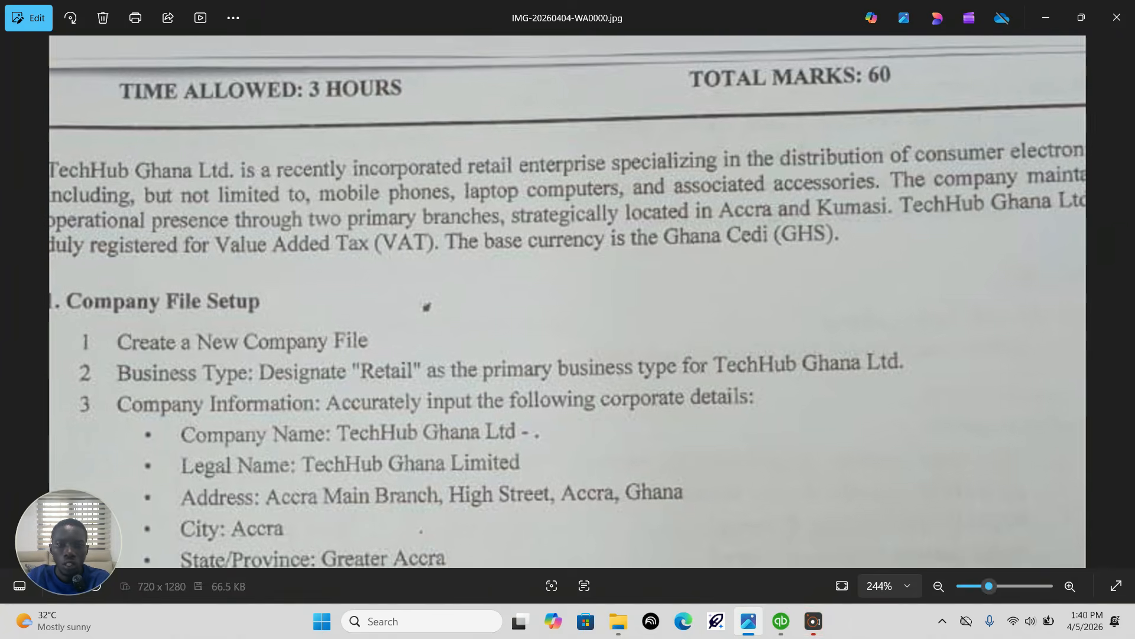
Step: Read the assignment image from the TechHub Ghana Ltd. introduction through the Company File Setup requirements and corporate details
scroll(820, 417, up, 1)
scroll(568, 296, up, 1)
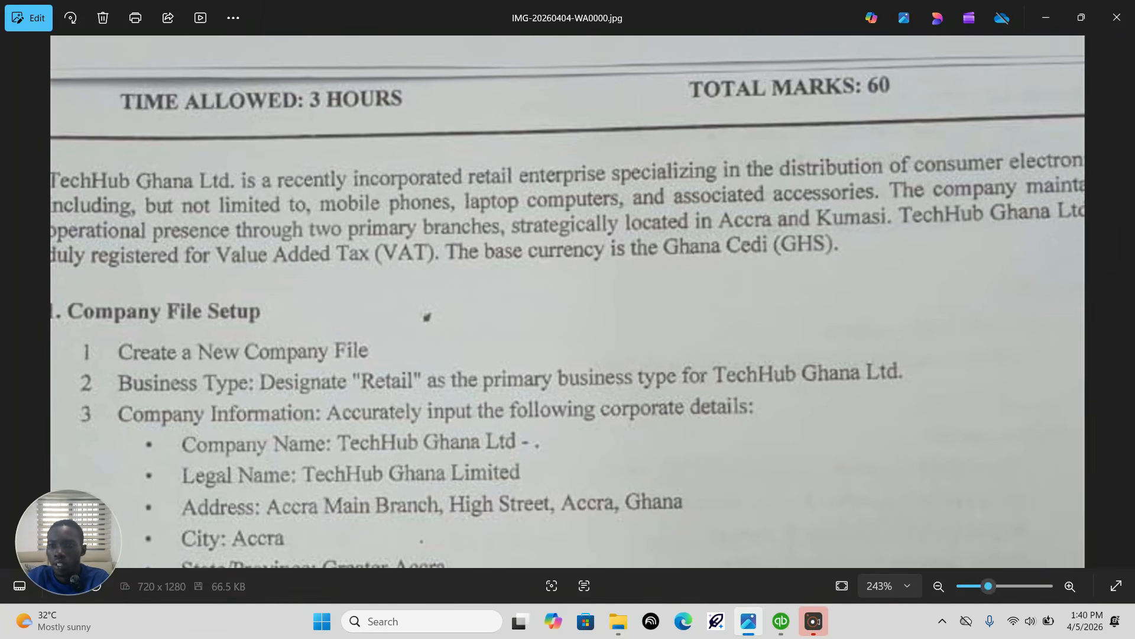
scroll(304, 387, down, 1)
right_click(304, 387)
click(296, 387)
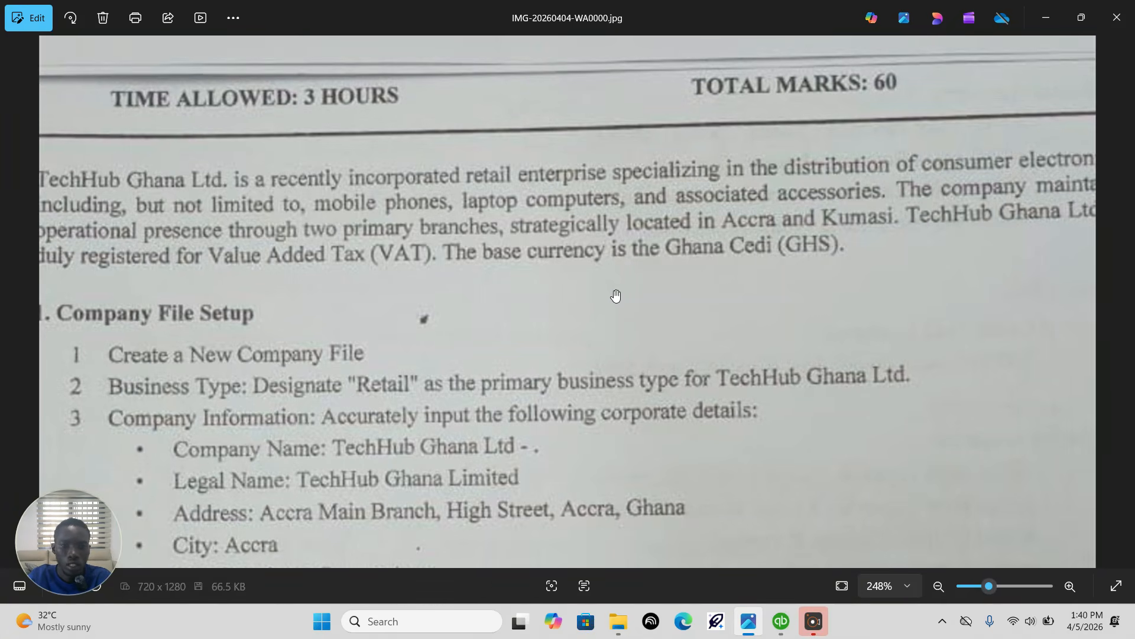
drag(616, 295, 616, 279)
drag(461, 325, 414, 237)
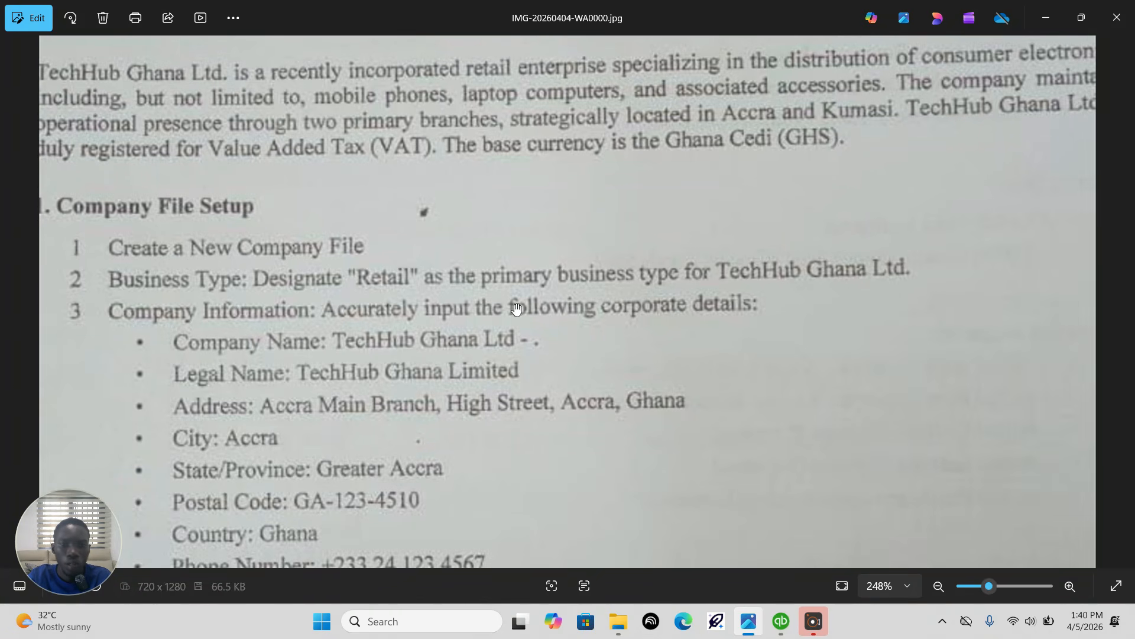
drag(631, 249, 633, 270)
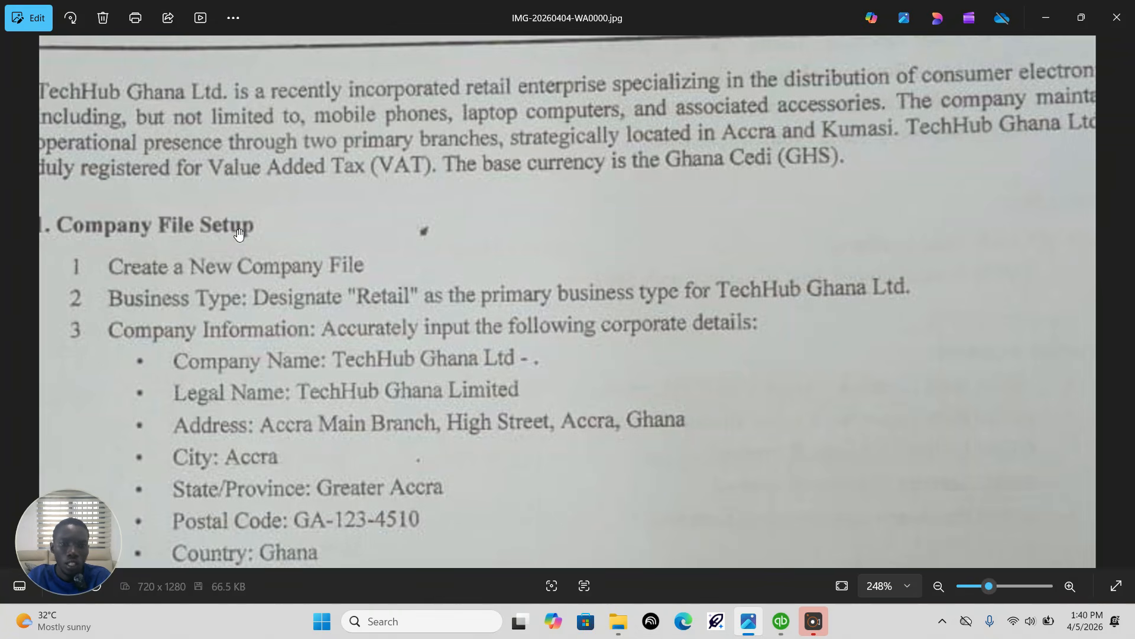
scroll(137, 229, down, 1)
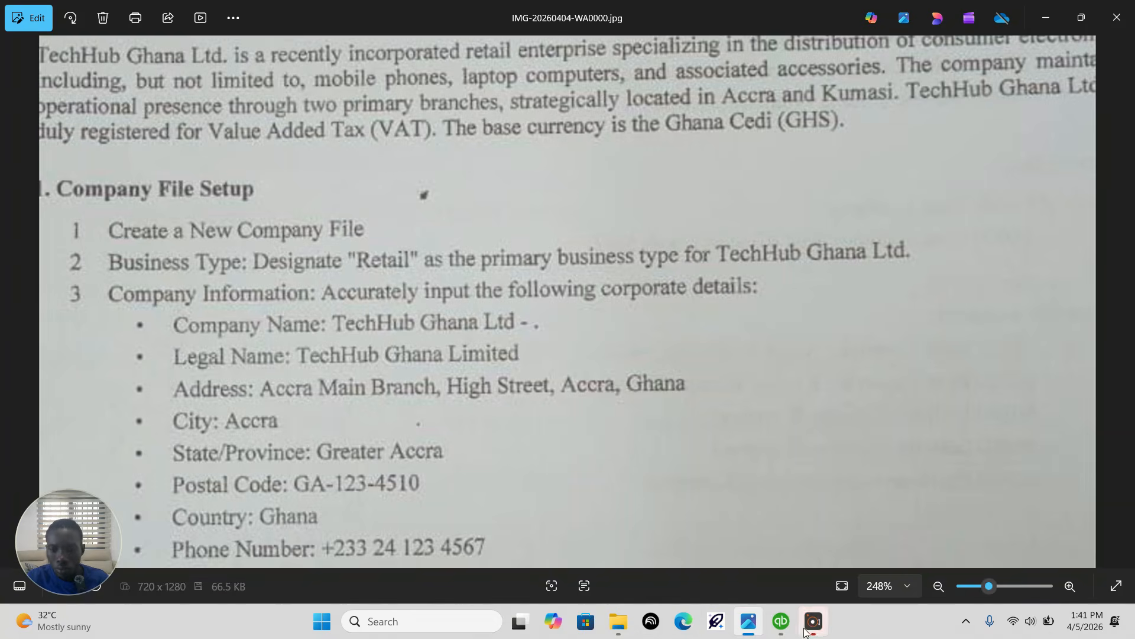
Step: Switch to QuickBooks and start creating a new company file with Express Start
click(781, 624)
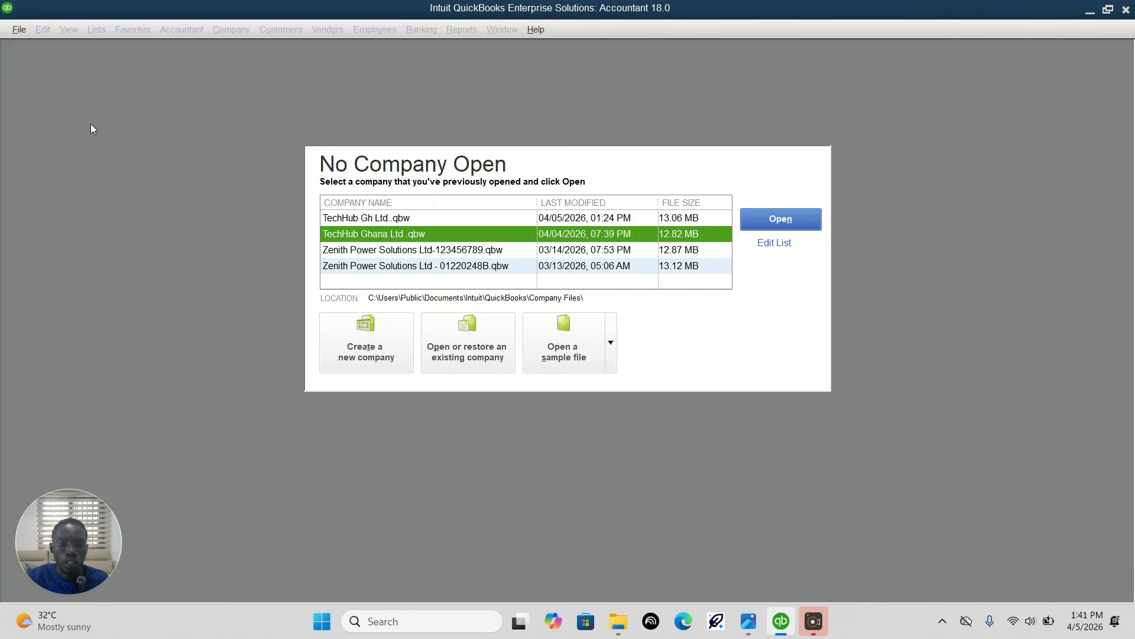
click(363, 336)
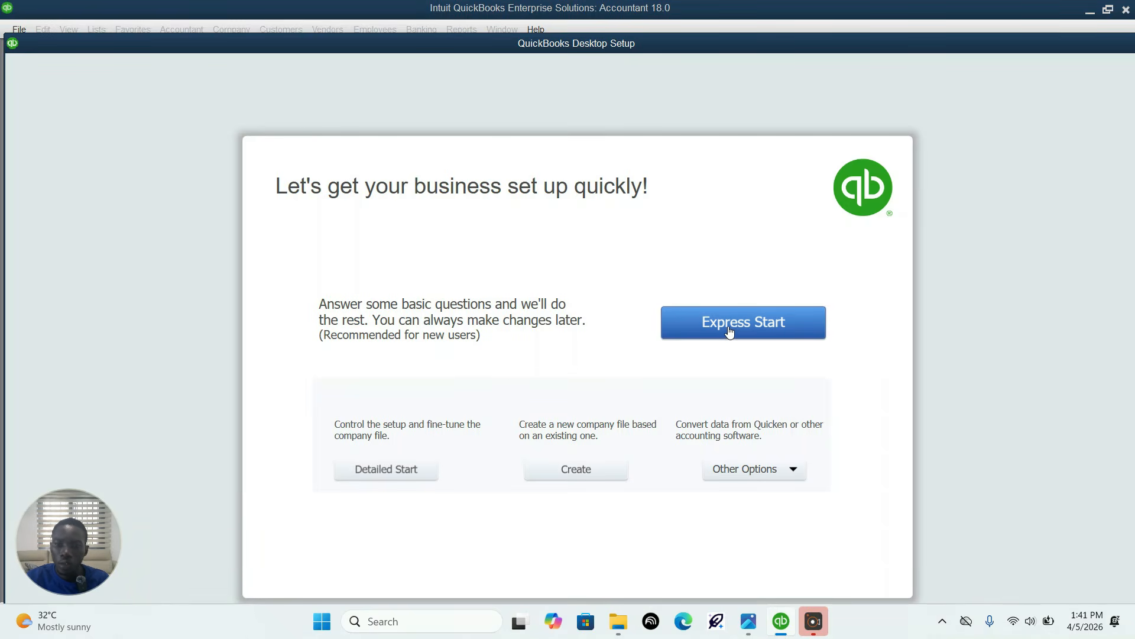
click(729, 329)
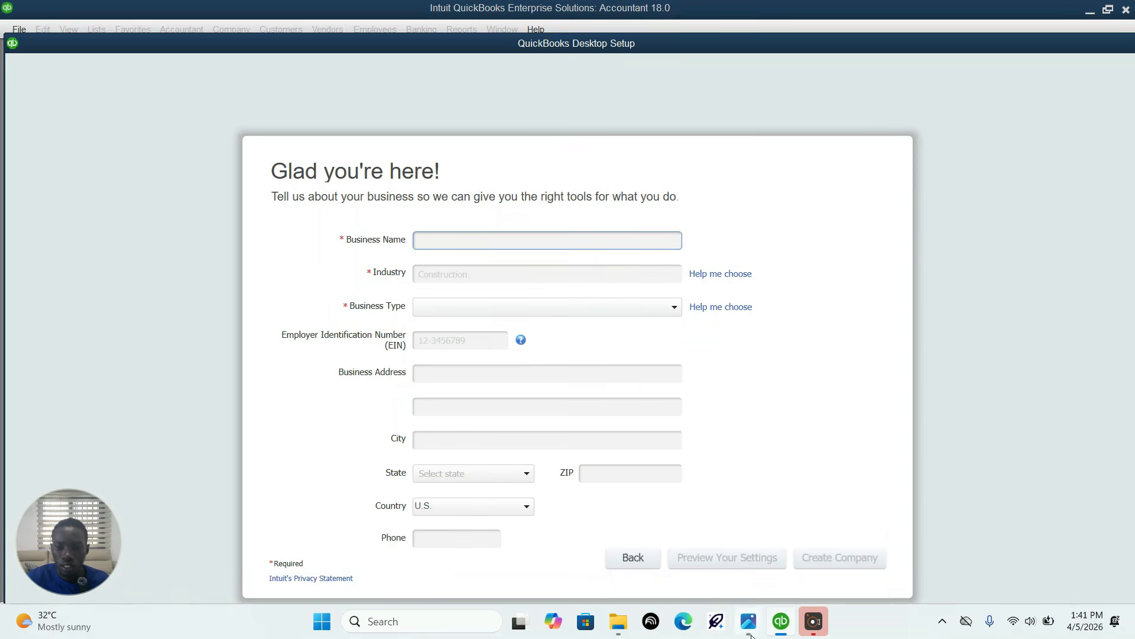
Step: Check the company name in the assignment image and enter TECH HUB GHANA LTD as the business name in QuickBooks
mouse_move(740, 633)
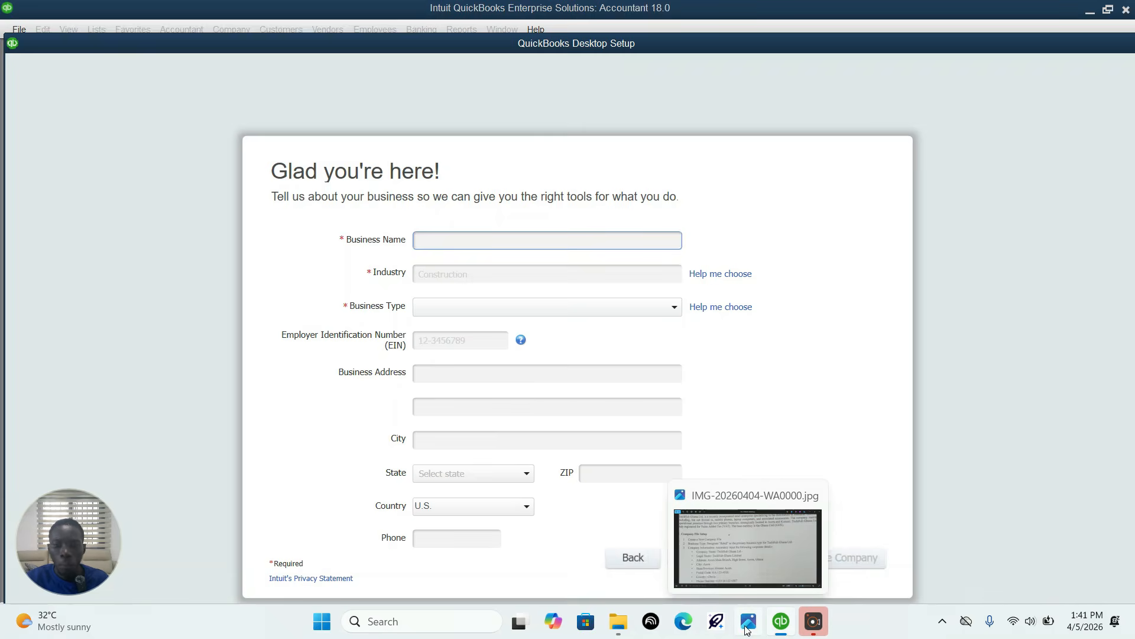
click(748, 625)
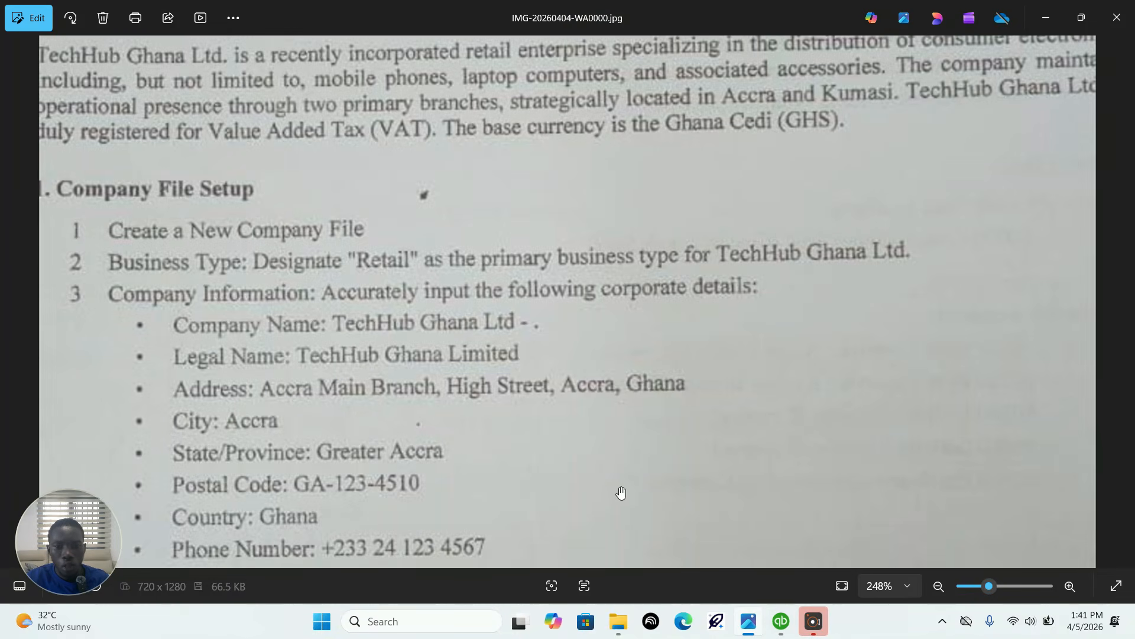
mouse_move(778, 627)
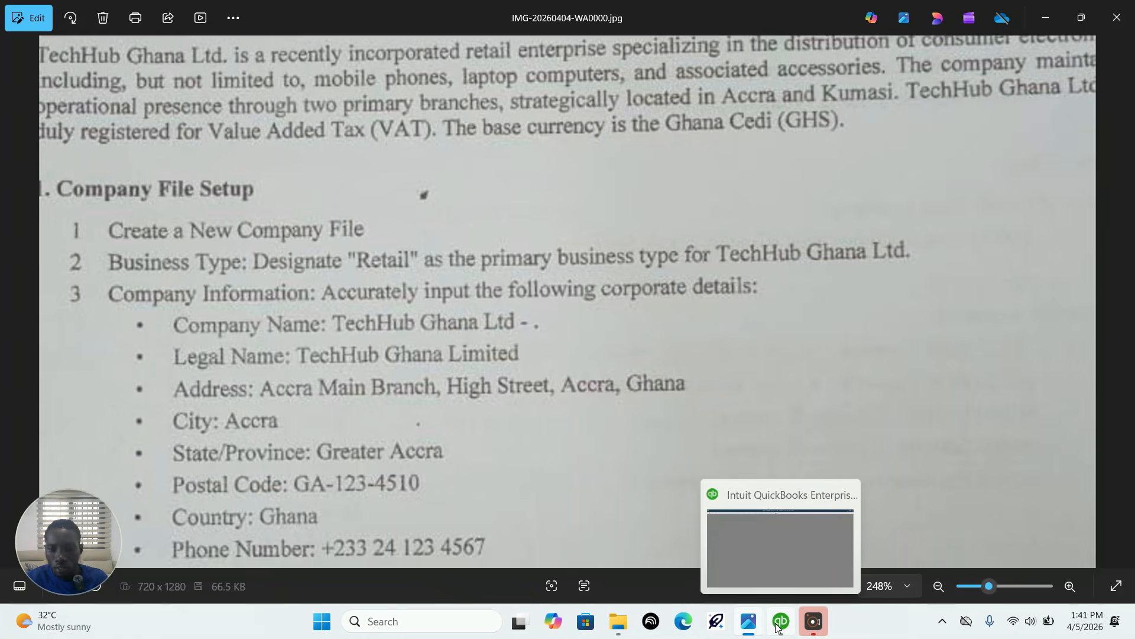
click(778, 627)
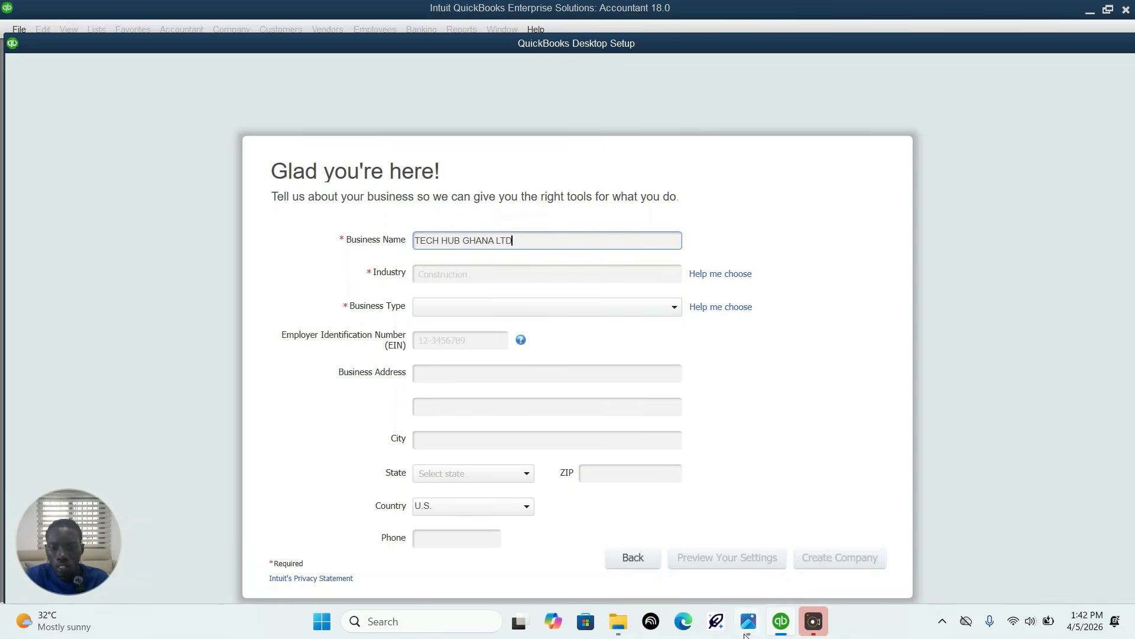
Step: Check the required business type in the assignment image and set the company's industry to Retail Shop or Online Commerce
click(704, 276)
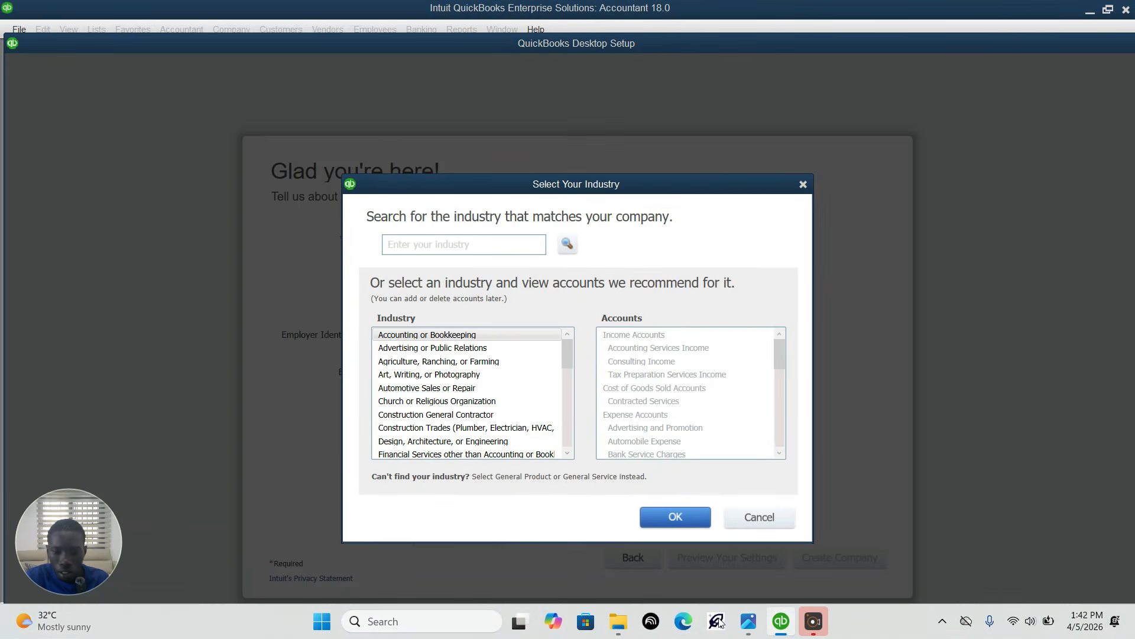
click(748, 621)
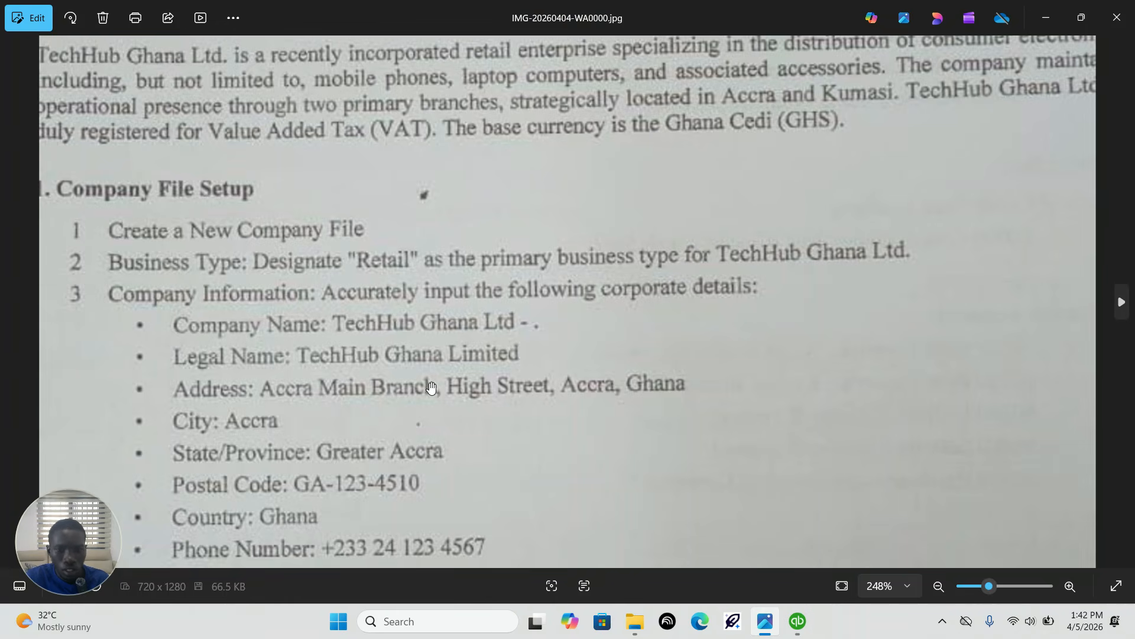
scroll(431, 387, down, 1)
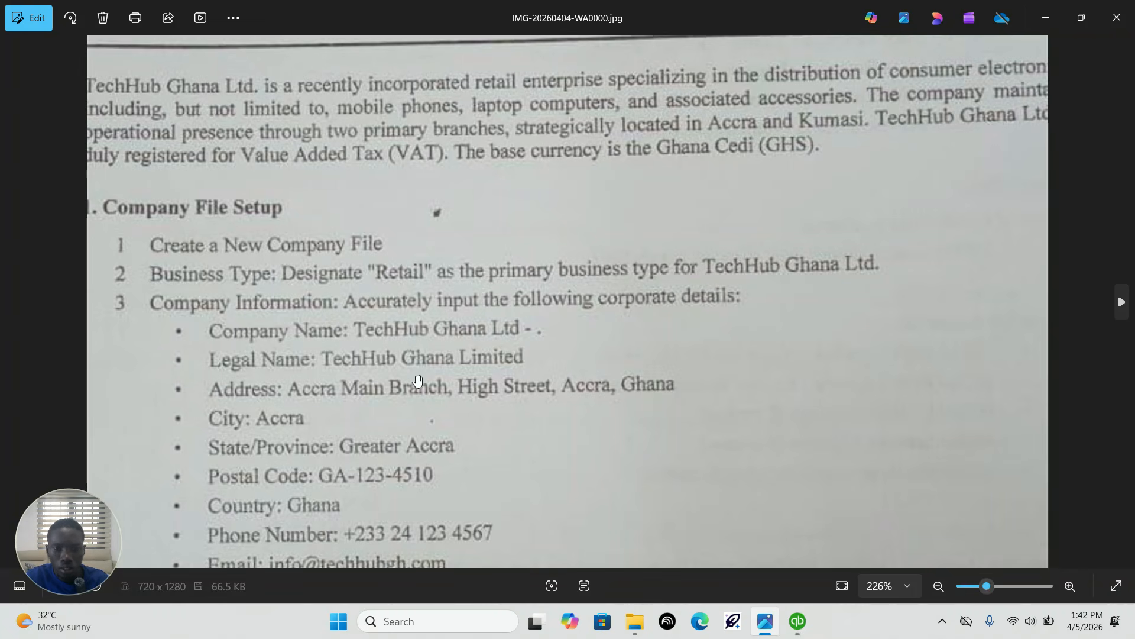
click(801, 633)
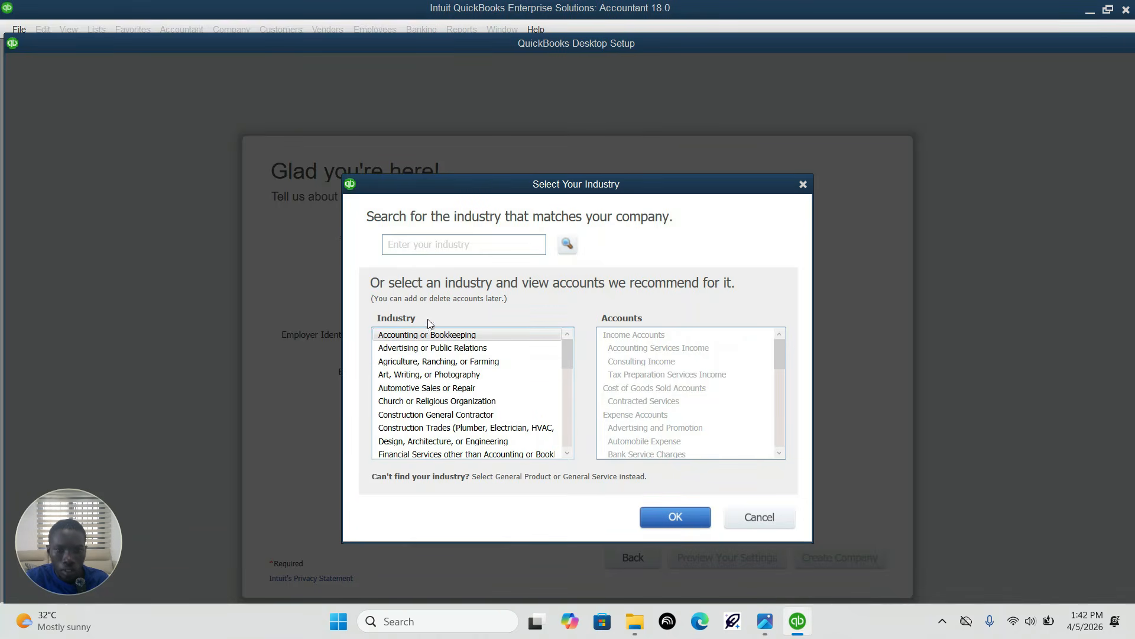
click(449, 238)
text(R)
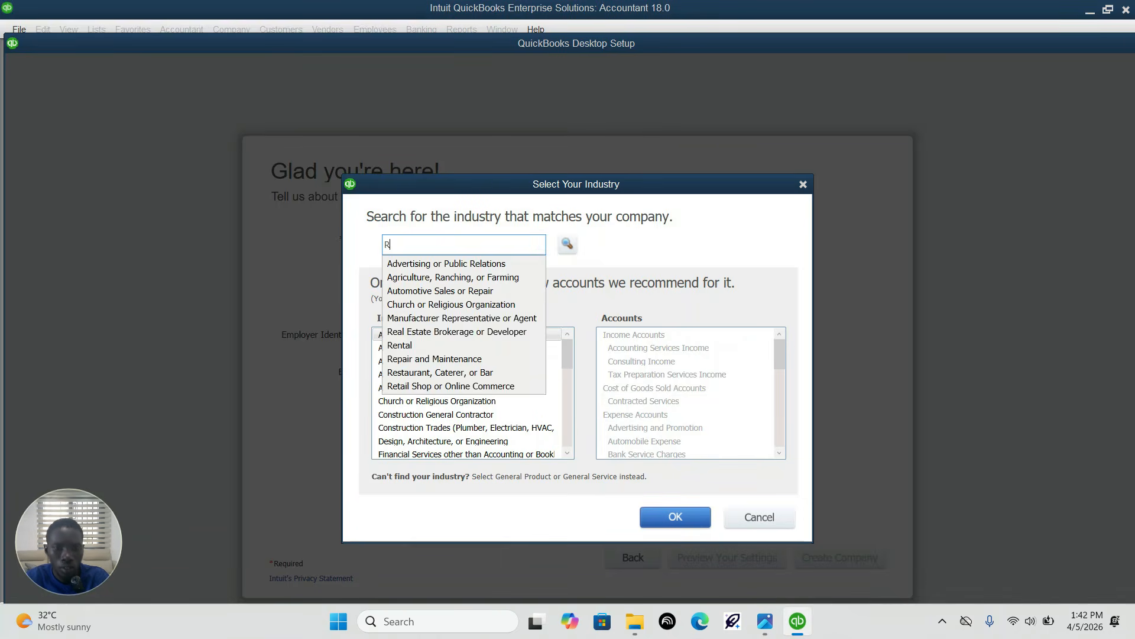
text(ET)
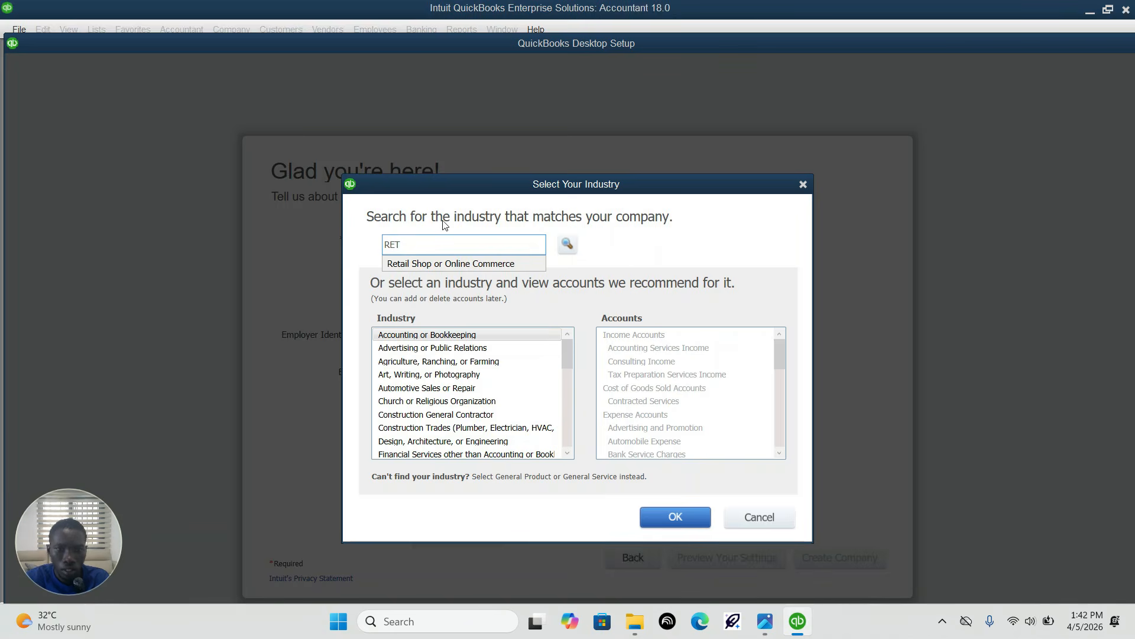
click(450, 263)
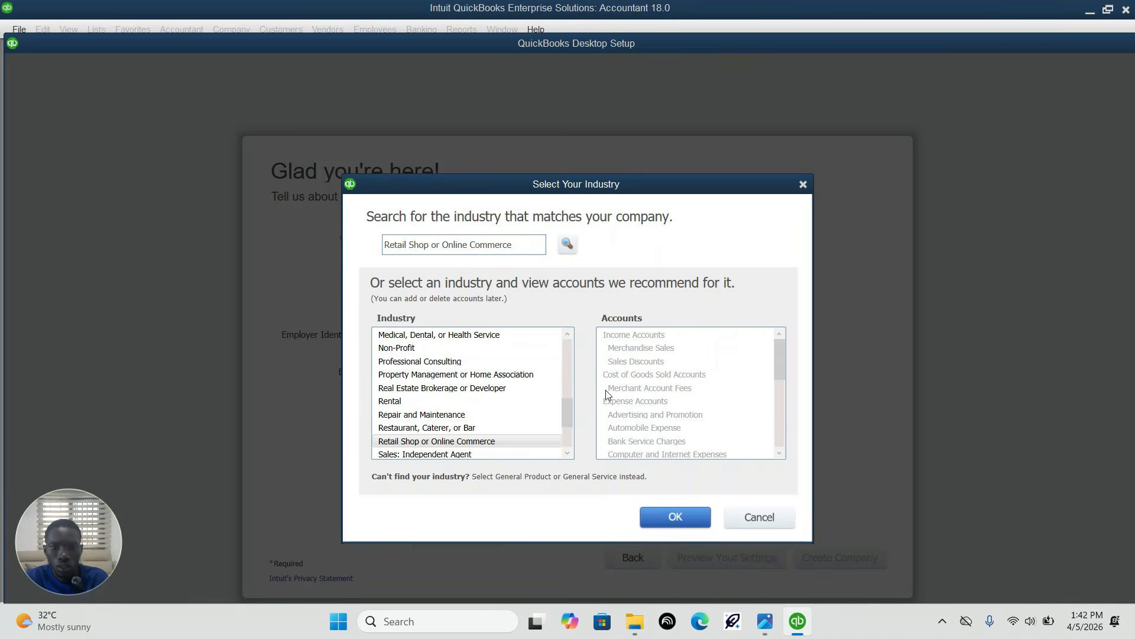
click(678, 530)
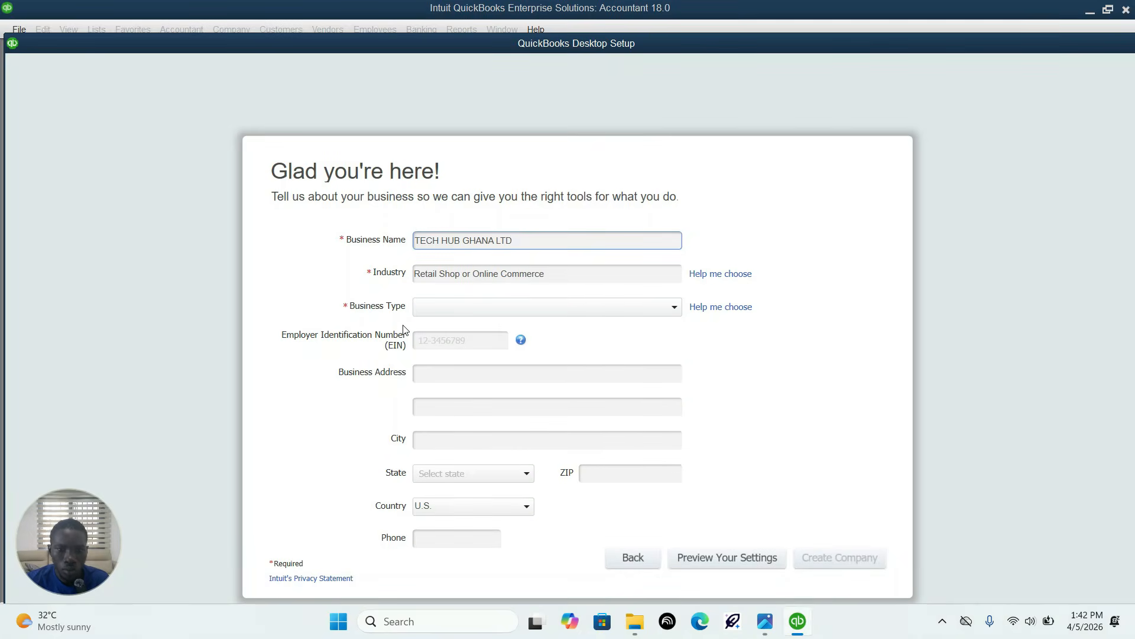
Step: Set the business type to Corporation and create the company file
click(531, 308)
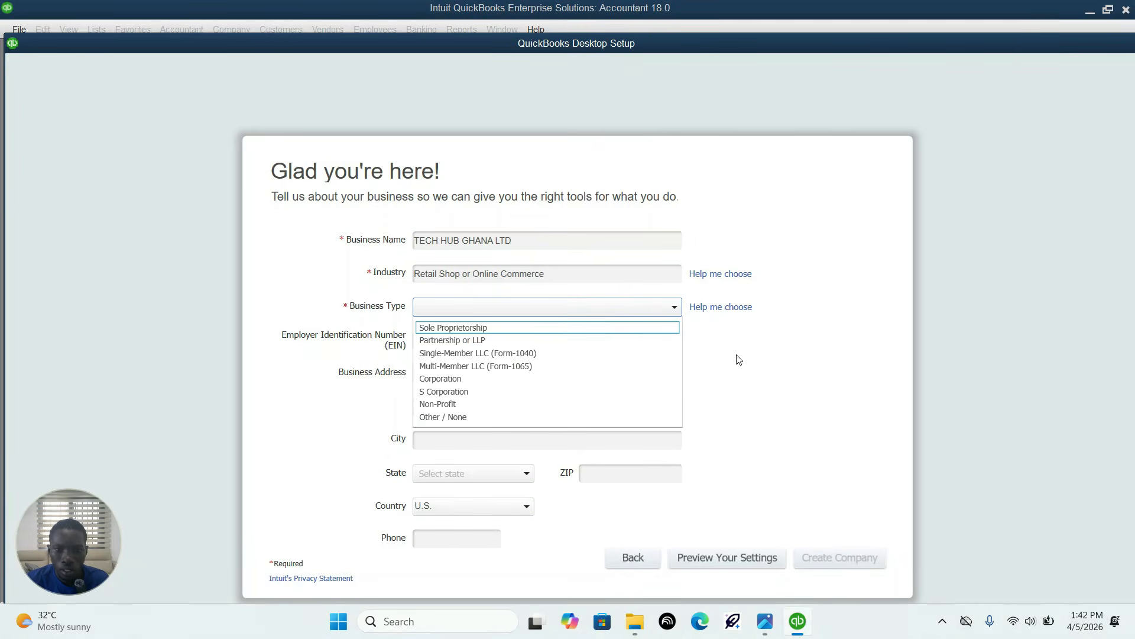
click(490, 380)
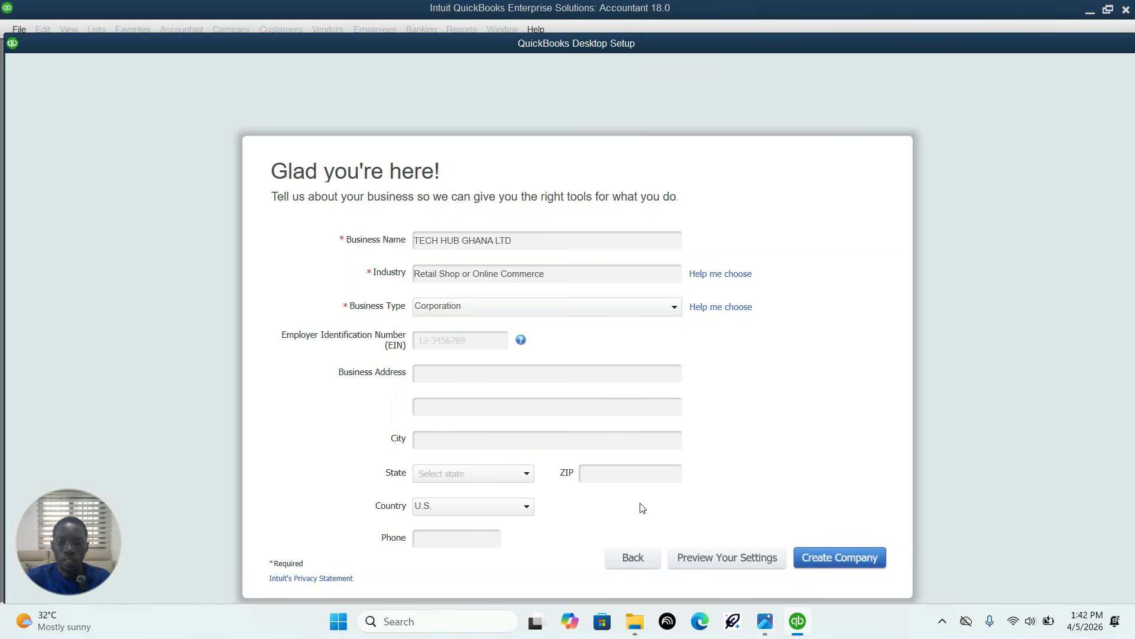
click(853, 556)
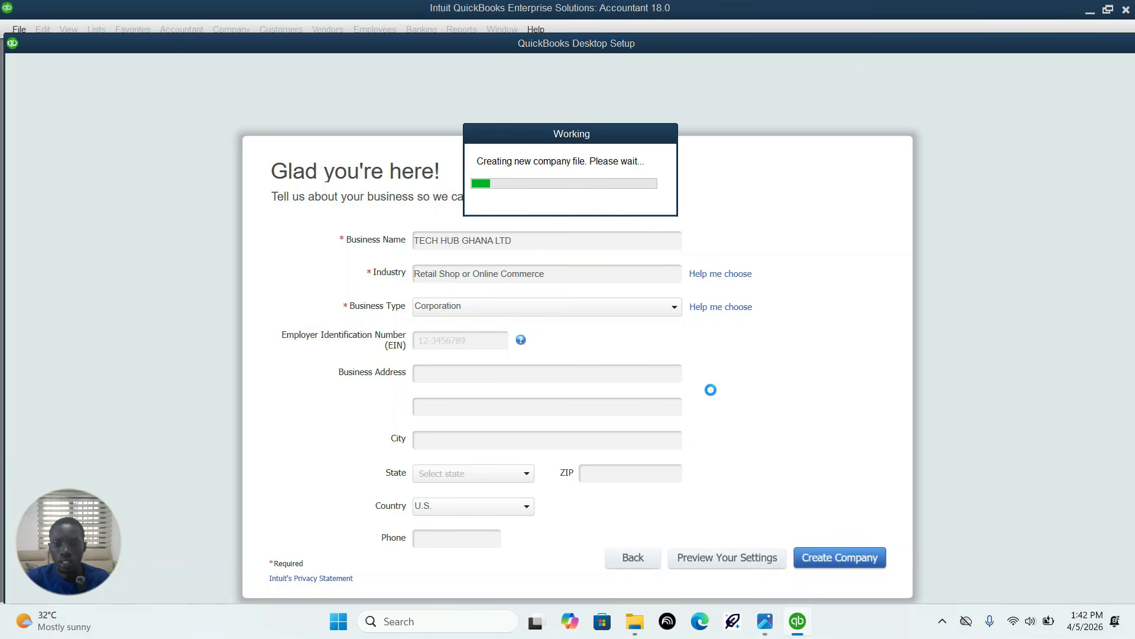
click(943, 622)
click(885, 549)
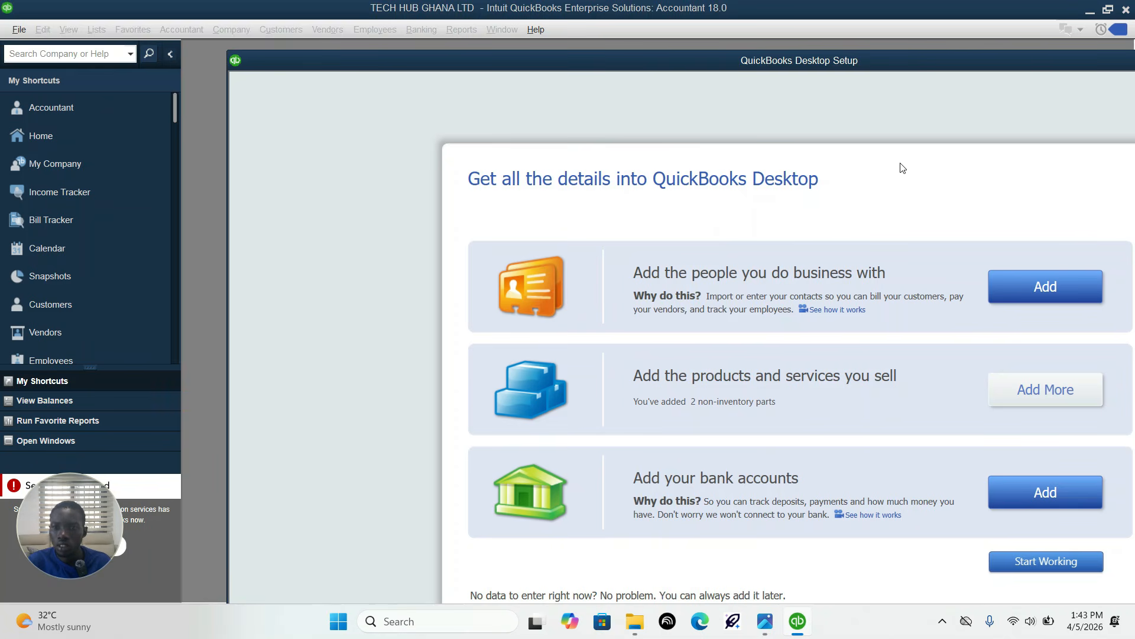
Step: Bring the QuickBooks Desktop Setup window fully into view and close it without adding contacts, products or bank accounts
drag(837, 58, 571, 48)
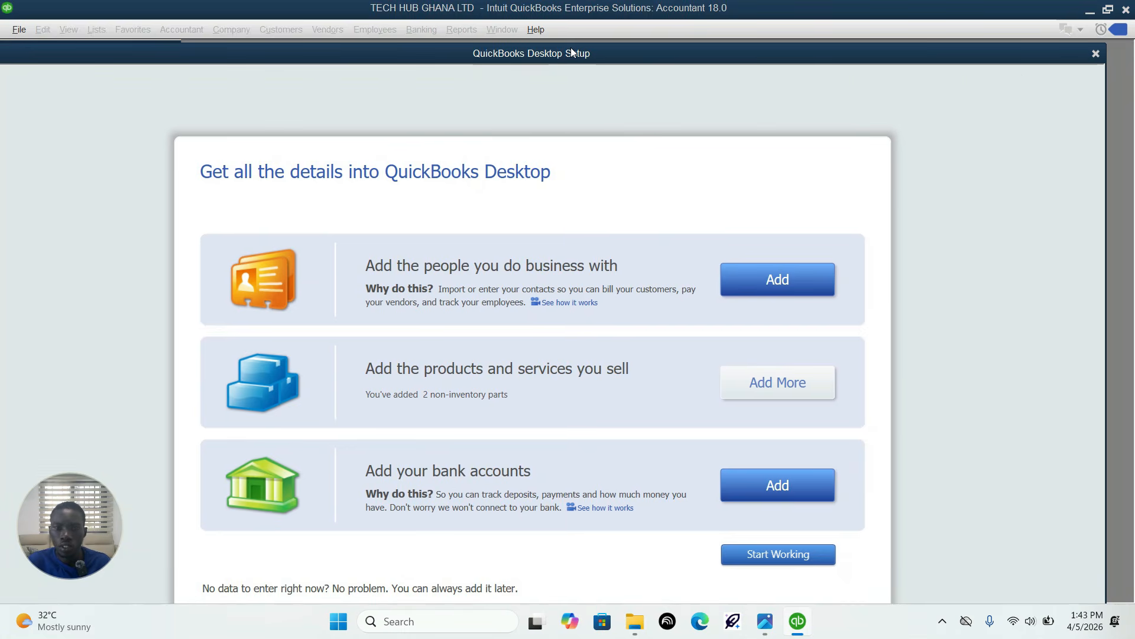
drag(987, 62, 983, 46)
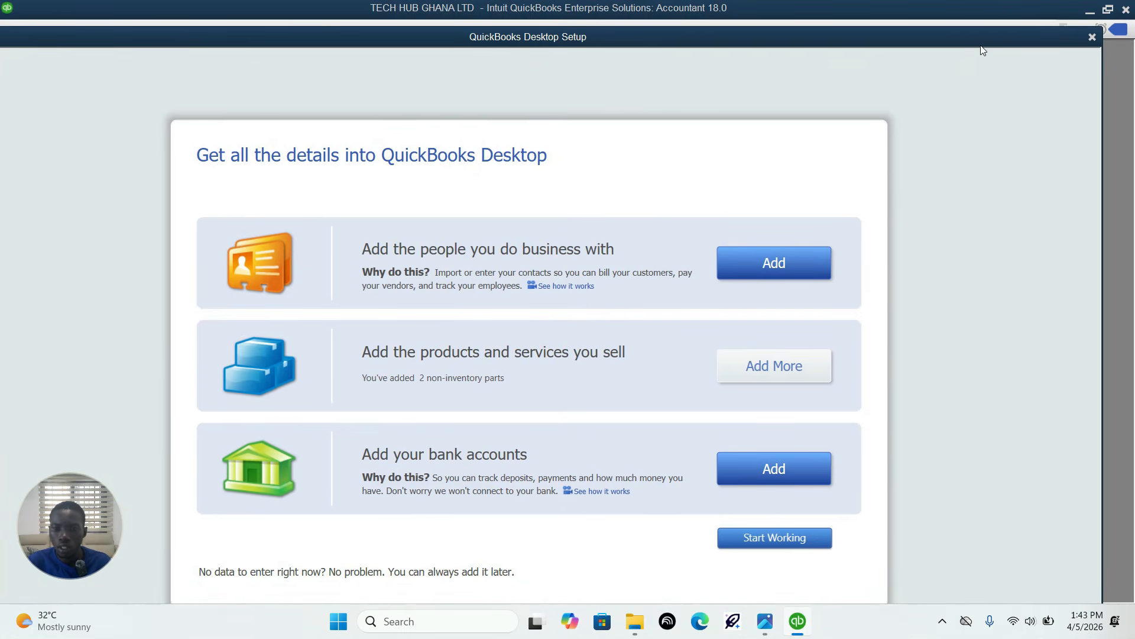
click(1093, 37)
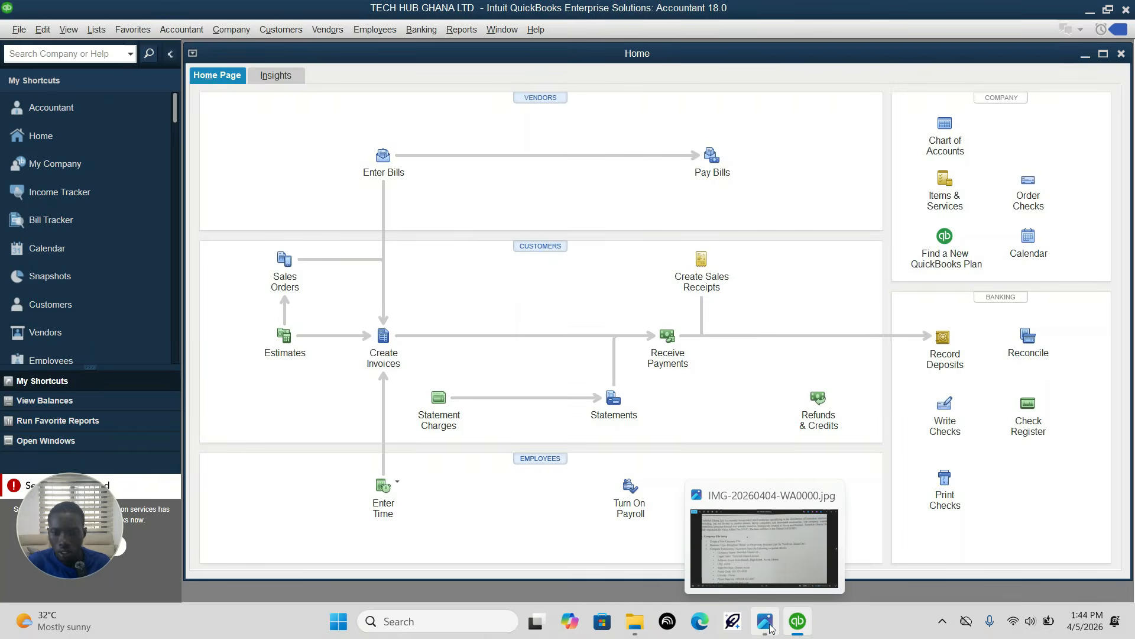
Step: Switch to the assignment image and review the company information and the accounts required in the Chart of Accounts section
click(765, 621)
drag(472, 359, 496, 279)
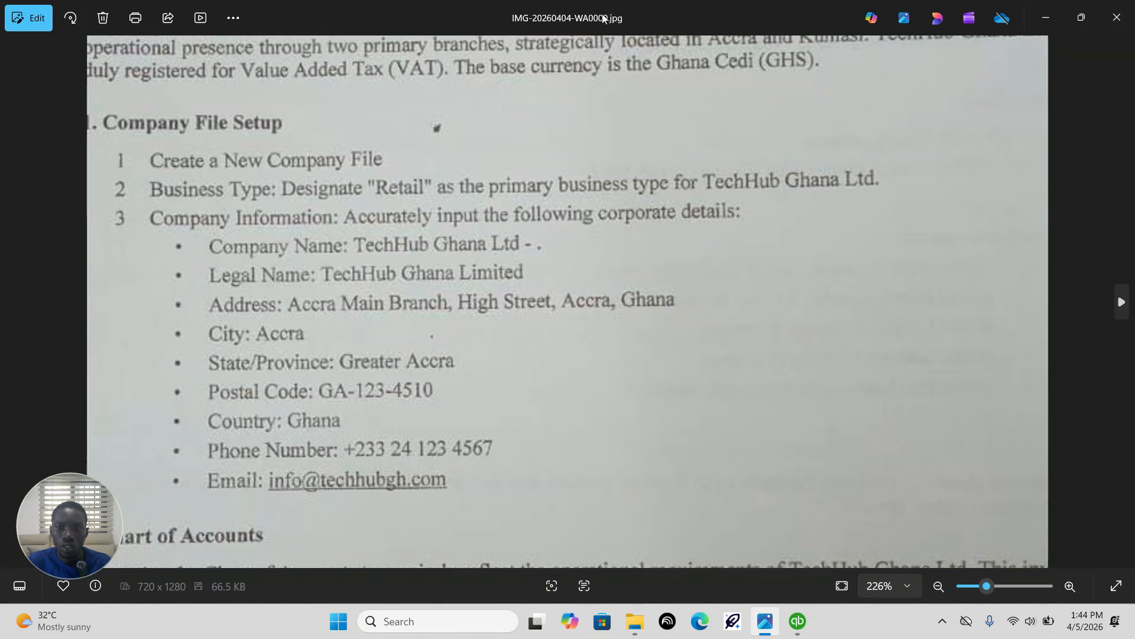
scroll(519, 399, down, 3)
scroll(524, 397, up, 2)
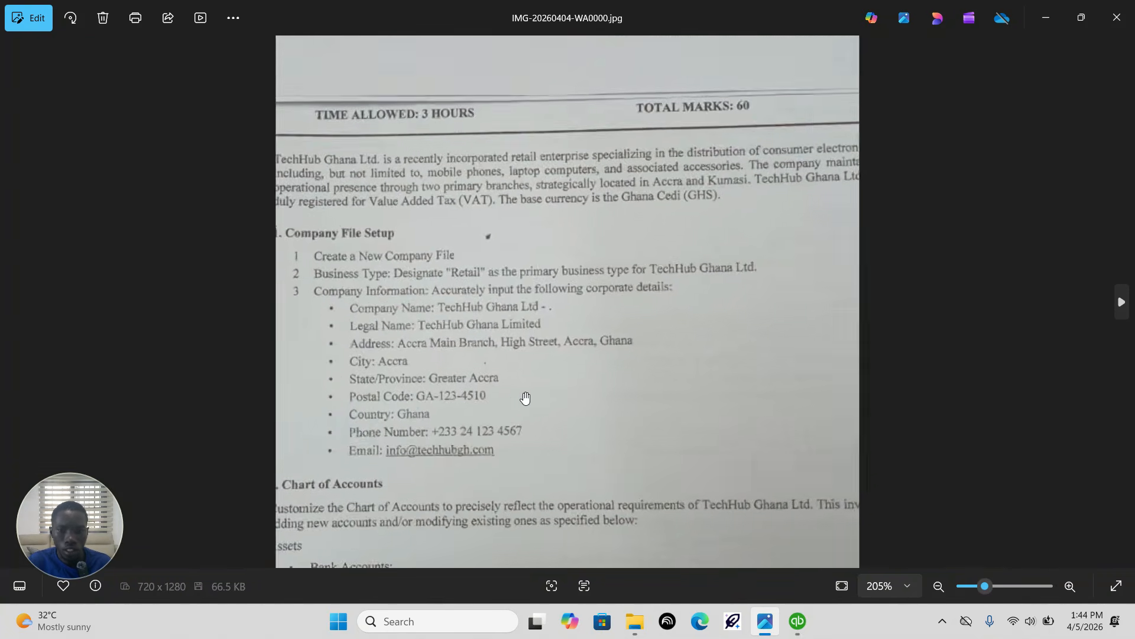
scroll(556, 363, down, 3)
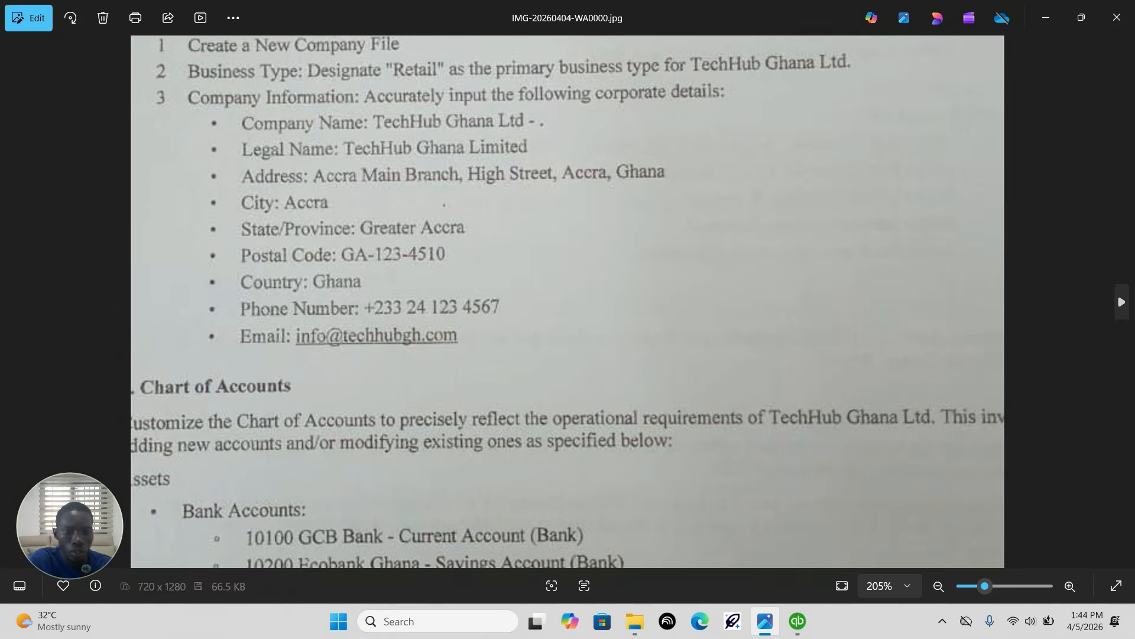
scroll(553, 378, down, 1)
scroll(553, 379, up, 1)
scroll(553, 378, down, 1)
scroll(553, 378, down, 4)
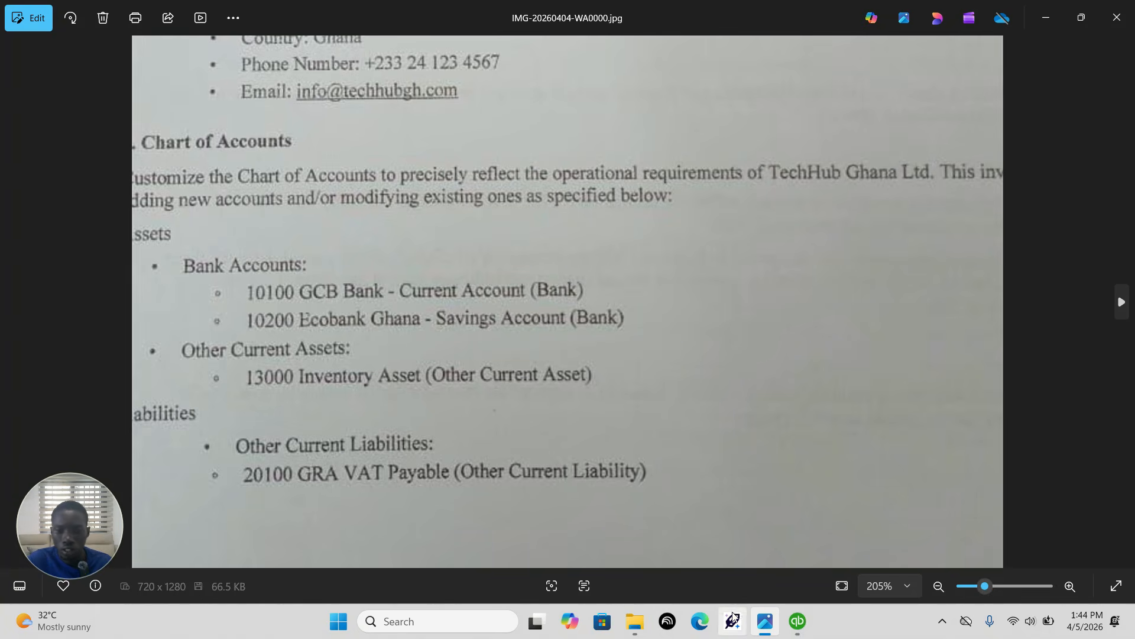
Step: Return to QuickBooks, dismiss the New Feature Tour and open the Chart of Accounts in a maximized window
click(798, 622)
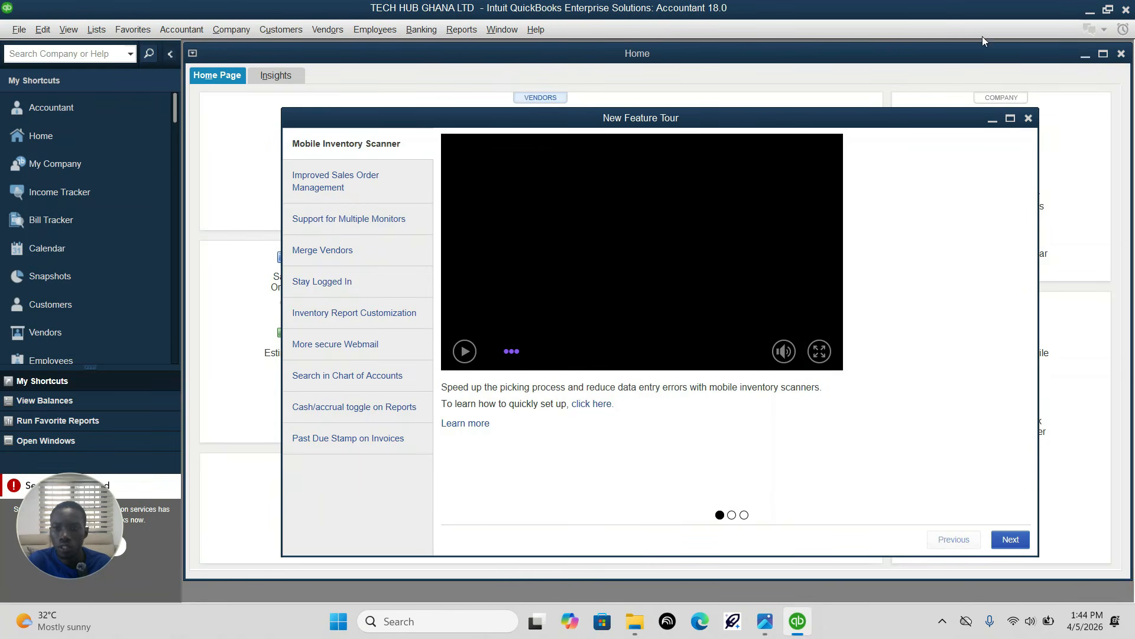
click(1029, 118)
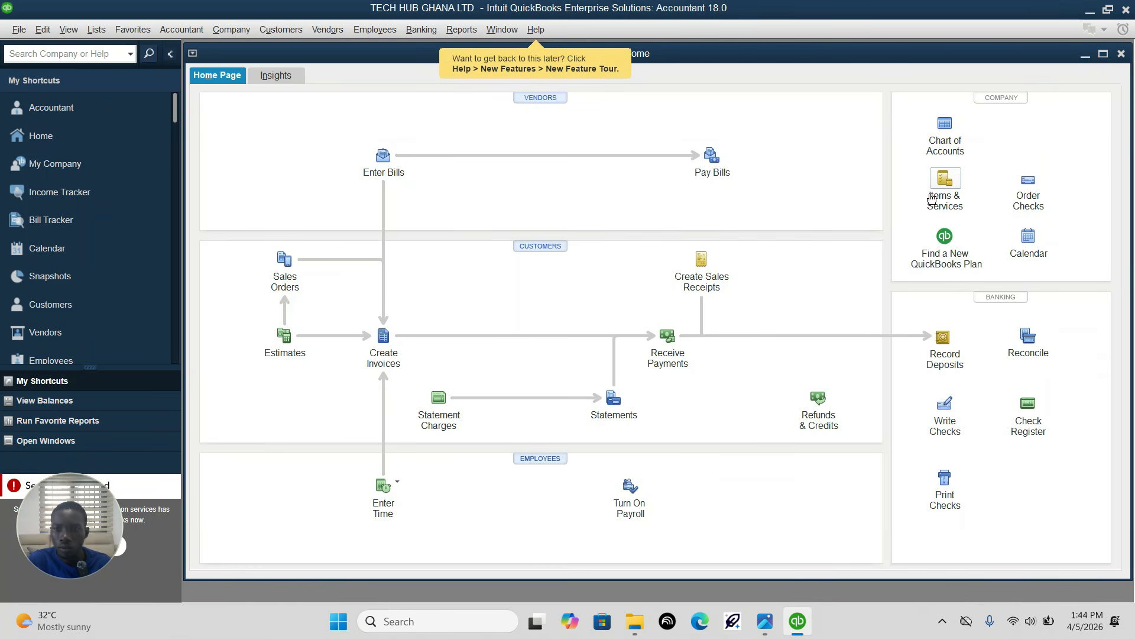
click(942, 137)
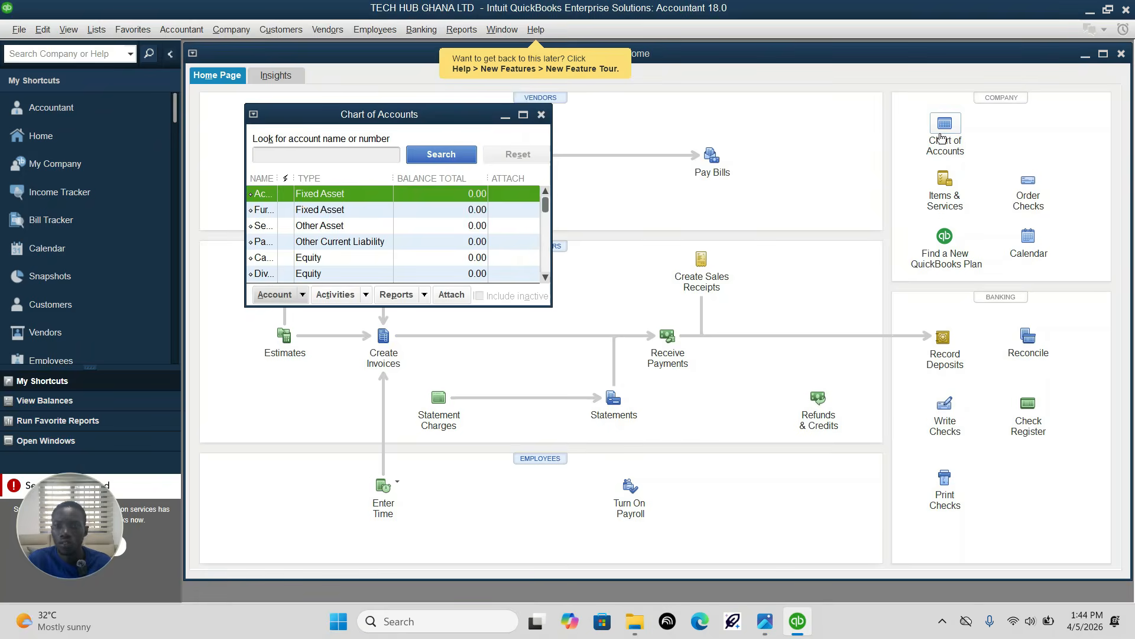
click(523, 115)
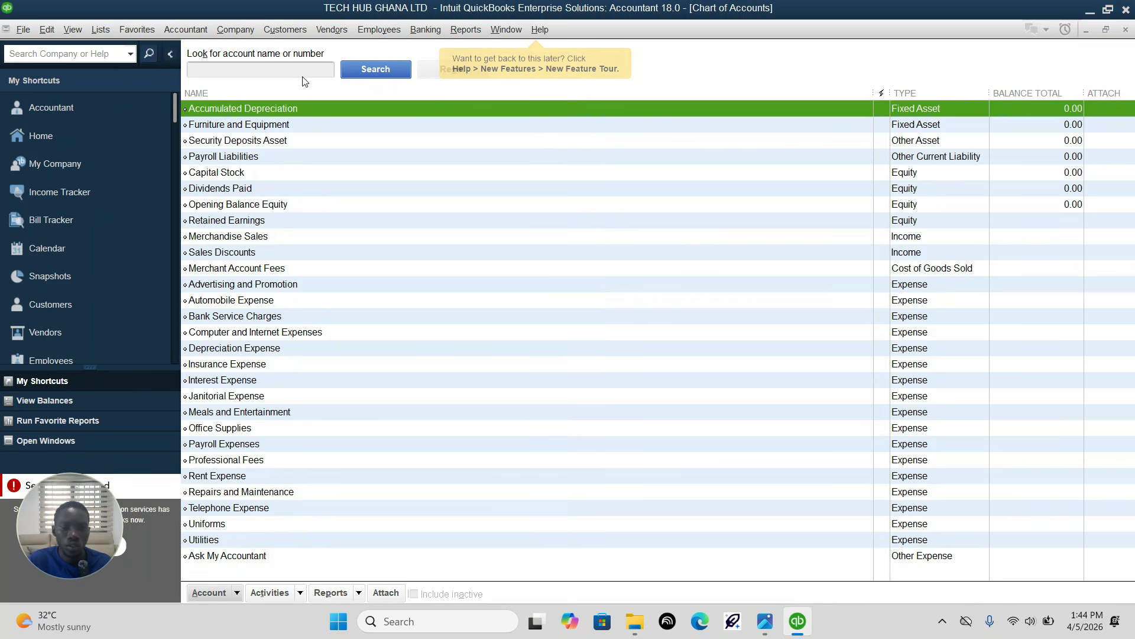
click(314, 70)
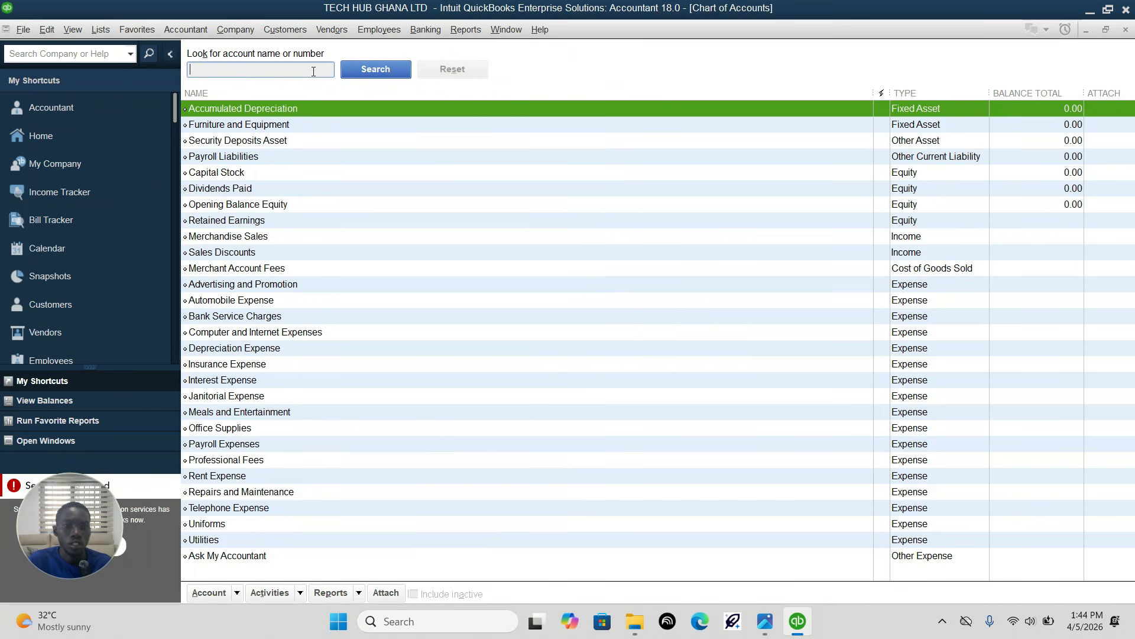
click(224, 593)
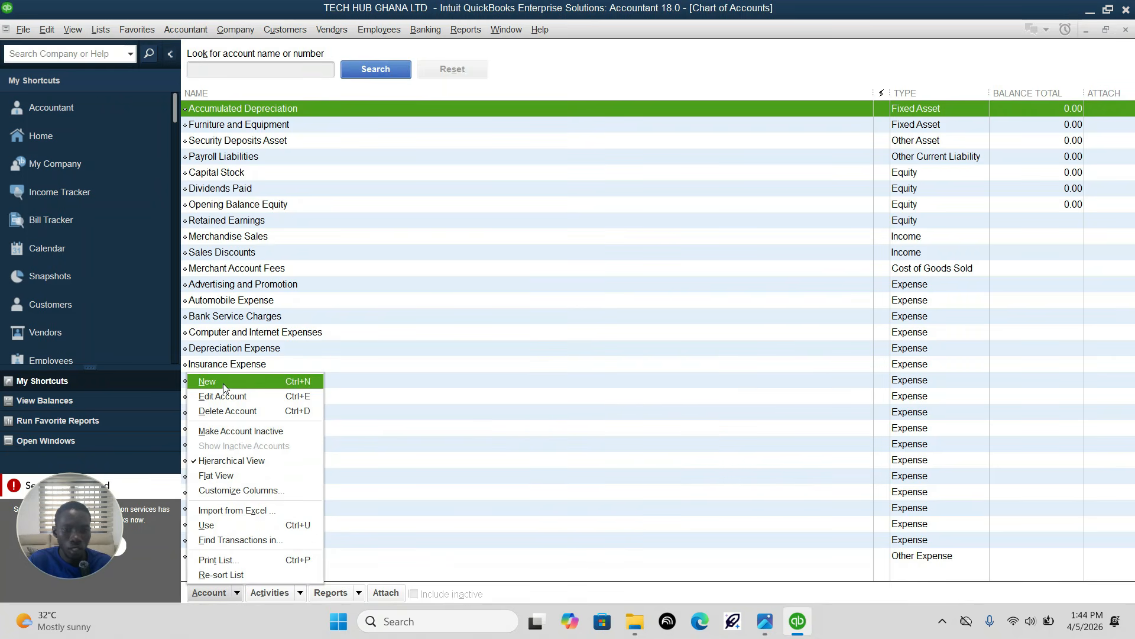
click(223, 383)
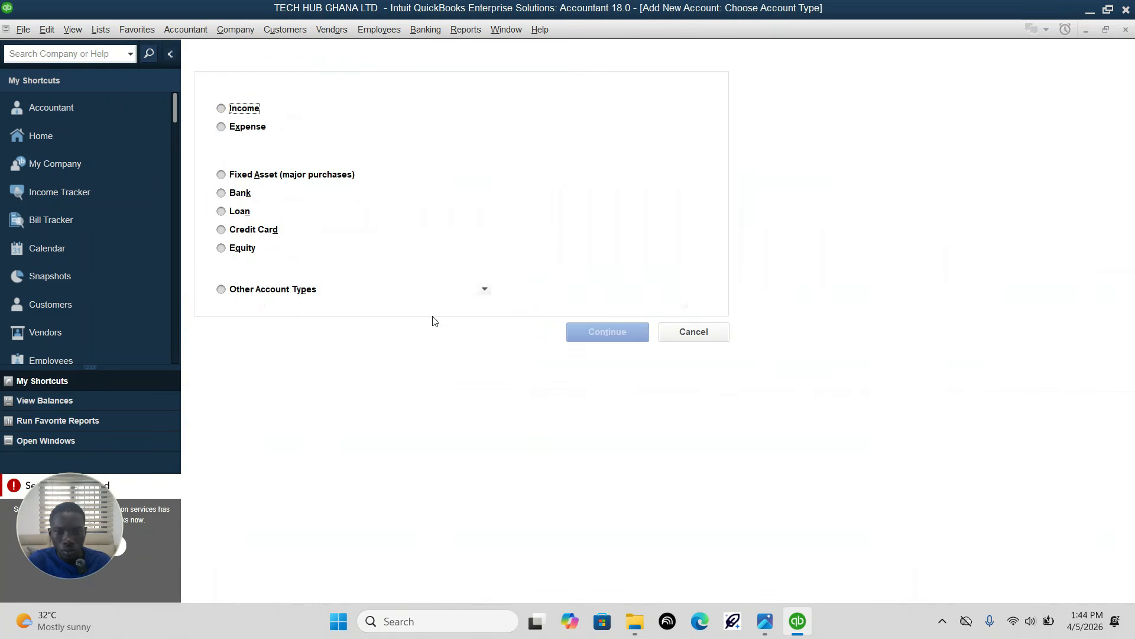
click(764, 626)
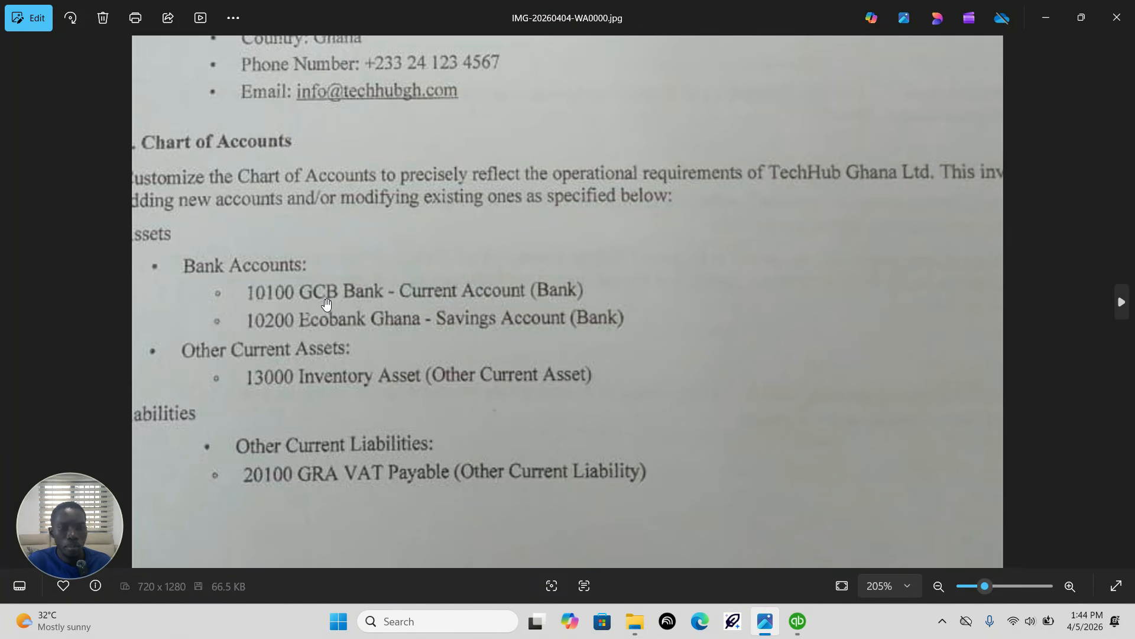
click(794, 627)
click(240, 194)
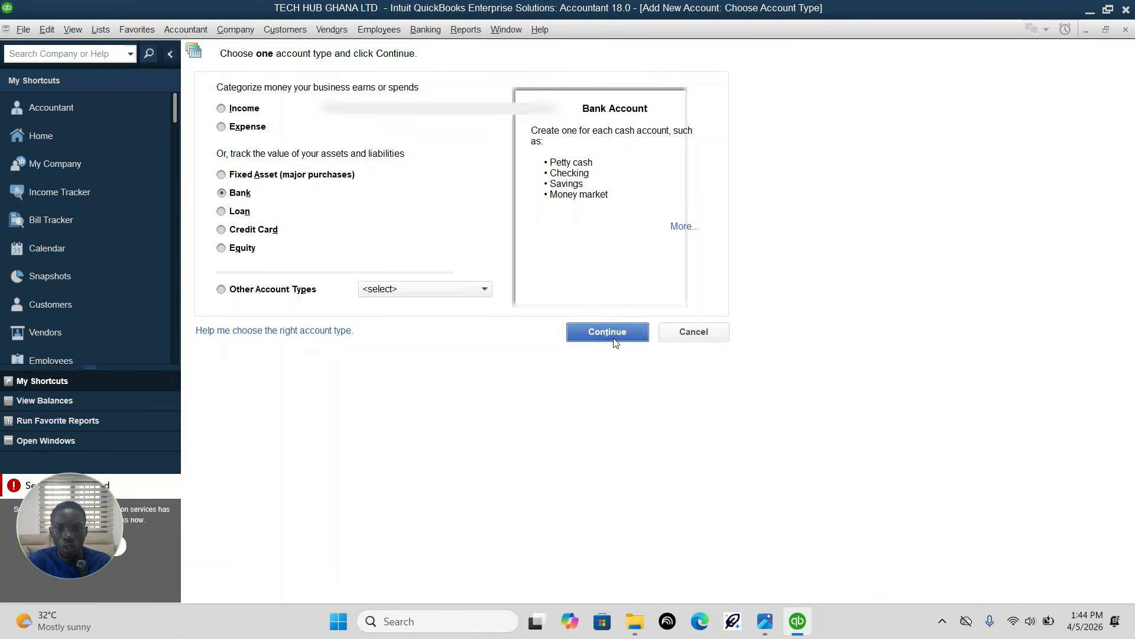
click(607, 332)
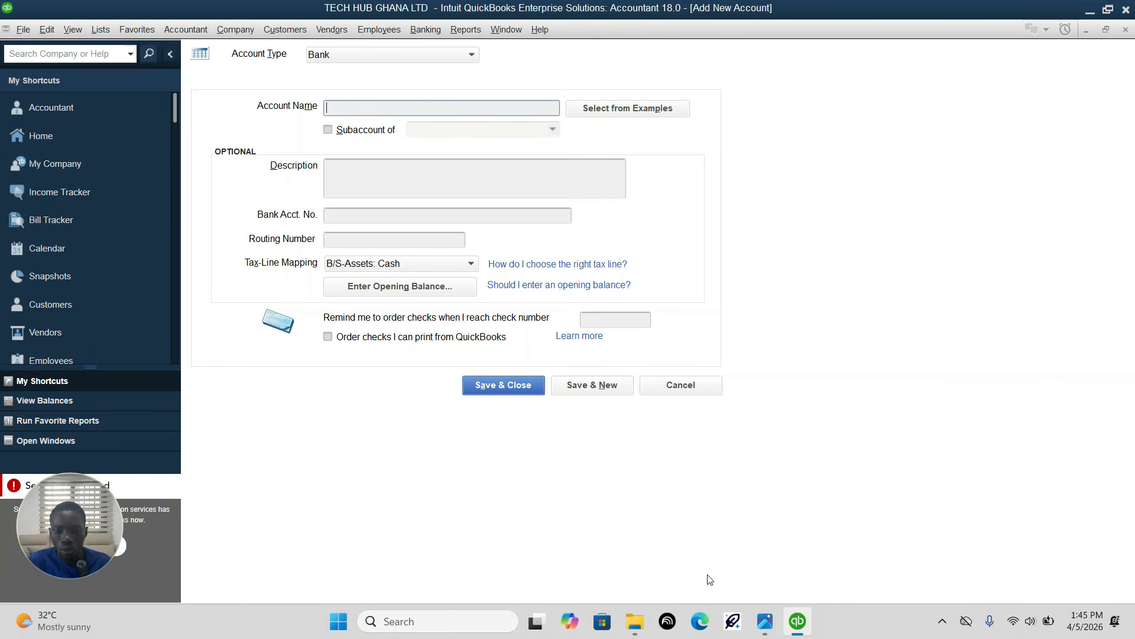
click(765, 620)
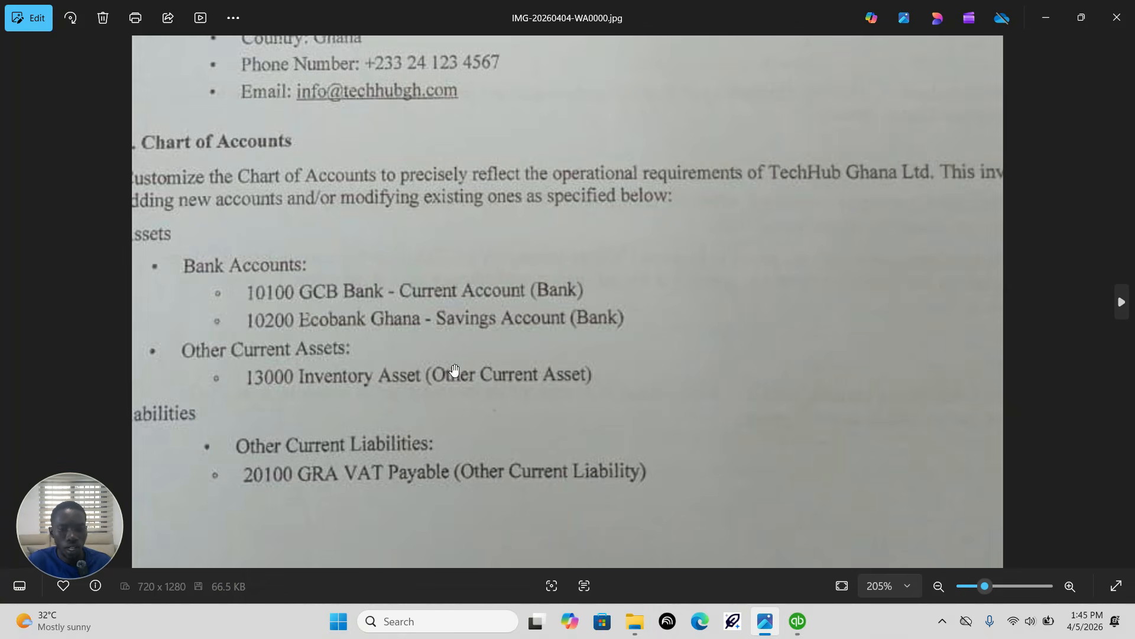
click(776, 618)
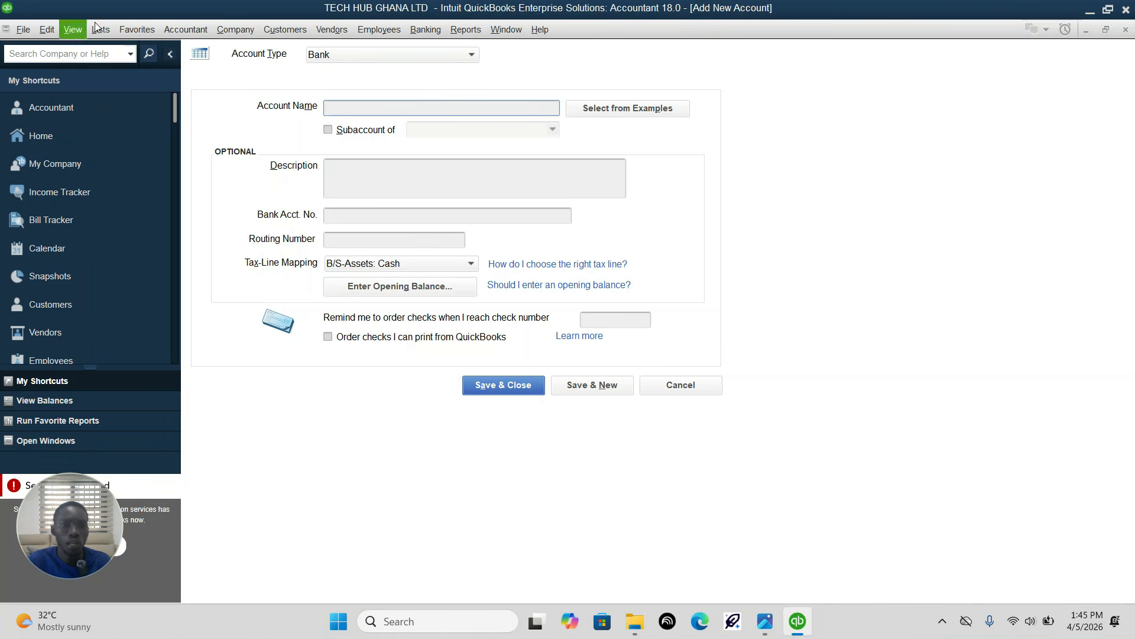
Step: Enable account numbers and class tracking for transactions in the company-level Accounting preferences
click(51, 32)
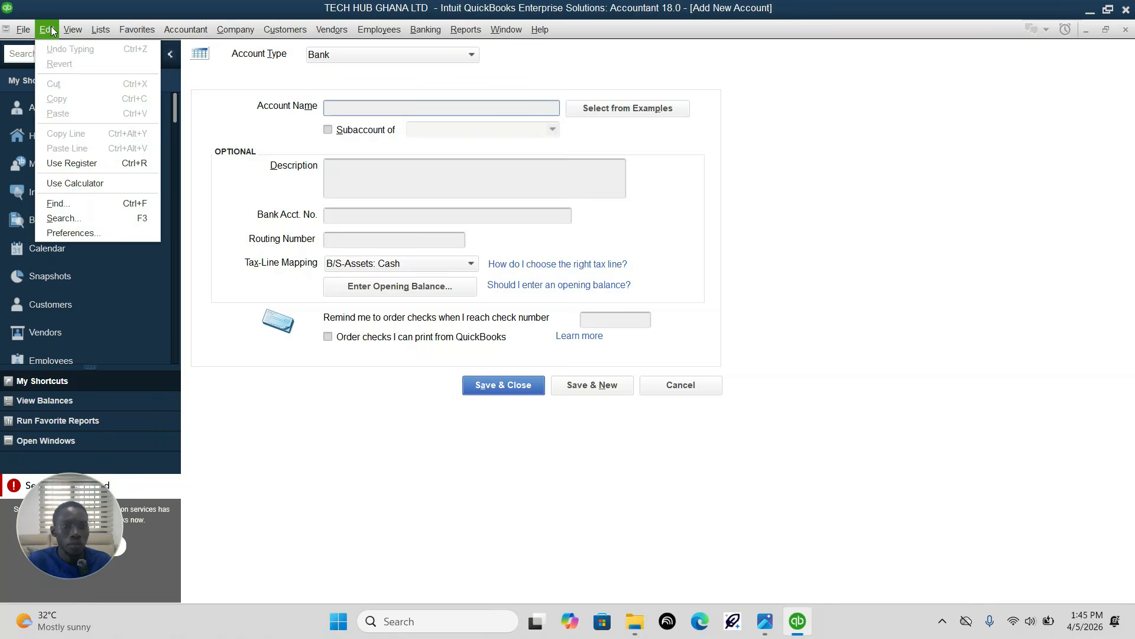
click(50, 27)
click(51, 29)
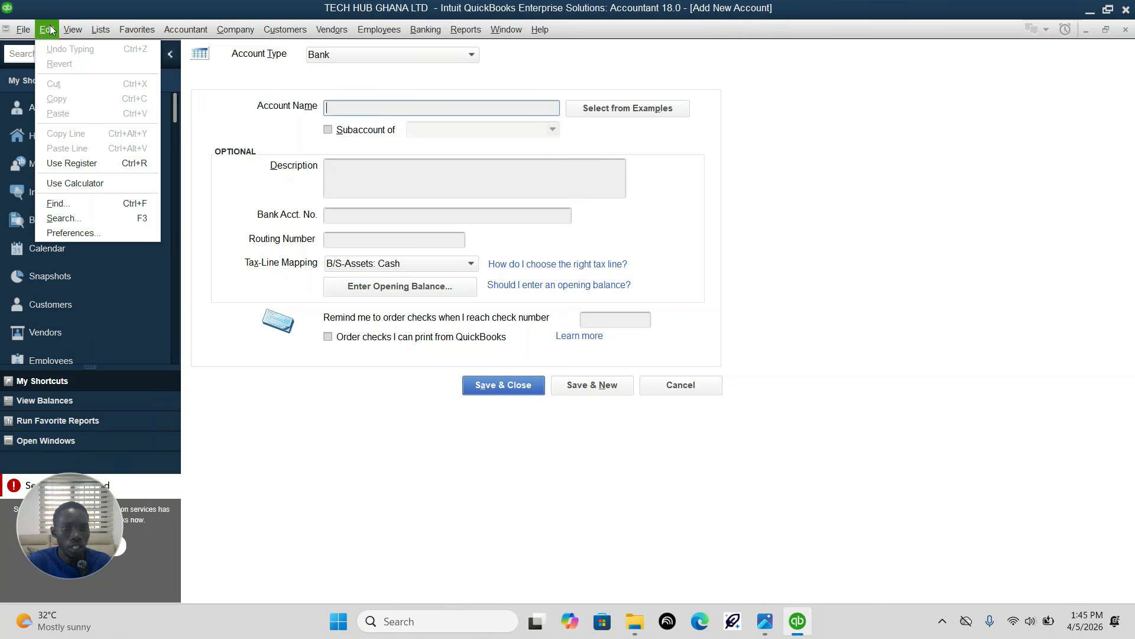
click(78, 235)
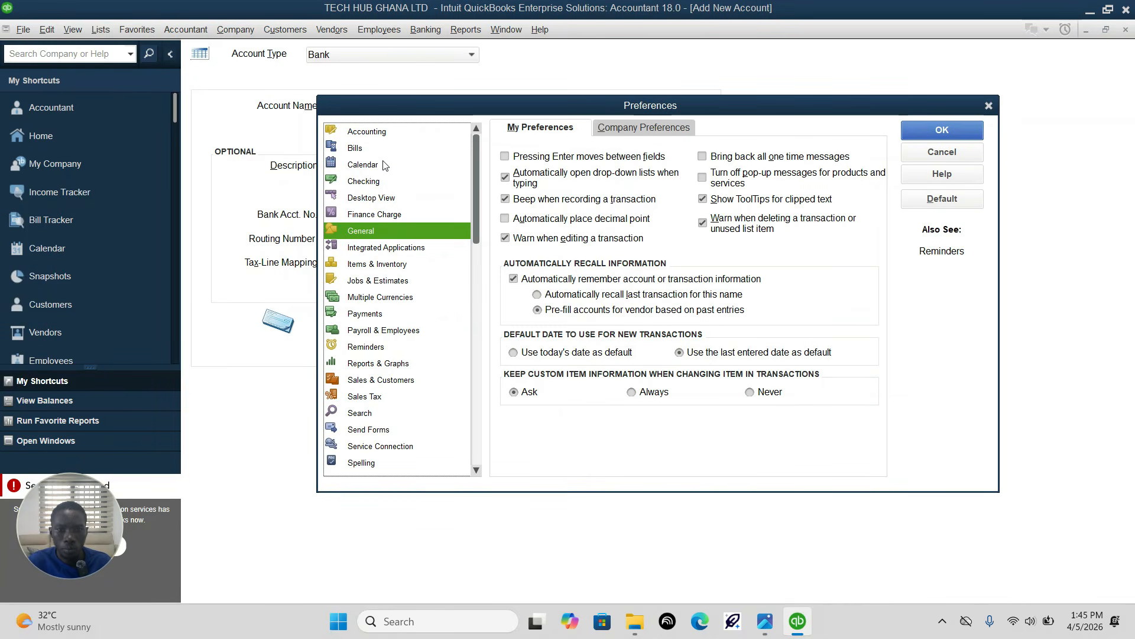
click(372, 133)
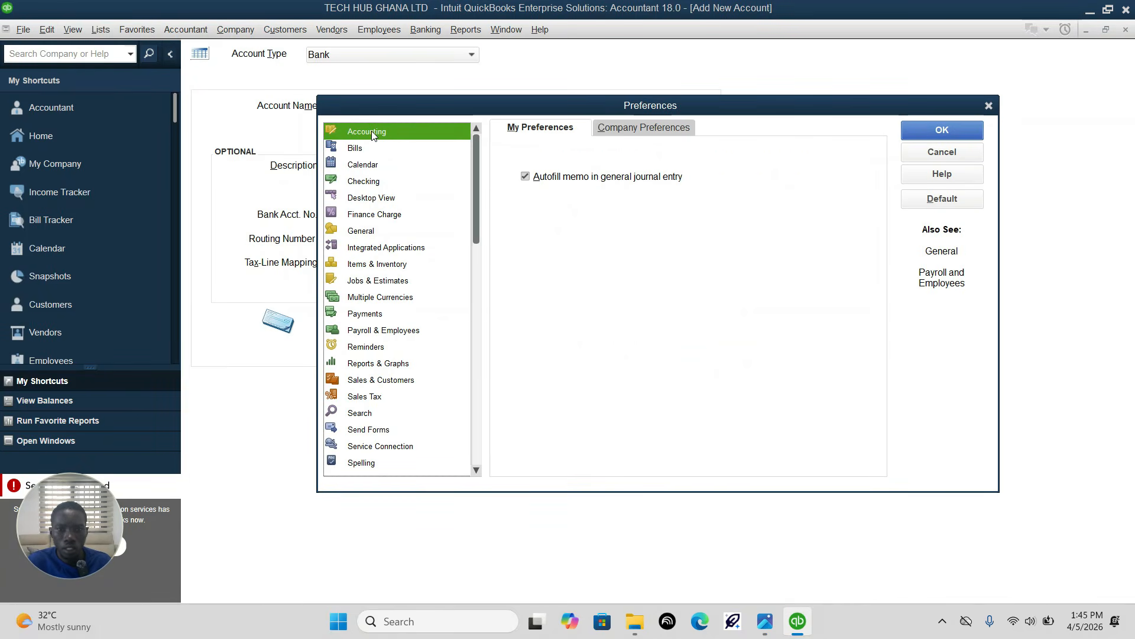
click(626, 134)
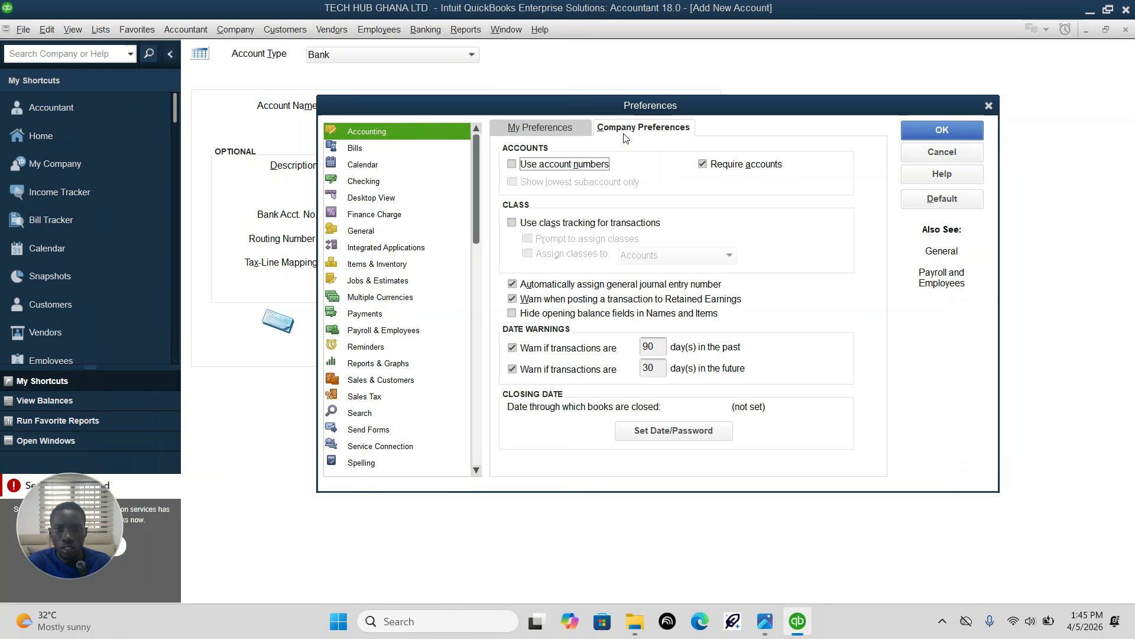
click(512, 164)
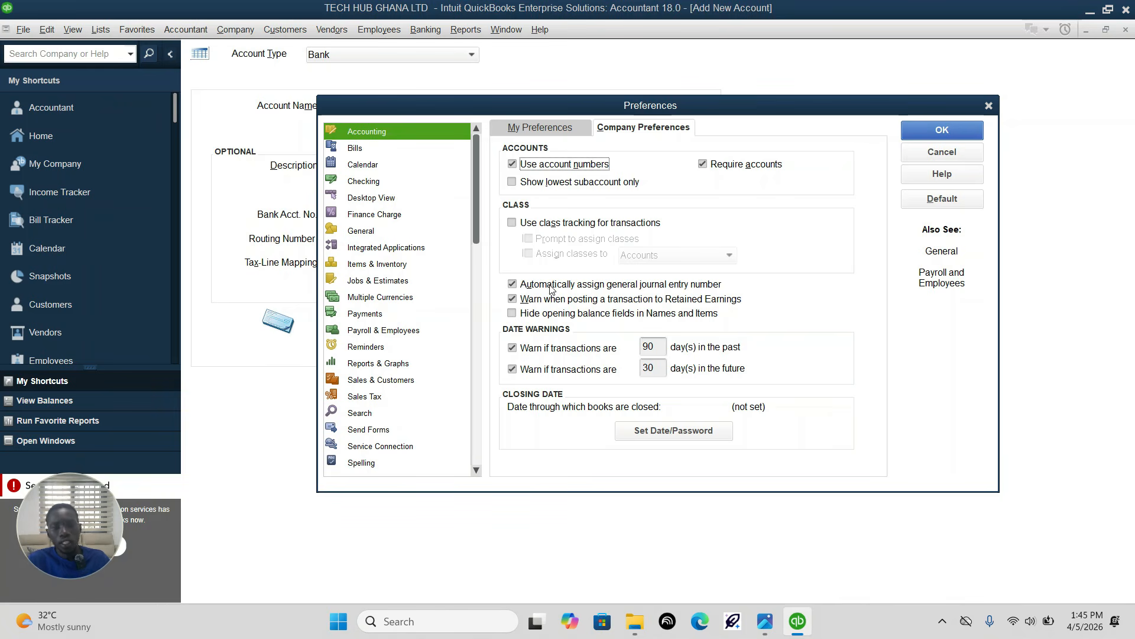
click(512, 227)
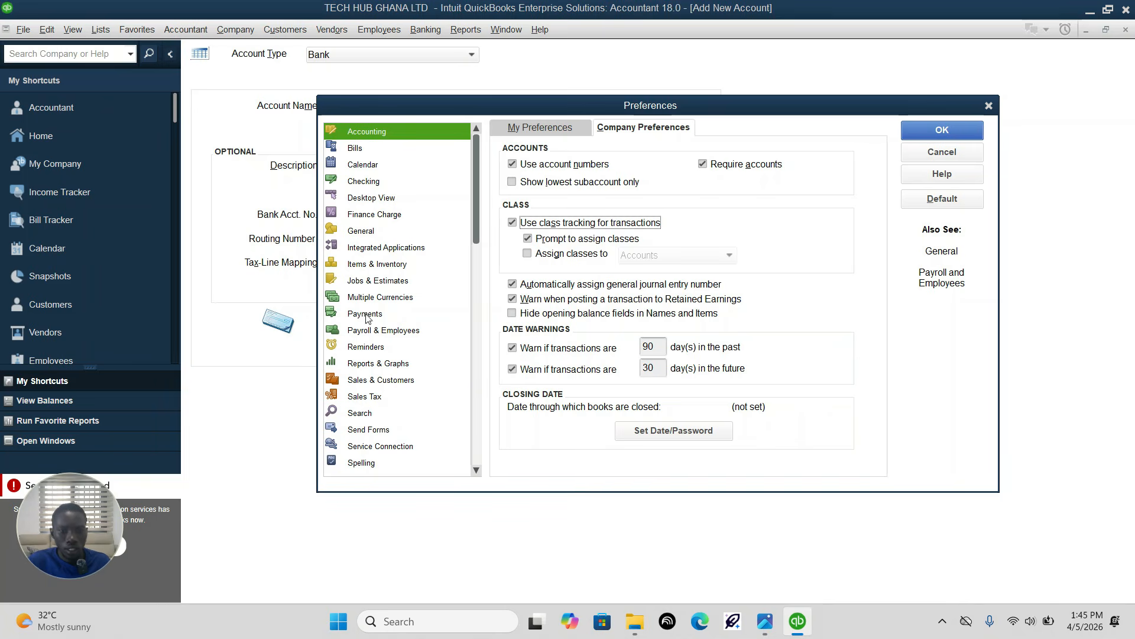
Step: Go to the Multiple Currencies preferences, checking the base currency in the assignment image before saving the Accounting preference changes
click(381, 301)
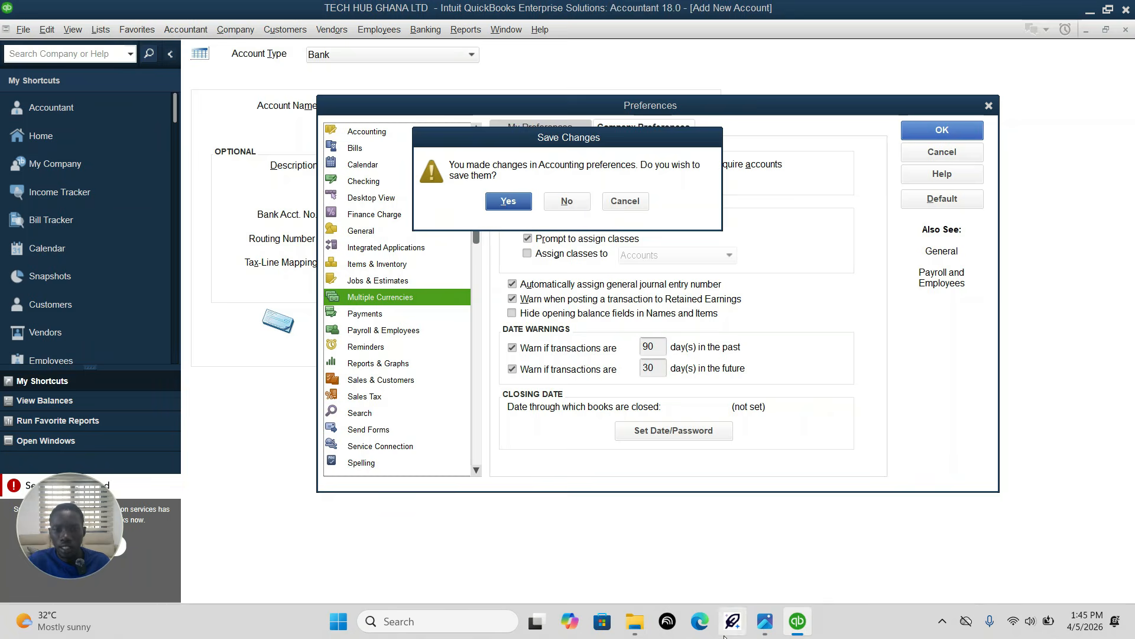
click(764, 621)
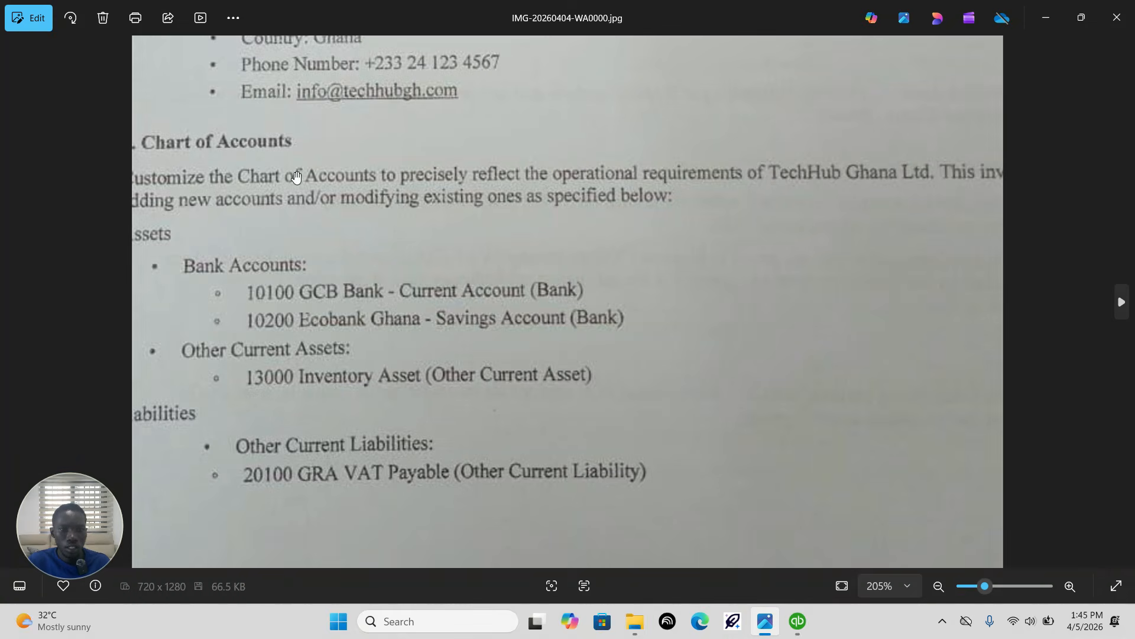
scroll(469, 241, up, 5)
scroll(538, 329, up, 4)
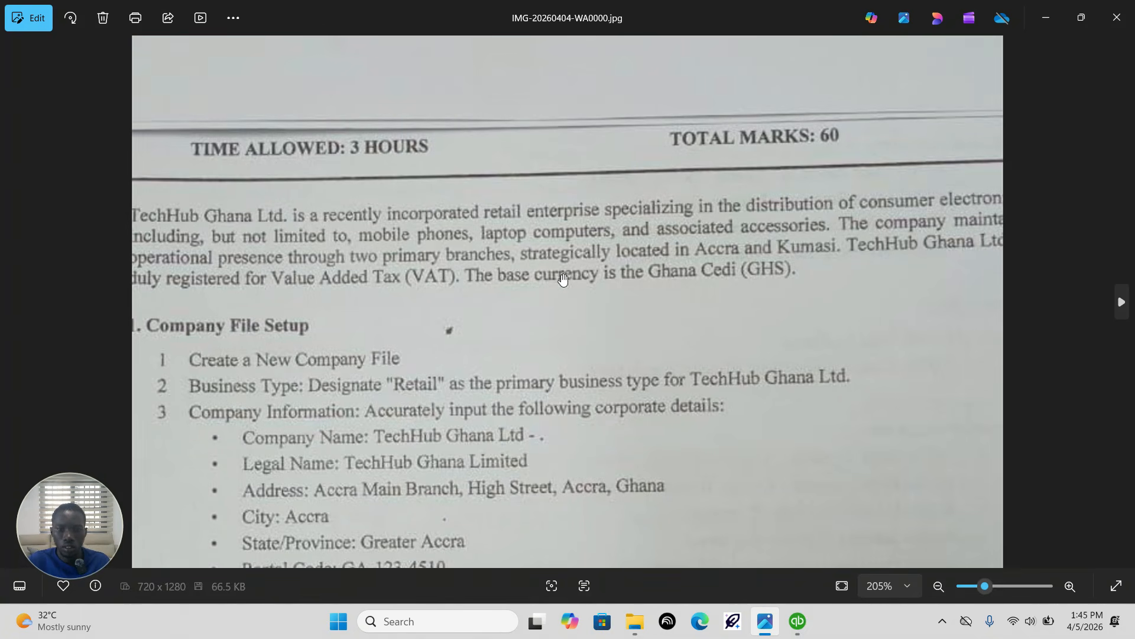
mouse_move(768, 628)
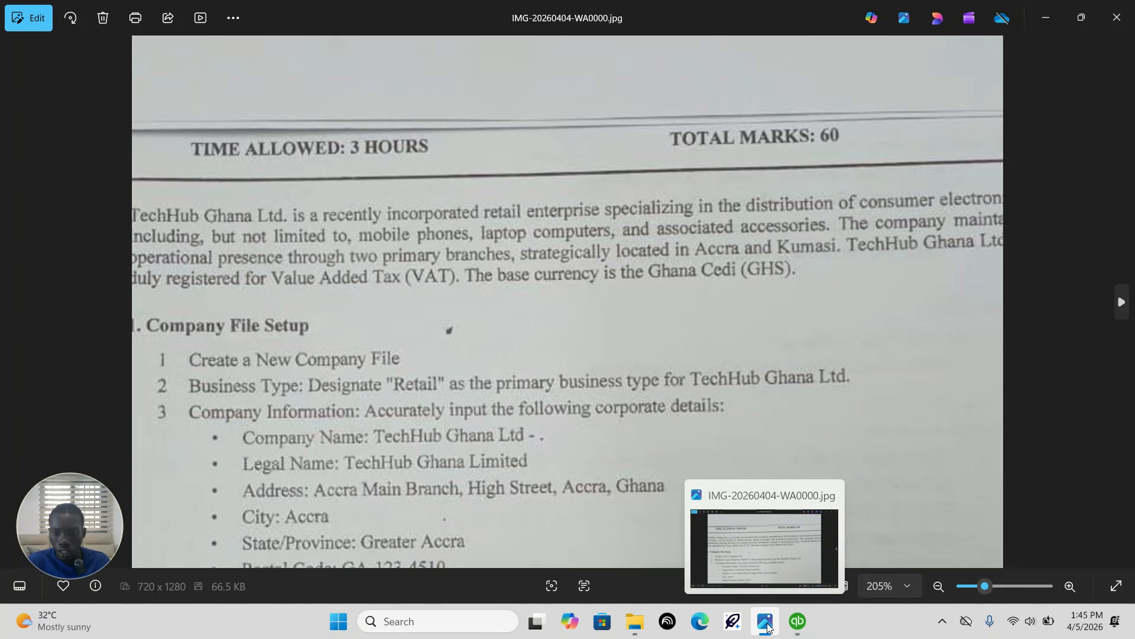
click(797, 621)
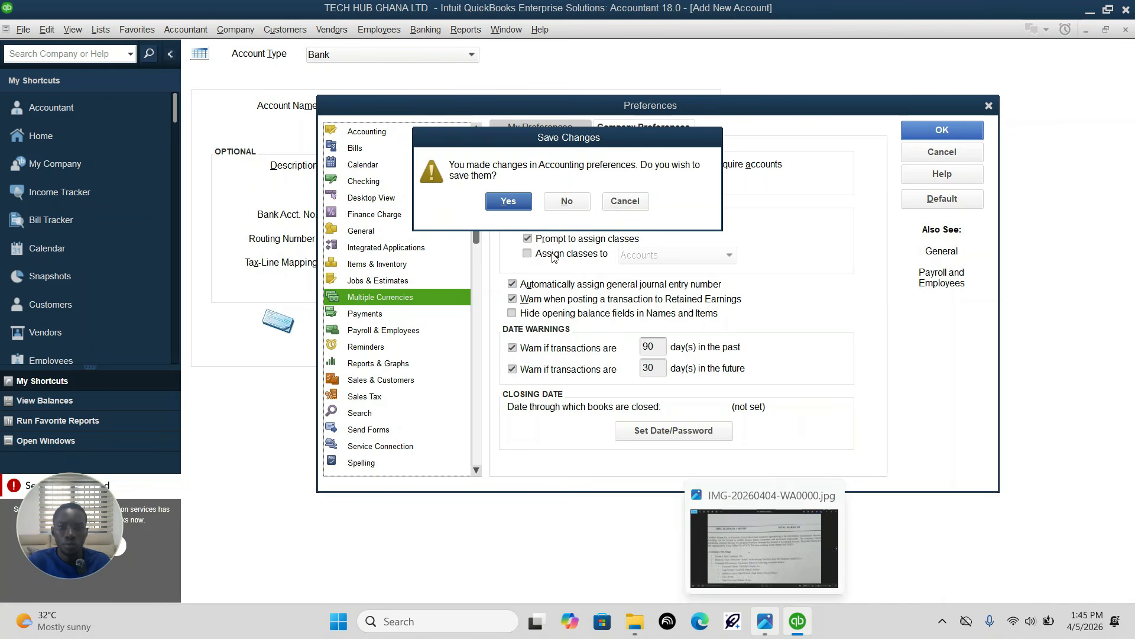
click(509, 199)
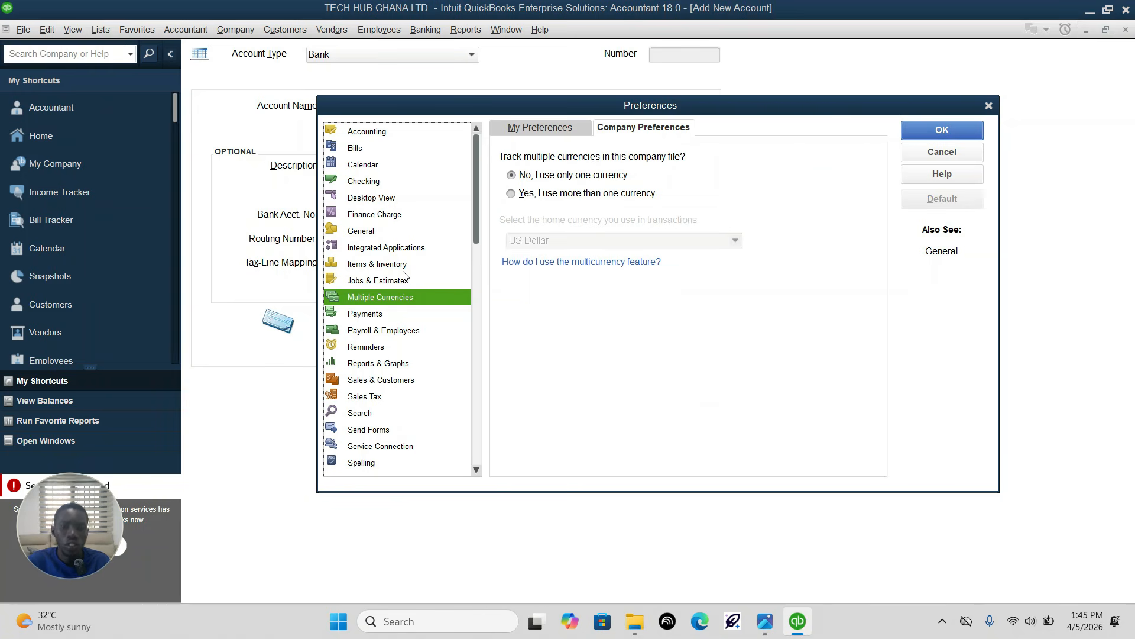
Step: Turn on multiple currencies, set Ghanaian Cedi as the active home currency, and apply the preferences by letting the company file reopen
click(519, 194)
click(541, 396)
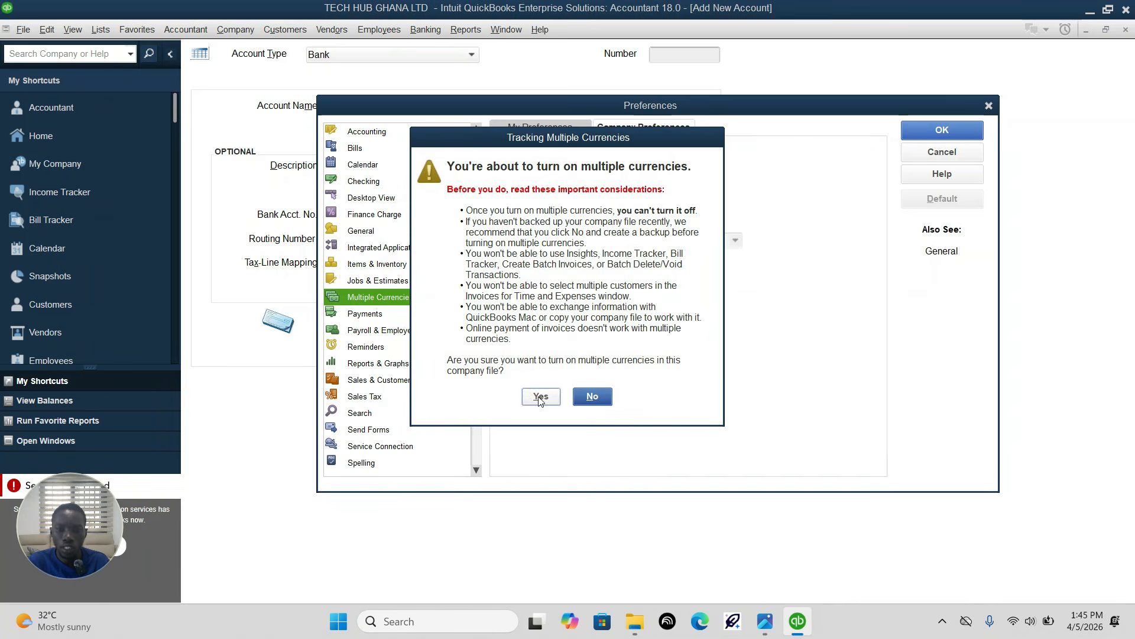
click(736, 241)
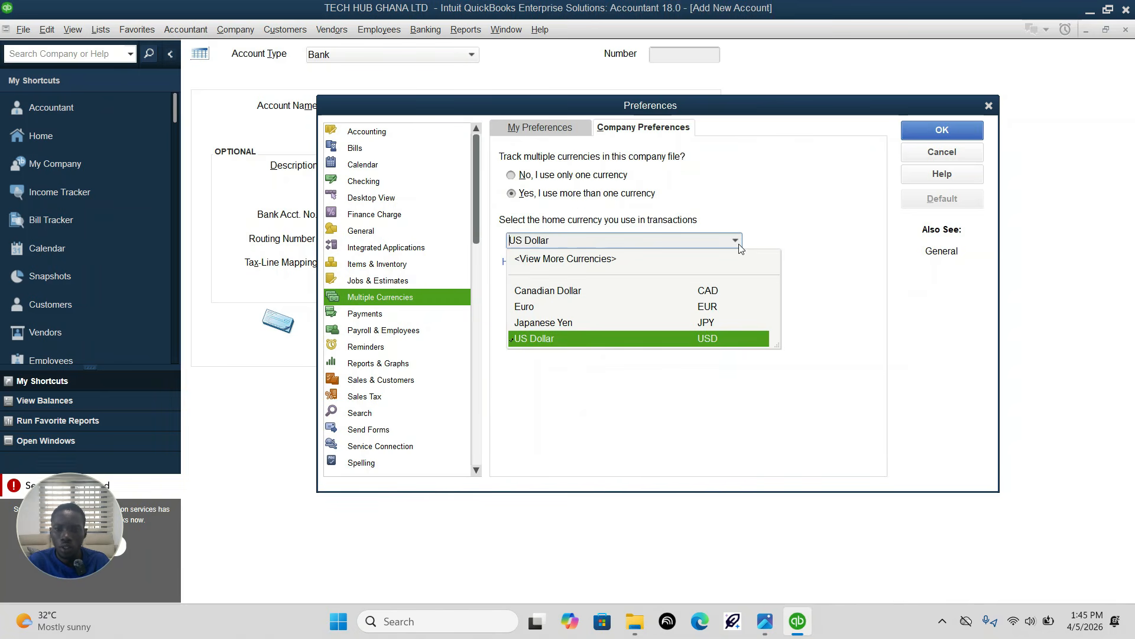
click(565, 259)
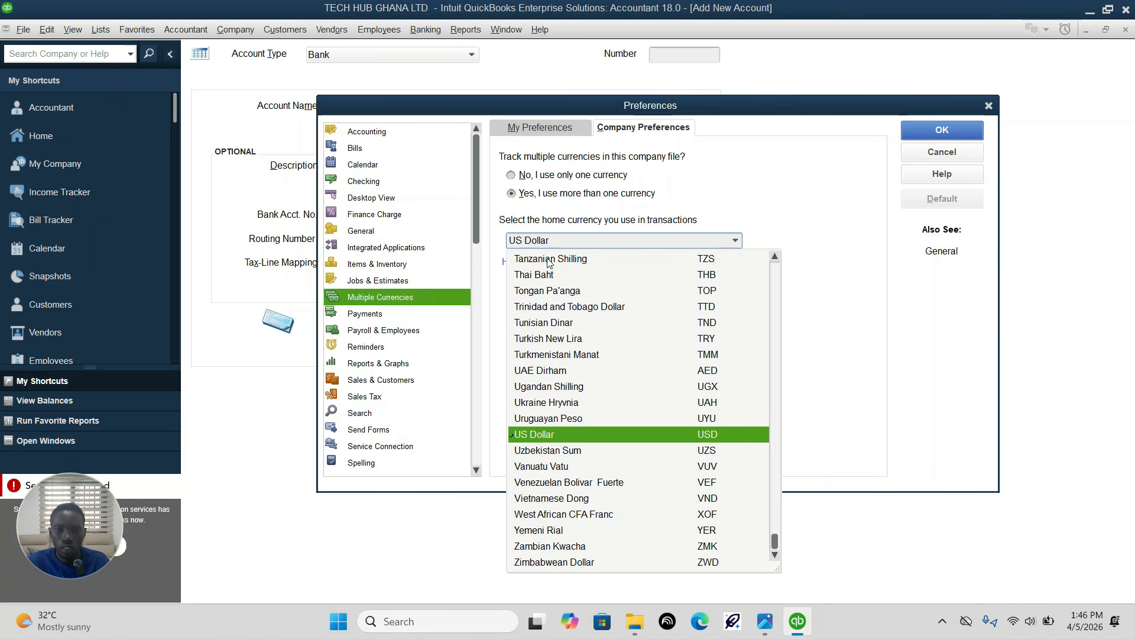
scroll(535, 396, up, 20)
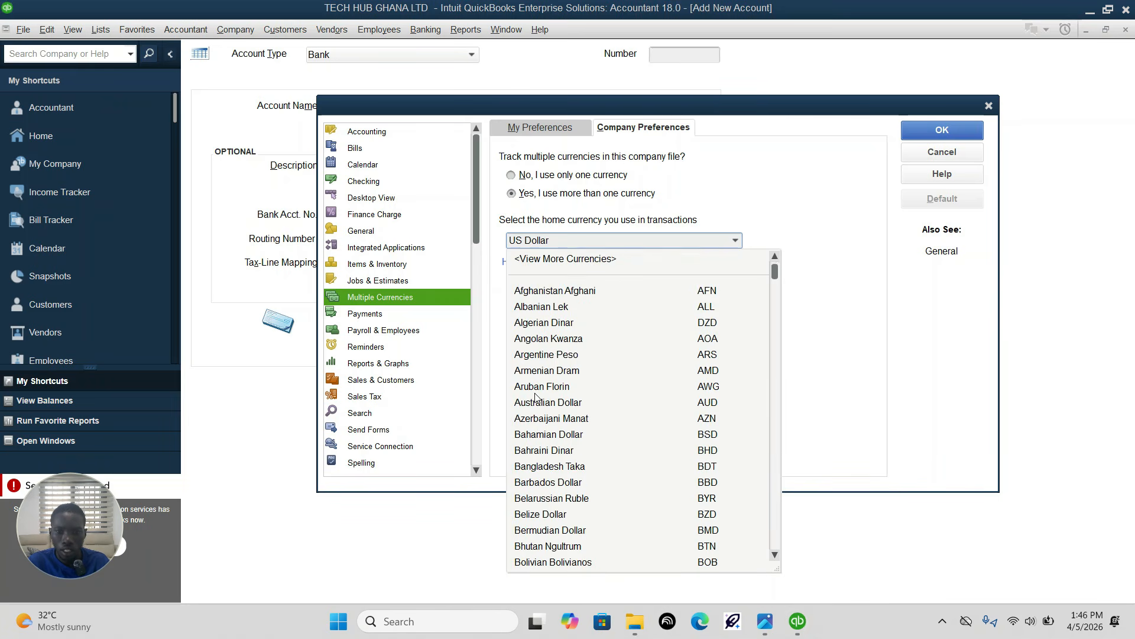
scroll(542, 368, down, 6)
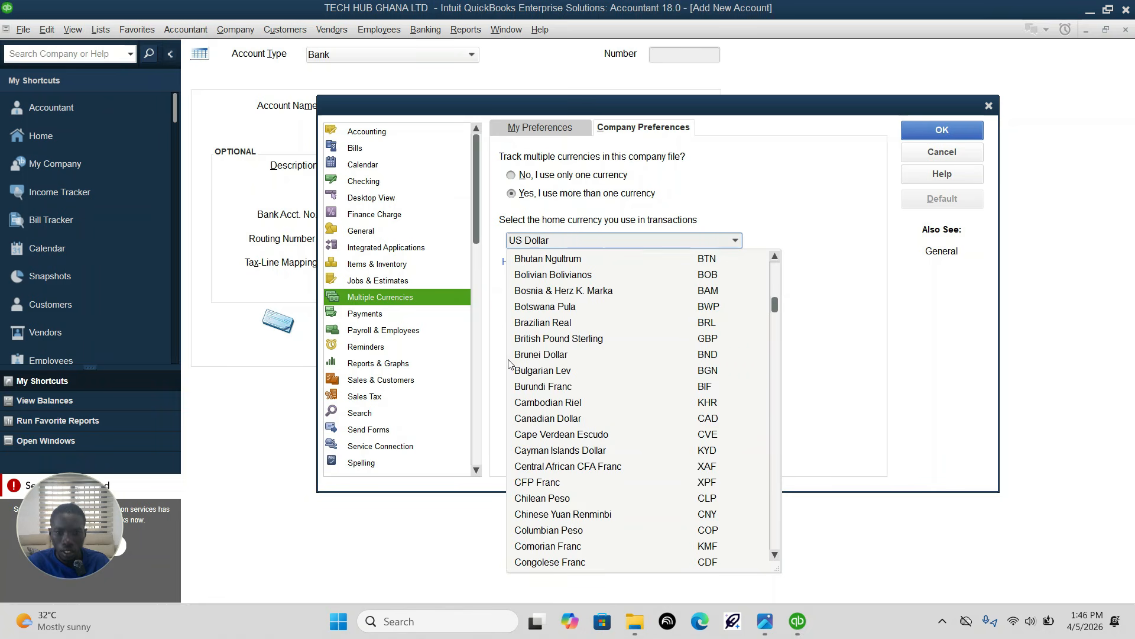
scroll(522, 396, down, 13)
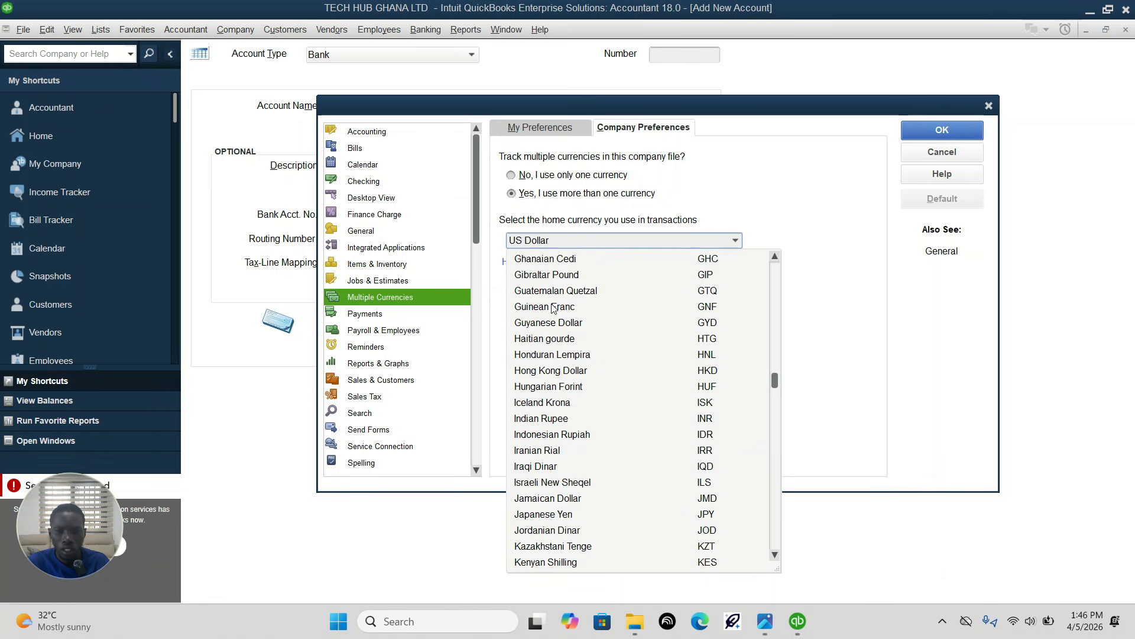
click(556, 261)
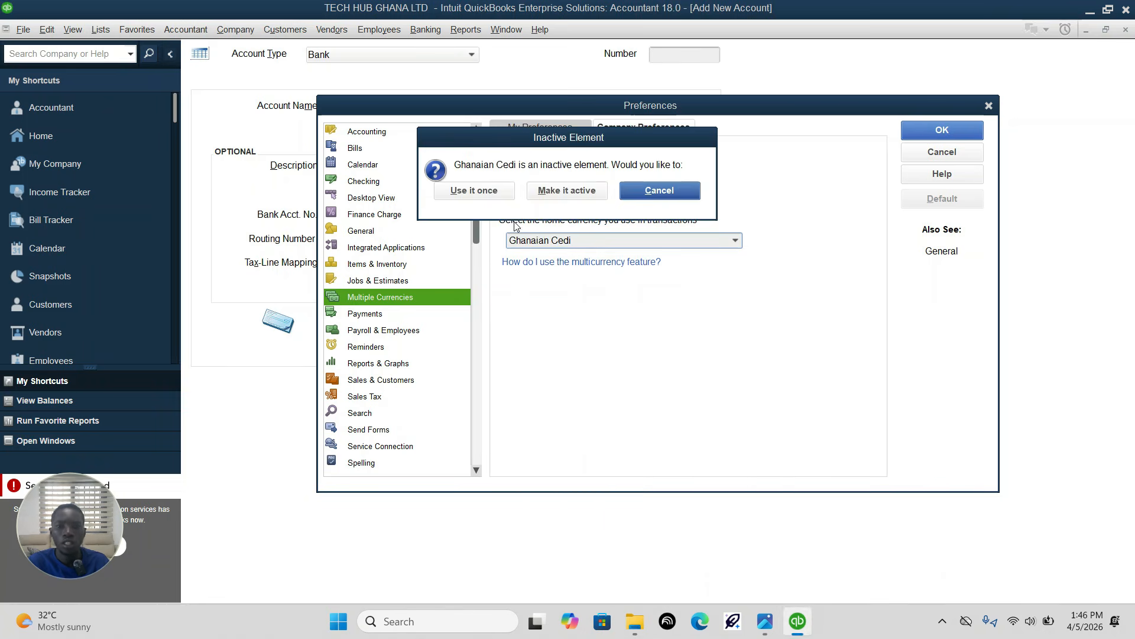
click(542, 192)
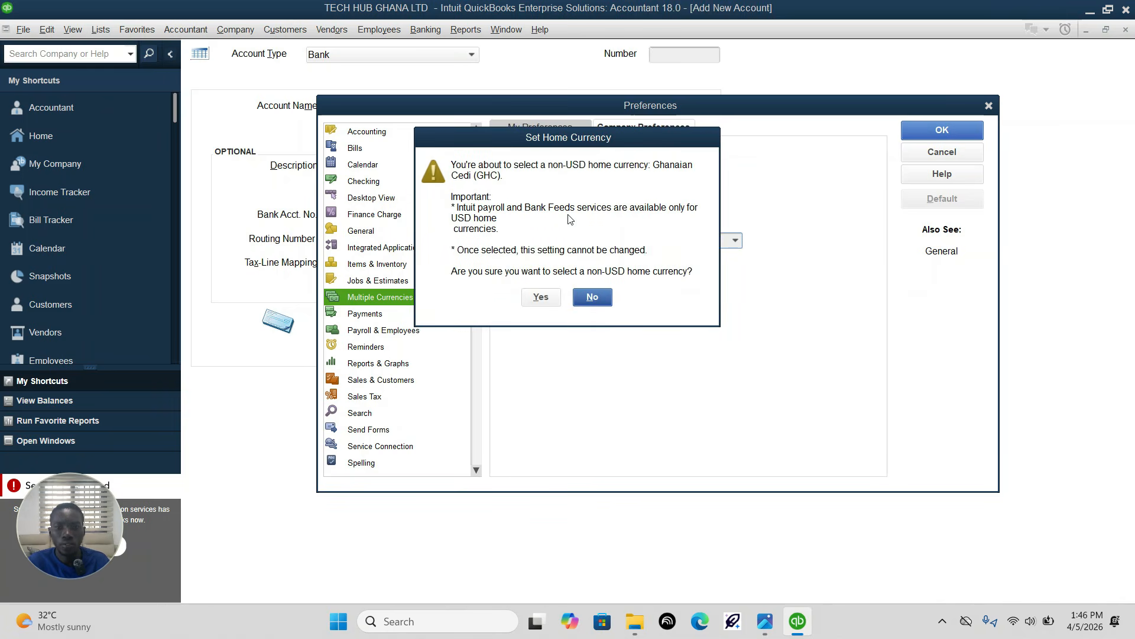
click(541, 296)
click(913, 132)
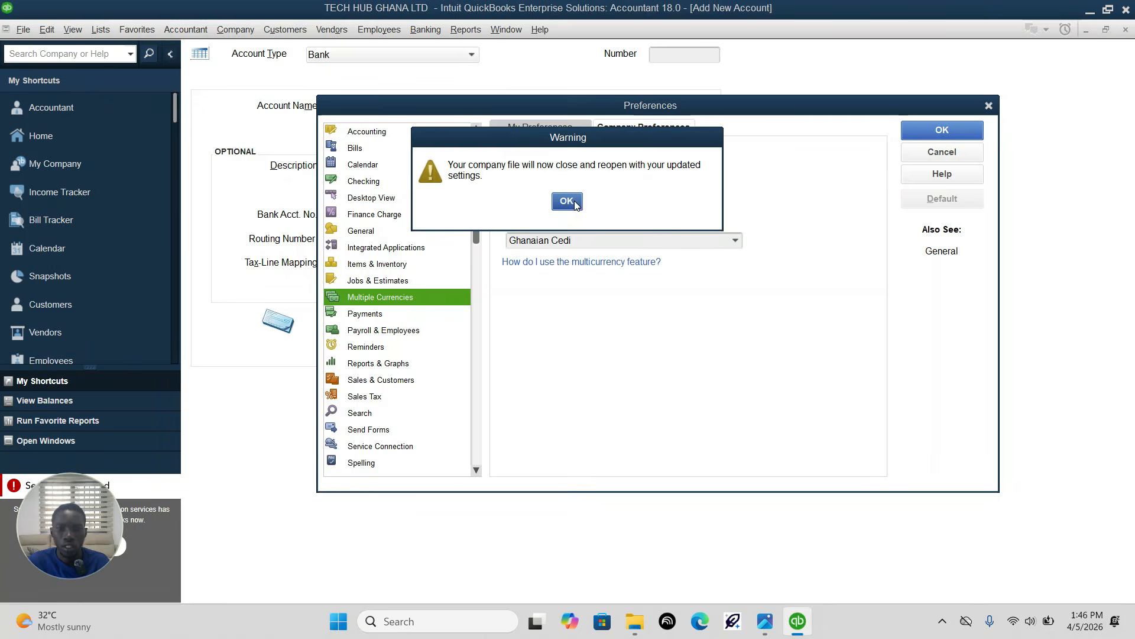
click(566, 202)
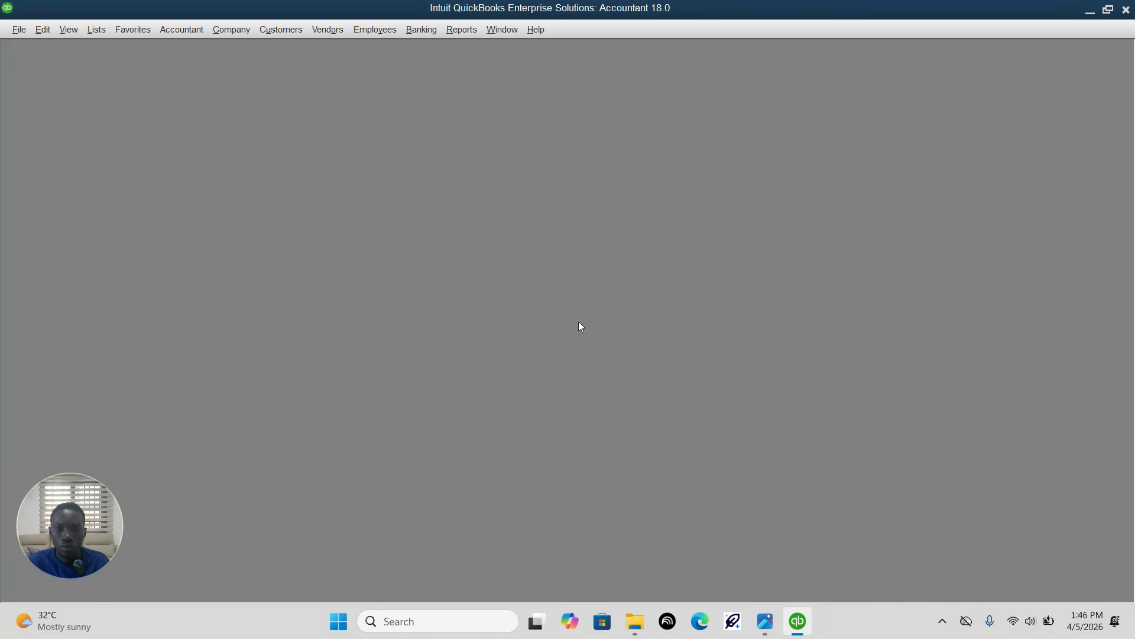
Step: Close the Accountant Center in the reopened company file and open the Chart of Accounts in a maximized window
click(943, 622)
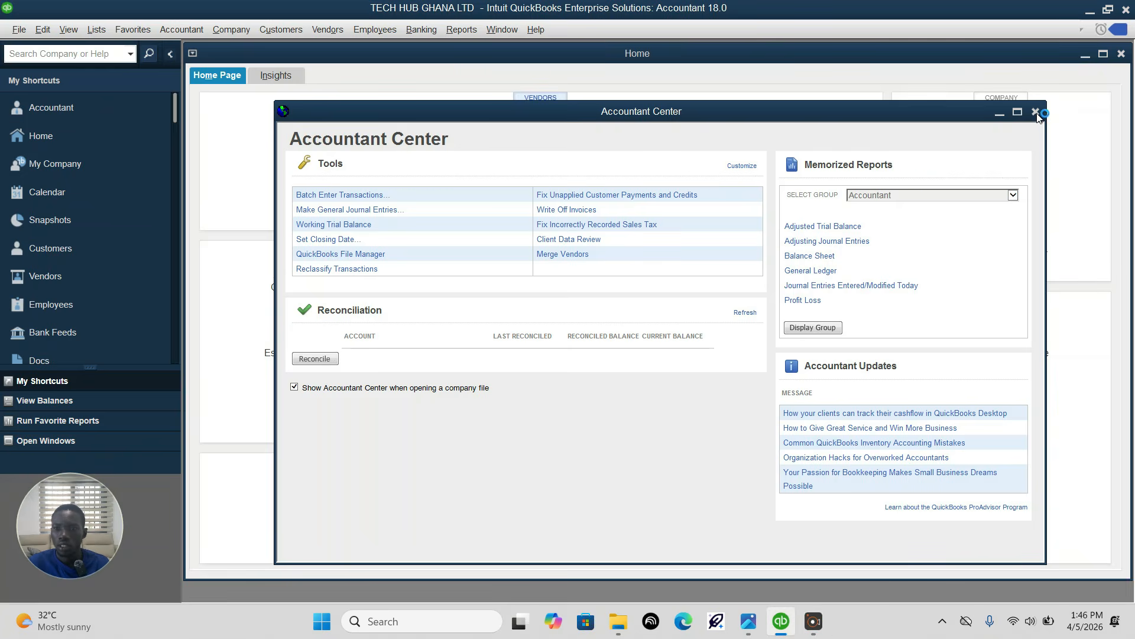
click(1037, 114)
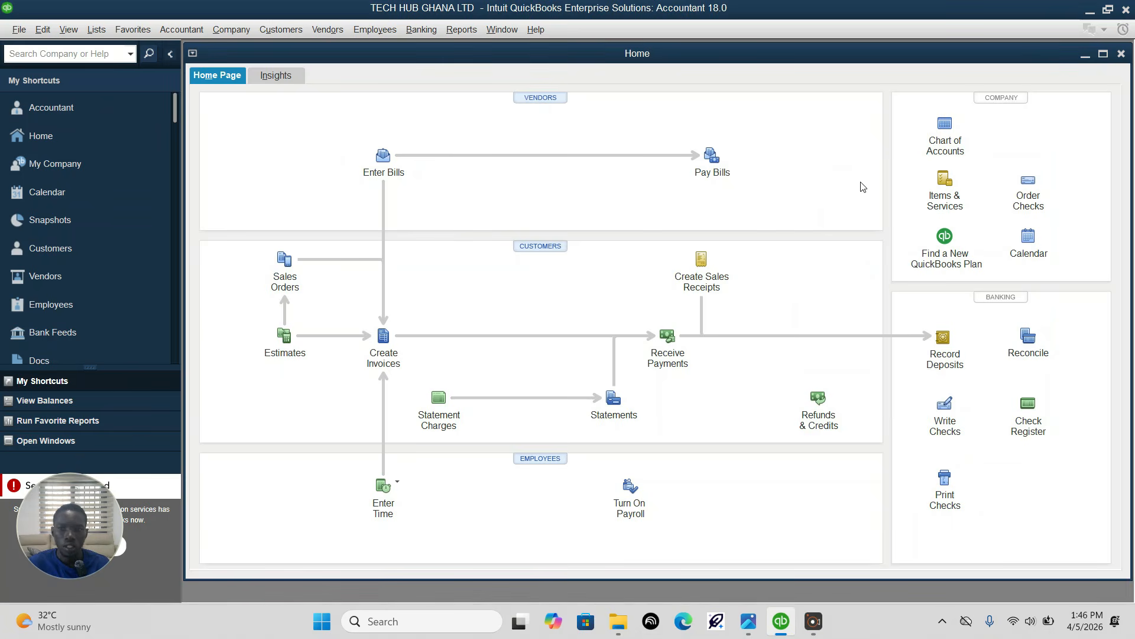
click(949, 136)
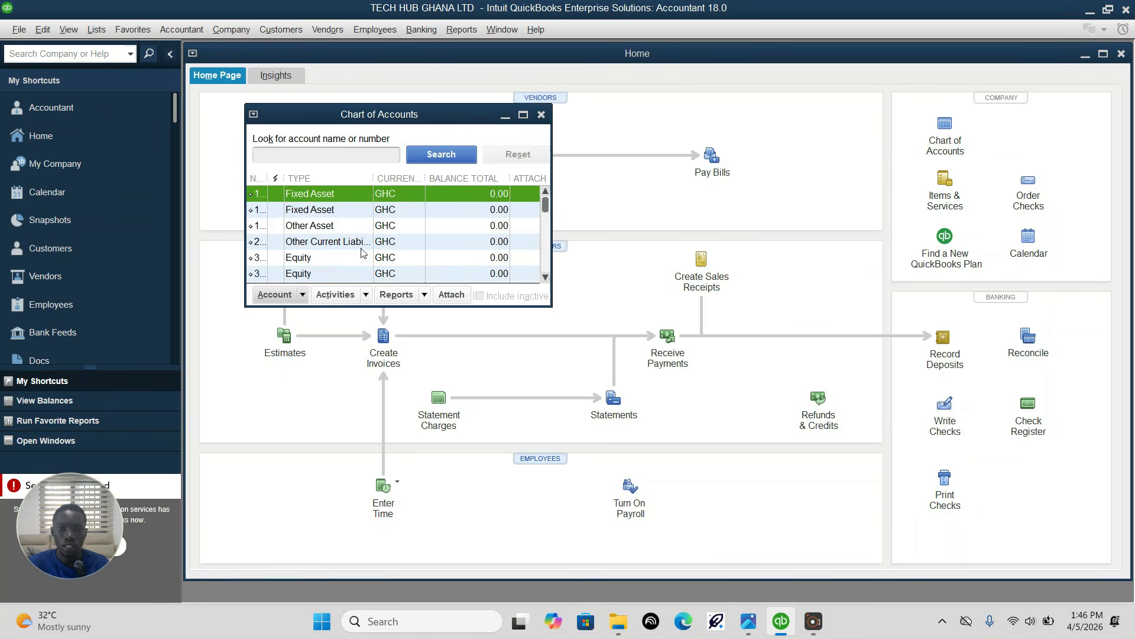
click(523, 114)
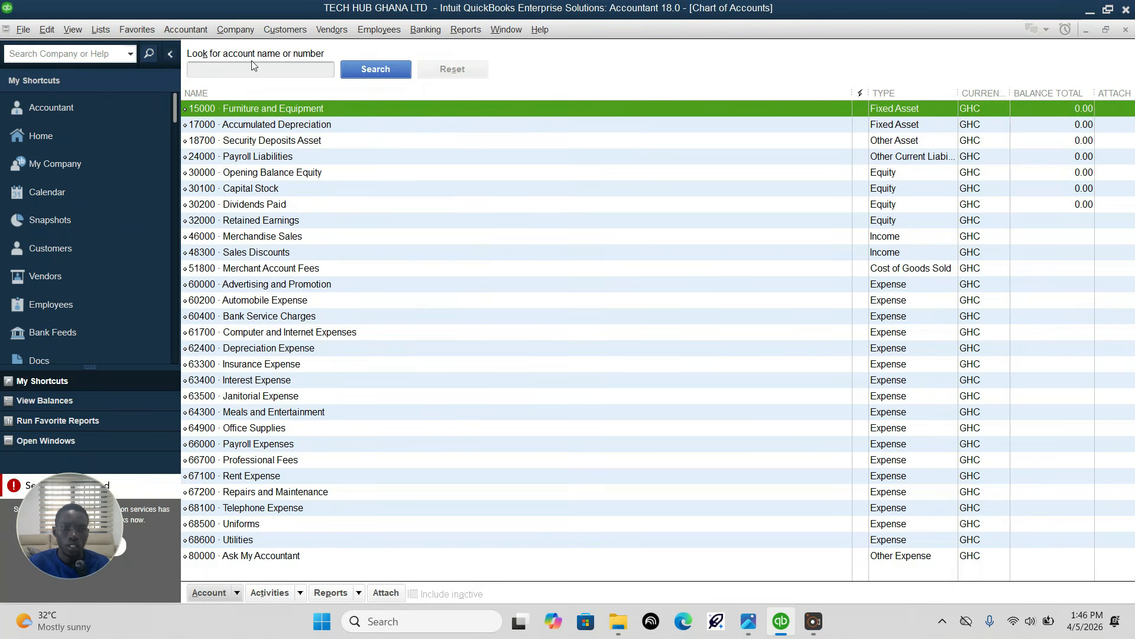
Step: Start a new account of type Bank from the Chart of Accounts and continue to its details form
click(213, 592)
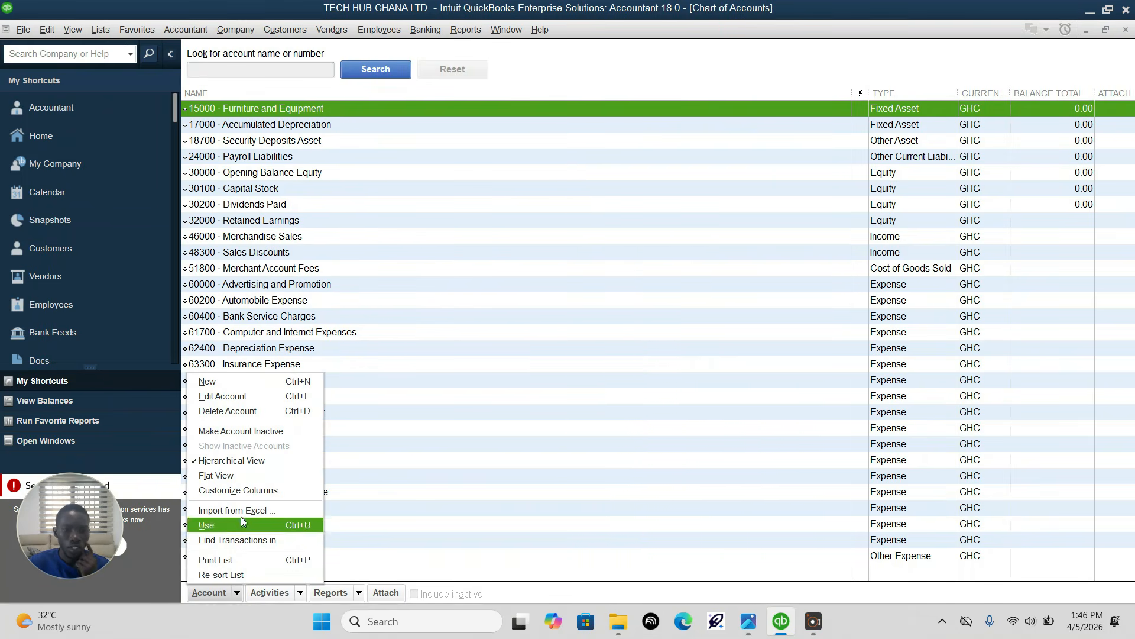
click(239, 381)
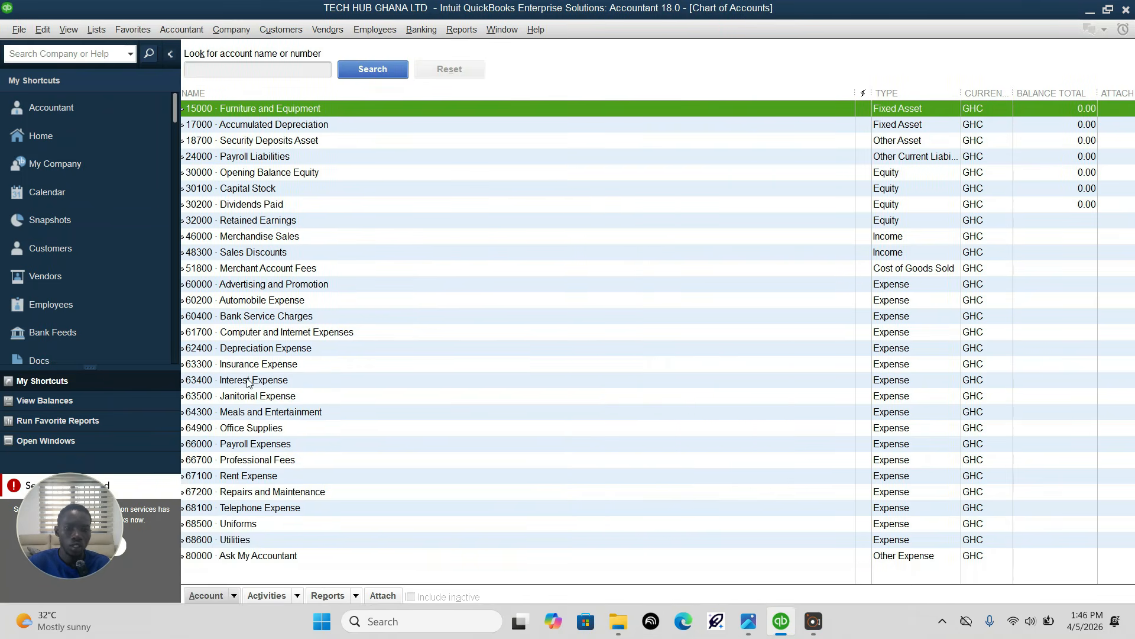
click(222, 193)
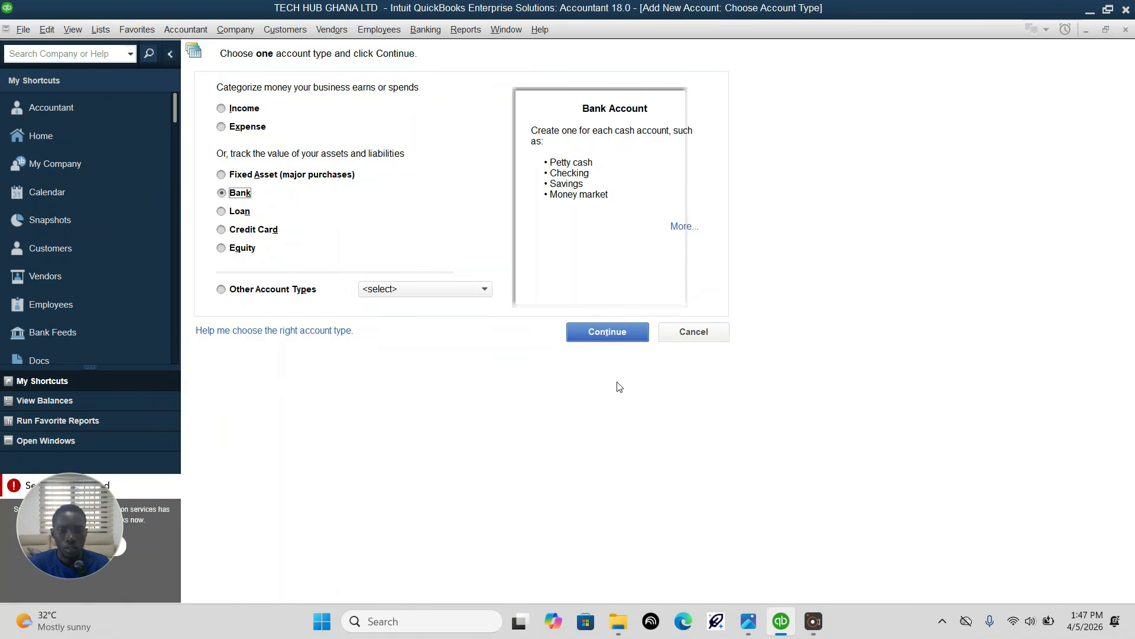
click(609, 331)
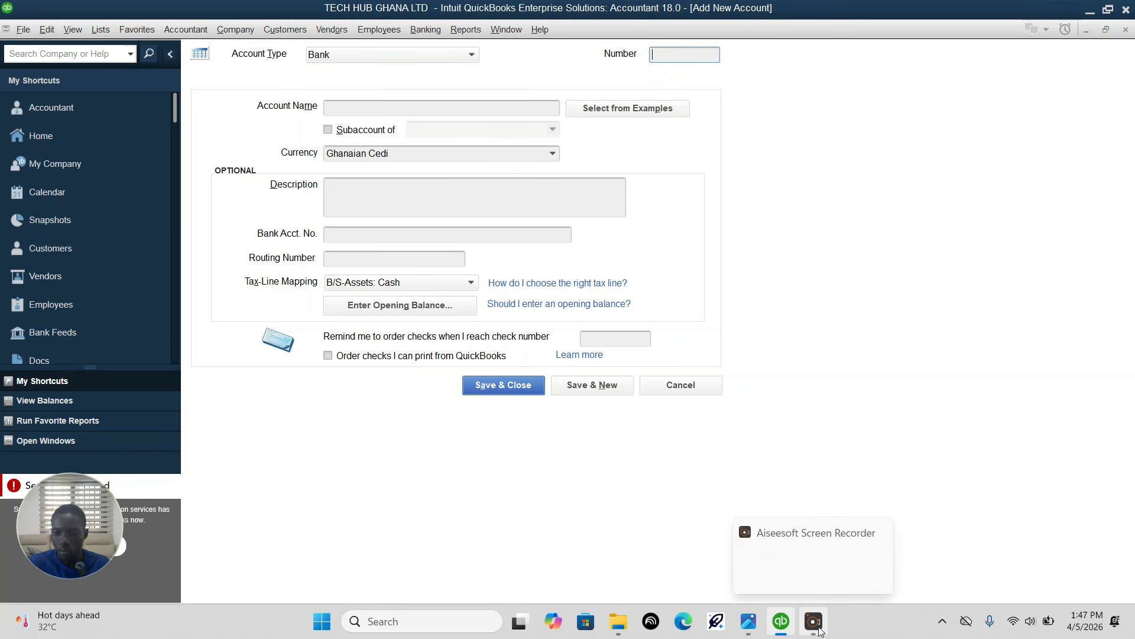
Step: Switch to the assignment image in Photos and examine the Chart of Accounts section for the bank accounts required
click(748, 621)
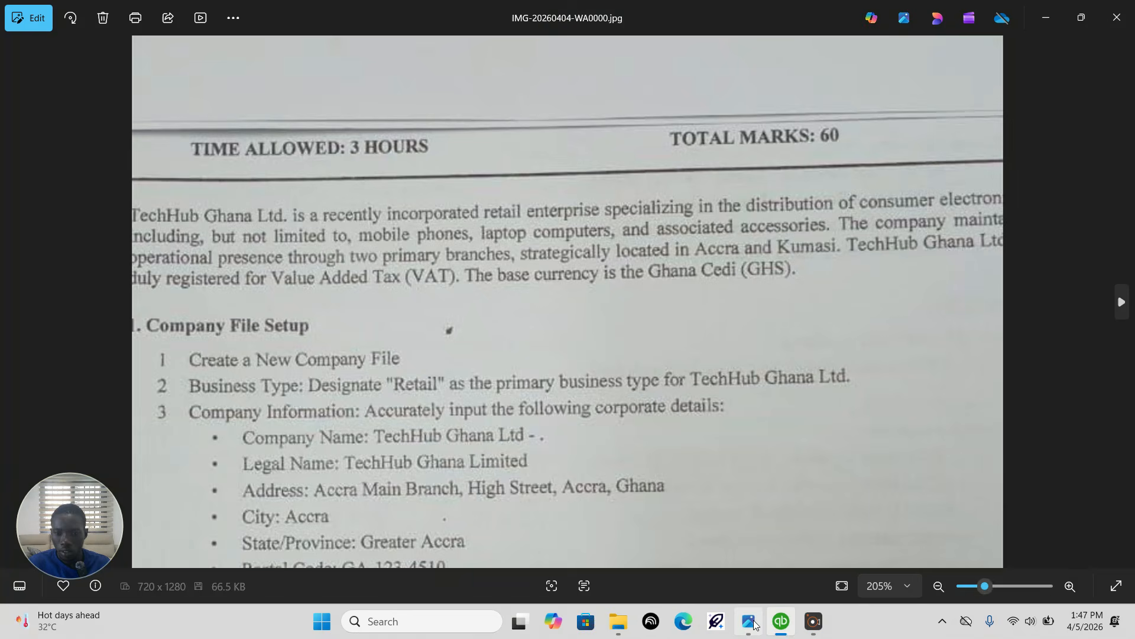
scroll(404, 423, down, 1)
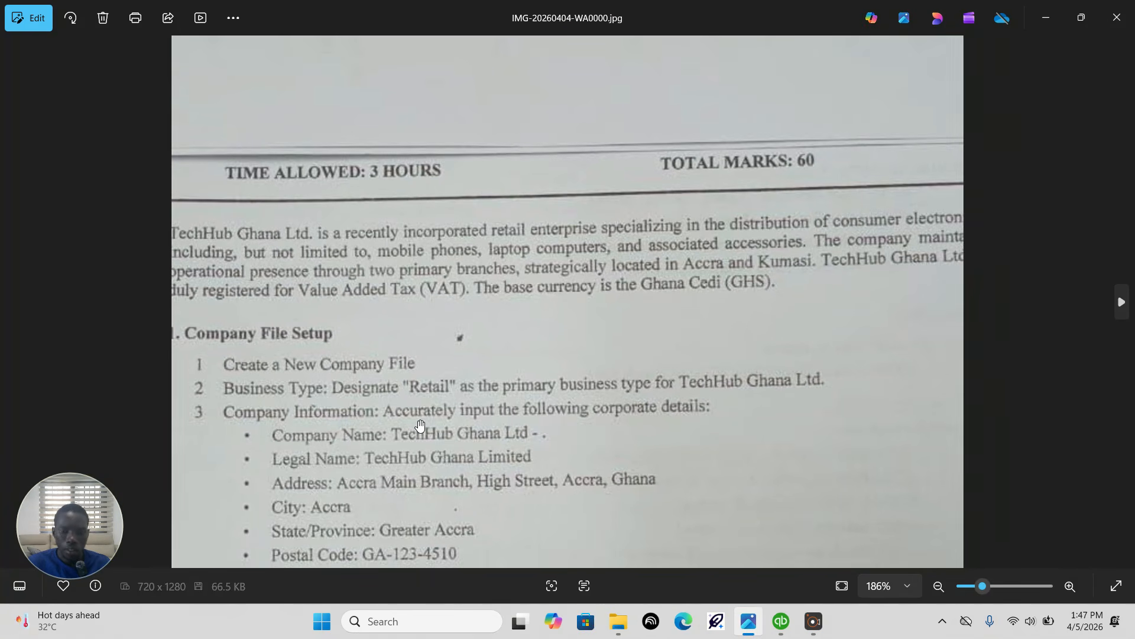
drag(420, 425, 420, 364)
scroll(567, 302, down, 7)
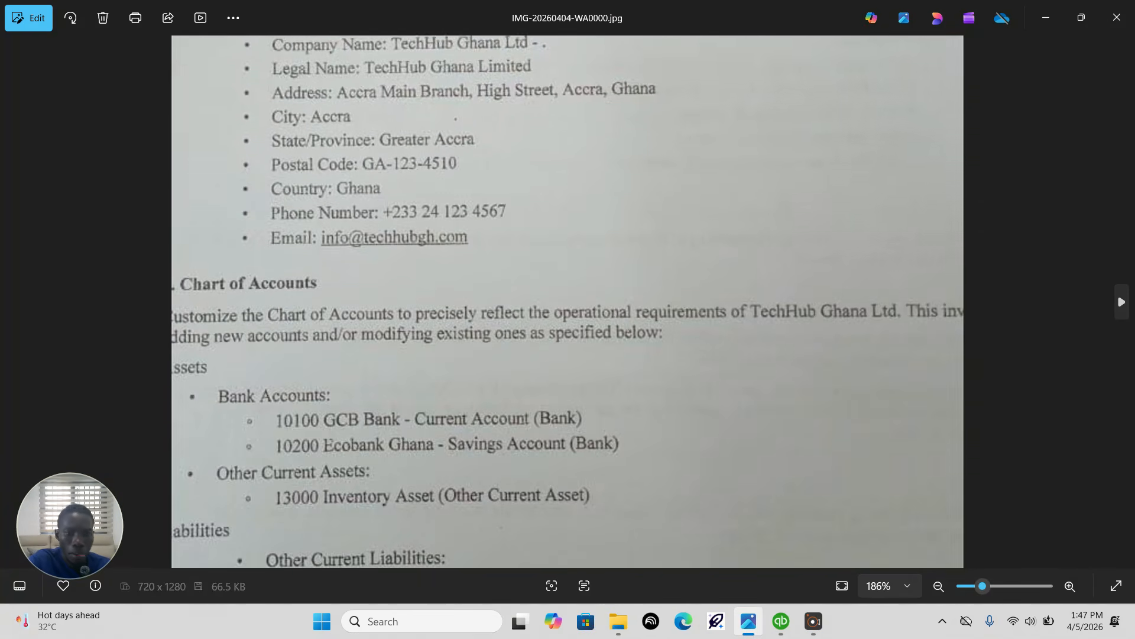
scroll(567, 301, down, 2)
scroll(564, 237, down, 1)
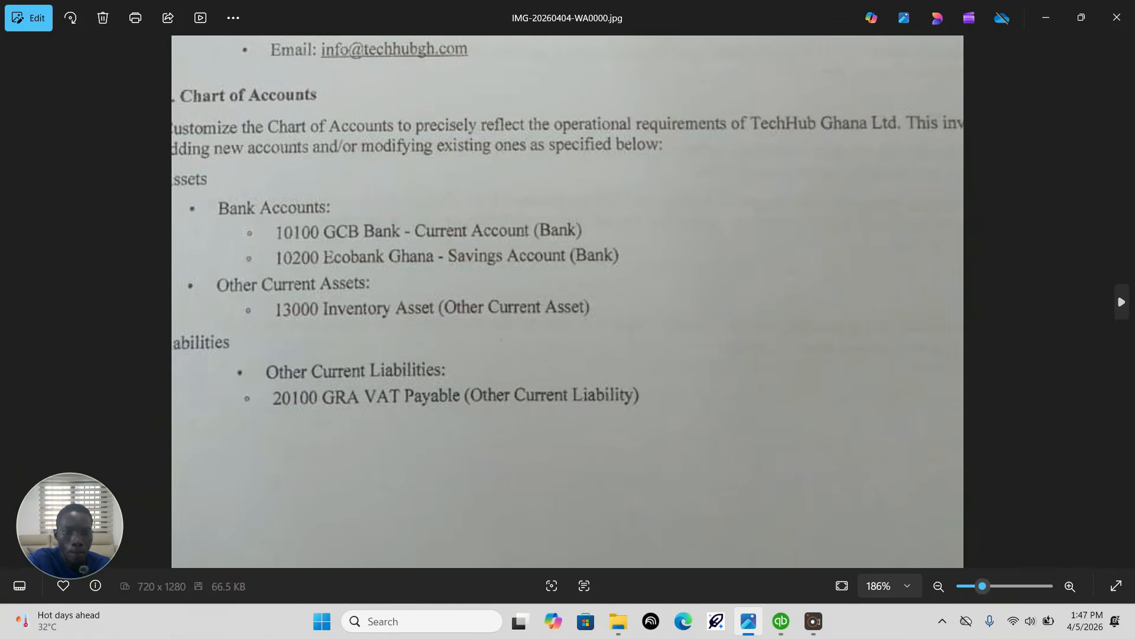
scroll(564, 237, up, 3)
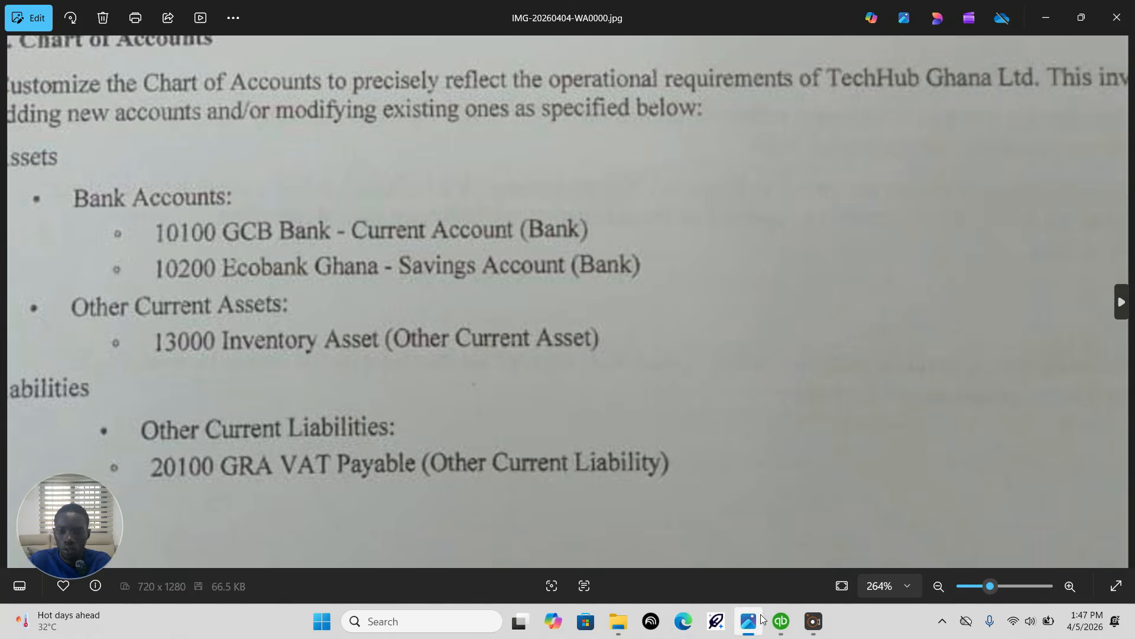
Step: Back in QuickBooks, number the bank account 10100, name it "GCB BANK-Current Account" per the assignment, and save it to begin another
click(781, 621)
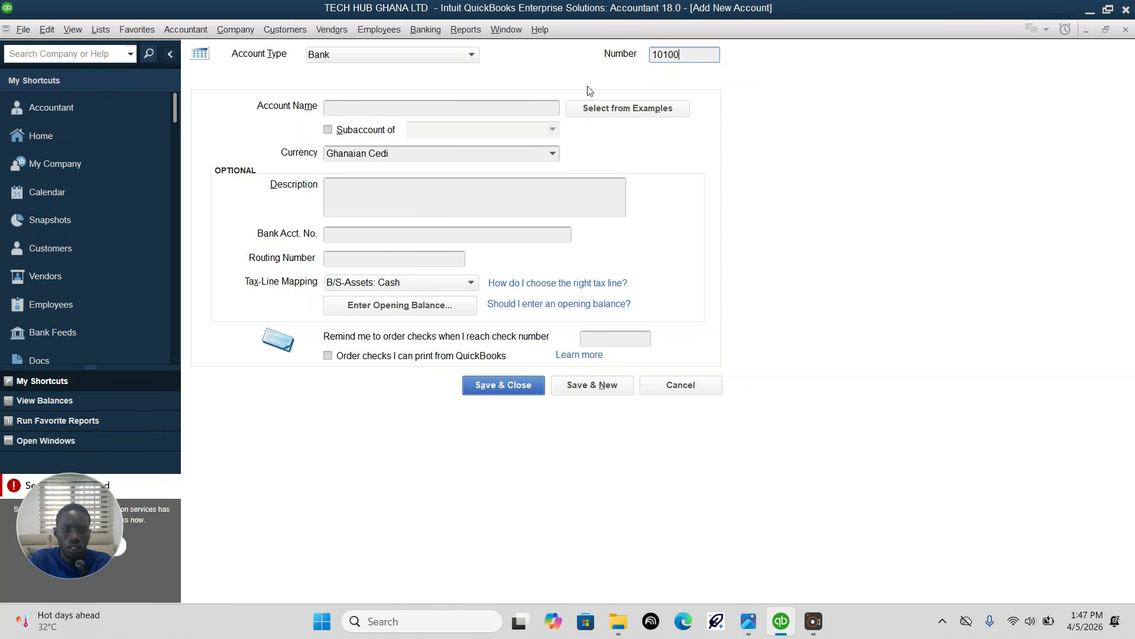
click(516, 103)
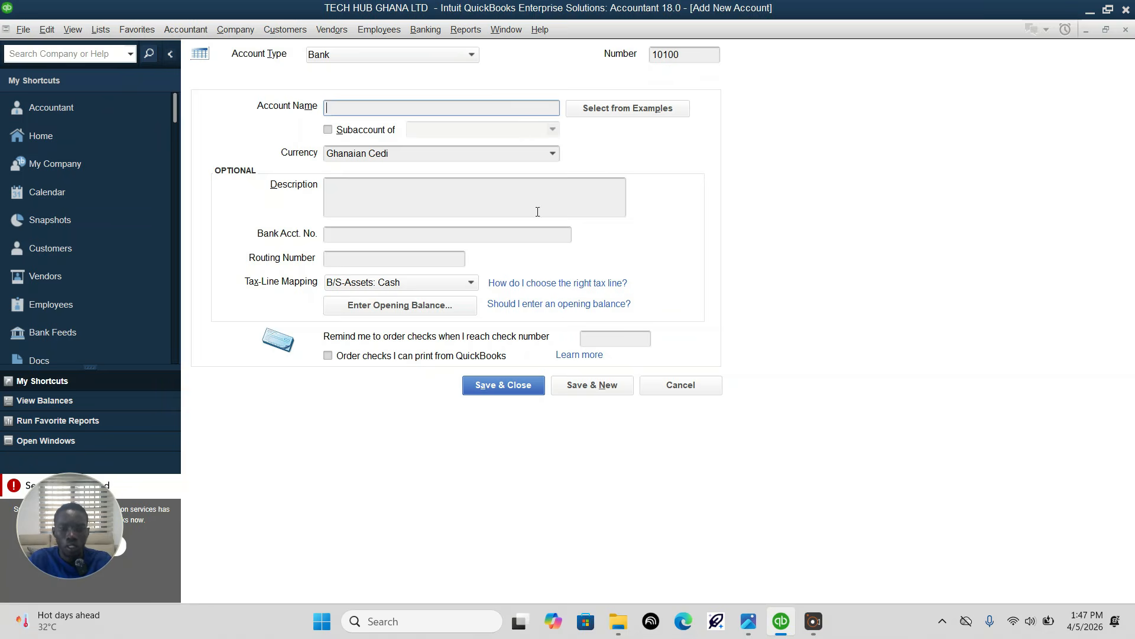
mouse_move(777, 621)
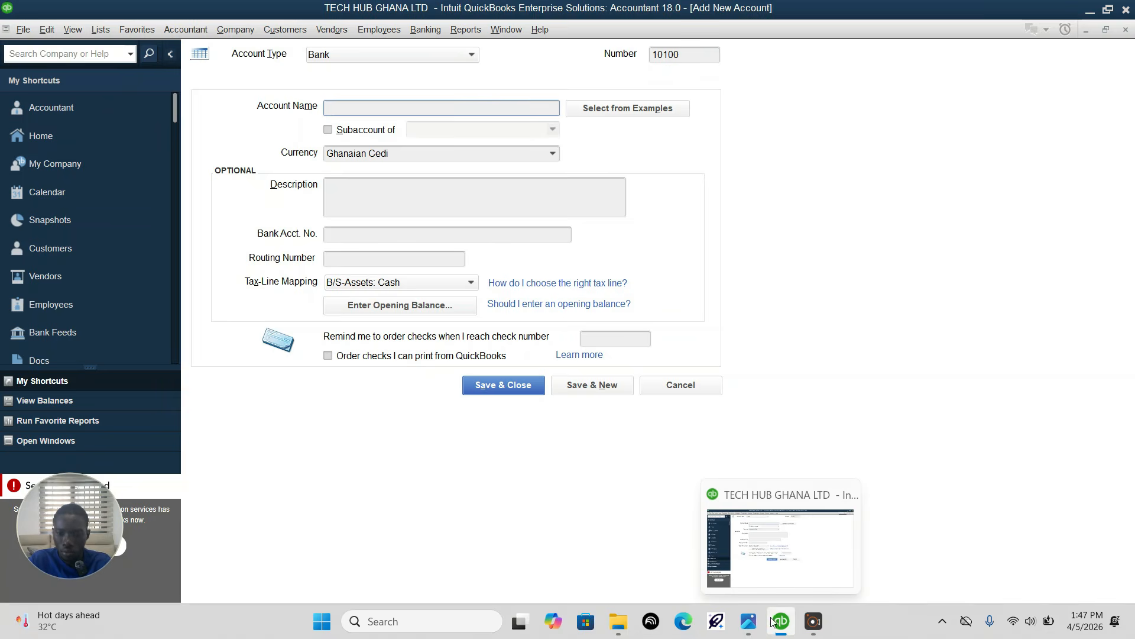
click(748, 621)
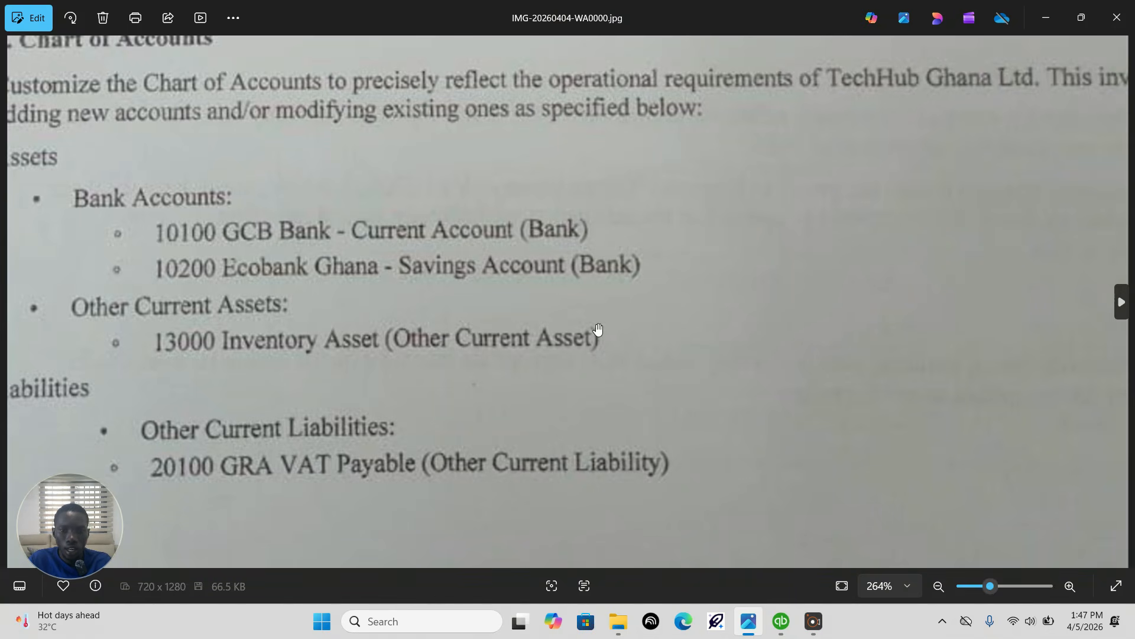
click(781, 620)
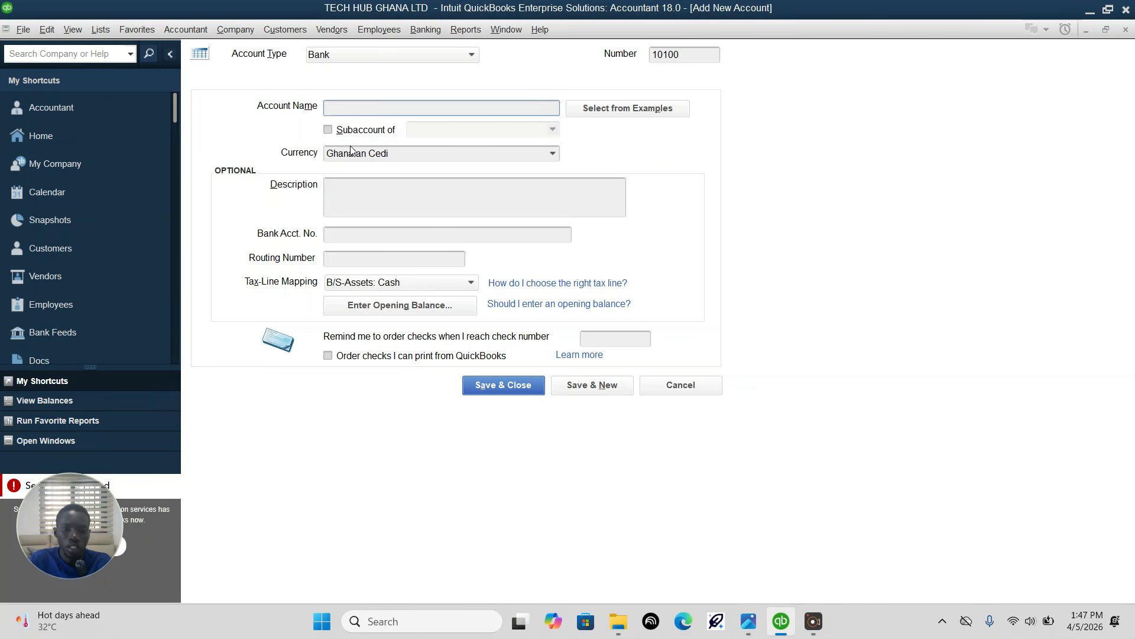
text(GCB BANK-Current Account)
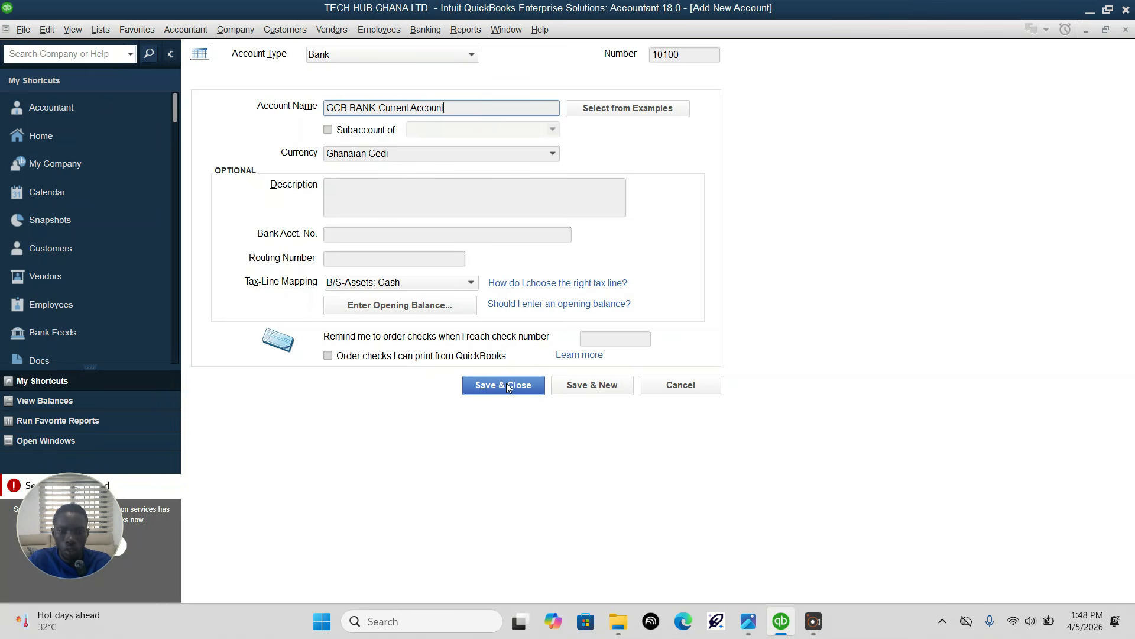
click(748, 621)
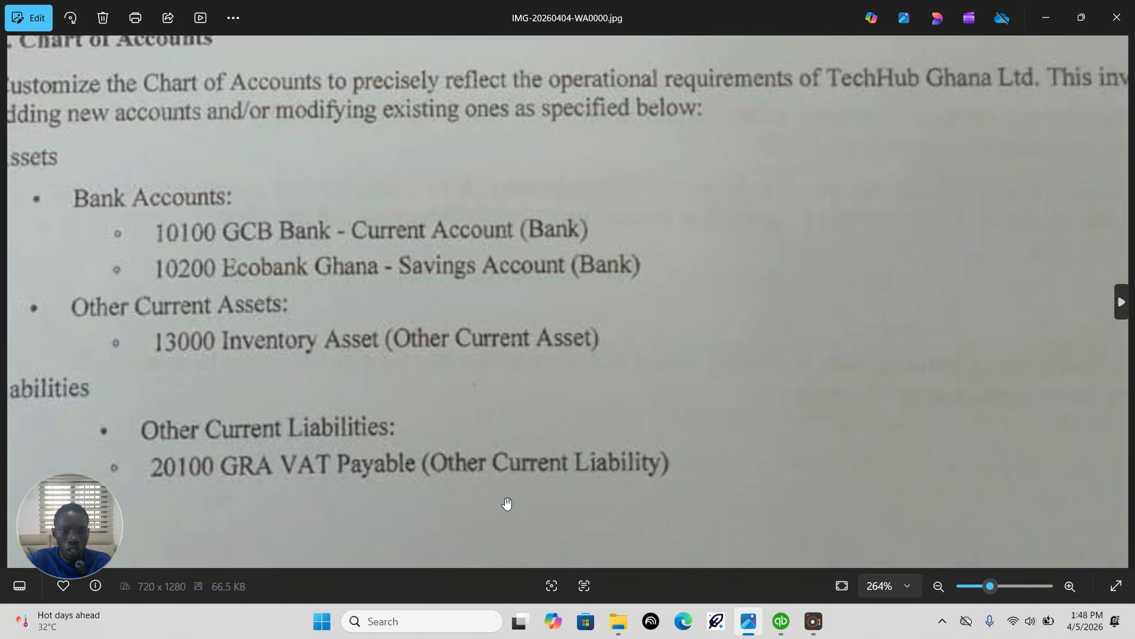
click(781, 621)
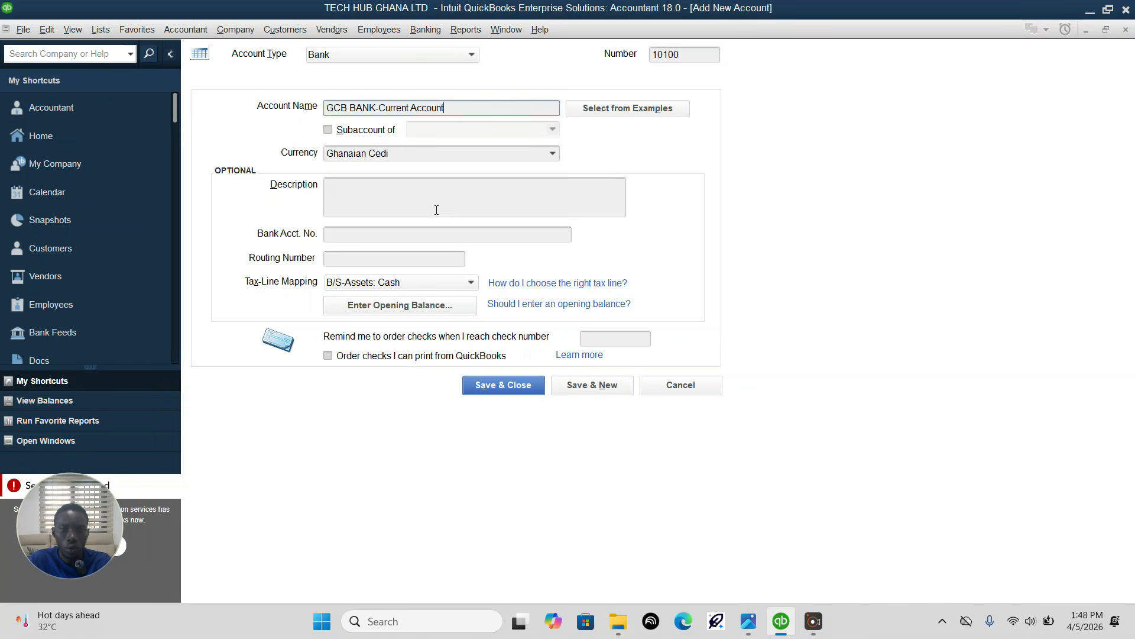
click(582, 385)
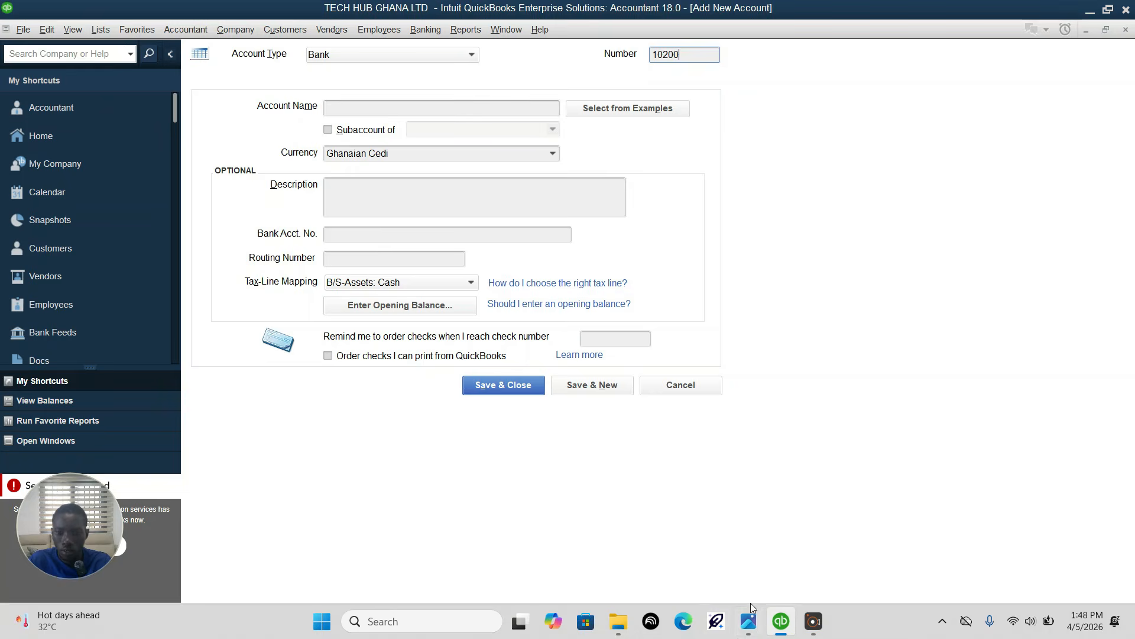
Step: Create bank account 10200 named "EcoBank Ghana- Sasvings Account", checking the name in the assignment image, and save it, closing the form
click(748, 621)
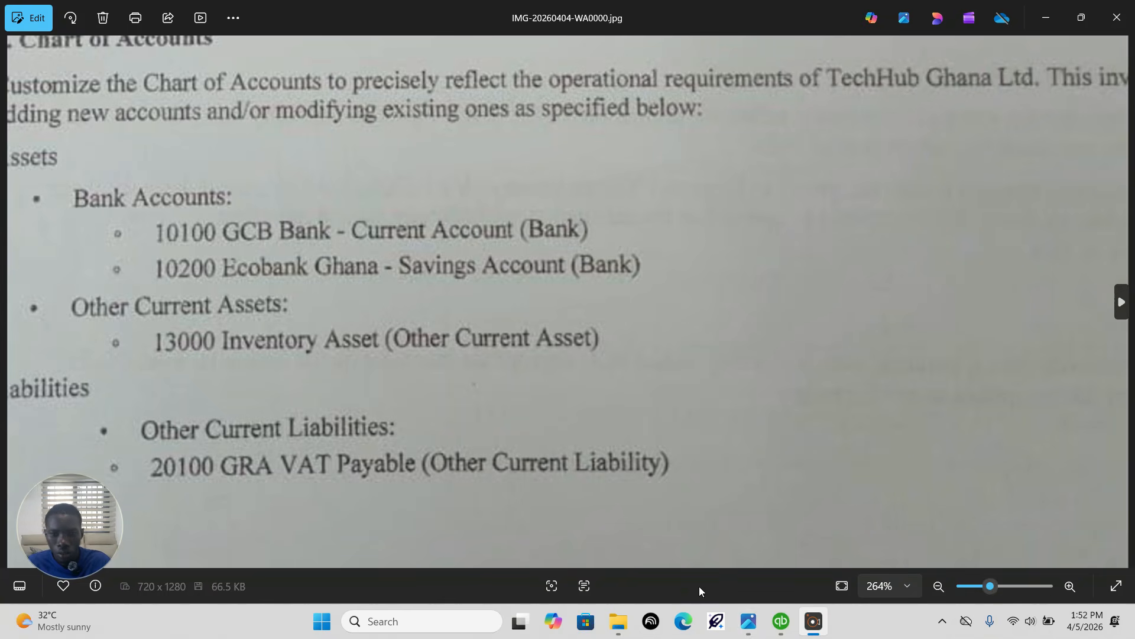
click(780, 621)
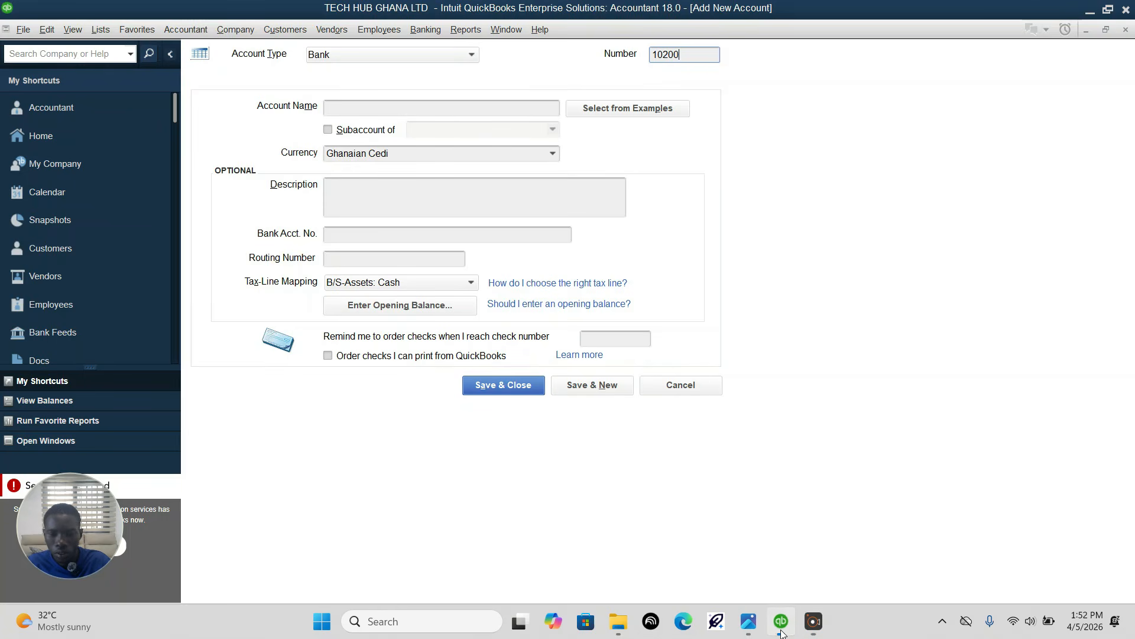
click(412, 107)
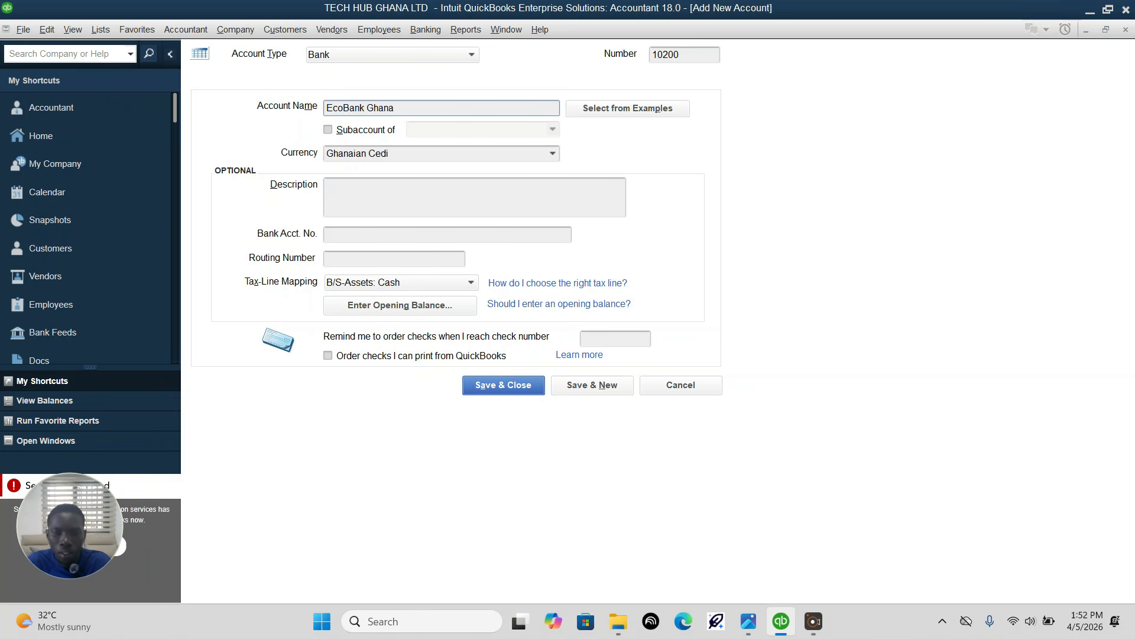
click(752, 624)
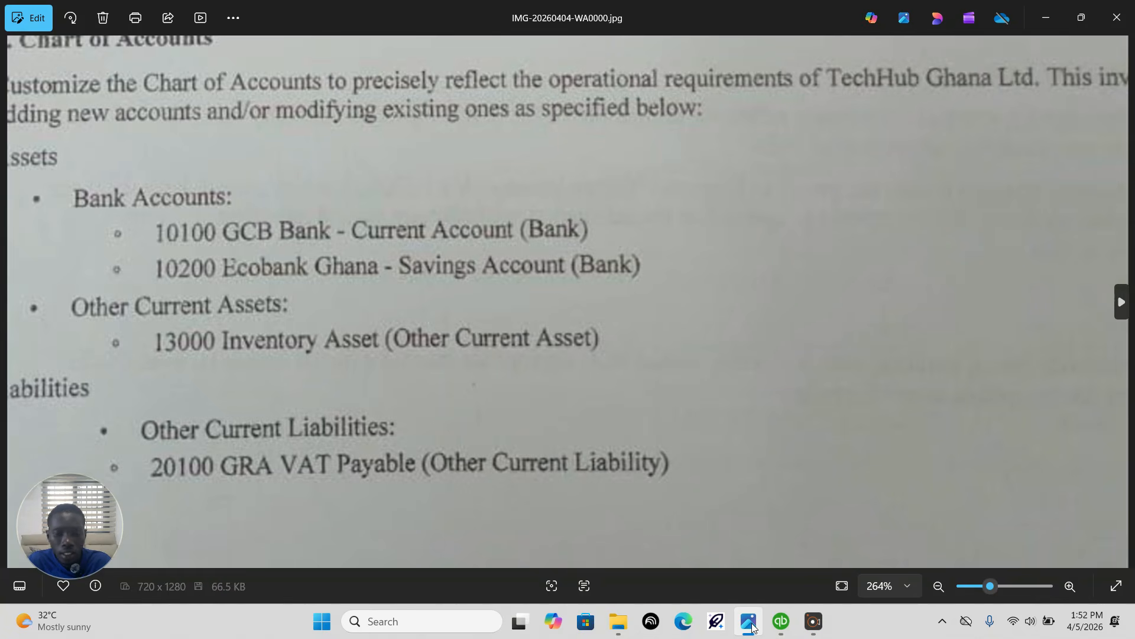
click(753, 593)
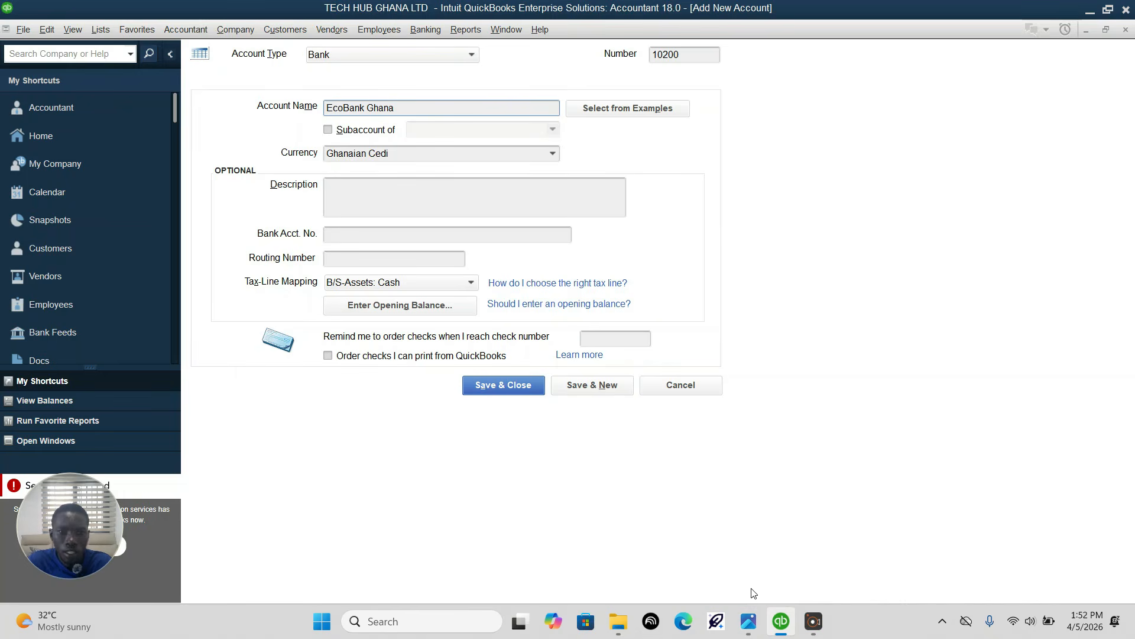
text(- Sasvings Account)
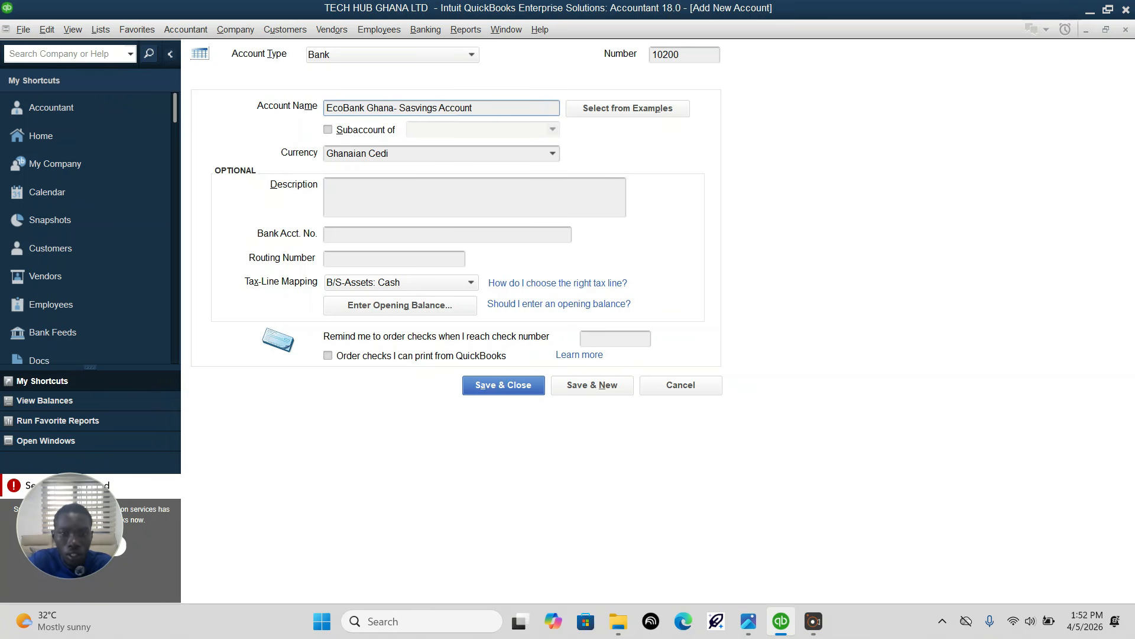
click(527, 391)
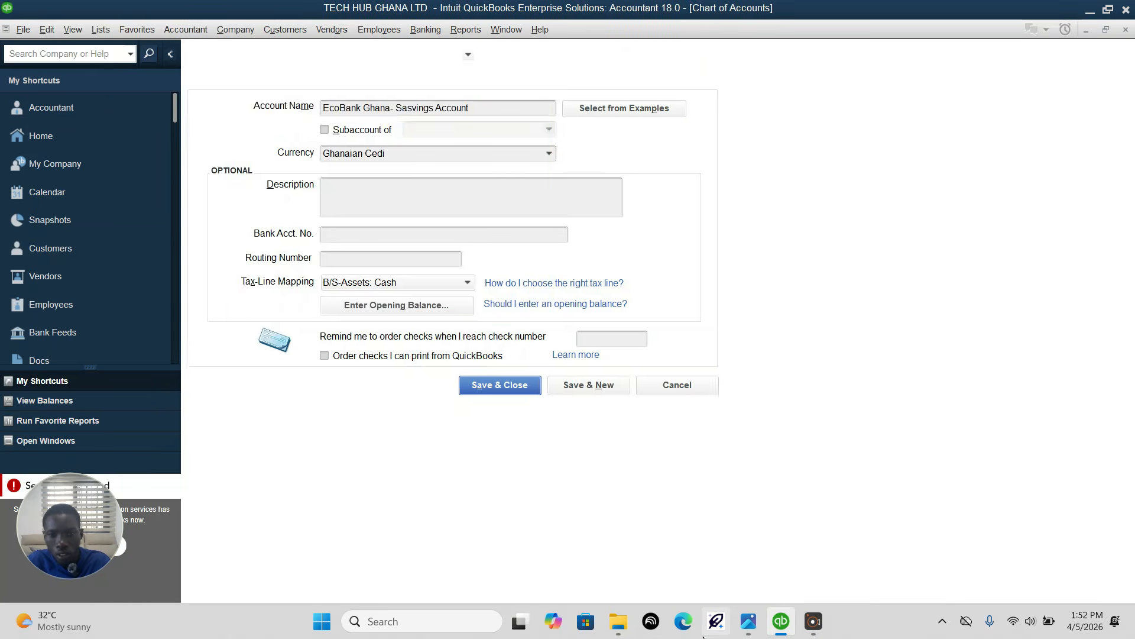
Step: Check the next required account in the assignment image, and start a new account of type Other Current Asset in QuickBooks
click(750, 622)
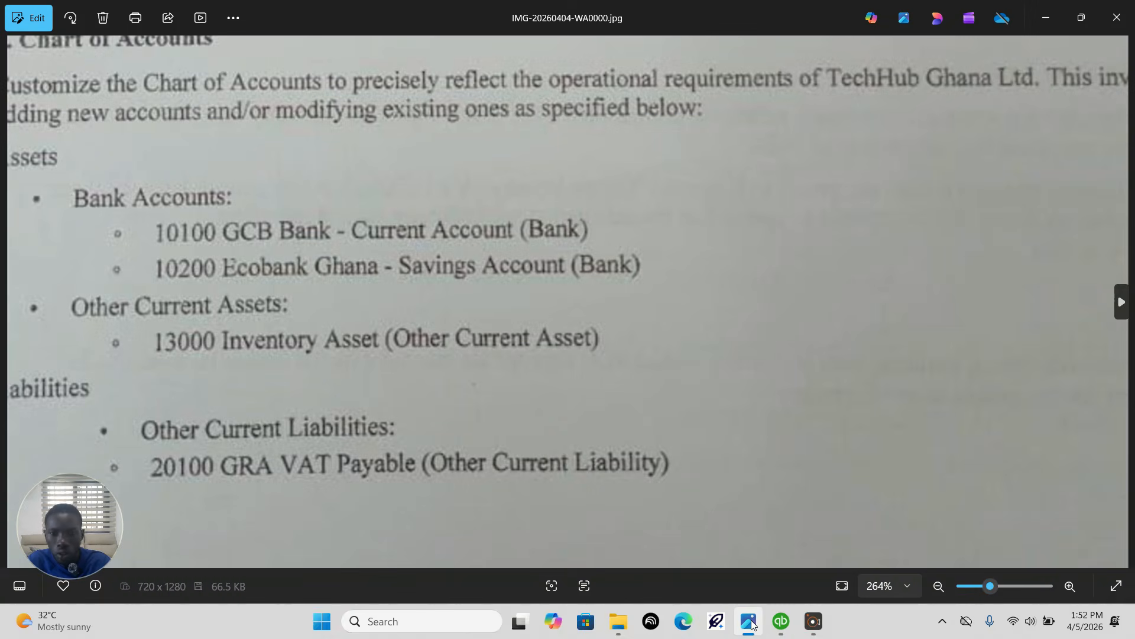
drag(584, 340, 609, 261)
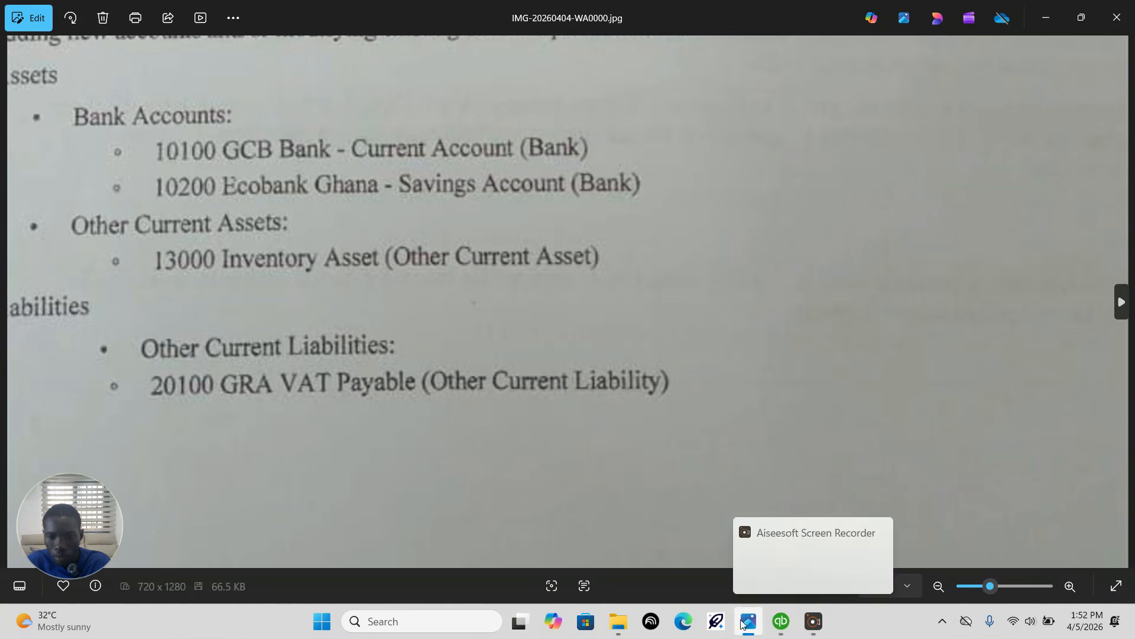
click(782, 628)
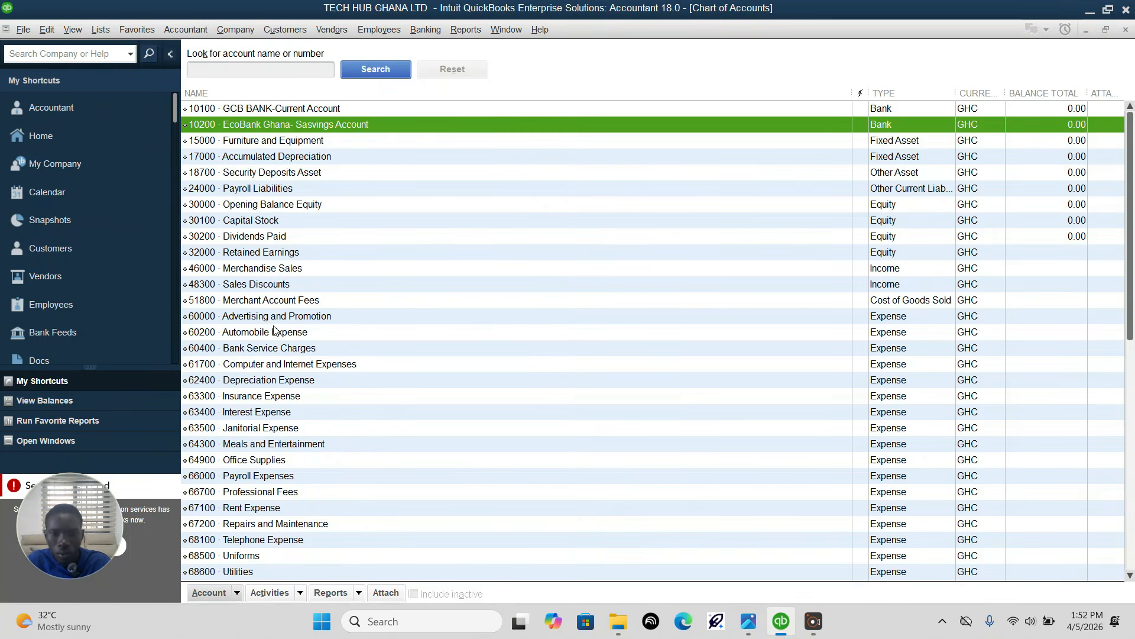
click(226, 594)
click(249, 385)
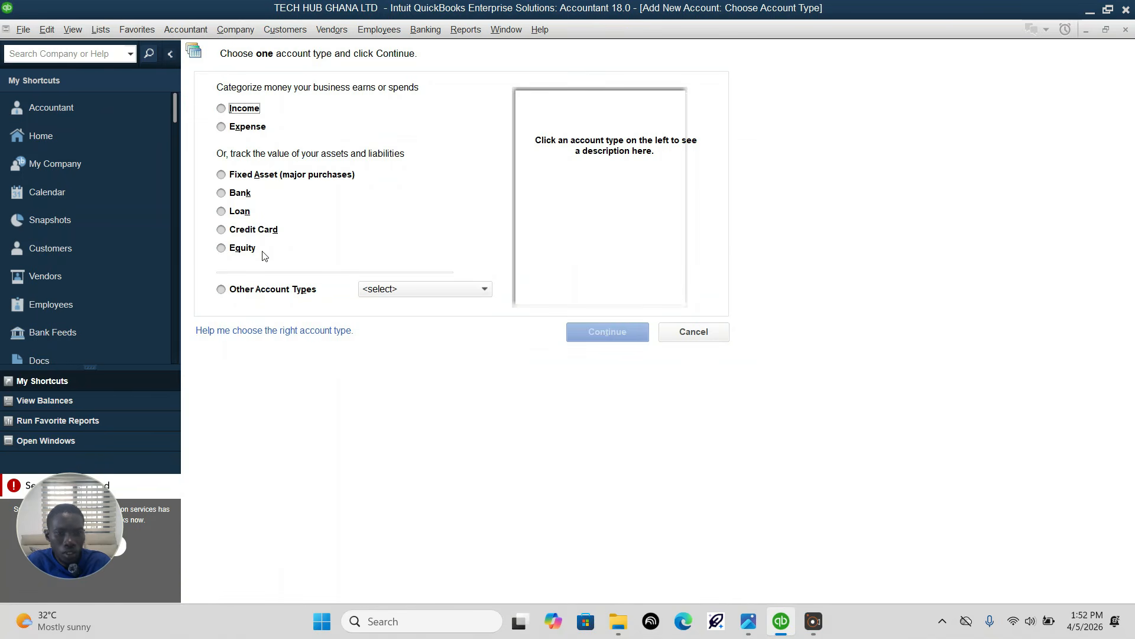
click(421, 292)
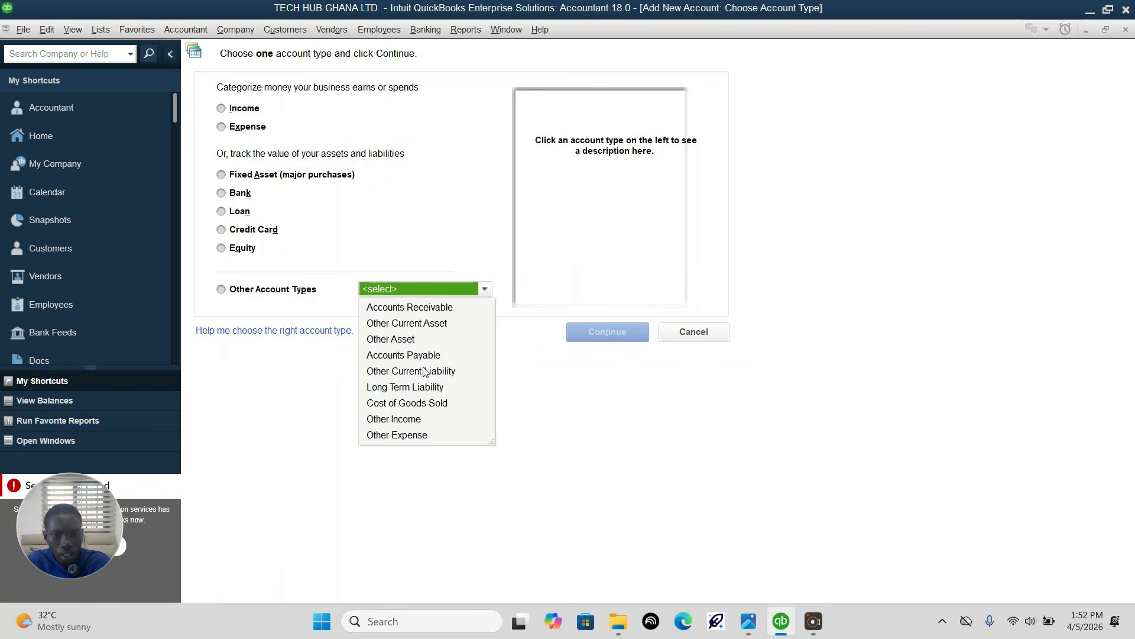
click(428, 324)
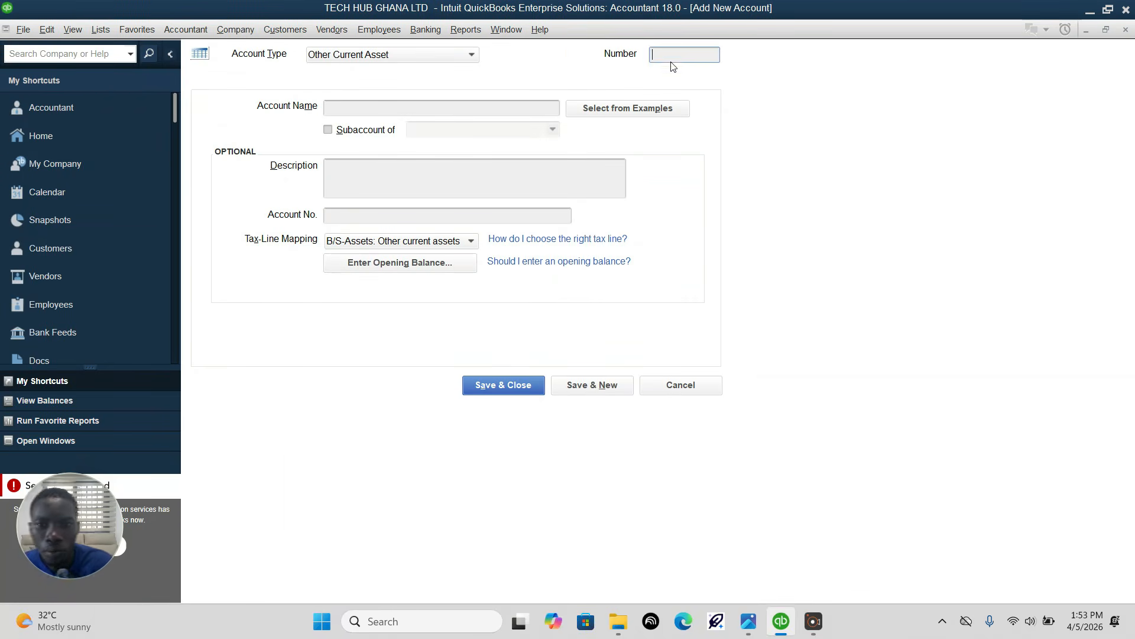
Step: Create Other Current Asset account 13000 named "Inventory Asset", checking the details in the assignment image, and save it to begin another
click(748, 631)
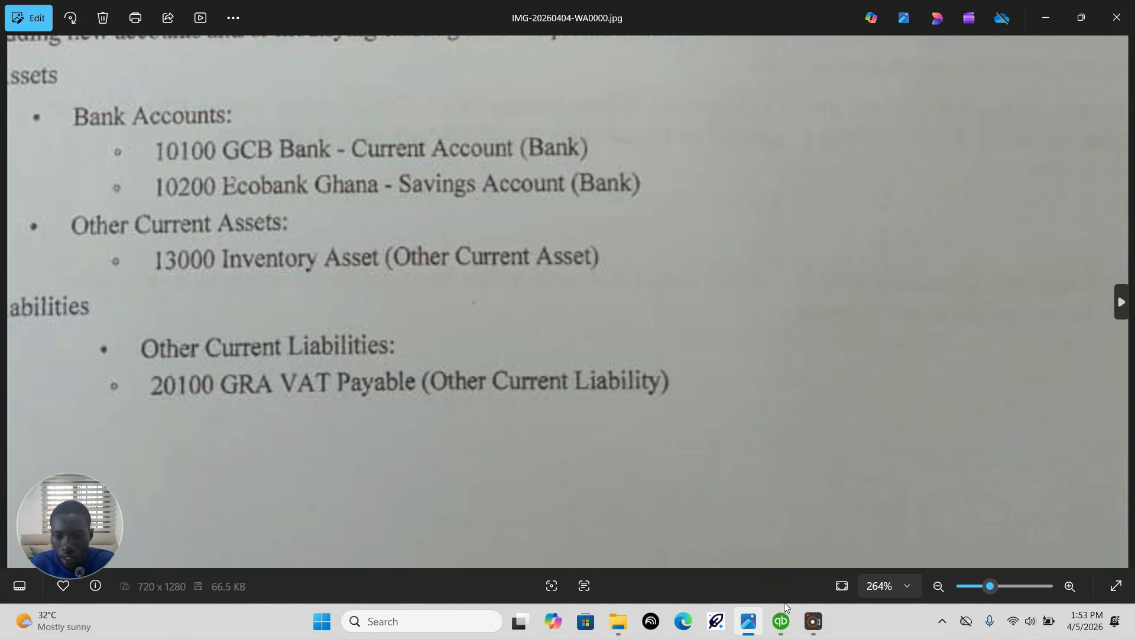
click(781, 621)
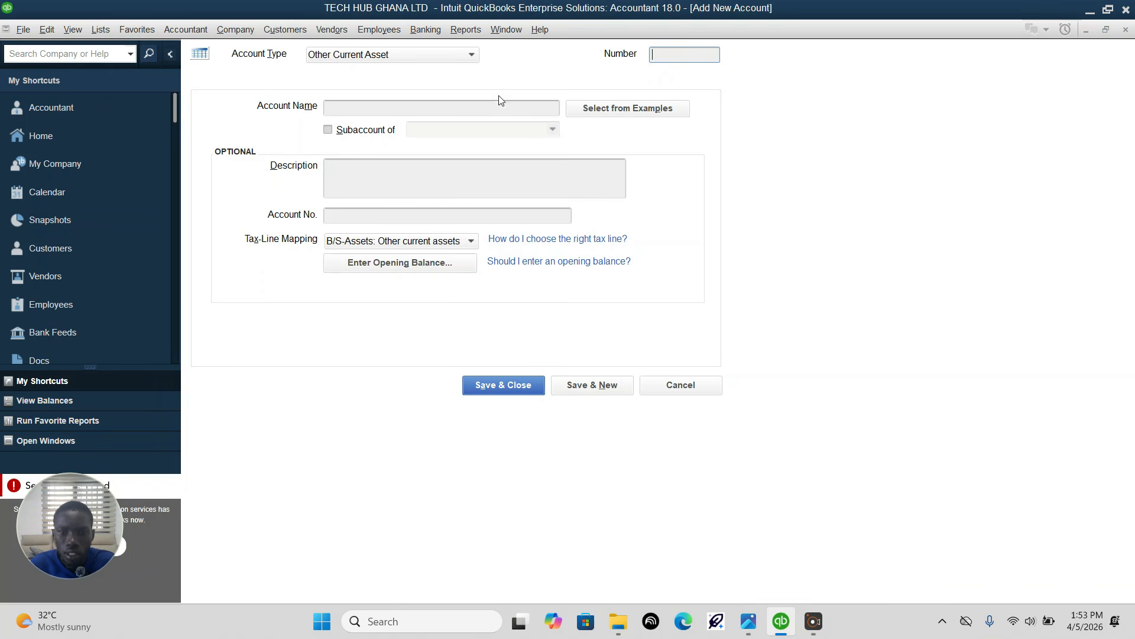
text(13000)
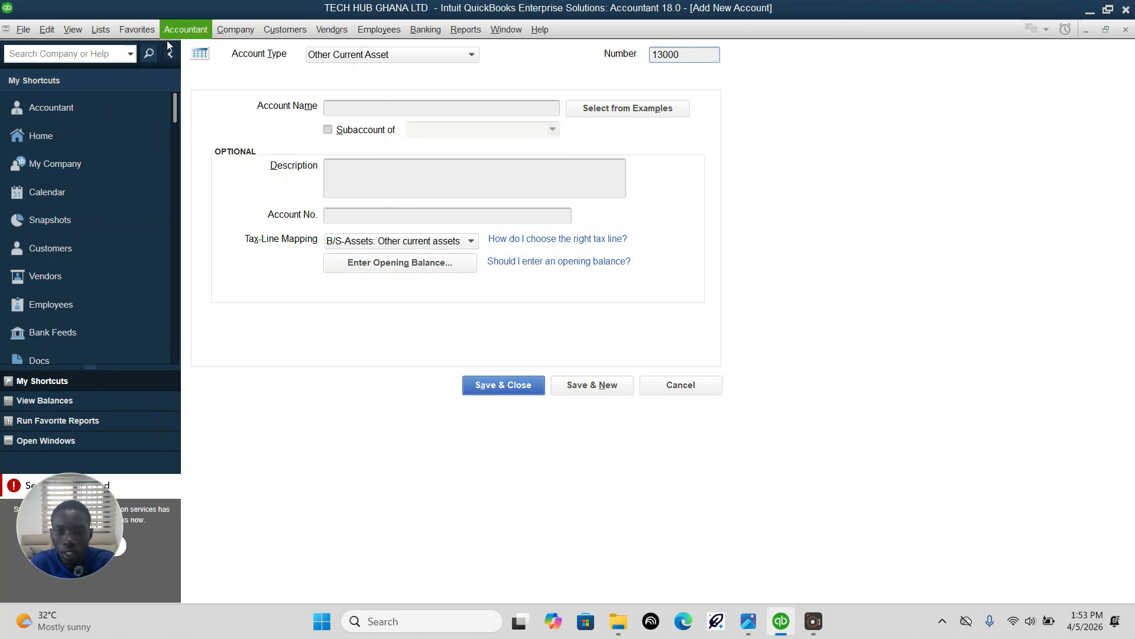
click(356, 108)
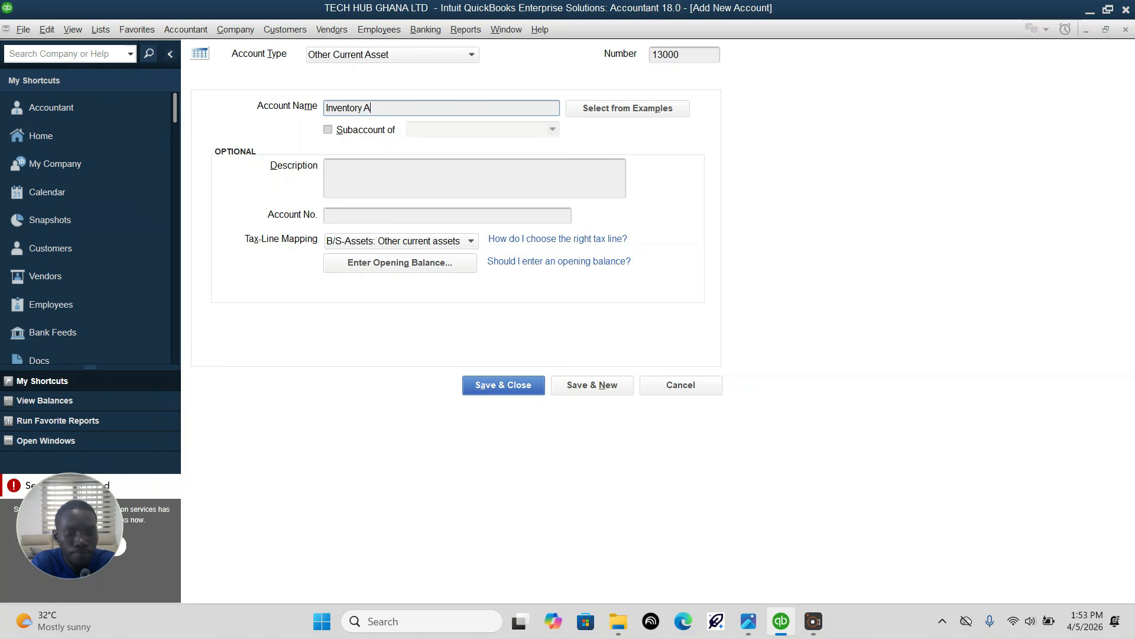
text(sset)
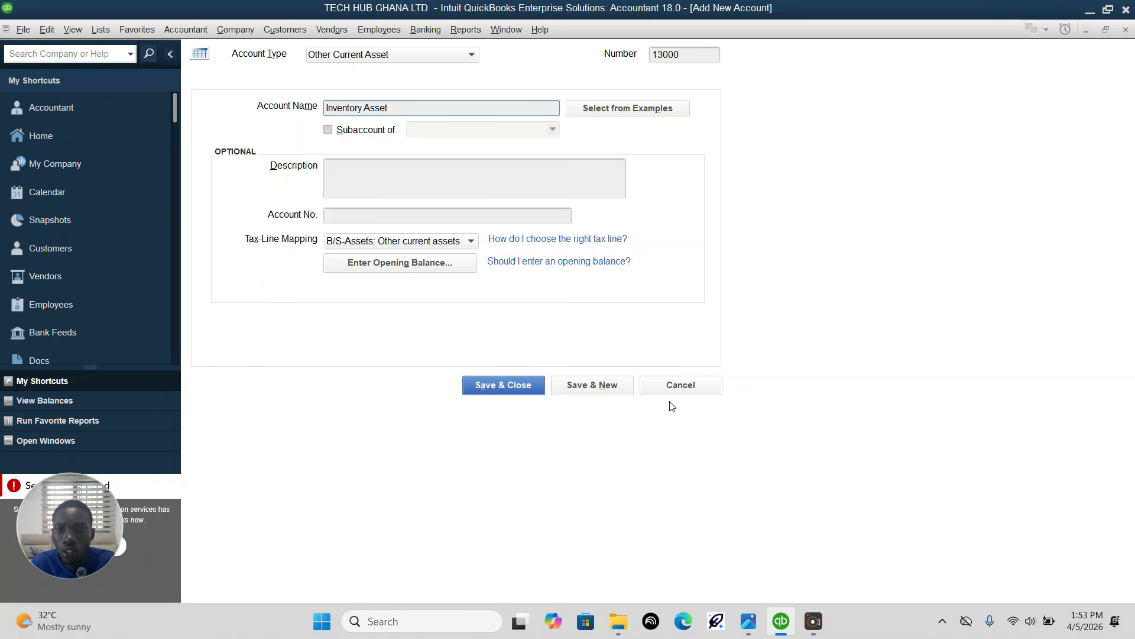
click(749, 621)
drag(428, 292, 441, 193)
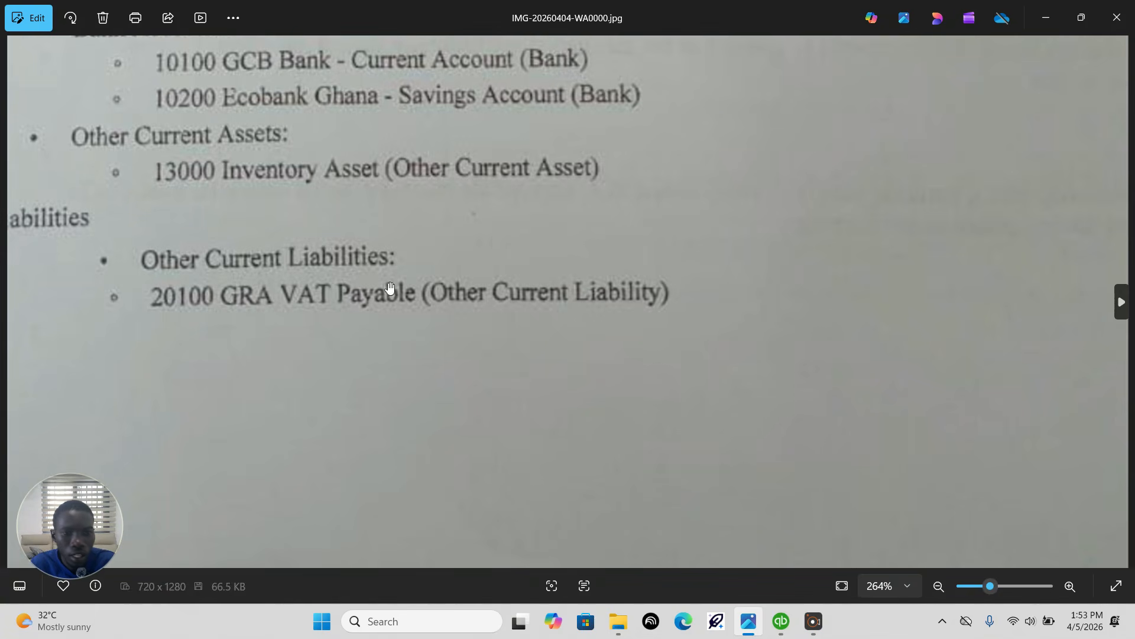
click(781, 621)
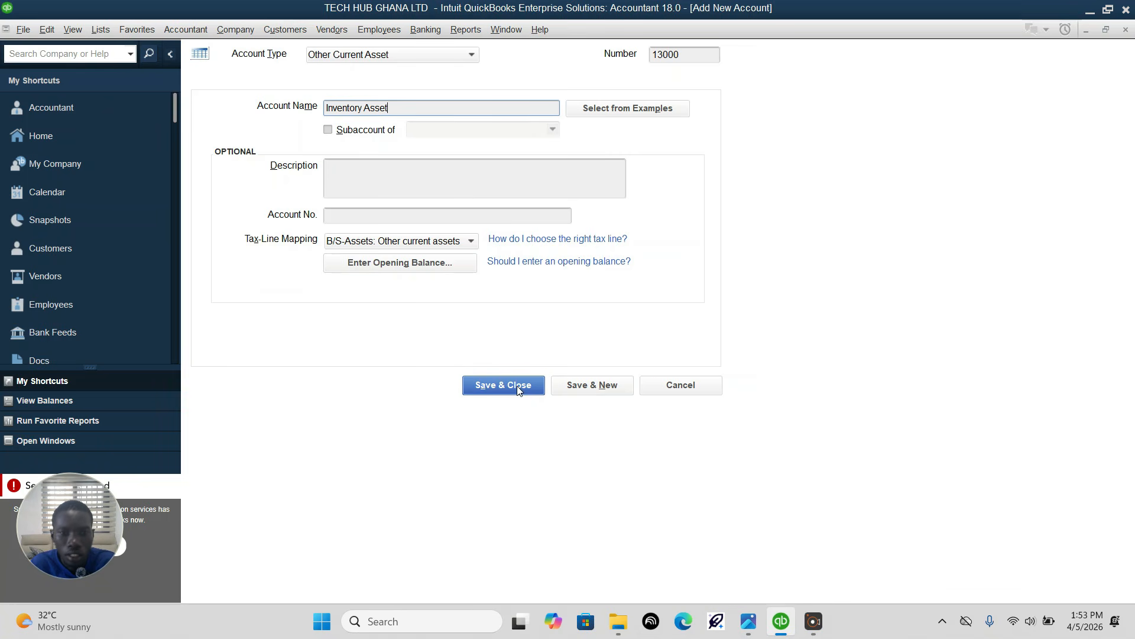
click(589, 393)
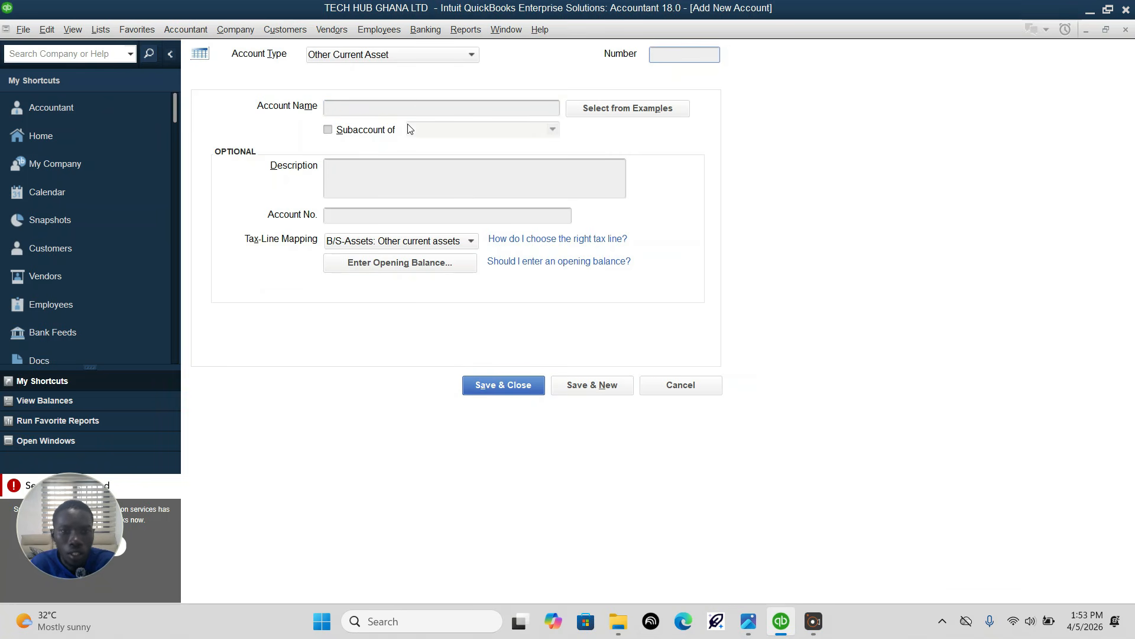
Step: Create an Other Current Liability account numbered 20100 and named "GRA VAT Payable" per the assignment image, and save it to begin another
click(456, 58)
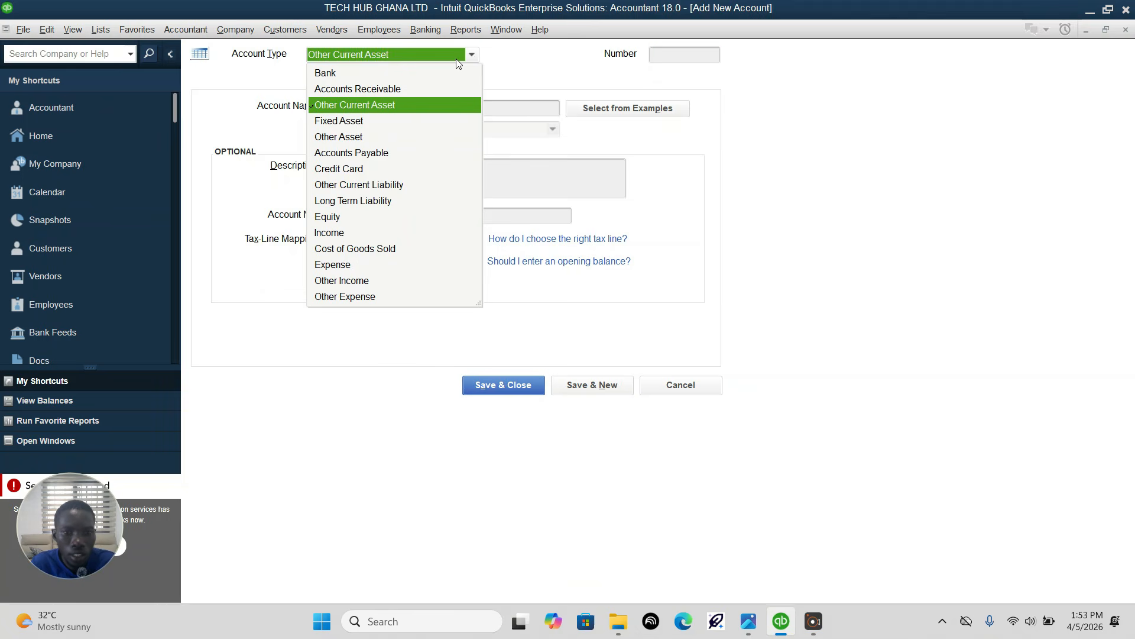
click(388, 184)
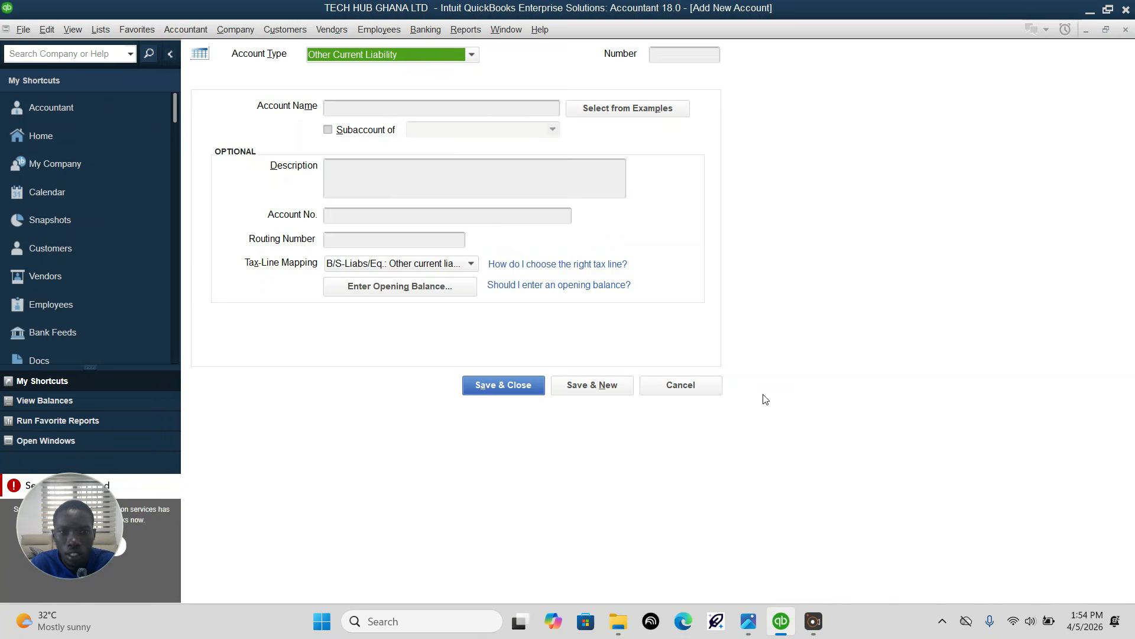
click(748, 621)
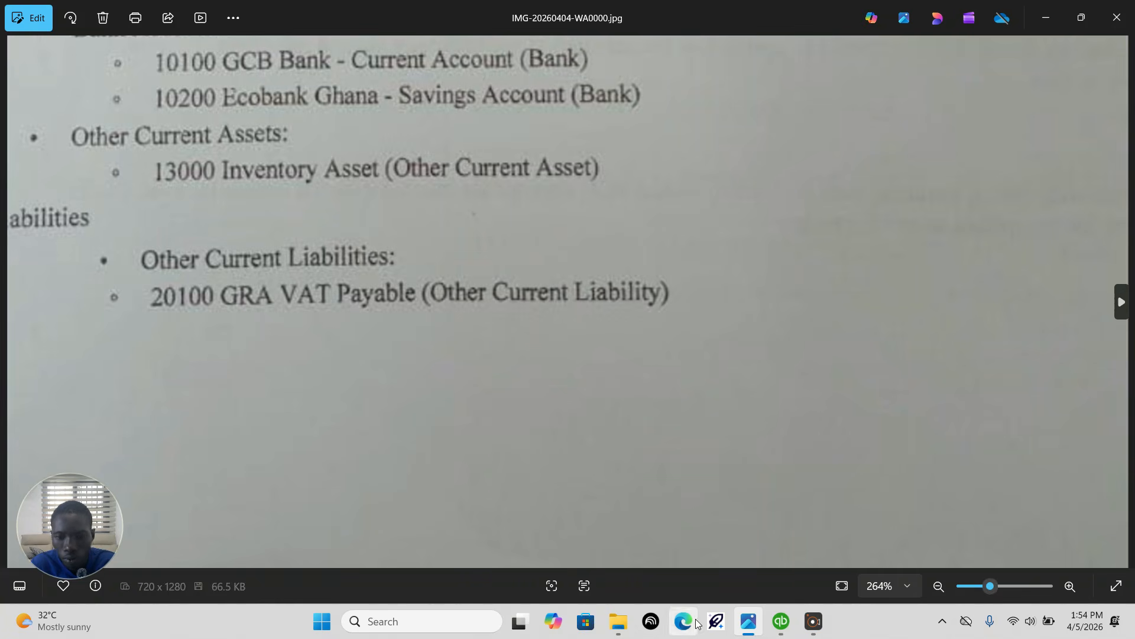
click(782, 622)
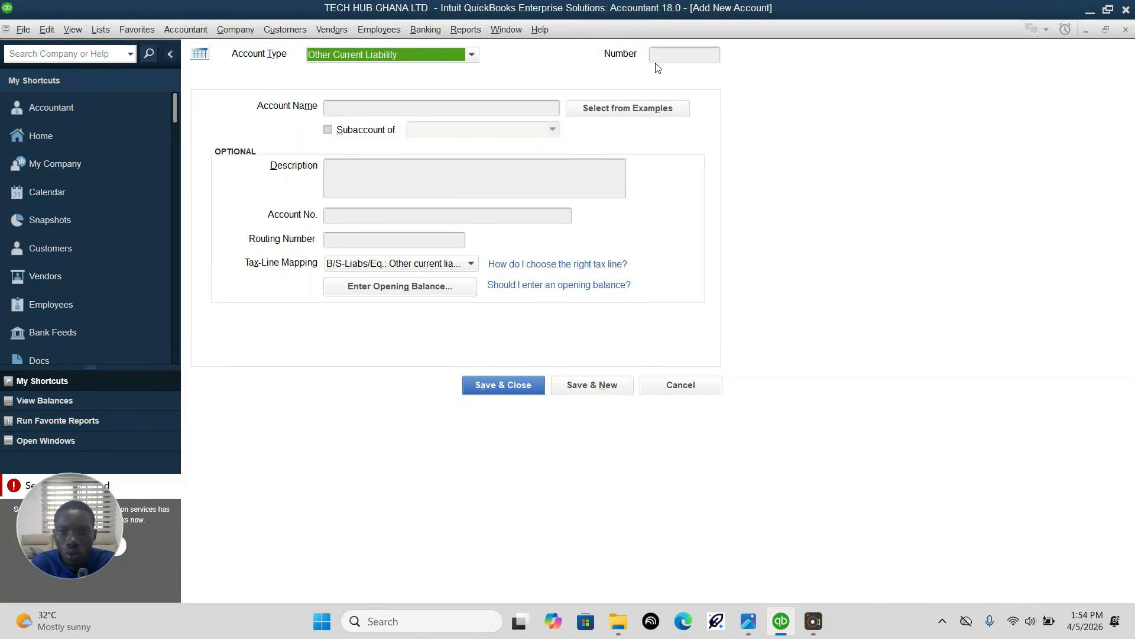
click(670, 57)
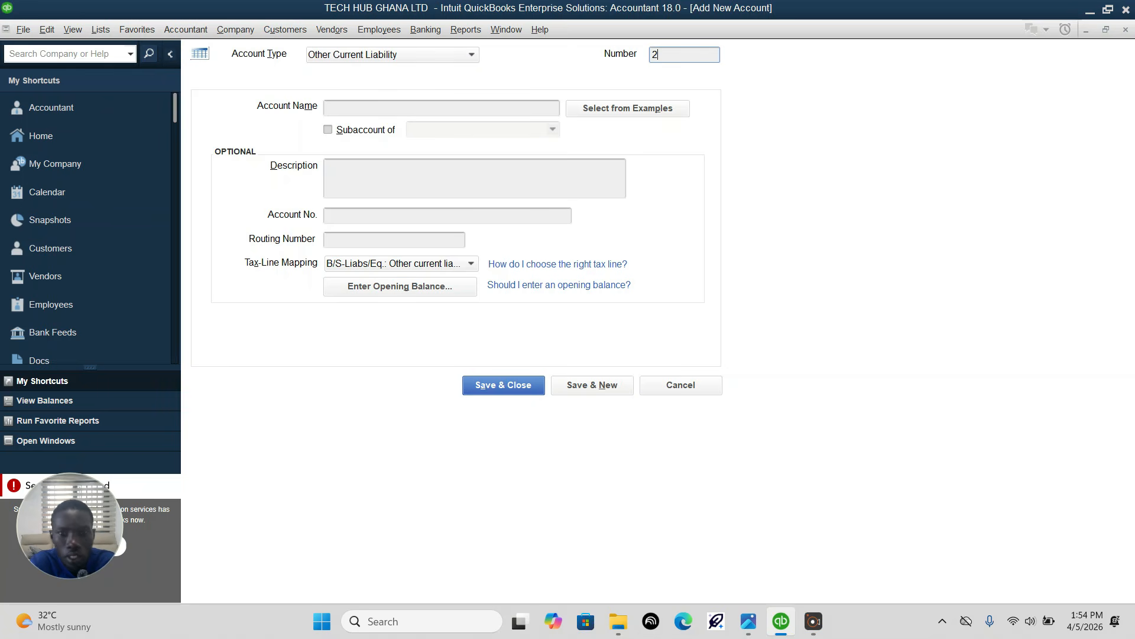
text(20100)
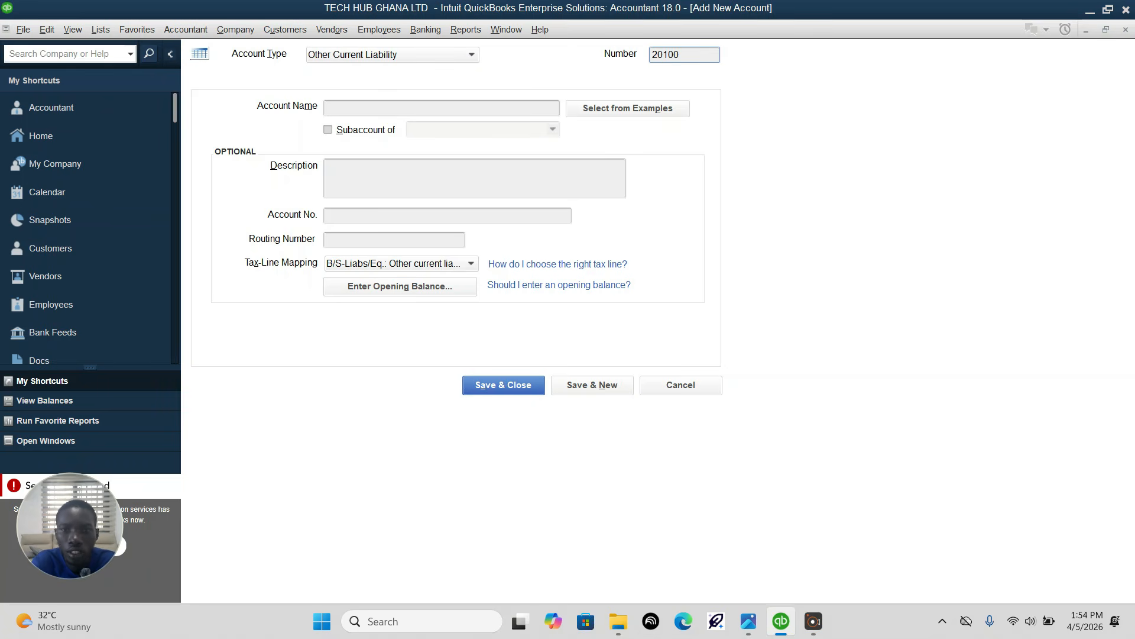
click(384, 106)
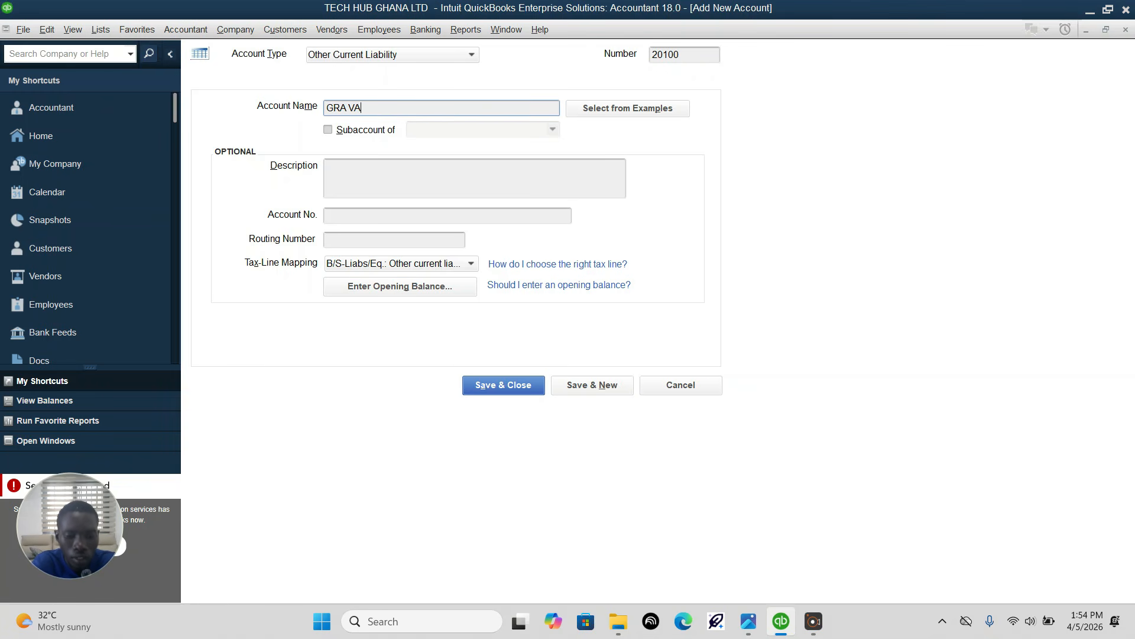
text(GRA VAT Payable)
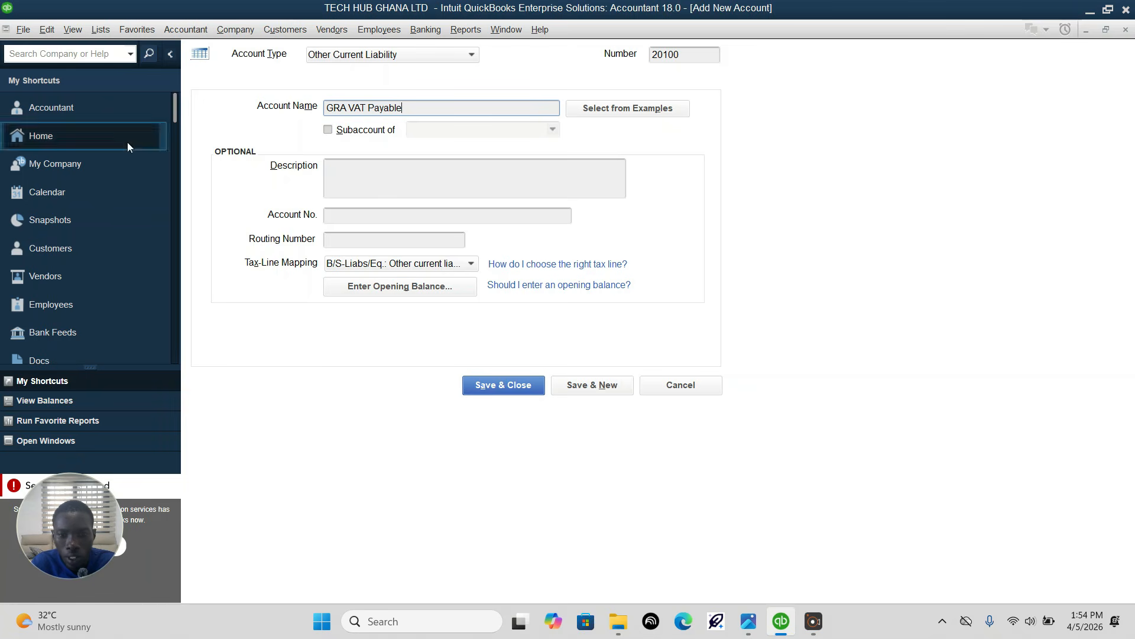
click(612, 392)
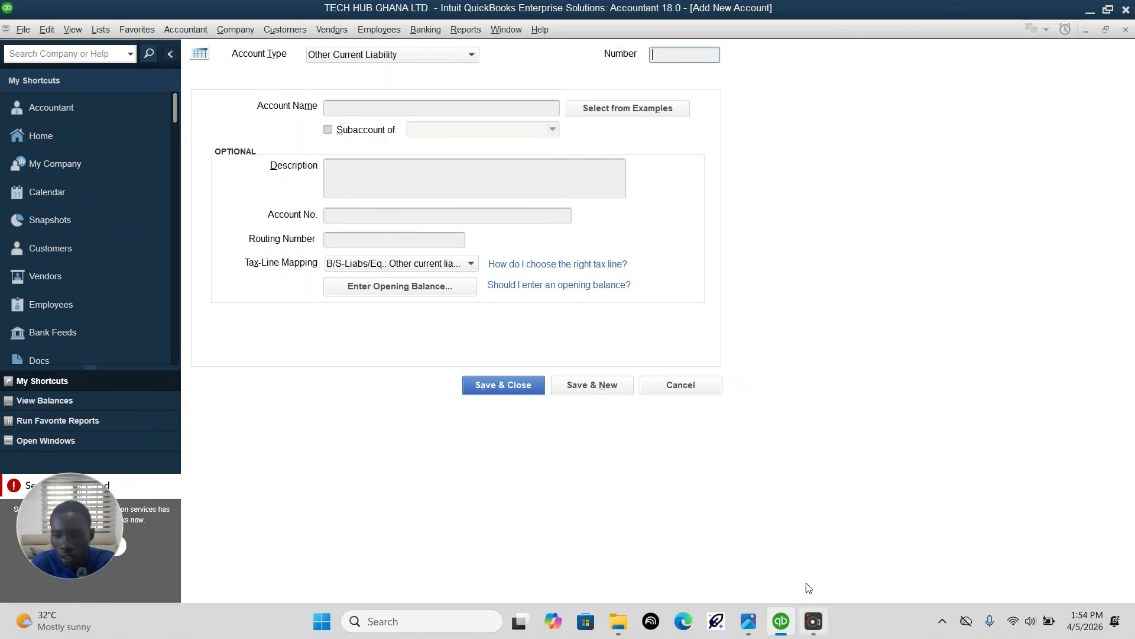
Step: Switch to Photos, advance to the second assignment page, and examine the remaining Other Current Liability accounts required
click(749, 624)
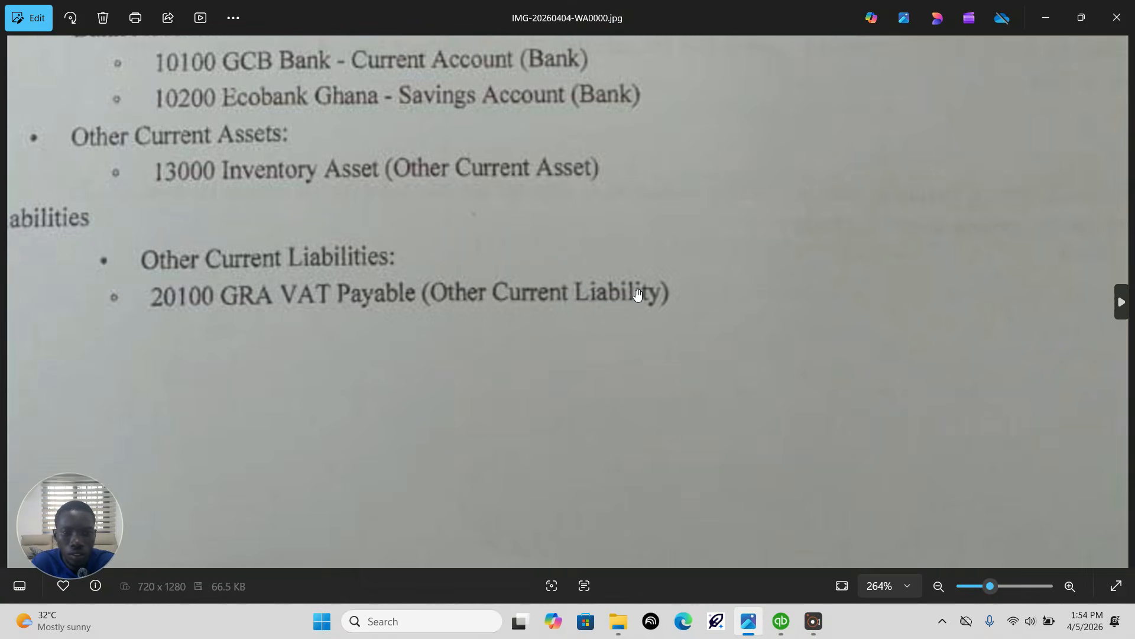
scroll(634, 292, down, 1)
scroll(567, 302, down, 5)
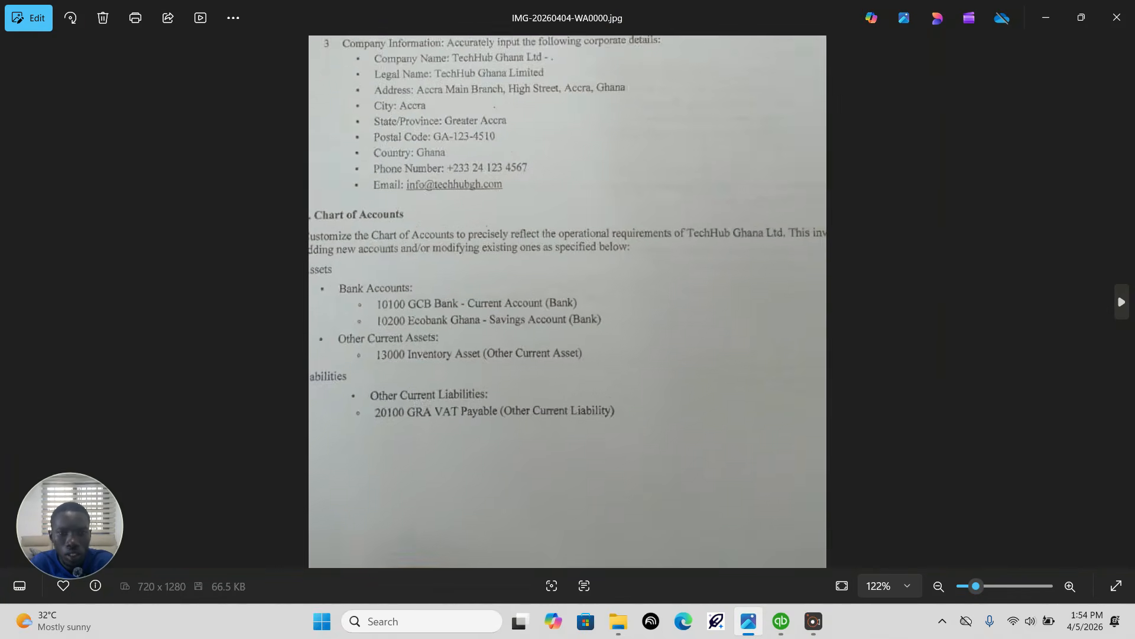
scroll(570, 319, up, 1)
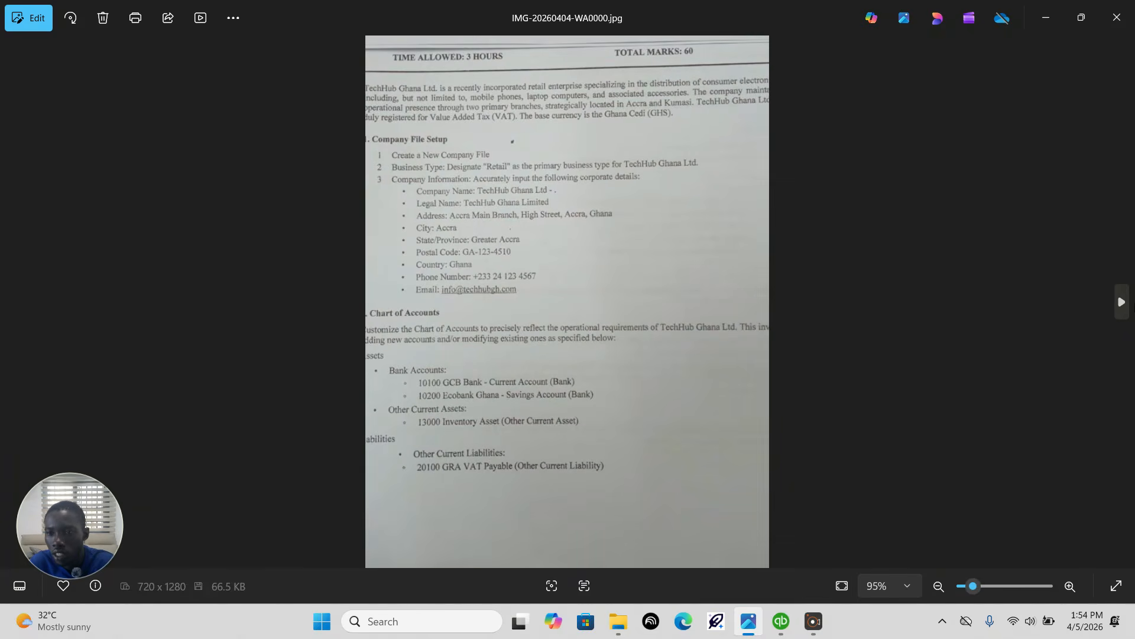
click(1122, 303)
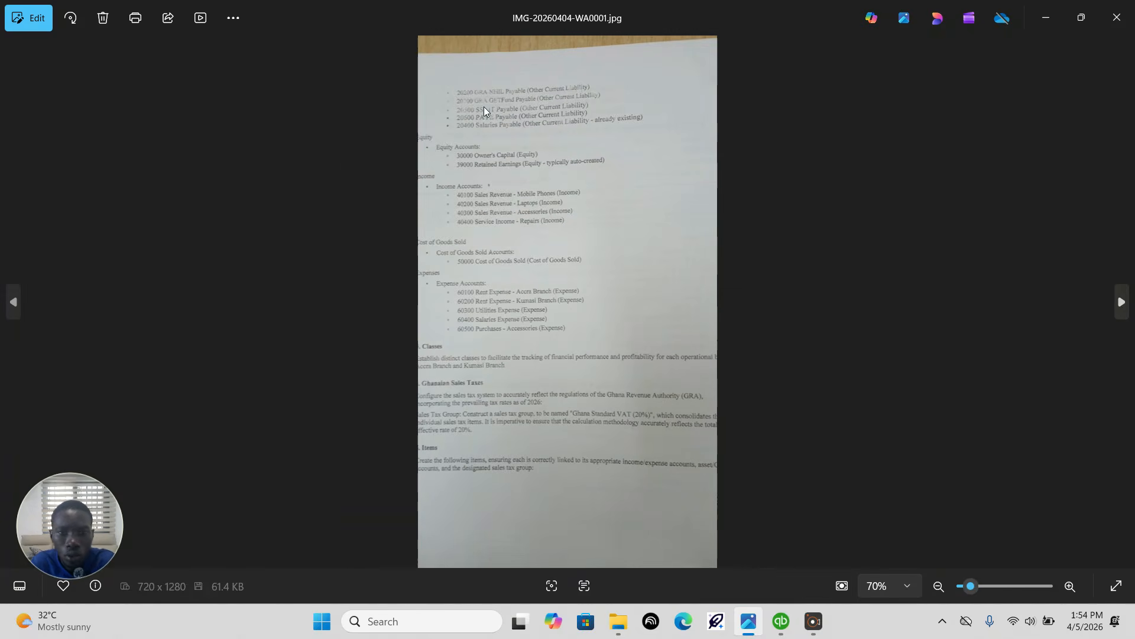
scroll(483, 106, up, 5)
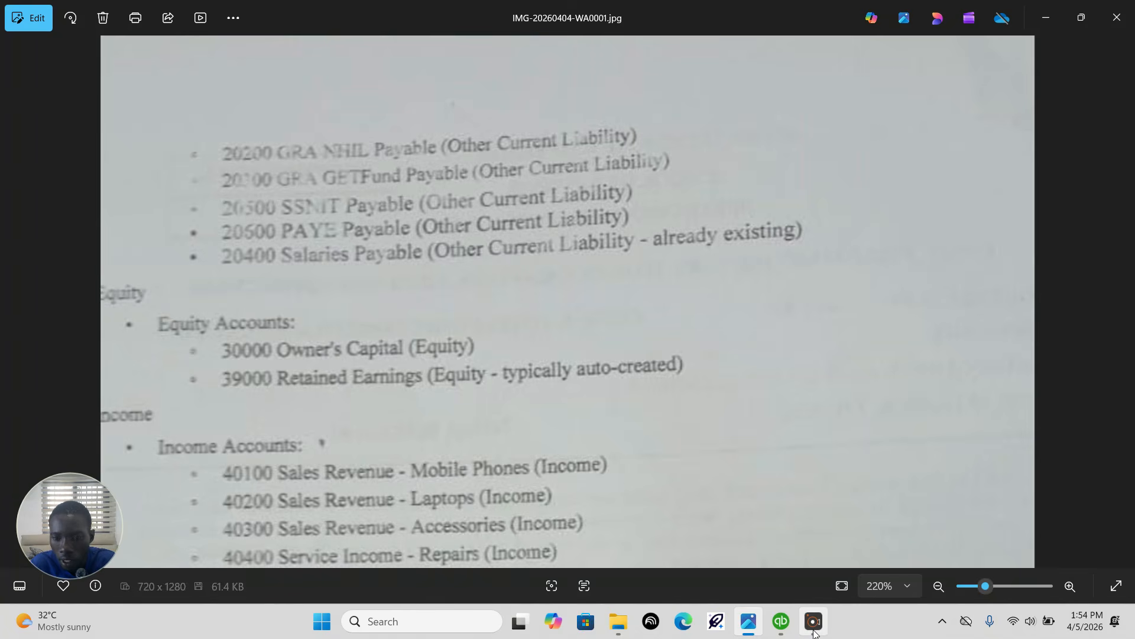
Step: Back in QuickBooks, number the new liability account 20200 and check its name in the assignment image
click(782, 625)
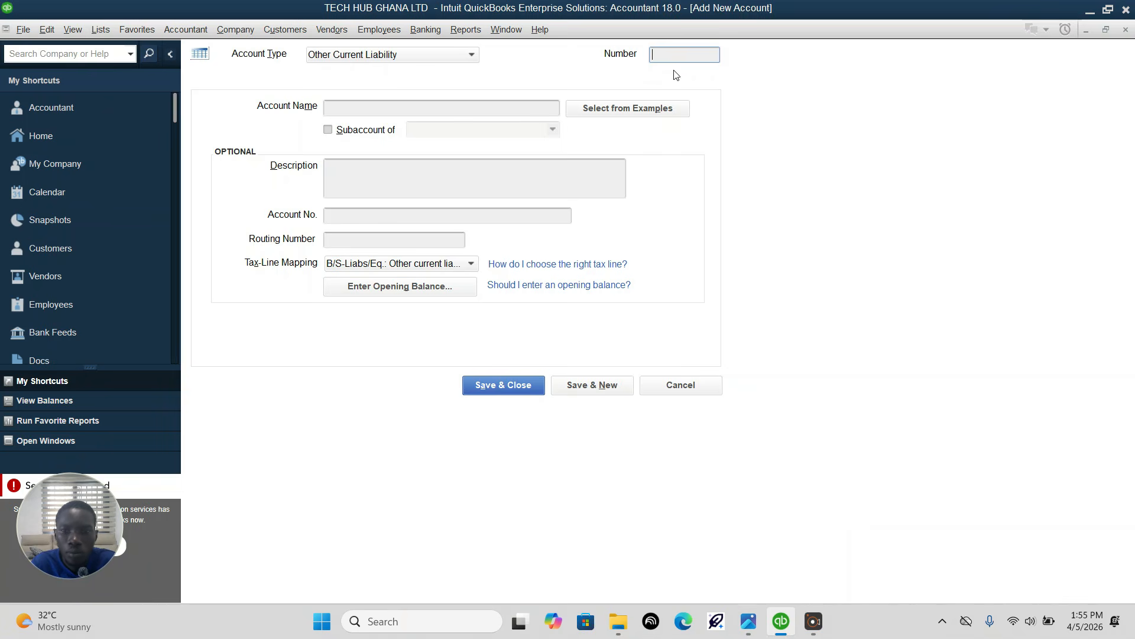
text(0)
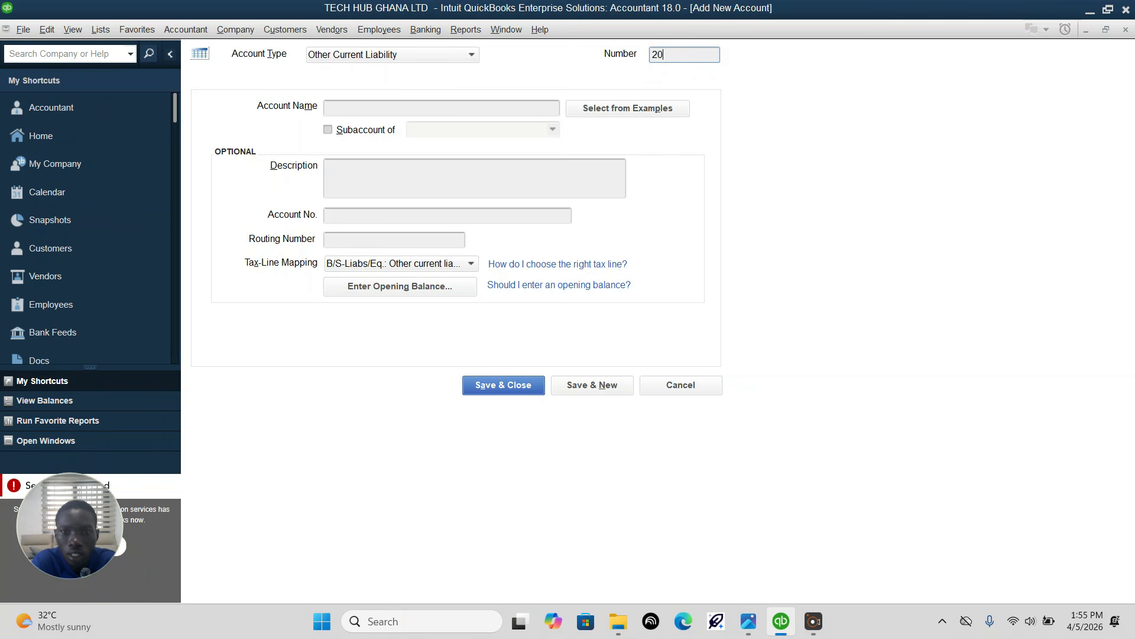
text(200)
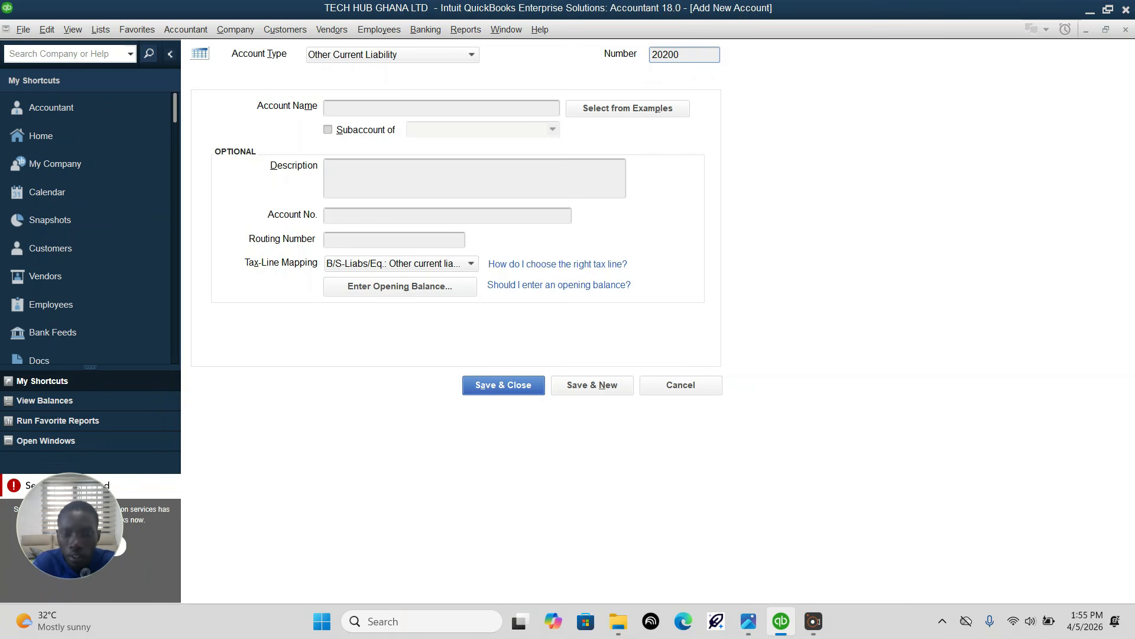
click(749, 622)
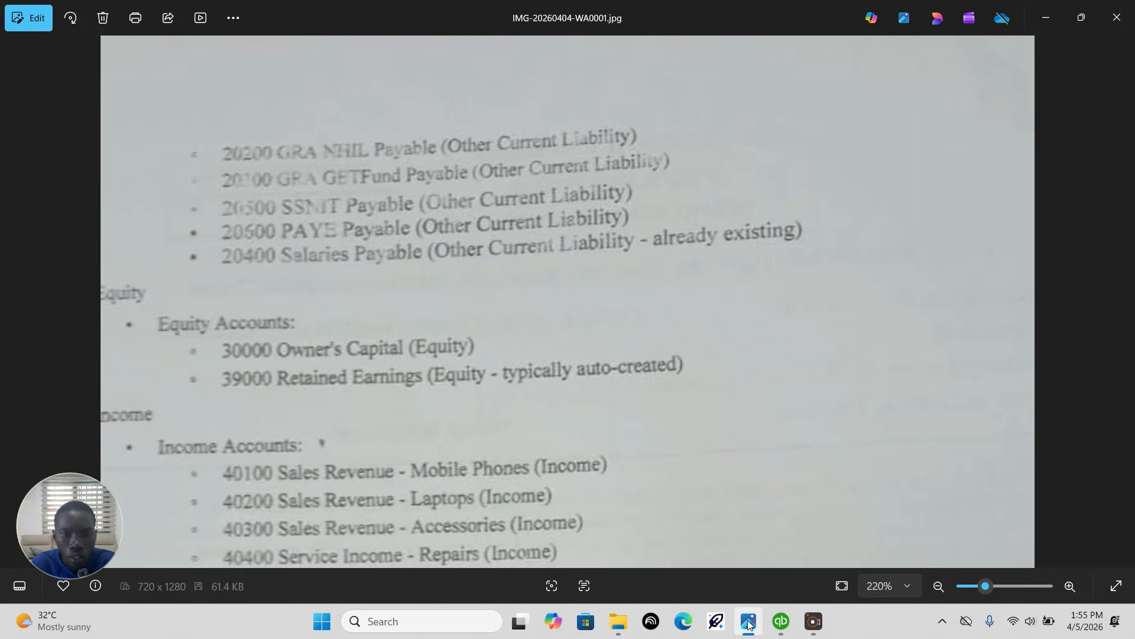
click(749, 622)
Step: Name liability account 20200 "GRA NHIL Payable" and save it to begin another
click(474, 109)
text(GRA NHI)
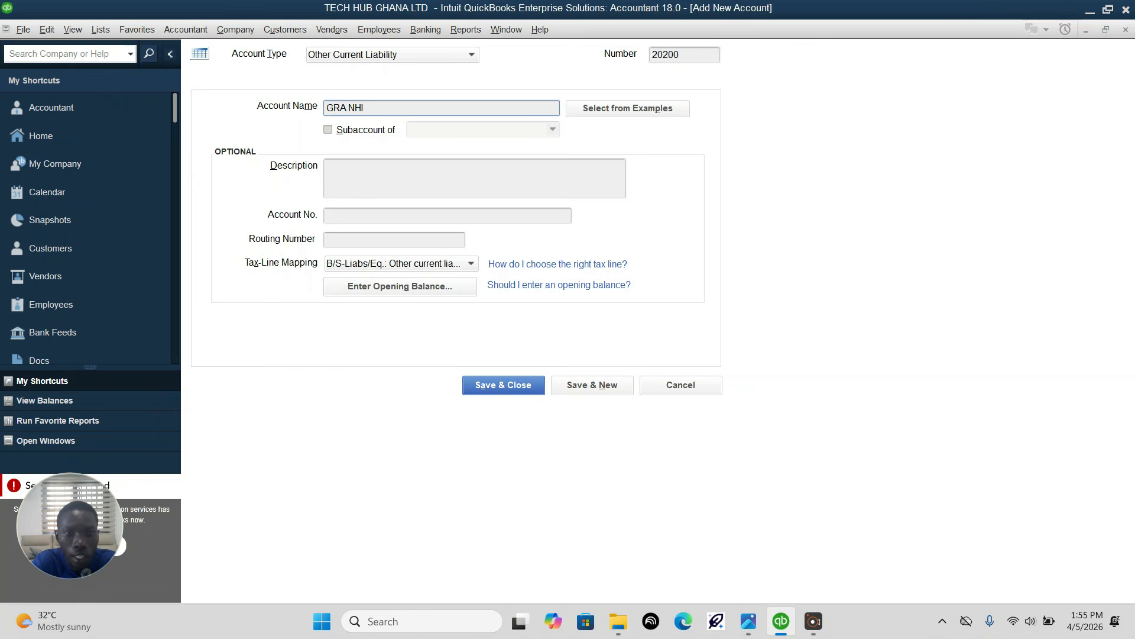
text(L Payable)
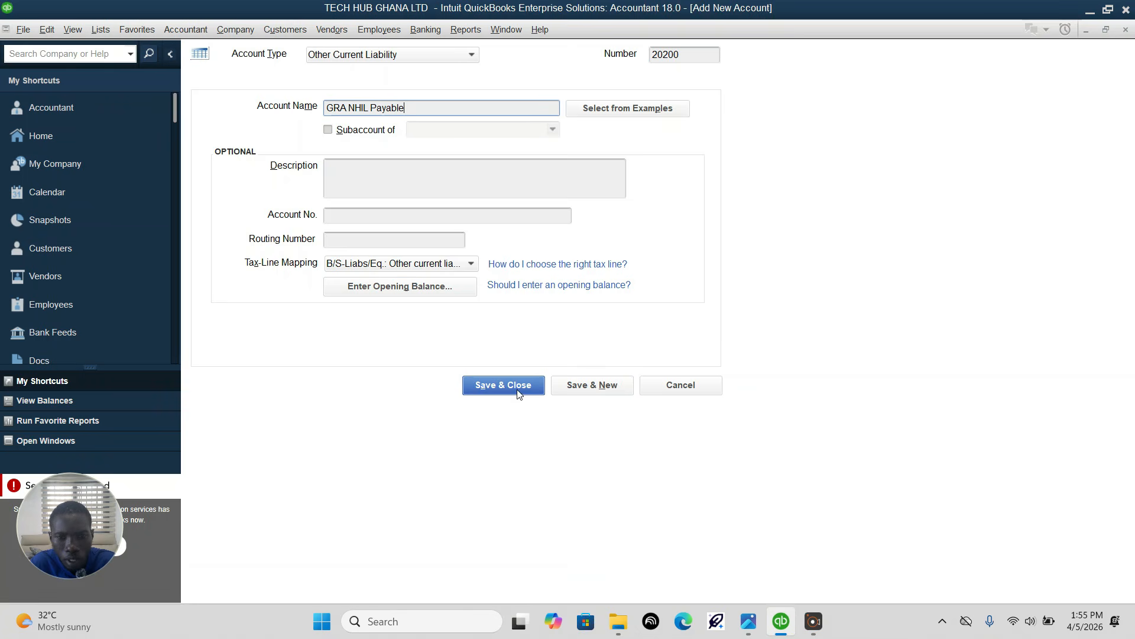
click(593, 391)
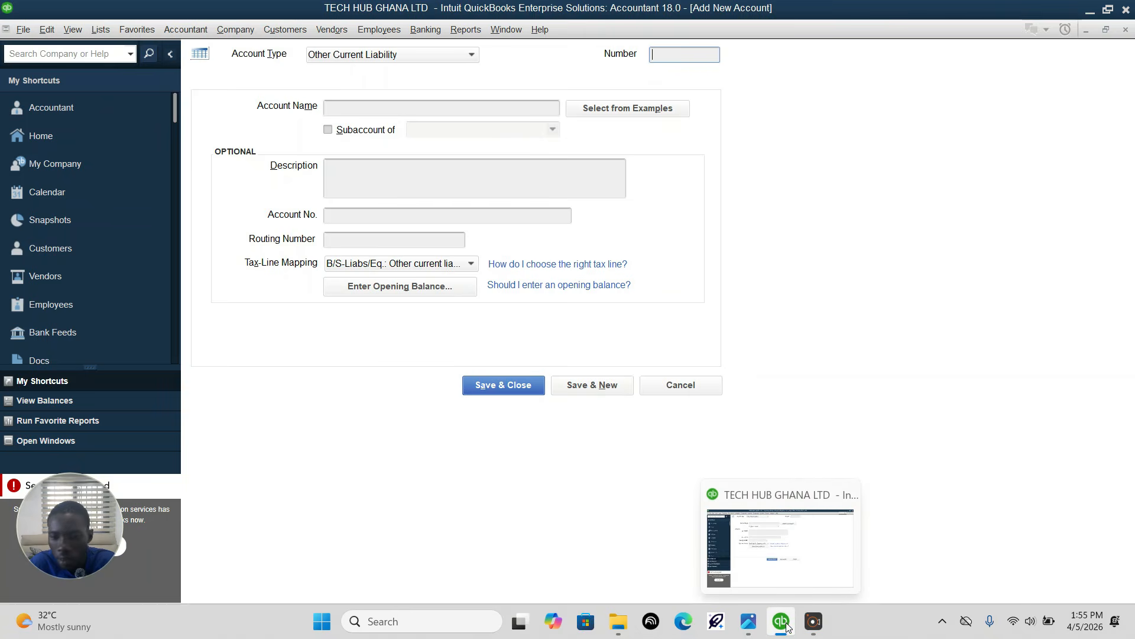
Step: Check the next liability in the assignment image in Photos, and back in QuickBooks number the new Other Current Liability account 20300
click(749, 622)
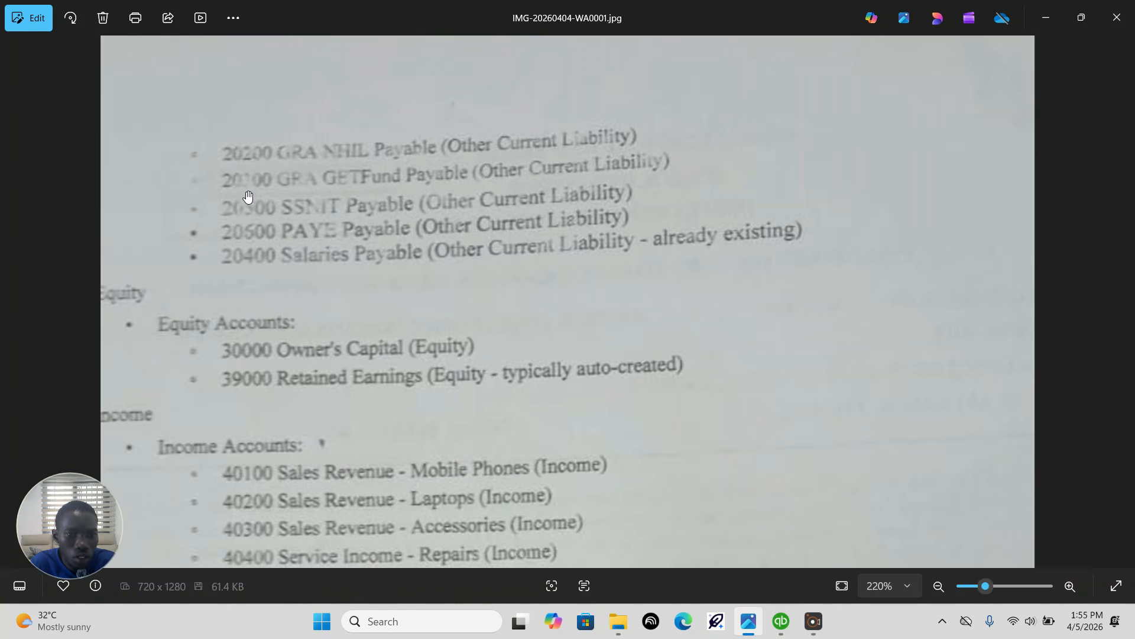
click(790, 632)
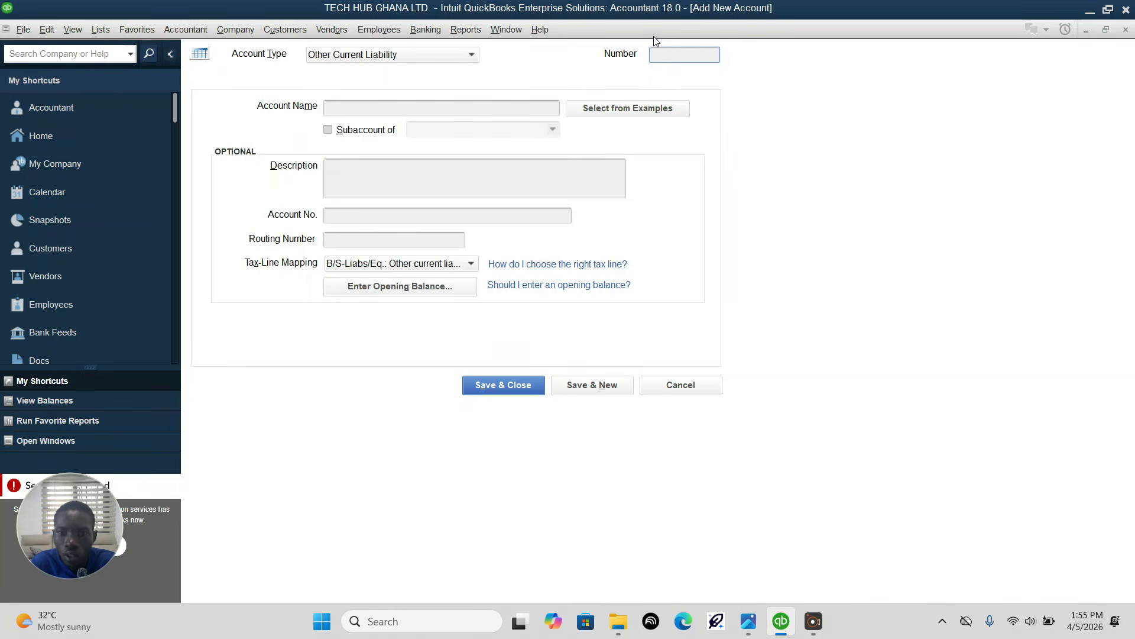
text(0300)
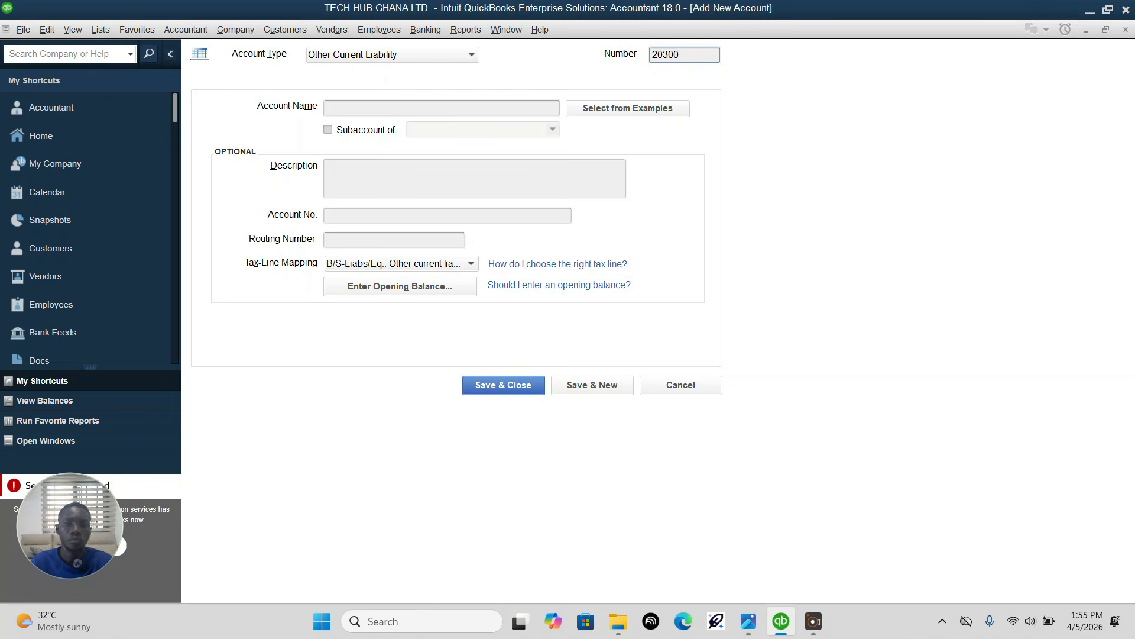
Step: Name liability account 20300 "GRA GETFUND Payable" and save it to begin another
click(458, 107)
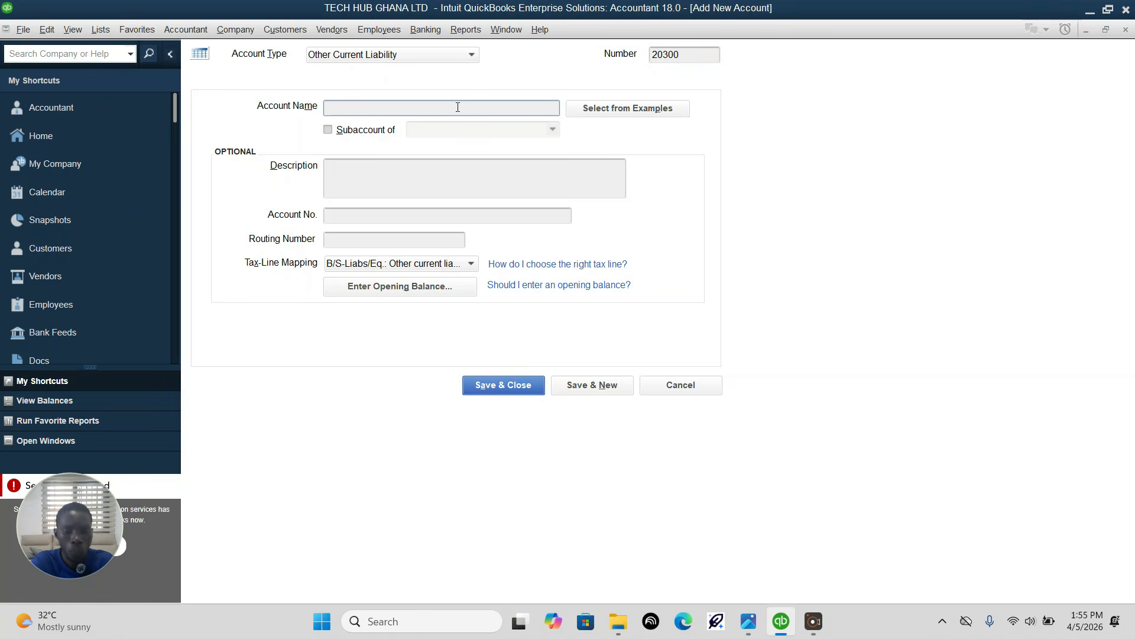
text(GRA)
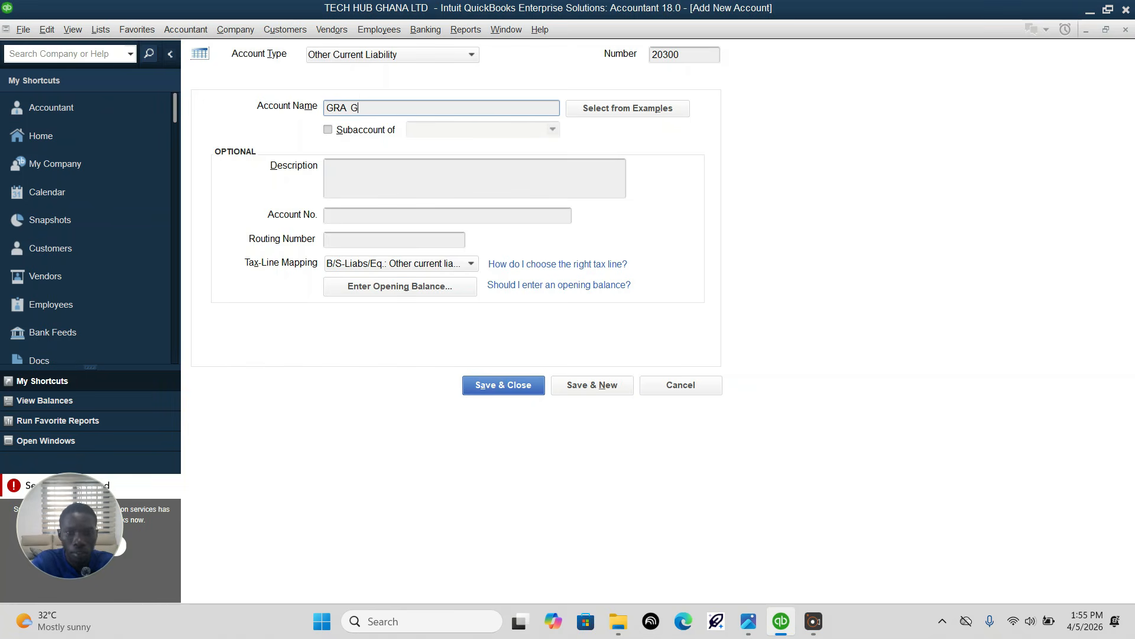
text(GE)
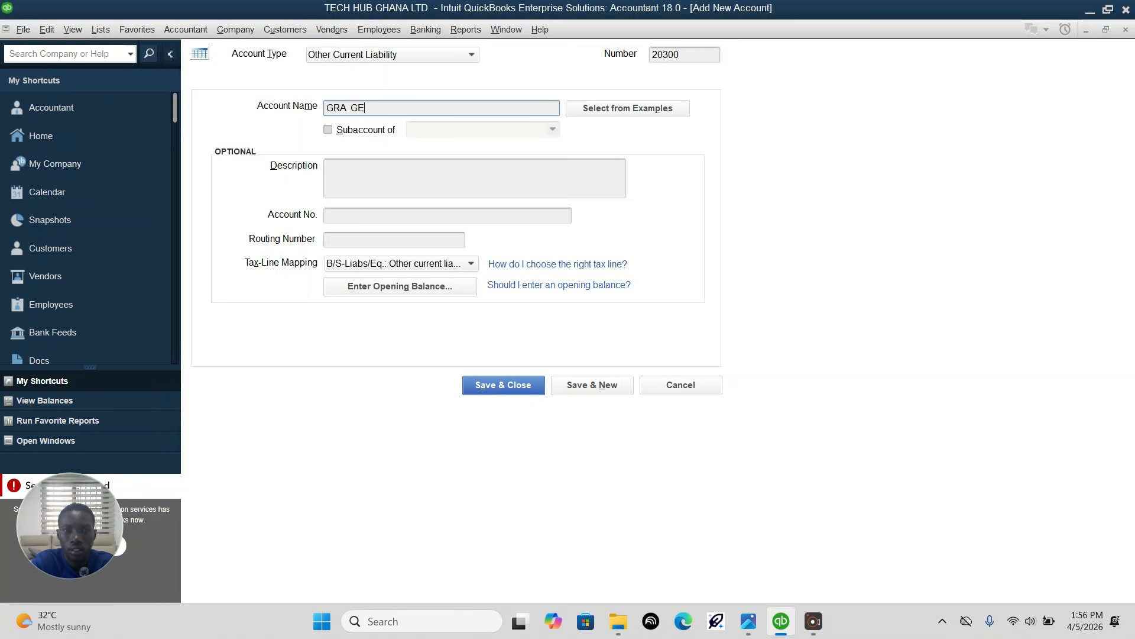
text(TFU)
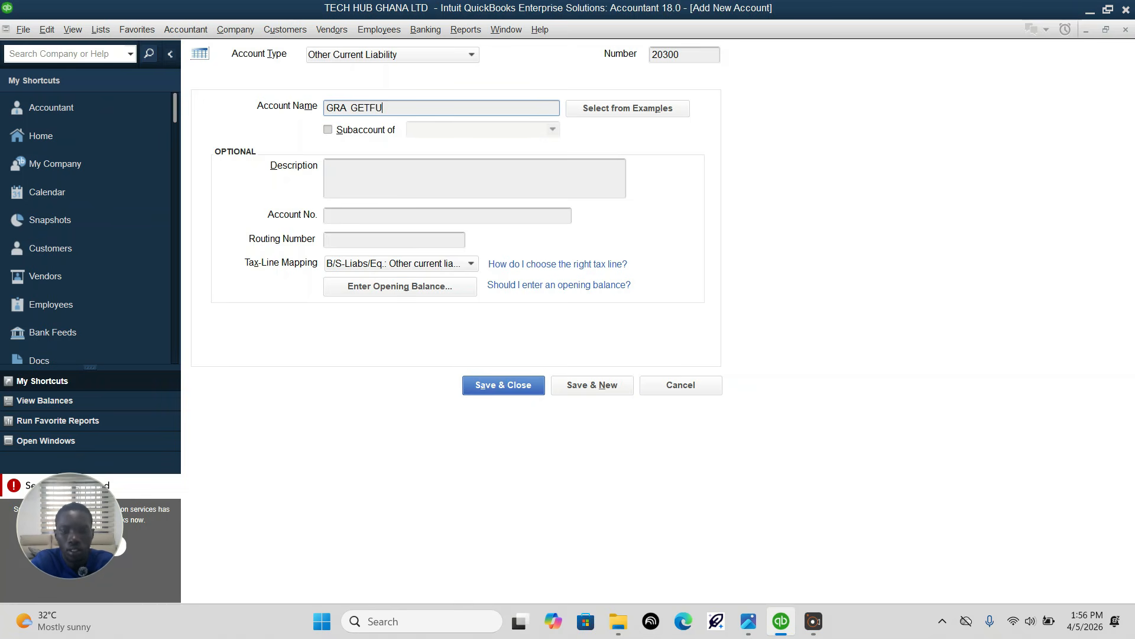
text(ND)
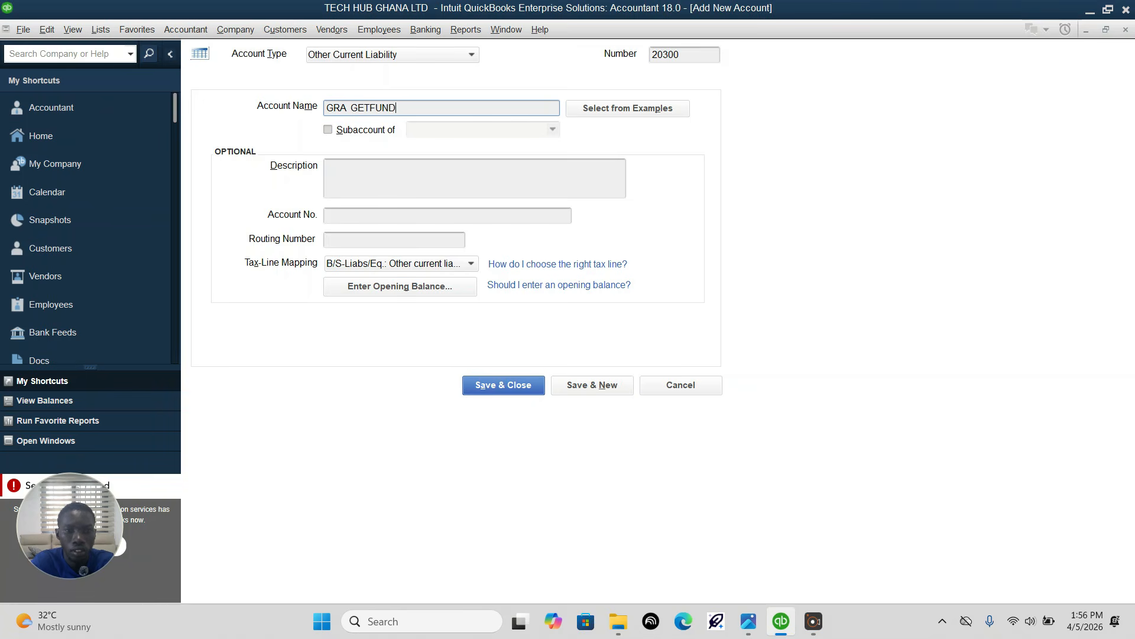
text( P)
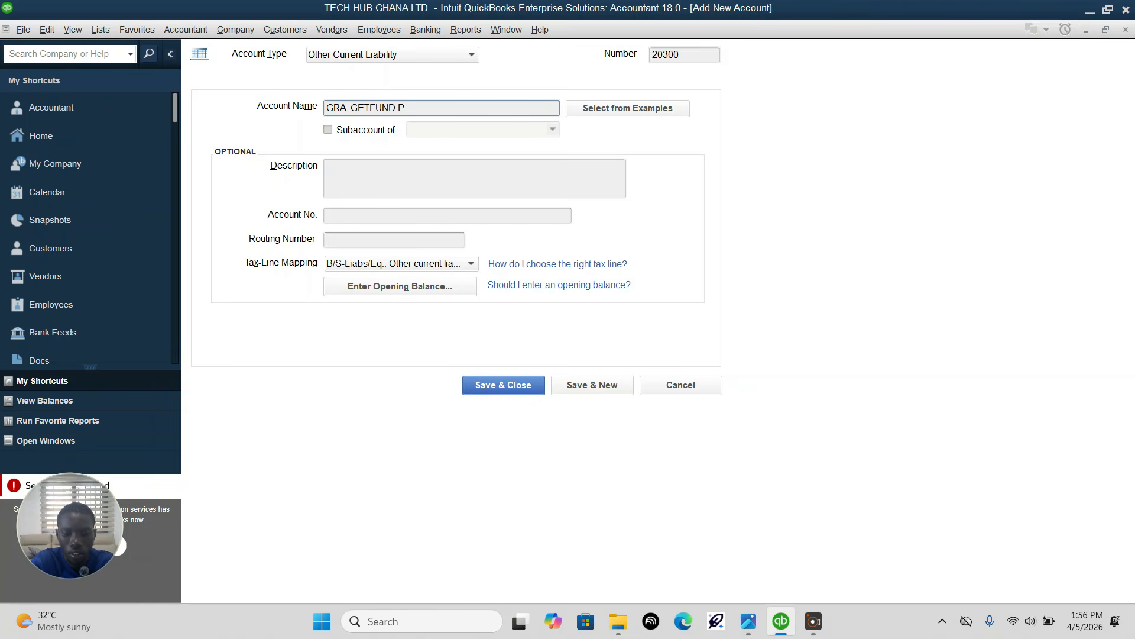
text(aya)
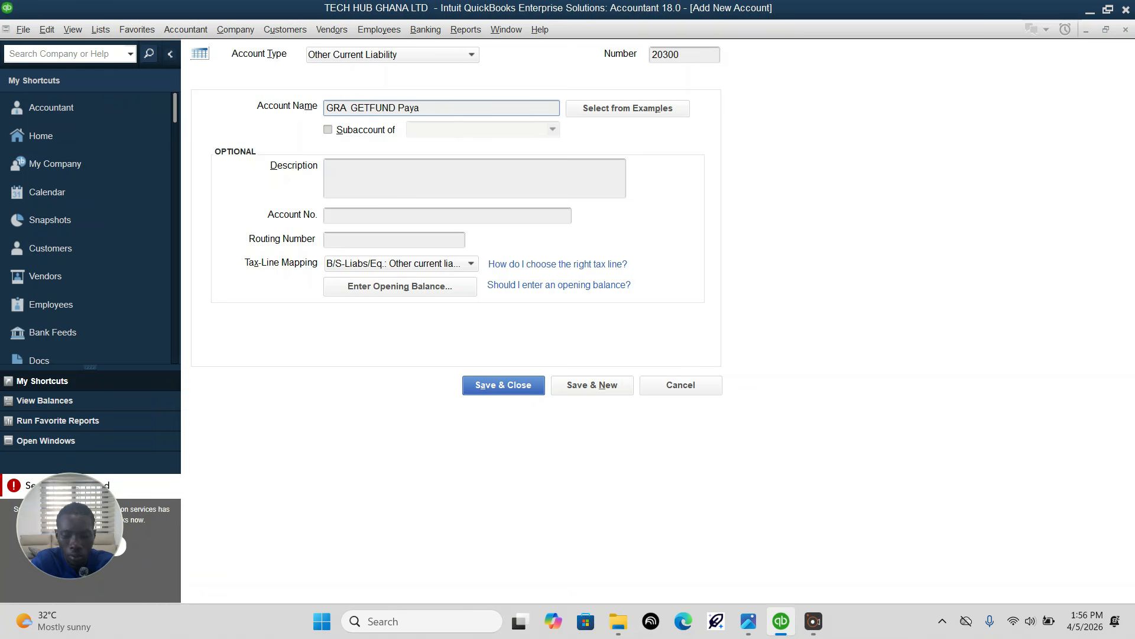
text(ble)
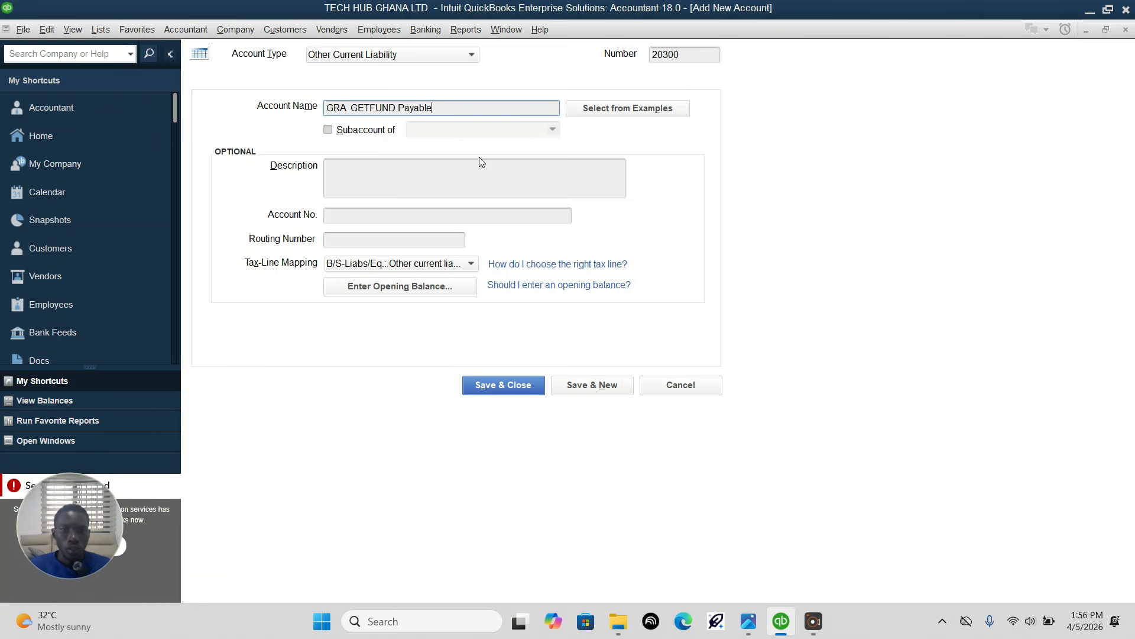
click(573, 386)
Step: Switch to Photos and check the number and name of the liability account listed after GRA GETFund Payable
mouse_move(795, 625)
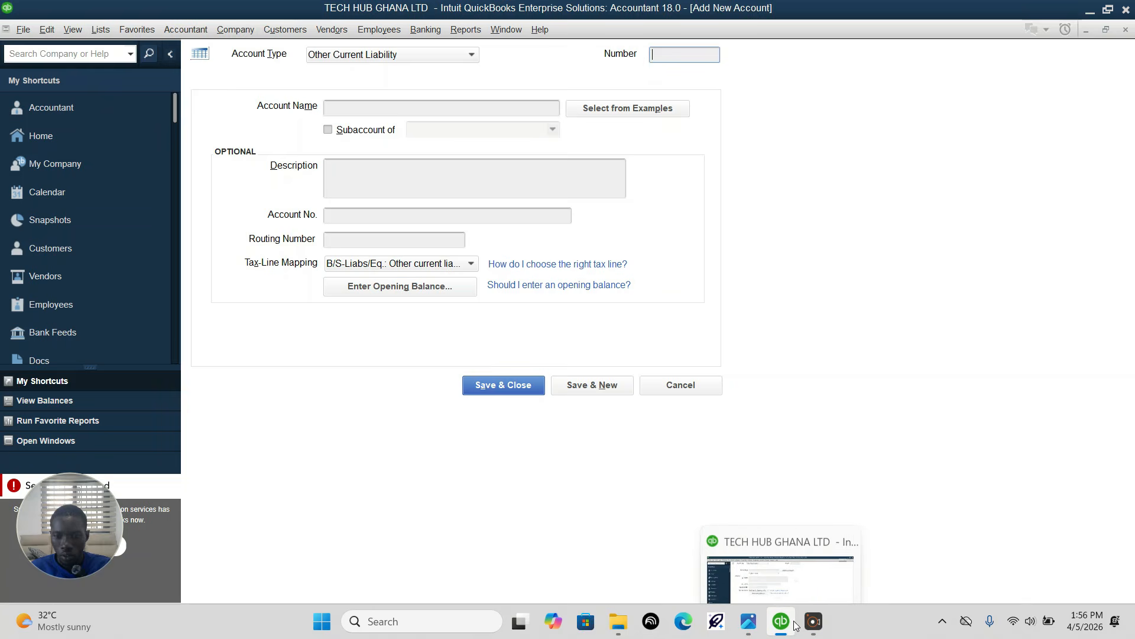
click(748, 622)
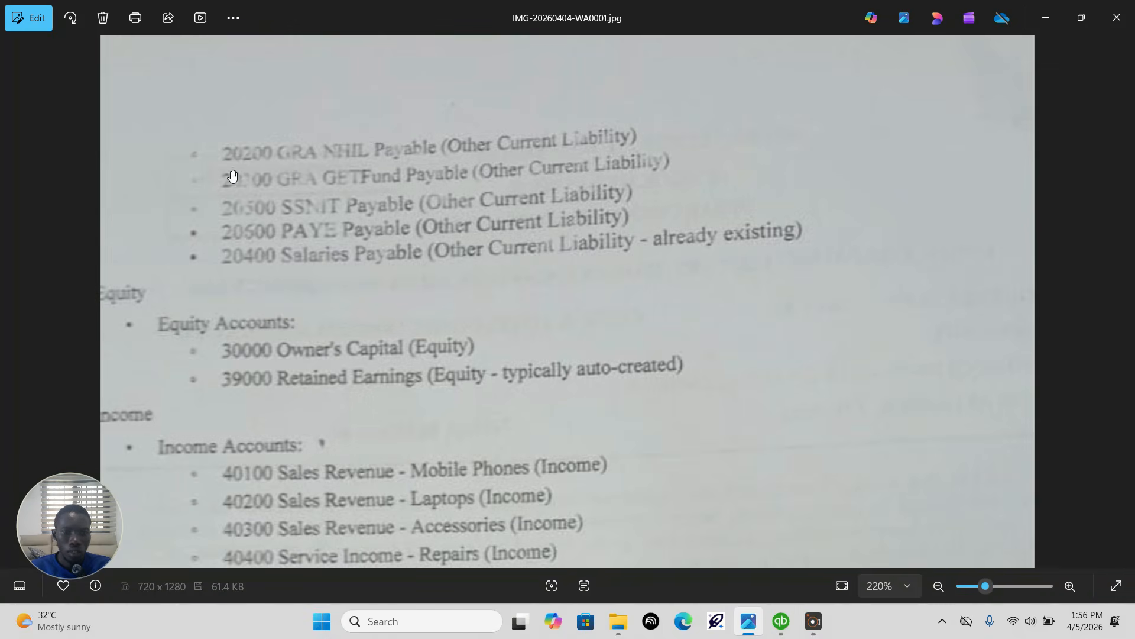
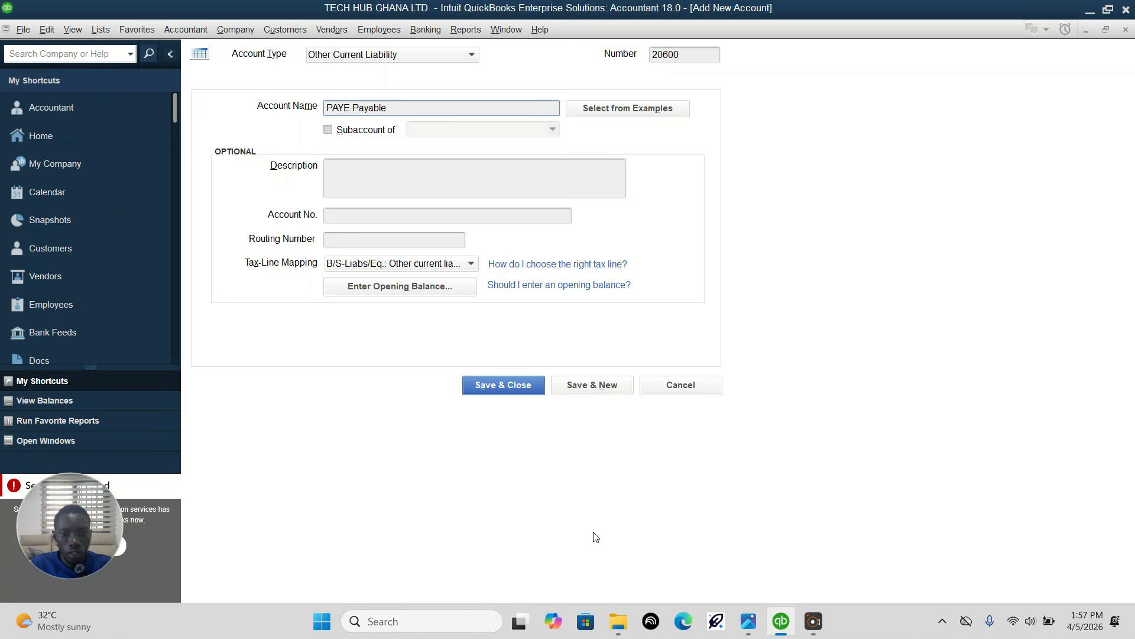
Step: Check the PAYE Payable entry in the assignment image, and back in QuickBooks save account 20600 "PAYE Payable" to begin another
click(748, 621)
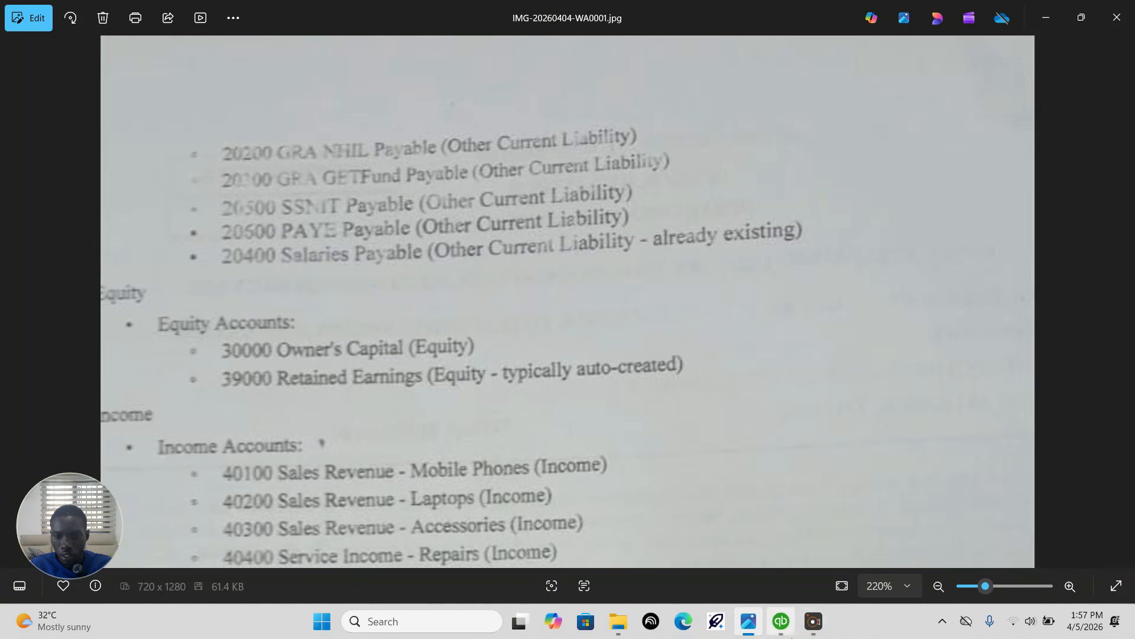
click(780, 621)
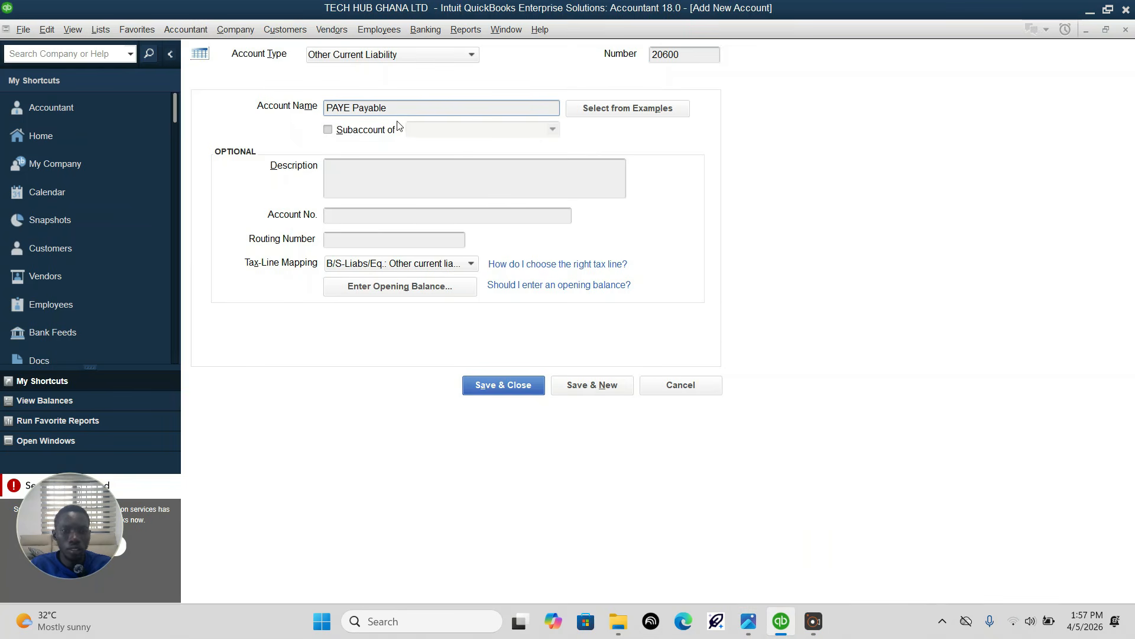
click(580, 386)
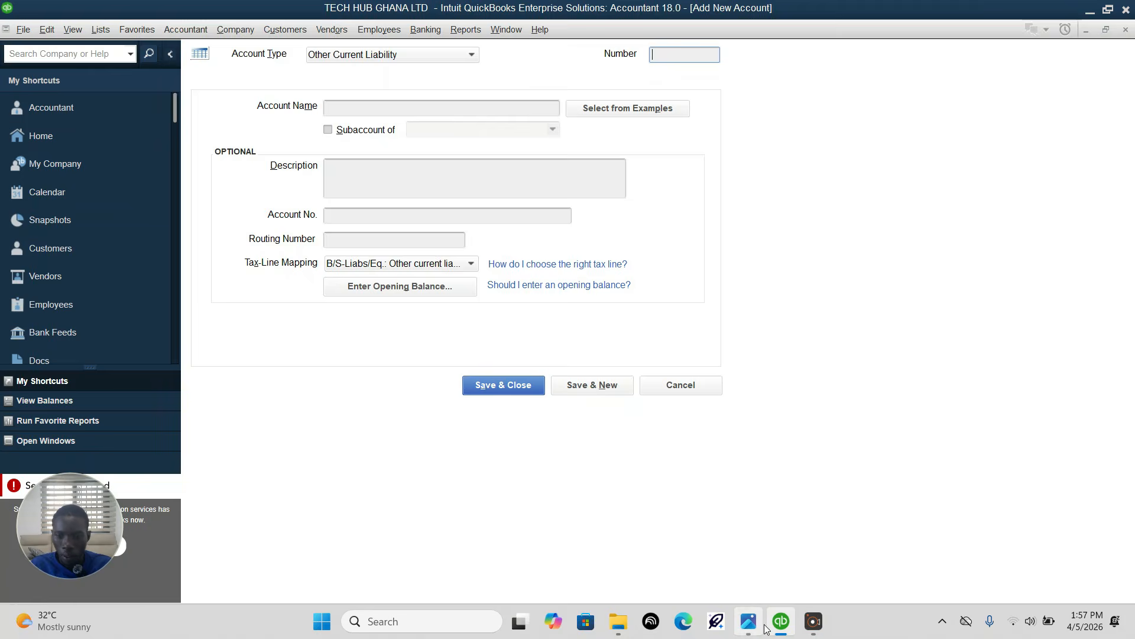
Step: Following the assignment image in Photos, add Other Current Liability account 20400 "Salaries Payable" in QuickBooks and save it to begin another
mouse_move(750, 622)
click(746, 537)
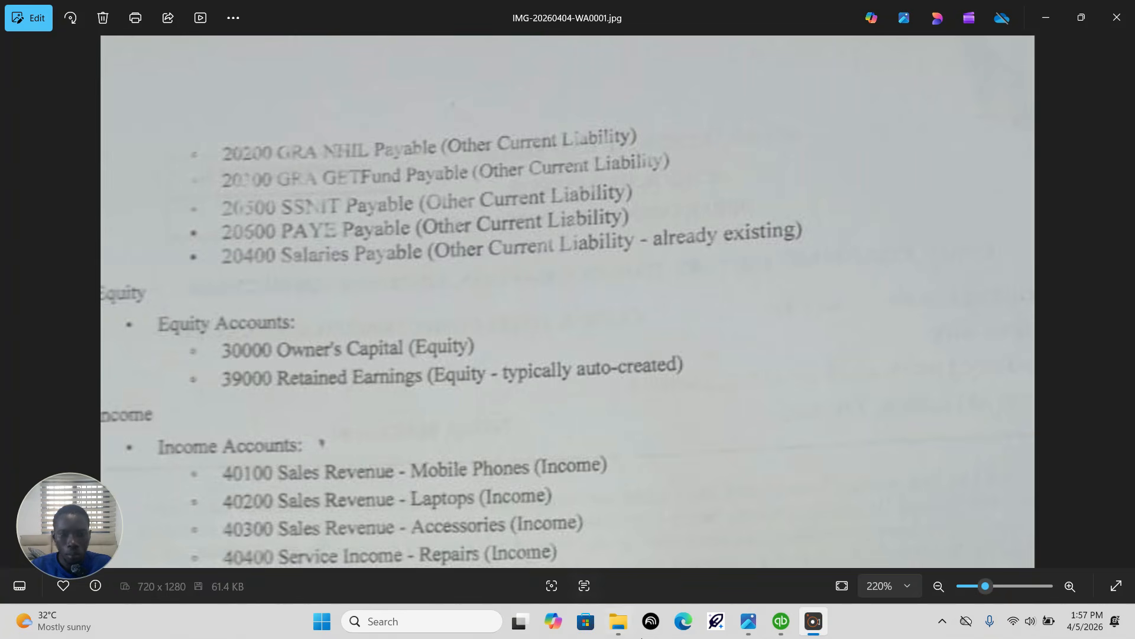
mouse_move(781, 621)
click(763, 537)
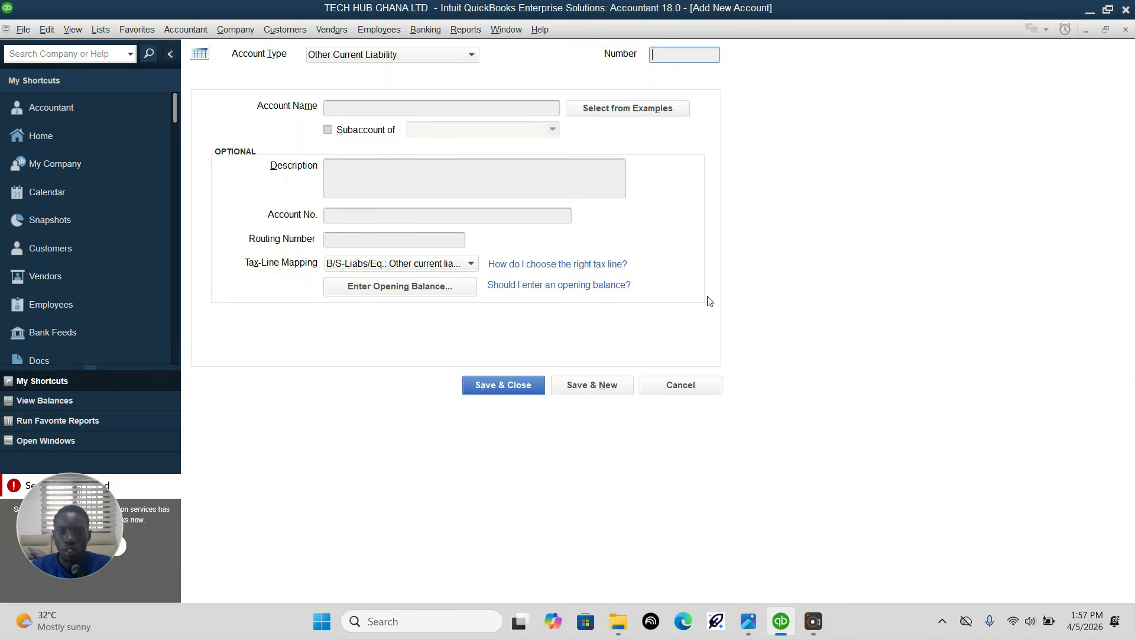
text(20400)
click(371, 105)
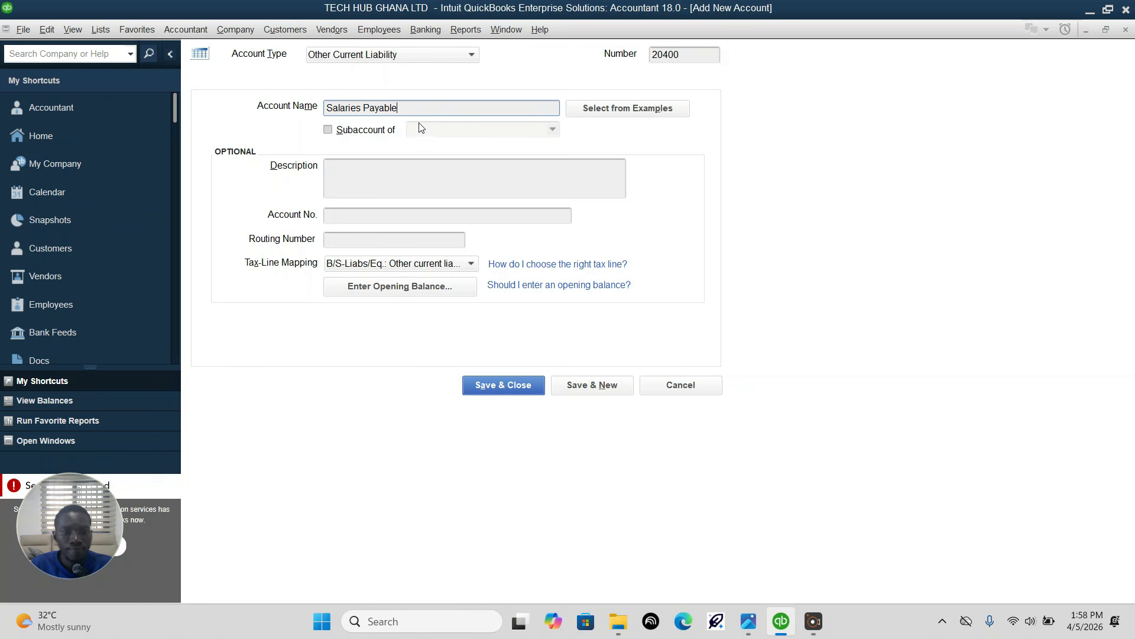
click(575, 387)
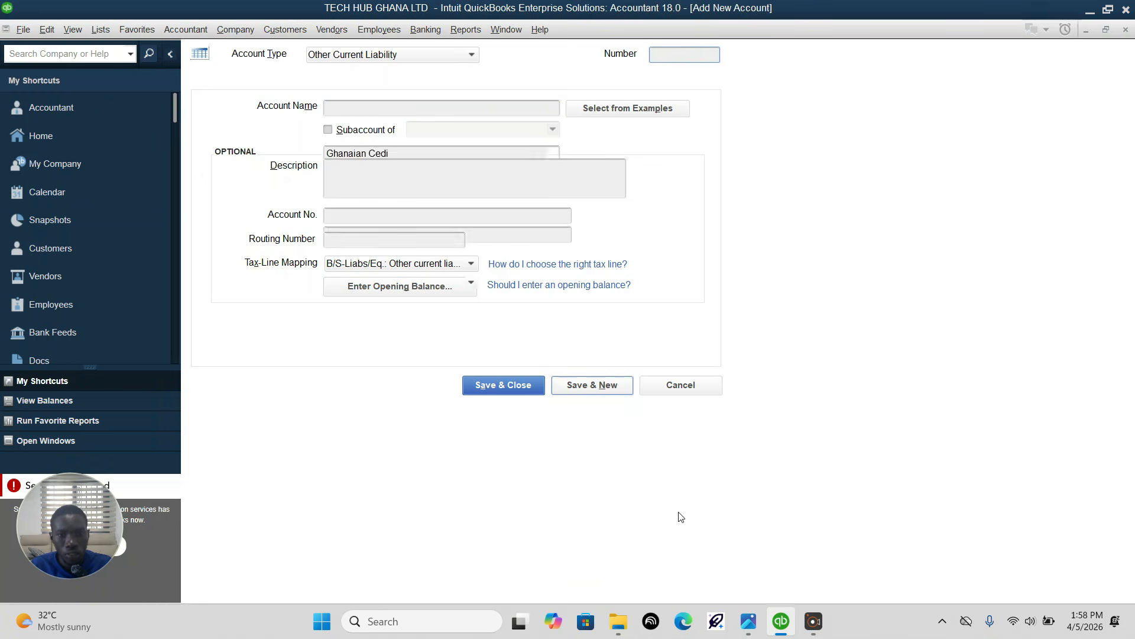
Step: Switch to Photos, check the equity accounts listed after Salaries Payable in the assignment image, and return to QuickBooks
click(748, 621)
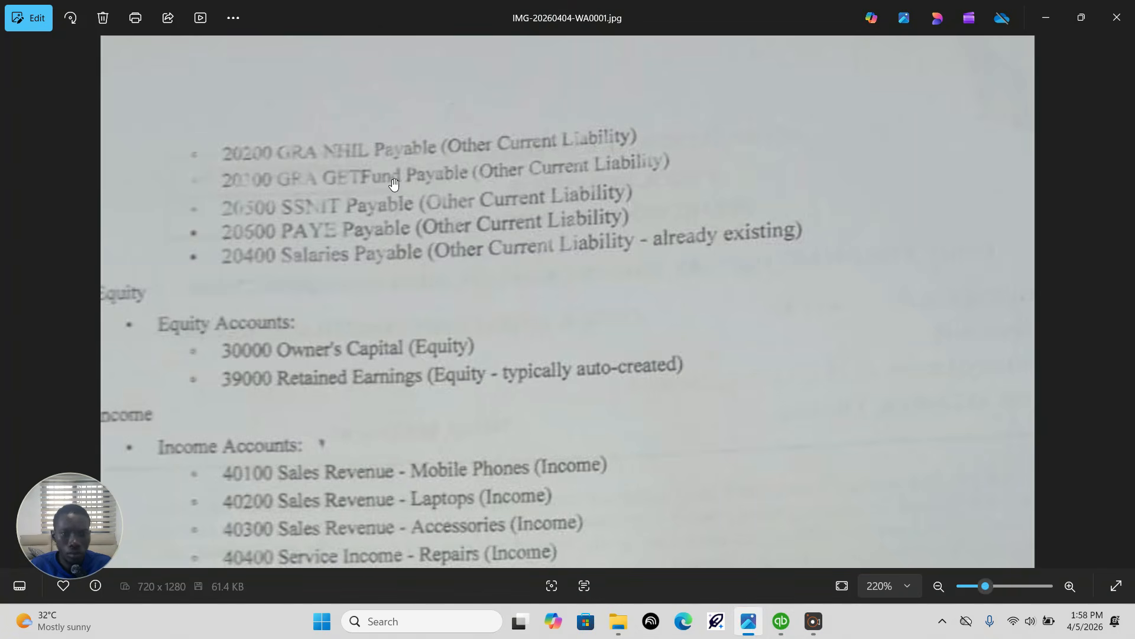
drag(498, 266, 519, 181)
drag(248, 235, 263, 191)
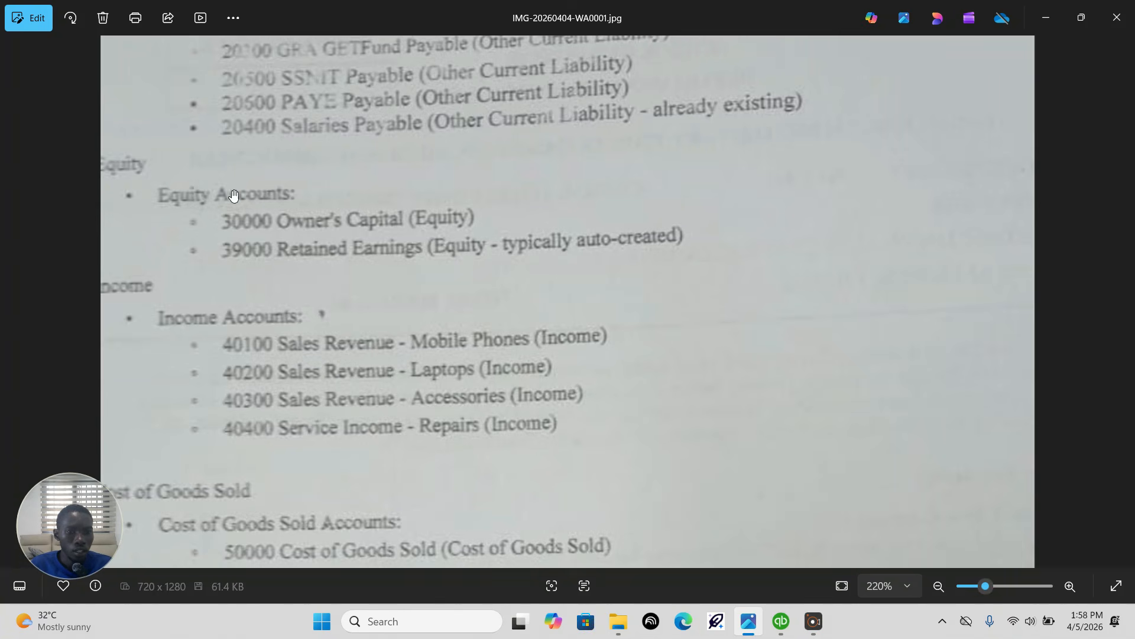
drag(224, 225, 235, 190)
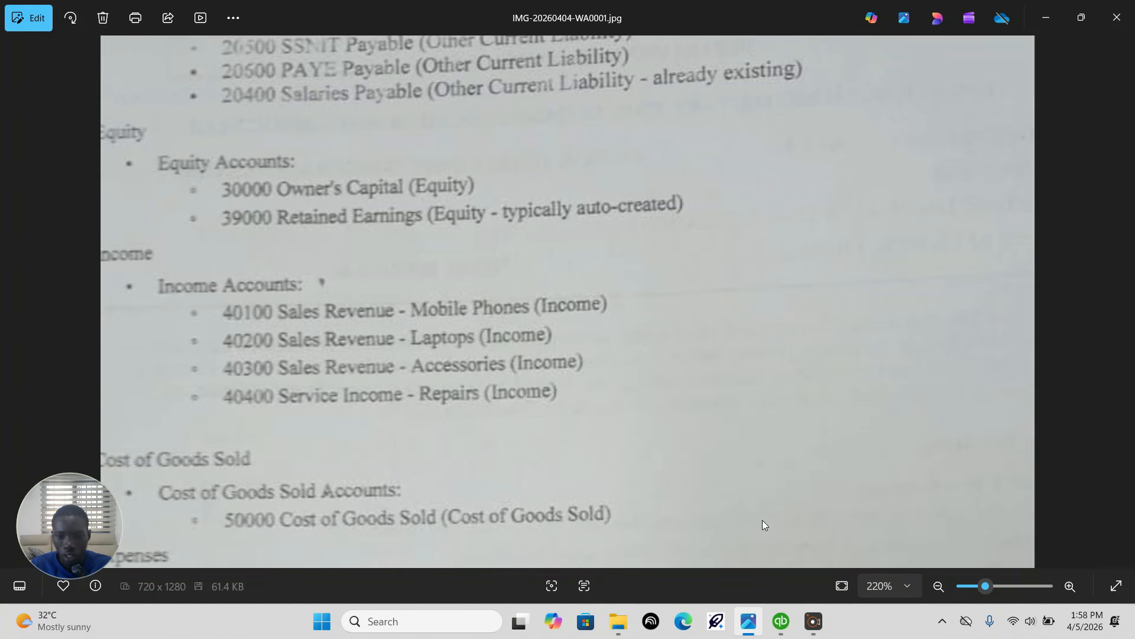
click(780, 621)
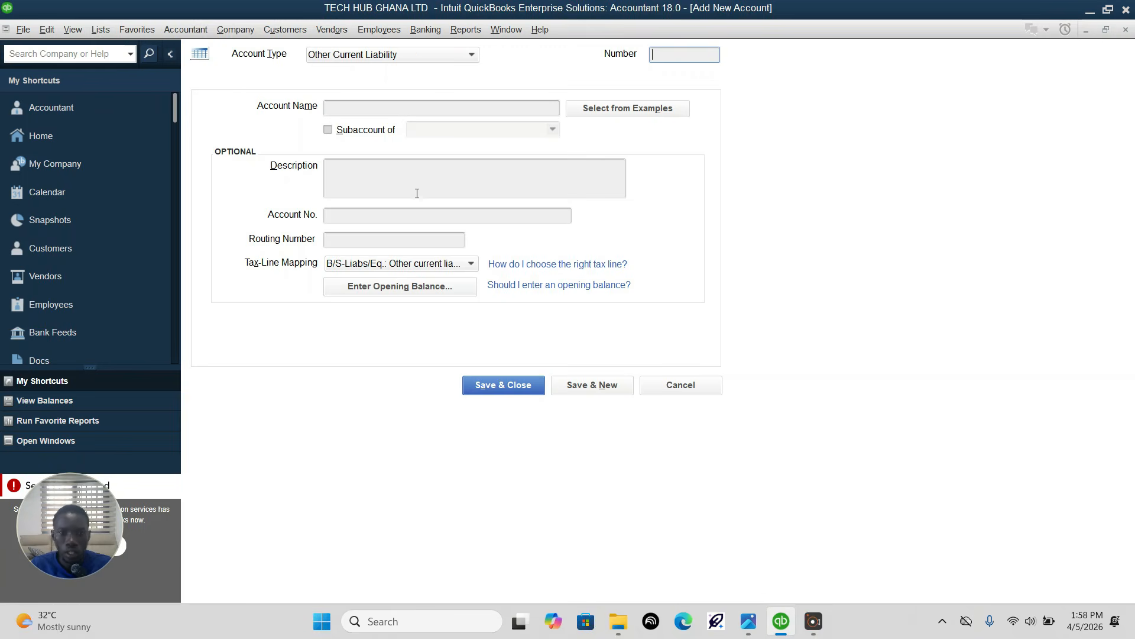
Step: Set the new account's type to Equity and, after rechecking the assignment image in Photos, number it 30000 in QuickBooks
click(448, 56)
click(349, 217)
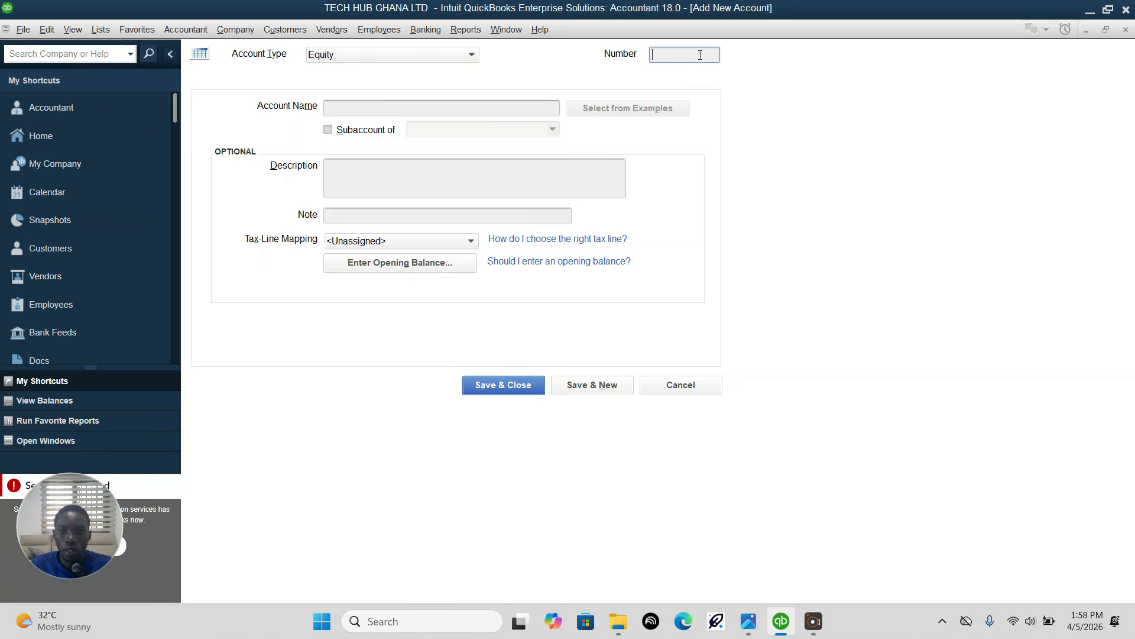
click(748, 622)
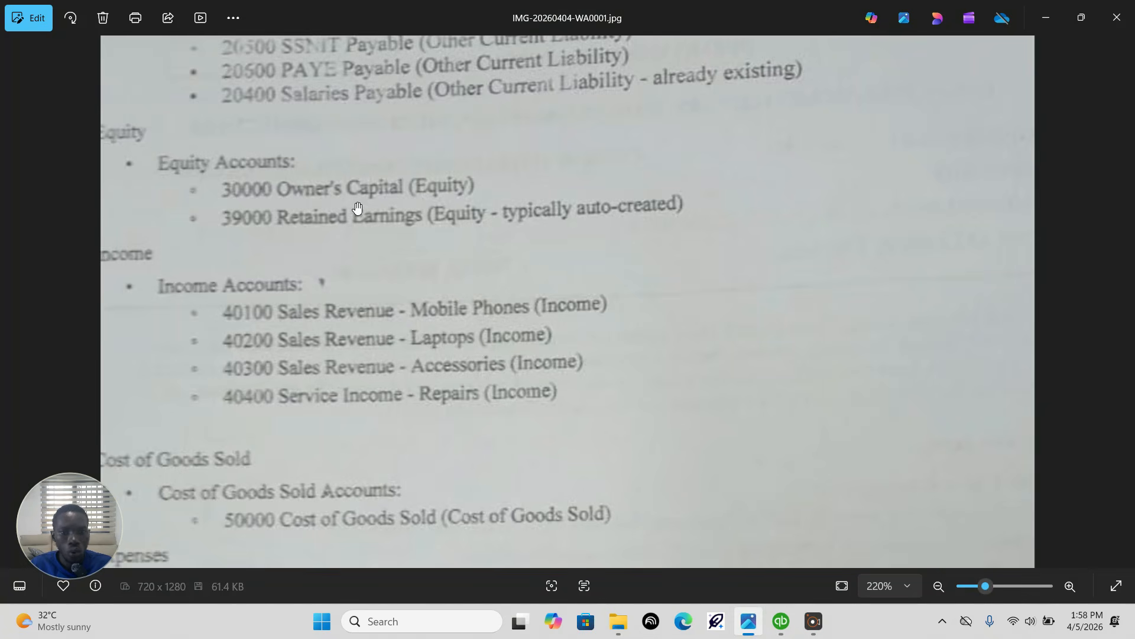
click(781, 624)
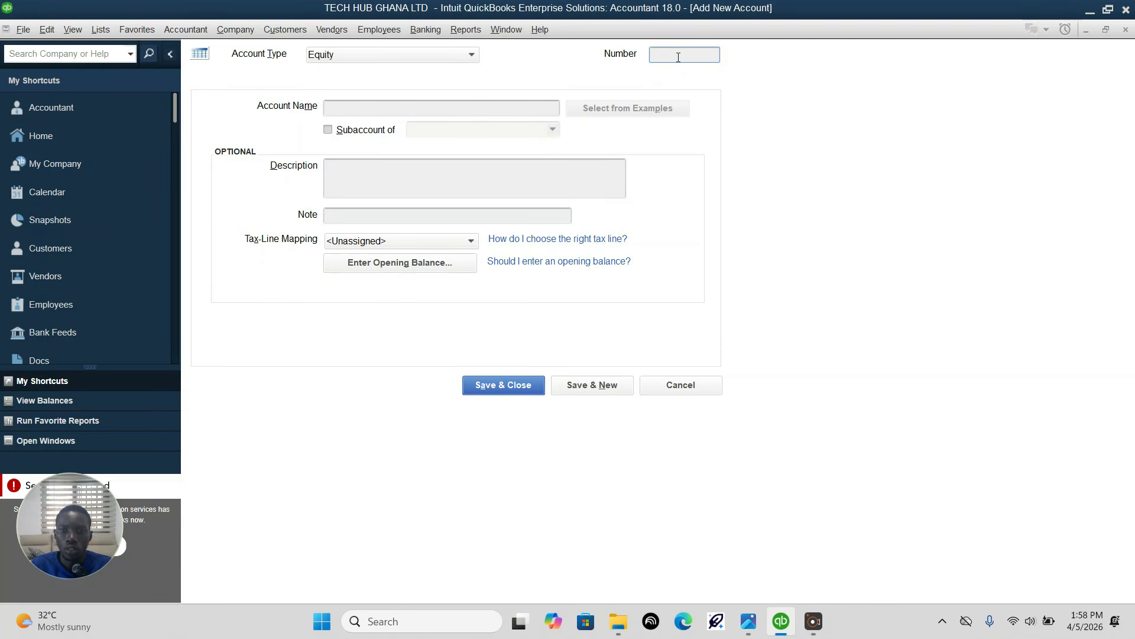
click(679, 58)
text(30000)
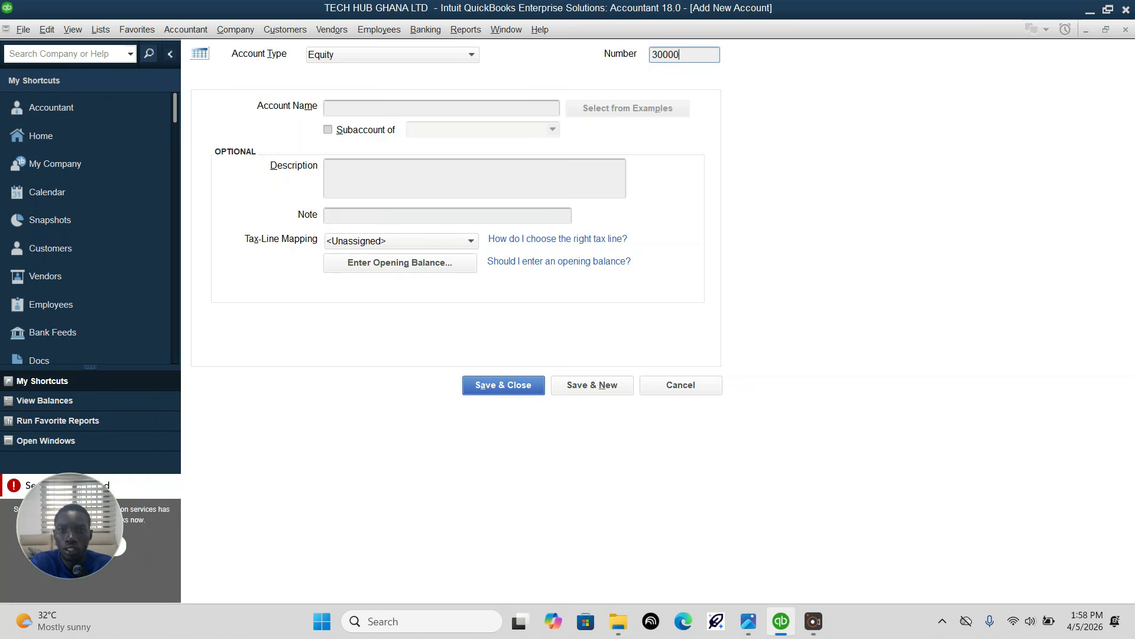
Step: Name the new equity account "Owner's Capital" and try to save it under number 30000
click(468, 112)
text(Owner's)
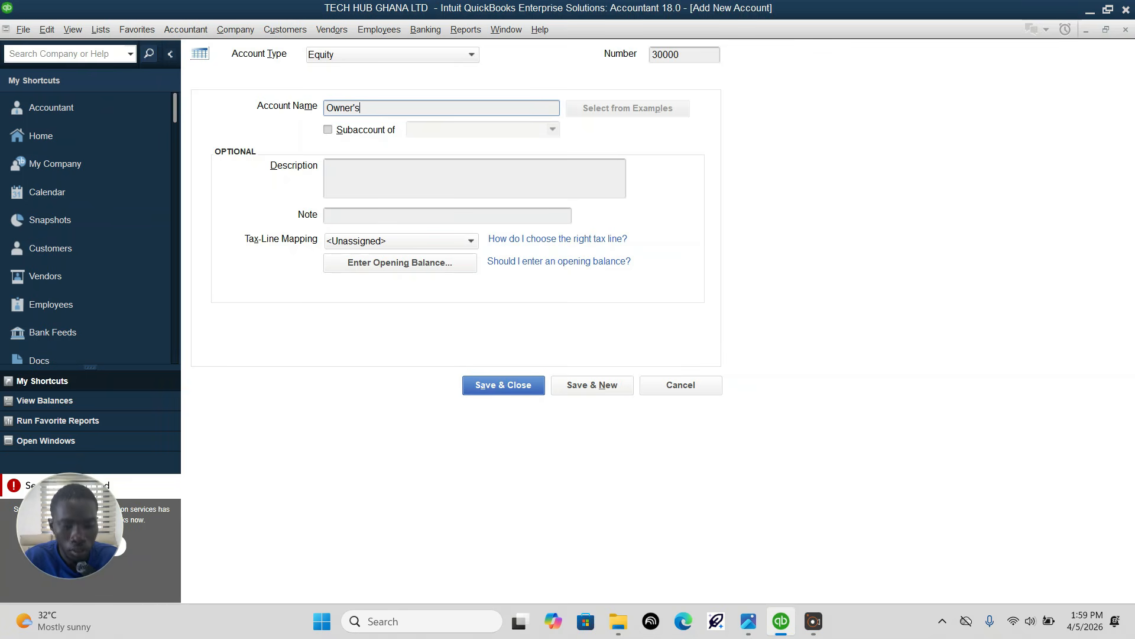
text(Capital)
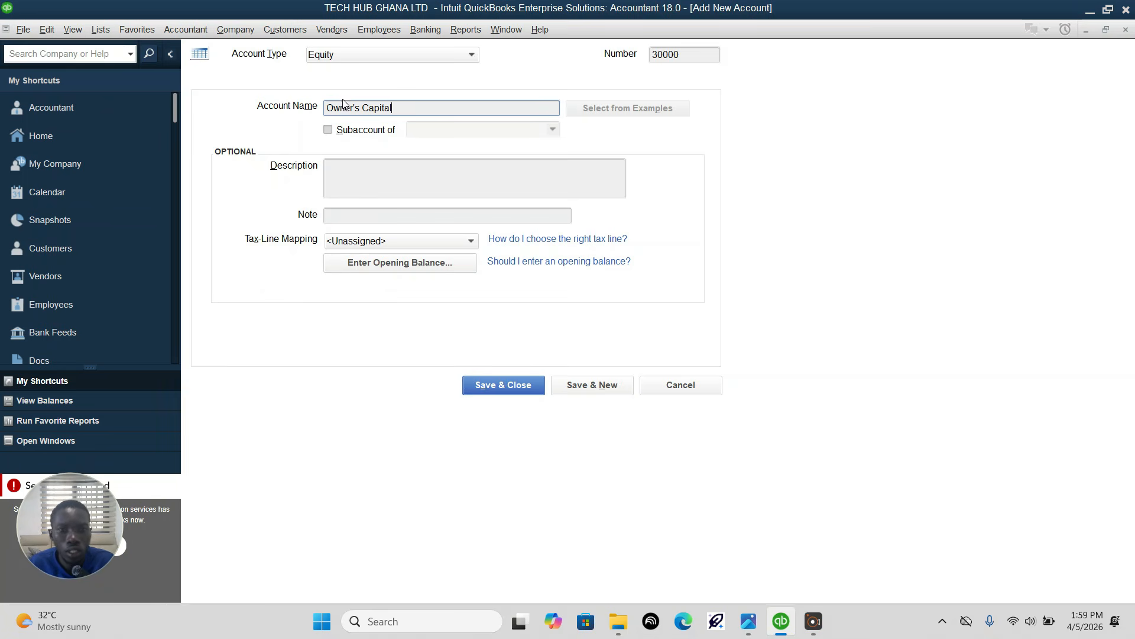
click(579, 392)
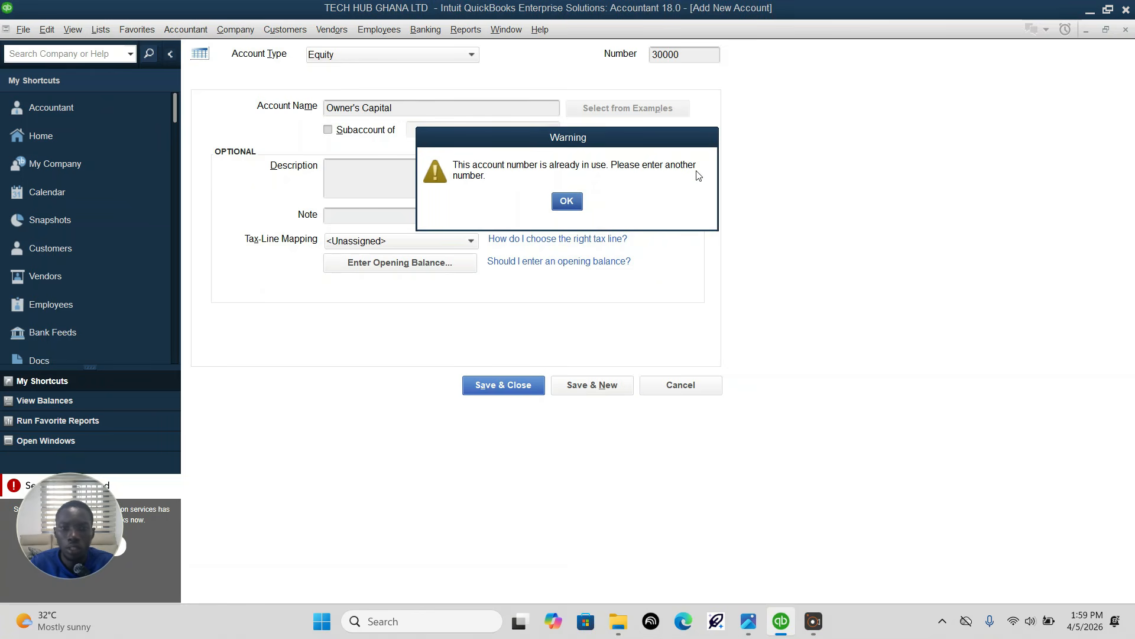
click(570, 202)
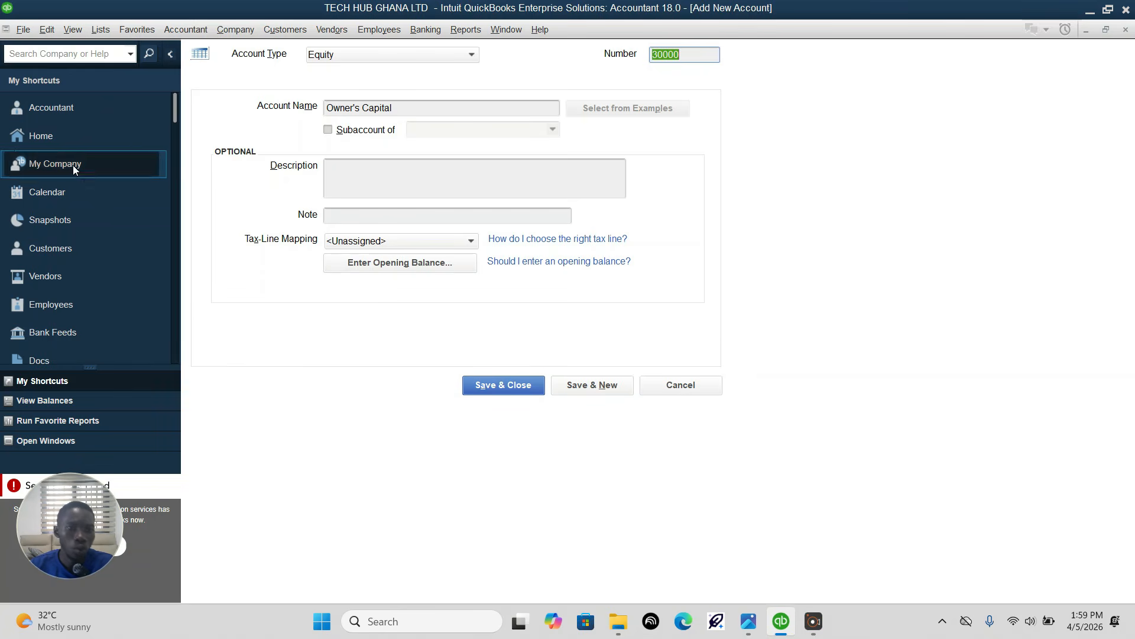
Step: Open the chart of accounts from the home page and search it for account number 30000
click(65, 138)
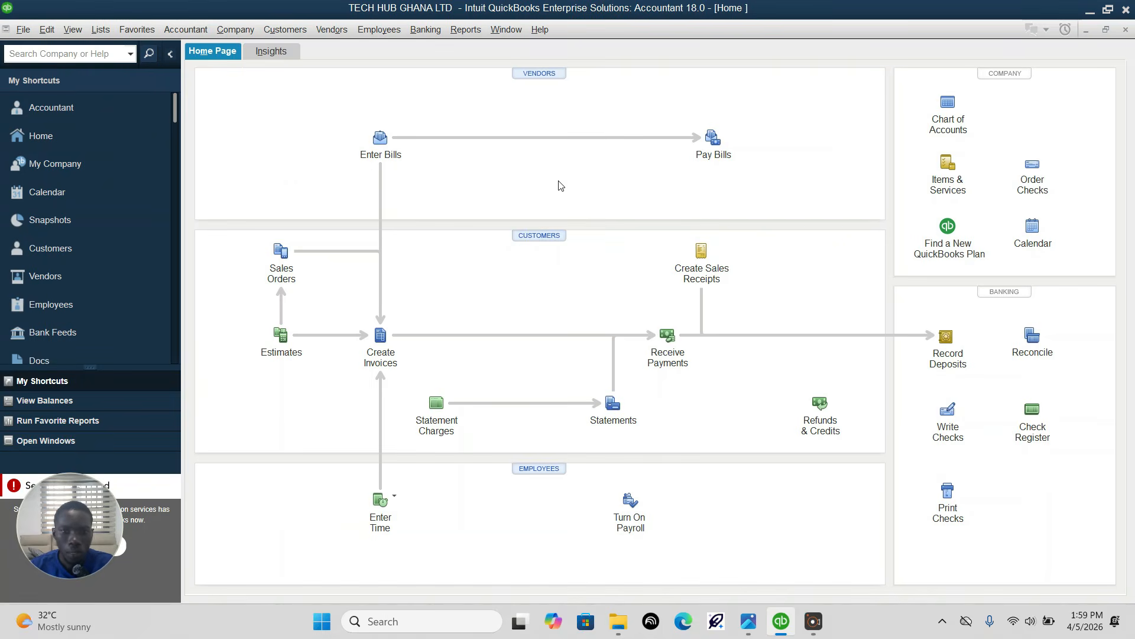
click(947, 109)
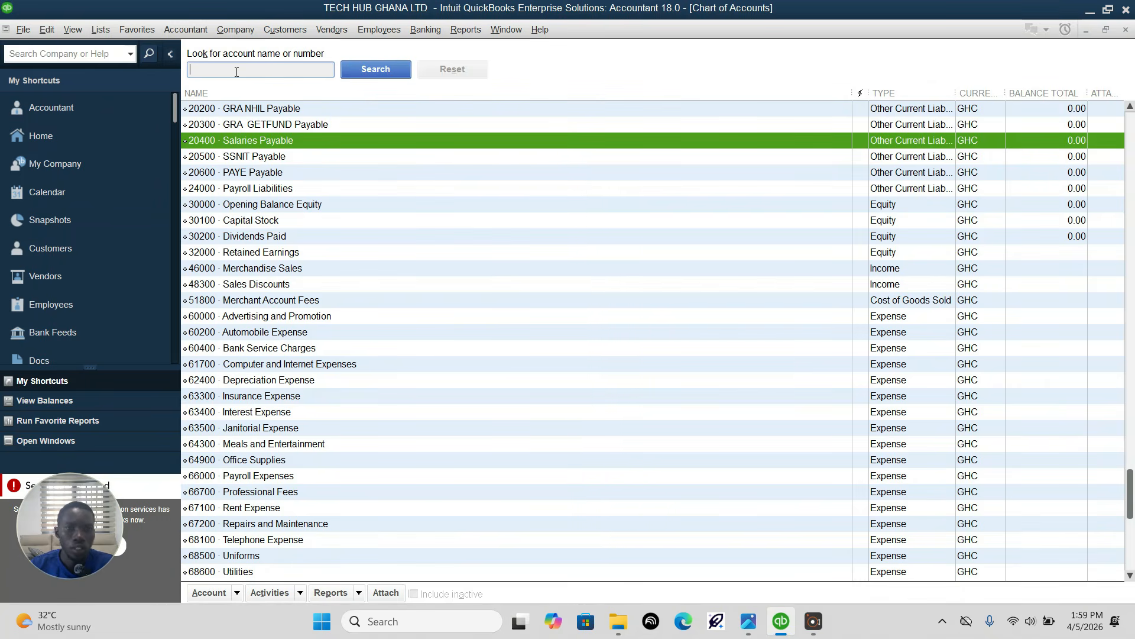
text(3000)
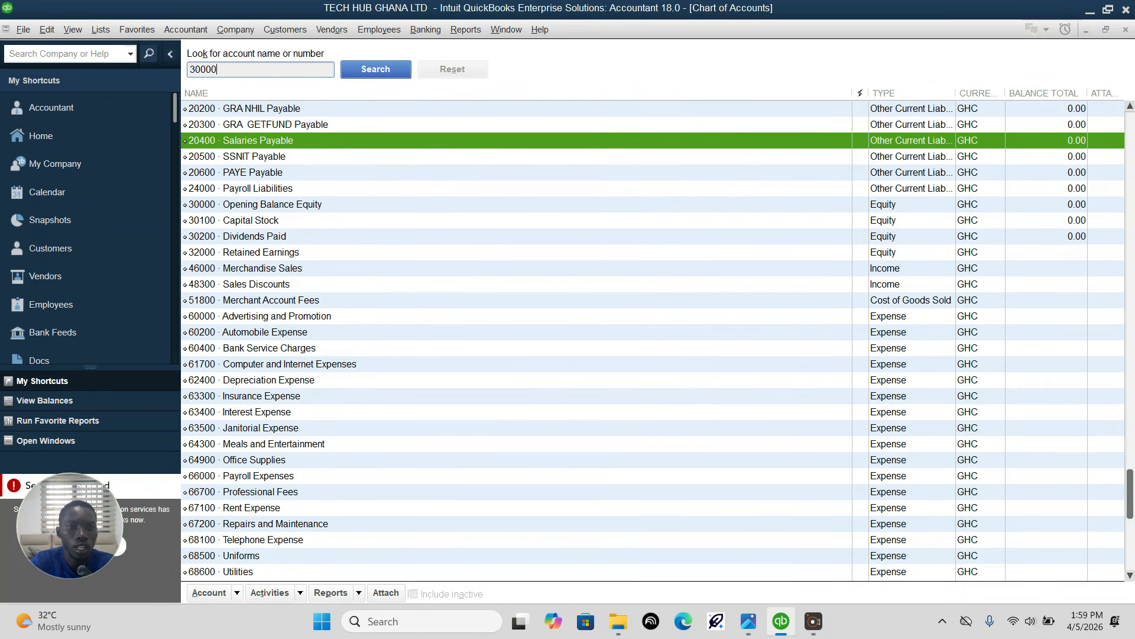
text(0)
key(Return)
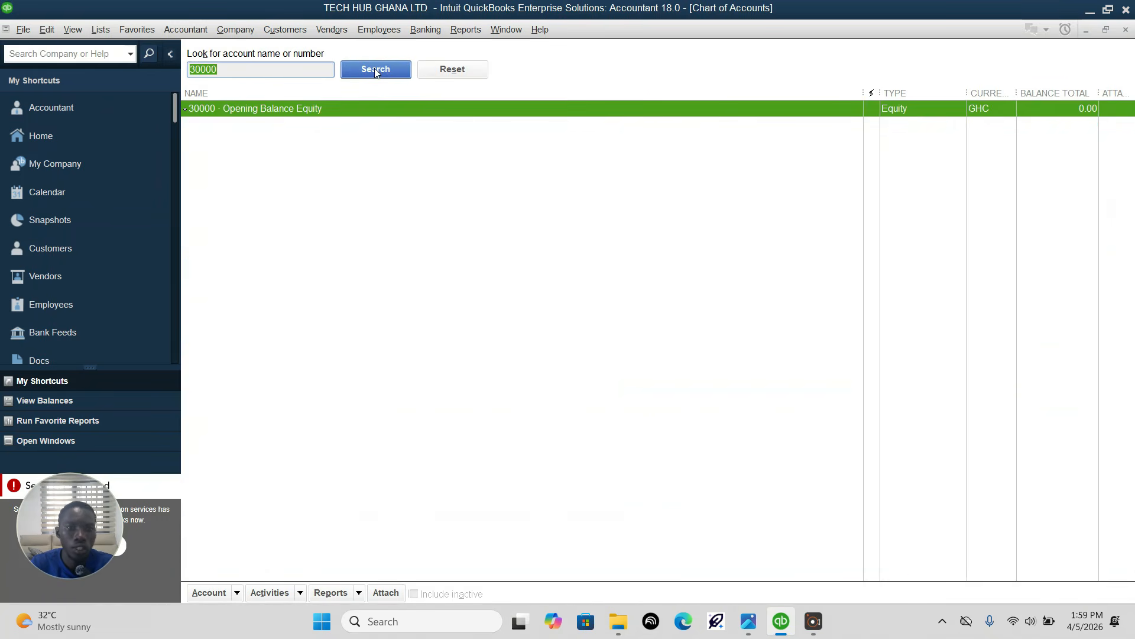
Step: Open the existing account 30000 for editing and discard the unsaved new equity account
right_click(301, 111)
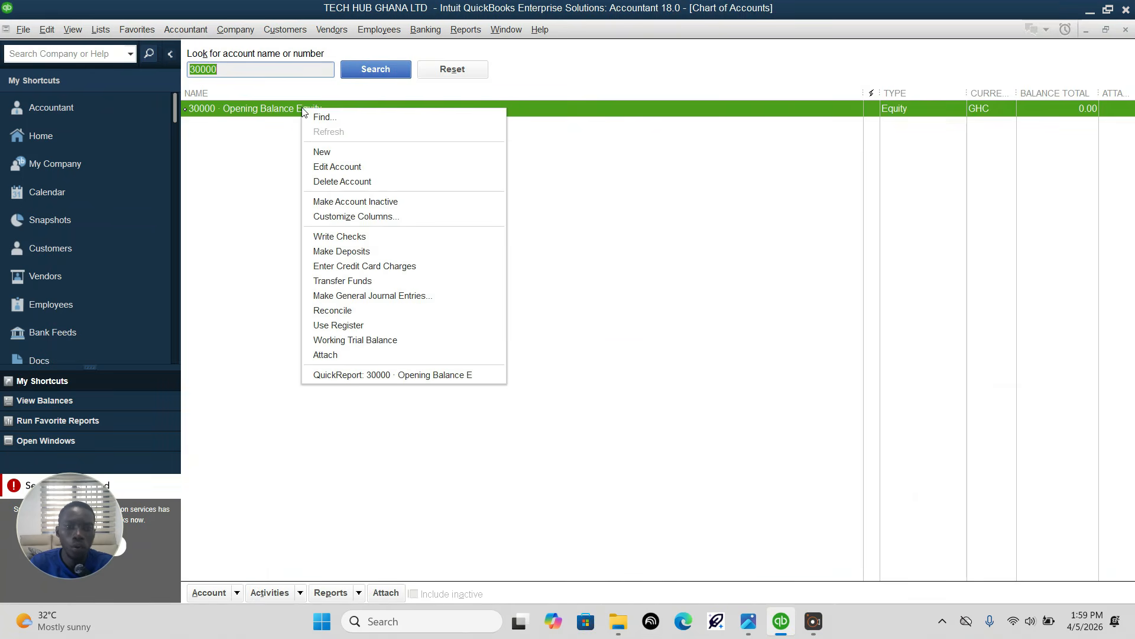
click(329, 168)
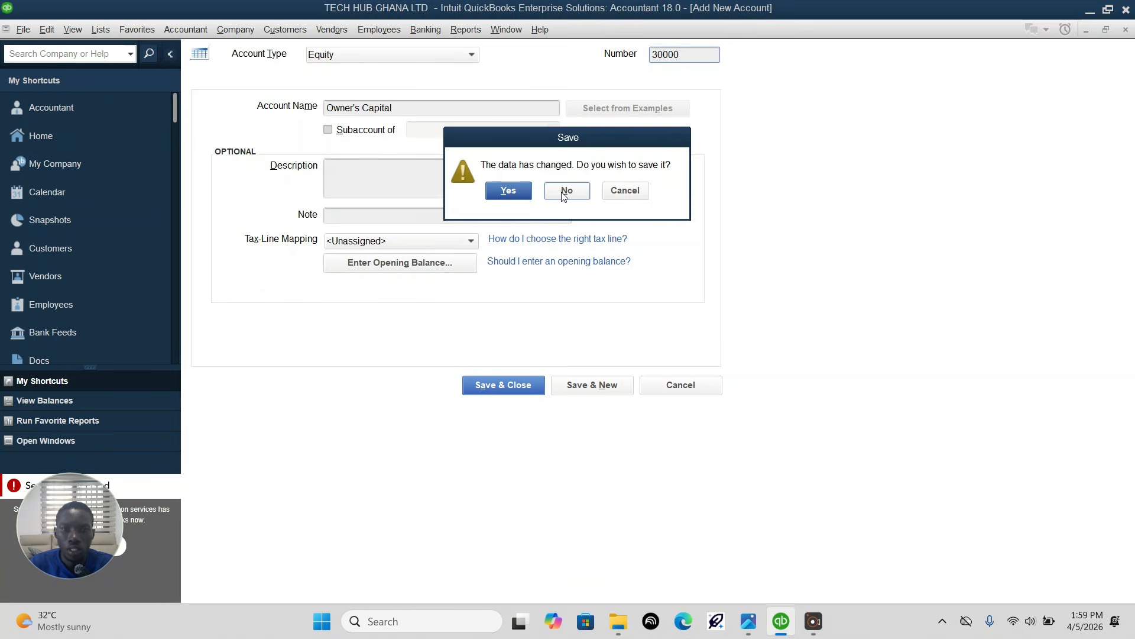
click(565, 191)
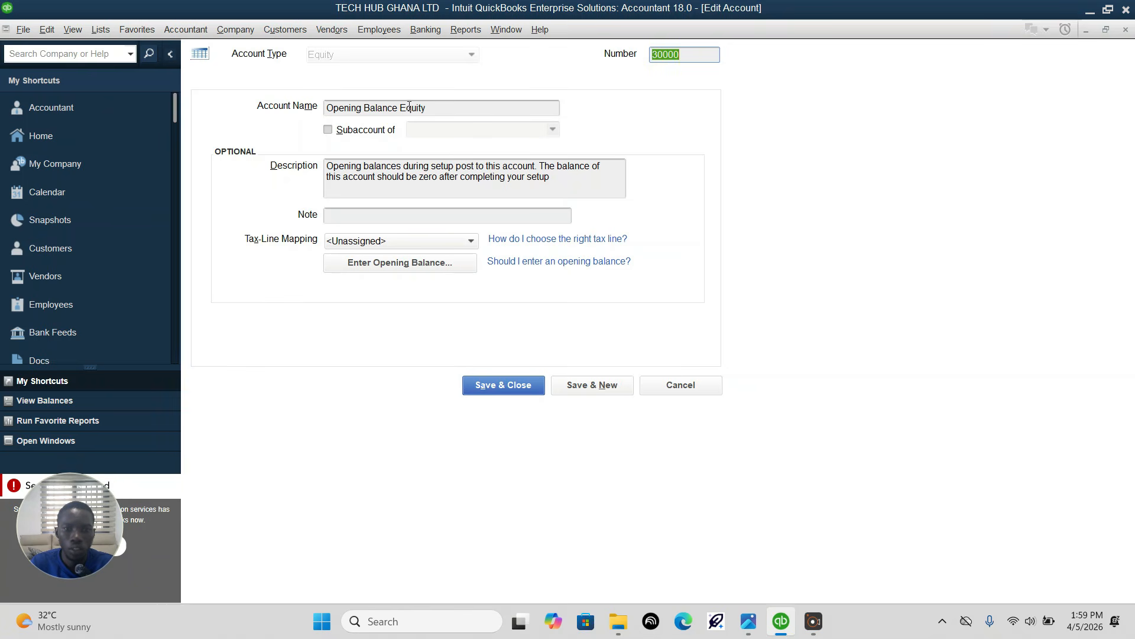
Step: Rename existing equity account 30000 to "Owner's Capital"
drag(401, 110, 368, 110)
click(444, 111)
drag(443, 111, 324, 111)
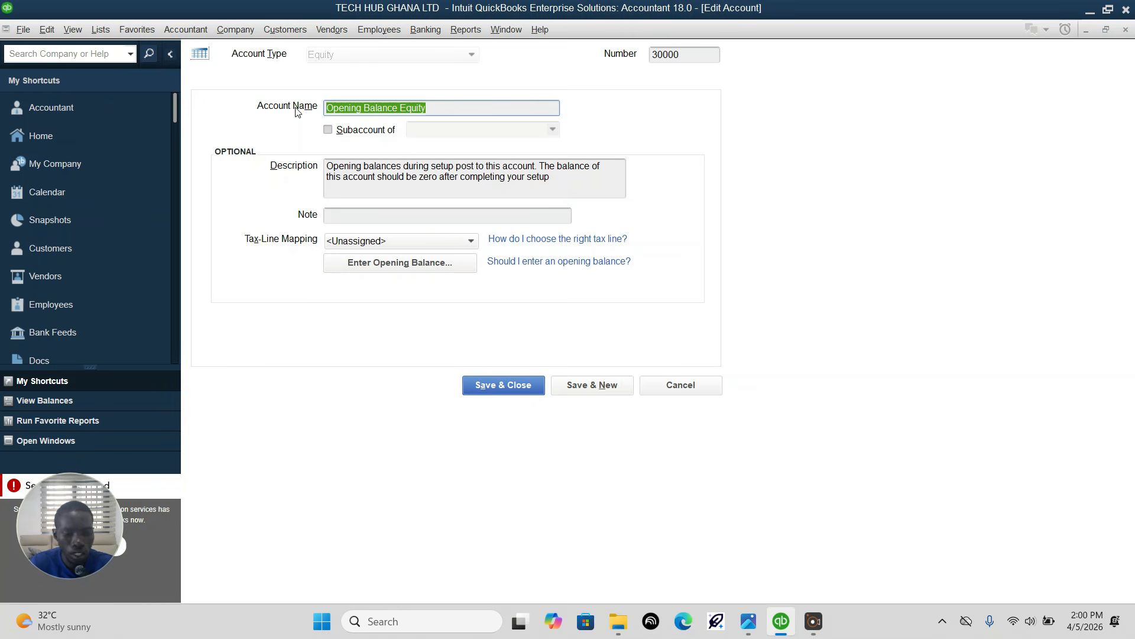
text(O)
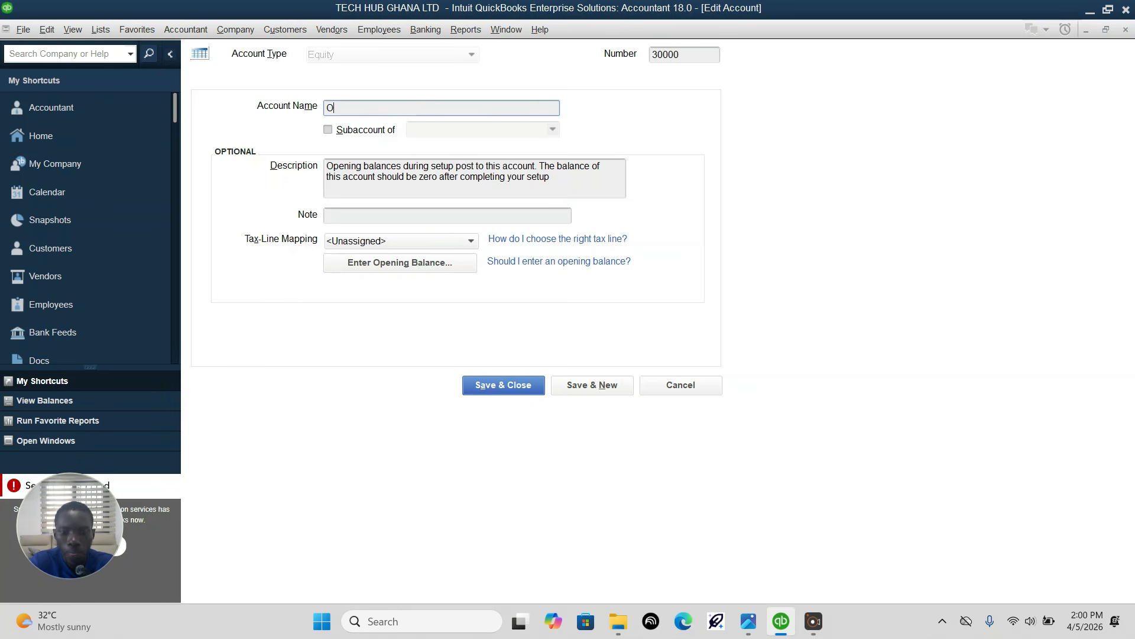
text(W)
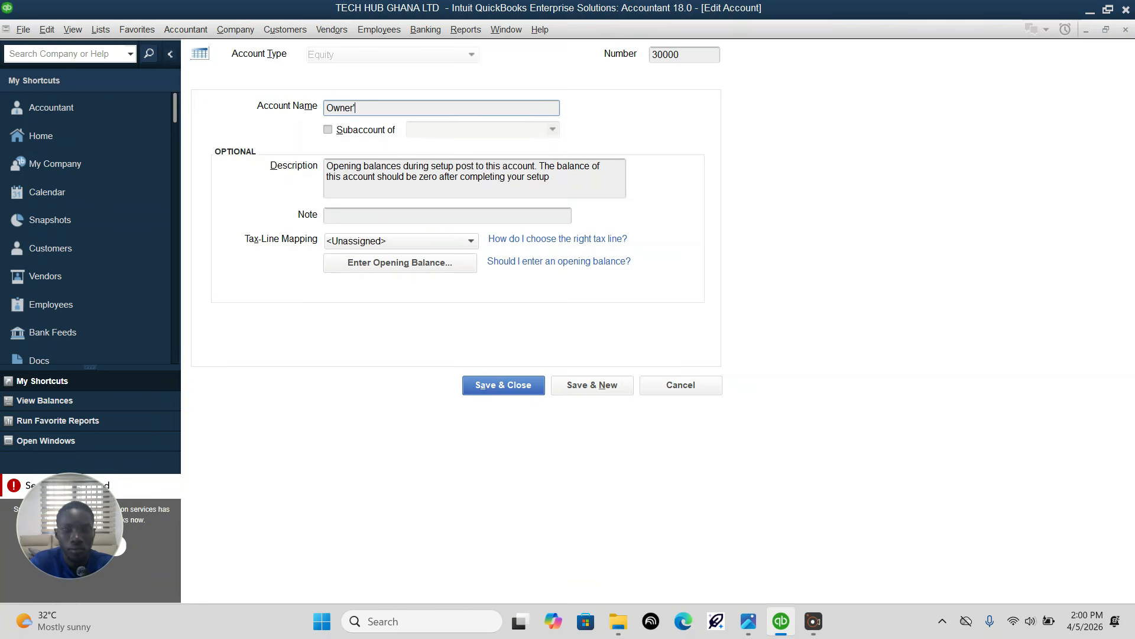
text(Capital)
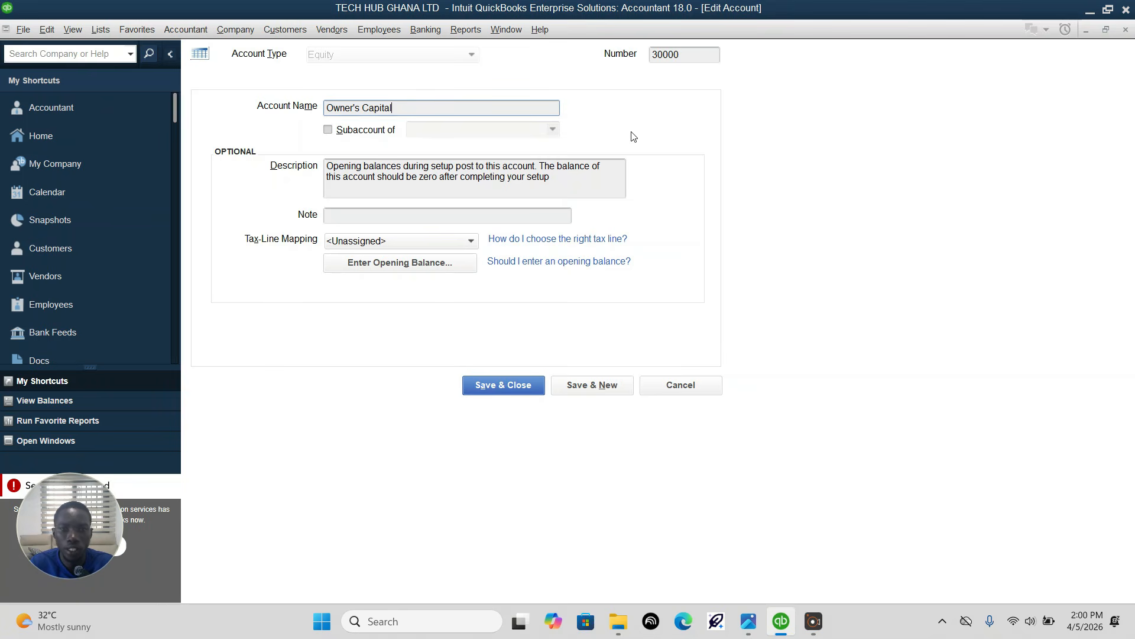
Step: Clear the description of the Owner's Capital account and save it to begin another account
drag(553, 181, 279, 141)
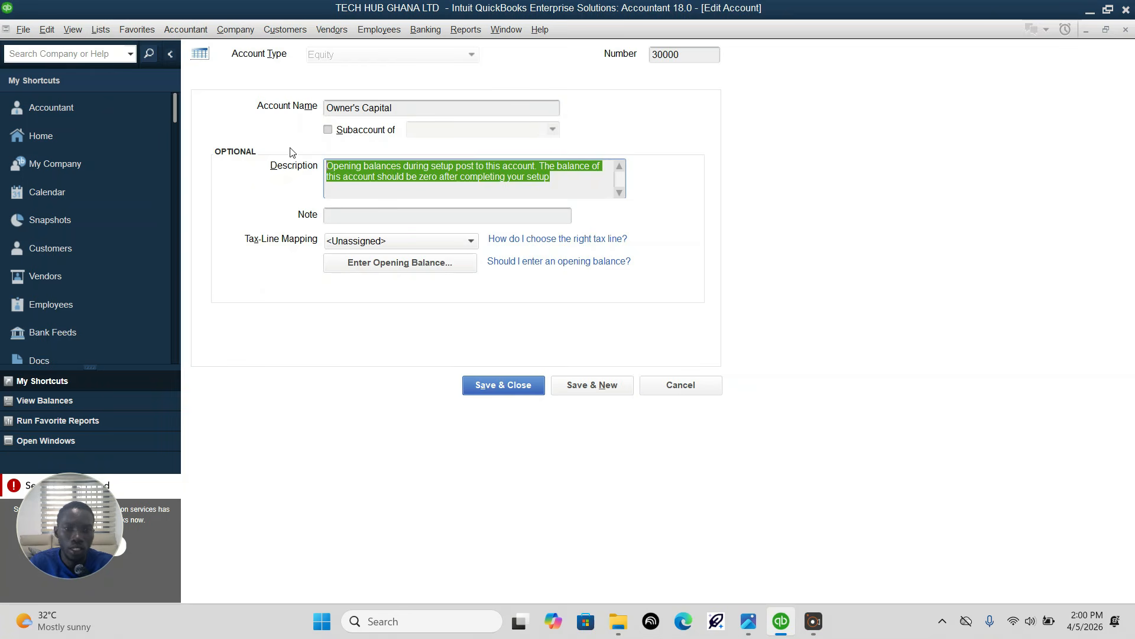
click(562, 196)
drag(555, 189, 222, 168)
key(BackSpace)
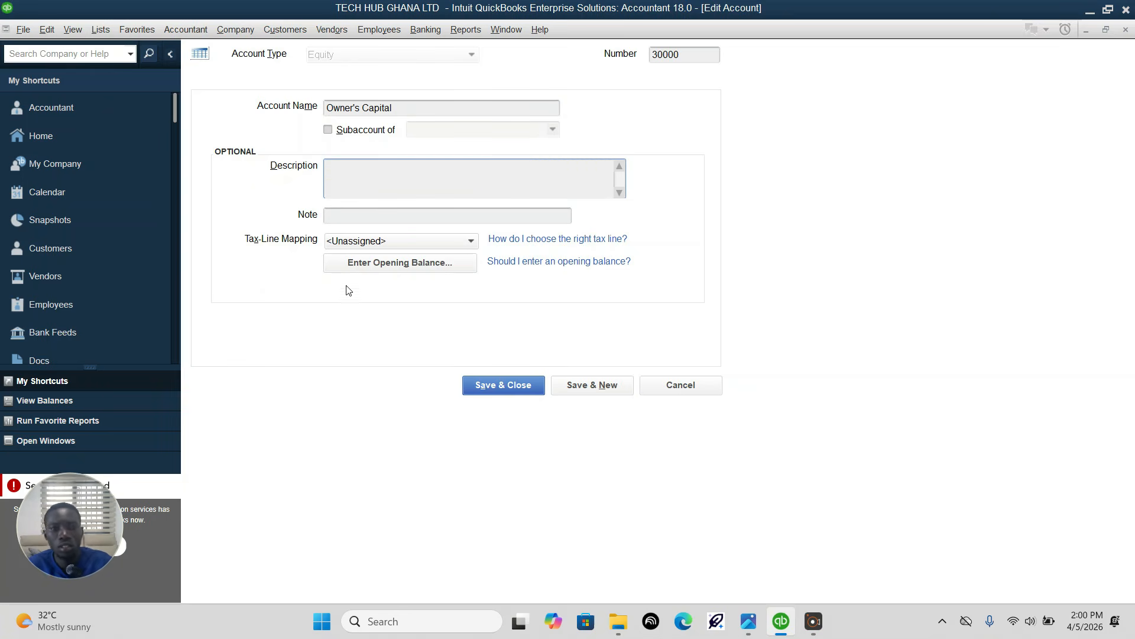
click(581, 389)
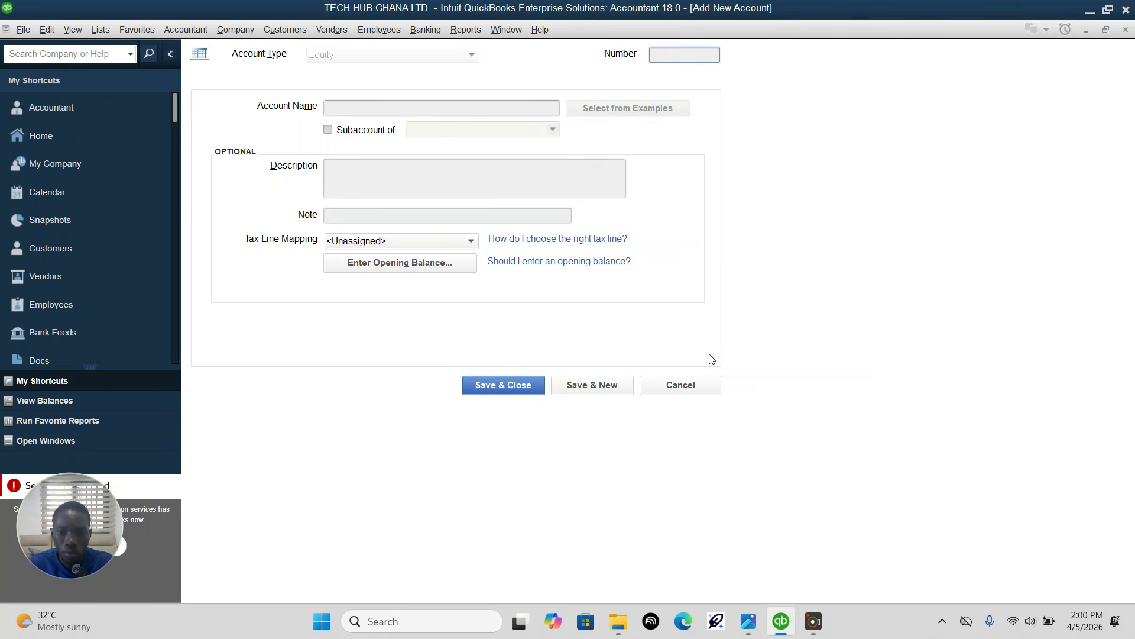
Step: Check the equity account listed after Owner's Capital in the assignment image in Photos, and return to QuickBooks
click(749, 621)
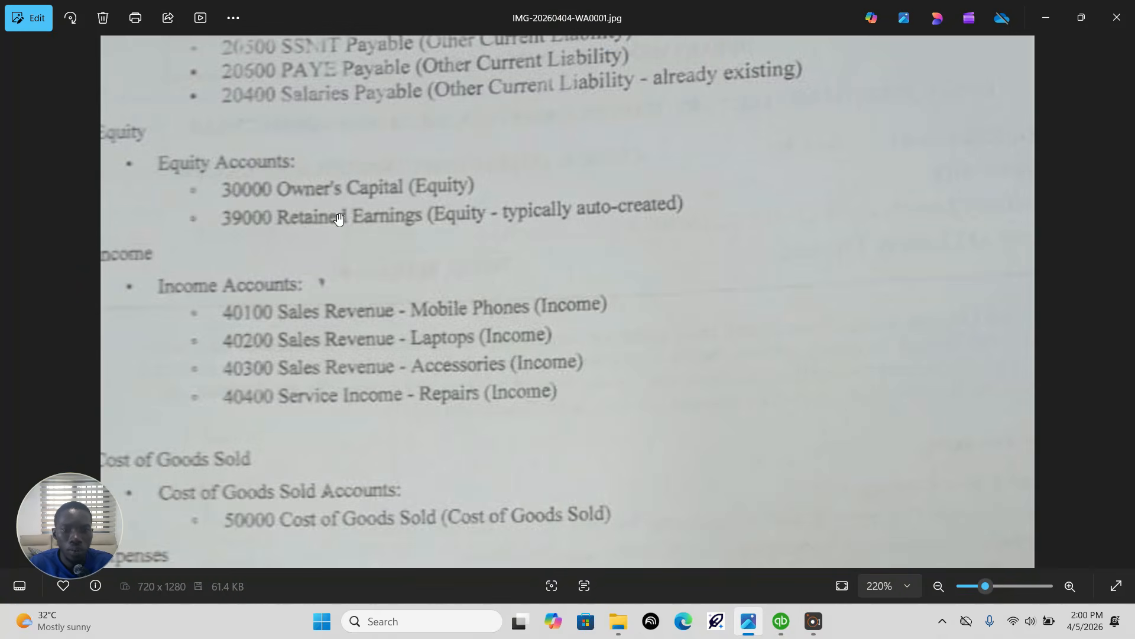
click(782, 629)
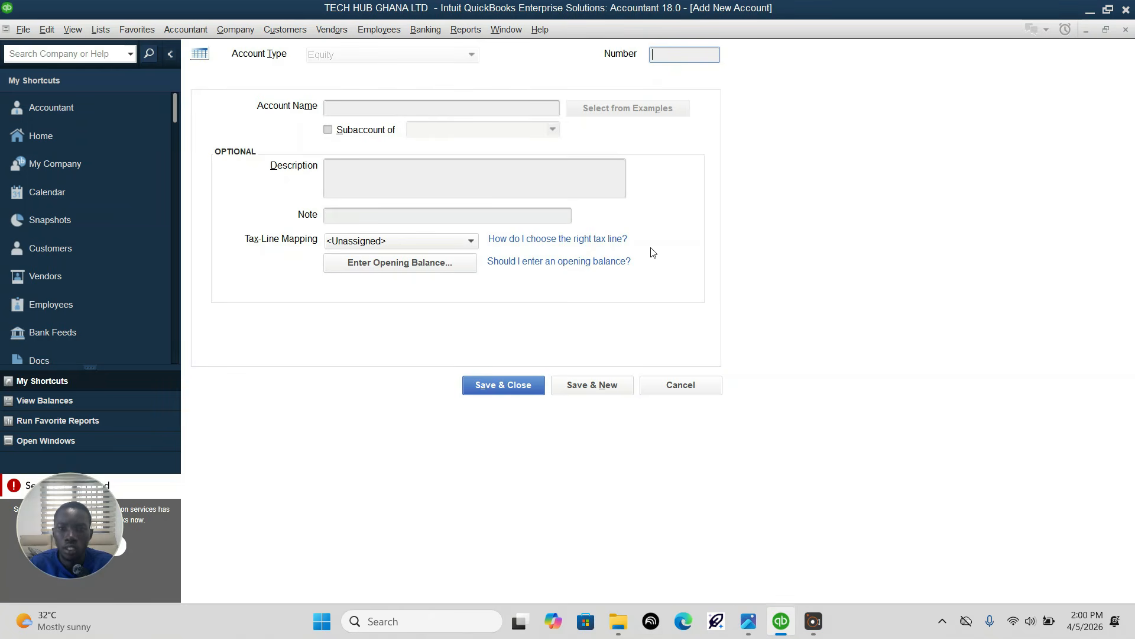
text(39000)
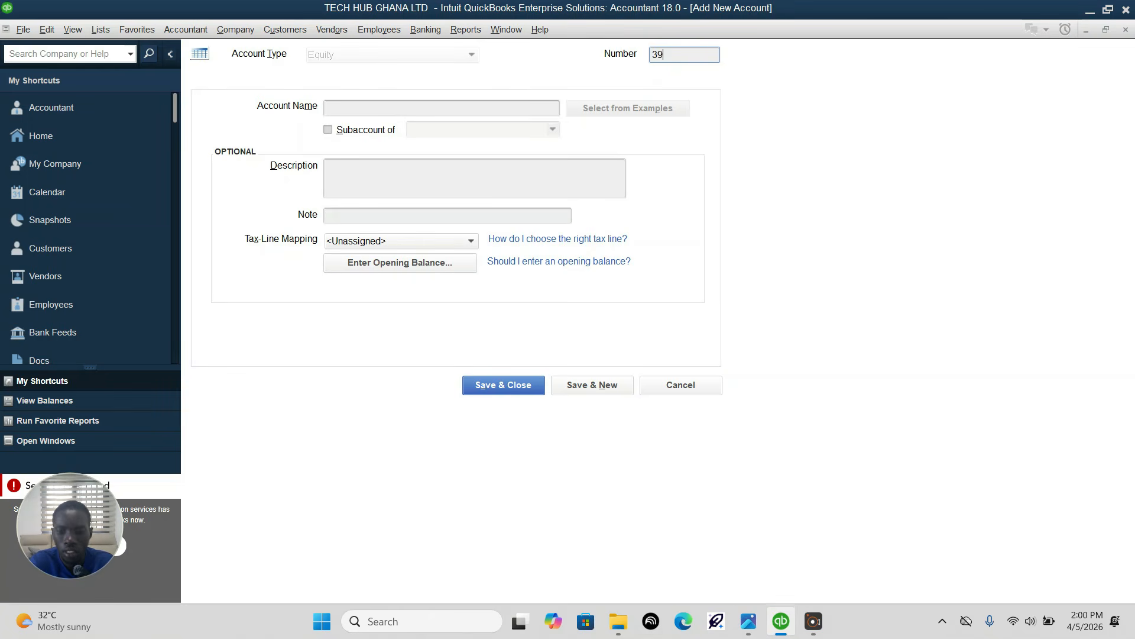
click(532, 107)
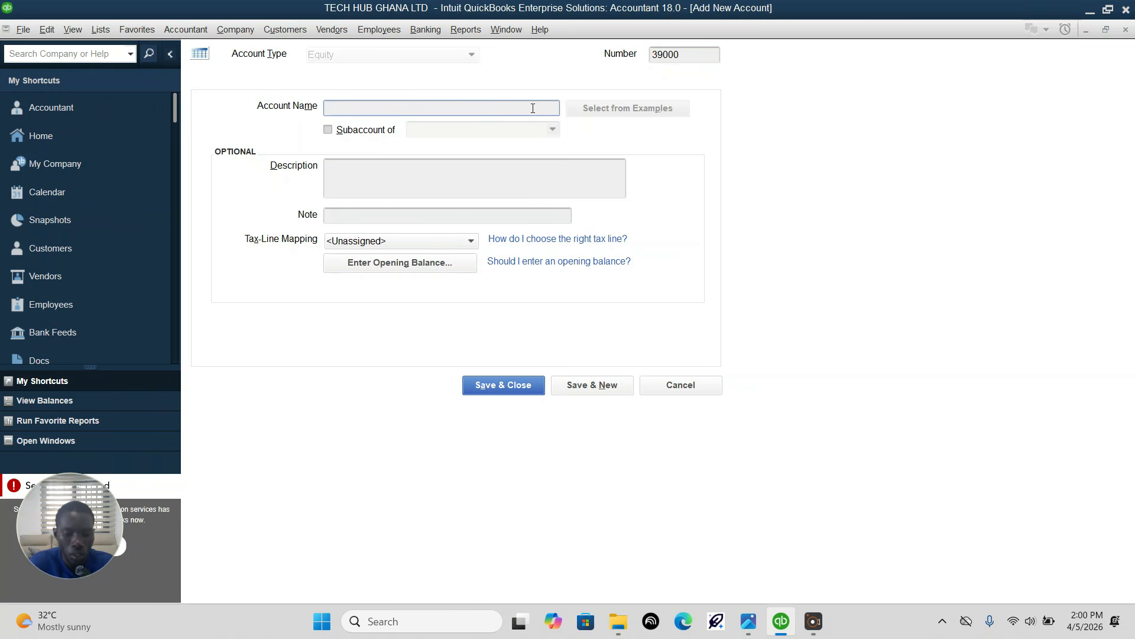
text(RE)
key(Tab)
key(shift+Tab)
key(Left)
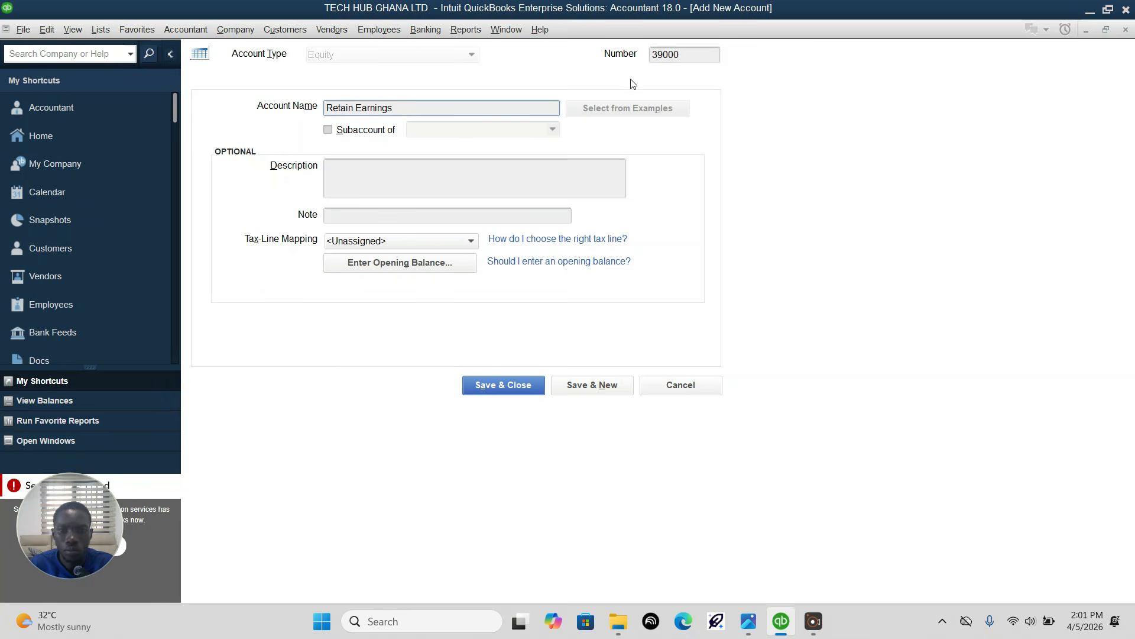
click(665, 389)
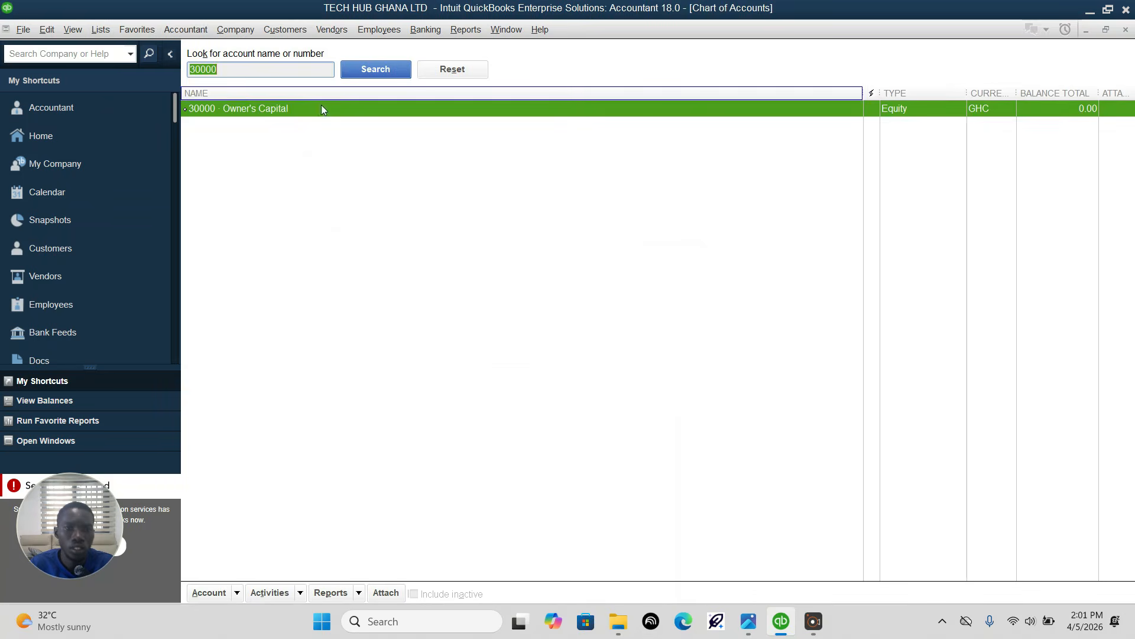
Step: Start a new account of type Equity from the chart of accounts
click(283, 317)
click(240, 598)
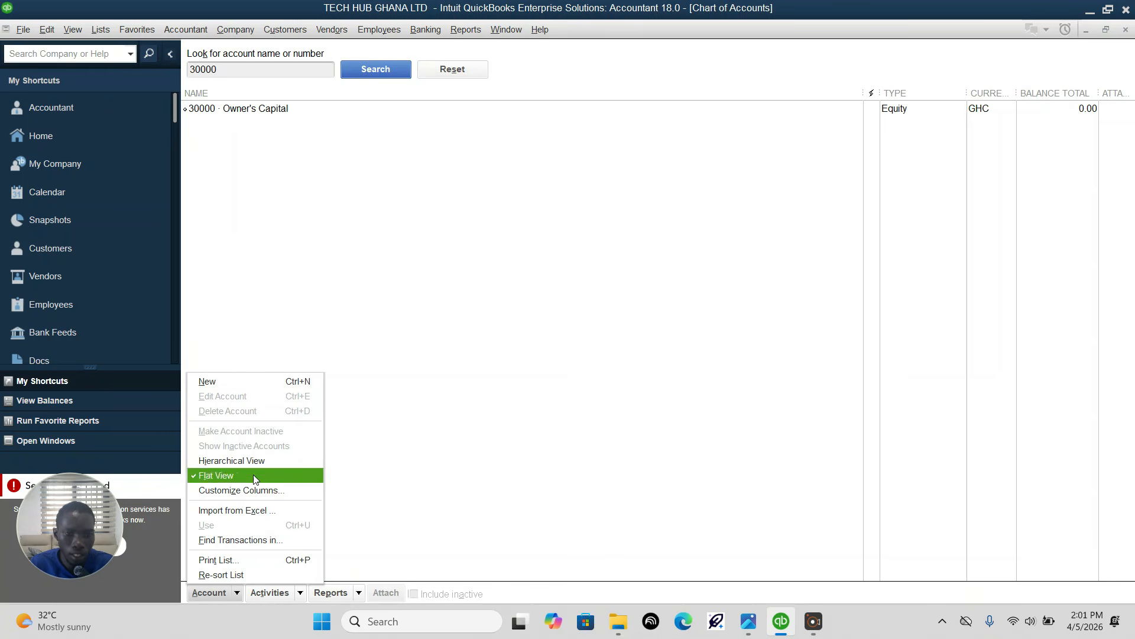
click(233, 382)
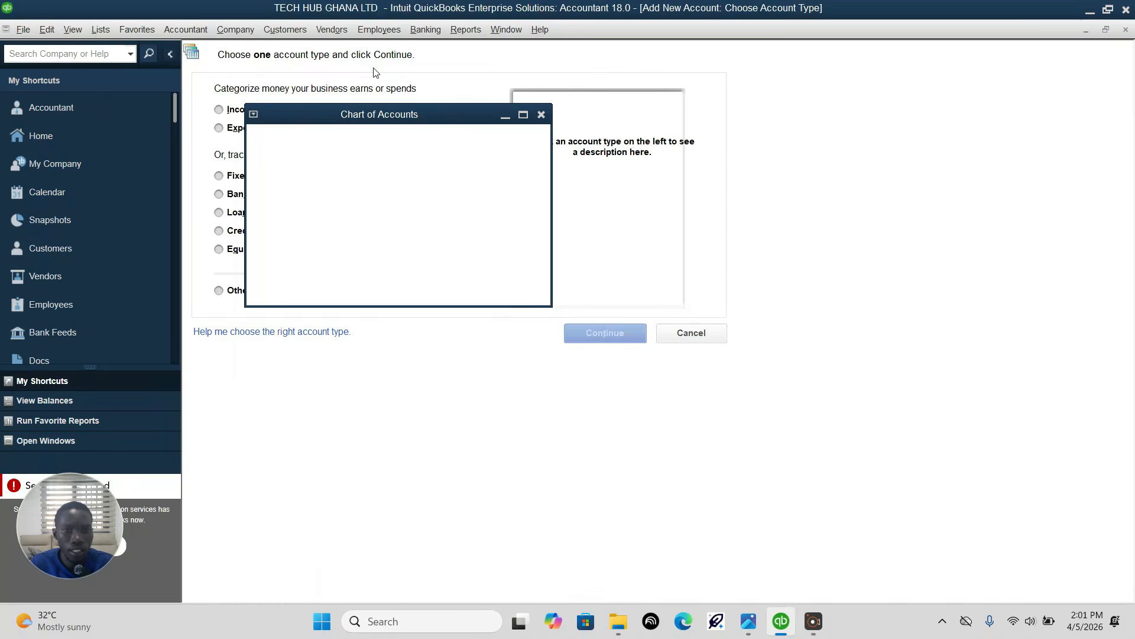
click(241, 248)
click(619, 336)
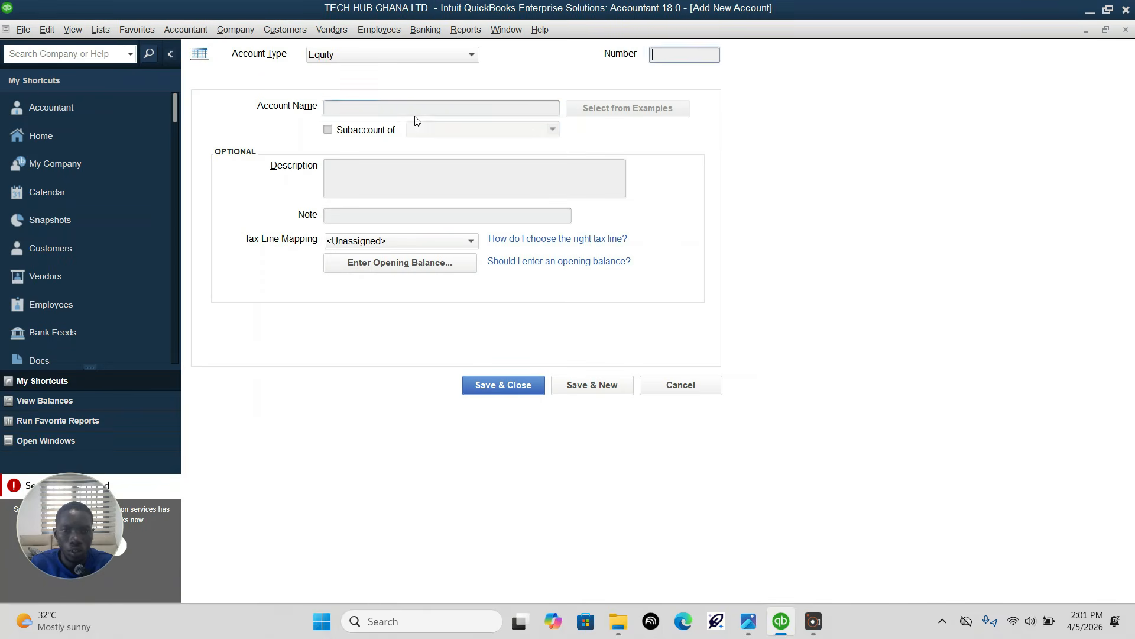
Step: Enter number 39000 and name "Retained Earnings" for the new equity account, checking the name in the assignment image in Photos
click(689, 52)
text(39000)
click(399, 108)
click(748, 621)
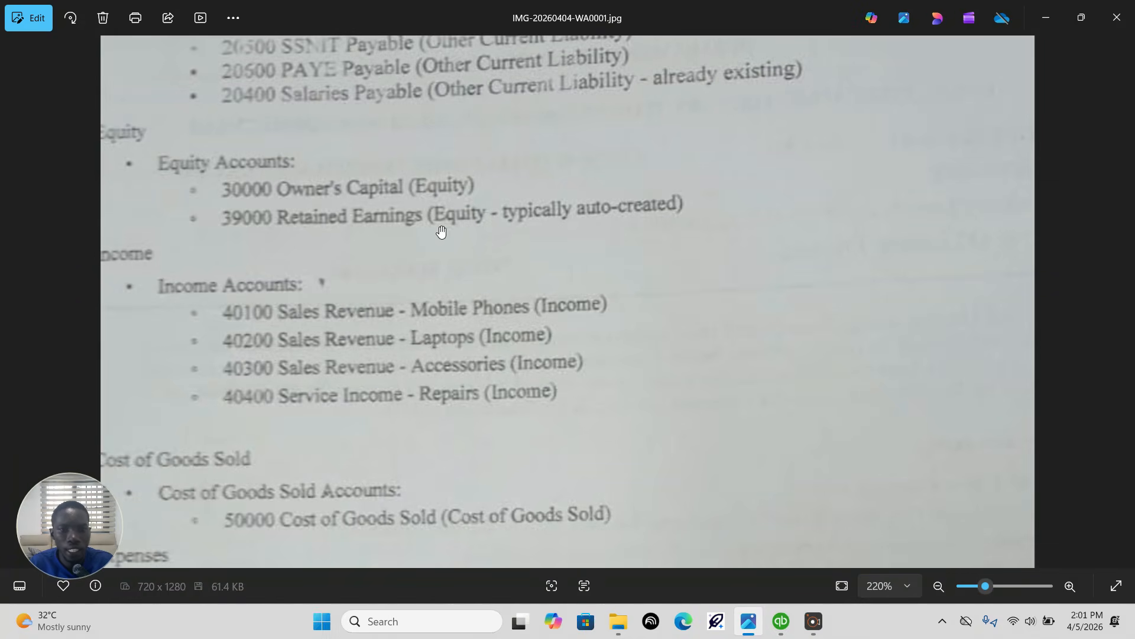
click(753, 629)
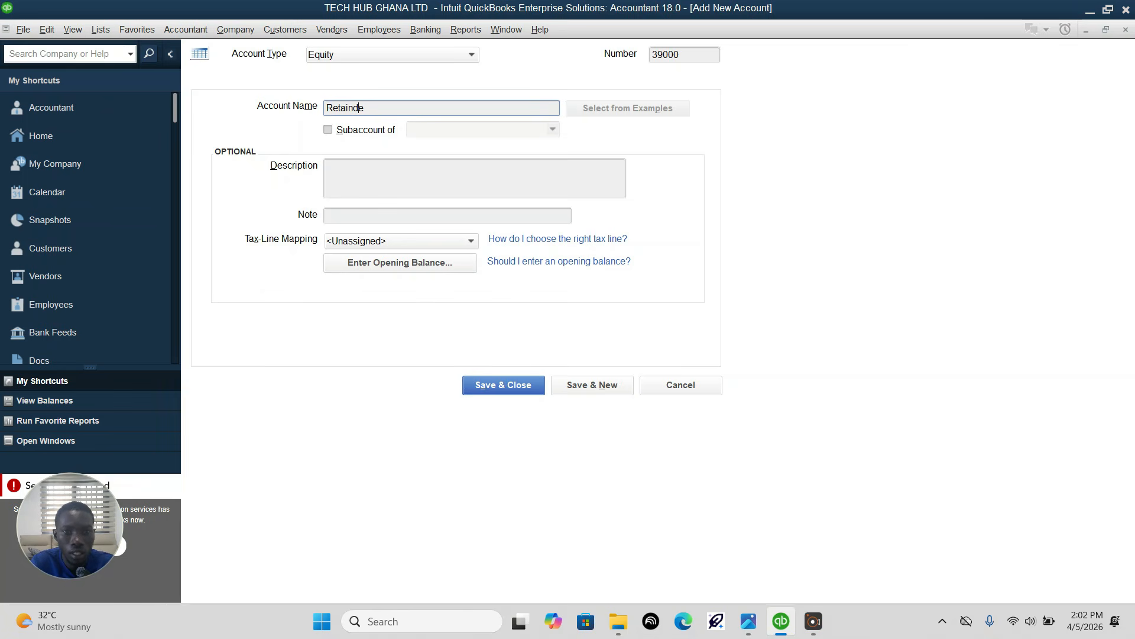
text(s)
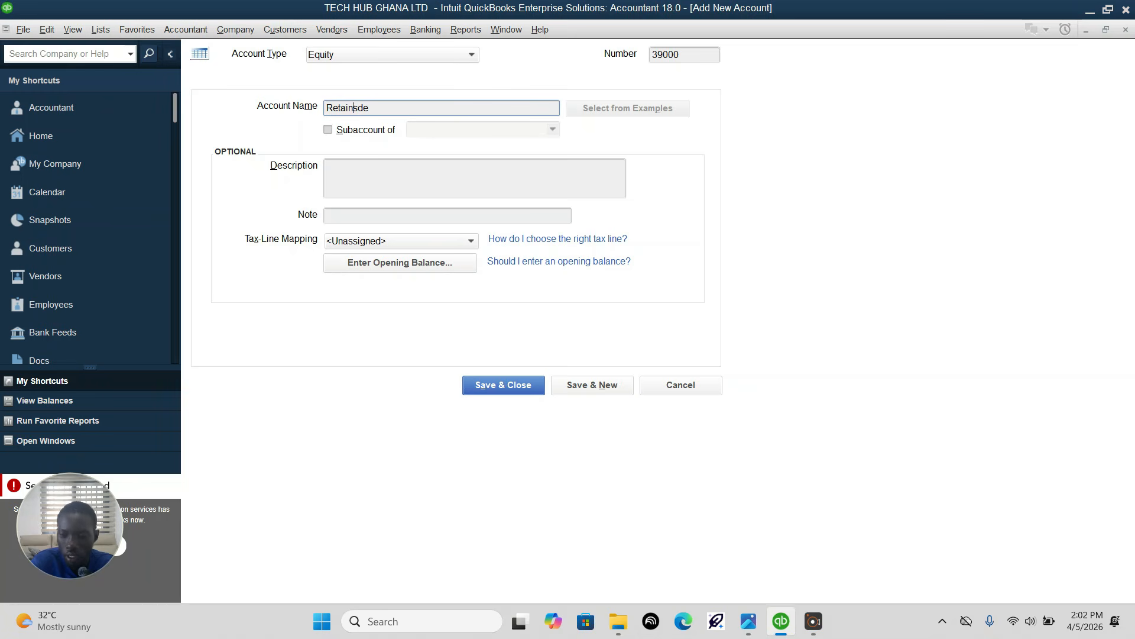
text(e)
text(ds)
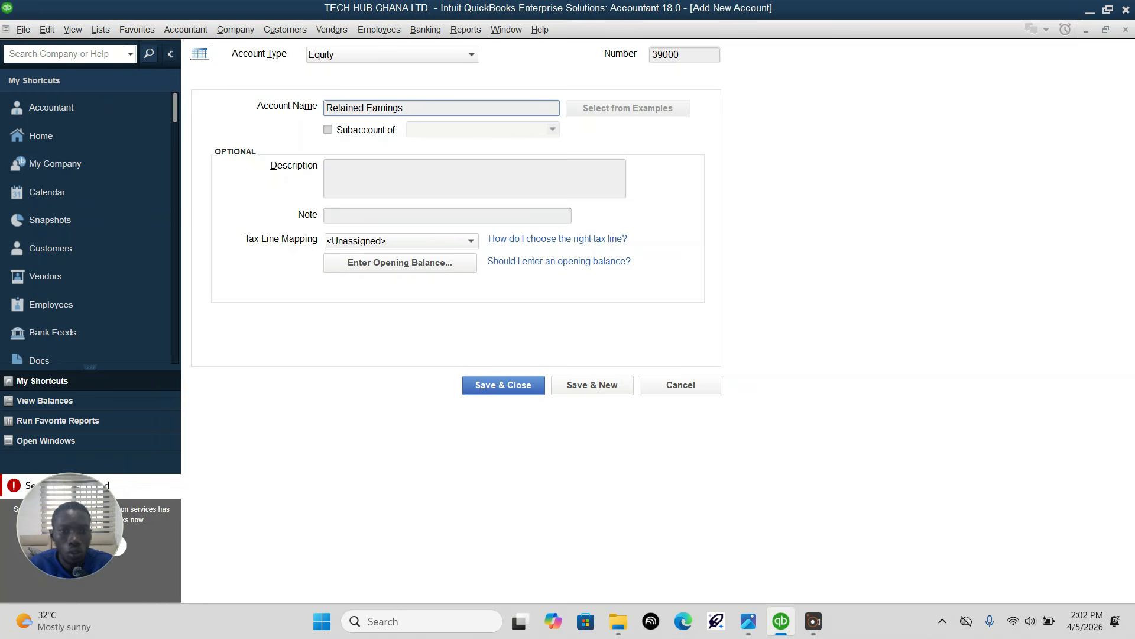
Step: Try to save the new Retained Earnings account, and discard the entry
click(578, 390)
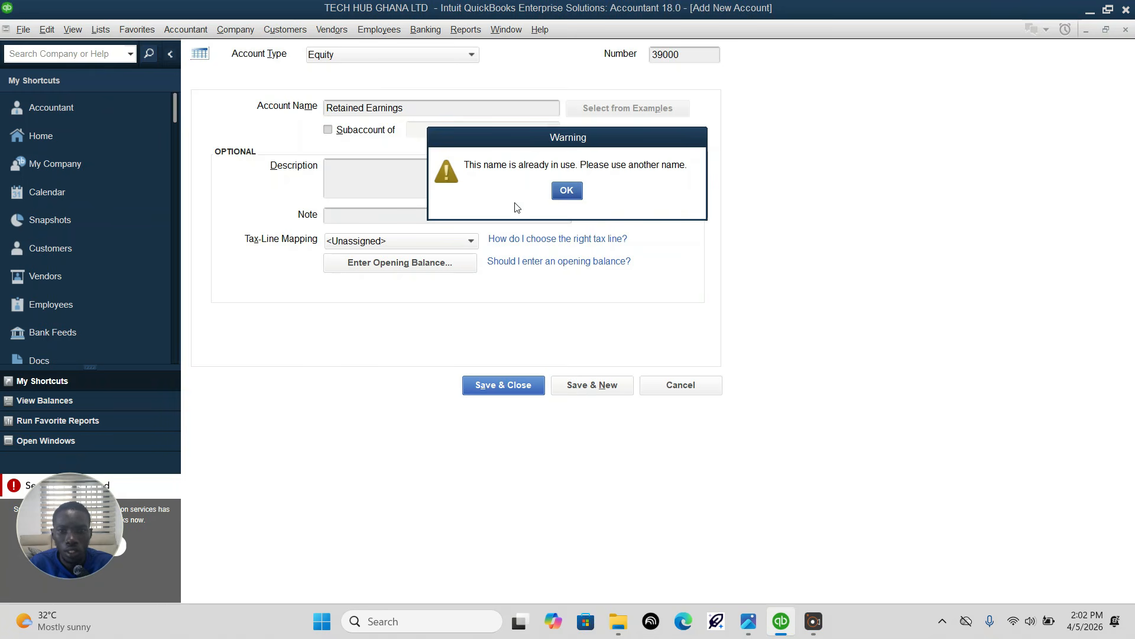
click(575, 193)
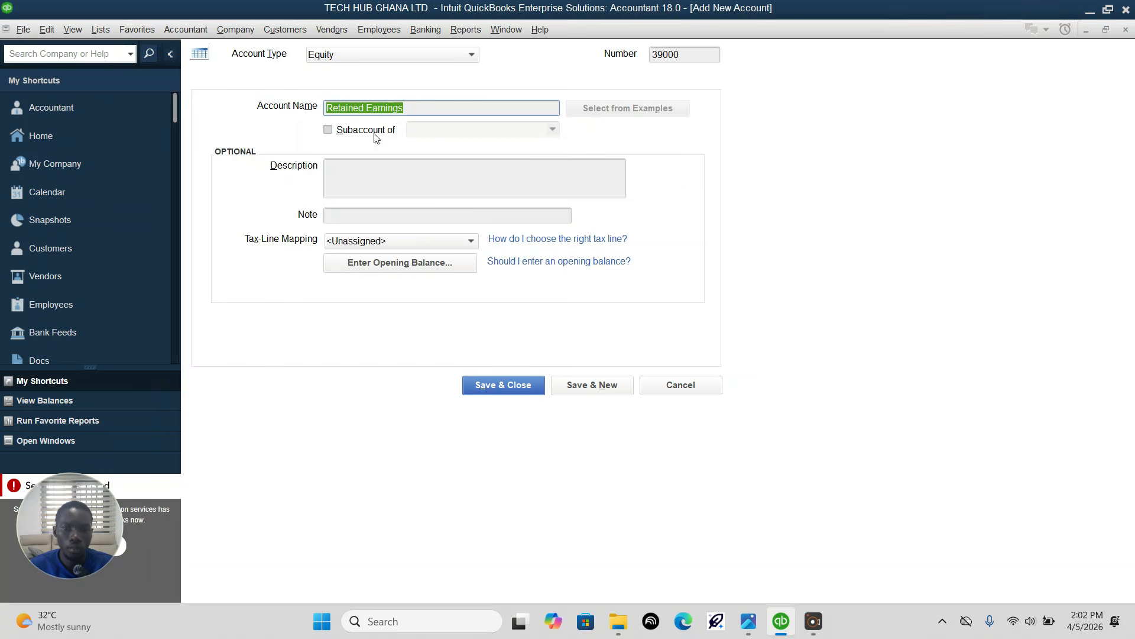
click(665, 387)
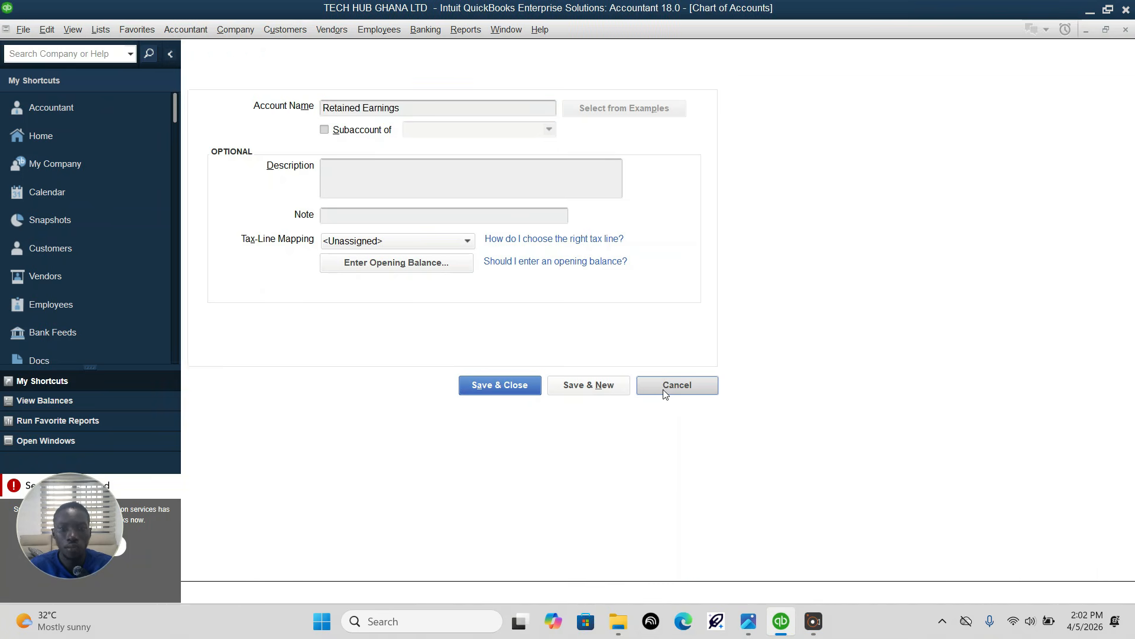
Step: Search the chart of accounts for "retain"
drag(249, 70, 120, 70)
text(retain)
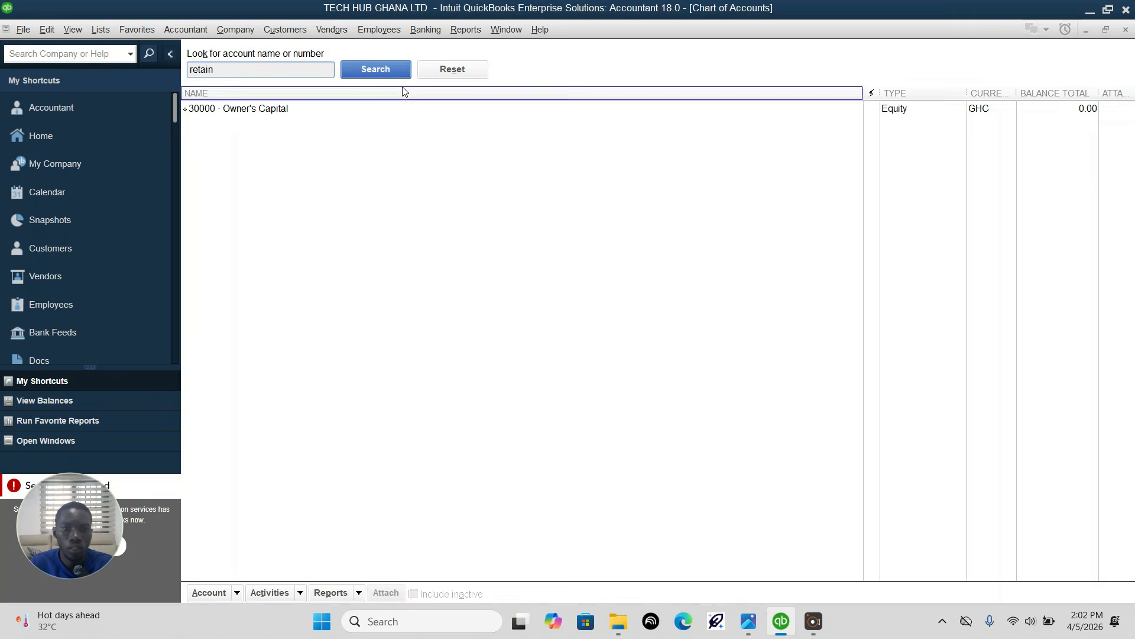
click(374, 71)
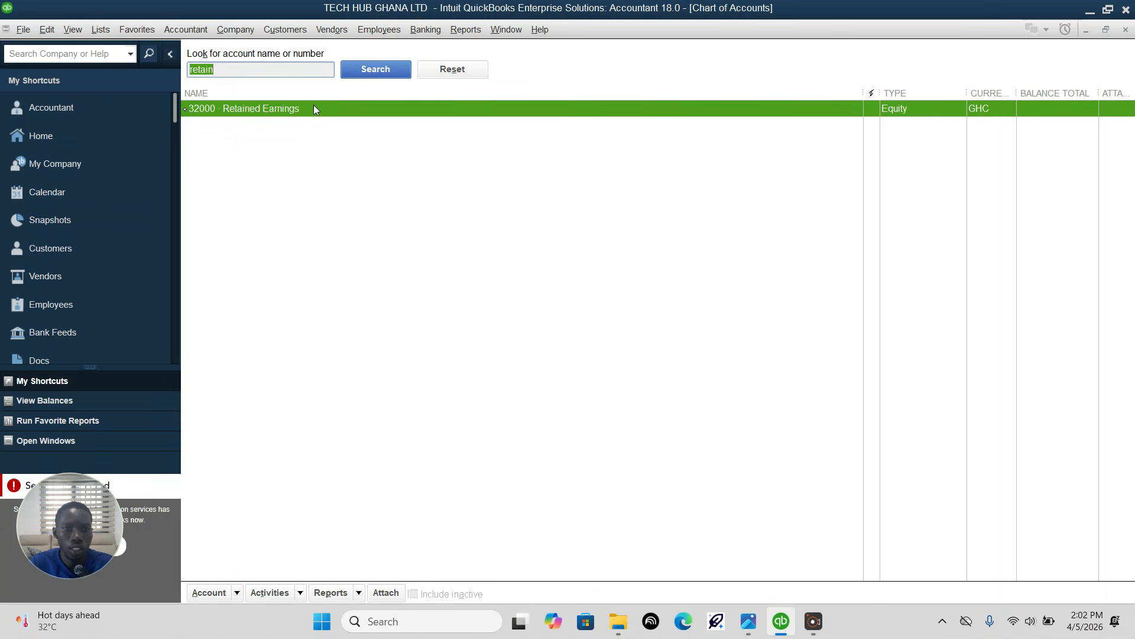
Step: Set the existing Retained Earnings account's number to 39000, as given in the assignment image in Photos, and save it
right_click(313, 109)
click(407, 170)
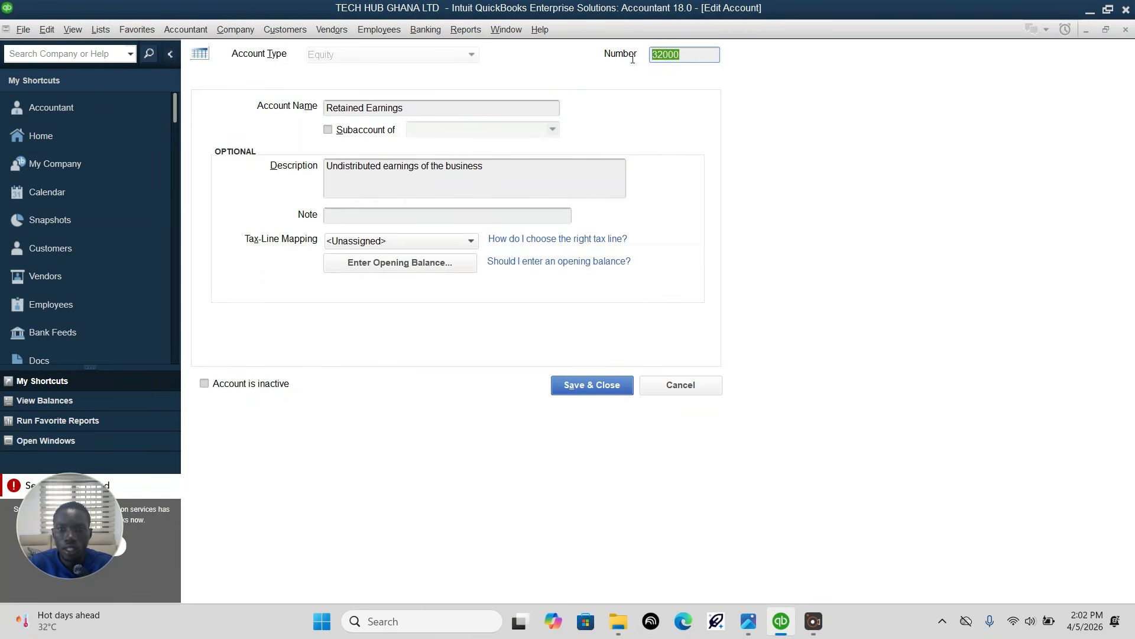
mouse_move(748, 621)
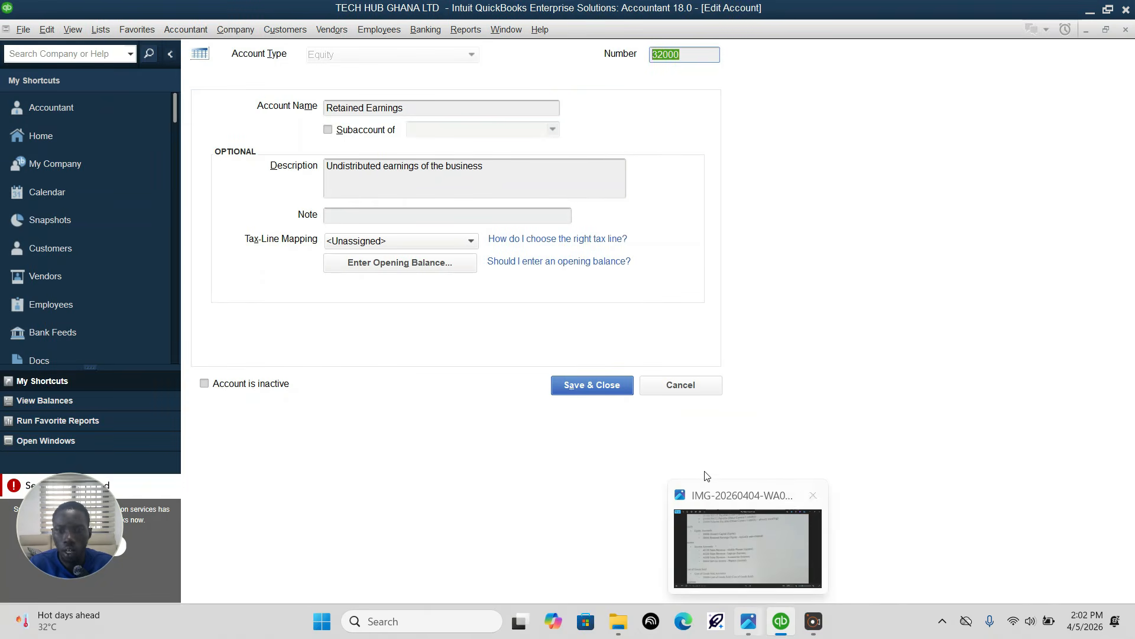
click(733, 585)
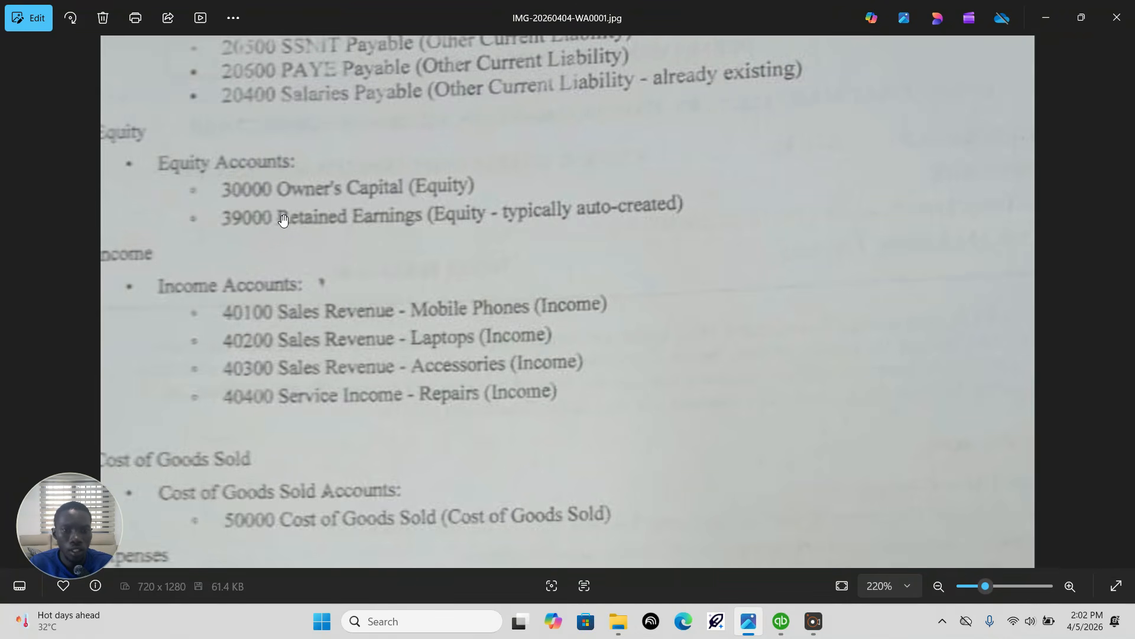
click(781, 621)
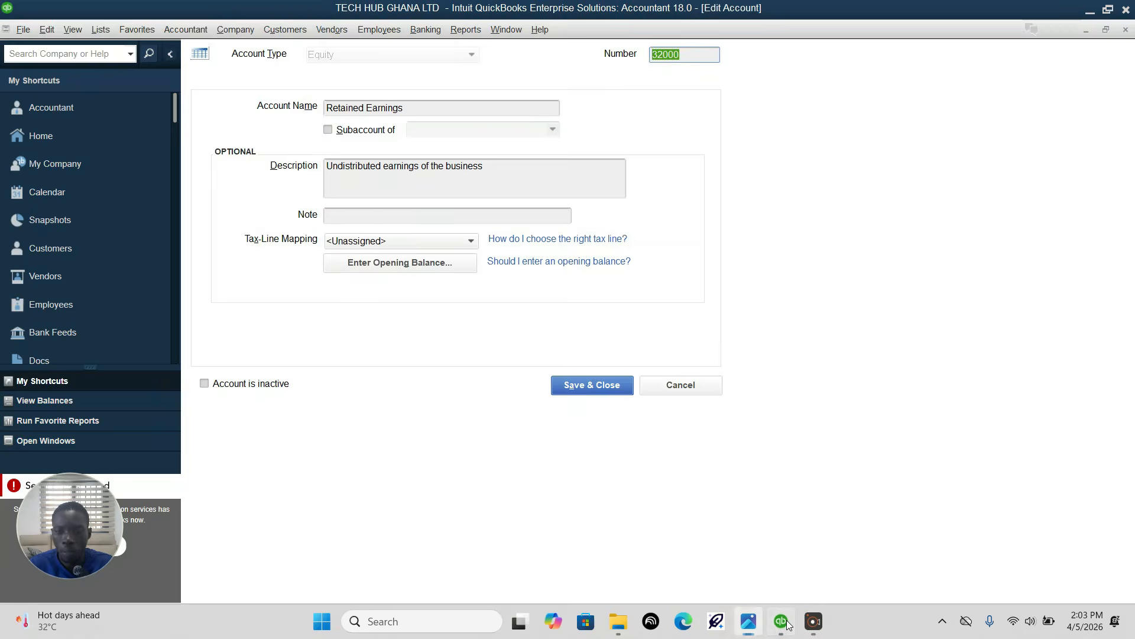
text(3900)
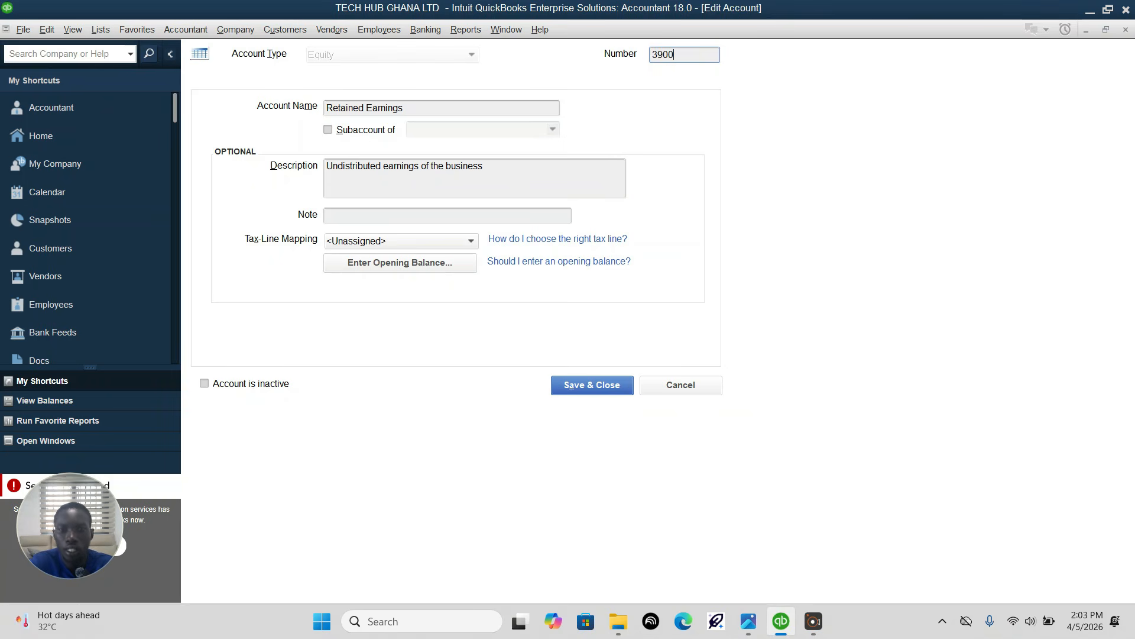
click(596, 391)
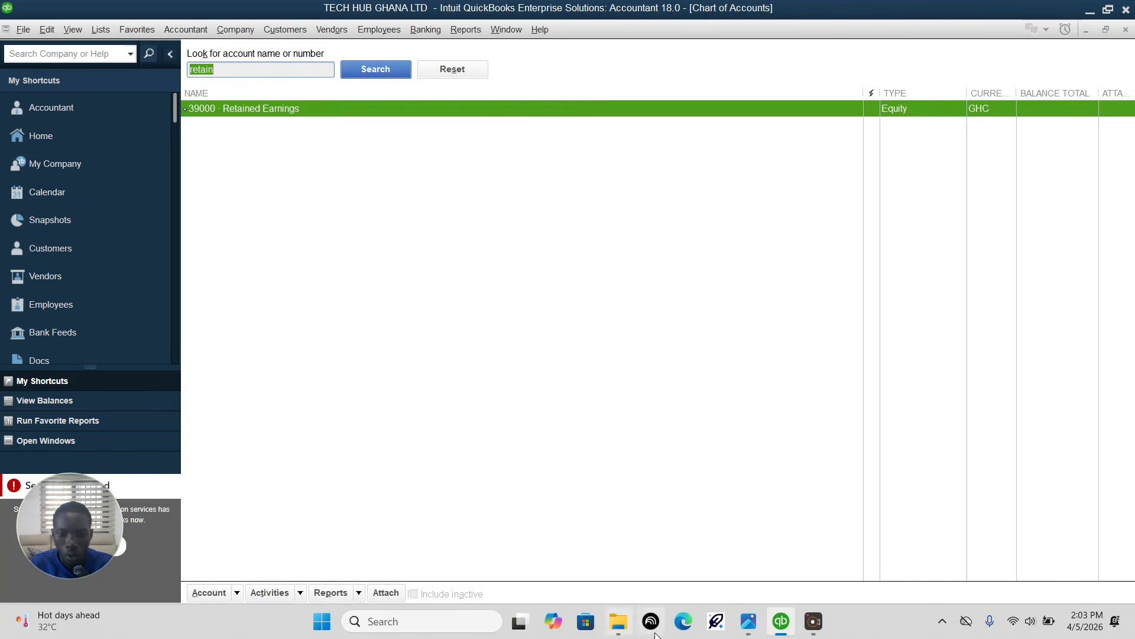
Step: Review the income, cost of goods sold and expense accounts in the assignment image in Photos, and return to QuickBooks
click(749, 622)
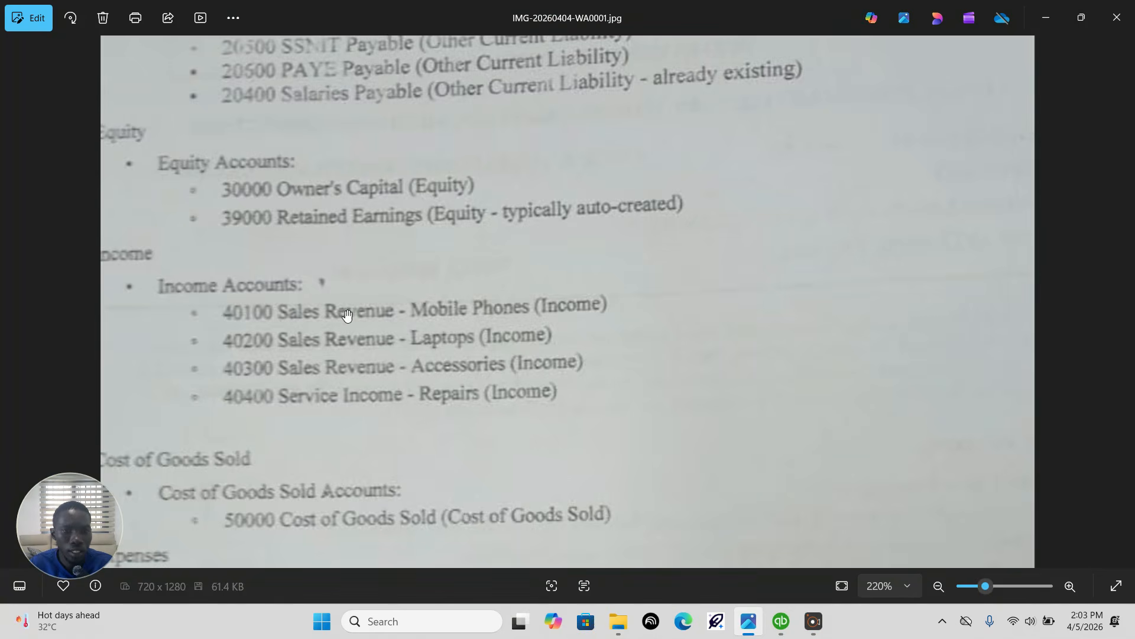
drag(329, 333, 332, 225)
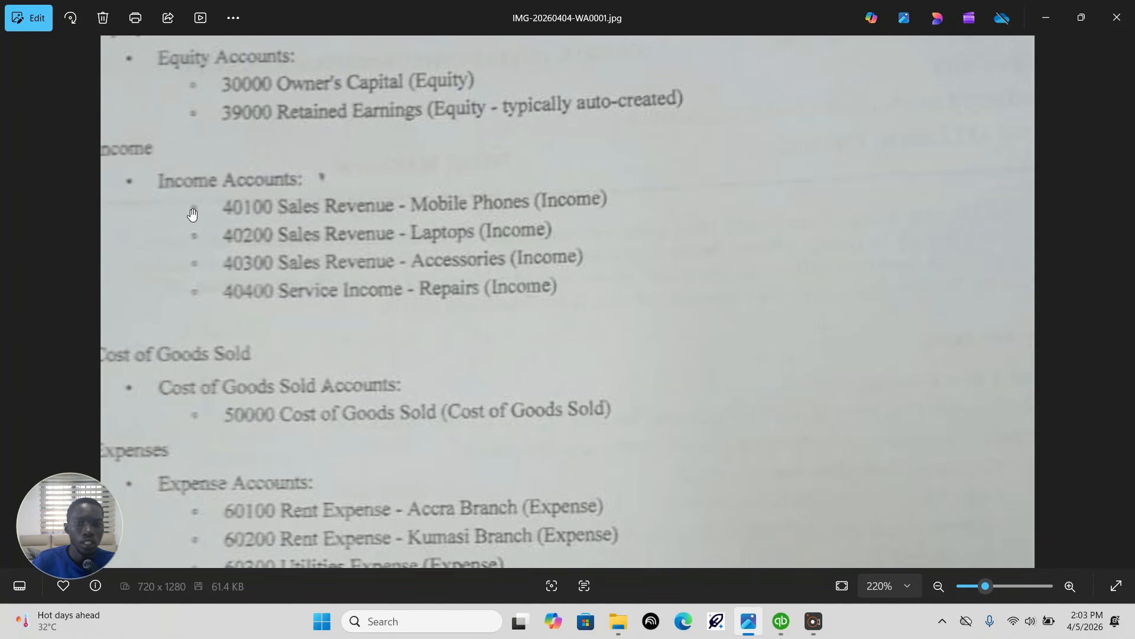
drag(318, 282, 370, 155)
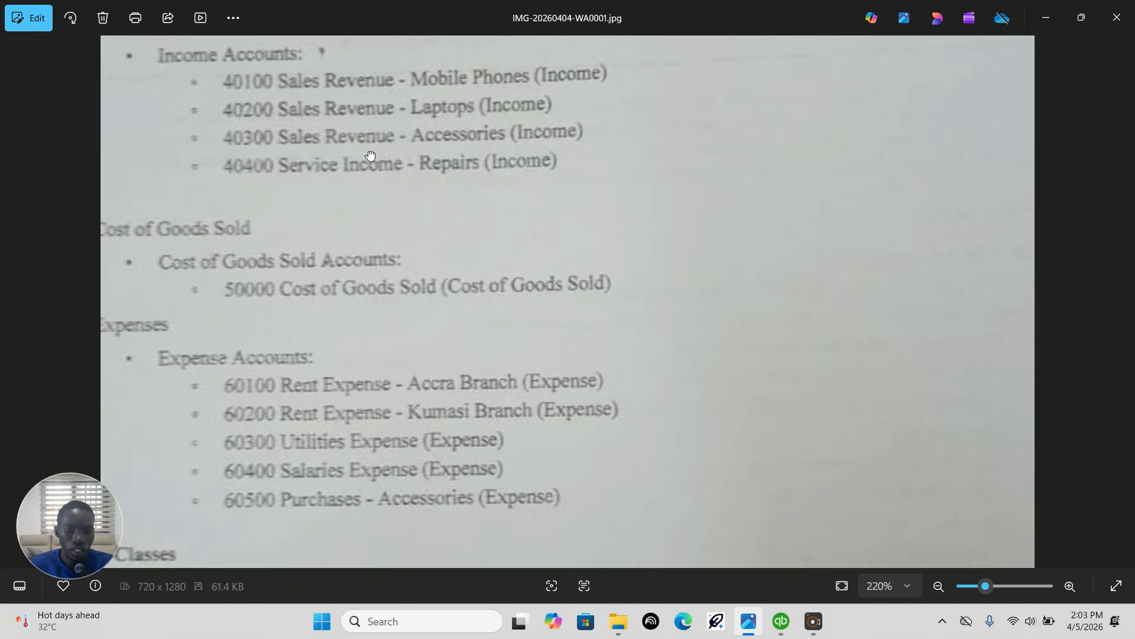
click(783, 624)
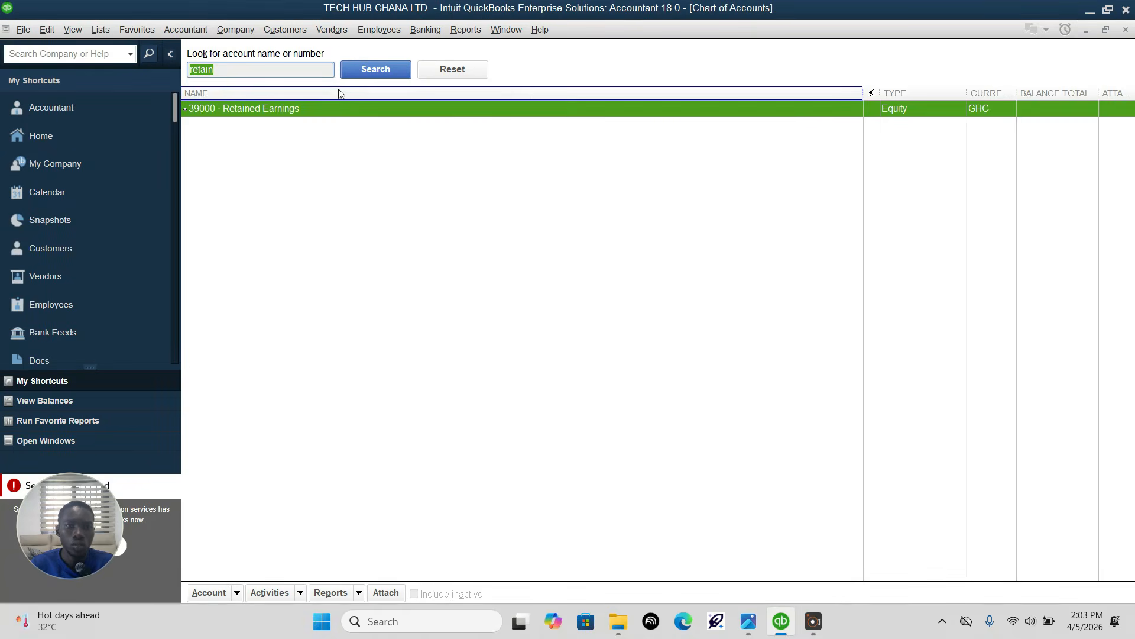
Step: Start a new account of type Income from the chart of accounts
click(204, 592)
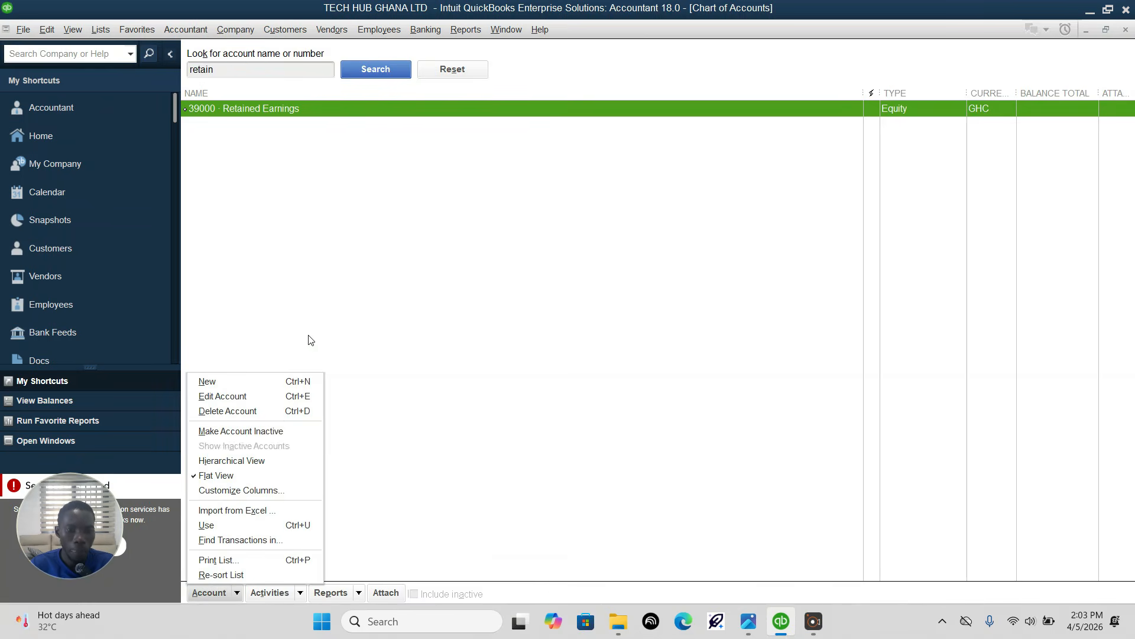
click(226, 380)
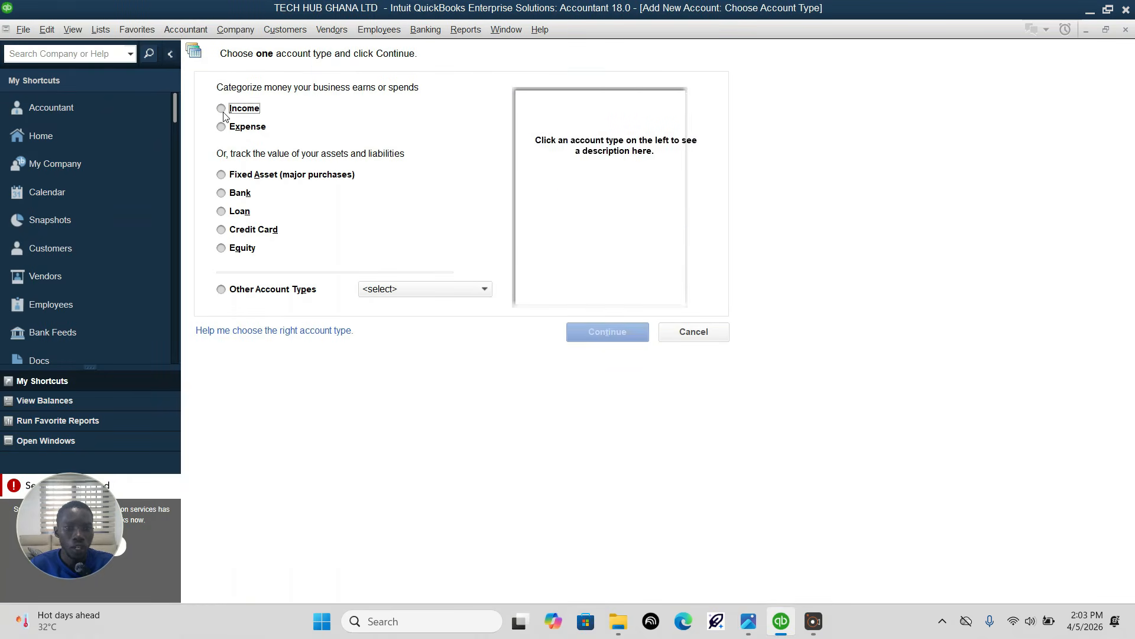
click(237, 110)
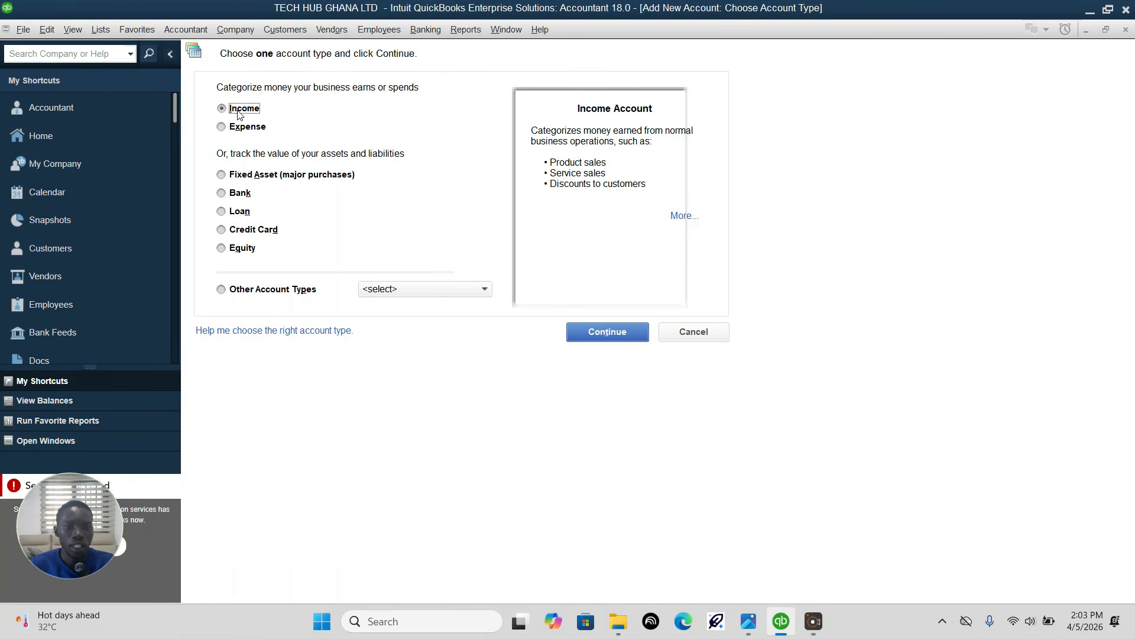
click(613, 331)
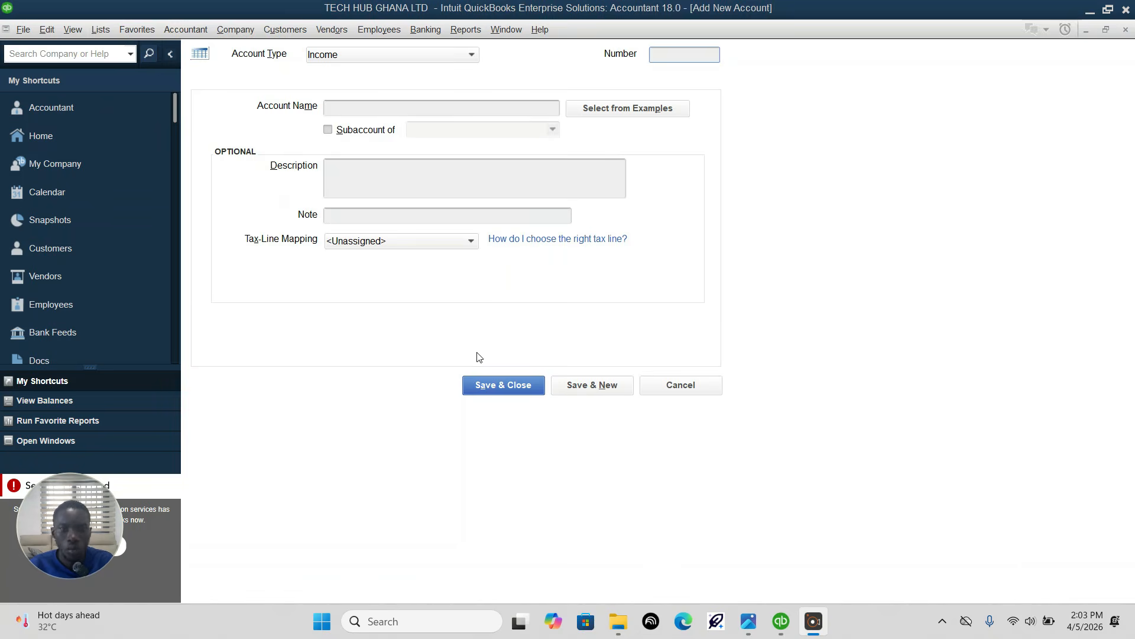
Step: Check the first income account in the assignment image in Photos and, back in QuickBooks, set the new account's number to 40100
click(748, 620)
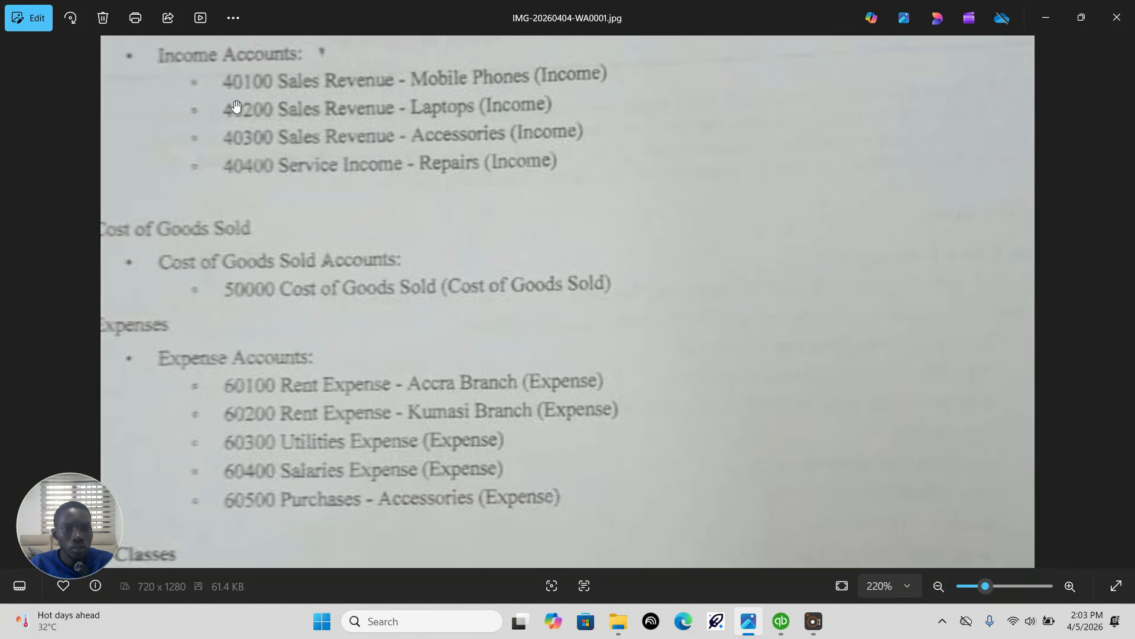
scroll(286, 114, up, 3)
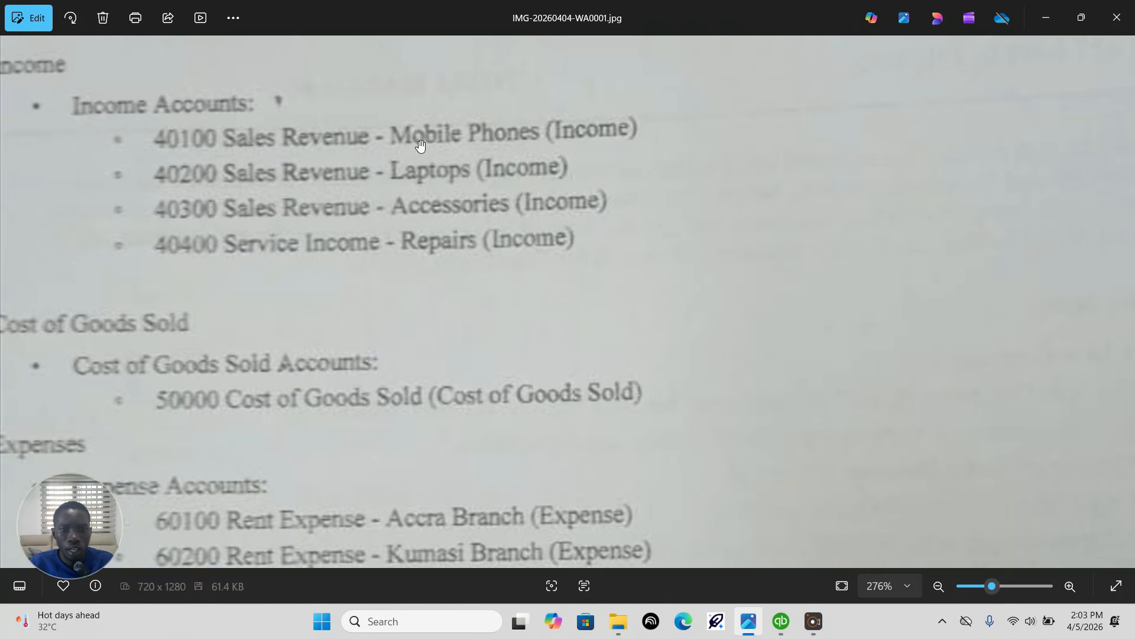
click(781, 629)
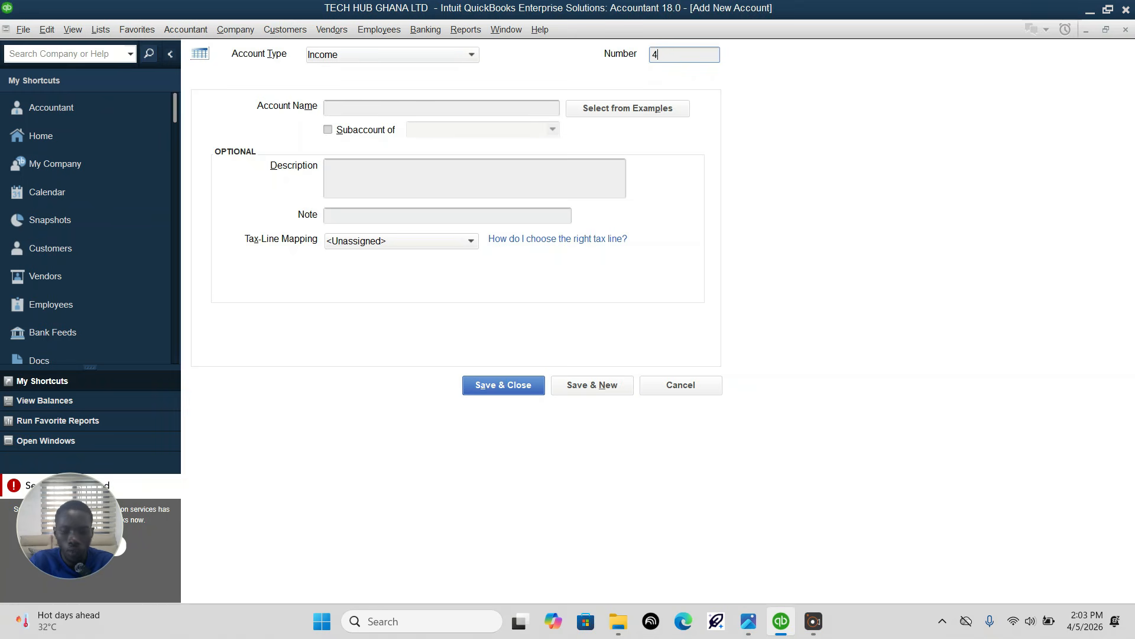
text(40100)
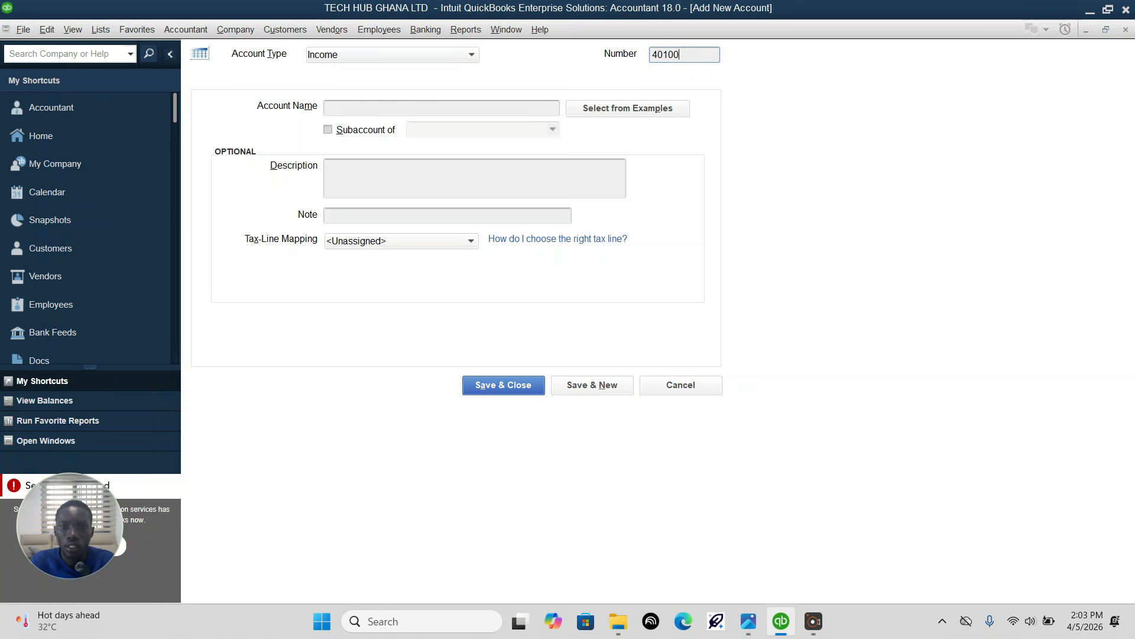
Step: Name account 40100 "Sales Revenue-Mobile Phones", checking the wording against the assignment image, and save it to begin another account
click(513, 110)
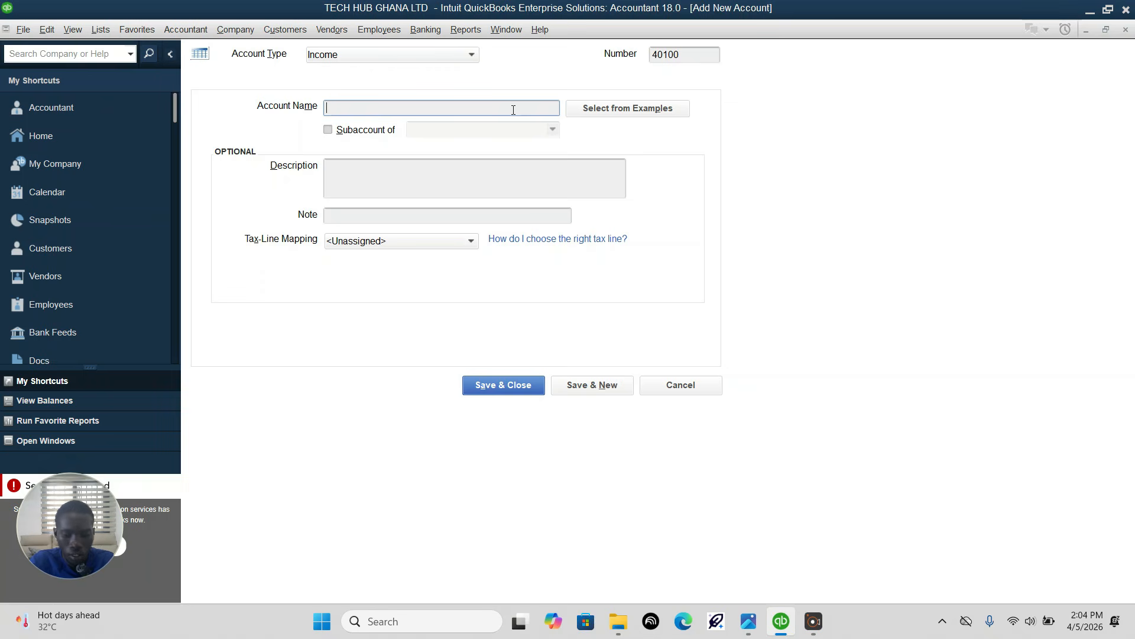
text(Sales)
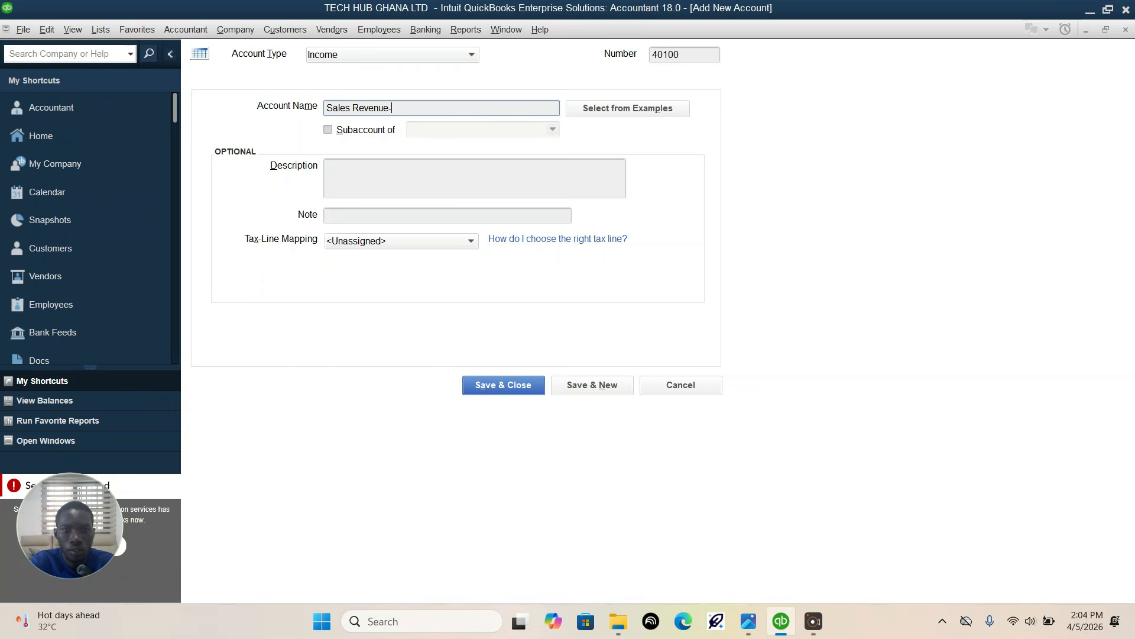
text(Revenue-Mobile Phone)
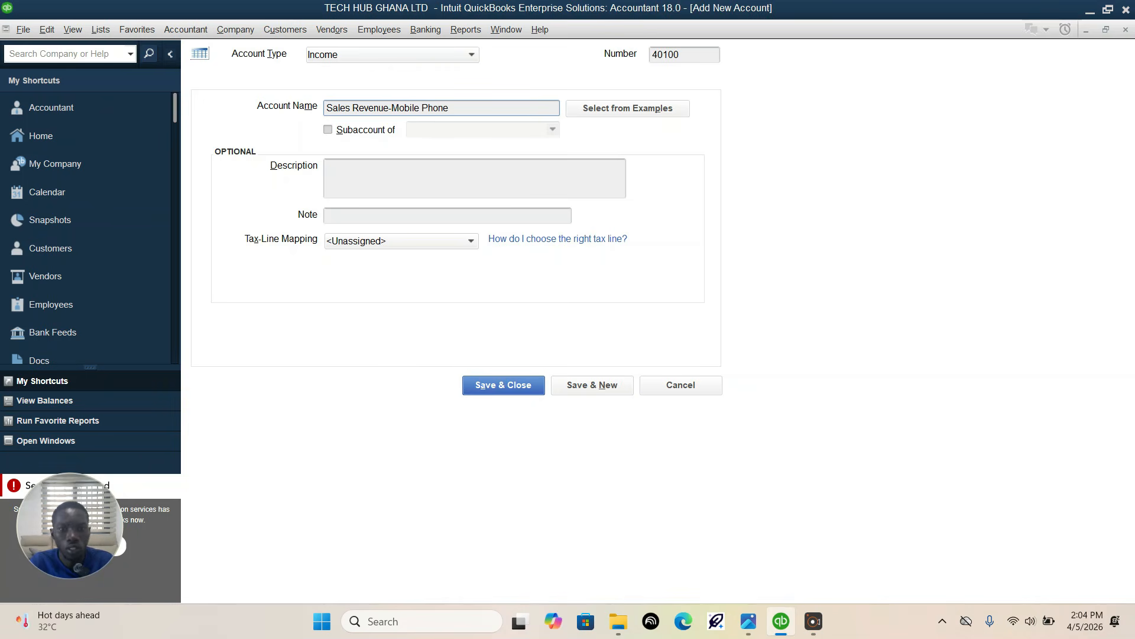
click(748, 621)
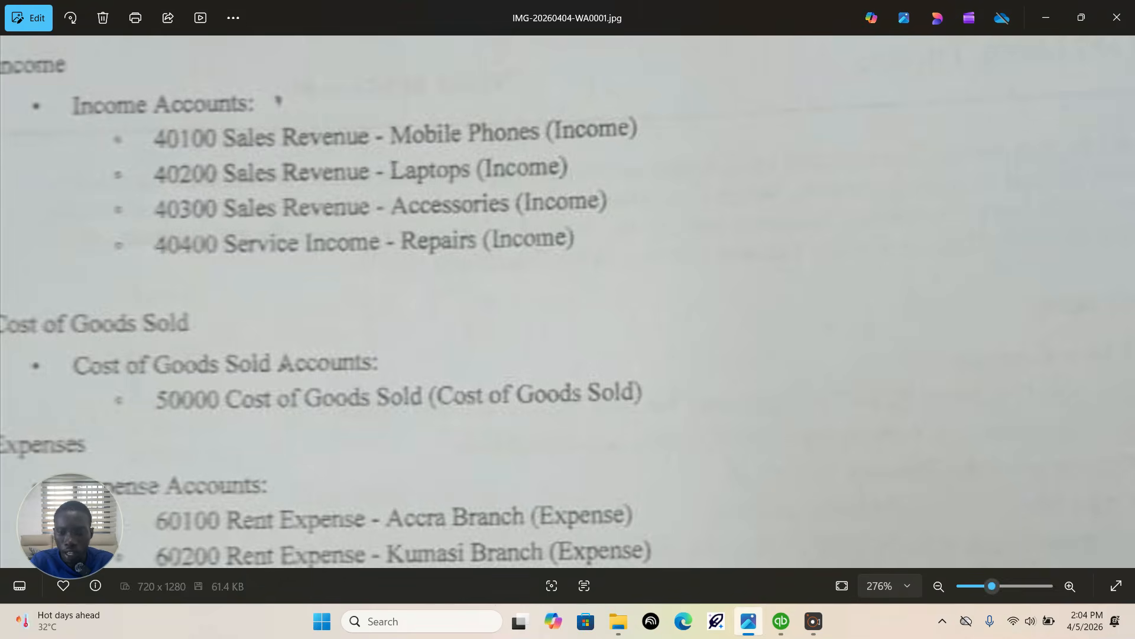
click(781, 621)
text(s)
click(574, 385)
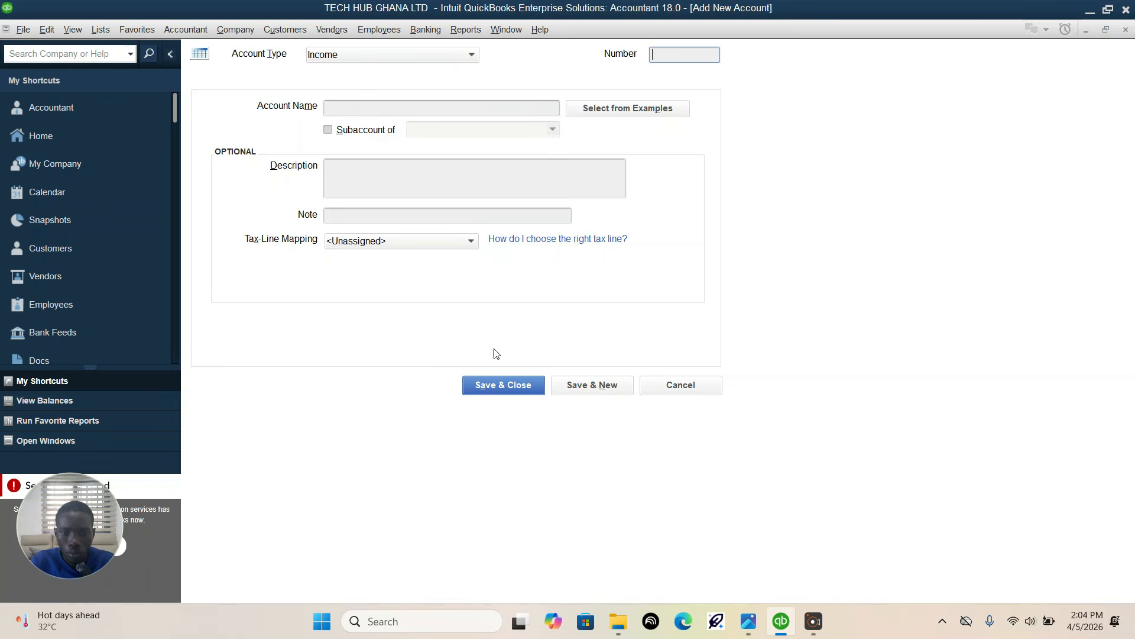
Step: Look up the laptop sales account in the assignment image in Photos and number the new QuickBooks income account 40200
click(748, 628)
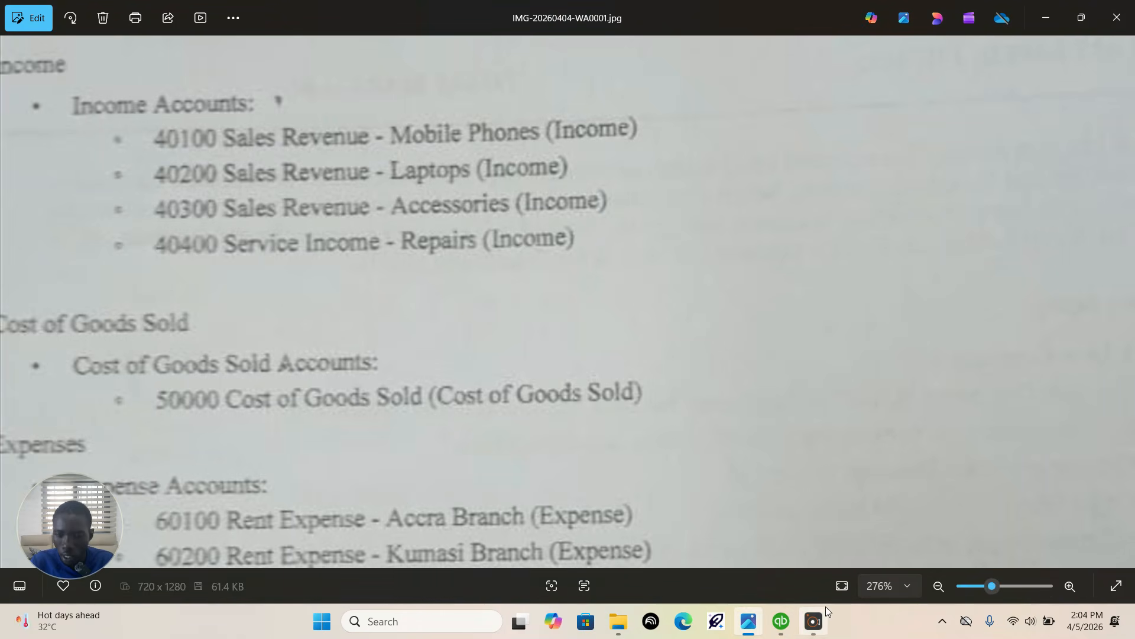
click(781, 621)
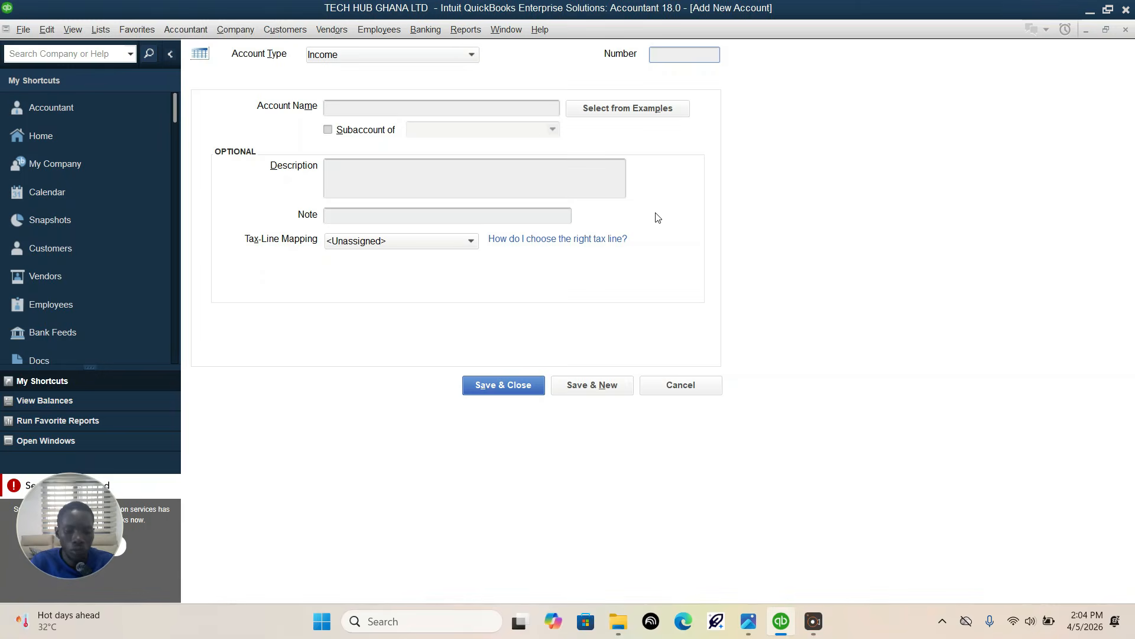
text(40200)
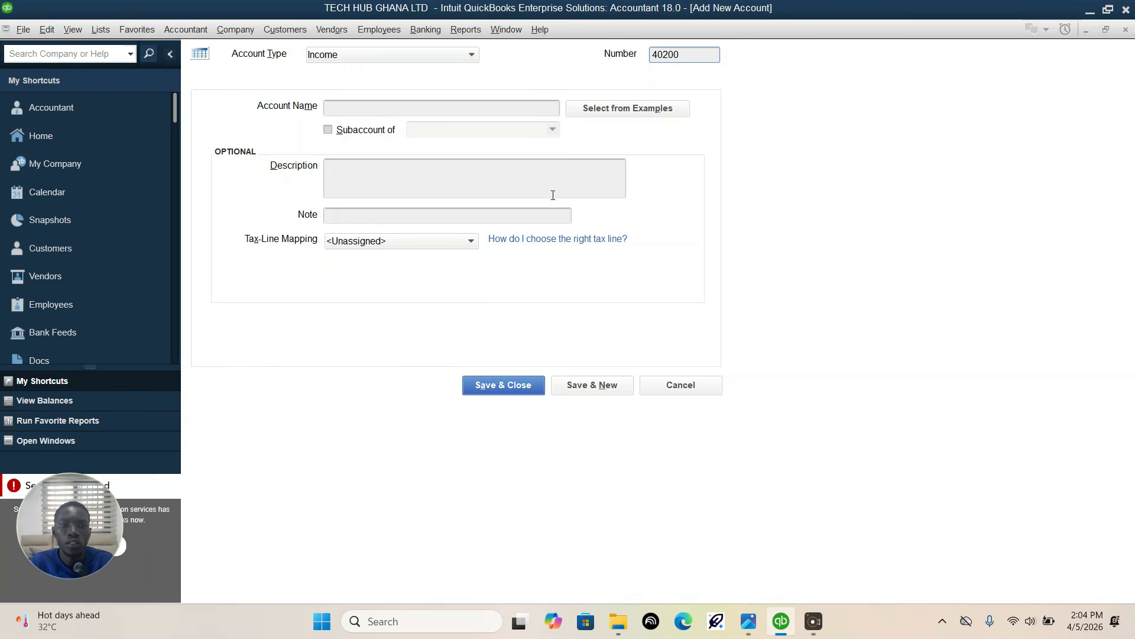
Step: Name account 40200 "Sales Revenue-Laptops" and save it to begin another account
click(535, 109)
text(Sa)
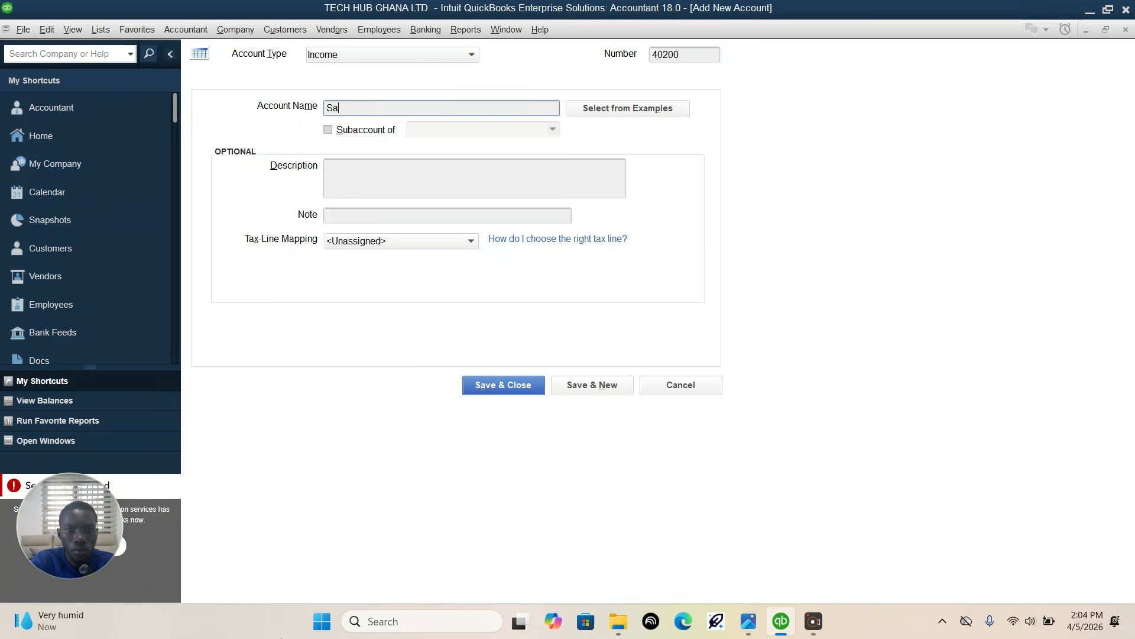
text(alw)
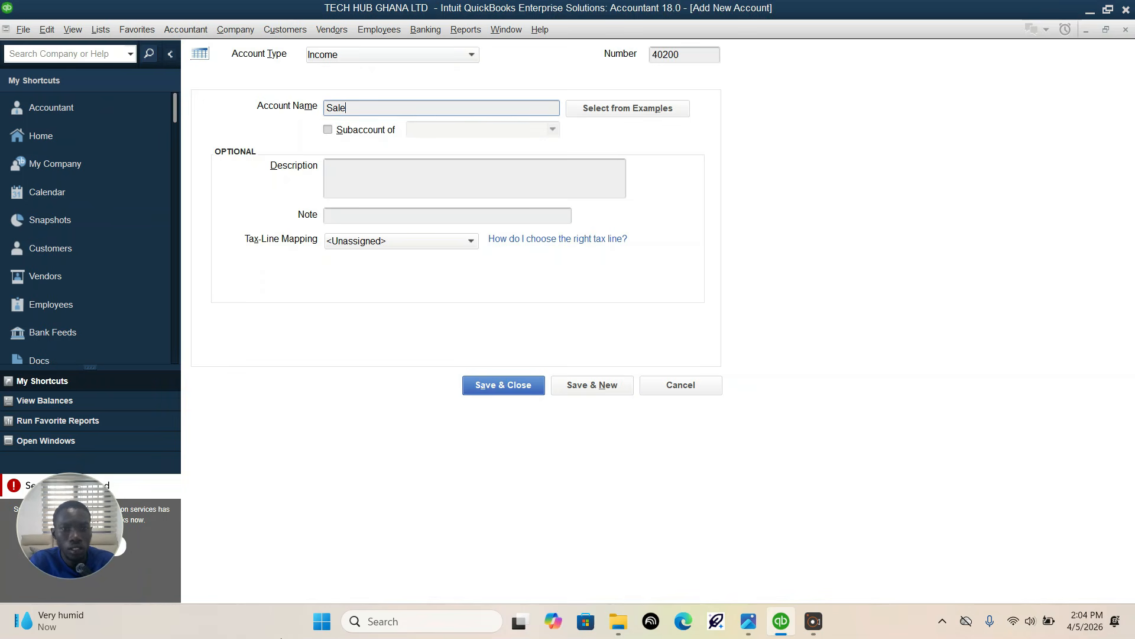
text(s)
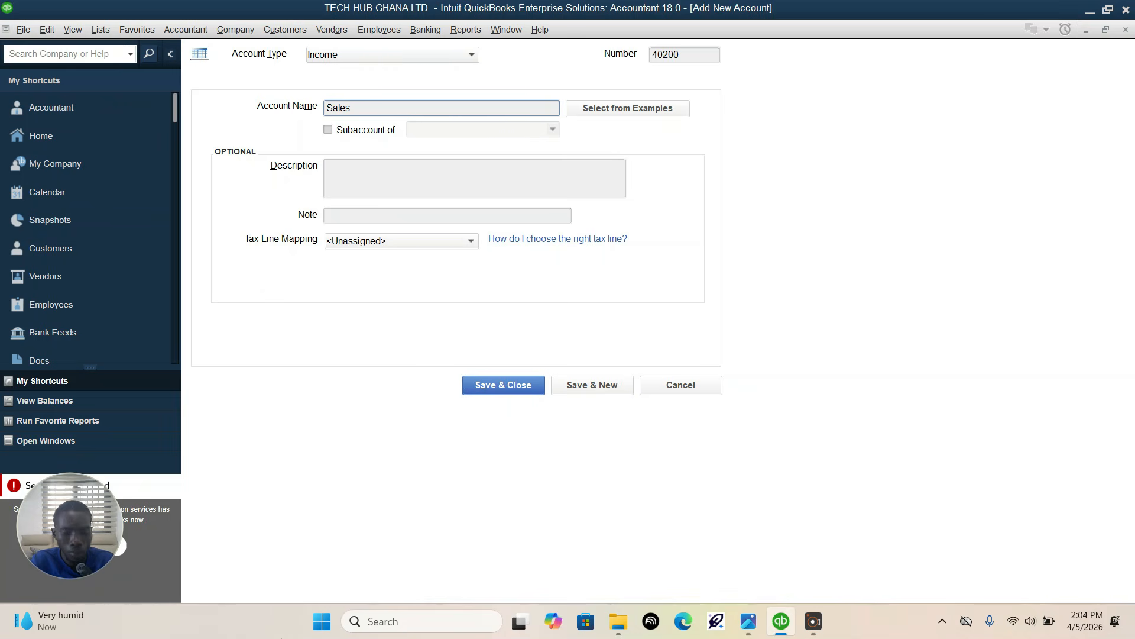
text( Re)
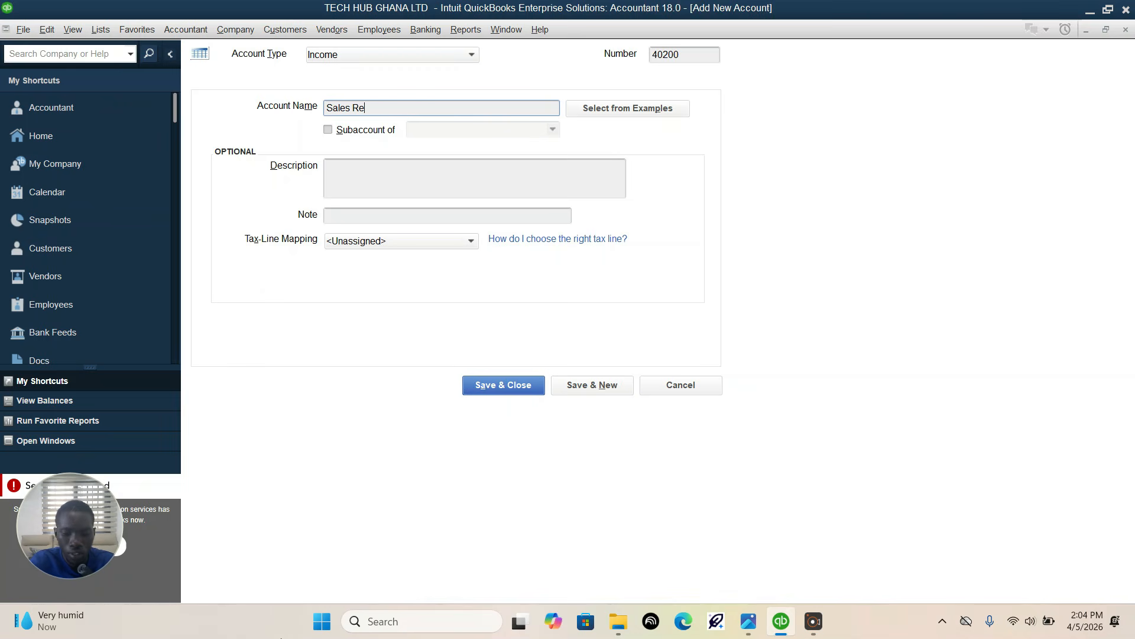
text(venue)
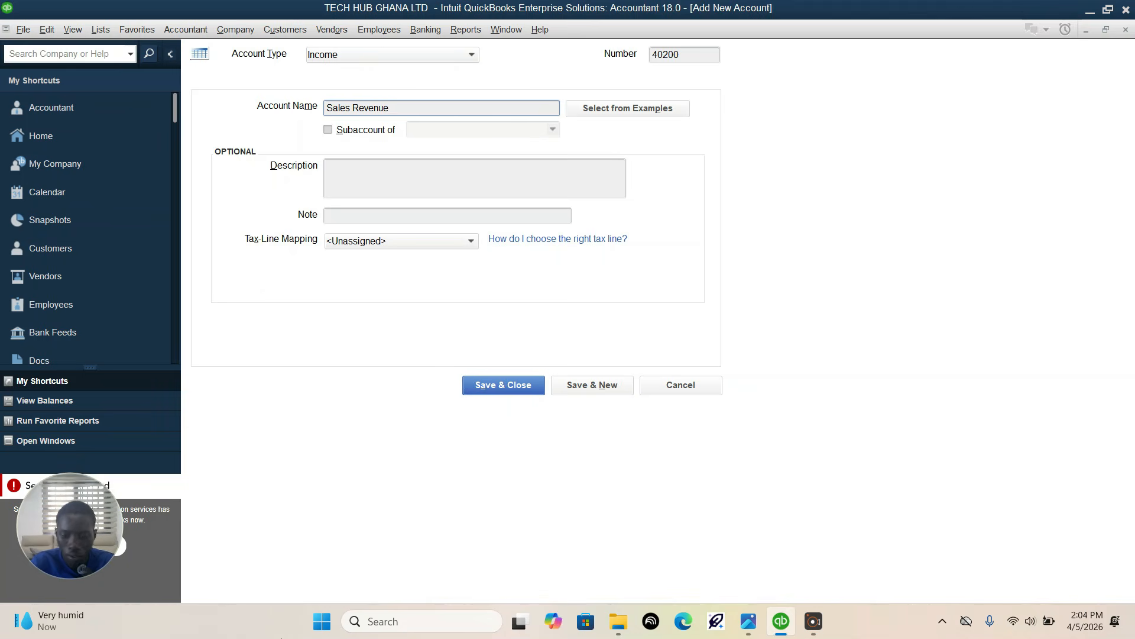
text(-Laptops)
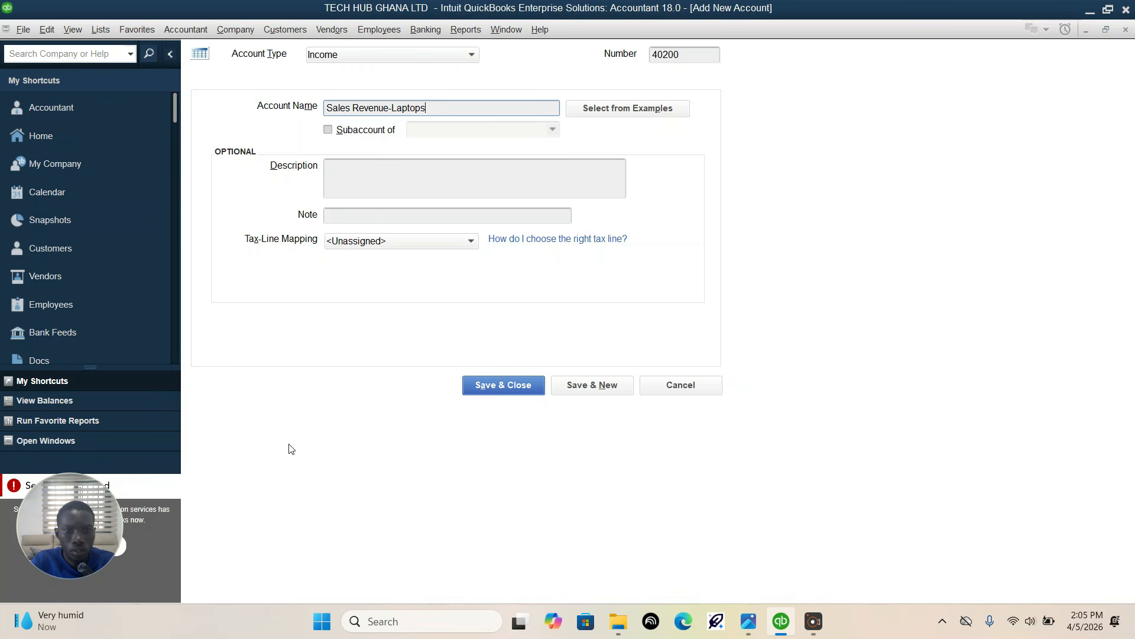
click(587, 384)
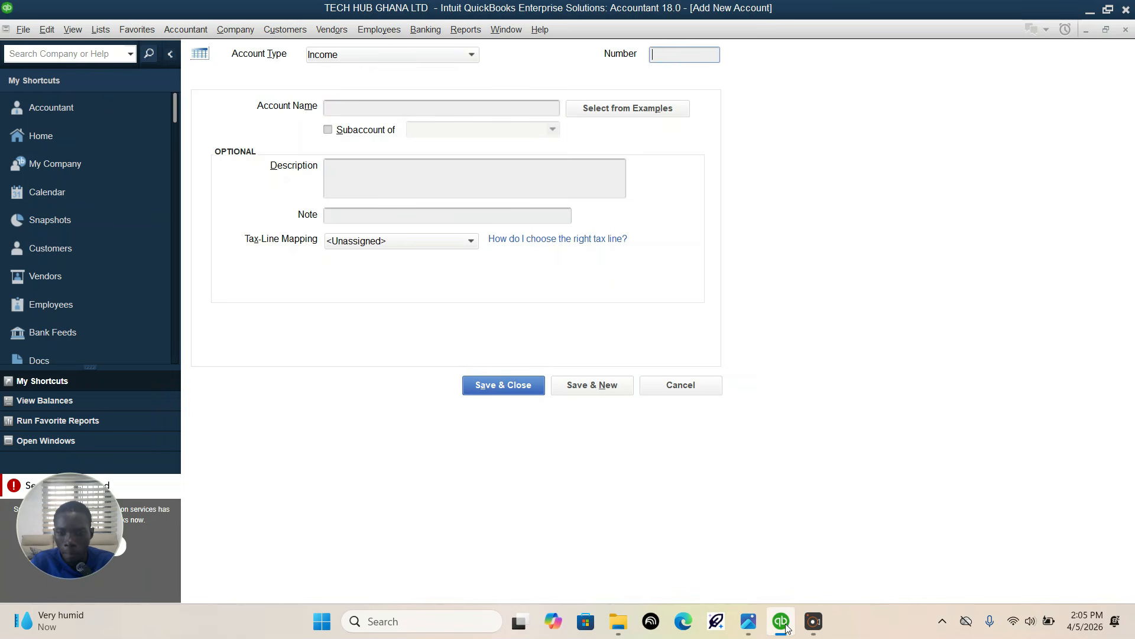
Step: Look up the accessories sales account in the assignment image in Photos and number the new QuickBooks income account 40300
click(751, 622)
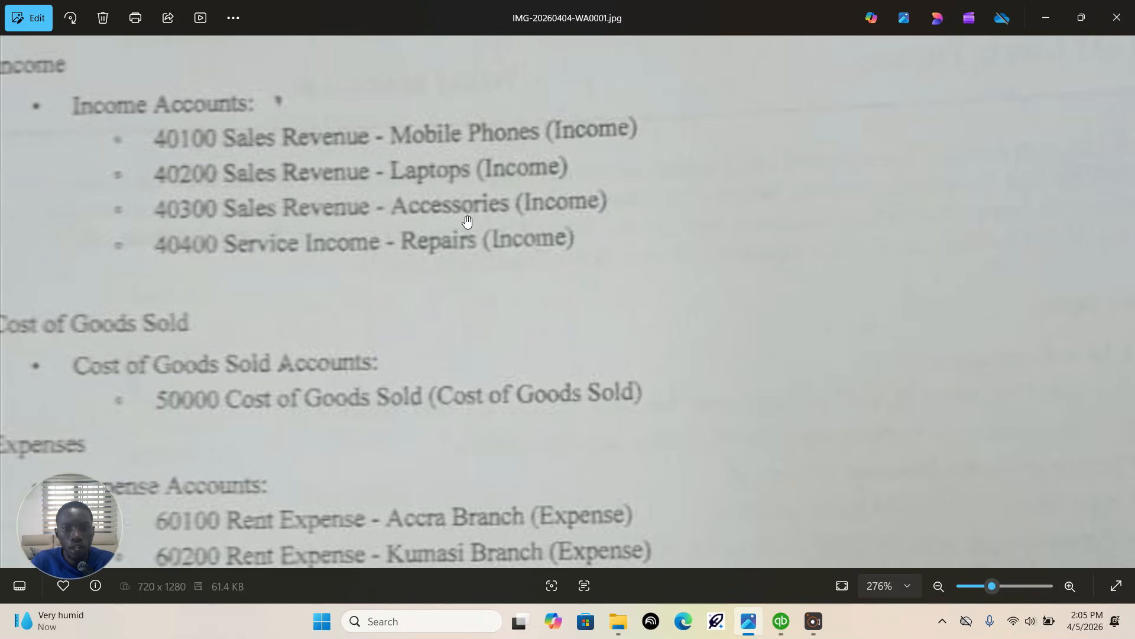
click(782, 629)
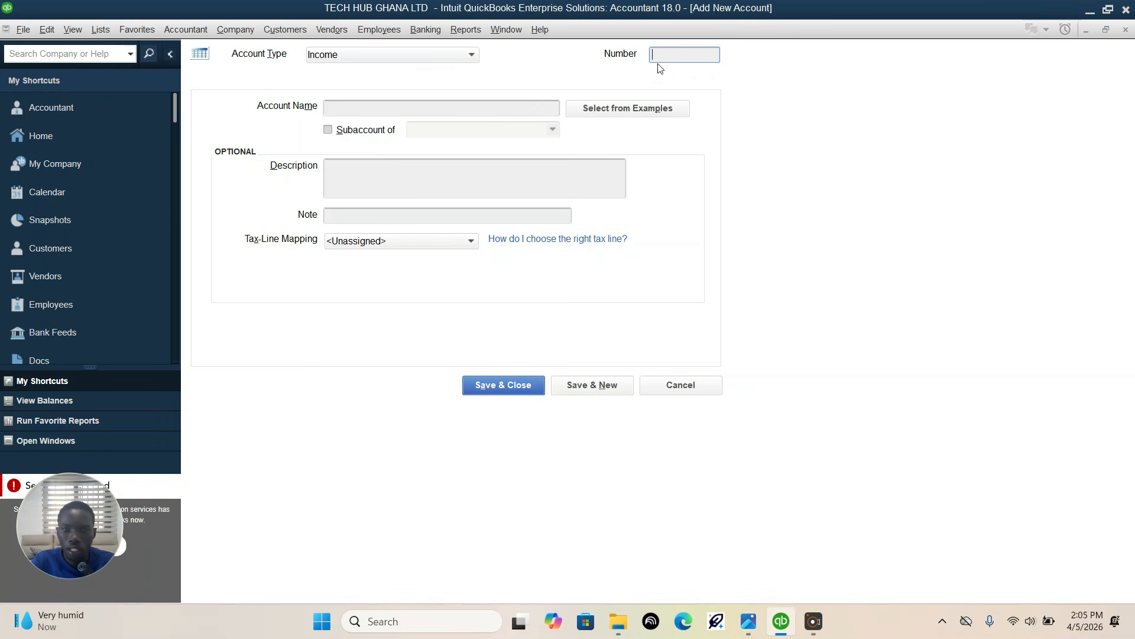
text(40300)
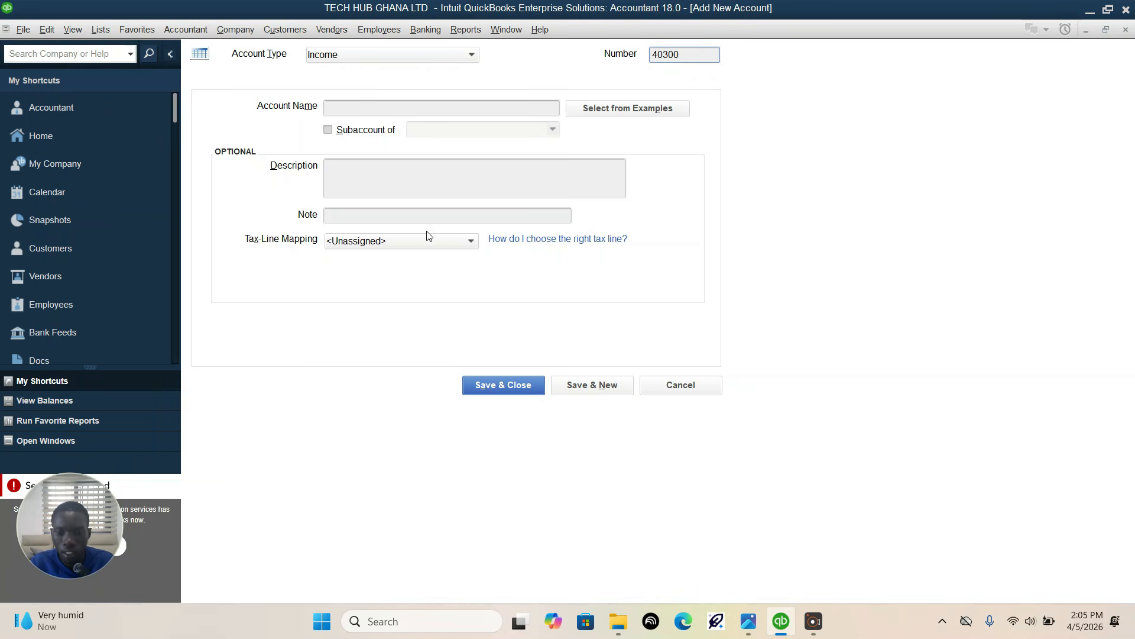
Step: Name account 40300 "Sales Revenue-Accessories", checking it against the assignment image, and save it to begin another account
click(749, 622)
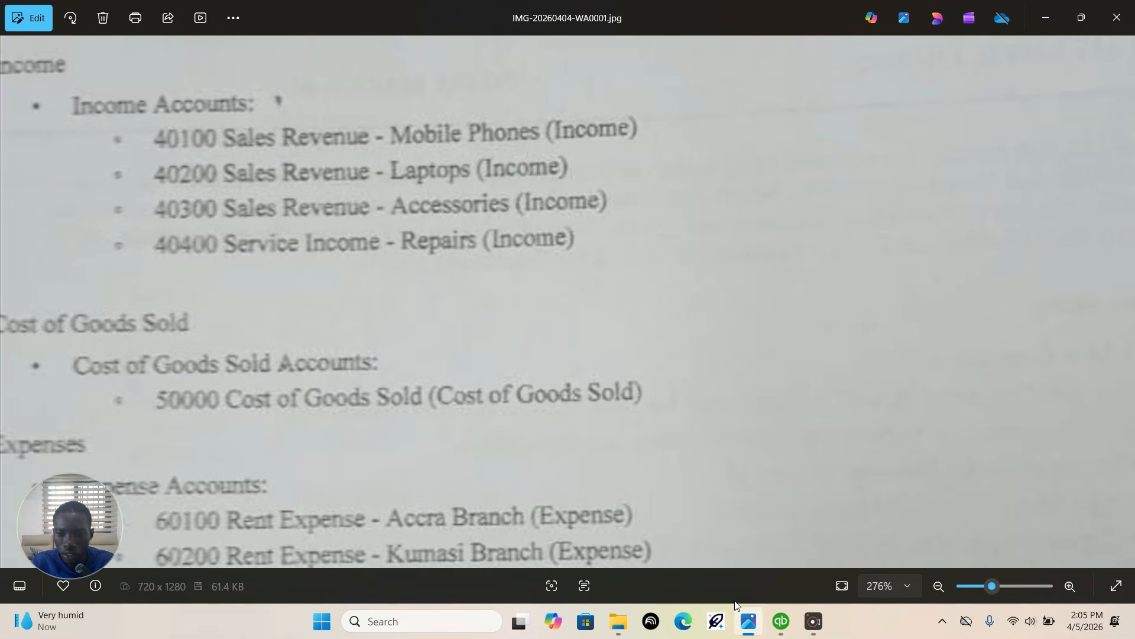
click(780, 622)
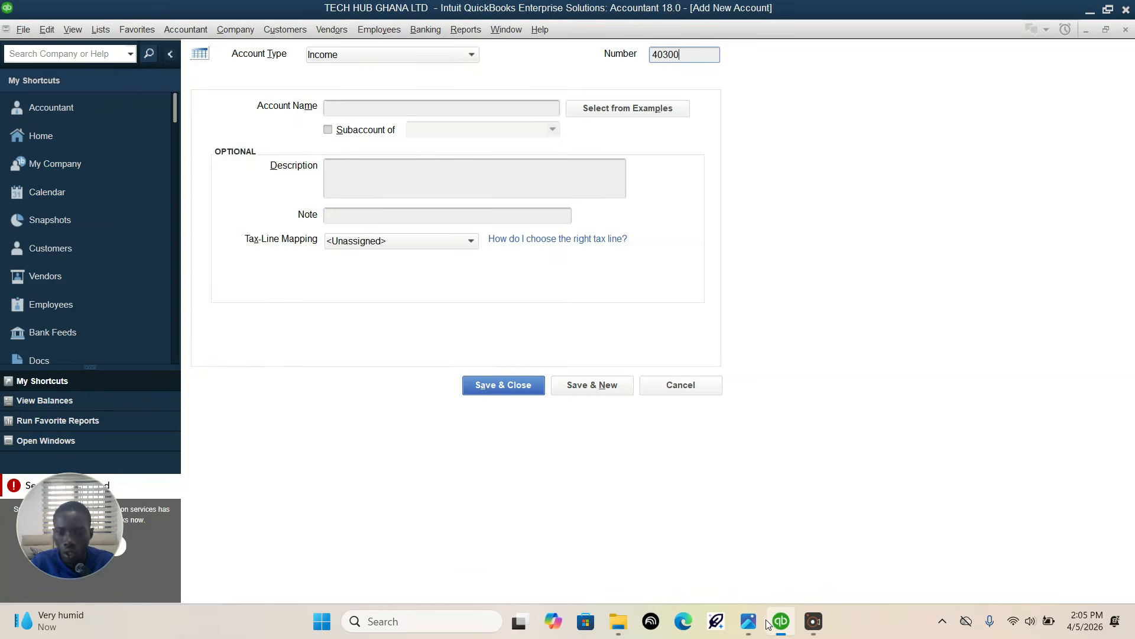
click(427, 107)
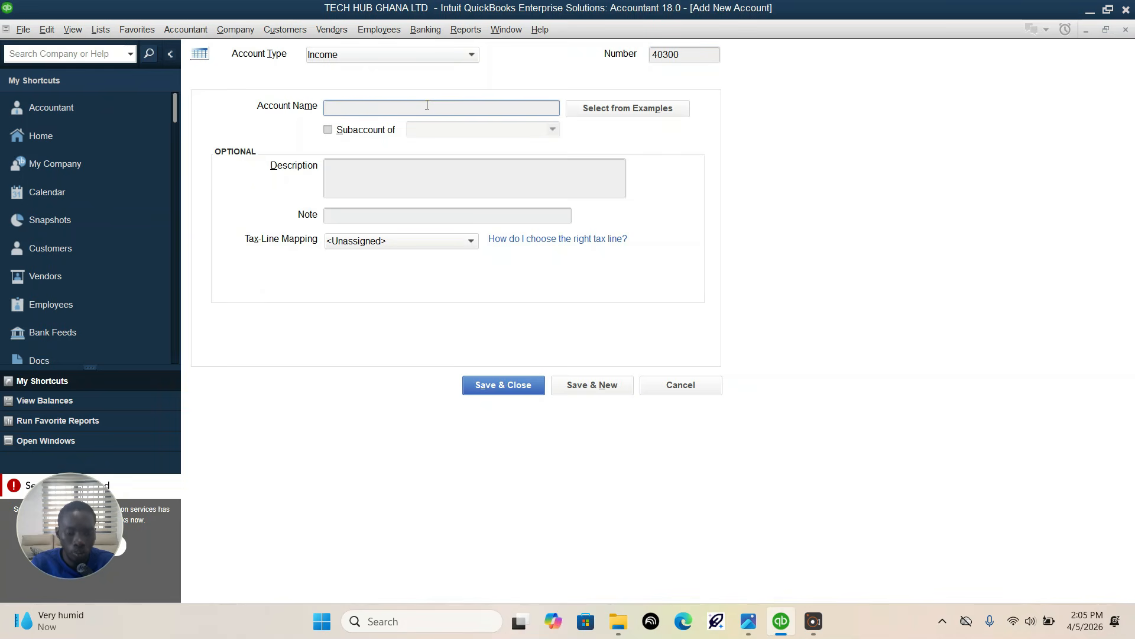
text(Sales R)
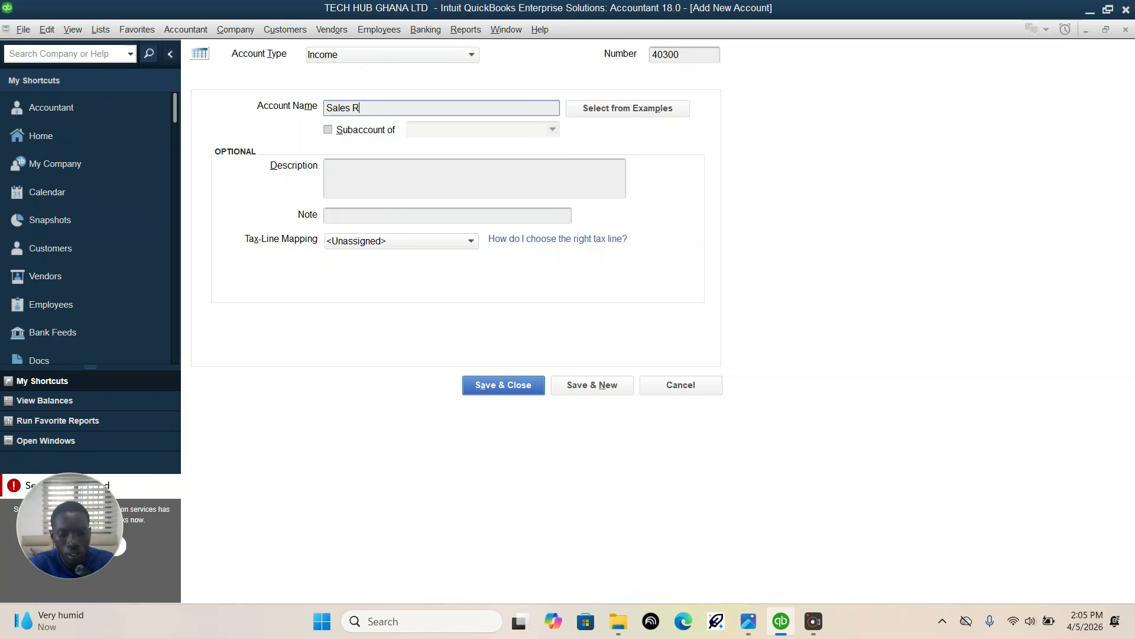
text(evenue)
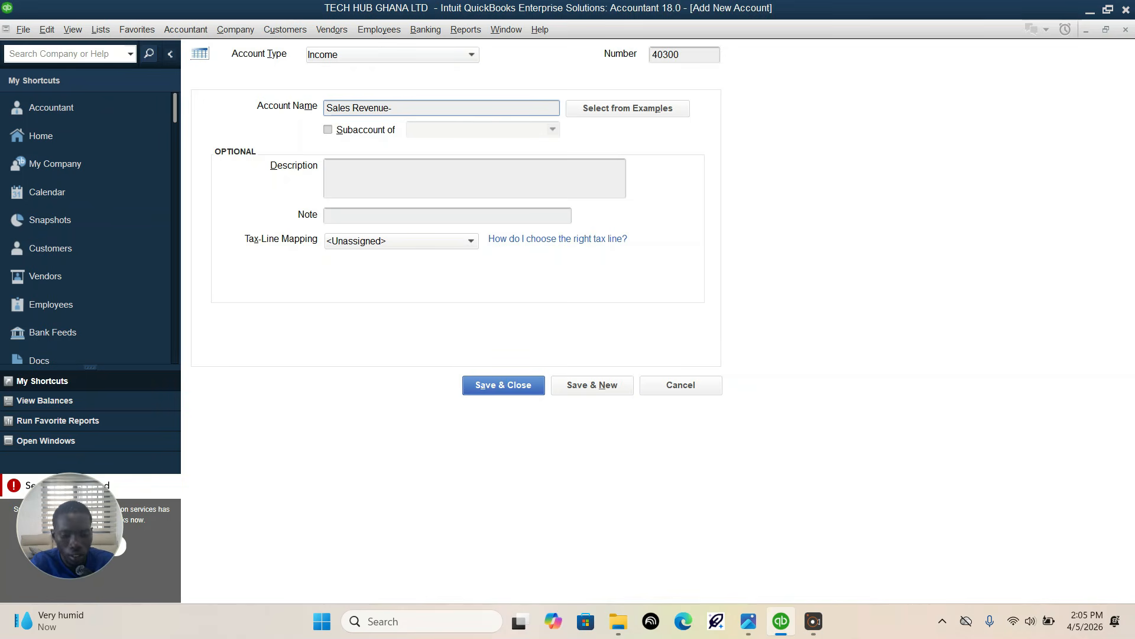
text(-Access)
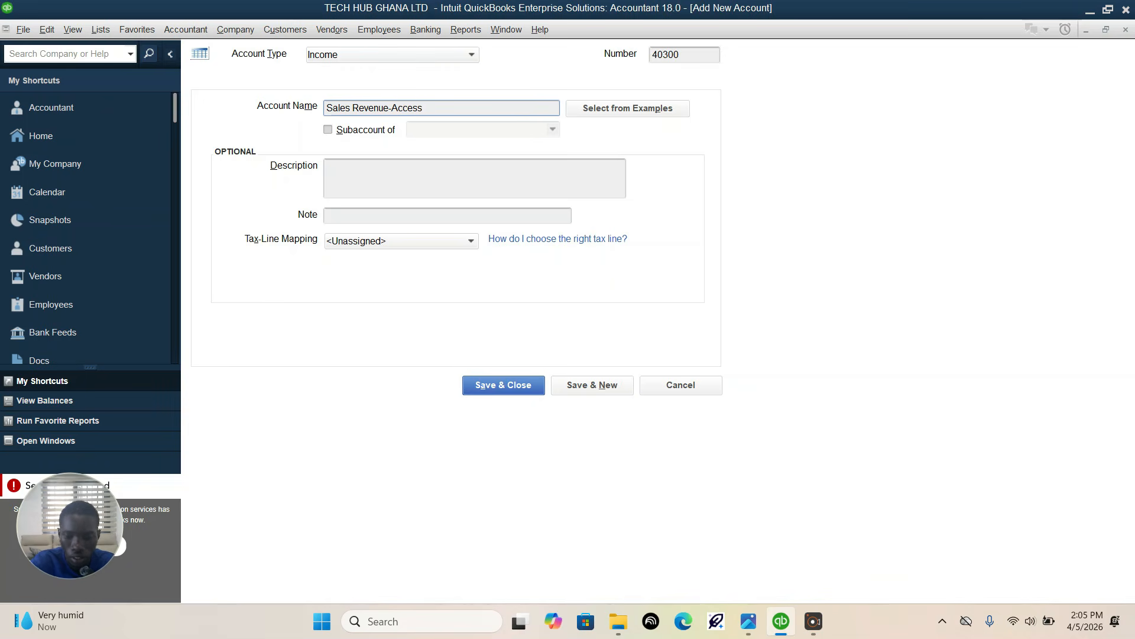
text(ories)
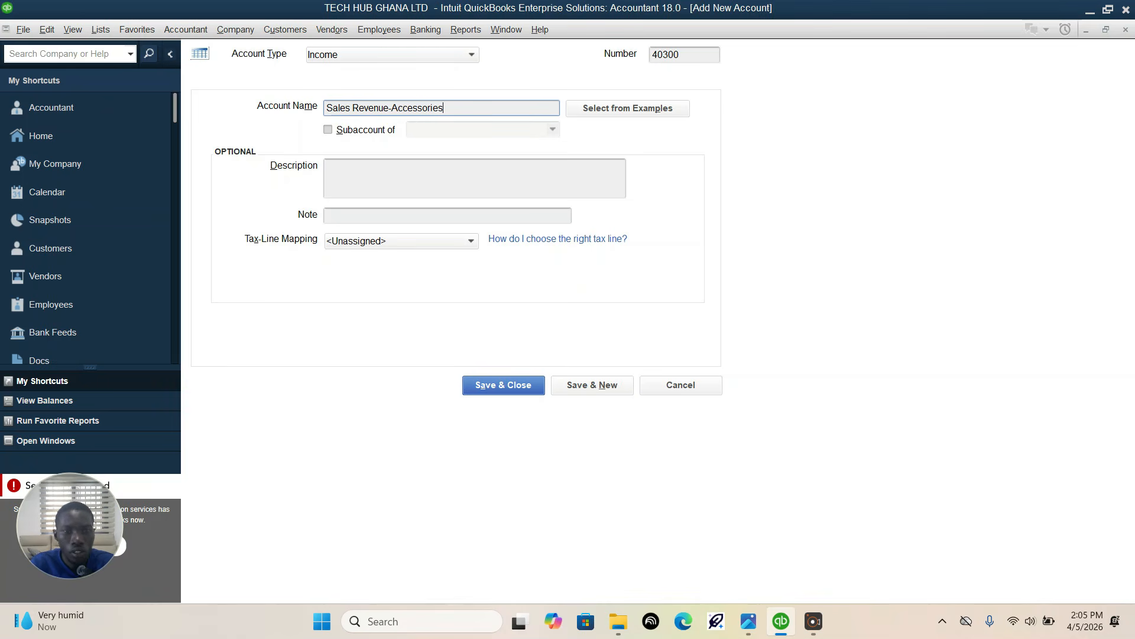
click(750, 622)
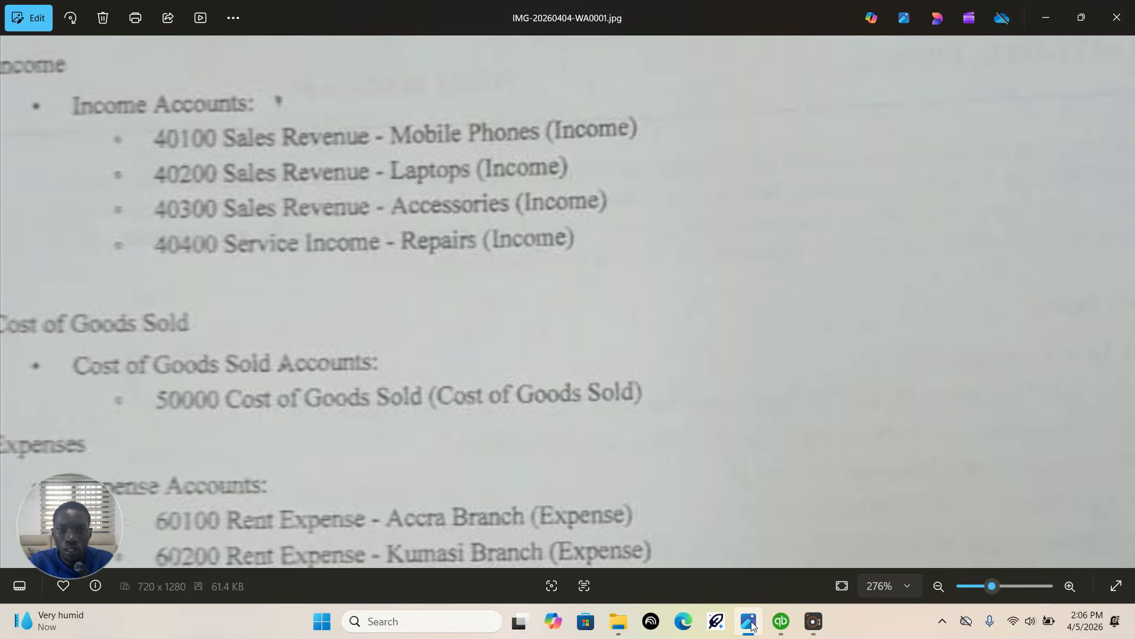
click(749, 622)
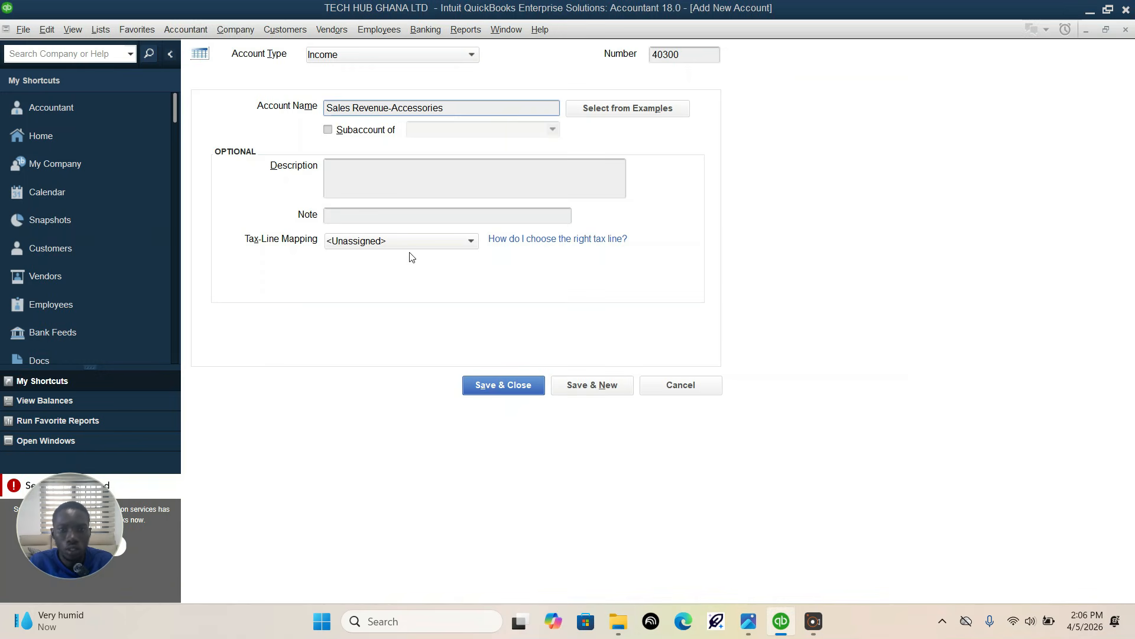
click(592, 385)
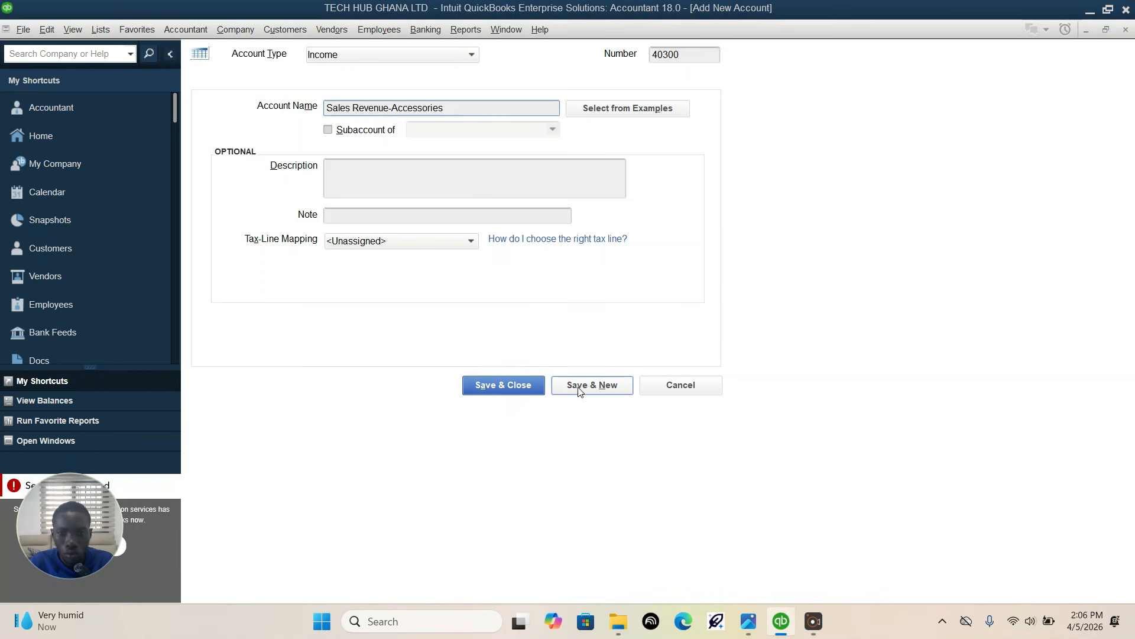
Step: Look up the repairs service account in the assignment image in Photos and number the new QuickBooks income account 40400
click(749, 622)
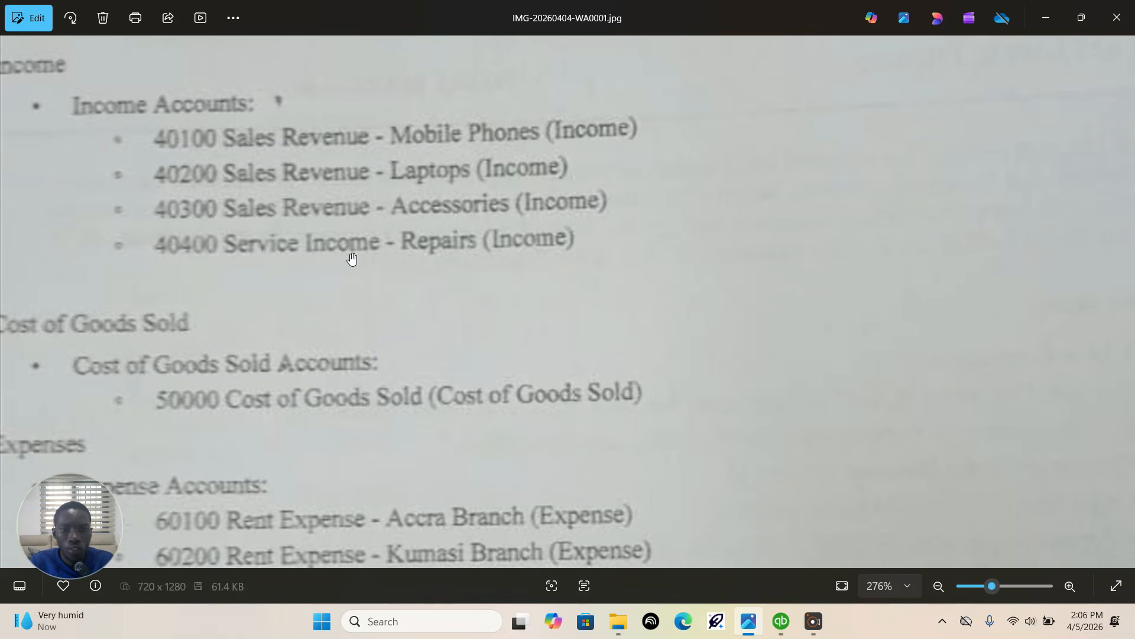
click(782, 621)
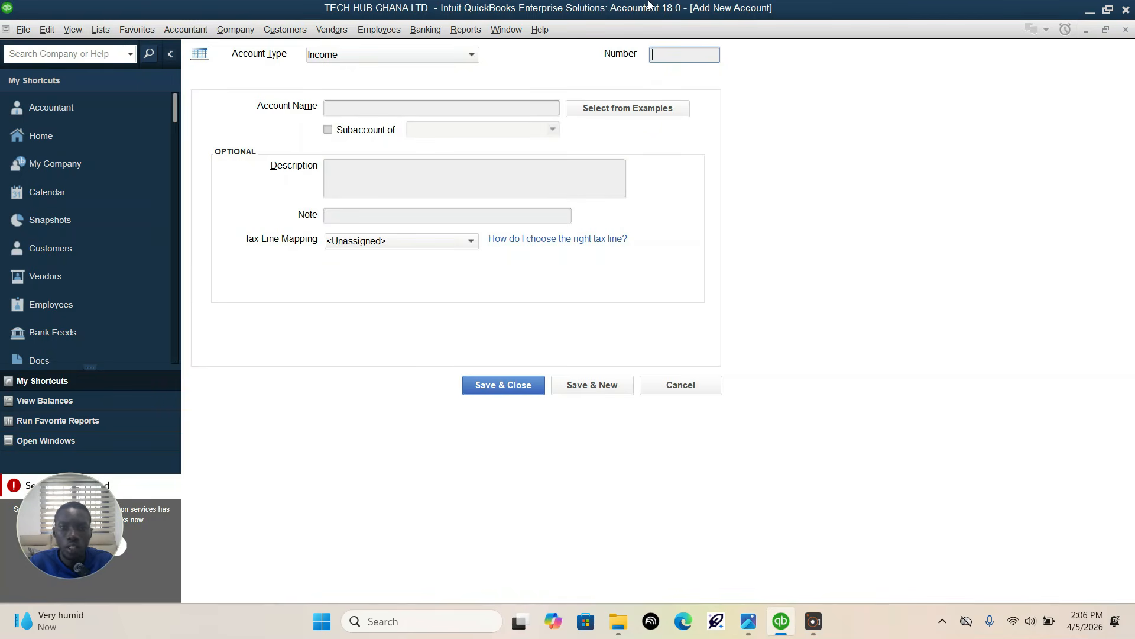
text(40400)
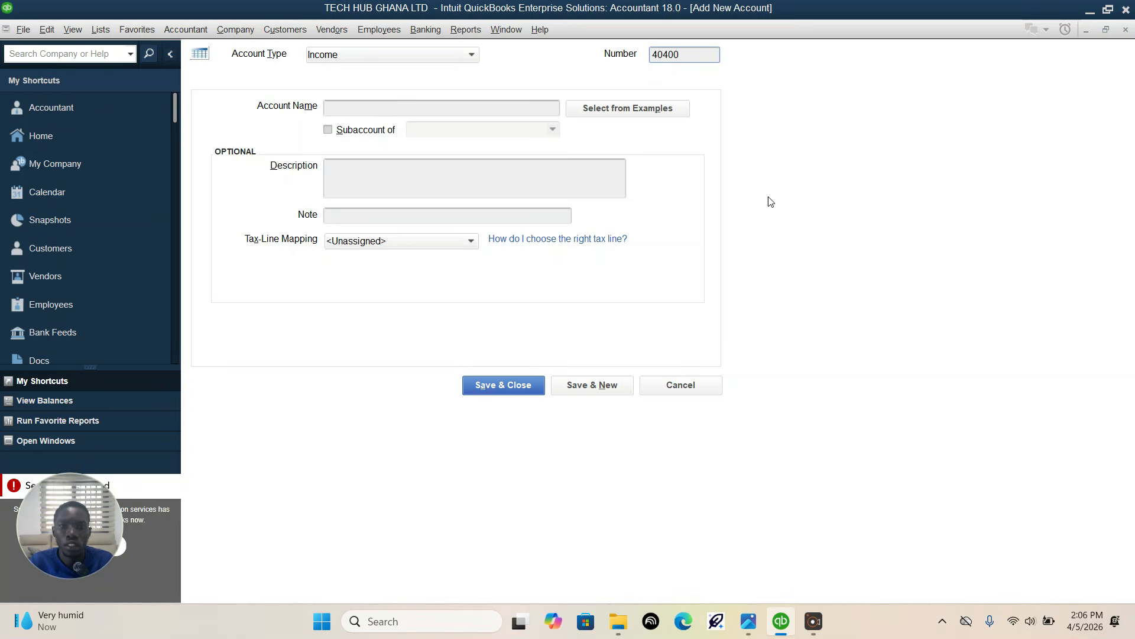
Step: Name account 40400 "Service Income-repairs", checking it against the assignment image, and save it to begin another account
click(462, 106)
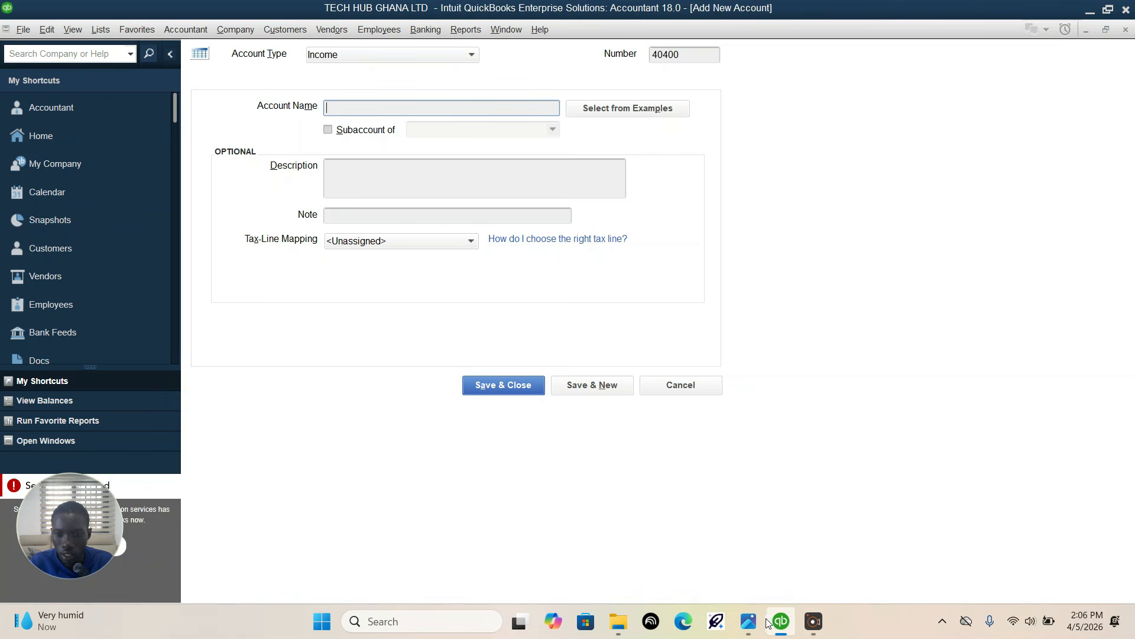
click(749, 624)
click(750, 624)
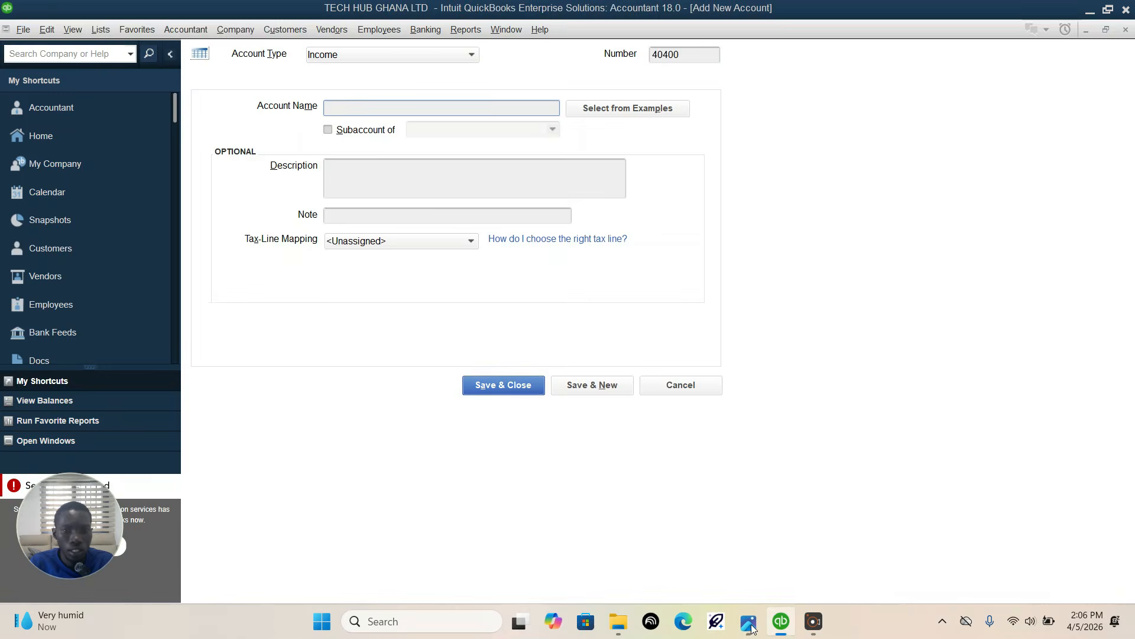
text(S)
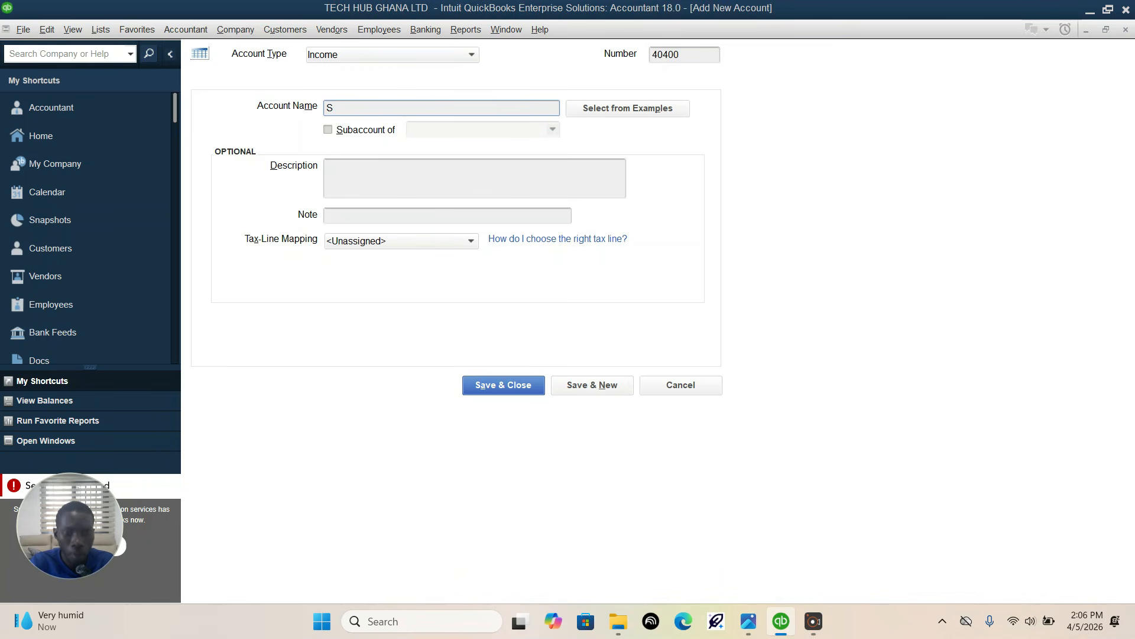
text(ervice)
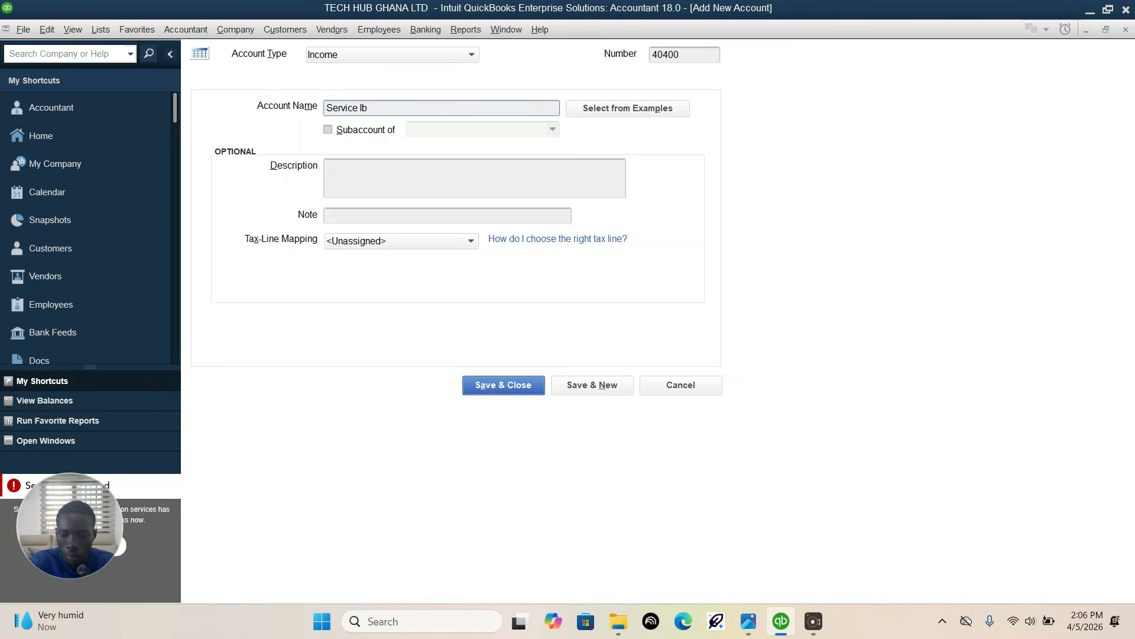
text( Inv)
key(BackSpace)
text(come)
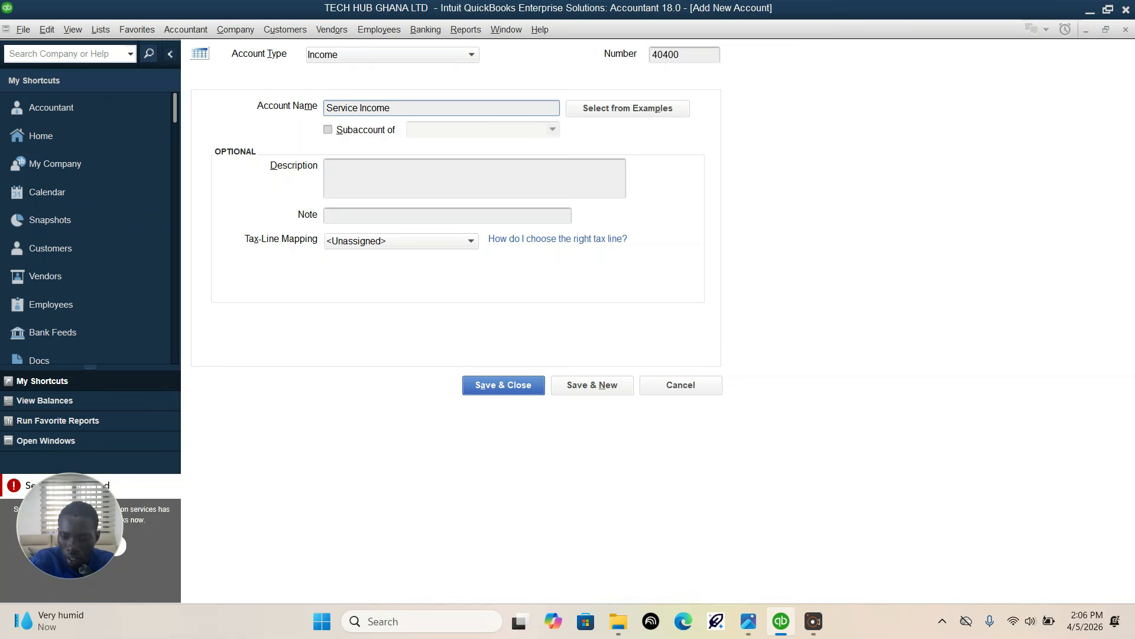
text(-rep)
text(aird)
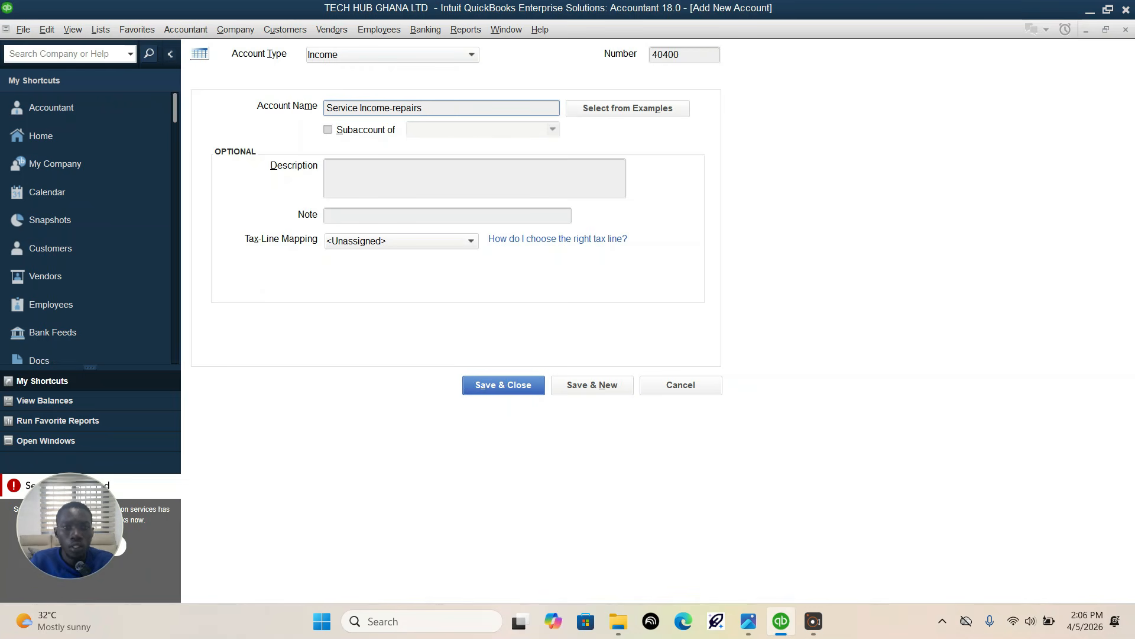
click(573, 379)
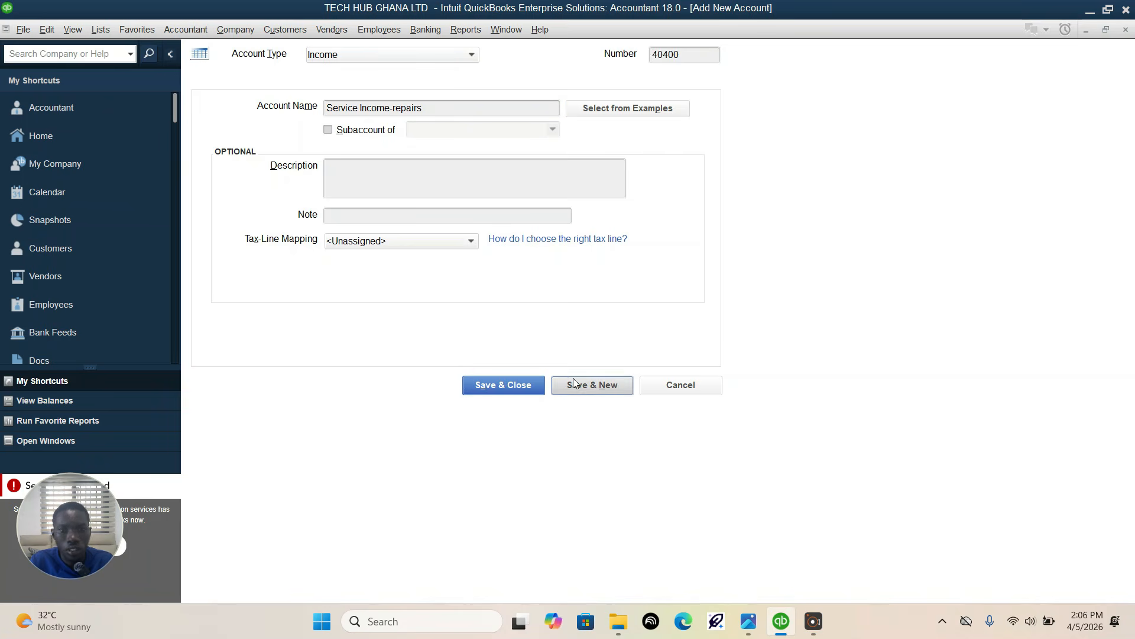
Step: Look up the next account category in the assignment image in Photos and set the new QuickBooks account's type to Cost of Goods Sold
click(781, 622)
click(779, 622)
click(744, 622)
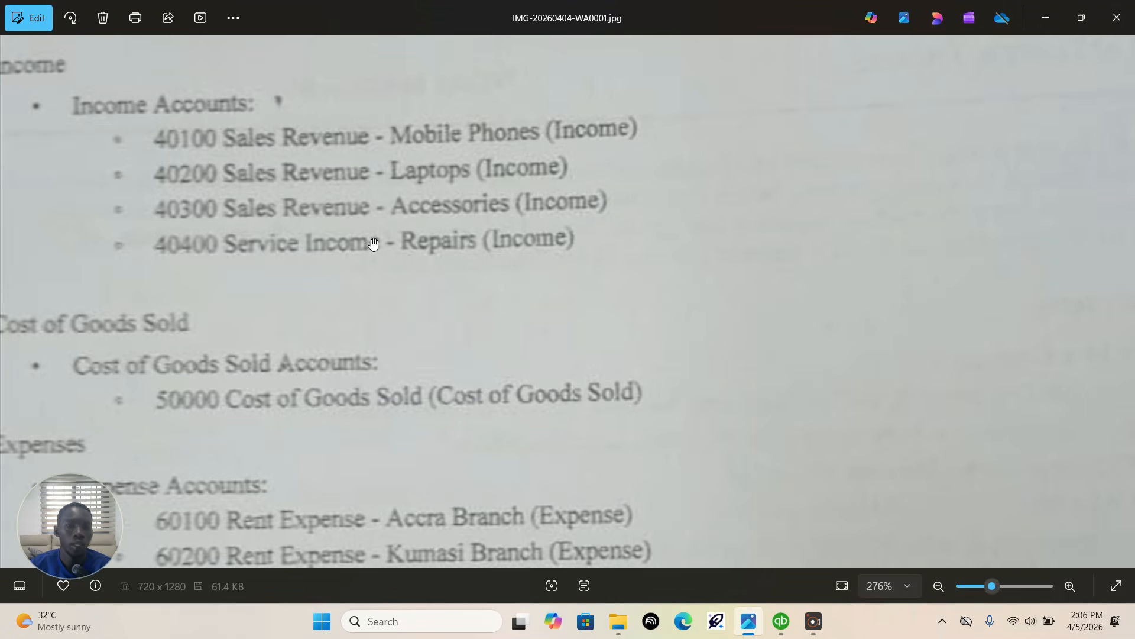
scroll(507, 223, down, 3)
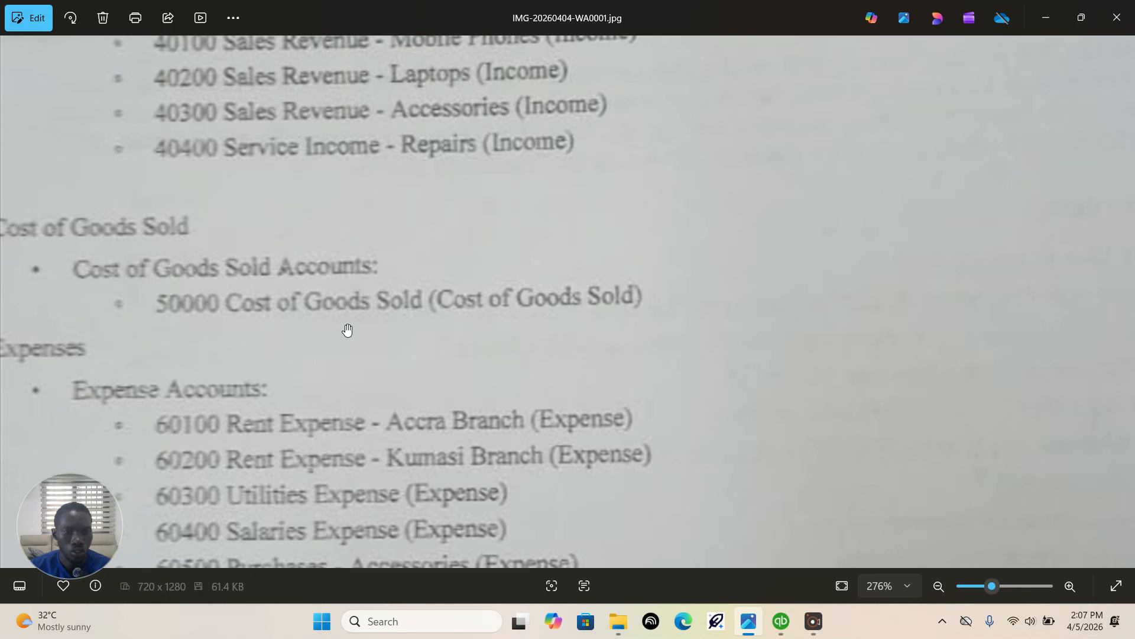
click(780, 621)
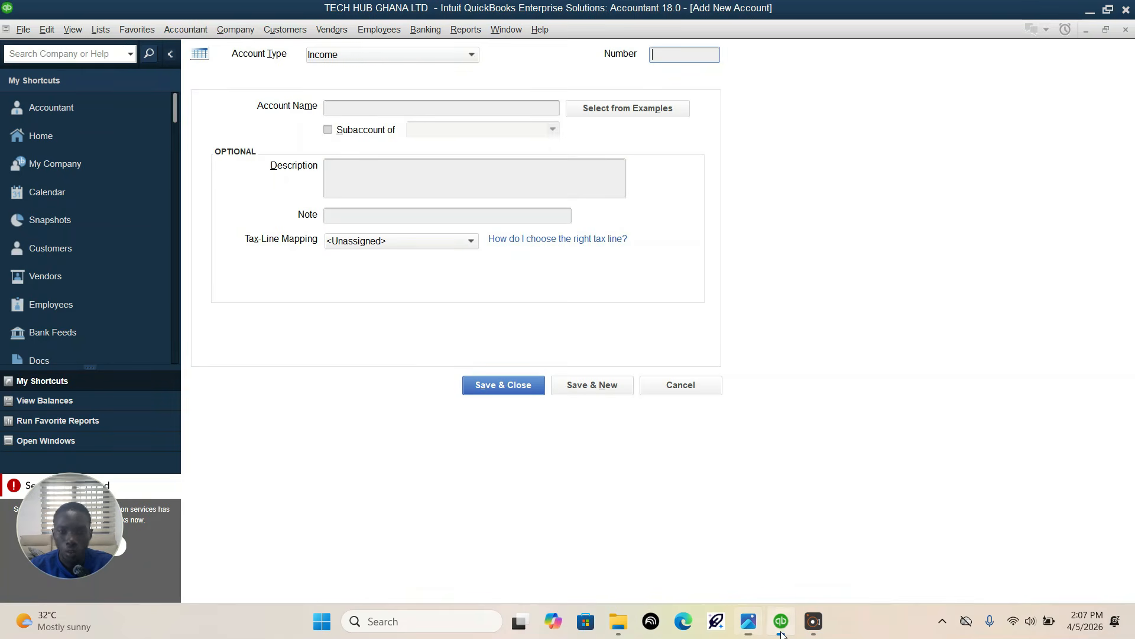
click(402, 62)
click(366, 253)
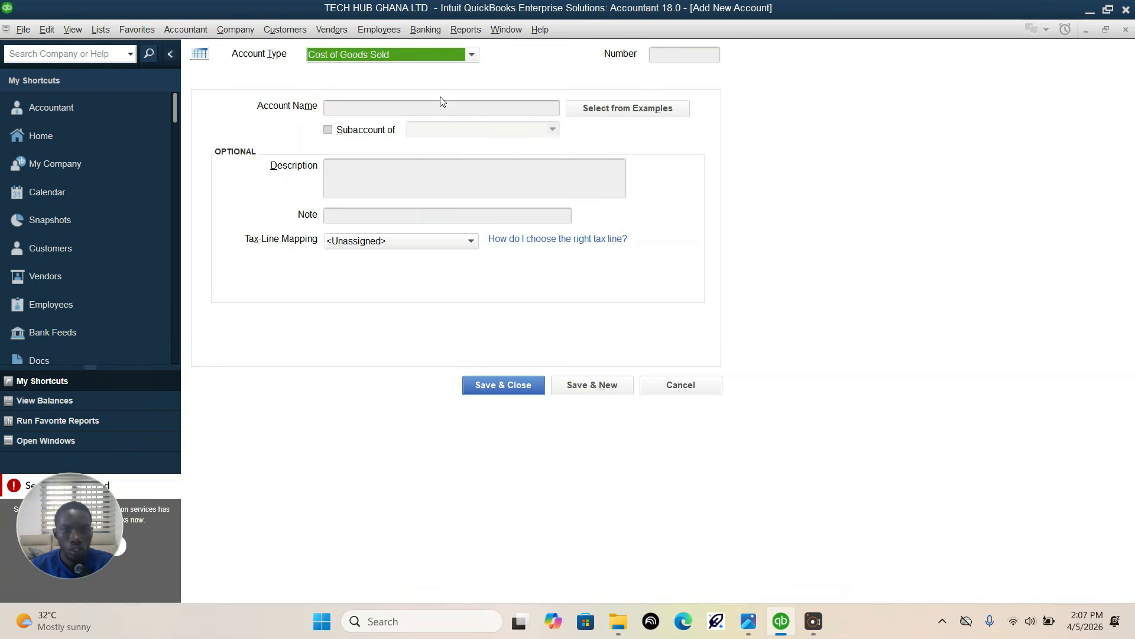
Step: Check the cost of goods sold account number in the assignment image and number the new QuickBooks account 50000
click(680, 53)
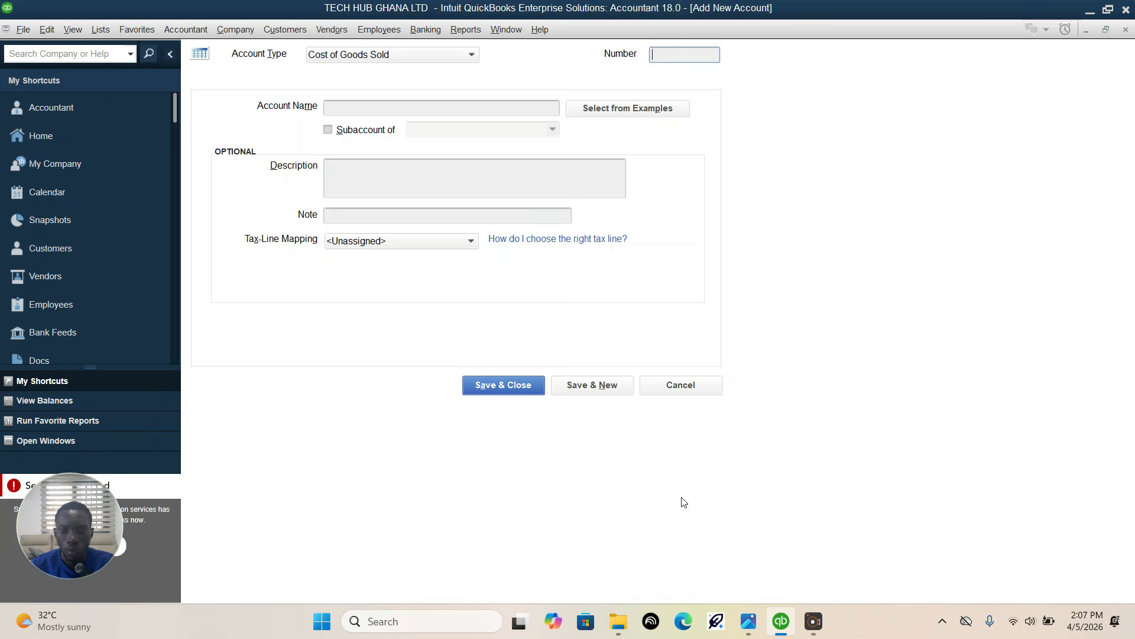
click(748, 621)
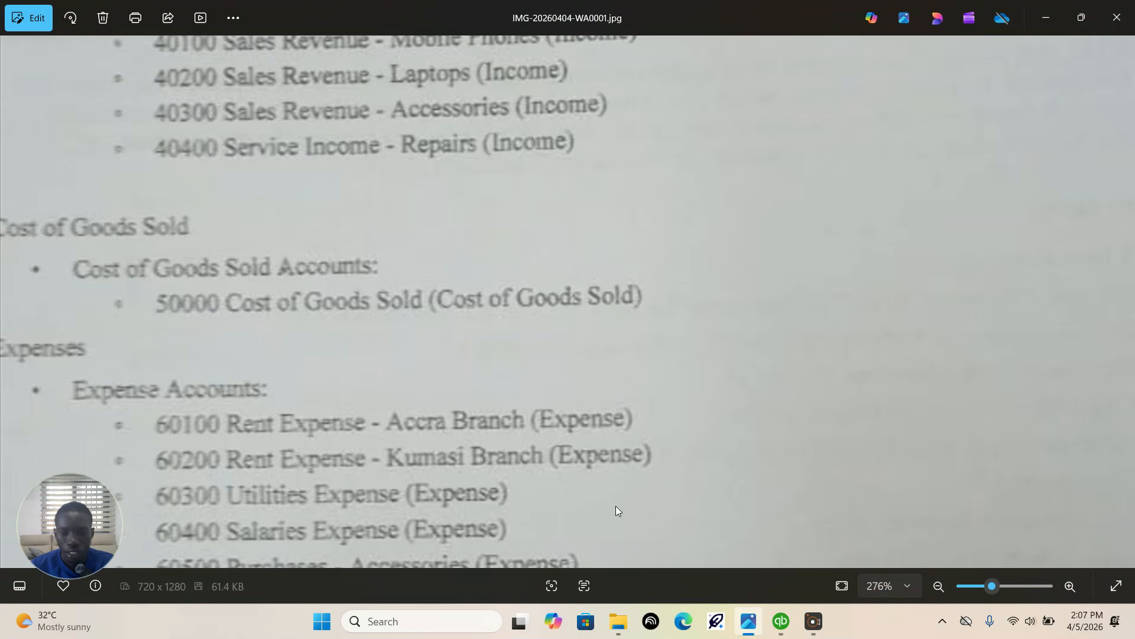
click(780, 621)
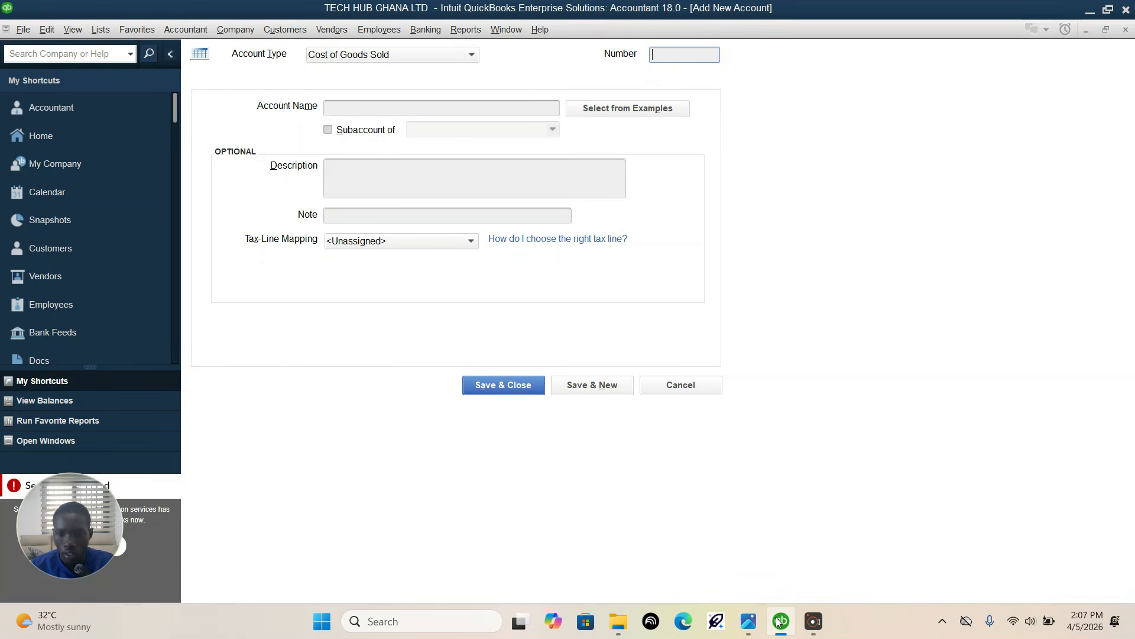
text(50000)
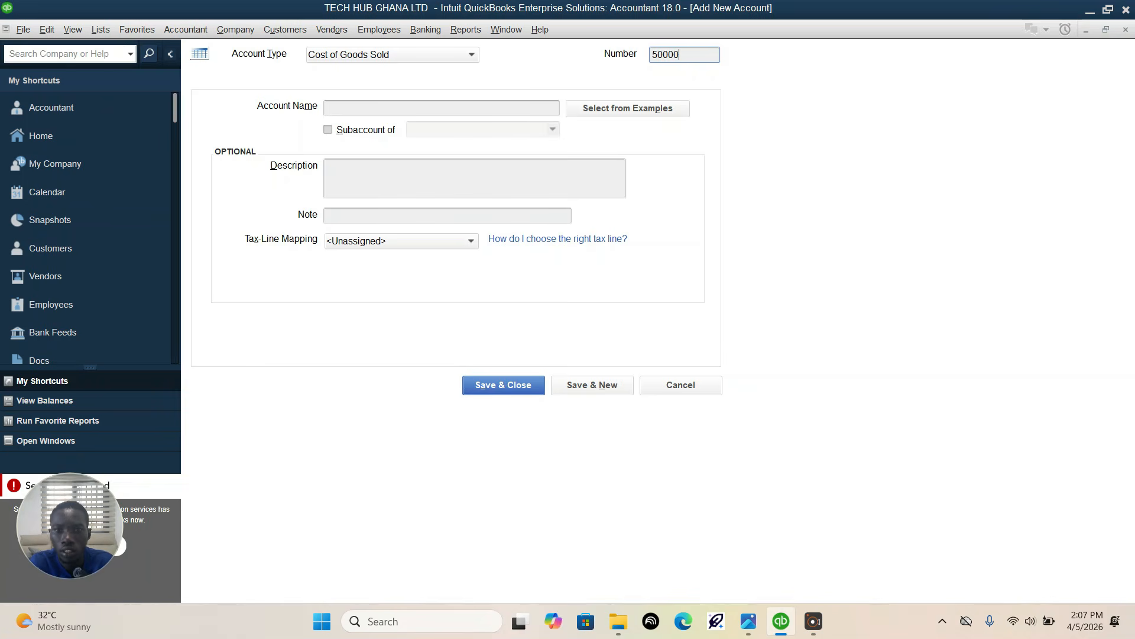
Step: Name account 50000 "Cost of Goods Sold", try to save it, and leave the new account form
click(443, 108)
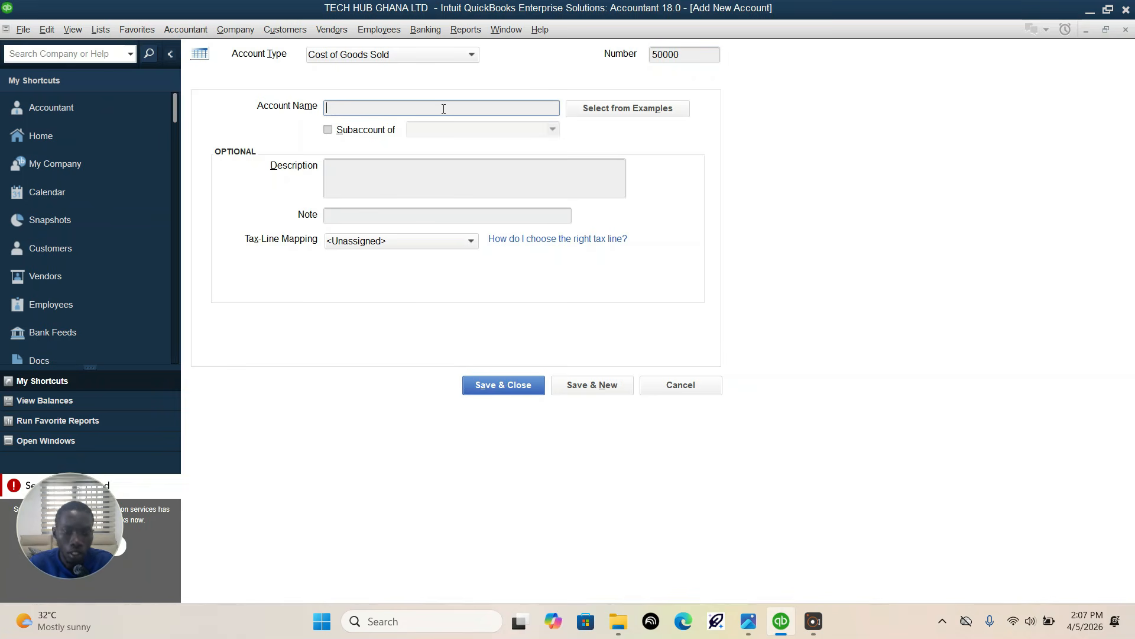
text(Cos)
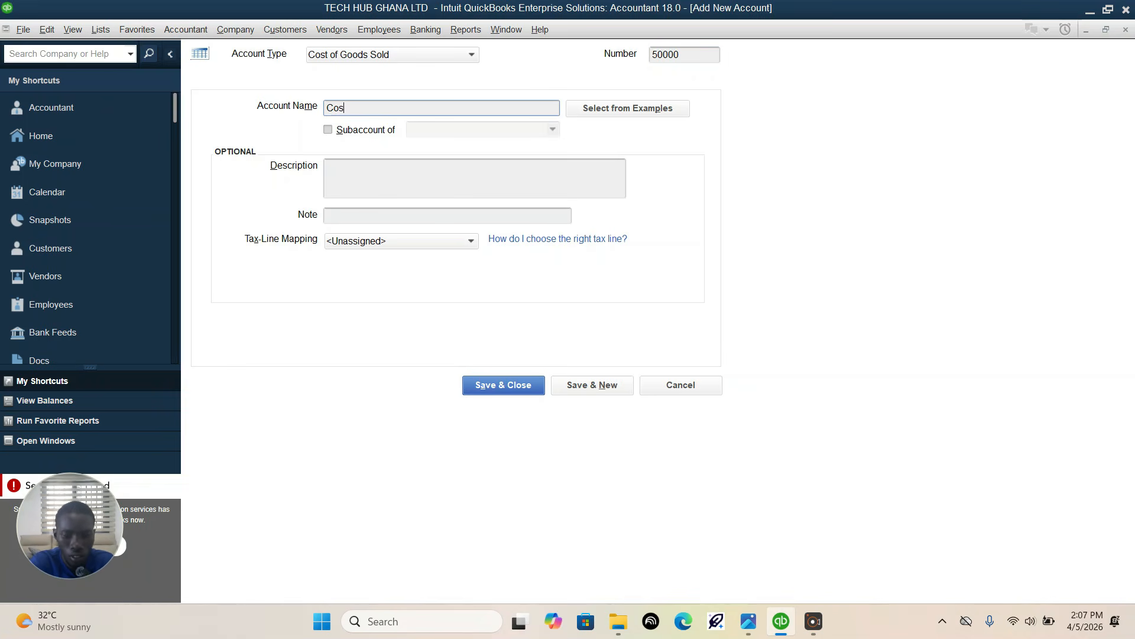
text(t O)
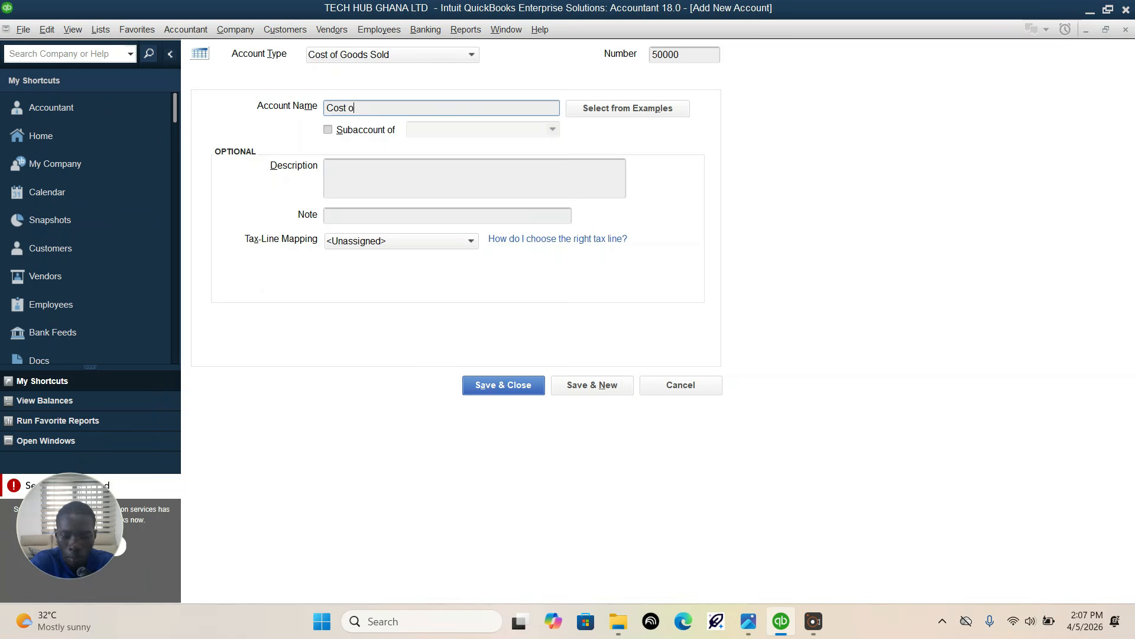
text(f Goods)
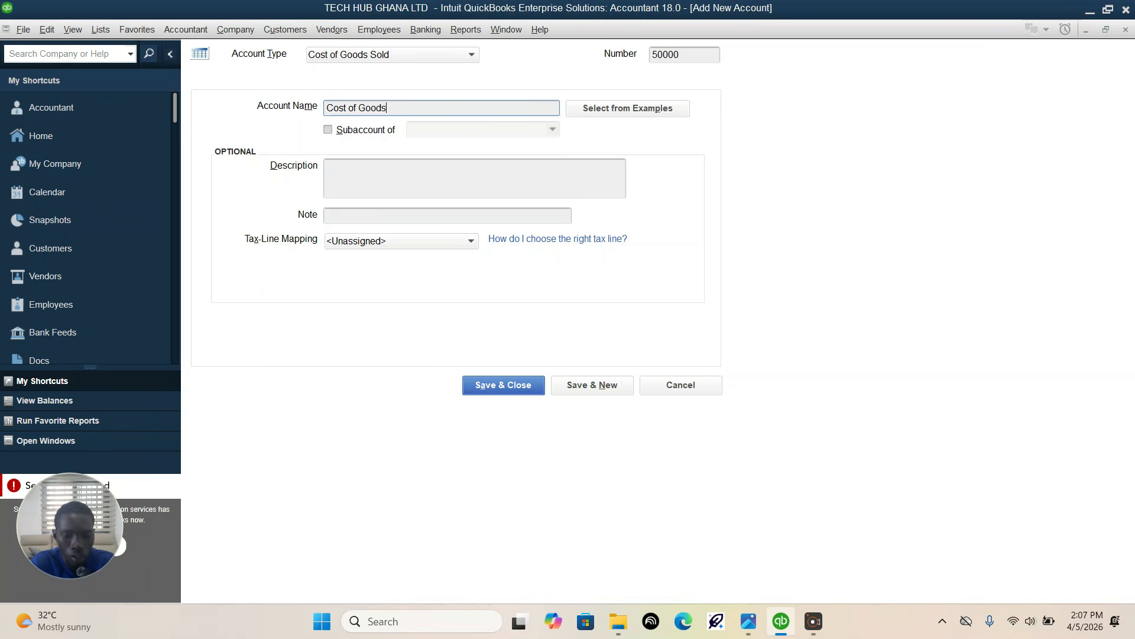
text( Sold)
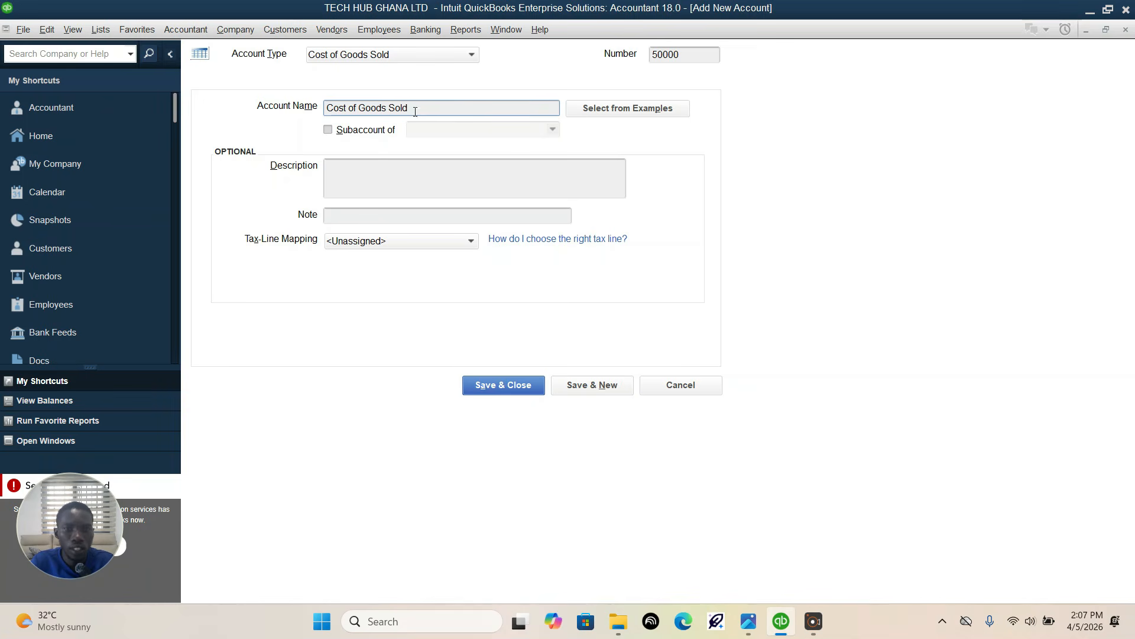
click(585, 386)
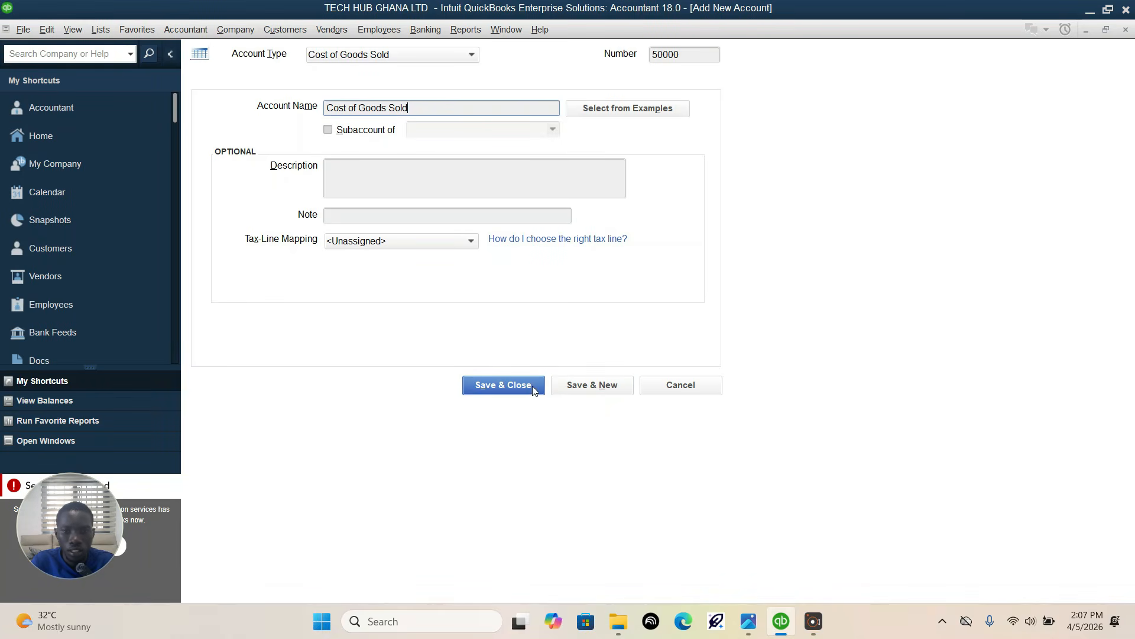
key(Escape)
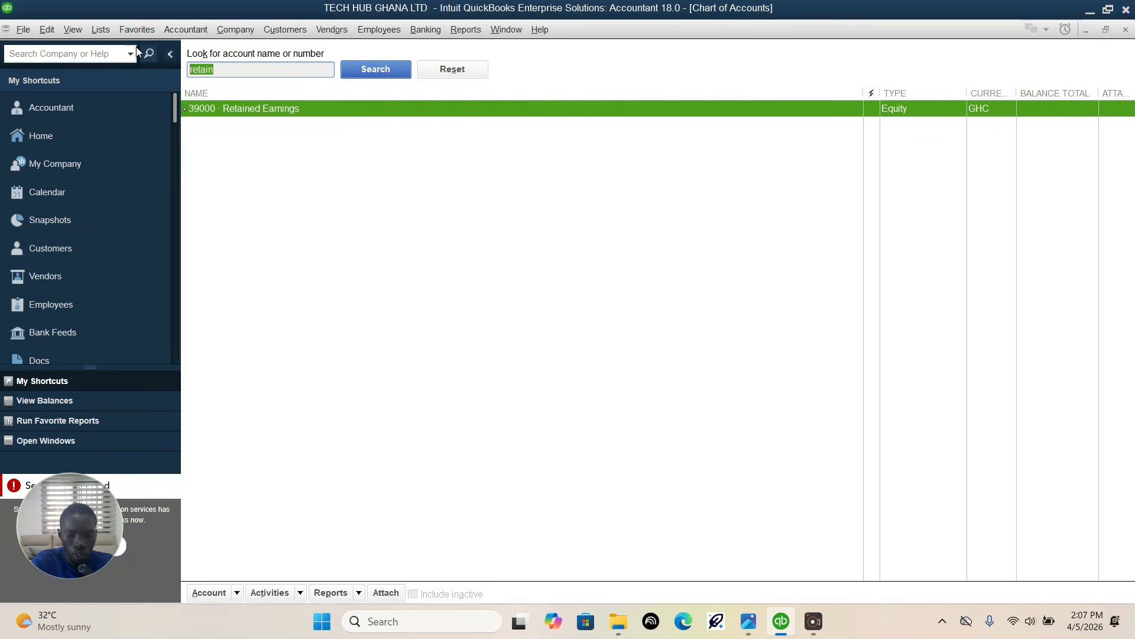
Step: Search the chart of accounts for "Cost of" to check for the cost of goods sold account, and clear the search text
text(Cost of)
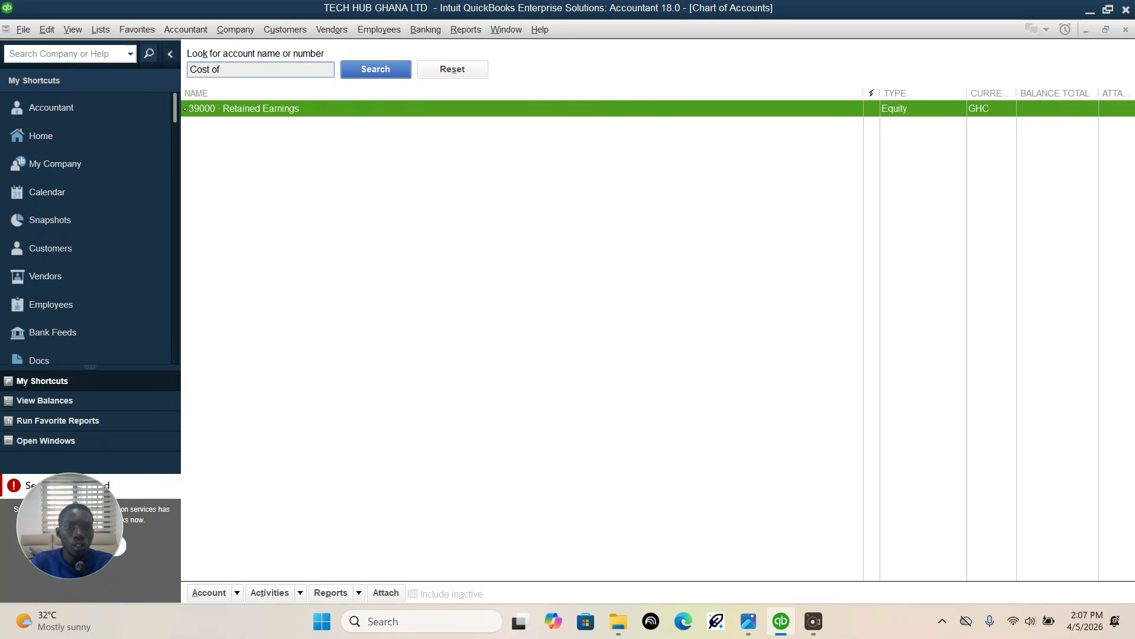
click(394, 76)
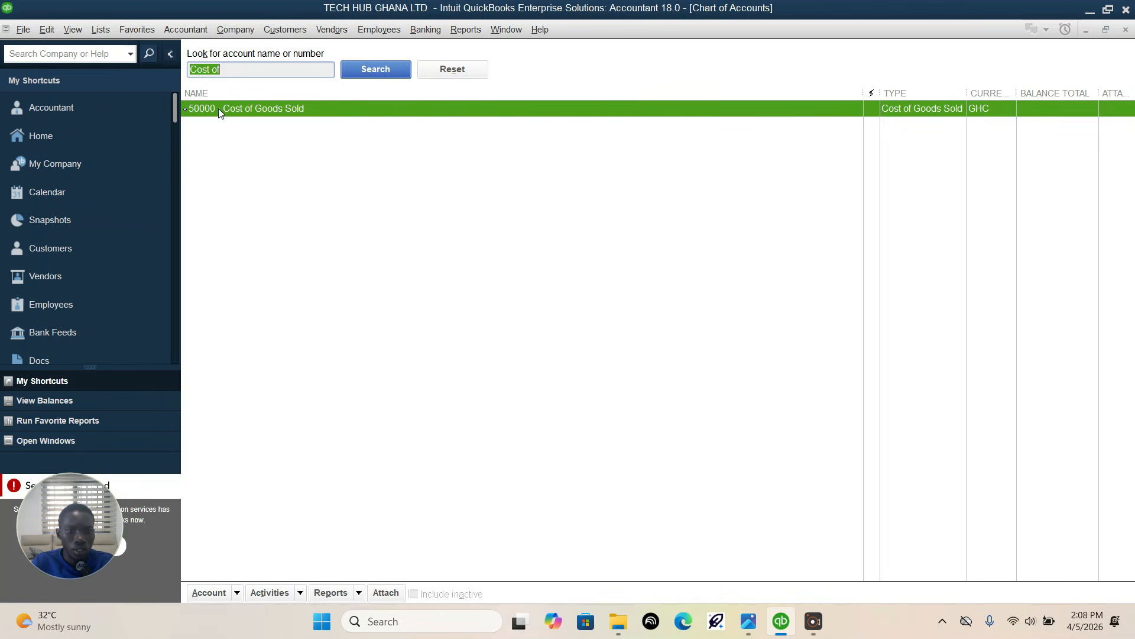
drag(240, 72, 161, 72)
key(BackSpace)
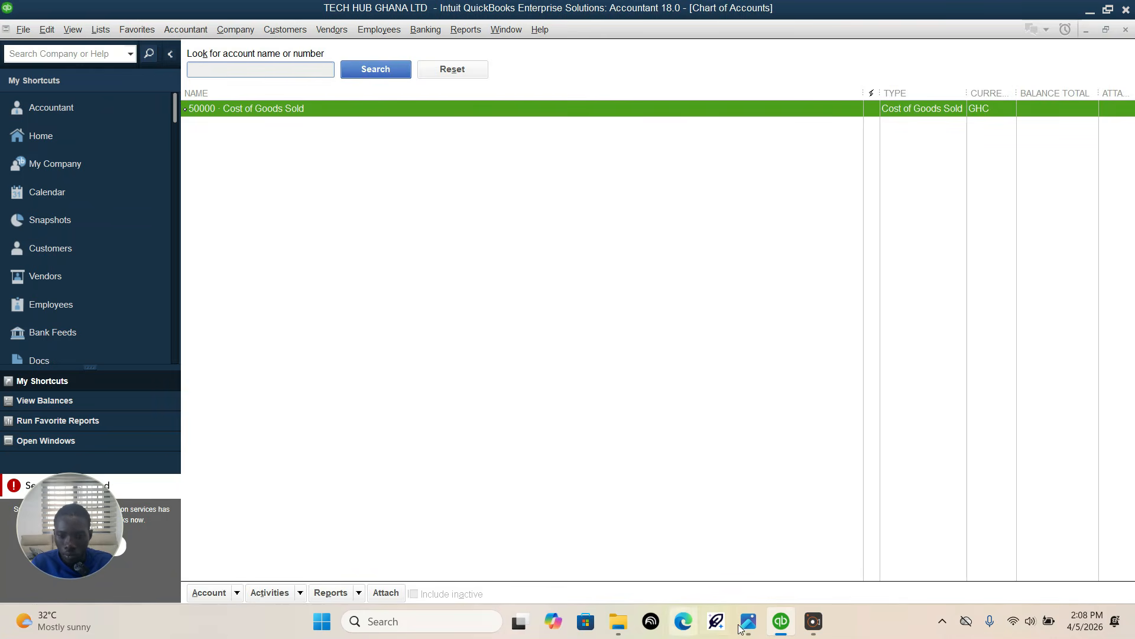
Step: Review the expense accounts in the assignment image in Photos and start a new account of type Expense in QuickBooks
click(781, 623)
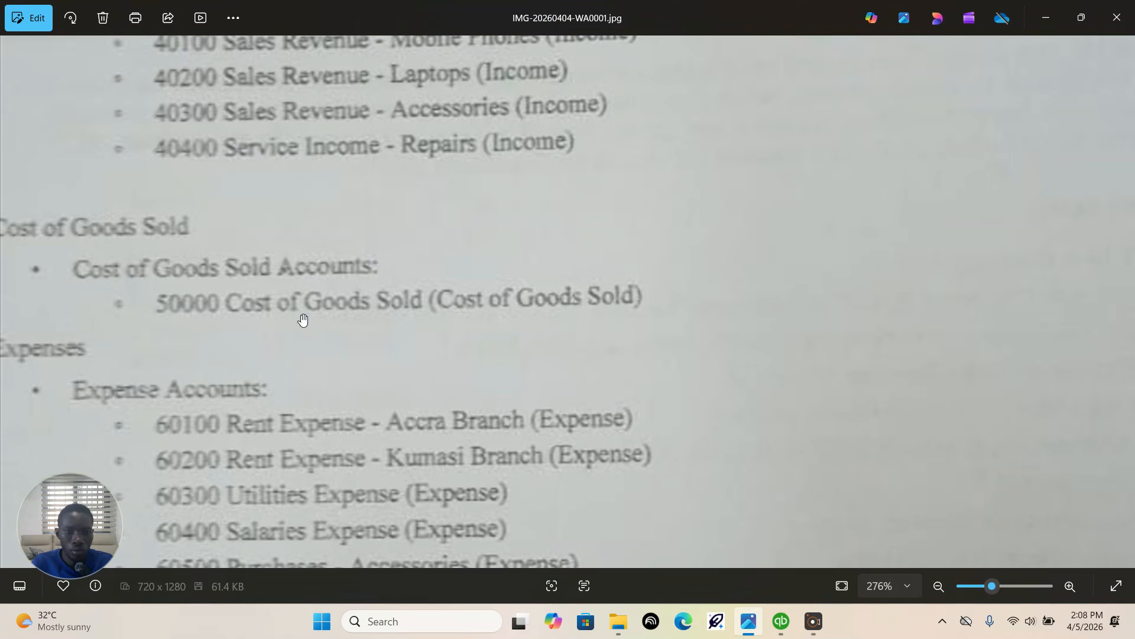
scroll(369, 327, down, 1)
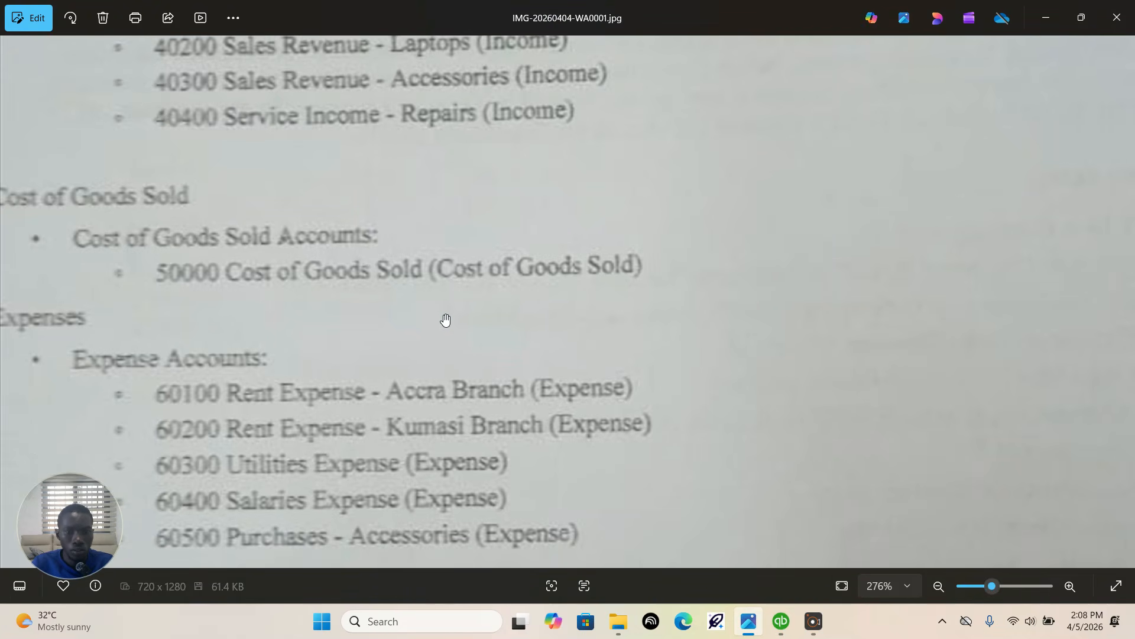
scroll(446, 317, down, 2)
drag(265, 286, 350, 270)
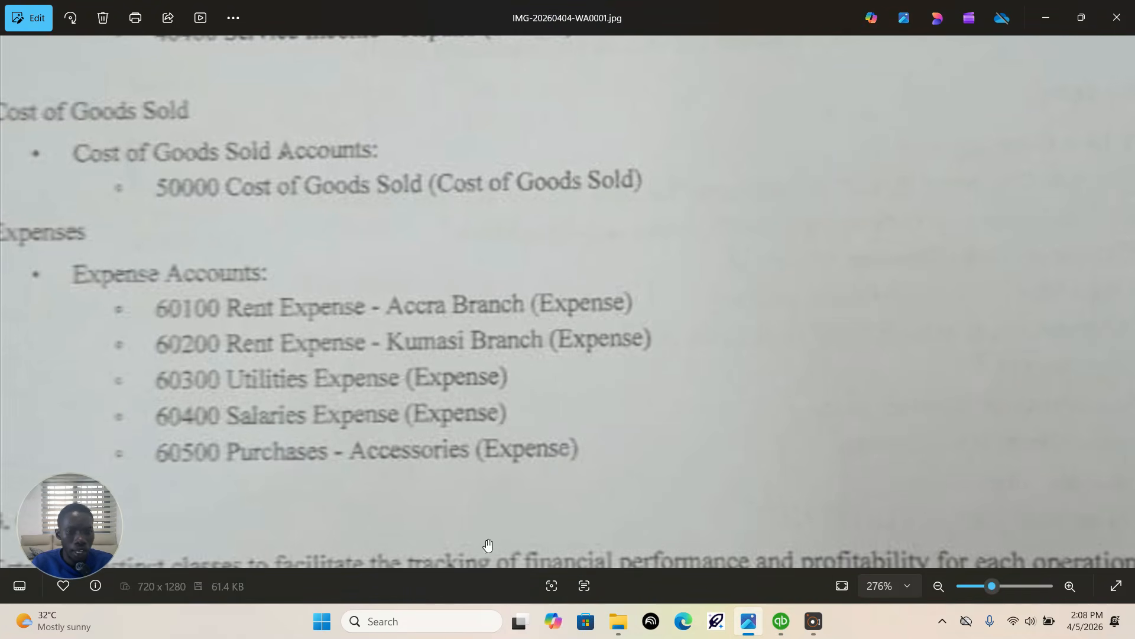
click(781, 621)
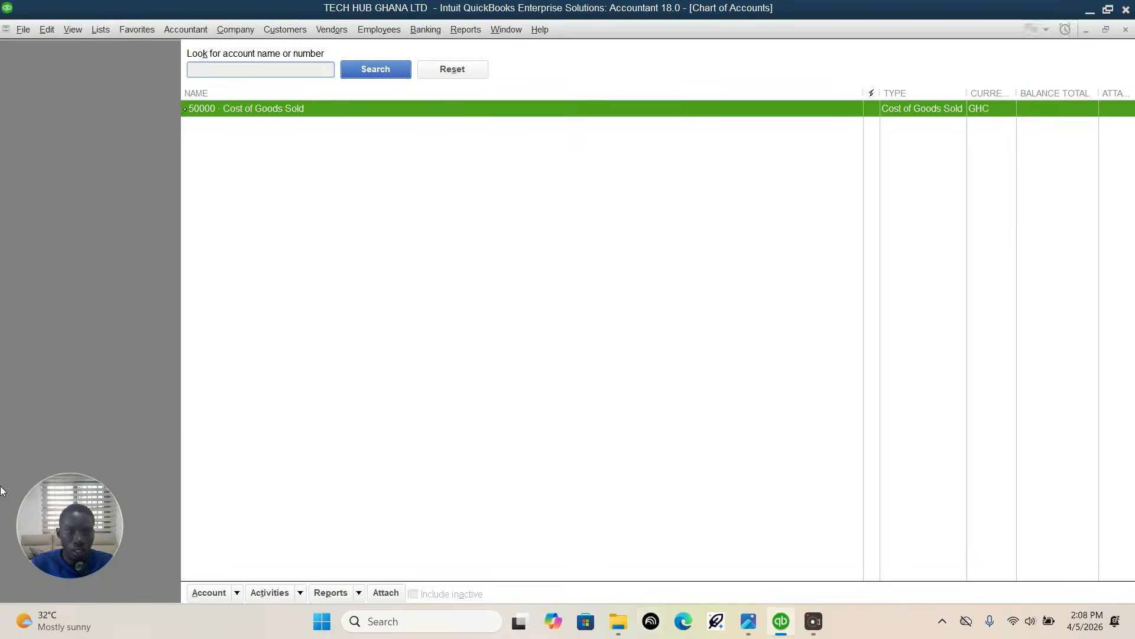
click(221, 596)
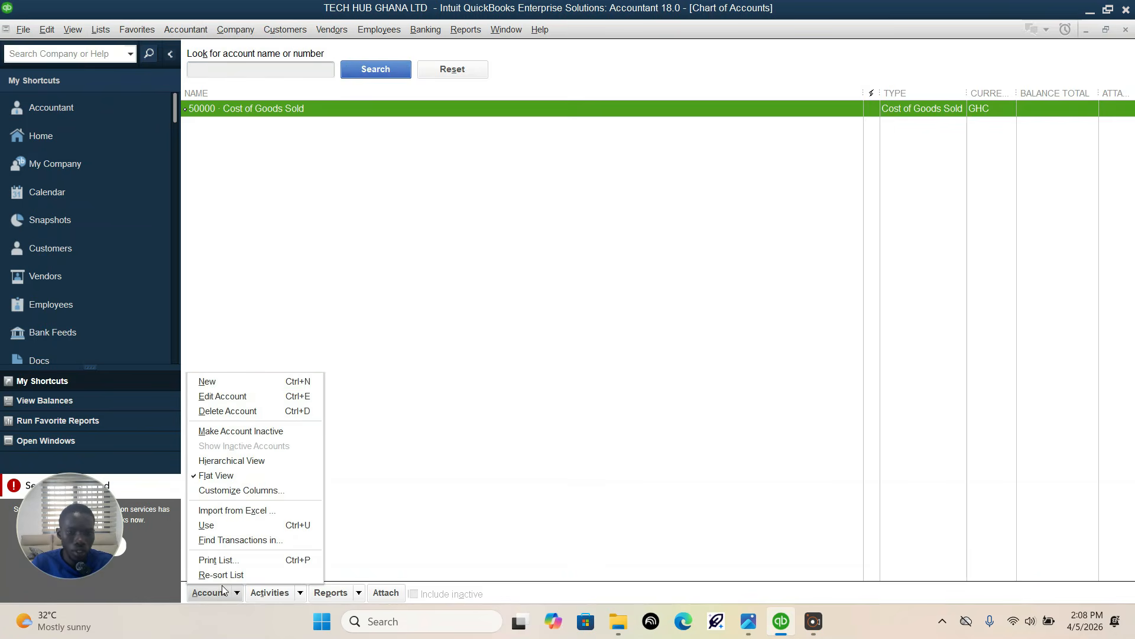
click(204, 382)
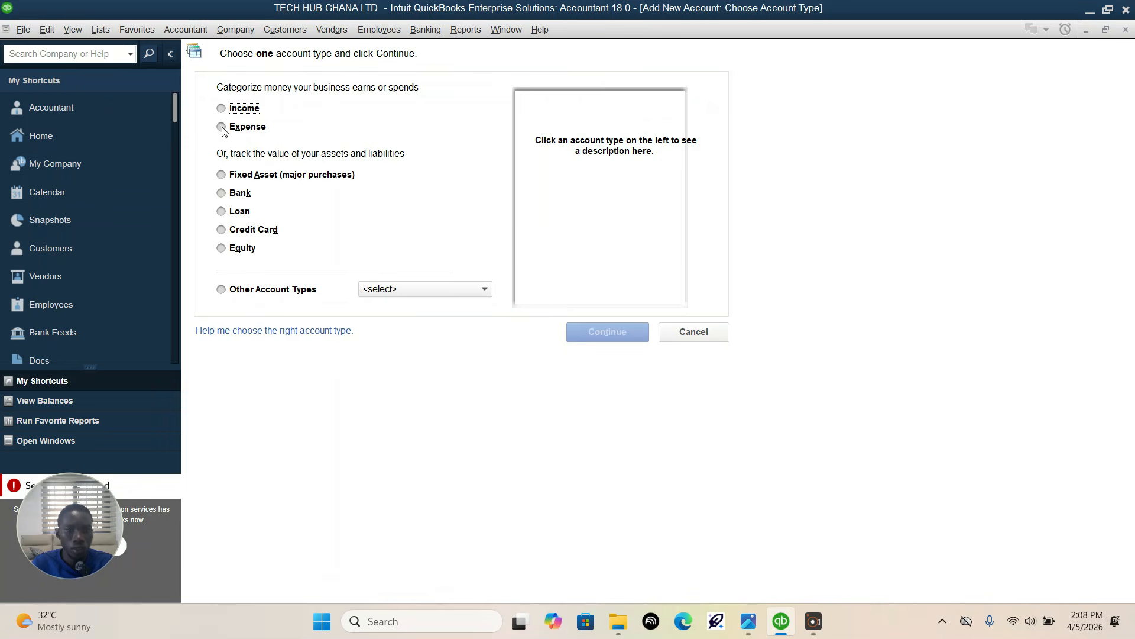
click(221, 127)
click(621, 337)
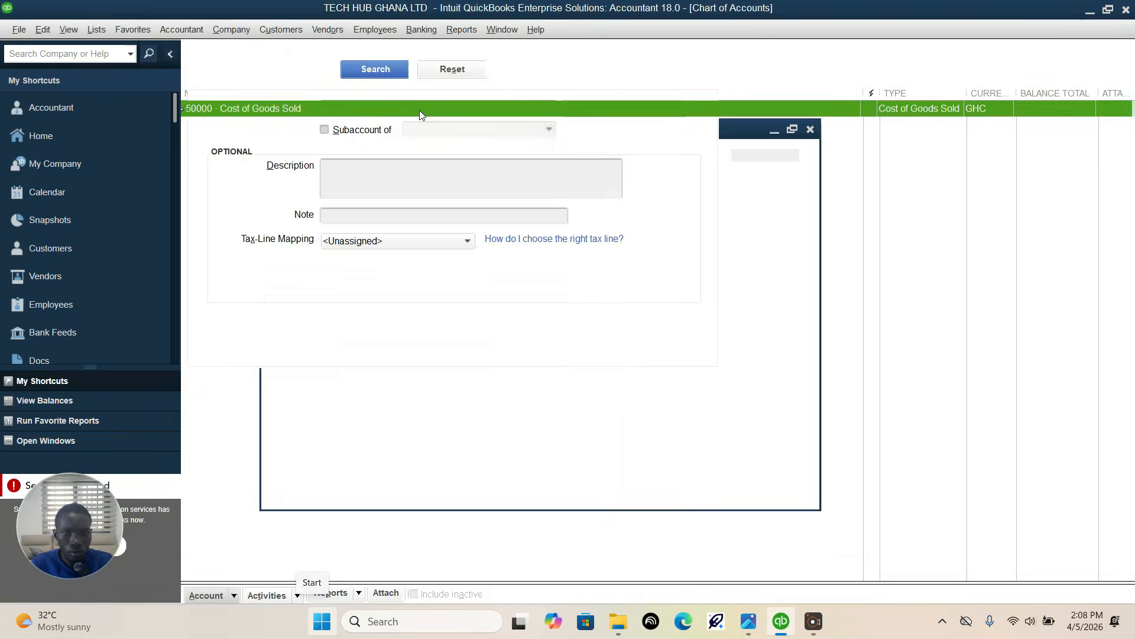
Step: Check the first expense account in the assignment image in Photos and number the new QuickBooks expense account 60100
click(748, 621)
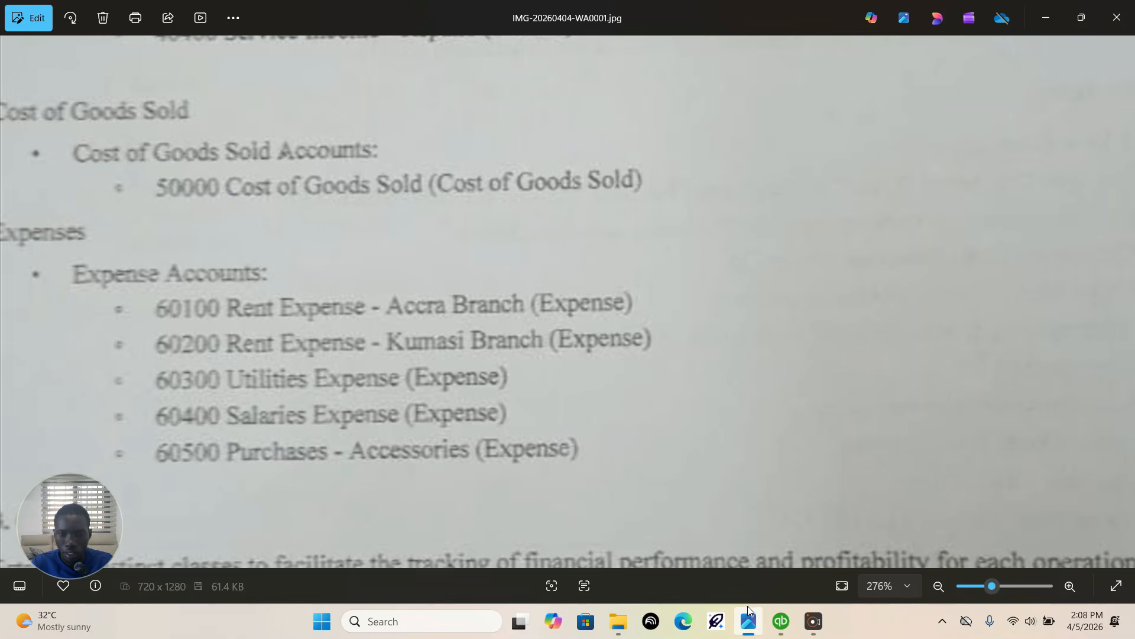
click(781, 621)
click(663, 59)
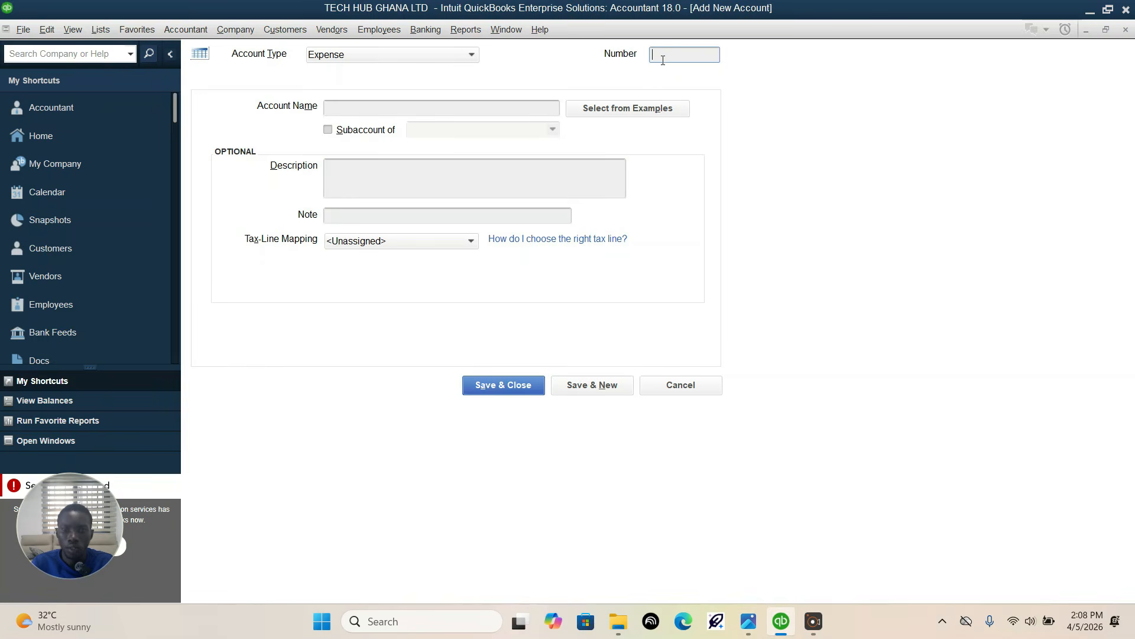
text(60100)
Step: Name account 60100 "Rent Expense-Accra Branch", checking the assignment image for the wording, and save it with a new blank account form
click(358, 107)
text(RE)
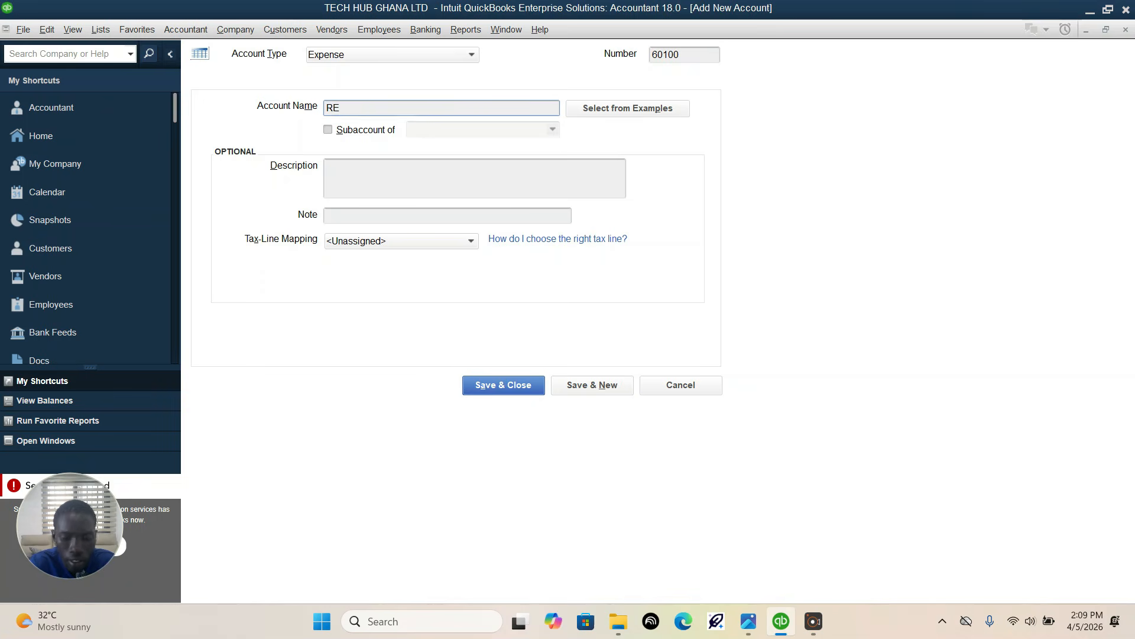
text(nt Expe)
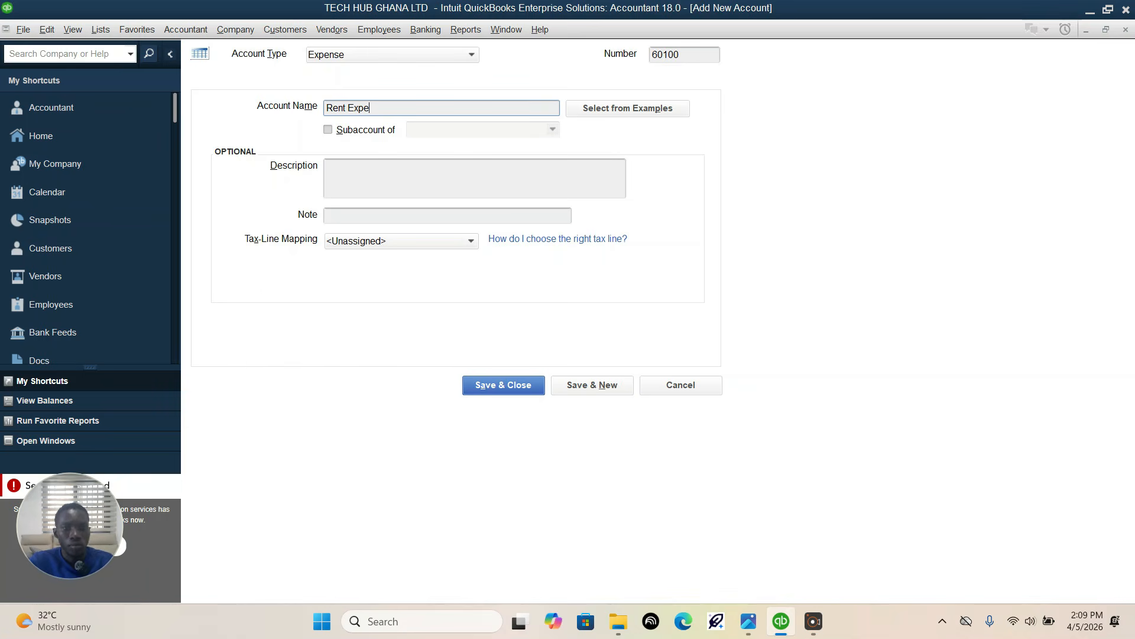
text(nse-)
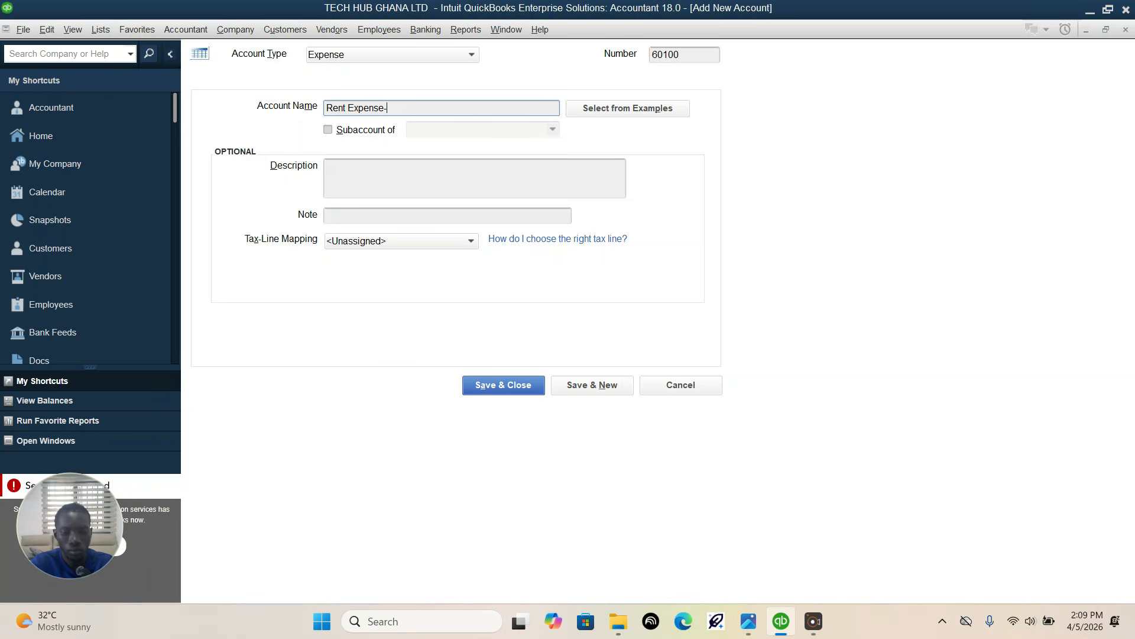
text(A)
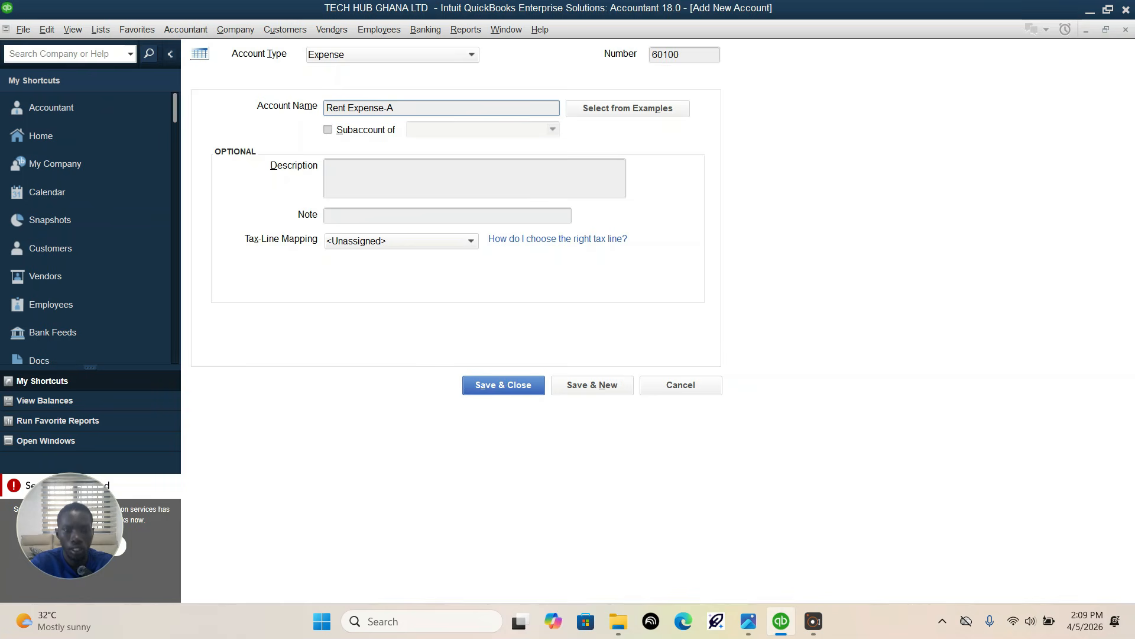
text(ccra)
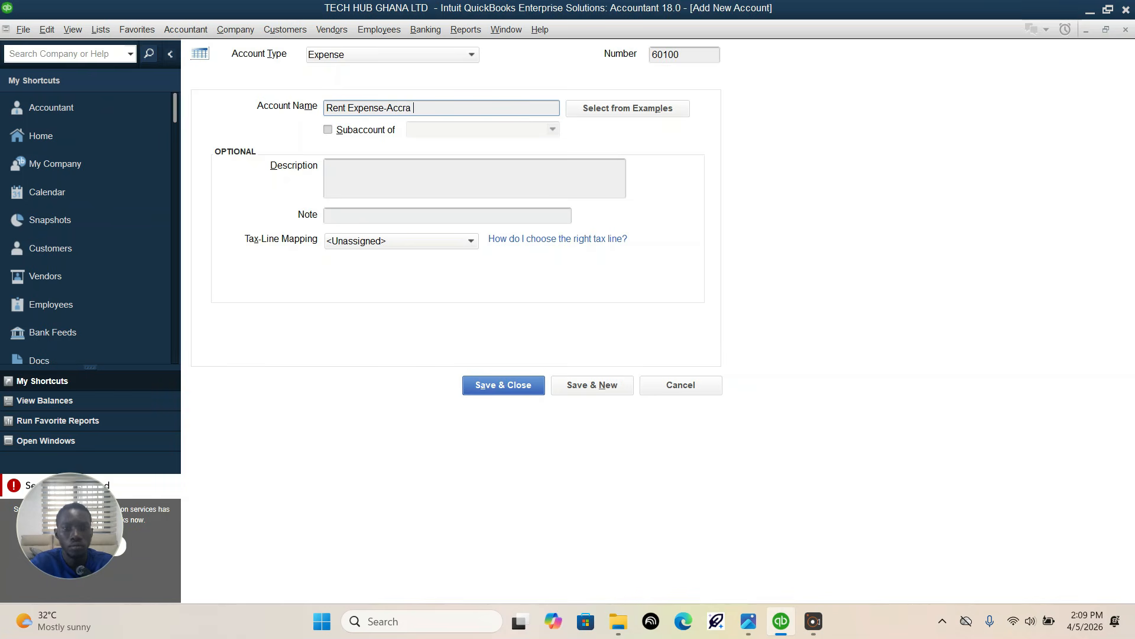
text( Br)
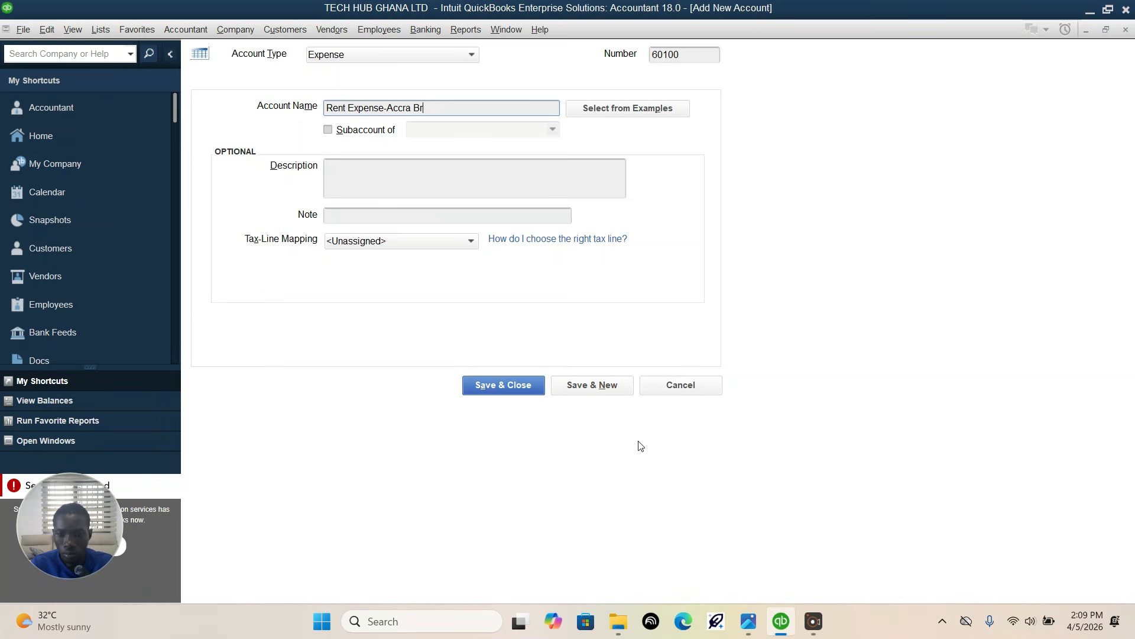
click(748, 620)
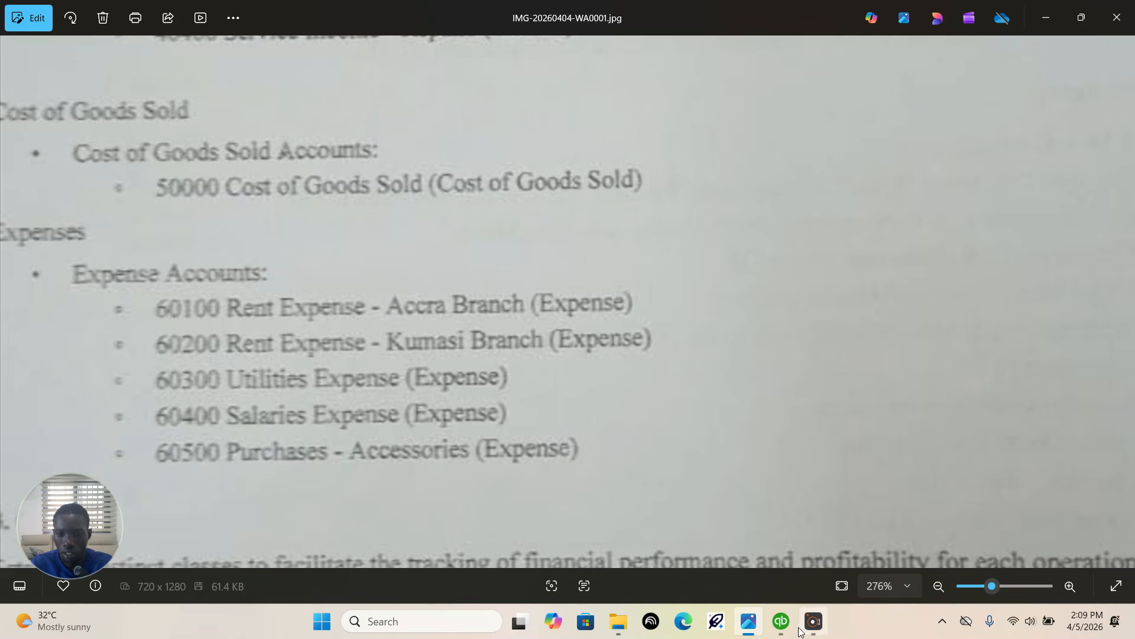
click(781, 621)
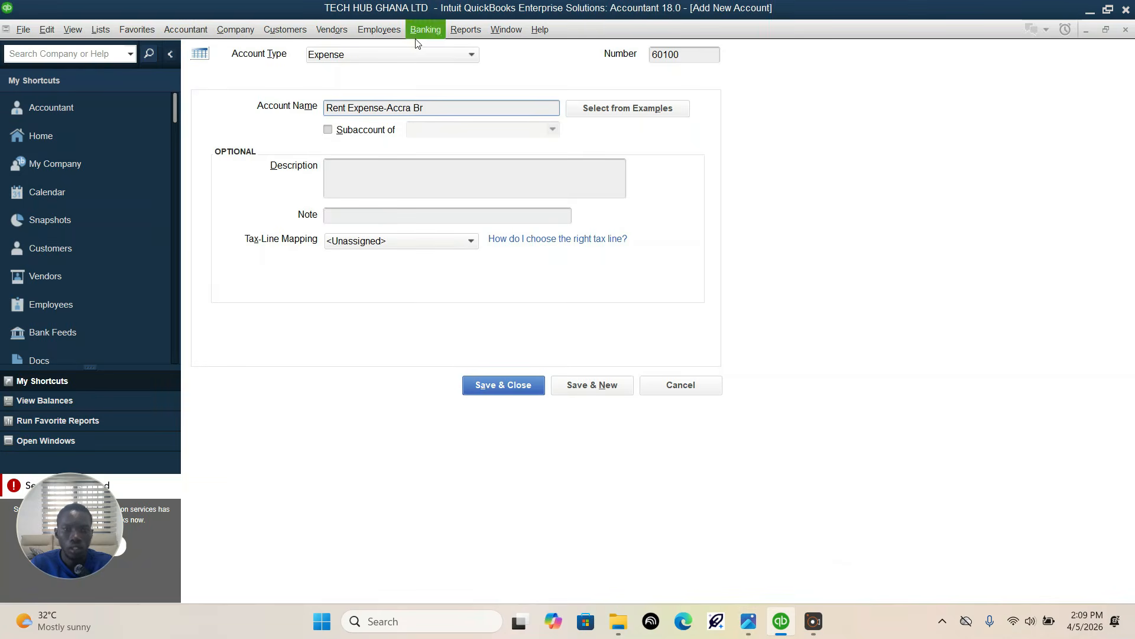
text(ab)
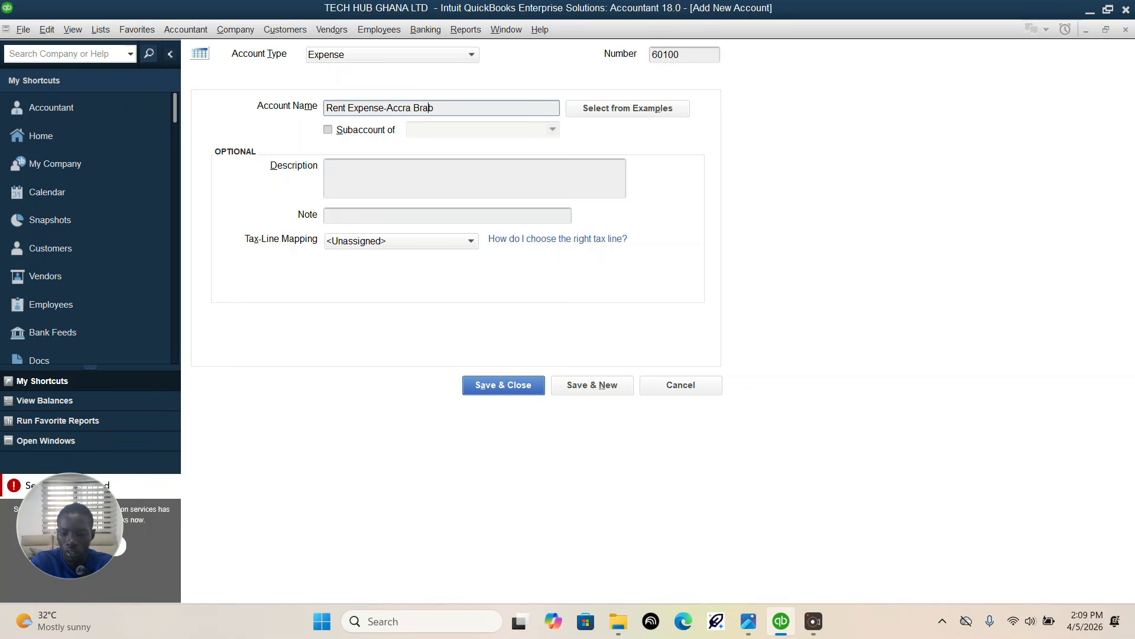
text(nch)
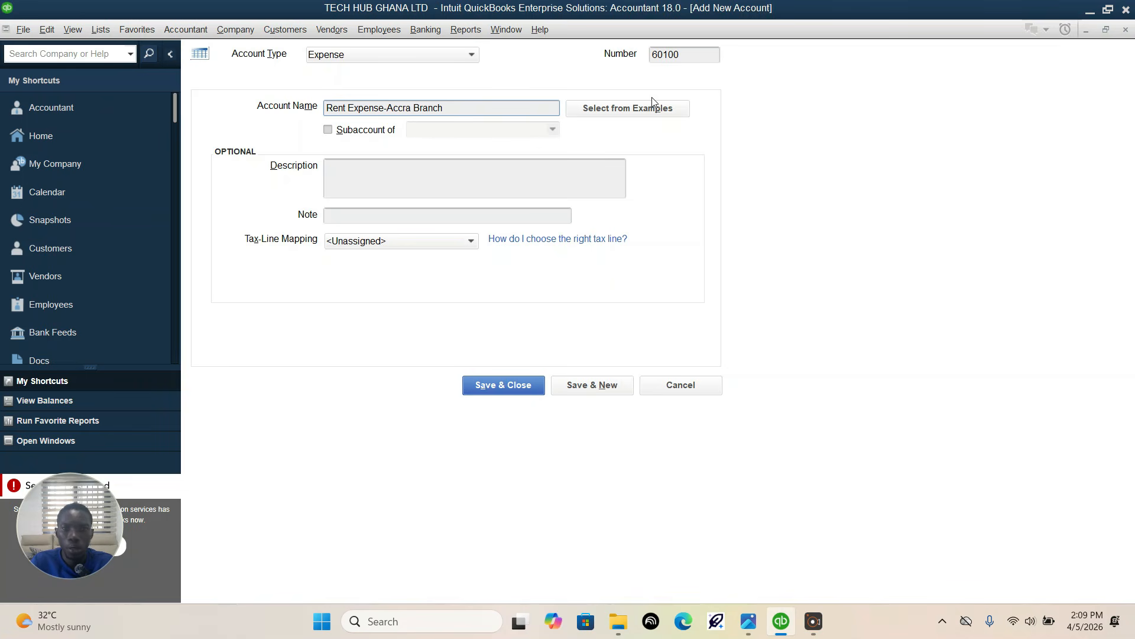
click(592, 385)
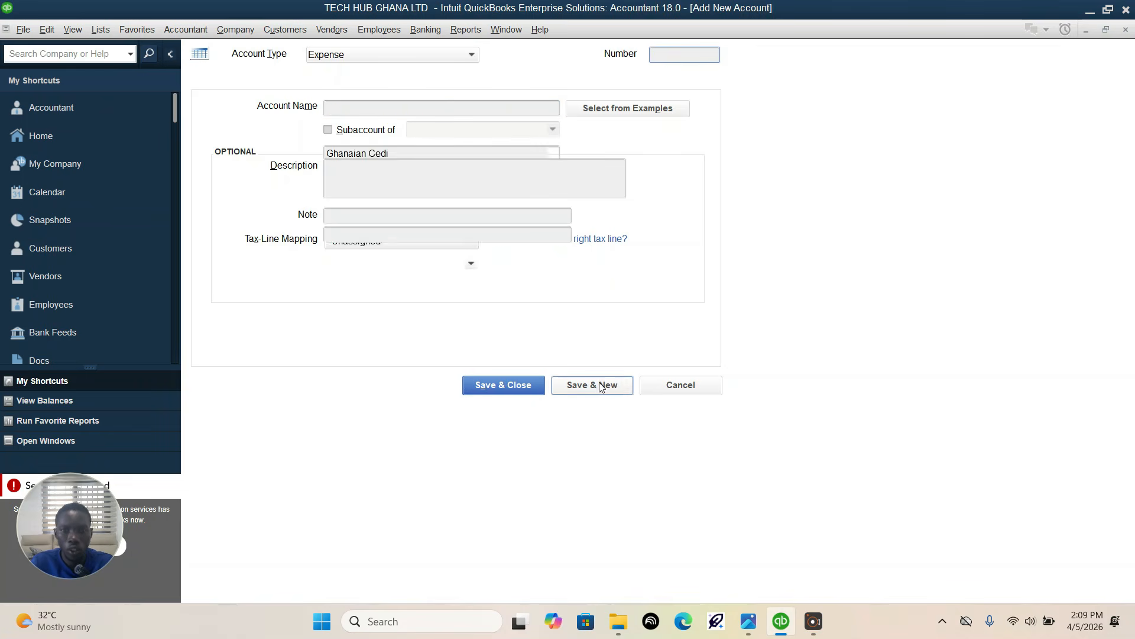
Step: Check the Kumasi Branch rent account in the assignment image in Photos and number the new QuickBooks expense account 60200
click(748, 621)
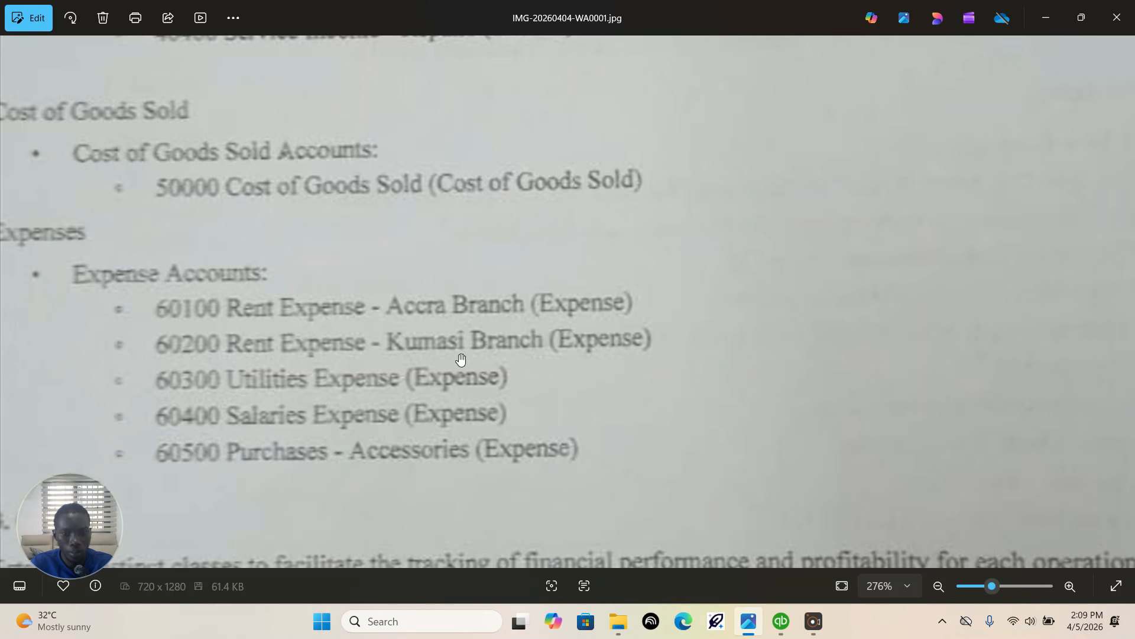
click(781, 625)
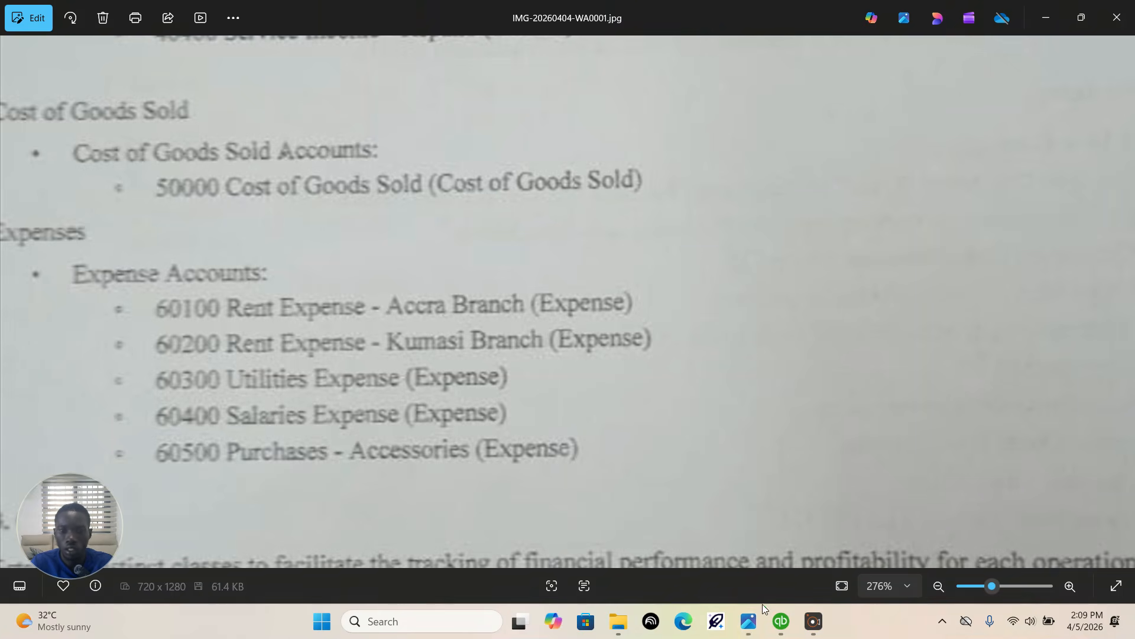
click(784, 629)
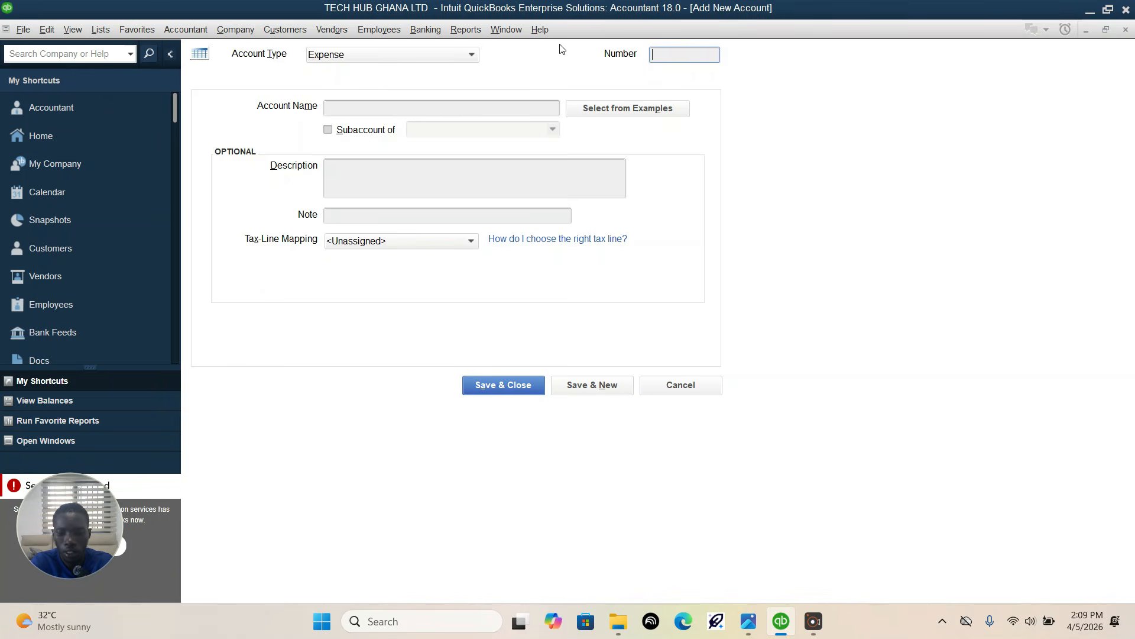
text(60200)
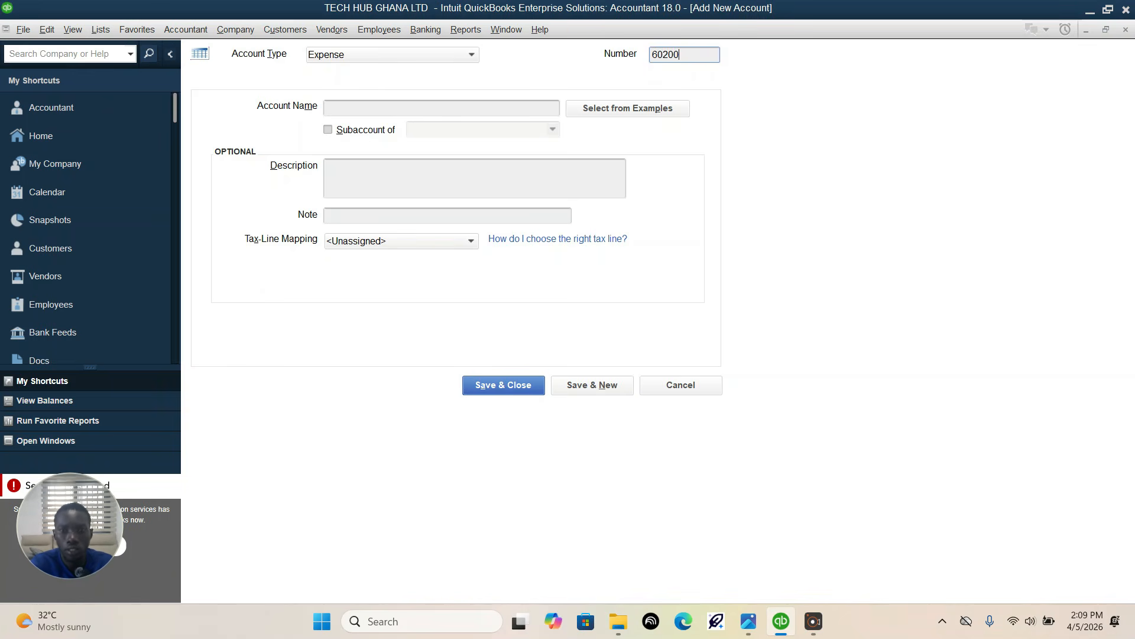
Step: Name account 60200 "Rent Expense-Kumase Branch" and try to save it
click(535, 107)
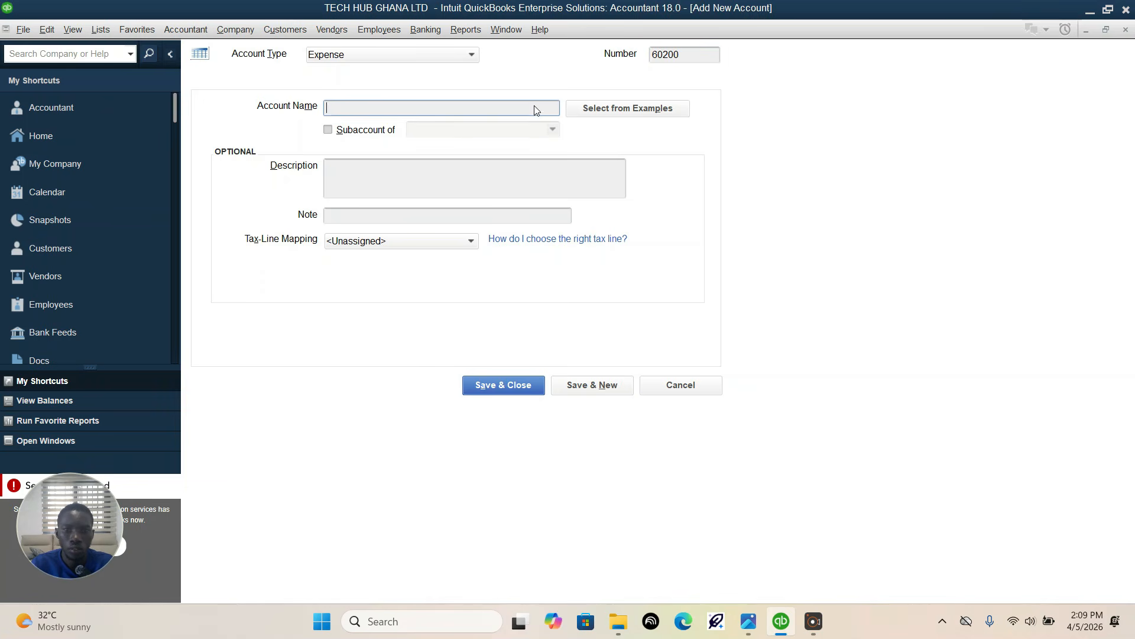
text(Re)
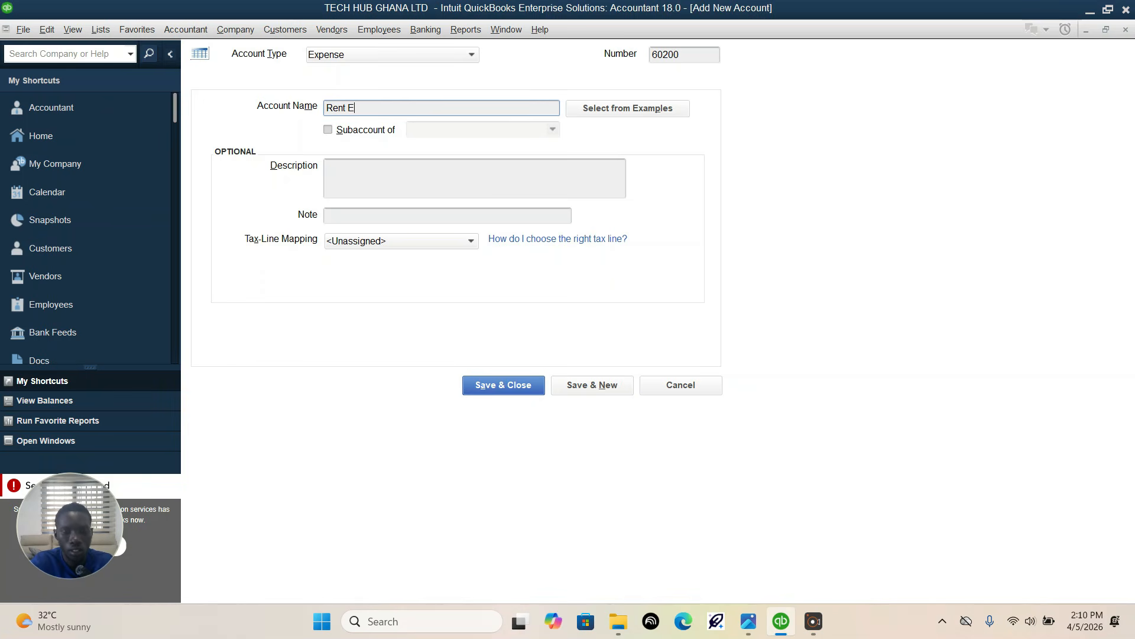
text(nt E)
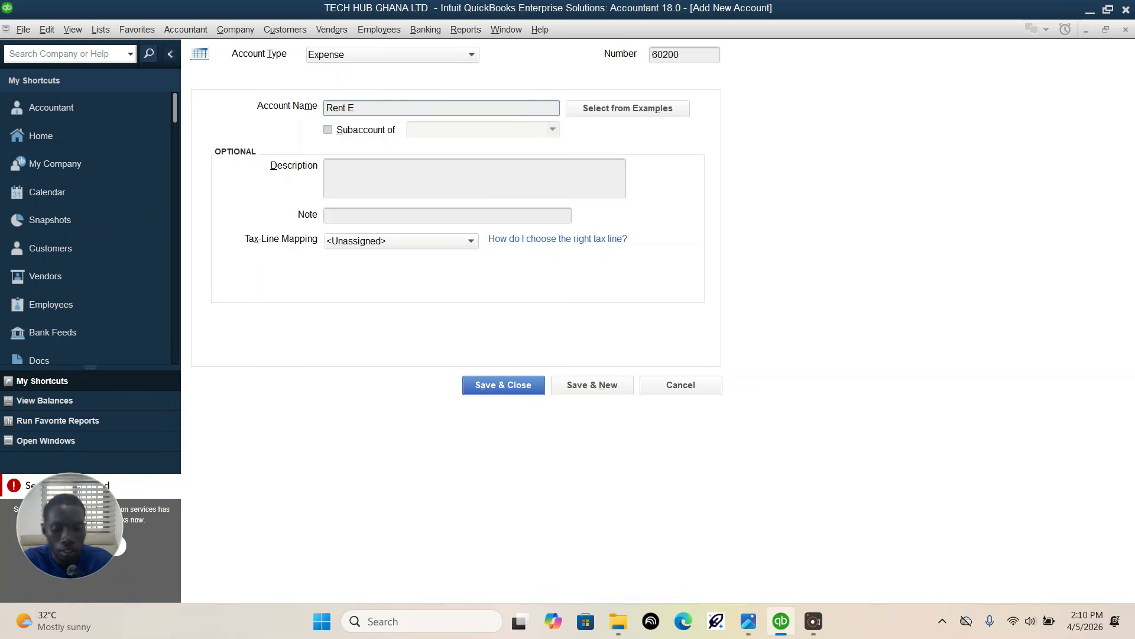
text(xpense)
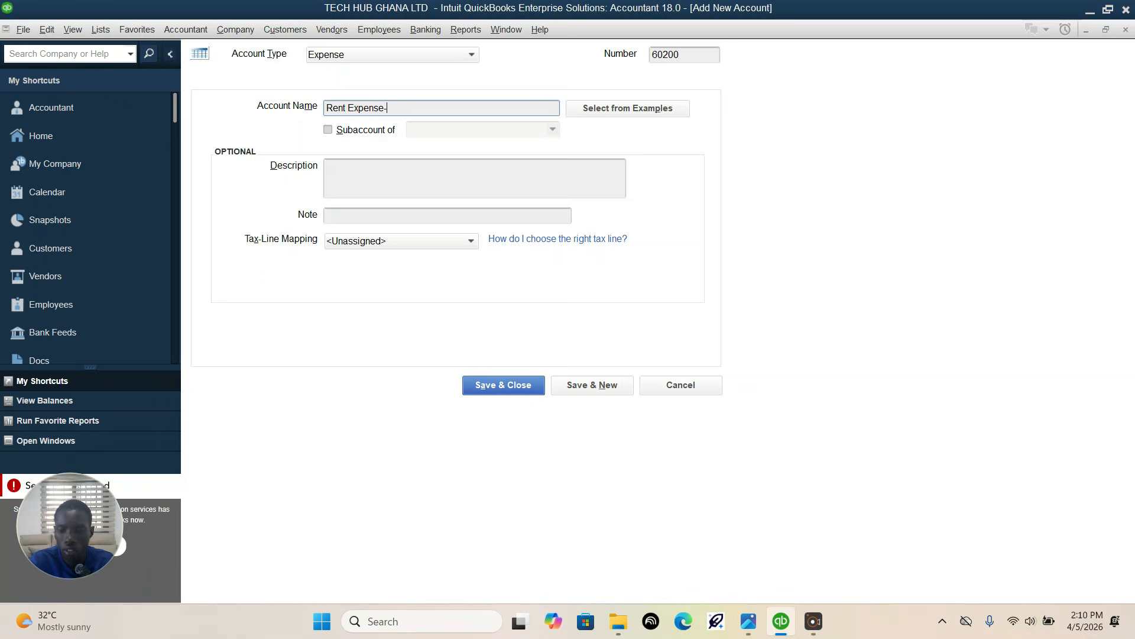
text(-Kumase)
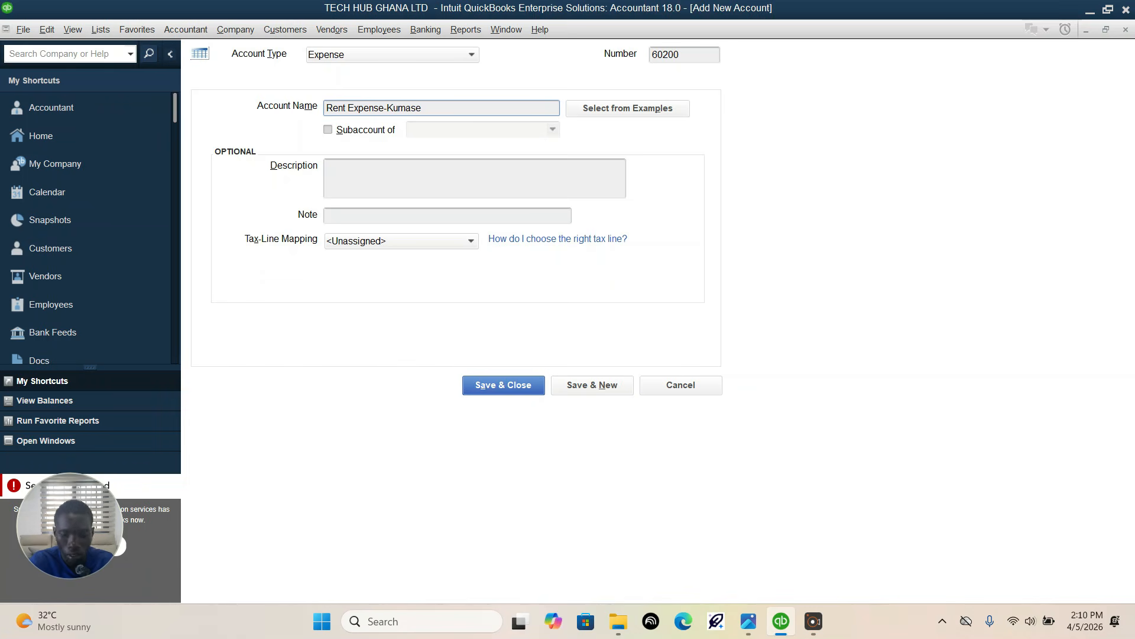
text( B)
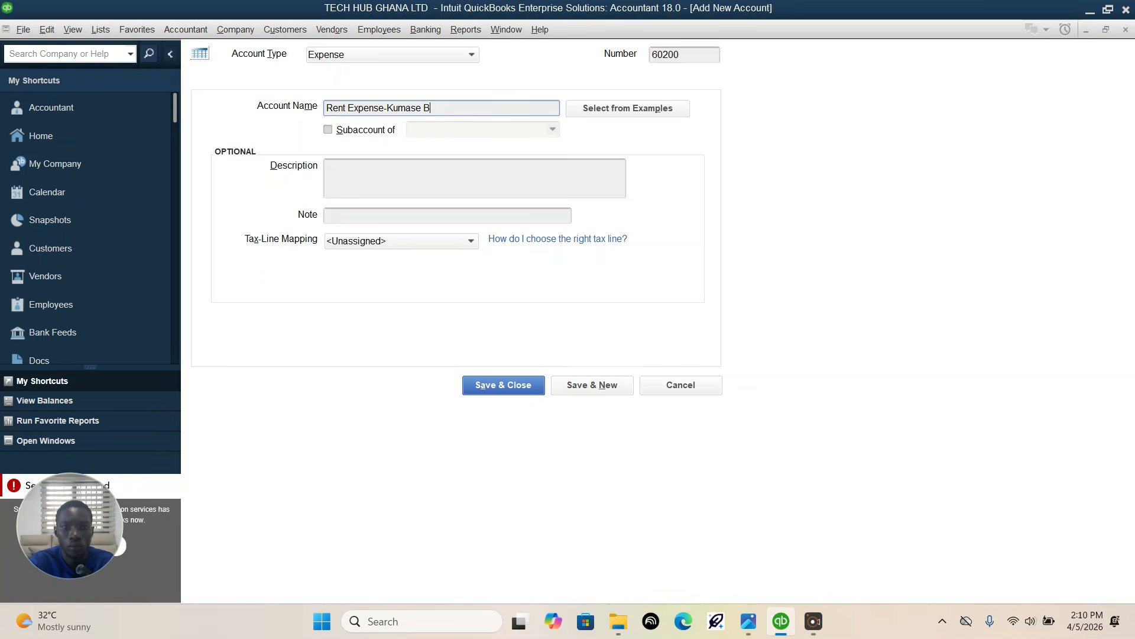
text(Eanch)
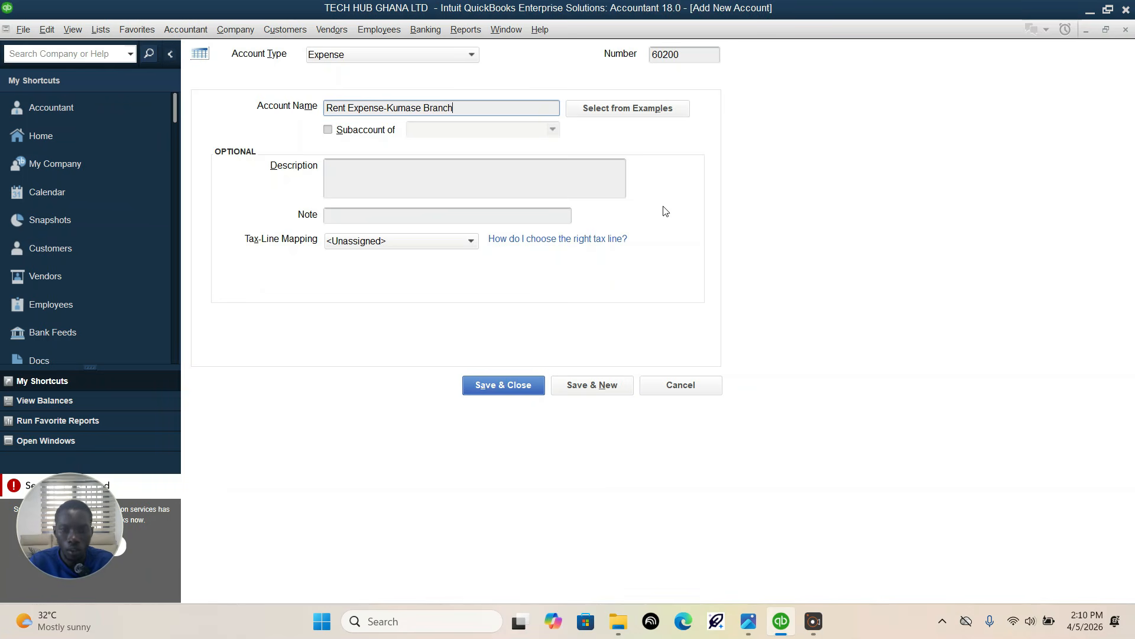
click(592, 385)
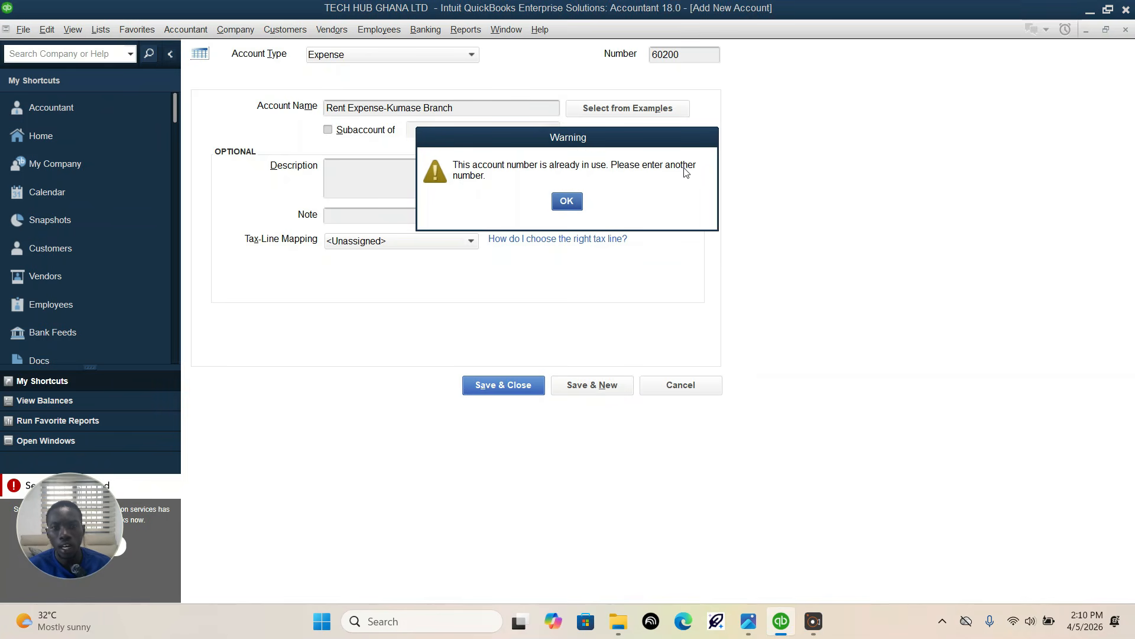
click(566, 201)
Step: Search the chart of accounts for number 60200, checking the number against the assignment image
click(58, 136)
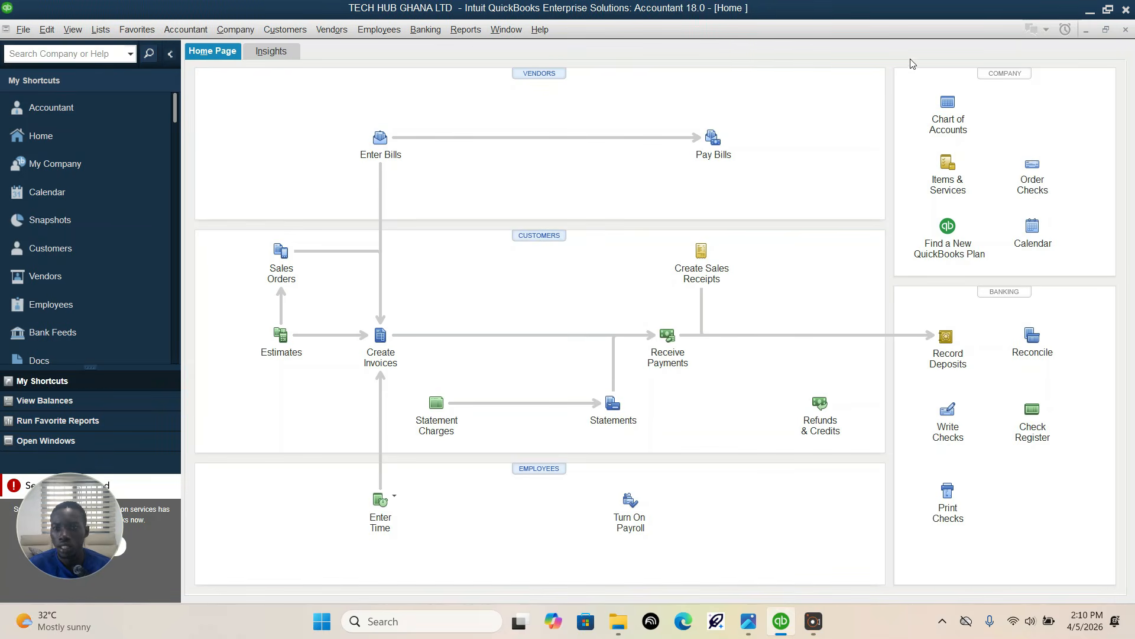
click(946, 110)
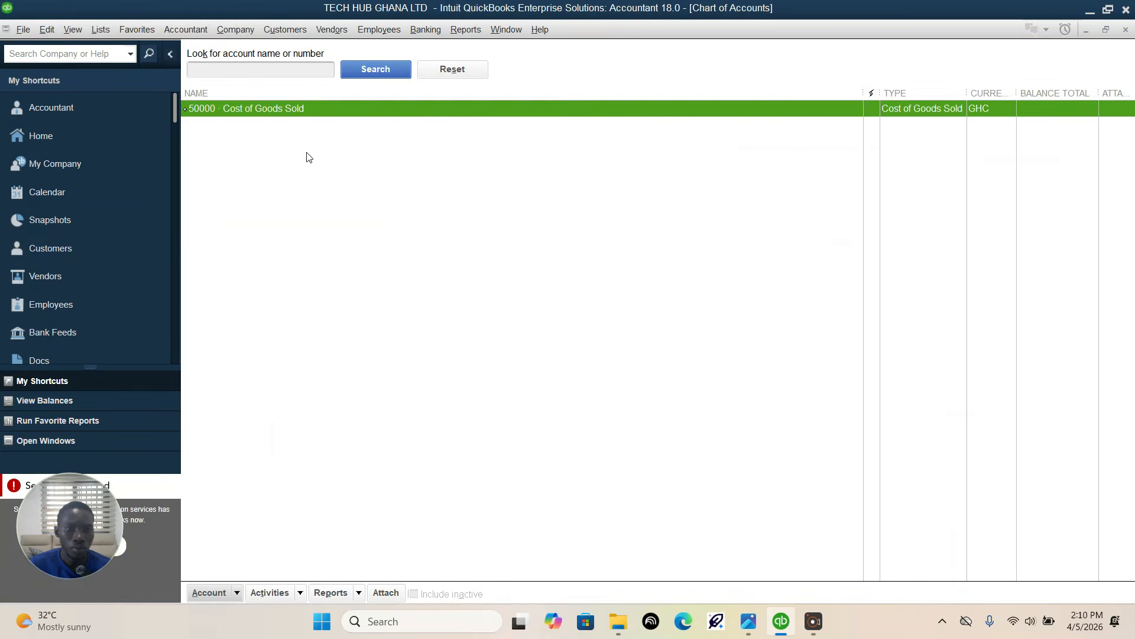
click(283, 75)
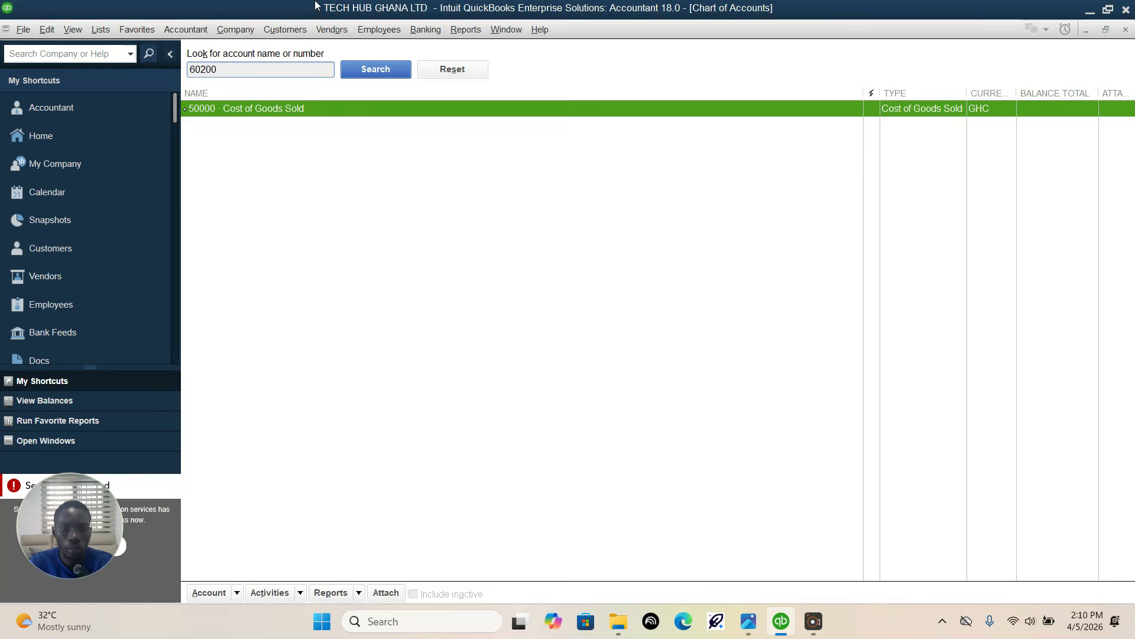
click(748, 621)
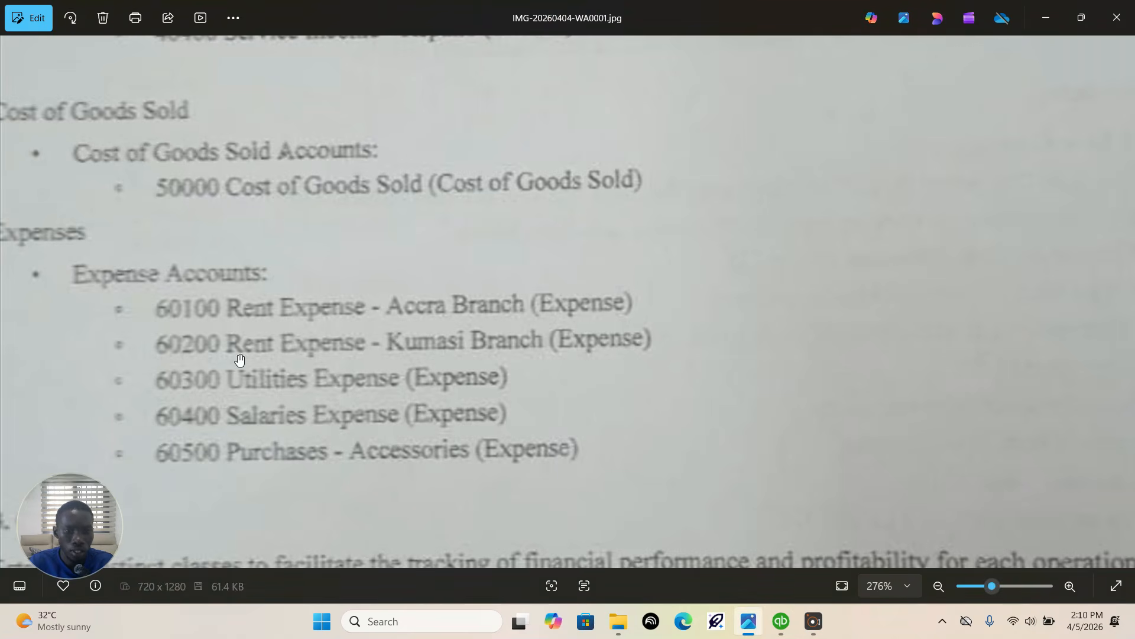
click(780, 621)
click(376, 69)
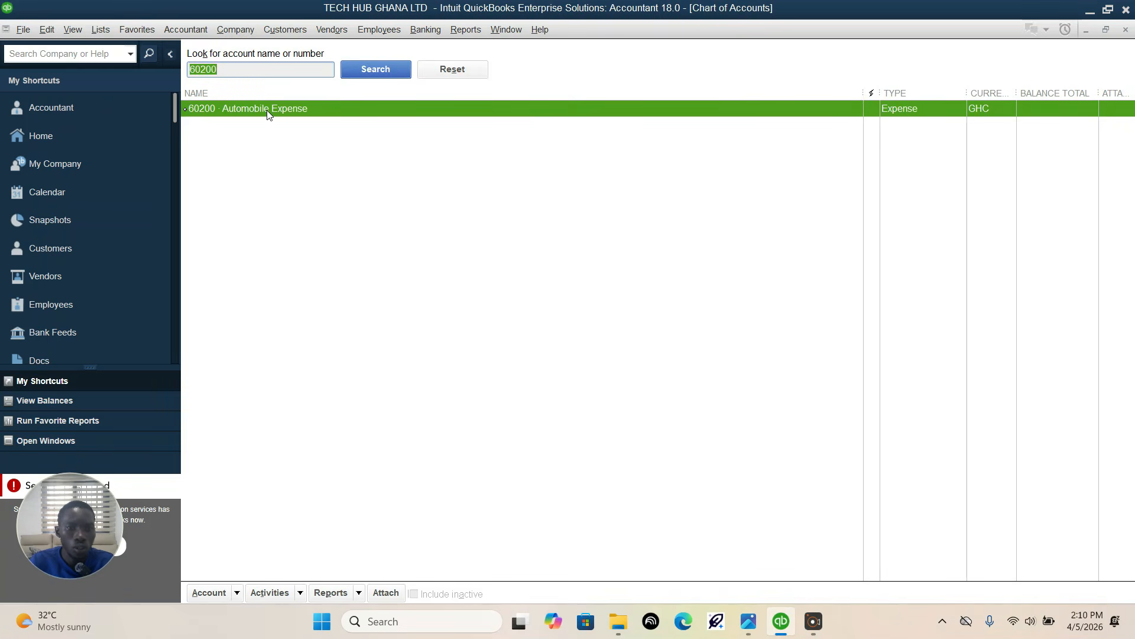
Step: Delete the existing 60200 Automobile Expense account and return to the unsaved new account form
right_click(304, 112)
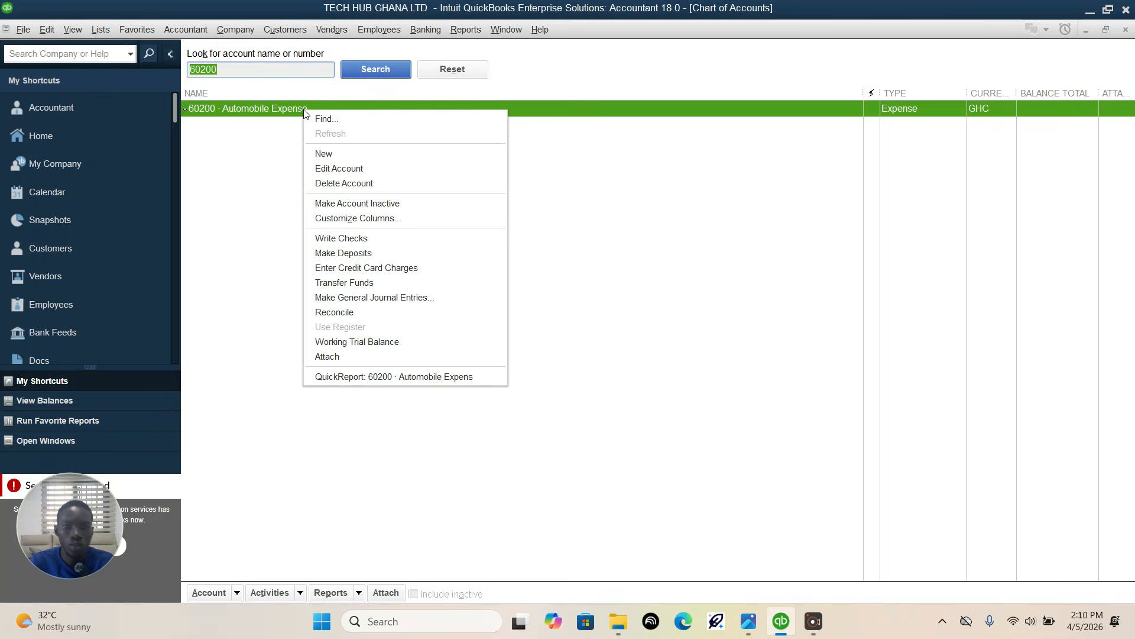
click(327, 185)
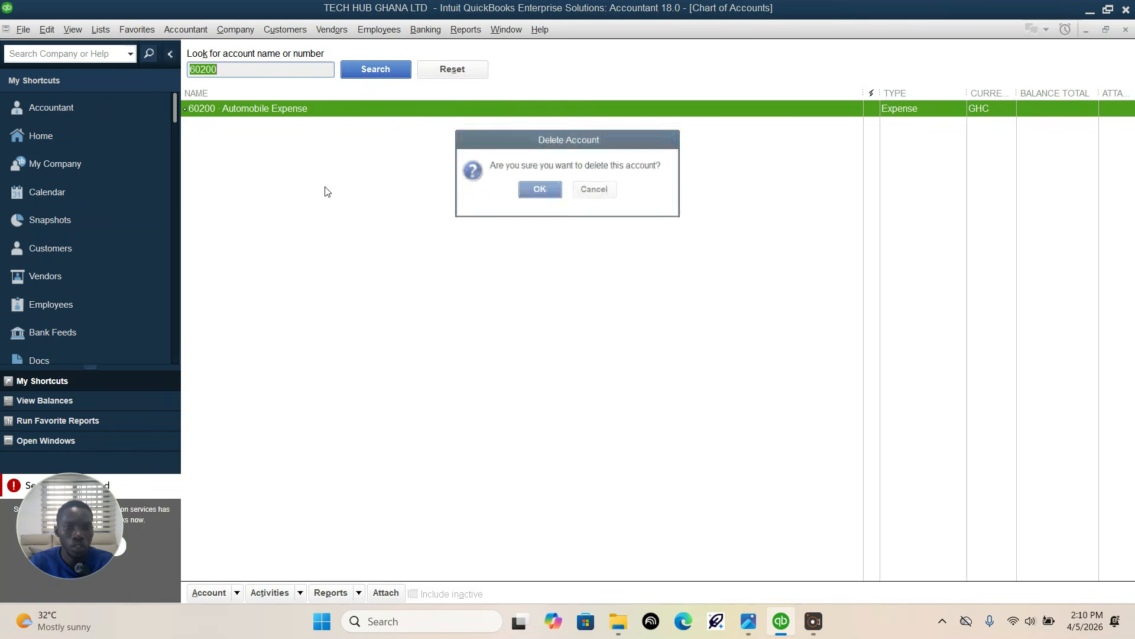
click(553, 199)
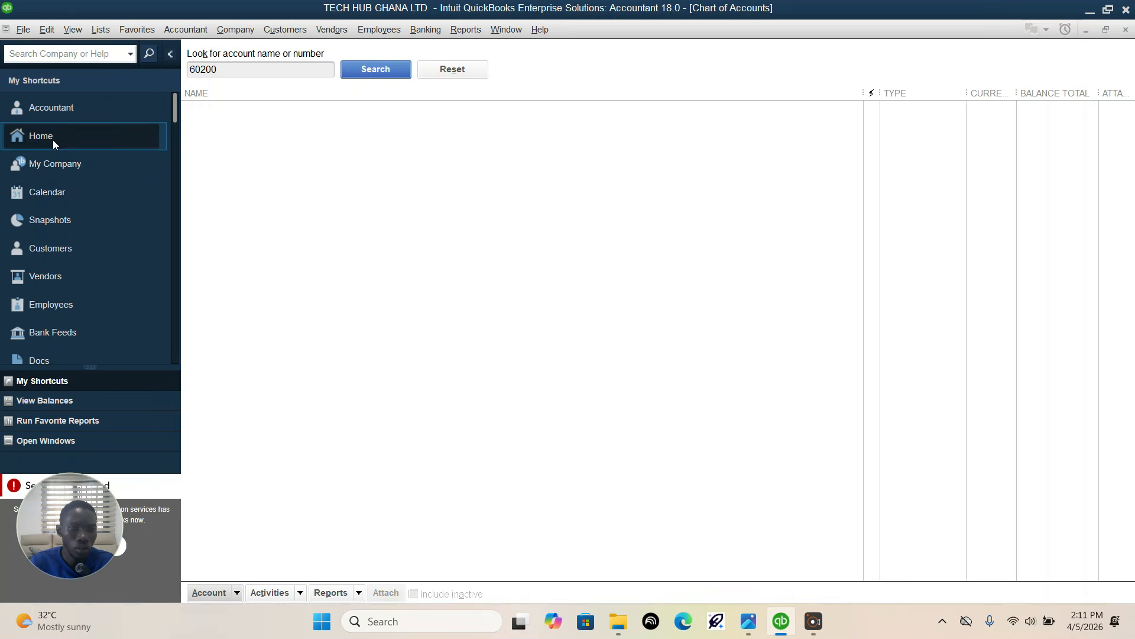
click(49, 442)
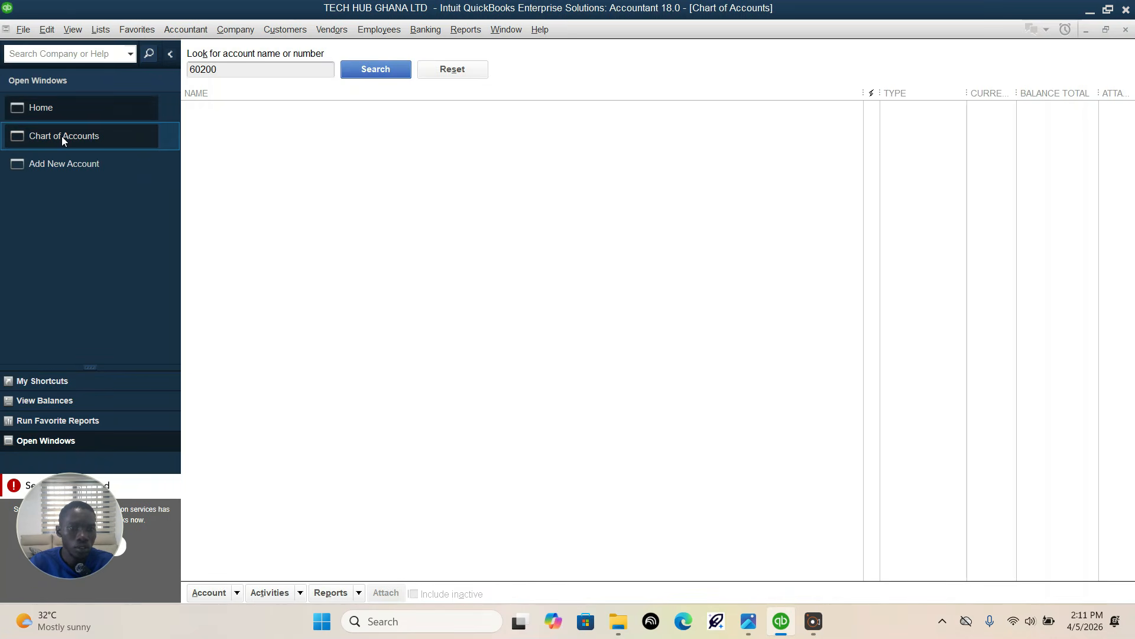
click(61, 160)
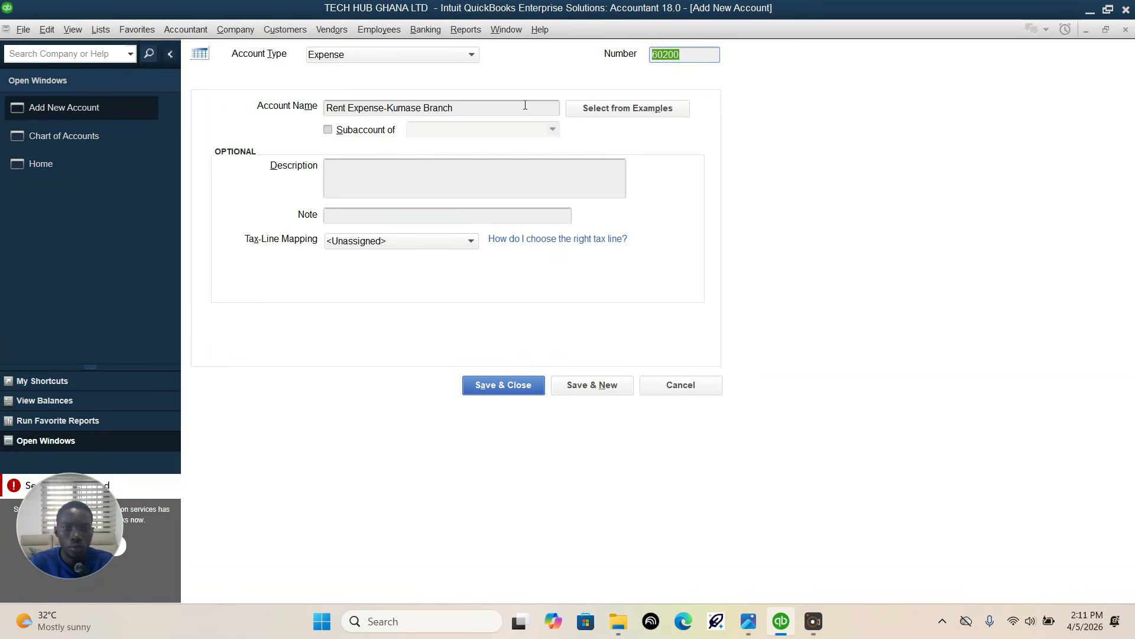
Step: Save the 60200 Rent Expense-Kumase Branch account and check the next expense account in the assignment image in Photos
click(530, 388)
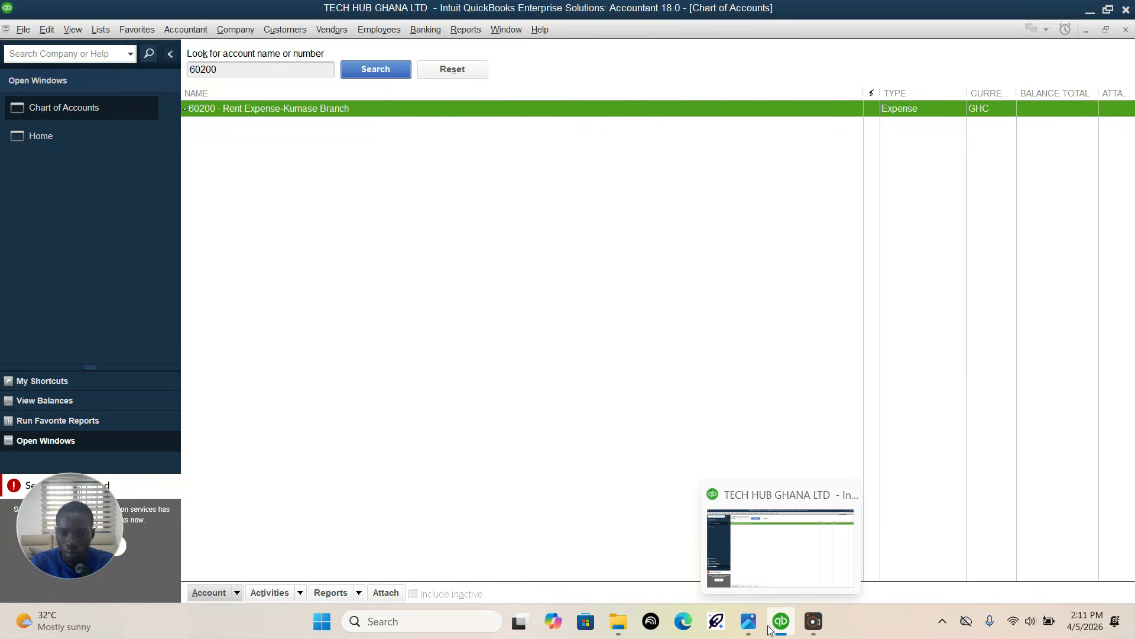
click(748, 621)
drag(380, 385, 384, 296)
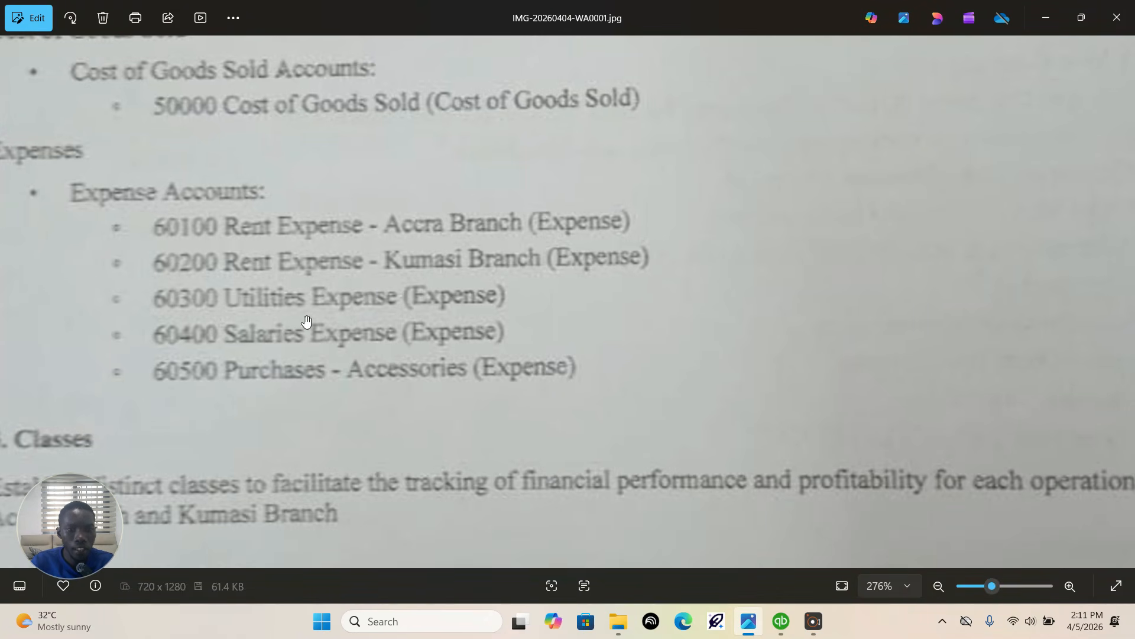
click(781, 621)
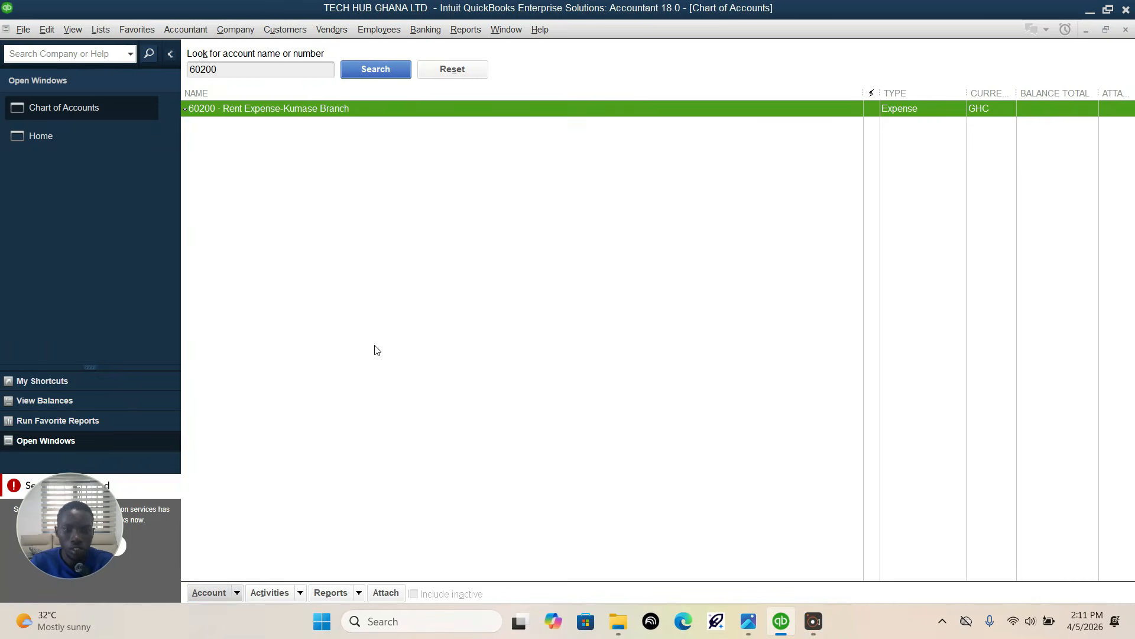
Step: Add a new QuickBooks expense account numbered 60300 and named "Utilities Expense", and save it
click(229, 594)
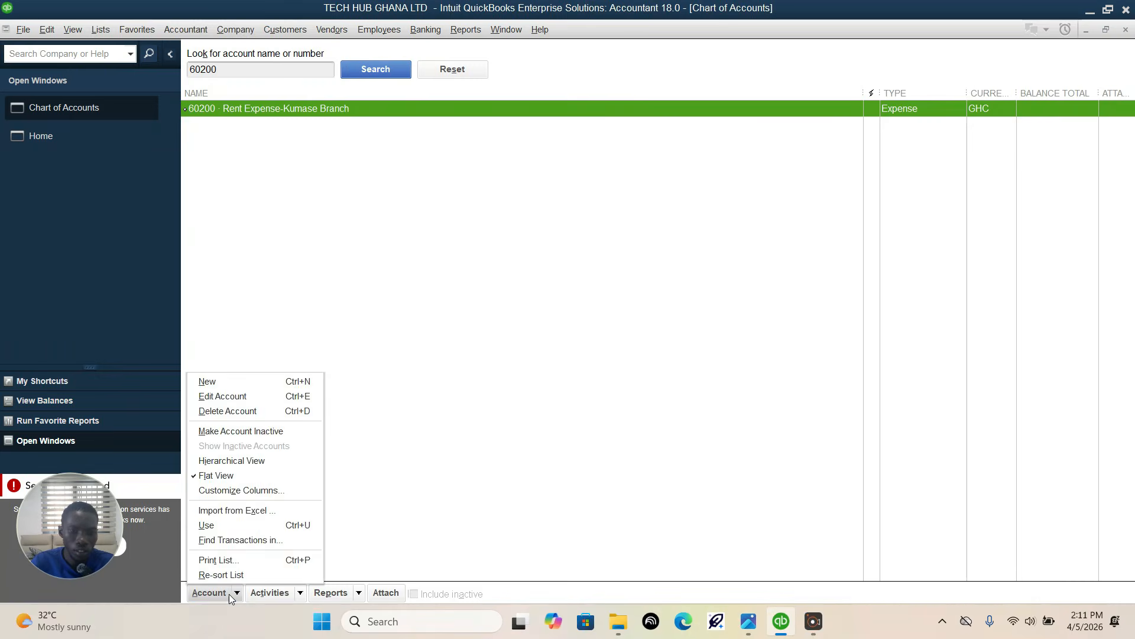
click(228, 382)
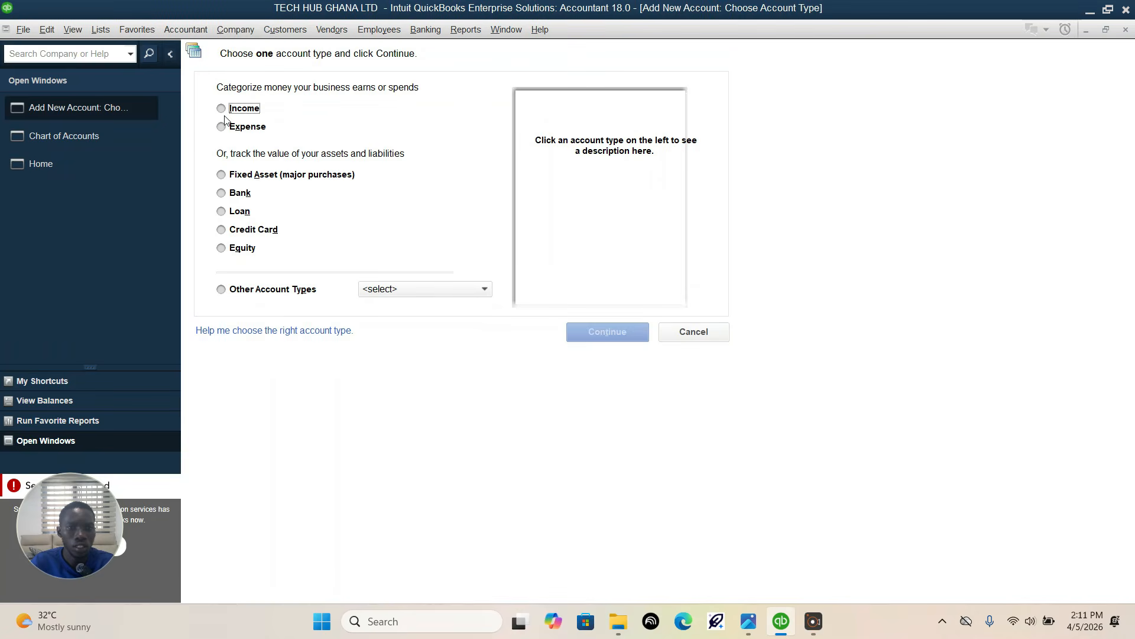
click(224, 127)
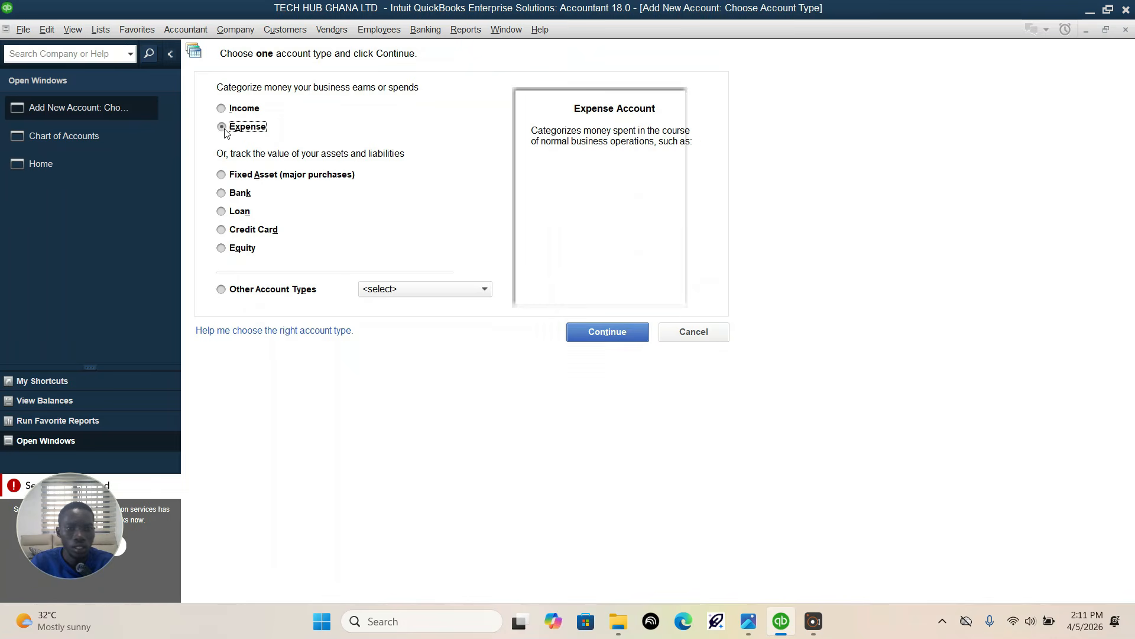
click(604, 331)
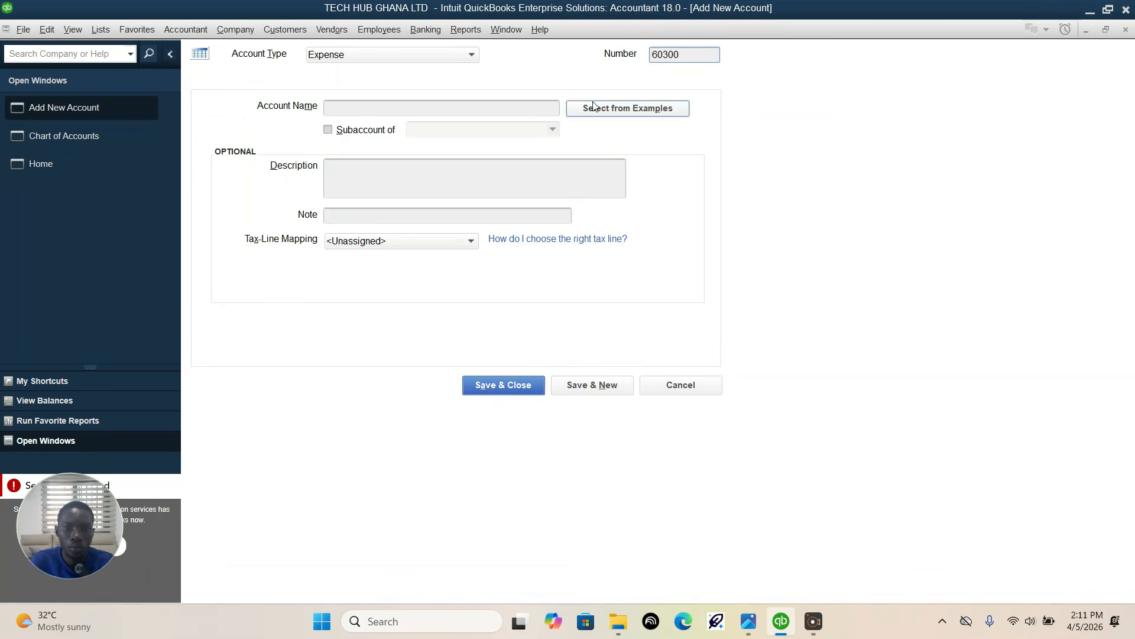
click(504, 107)
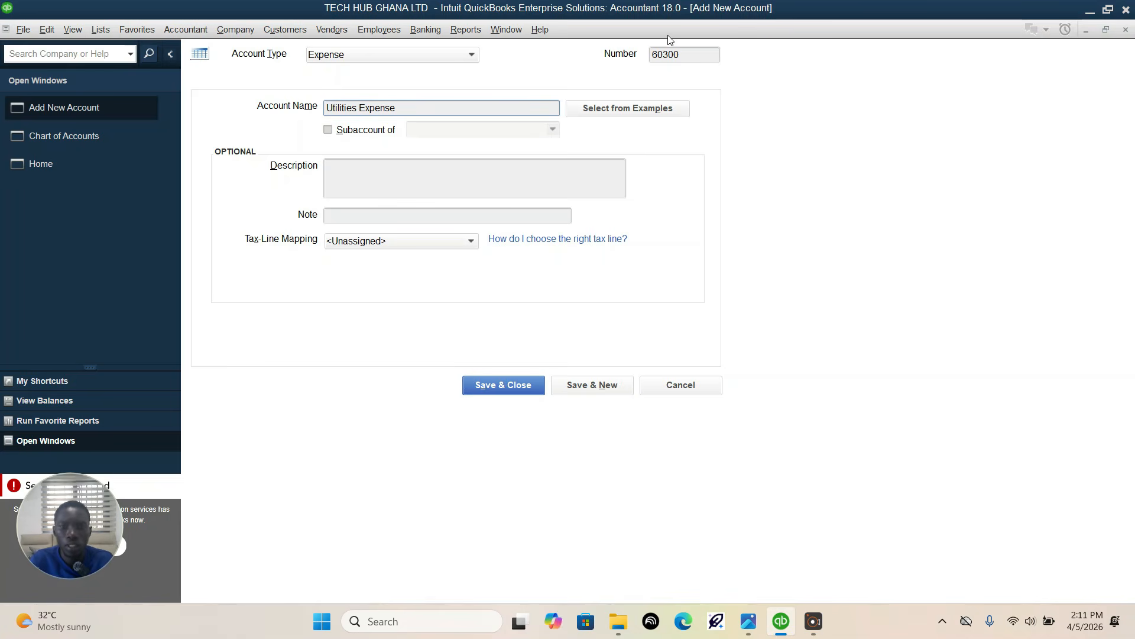
click(599, 385)
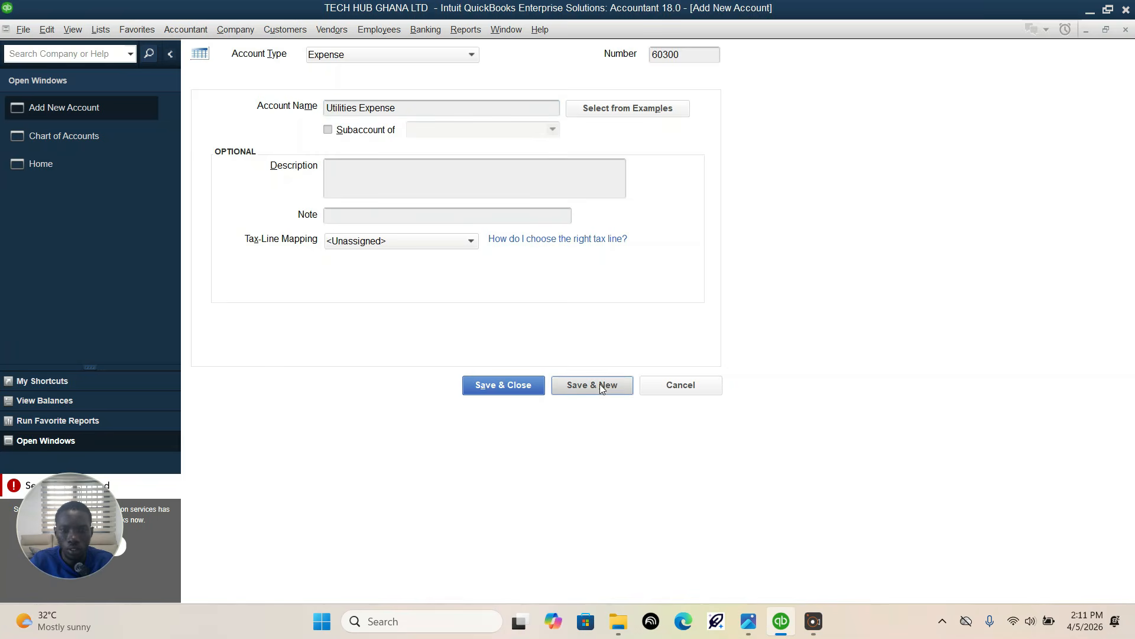
Step: Check the salaries account in the Photos assignment image and try to save QuickBooks expense account 60400 as "Salaries Expense"
click(748, 621)
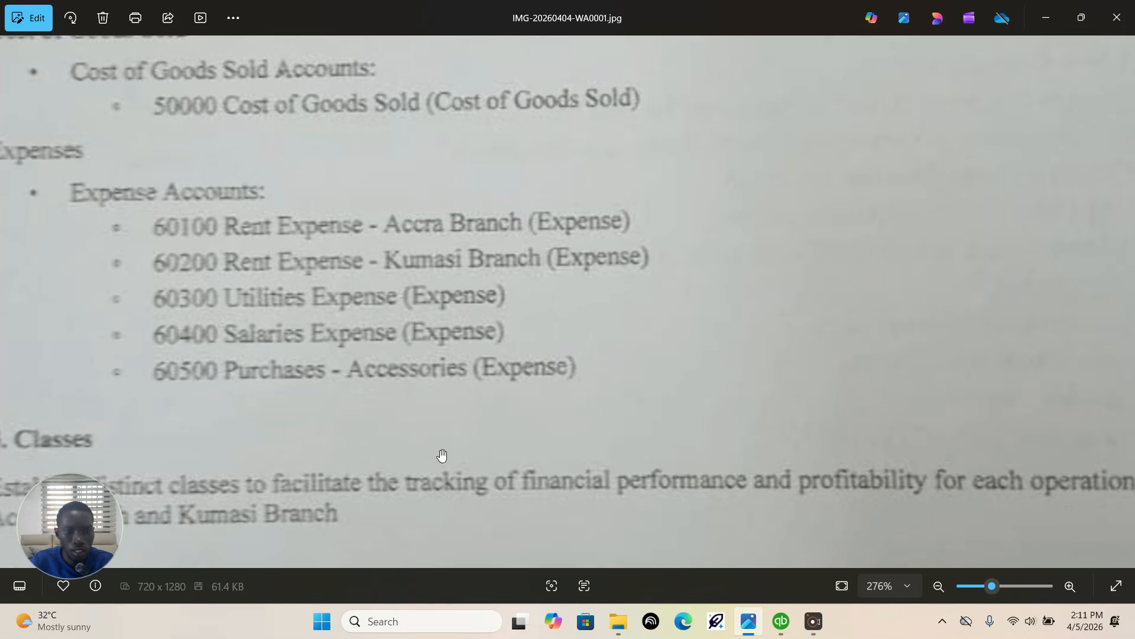
click(781, 621)
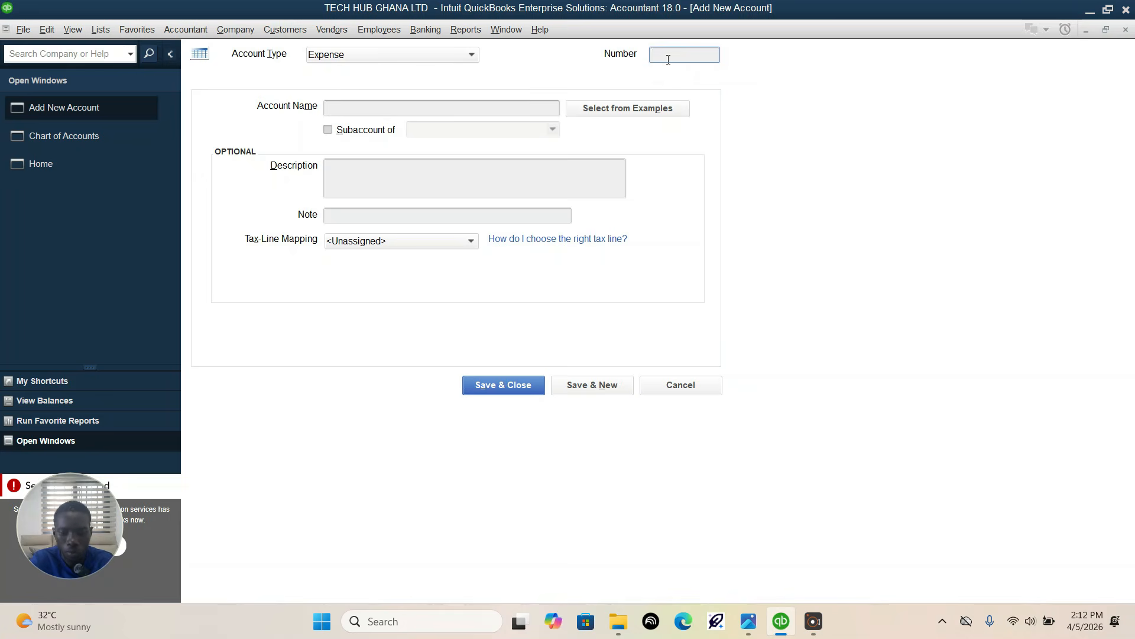
text(60400)
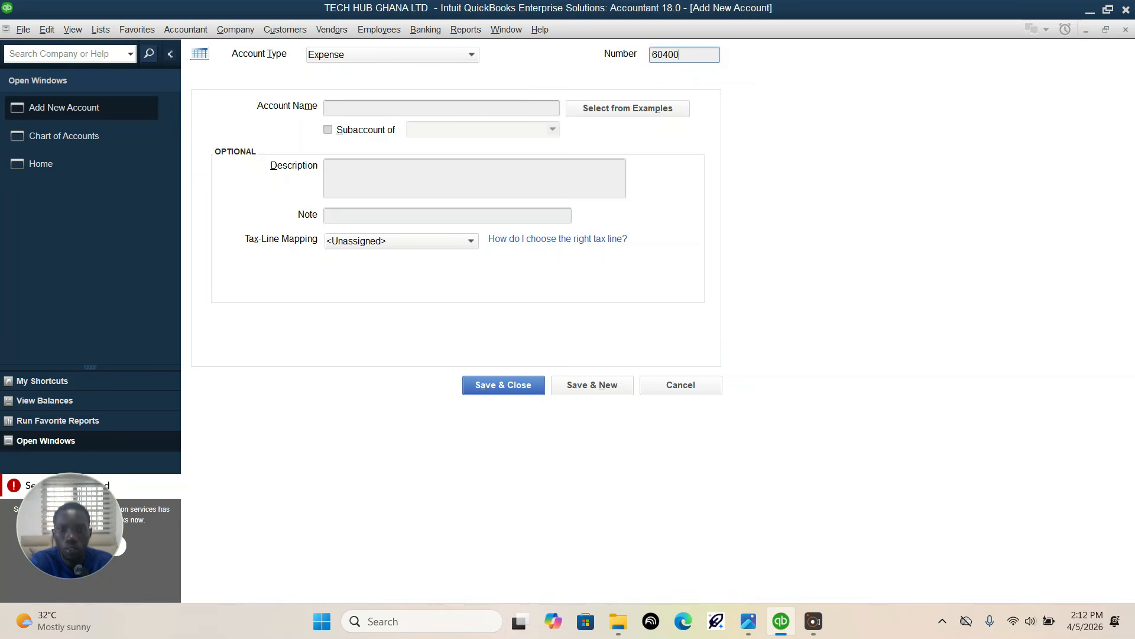
click(491, 108)
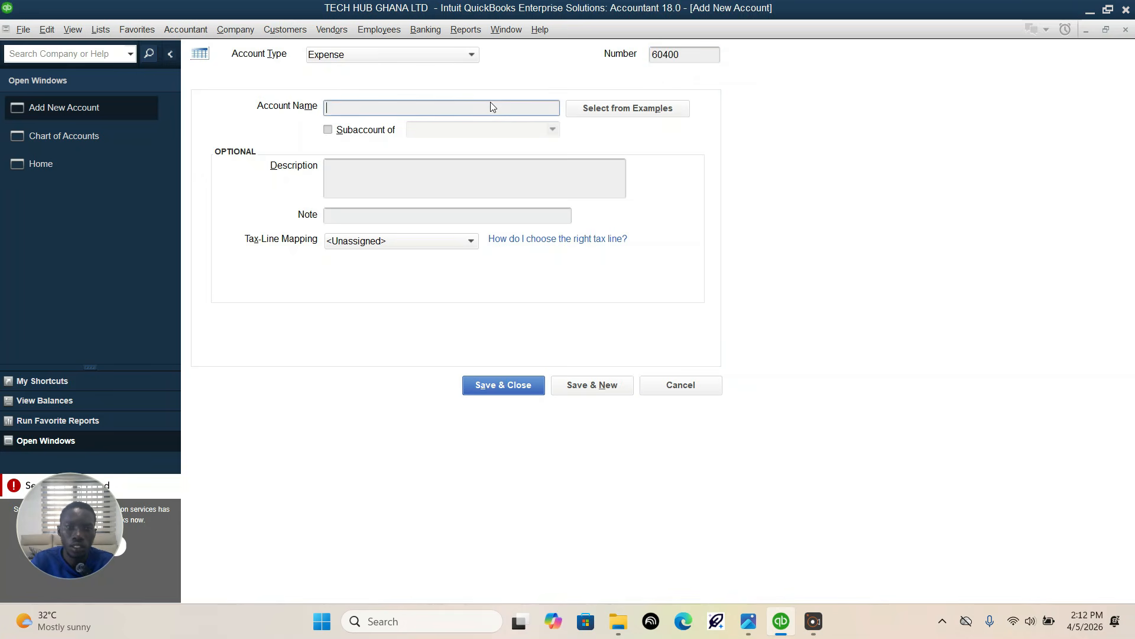
text(salaries Expense)
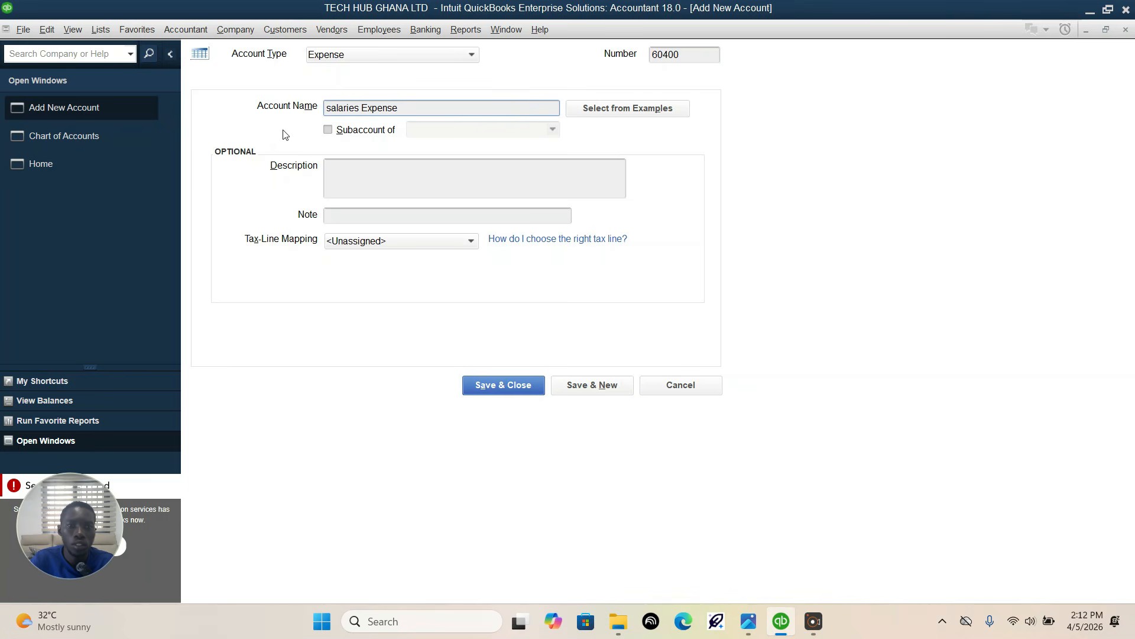
key(Delete)
text(S)
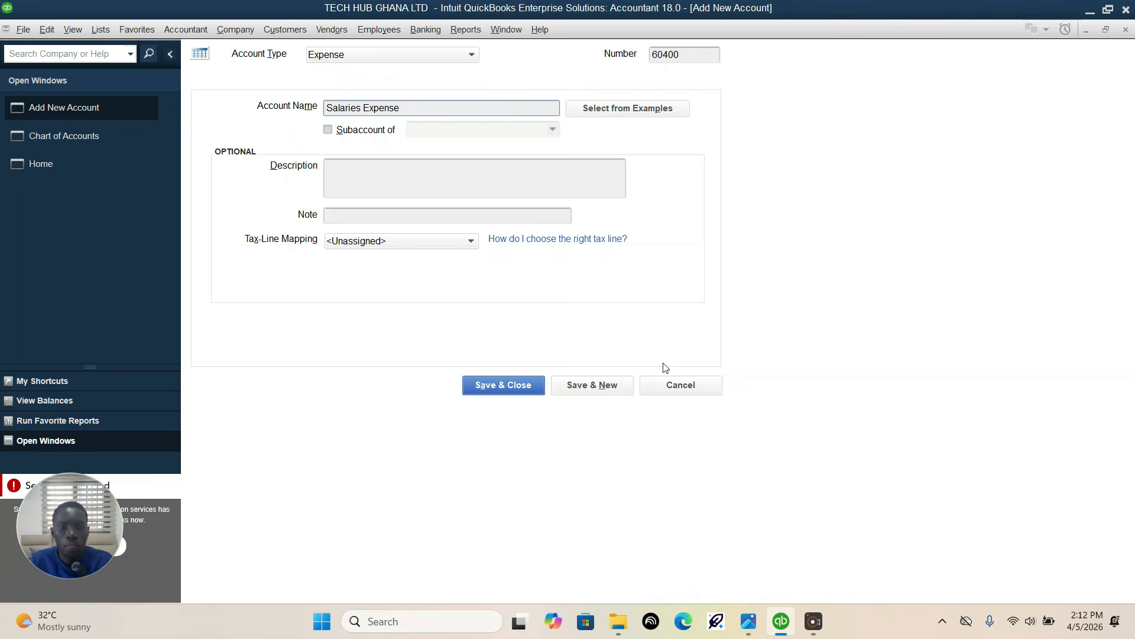
click(595, 387)
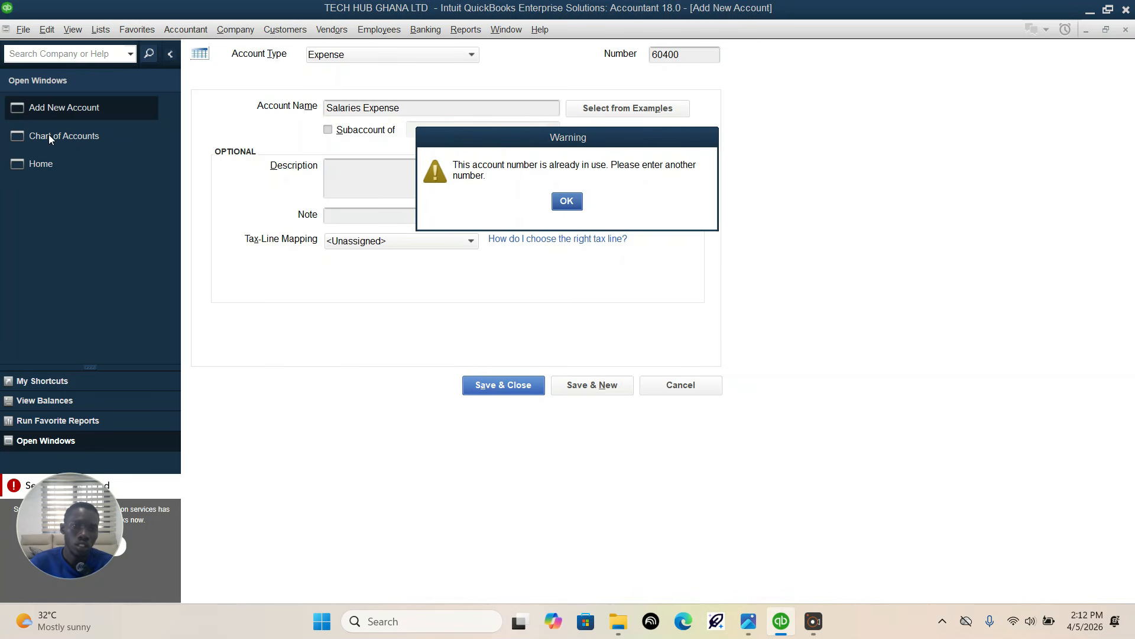
click(566, 201)
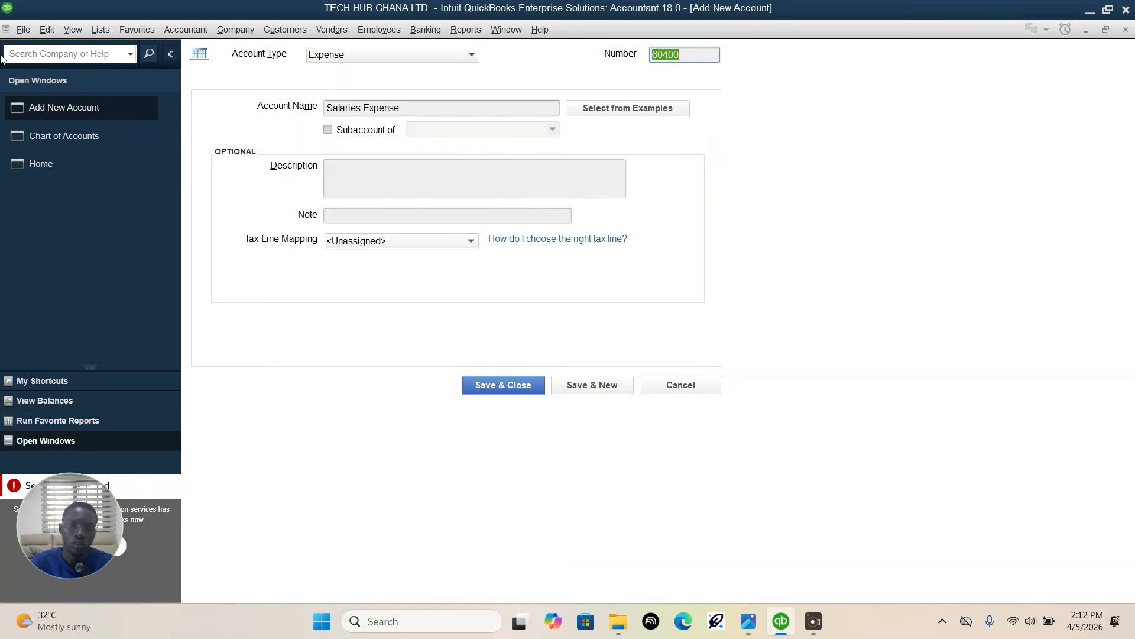
Step: Search the chart of accounts for number 60400
click(62, 134)
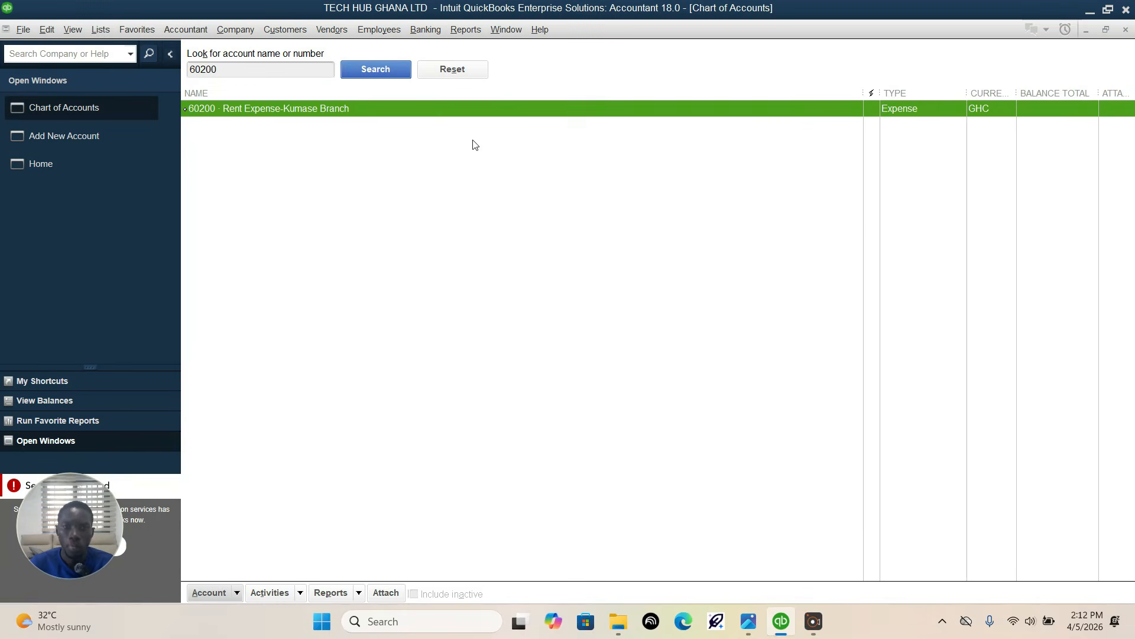
drag(243, 69, 165, 67)
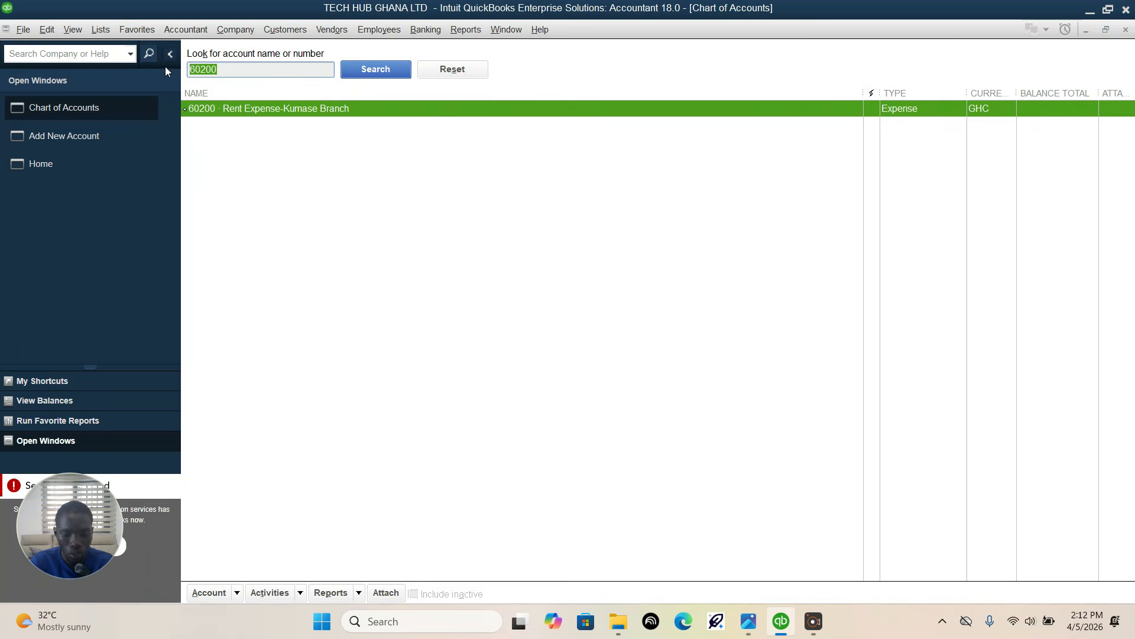
text(6)
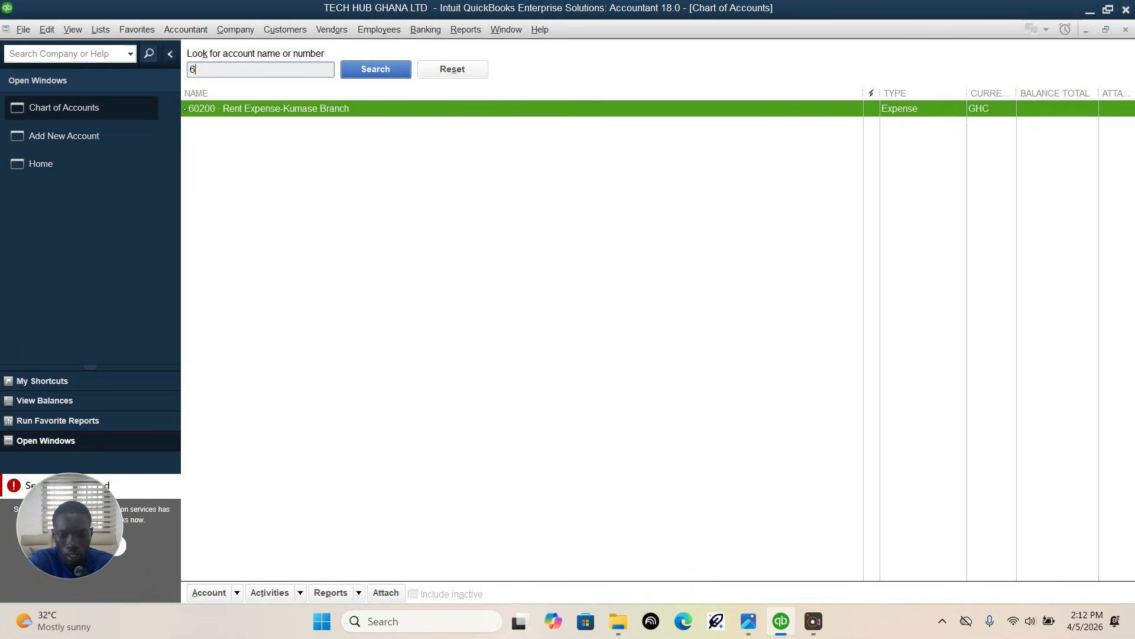
text(0400)
click(375, 70)
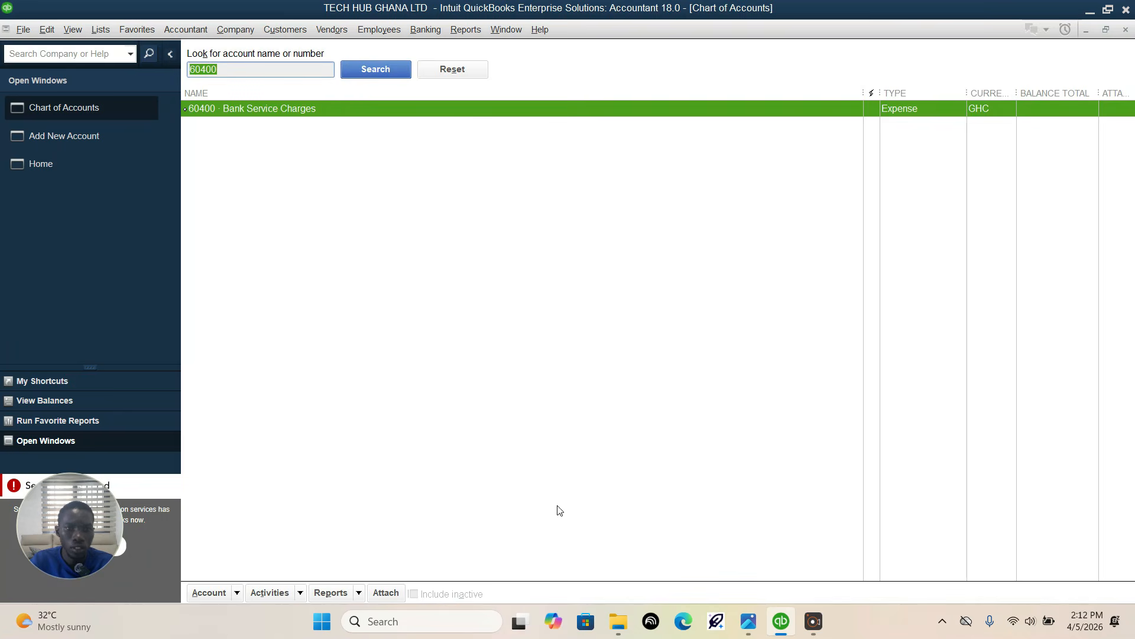
mouse_move(743, 626)
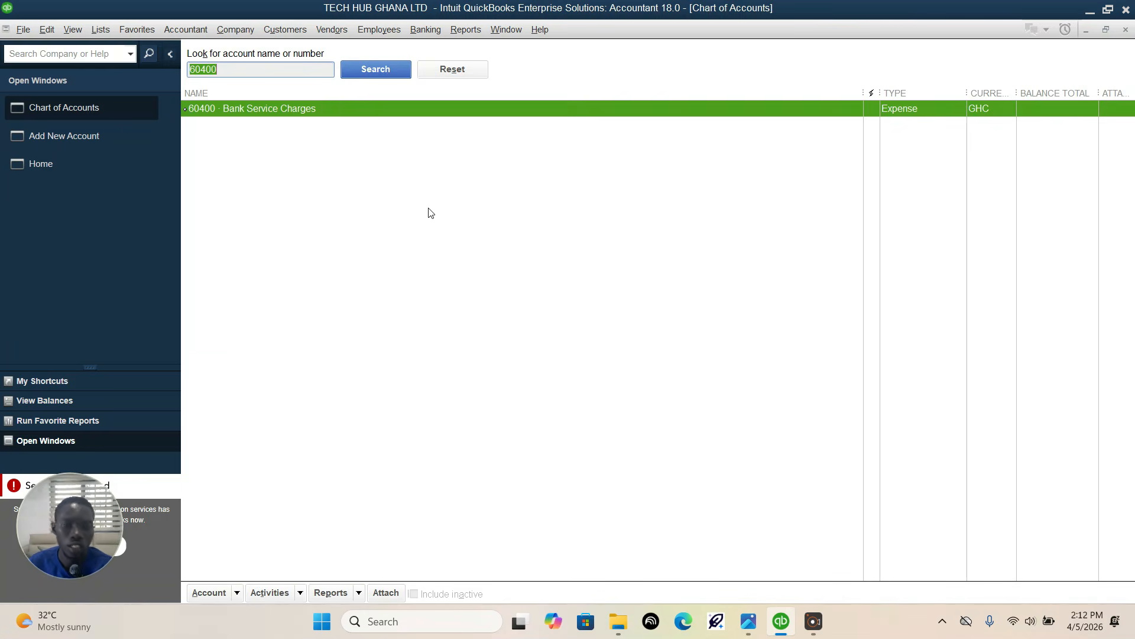
Step: Delete the existing 60400 Bank Service Charges account and save the pending 60400 Salaries Expense account
right_click(361, 109)
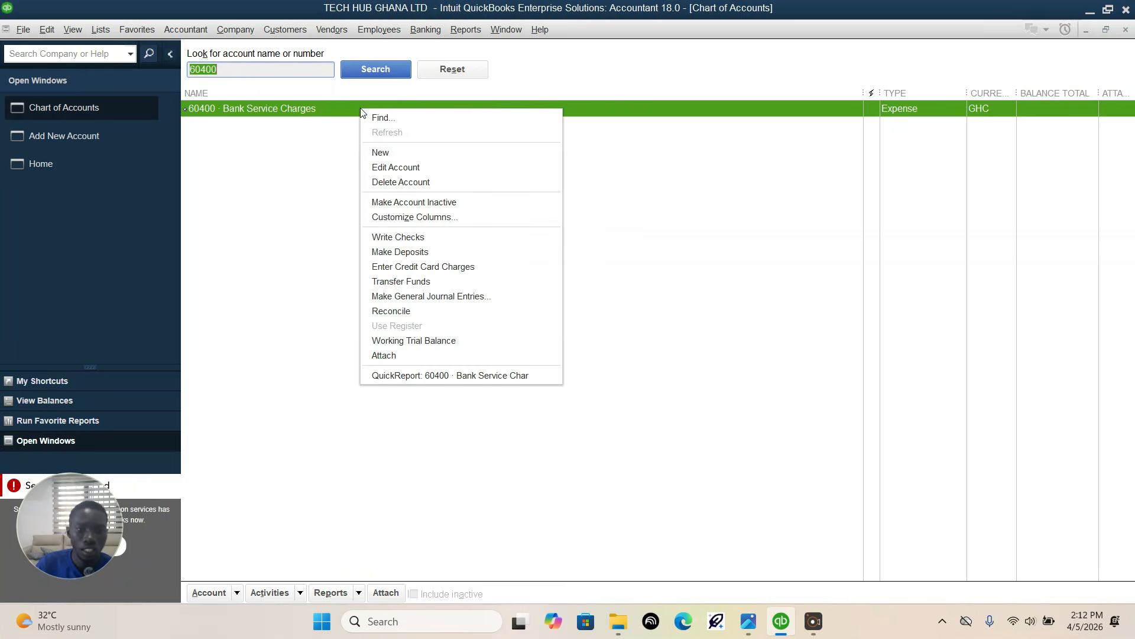
click(389, 182)
click(555, 191)
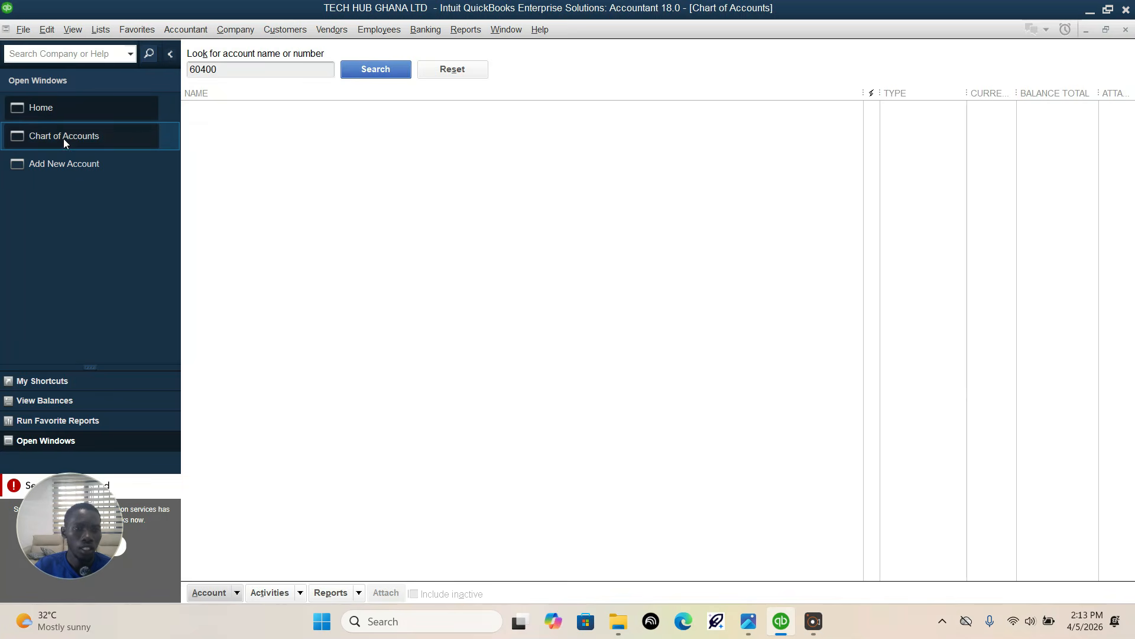
click(63, 158)
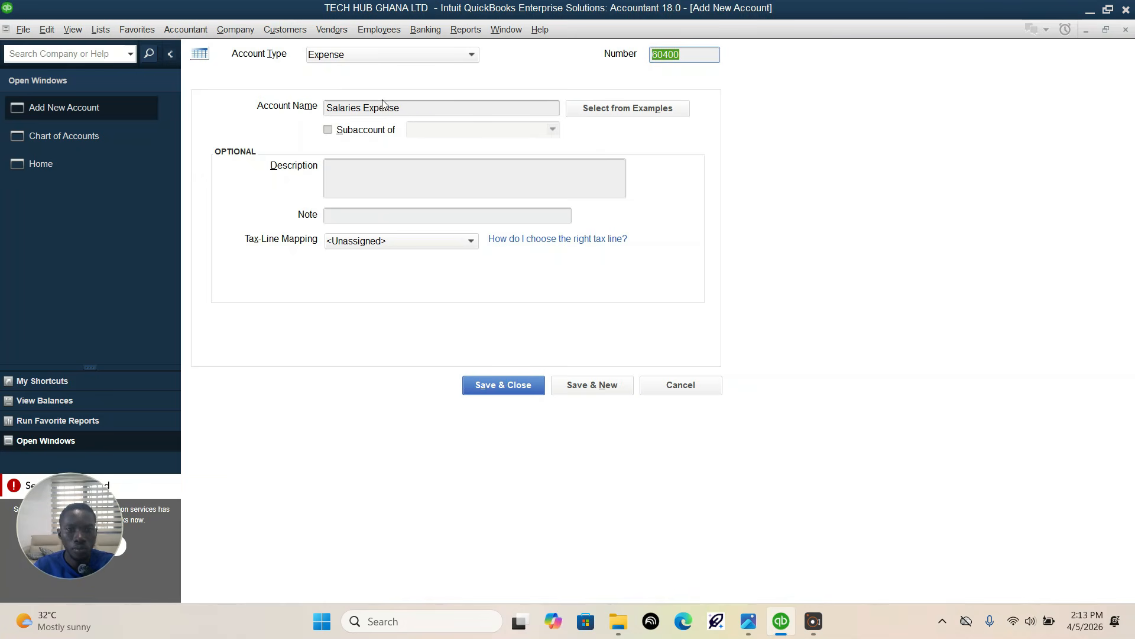
click(582, 385)
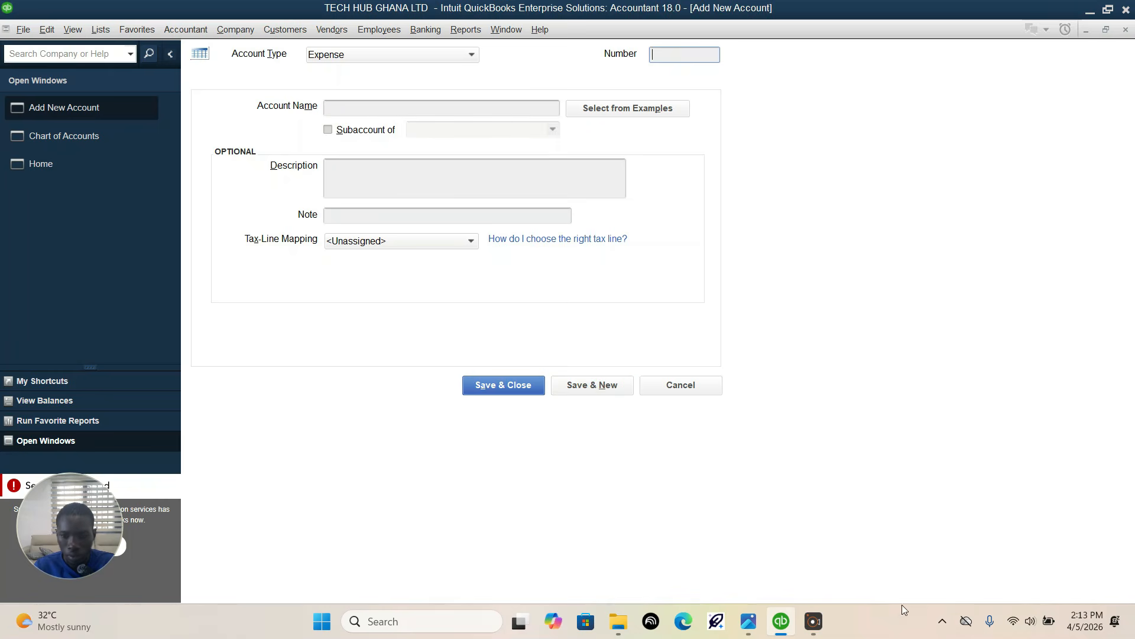
Step: Check the last expense account in the Photos assignment image and save it in QuickBooks as 60500 "Purchases-Accessories"
click(748, 621)
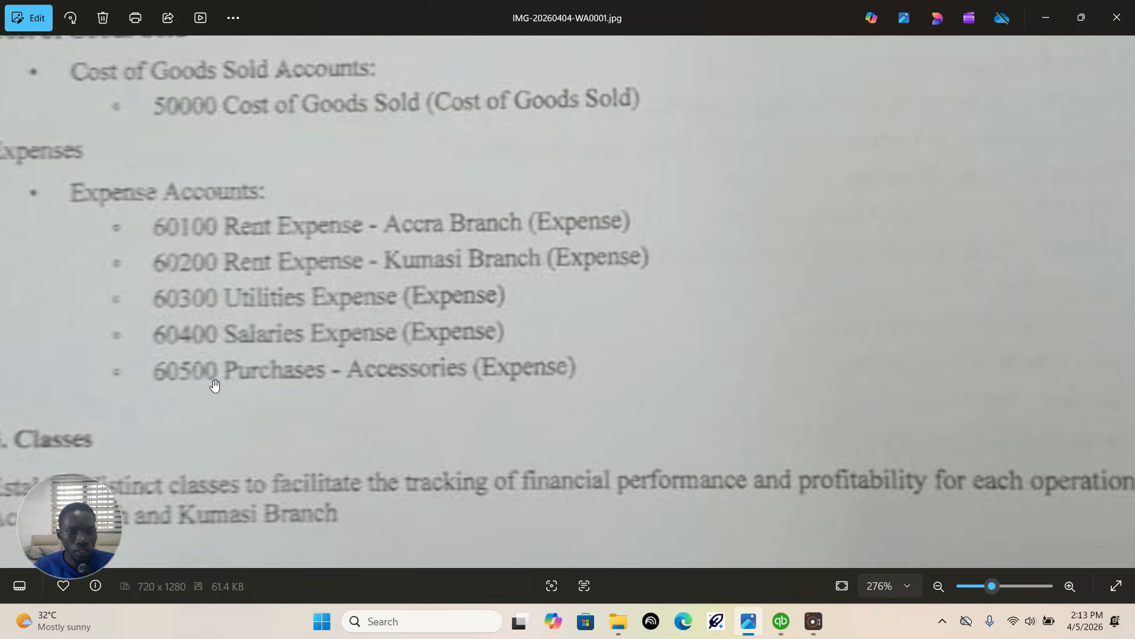
click(780, 621)
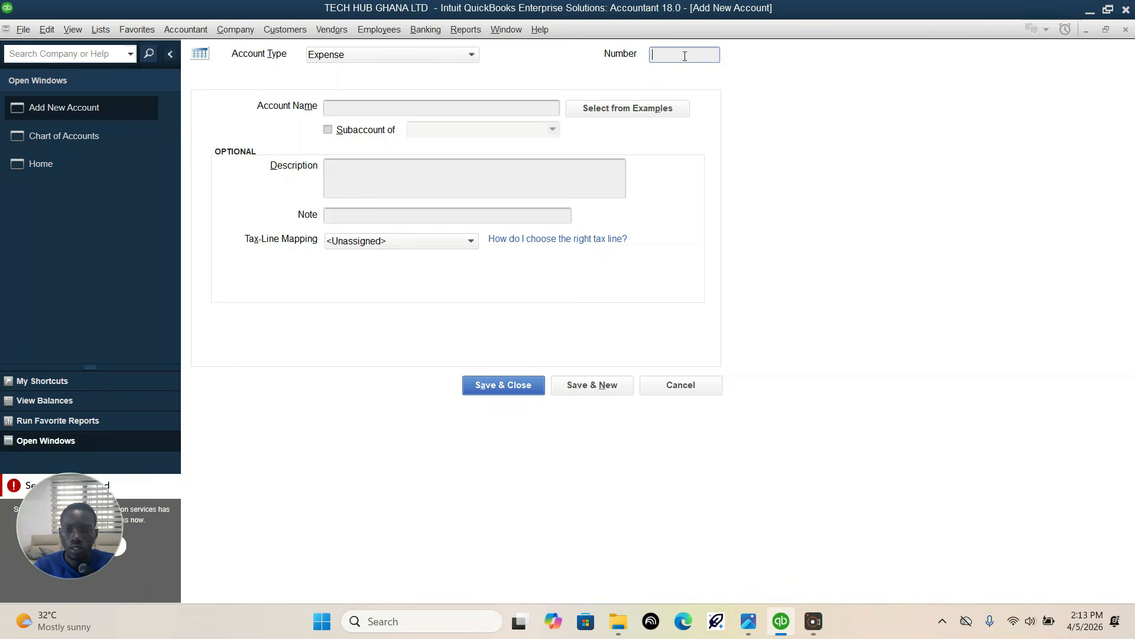
text(00)
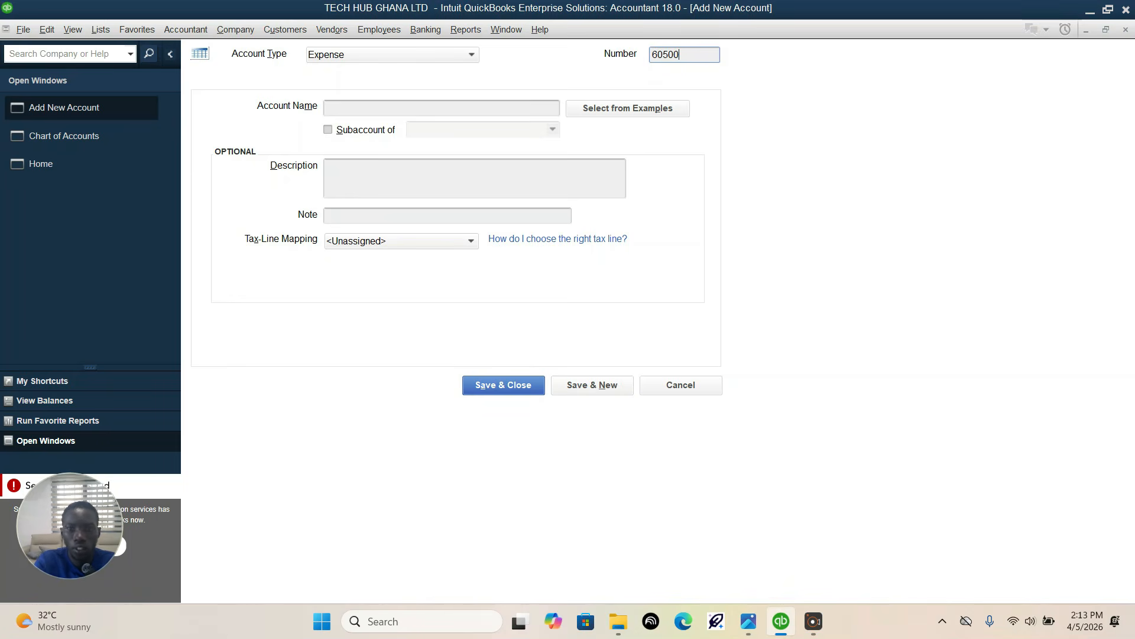
click(393, 111)
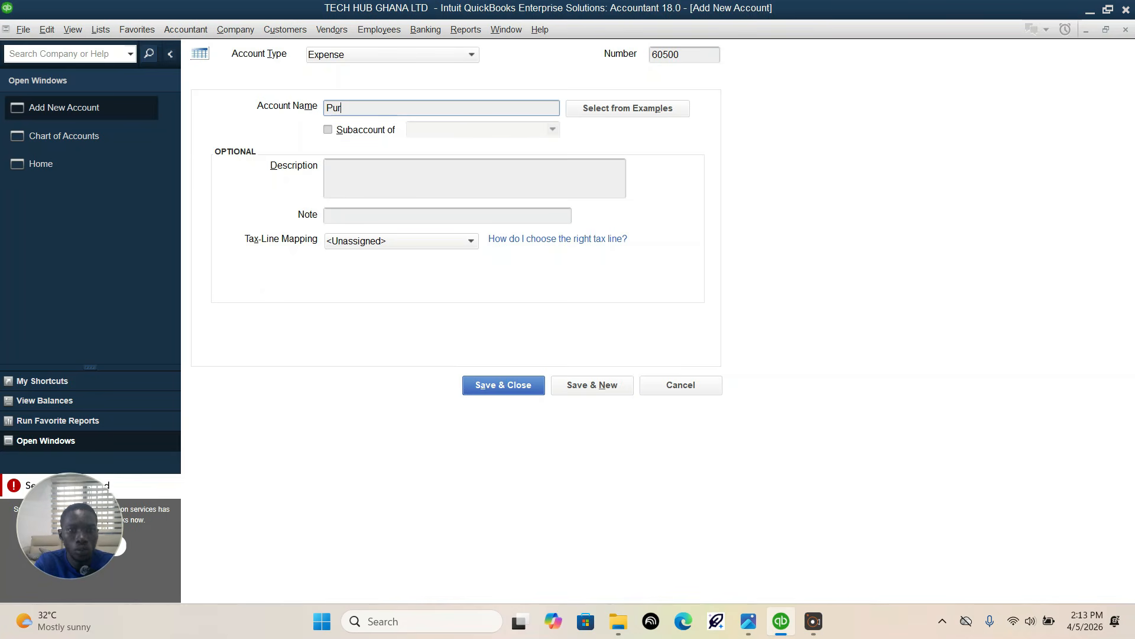
text(Purchases-Acc)
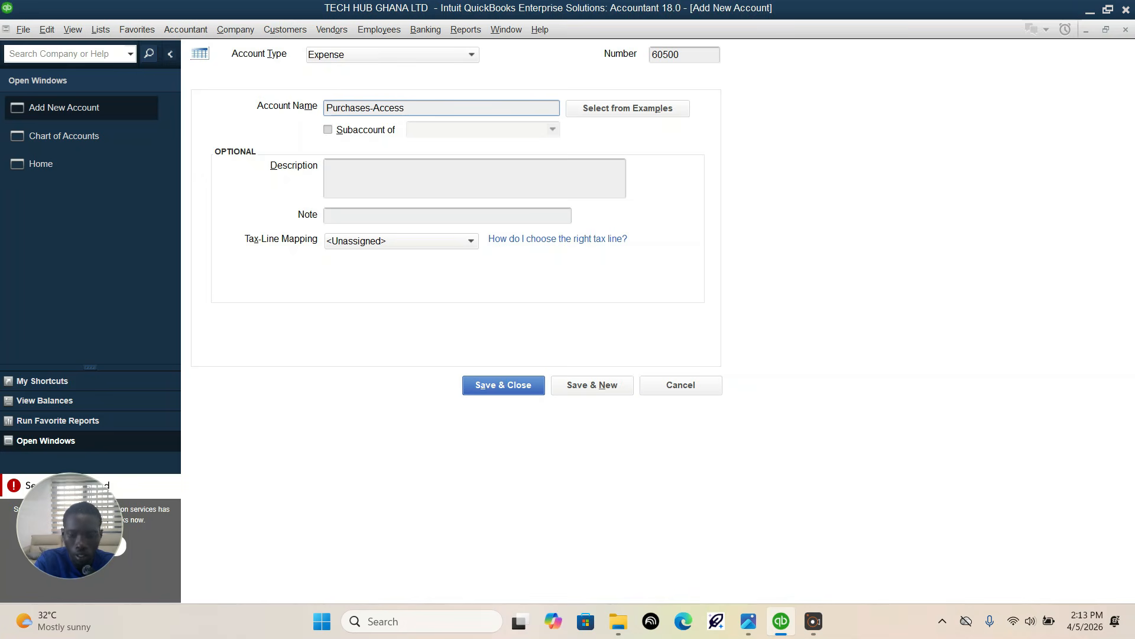
text(es)
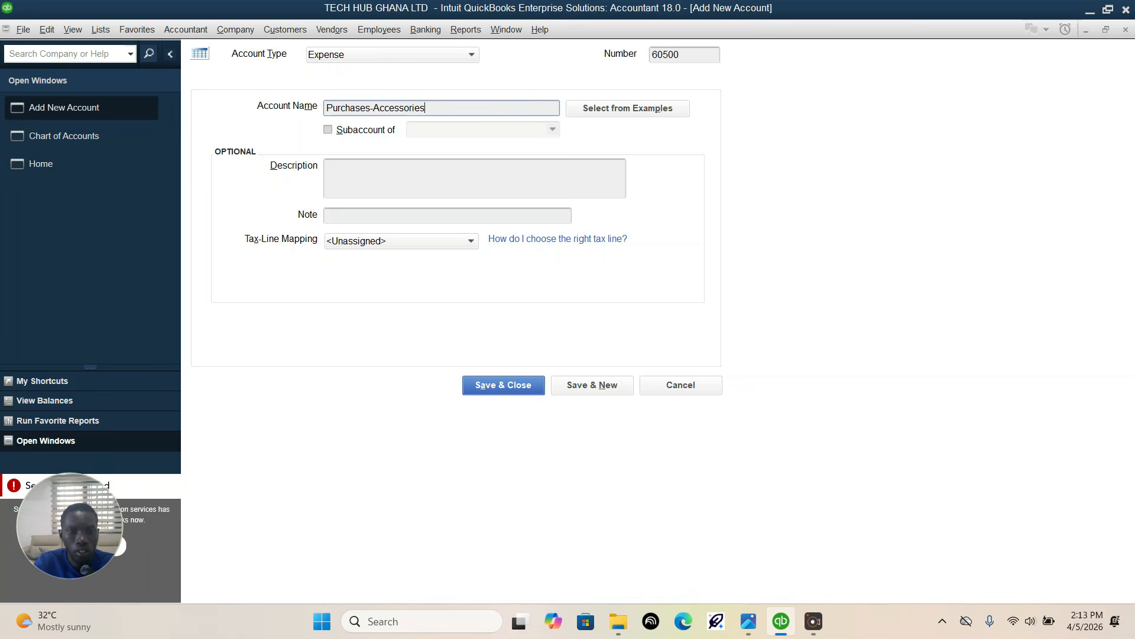
click(524, 386)
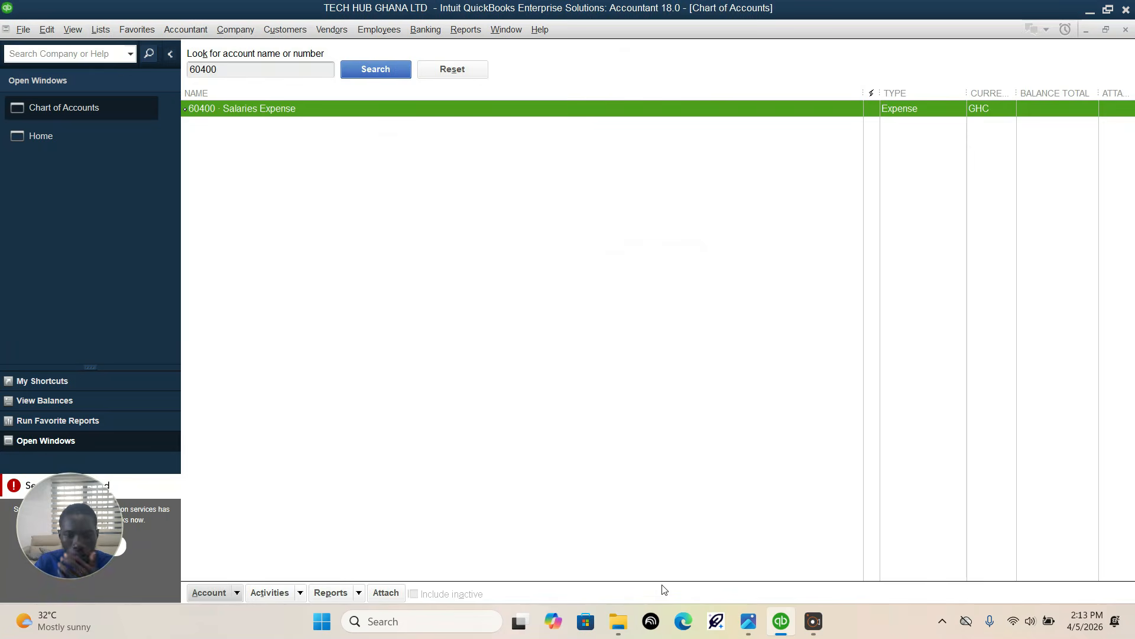
Step: Switch to the assignment image in Photos and read the Classes and Ghanaian Sales Taxes instructions below the expense accounts
click(749, 621)
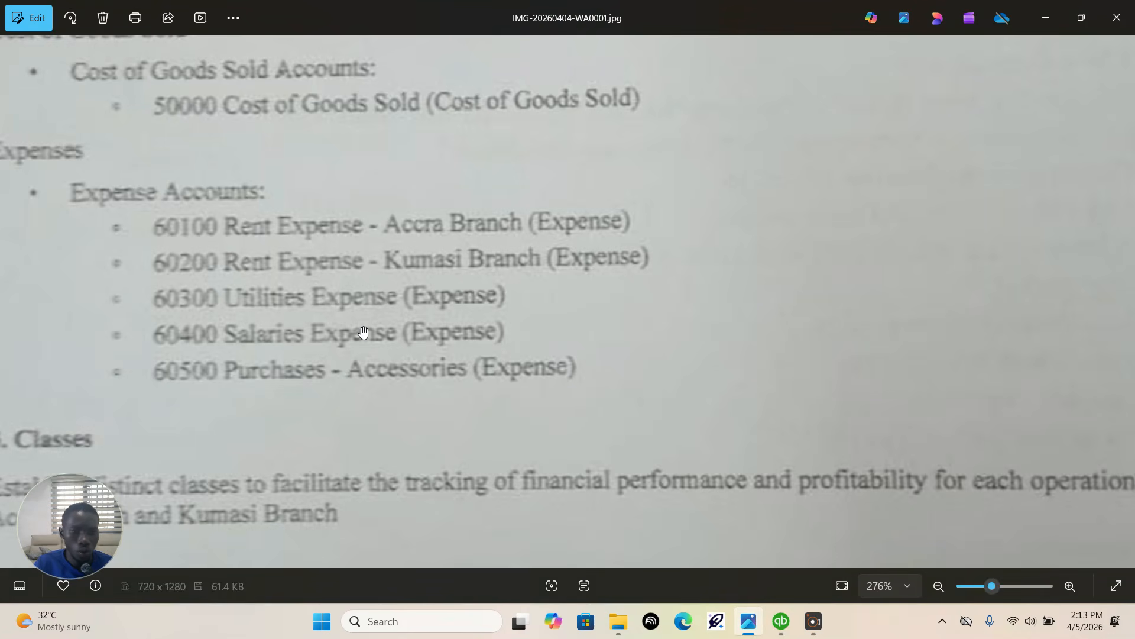
drag(578, 363, 715, 165)
drag(447, 333, 393, 271)
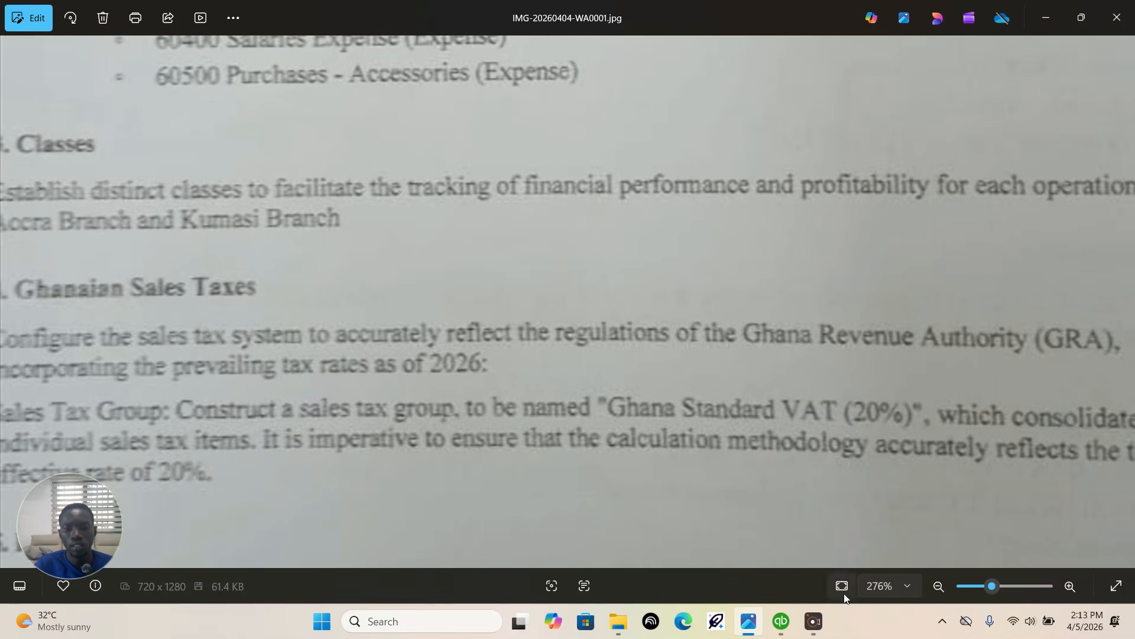
Step: Switch back to QuickBooks and open the Class List
click(781, 621)
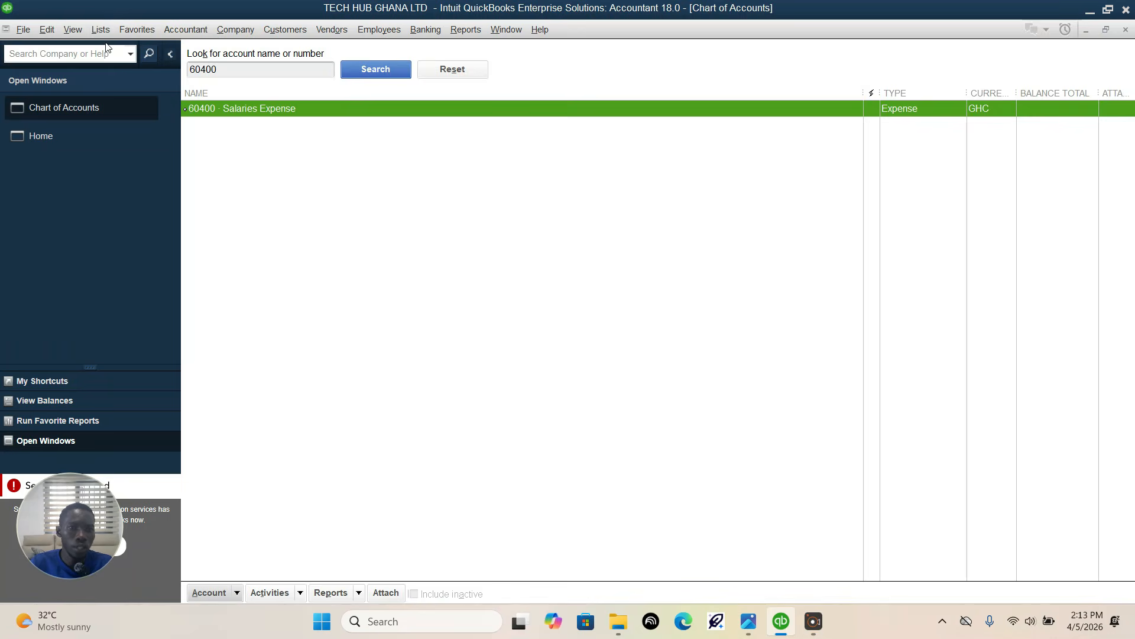
click(99, 31)
click(117, 64)
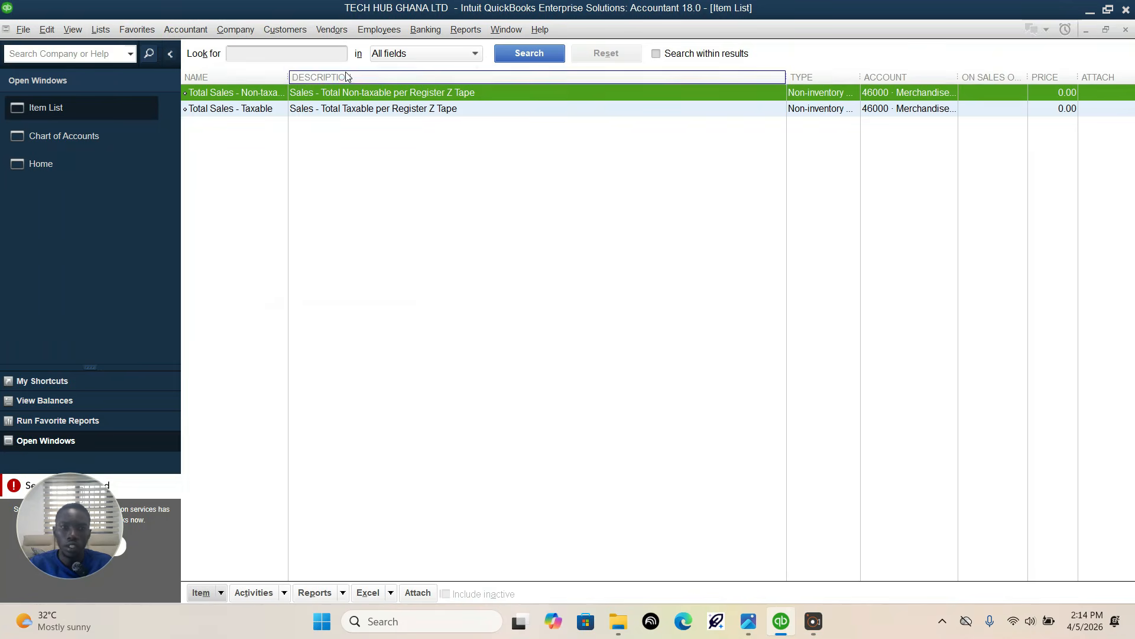
click(1125, 30)
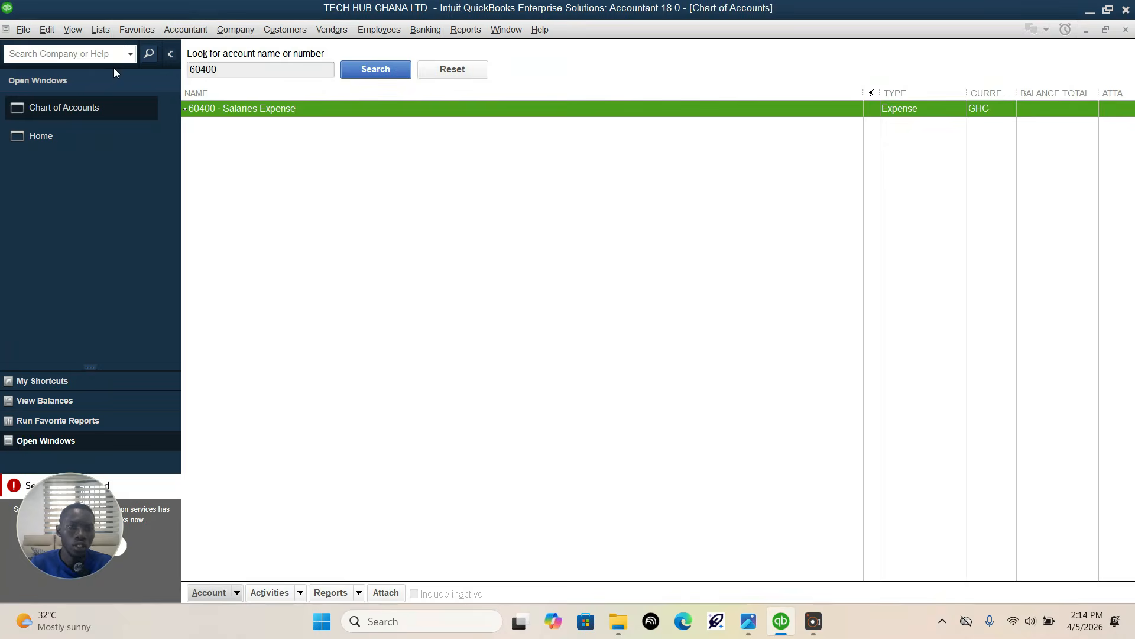
click(98, 29)
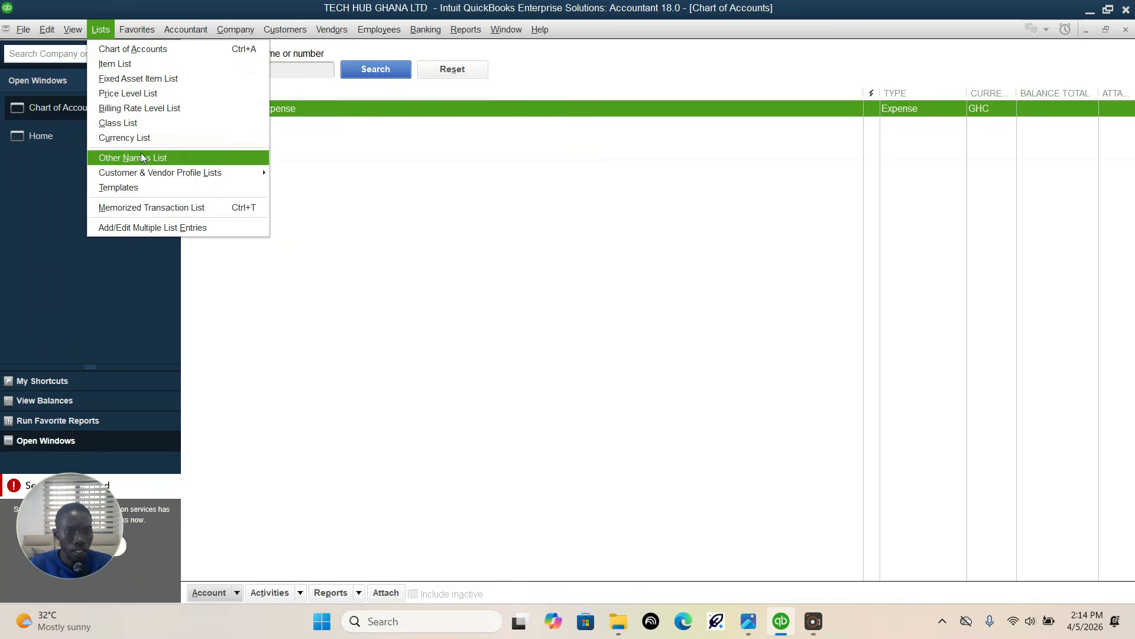
click(131, 123)
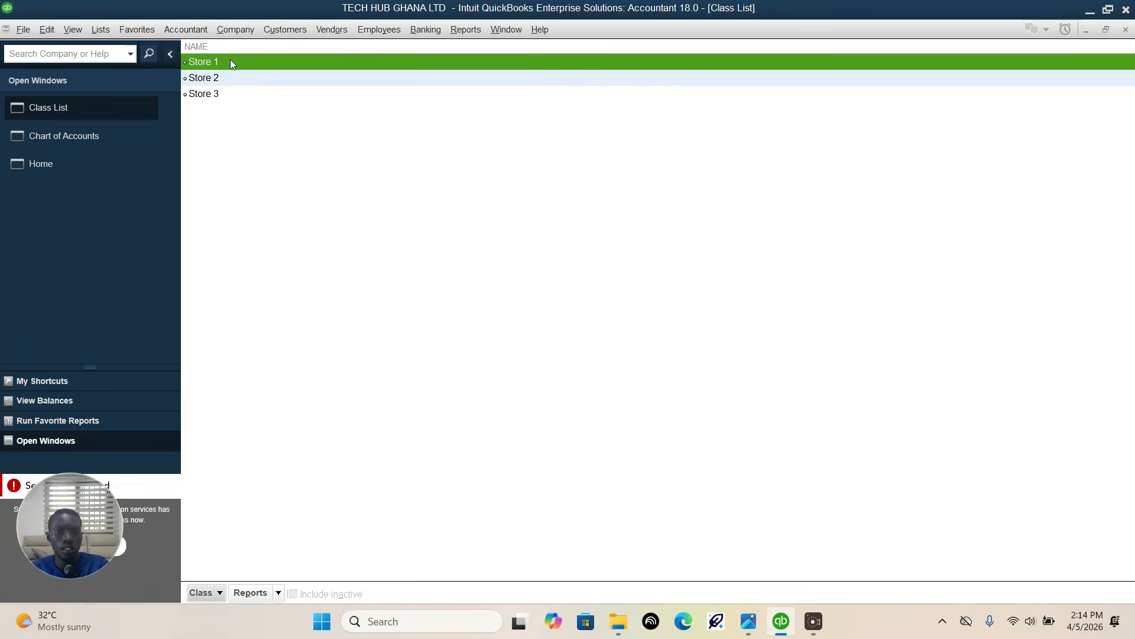
Step: Delete the existing classes Store 3, Store 1 and Store 2 from the Class List
click(219, 95)
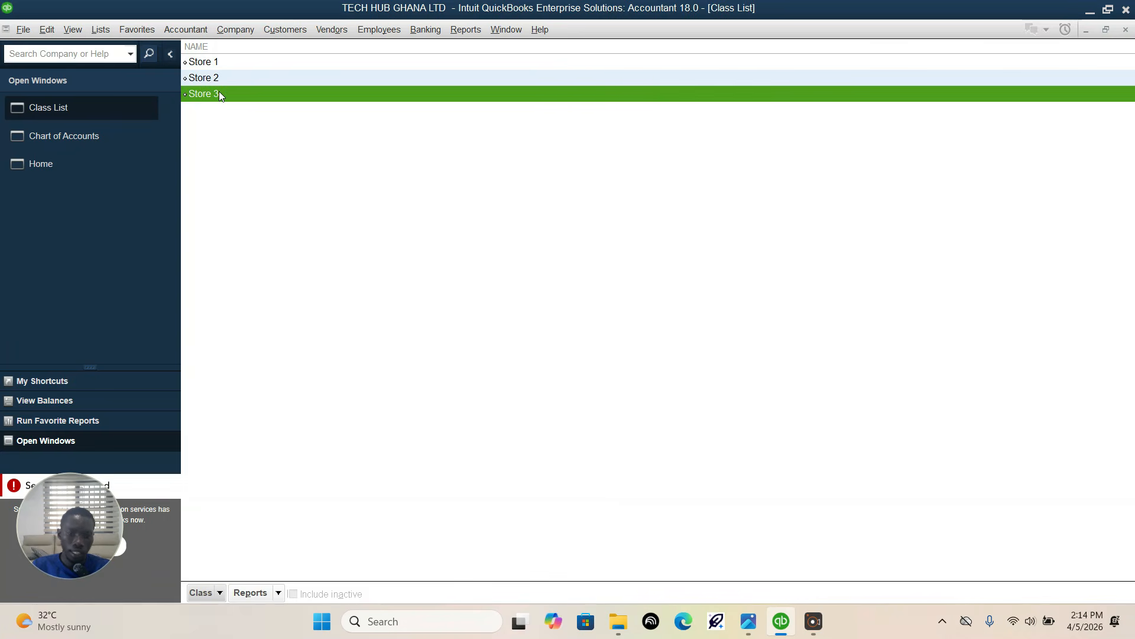
right_click(220, 94)
click(244, 166)
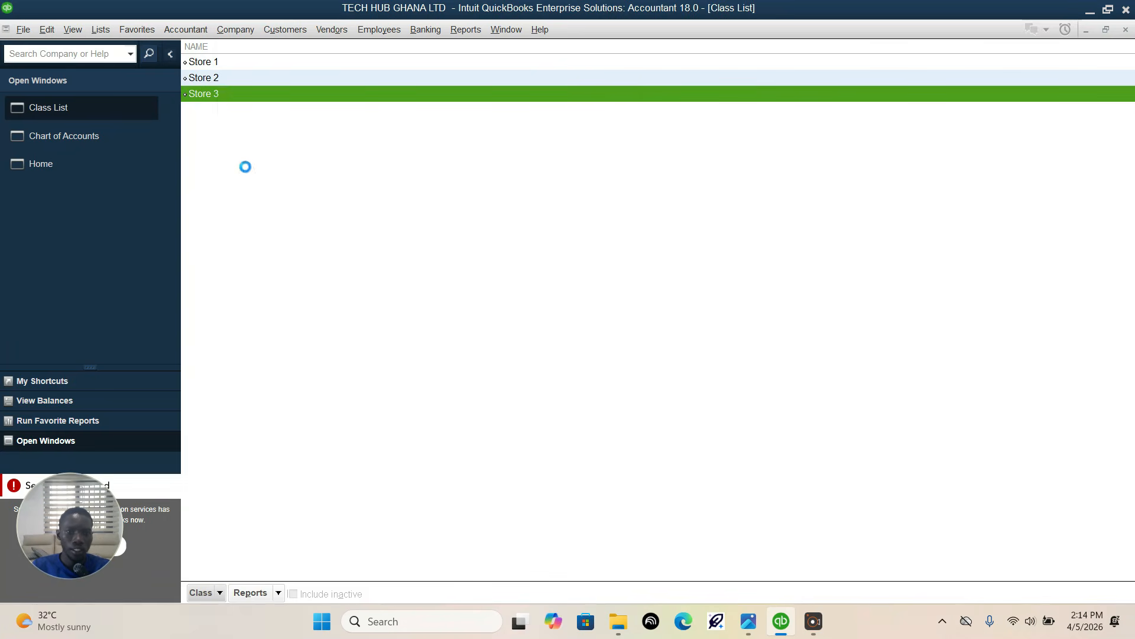
click(538, 192)
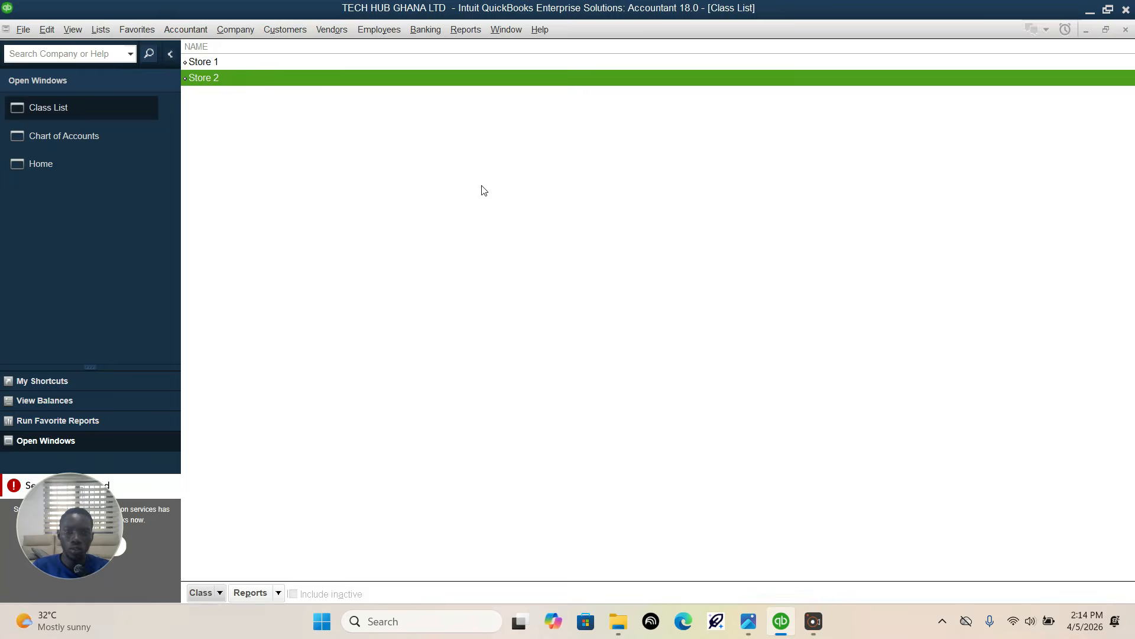
right_click(242, 63)
click(266, 137)
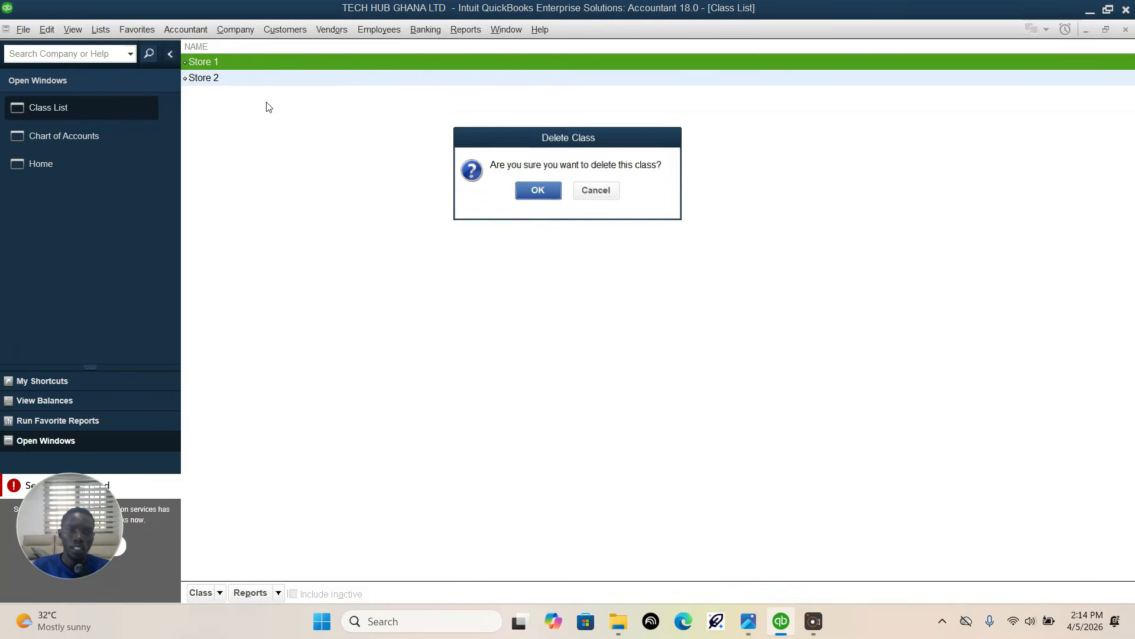
key(Return)
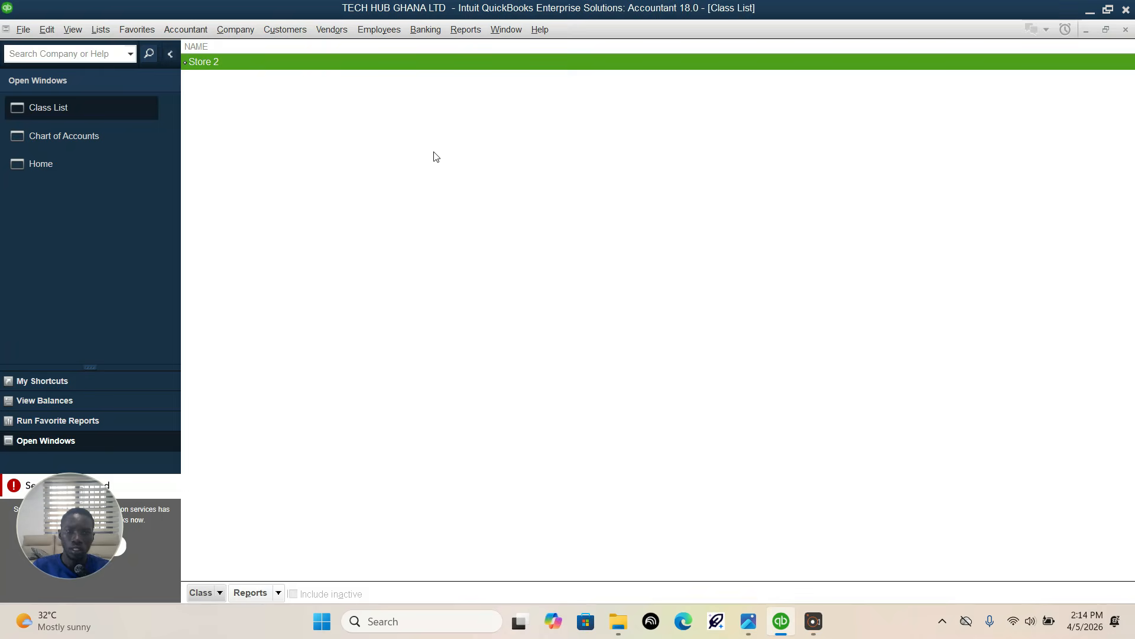
right_click(294, 77)
click(260, 62)
right_click(260, 61)
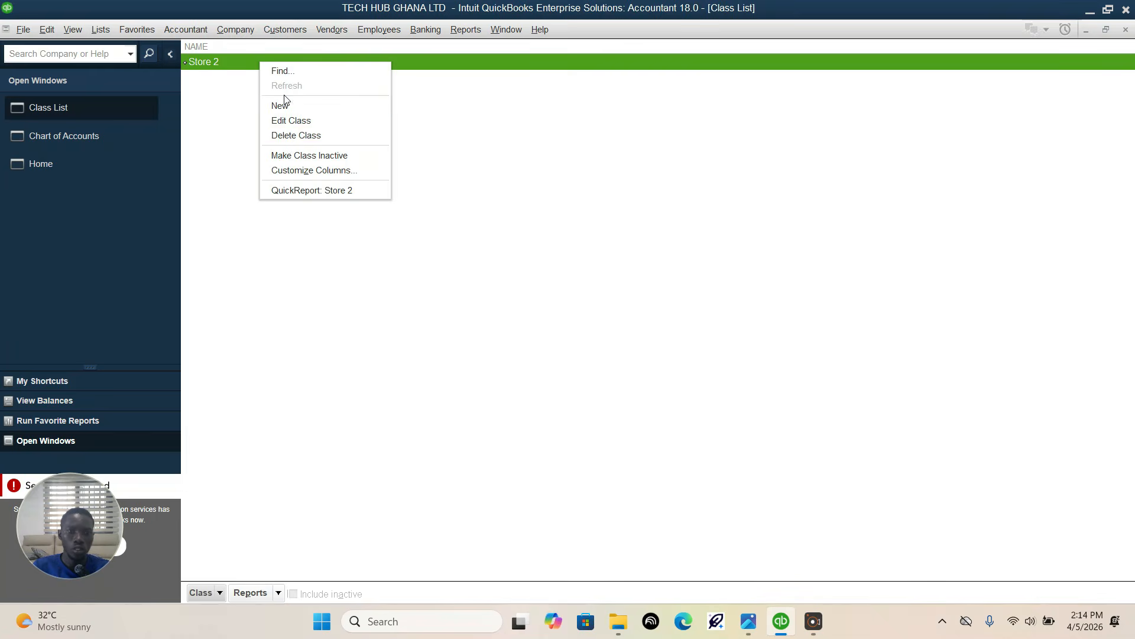
click(285, 137)
click(539, 191)
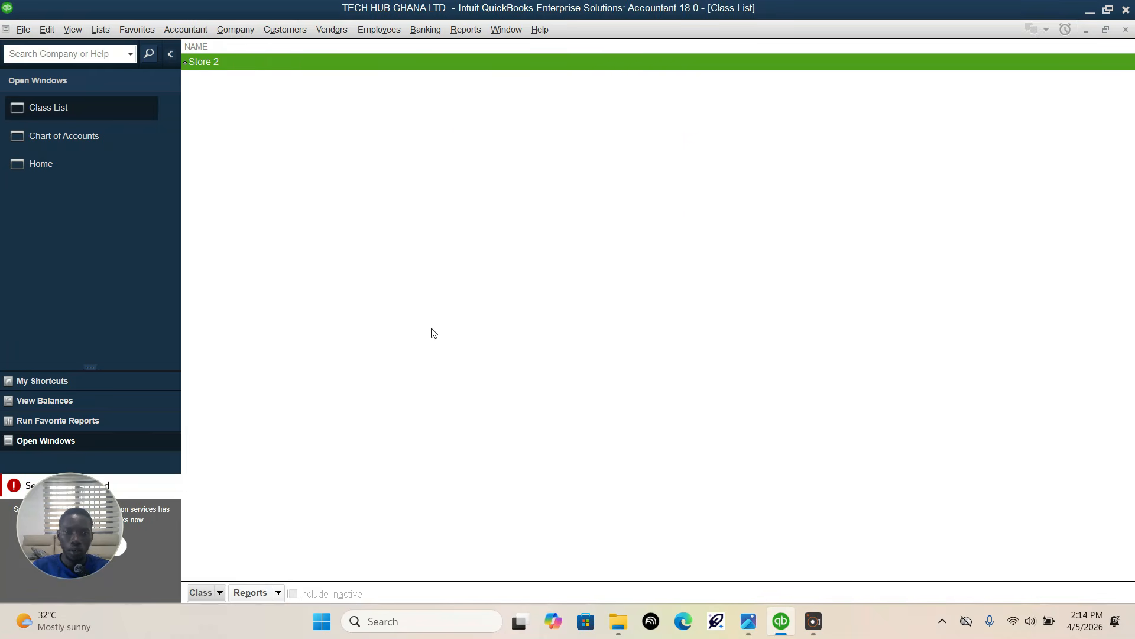
Step: Create a new class named "Accra branch"
click(223, 593)
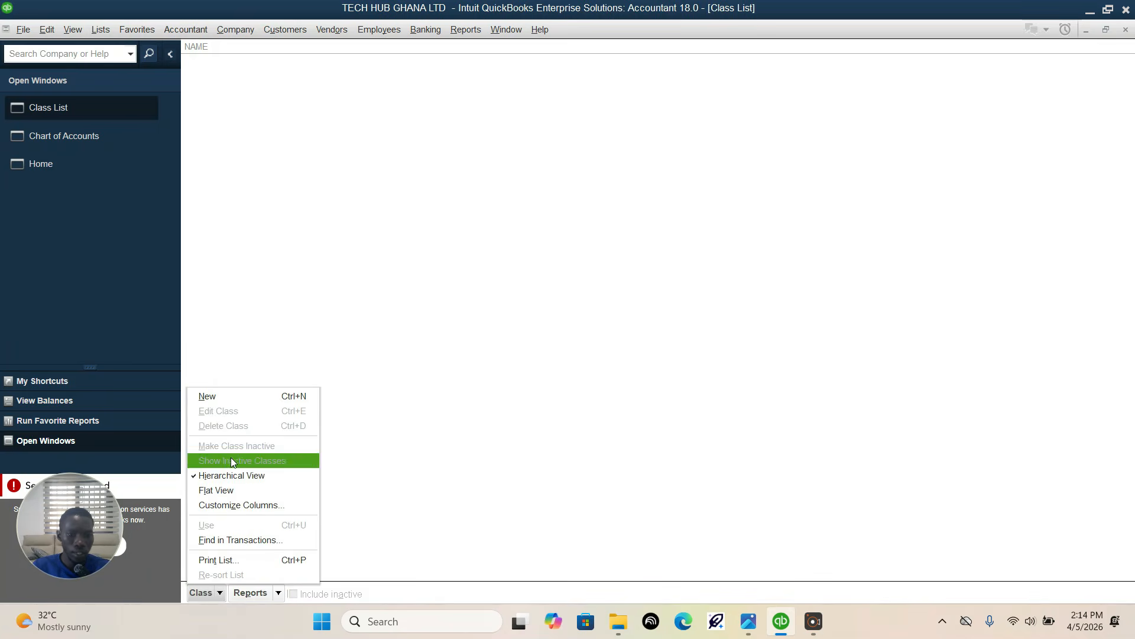
click(239, 395)
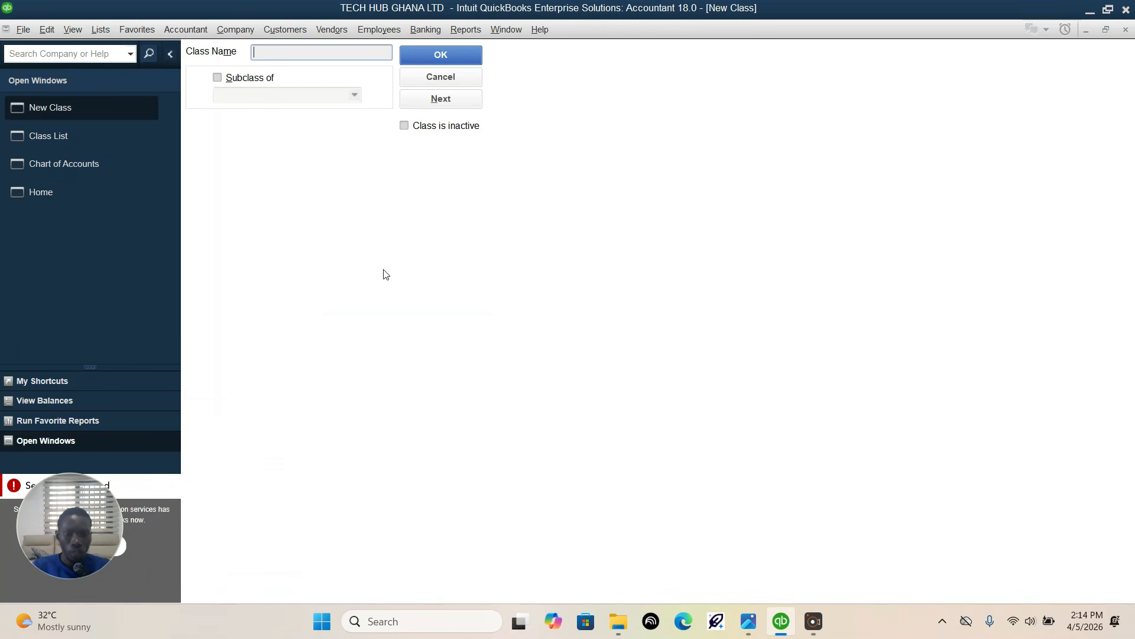
text(Accr)
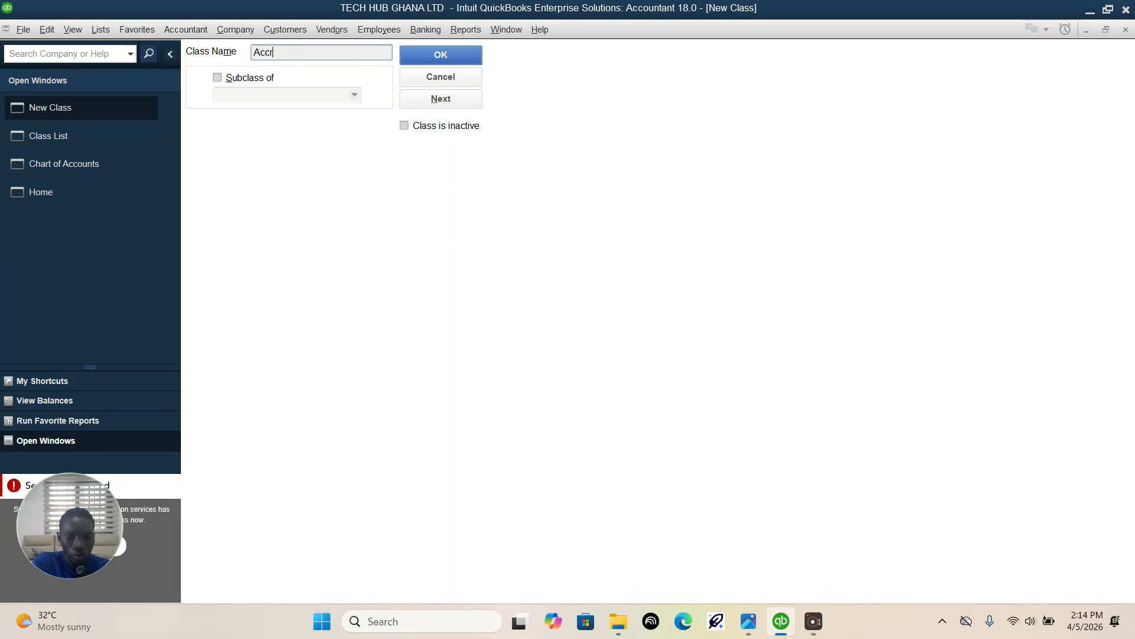
text(a b)
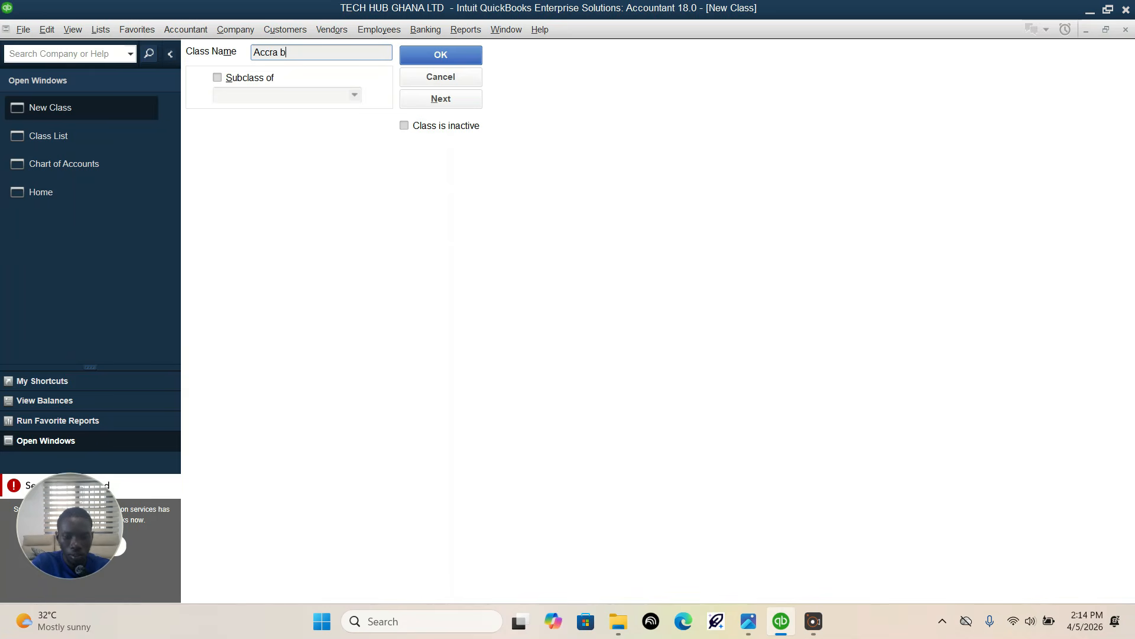
text(ranch)
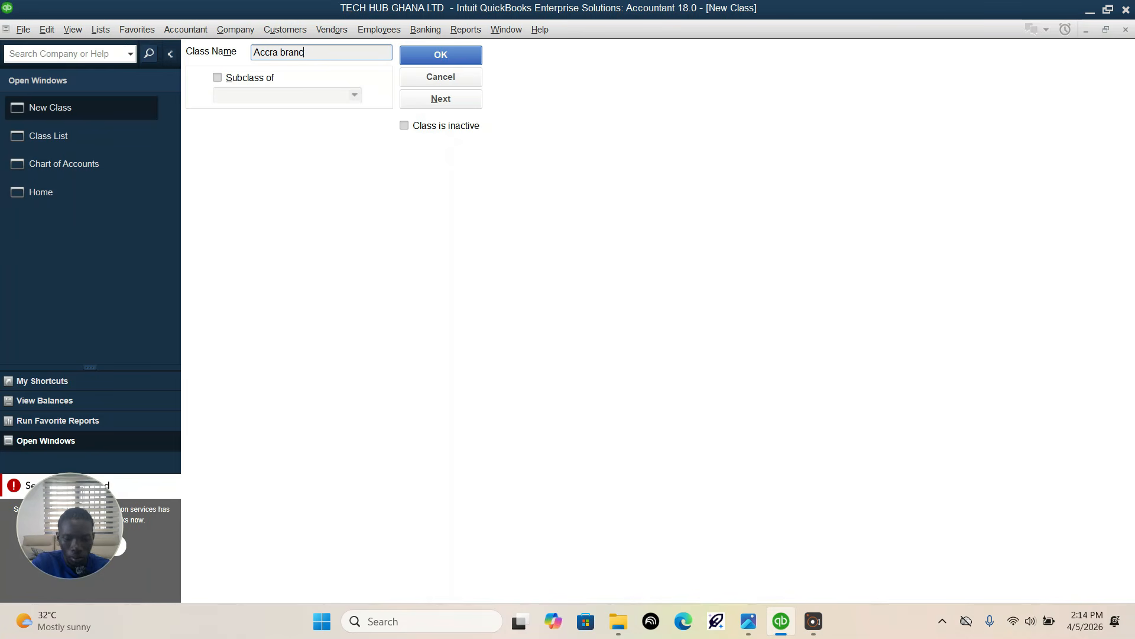
click(453, 52)
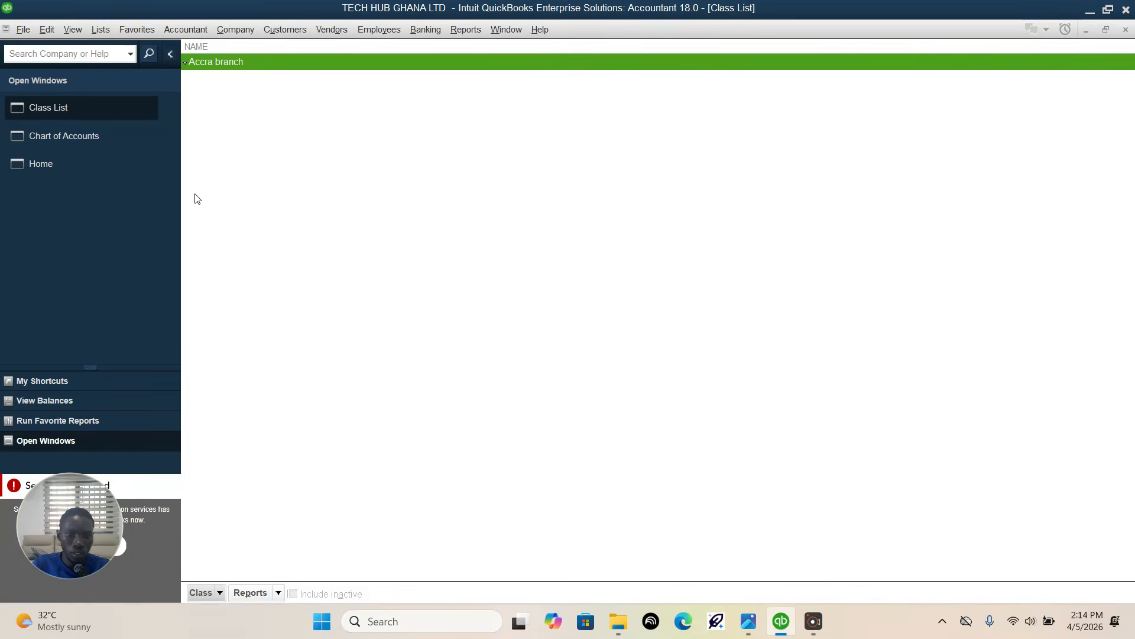
Step: Add a second class named "Kumasi Branch" and save it
click(220, 589)
click(224, 397)
text(K)
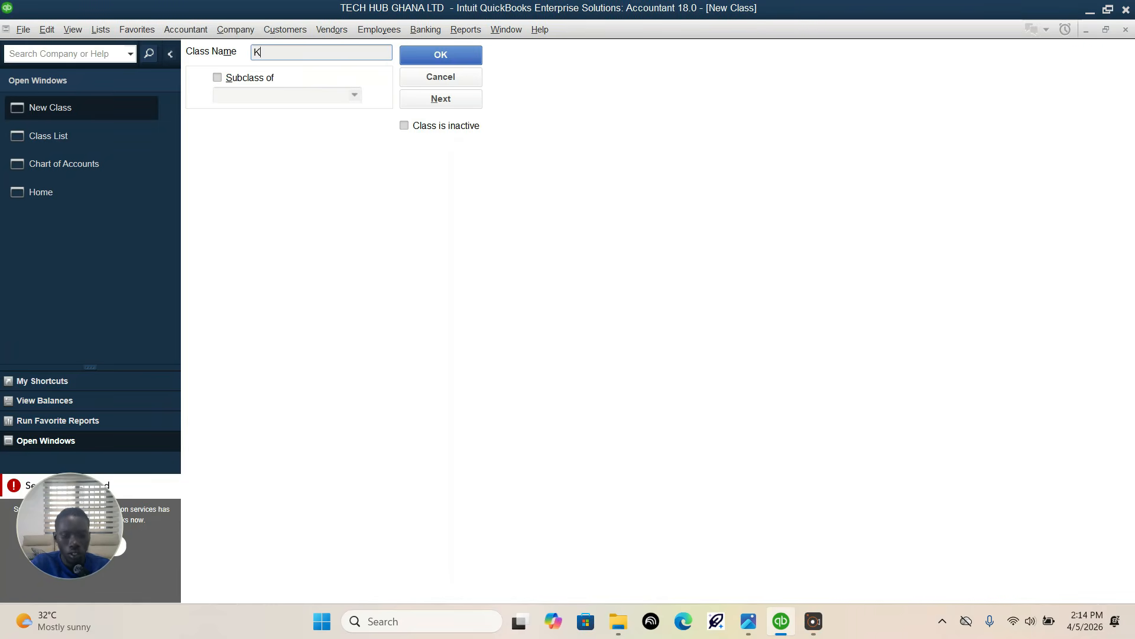
text(umasu)
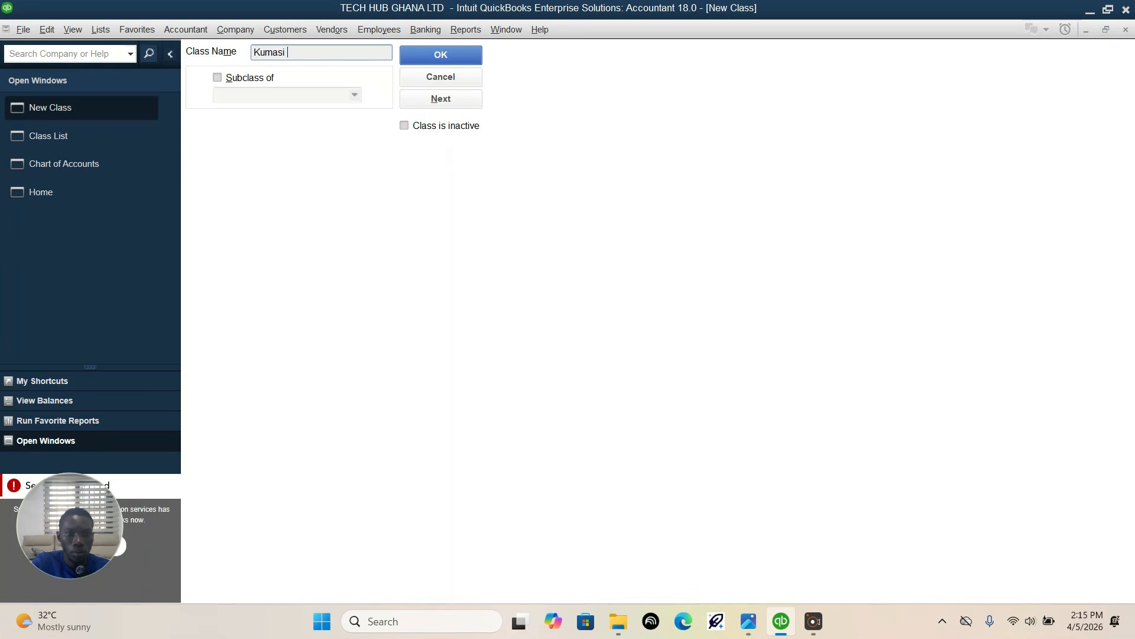
text( B)
text(ra)
text(nk)
text(ch)
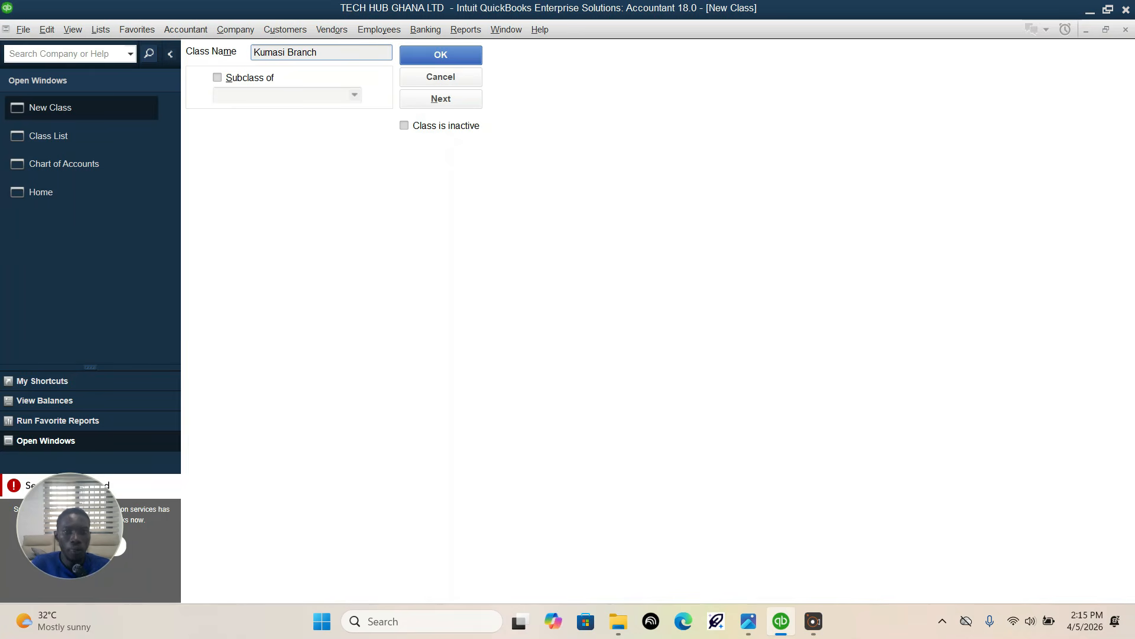
click(437, 58)
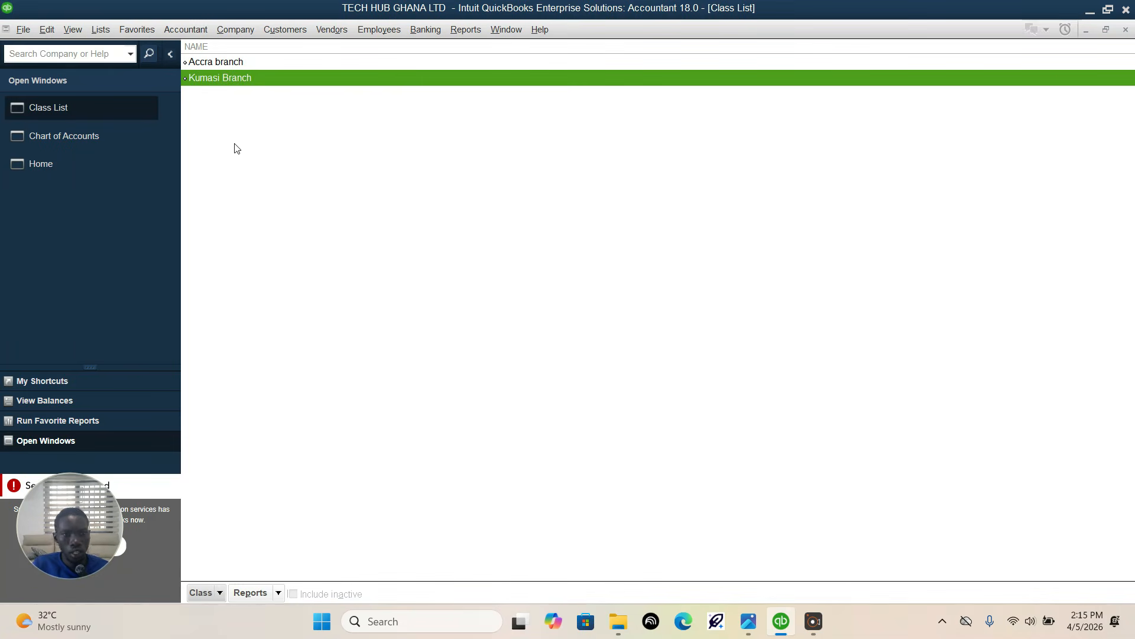
Step: Check the Ghanaian Sales Taxes section of the assignment image in Photos and enable charging sales tax in QuickBooks' company preferences
click(750, 622)
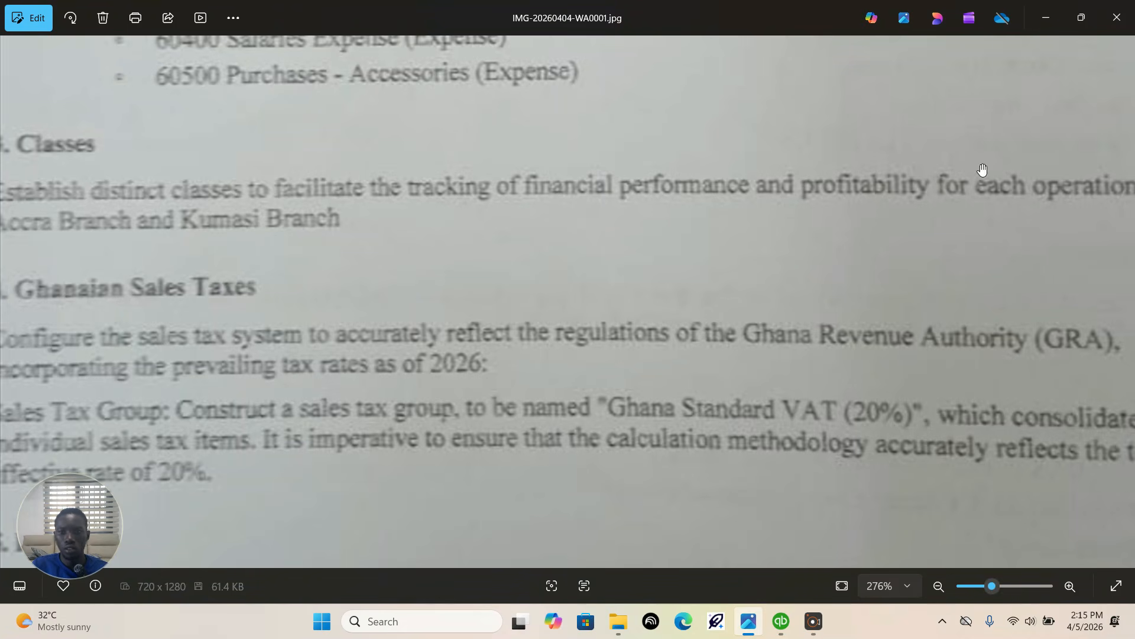
scroll(449, 249, down, 3)
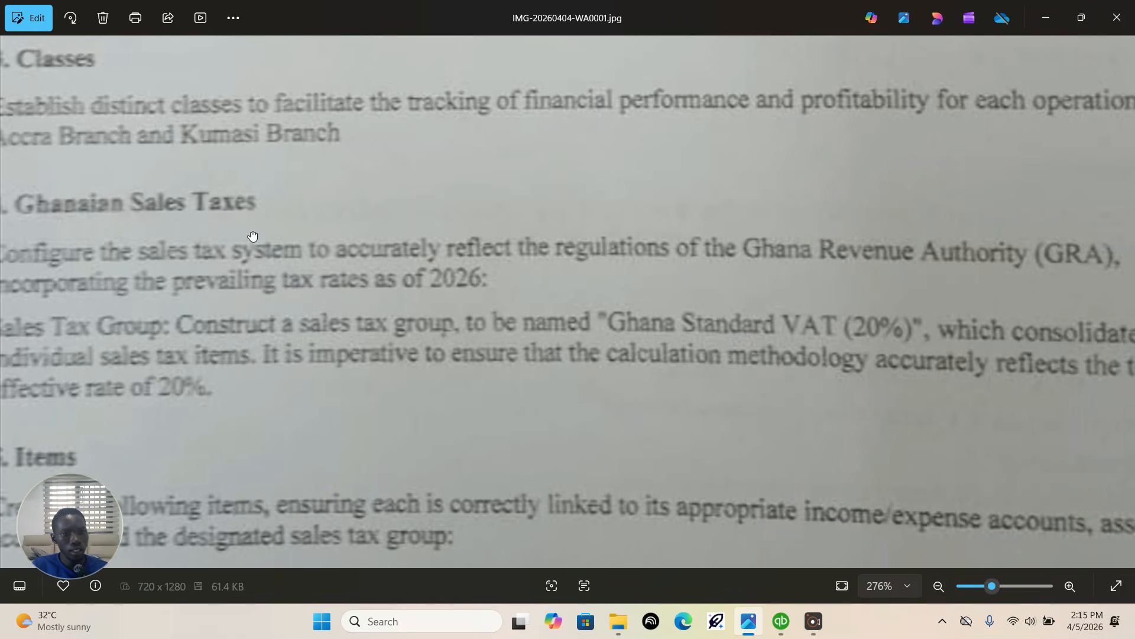
scroll(295, 231, down, 1)
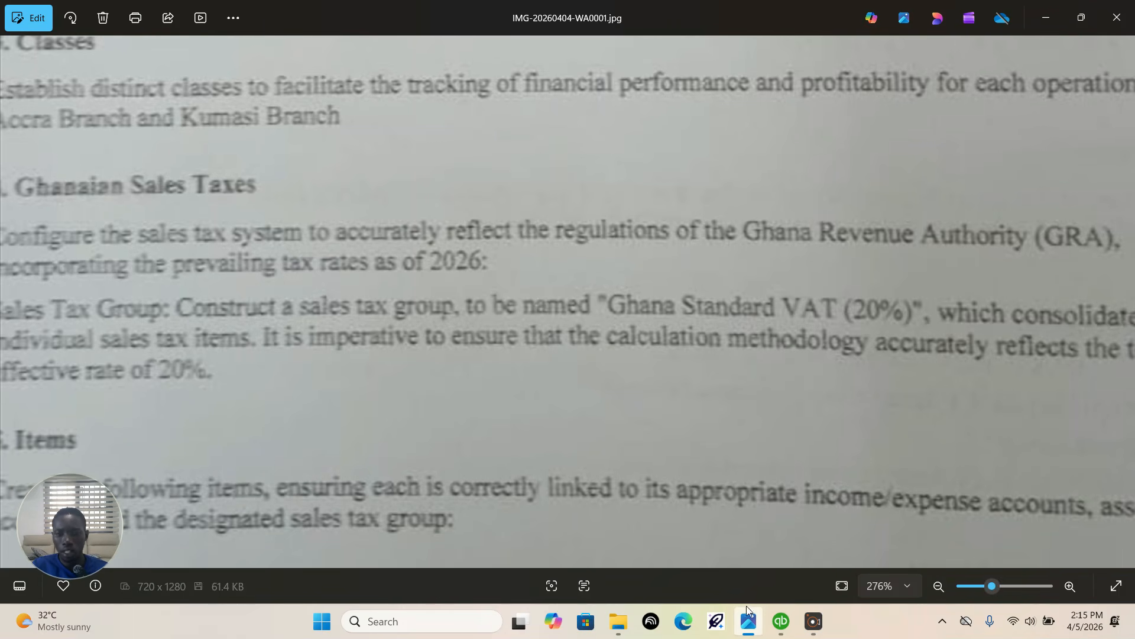
click(780, 621)
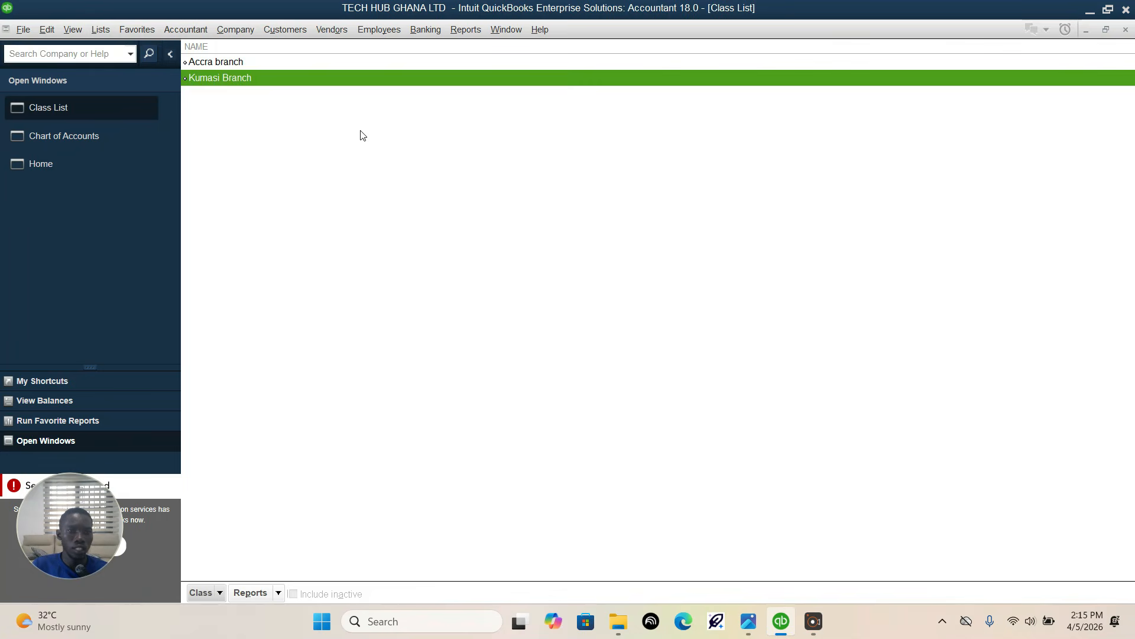
click(40, 29)
click(84, 307)
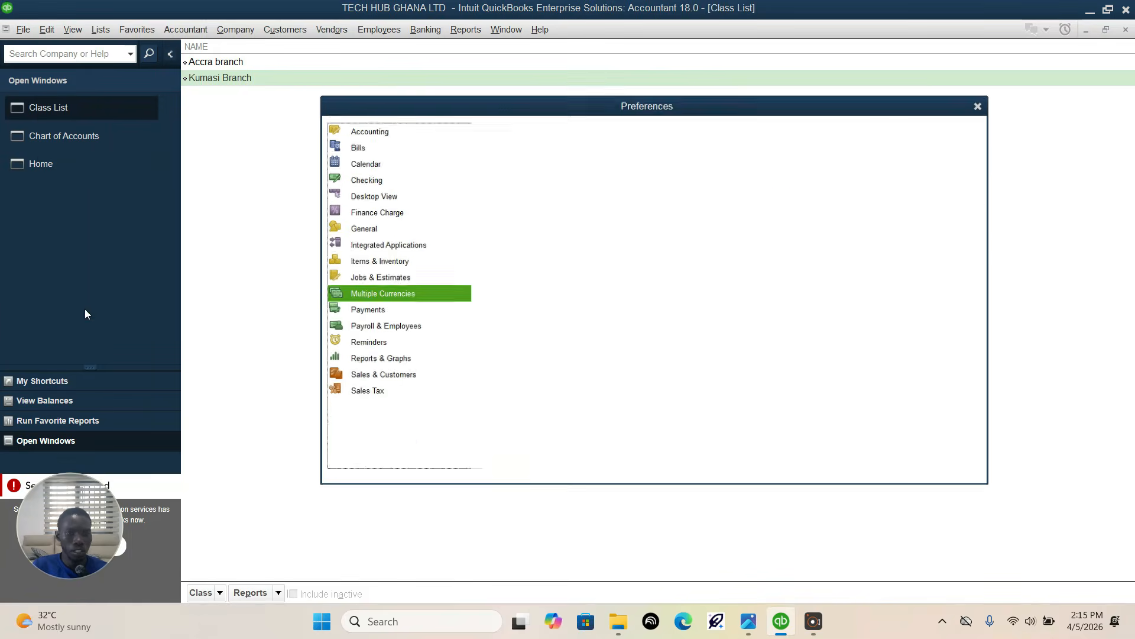
click(369, 394)
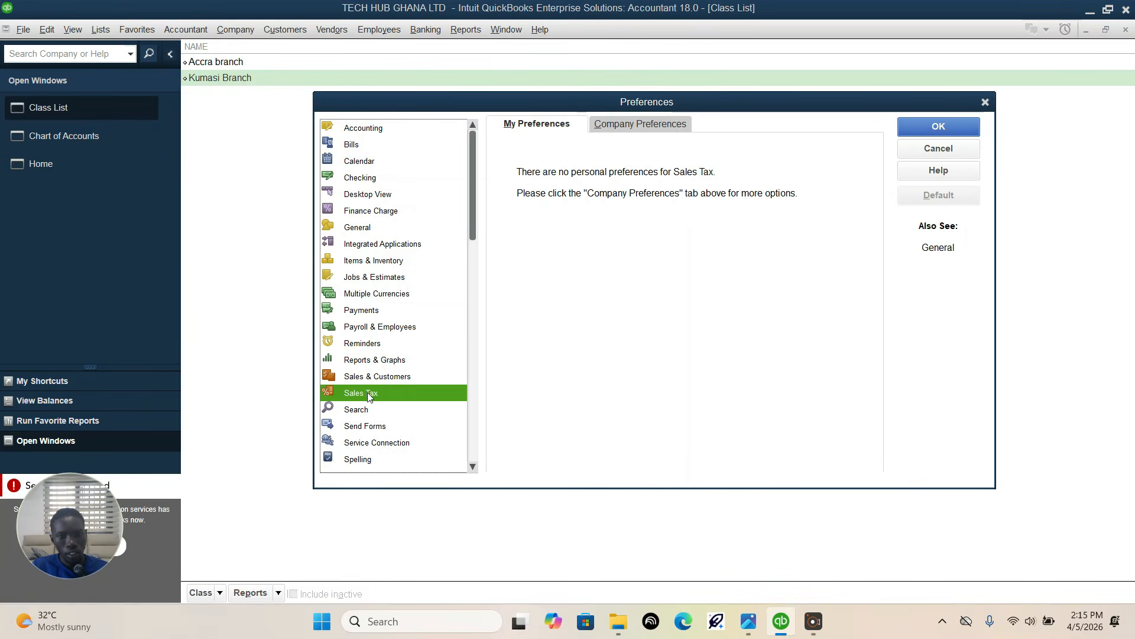
click(647, 125)
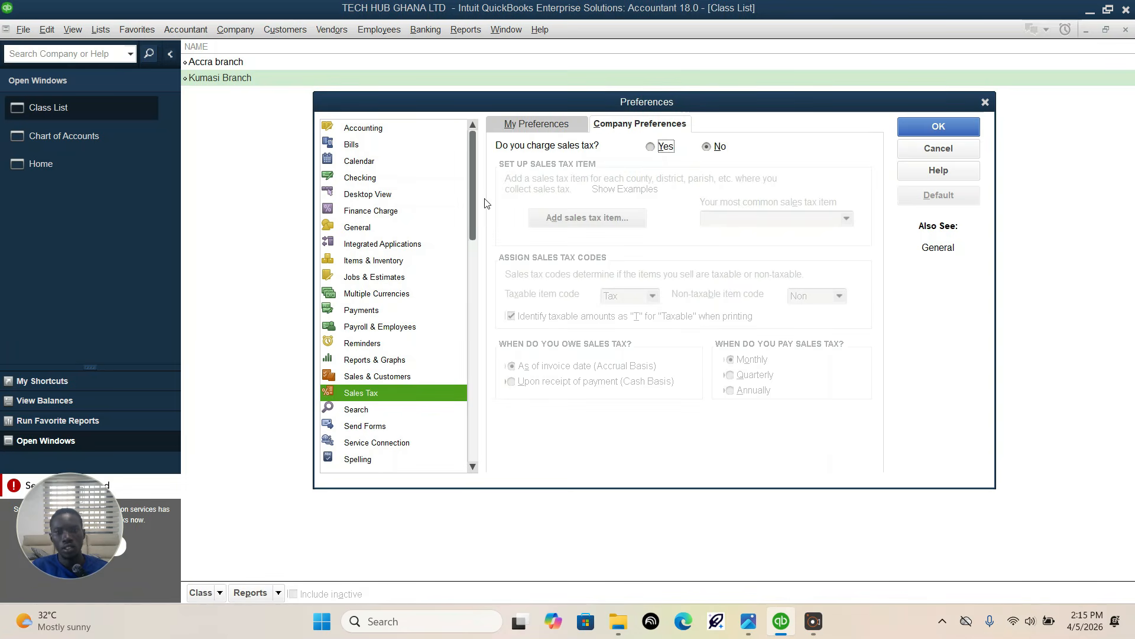
click(653, 147)
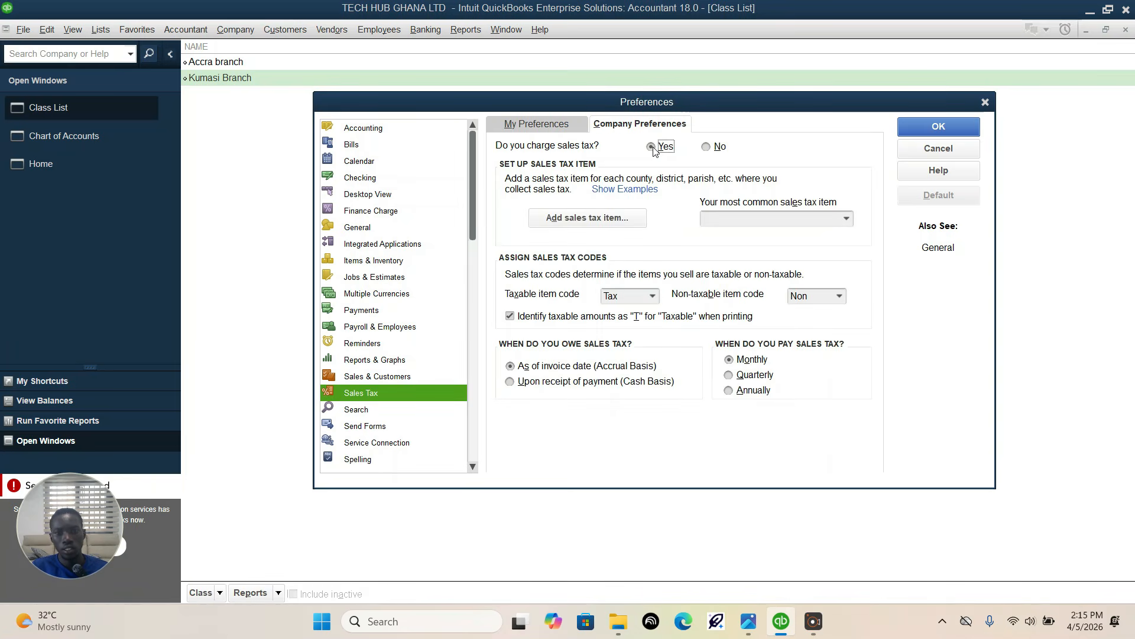
click(617, 219)
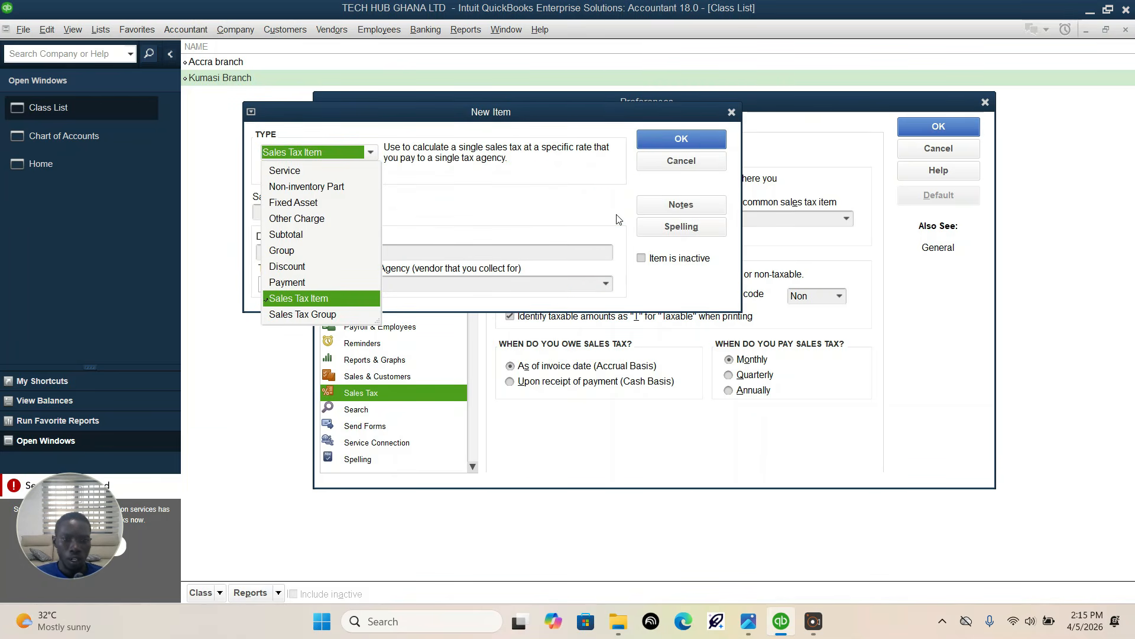
click(746, 629)
drag(371, 412, 373, 388)
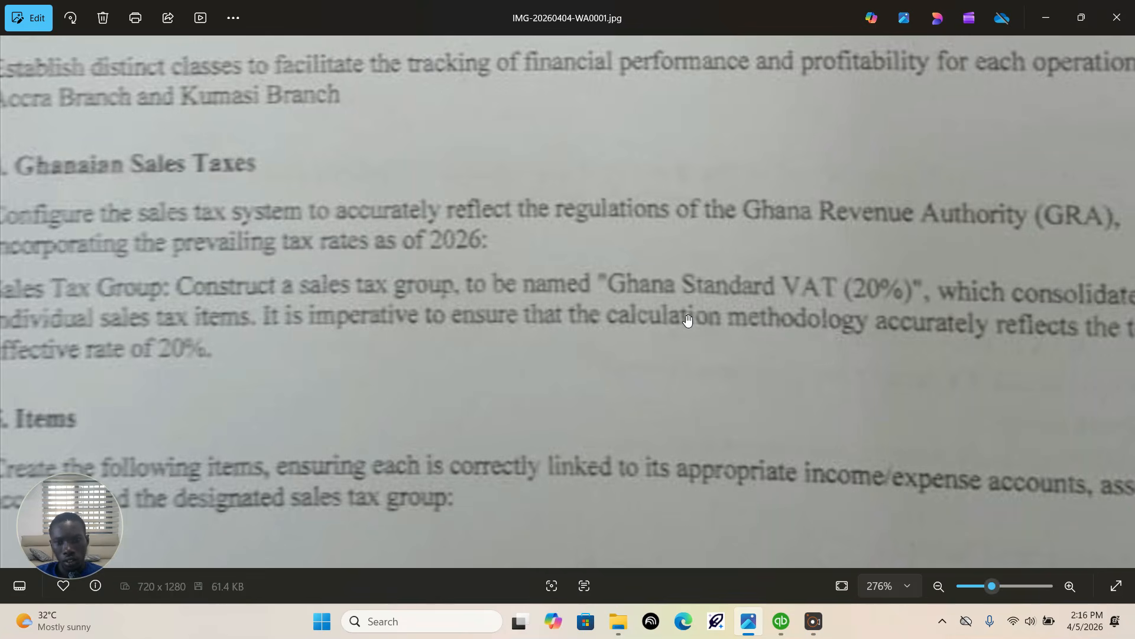
mouse_move(788, 622)
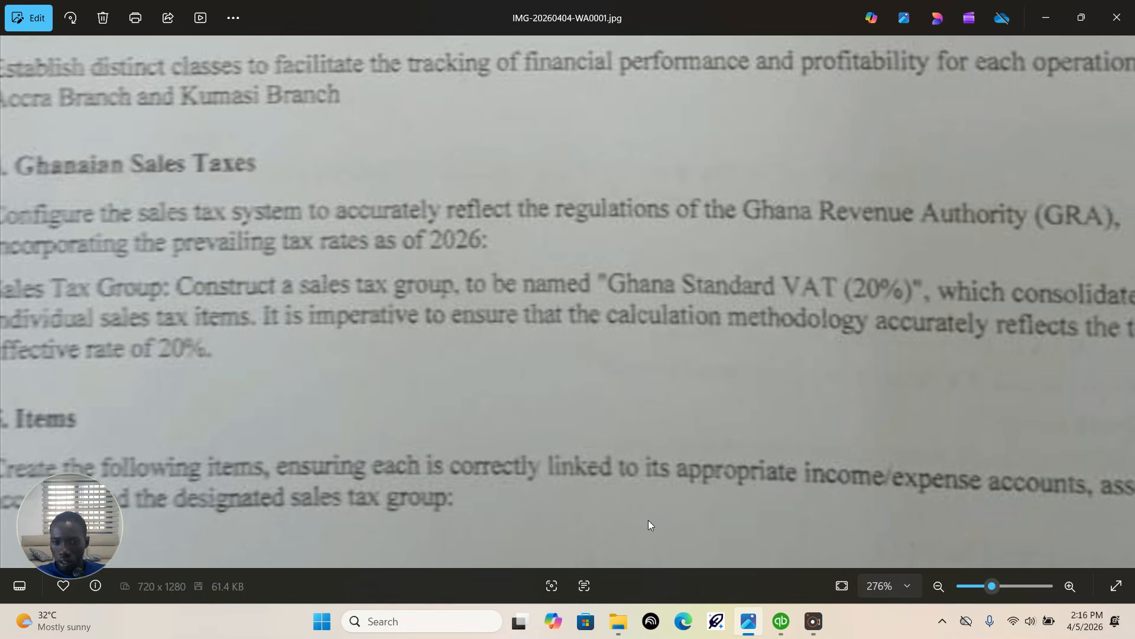
click(780, 621)
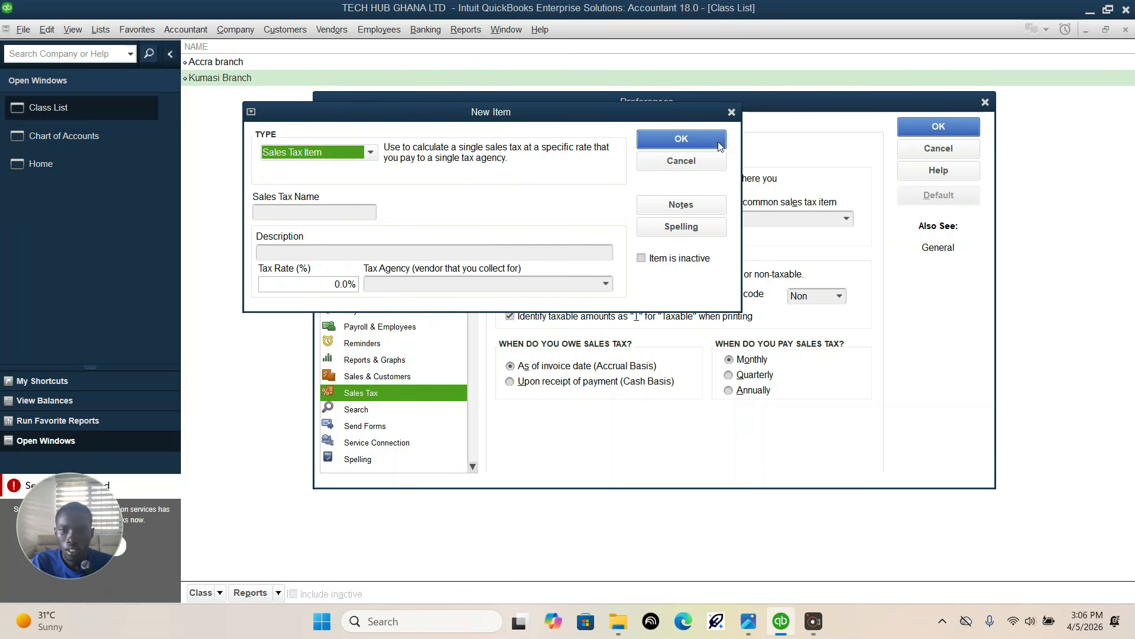
click(733, 111)
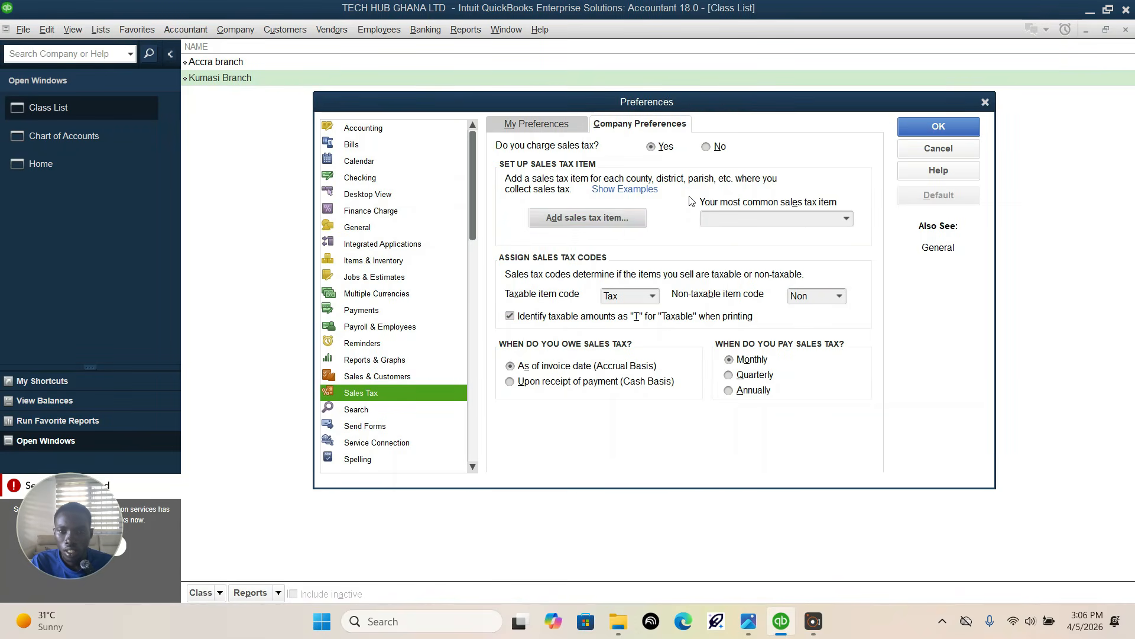
Step: Start a new sales tax item of type Sales Tax Group and check the required group name in the assignment image in Photos
click(622, 220)
click(303, 294)
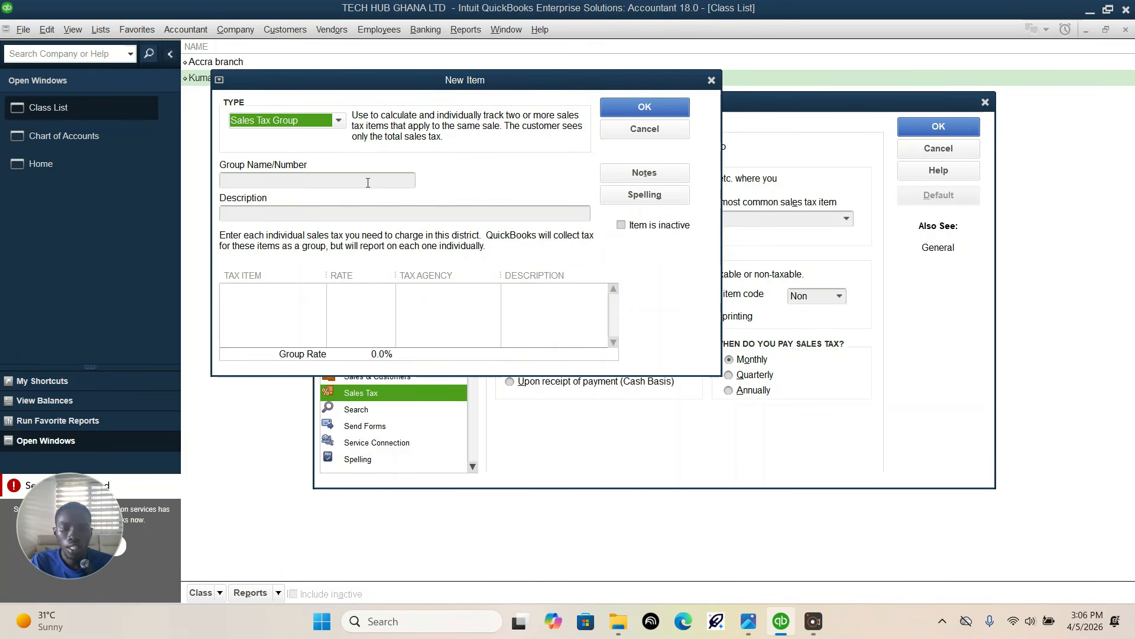
click(314, 180)
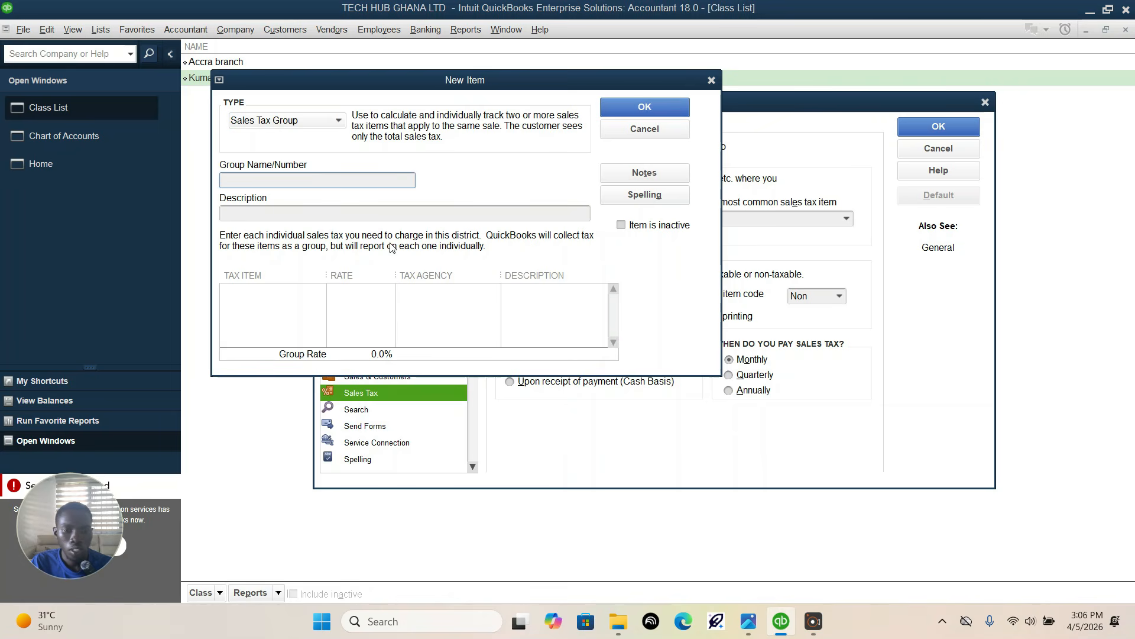
click(748, 621)
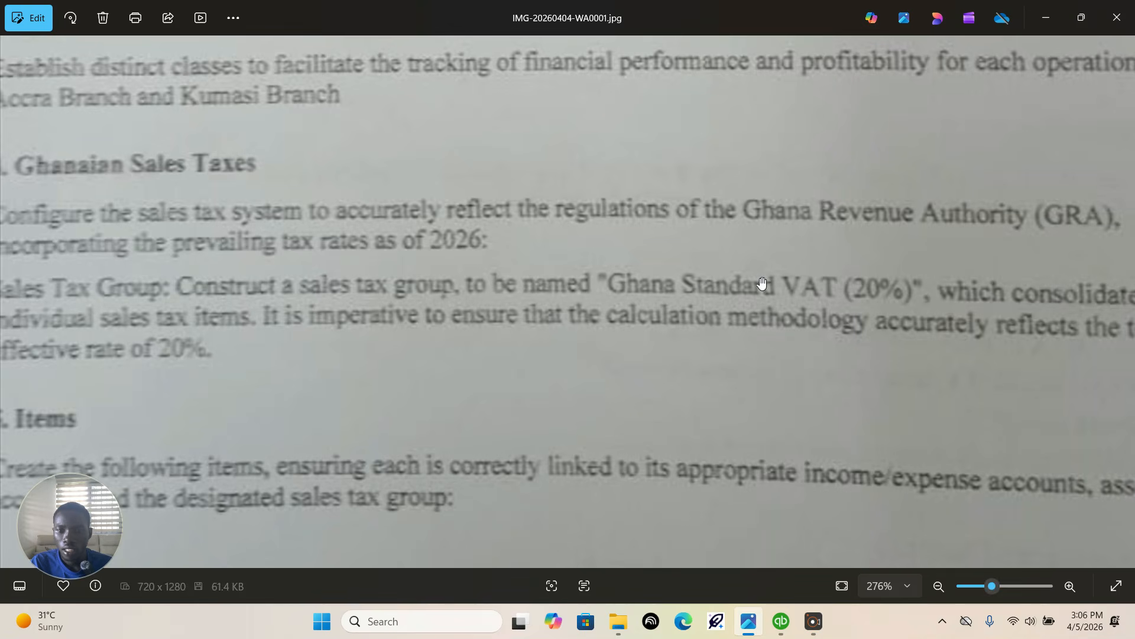
click(781, 621)
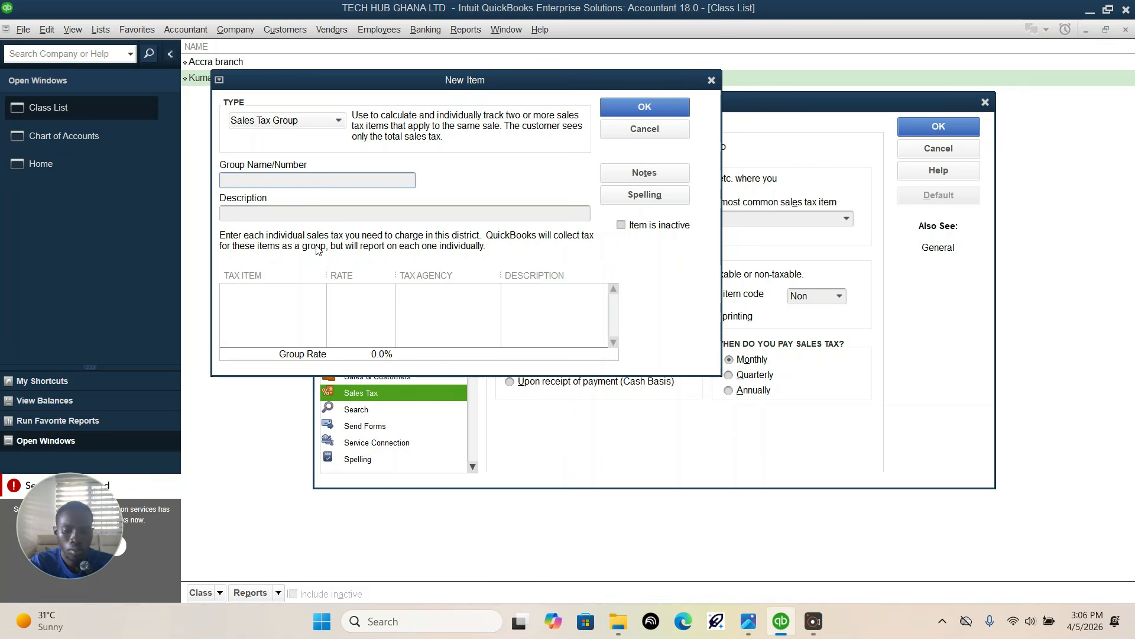
Step: Name the sales tax group "Ghana Standard VAT (20%)"
text(Ghsns)
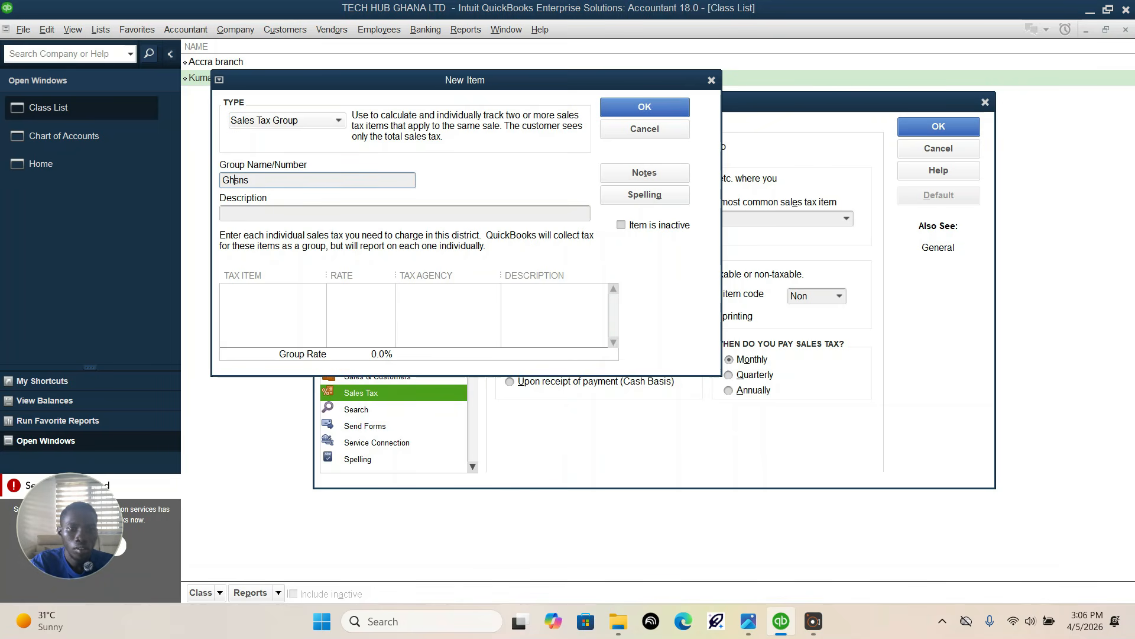
key(BackSpace)
key(BackSpace)
key(BackSpace)
text(anan)
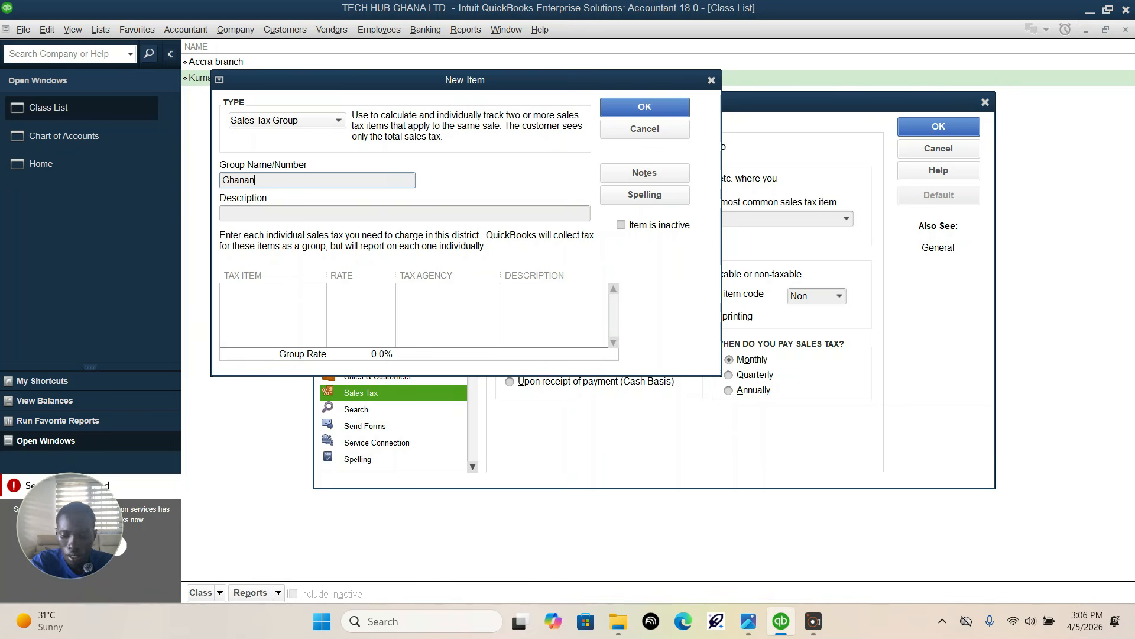
key(BackSpace)
text( Stand)
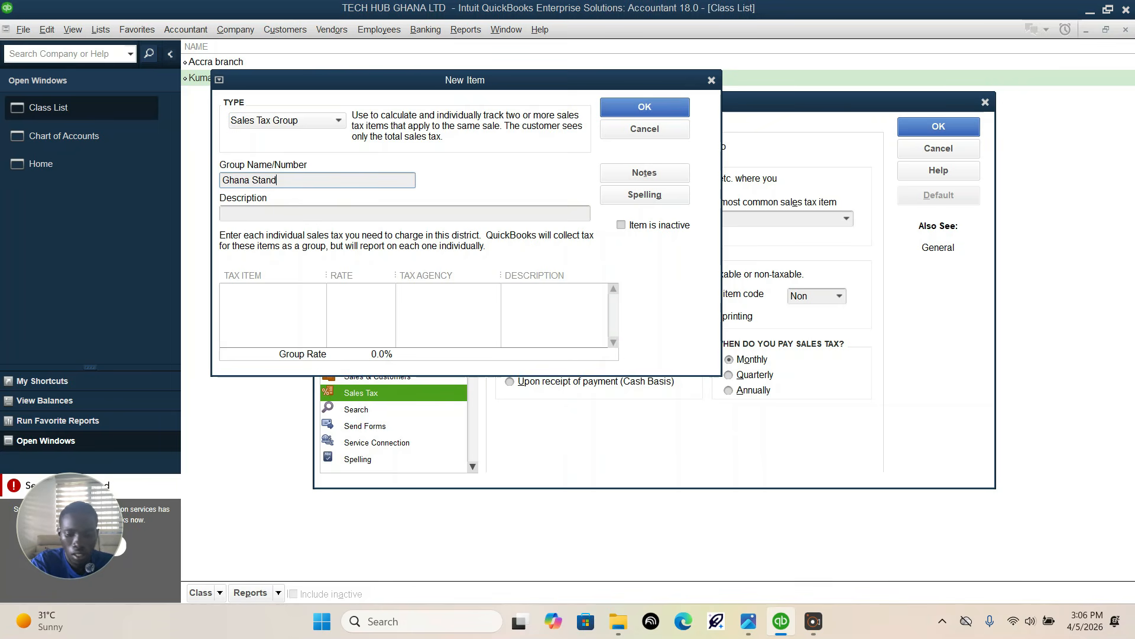
text(ar)
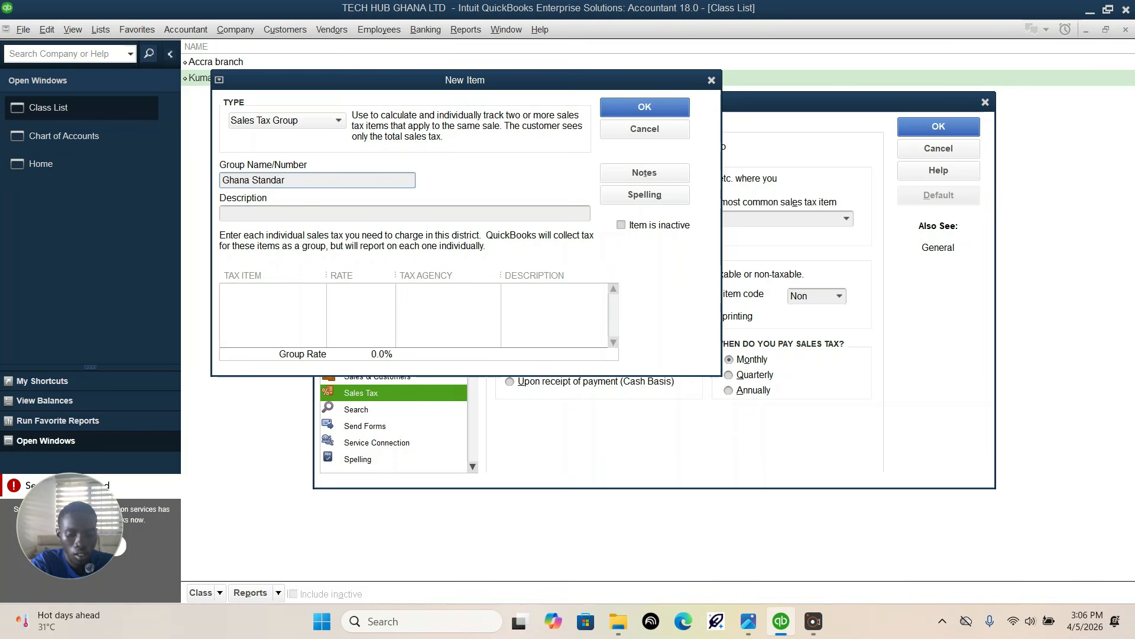
text(d)
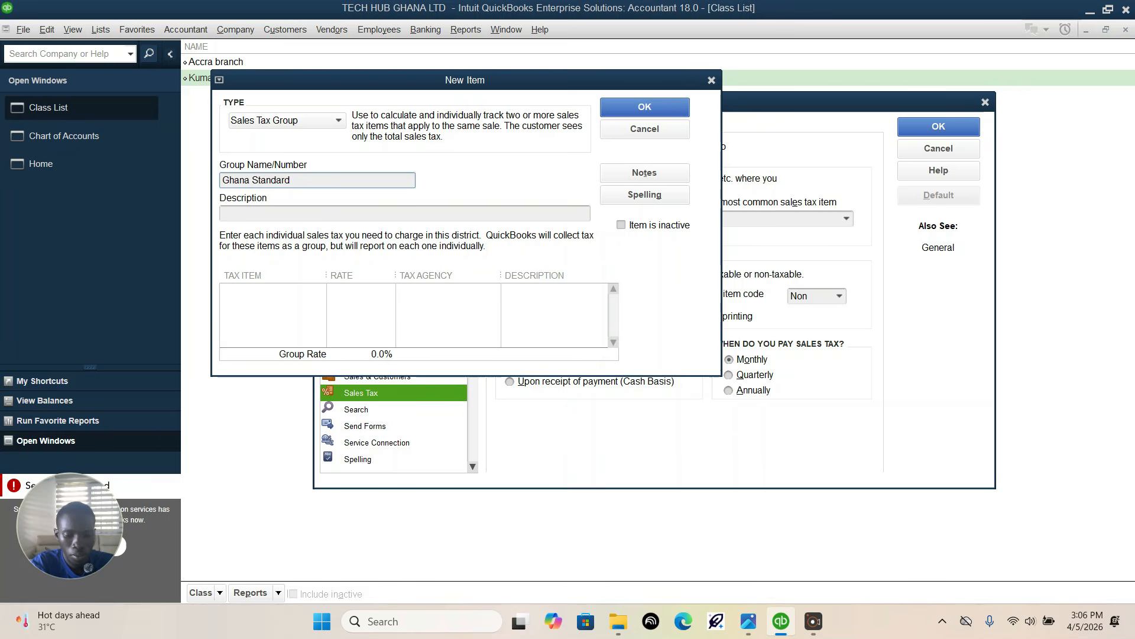
text( VAT)
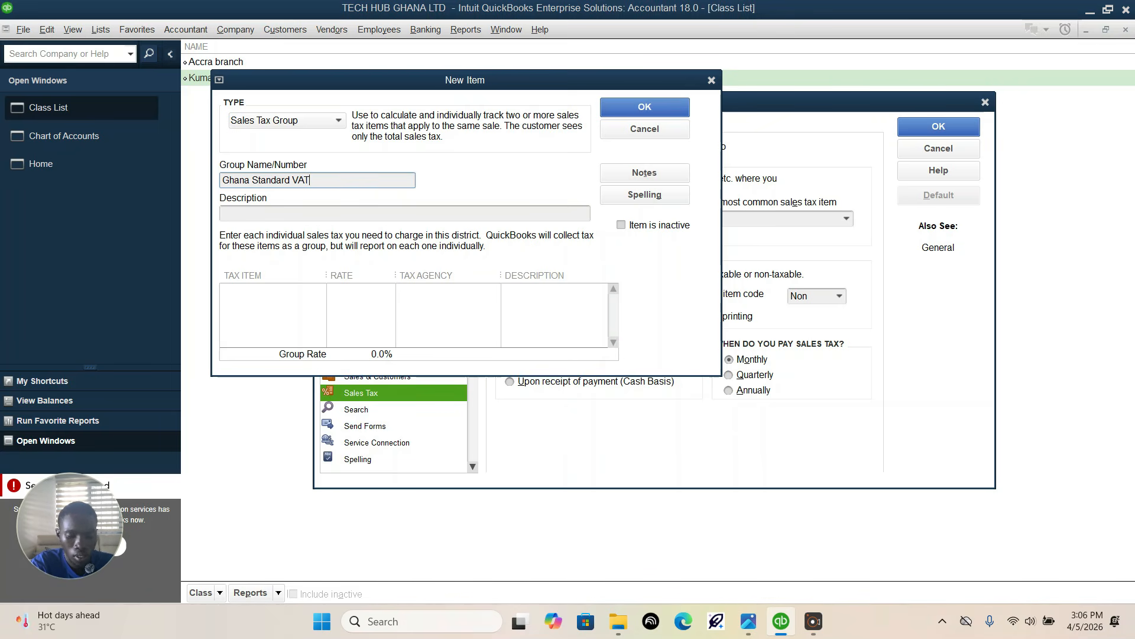
text((20%)
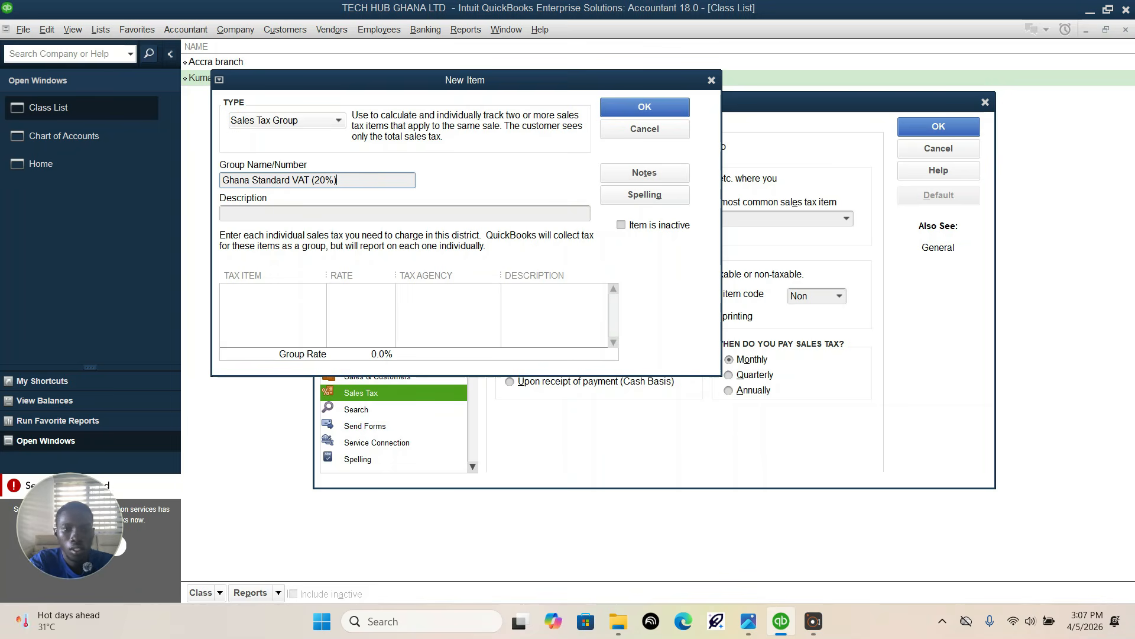
text())
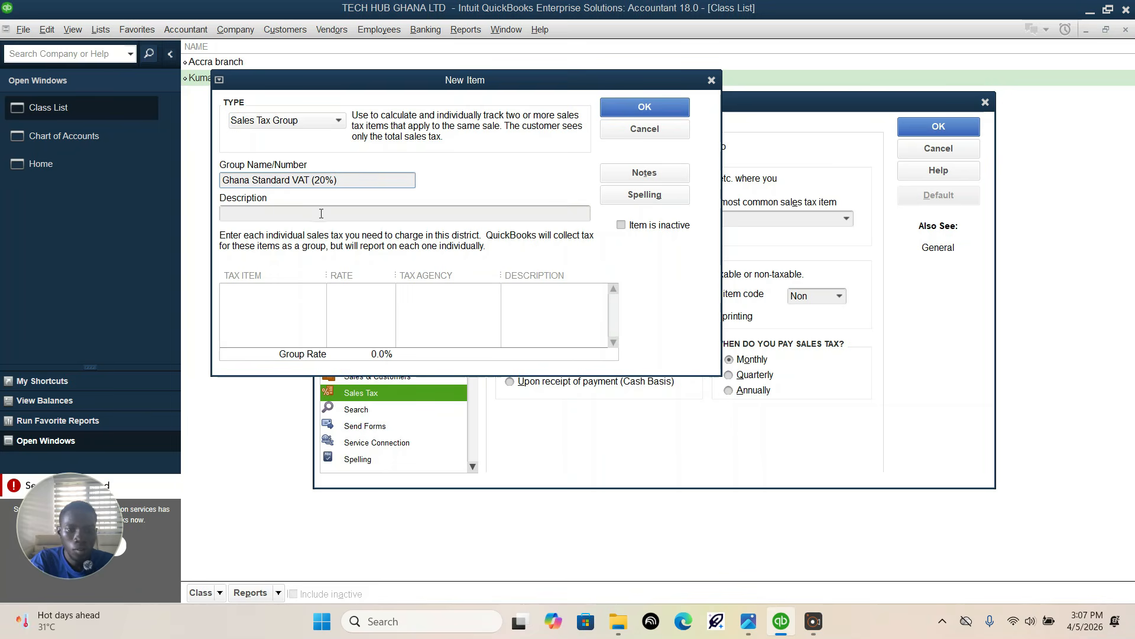
Step: Add a new tax item in the group's first row, with type Sales Tax Item and the name GETFUND
click(284, 290)
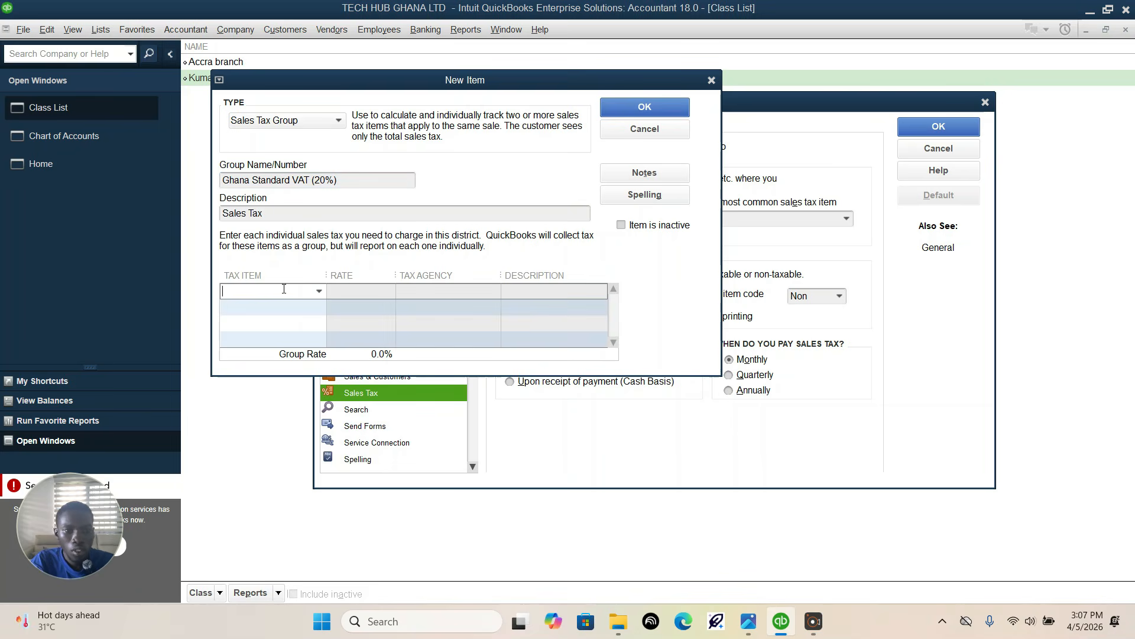
click(319, 291)
click(255, 309)
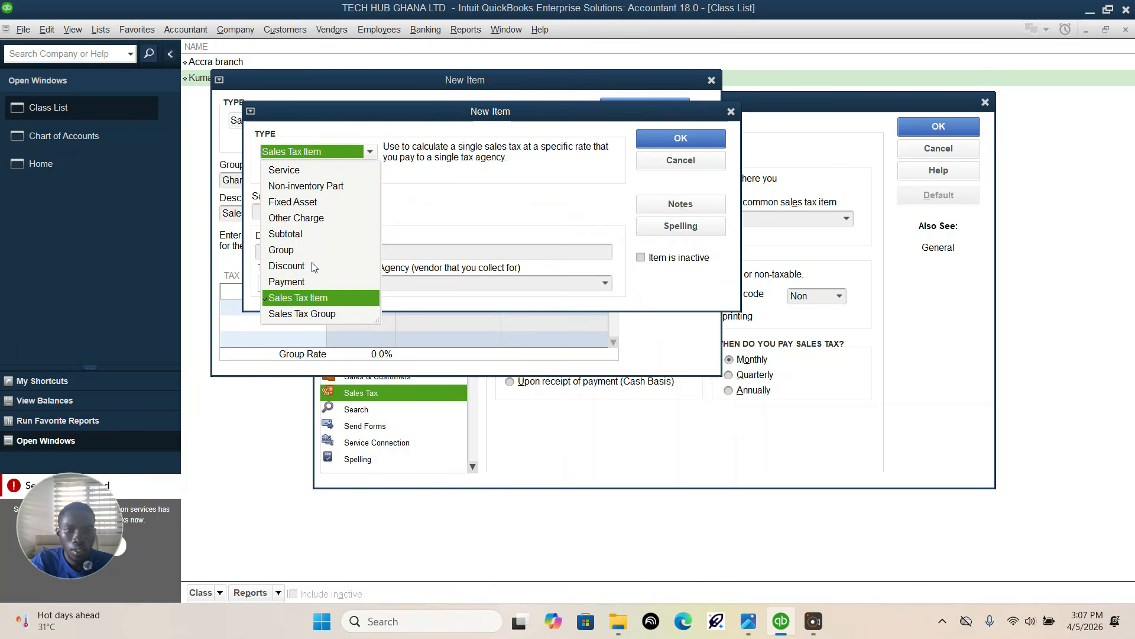
click(305, 301)
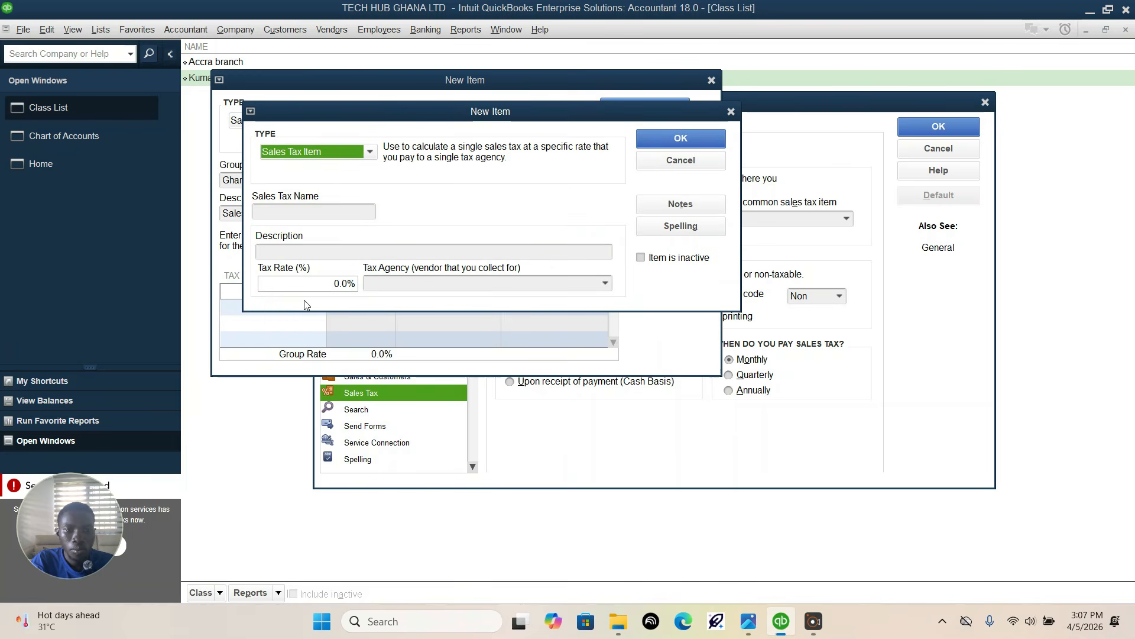
click(322, 210)
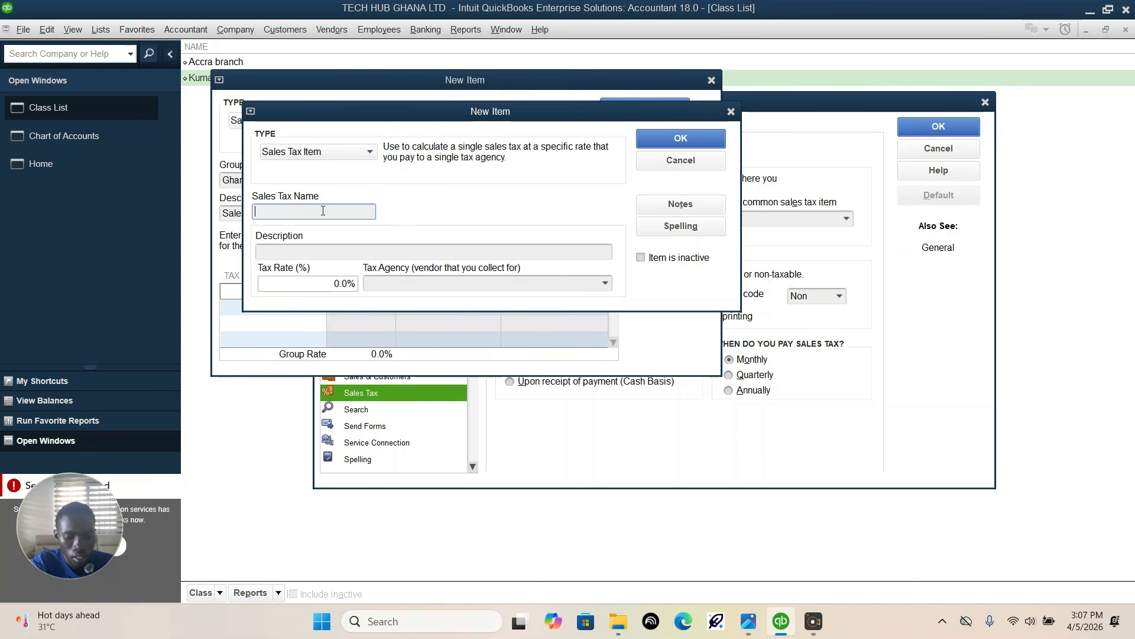
text(A)
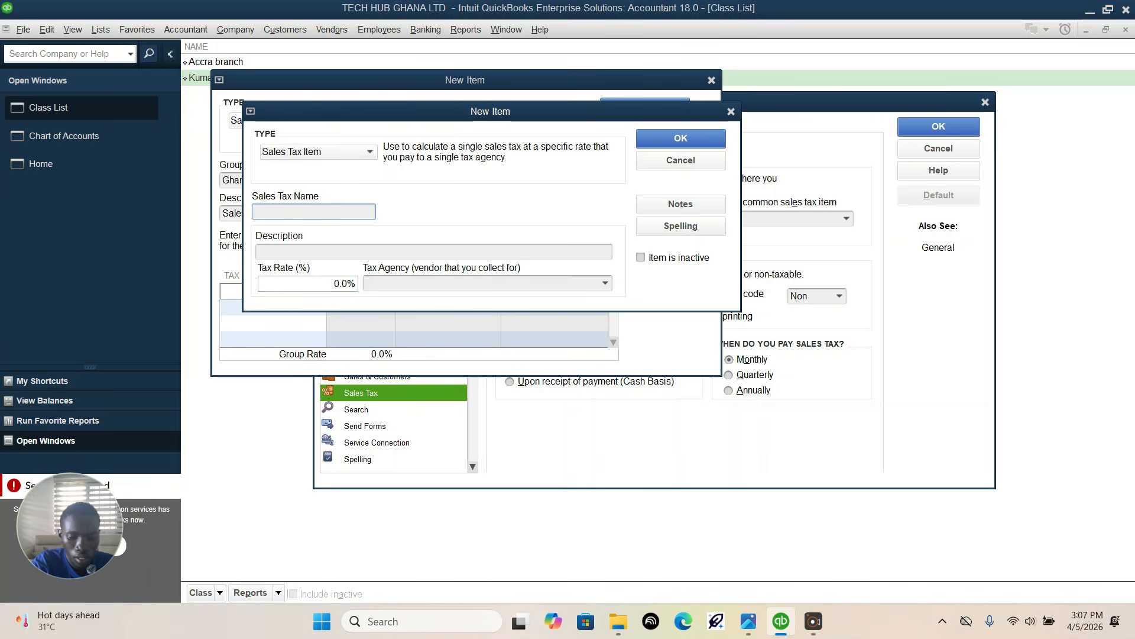
text(et)
key(Tab)
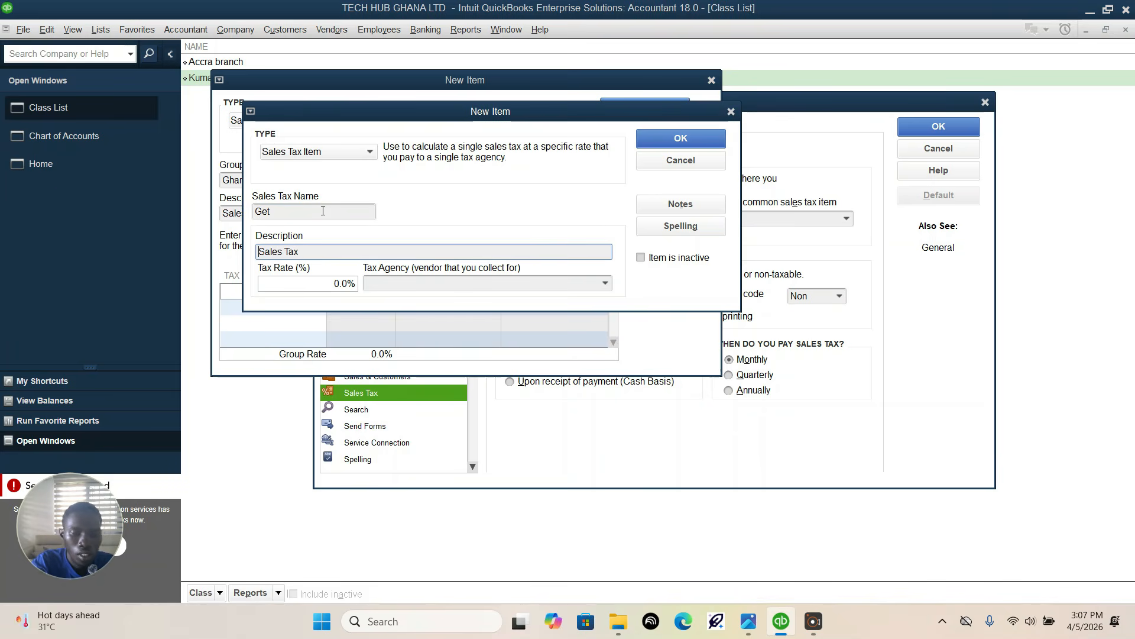
click(279, 213)
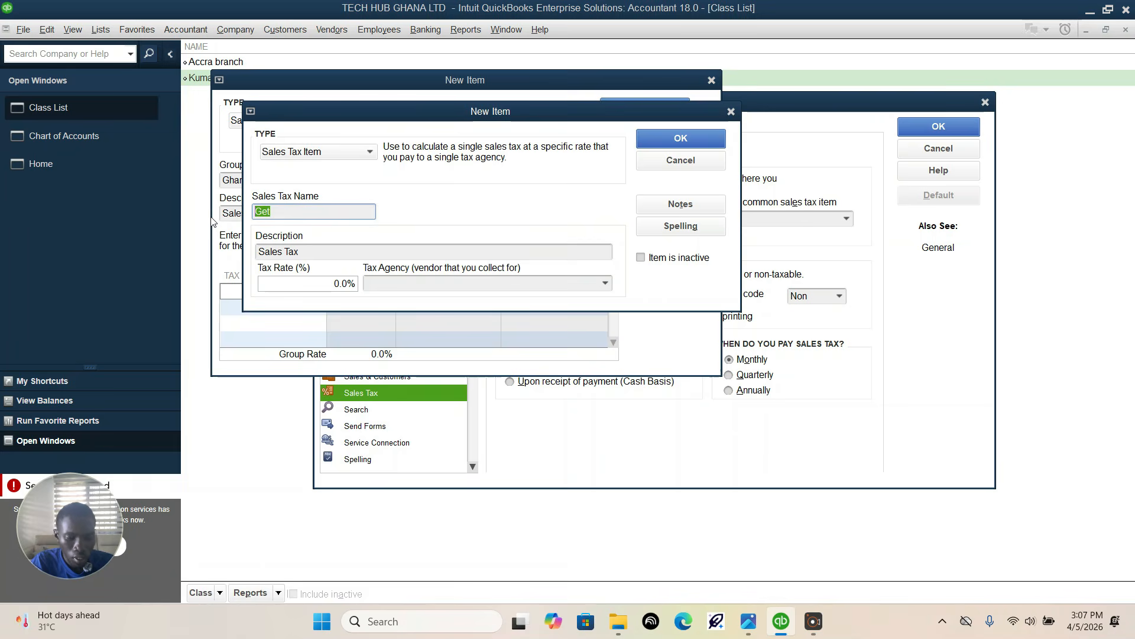
text(GETFUND)
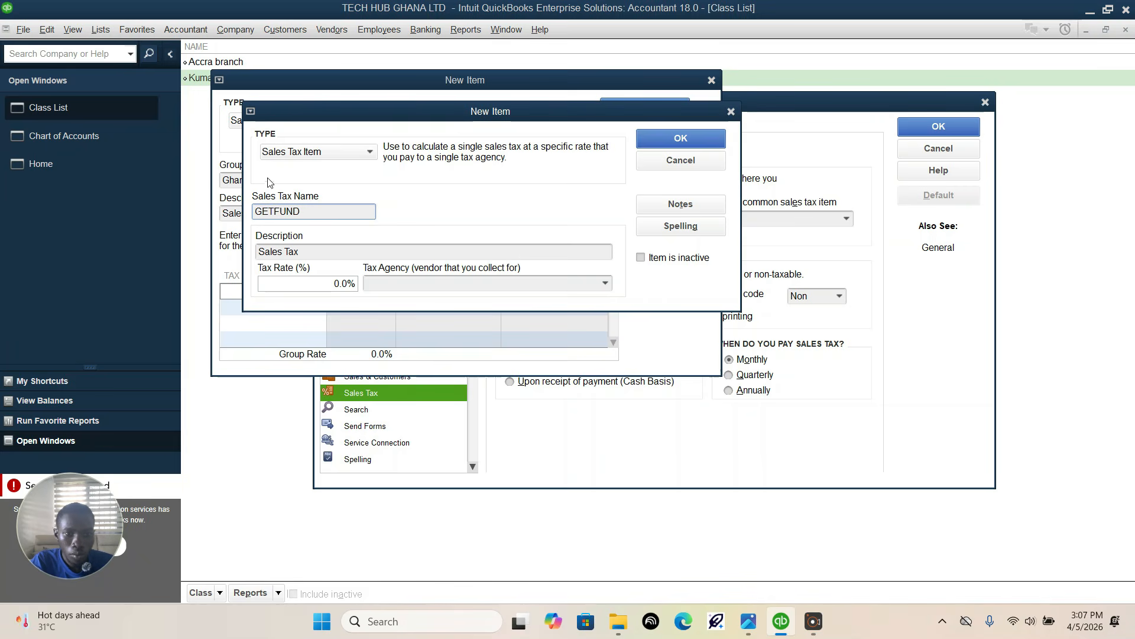
Step: Set the GETFUND tax rate to 15% and try to save the item
click(305, 289)
drag(341, 286, 324, 285)
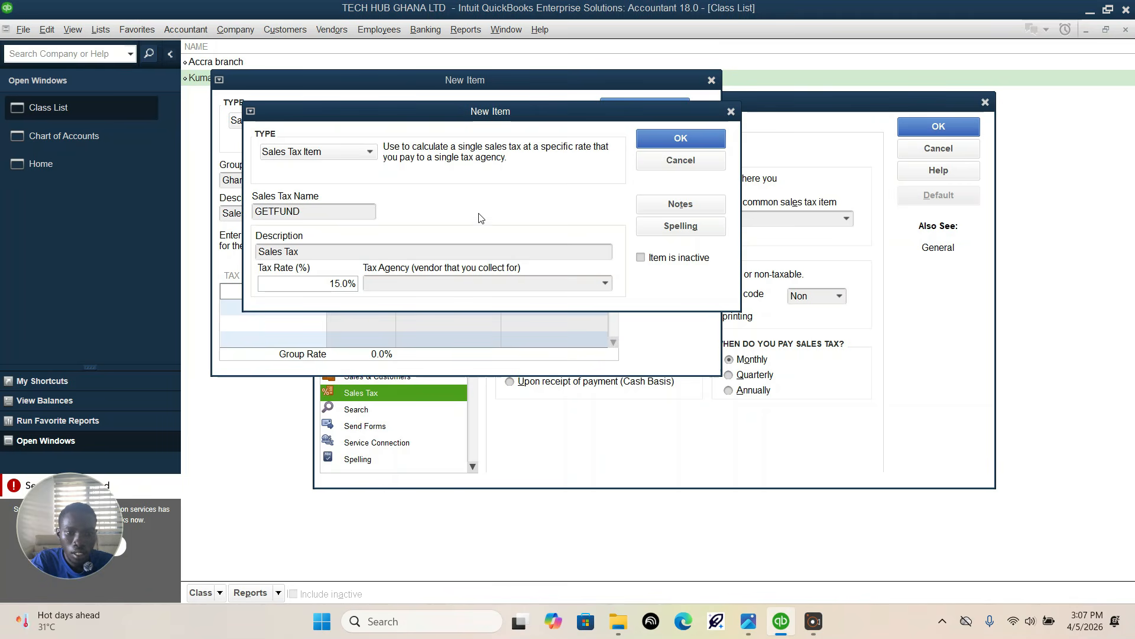
click(661, 140)
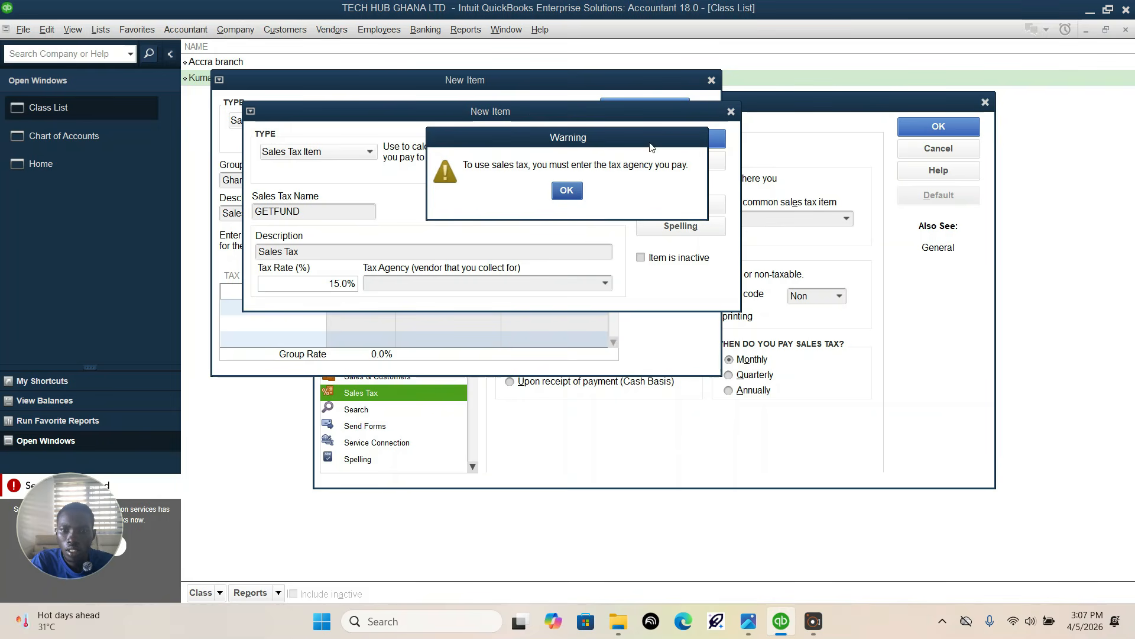
click(566, 189)
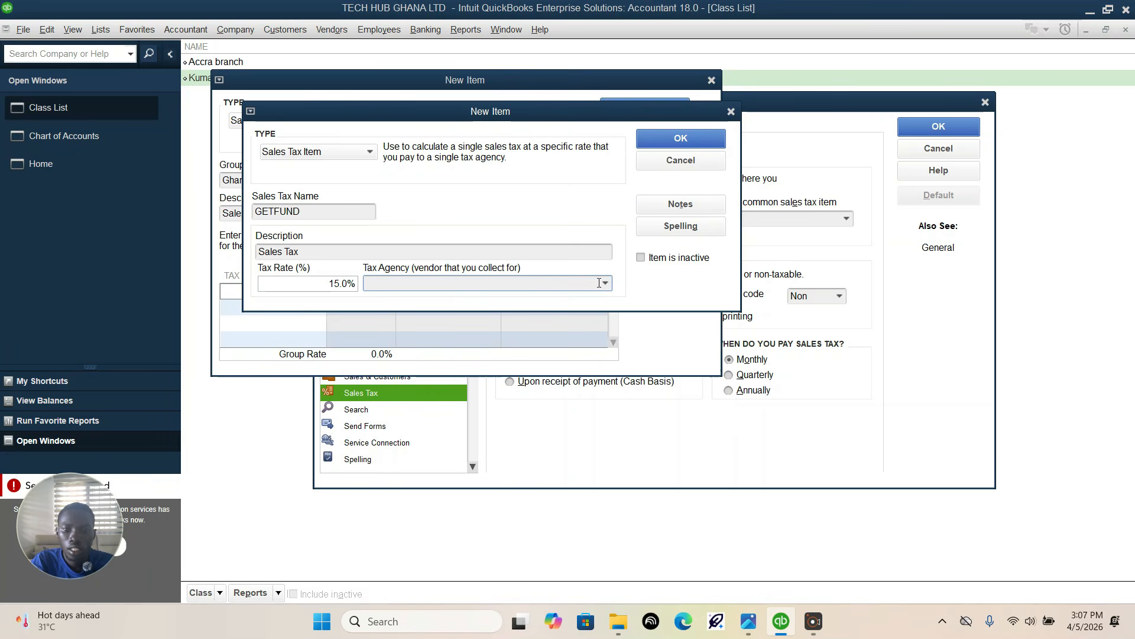
Step: Create a new tax agency vendor with company name GRA for GETFUND and save the tax item
click(606, 282)
click(452, 307)
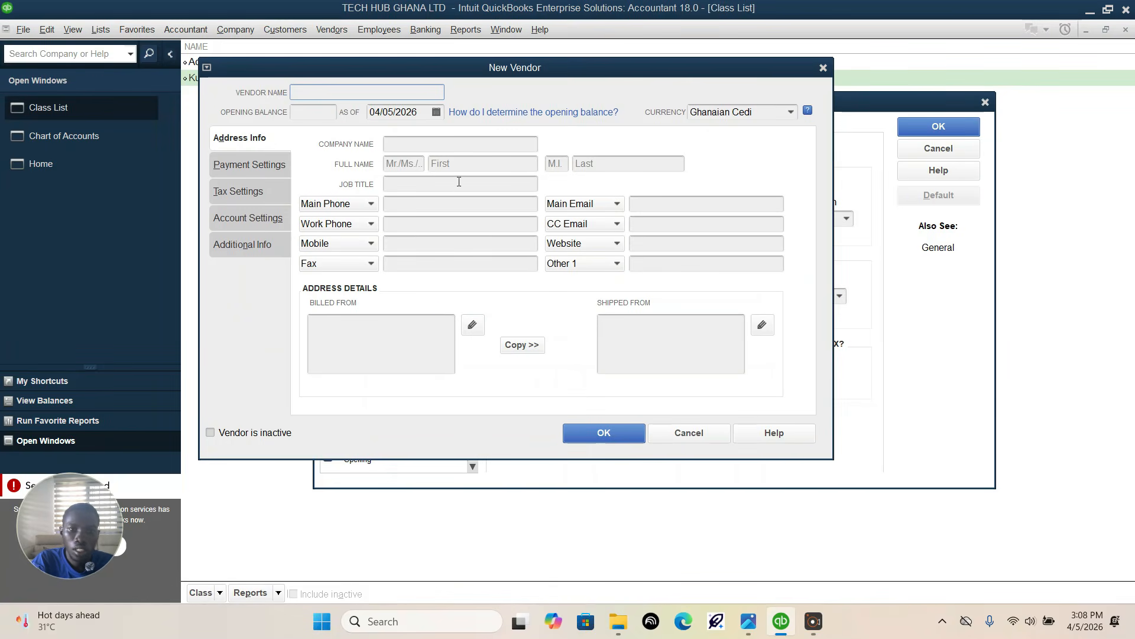
click(435, 145)
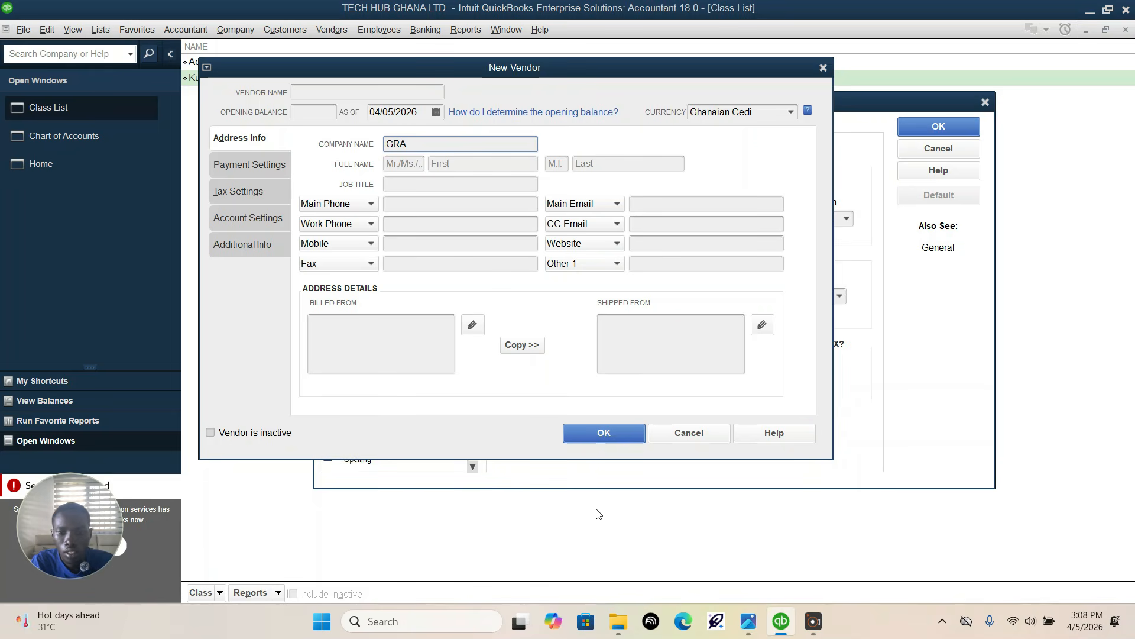
click(615, 431)
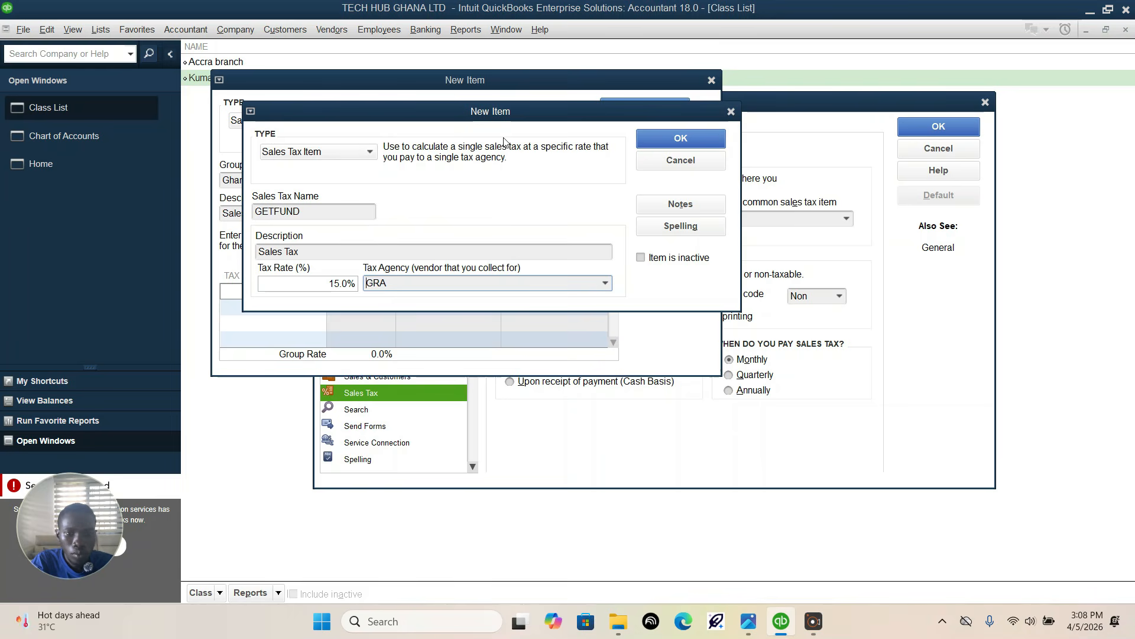
click(681, 139)
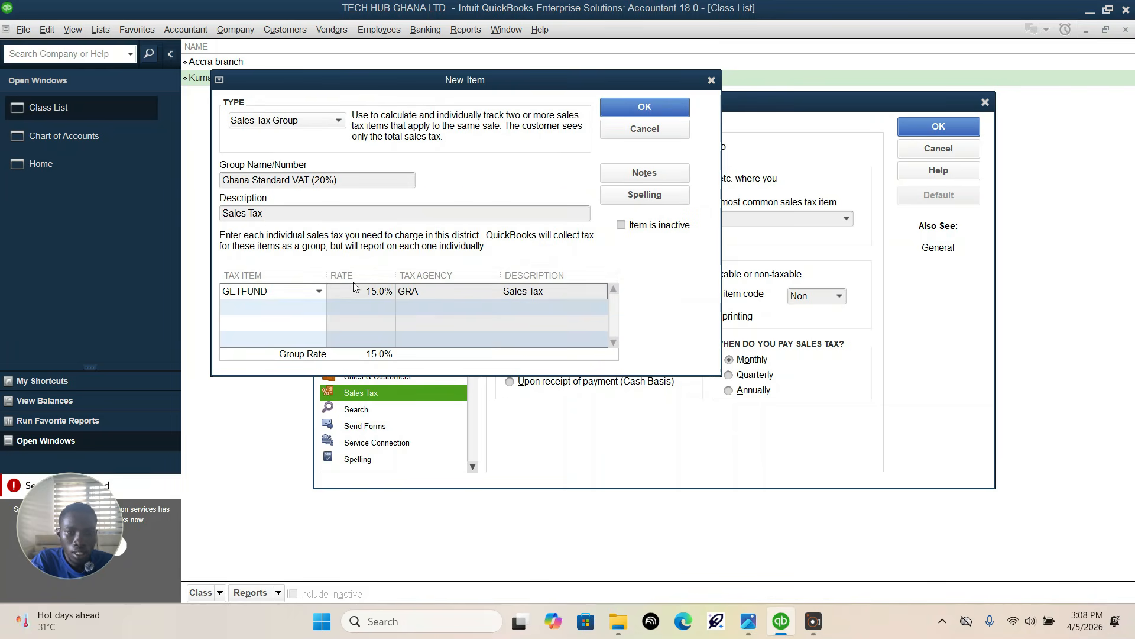
Step: Add a new tax item in the group's second row, with type Sales Tax Item and the name VAT
click(309, 308)
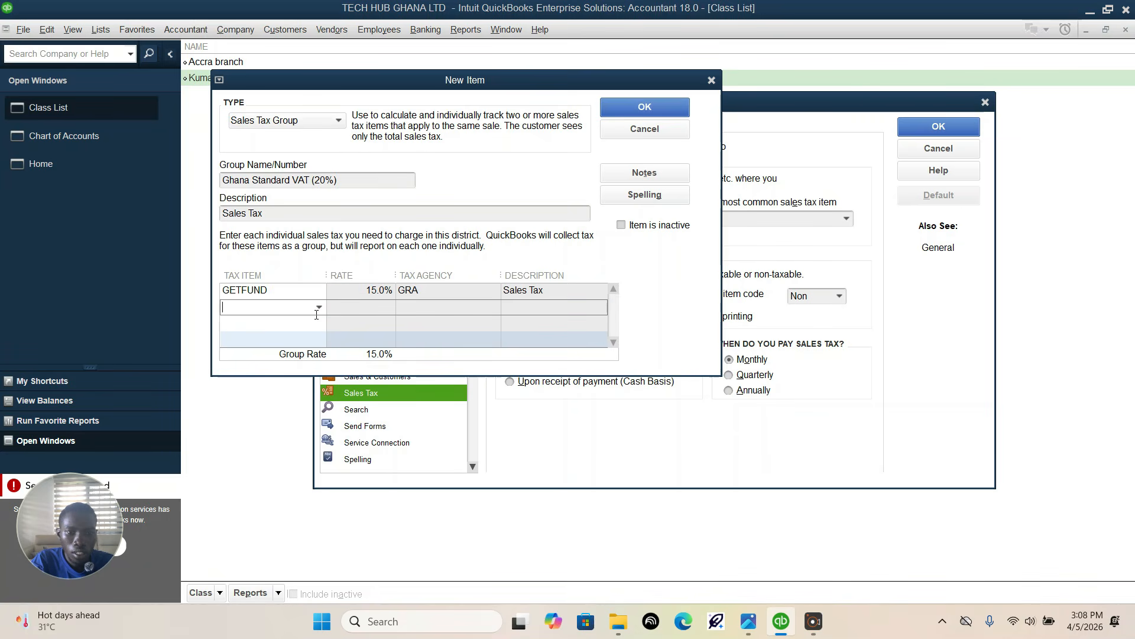
click(319, 307)
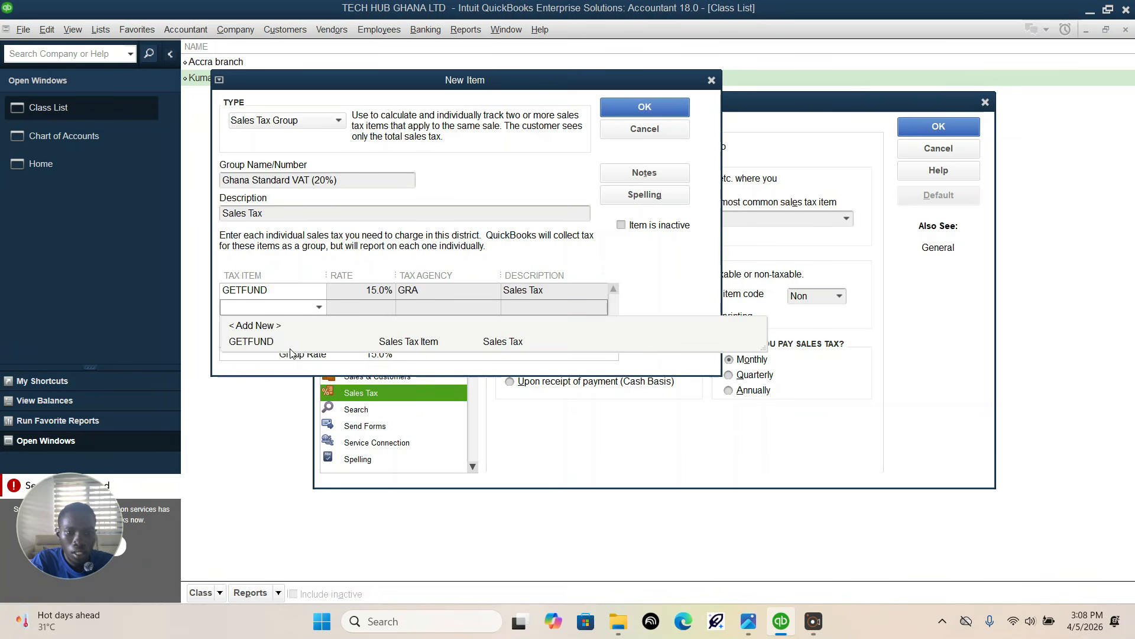
click(279, 326)
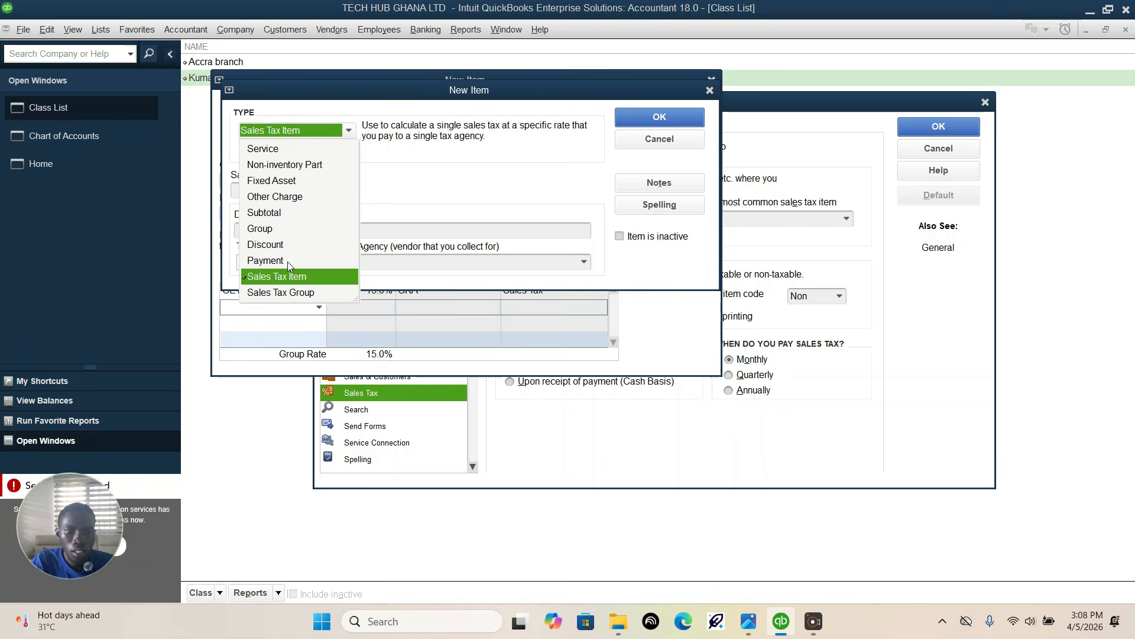
click(296, 277)
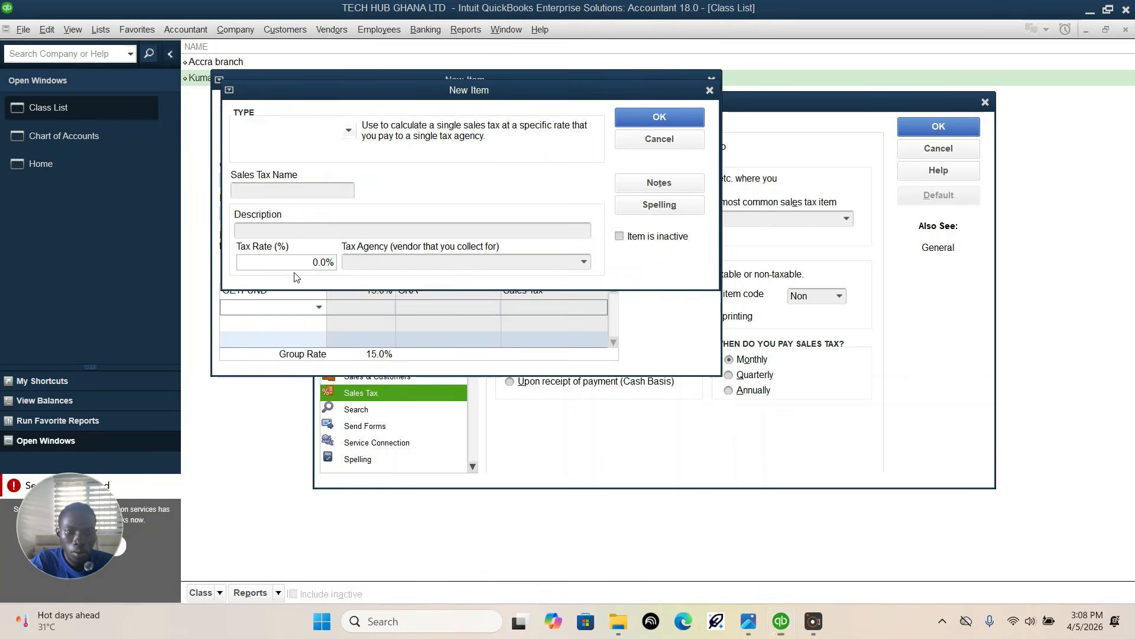
click(316, 192)
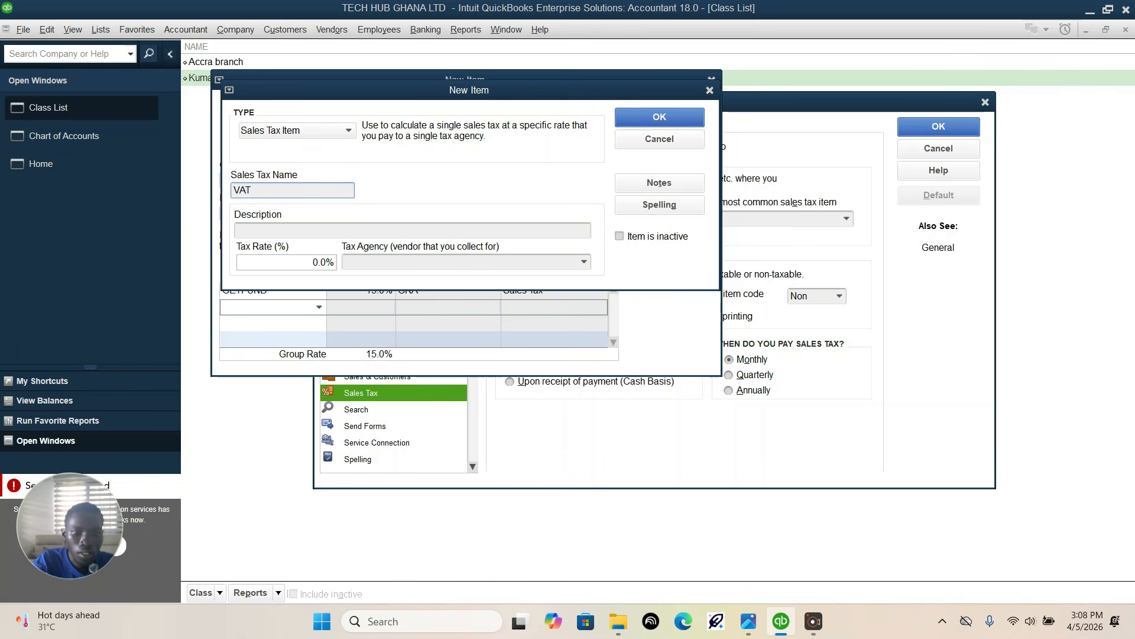
Step: Set the VAT item's tax rate to 2.50%
click(279, 260)
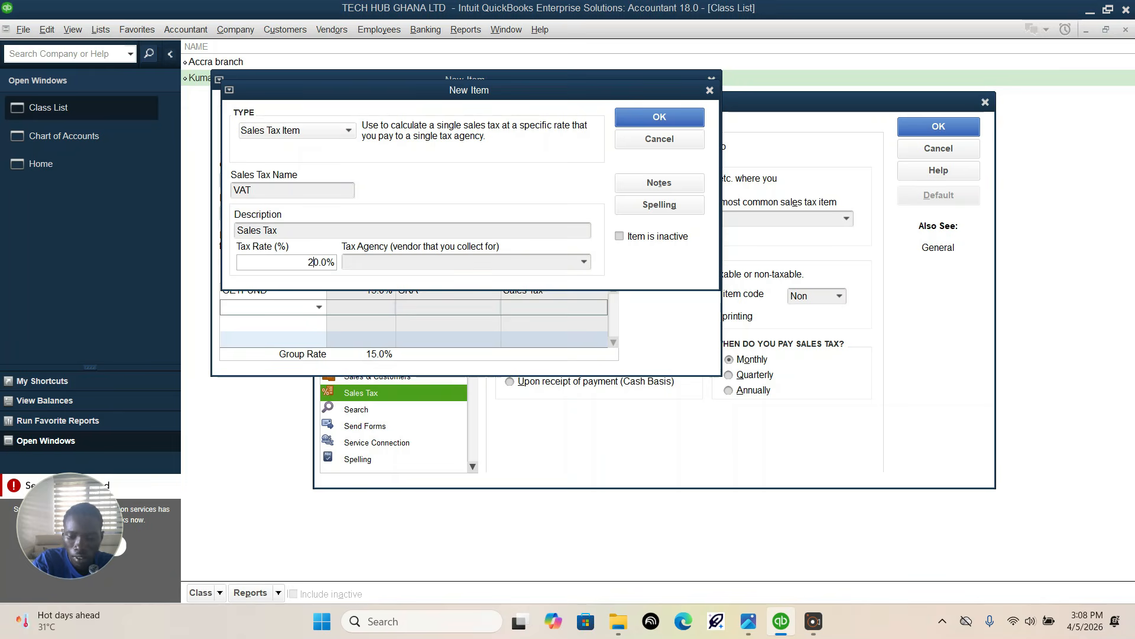
text(2.5)
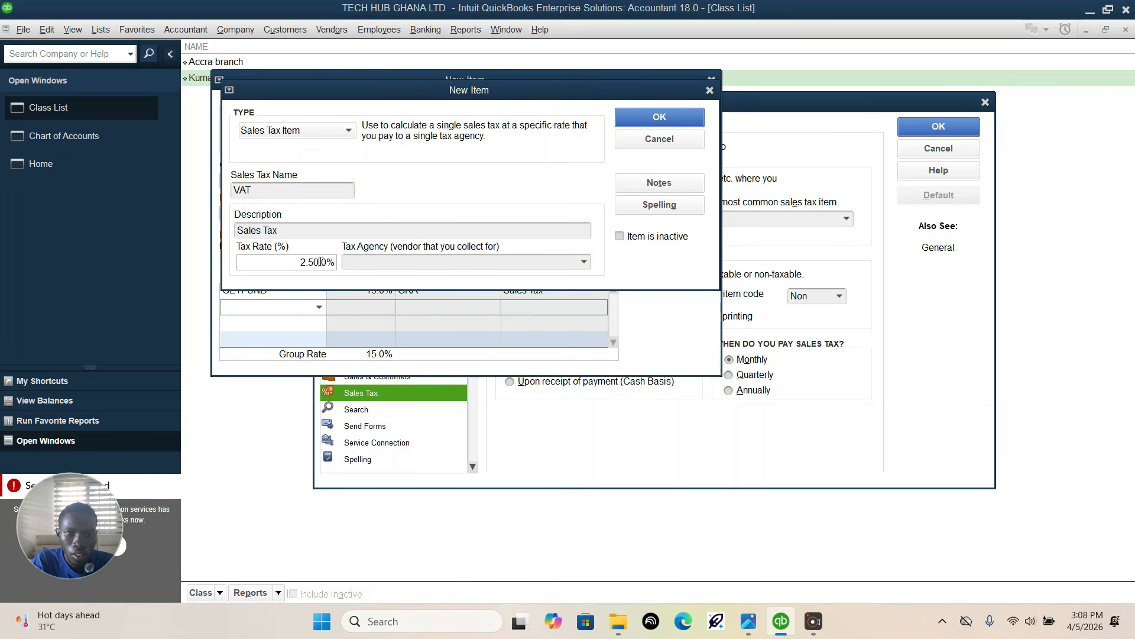
key(Delete)
key(Delete)
key(Delete)
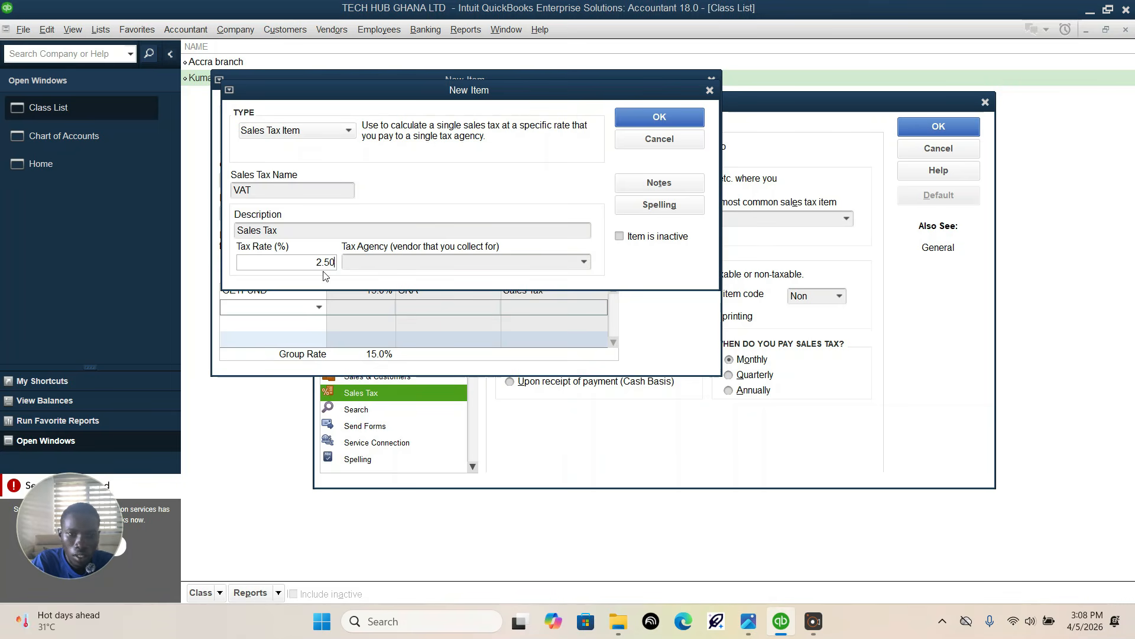
Step: Set the VAT item's tax rate to 2.5%, assign GRA as its tax agency, and save the item
key(BackSpace)
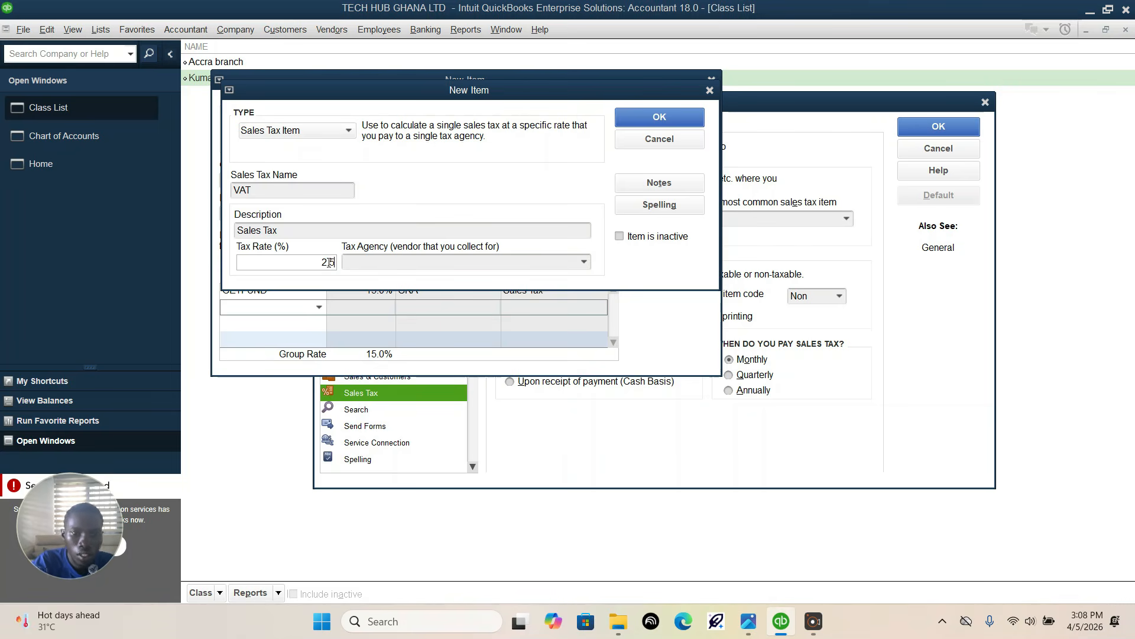
key(Tab)
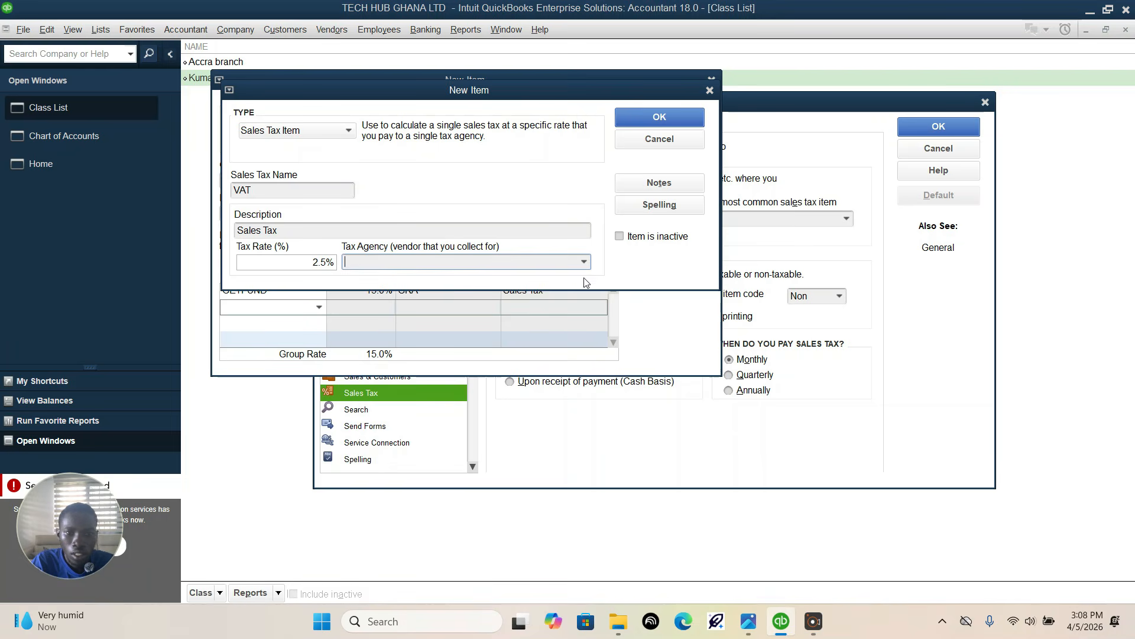
click(584, 262)
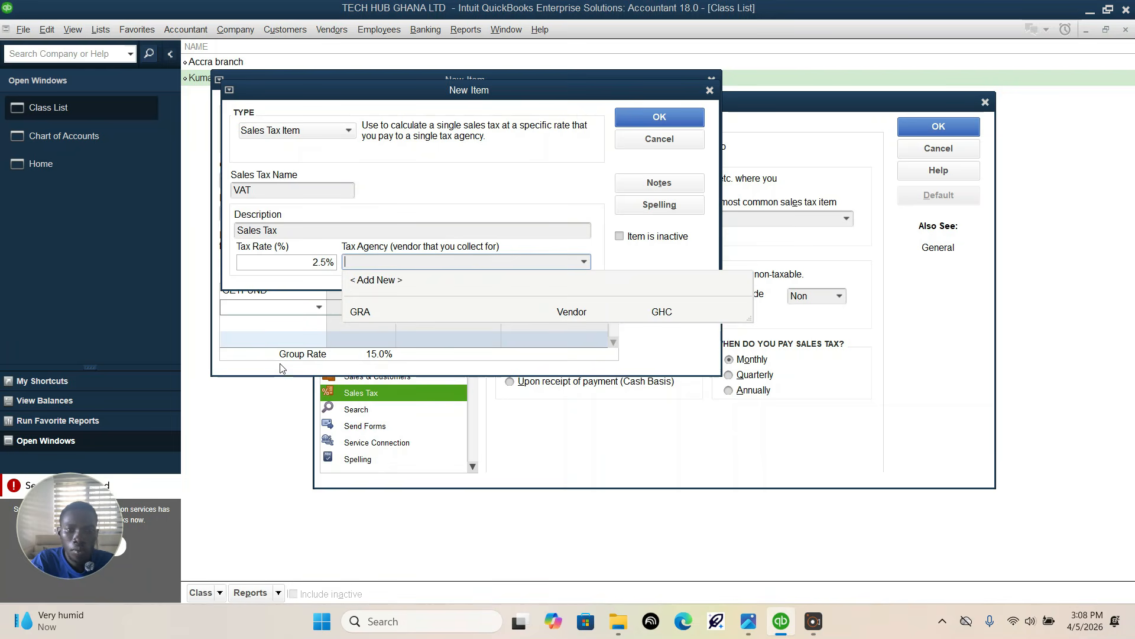
click(362, 303)
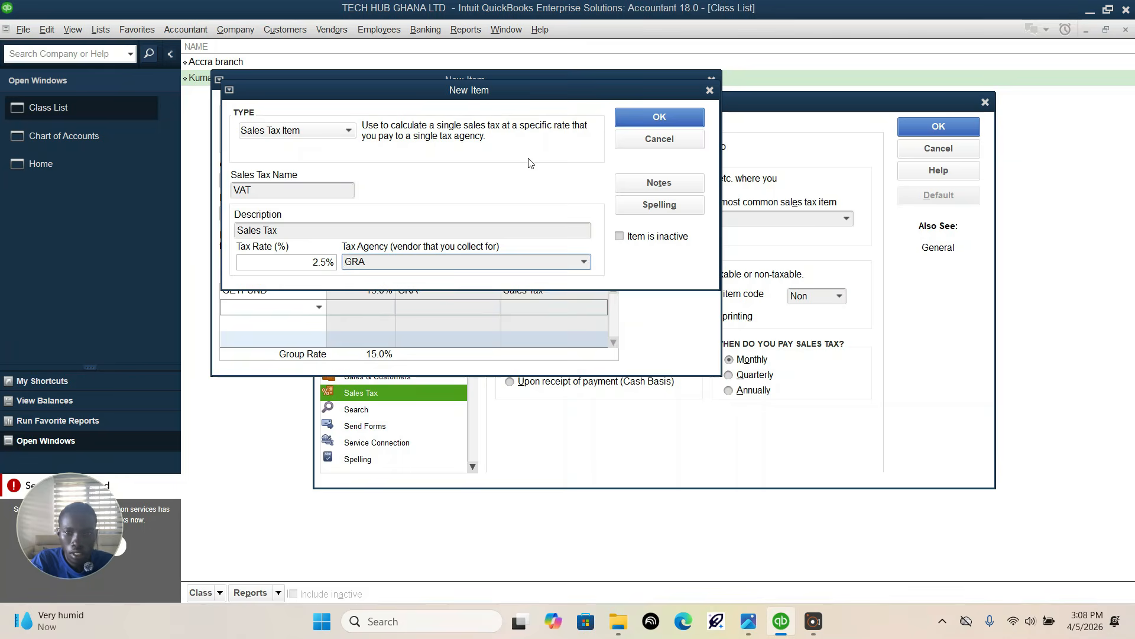
click(644, 117)
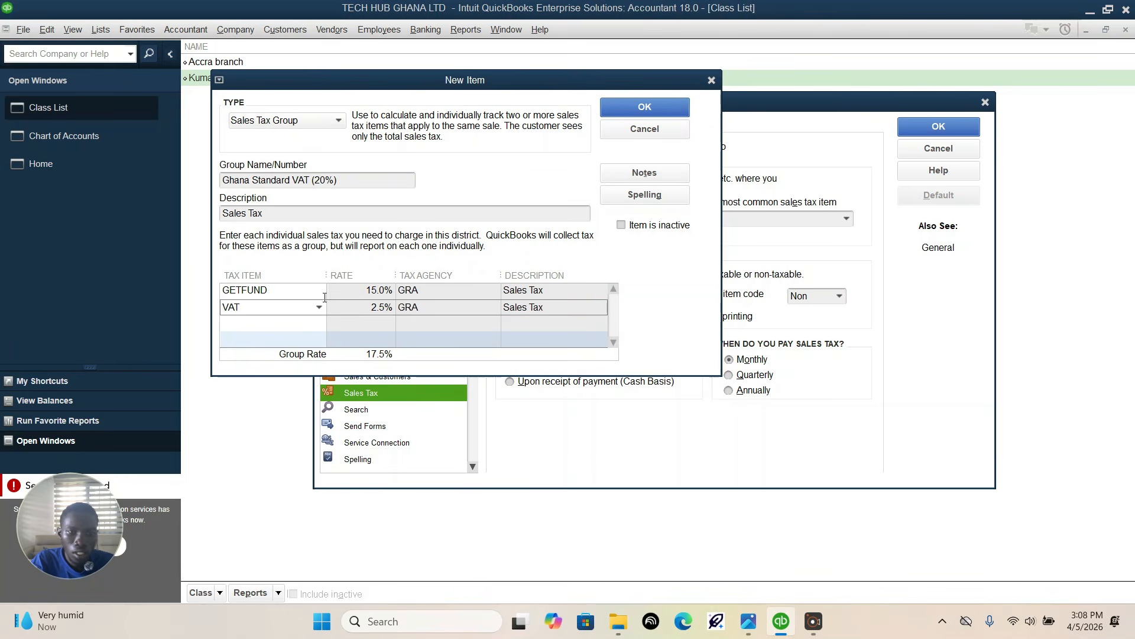
Step: Add a new tax item in the group's third row, with type Sales Tax Item and the name NHIL
click(307, 324)
click(318, 324)
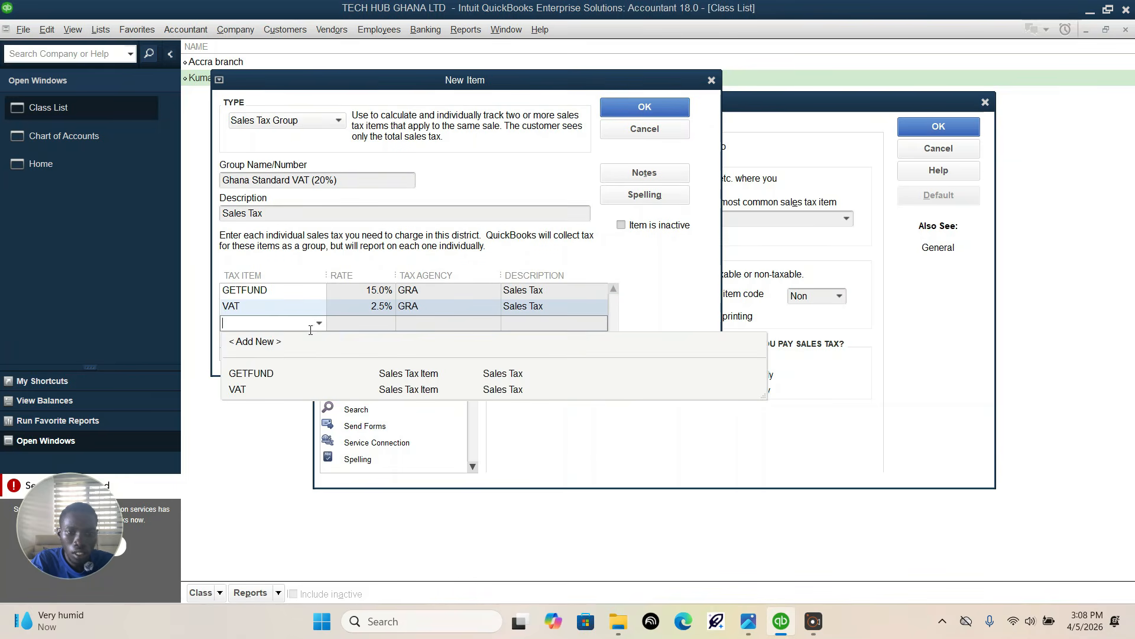
click(278, 338)
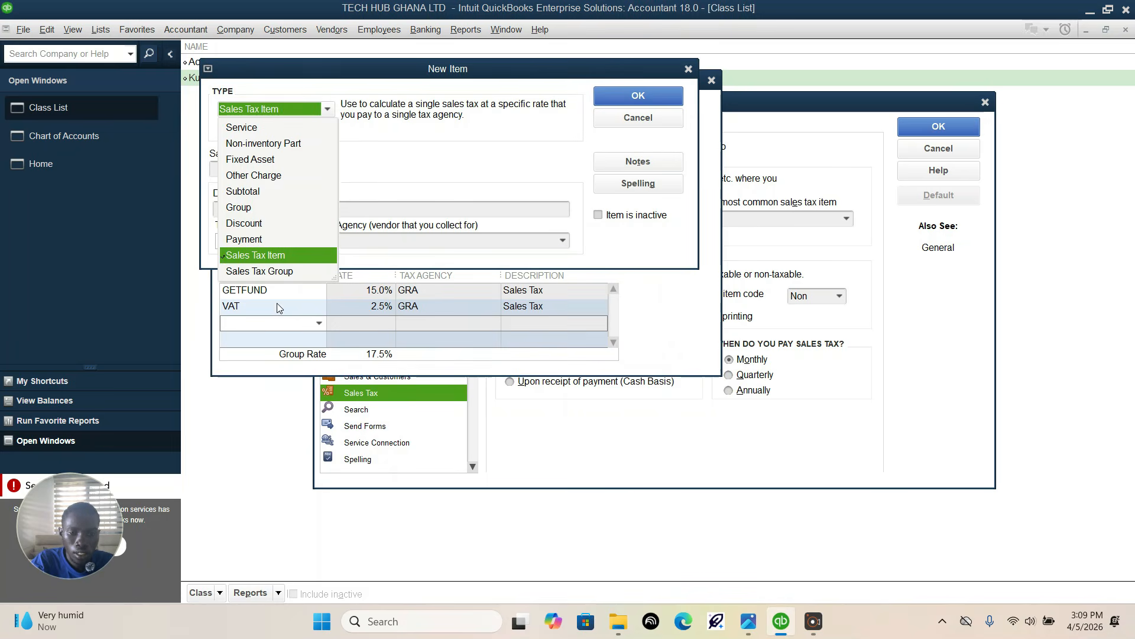
click(266, 257)
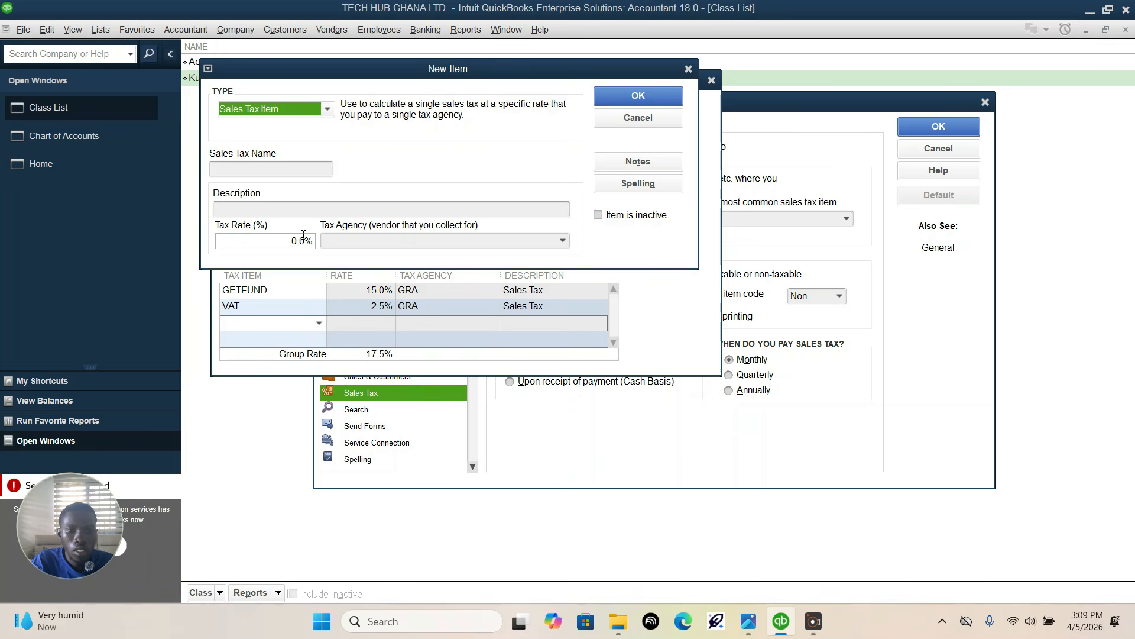
click(279, 168)
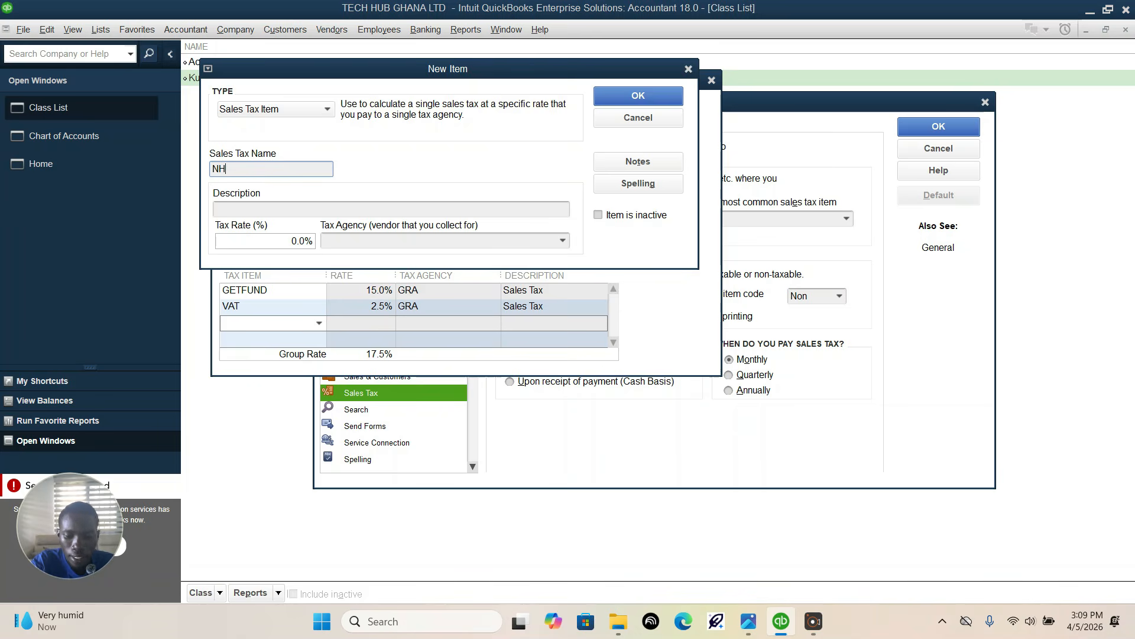
Step: Give NHIL a 2.50% tax rate with GRA as its tax agency, and save both the item and the sales tax group
click(286, 243)
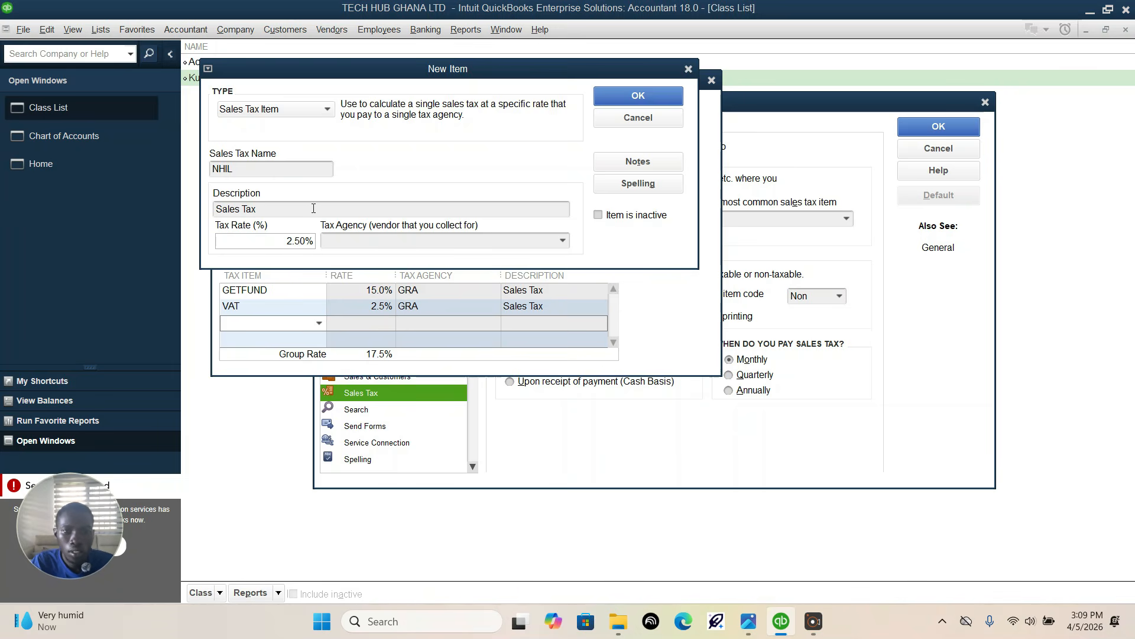
click(367, 244)
click(562, 240)
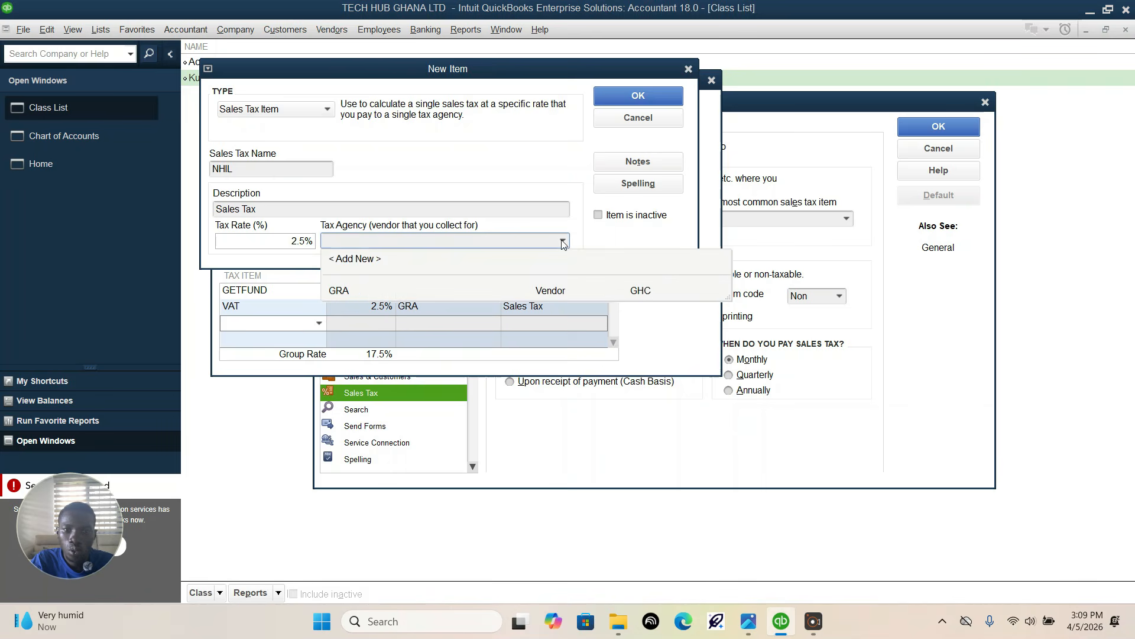
click(356, 294)
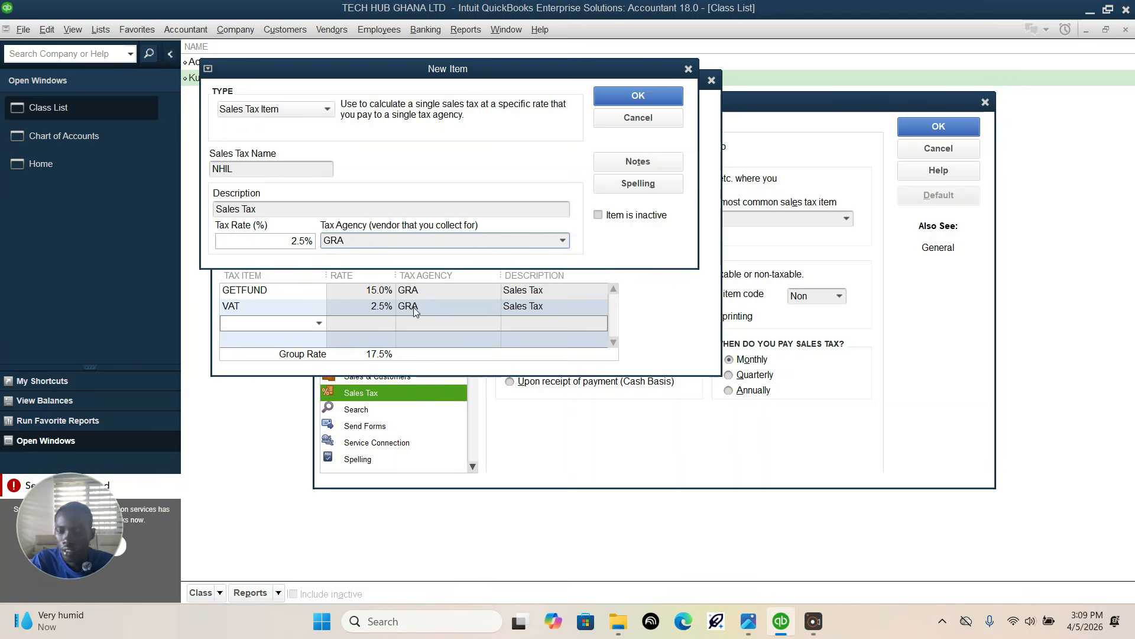
click(647, 98)
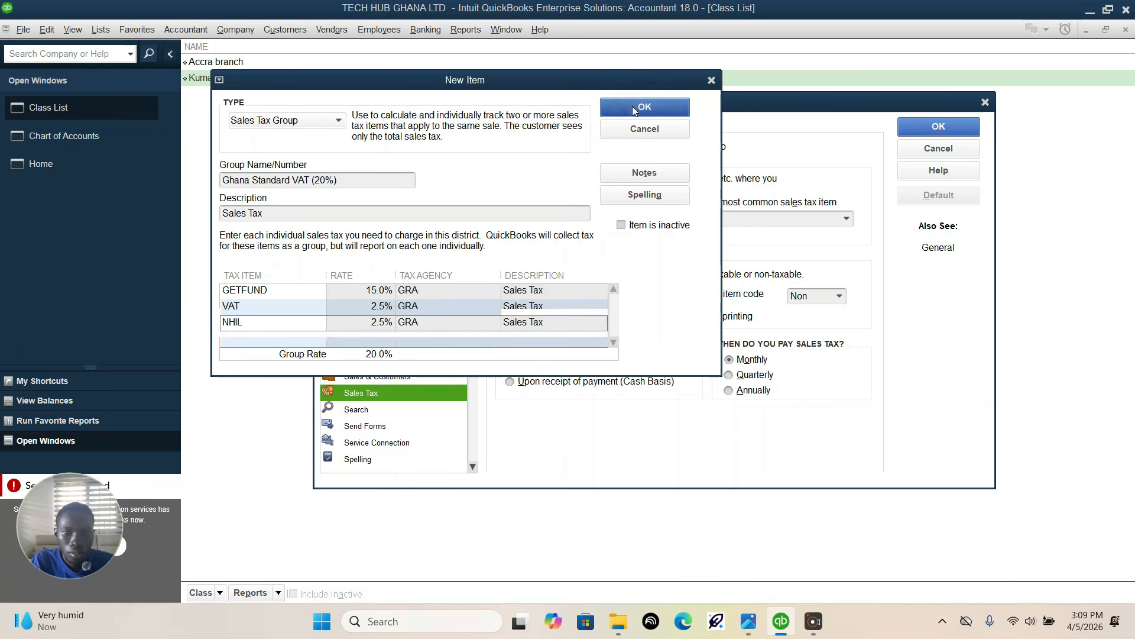
click(632, 107)
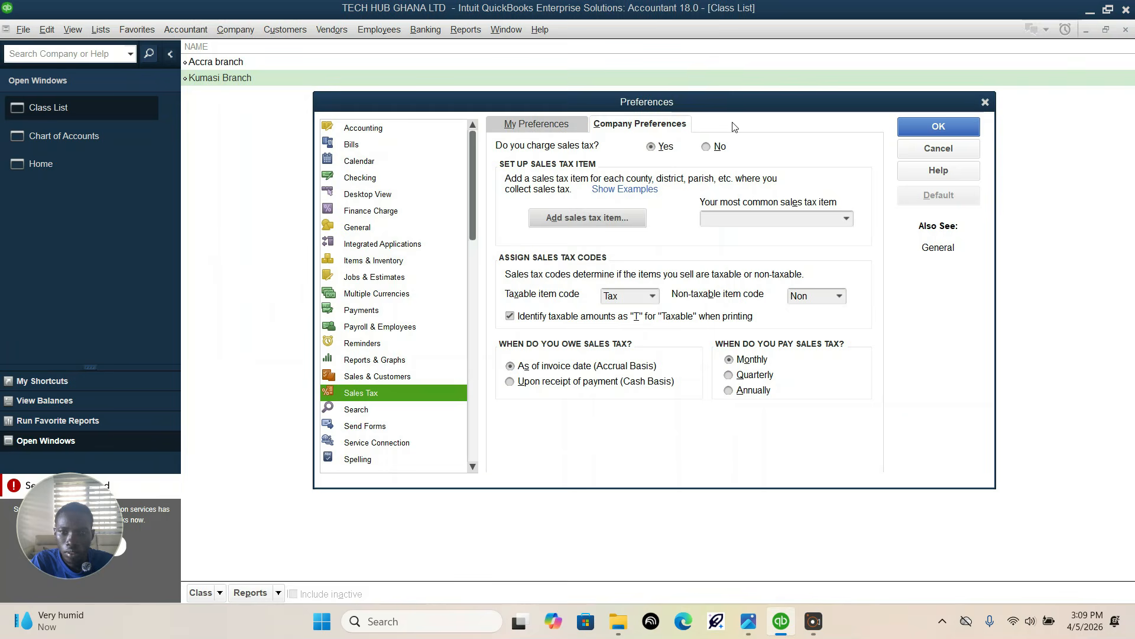
Step: Set Ghana Standard VAT (20%) as the most common sales tax item and save the preferences, making all existing customers and parts taxable
click(848, 221)
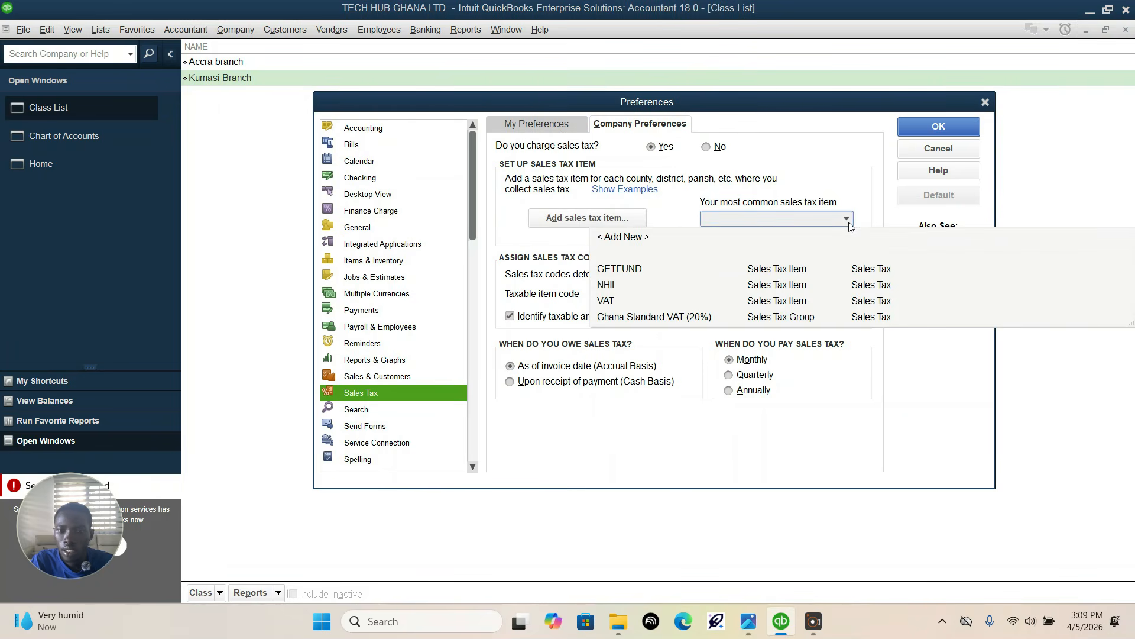
click(667, 317)
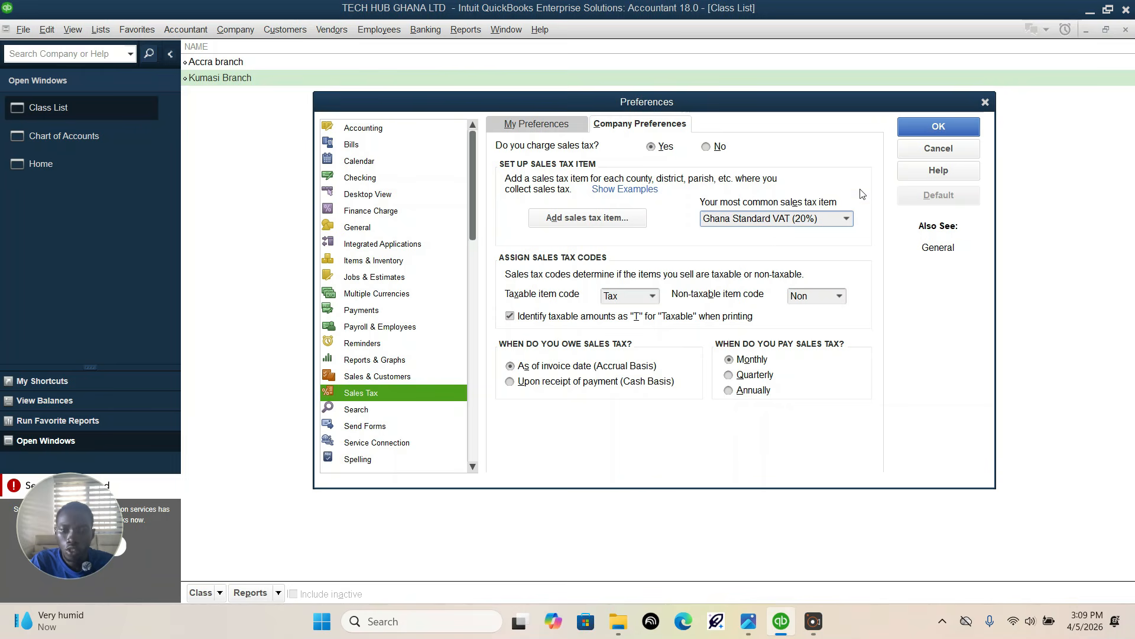
click(939, 126)
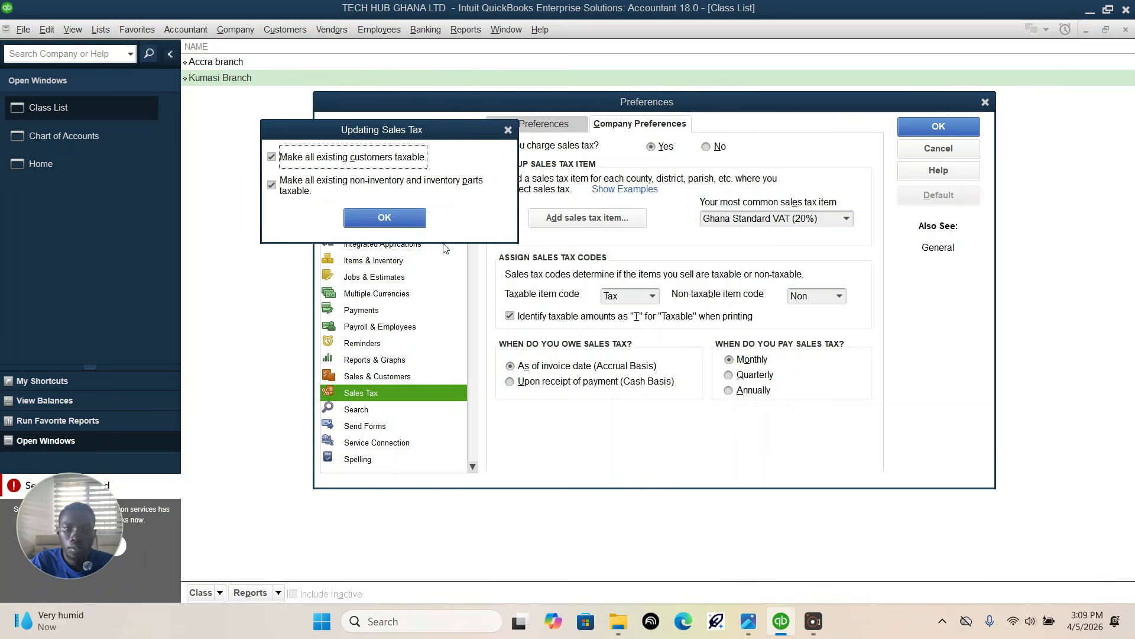
click(391, 218)
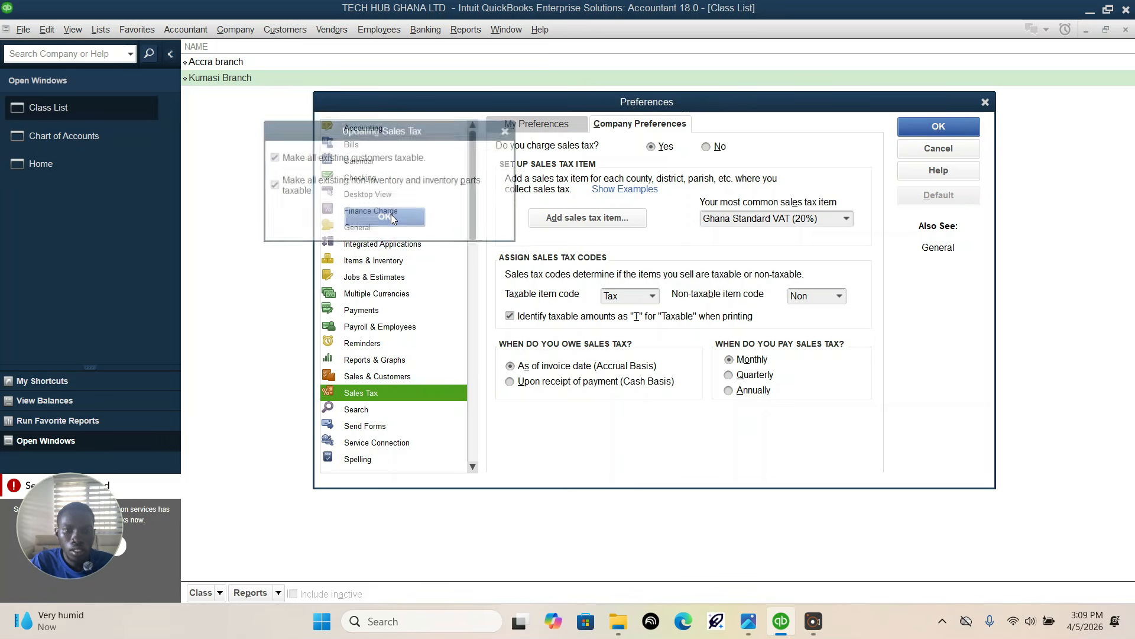
click(563, 202)
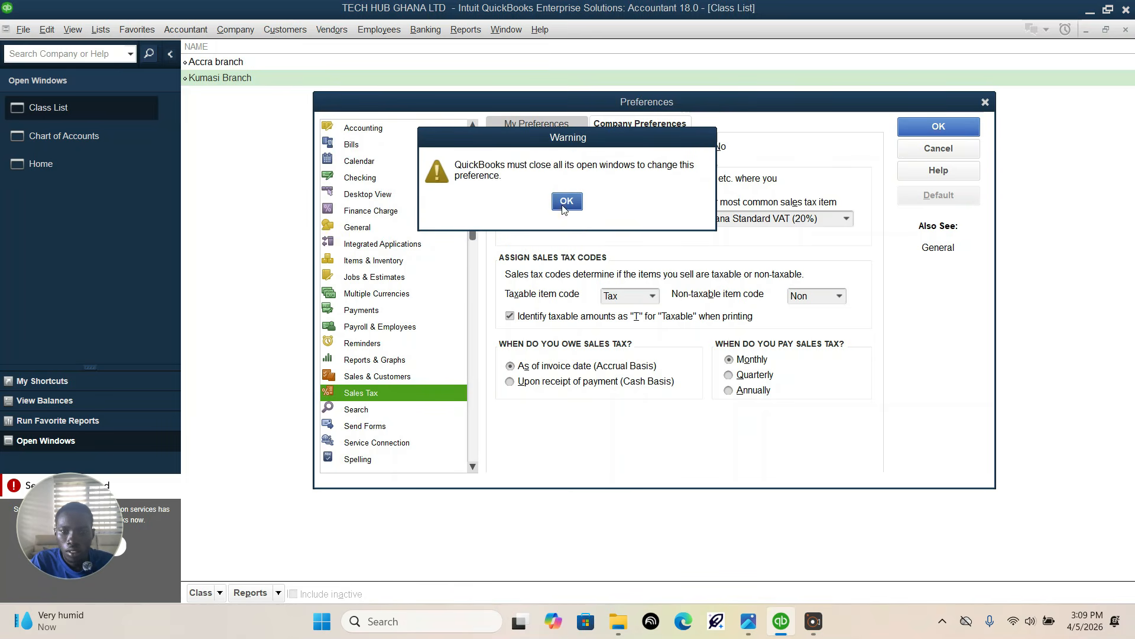
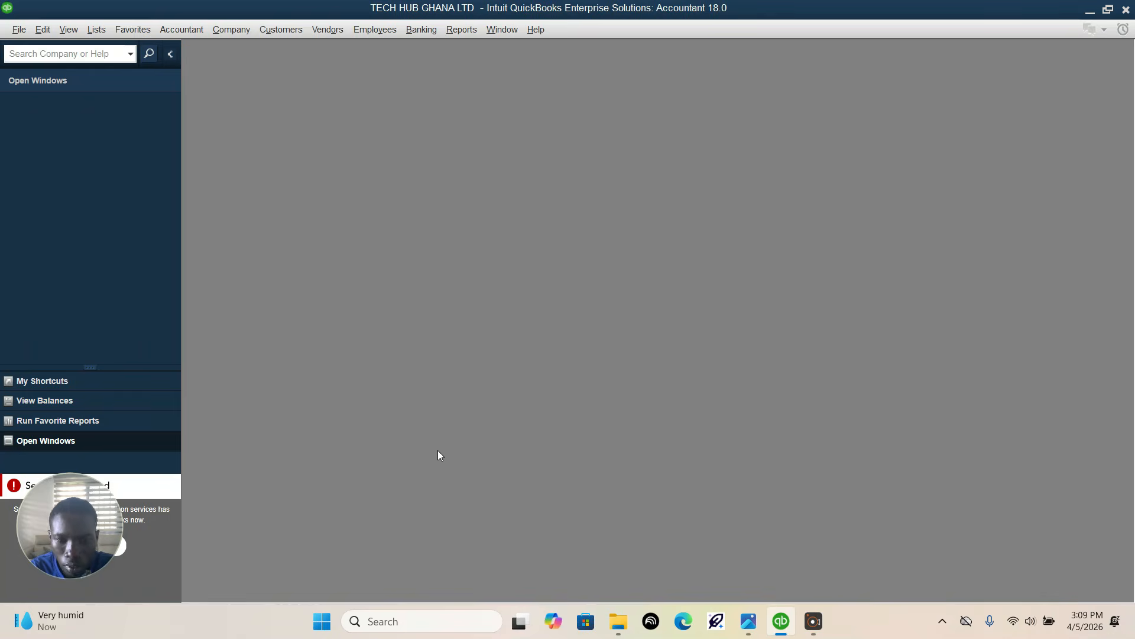
Step: Switch to the assignment photos and examine the items table in IMG-20260404-WA0002.jpg, including item types, prices and accounts
click(748, 620)
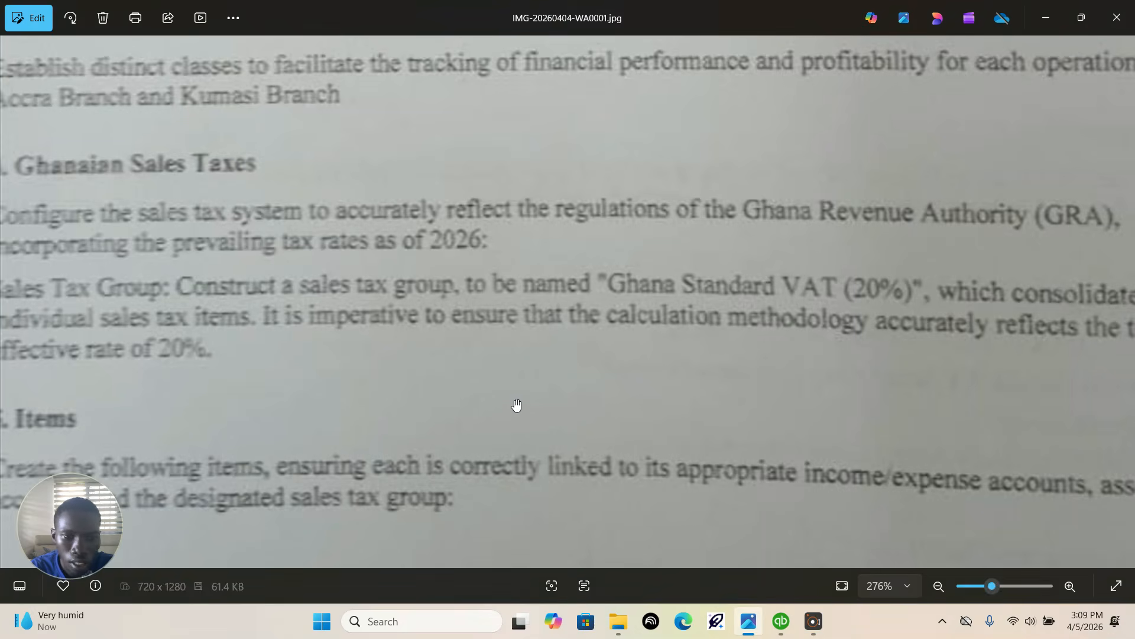
drag(516, 405, 620, 277)
scroll(620, 277, down, 1)
scroll(619, 277, down, 2)
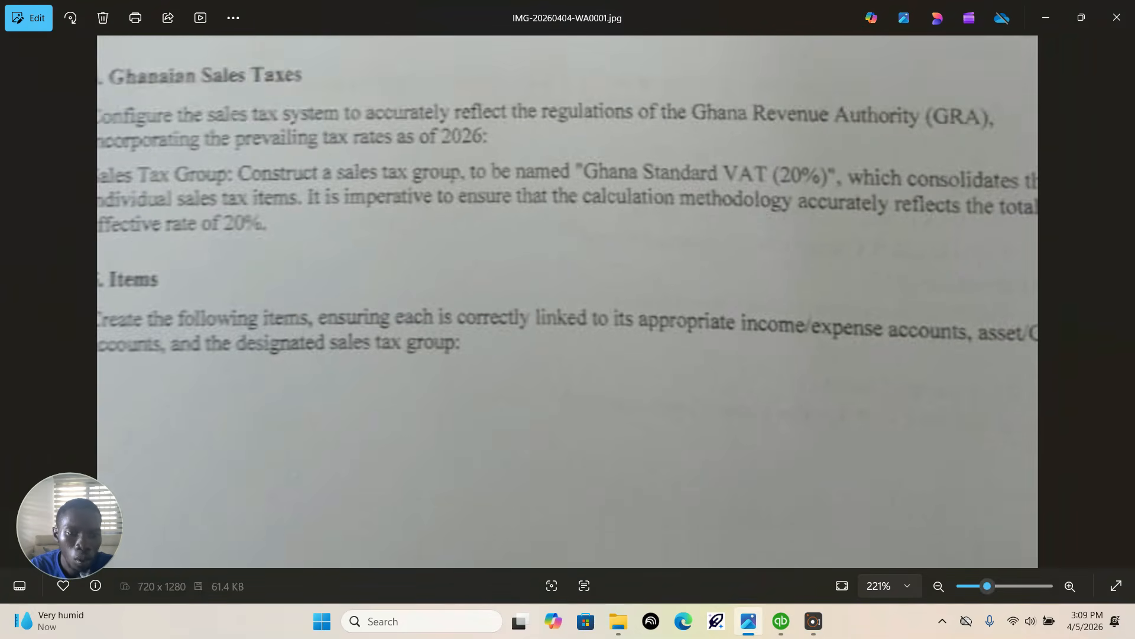
scroll(620, 278, down, 5)
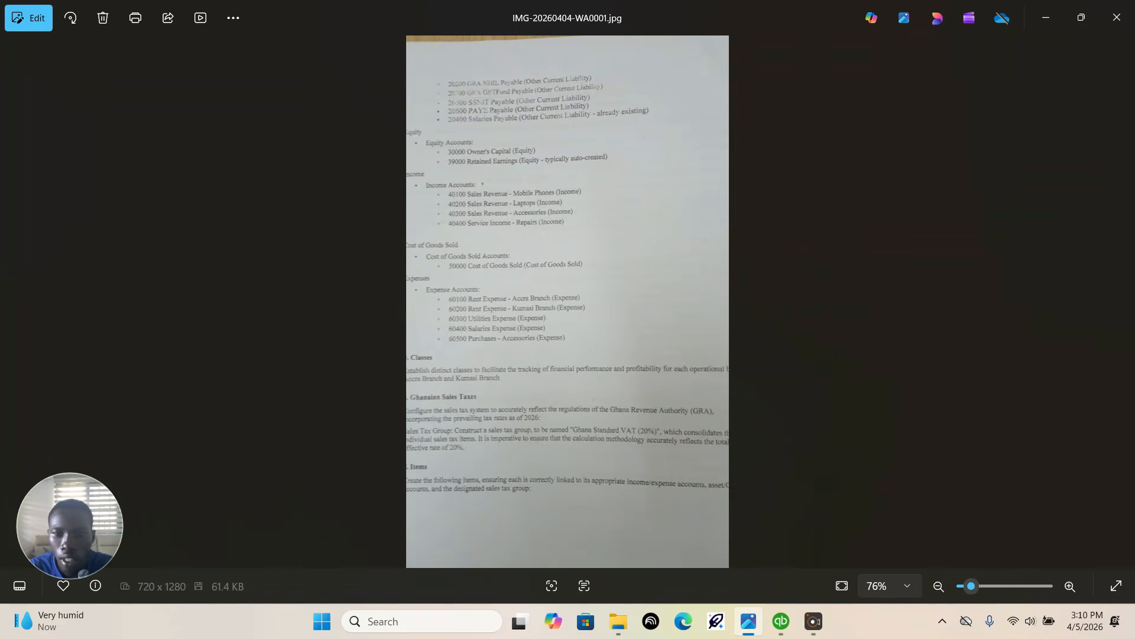
click(1122, 303)
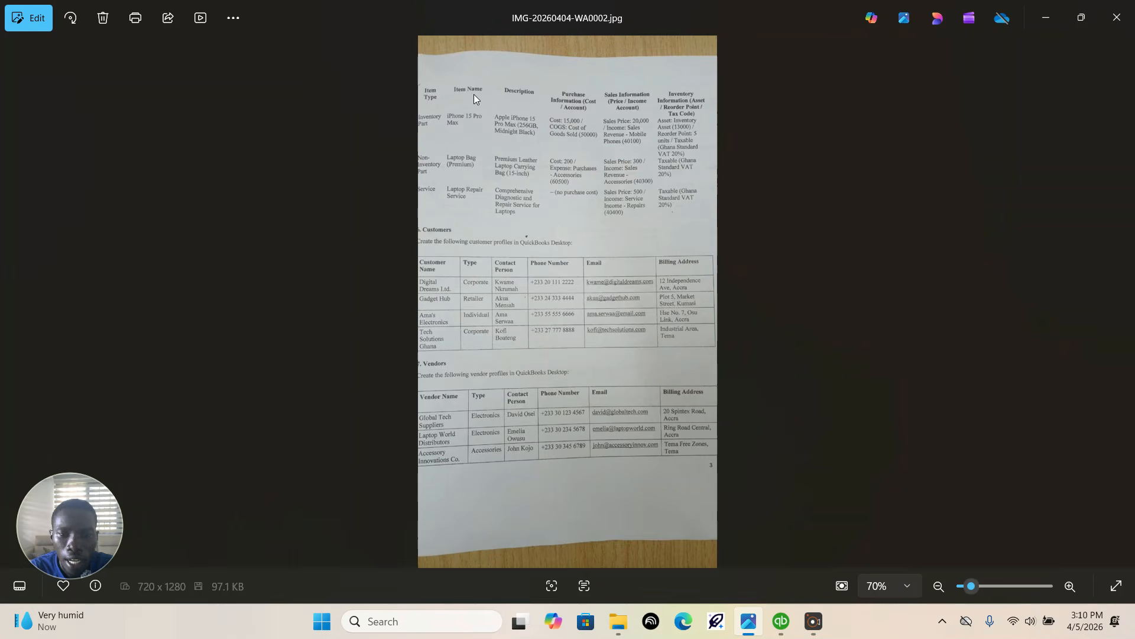
scroll(474, 94, up, 4)
scroll(582, 67, up, 3)
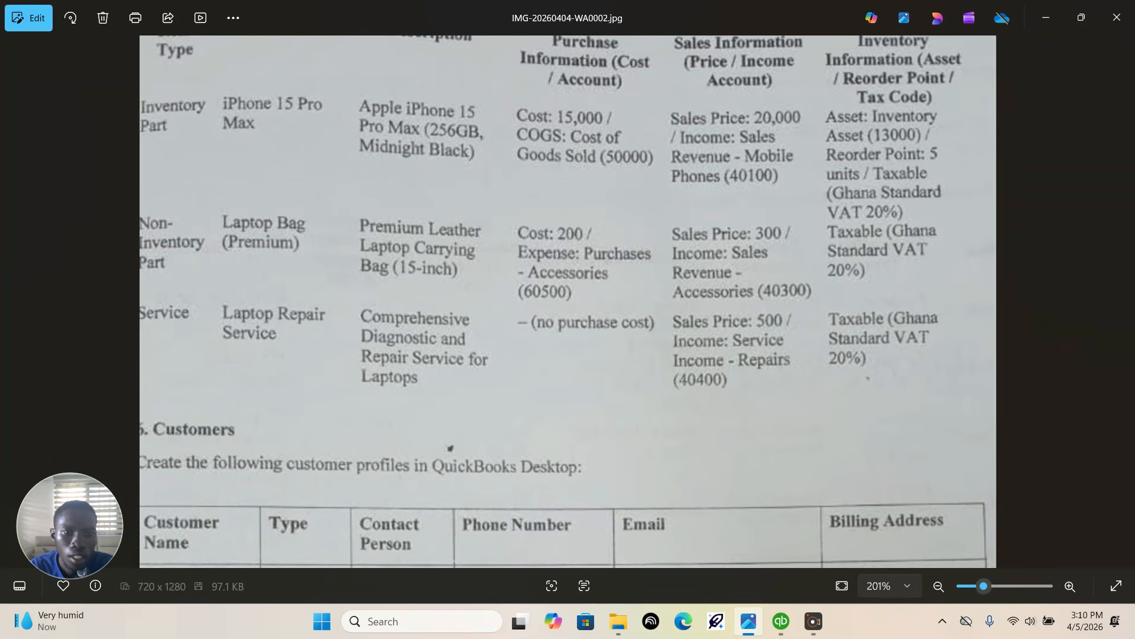
drag(525, 151, 719, 567)
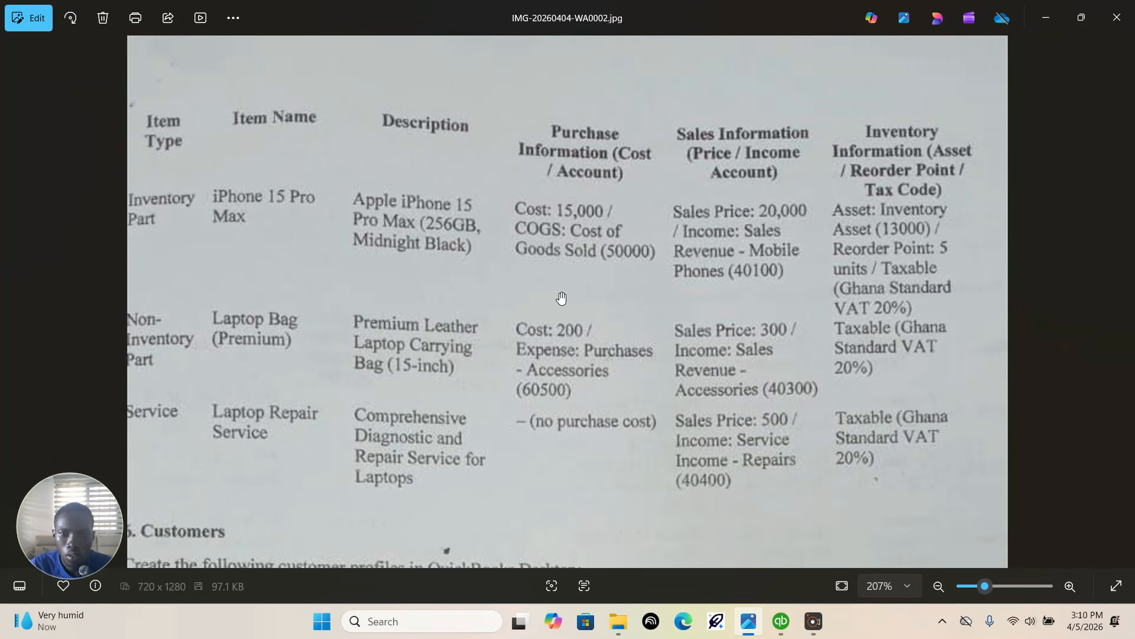
Step: Return to QuickBooks, start a new item from the Item List, and compare the available item types with the assignment
click(781, 621)
click(98, 34)
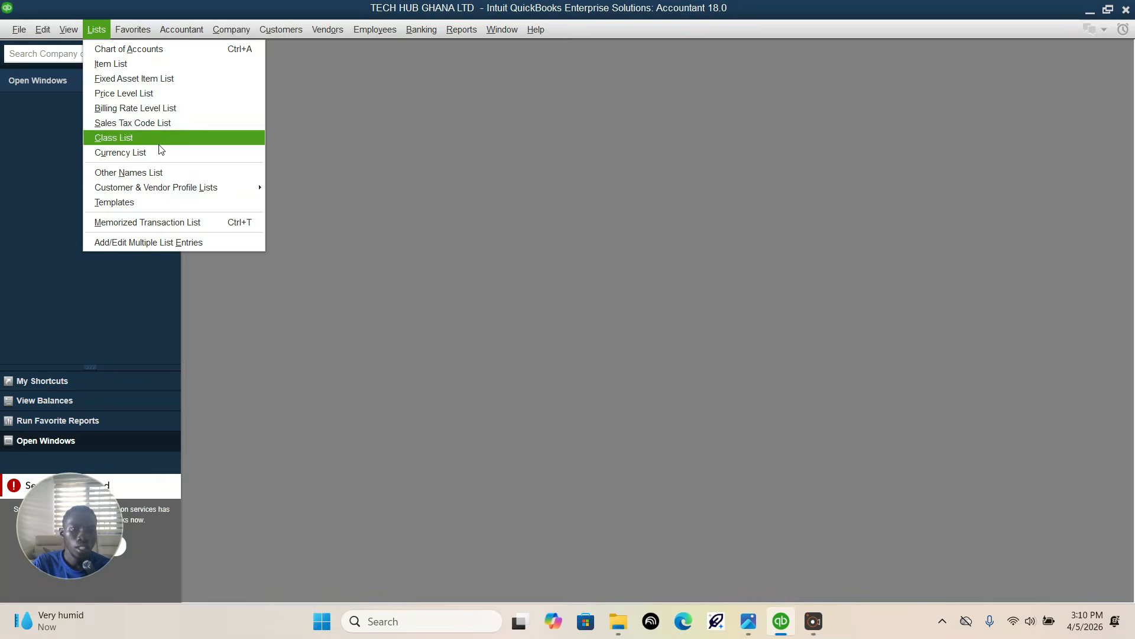
click(113, 64)
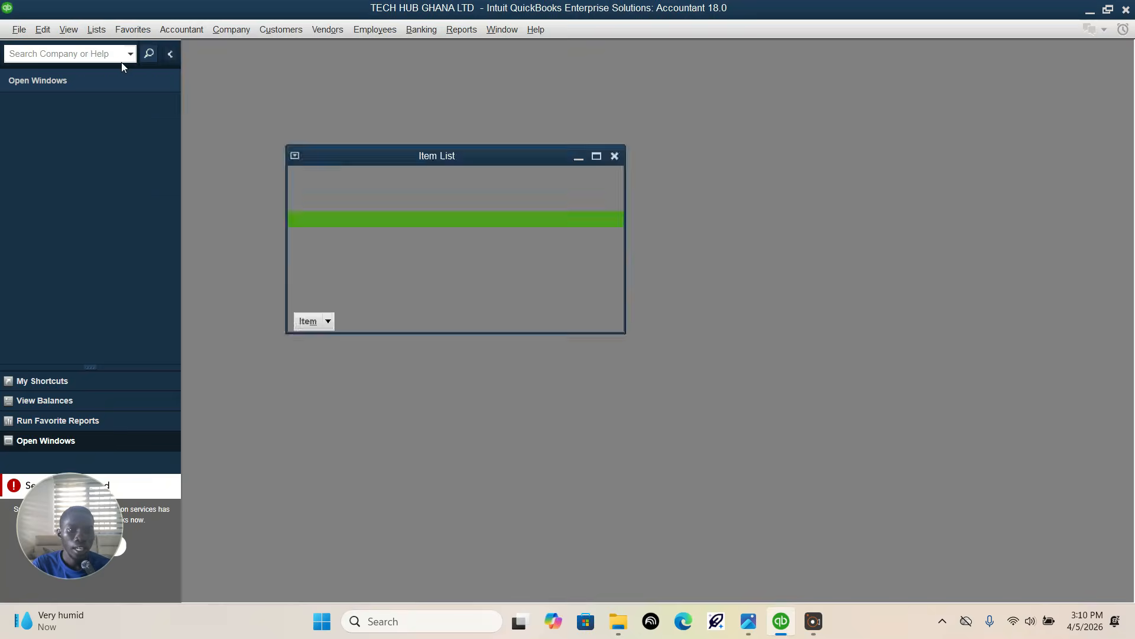
click(597, 157)
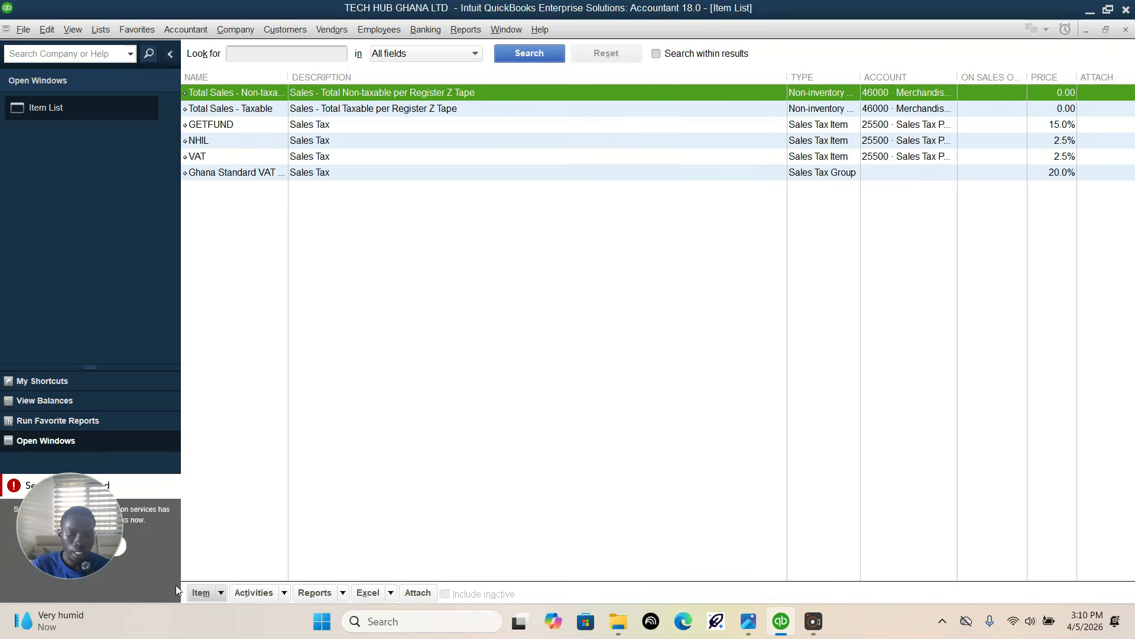
click(210, 596)
click(232, 357)
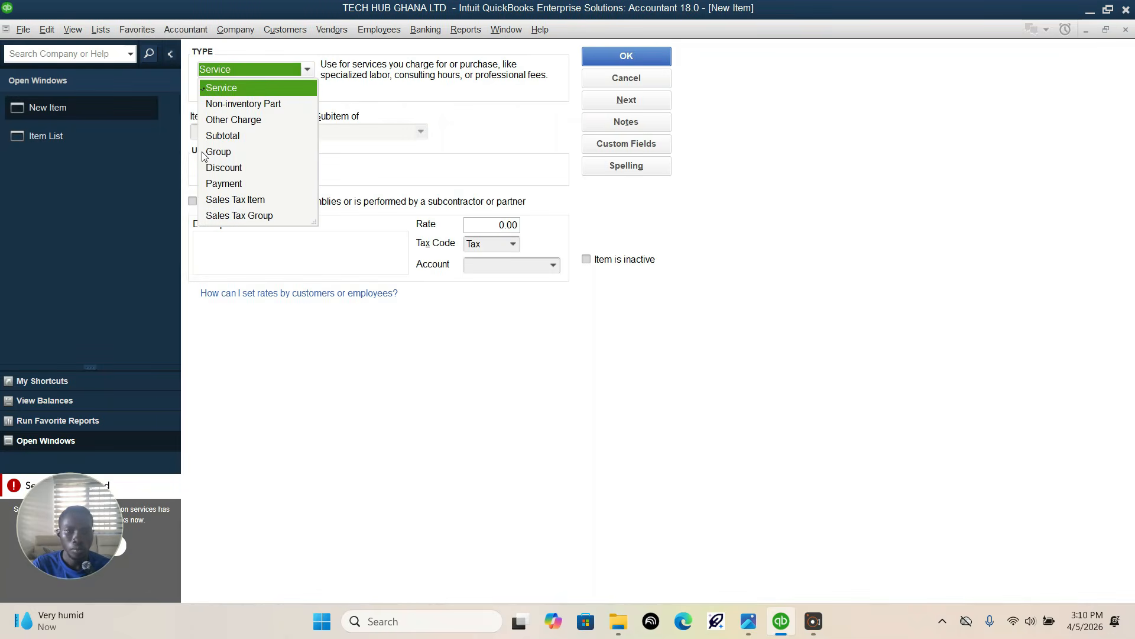
click(452, 112)
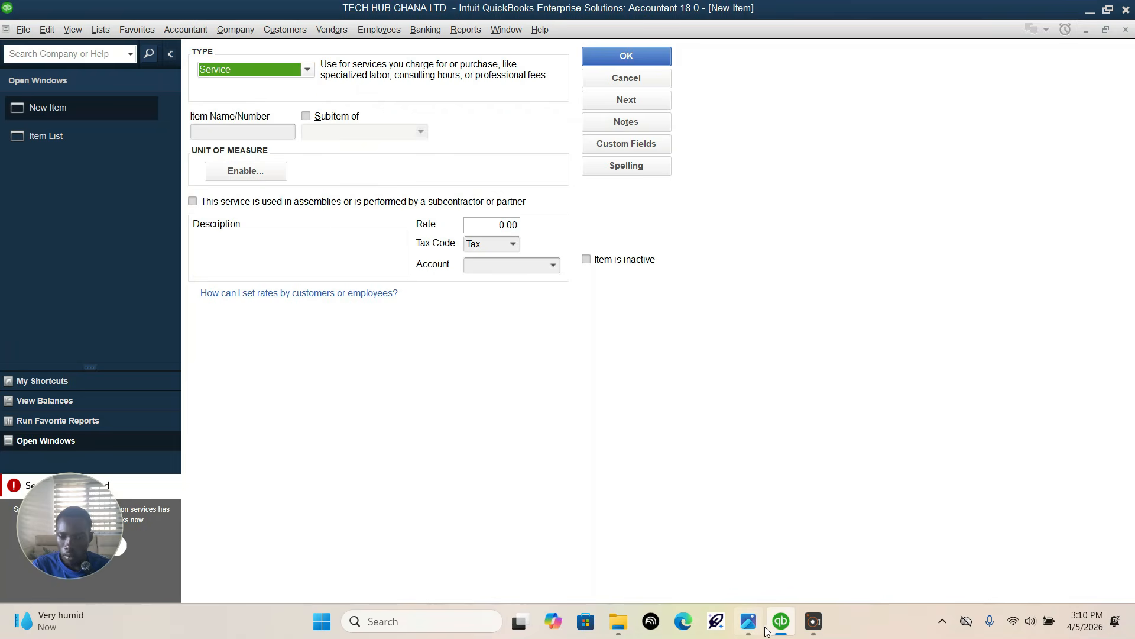
click(749, 621)
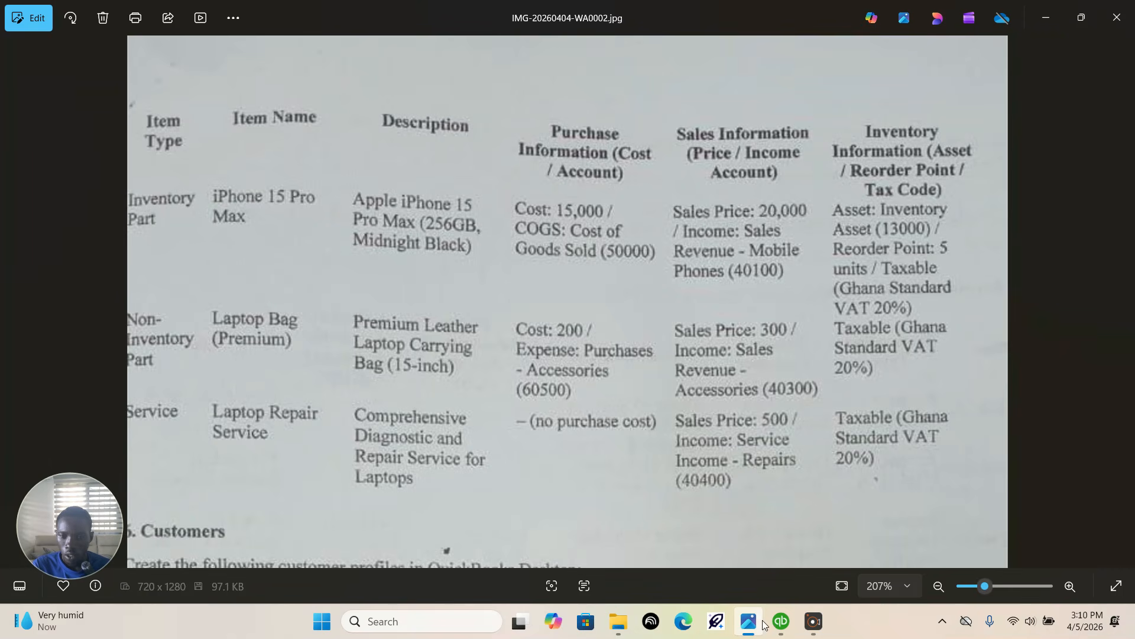
click(781, 620)
click(312, 71)
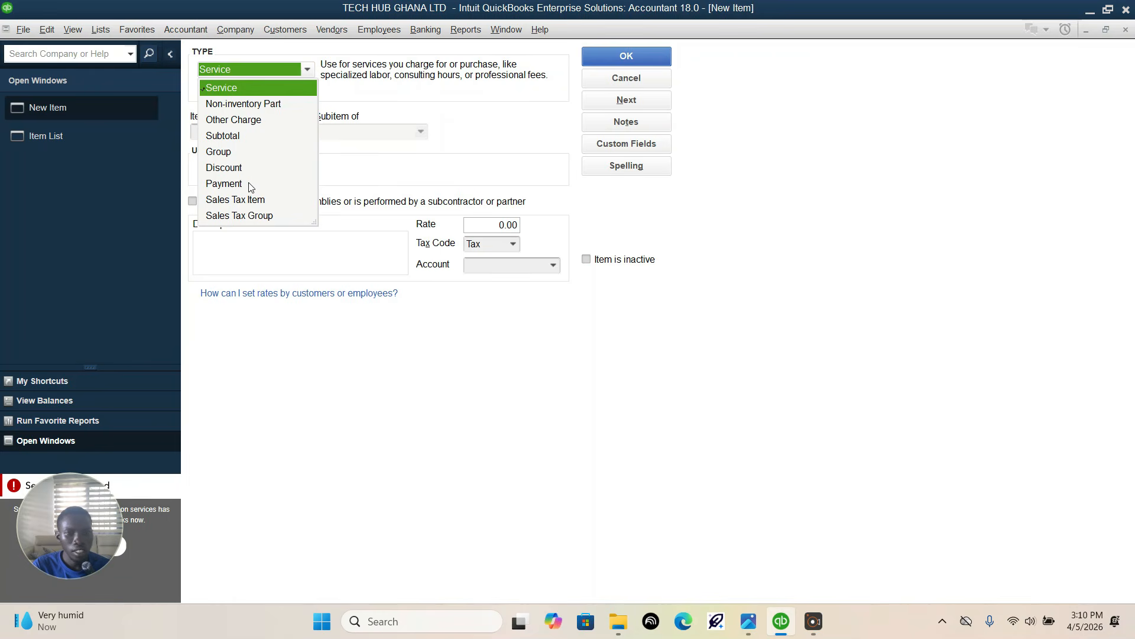
Step: Try to activate inventory and purchase orders in the Items & Inventory company preferences, then close the preferences and the new item form
click(36, 37)
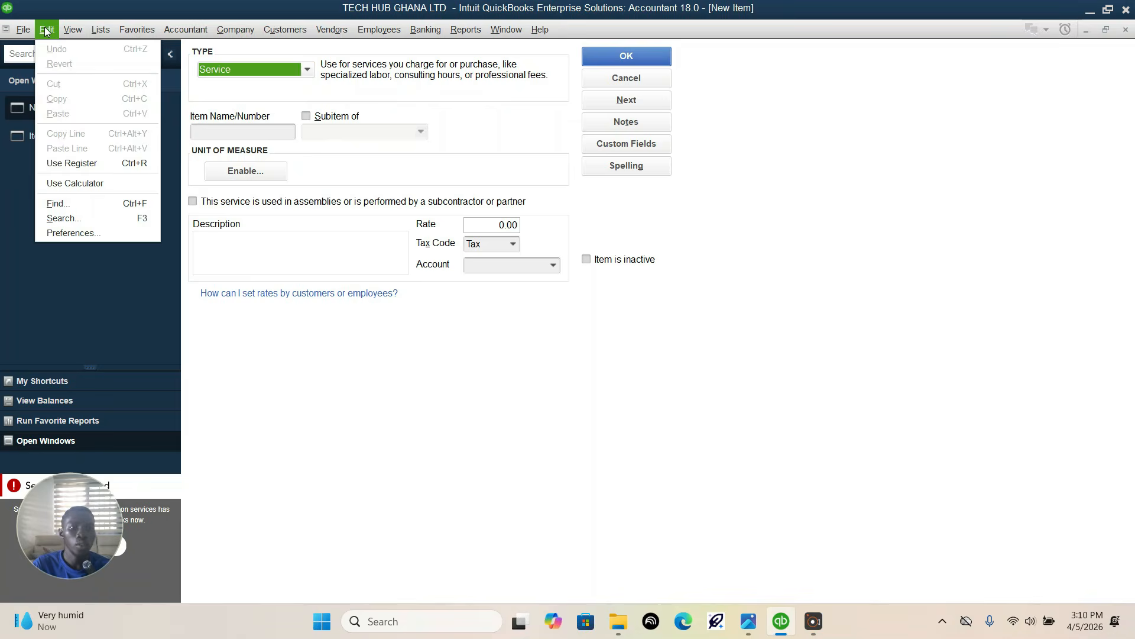
click(70, 234)
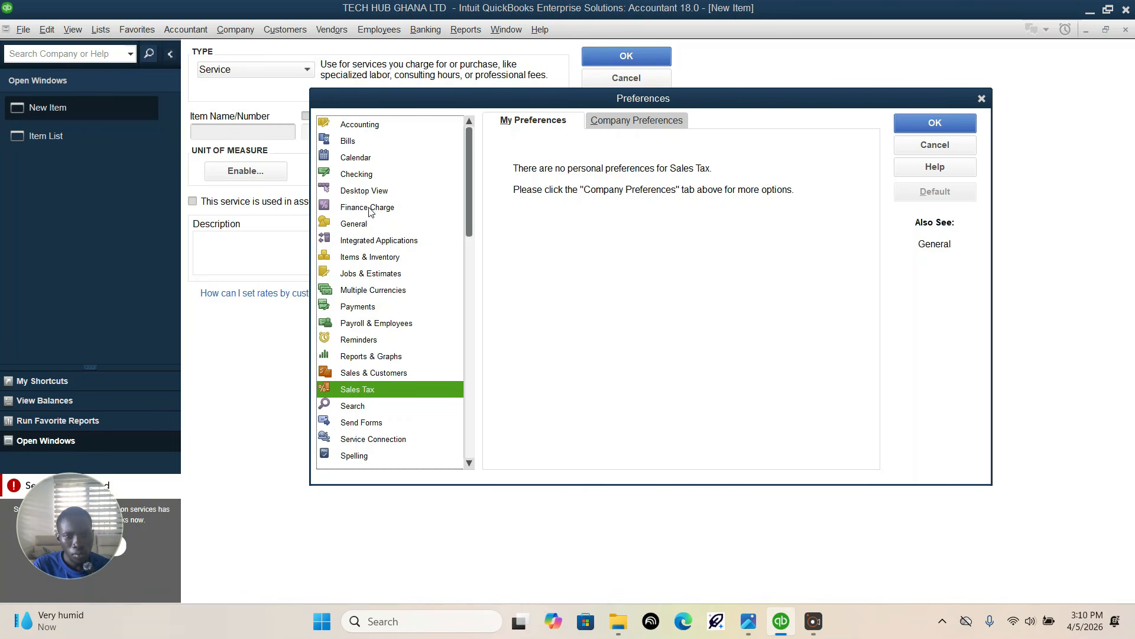
click(378, 257)
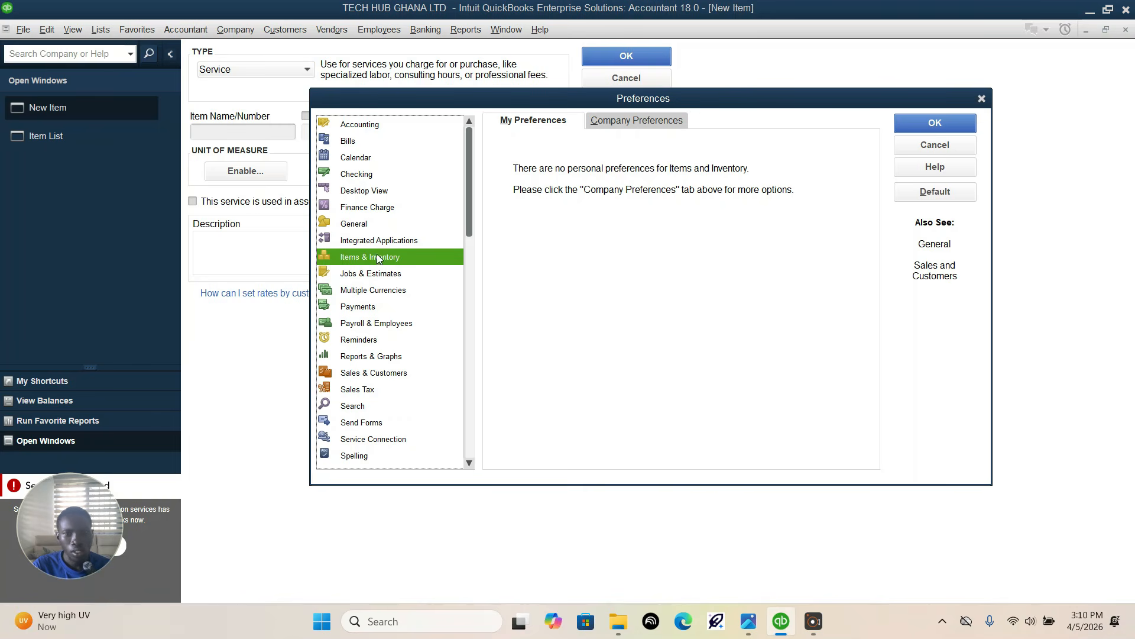
click(621, 126)
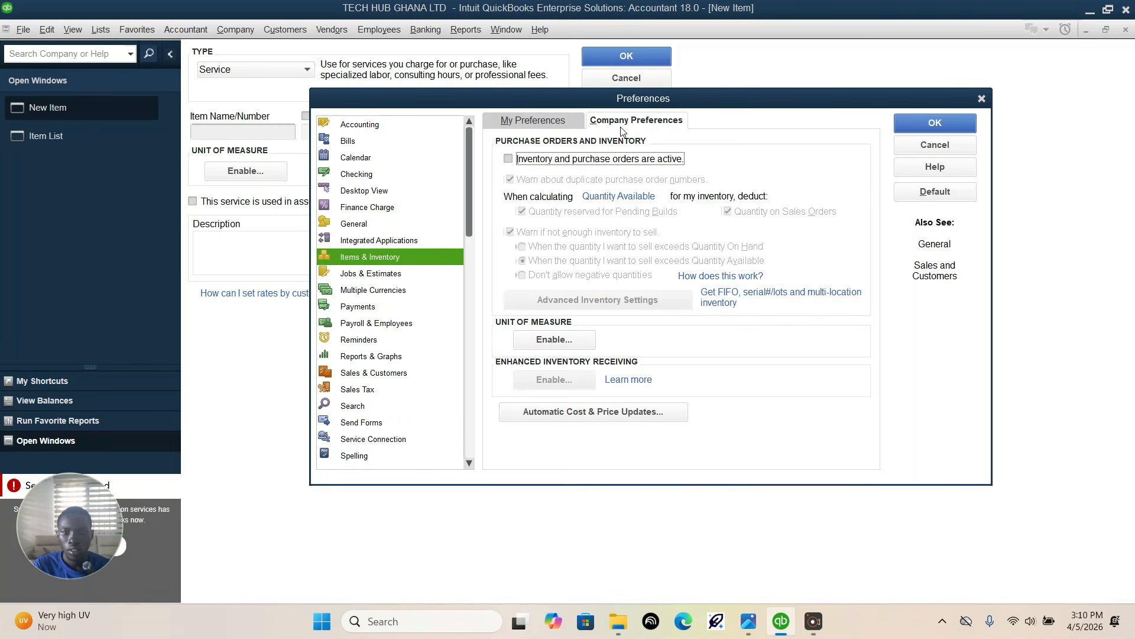
click(508, 159)
click(569, 200)
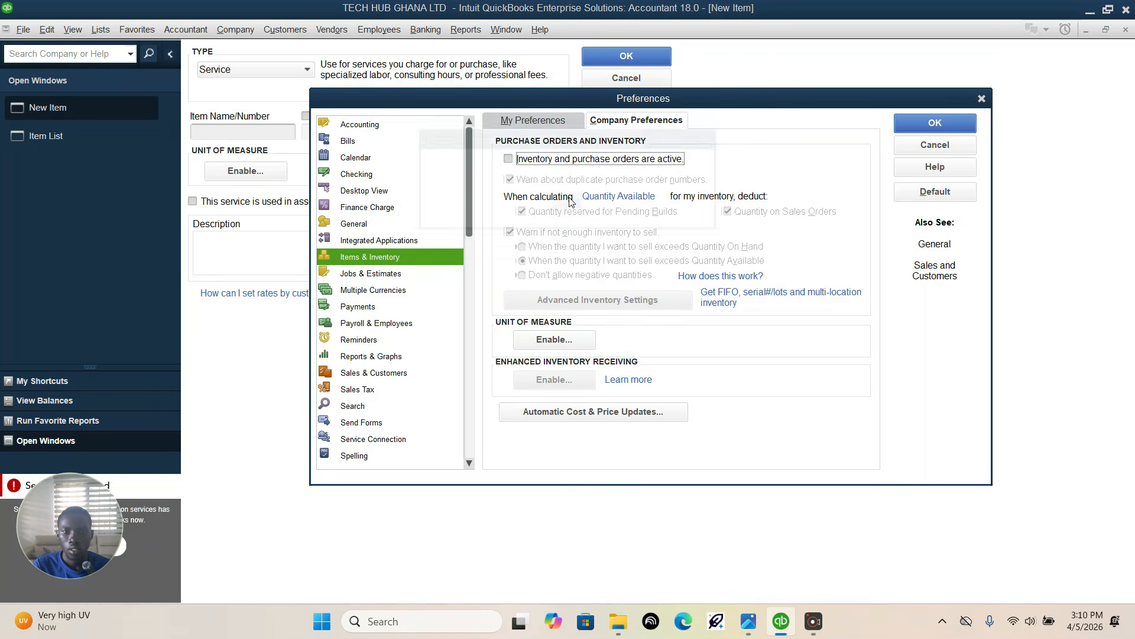
click(508, 158)
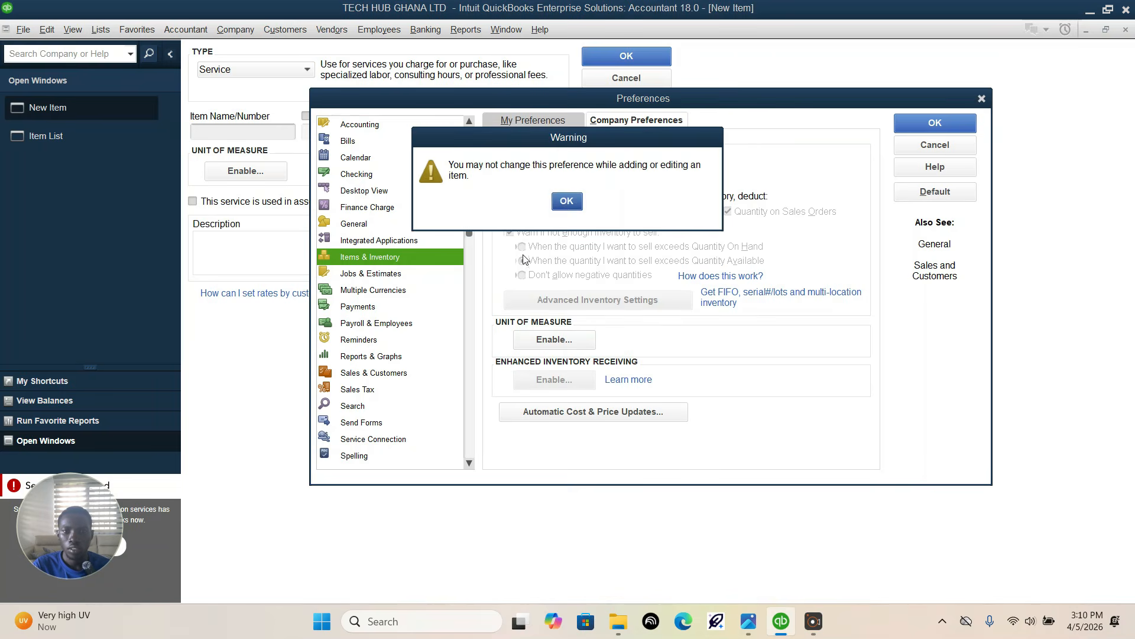
click(566, 202)
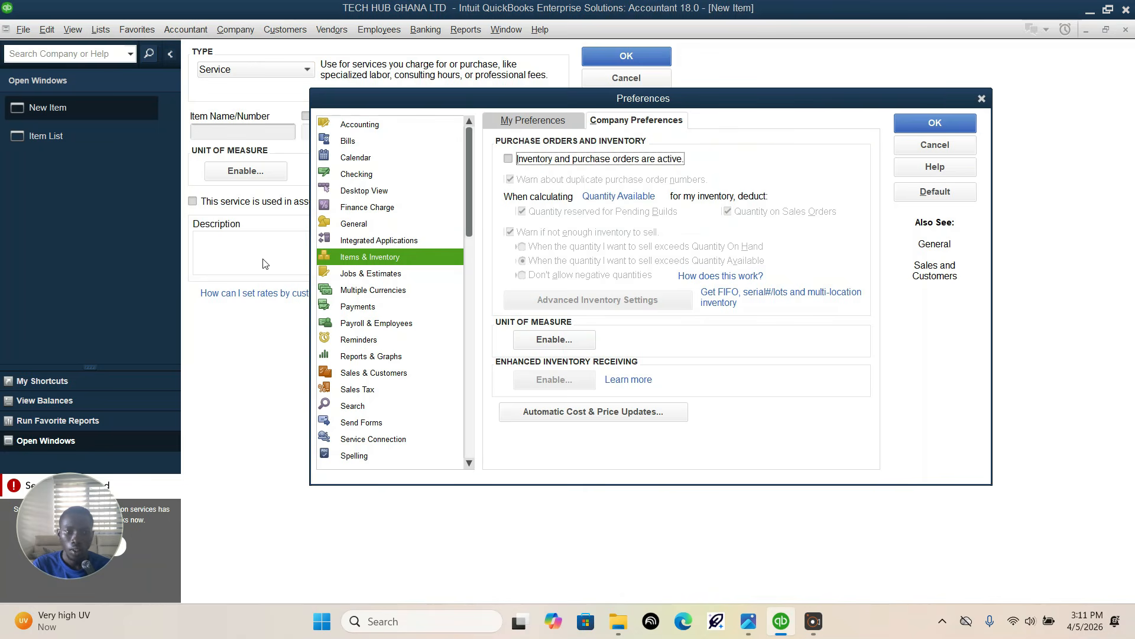
click(980, 99)
click(1125, 30)
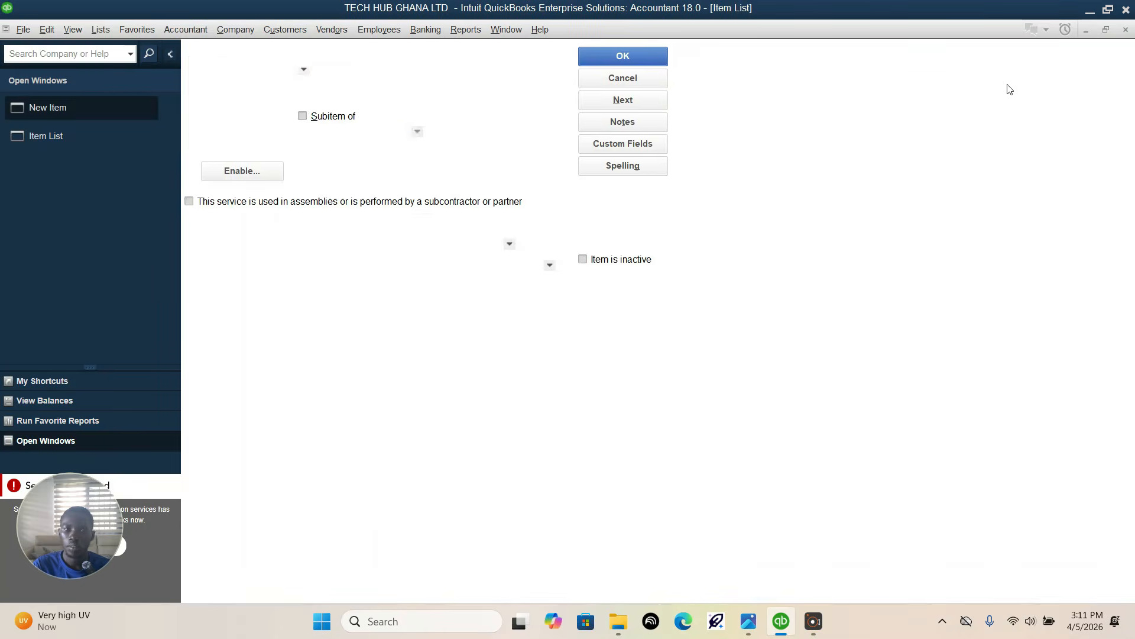
Step: Activate inventory and purchase orders in the Items & Inventory company preferences and save, allowing all open windows to close
click(51, 33)
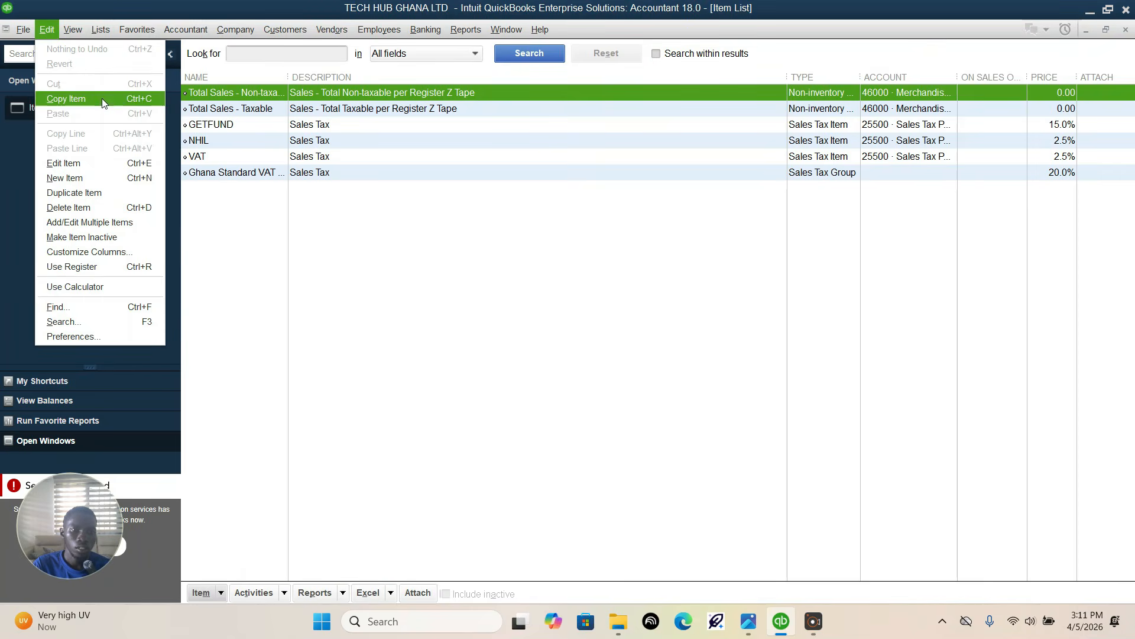
click(99, 335)
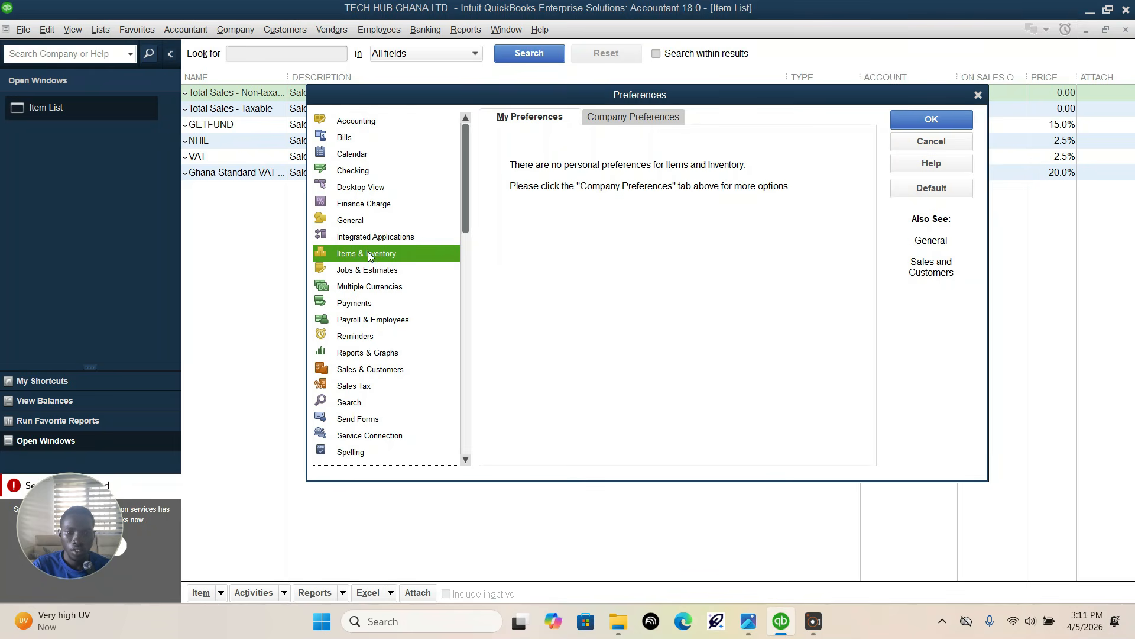
click(634, 118)
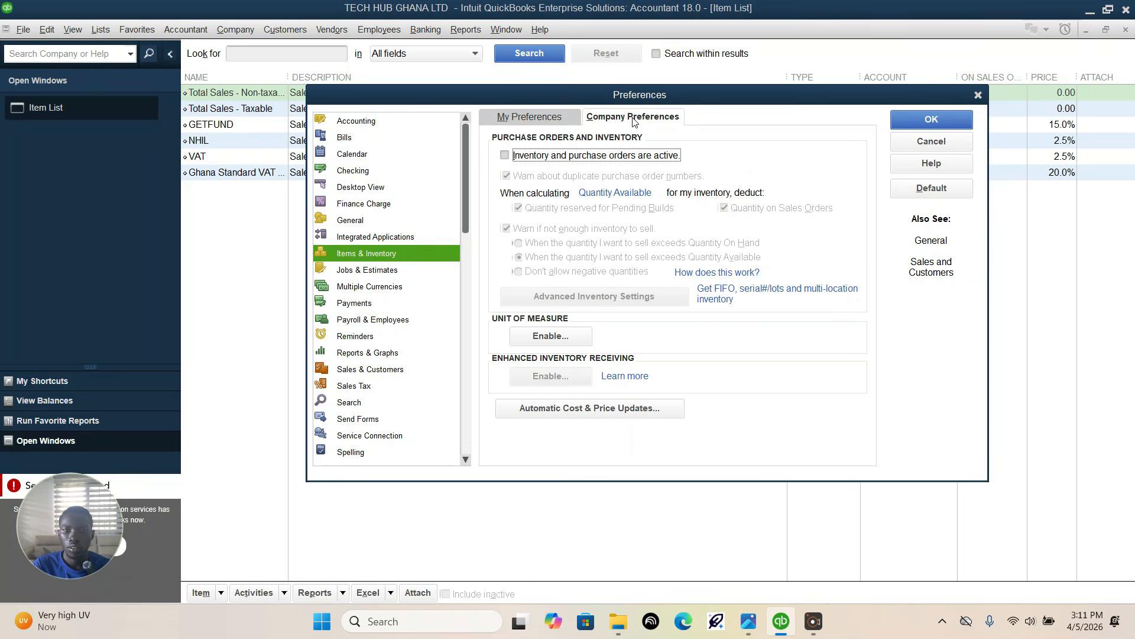
click(505, 155)
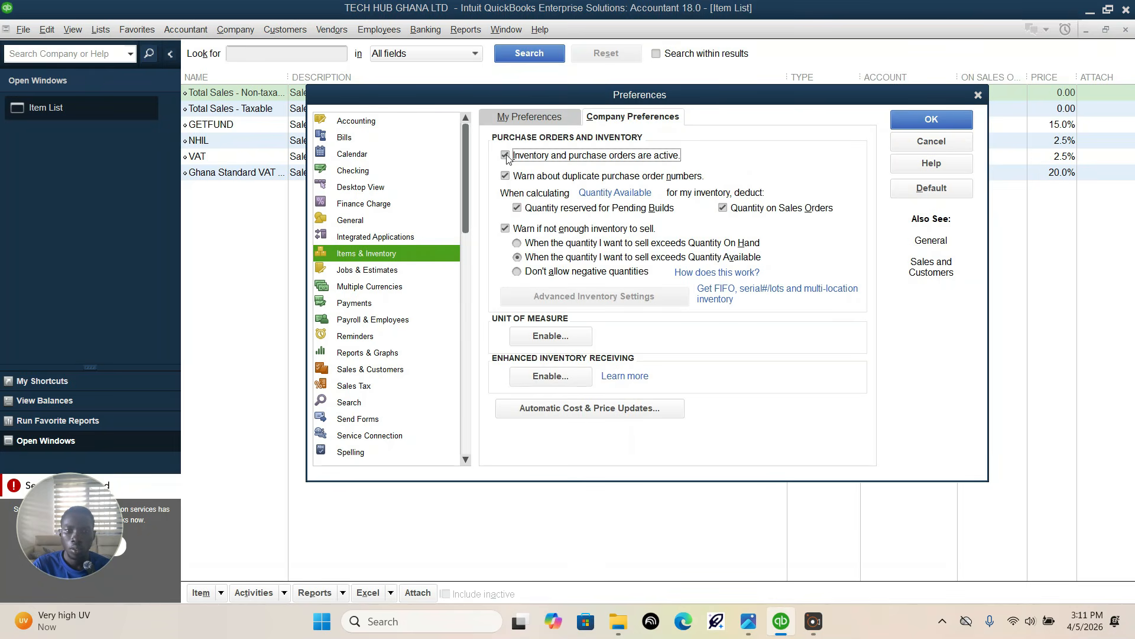
click(918, 117)
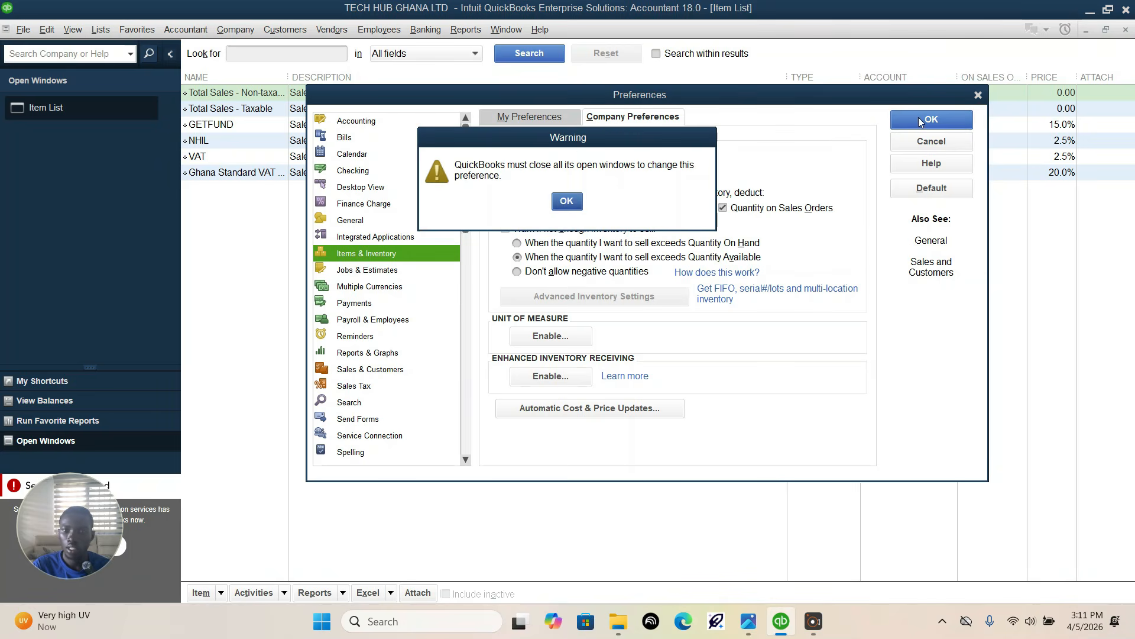
click(570, 204)
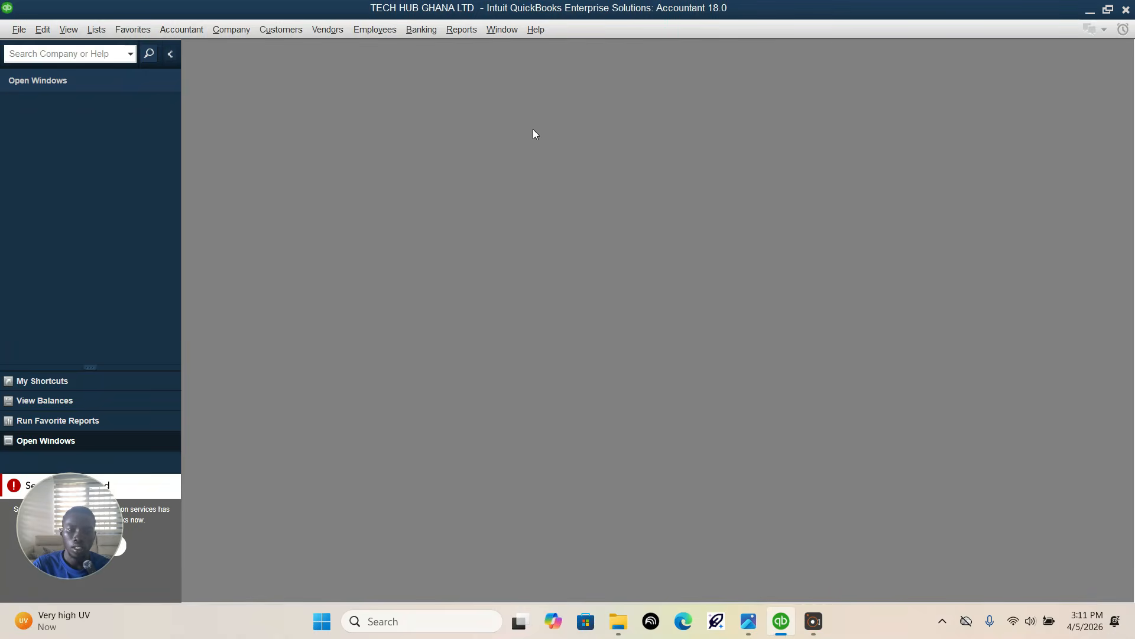
Step: Start a new item of type Inventory Part from the Item List and consult the items table in the assignment photo
click(97, 29)
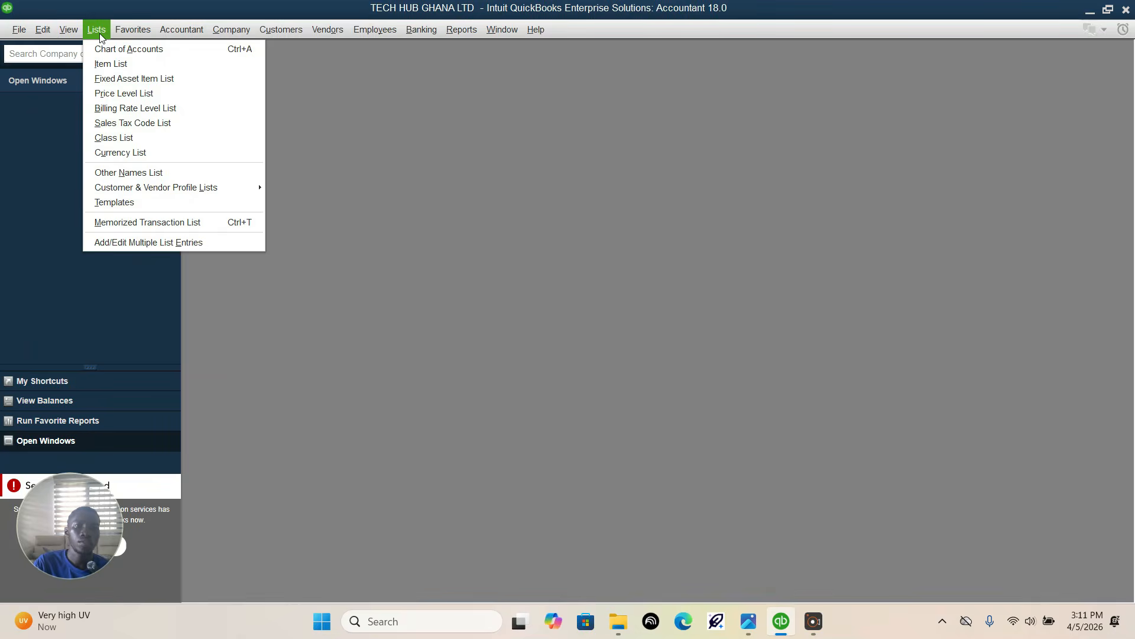
click(120, 65)
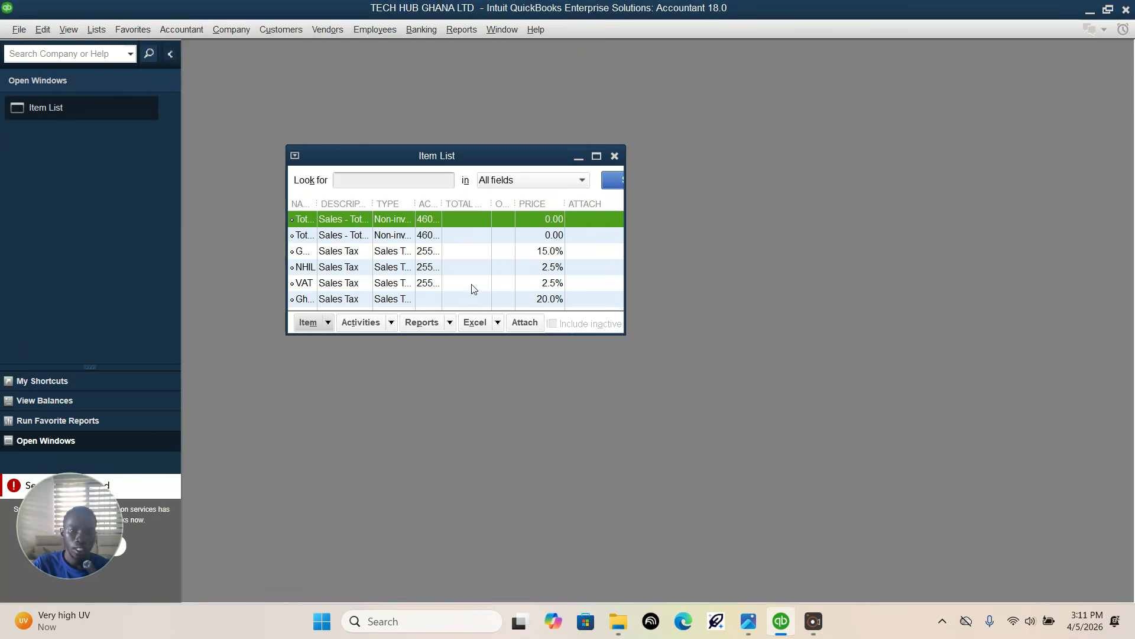
click(597, 155)
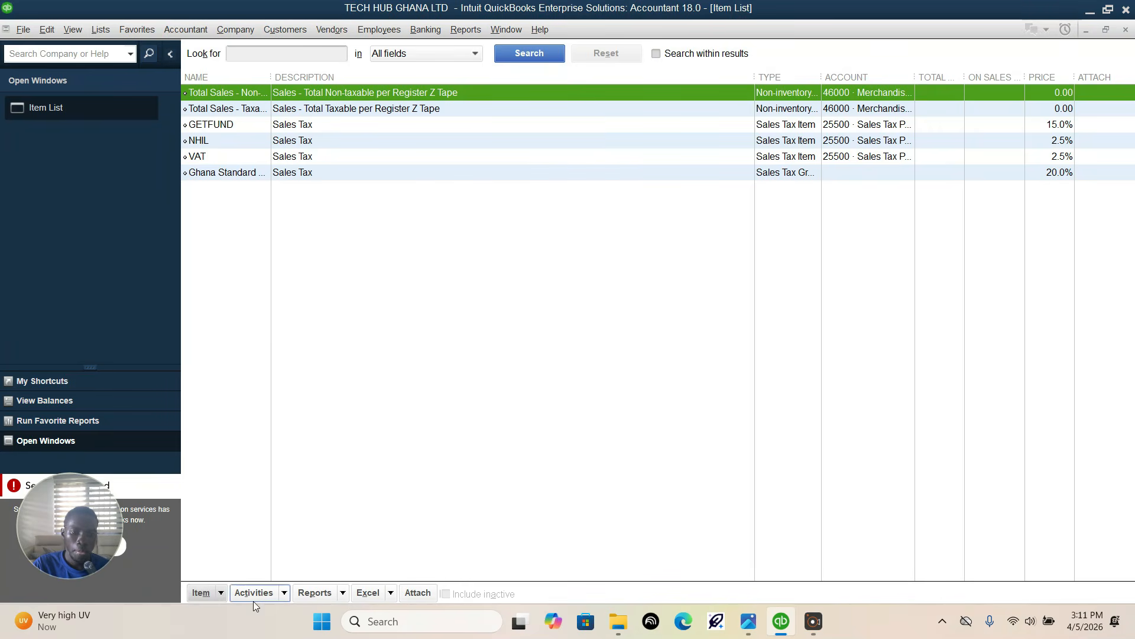
click(201, 593)
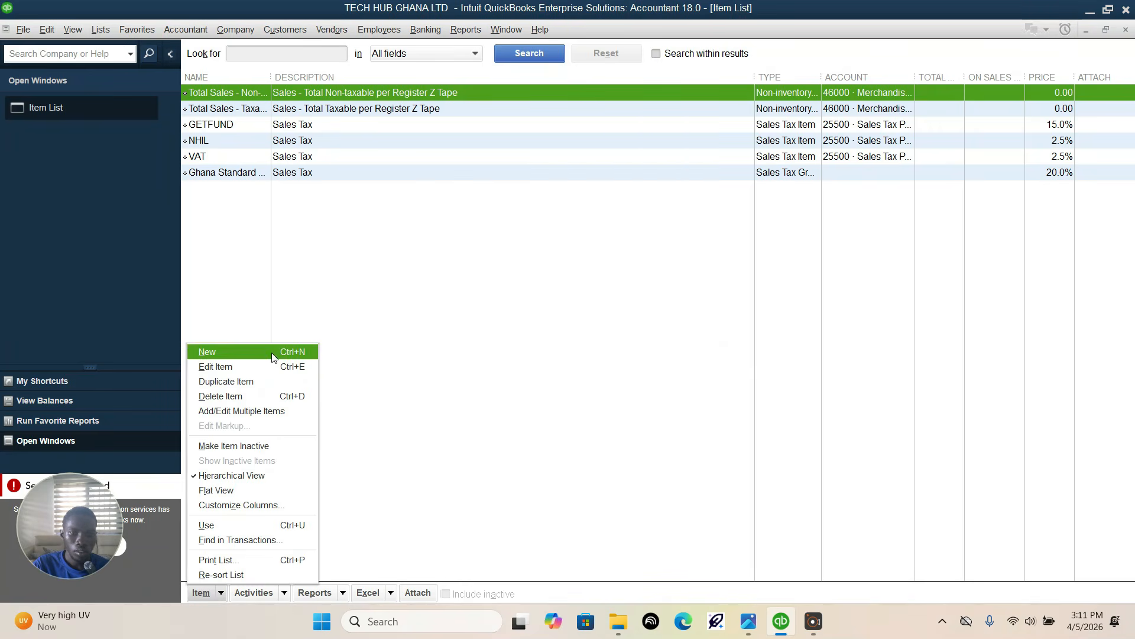
click(209, 352)
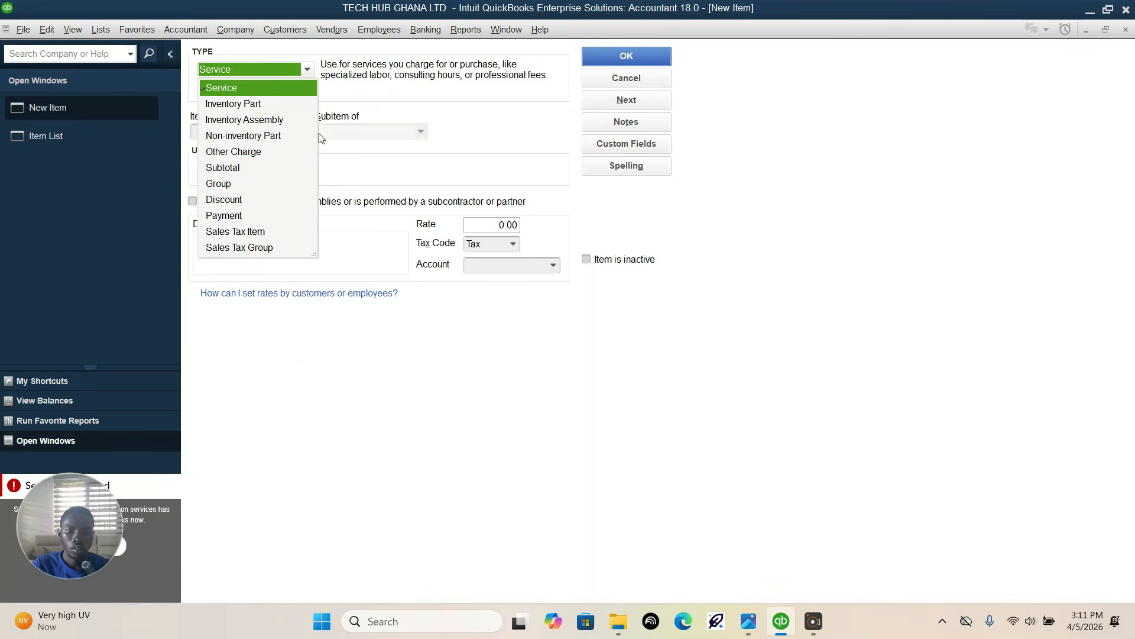
click(243, 104)
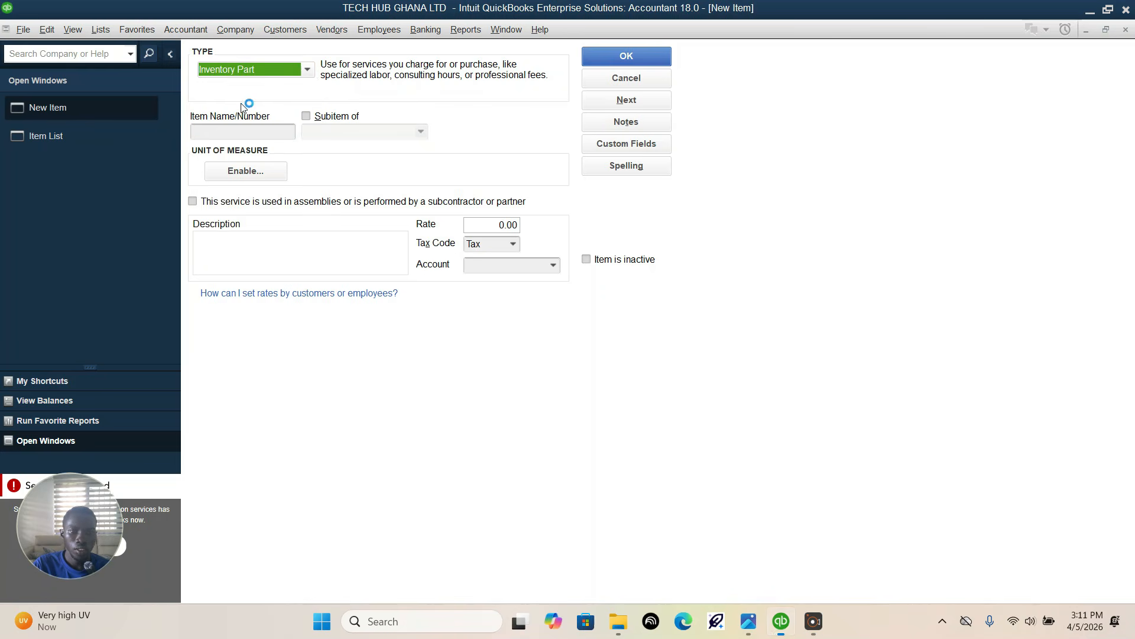
click(279, 134)
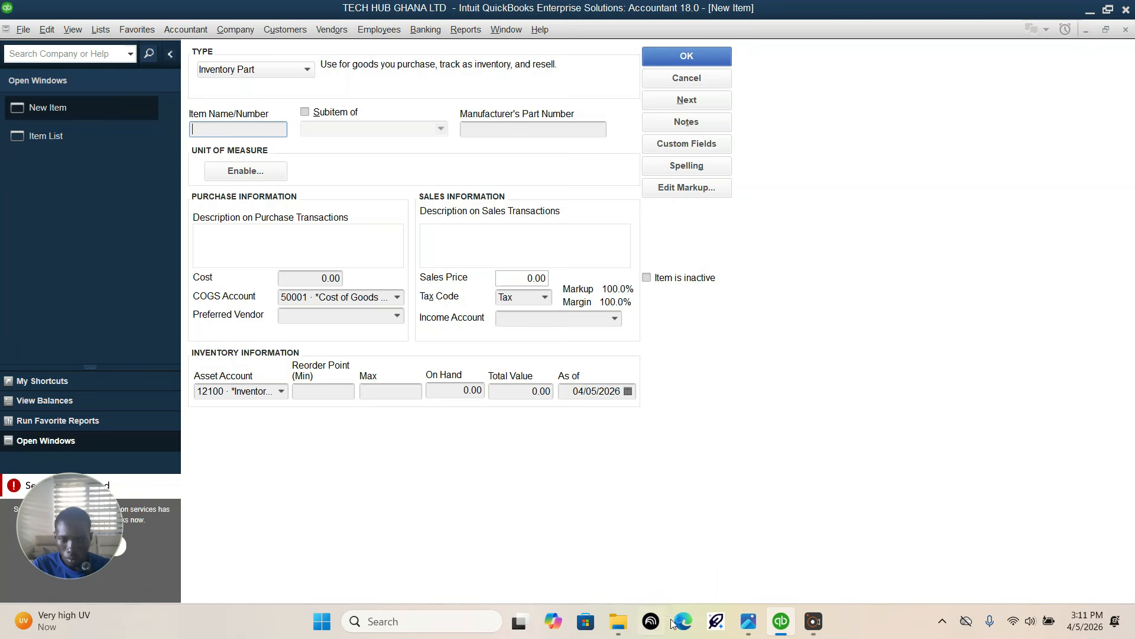
click(747, 628)
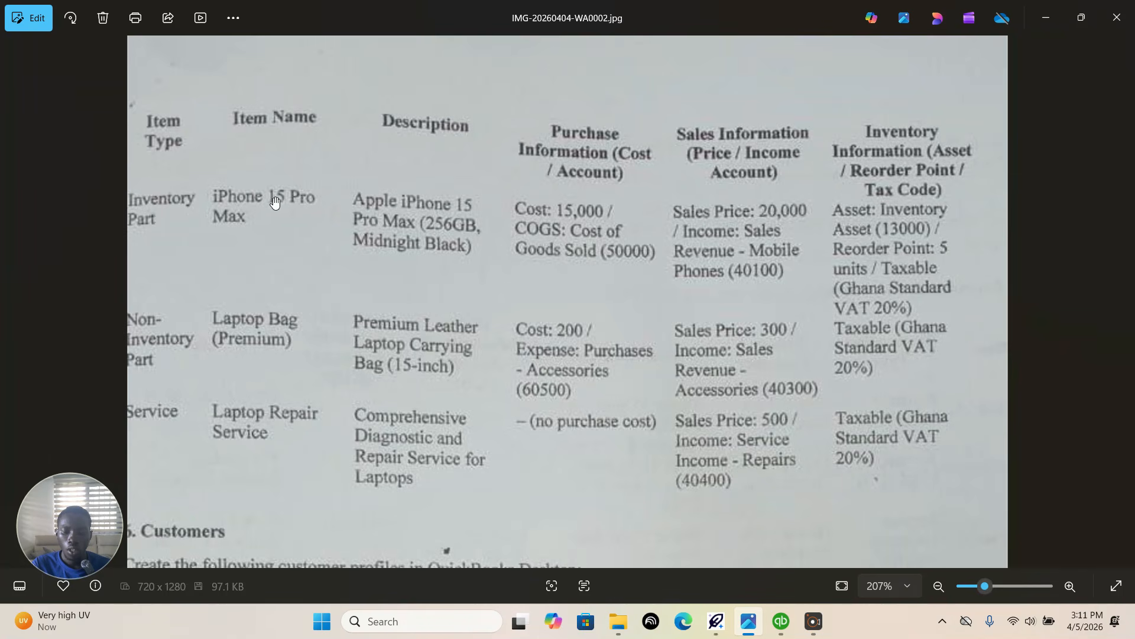
Step: Return to QuickBooks, close the Thea window, and name the new inventory part Iphone 15 pro max
click(781, 621)
mouse_move(718, 621)
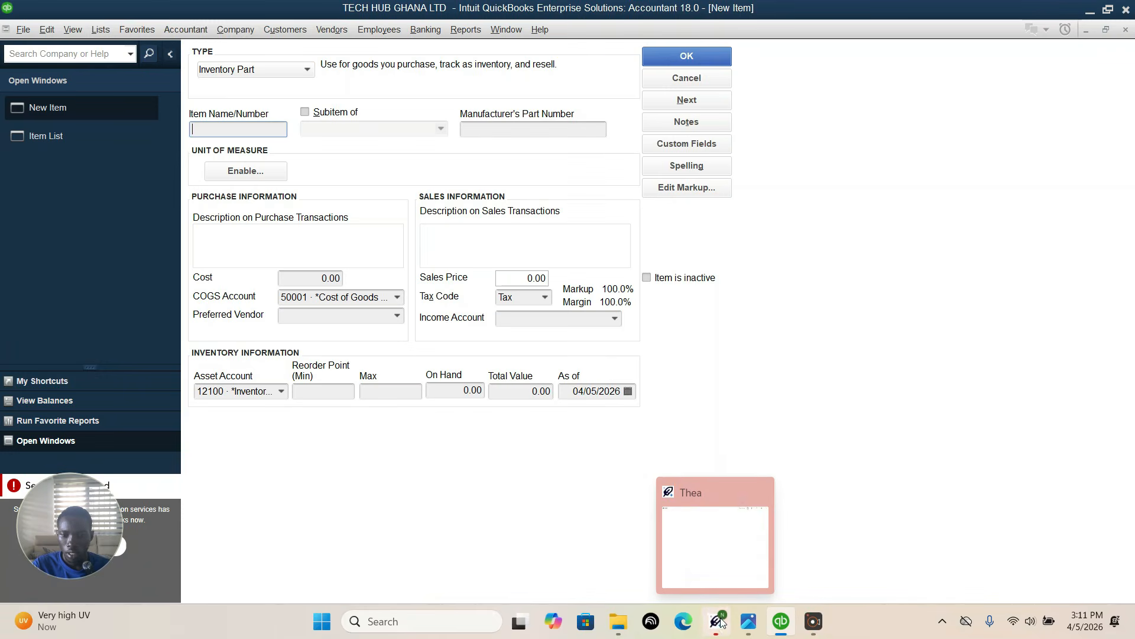
right_click(721, 621)
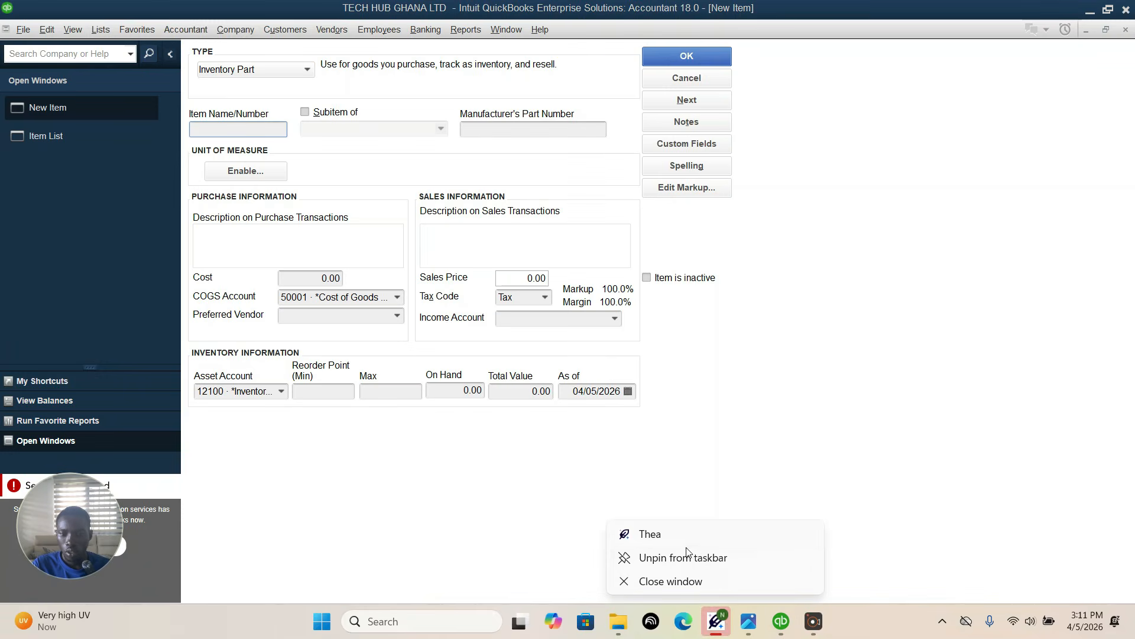
click(667, 582)
mouse_move(782, 622)
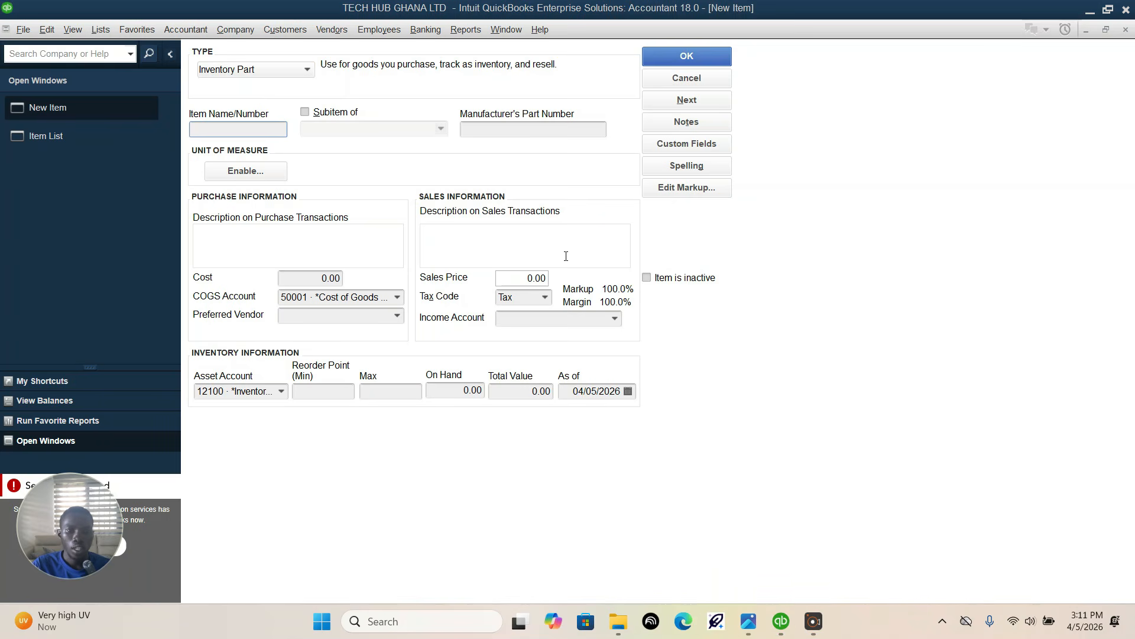
click(224, 128)
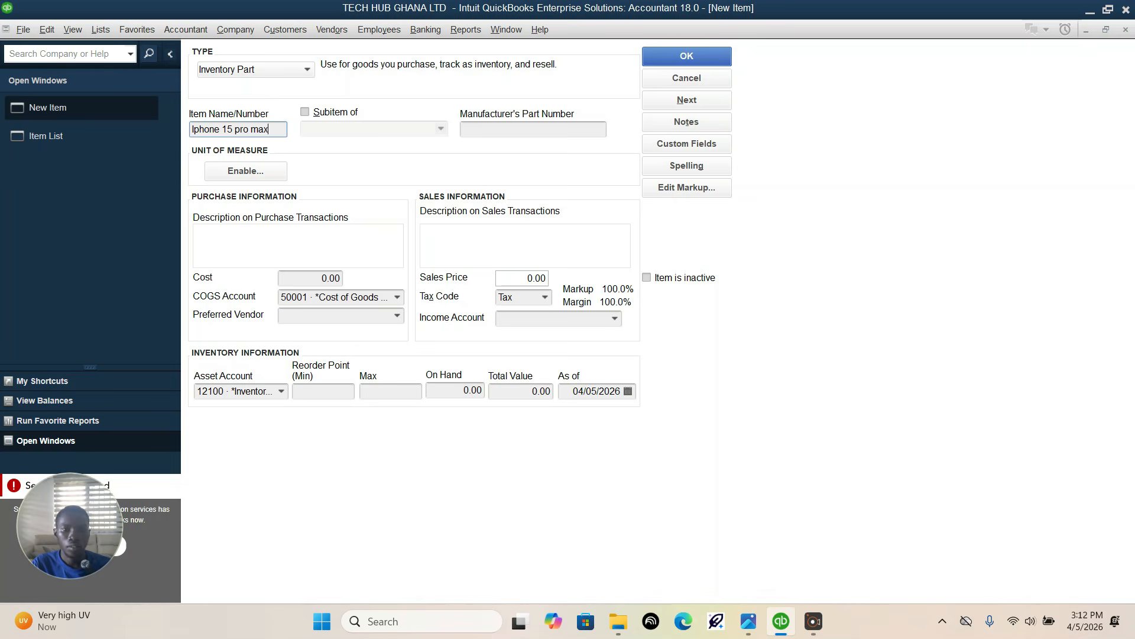
Step: Consult the item's details in the assignment photo, then enable a single unit of measure per item in QuickBooks, with type Count and unit Each
click(752, 625)
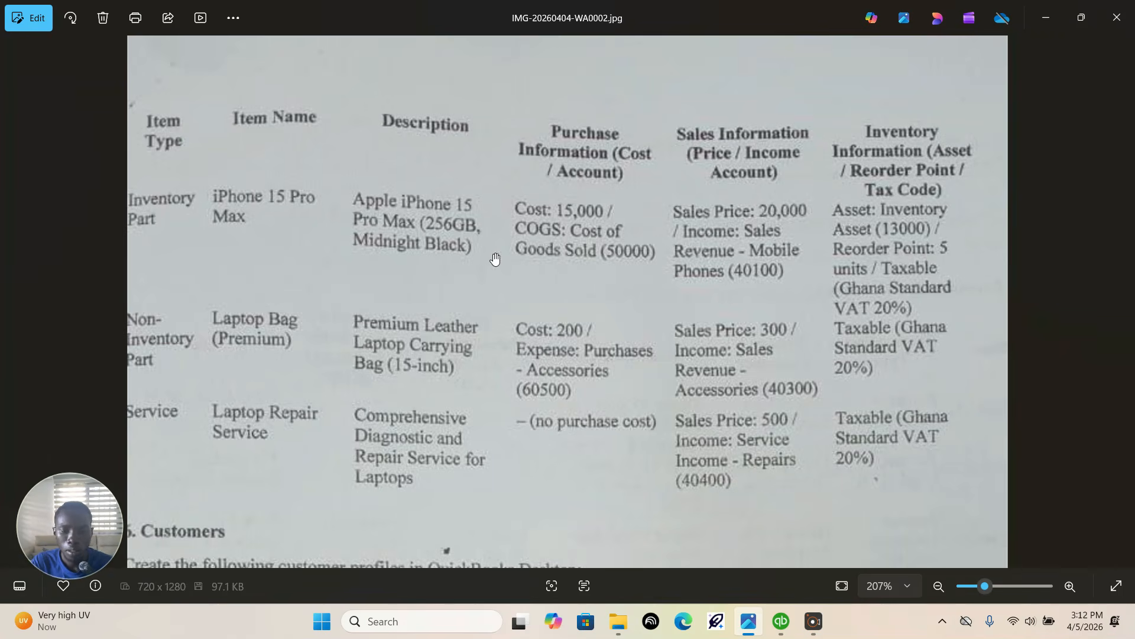
click(781, 621)
click(321, 280)
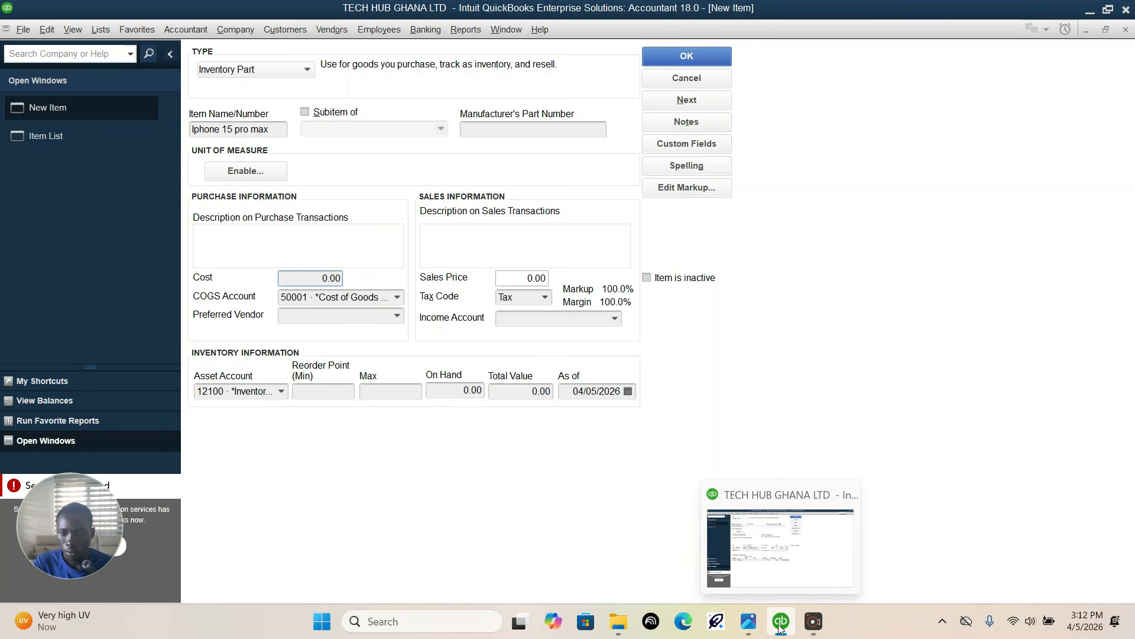
click(751, 623)
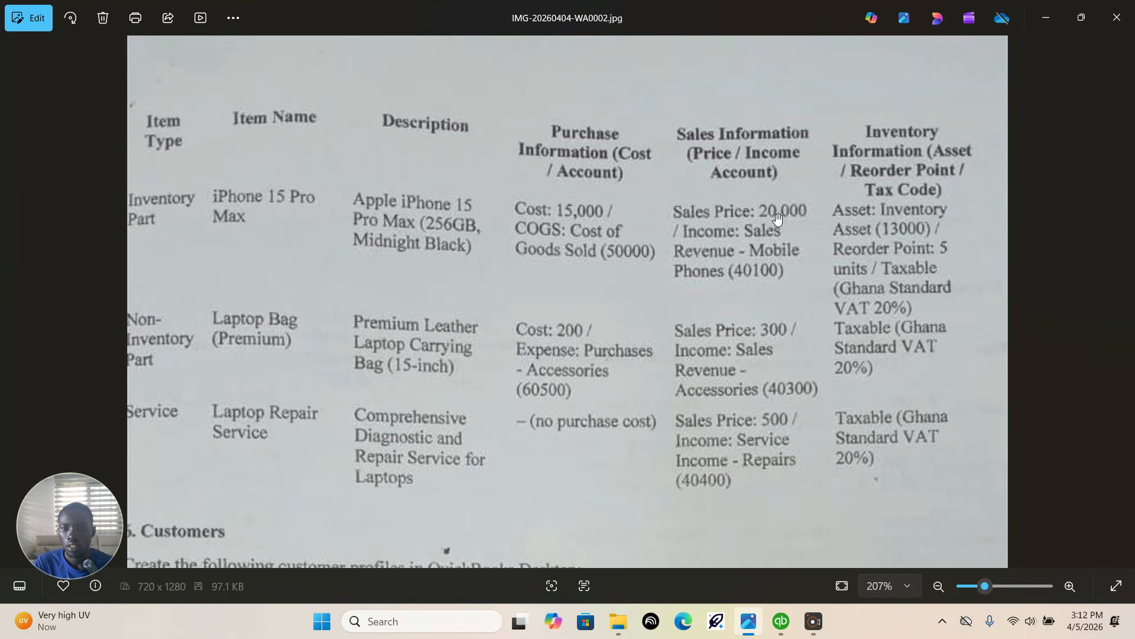
click(780, 621)
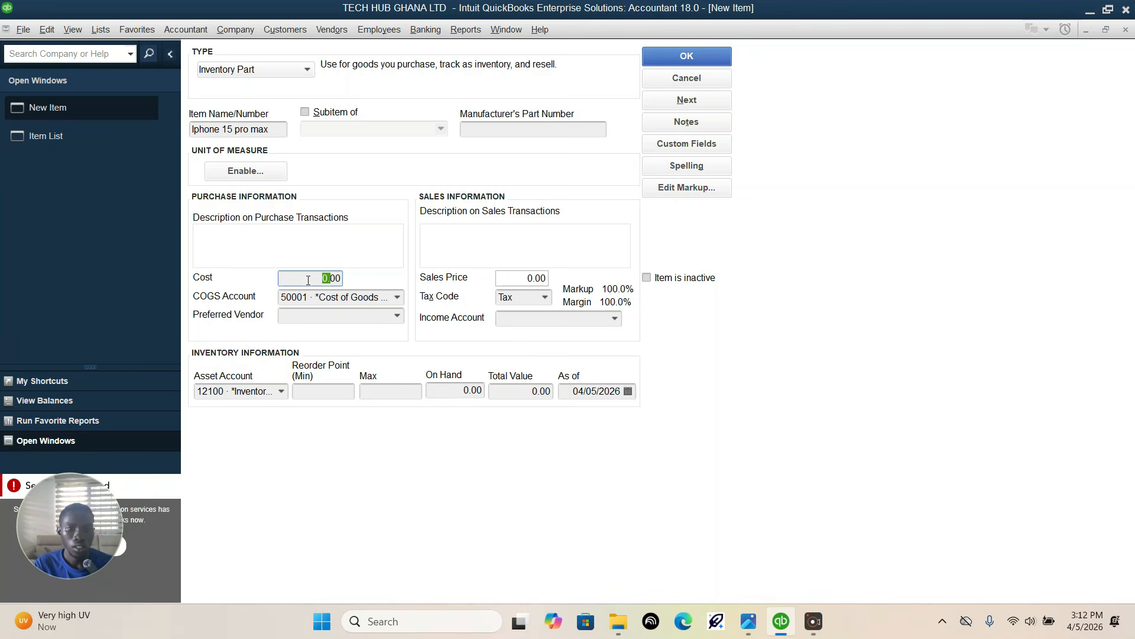
click(240, 172)
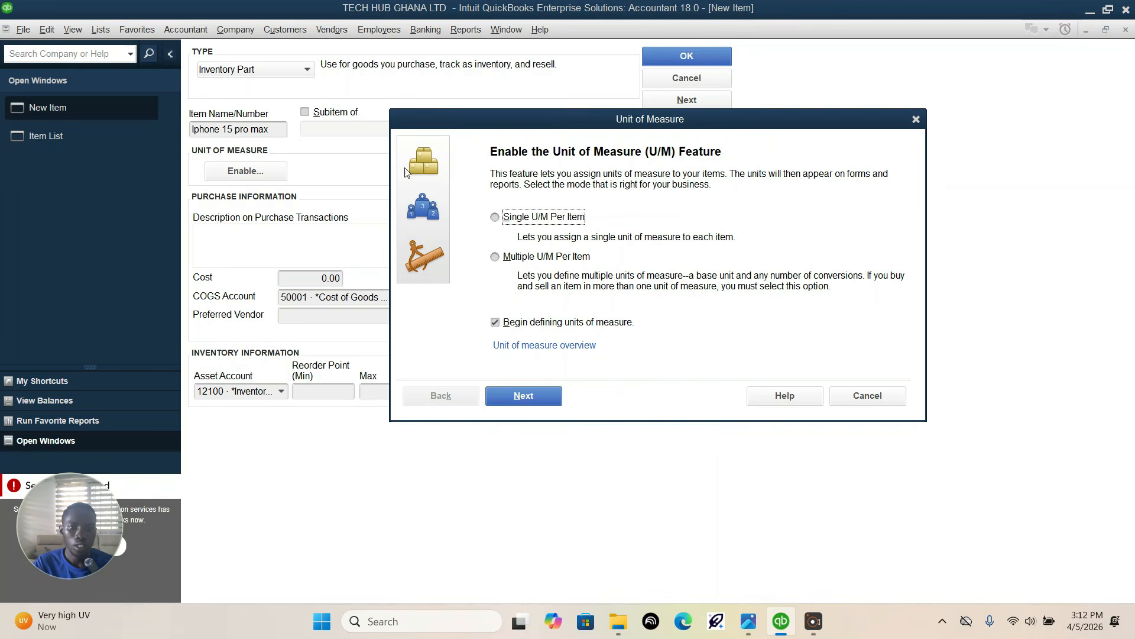
click(496, 218)
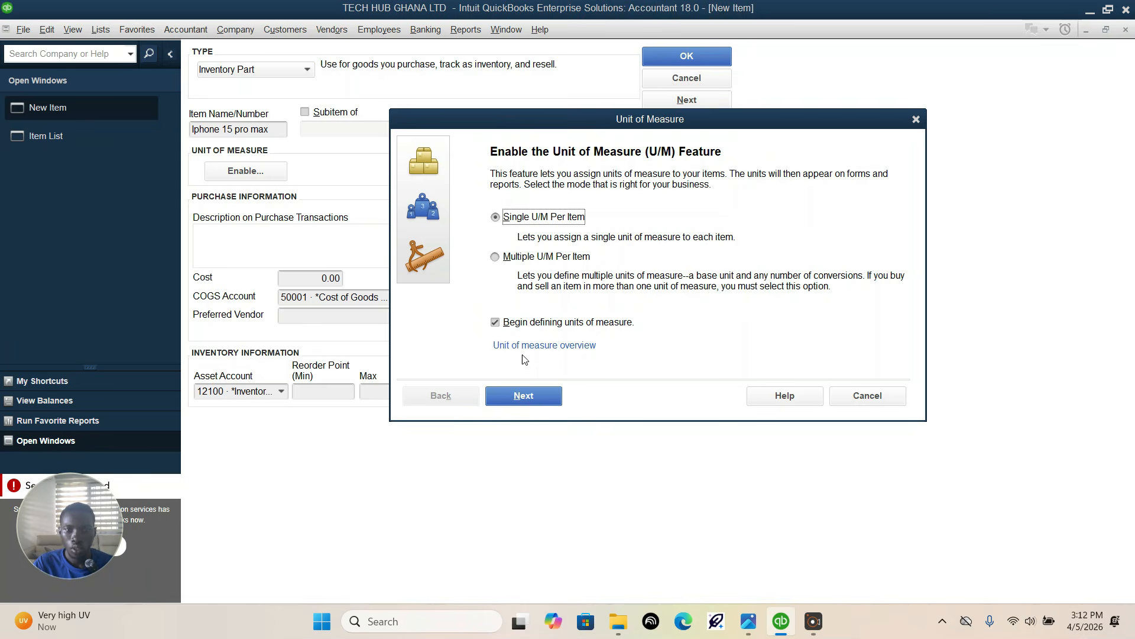
click(507, 400)
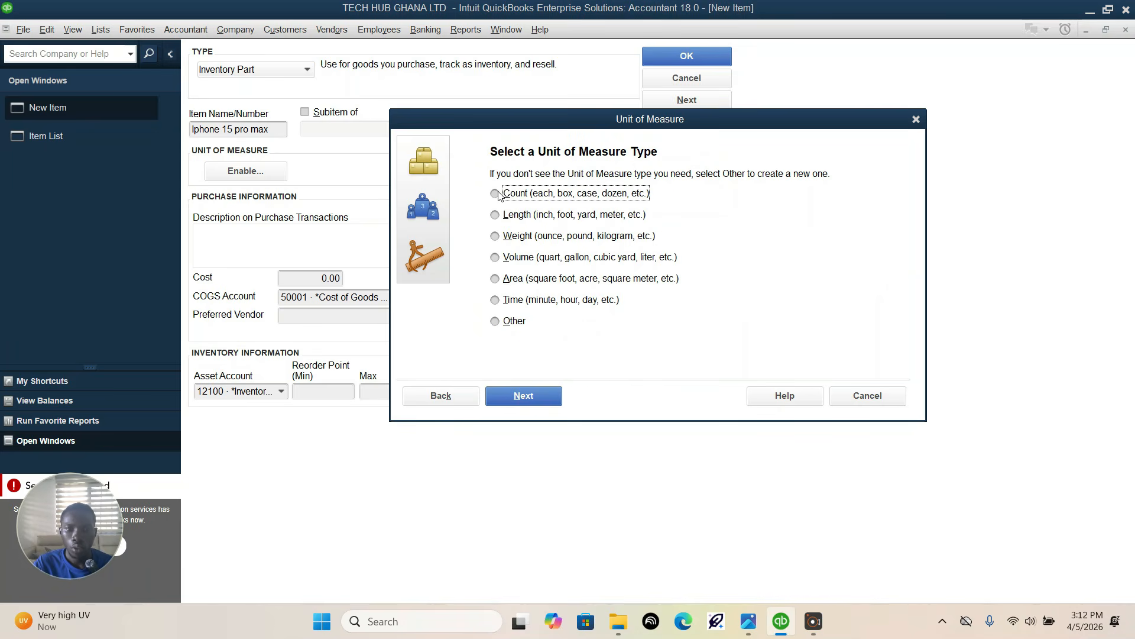
click(534, 401)
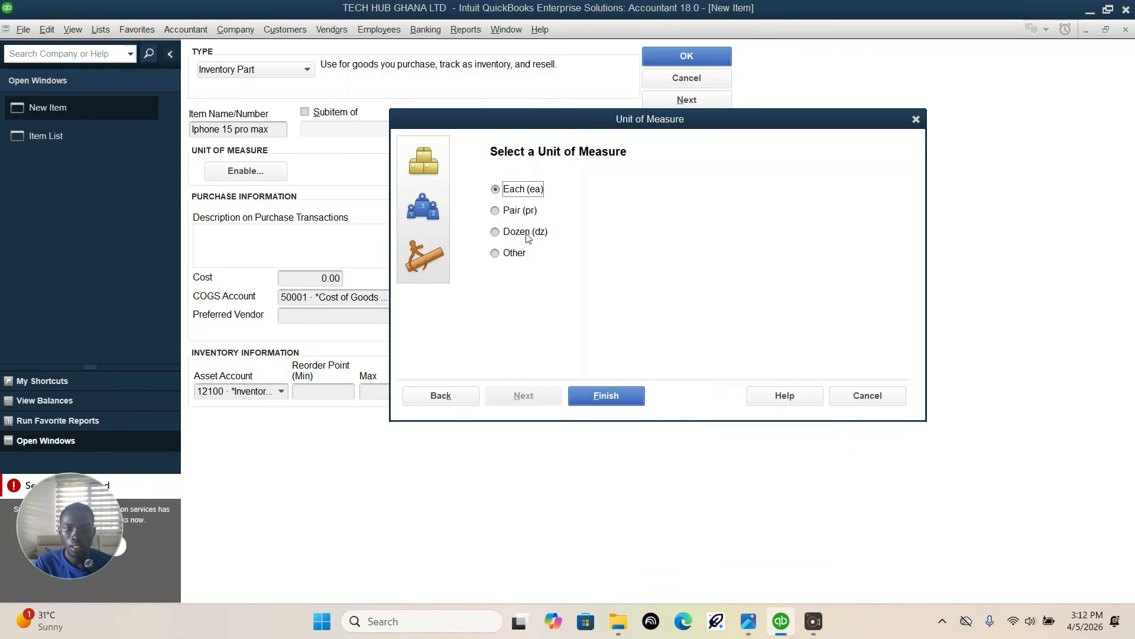
click(618, 392)
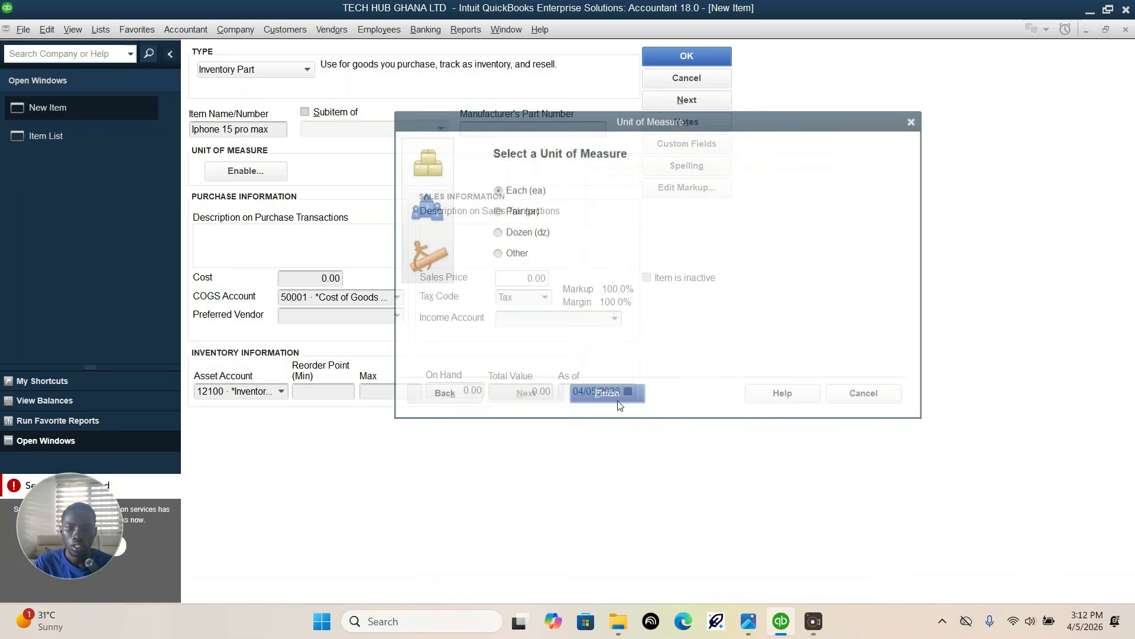
Step: Set the item's cost to 15,000 and its sales price to 20,000, checking the figures against the assignment photo
click(313, 277)
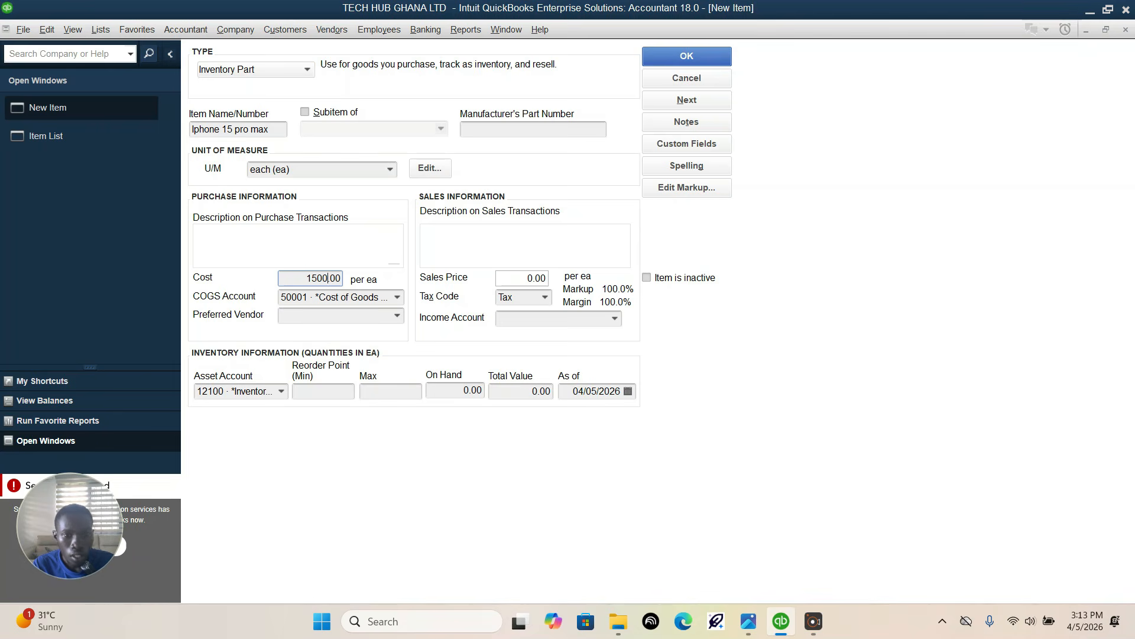
text(15000)
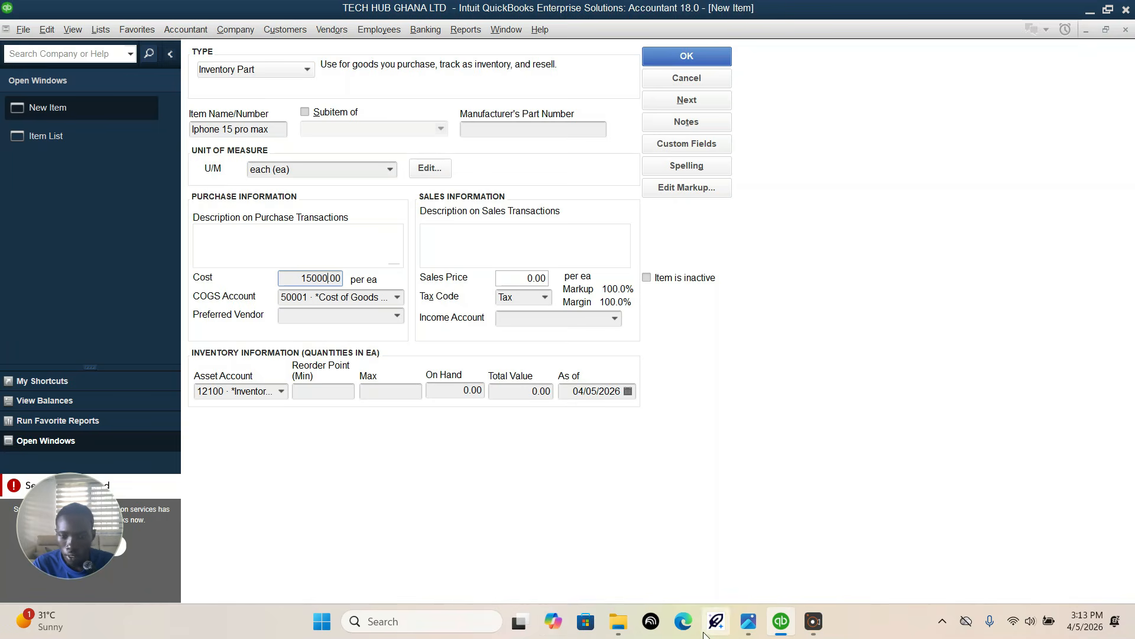
click(751, 627)
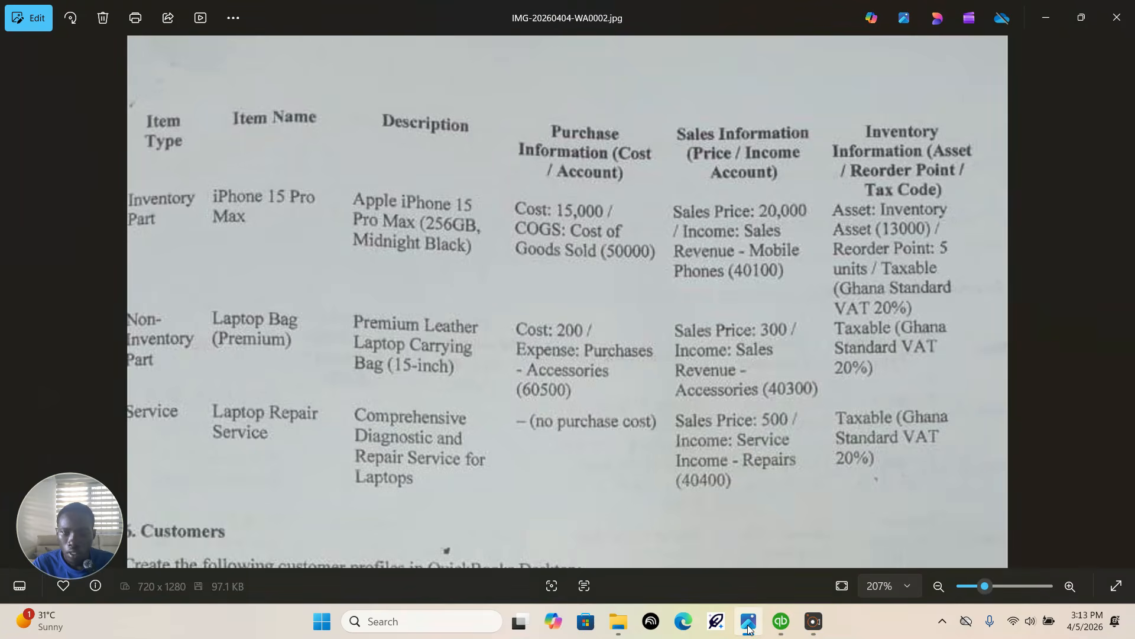
click(749, 627)
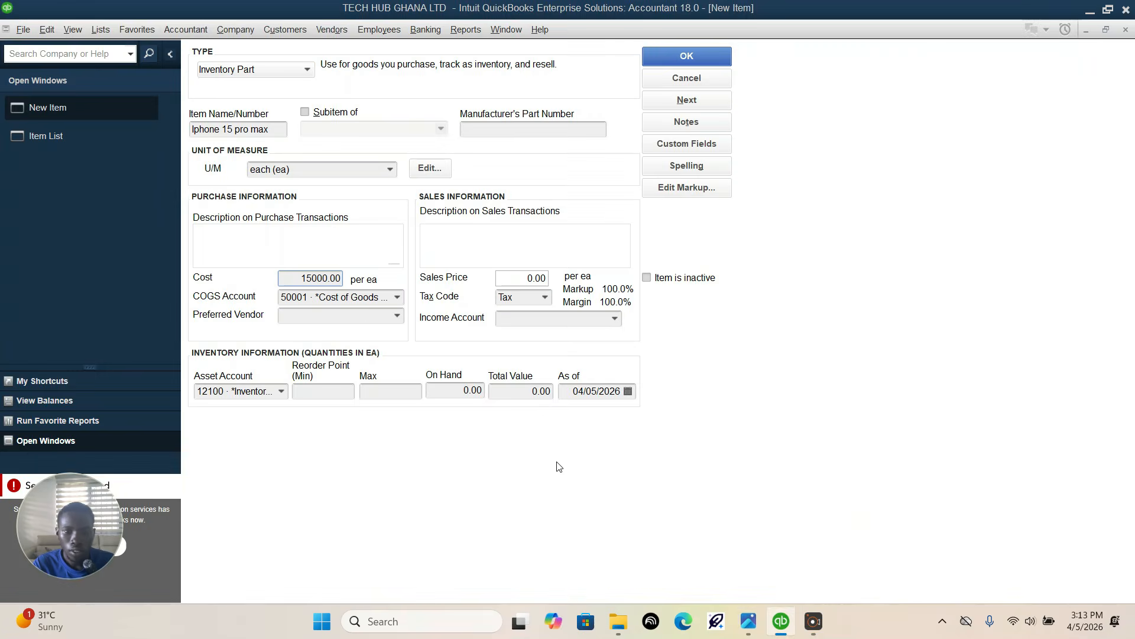
click(524, 277)
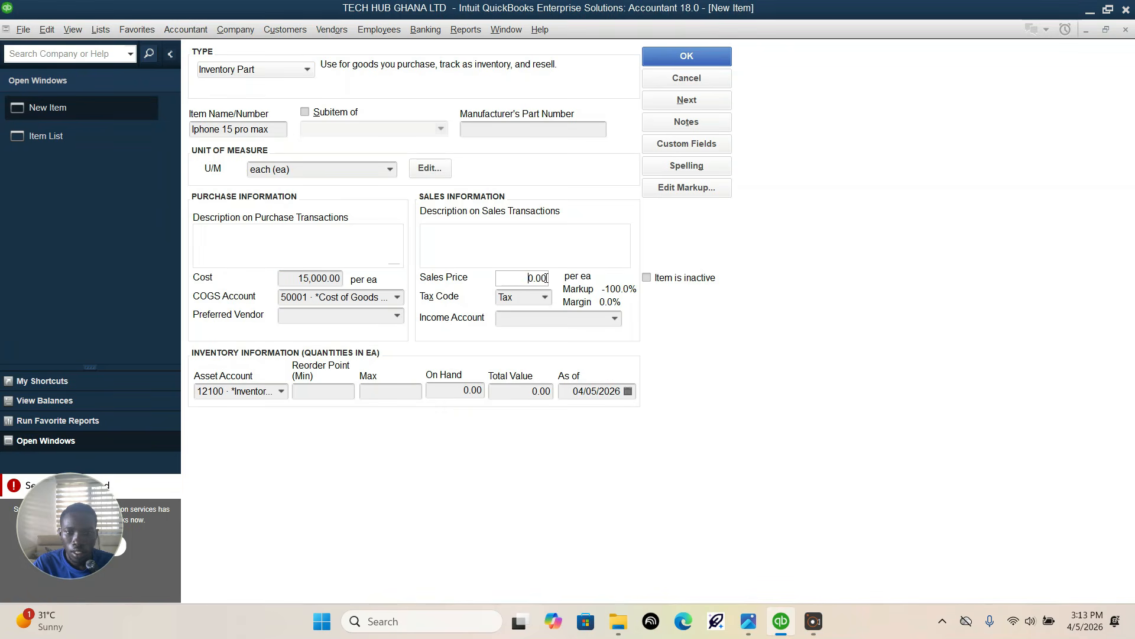
text(20000.00)
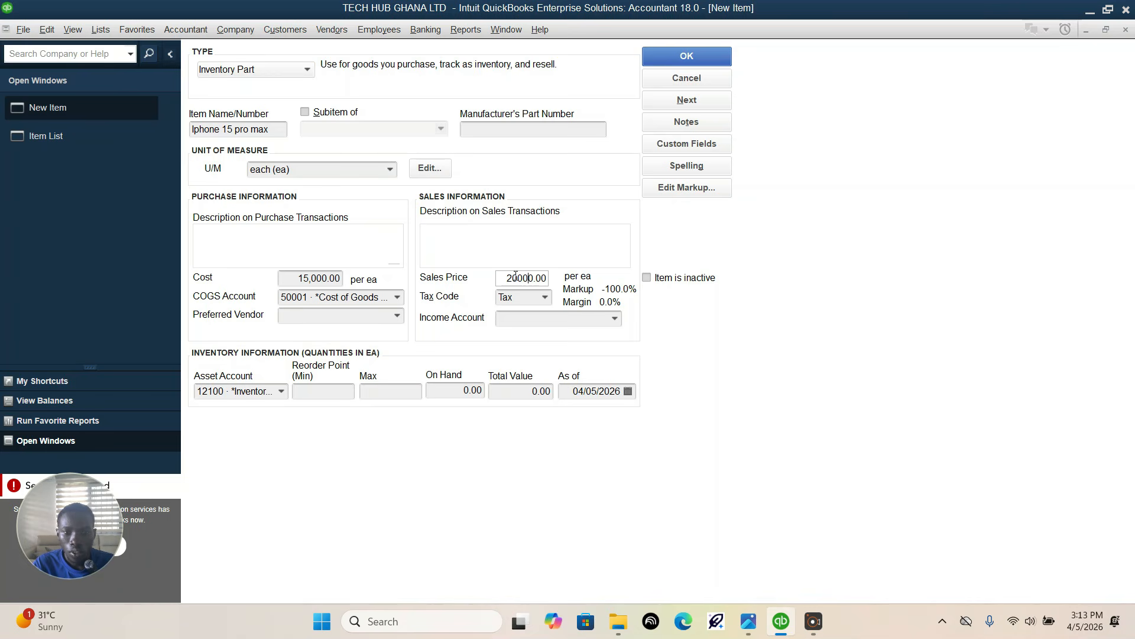
Step: Assign 50000 · Cost of Goods Sold as the item's COGS account
click(390, 315)
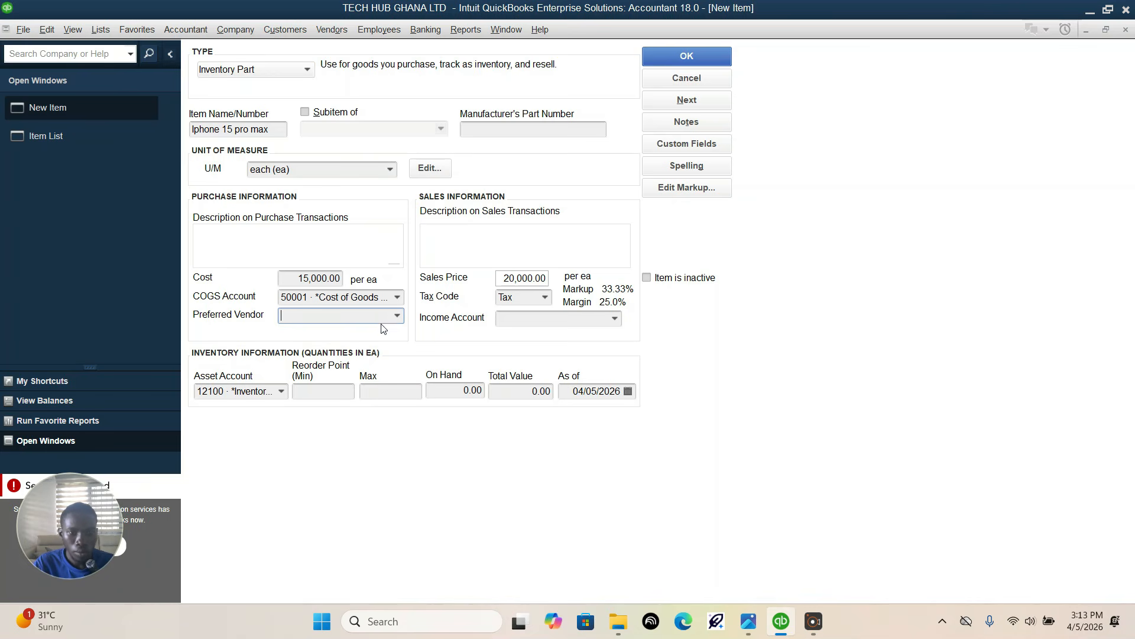
click(404, 301)
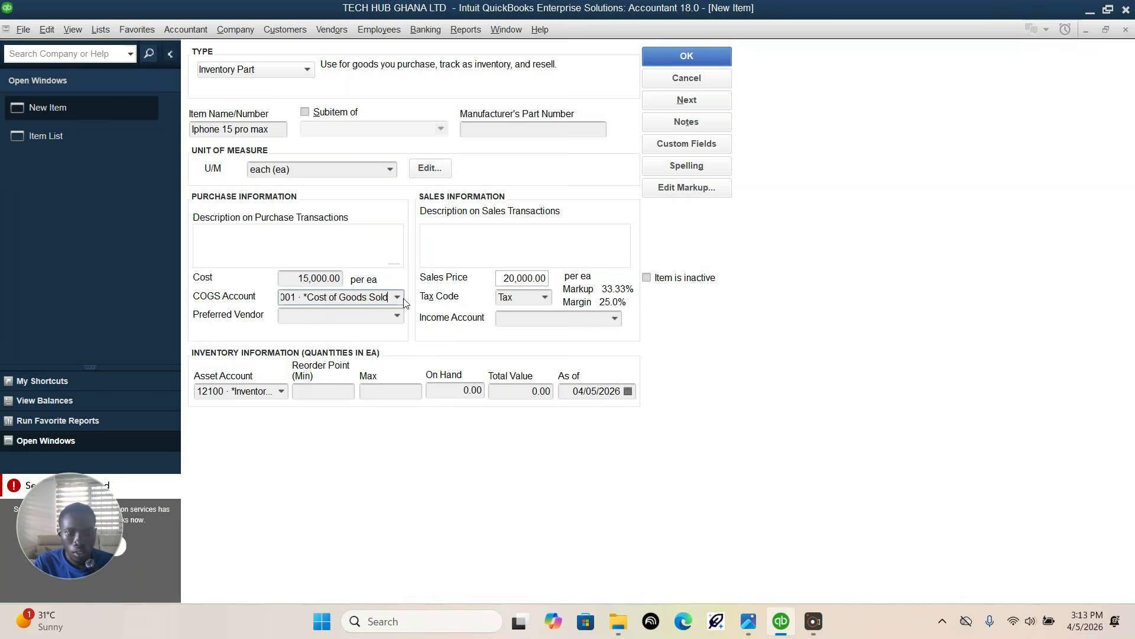
click(398, 297)
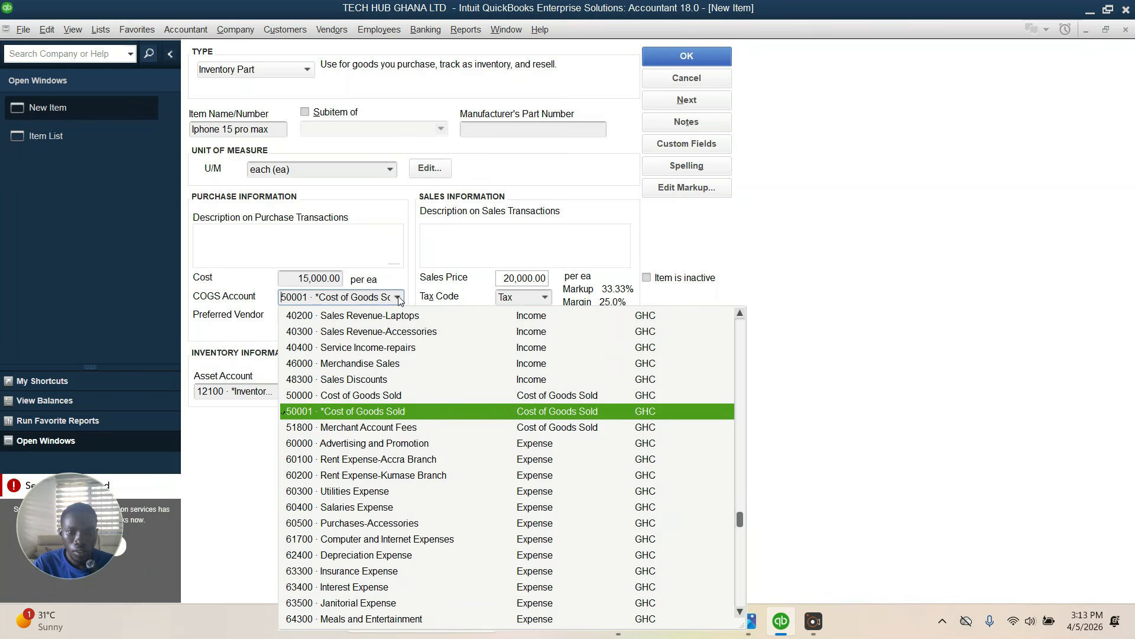
click(317, 396)
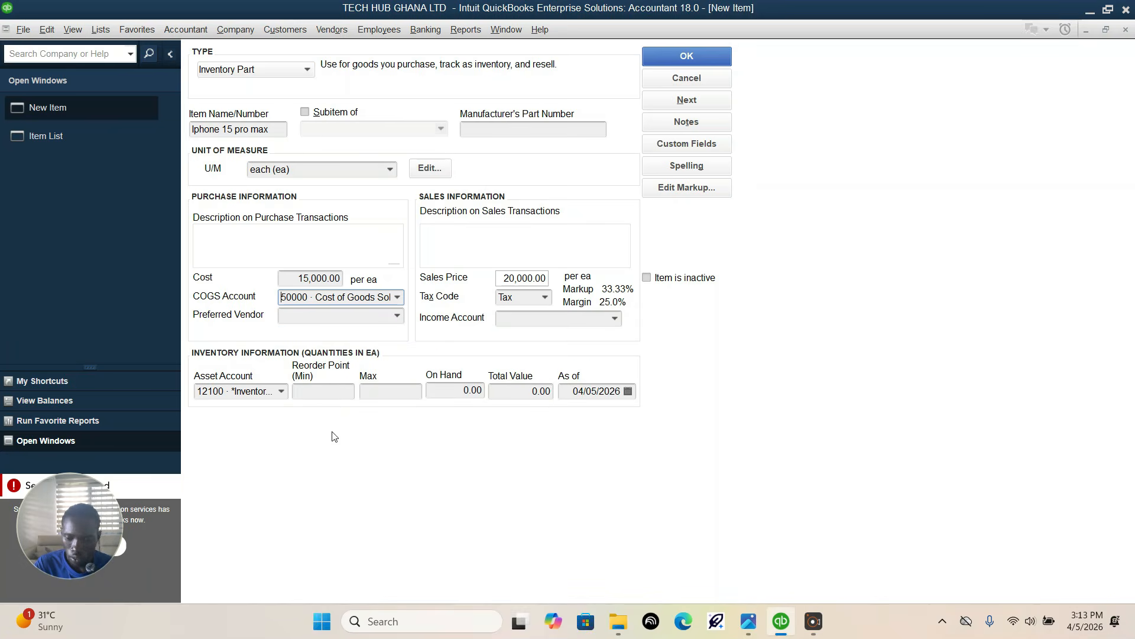
Step: Check the income account in the assignment photo and assign 40100 · Sales Revenue-Mobile Phones to the item in QuickBooks
click(749, 621)
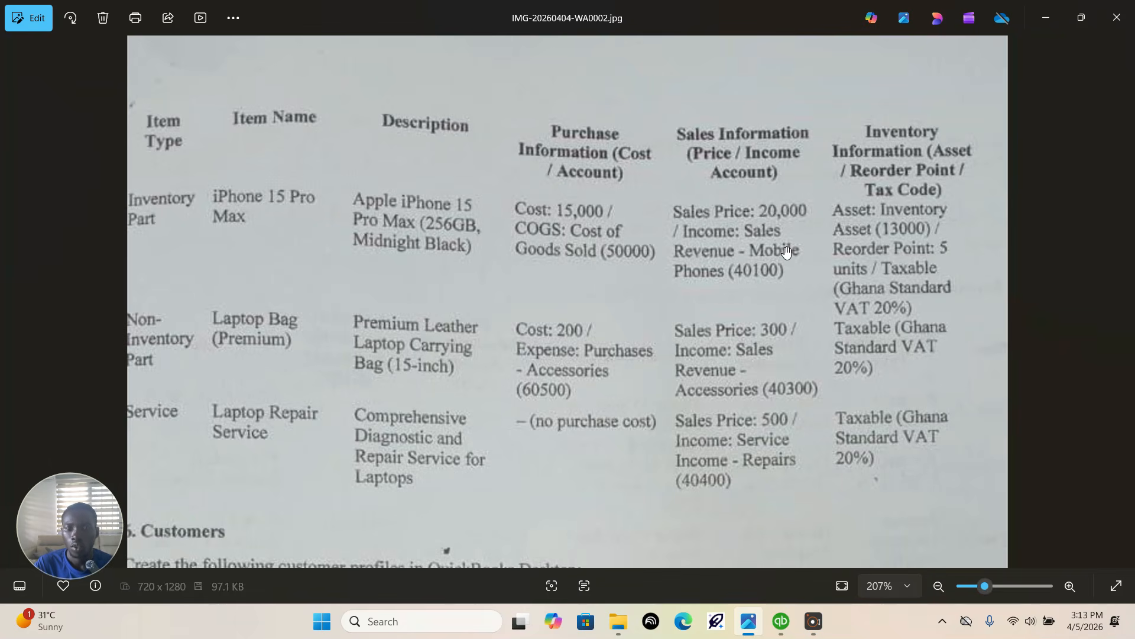
click(781, 621)
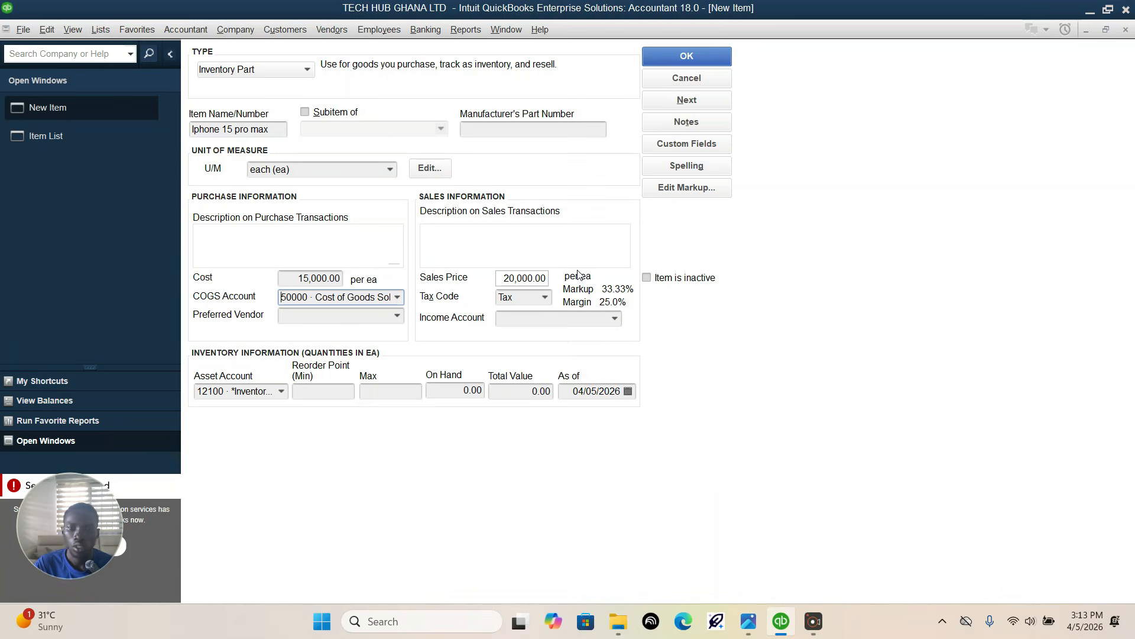
click(614, 320)
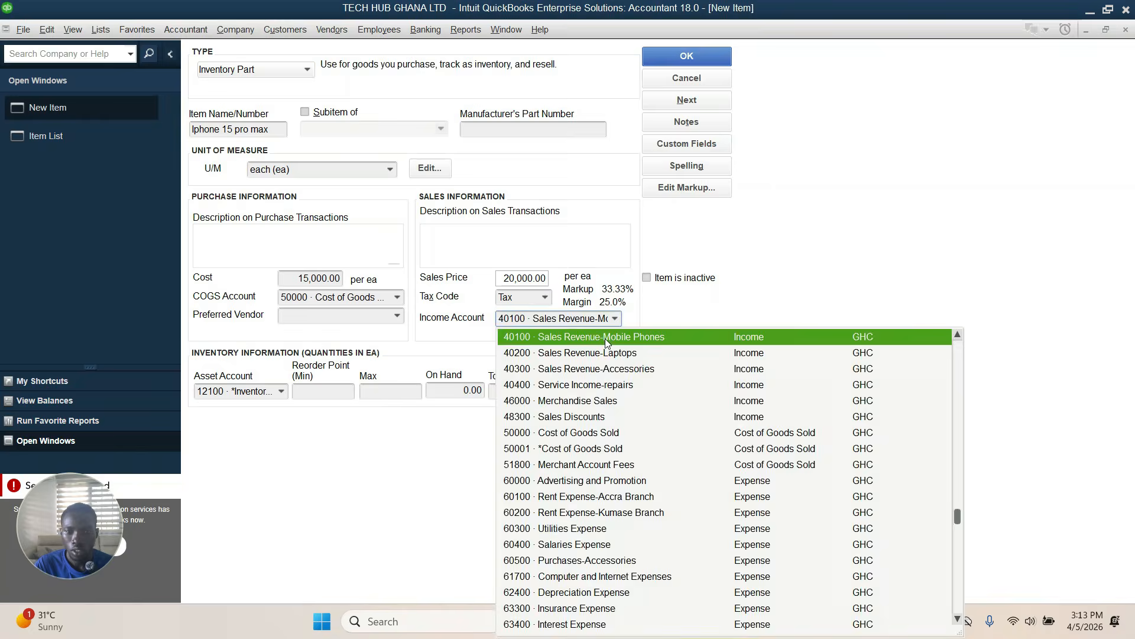
click(605, 339)
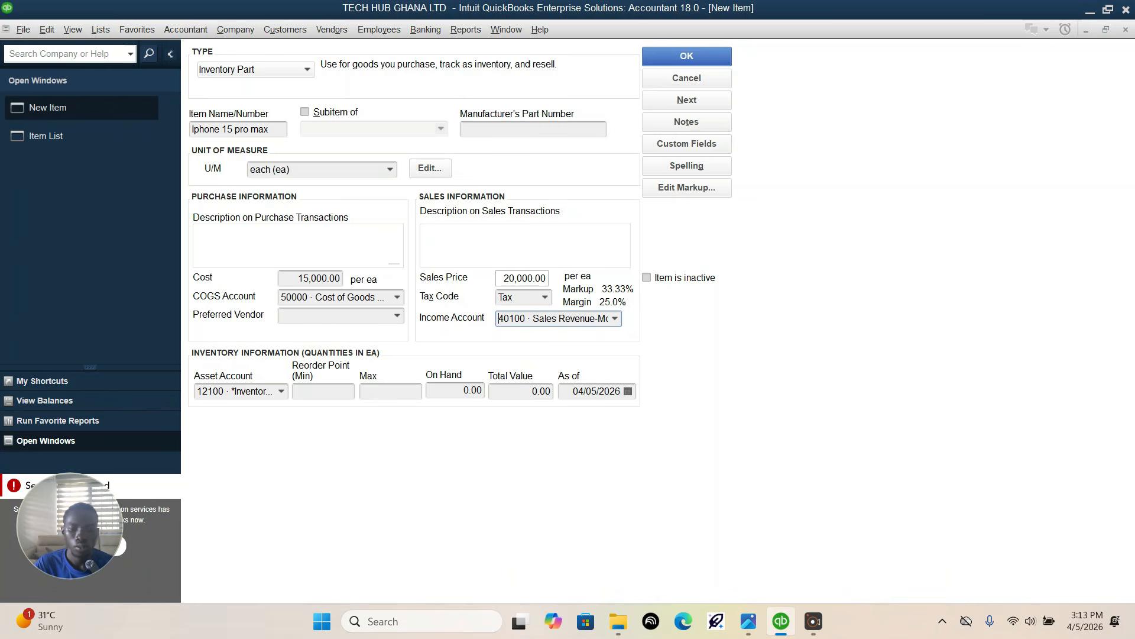
Step: Check the inventory details in the assignment photo, set the item's minimum reorder point to 5 in QuickBooks, and save the item
click(751, 629)
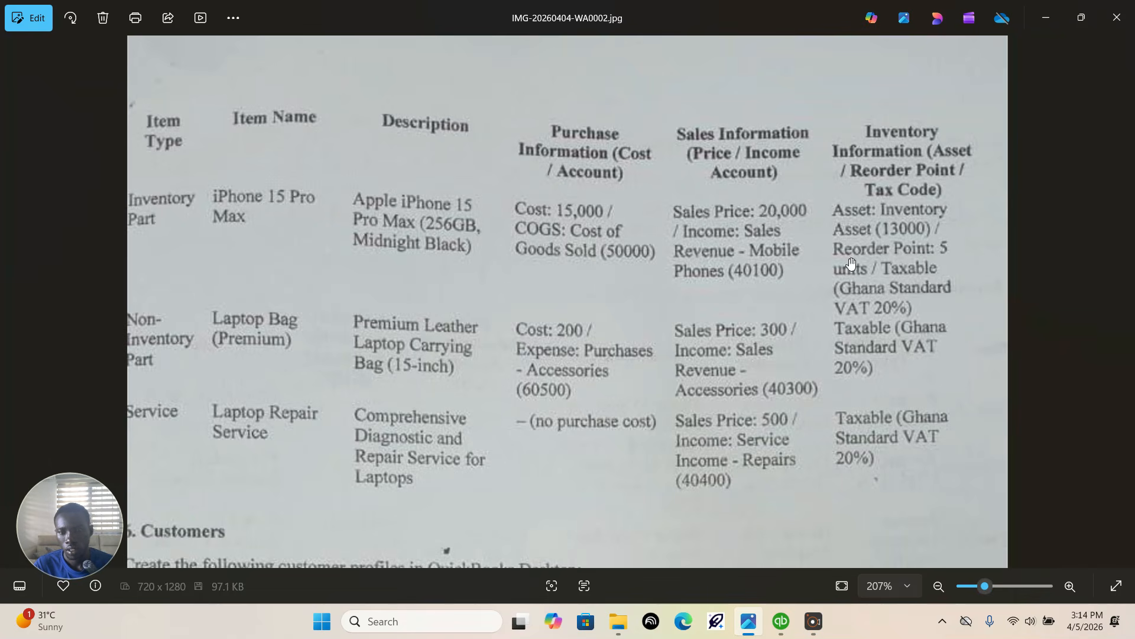
click(781, 634)
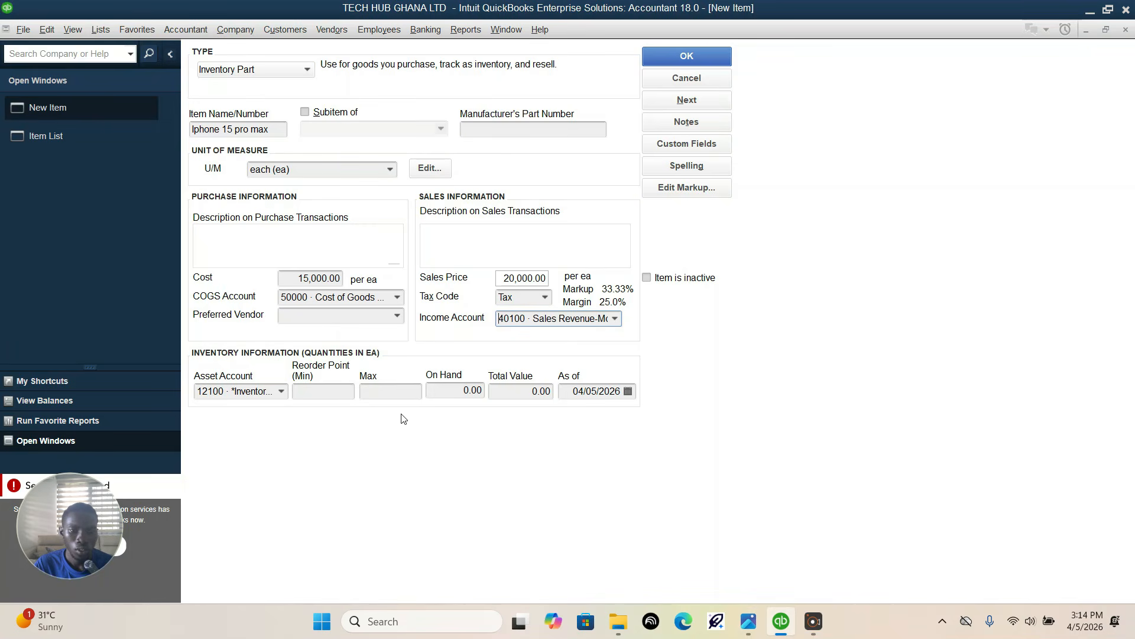
click(334, 393)
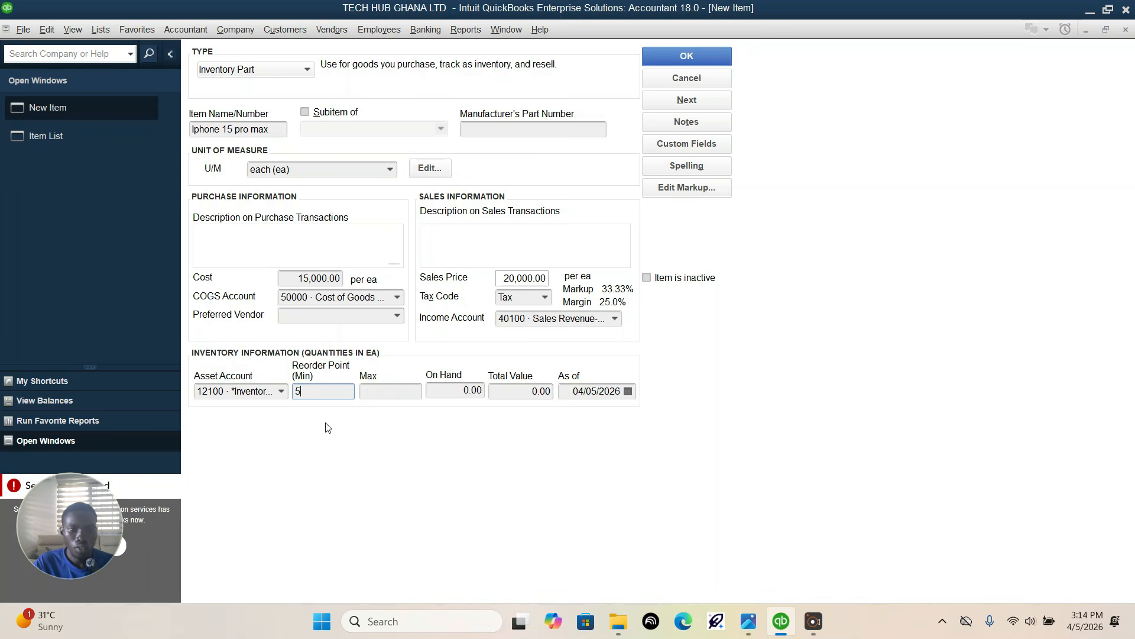
click(687, 52)
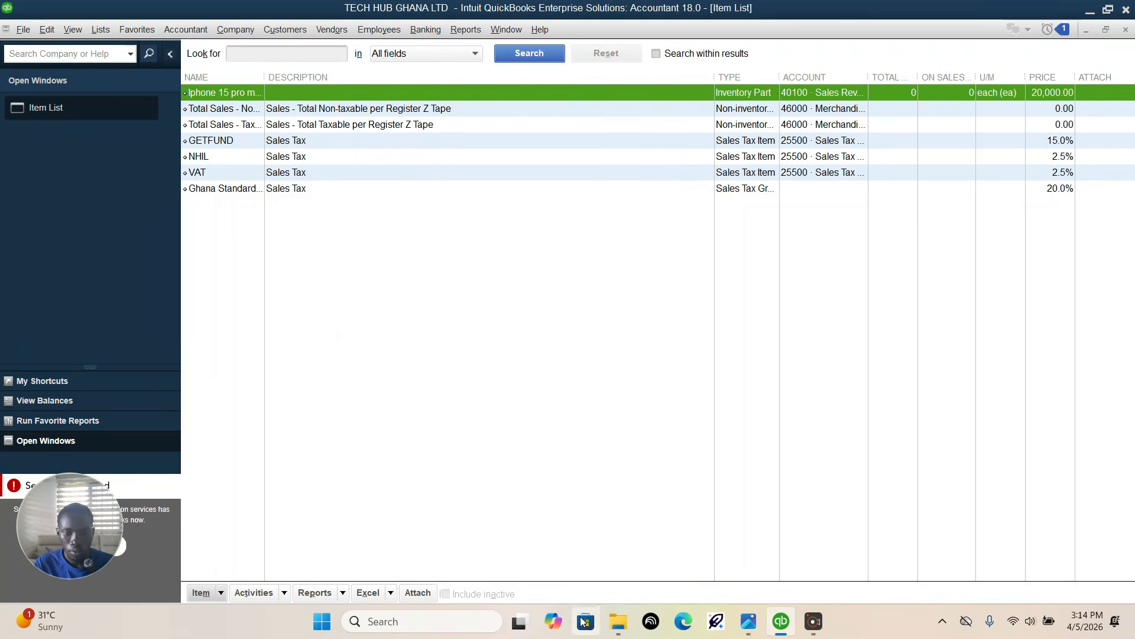
Step: Start another new item from the Item List, consult the next entry in the assignment photo, and return to the QuickBooks item form
click(200, 599)
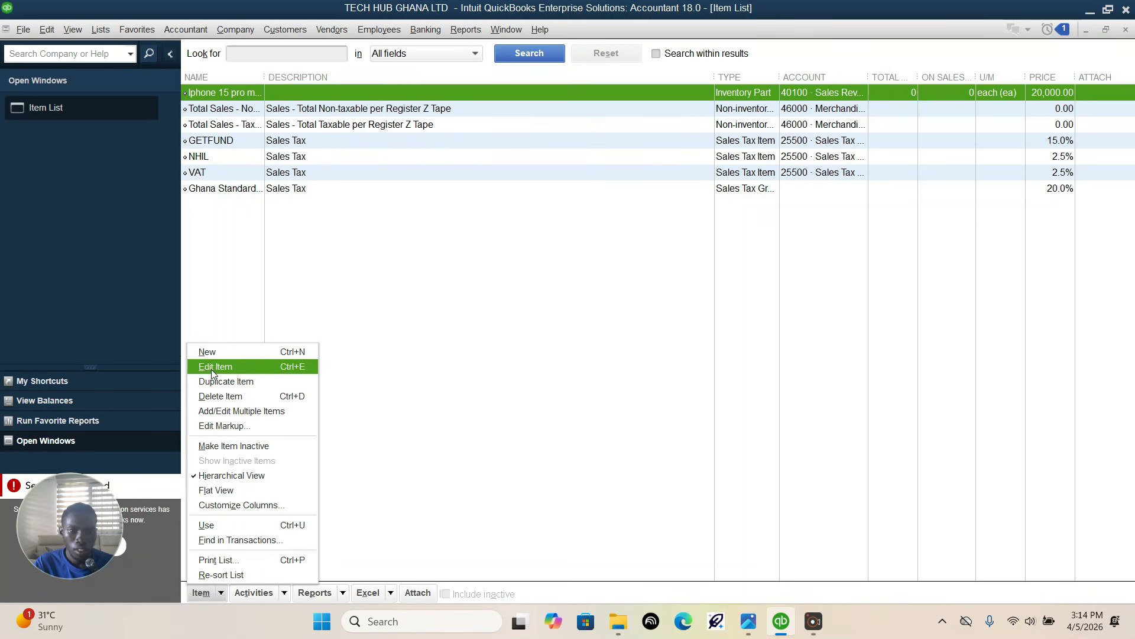
click(219, 352)
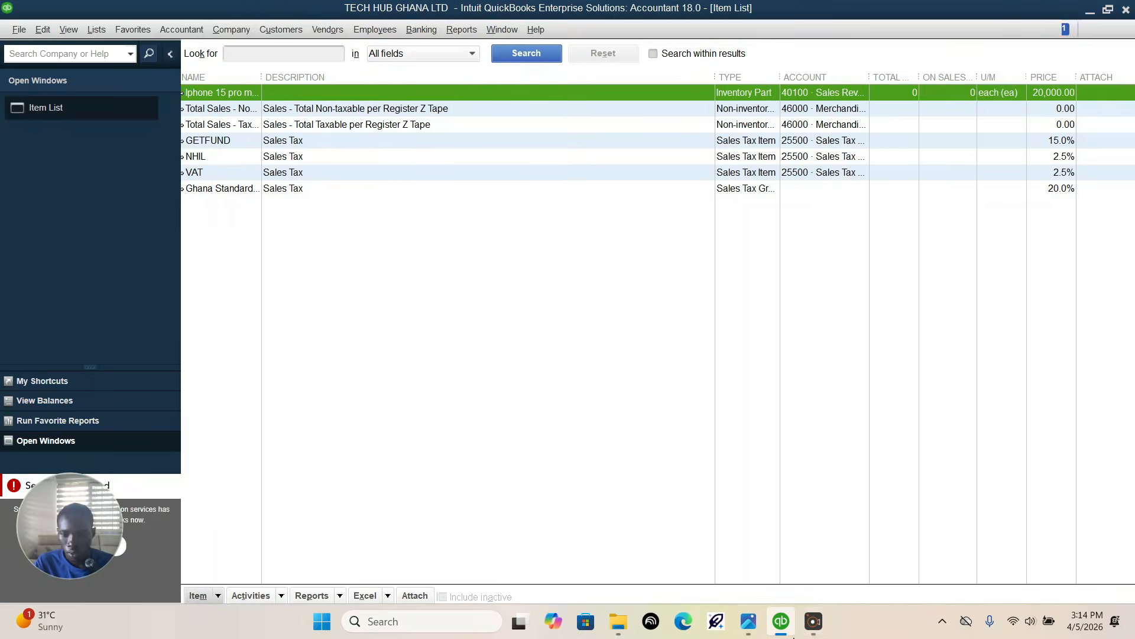
click(748, 621)
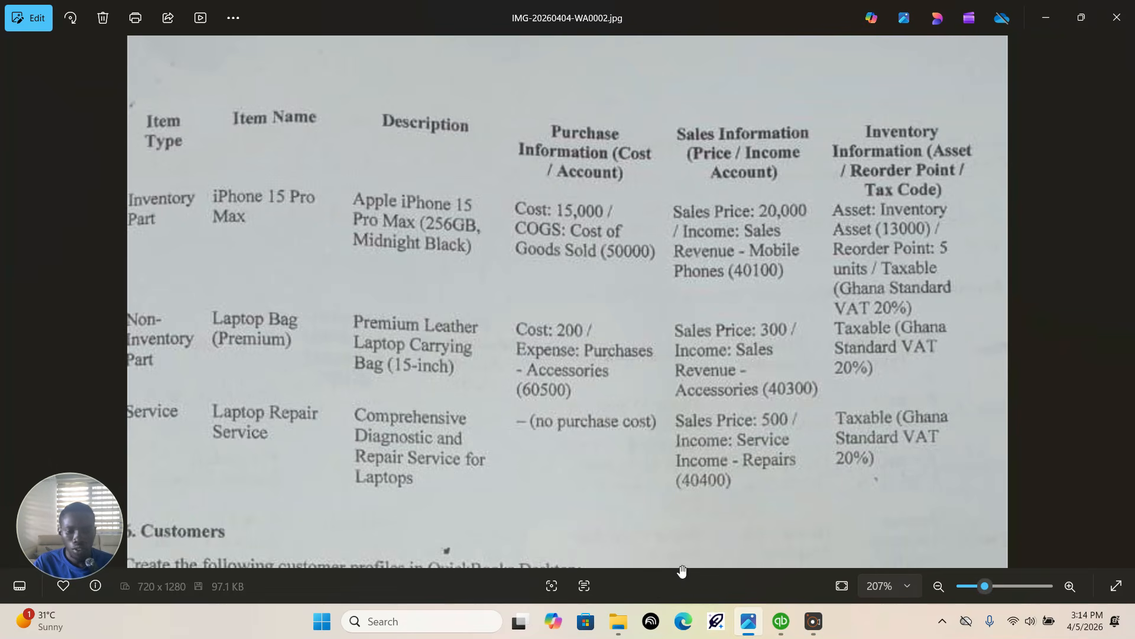
click(781, 621)
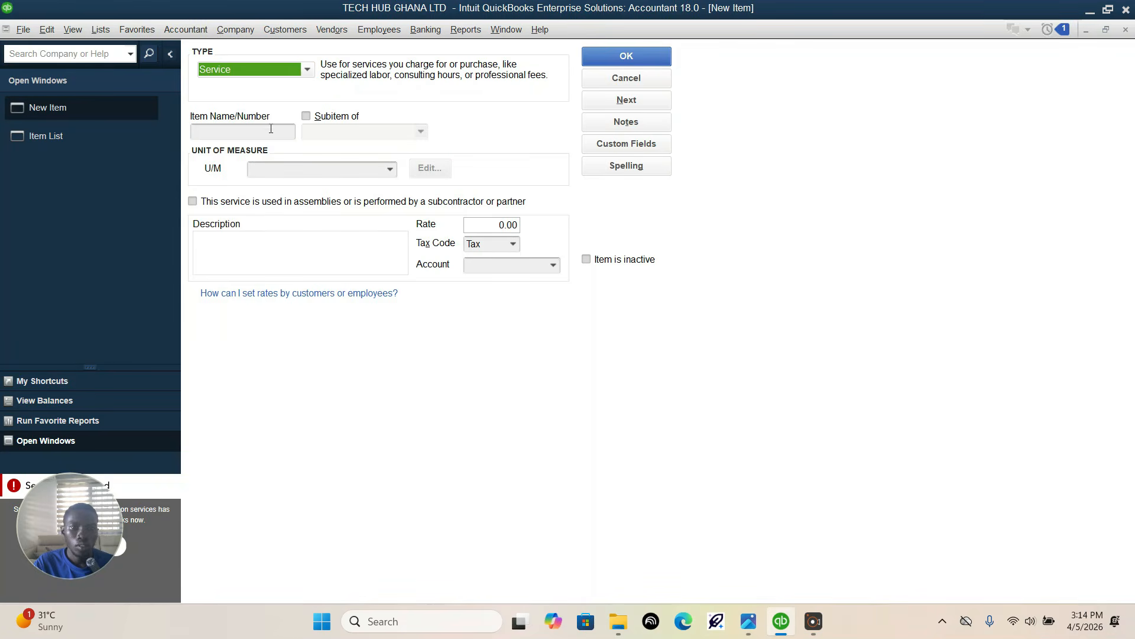
Step: Set the new item's type to Non-inventory Part and name it Laptop Bag(Premium)
click(305, 70)
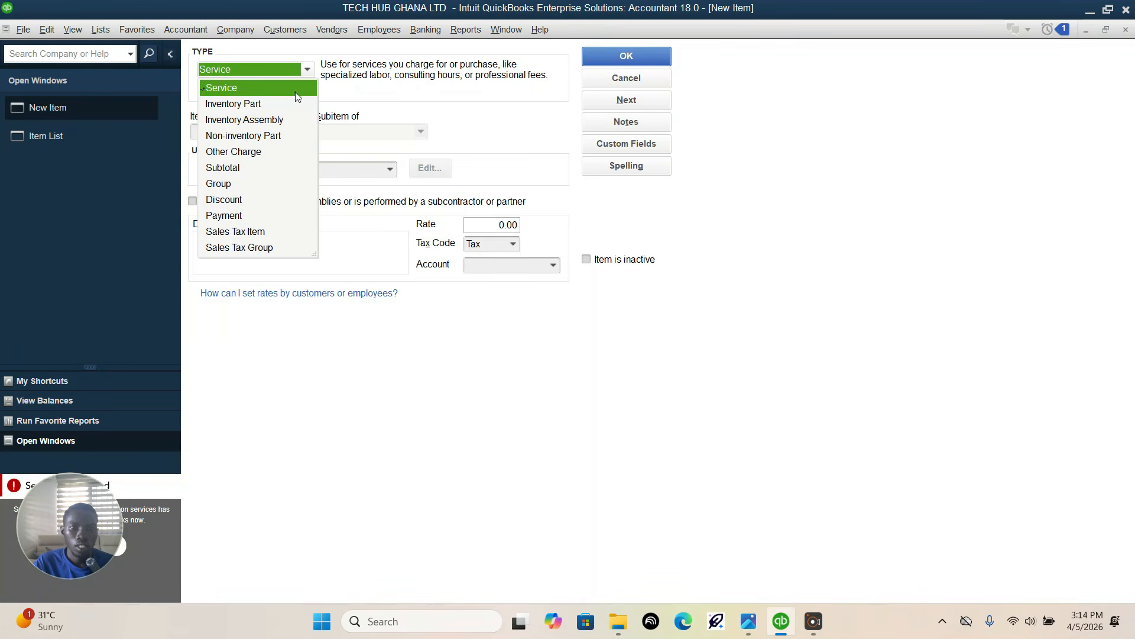
click(237, 135)
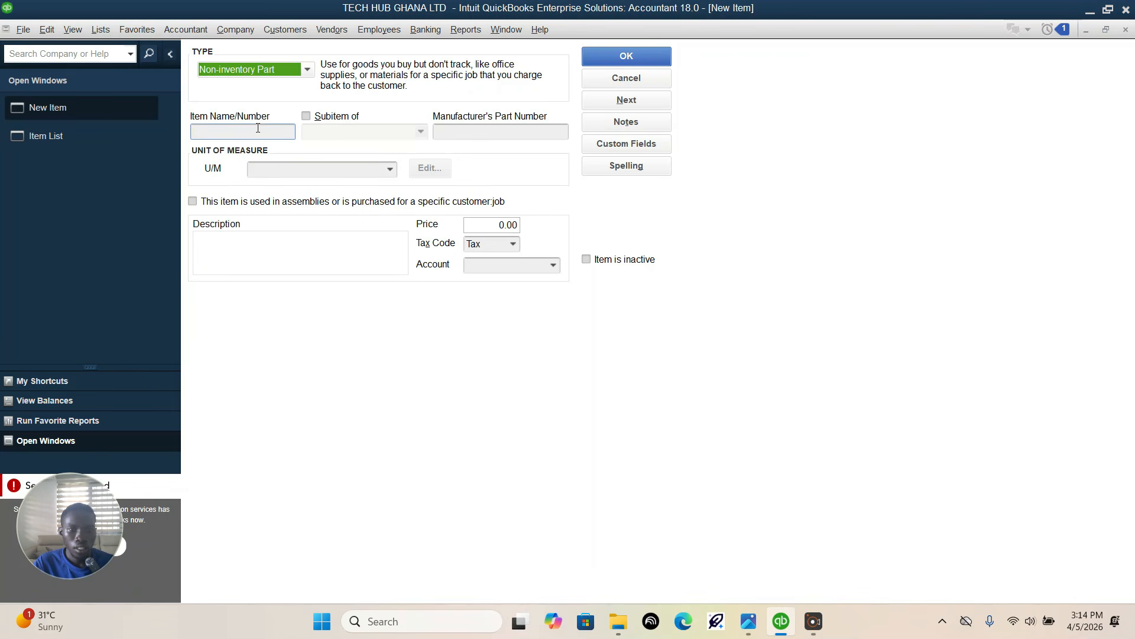
click(258, 128)
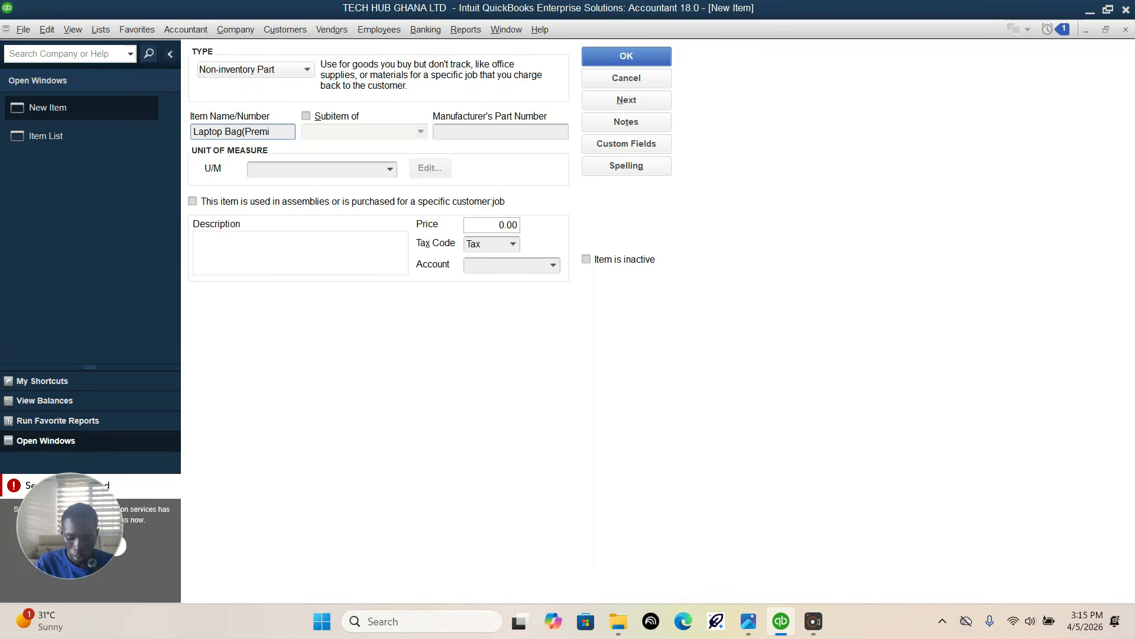
text(um)
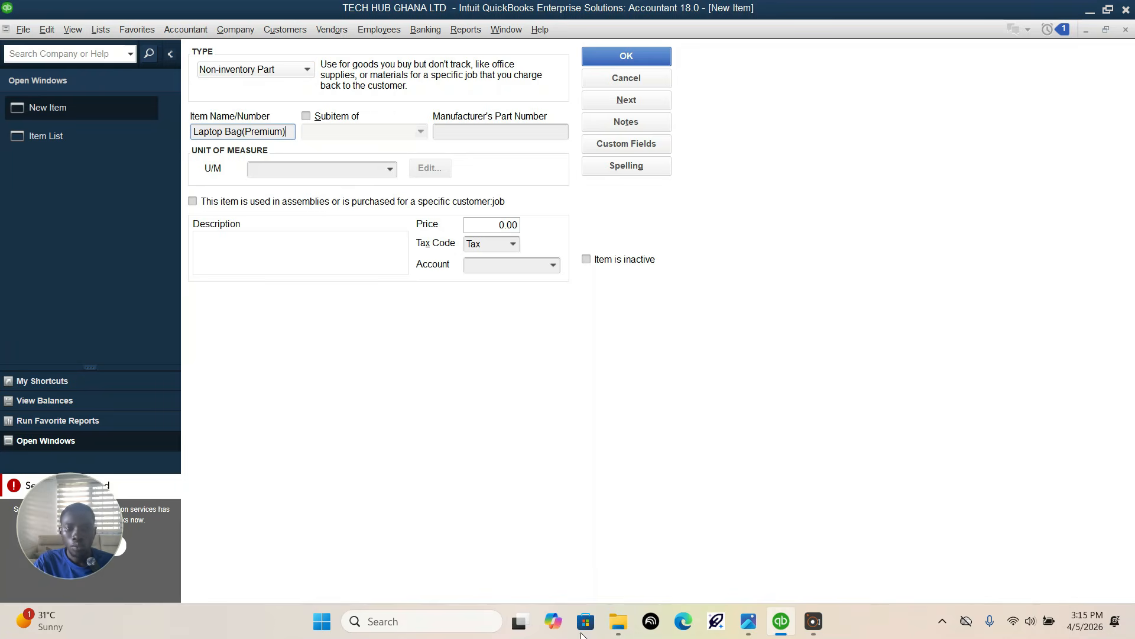
Step: Check the purchase details in the assignment photo, enable the item's purchase information in QuickBooks, and set its cost to 200
click(746, 621)
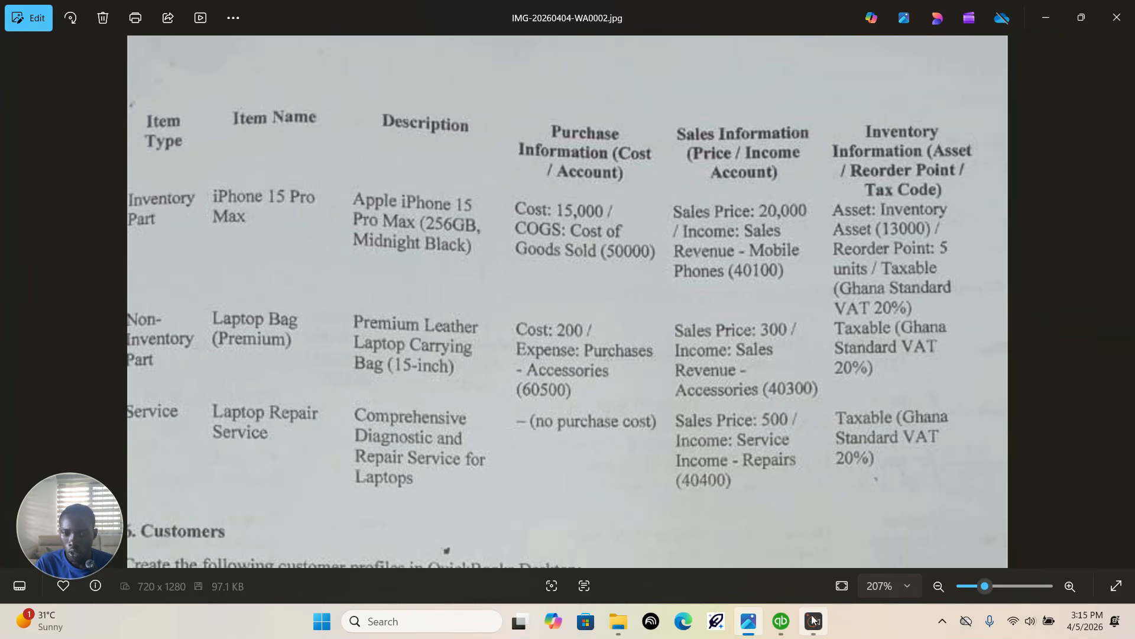
click(781, 621)
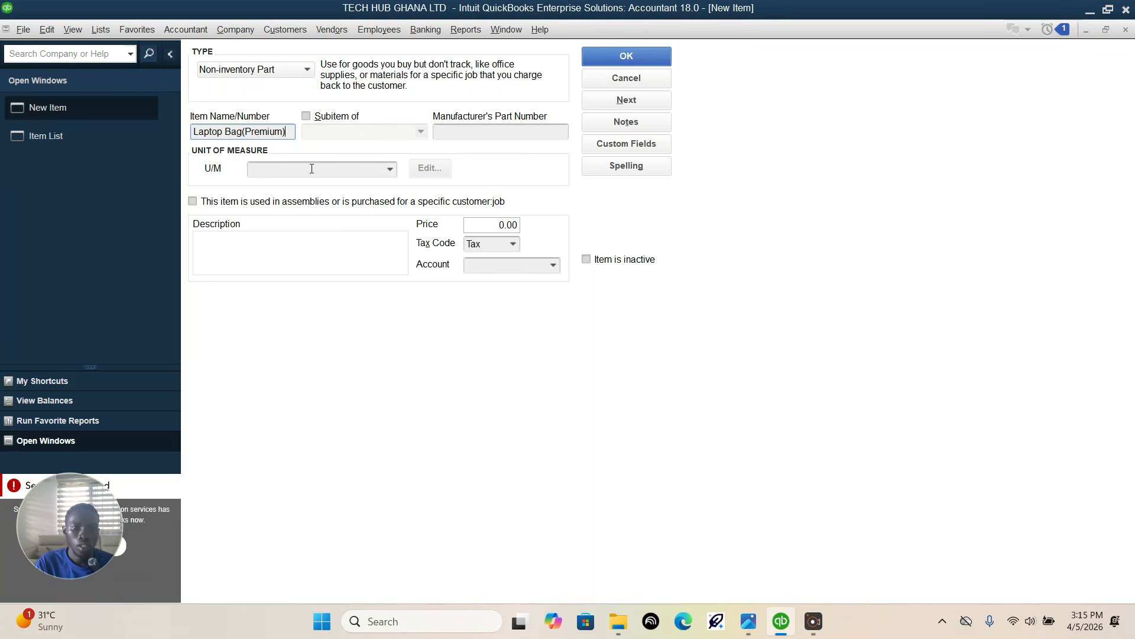
click(192, 202)
click(305, 298)
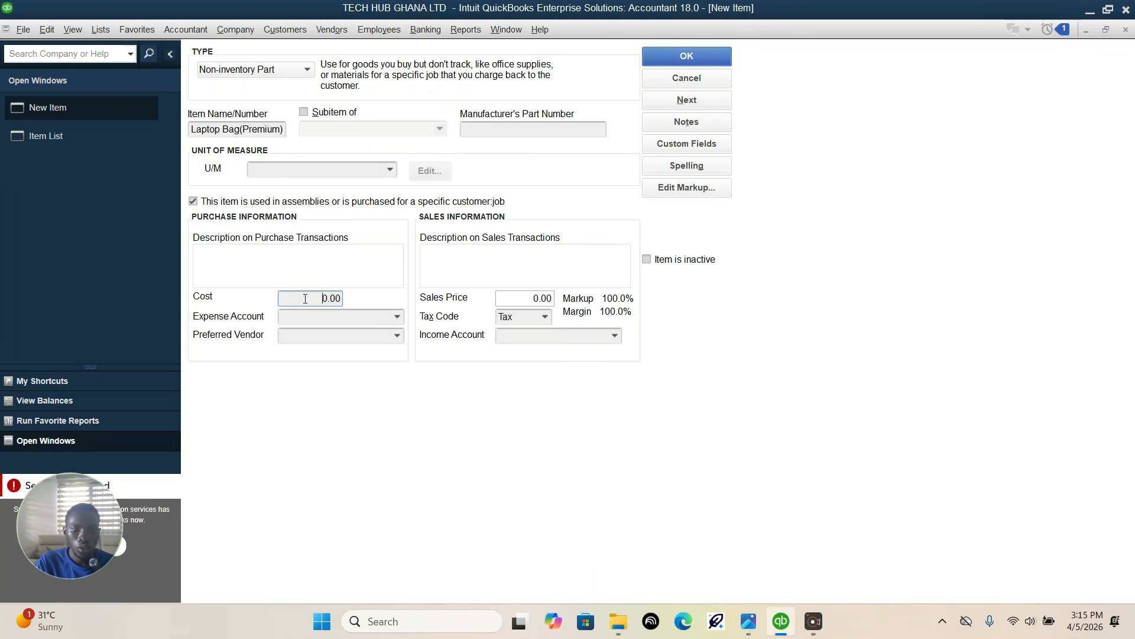
drag(331, 300, 404, 301)
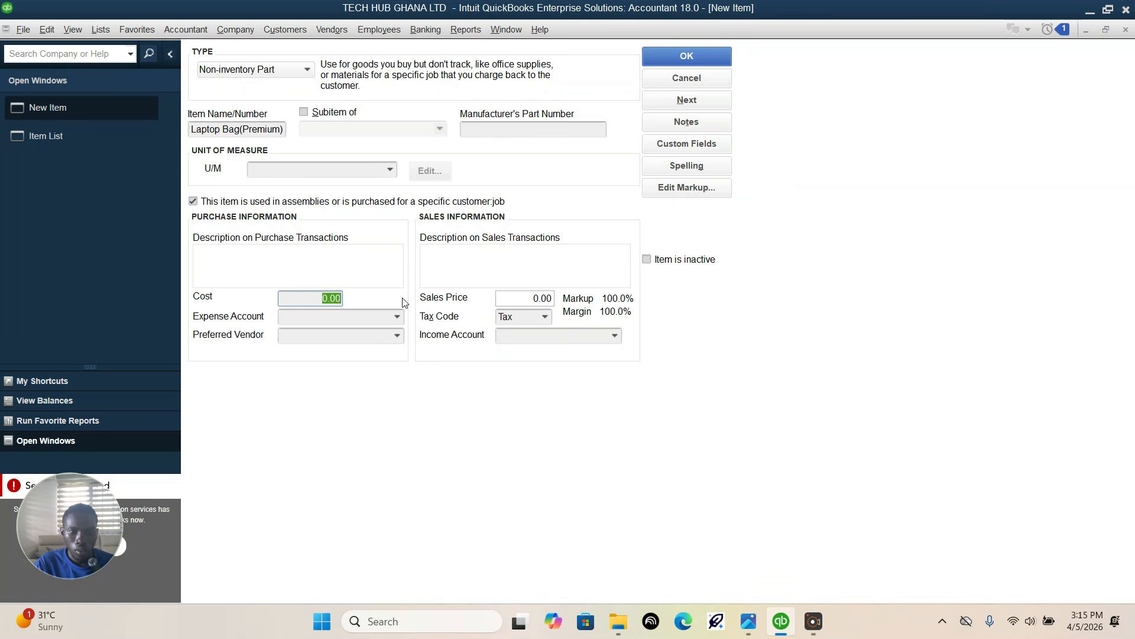
text(200)
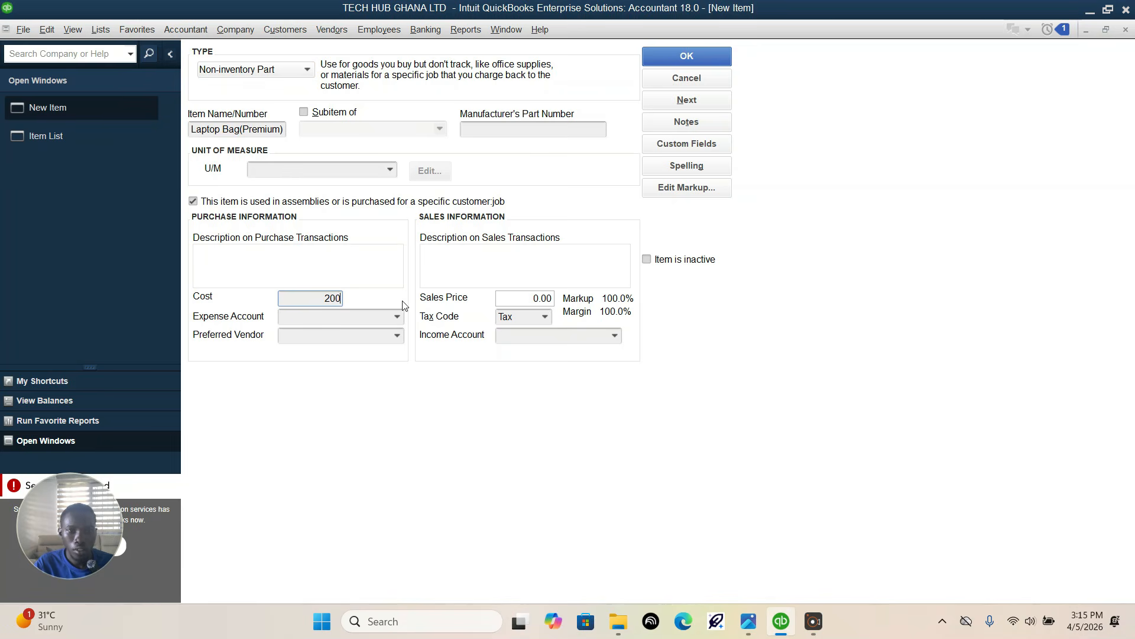
Step: Assign 60500 · Purchases-Accessories as the laptop bag's expense account
click(395, 317)
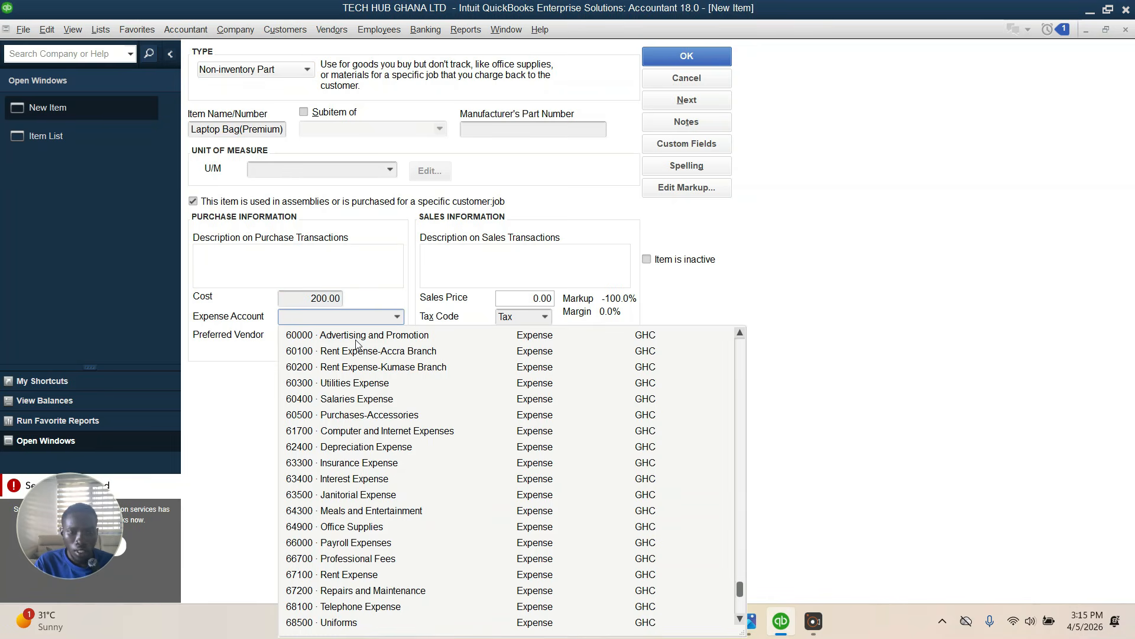
text(P)
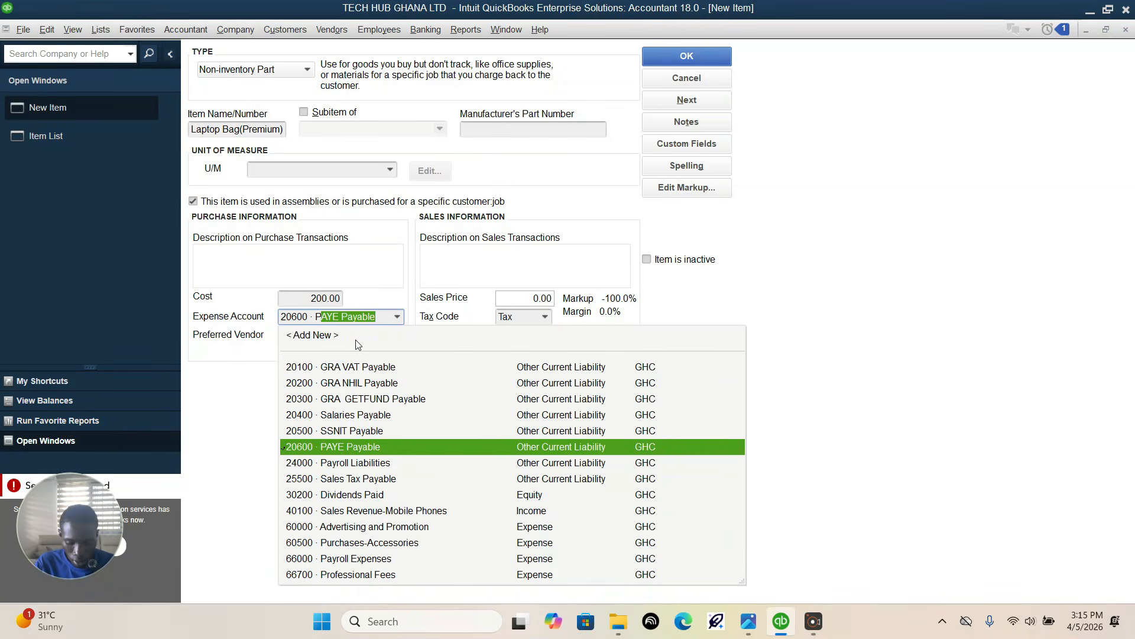
text(urchases-Accessories)
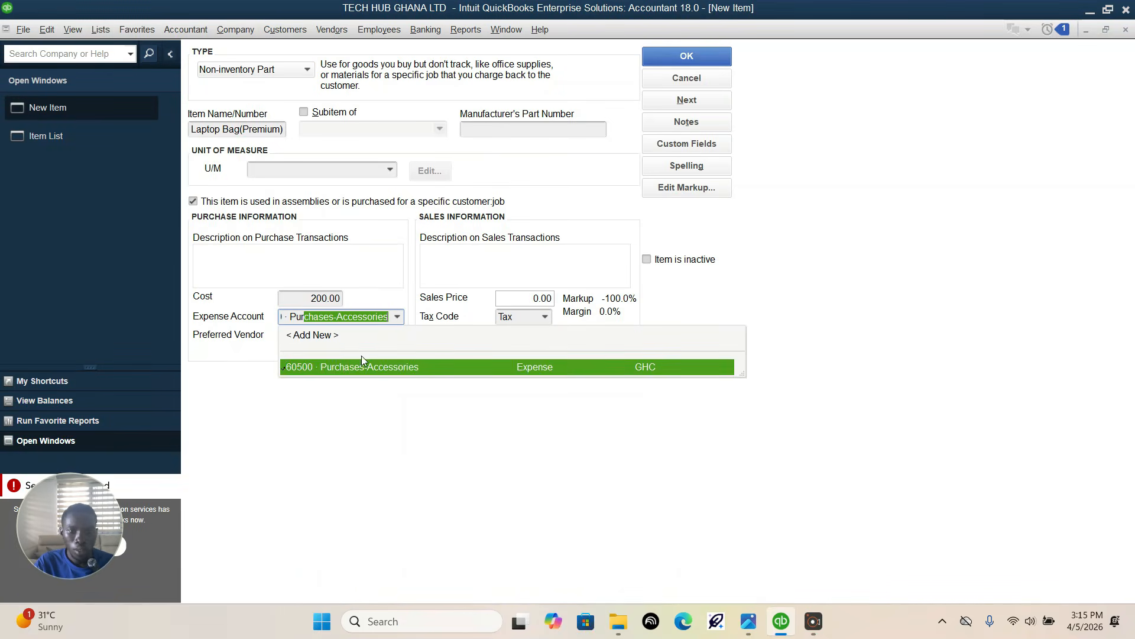
click(364, 365)
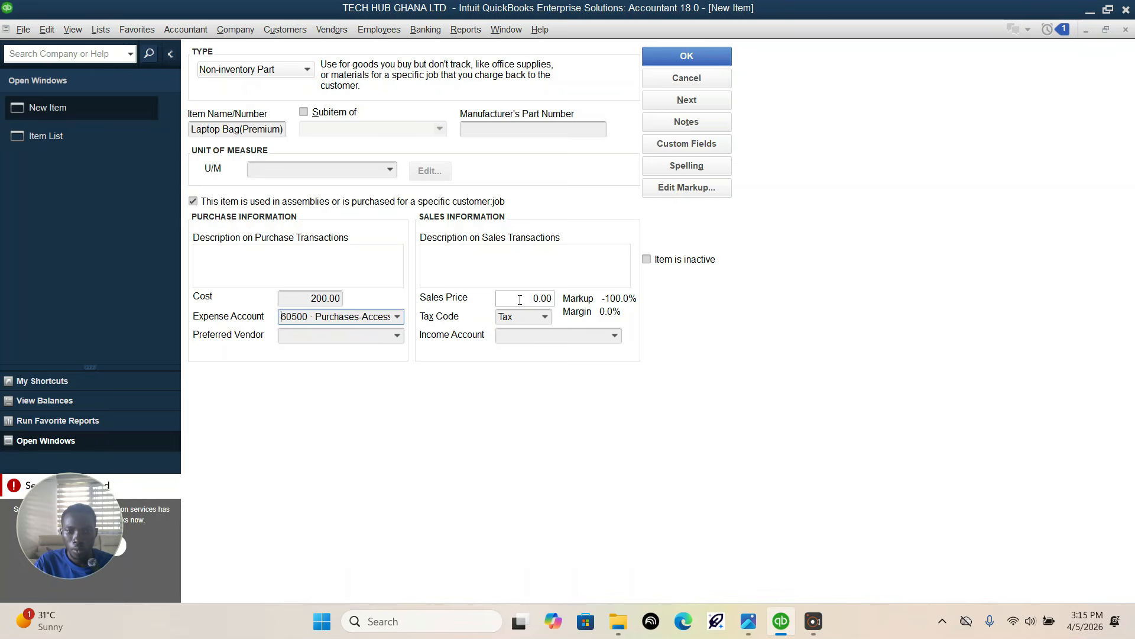
Step: Check the sales details in the assignment photo, set the laptop bag's sales price to 300 in QuickBooks, and open the income account choices
click(749, 622)
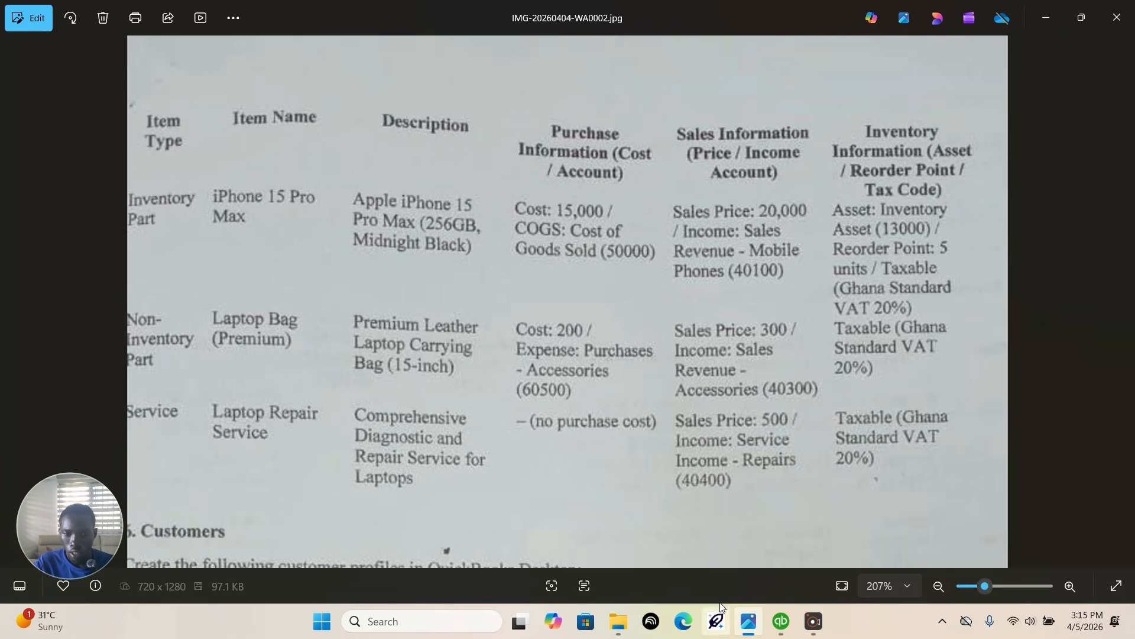
click(781, 621)
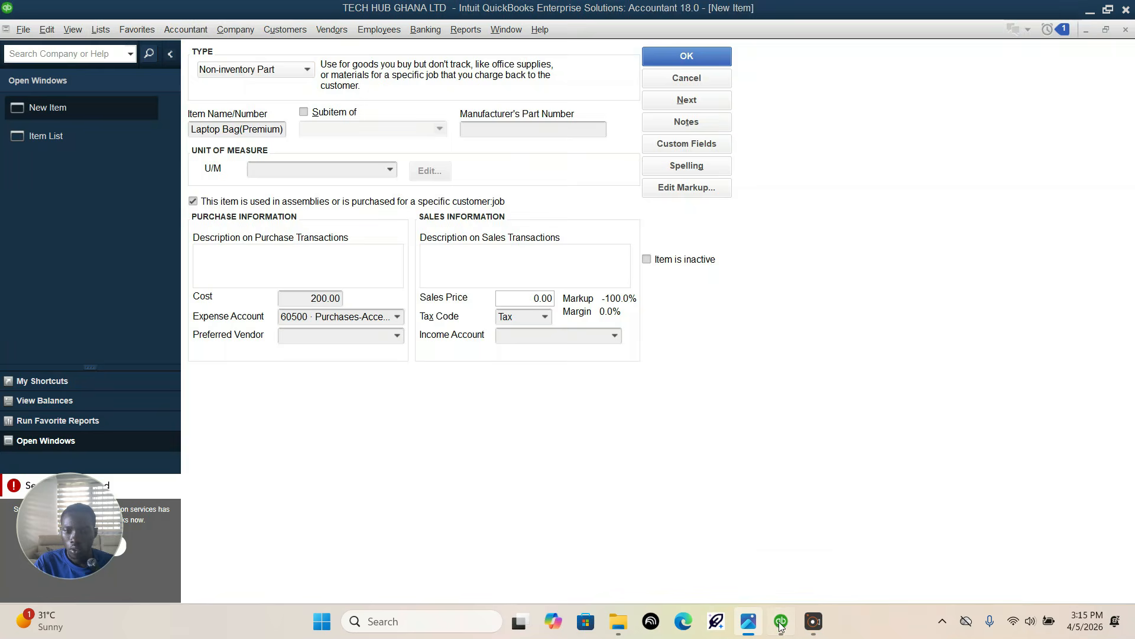
click(530, 298)
text(3)
click(534, 338)
click(614, 335)
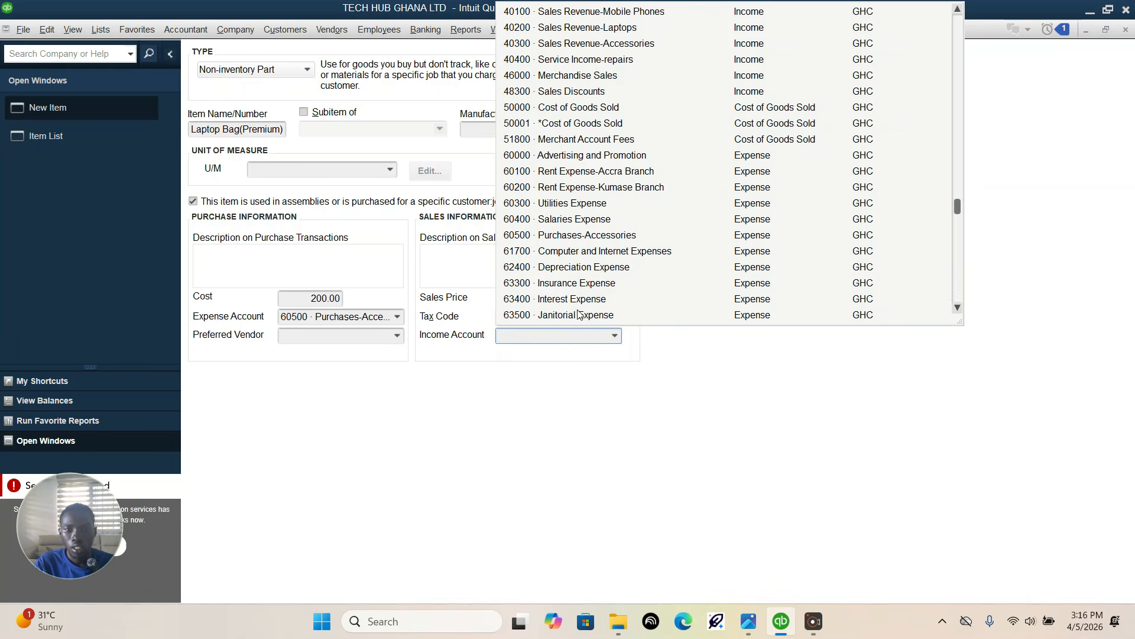
text(I)
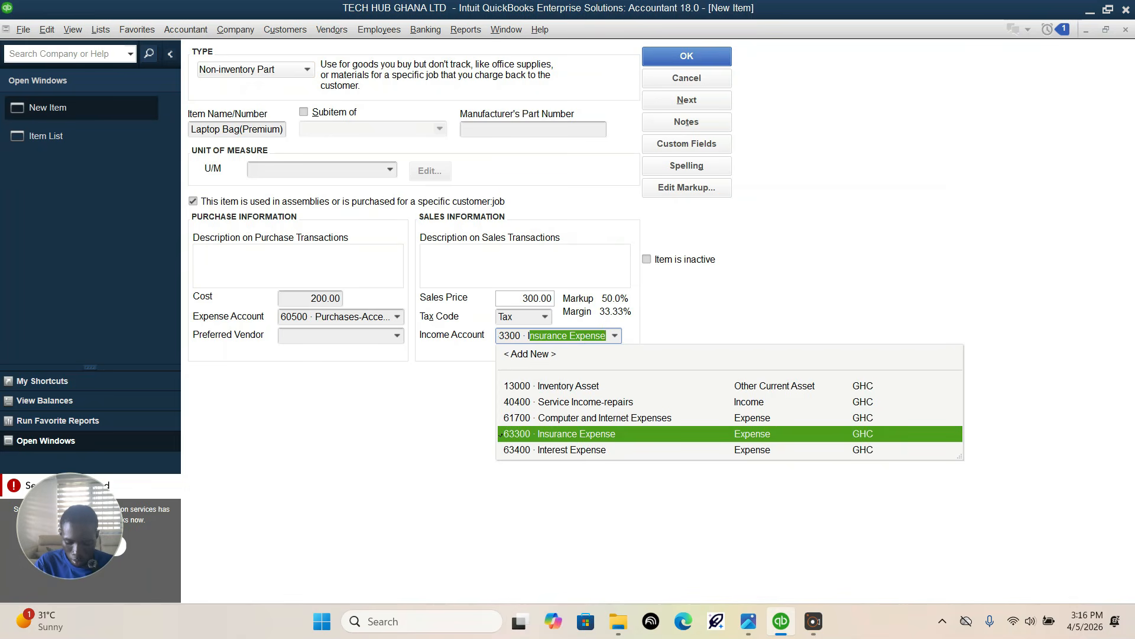
text(nc)
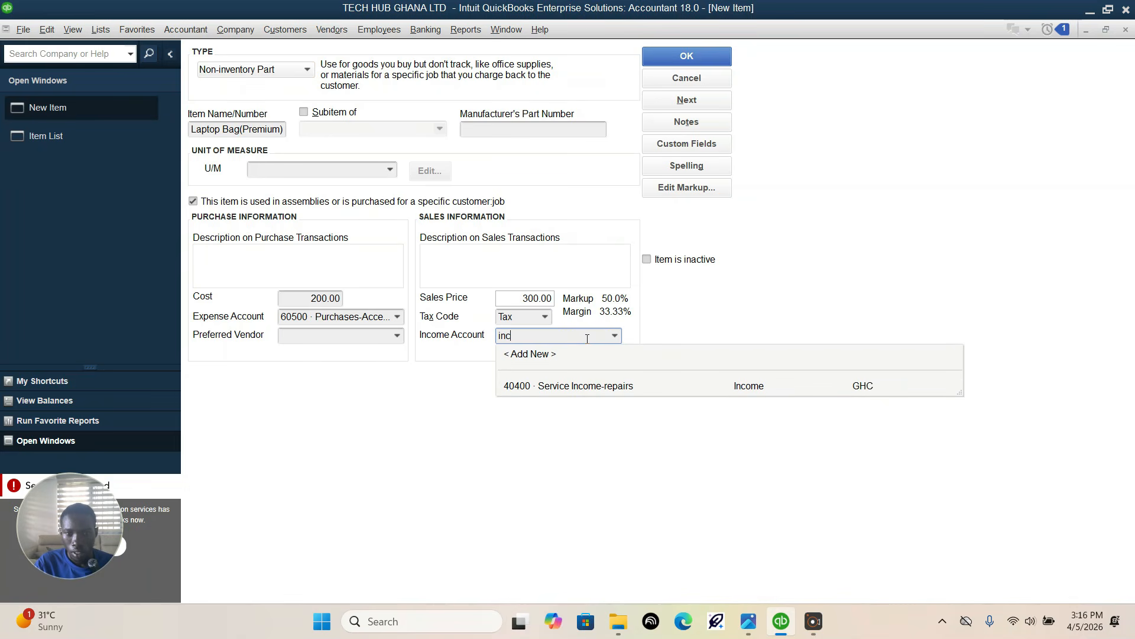
key(BackSpace)
key(BackSpace)
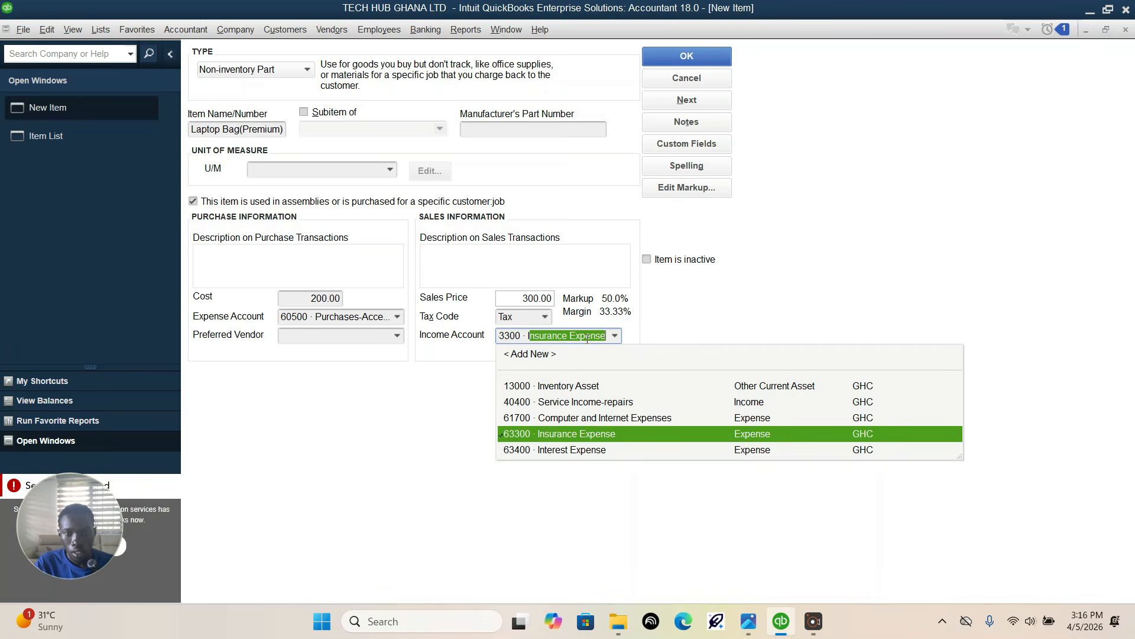
text(s)
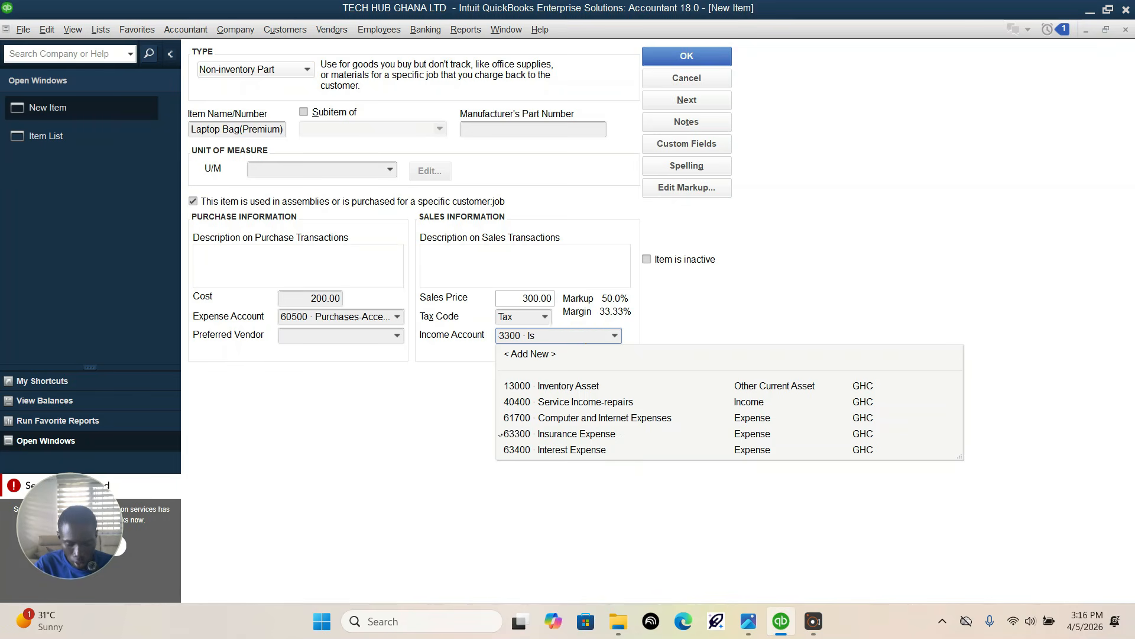
key(BackSpace)
key(BackSpace)
Step: Assign 40300 · Sales Revenue-Accessories as the laptop bag's income account
text(Sa)
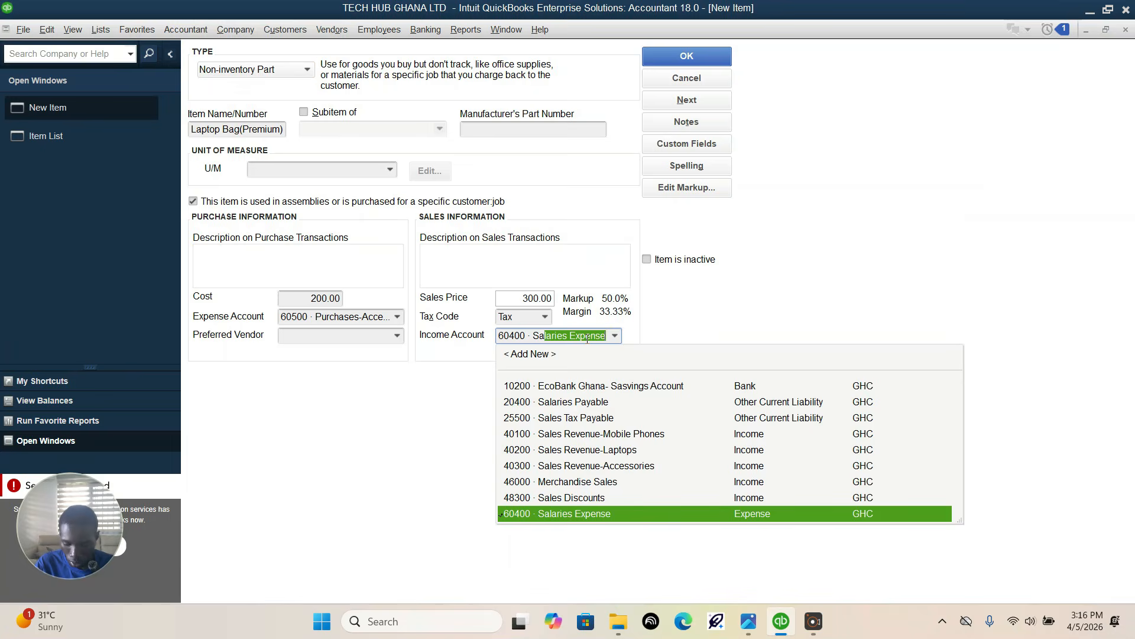
text(le)
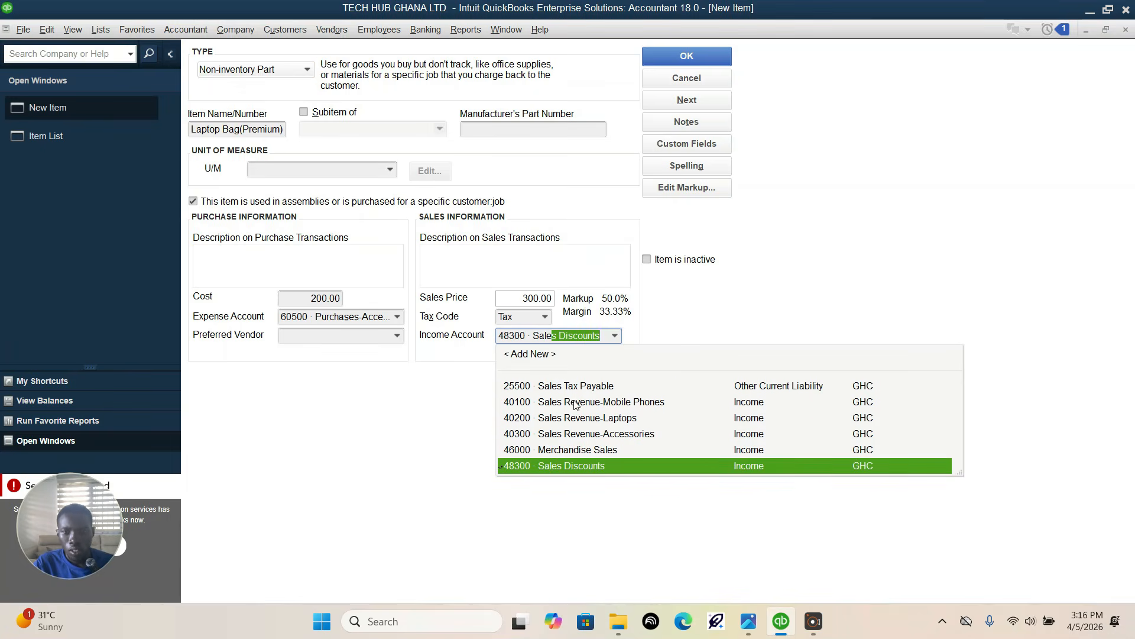
click(610, 436)
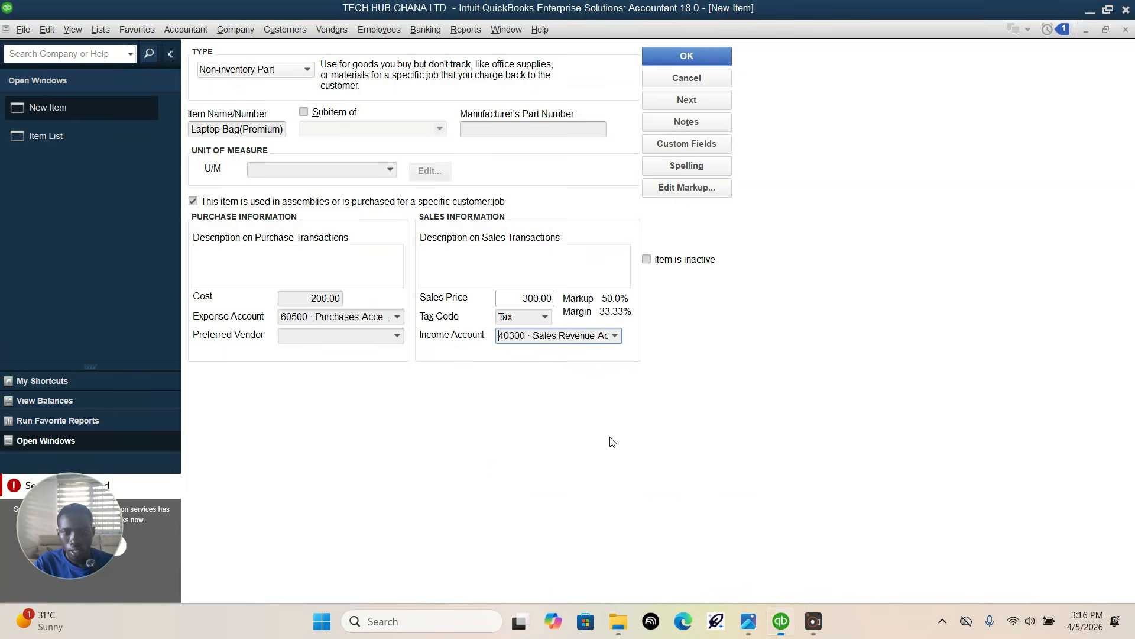
Step: Check the laptop bag's tax treatment in the assignment photo, return to QuickBooks, and save the item
click(748, 624)
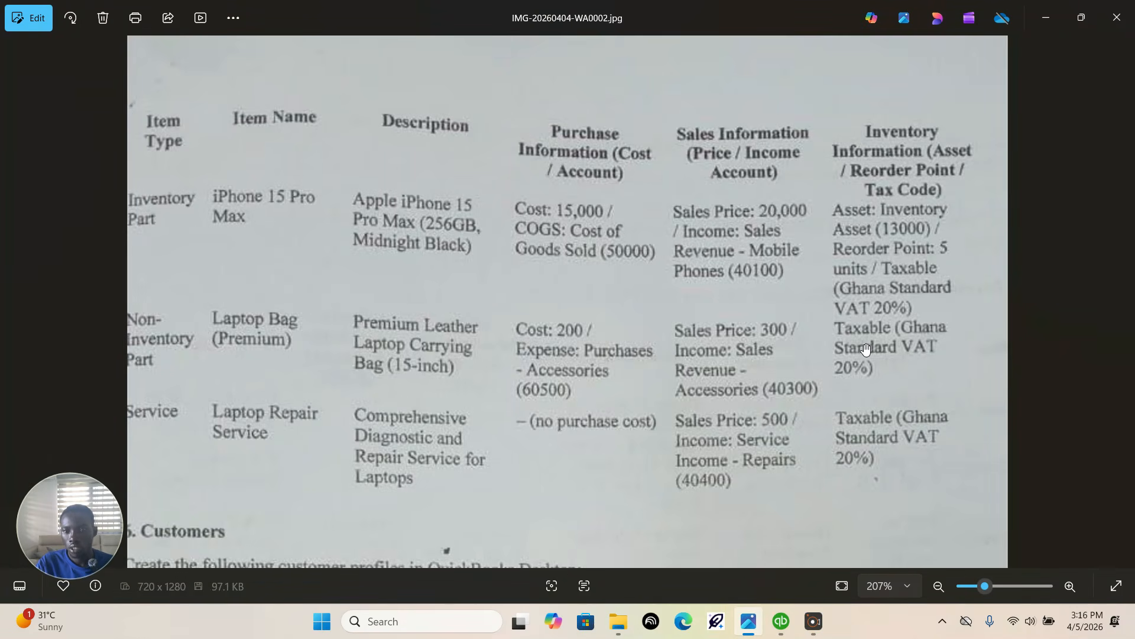
click(781, 621)
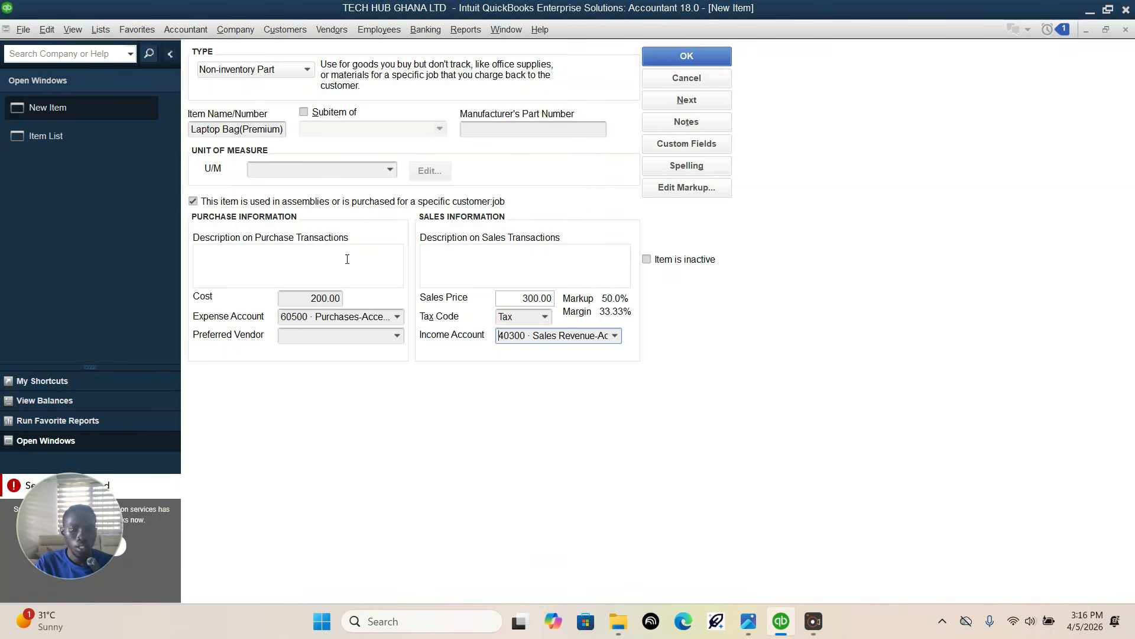
click(662, 59)
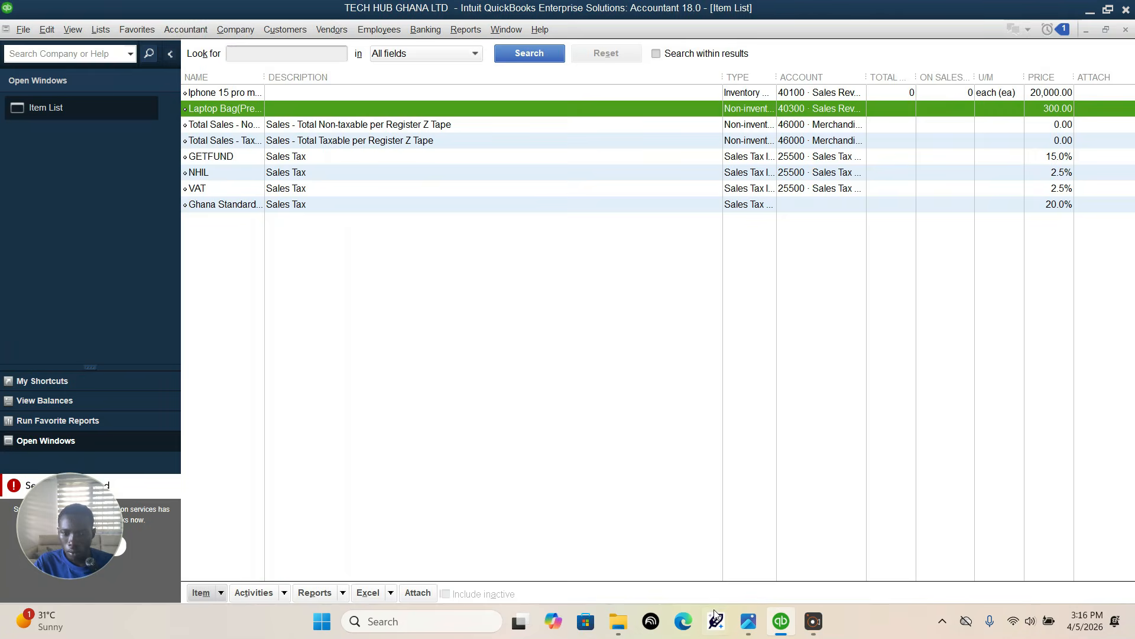
Step: Read the Laptop Repair Service entry in the assignment photo and return to the Item List in QuickBooks
click(749, 621)
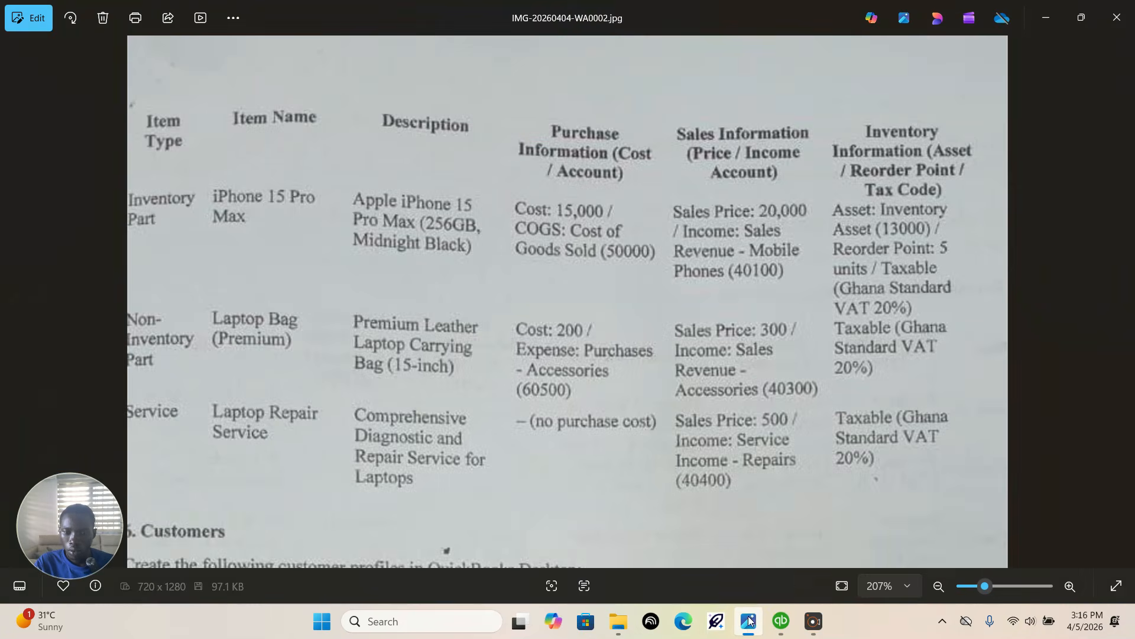
click(781, 620)
click(749, 621)
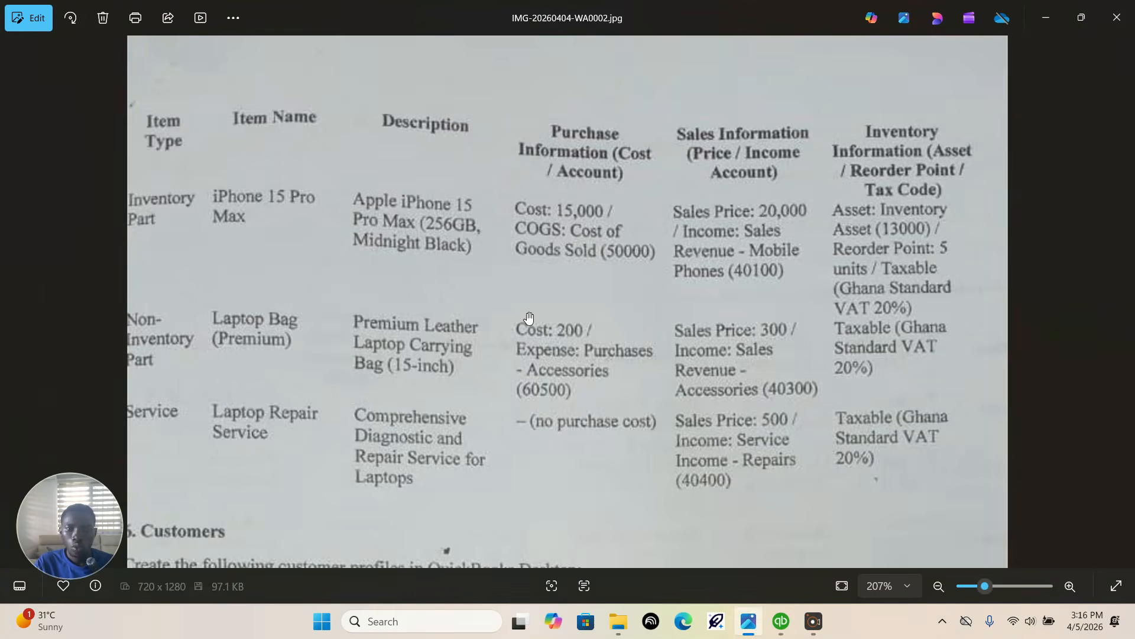
drag(506, 404, 515, 259)
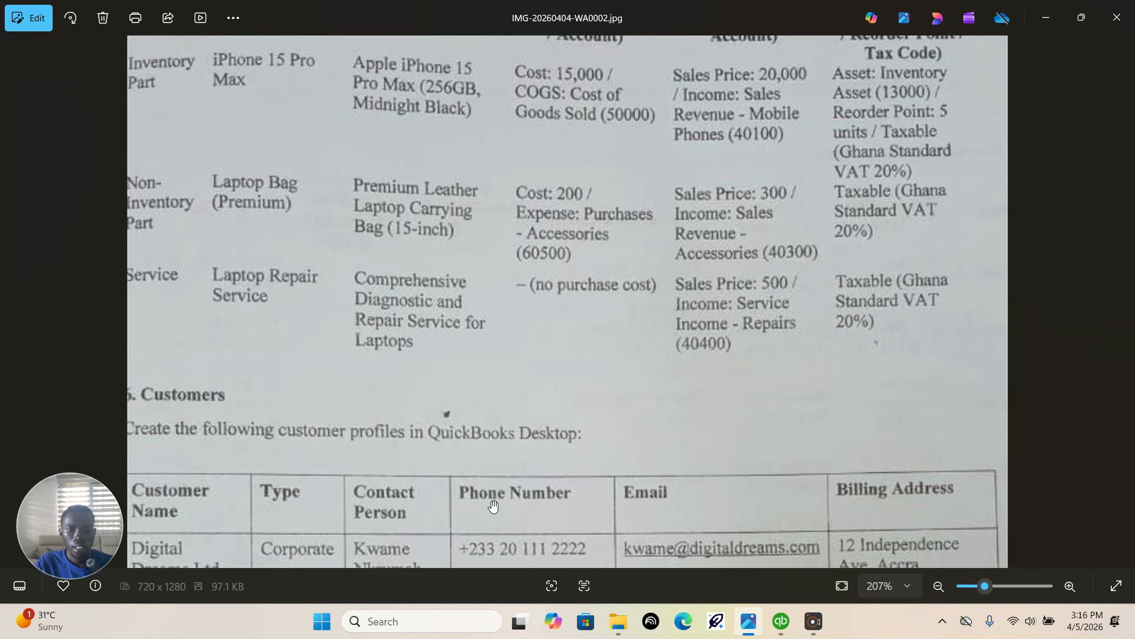
click(779, 620)
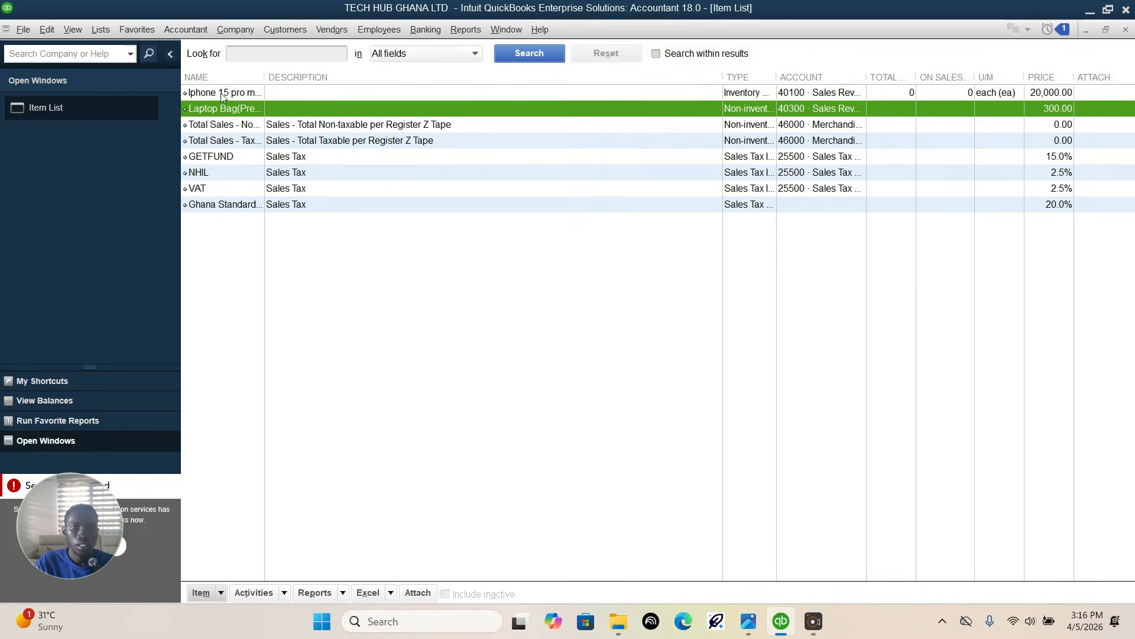
Step: Start another new item from the Item List, keep its type as Service, and name it Laptop Repair Service
click(199, 598)
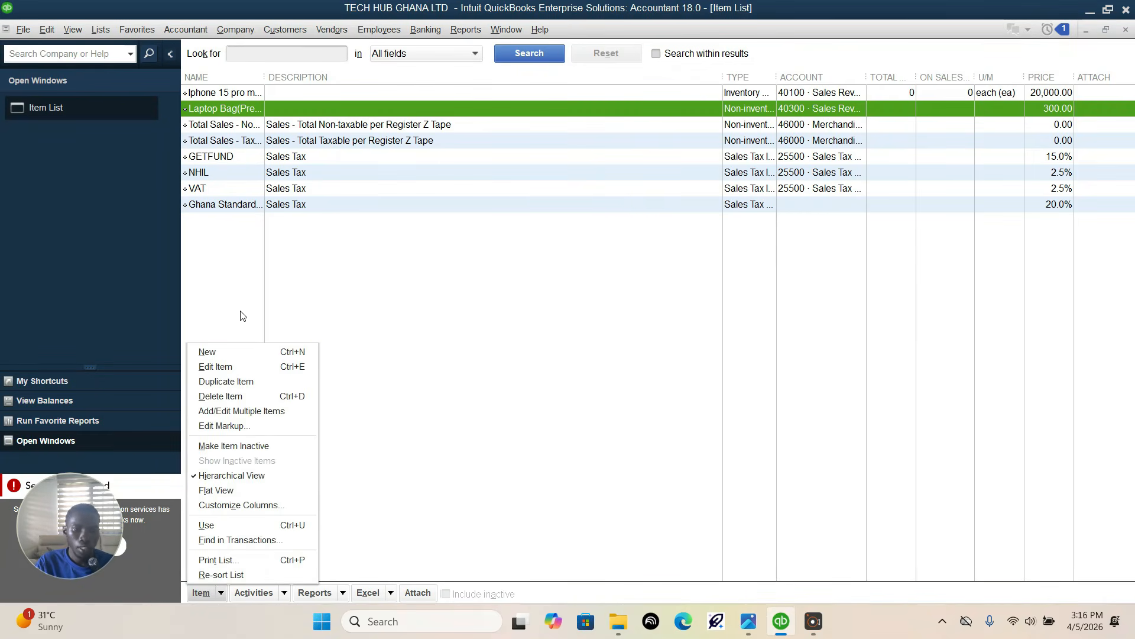
click(230, 355)
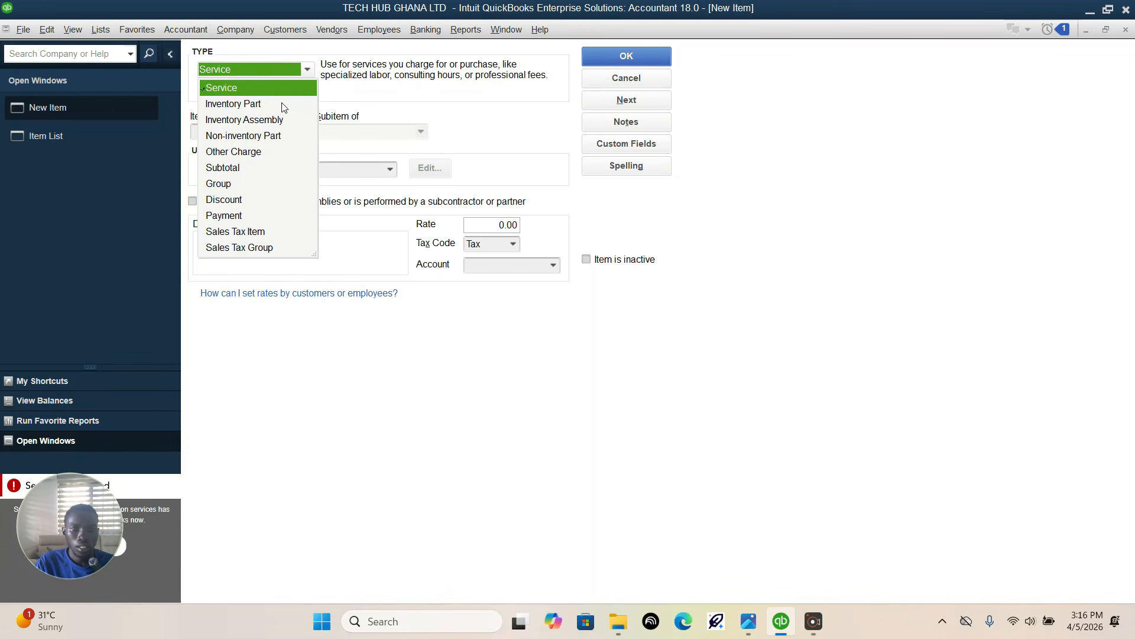
click(471, 259)
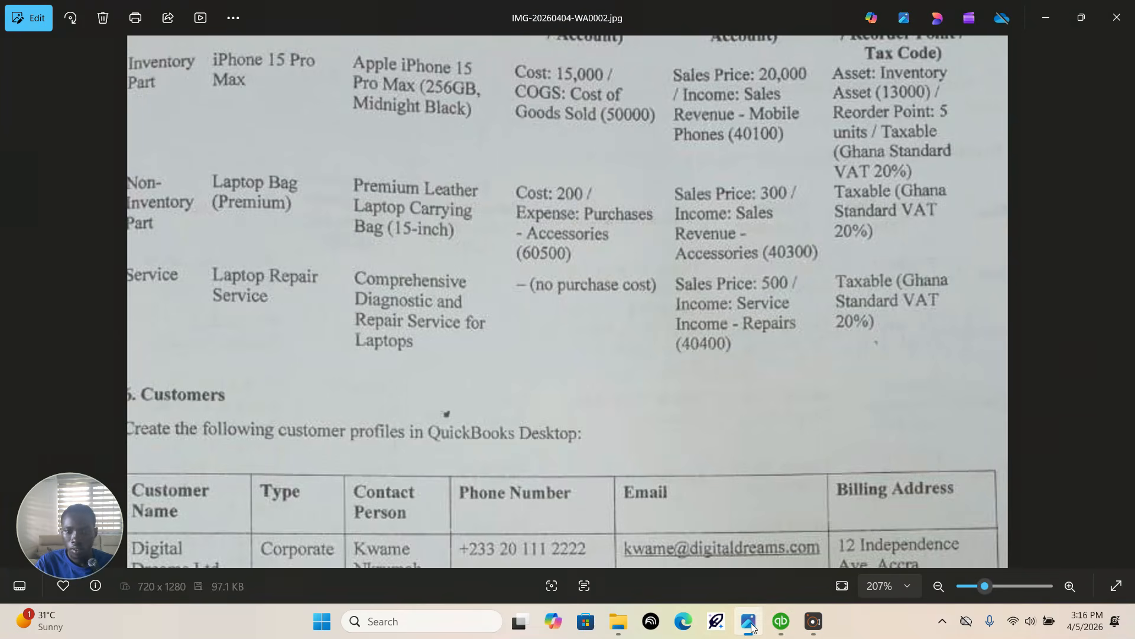
click(749, 622)
click(749, 622)
click(262, 131)
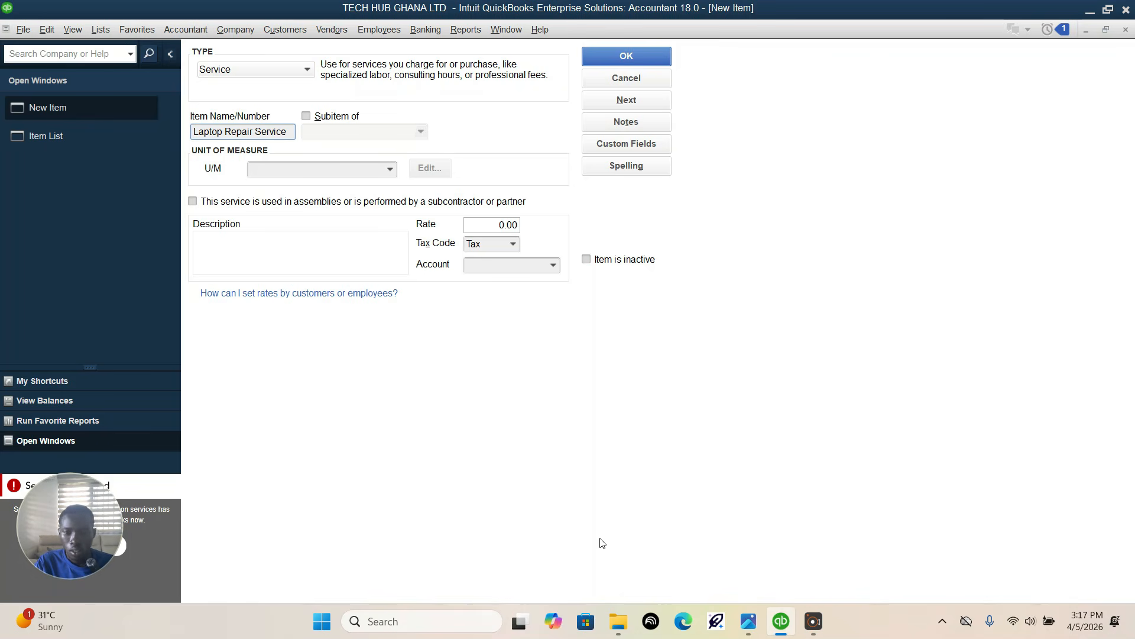
Step: Check the Laptop Repair Service price in the assignment photo, return to QuickBooks, and set the item's rate to 500
click(747, 621)
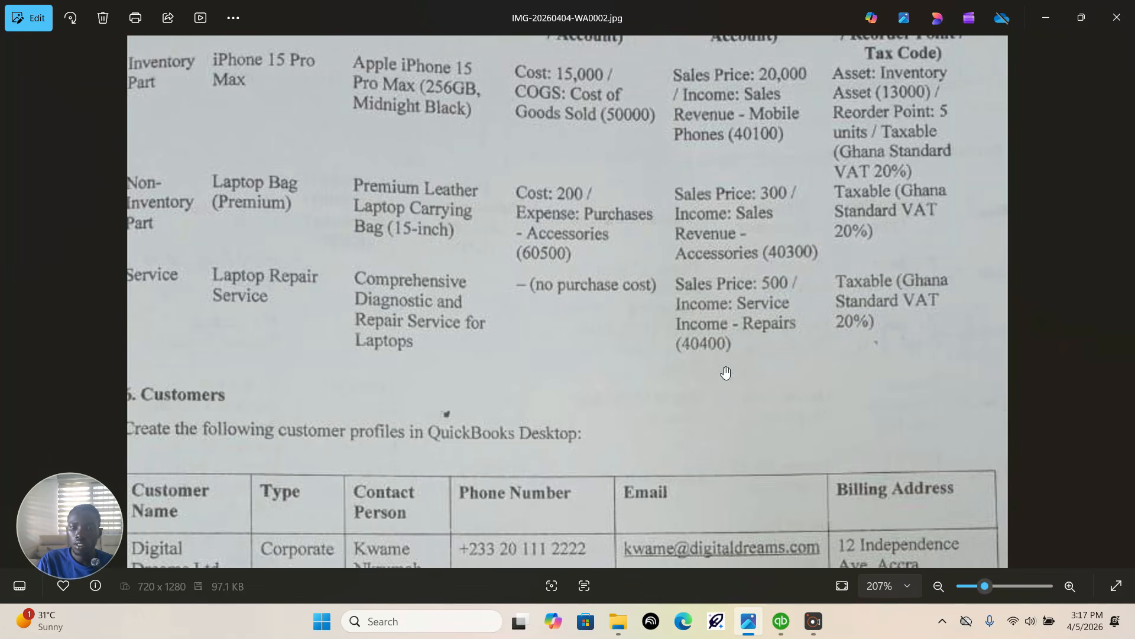
mouse_move(784, 624)
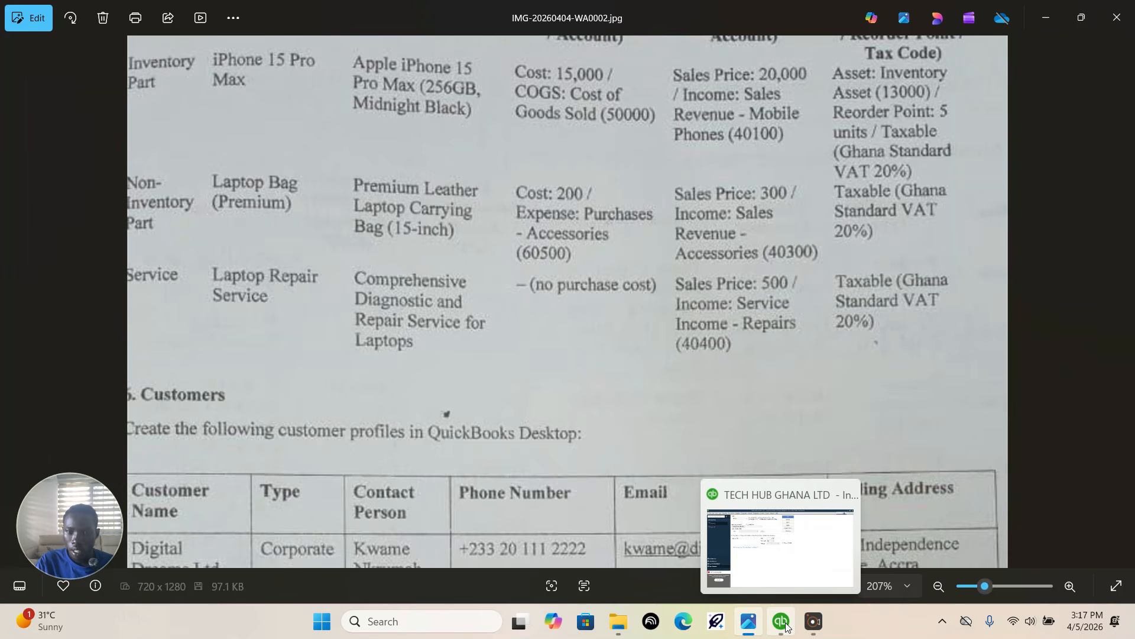
click(782, 622)
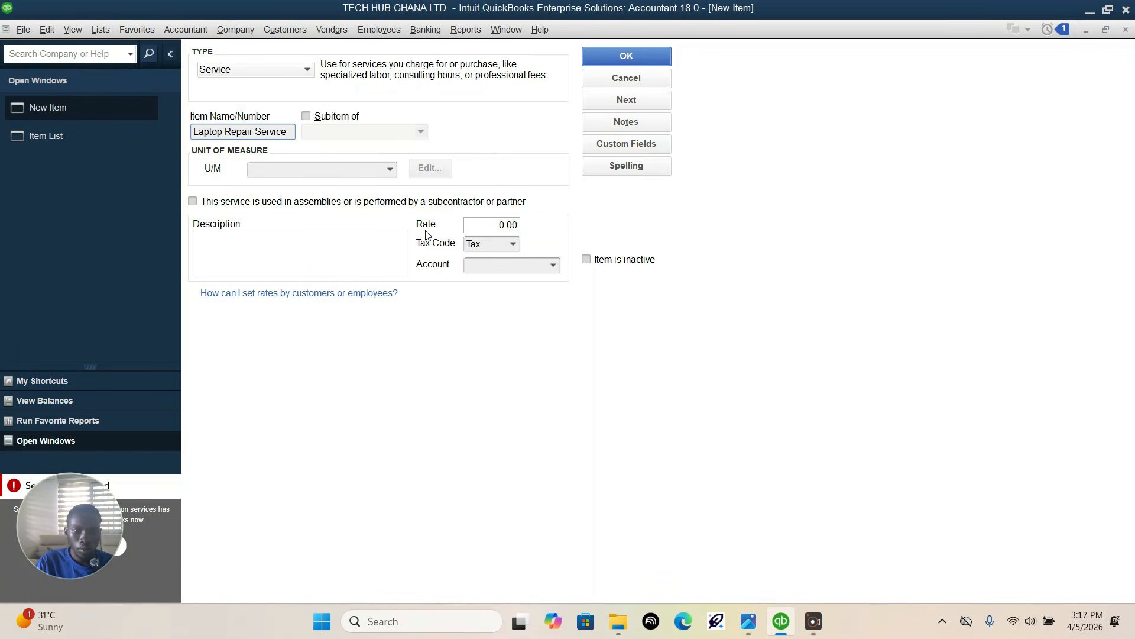
click(482, 225)
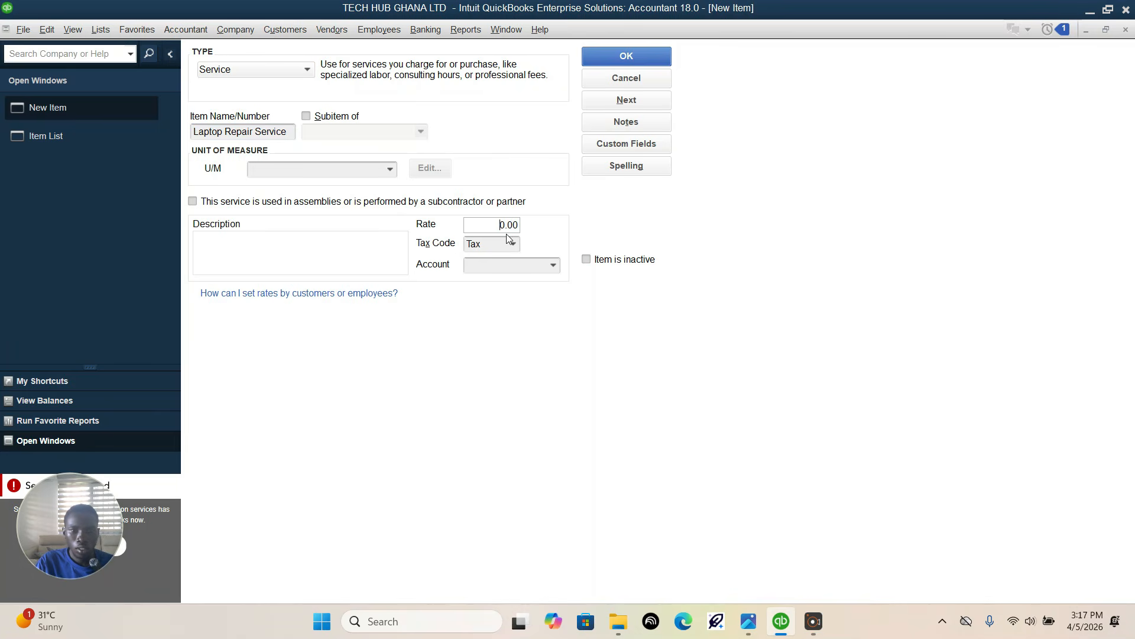
double_click(491, 225)
text(500)
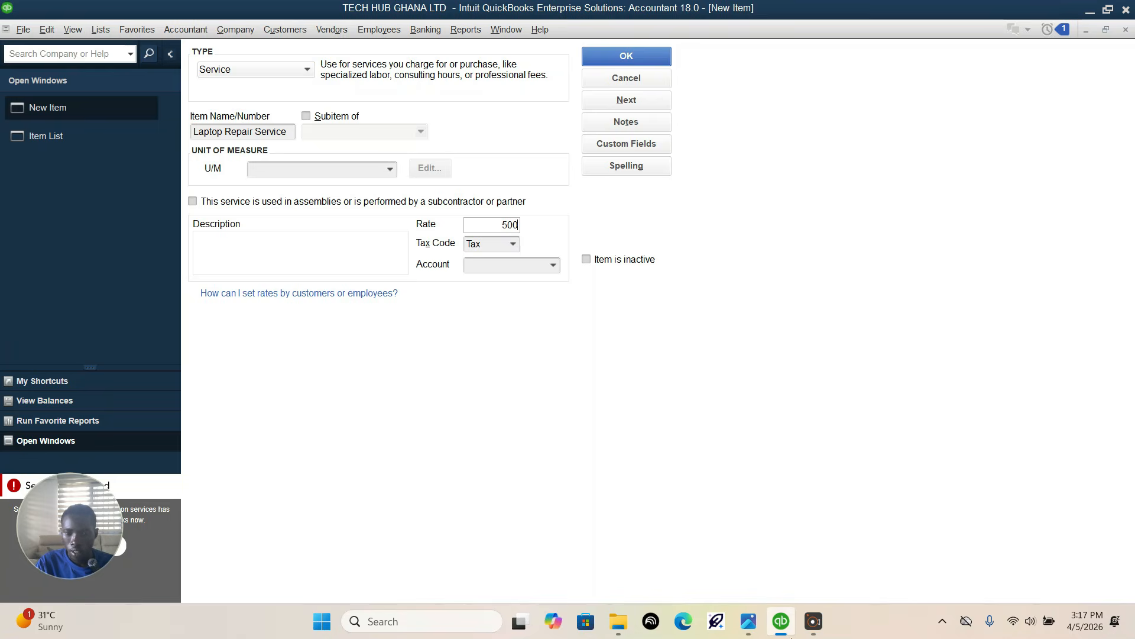
Step: Check the income account in the assignment photo, assign 40400 · Service Income-repairs to the repair service, and save the item
click(748, 628)
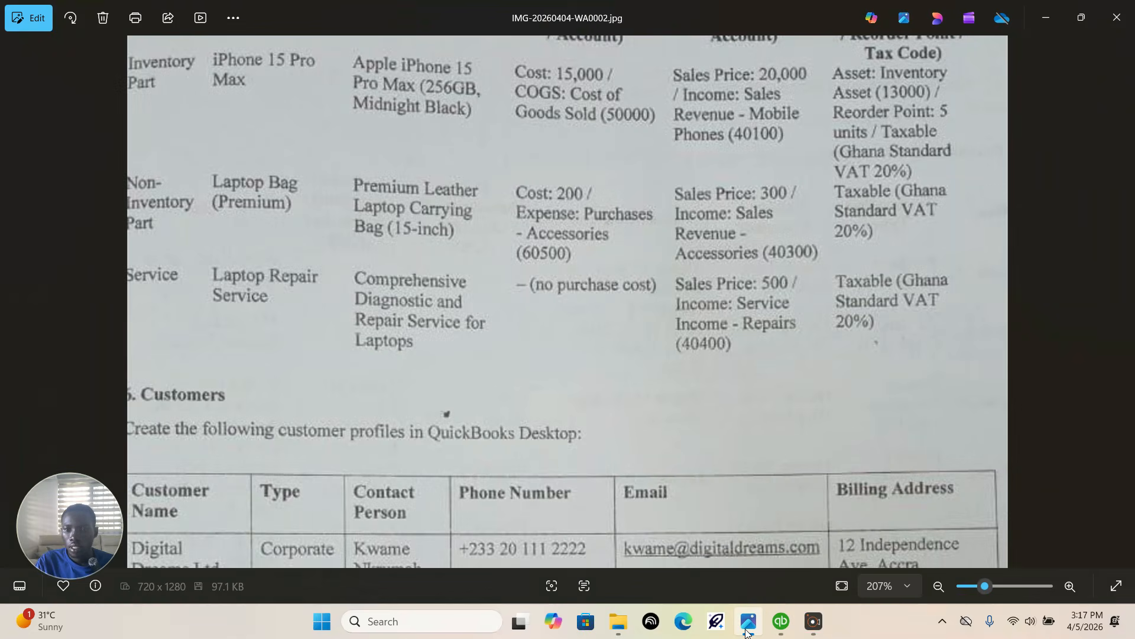
click(748, 629)
click(553, 265)
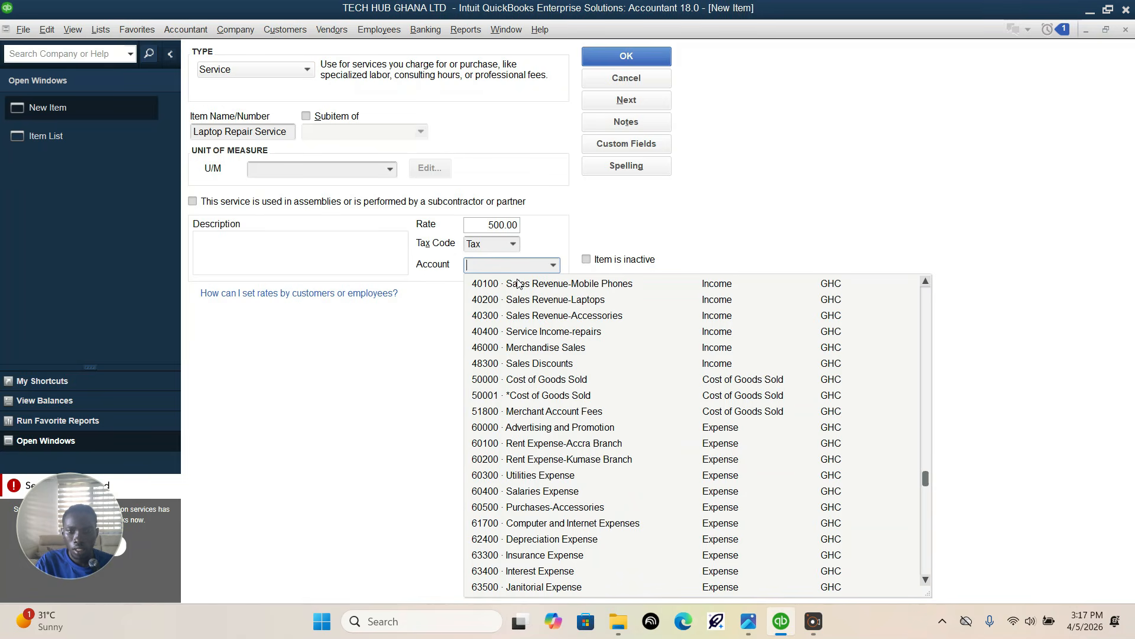
click(565, 332)
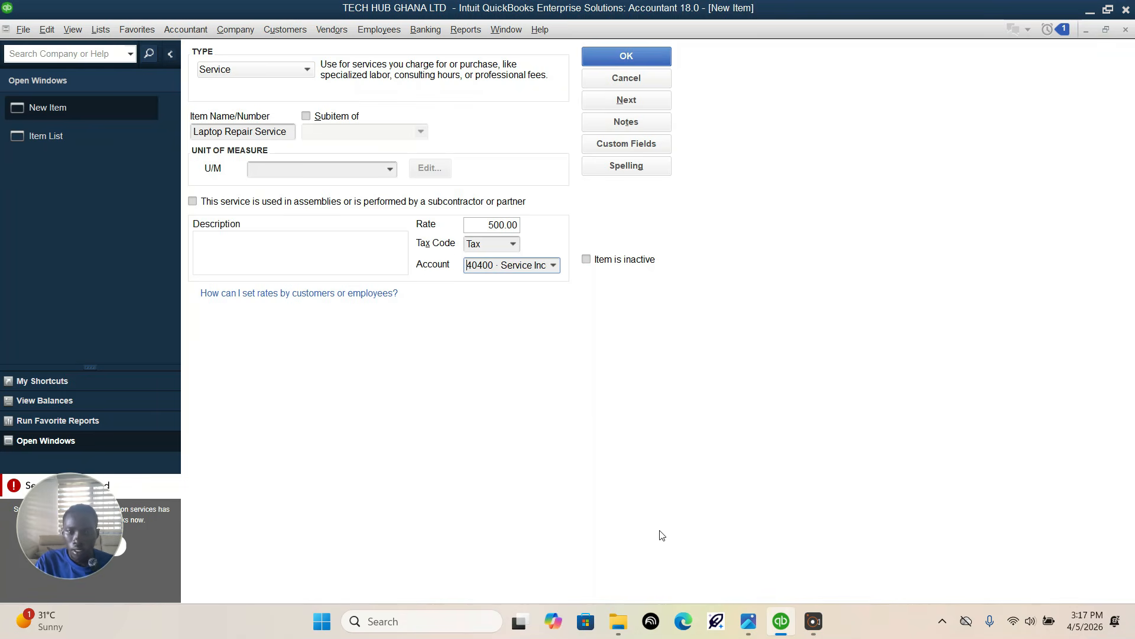
key(Return)
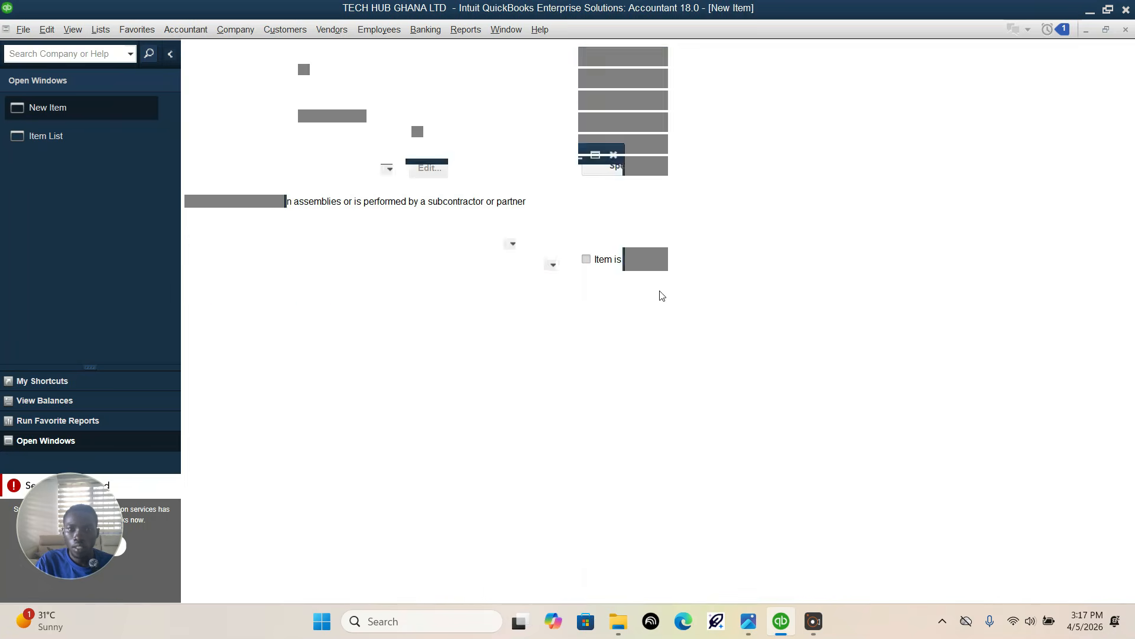
Step: Read the Customers section of the assignment photo, then start a new customer record from the Customer Center in QuickBooks
mouse_move(792, 631)
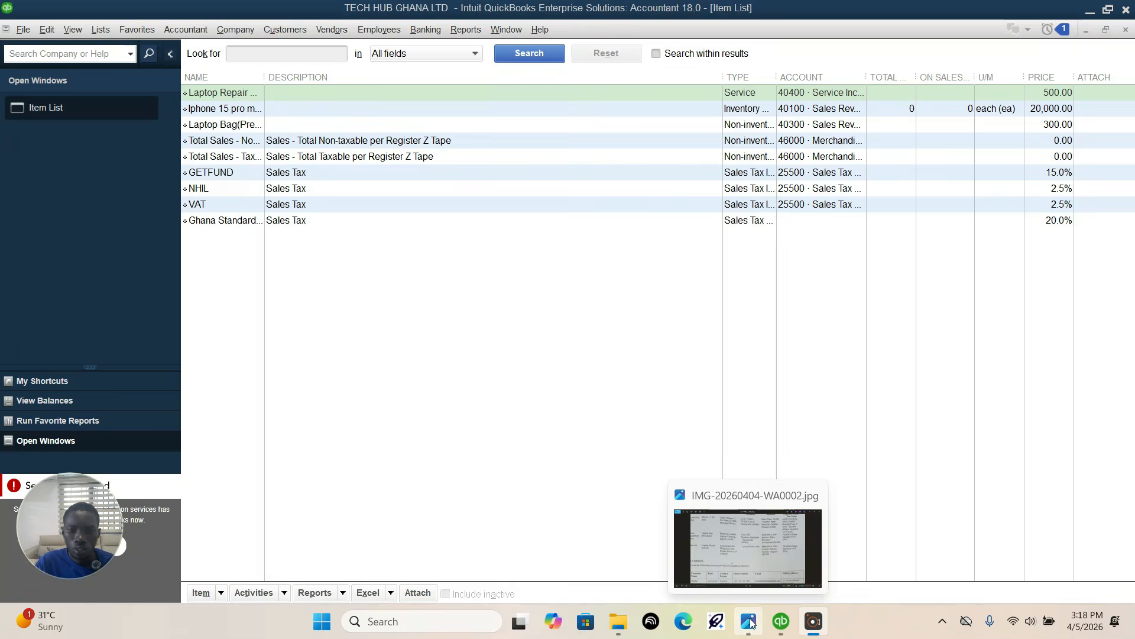
click(750, 622)
scroll(461, 269, down, 4)
scroll(381, 254, down, 1)
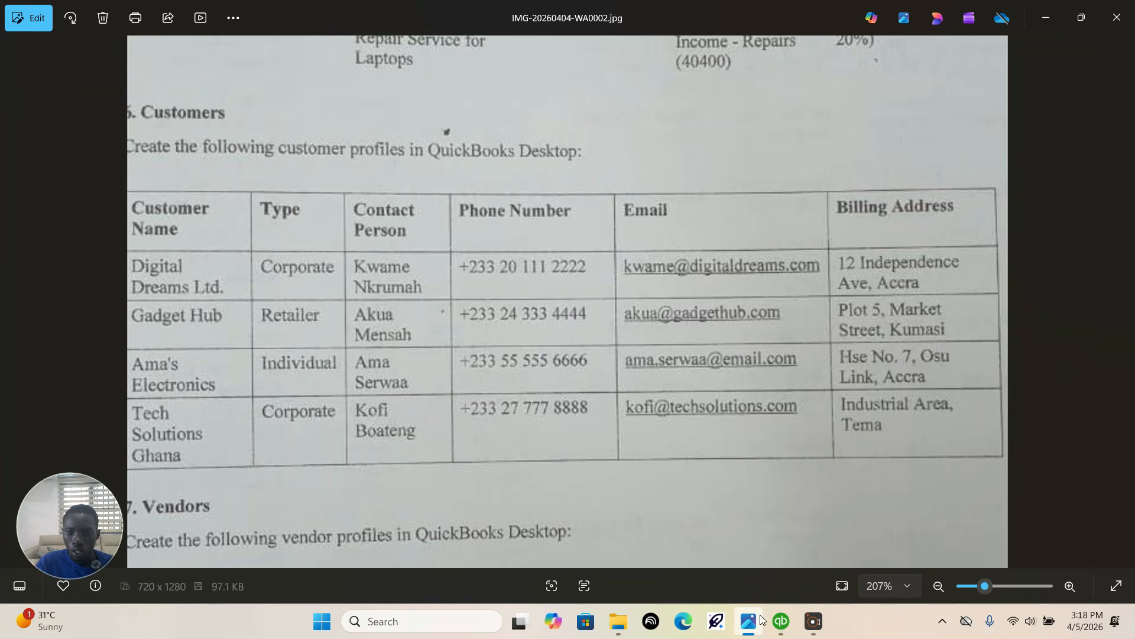
click(781, 622)
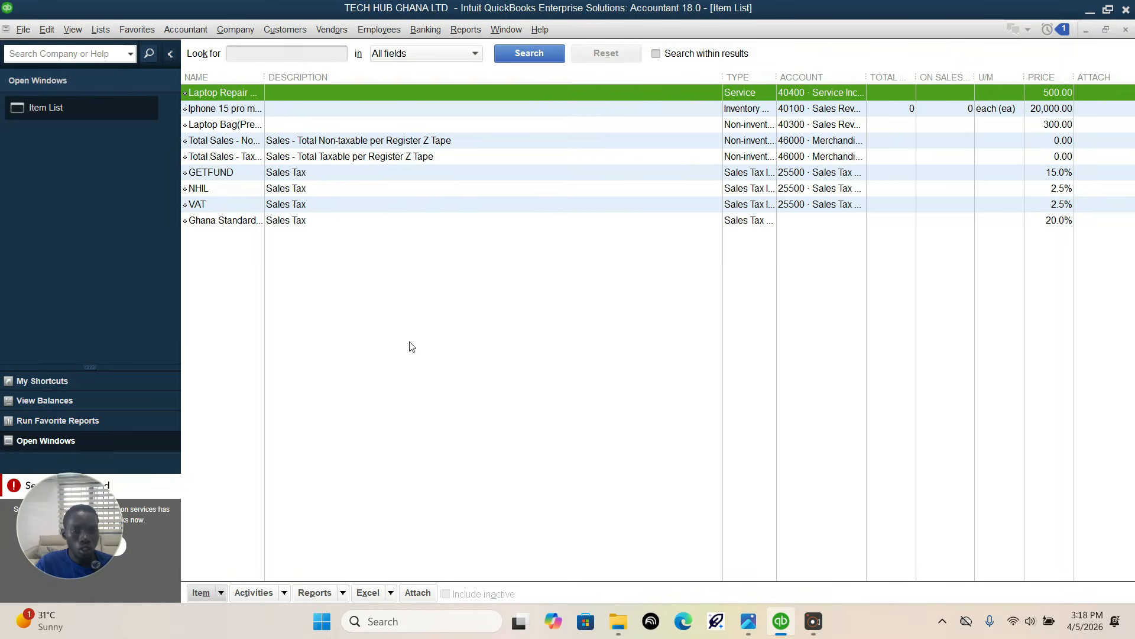
click(275, 29)
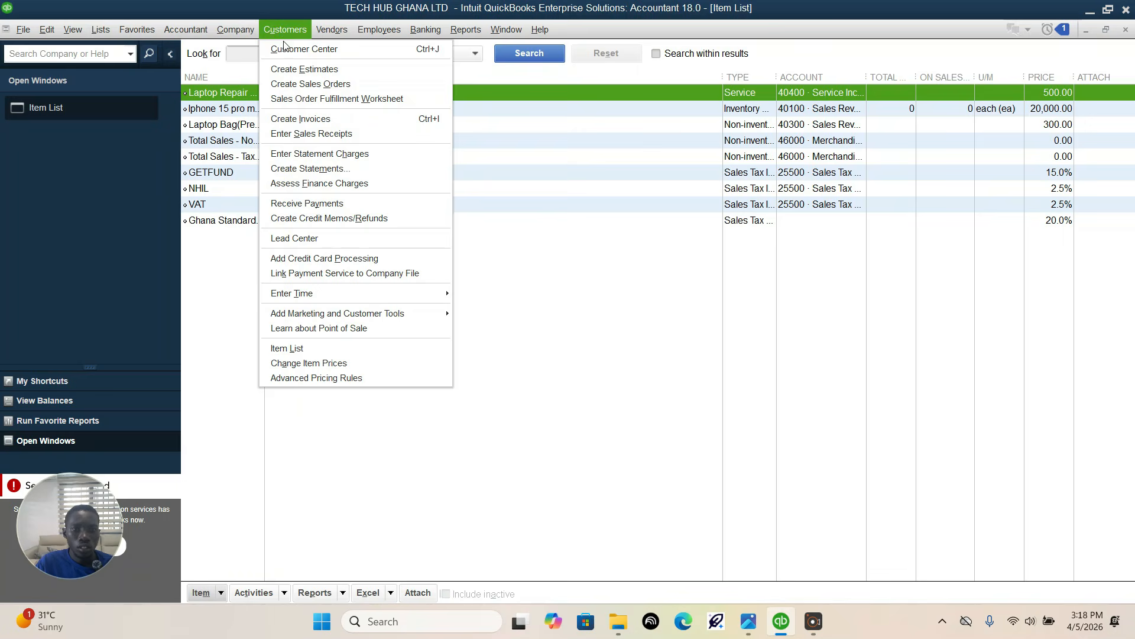
click(322, 49)
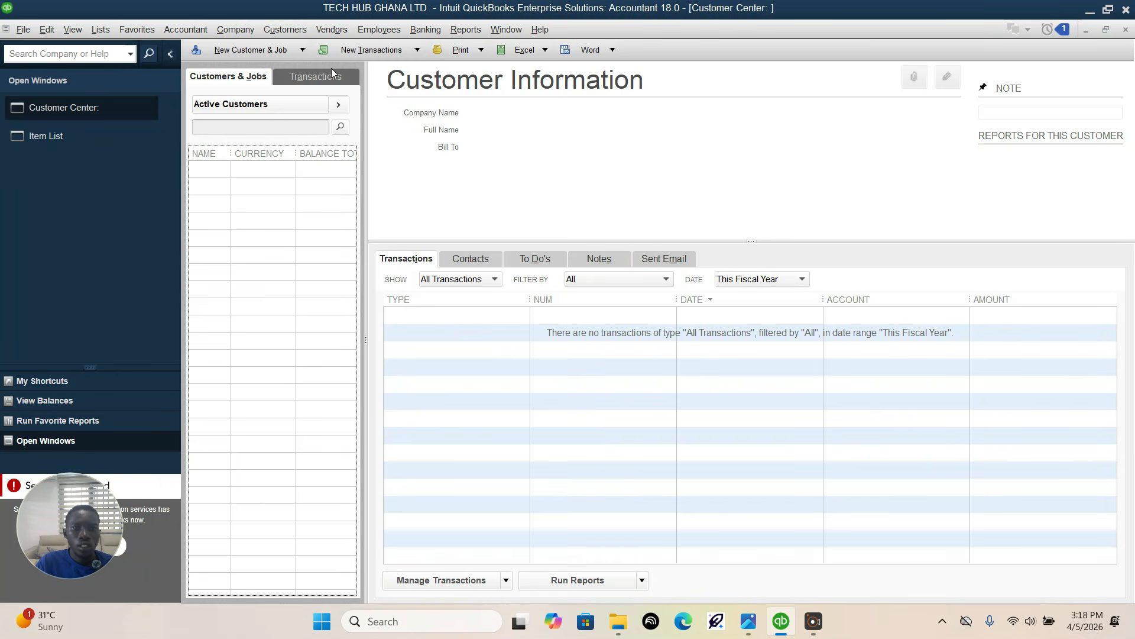
click(256, 52)
click(230, 69)
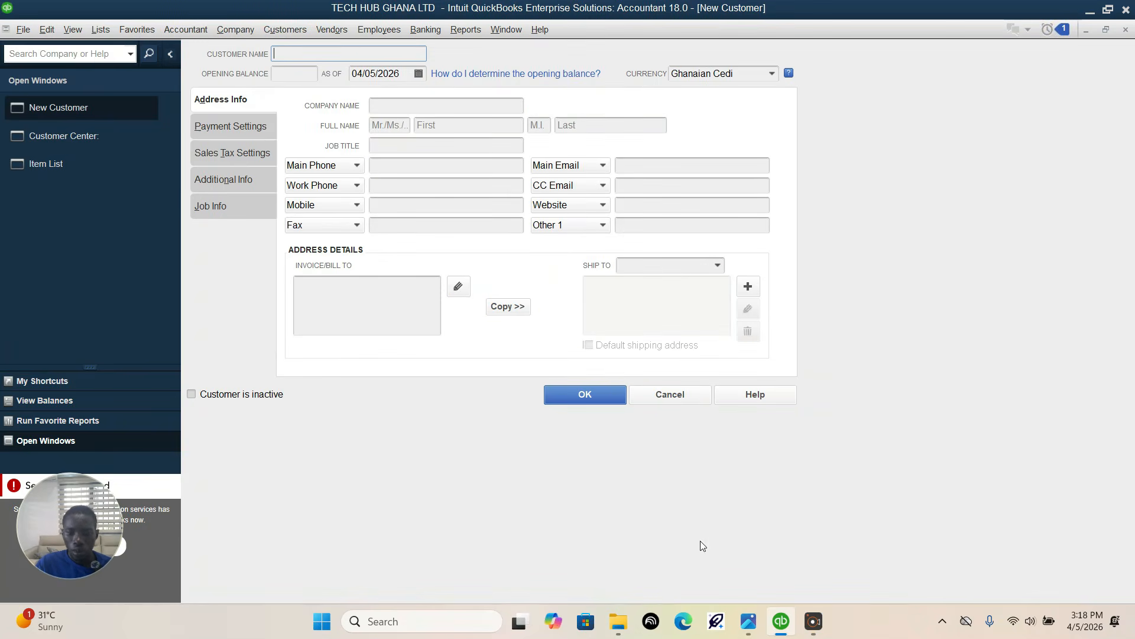
Step: Check the first customer in the assignment photo, enter Digital Dreams LTD as the company name in QuickBooks, and save the customer
click(748, 621)
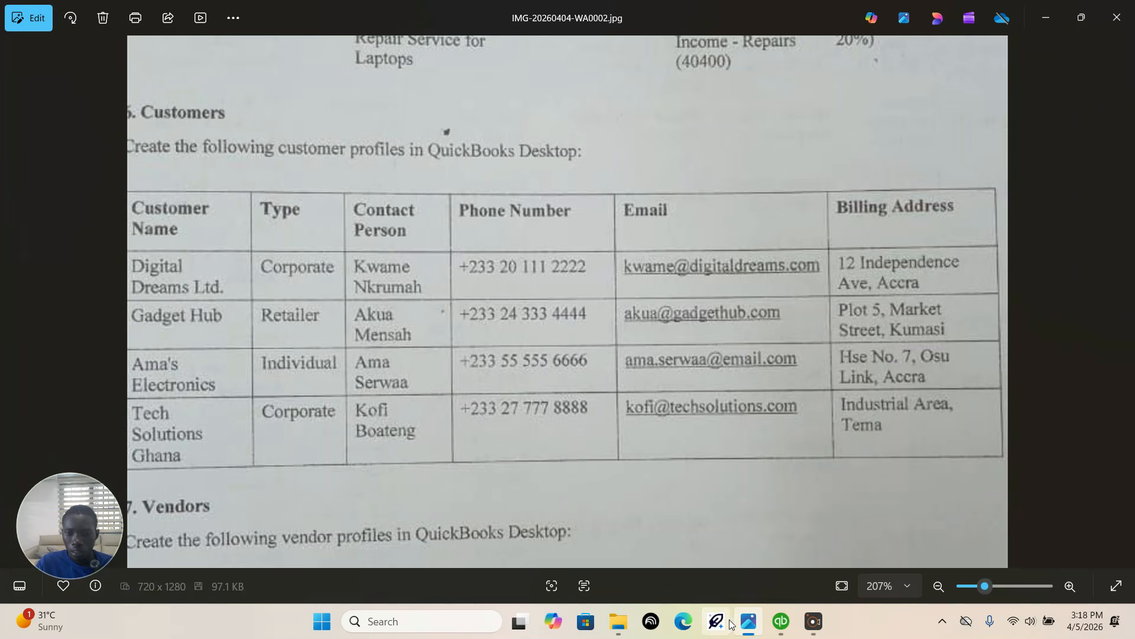
click(782, 622)
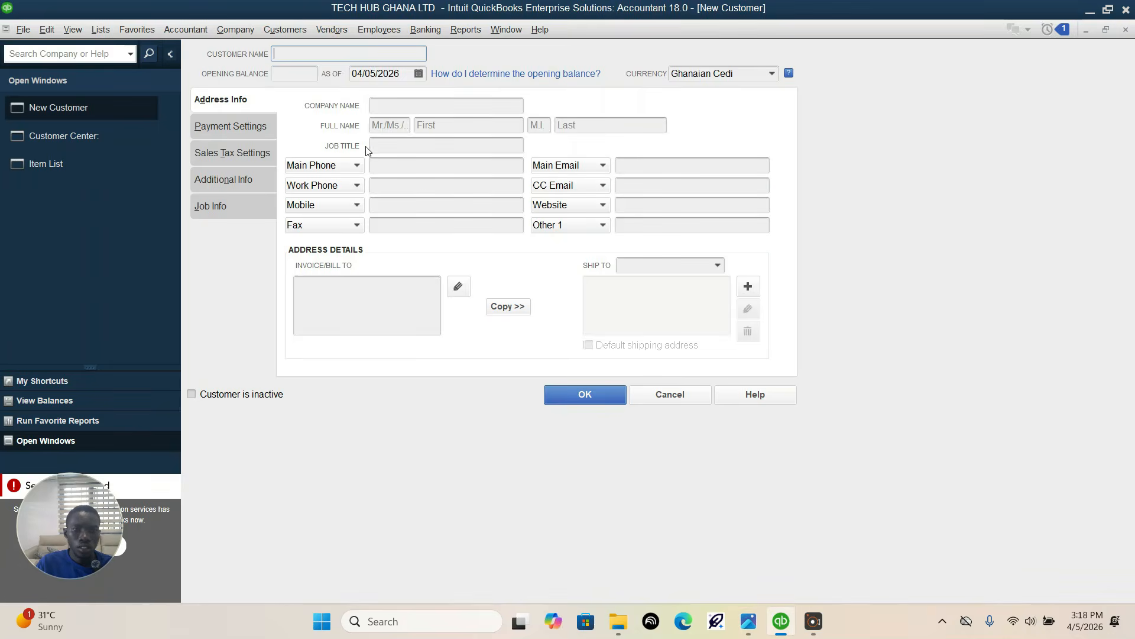
click(405, 103)
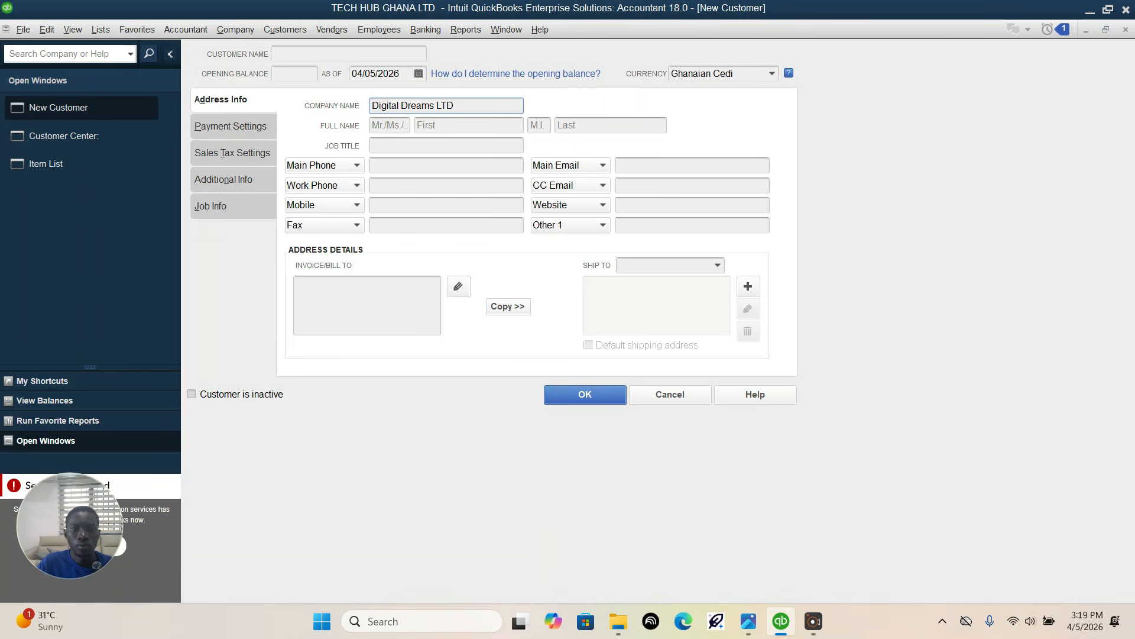
click(585, 395)
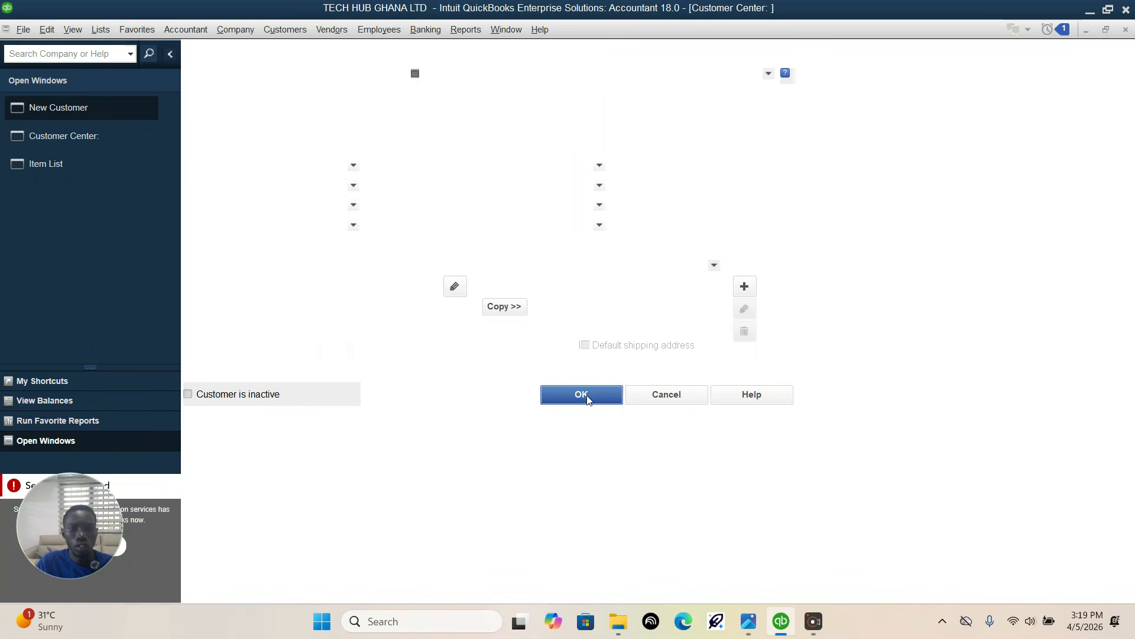
Step: Create a second customer with the company name Gadget Hub, checking it against the assignment photo, and save the record
mouse_move(778, 621)
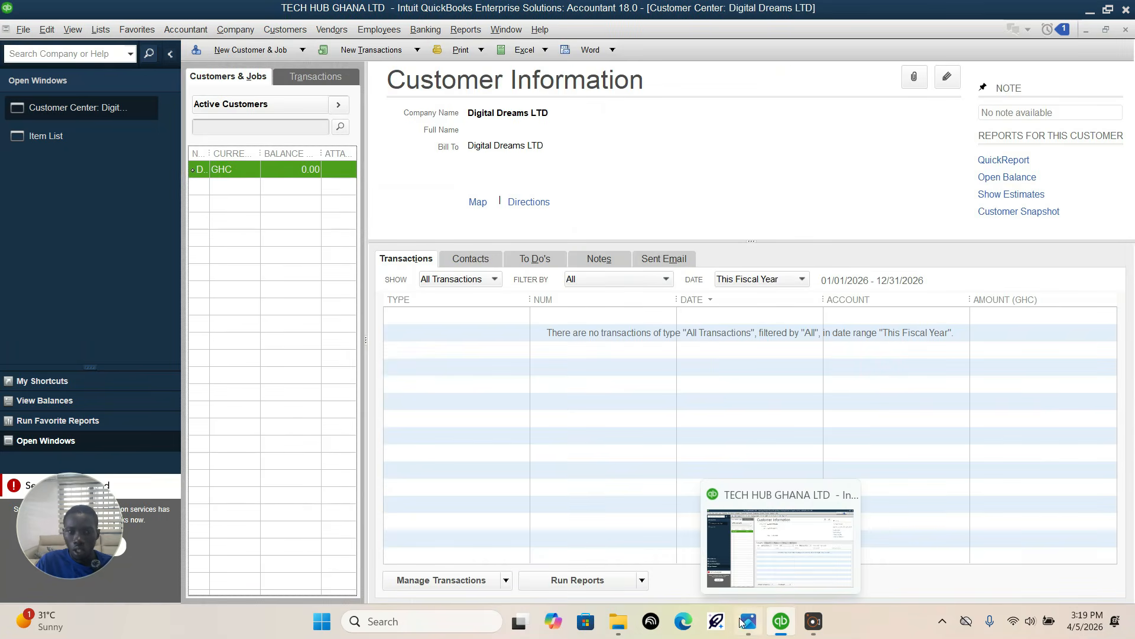
click(293, 50)
click(262, 72)
click(758, 626)
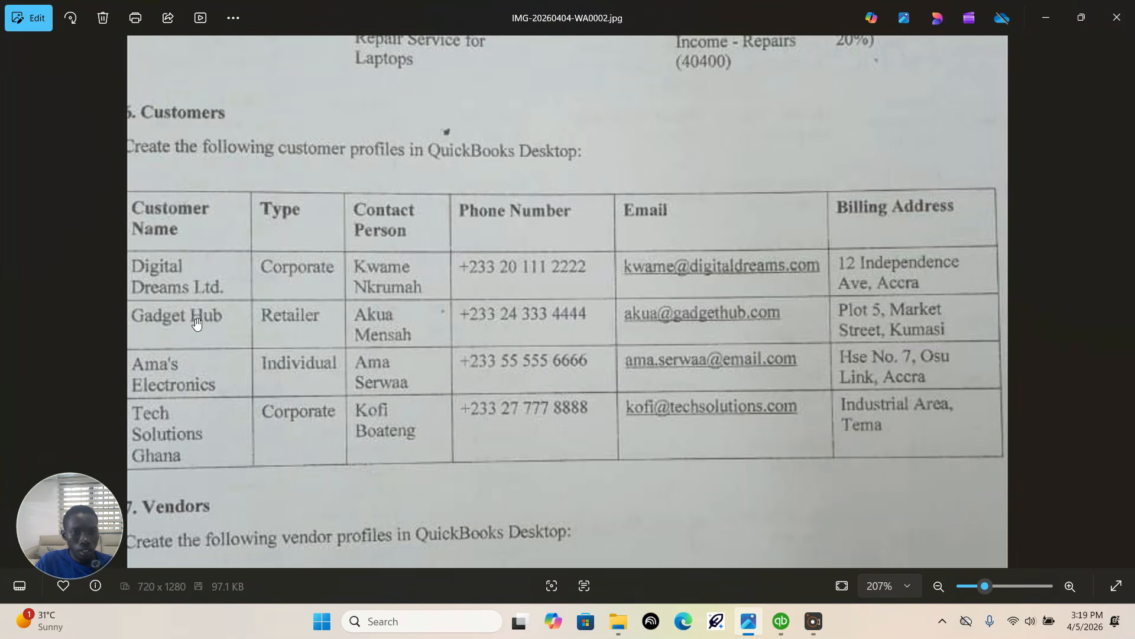
click(778, 625)
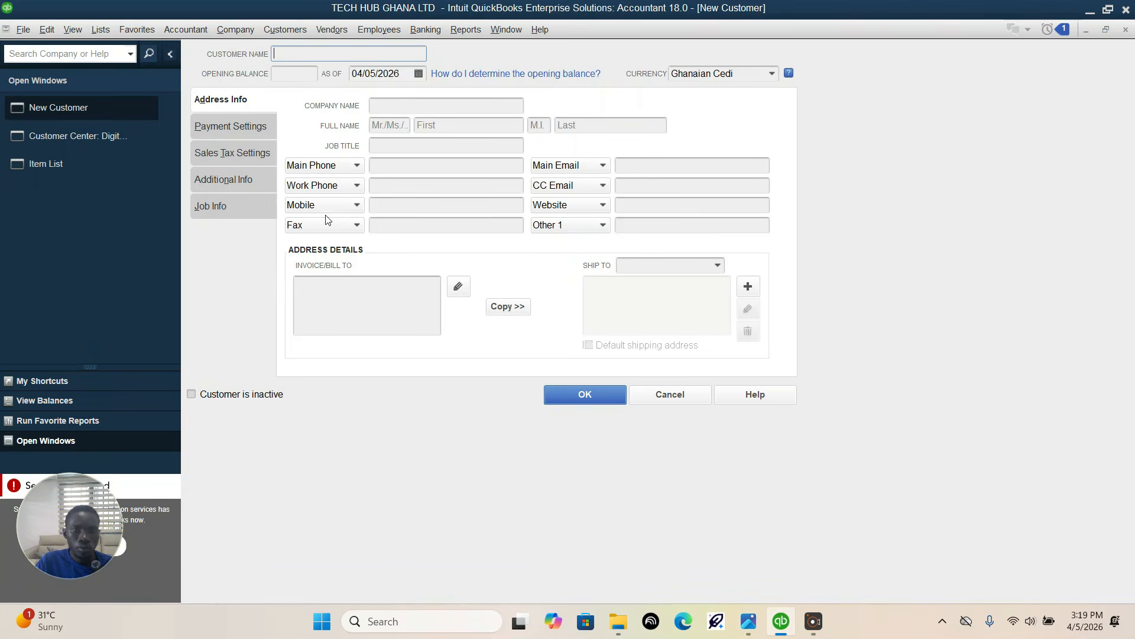
click(432, 107)
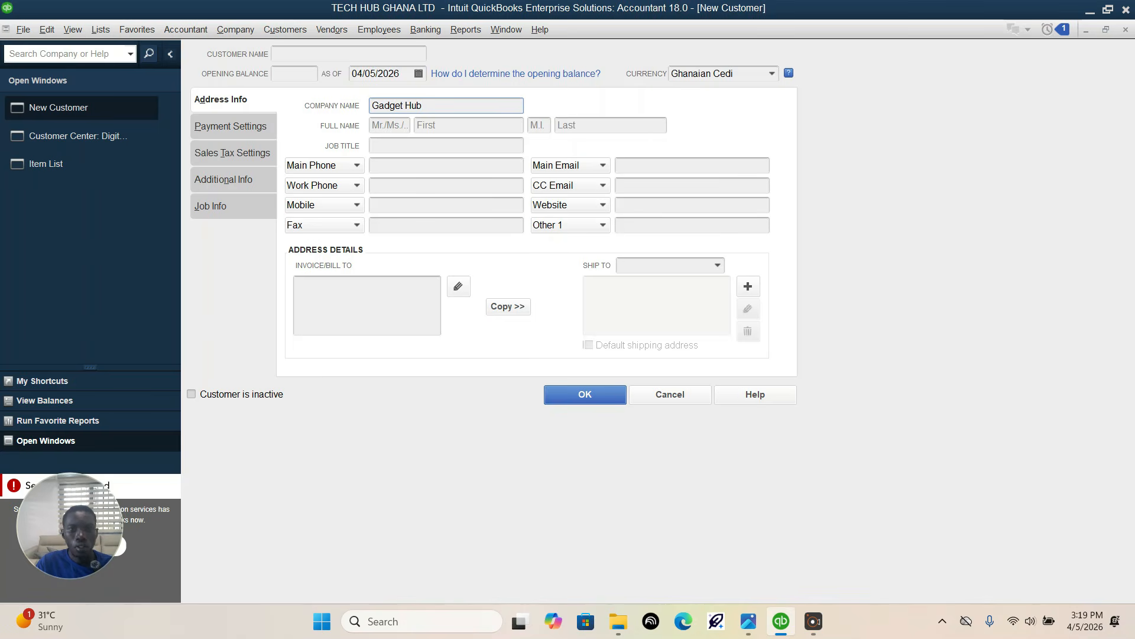
click(748, 622)
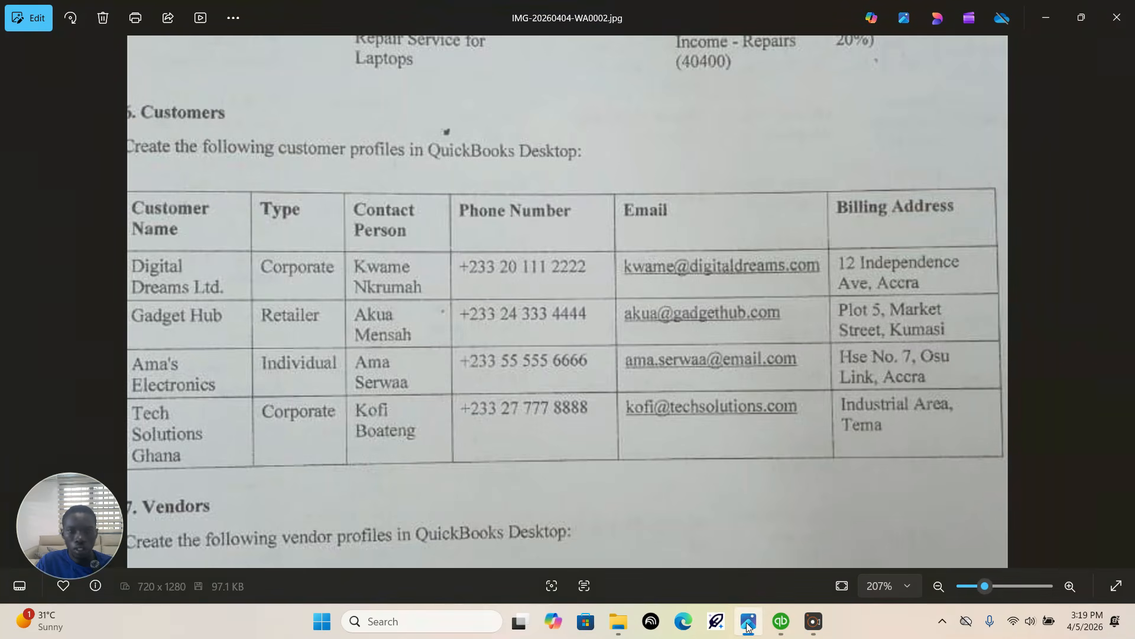
click(748, 624)
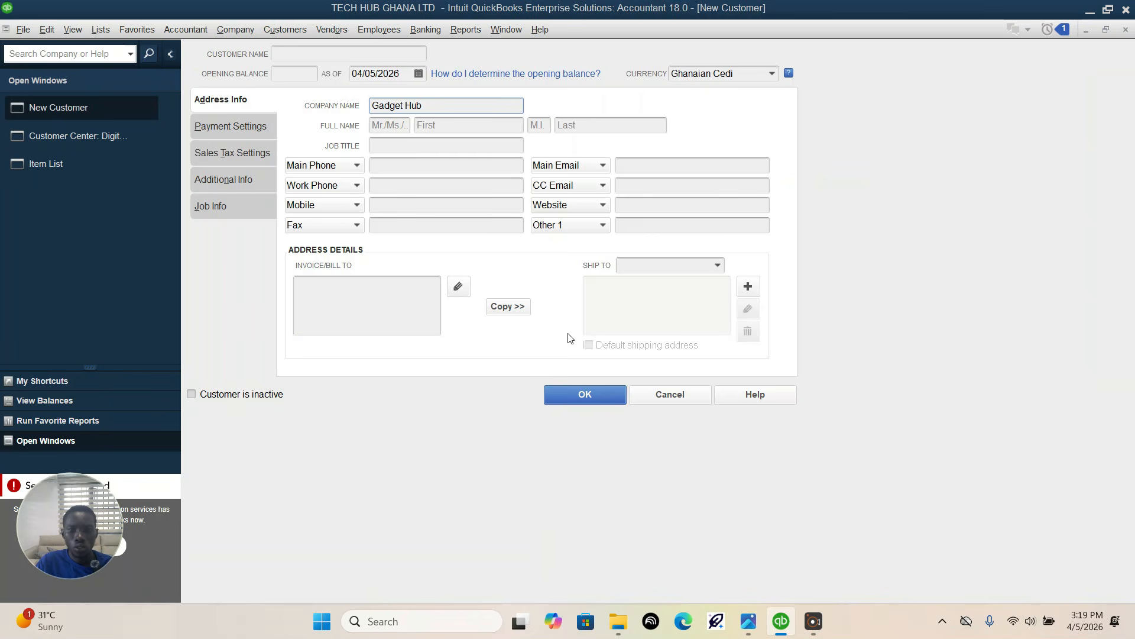
click(586, 395)
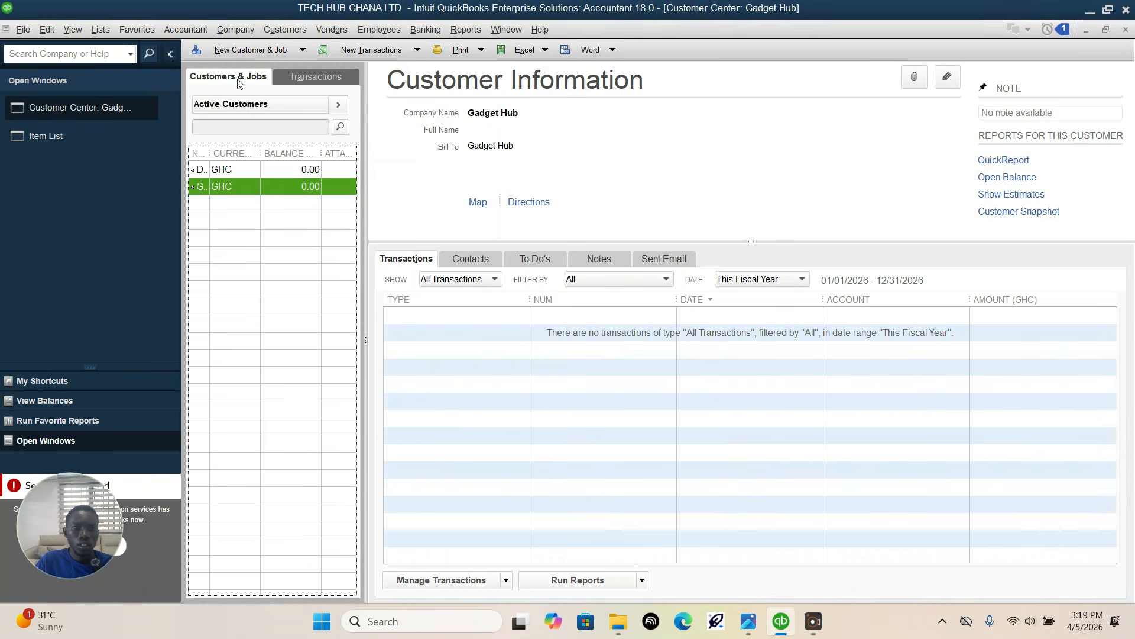
Step: Create a third customer from the assignment photo with the company name Ama's Electronics, and save the record
click(250, 50)
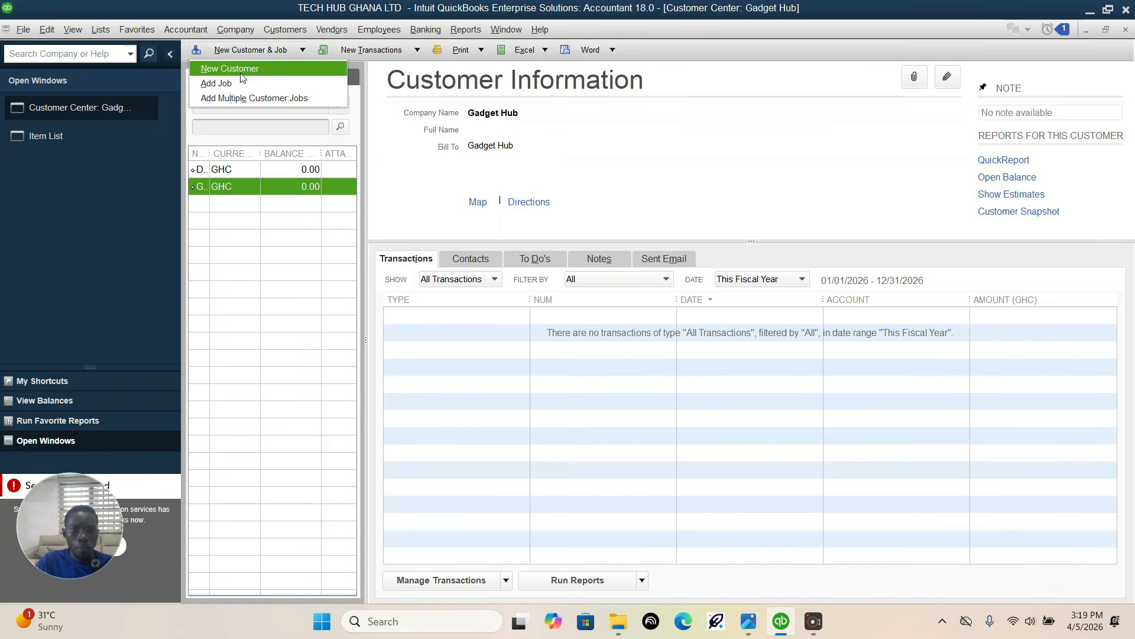
click(240, 73)
click(749, 621)
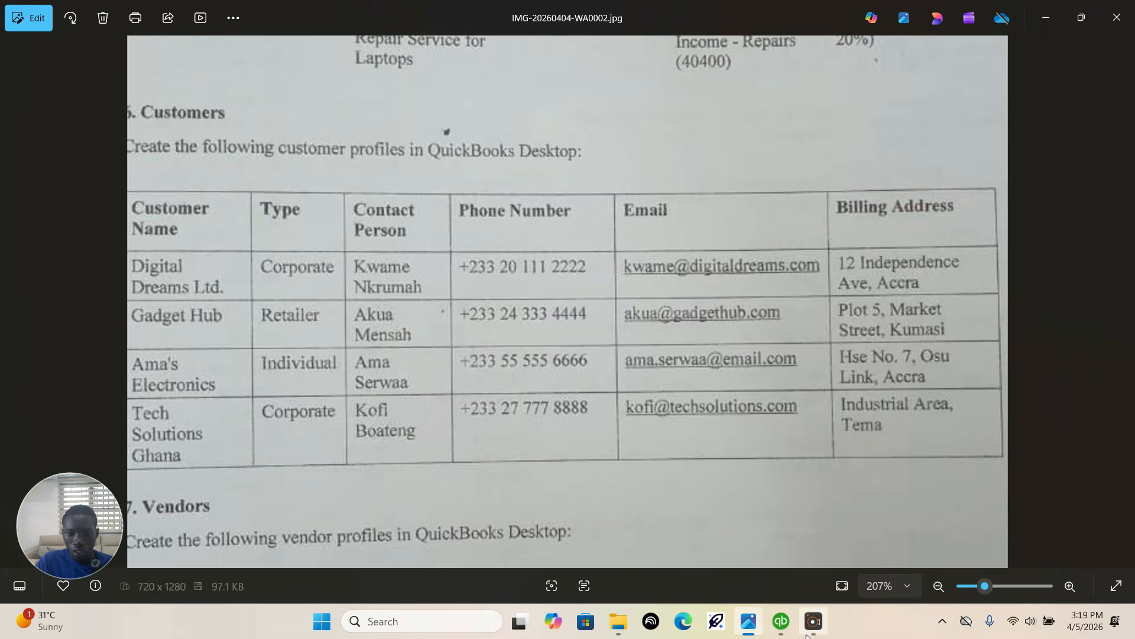
click(781, 620)
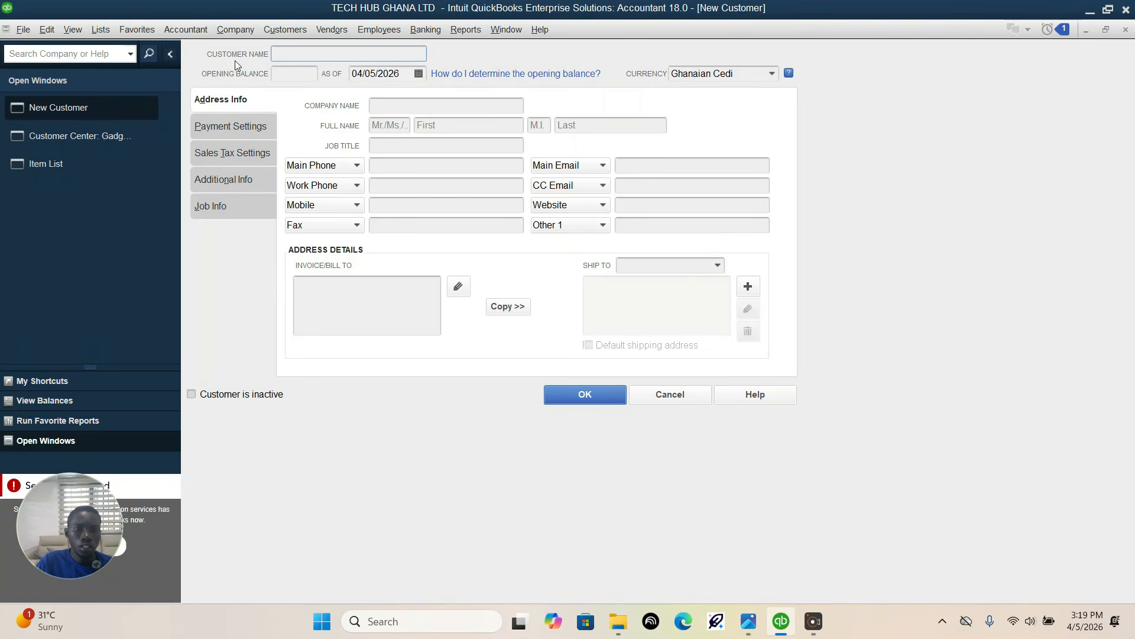
click(424, 108)
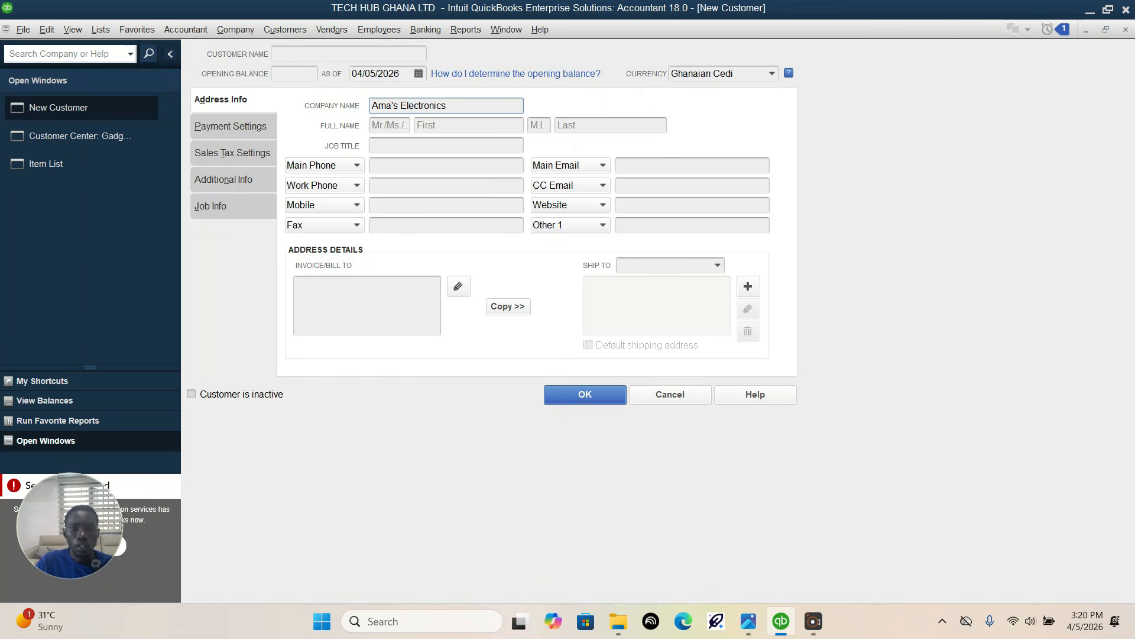
click(586, 394)
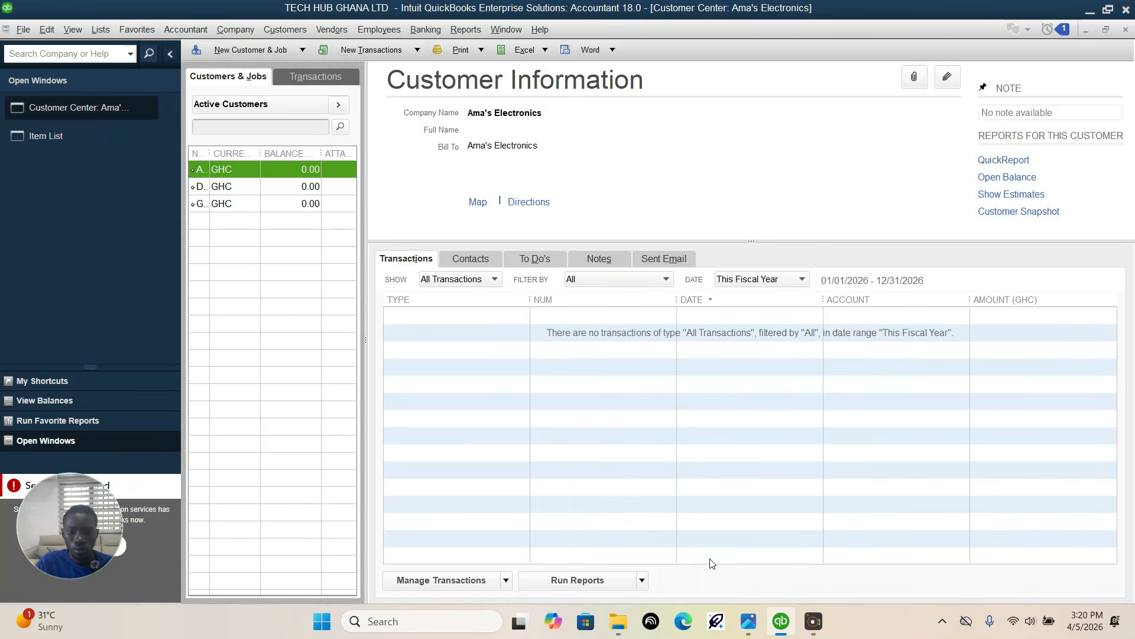
Step: Create a fourth customer from the assignment photo with the company name Tech Solutions GH, and save the record
click(749, 621)
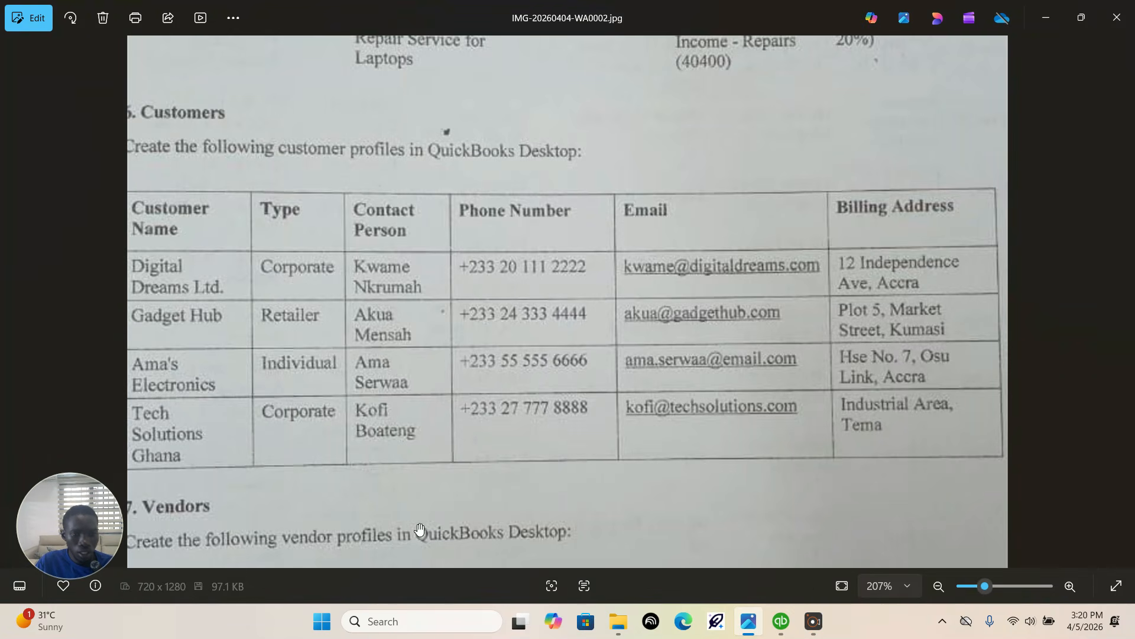
click(781, 621)
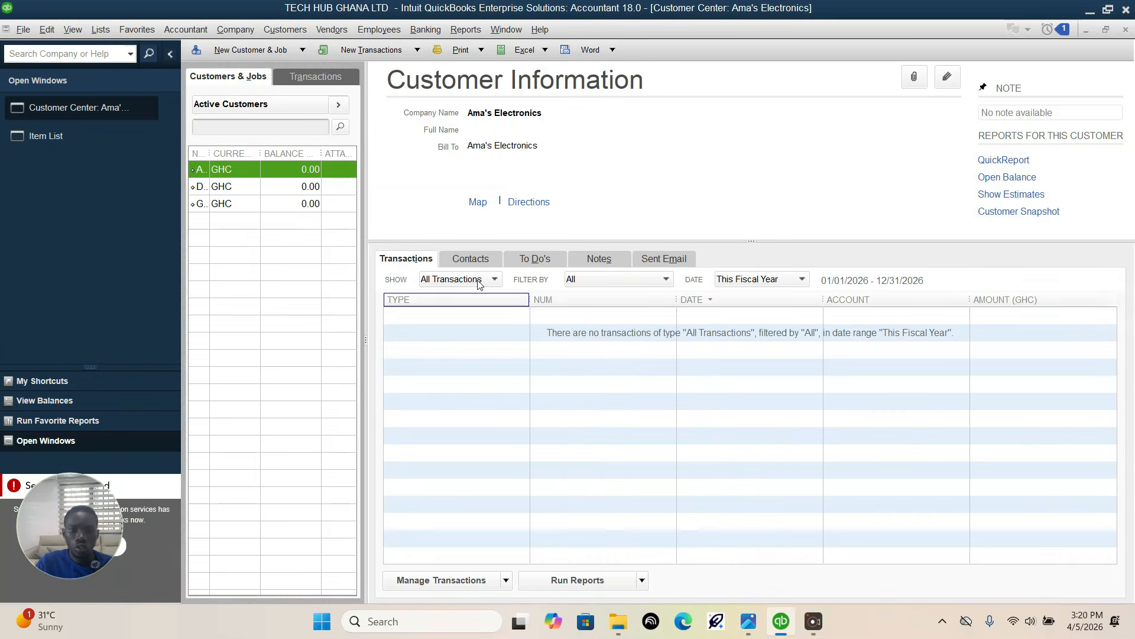
click(234, 52)
click(263, 69)
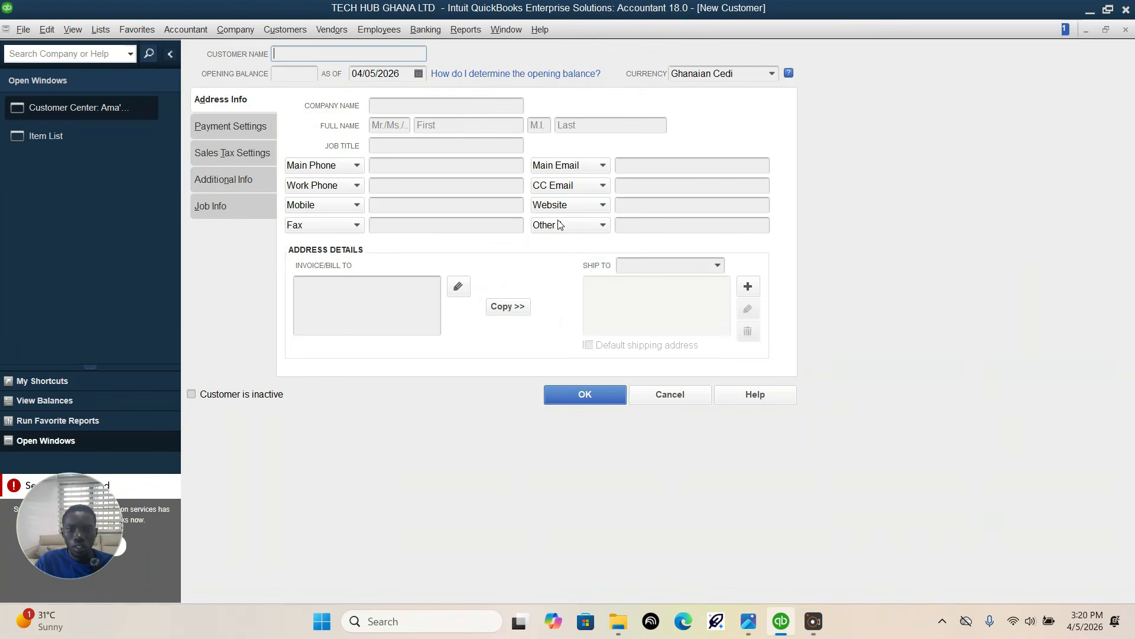
click(500, 104)
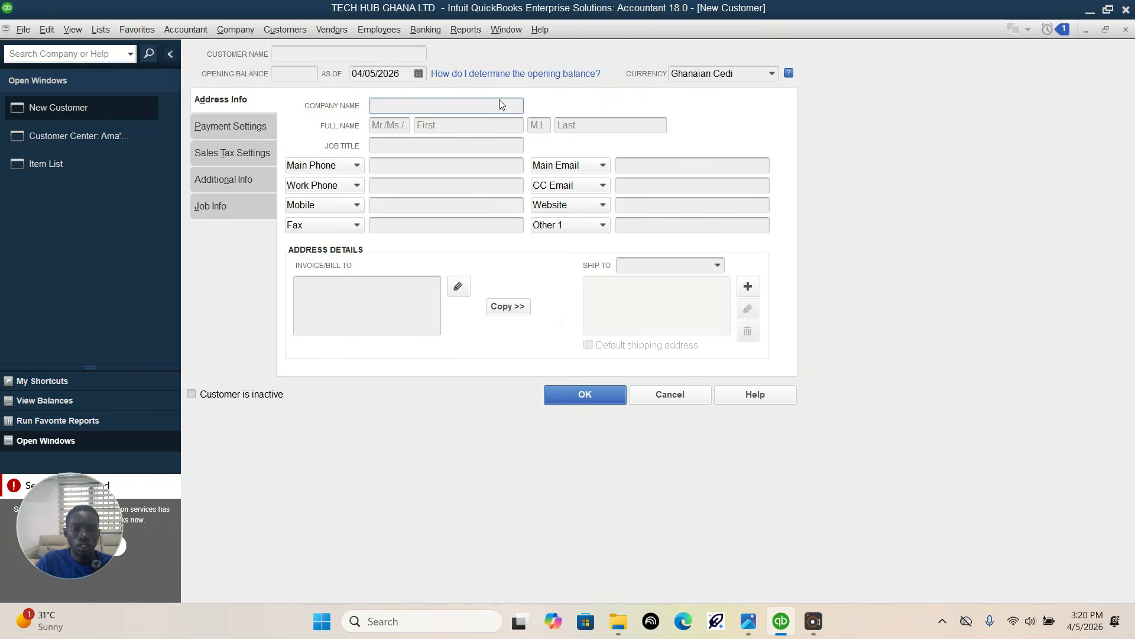
text(Tech Solutions GH)
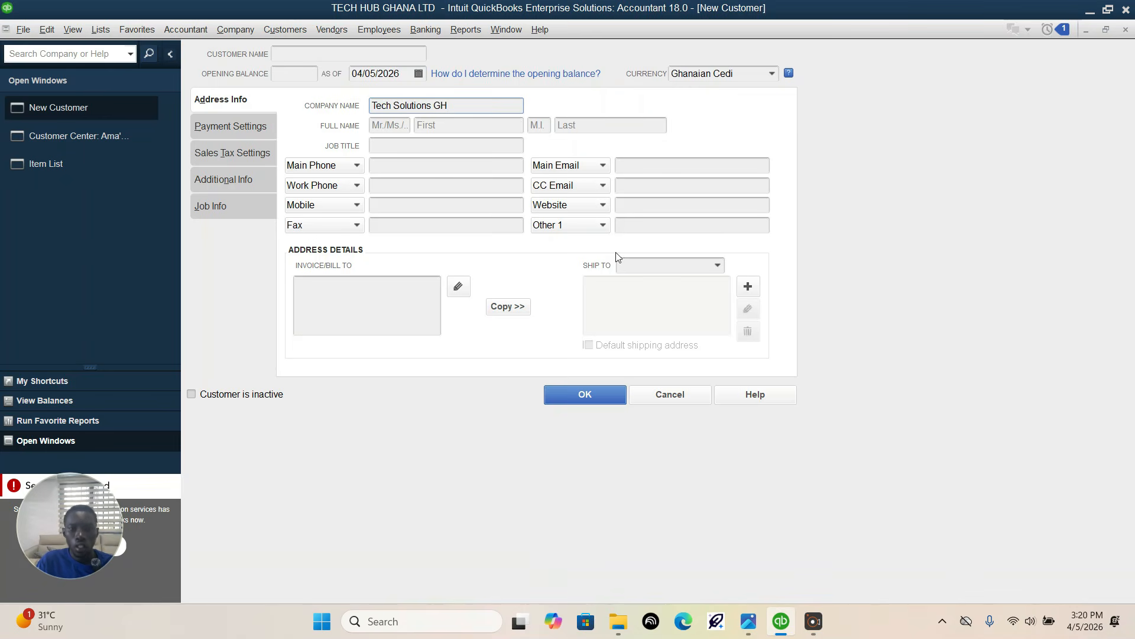
click(608, 395)
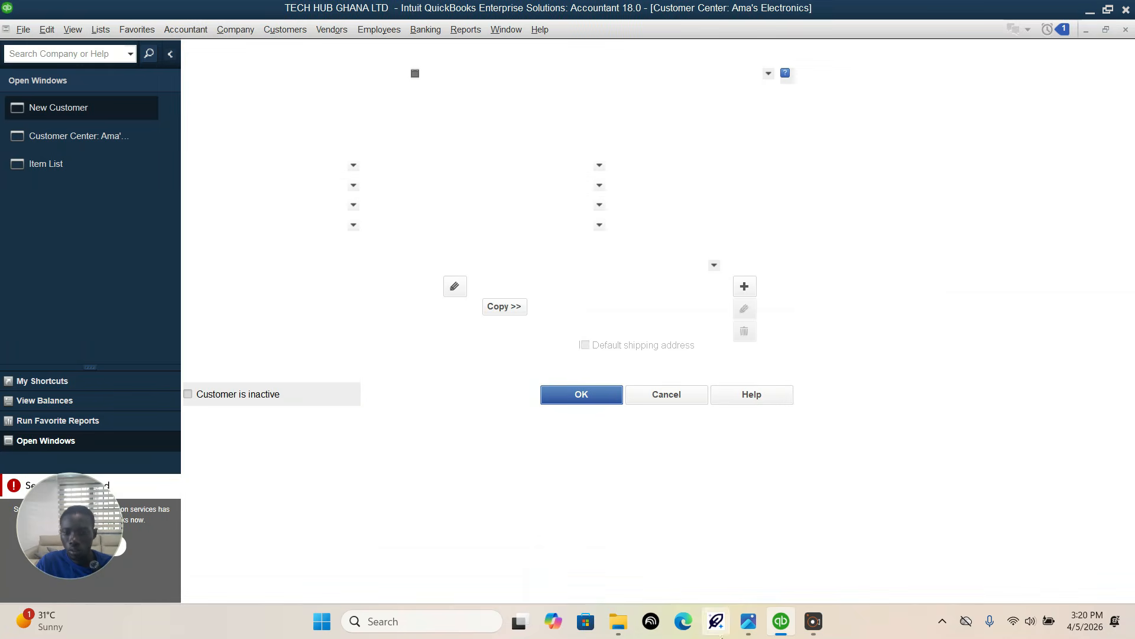
Step: Read the Vendors section of the assignment photo, then open the Vendor Center in QuickBooks
click(748, 622)
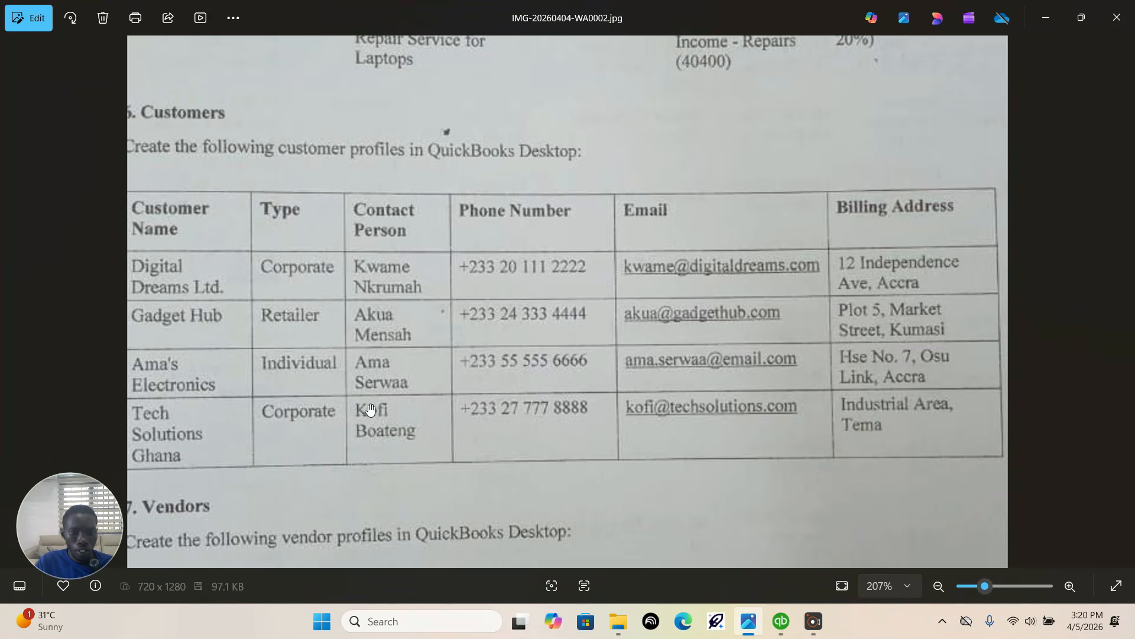
scroll(369, 256, down, 2)
scroll(369, 257, down, 1)
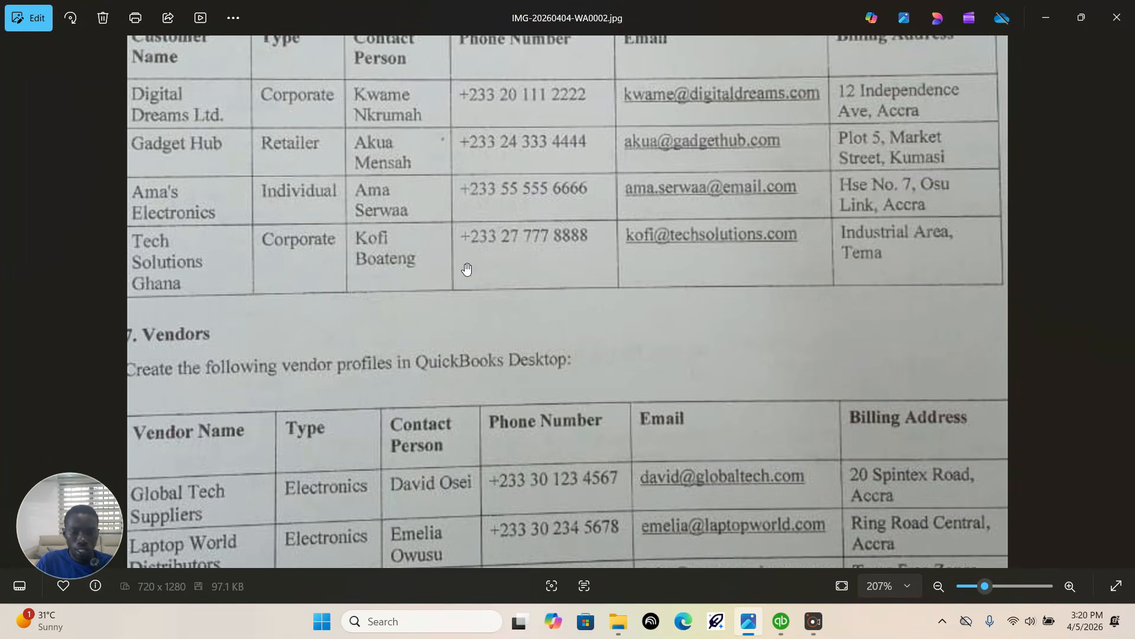
scroll(473, 272, down, 1)
scroll(487, 276, down, 2)
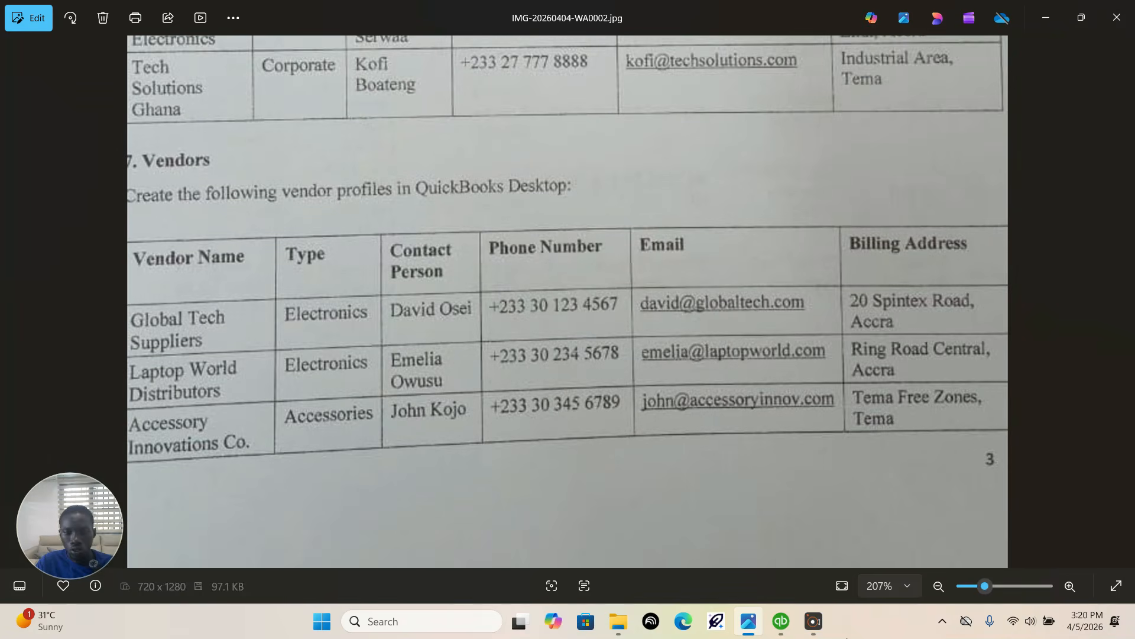
click(780, 621)
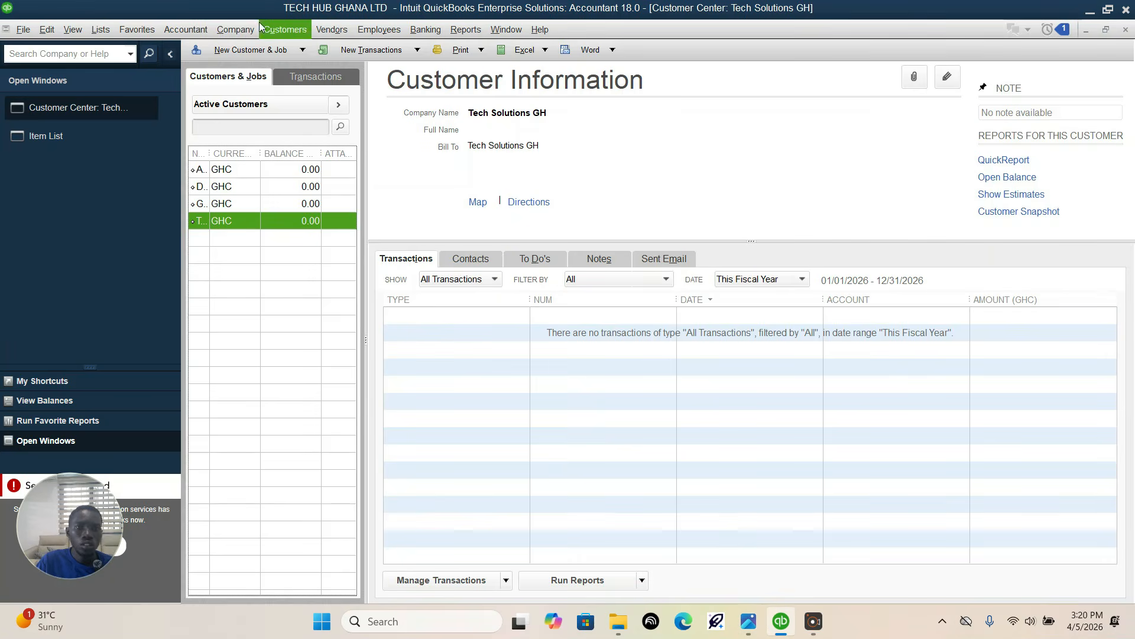
click(341, 29)
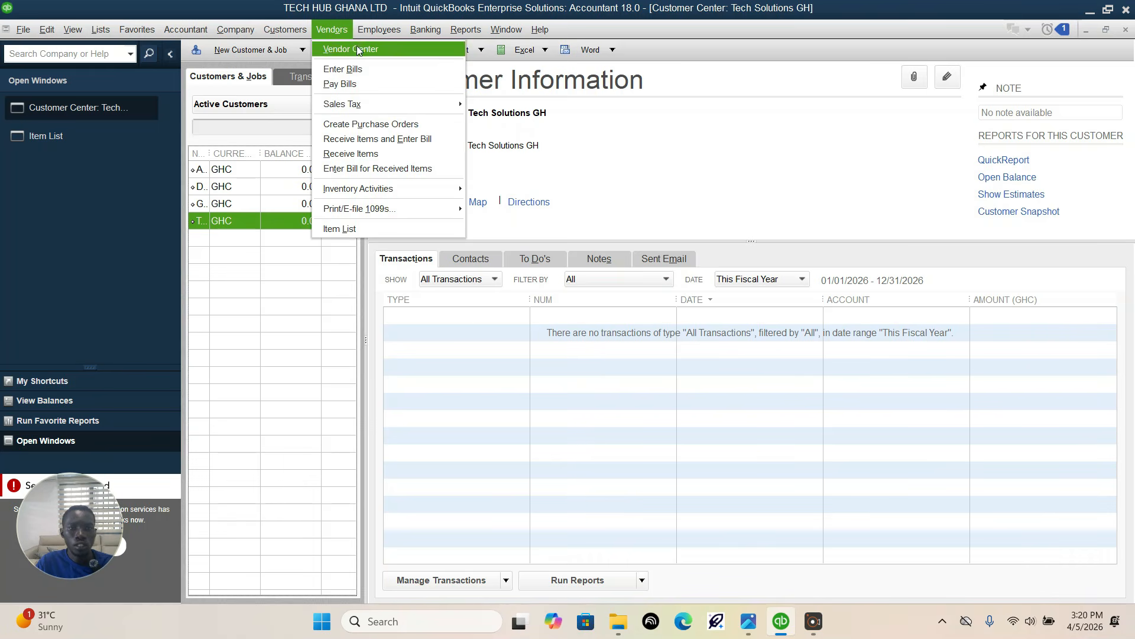
click(359, 47)
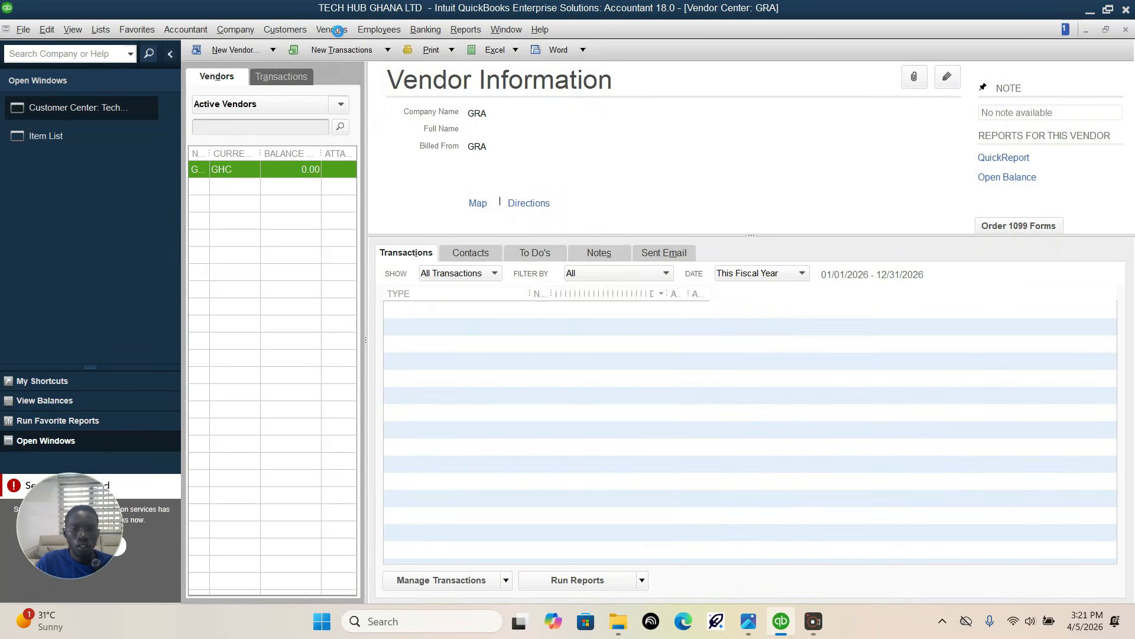
click(338, 31)
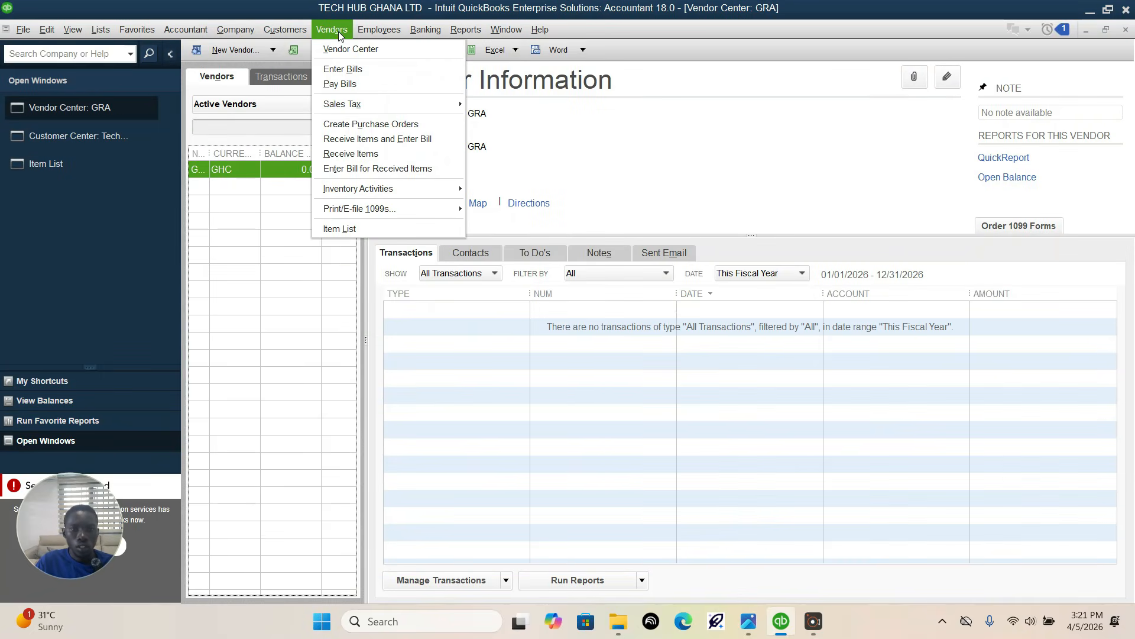
click(294, 110)
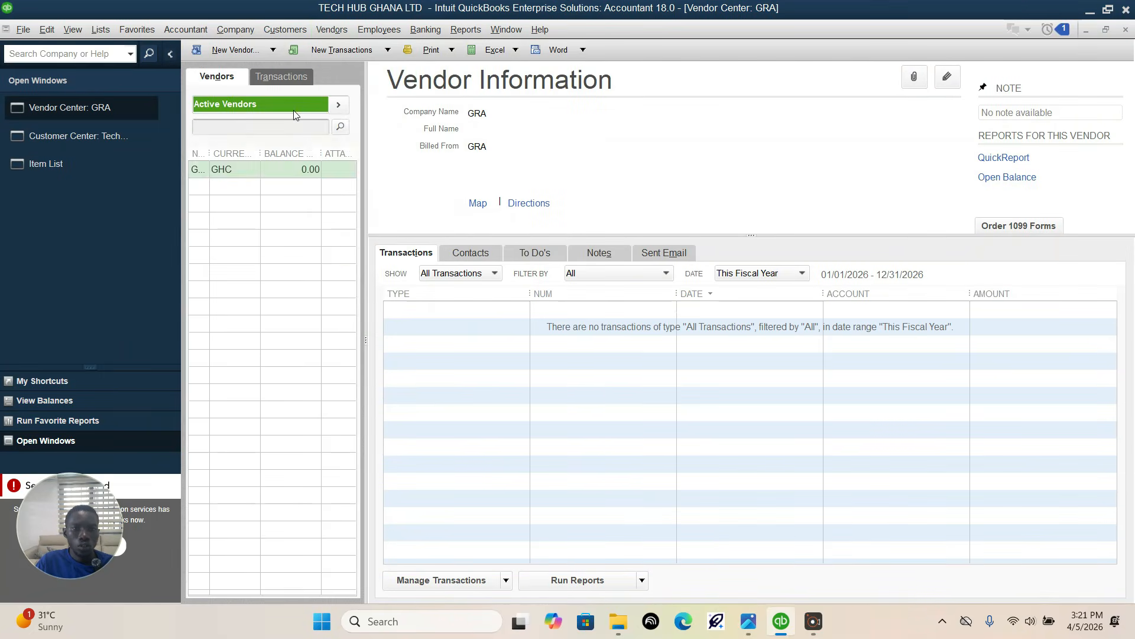
Step: Start a new vendor record and check the first vendor's name in the assignment photo before returning to QuickBooks
click(239, 51)
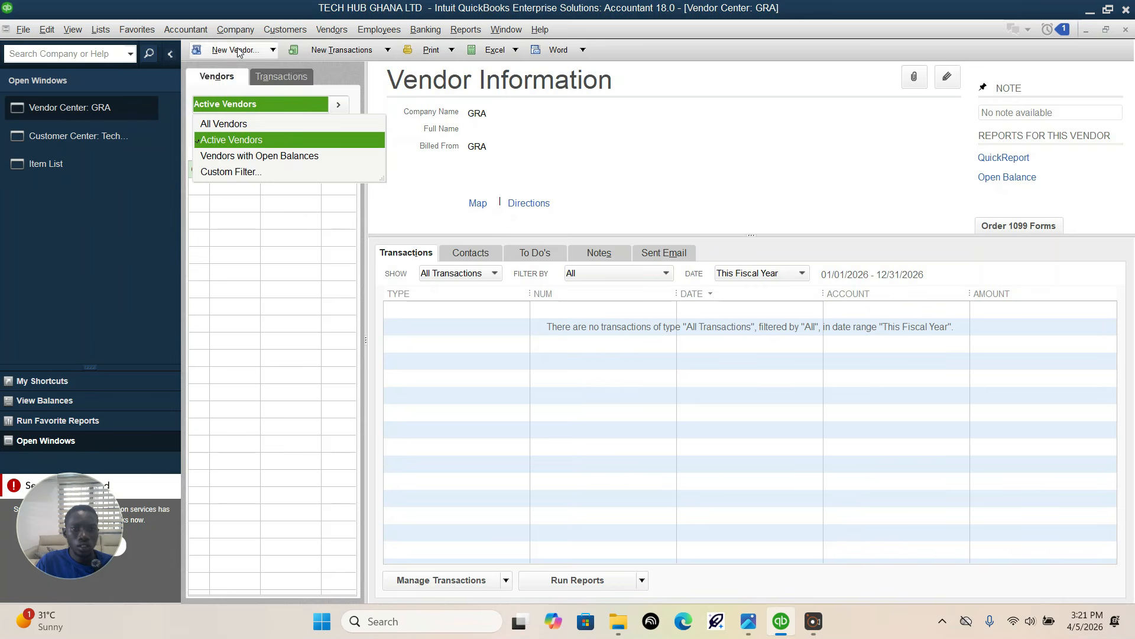
click(238, 51)
click(220, 71)
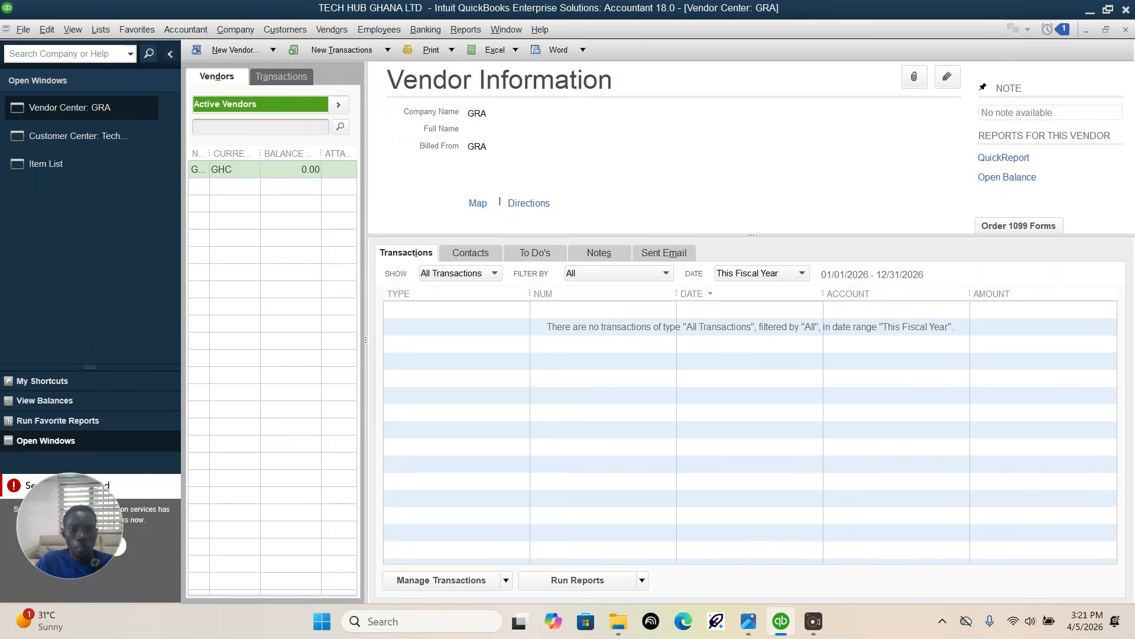
click(748, 623)
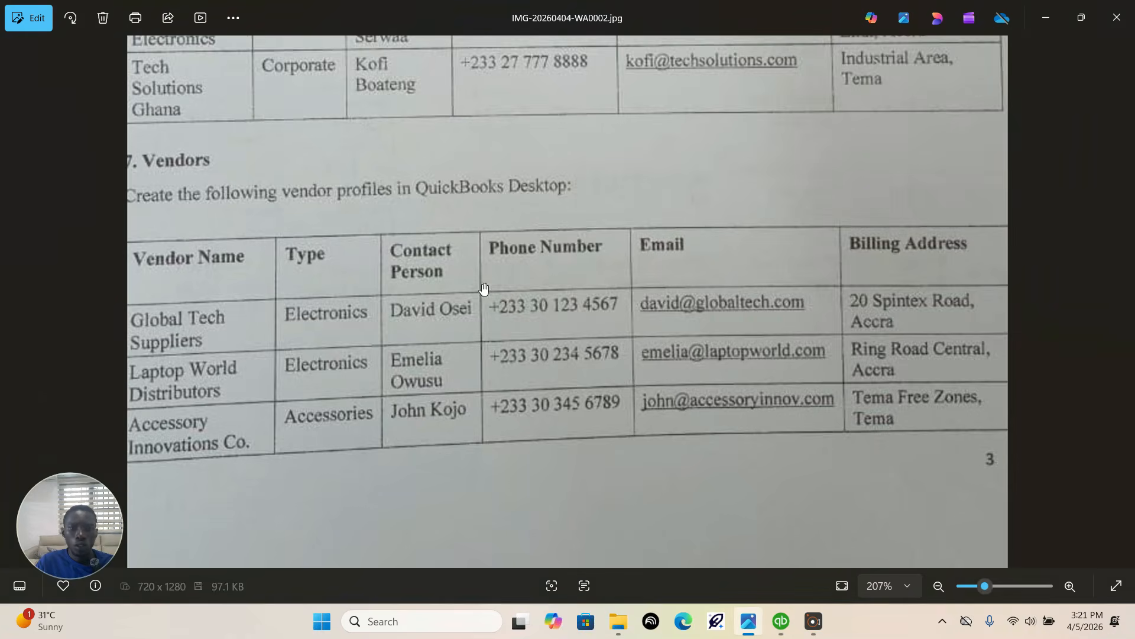
click(780, 620)
Step: Enter Global Tech suppliers as the vendor's company name, check it against the assignment photo, and save the vendor
click(389, 108)
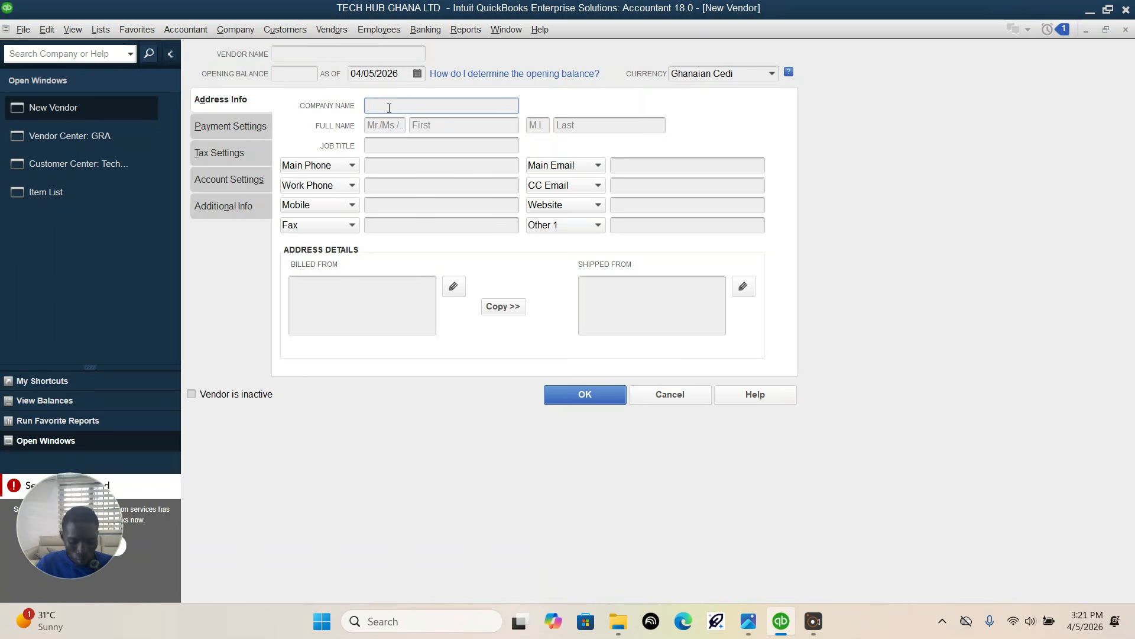
text(Global Tech)
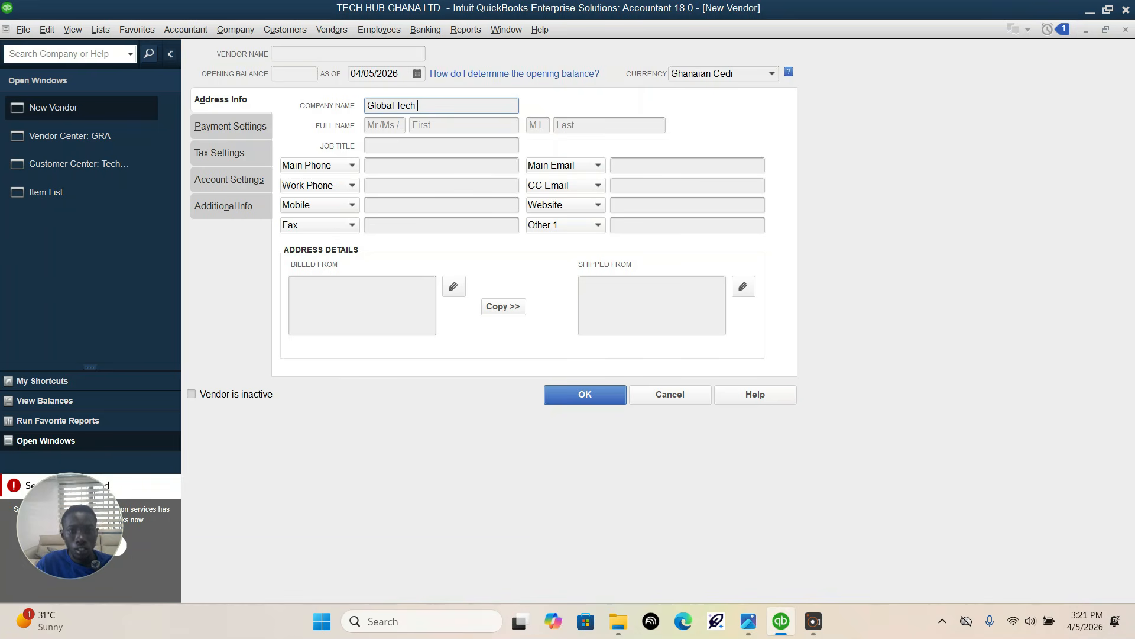
text( suppliers)
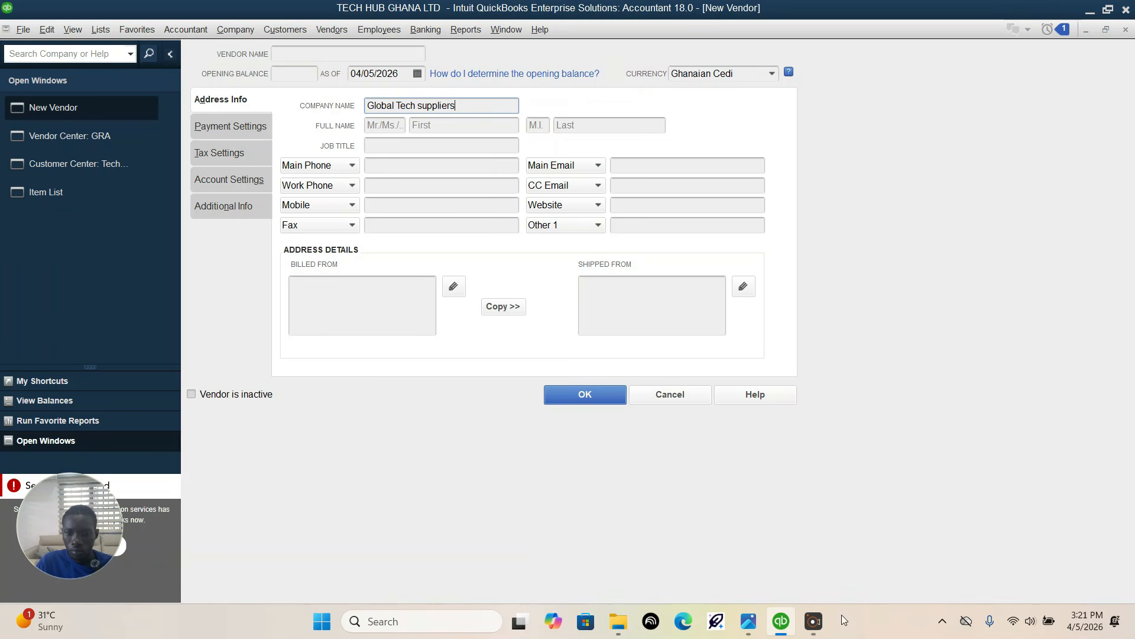
click(752, 628)
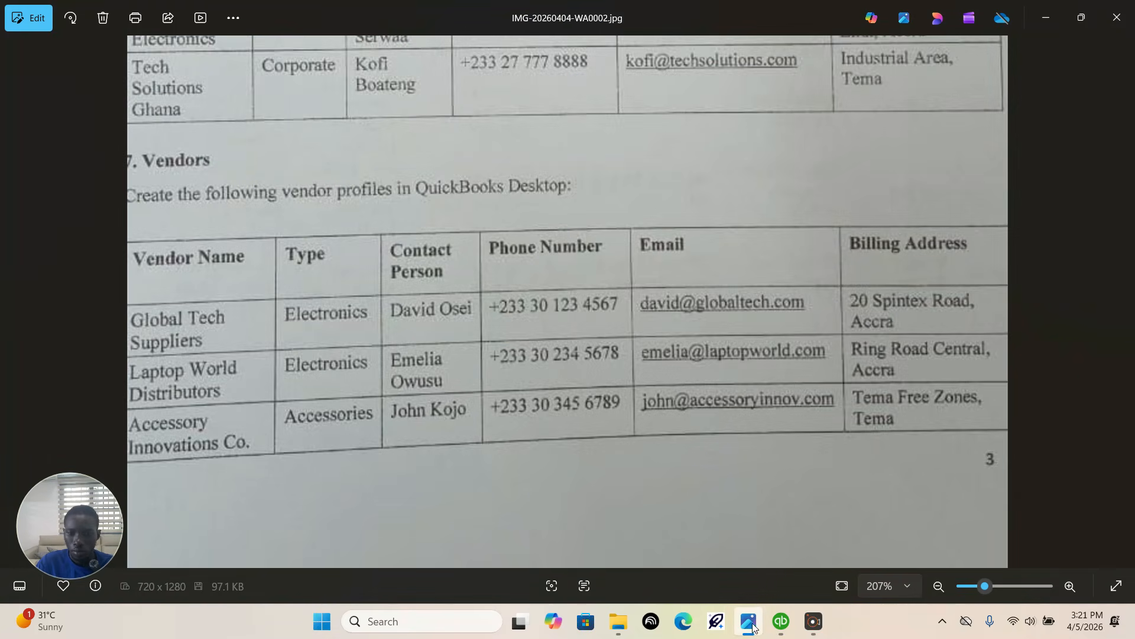
click(781, 621)
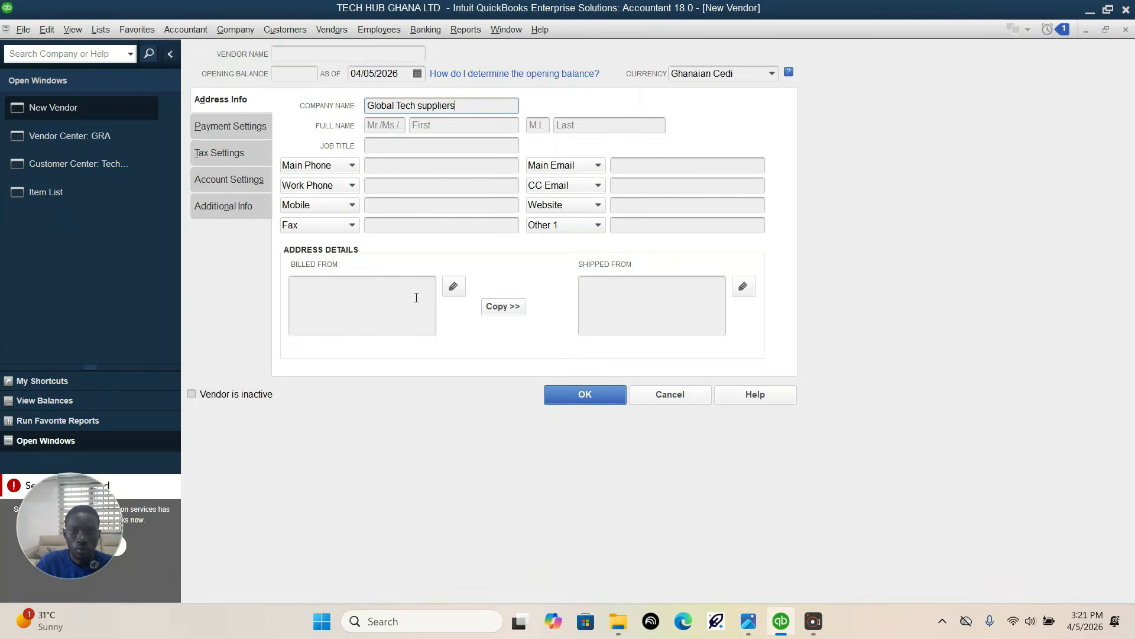
click(548, 394)
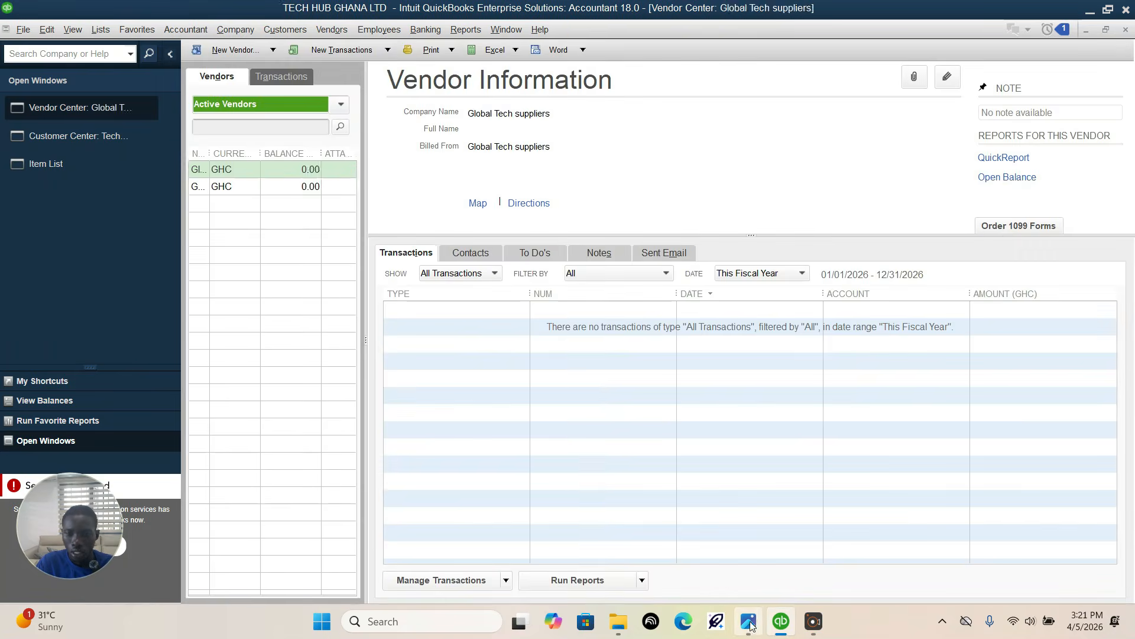
Step: Create a second vendor from the assignment photo with the company name Laptop World Distributors, and save the record
click(749, 622)
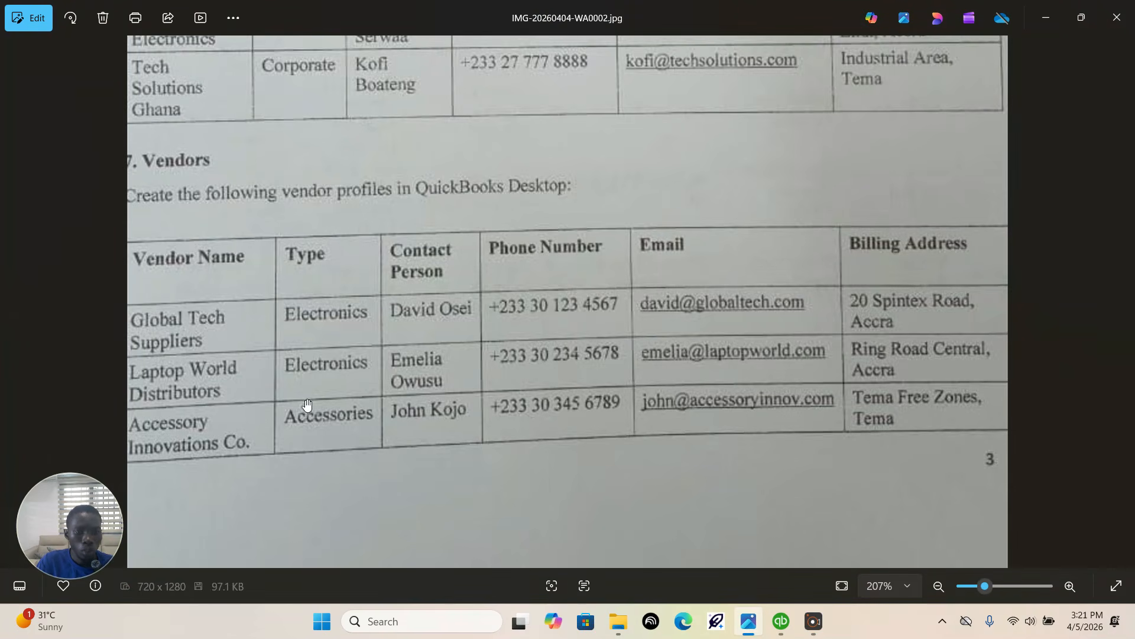
click(781, 621)
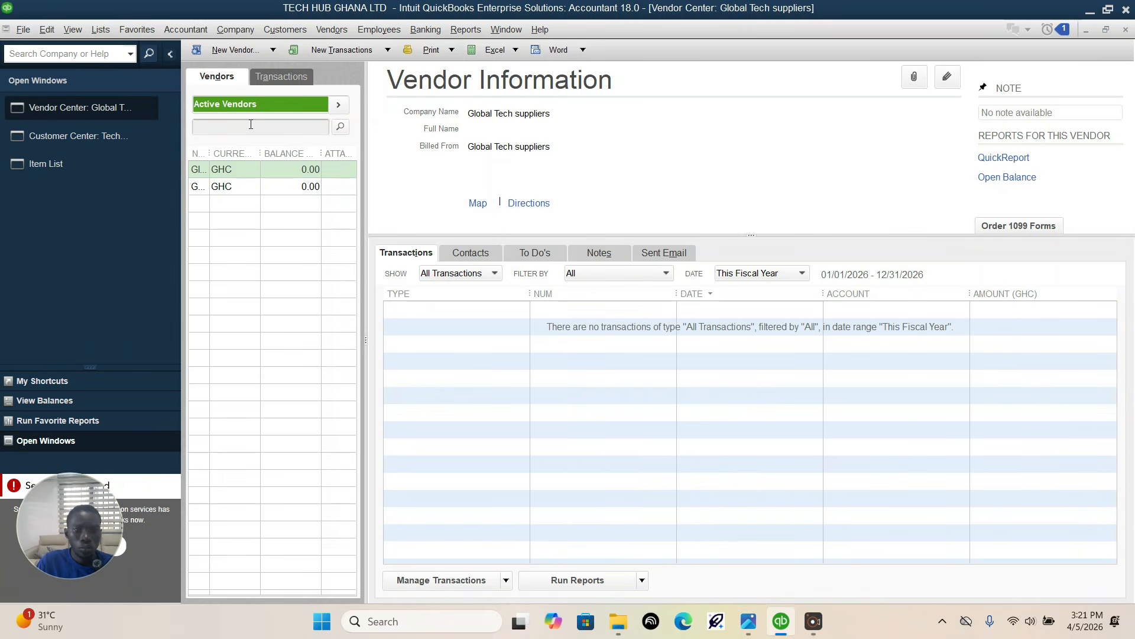
click(232, 50)
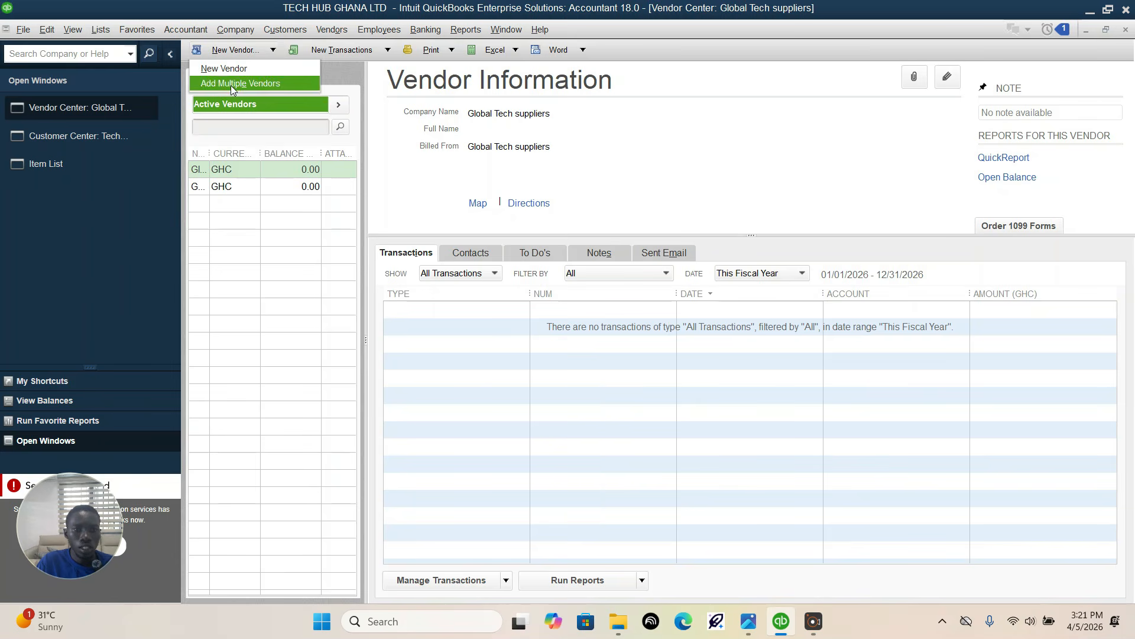
click(241, 67)
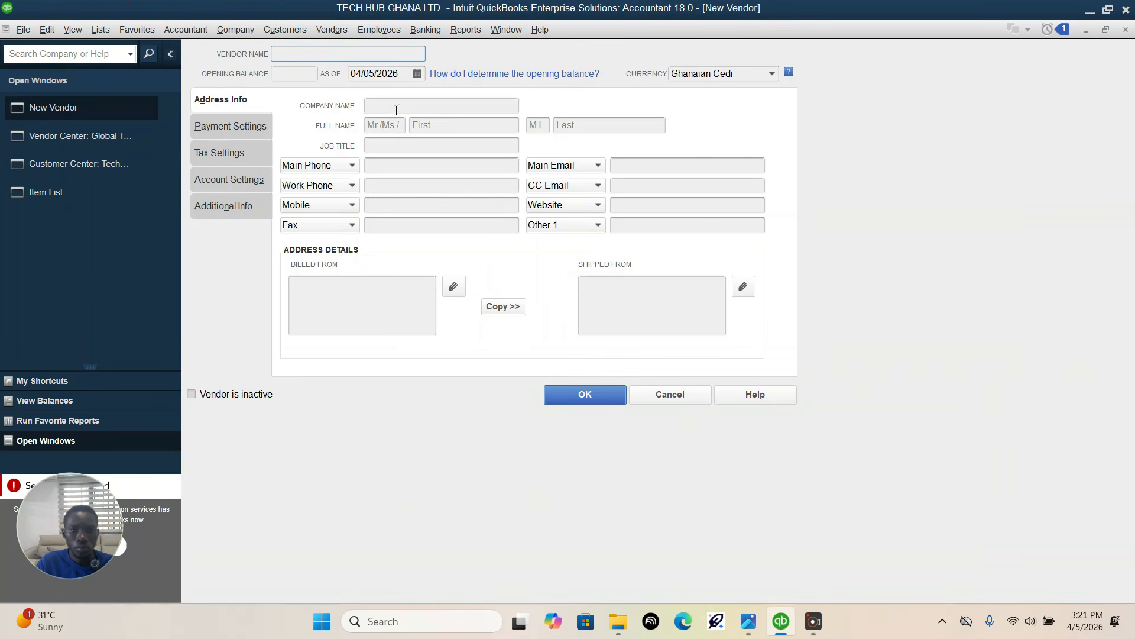
click(412, 105)
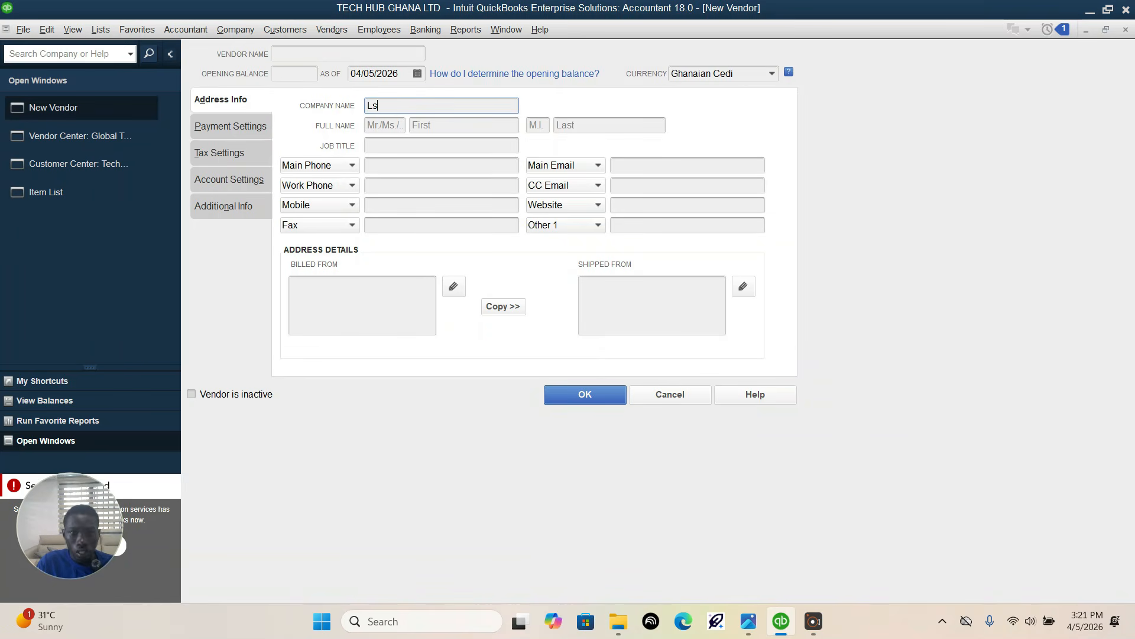
text(Laptop W)
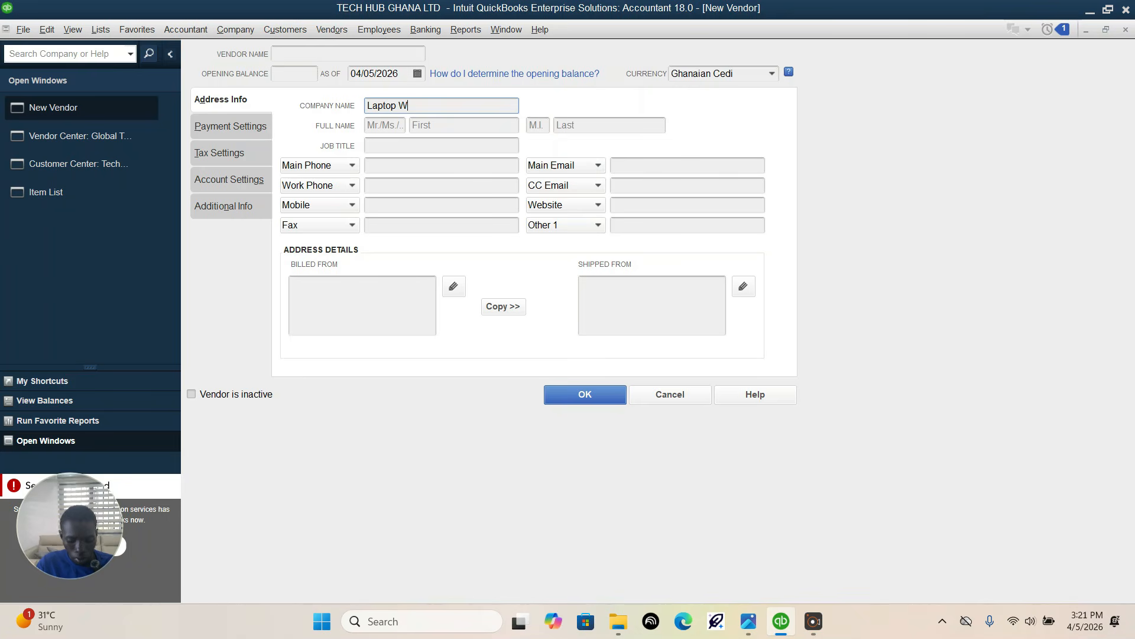
text(orld Distributors)
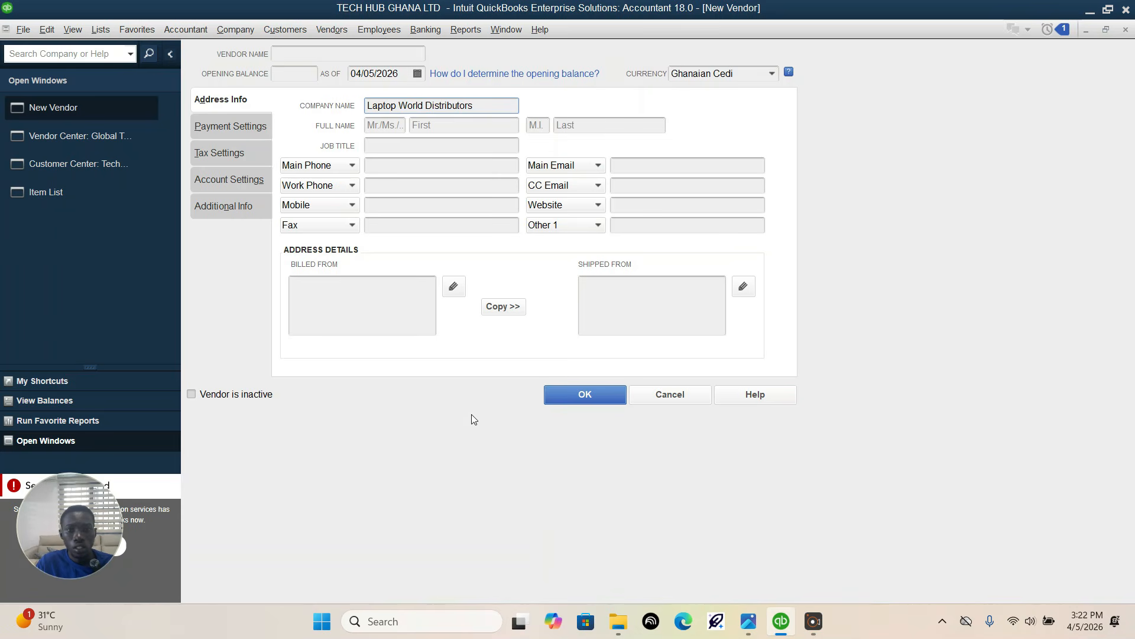
click(571, 397)
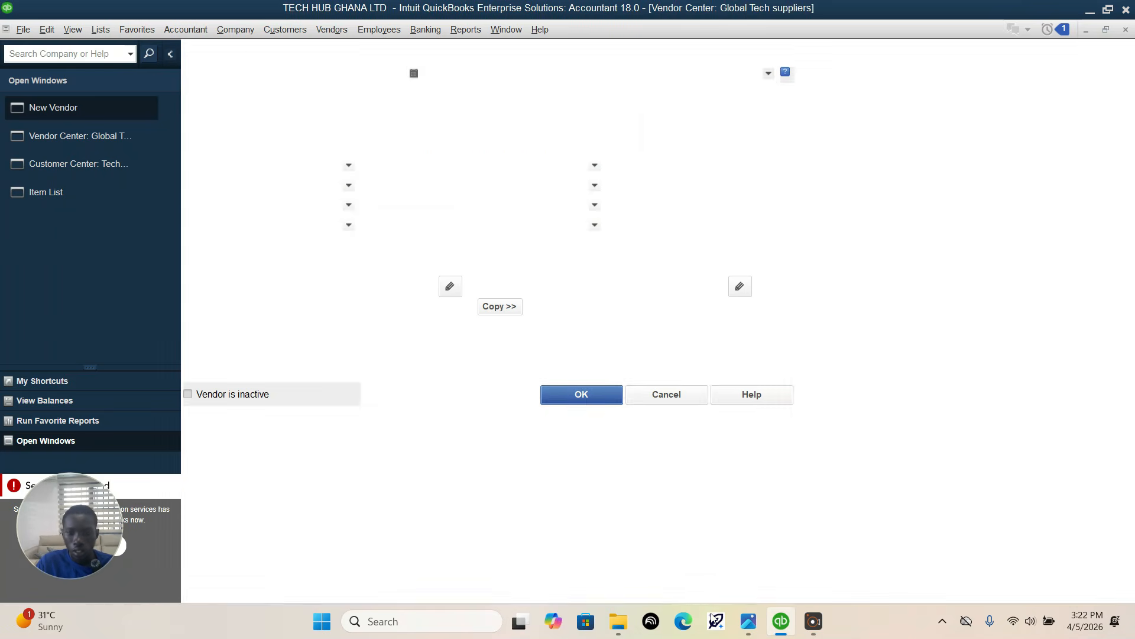
Step: Check the third vendor's name in the assignment photo, then start a new vendor record in QuickBooks
click(749, 620)
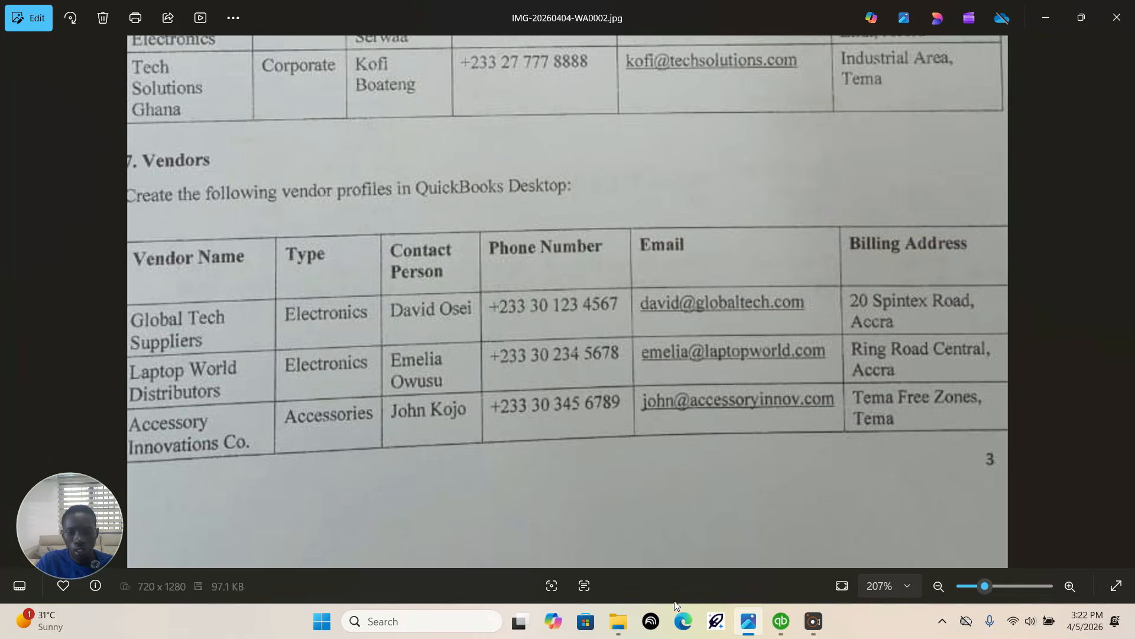
click(781, 621)
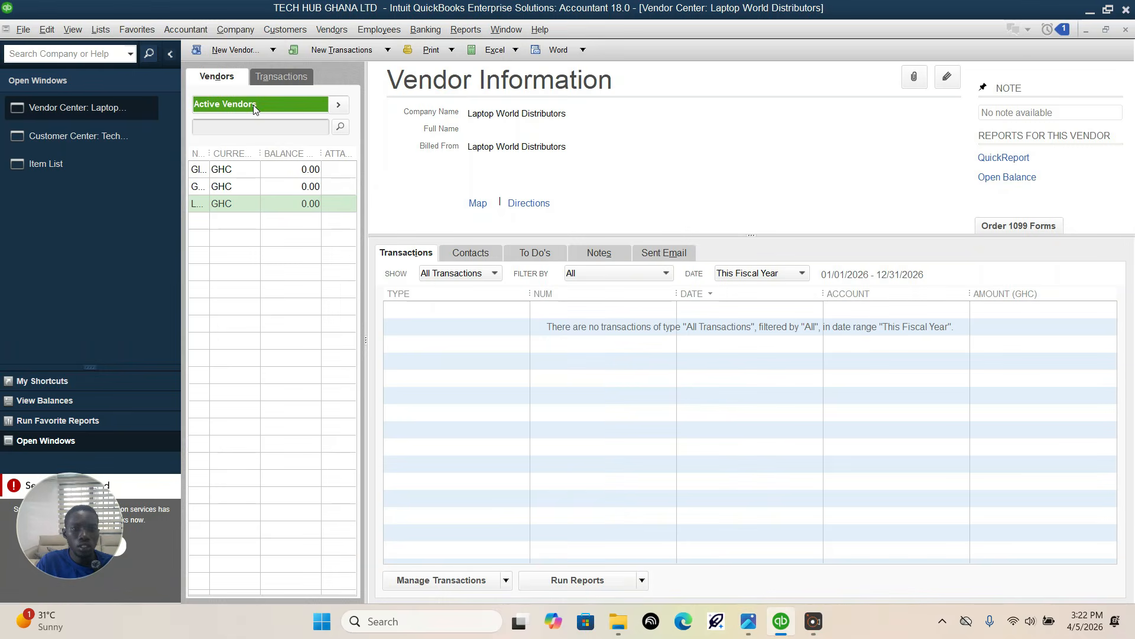
click(233, 52)
click(259, 76)
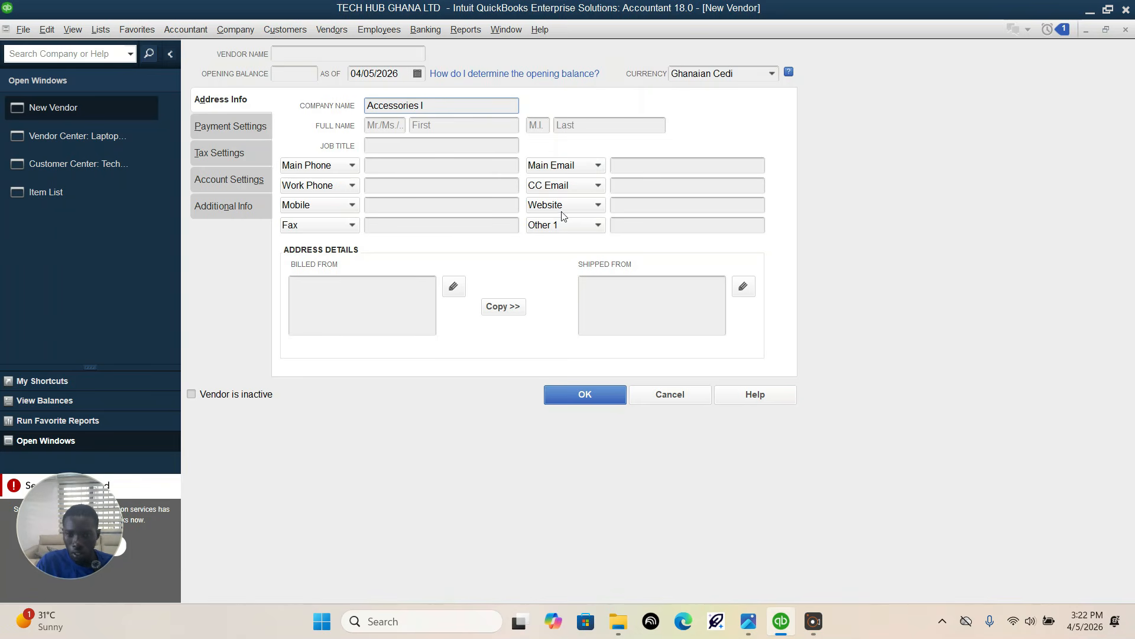
Step: Enter Accessory Innovation co as the vendor's company name, checking the spelling against the assignment photo, and save the vendor
click(749, 624)
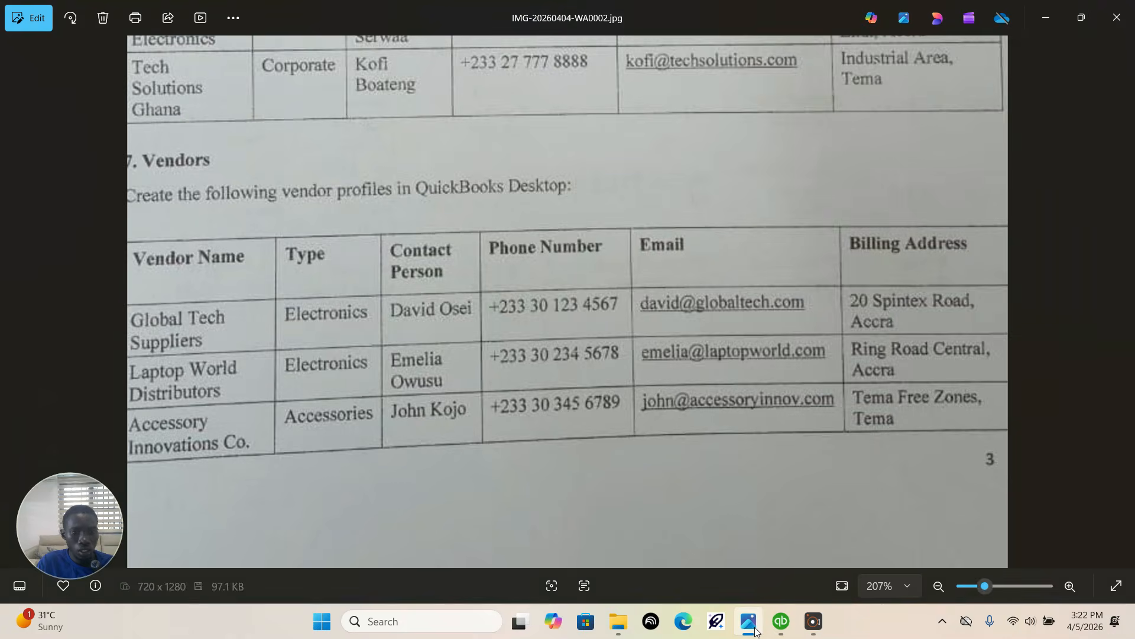
click(750, 624)
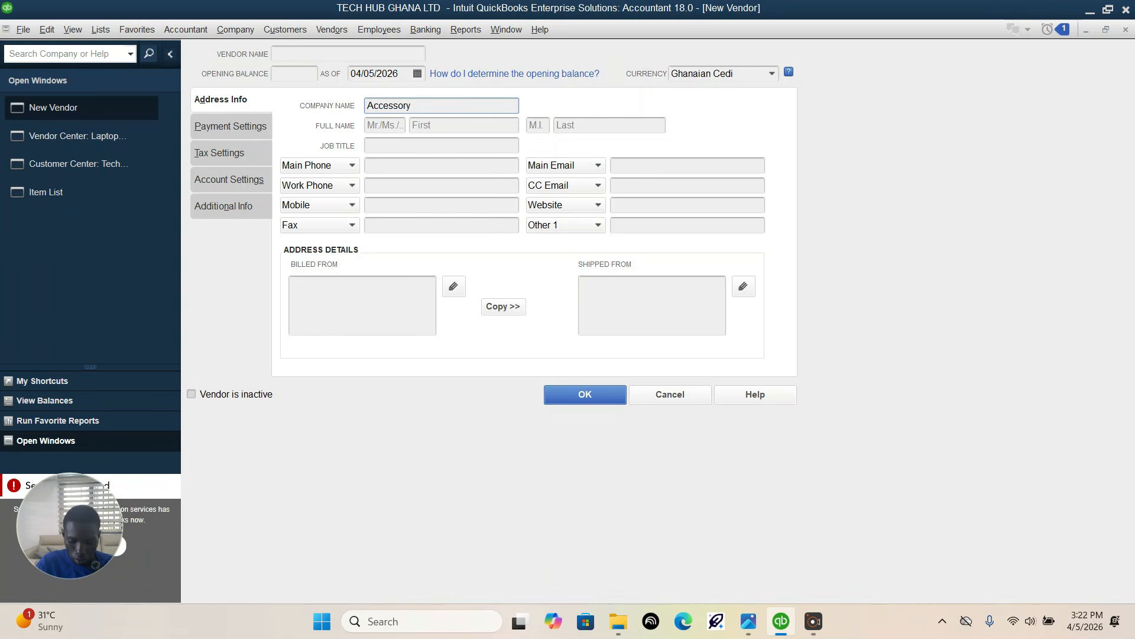
text(n)
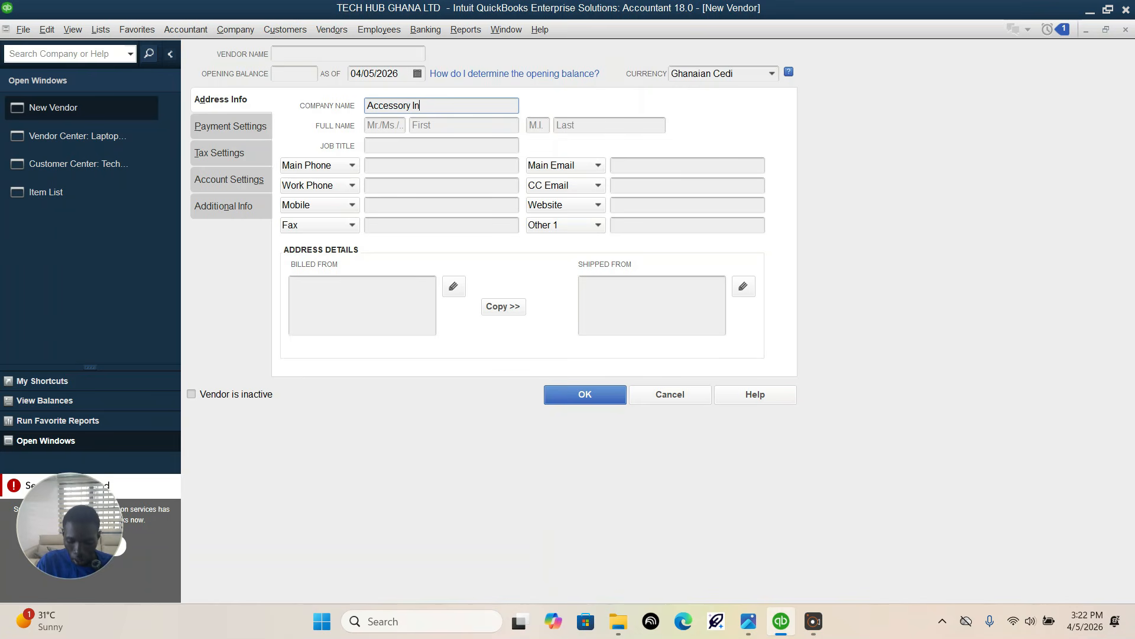
text(ovation co)
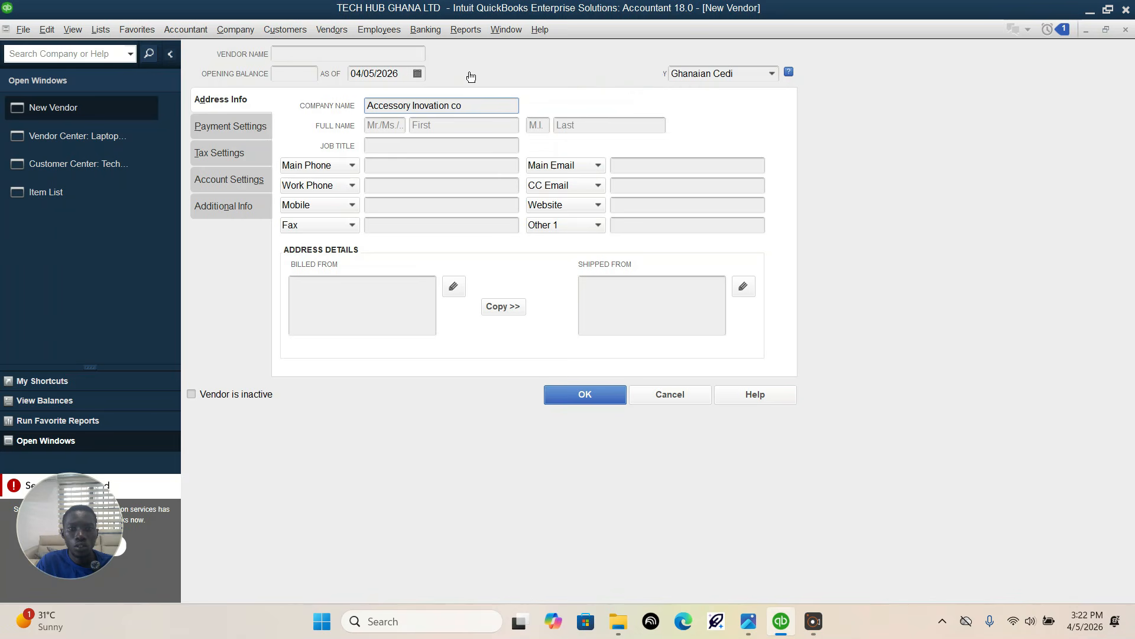
click(414, 106)
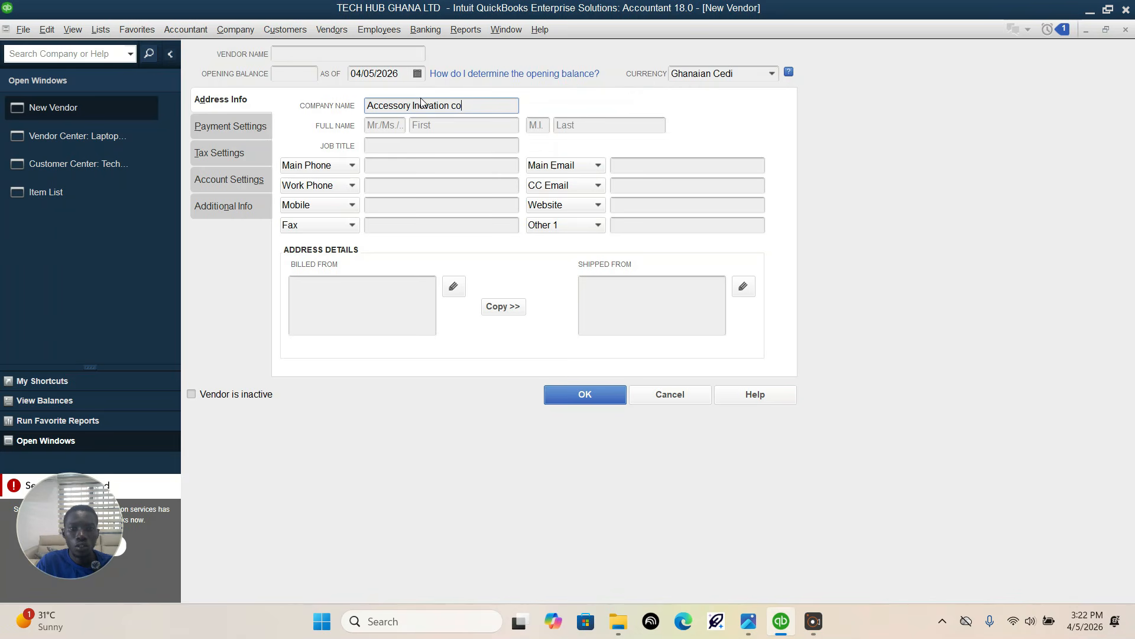
text(n)
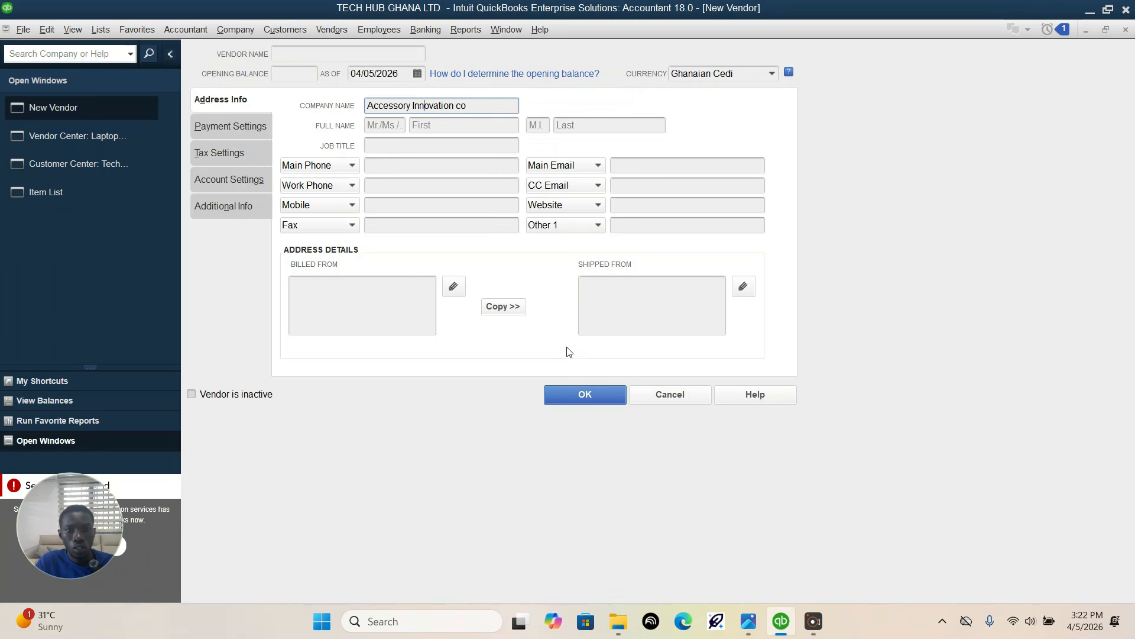
key(Return)
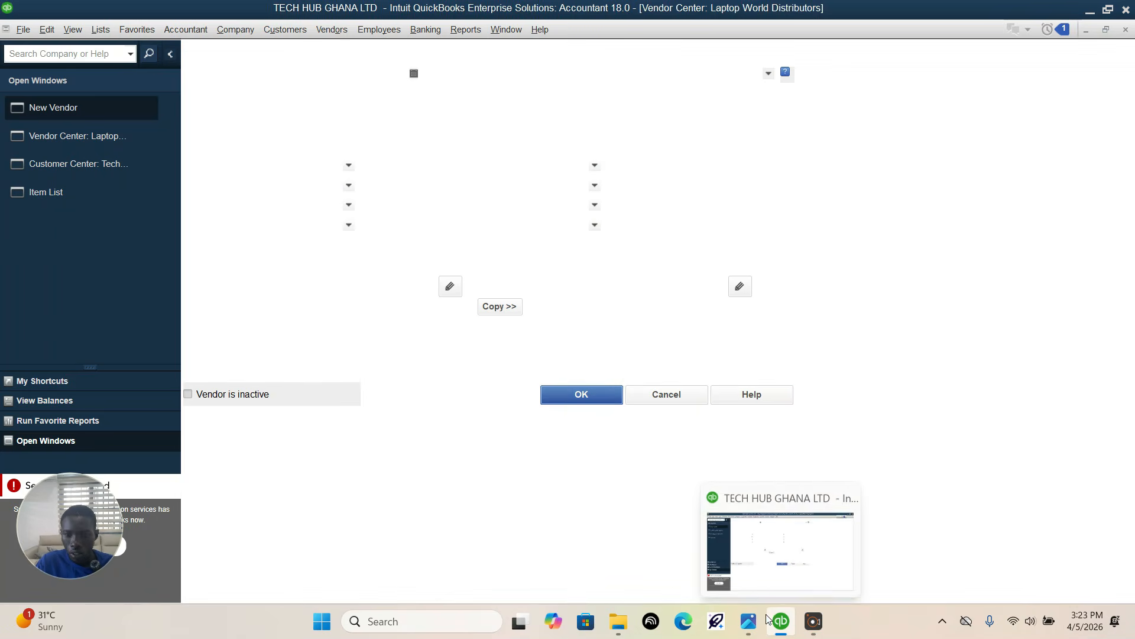
Step: Read the rest of the vendor table on the assignment's next page, IMG-20260404-WA0003.jpg, and return to QuickBooks
click(748, 621)
drag(417, 290, 438, 94)
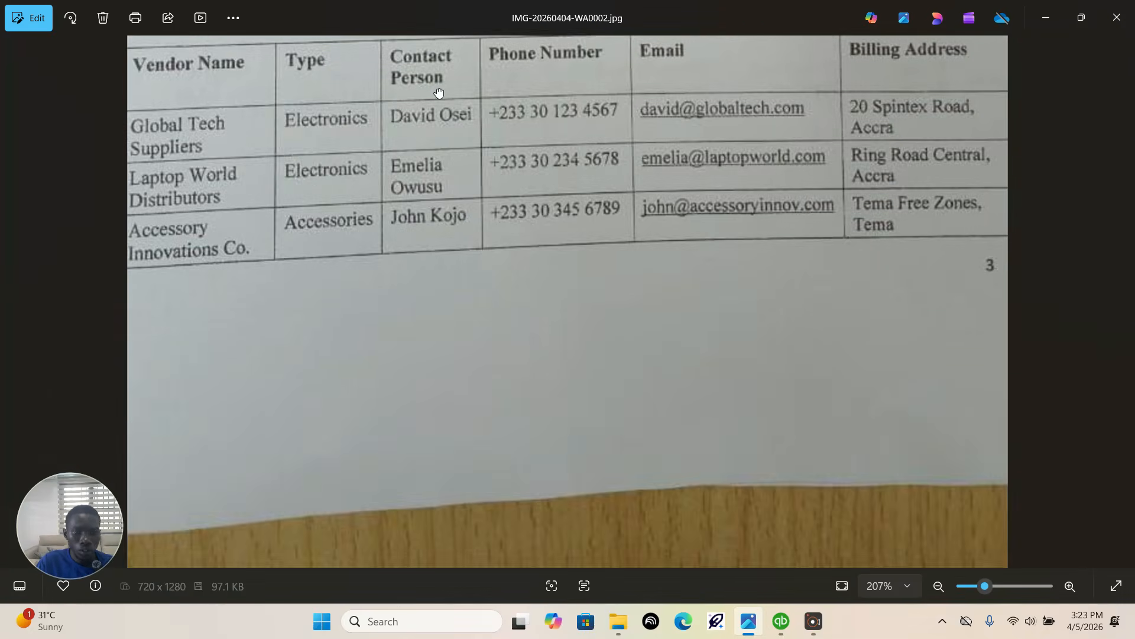
drag(524, 291, 527, 437)
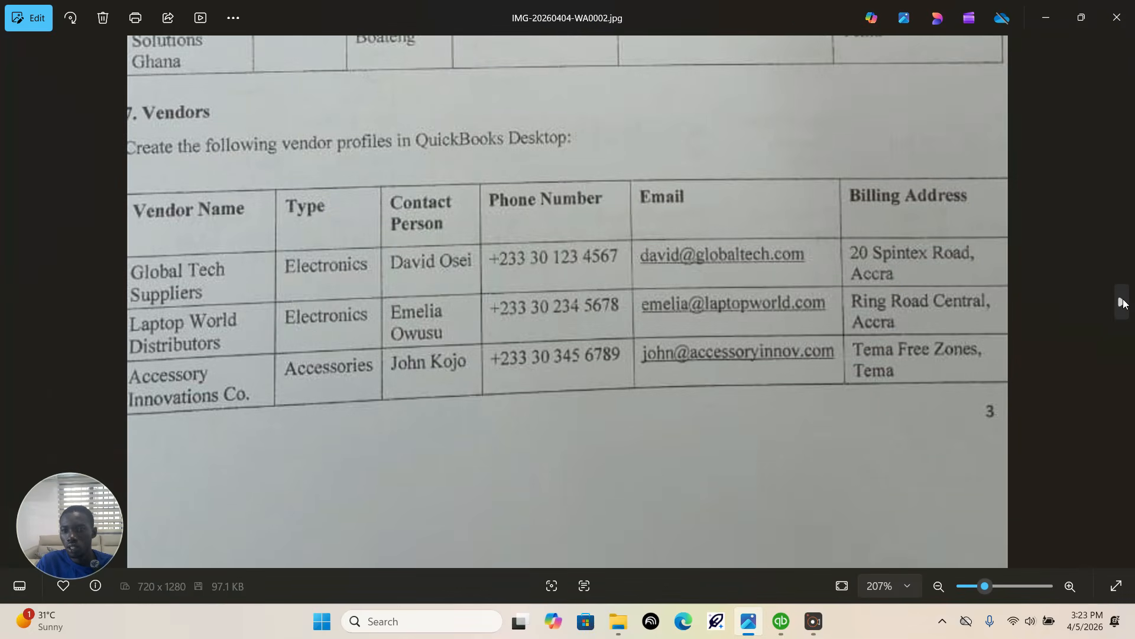
click(1122, 302)
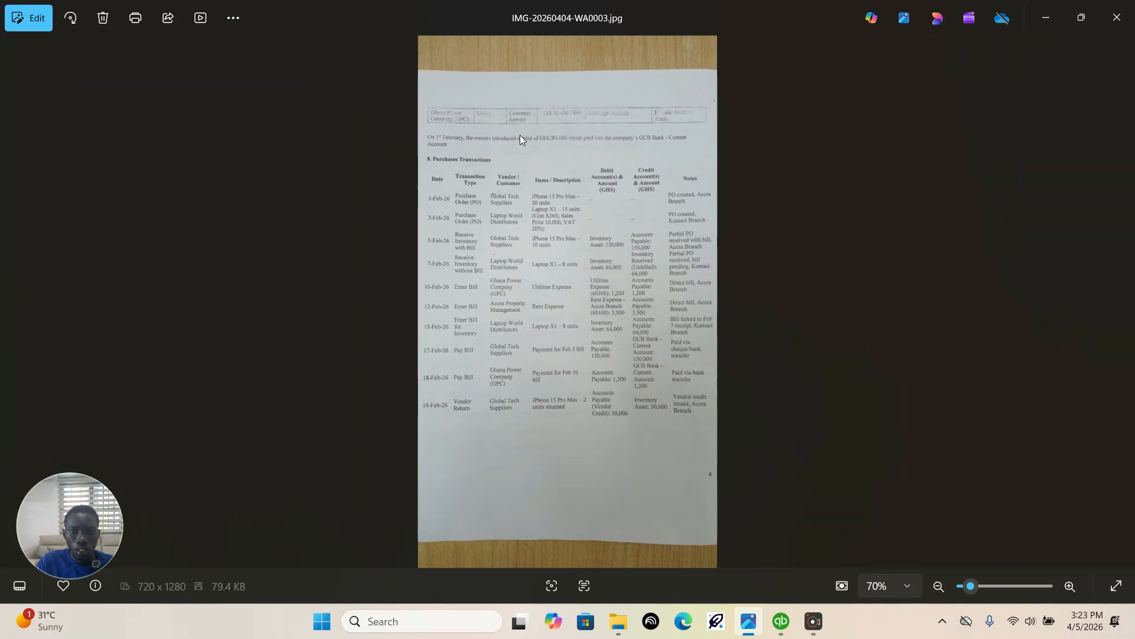
scroll(569, 114, up, 10)
right_click(569, 115)
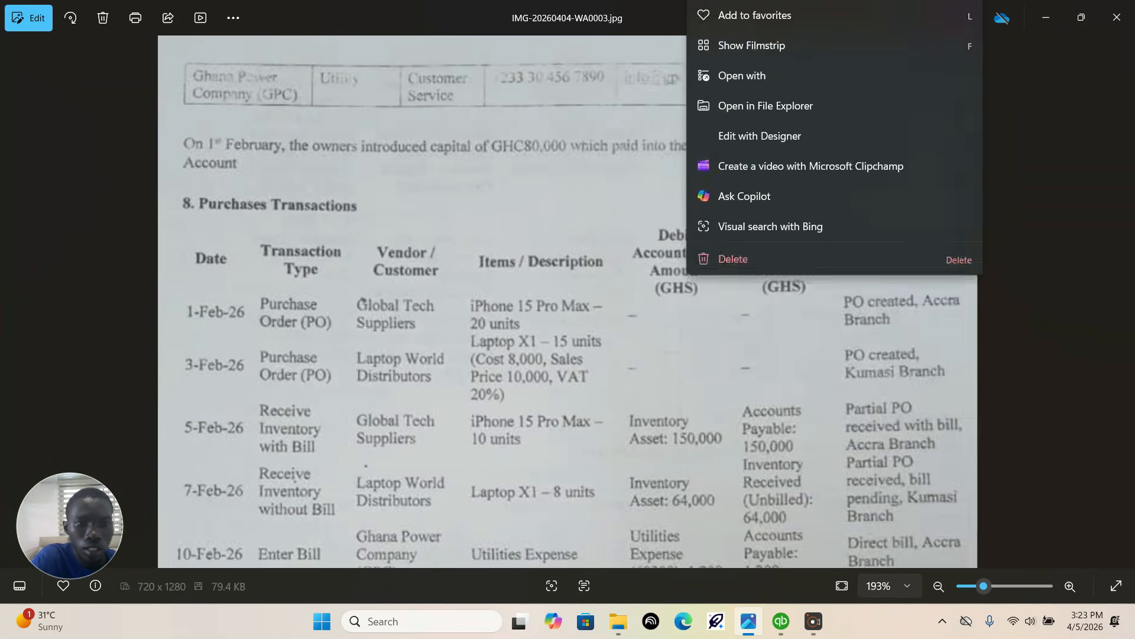
key(Escape)
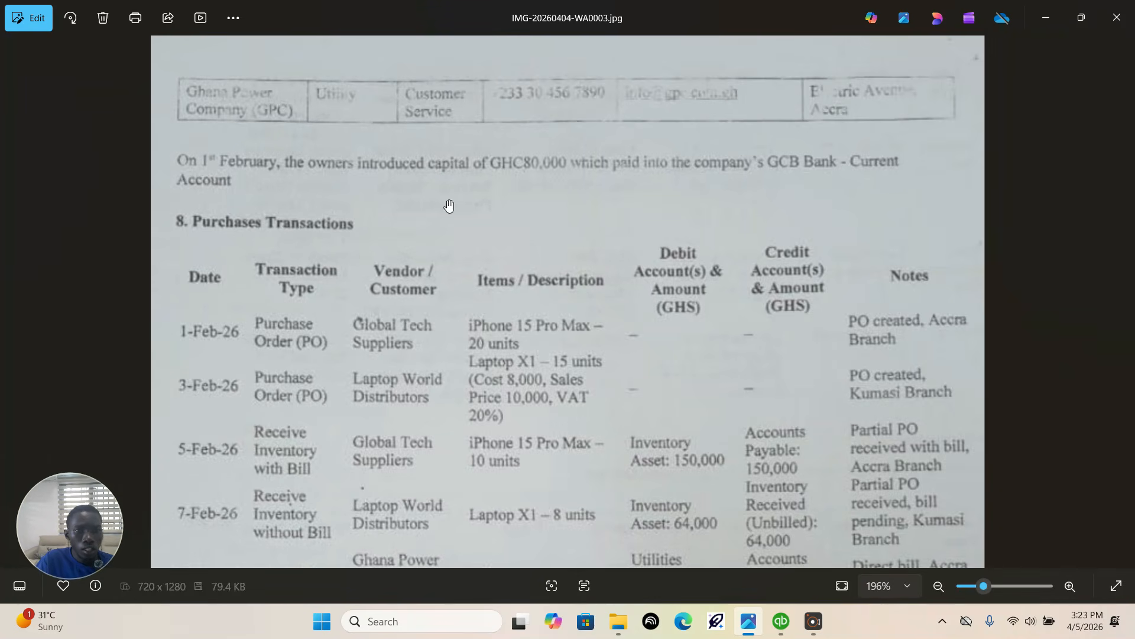
click(781, 621)
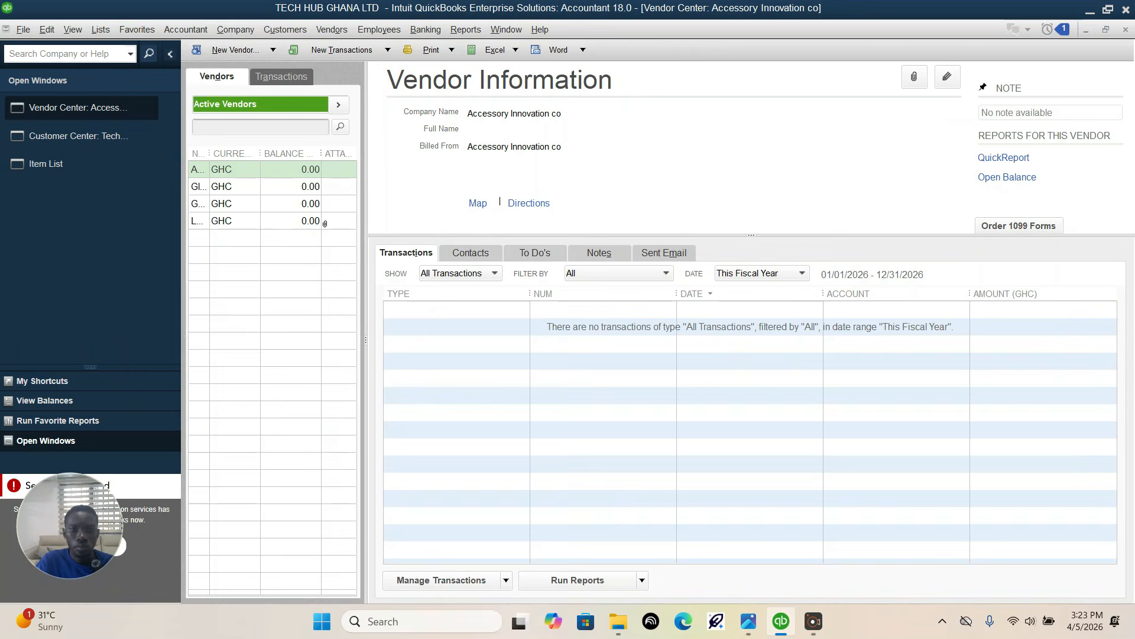
Step: Create a fourth vendor with the company name Ghana Power Company(GPC) and save the record
click(235, 50)
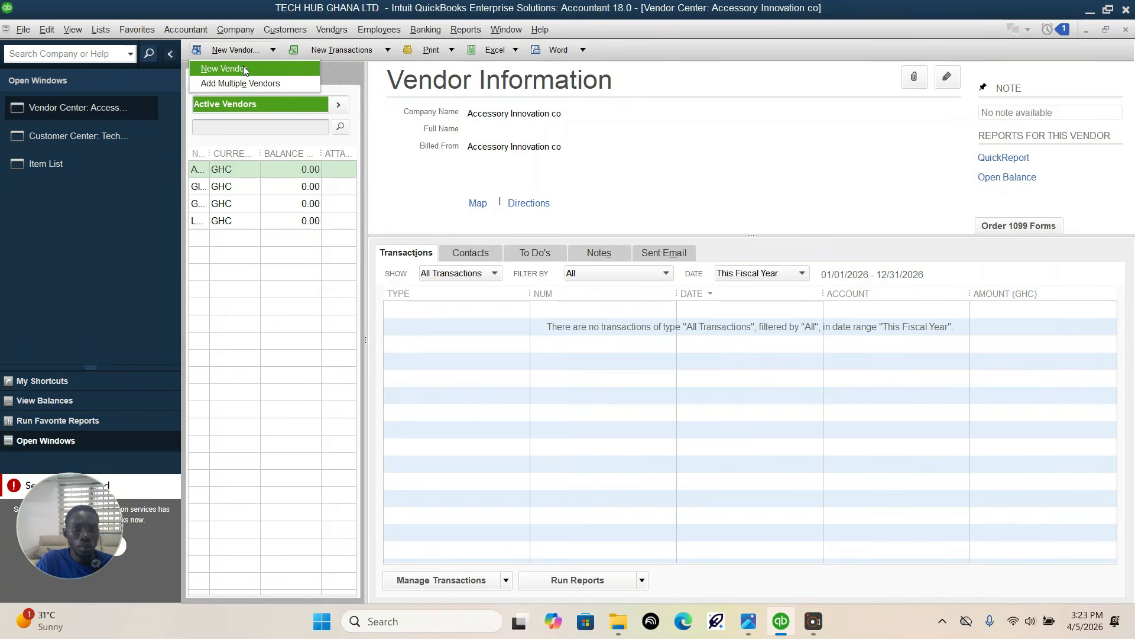
click(243, 69)
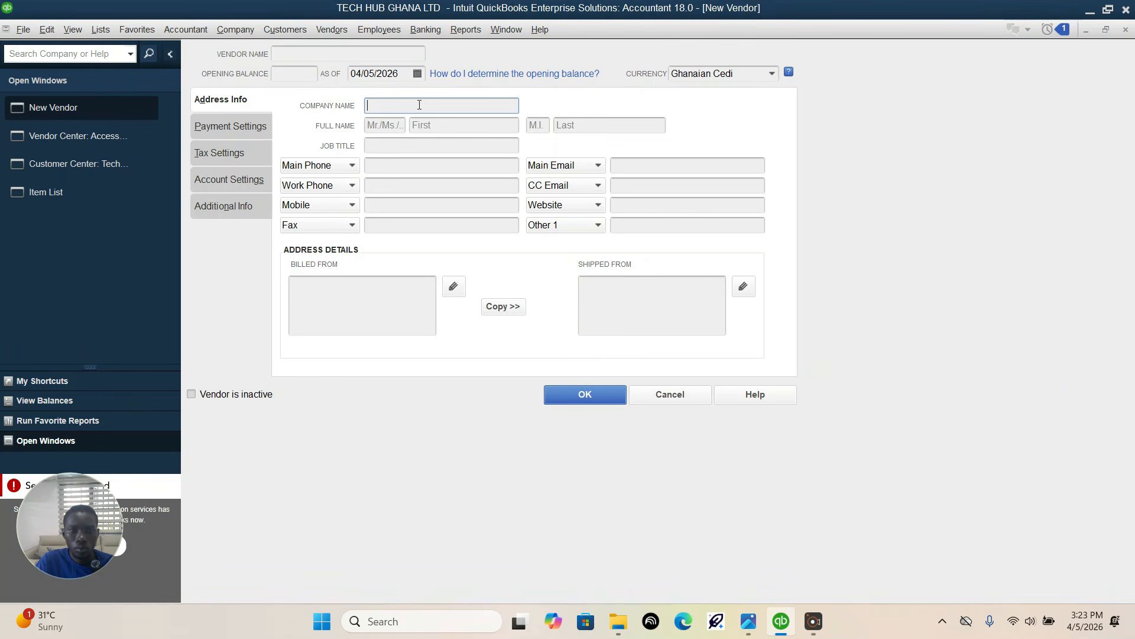
text(Ghana P)
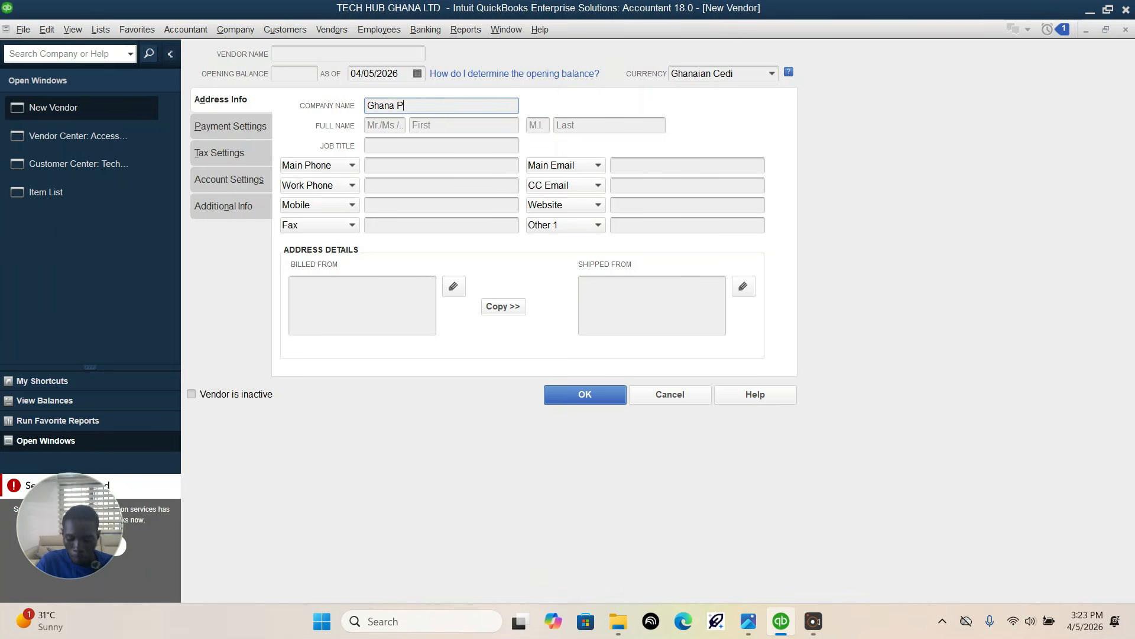
text(ower Company)
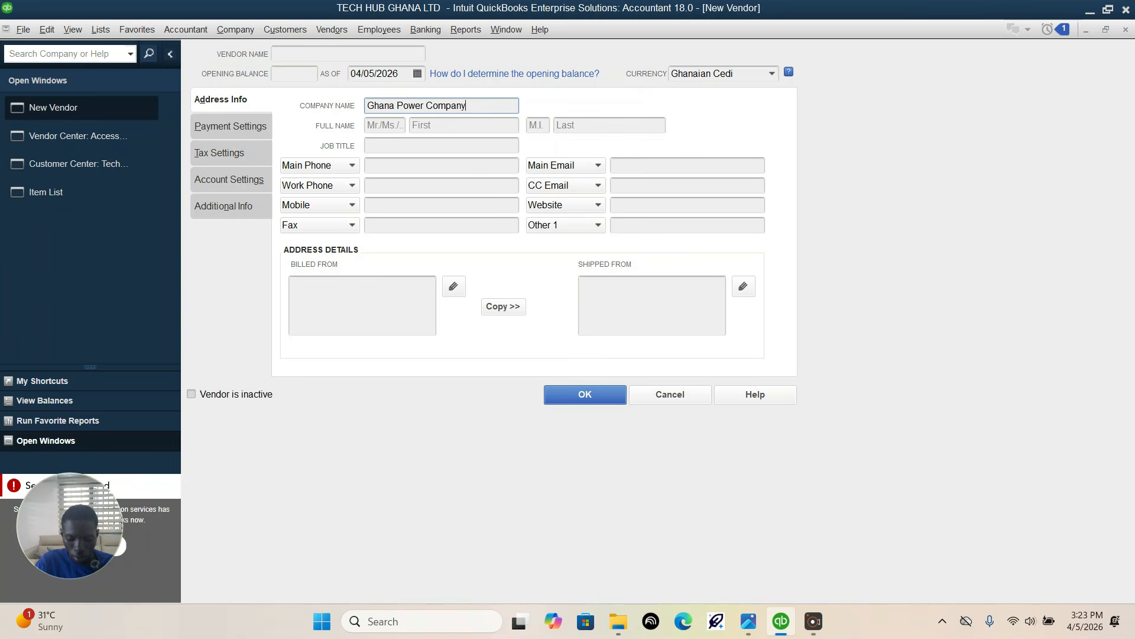
text((GPC)
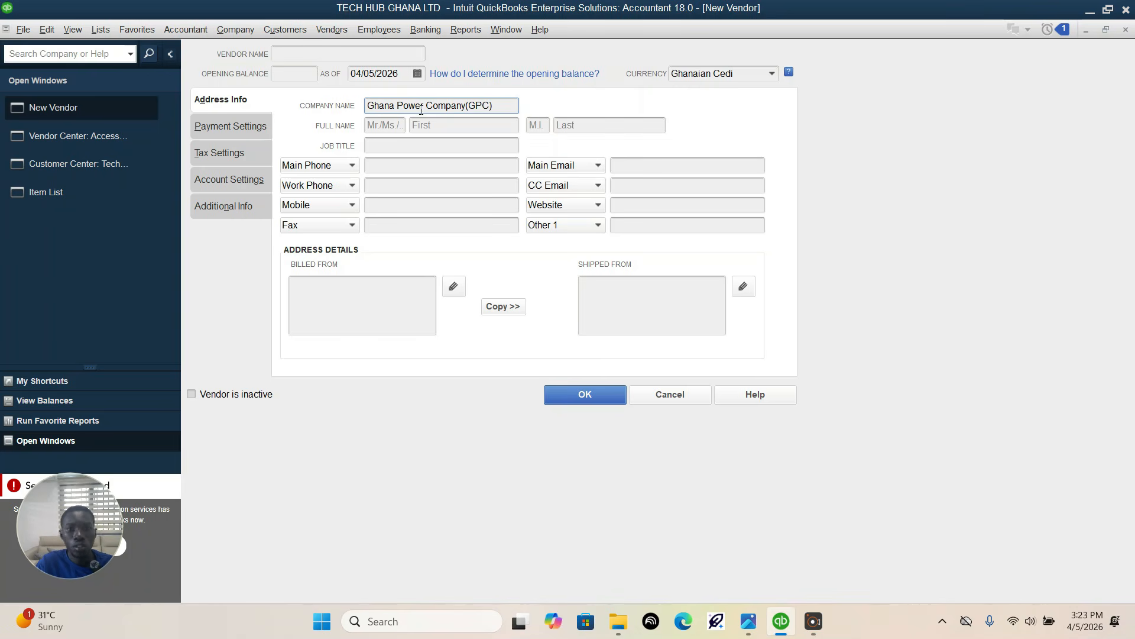
click(619, 395)
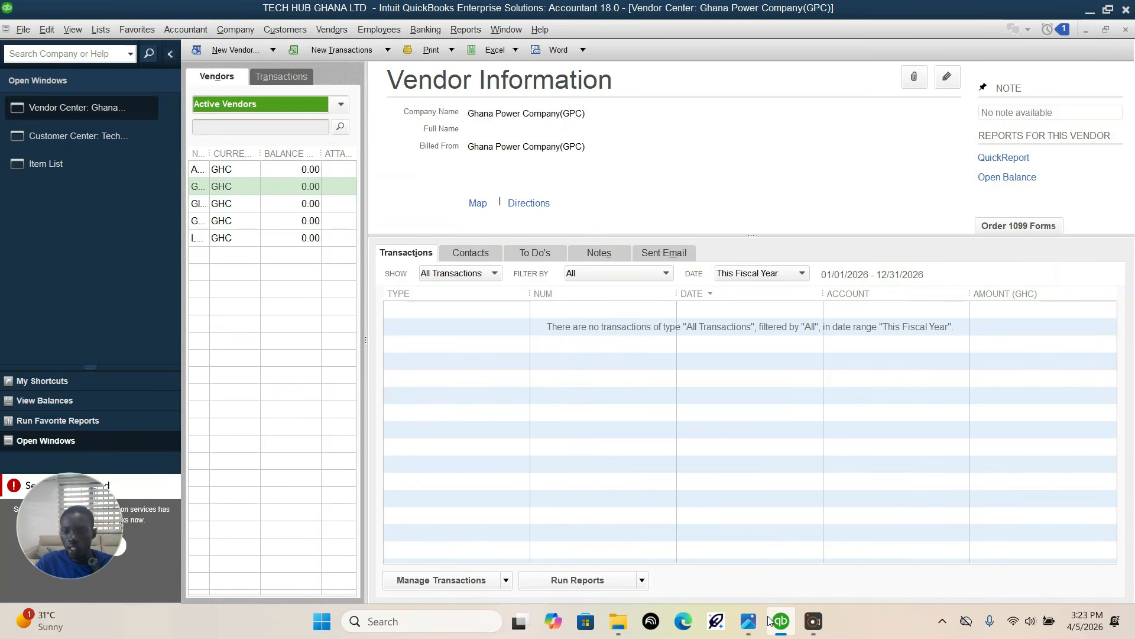
Step: Read the owners' capital note in the assignment photo, then open a new general journal entry in QuickBooks and dismiss the numbering notice
click(748, 621)
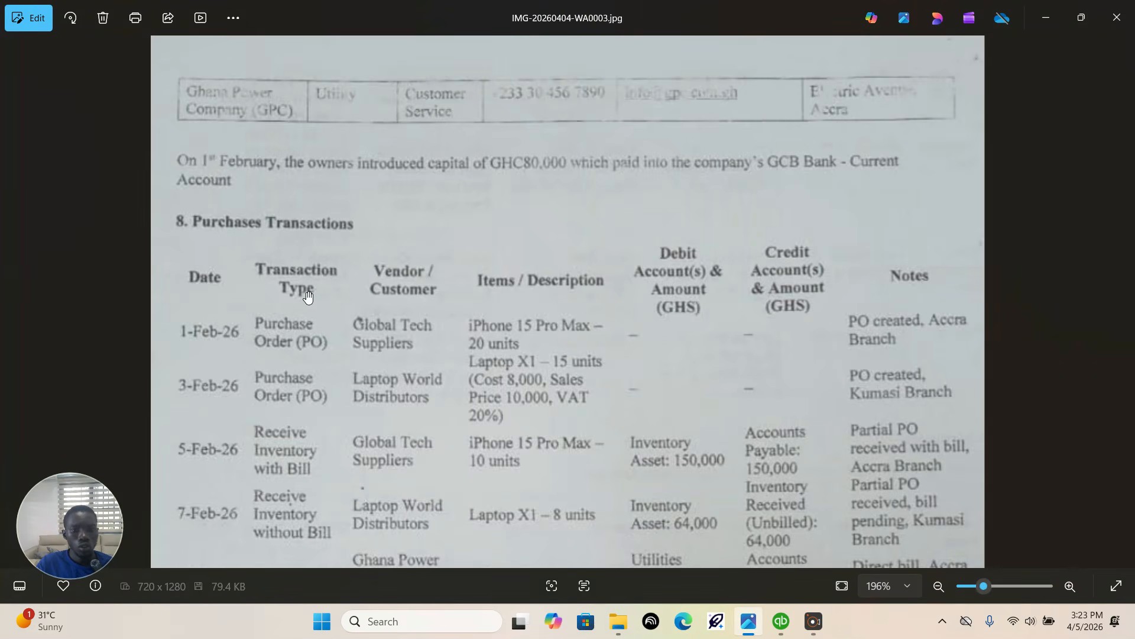
drag(300, 286, 281, 234)
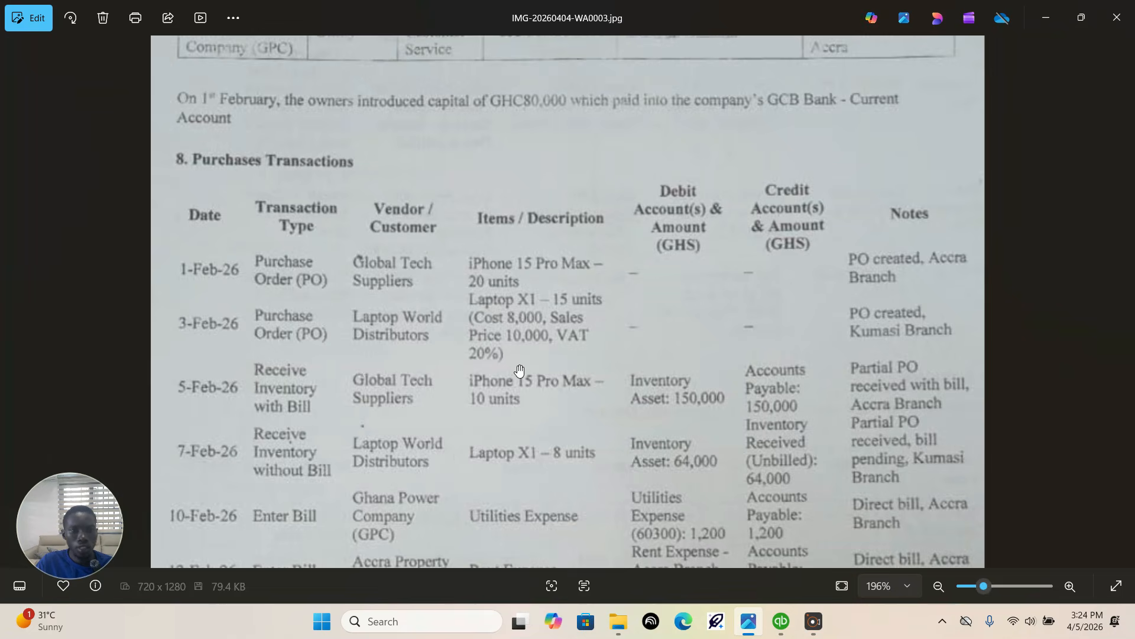
click(784, 632)
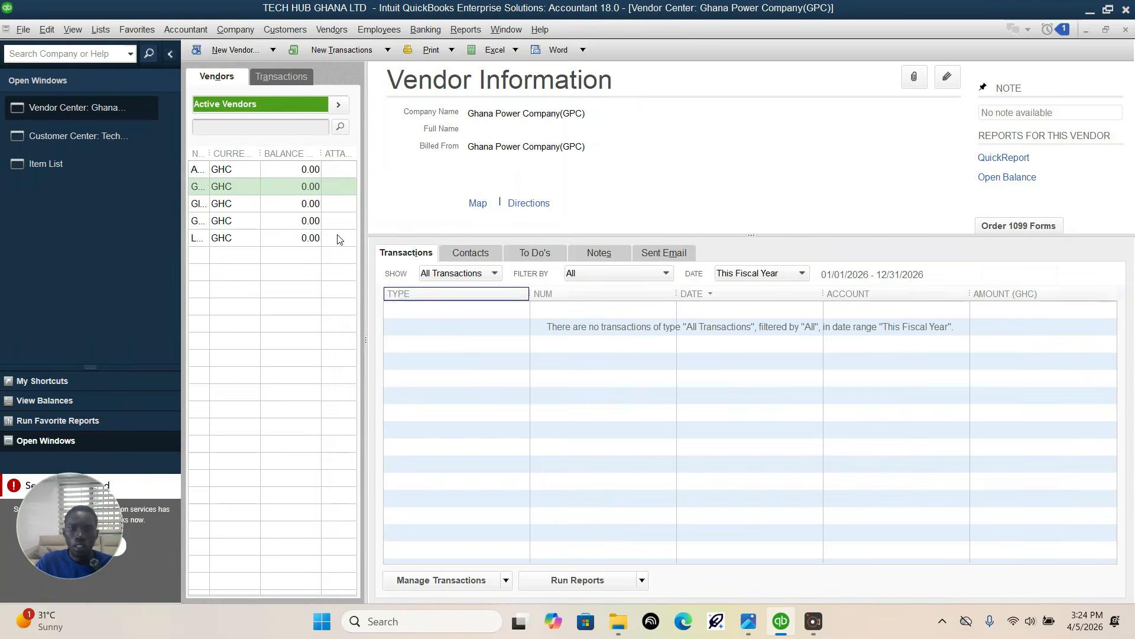
click(185, 30)
mouse_move(215, 115)
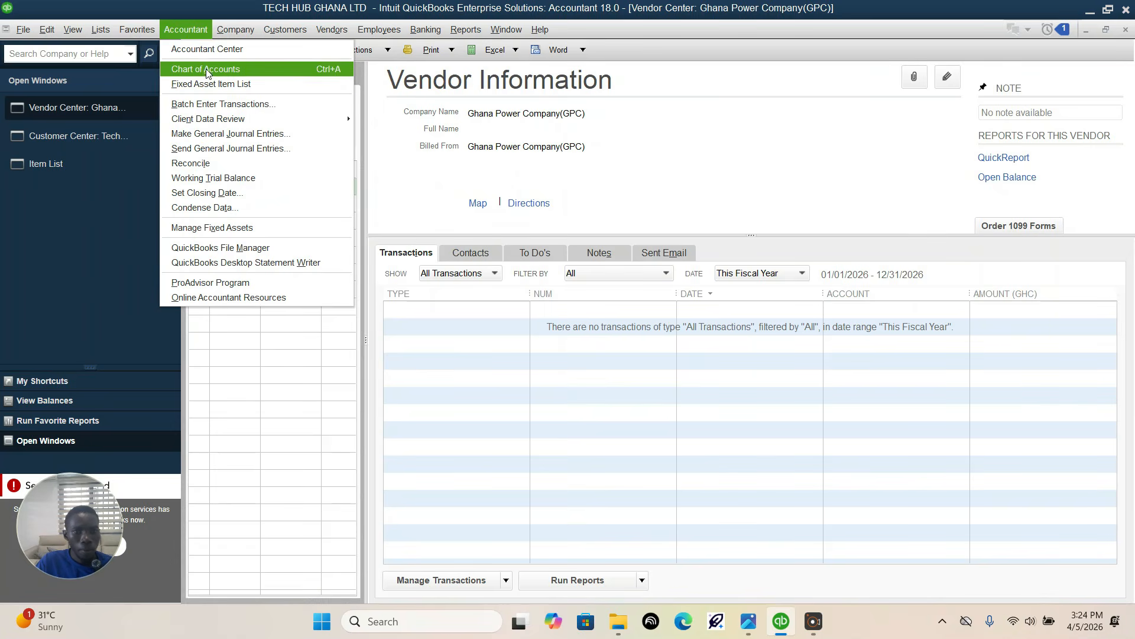
click(205, 134)
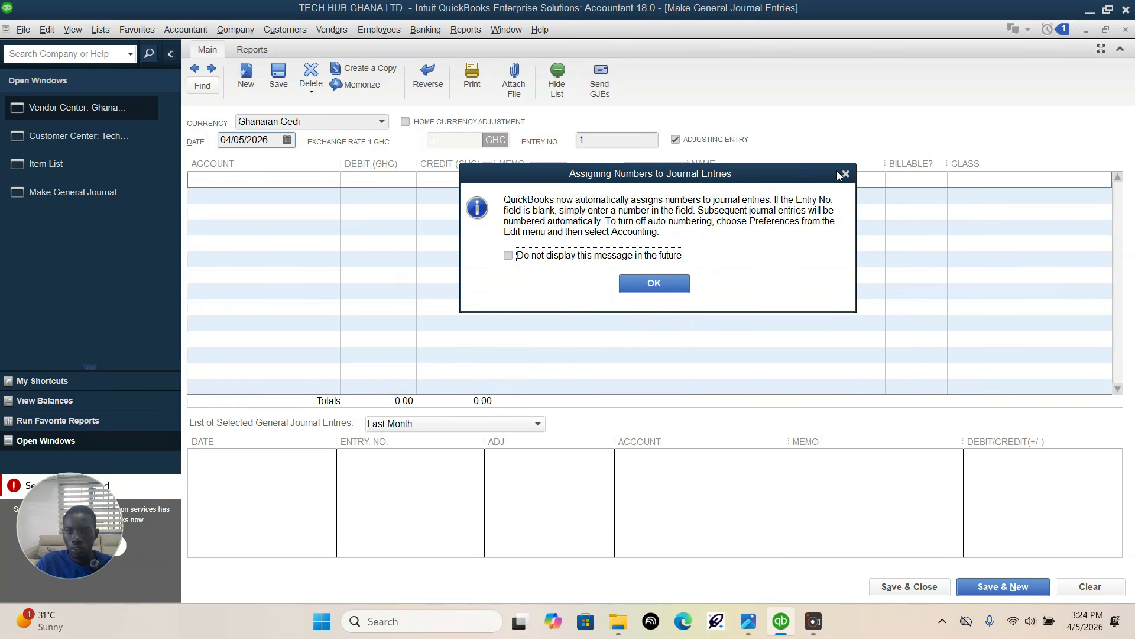
click(844, 174)
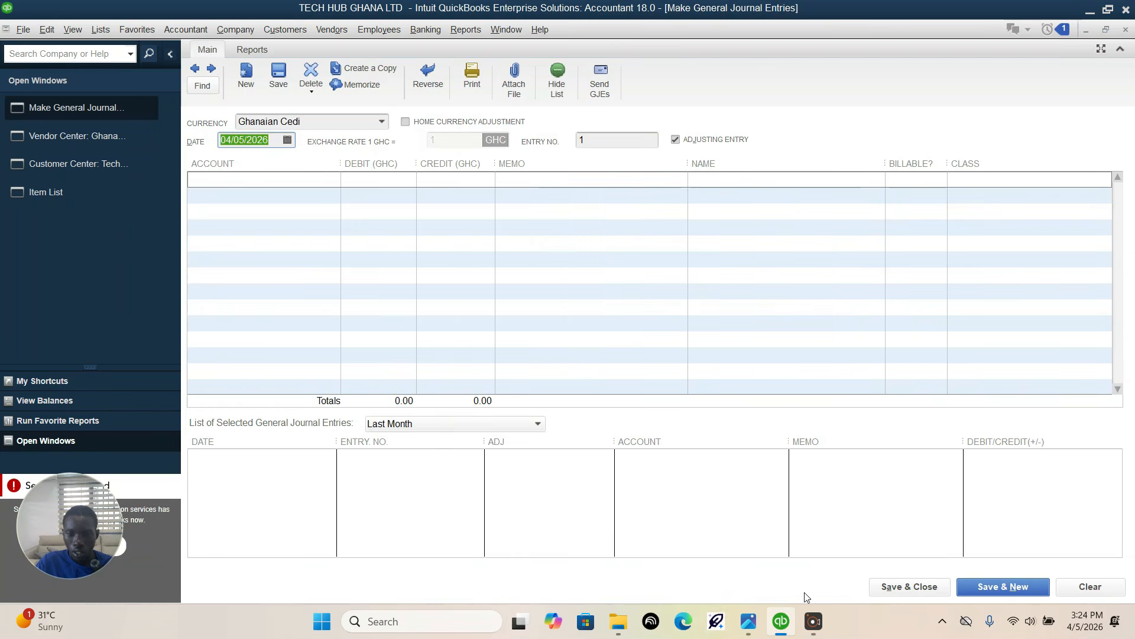
Step: Debit 10100 GCB BANK-Current Account with 80000 on the journal entry's first line, checking the details against the assignment photo
click(748, 621)
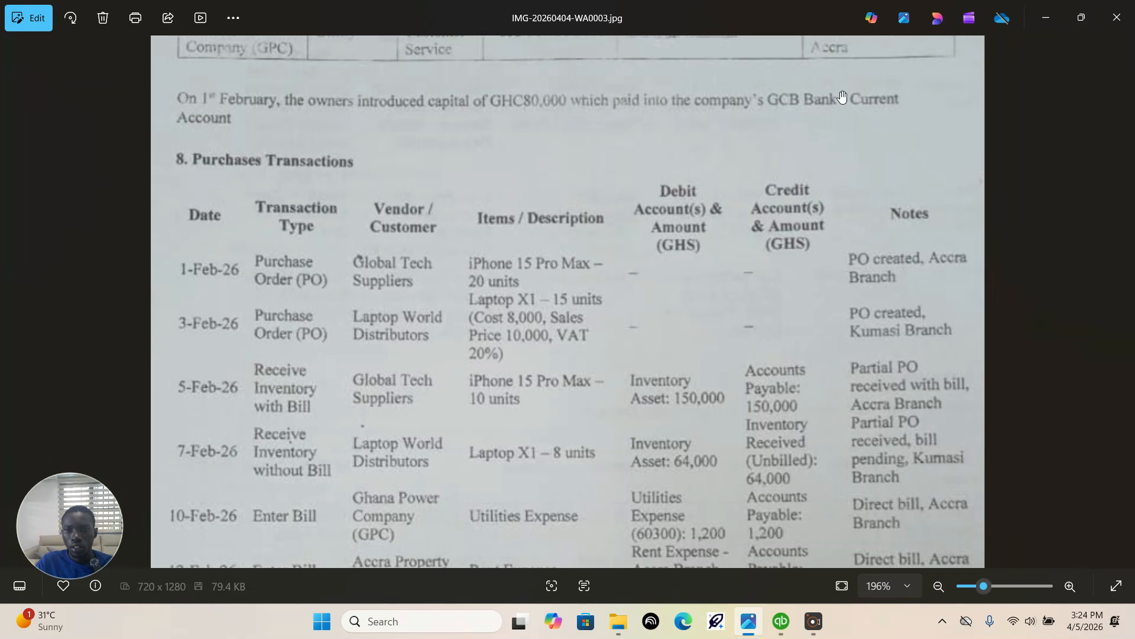
click(780, 621)
click(324, 187)
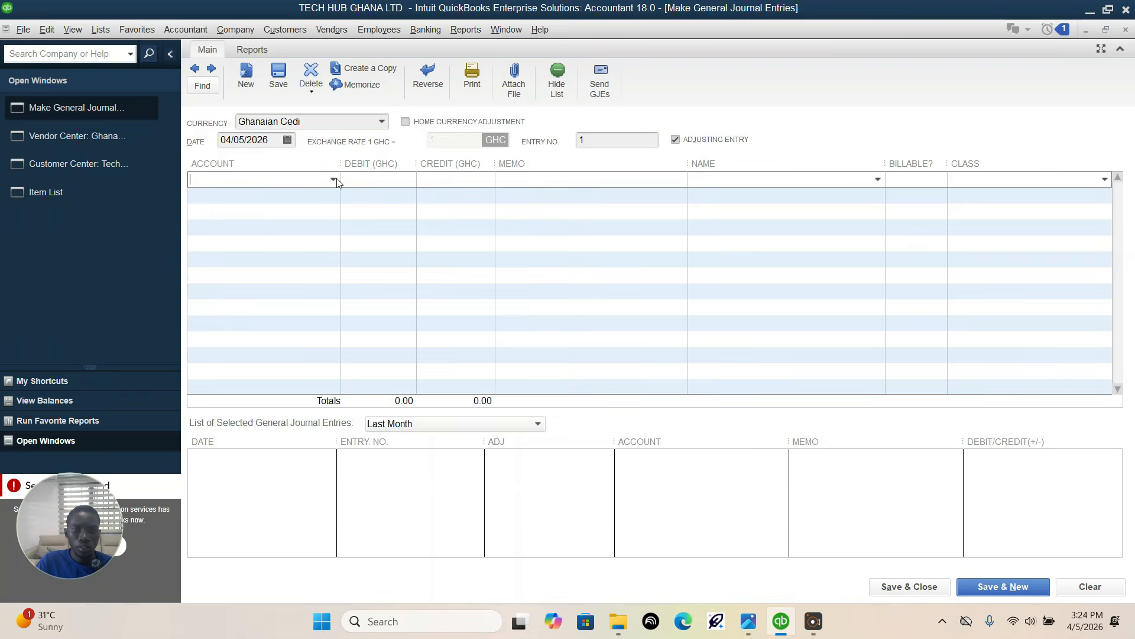
click(334, 181)
click(280, 231)
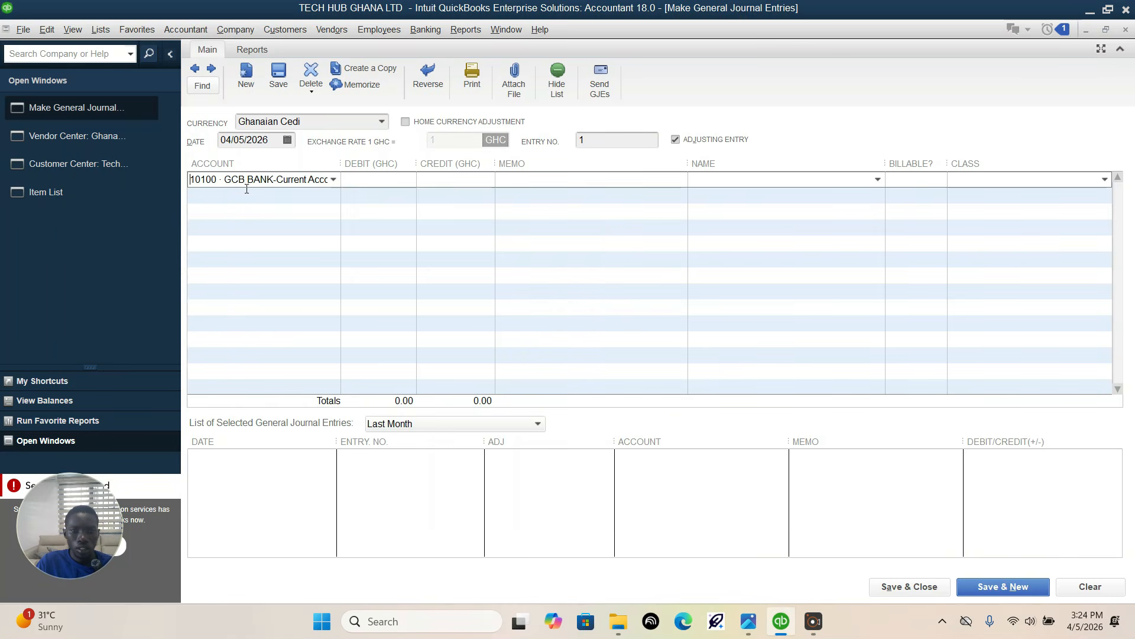
click(748, 621)
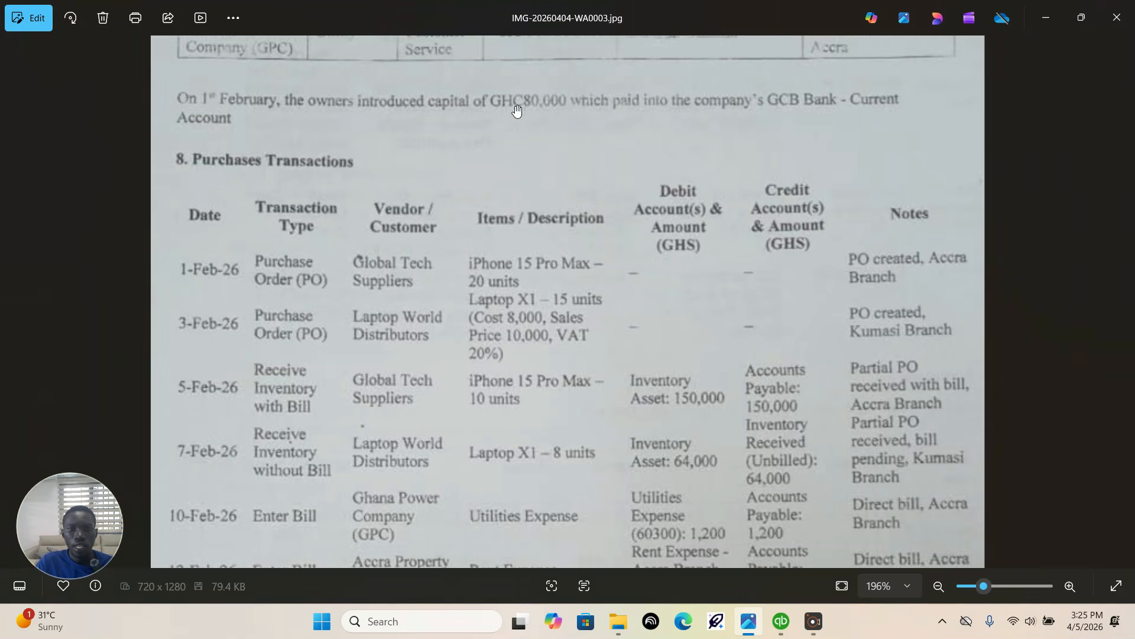
click(781, 620)
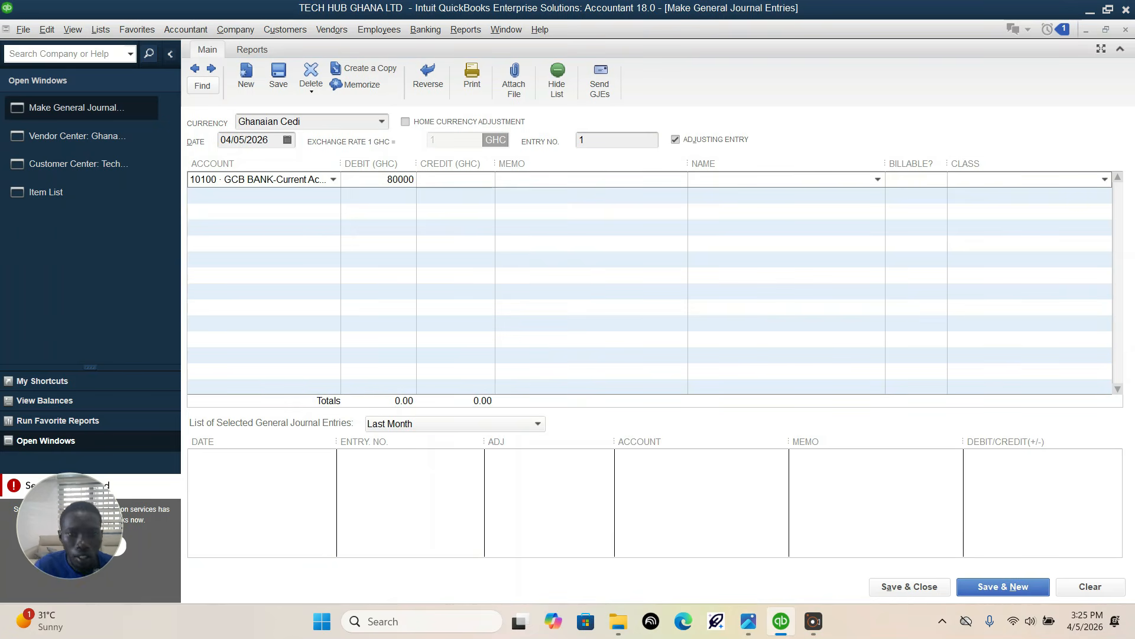
Step: Credit 30000 Owner's Capital with 80,000.00 on the journal entry's second line
click(304, 196)
click(333, 195)
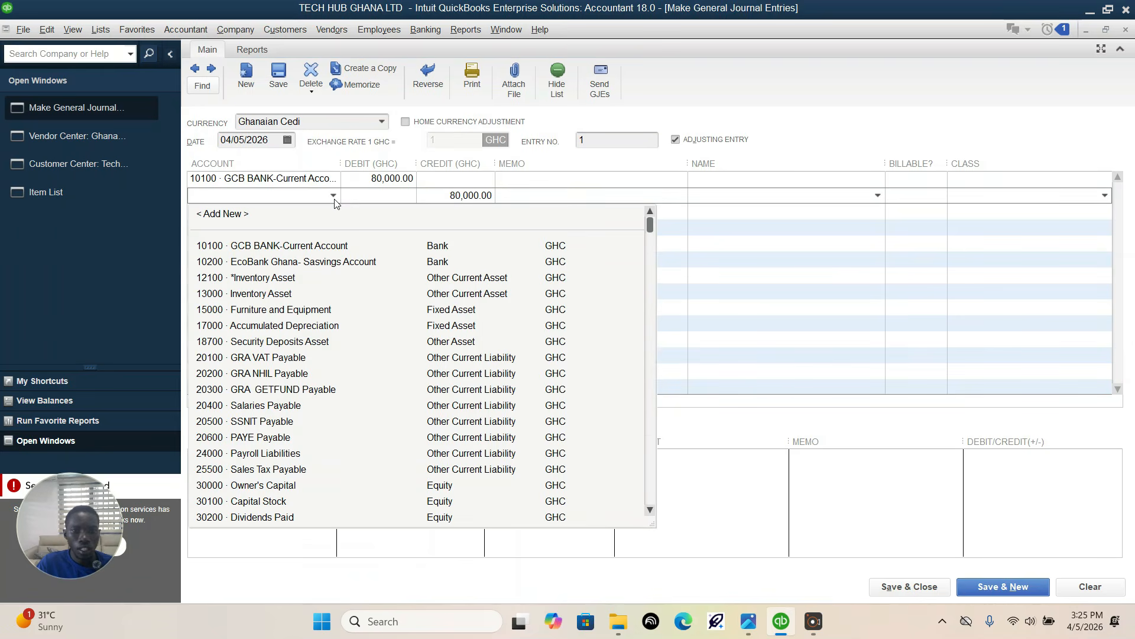
text(O)
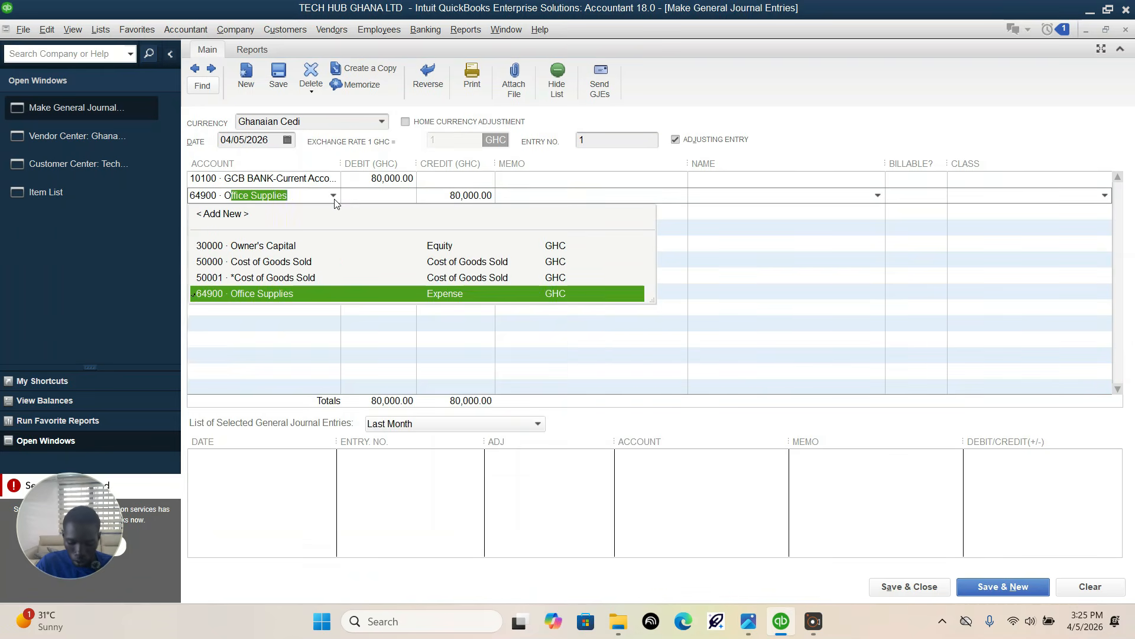
text(wner's Capital)
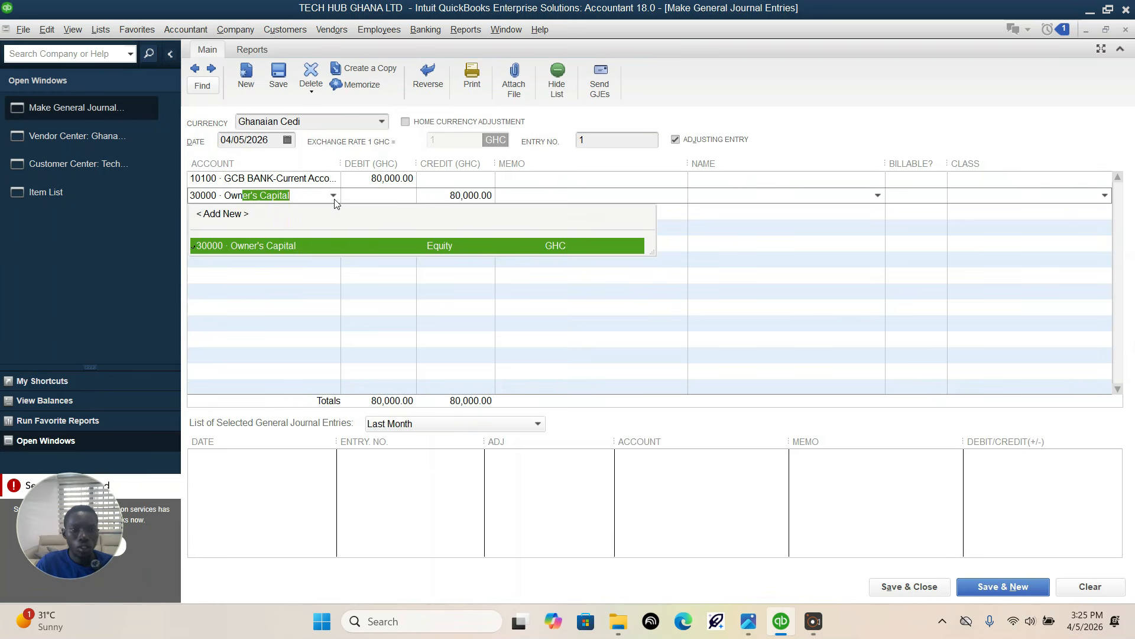
click(257, 247)
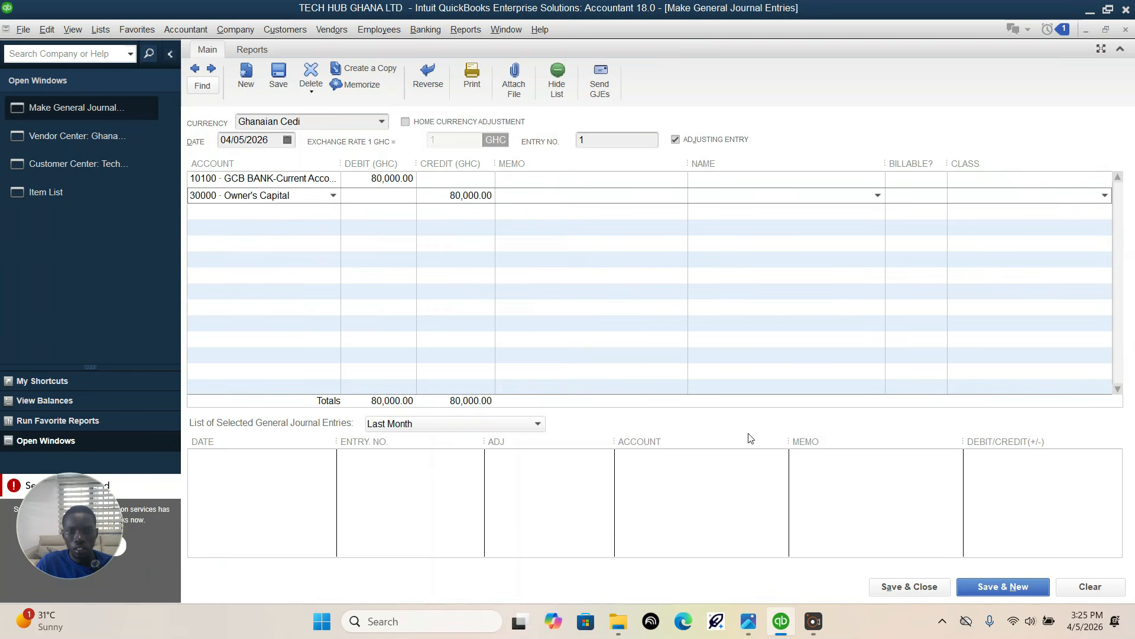
Step: Check the capital contribution date in the assignment photo and set the journal entry's date to 02/01/2026
click(756, 628)
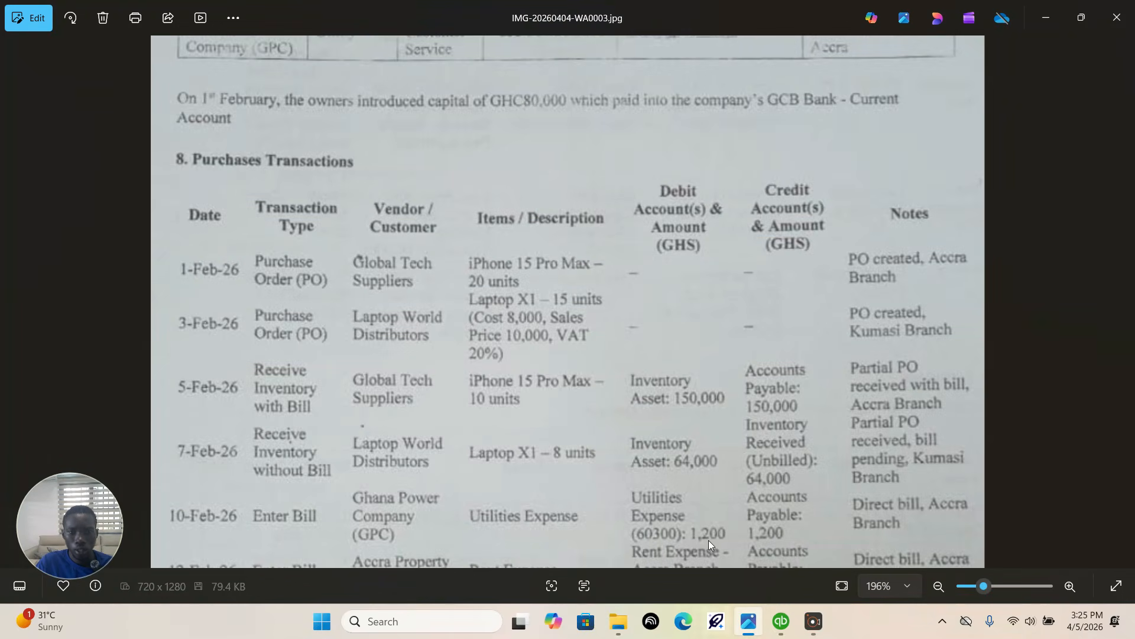
click(780, 621)
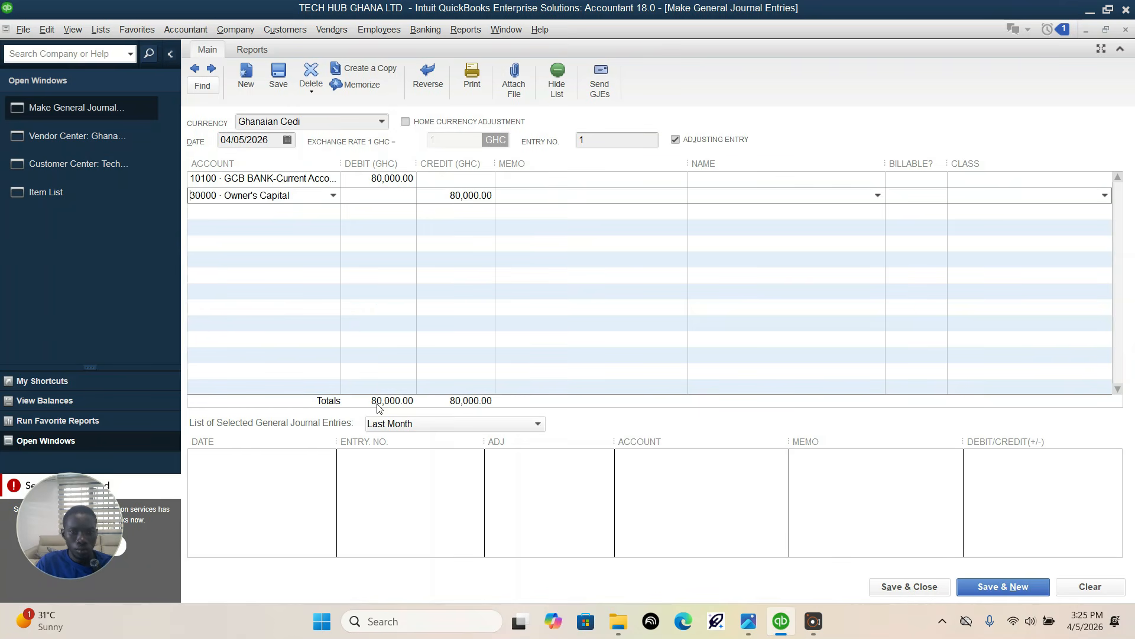
click(287, 139)
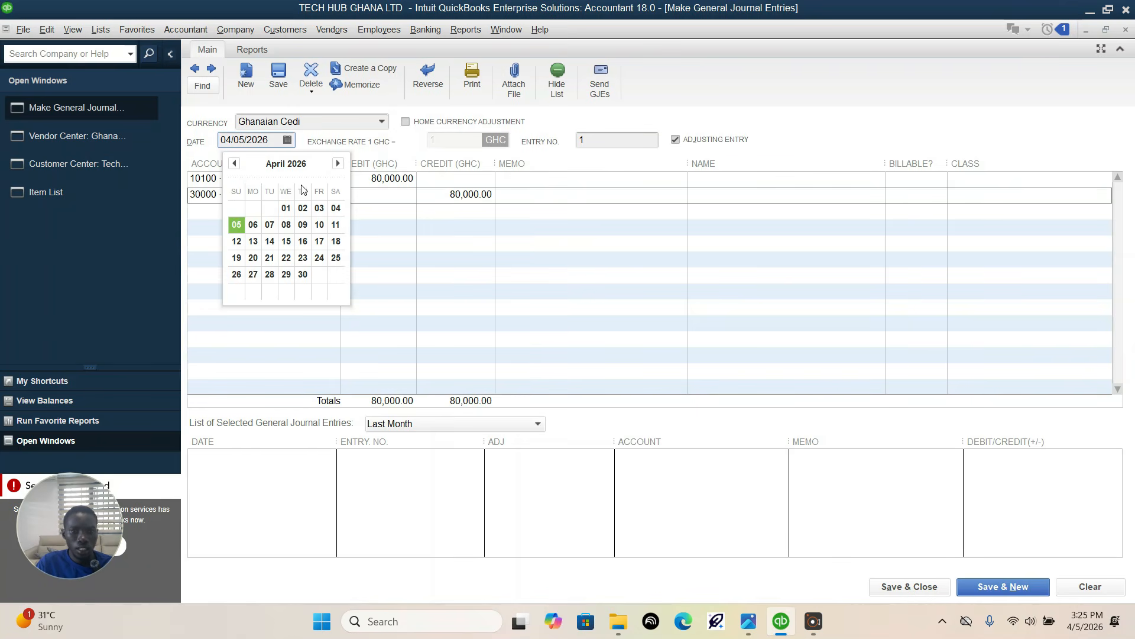
click(232, 164)
click(233, 163)
click(236, 208)
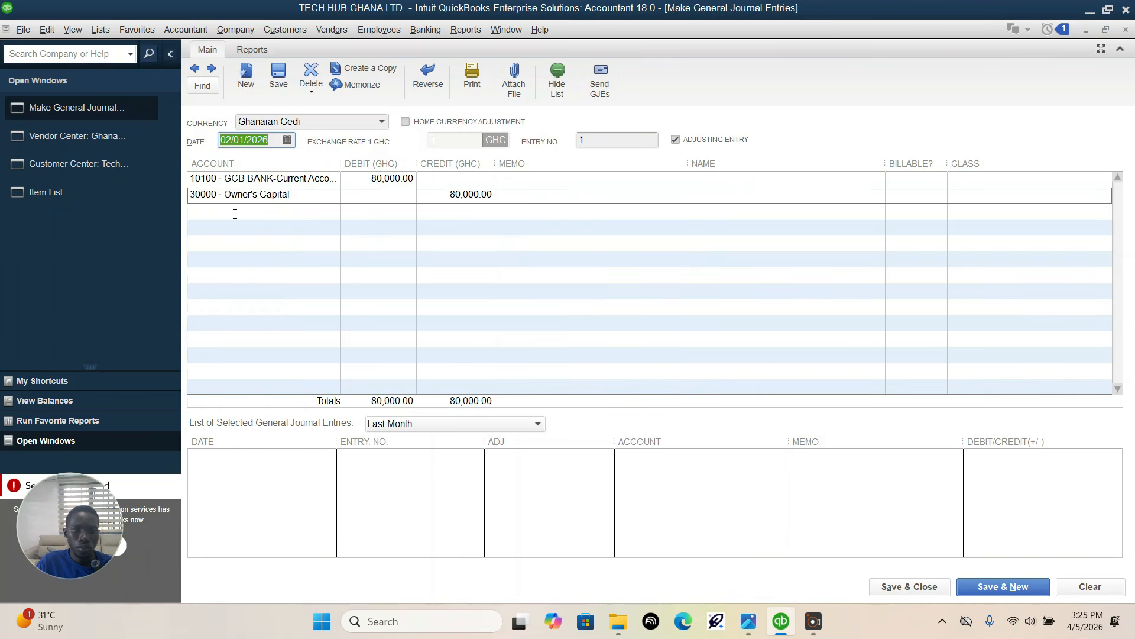
Step: Recheck the capital note in the assignment photo, and save and close the journal entry without assigning classes
mouse_move(776, 629)
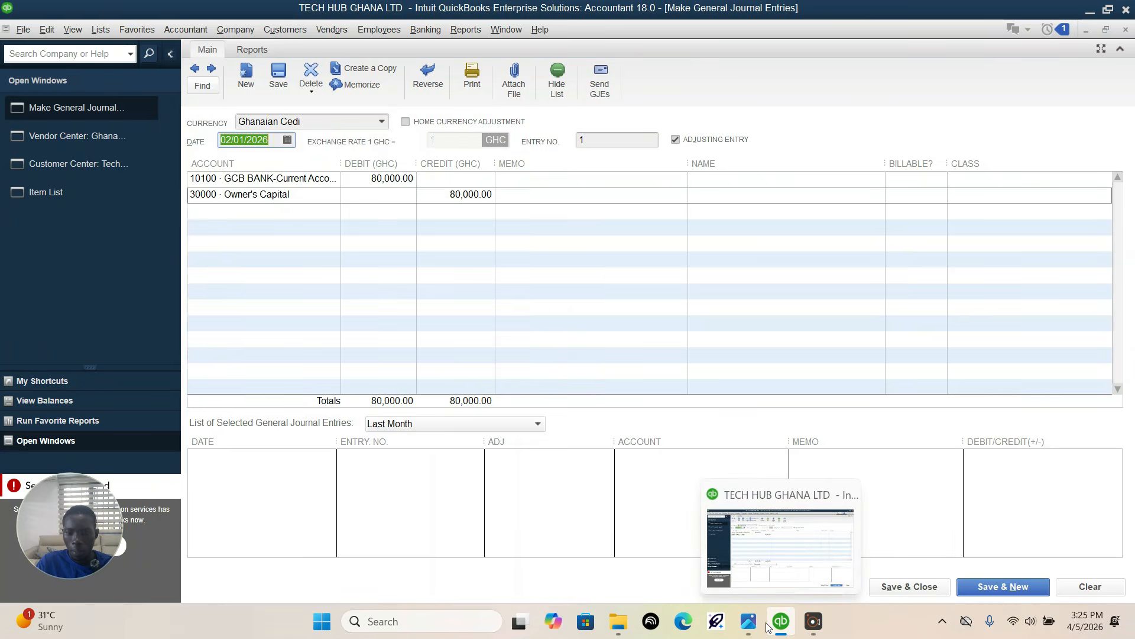
click(749, 625)
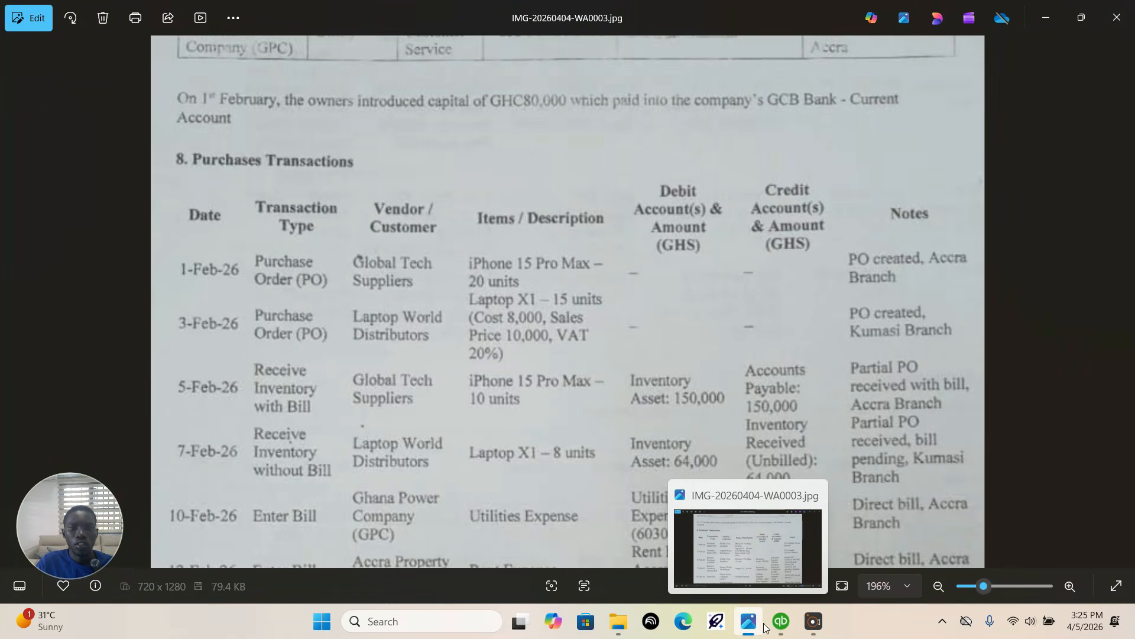
click(781, 628)
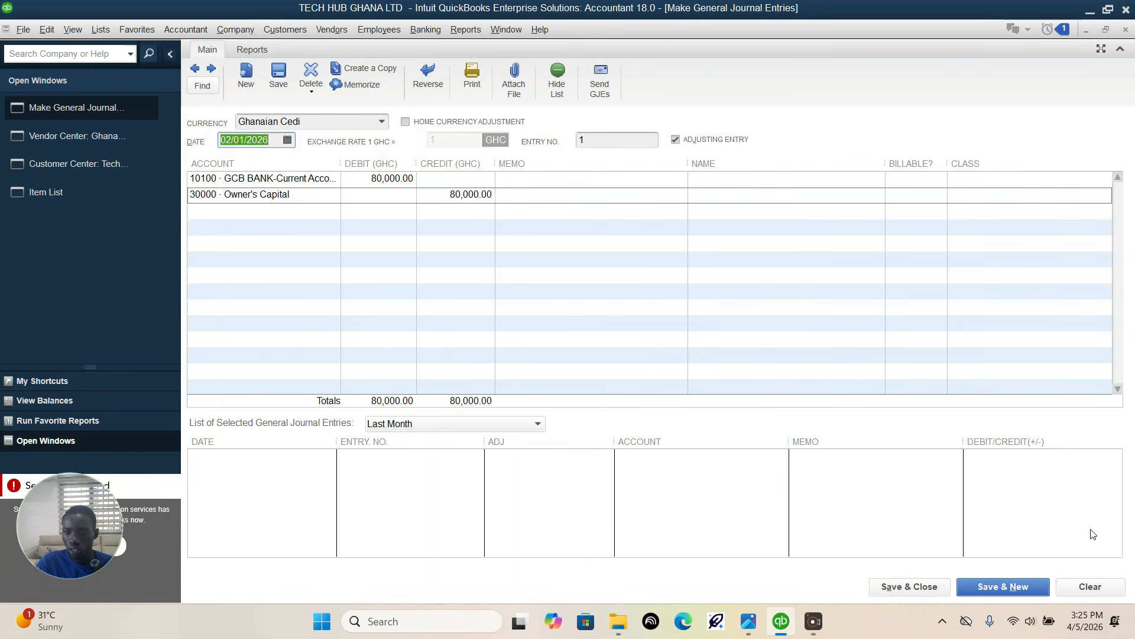
click(936, 591)
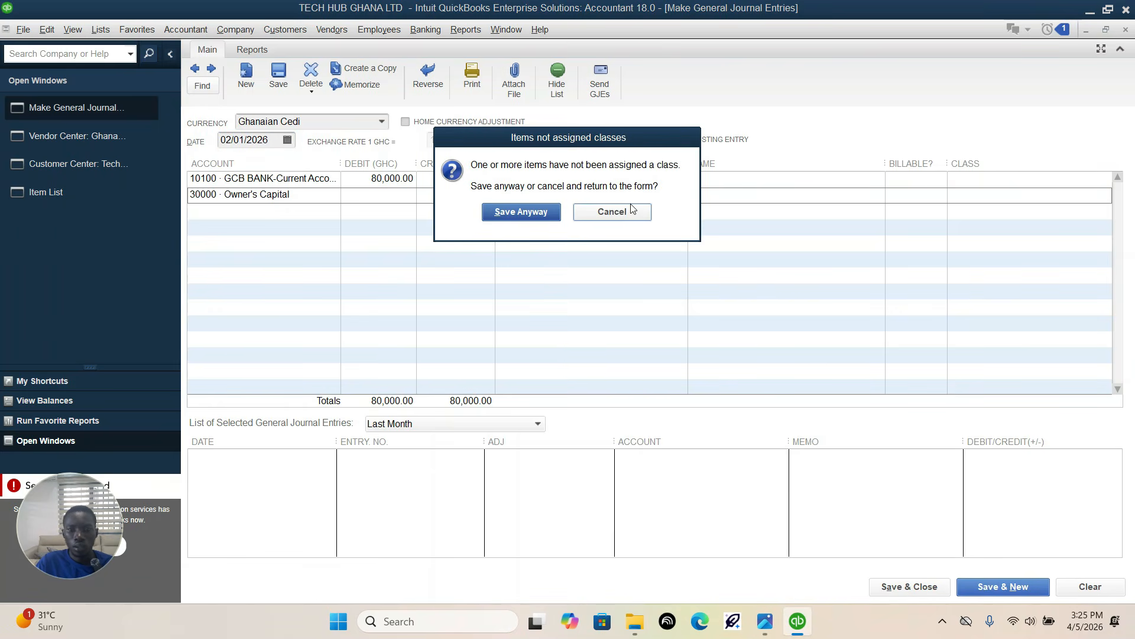
click(520, 212)
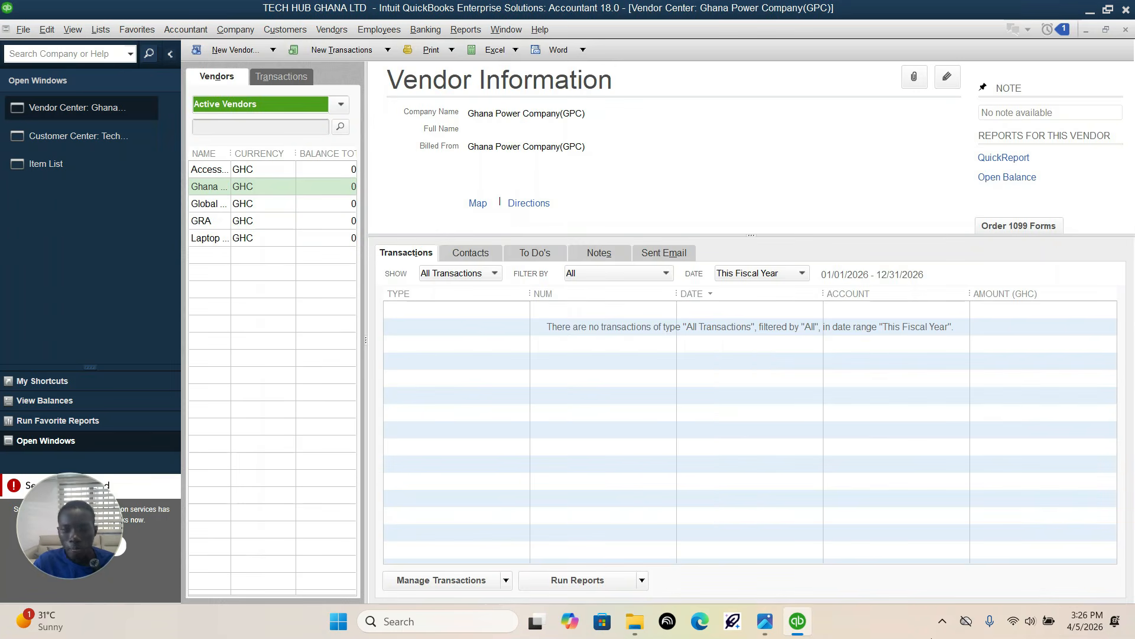
click(942, 621)
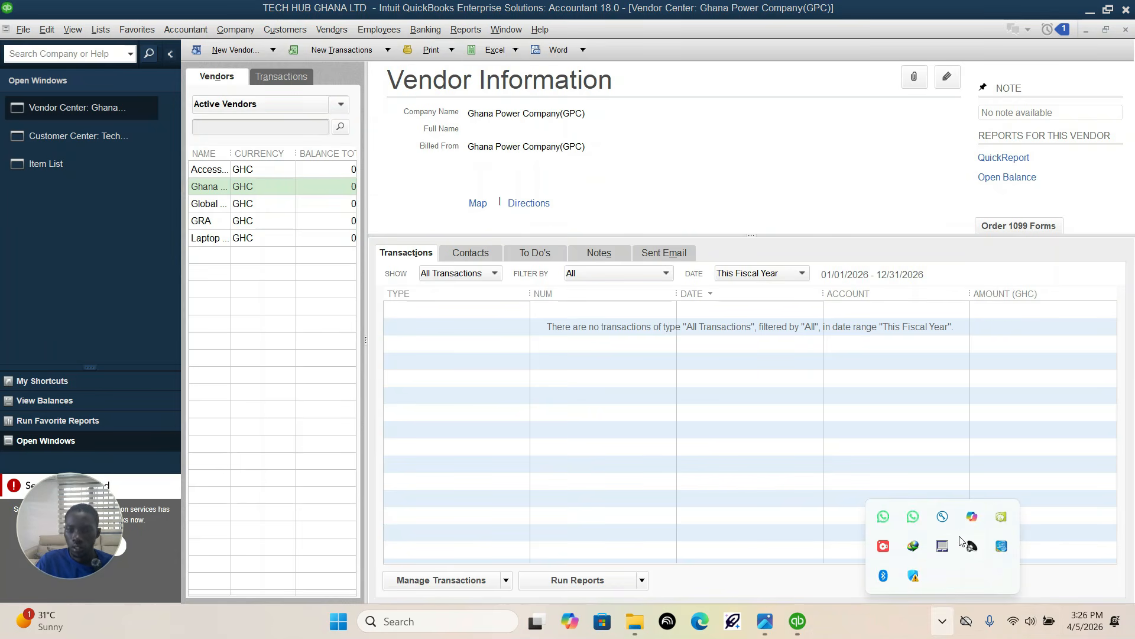
click(883, 546)
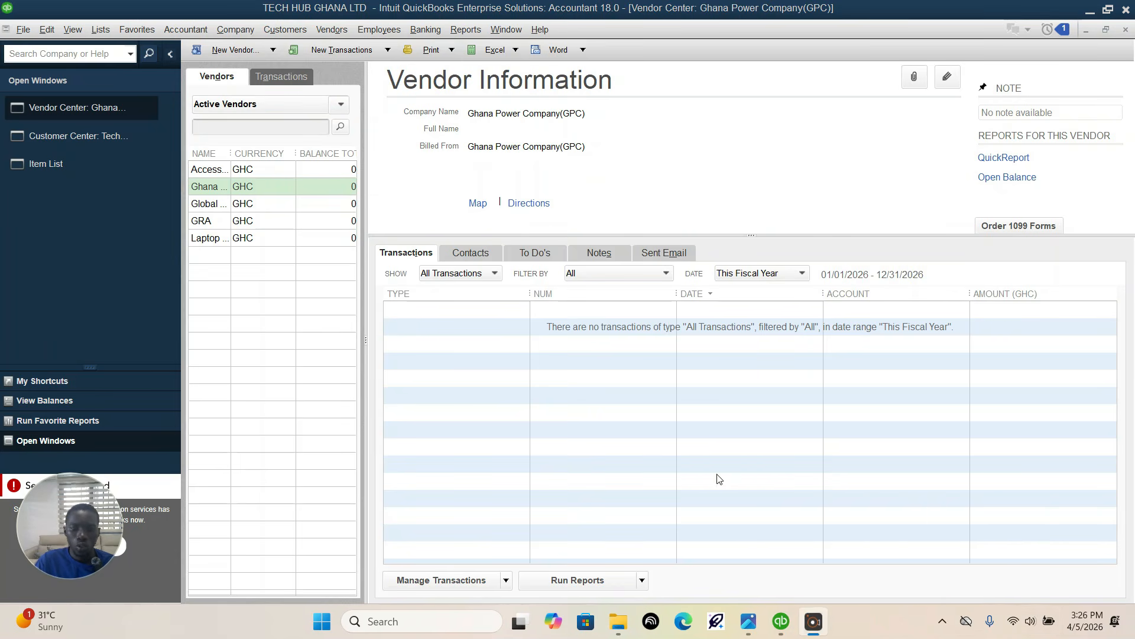
Step: Consult the assignment's purchases table, close the Vendor Center and Customer Center, and open a new purchase order from Home
click(750, 624)
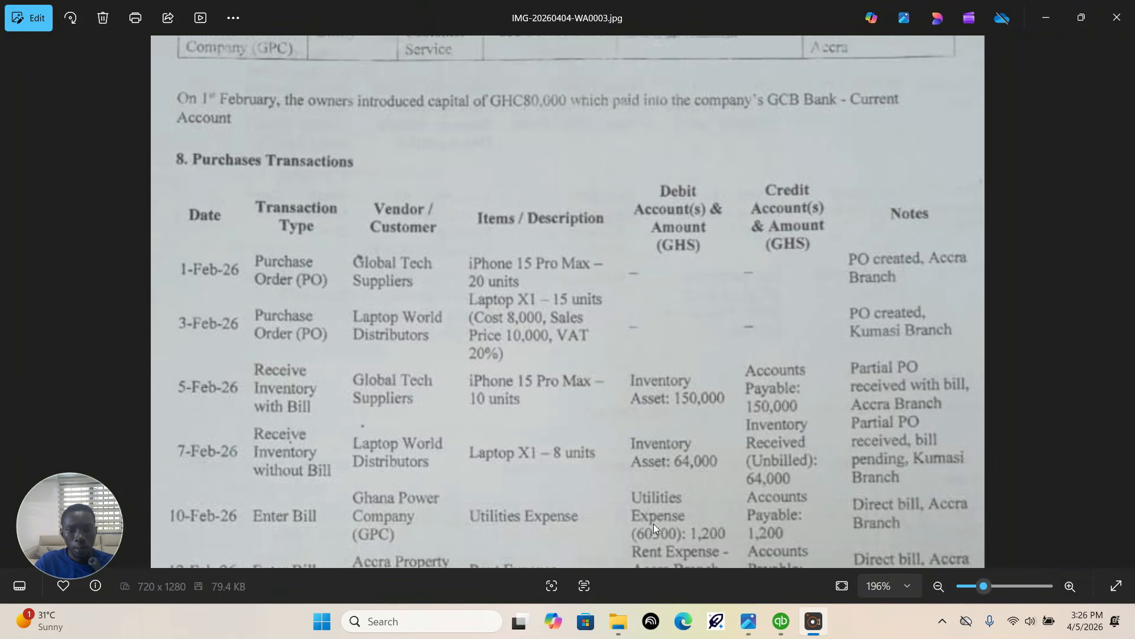
click(780, 621)
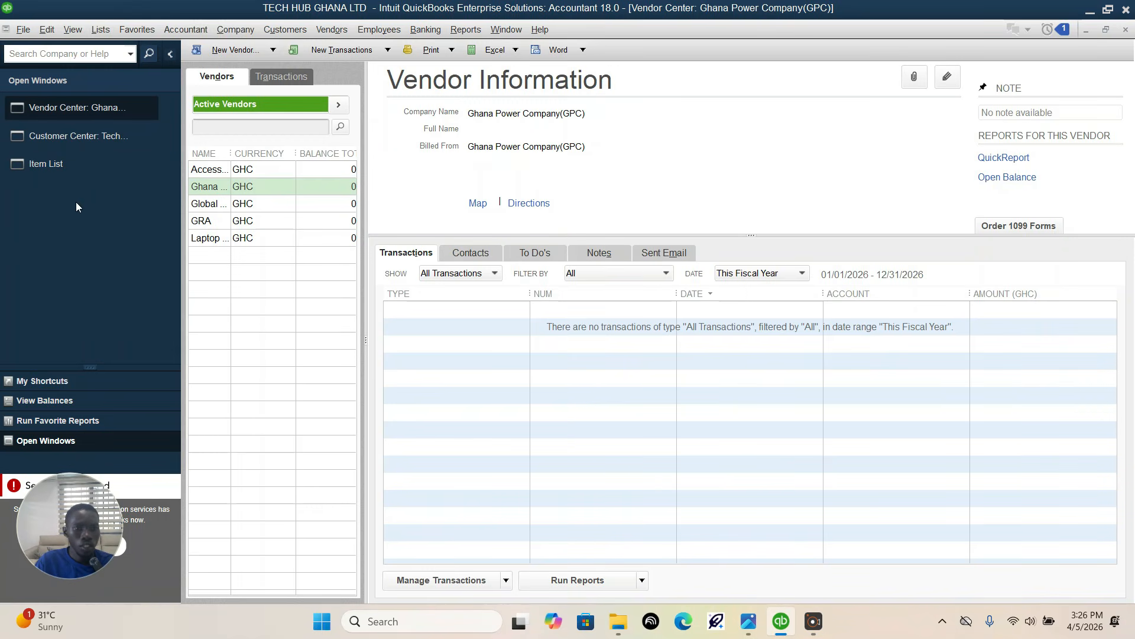
click(1128, 31)
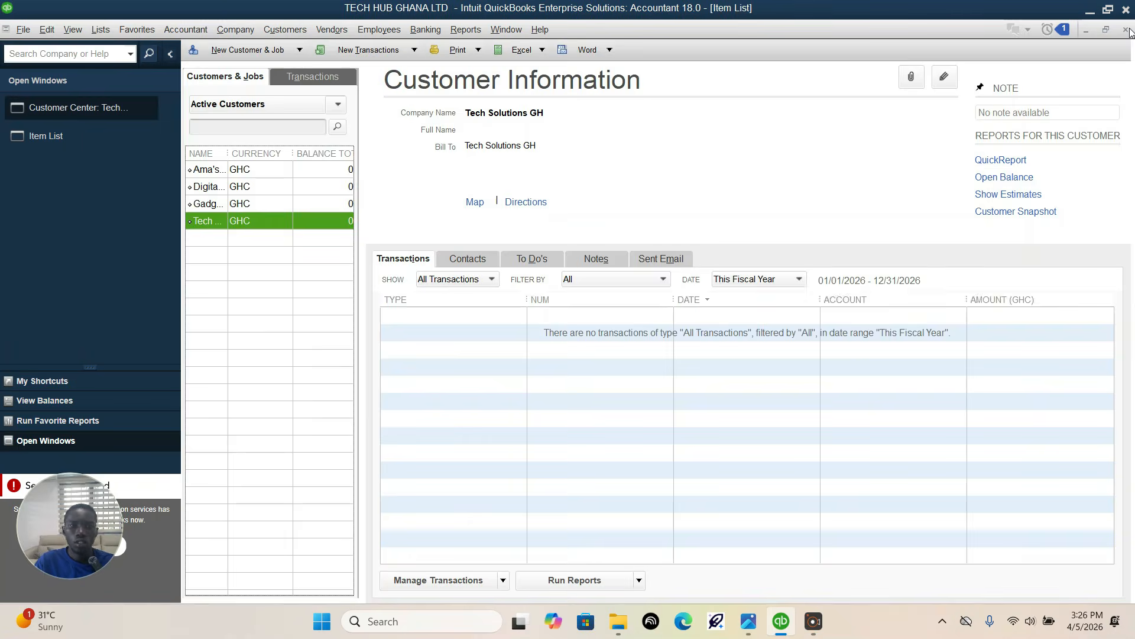
click(1128, 31)
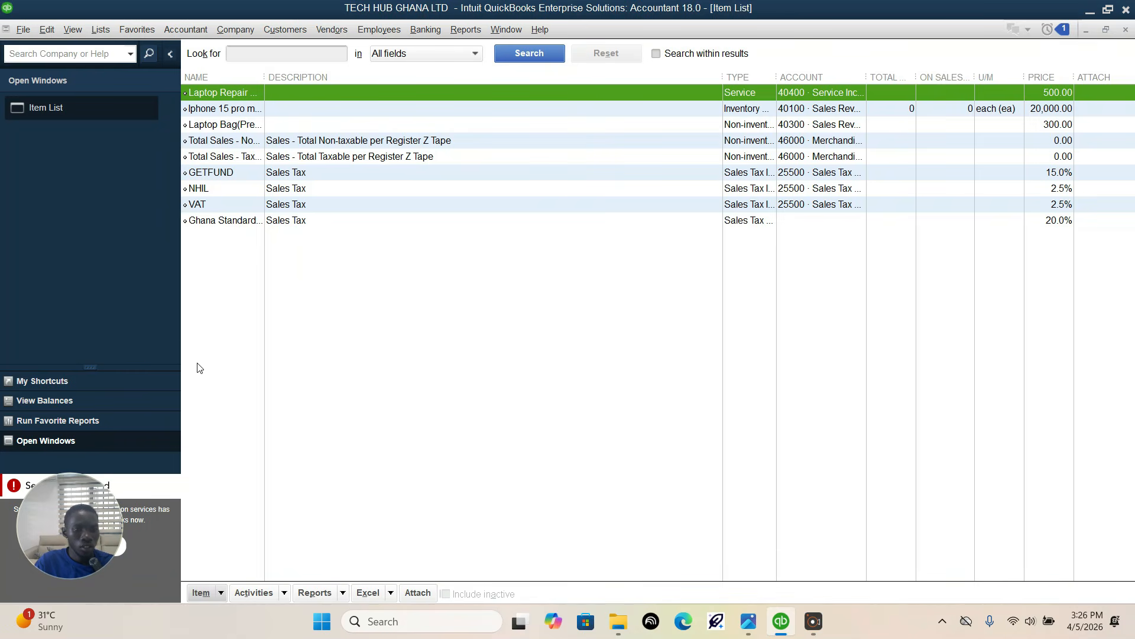
click(110, 376)
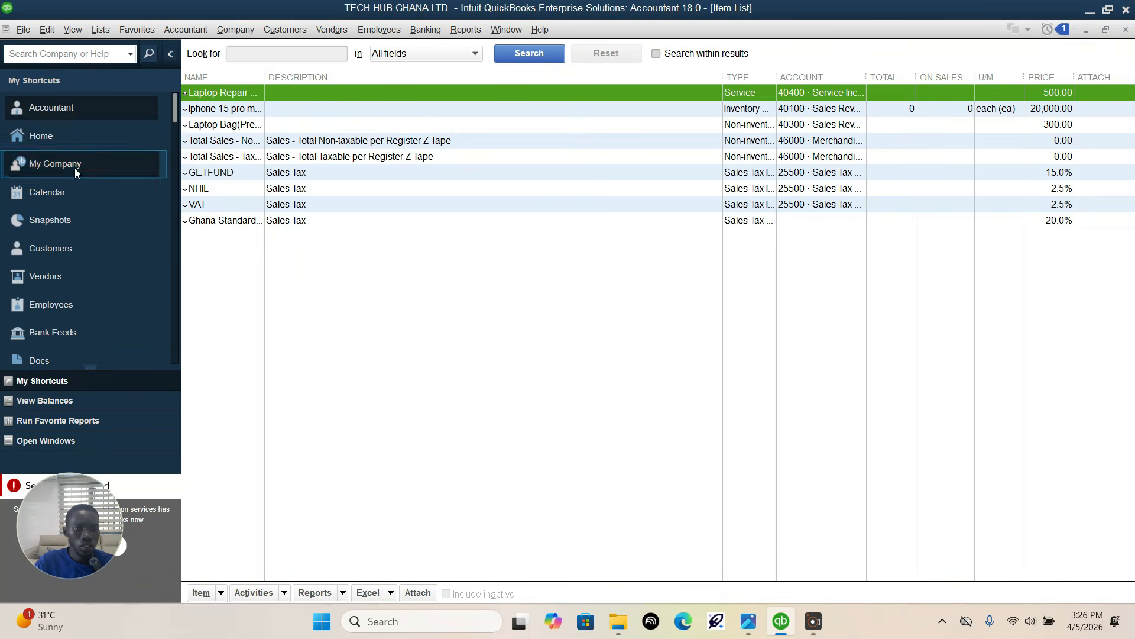
click(111, 140)
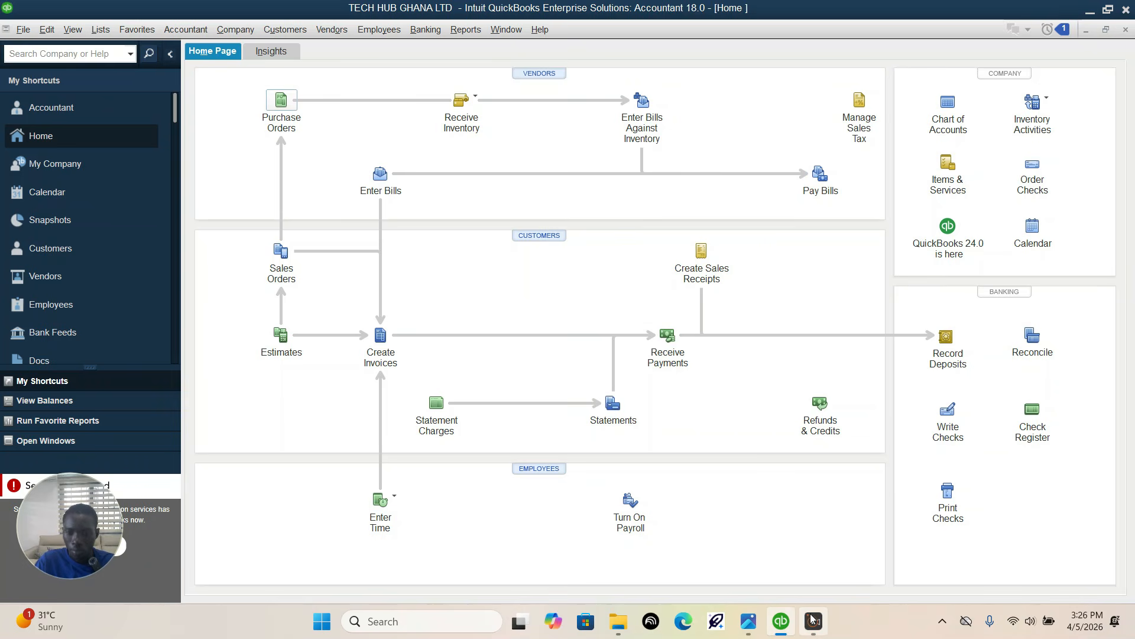
Step: Following the assignment's 1-Feb-26 row, choose Global Tech suppliers as the purchase order's vendor and add 20 units of Iphone 15 pro max
click(750, 622)
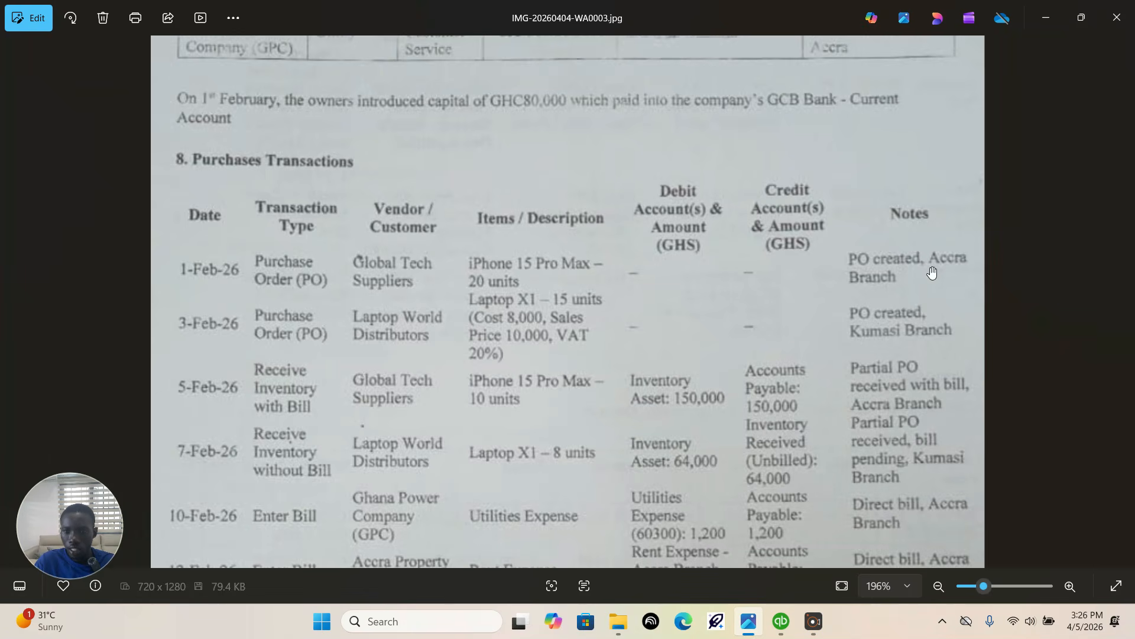
click(781, 628)
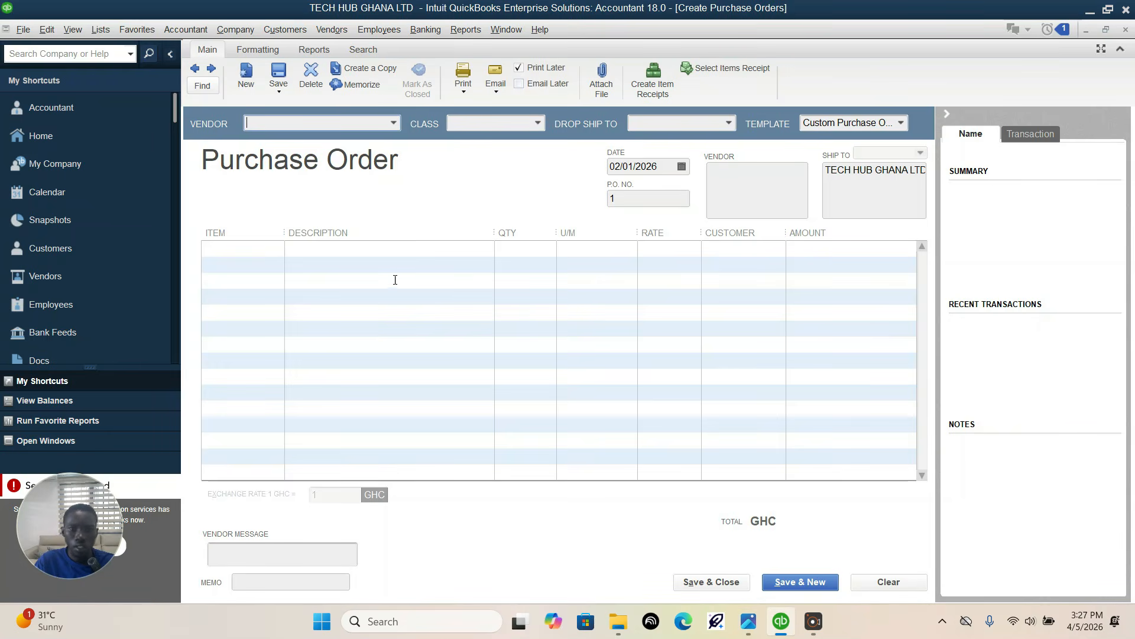
click(394, 123)
click(276, 204)
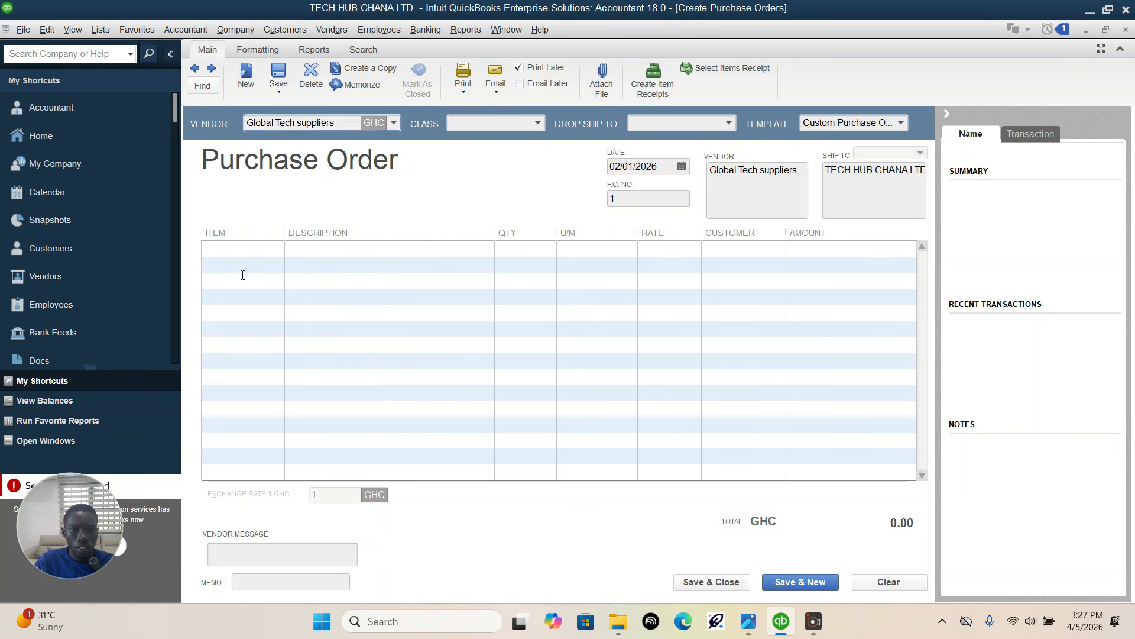
click(274, 249)
click(276, 249)
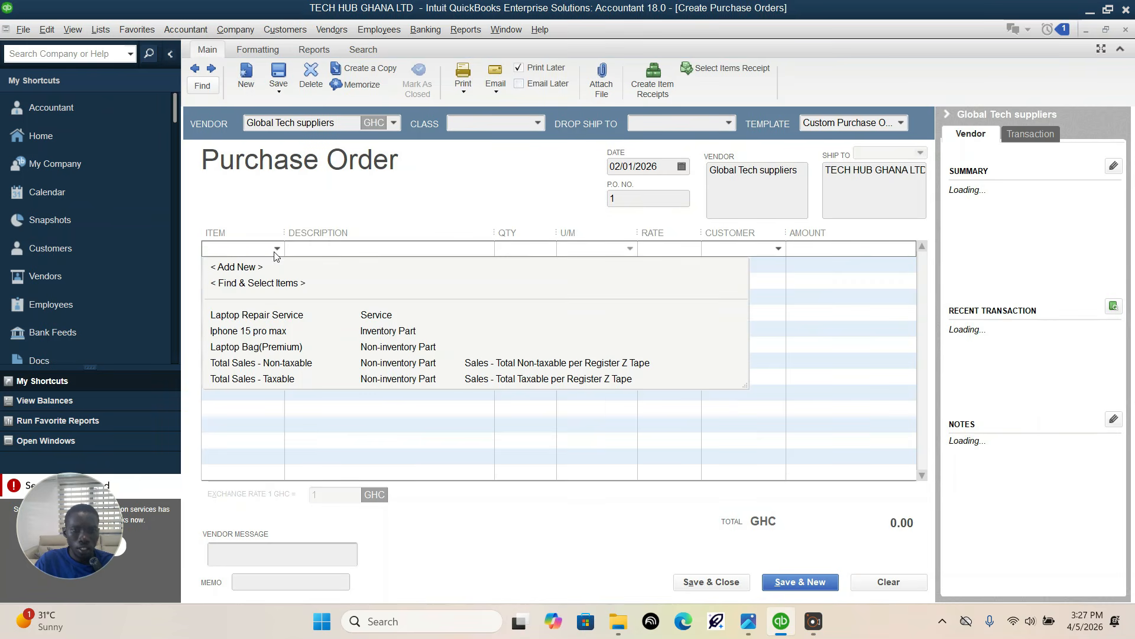
click(258, 332)
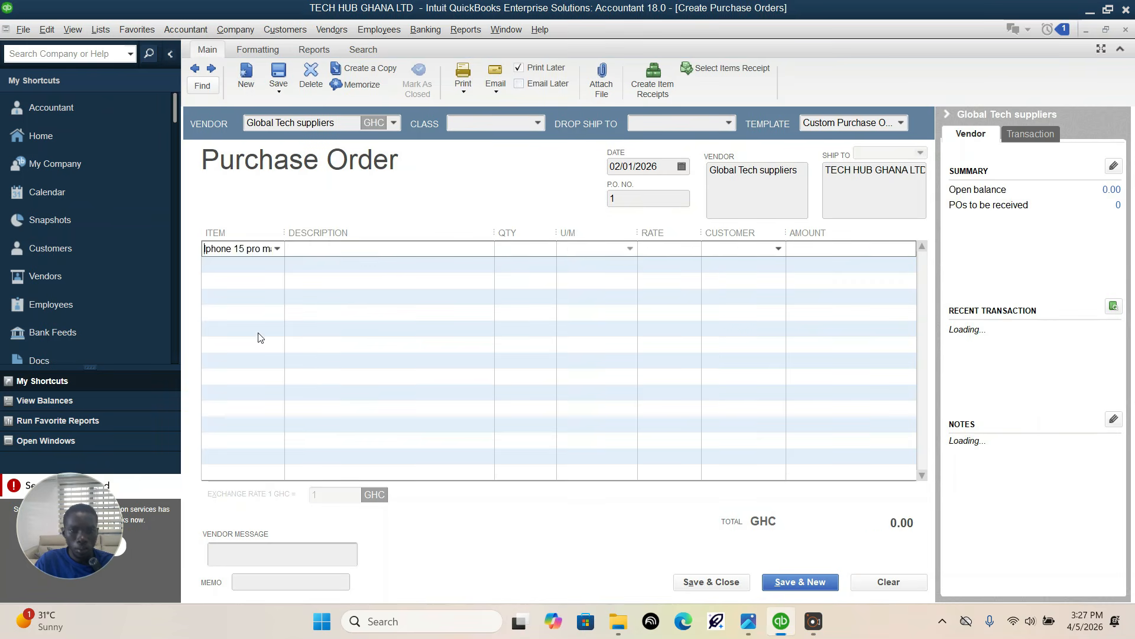
click(500, 249)
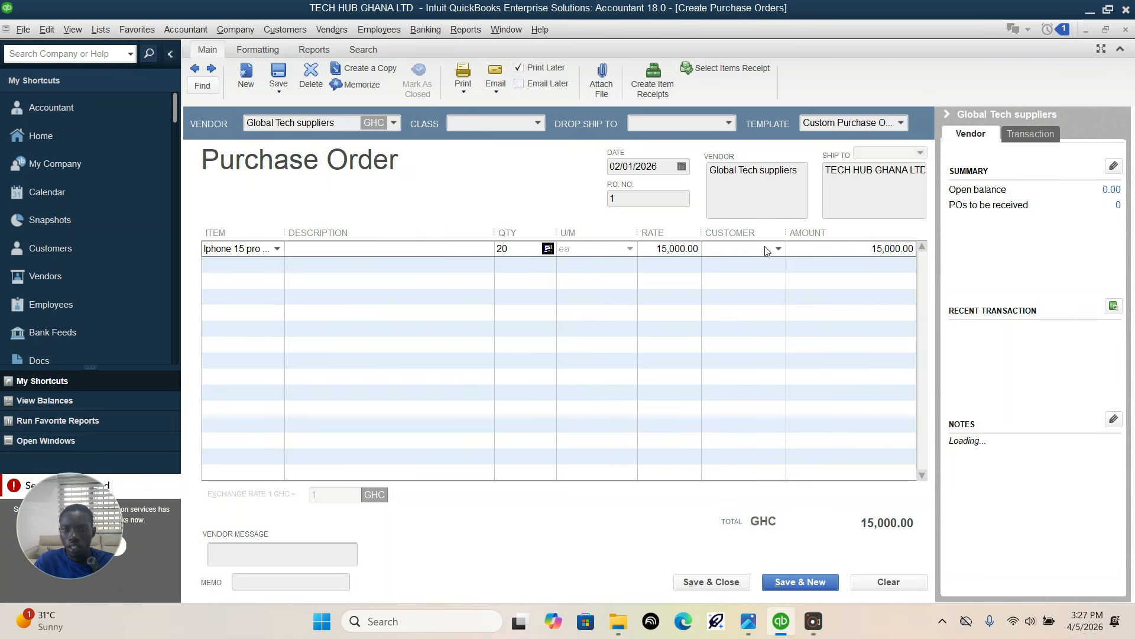
Step: Assign the purchase order to the Accra branch class, date it 02/01/2026, and save it
click(541, 122)
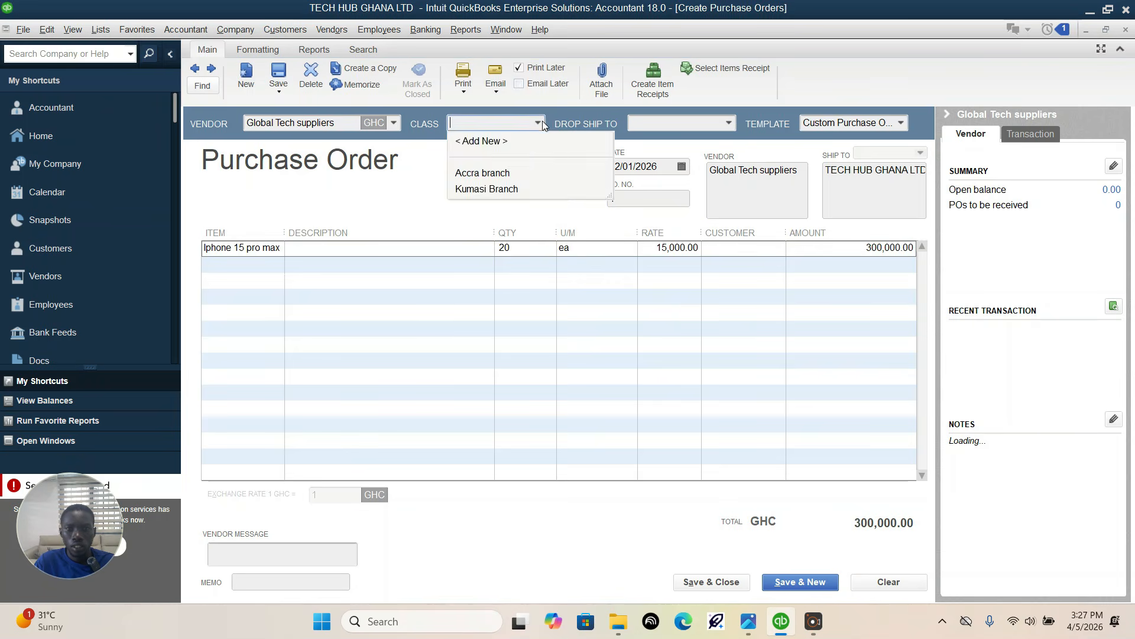
click(513, 174)
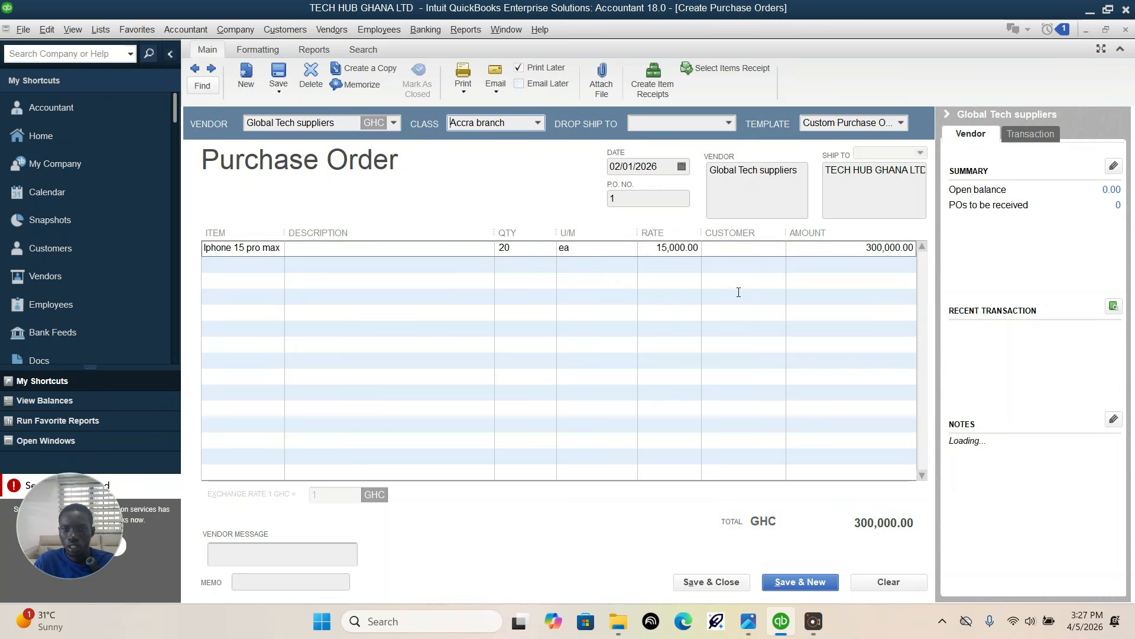
click(682, 167)
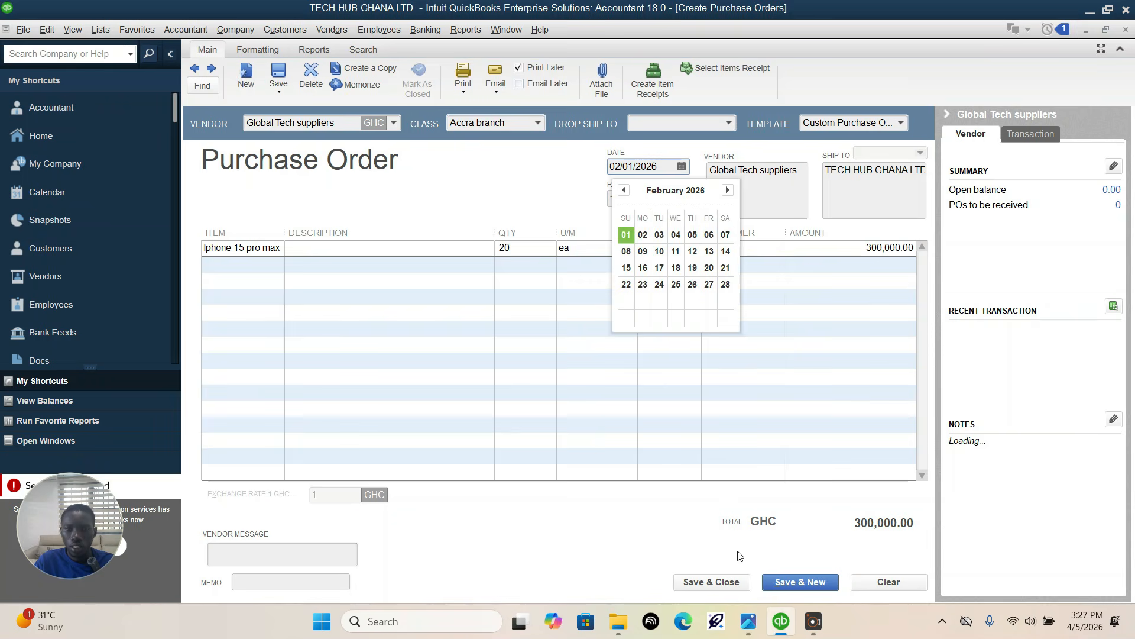
click(626, 237)
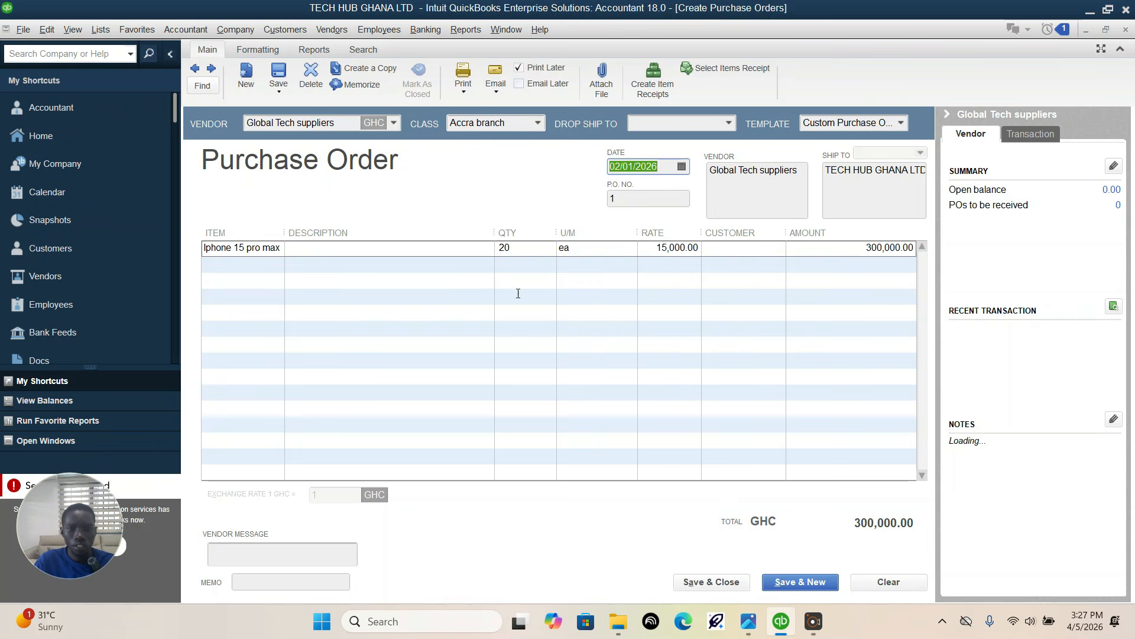
click(722, 584)
Step: Consult the assignment's 3-Feb-26 row and choose Laptop World Distributors as the vendor of the new purchase order
click(748, 621)
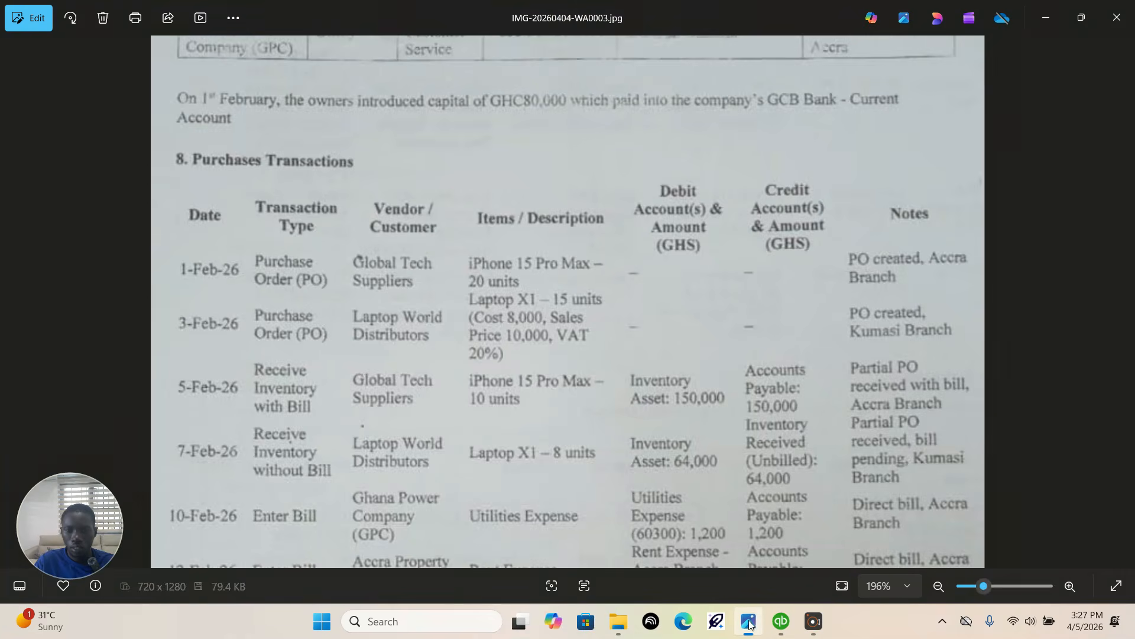
drag(518, 311, 515, 226)
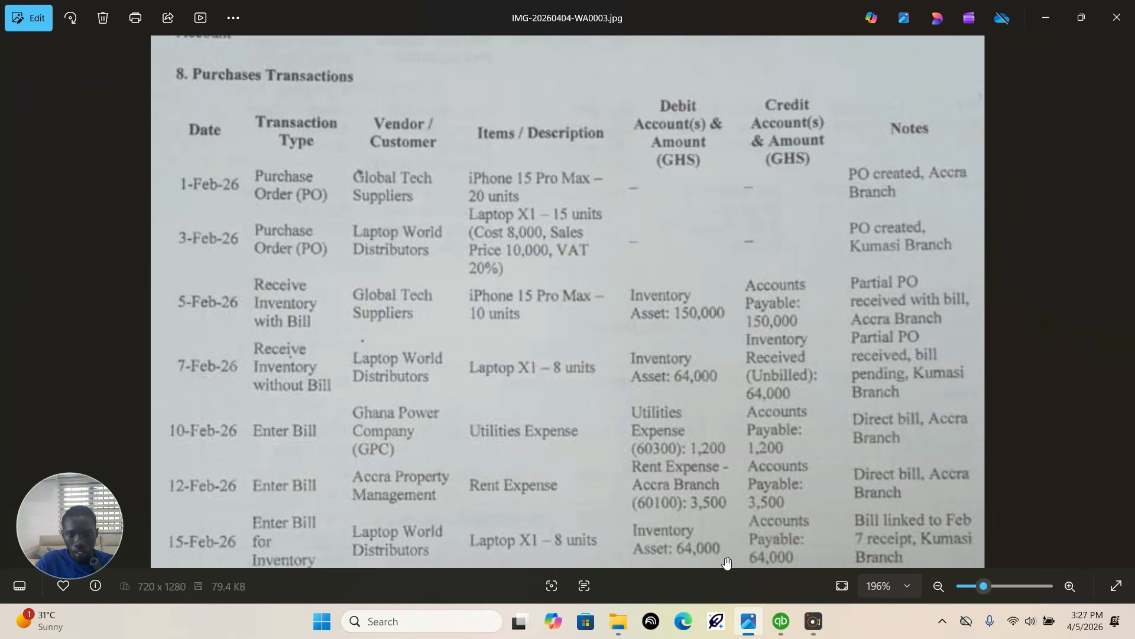
click(781, 621)
click(283, 121)
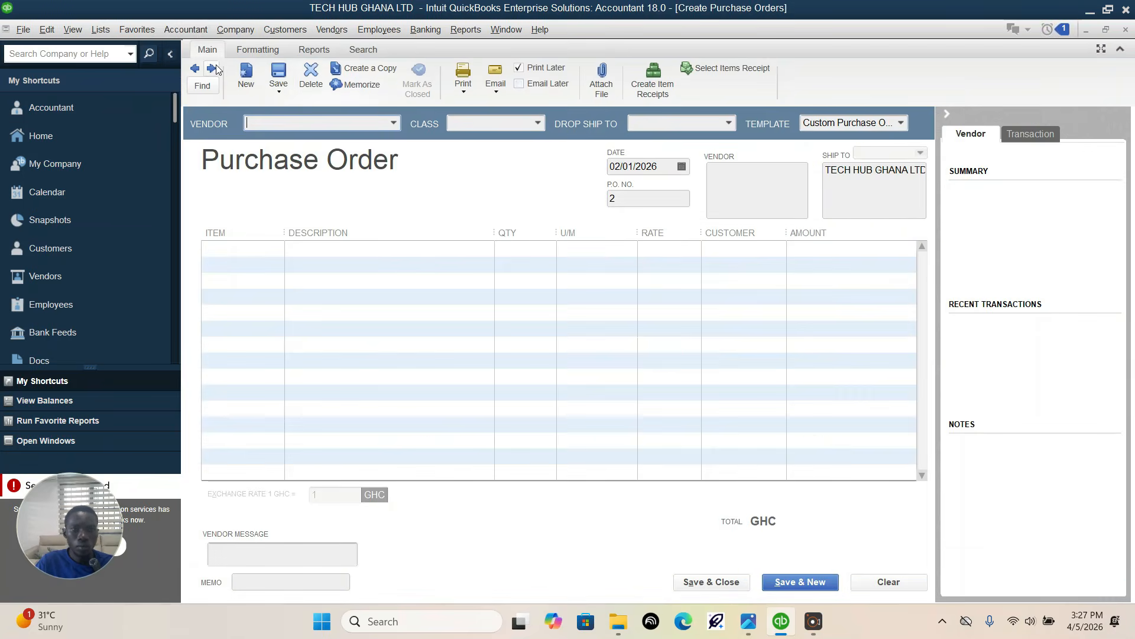
click(394, 124)
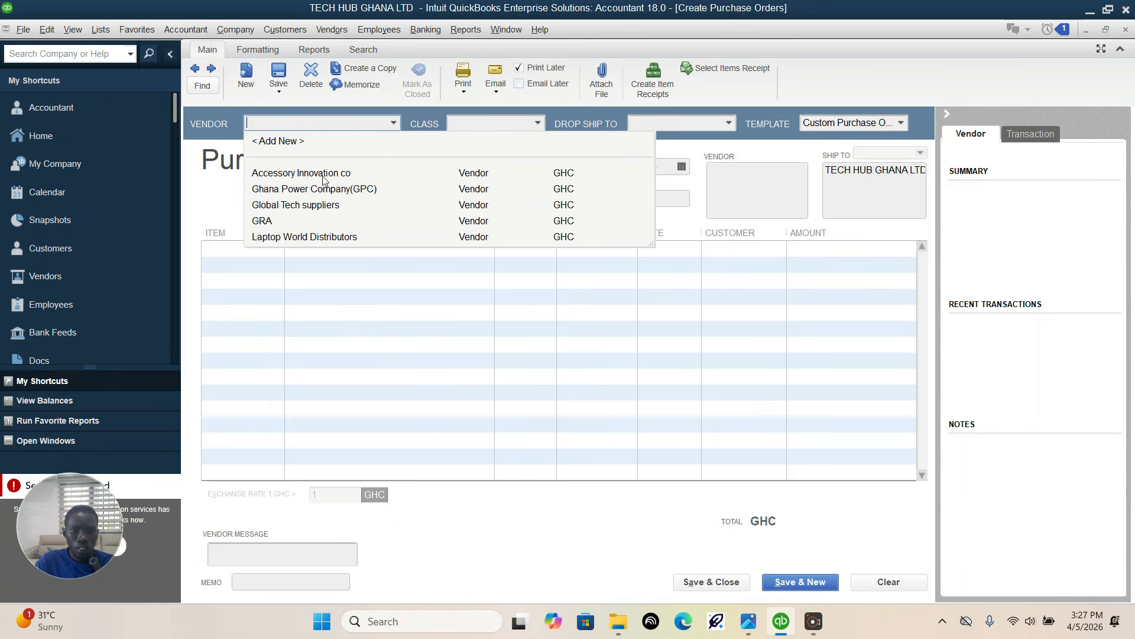
click(318, 236)
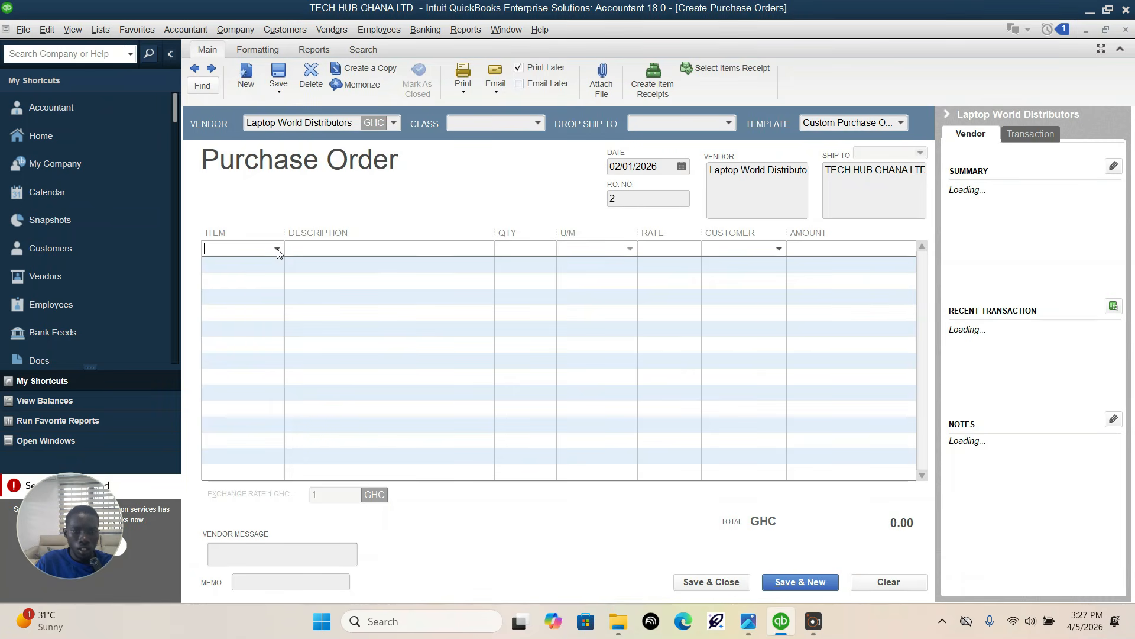
Step: Check the laptop ordered in the assignment's 3-Feb-26 row, and start a new Inventory Part item from the purchase order's first line
click(278, 249)
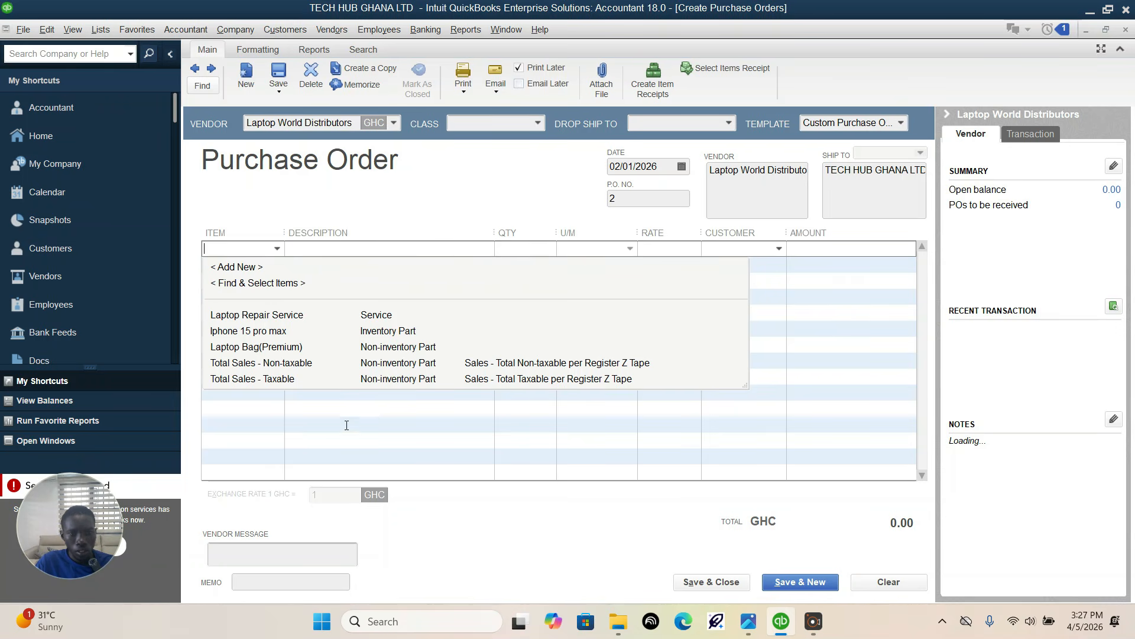
click(756, 626)
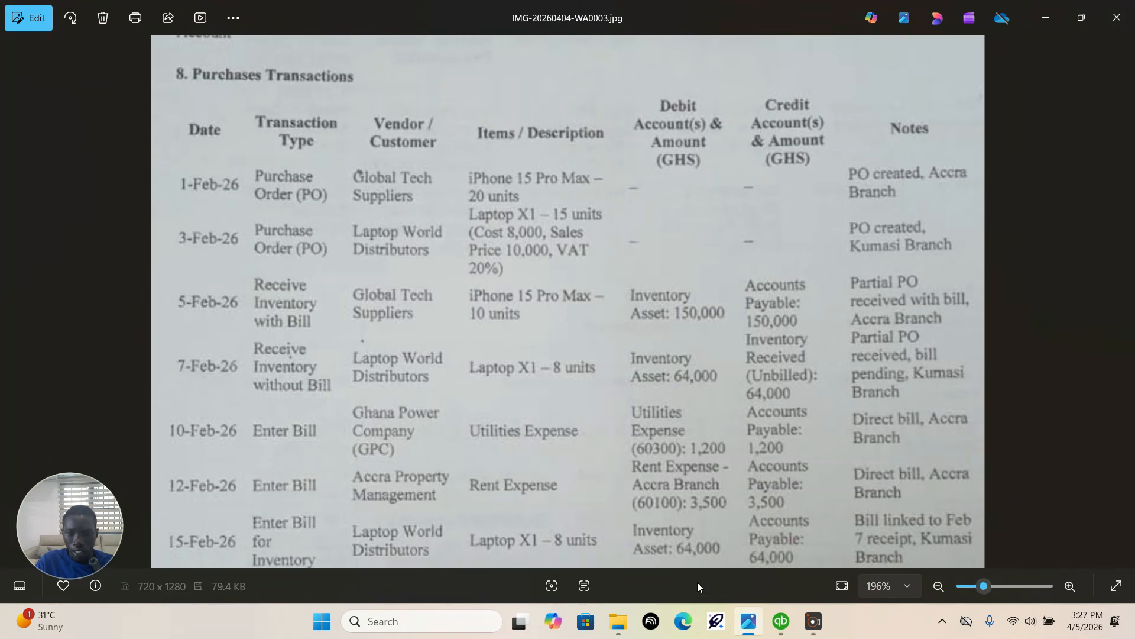
click(770, 628)
click(277, 249)
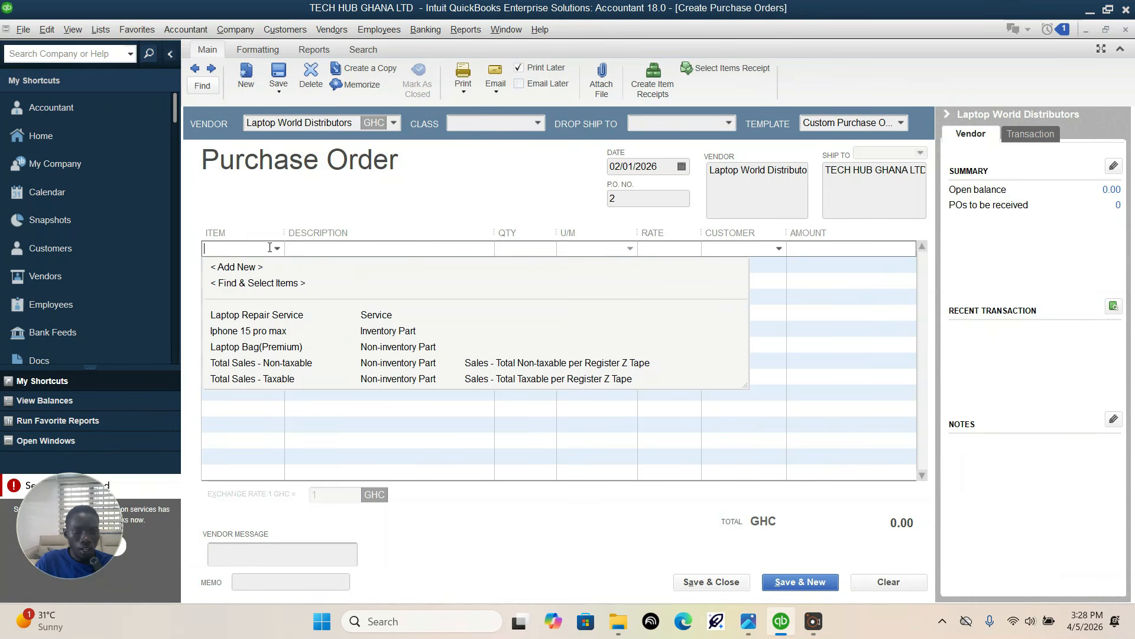
click(246, 267)
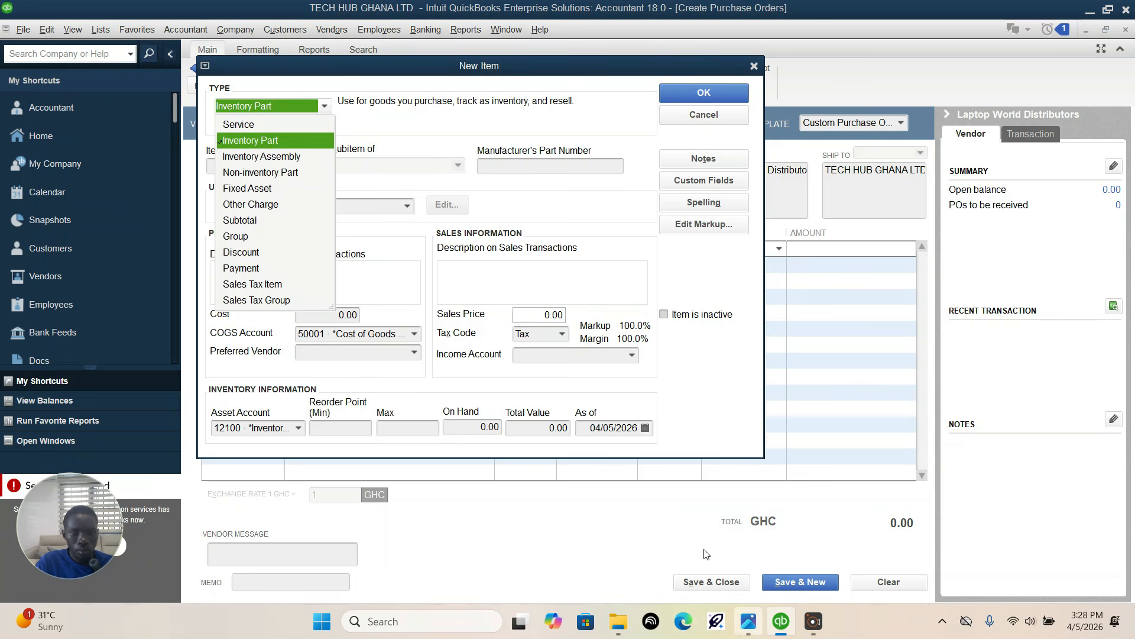
mouse_move(736, 622)
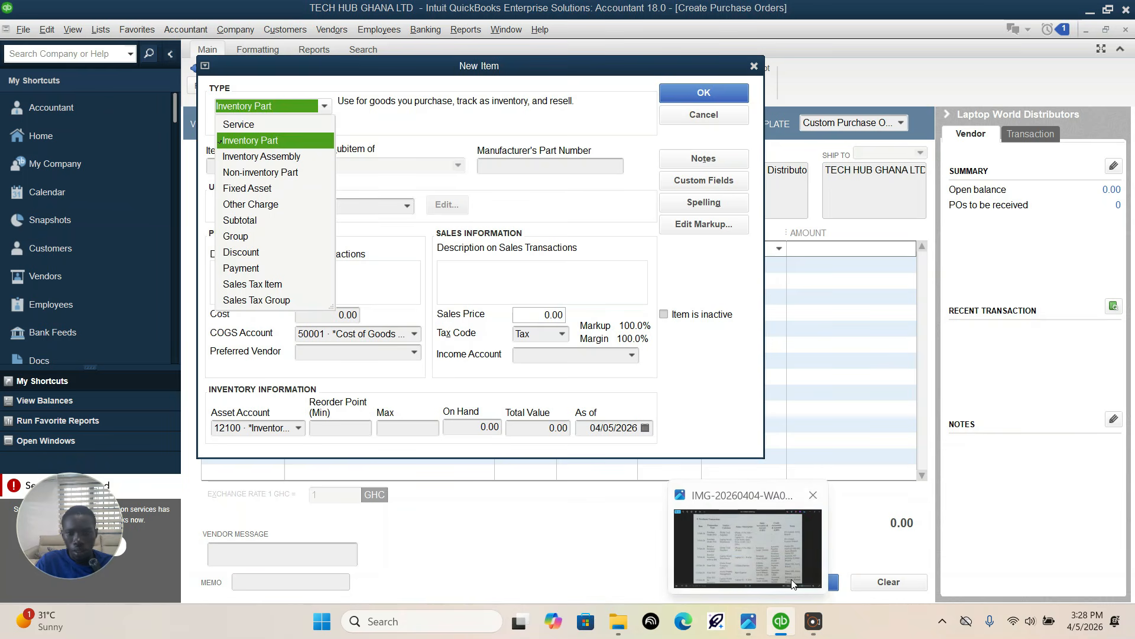
click(272, 140)
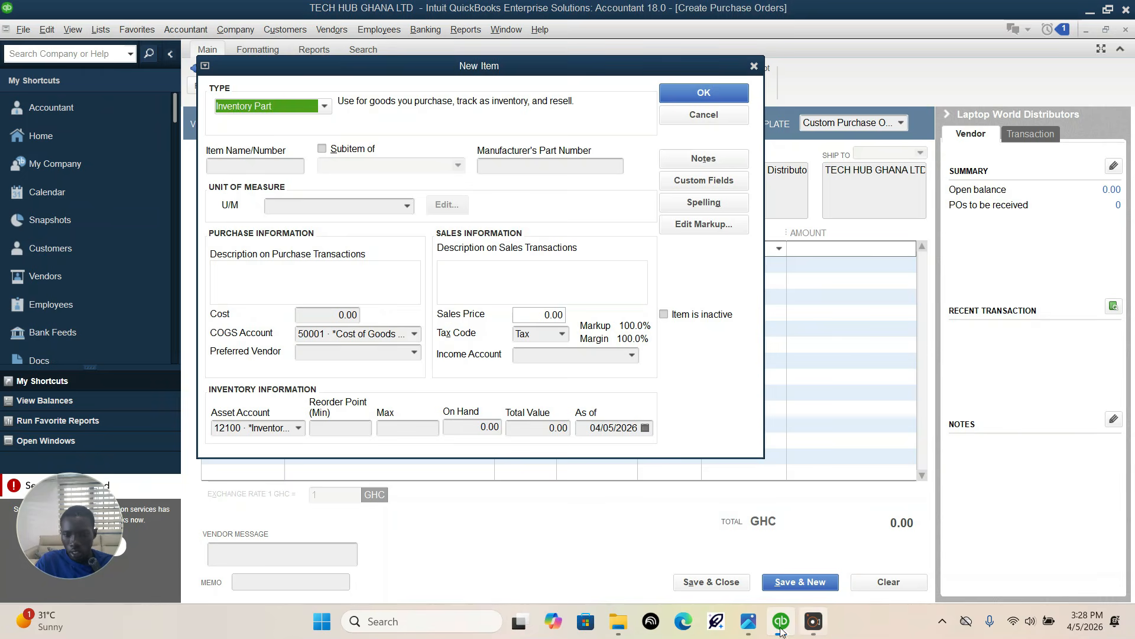
click(704, 500)
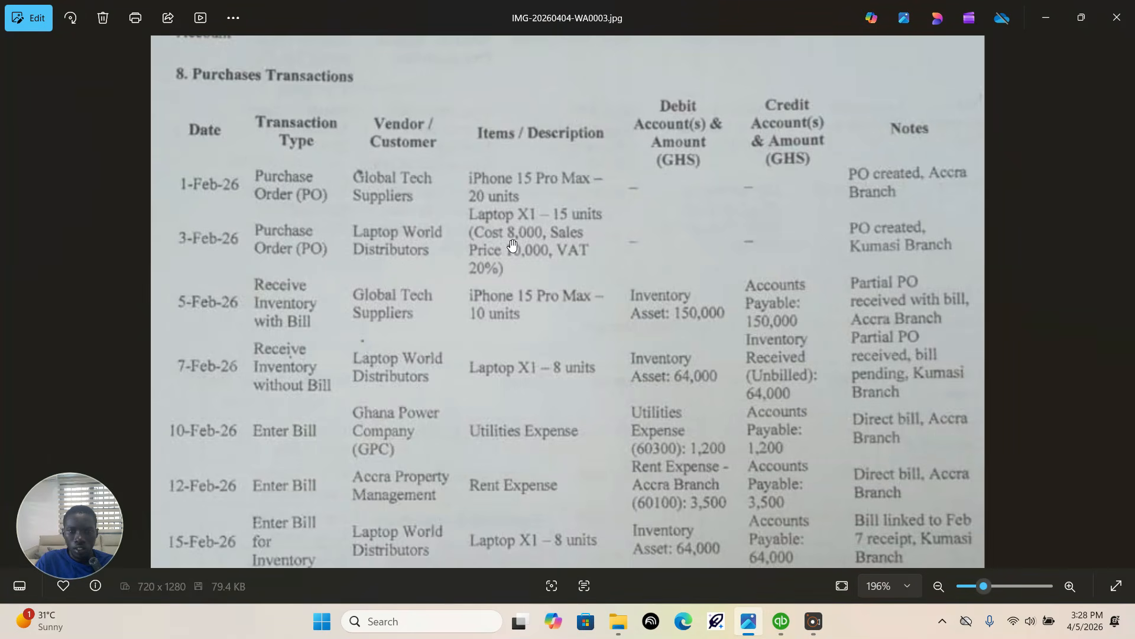
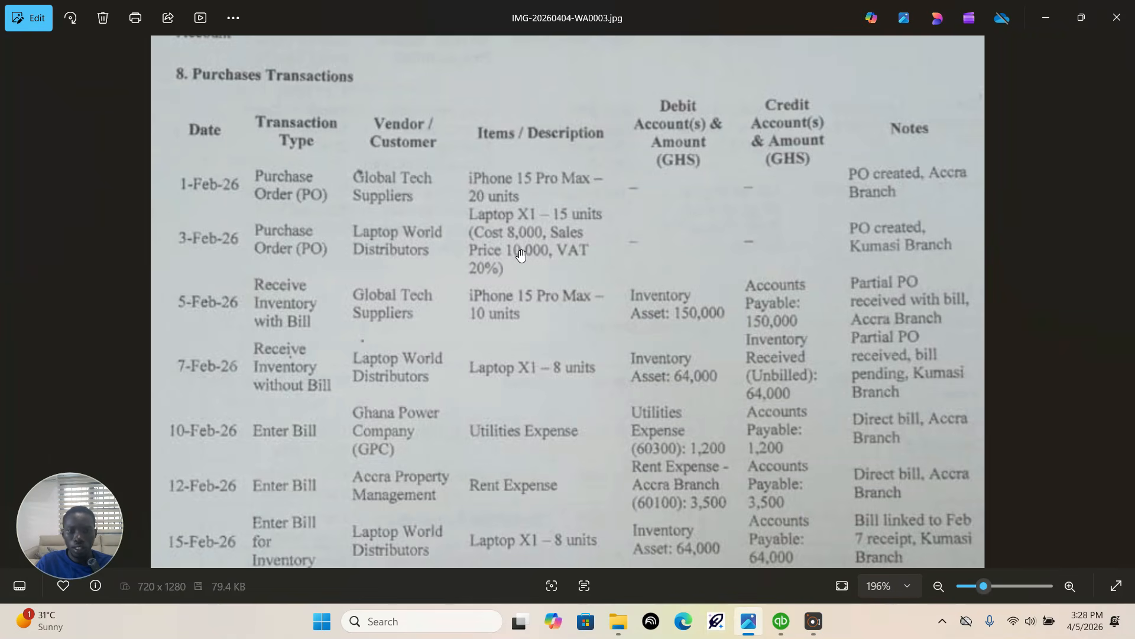
Step: Back in QuickBooks, name the new inventory item Laptop X1, set its unit of measure to each and its cost to 8000
click(780, 627)
click(271, 164)
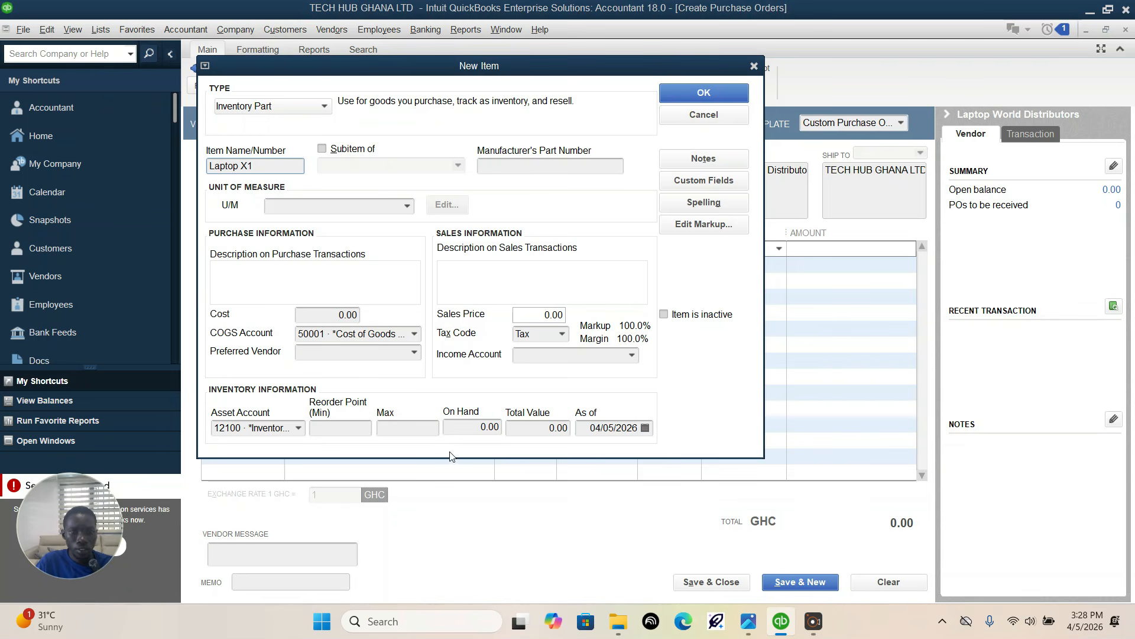
click(407, 205)
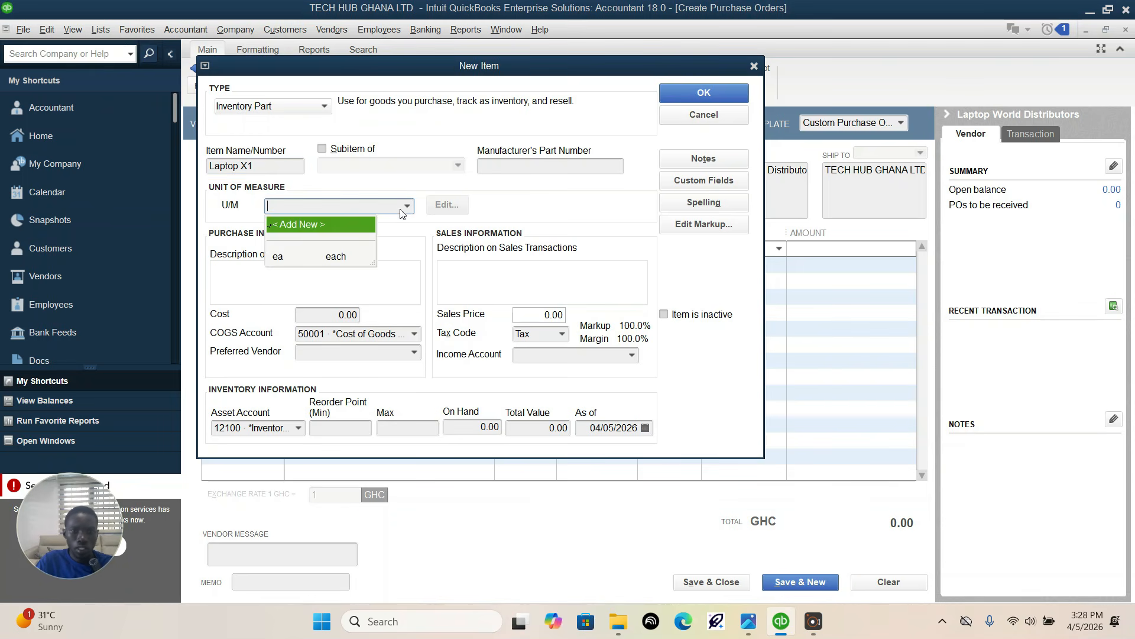
click(302, 253)
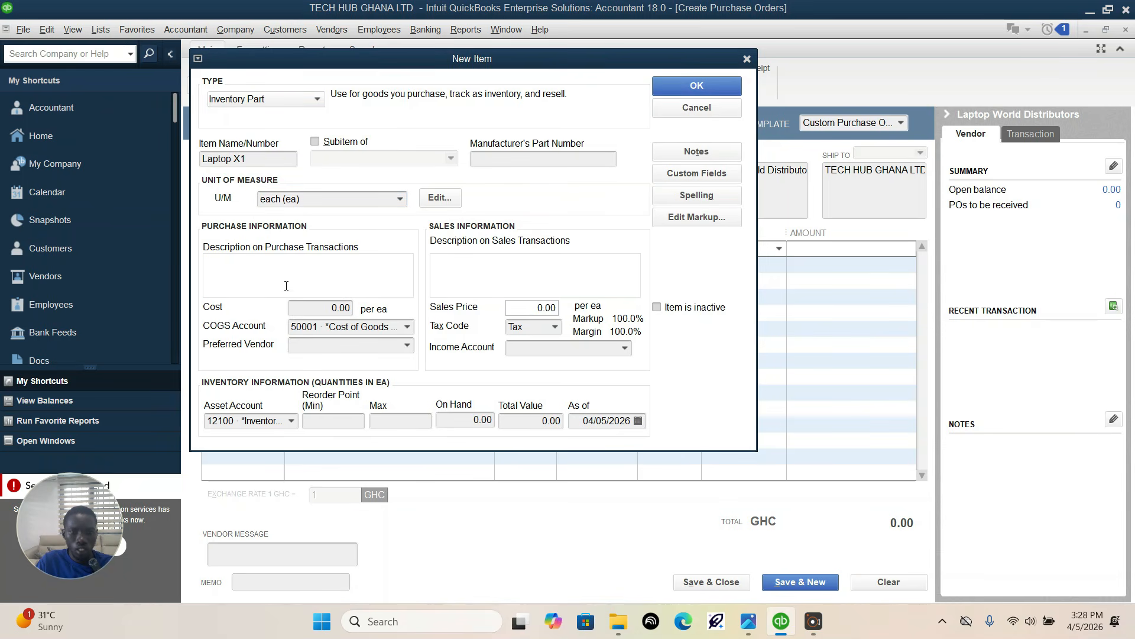
click(336, 306)
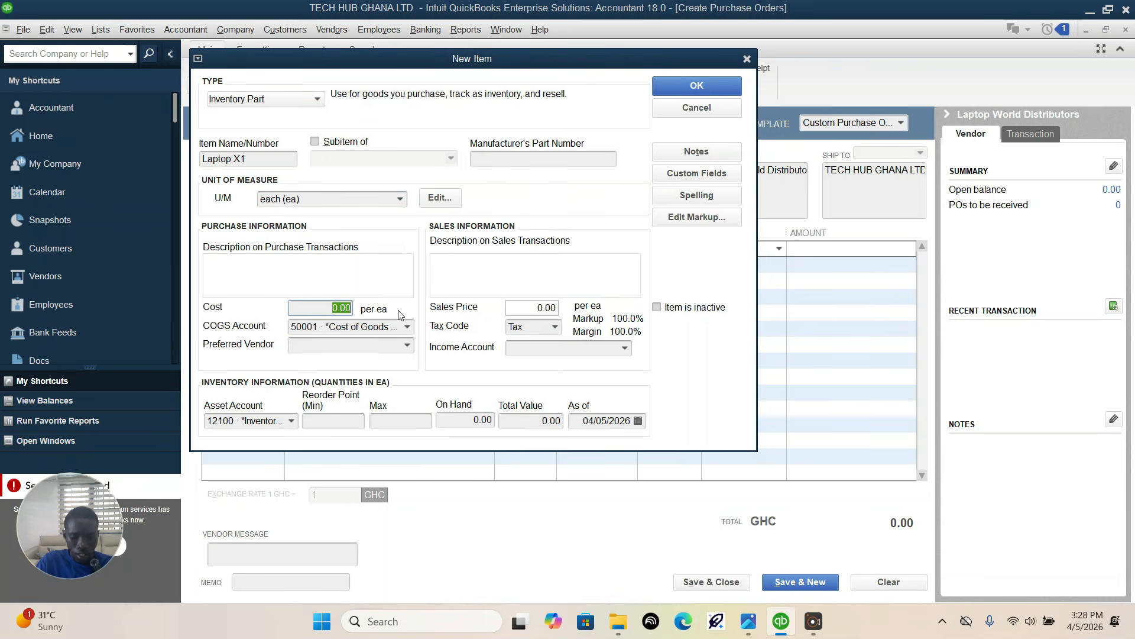
text(8000)
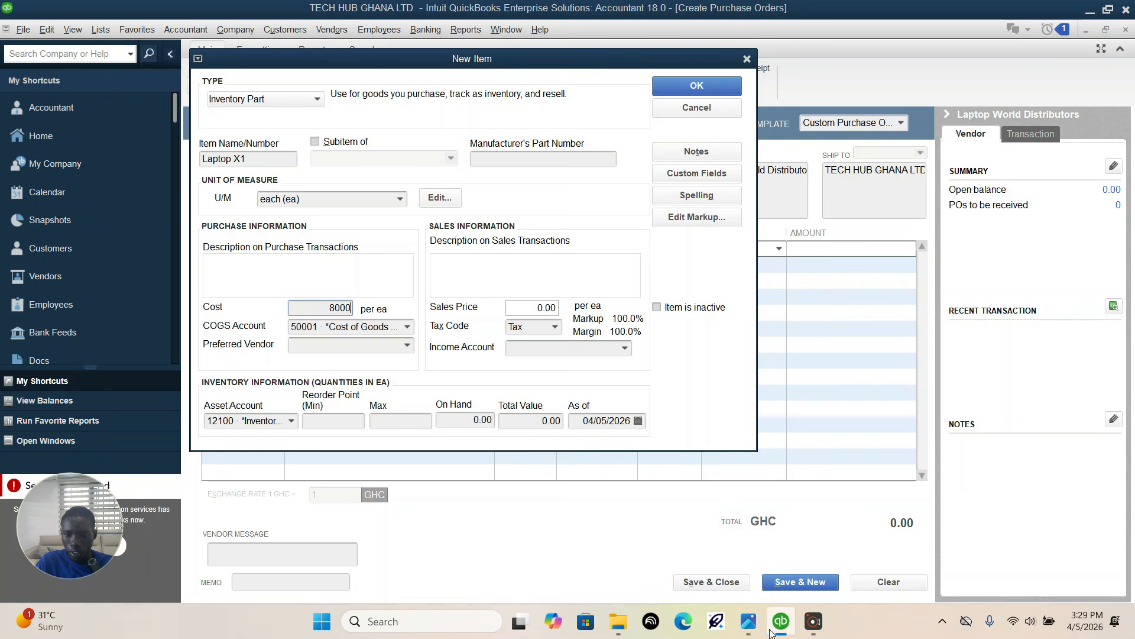
Step: Check the assignment's 3-Feb-26 row, and set the Laptop X1 item's COGS account to 50000 · Cost of Goods Sold
click(748, 621)
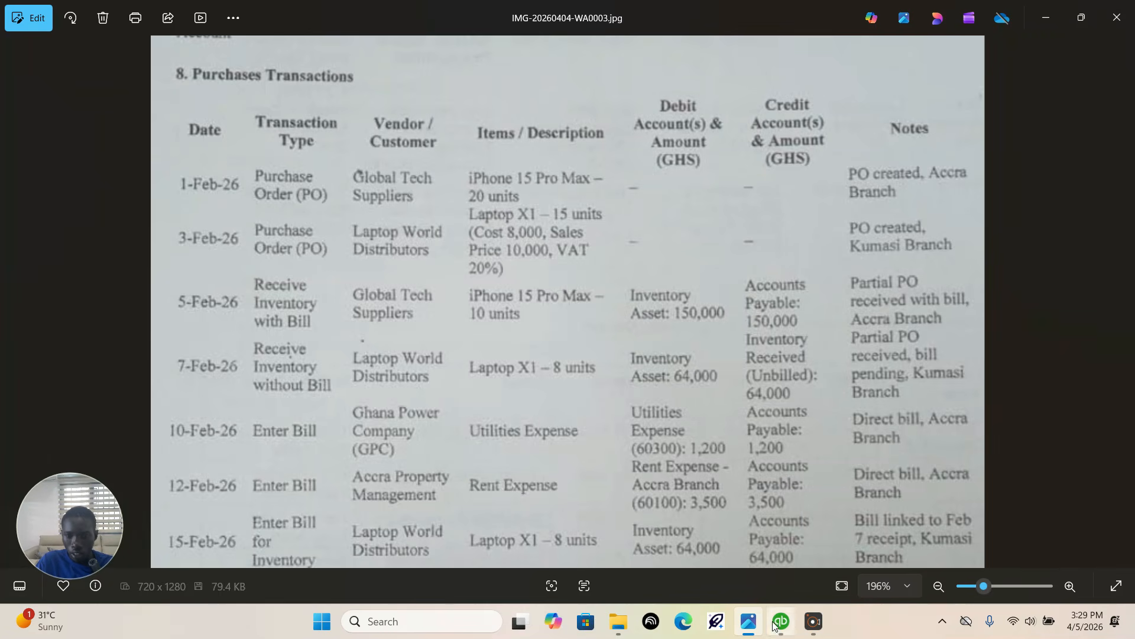
mouse_move(781, 624)
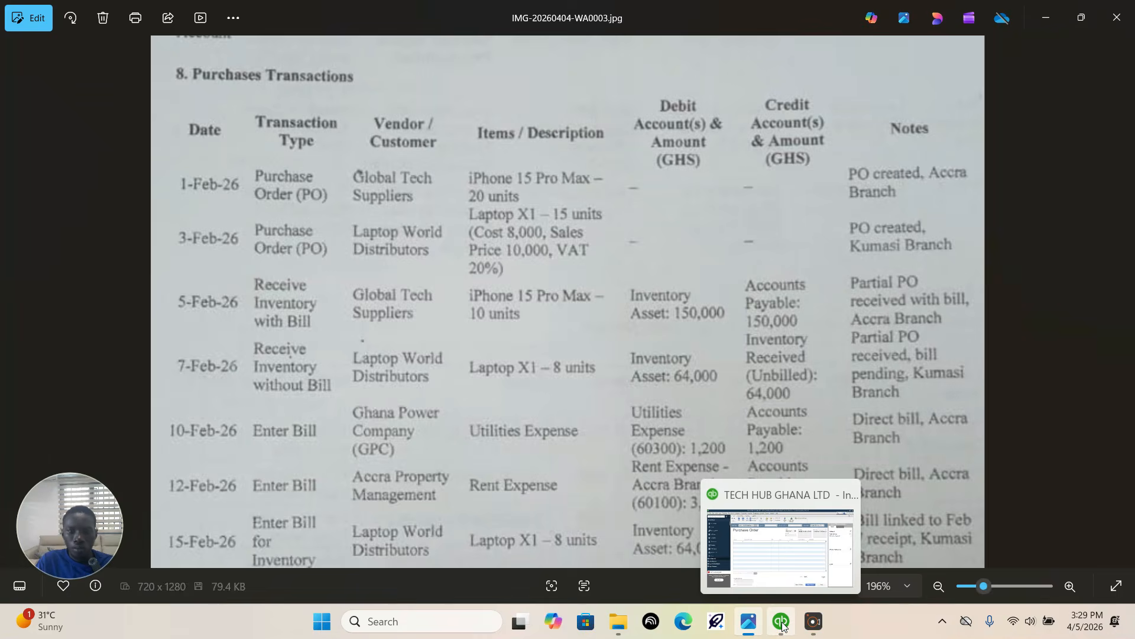
click(782, 624)
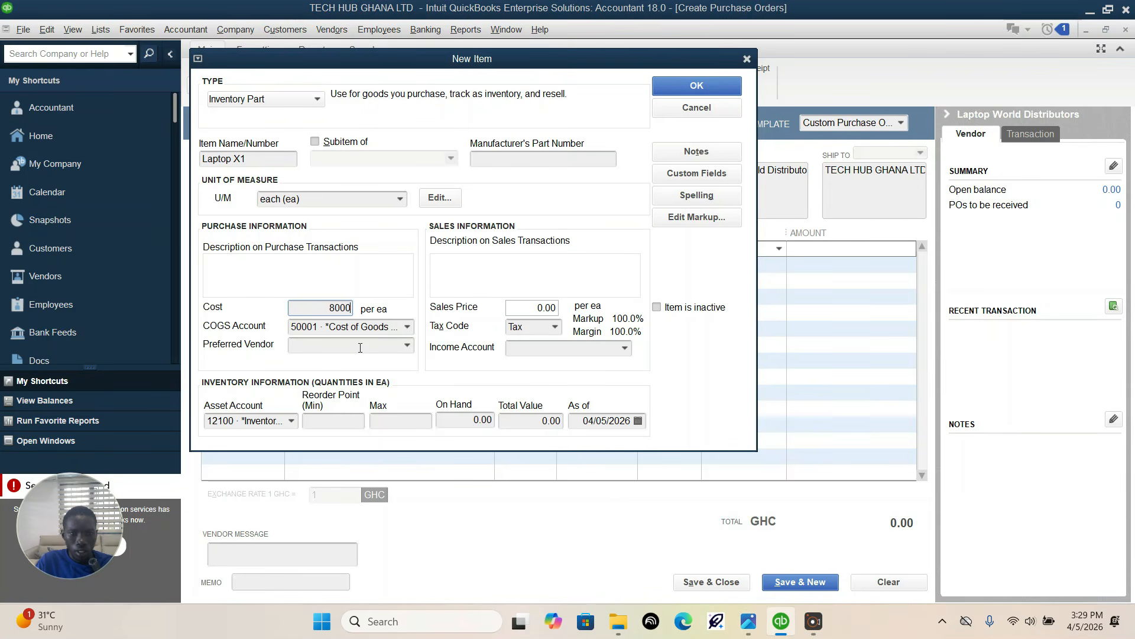
click(407, 327)
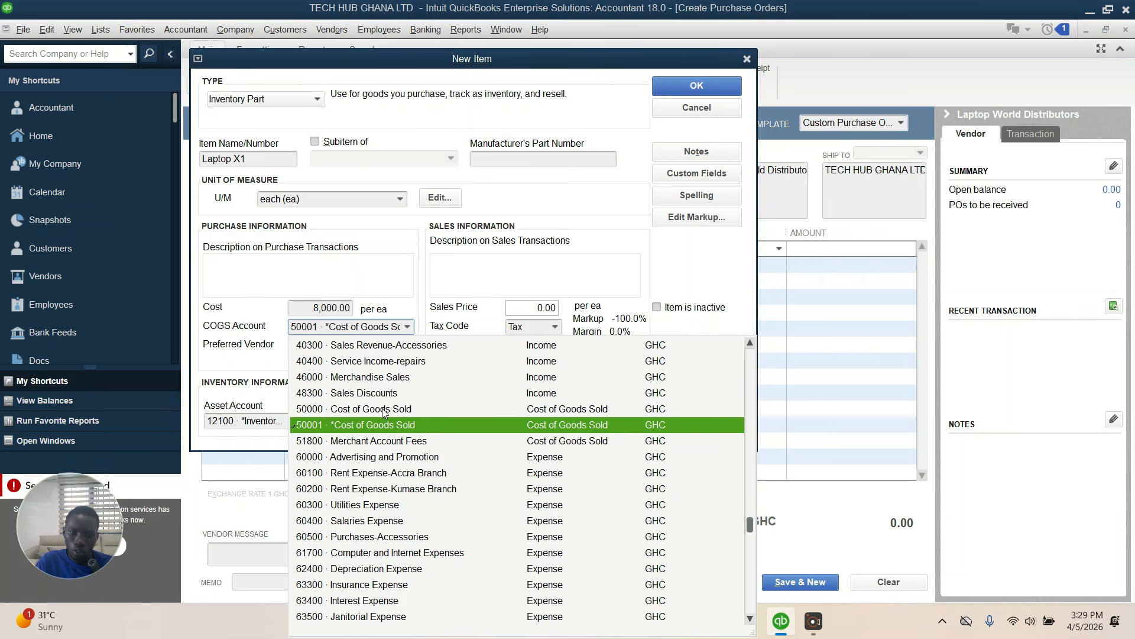
click(385, 409)
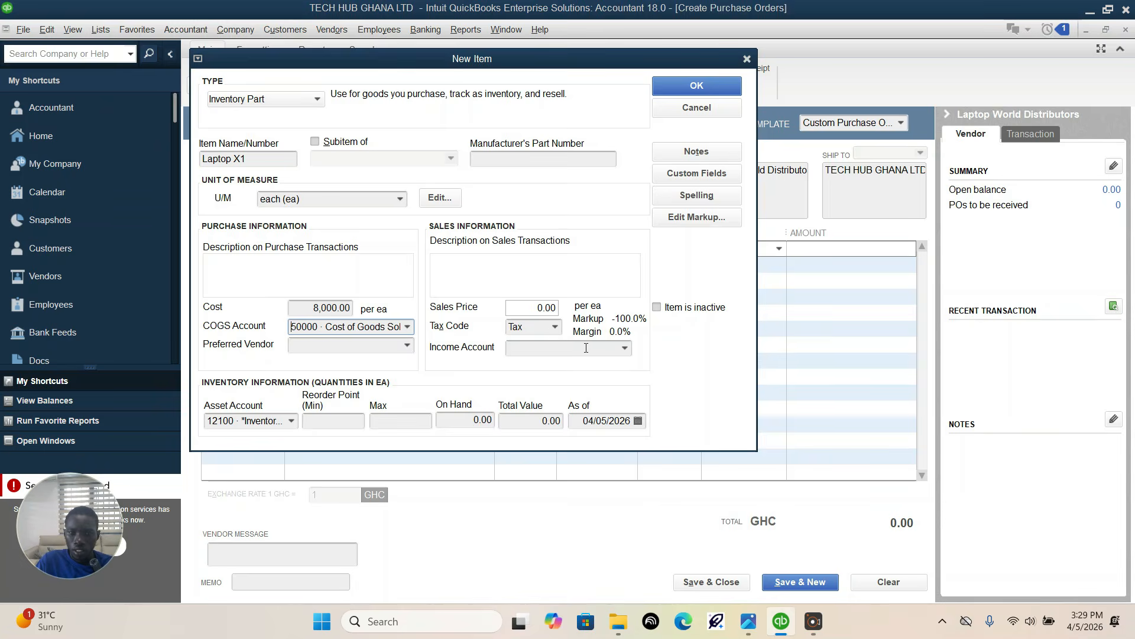
Step: Set the item's income account to 40200 · Sales Revenue-Laptops and sales price to 10000, check the assignment again, and save the item
click(624, 350)
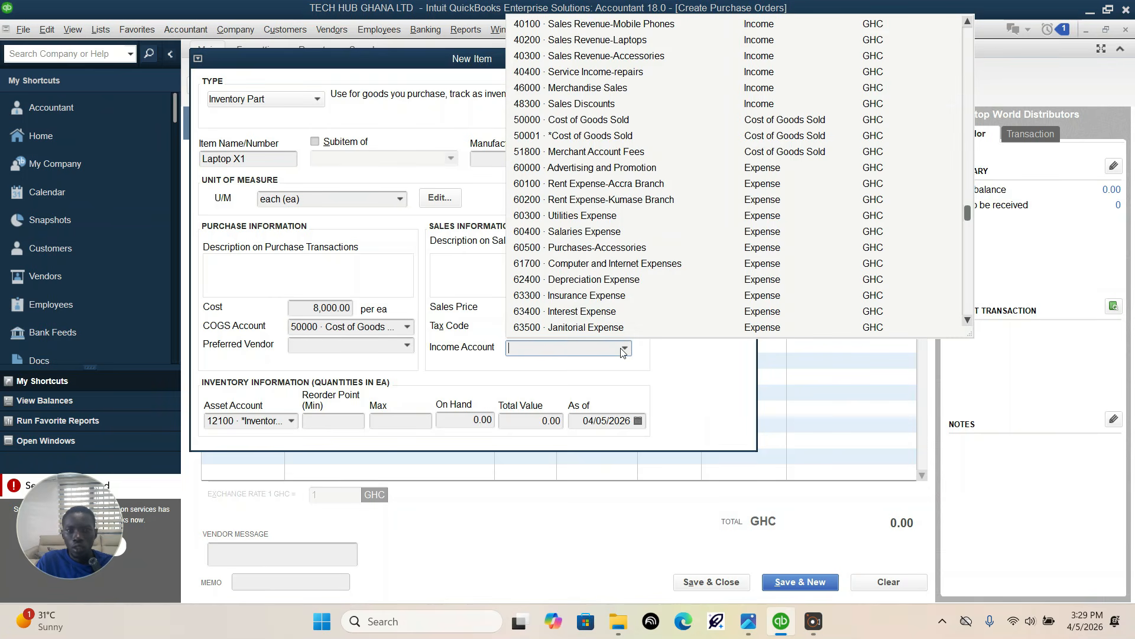
click(561, 40)
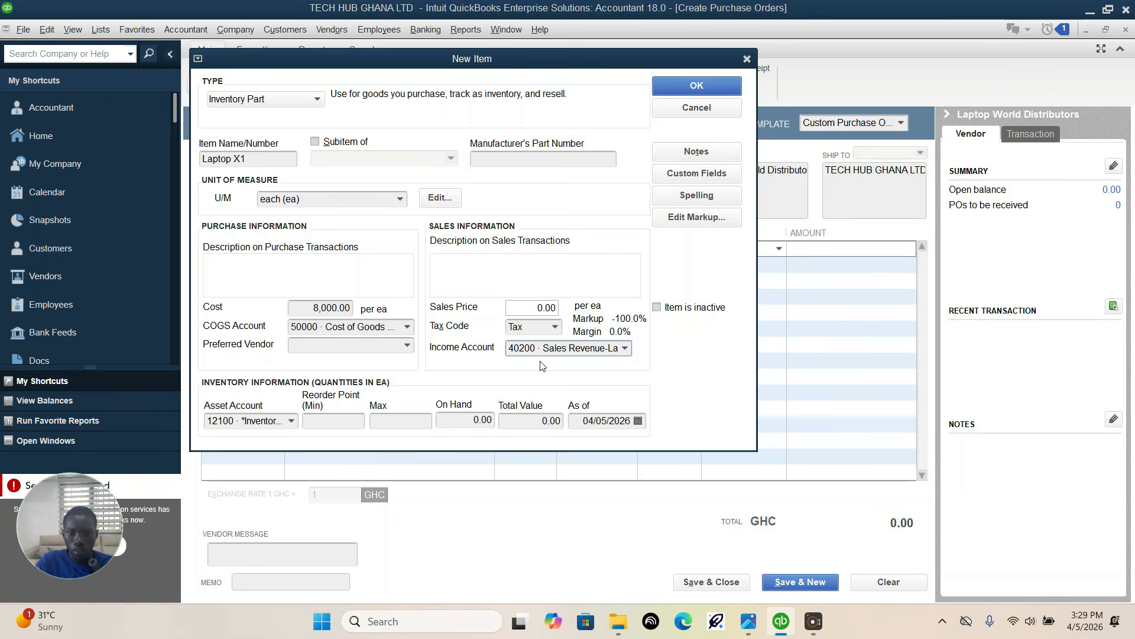
click(522, 304)
text(10000)
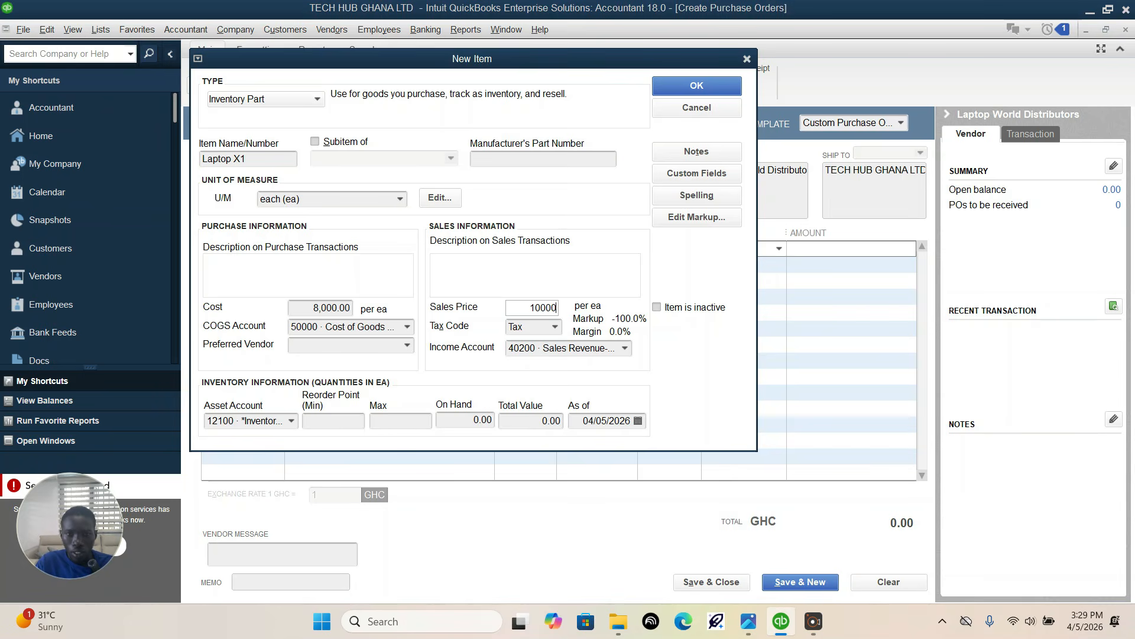
click(748, 621)
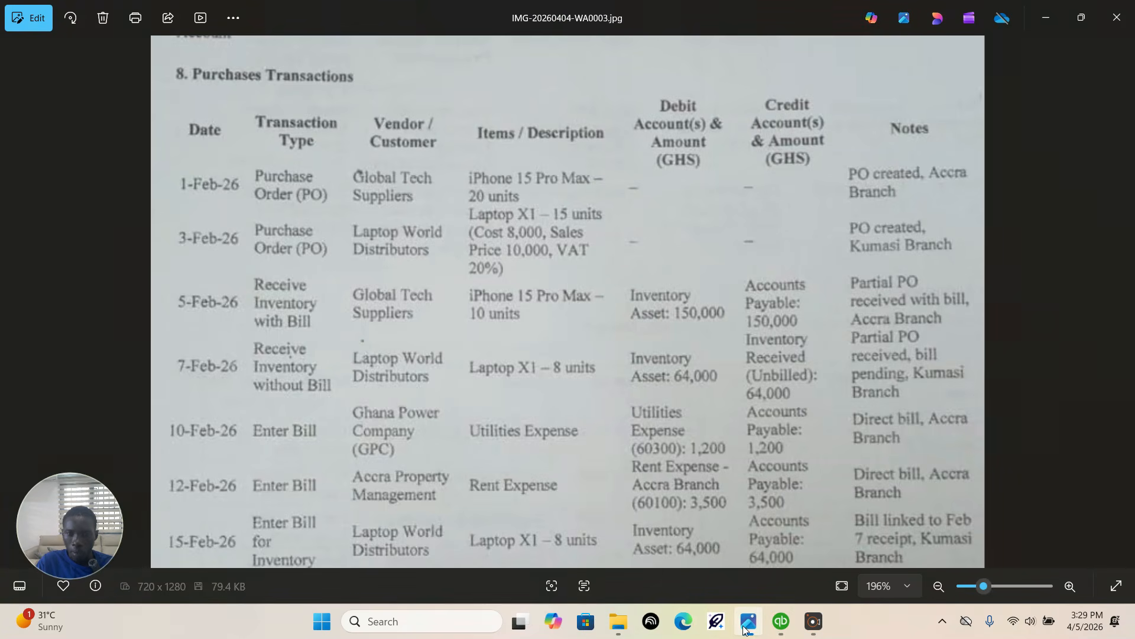
click(779, 621)
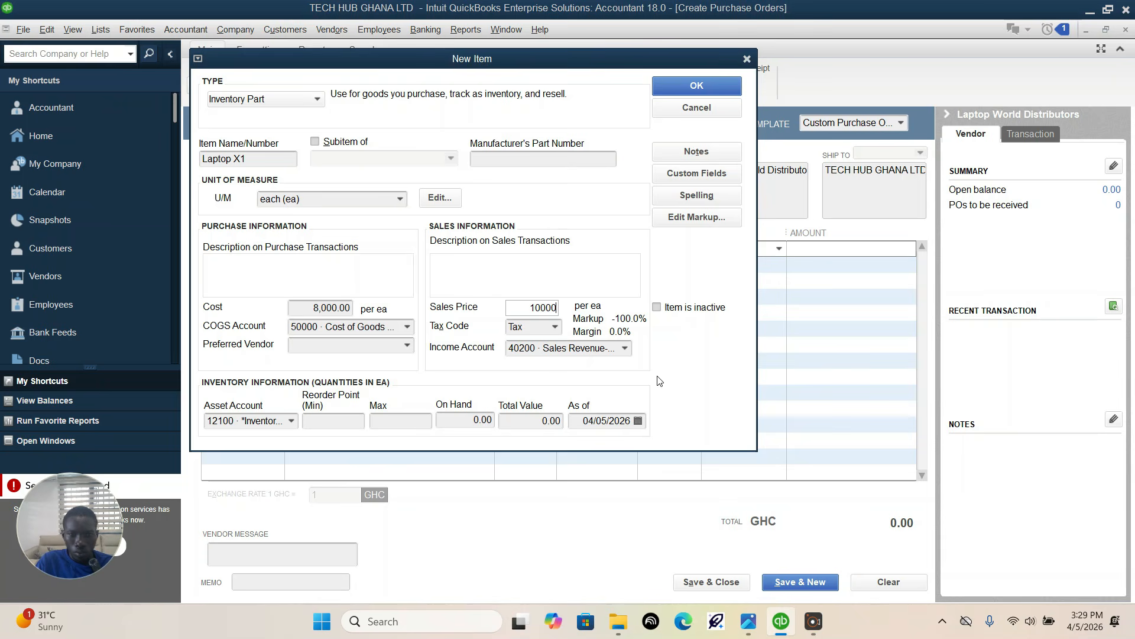
click(547, 266)
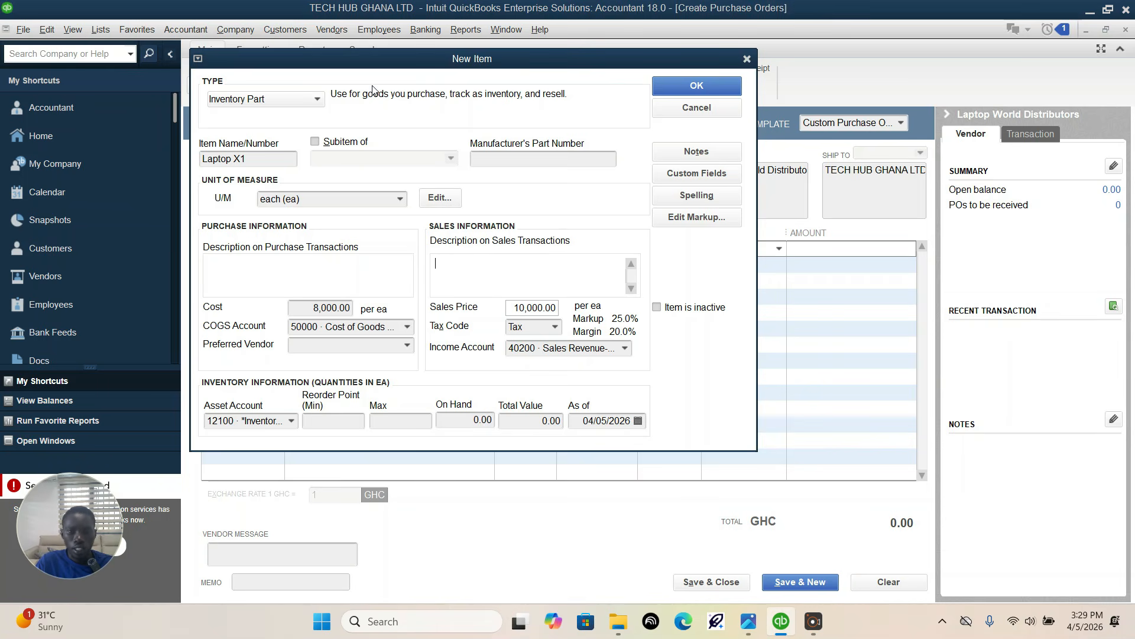
click(681, 88)
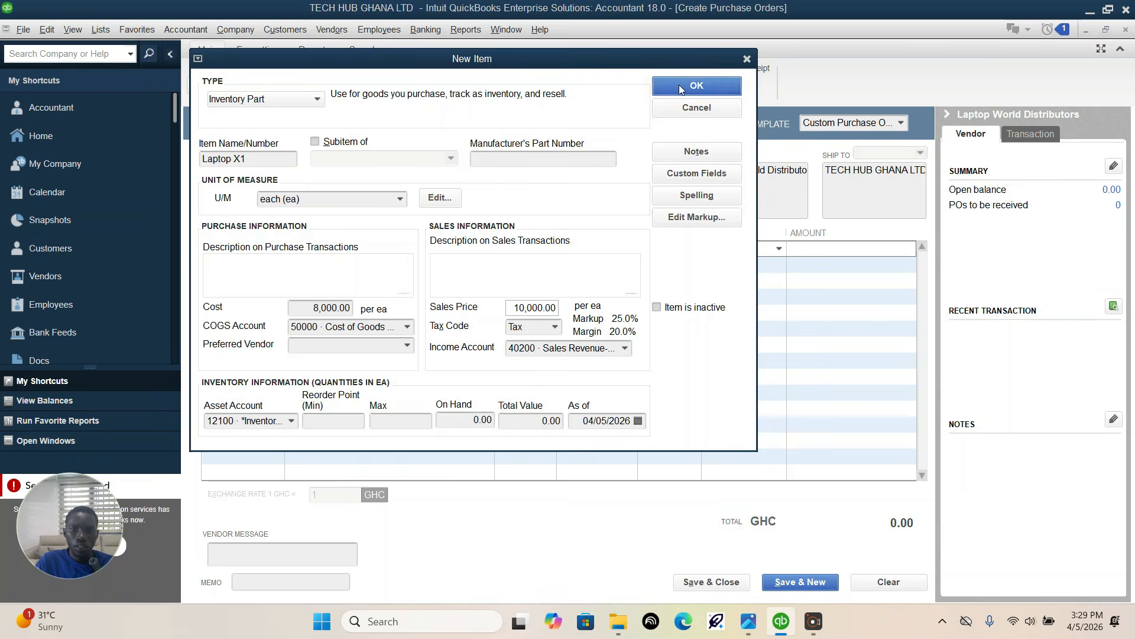
Step: Select Laptop X1 on the purchase order's first line and, following the assignment's 3-Feb-26 row, set its quantity to 15
click(276, 253)
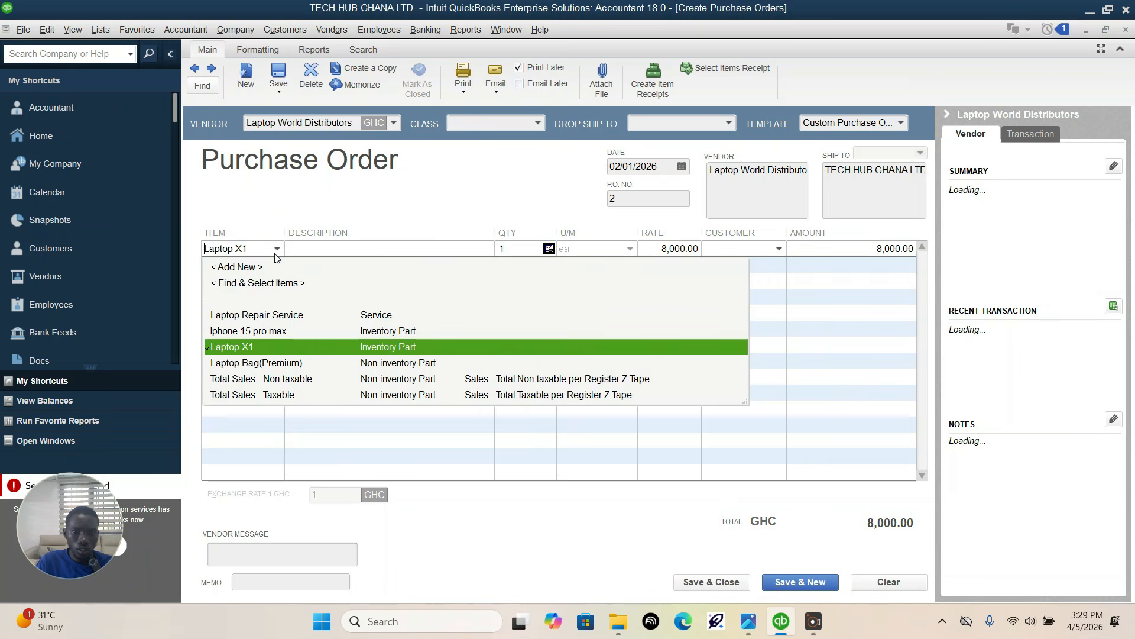
click(254, 347)
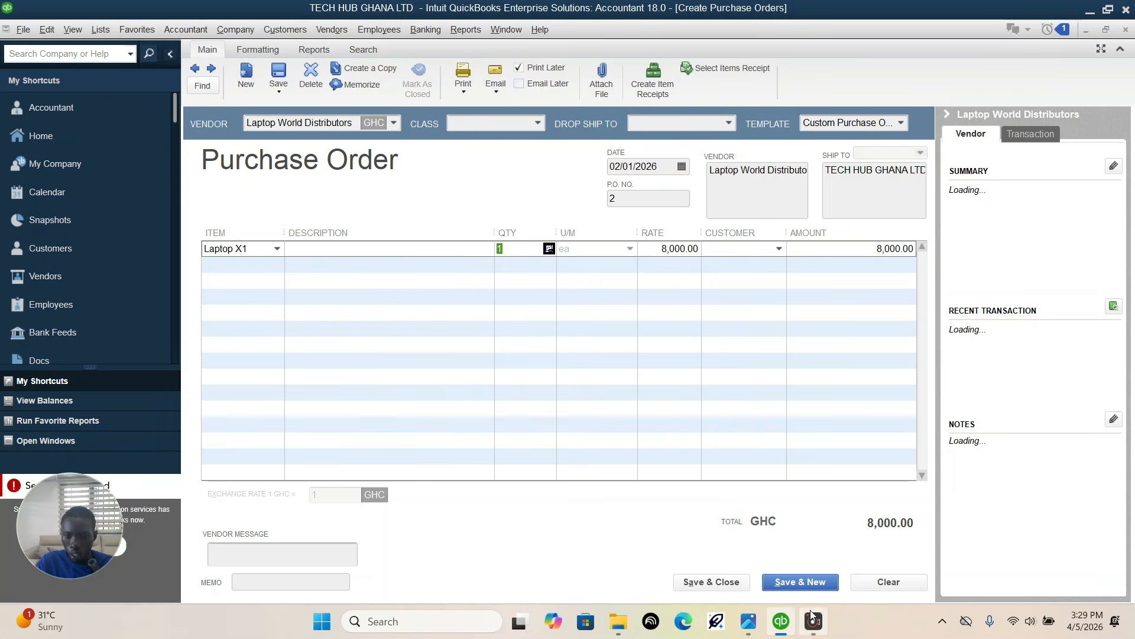
click(748, 619)
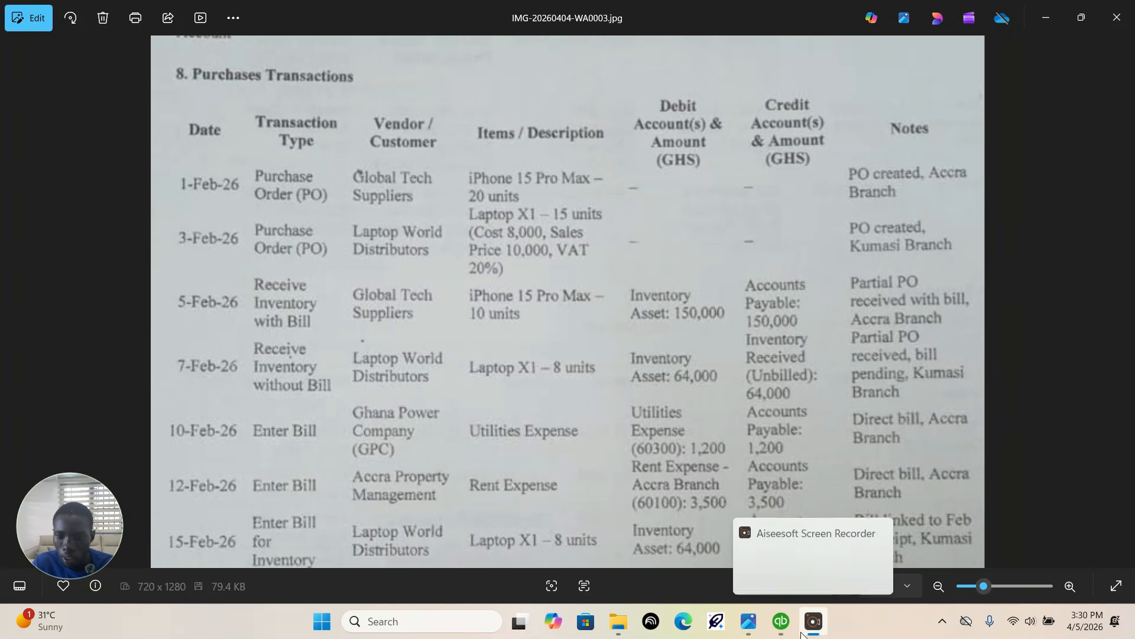
click(781, 621)
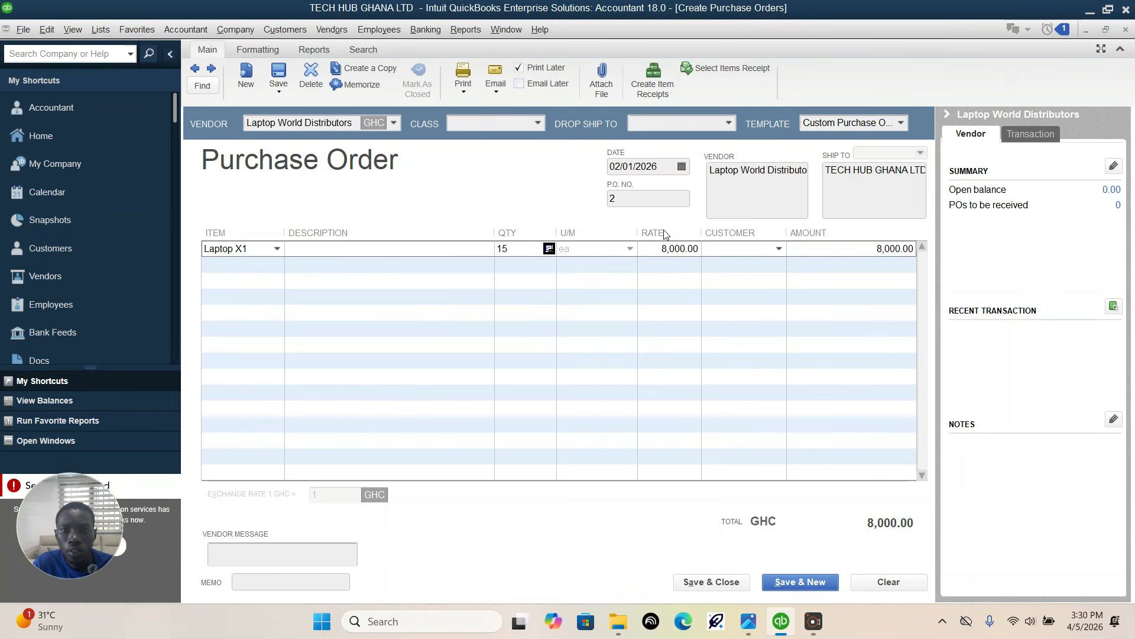
Step: Assign the Laptop World Distributors purchase order to the Kumasi Branch class, then save and close it
click(523, 121)
click(538, 122)
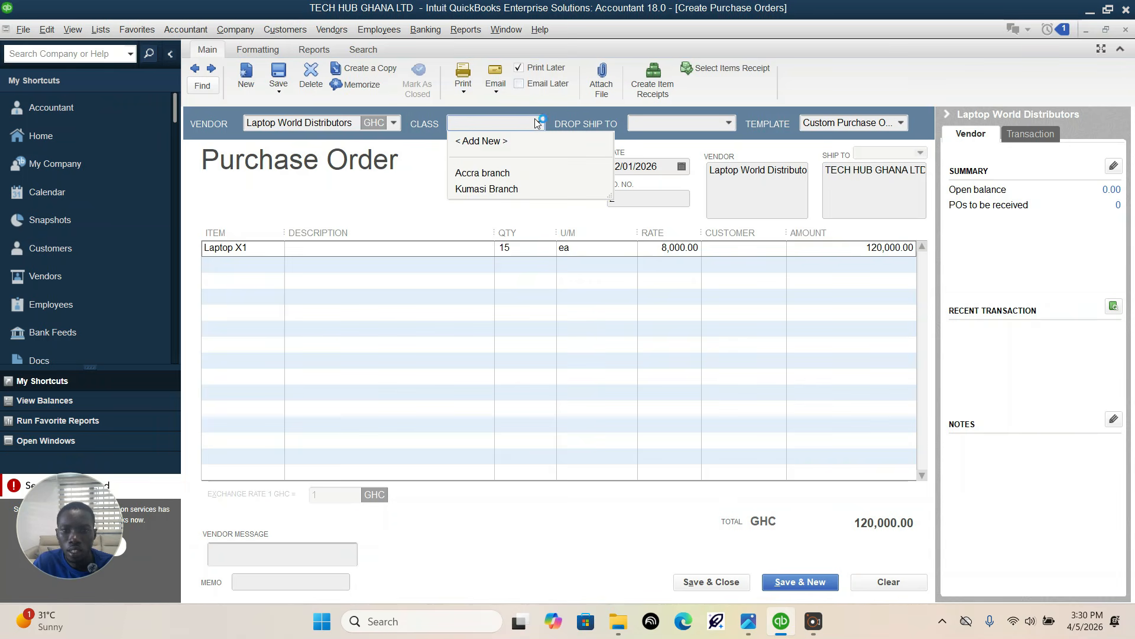
click(489, 189)
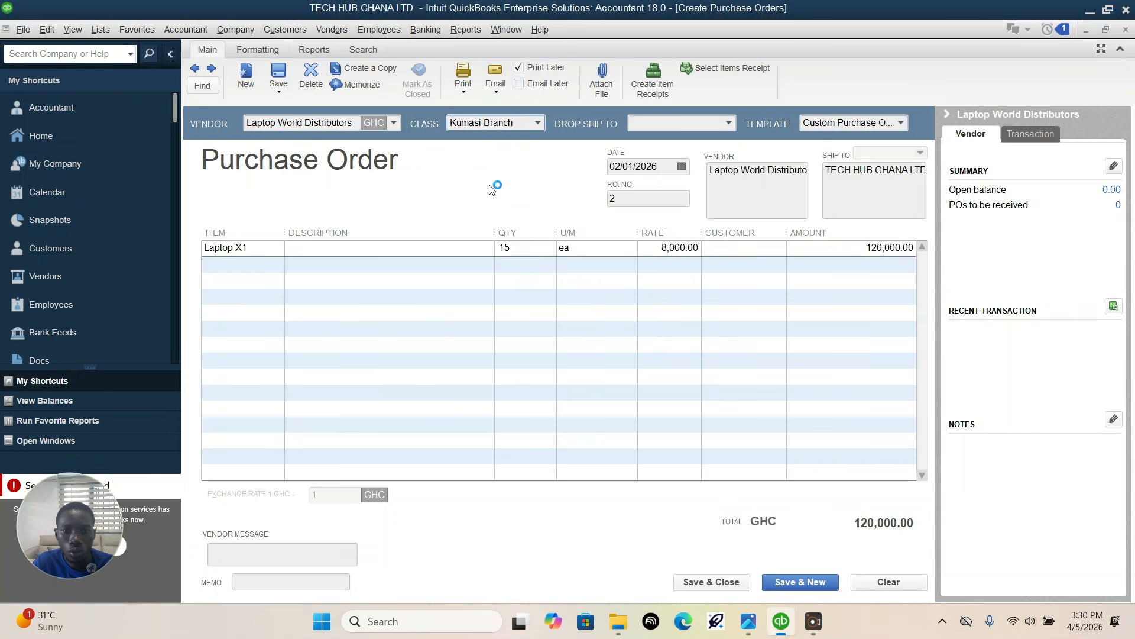
click(747, 581)
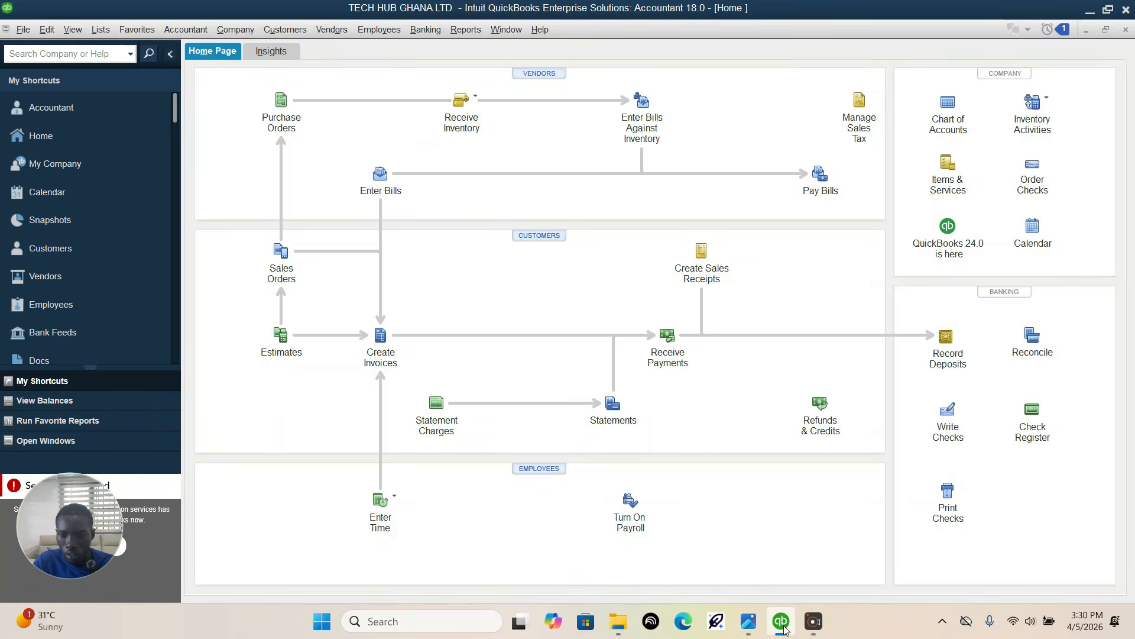
mouse_move(782, 630)
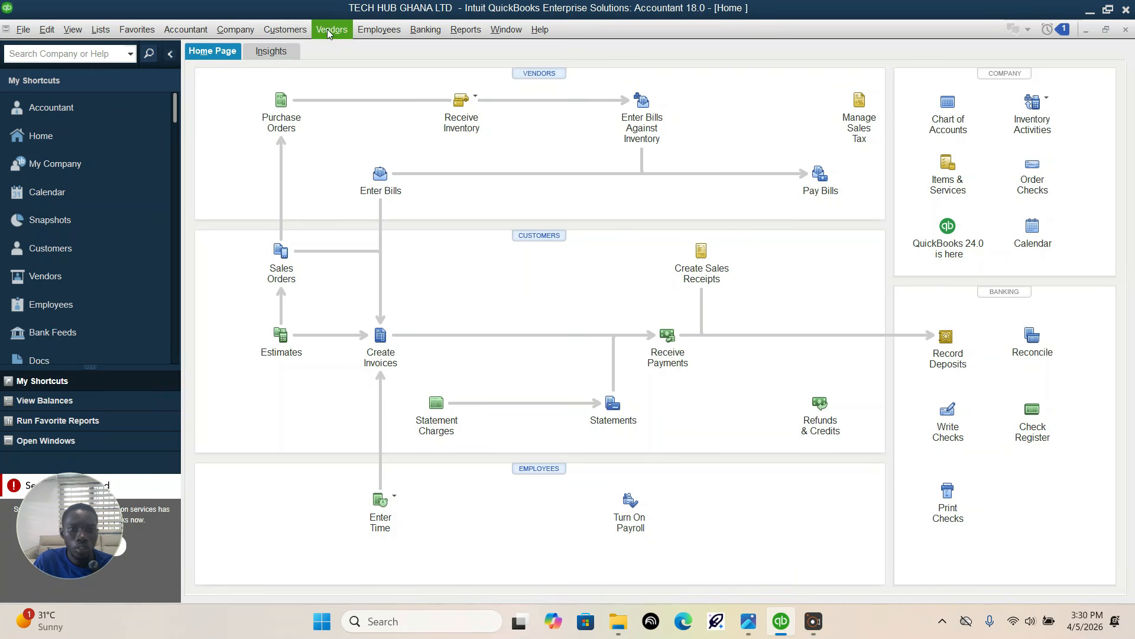
Step: In the Vendor Center, widen the vendor name column and open the purchase order of Laptop World Distributors
click(328, 30)
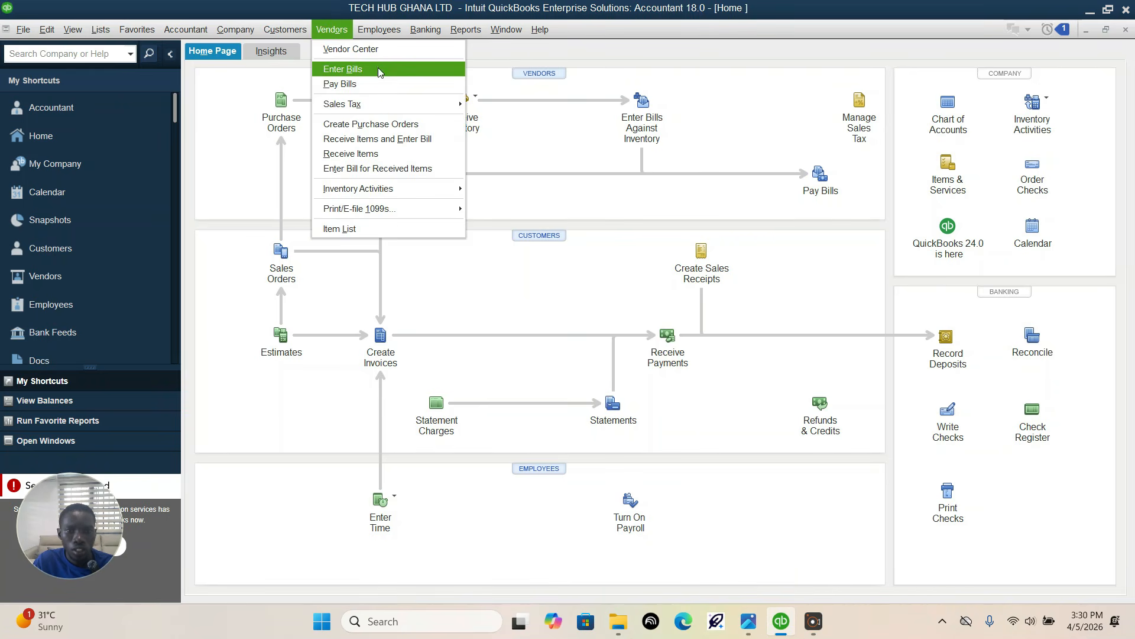
click(373, 51)
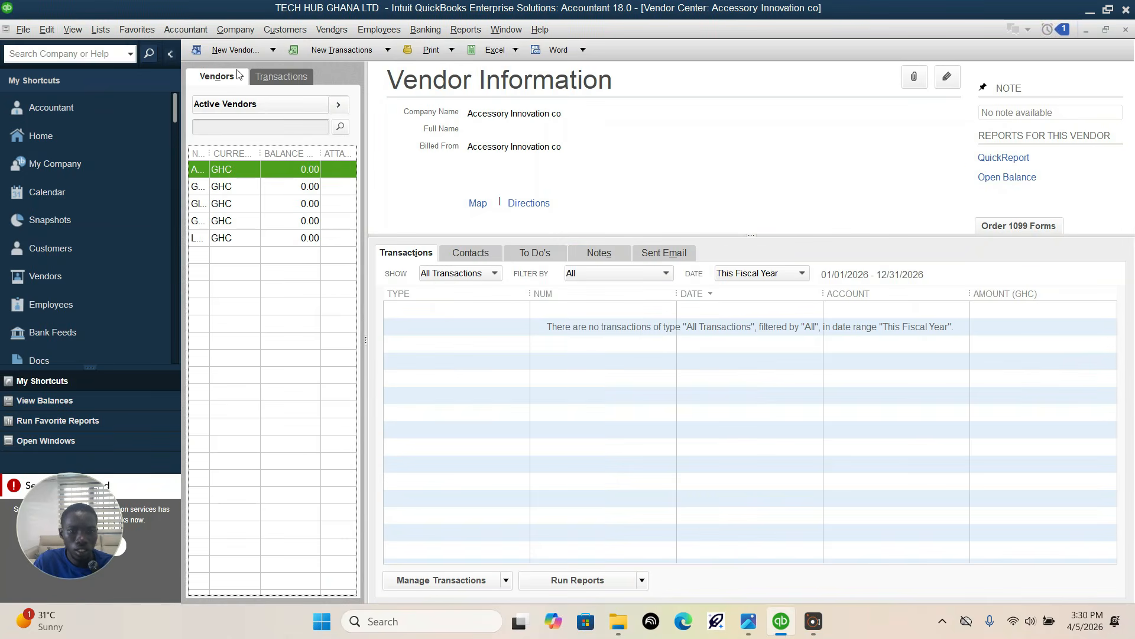
drag(211, 154, 290, 154)
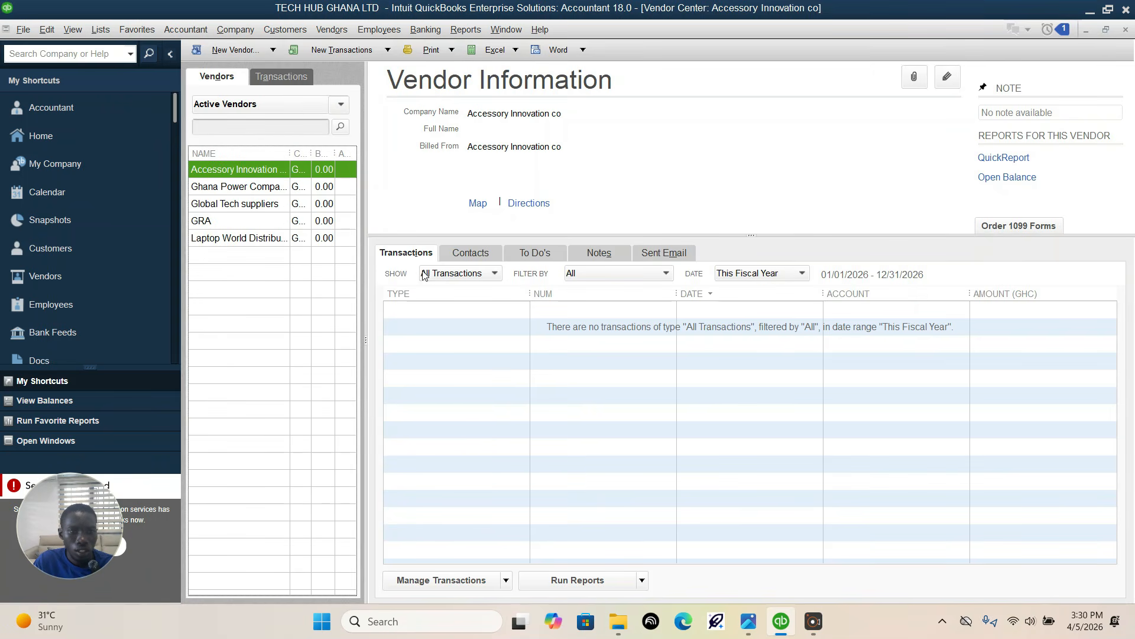
click(251, 238)
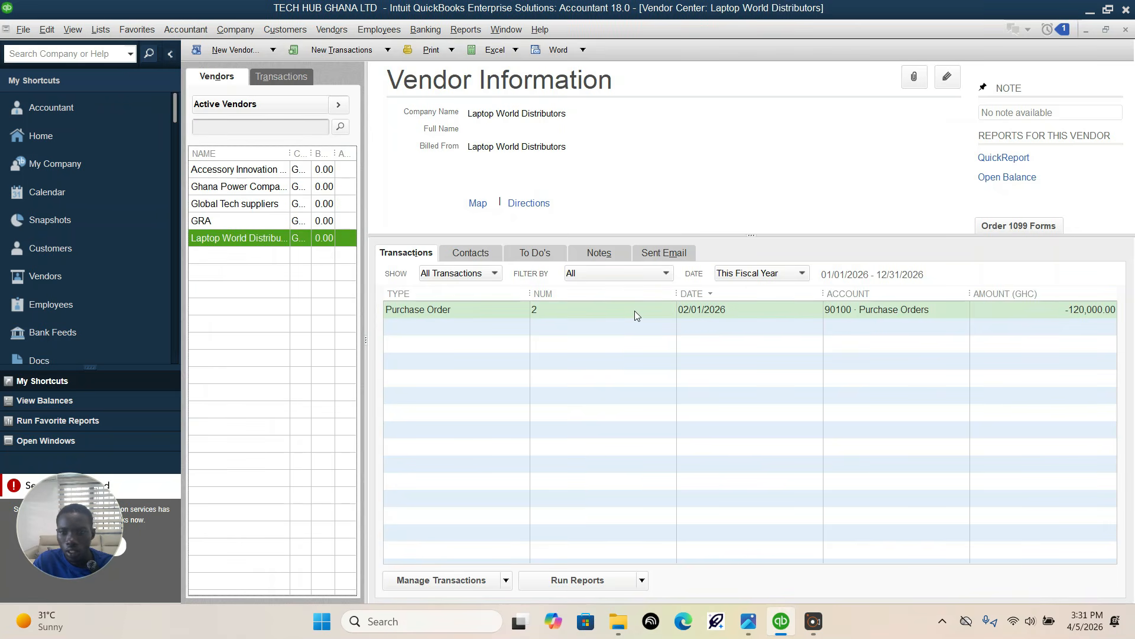
double_click(719, 310)
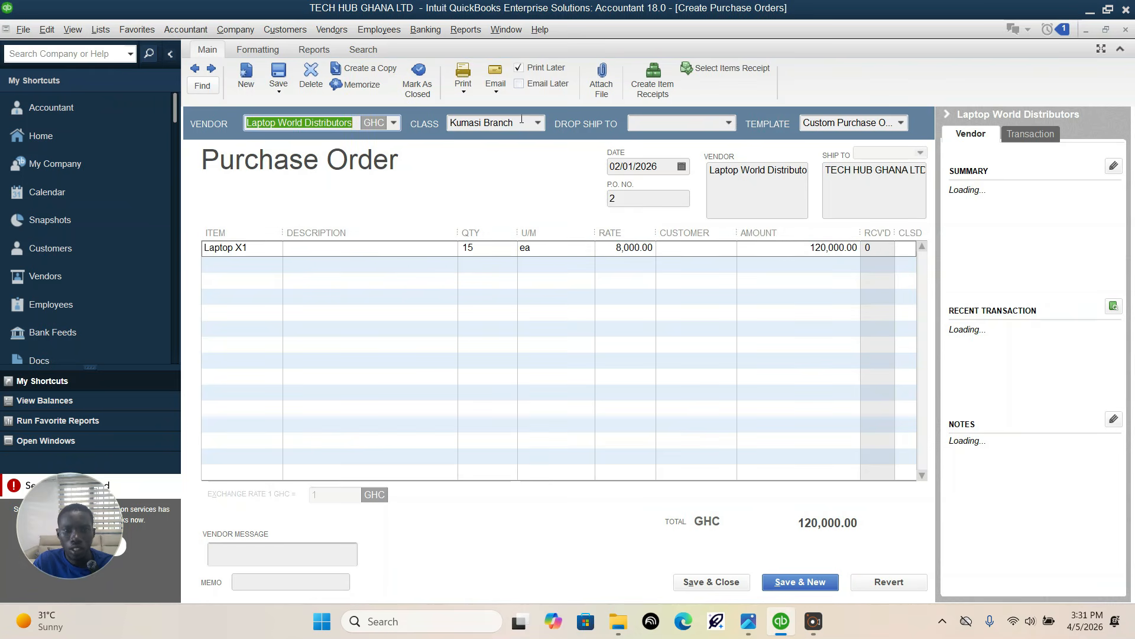
Step: Check the order date in the assignment, change the purchase order's date to 02/03/2026, and save and close it
click(682, 168)
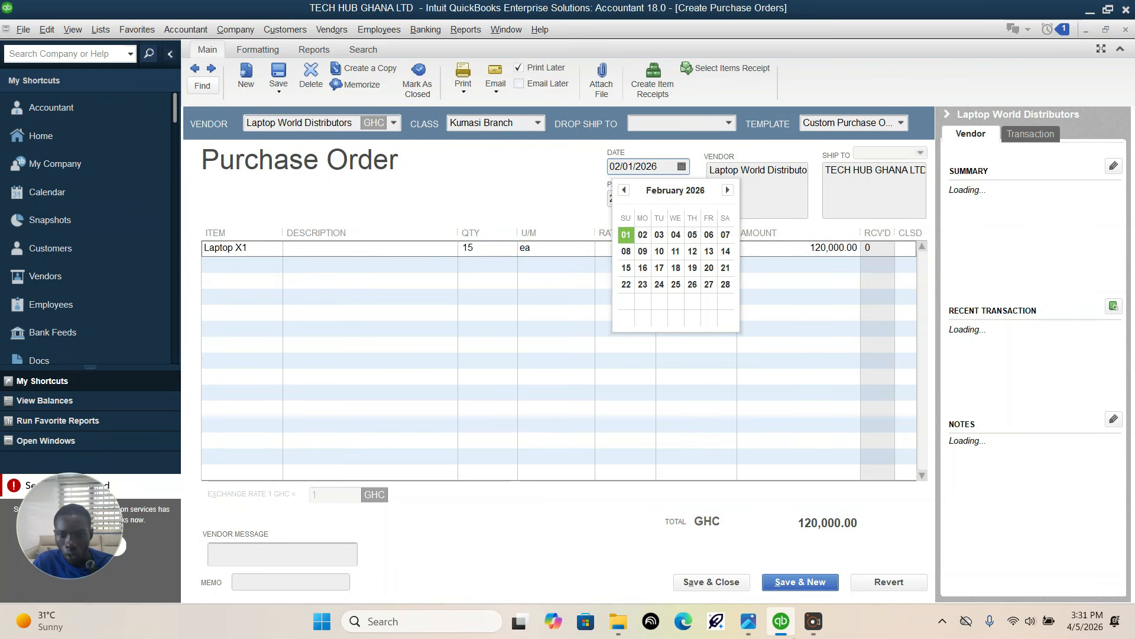
click(749, 623)
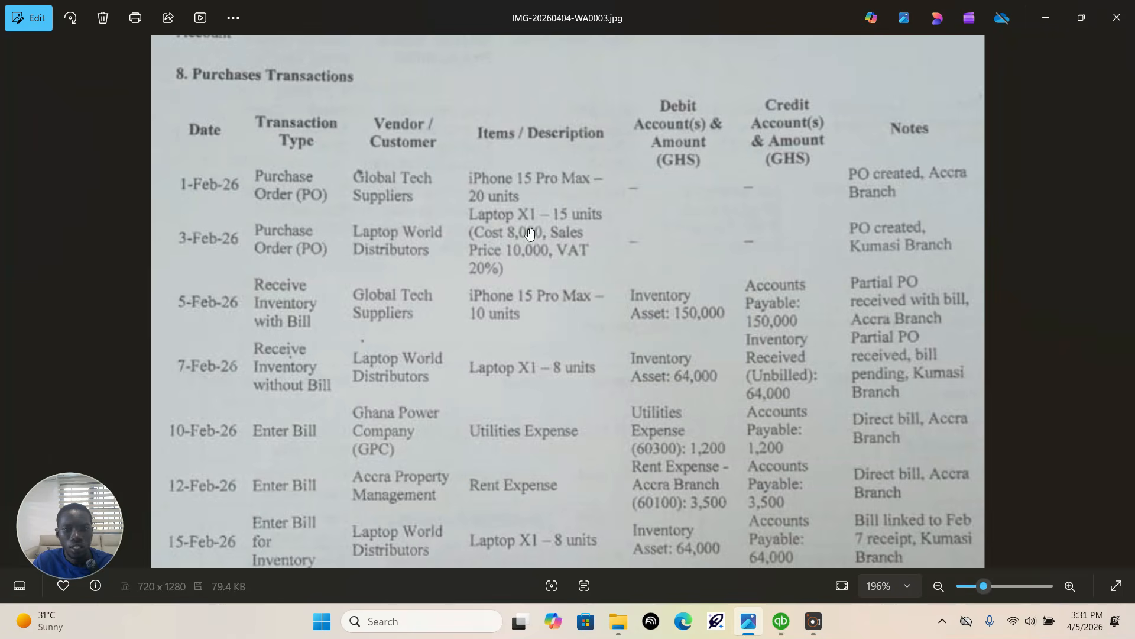
click(781, 621)
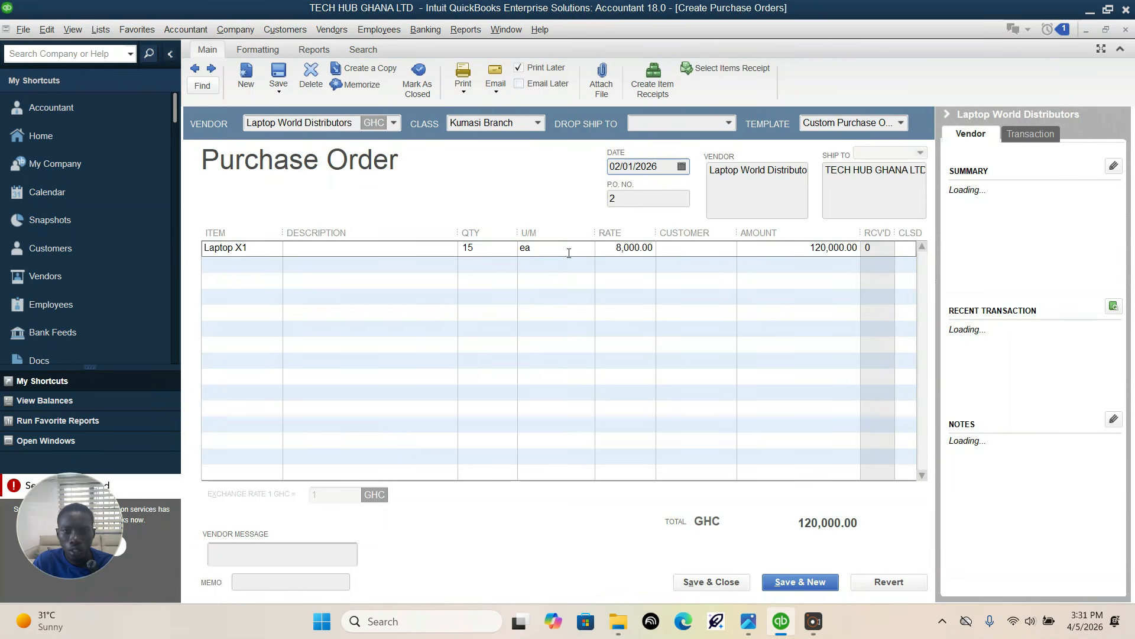
click(681, 167)
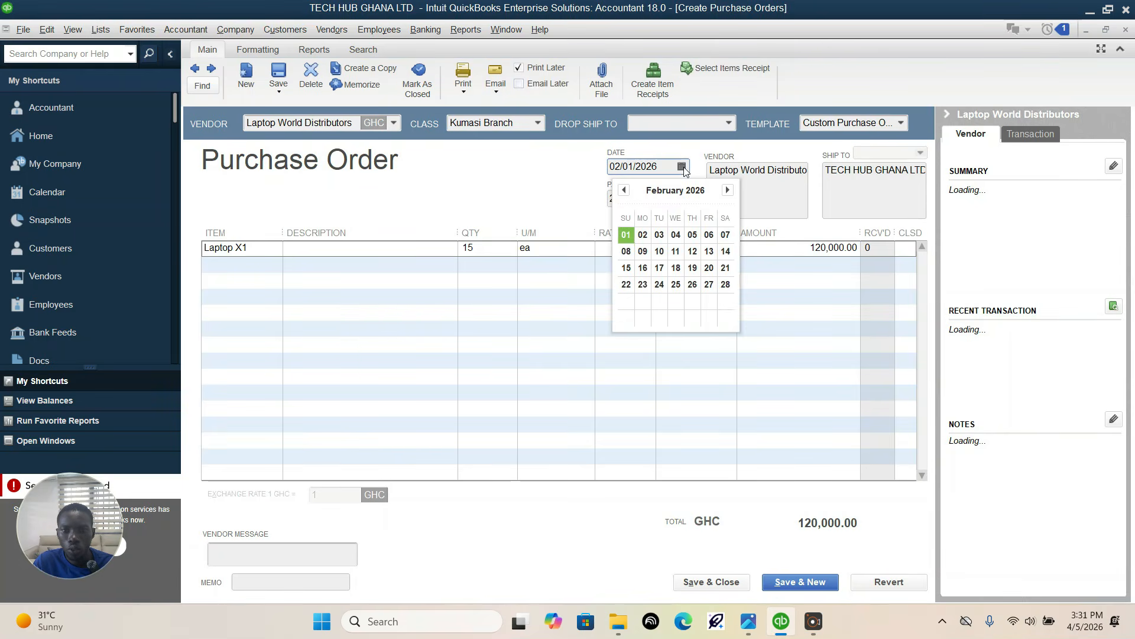
click(660, 240)
click(733, 583)
click(512, 201)
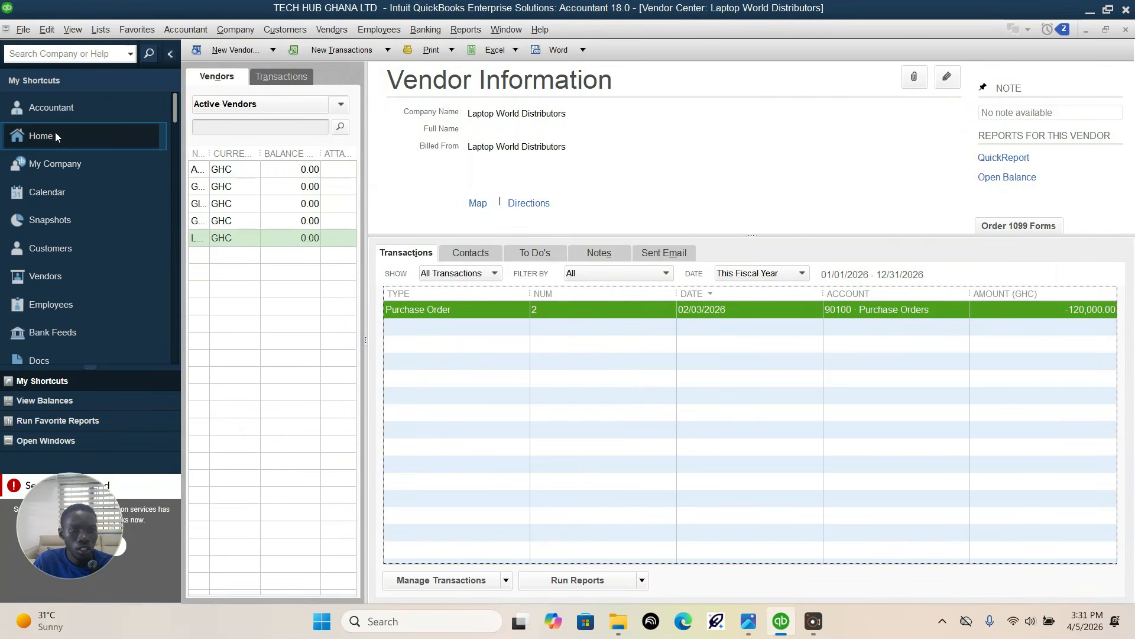
Step: Check the assignment's 5-Feb-26 purchase row and start a new bill for receiving inventory with a bill
click(746, 620)
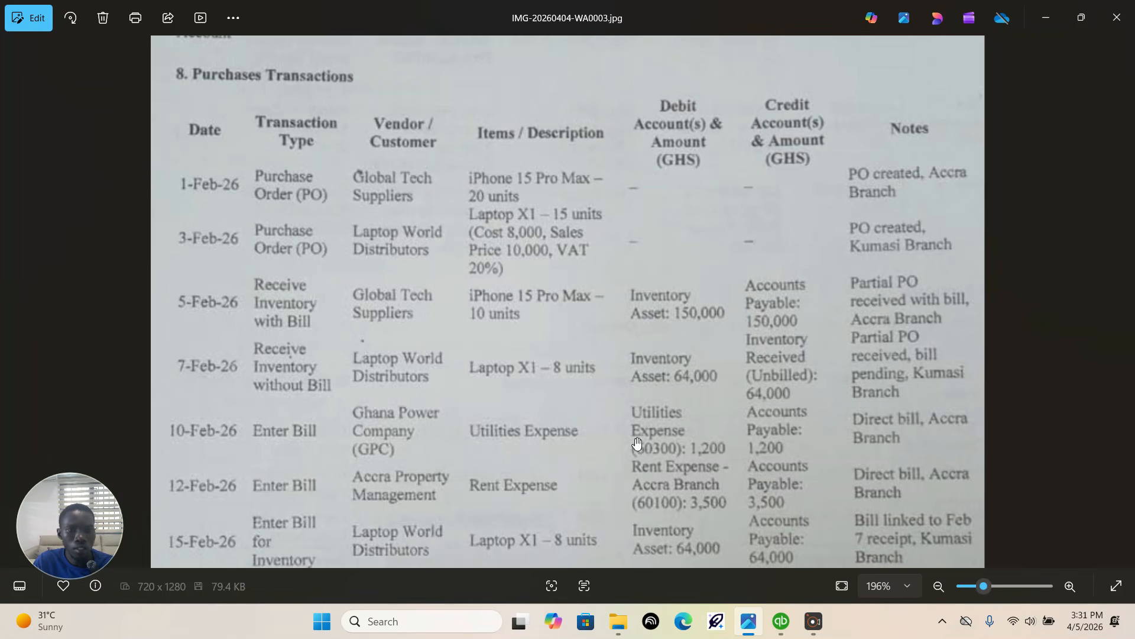
click(776, 624)
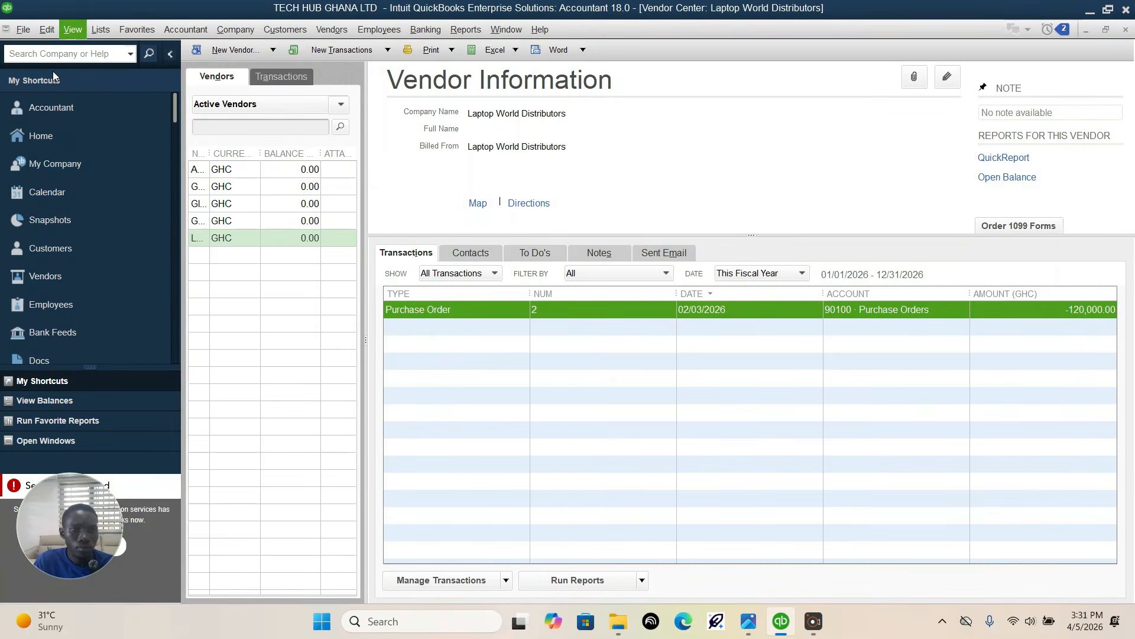
click(30, 135)
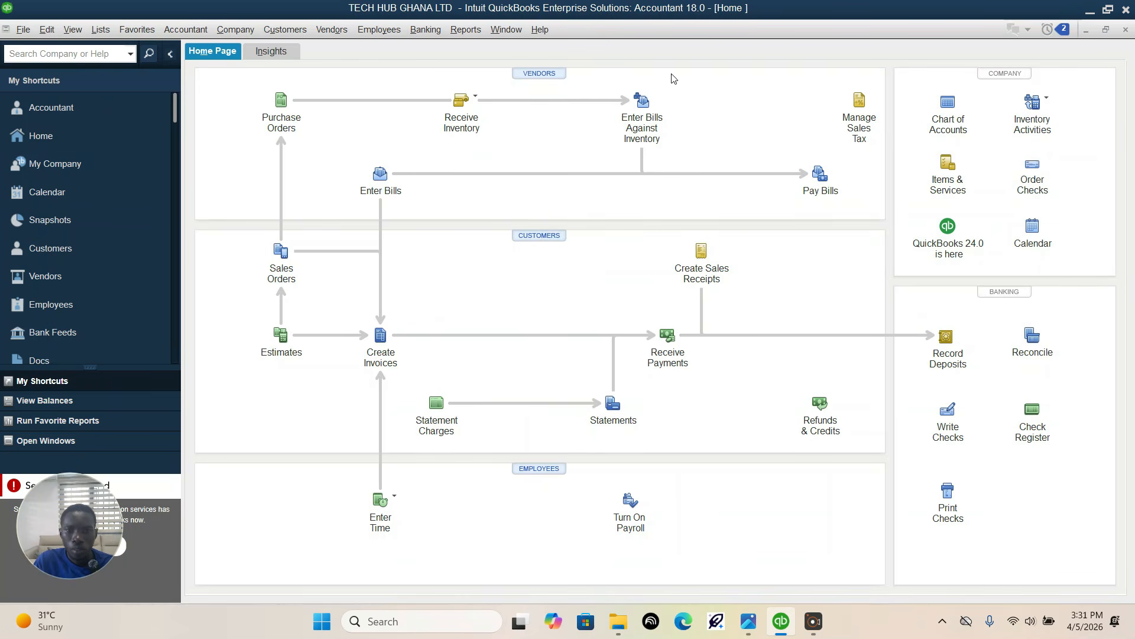
click(473, 101)
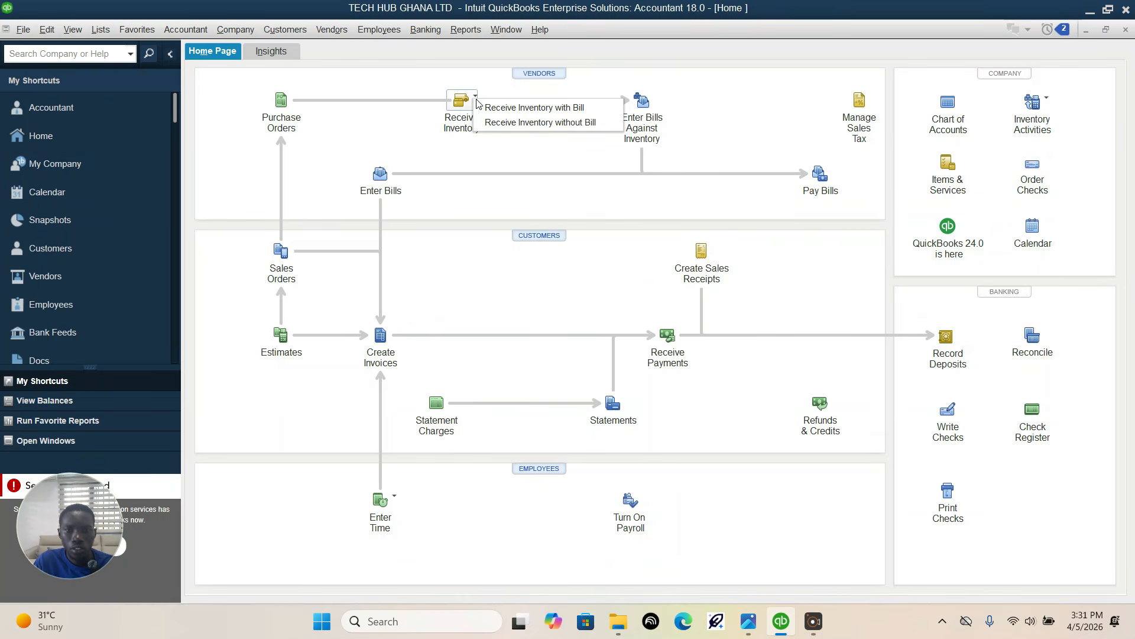
click(519, 109)
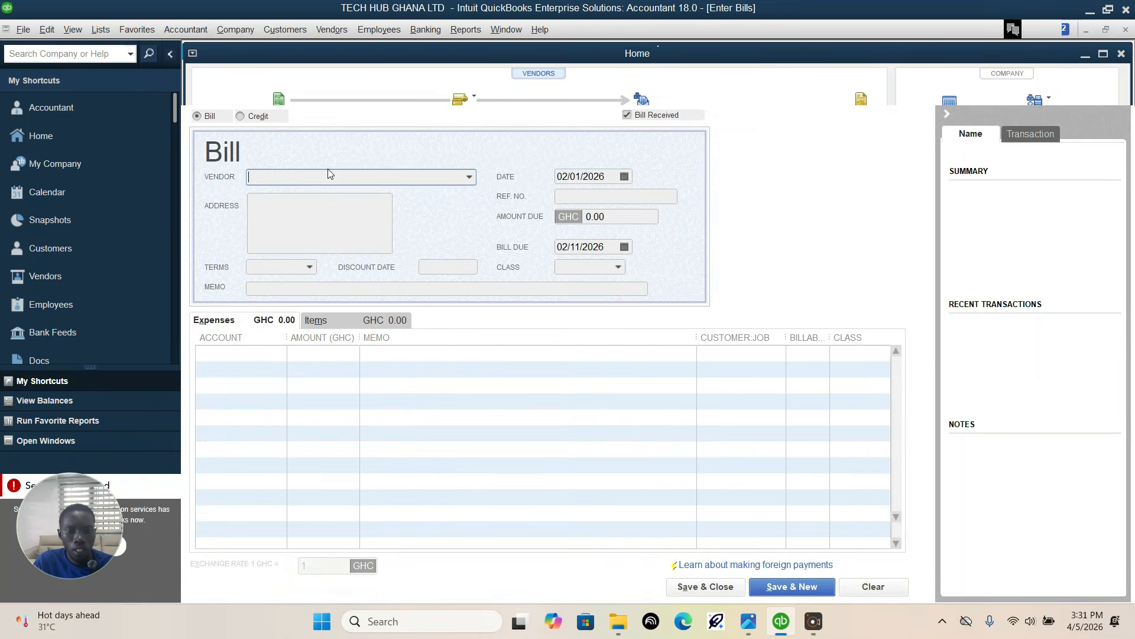
Step: Following the assignment, choose Global Tech suppliers as the bill's vendor and receive against its open purchase order dated 02/01/2026
click(778, 630)
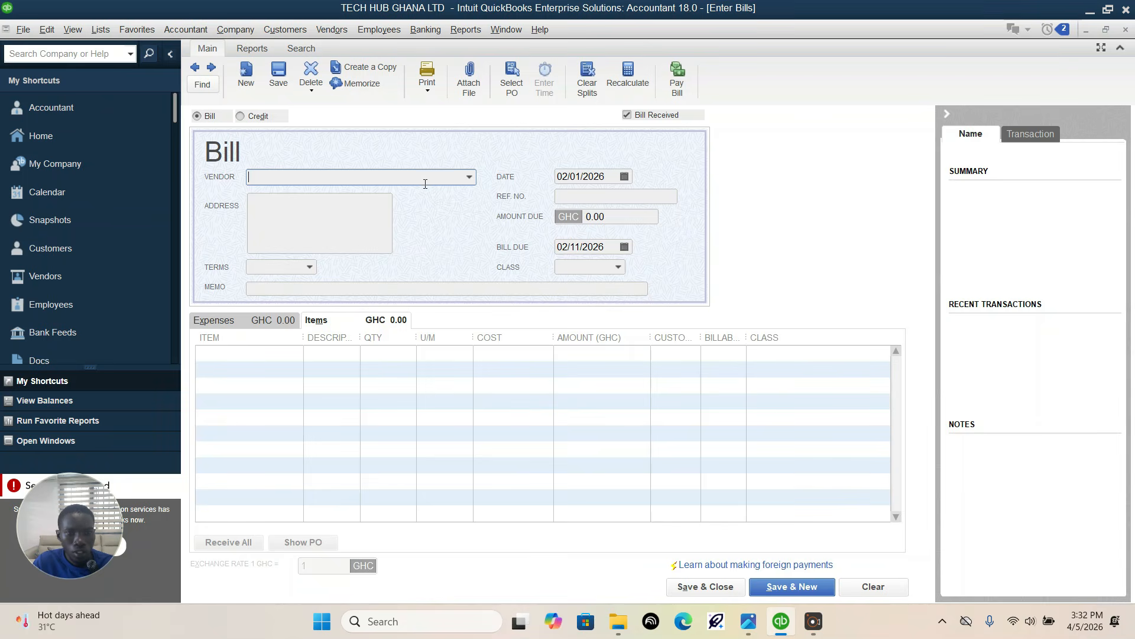
click(749, 621)
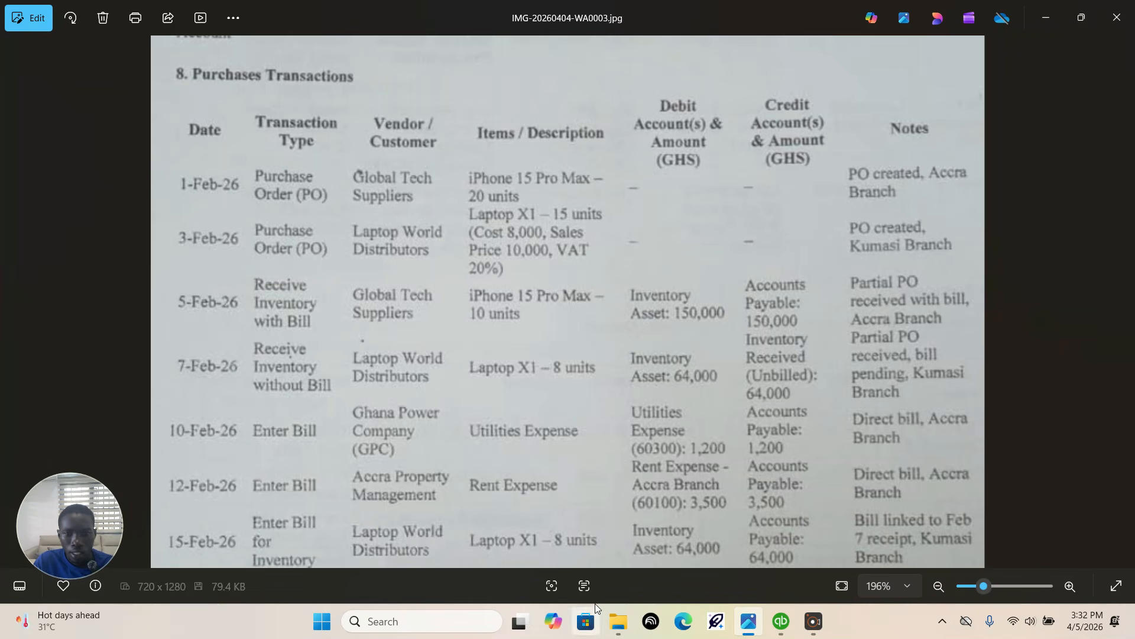
click(778, 621)
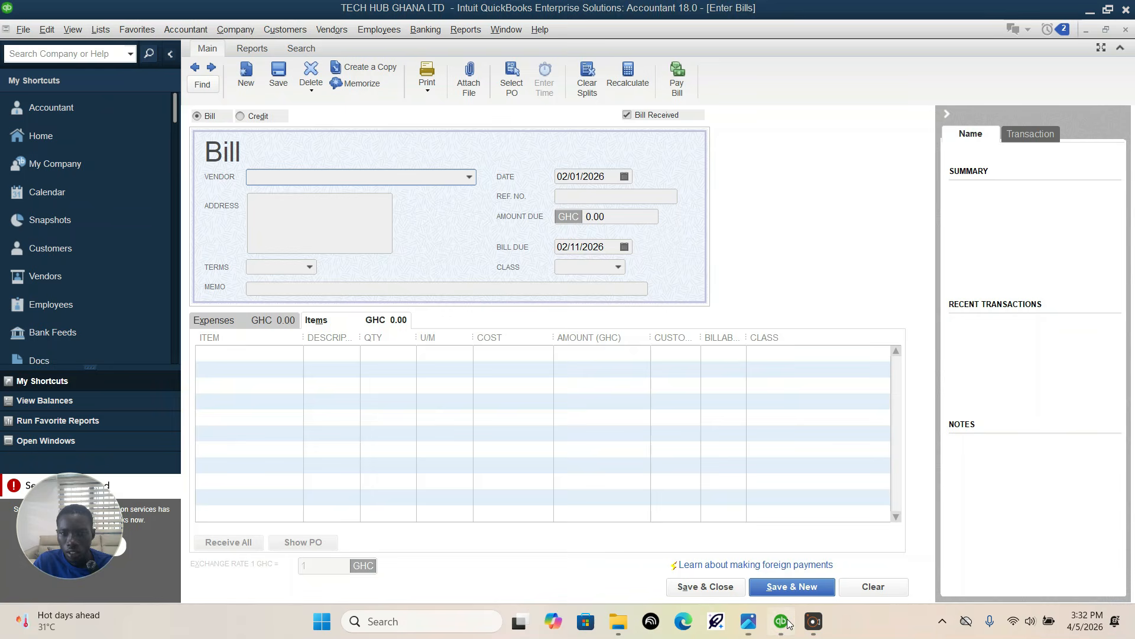
click(469, 177)
click(307, 261)
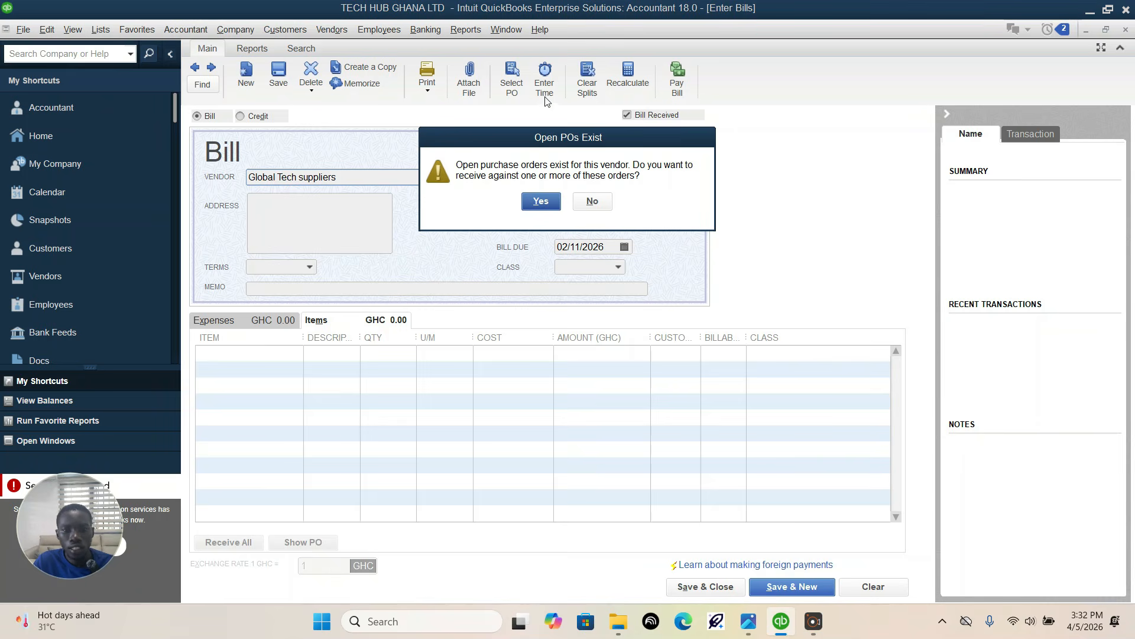
click(541, 202)
click(216, 138)
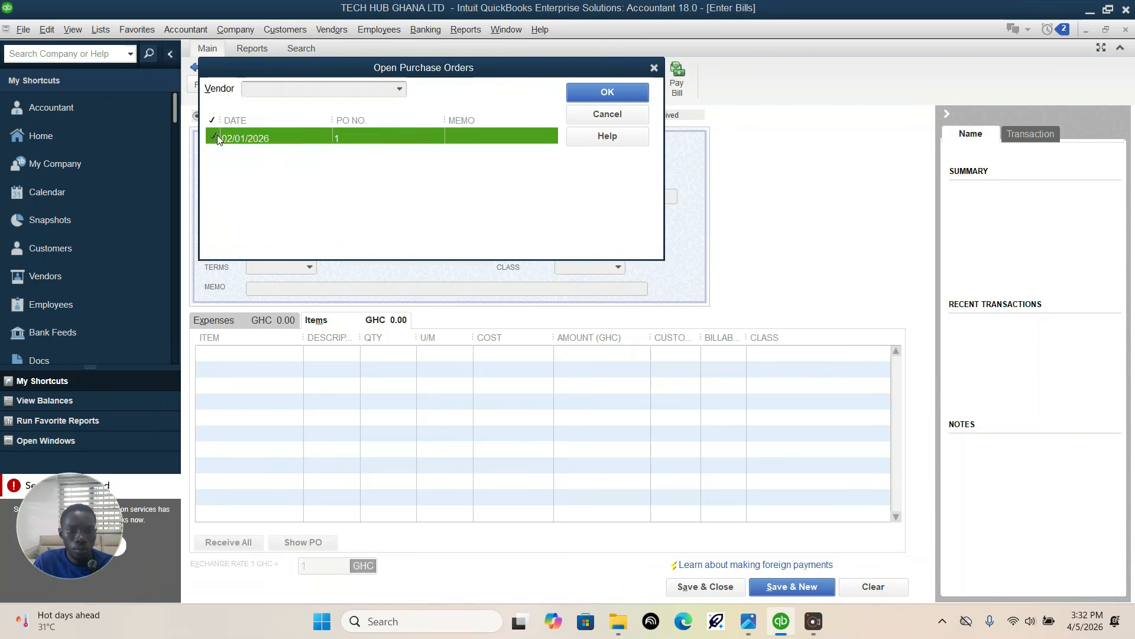
click(607, 93)
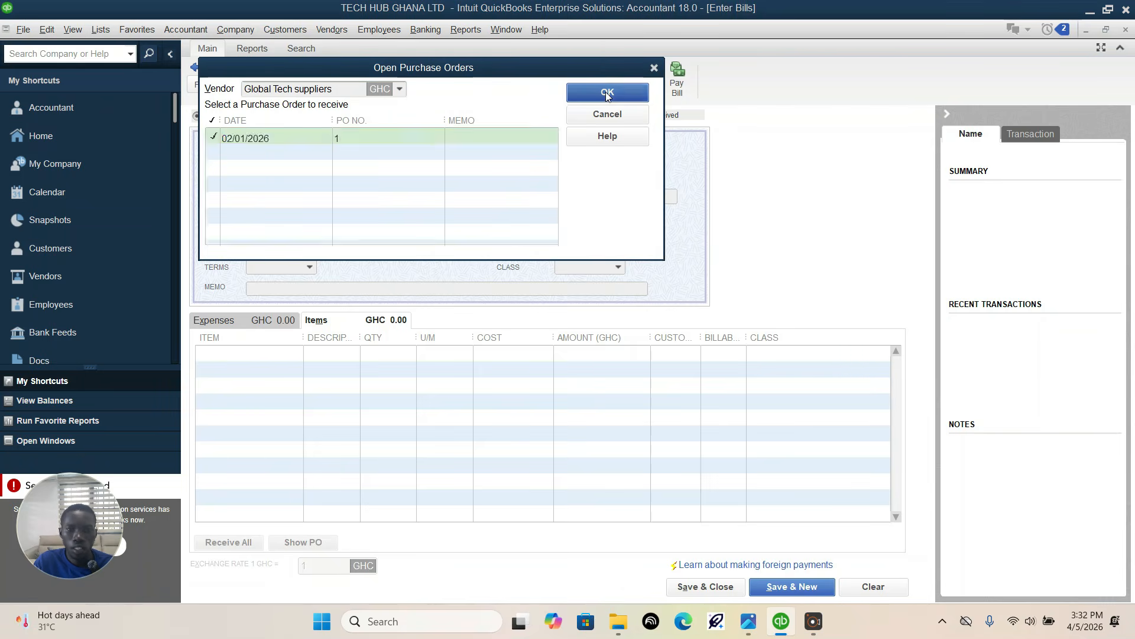
Step: Check the received units in the assignment and set the bill's Iphone 15 pro max quantity to 10
click(402, 354)
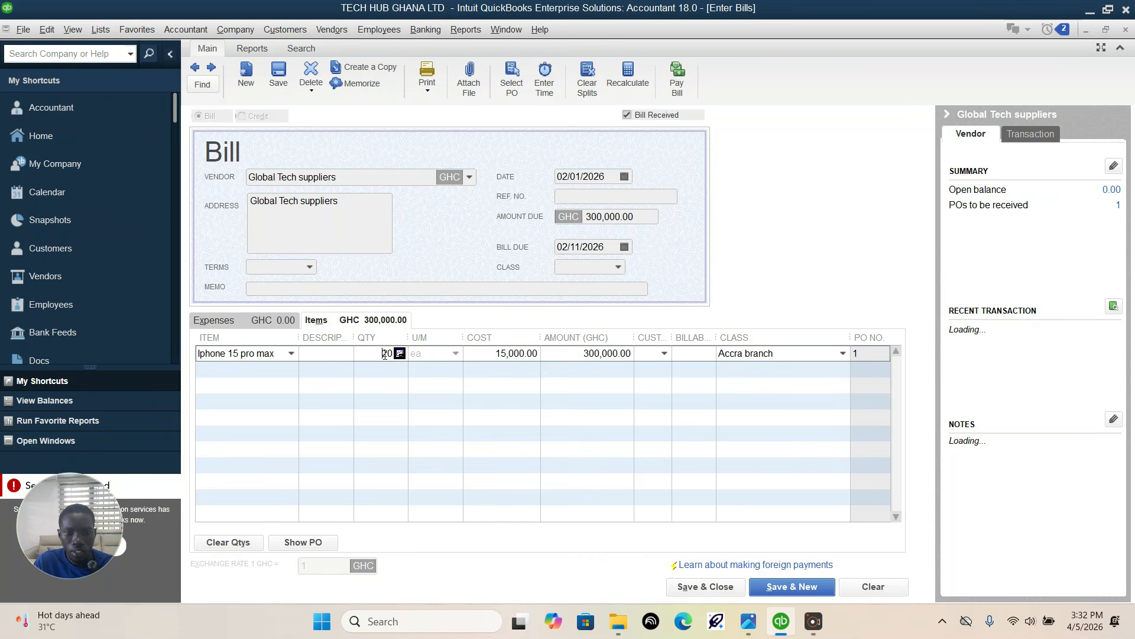
click(748, 621)
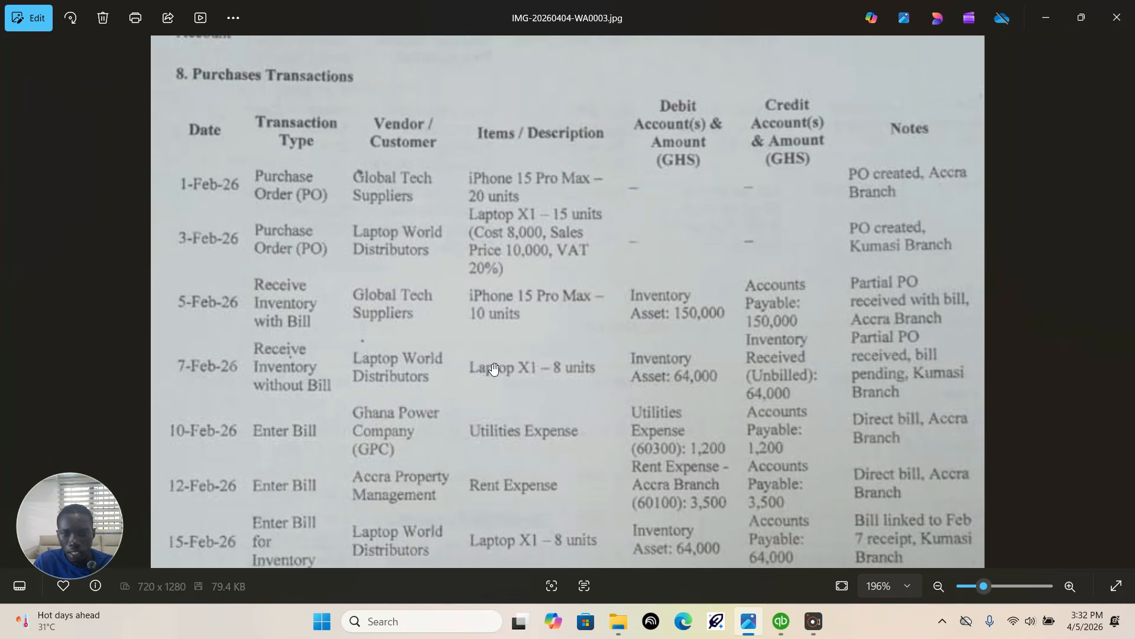
click(781, 622)
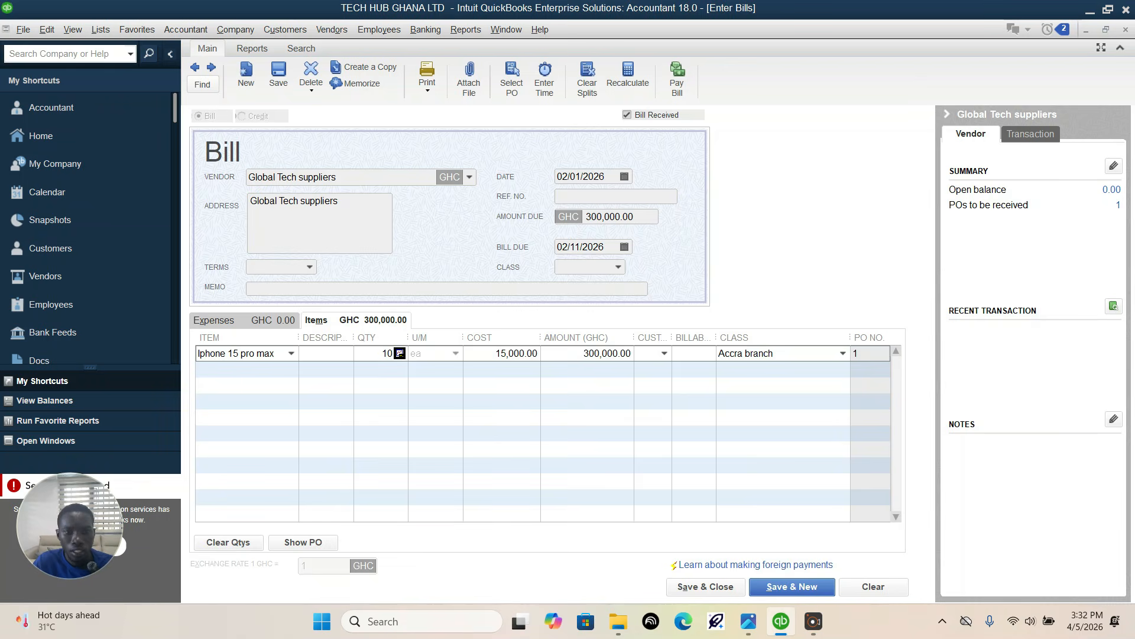
click(367, 421)
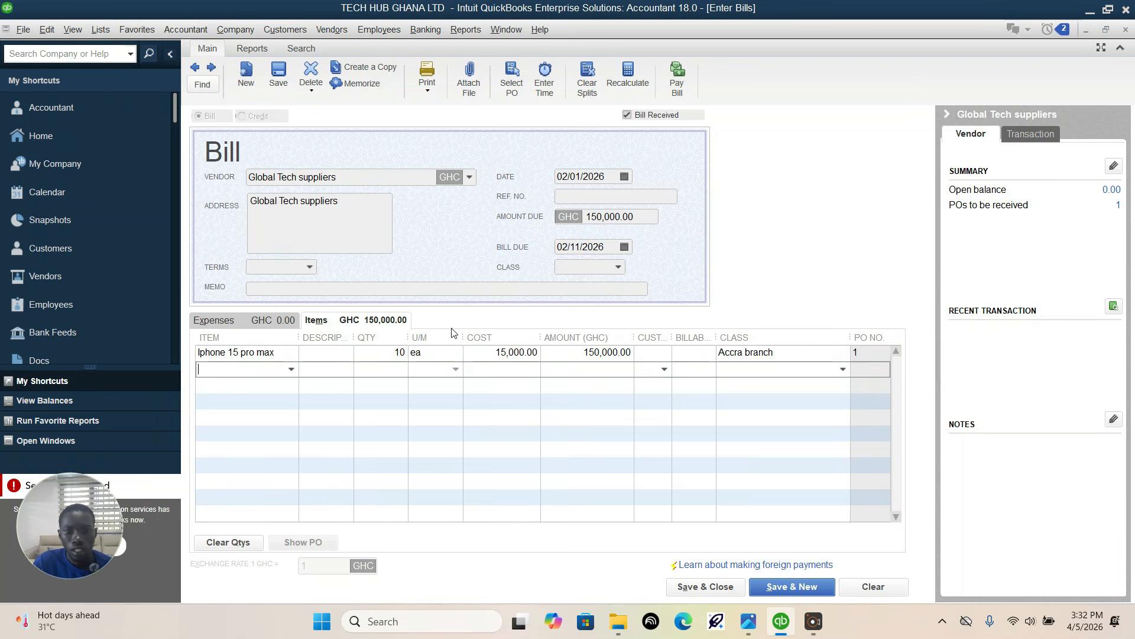
Step: Verify the receipt date in the assignment, set the bill date to 02/05/2026, and save and close the bill
click(625, 176)
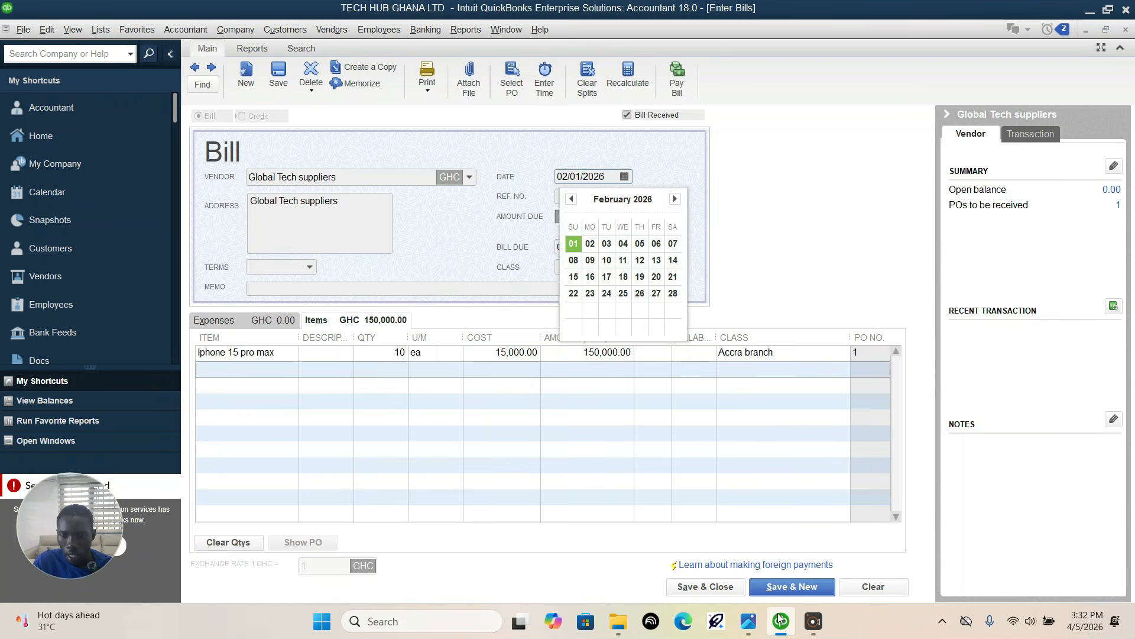
click(748, 621)
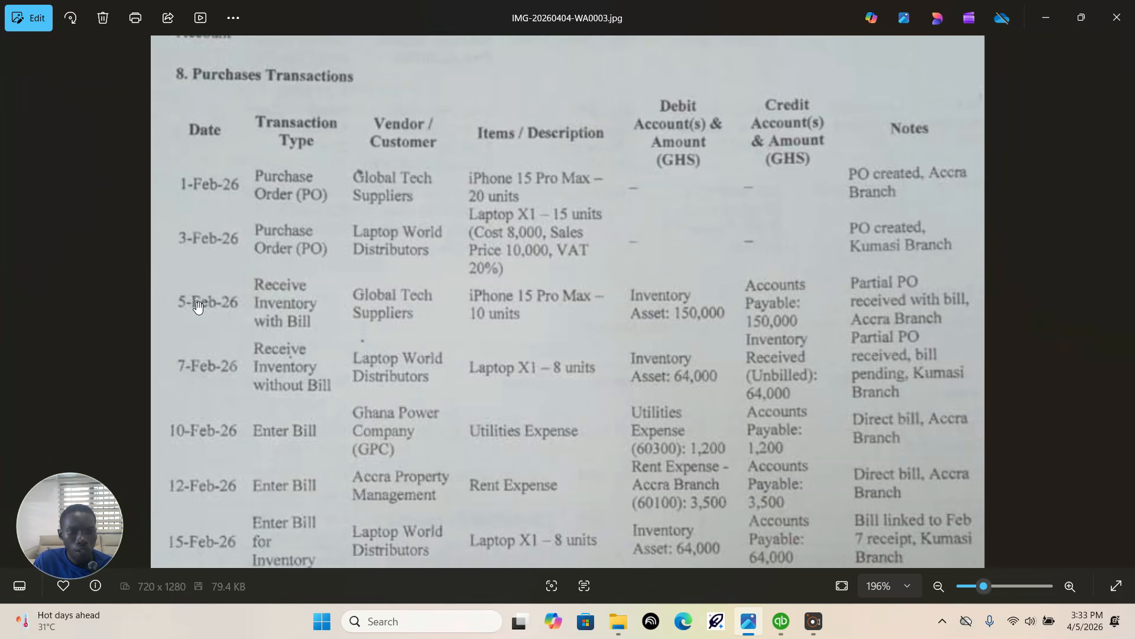
click(781, 621)
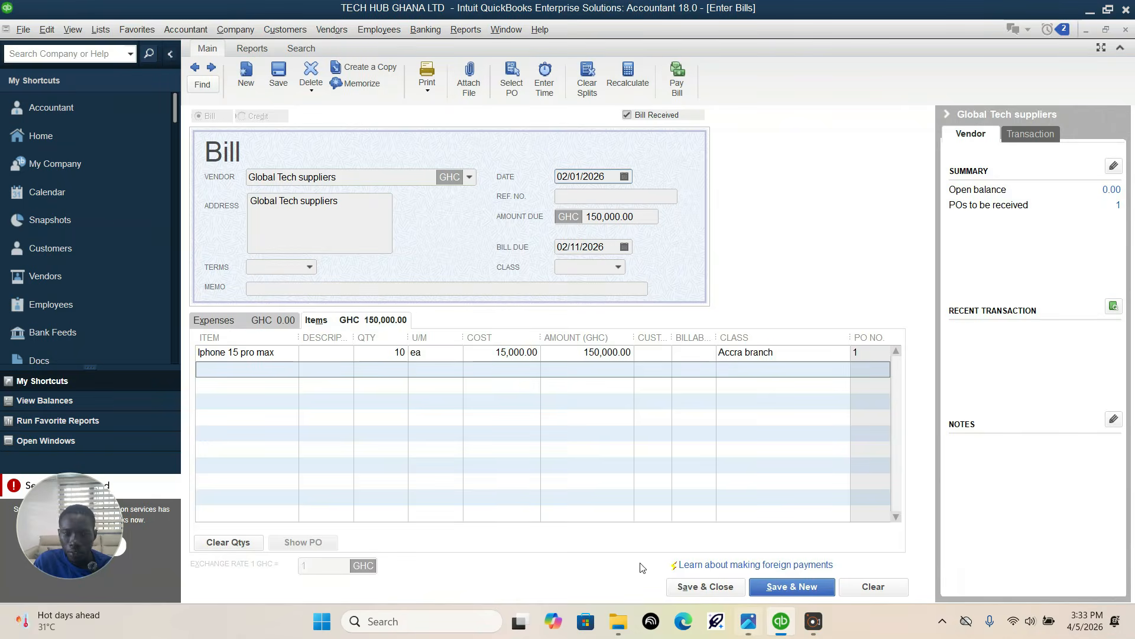
click(625, 177)
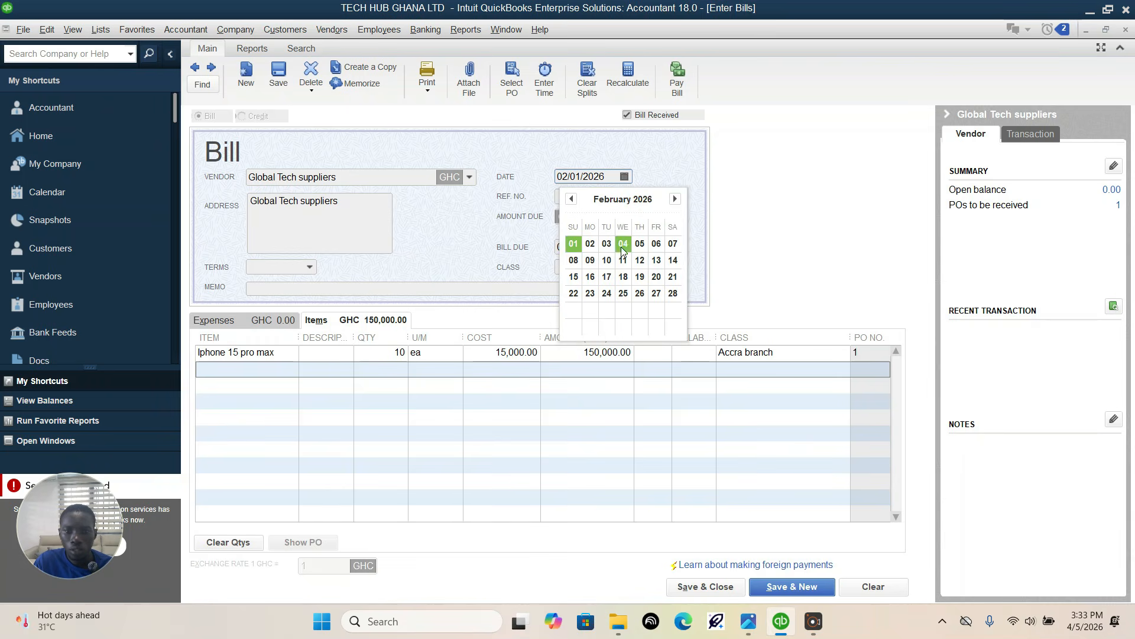
click(640, 244)
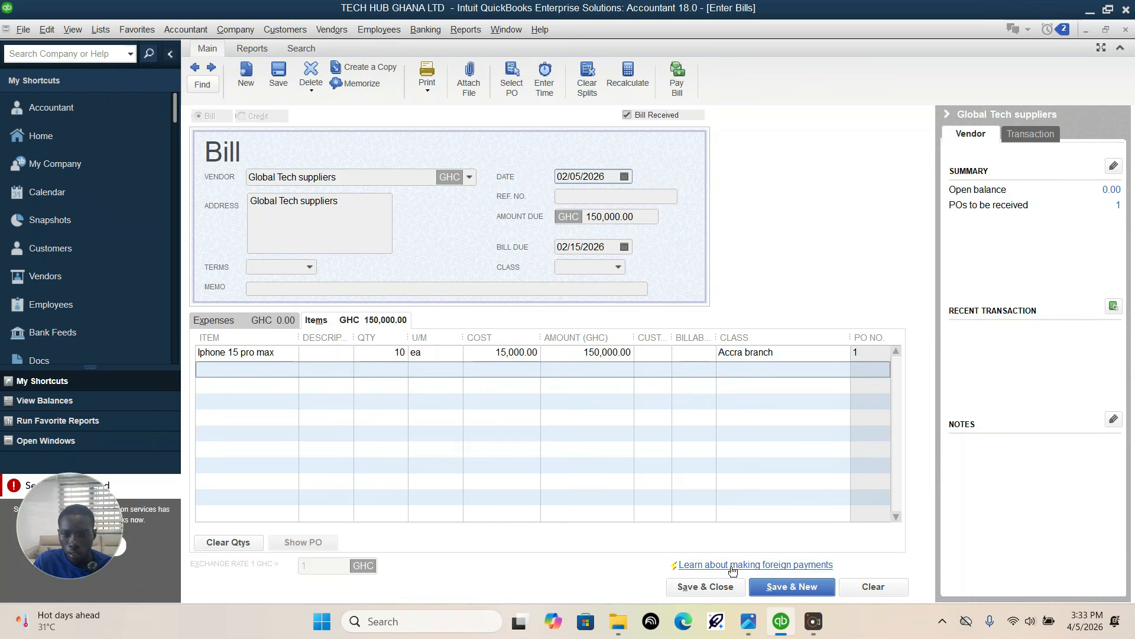
click(718, 586)
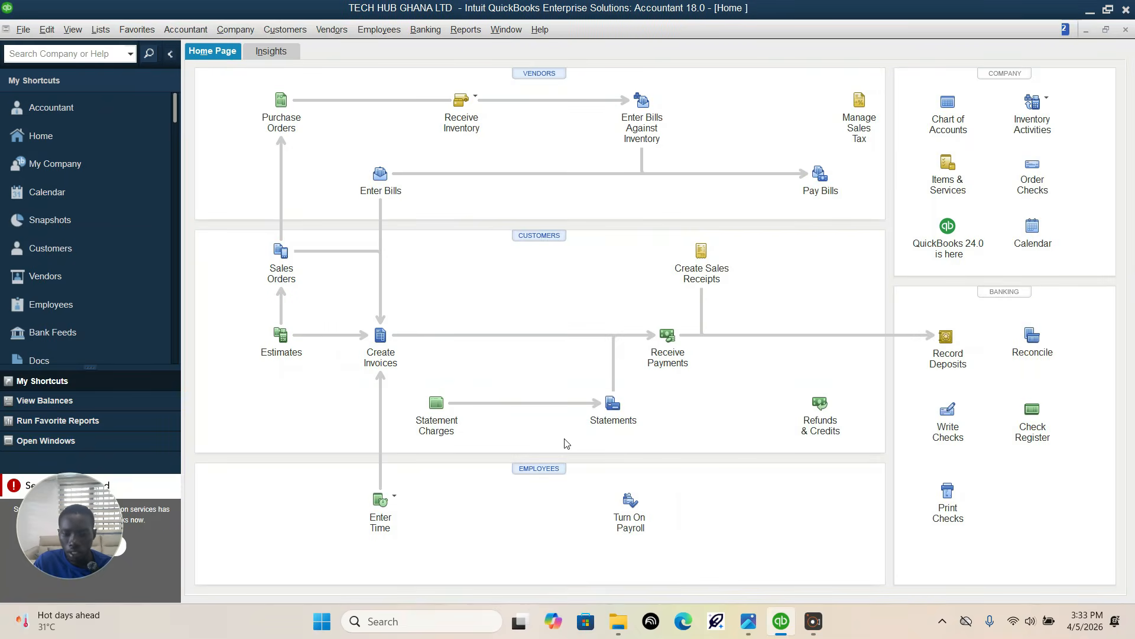
Step: Check the assignment's 7-Feb-26 row, start an item receipt for inventory received without a bill, and date it 02/07/2026
click(749, 622)
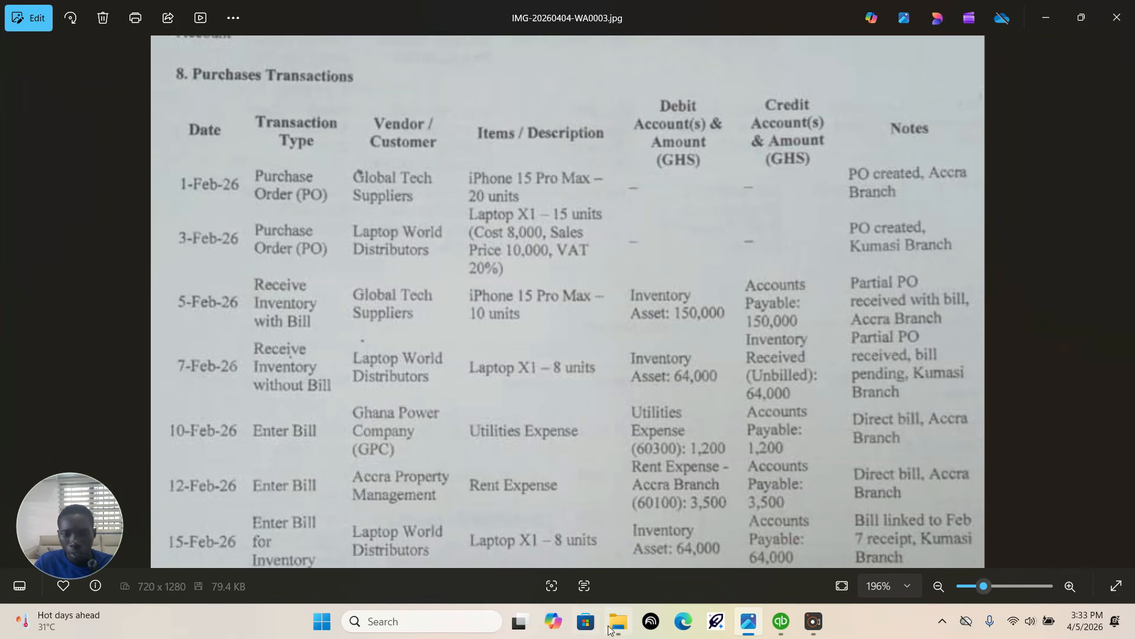
click(781, 621)
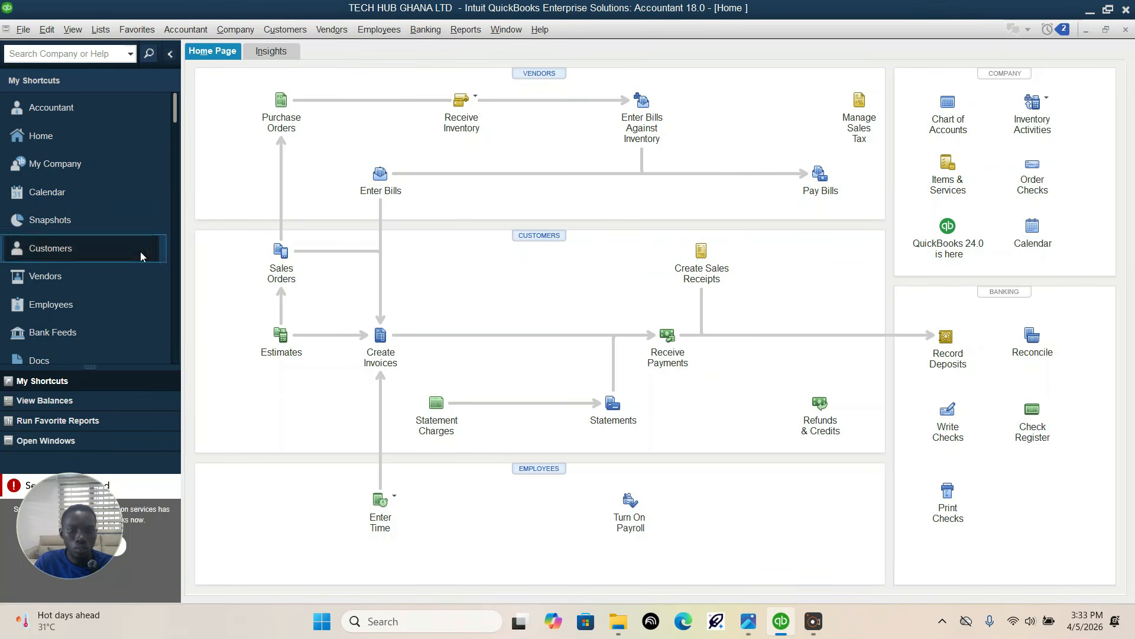
click(461, 101)
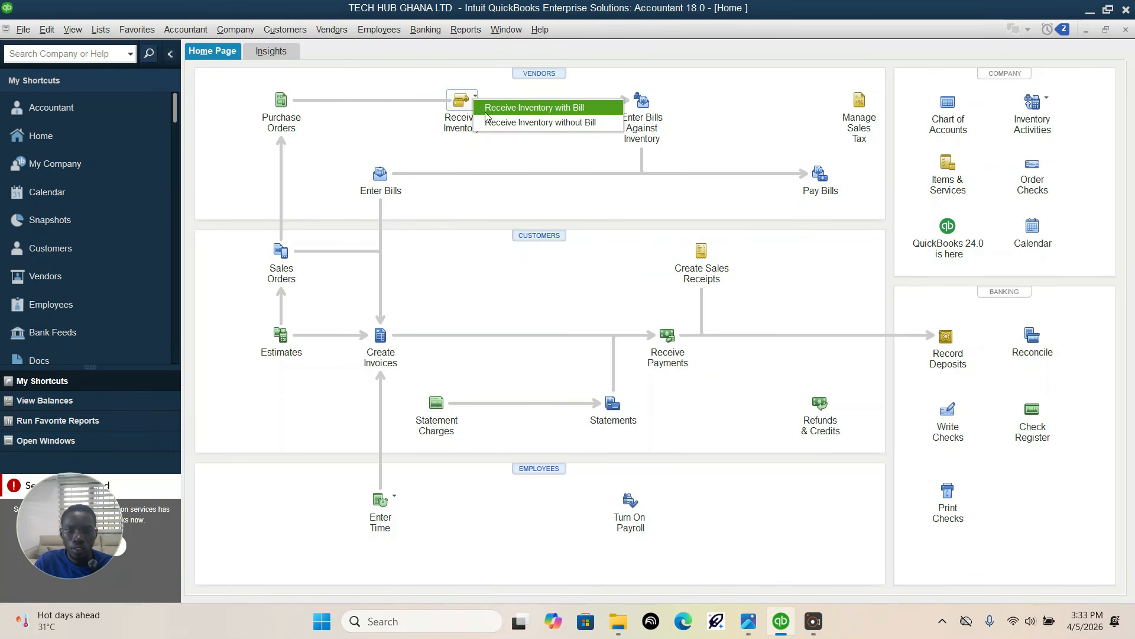
click(499, 123)
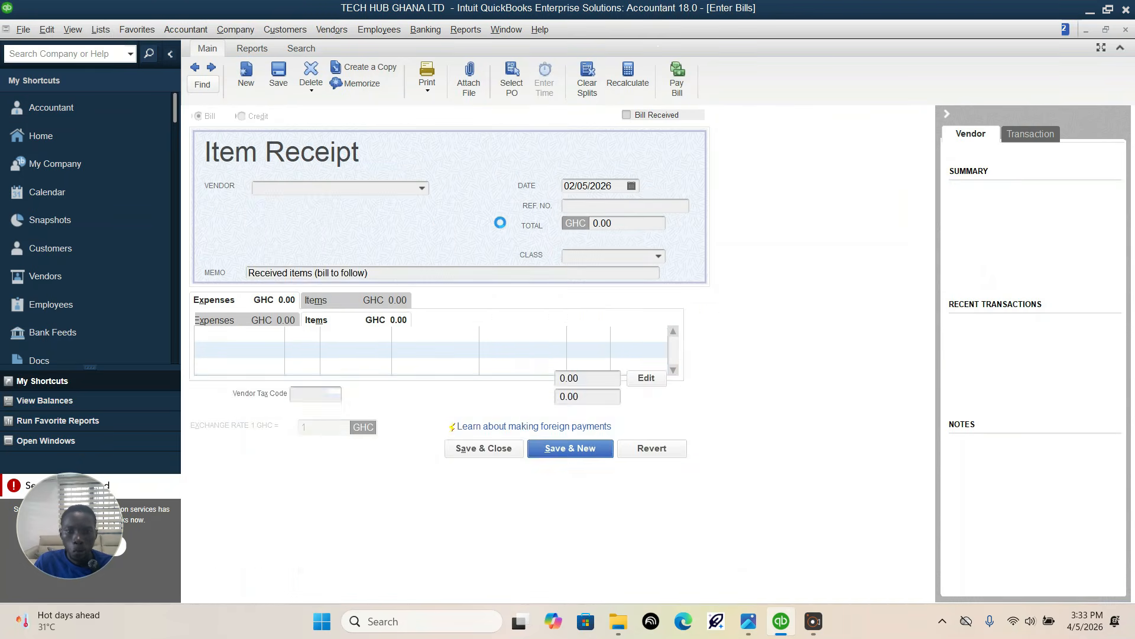
click(632, 187)
click(681, 255)
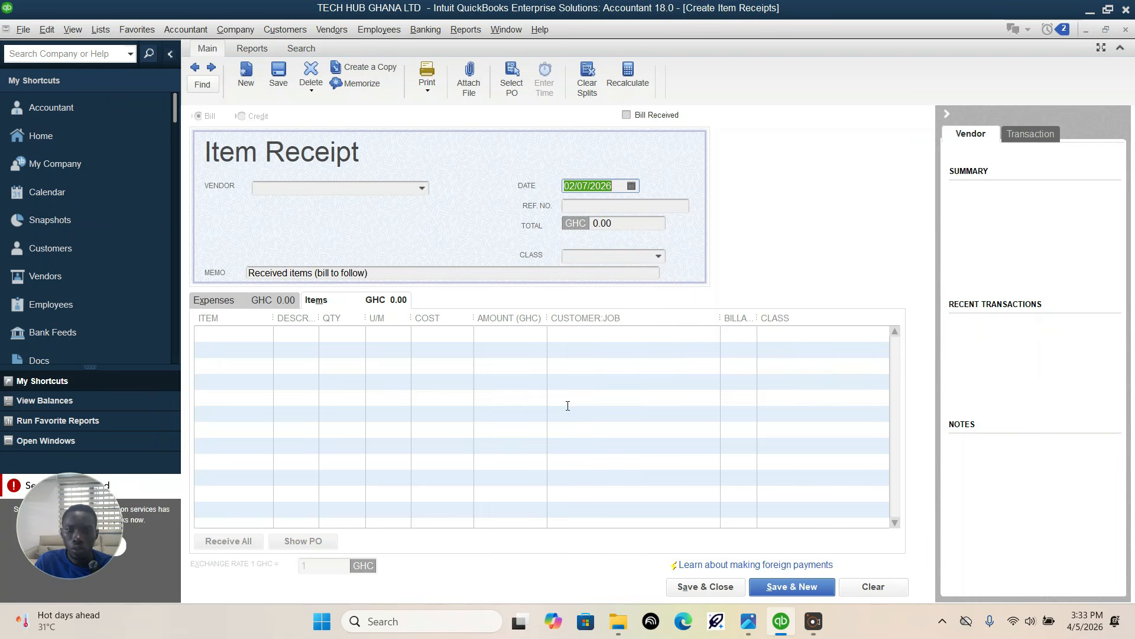
Step: Choose Laptop World Distributors as the item receipt's vendor and receive against its open purchase order dated 02/03/2026
click(427, 183)
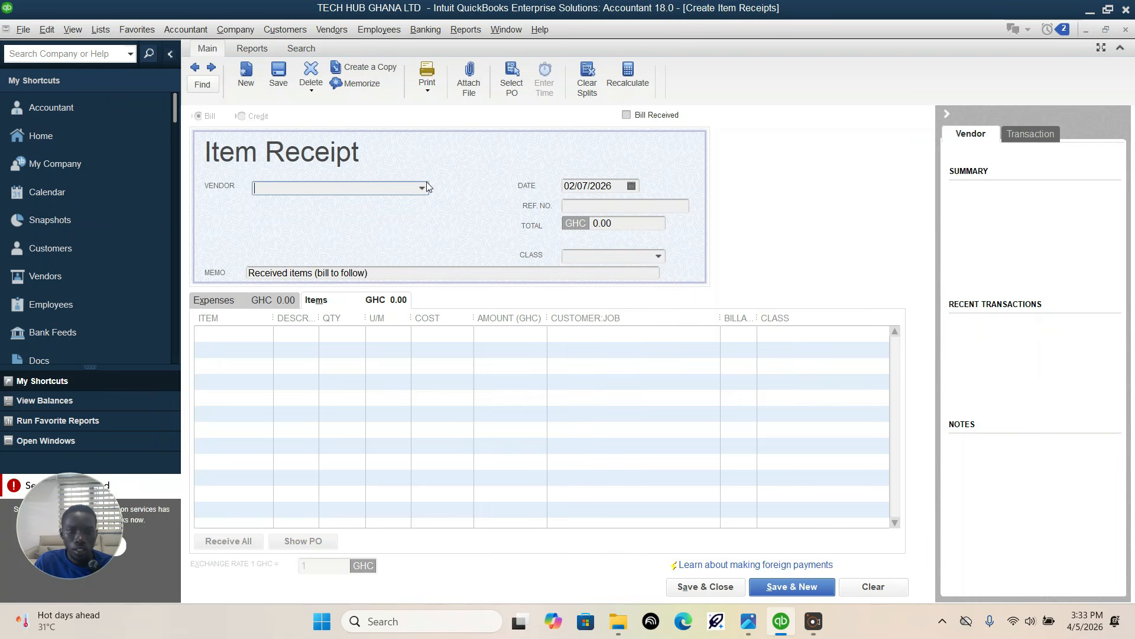
click(423, 187)
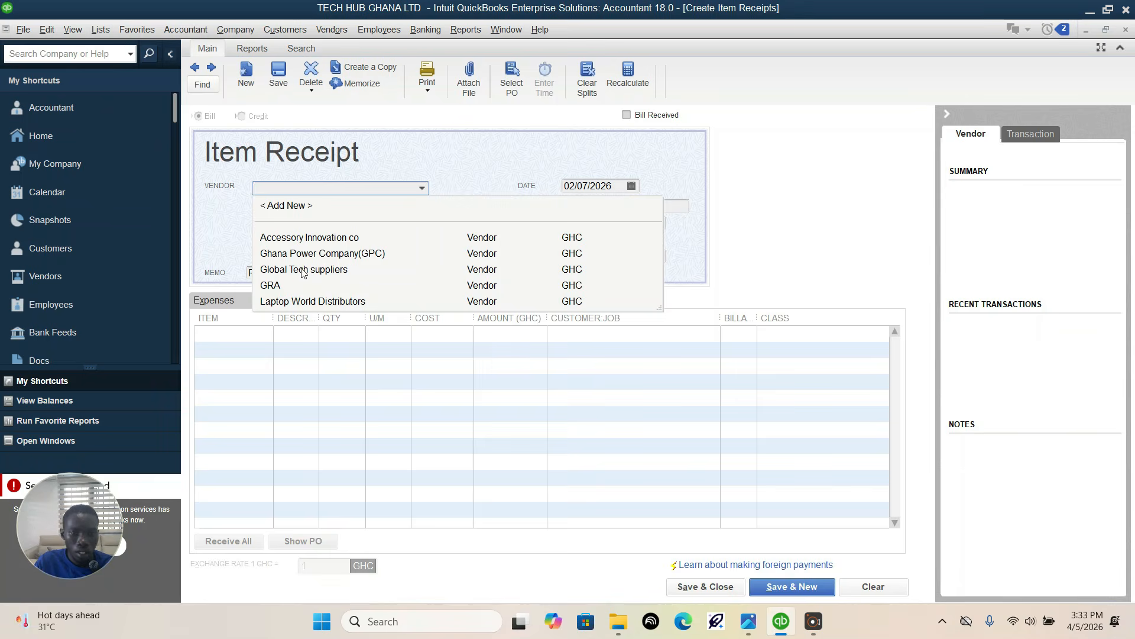
click(324, 303)
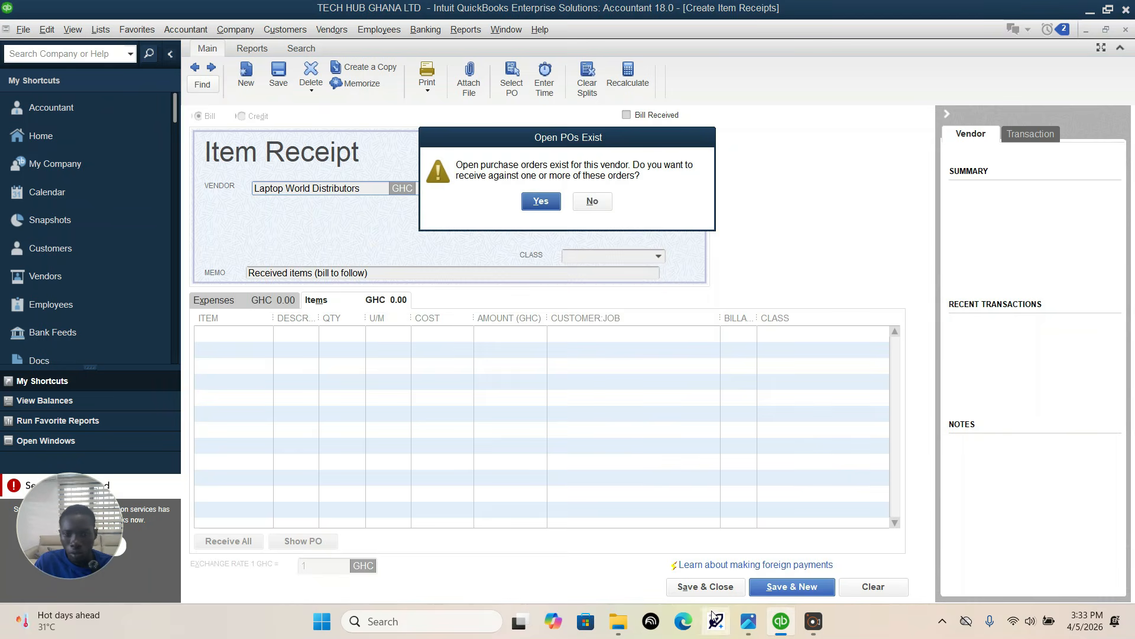
click(541, 203)
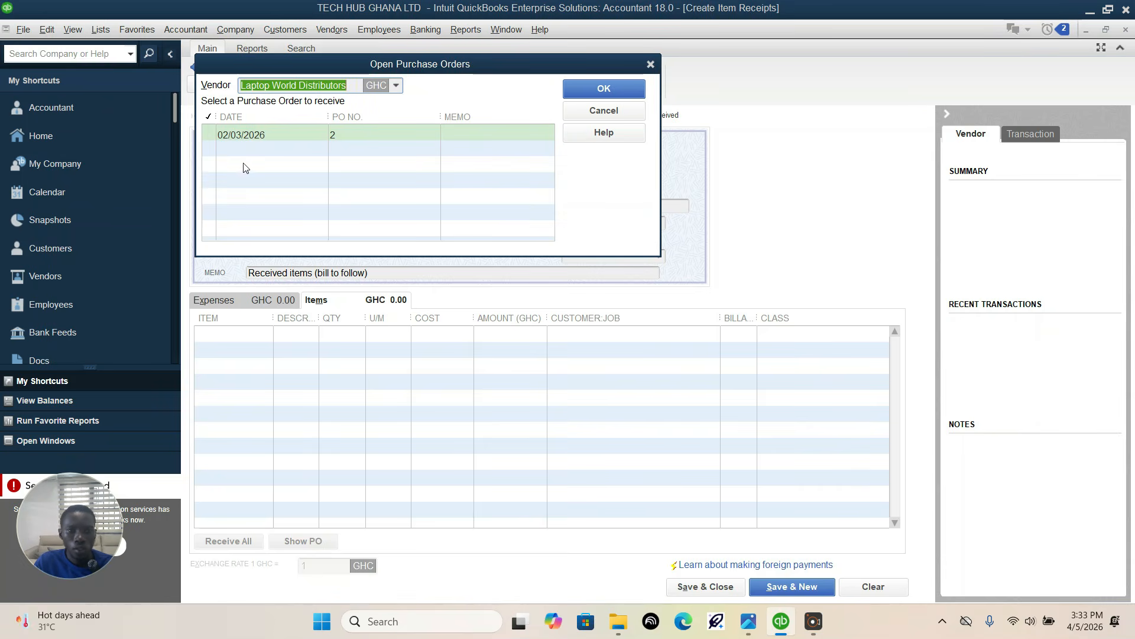
click(211, 134)
click(565, 89)
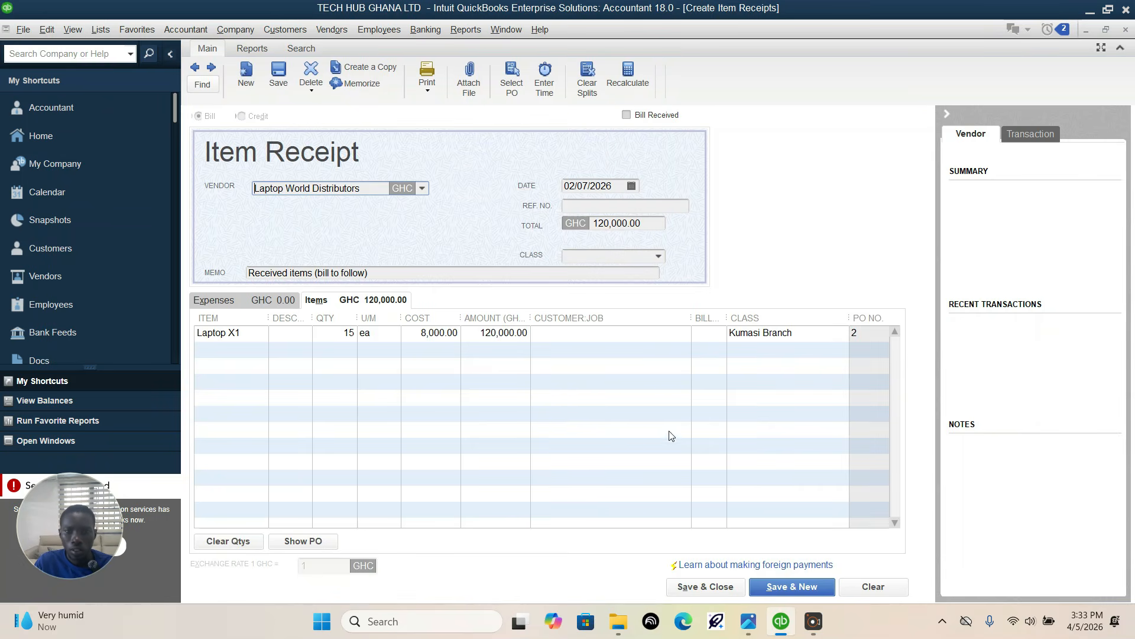
Step: Check the received units in the assignment and set the item receipt's Laptop X1 quantity to 8
click(749, 622)
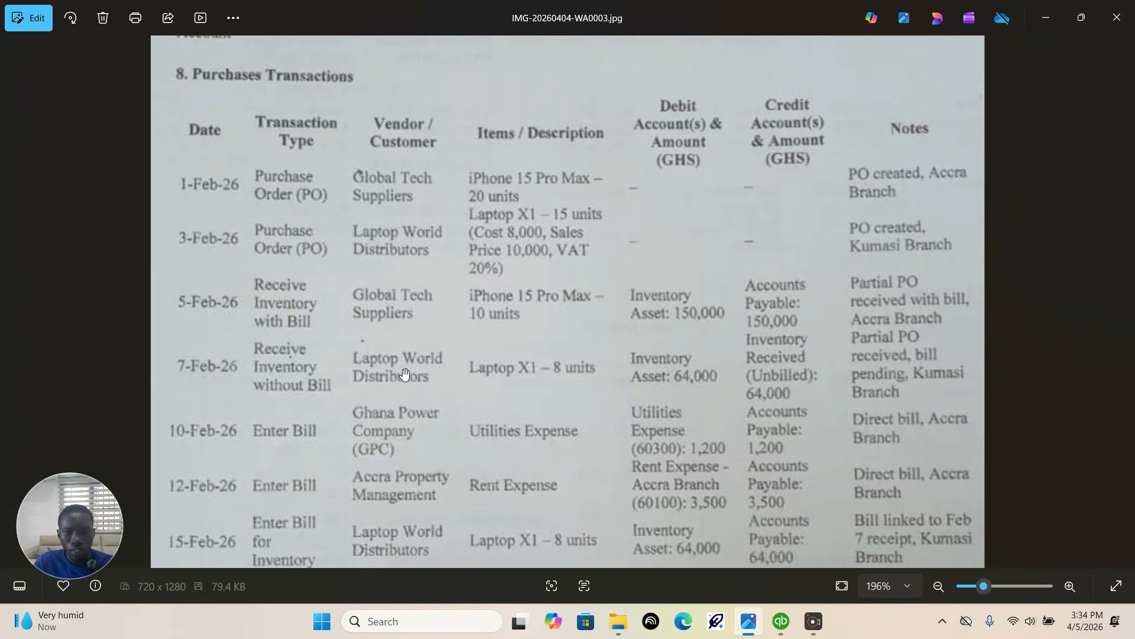
click(781, 621)
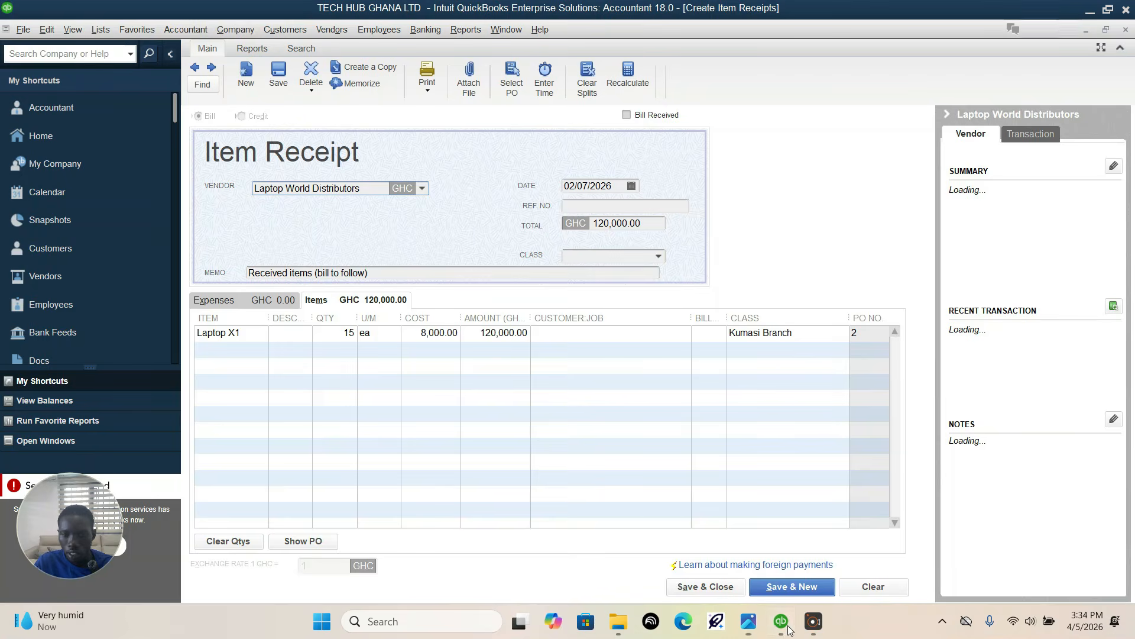
click(344, 333)
click(343, 334)
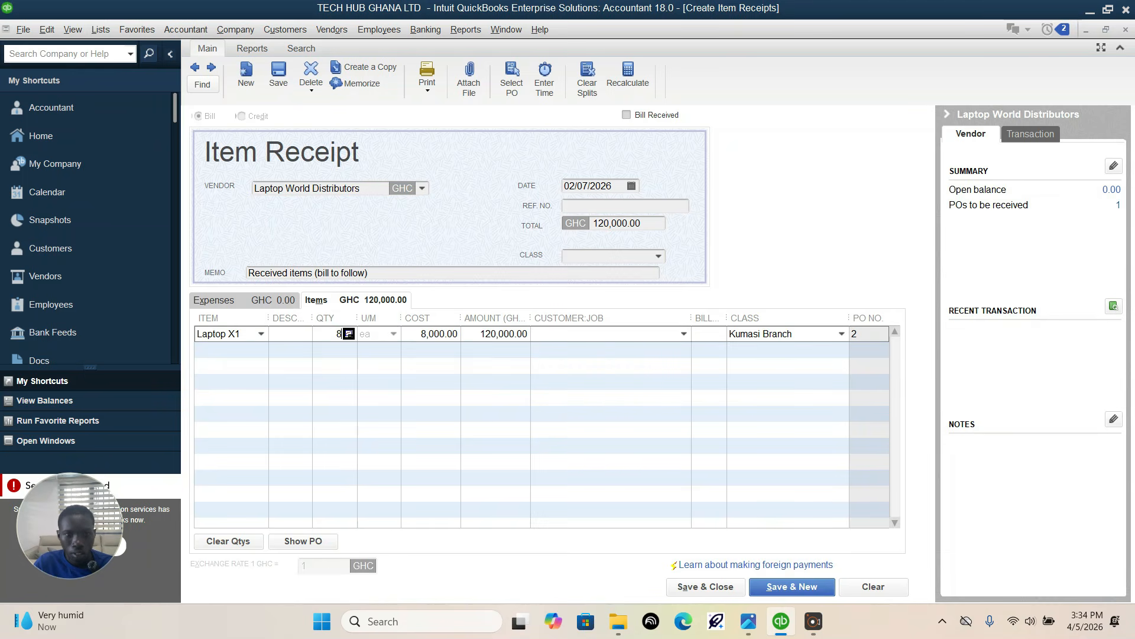
click(346, 432)
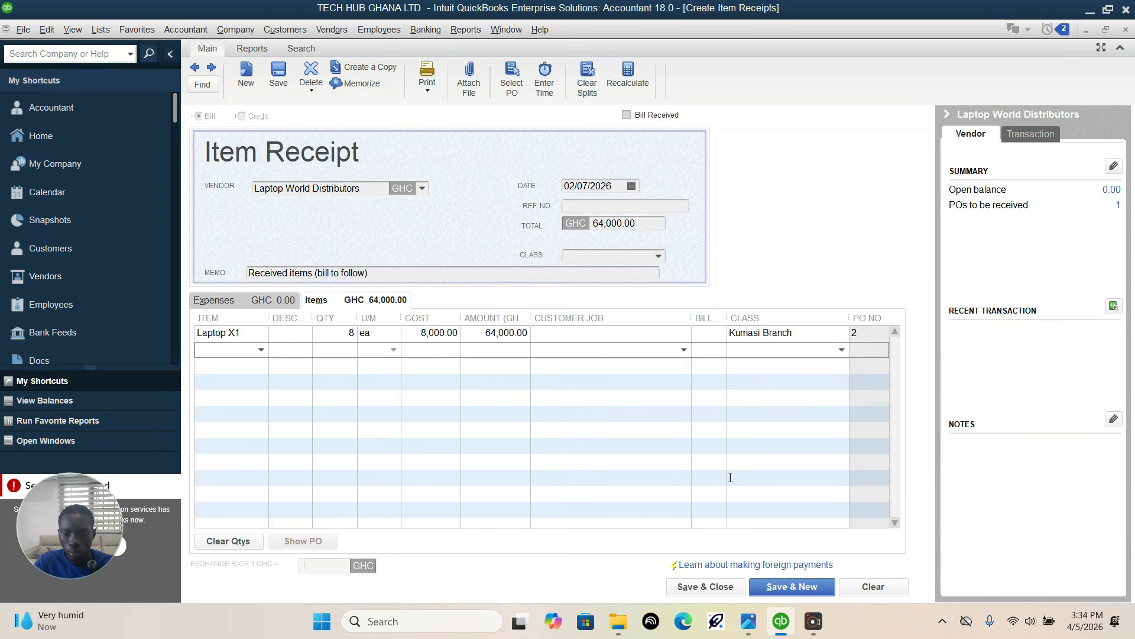
Step: Save and close the Laptop World Distributors item receipt, and check the assignment's 10-Feb-26 transaction
click(705, 586)
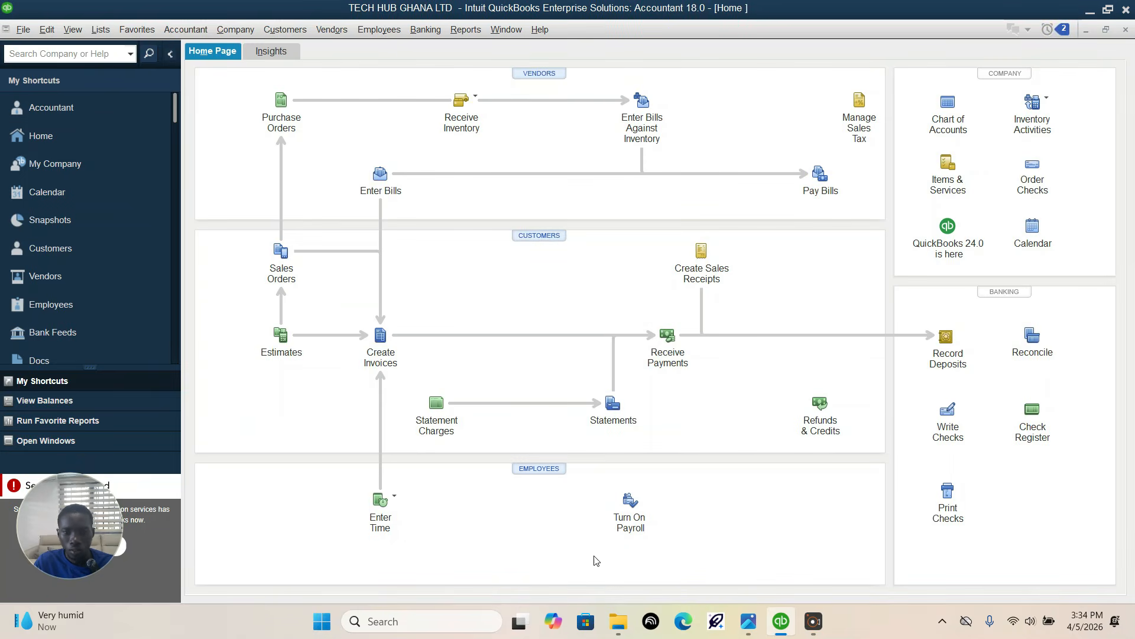
click(748, 621)
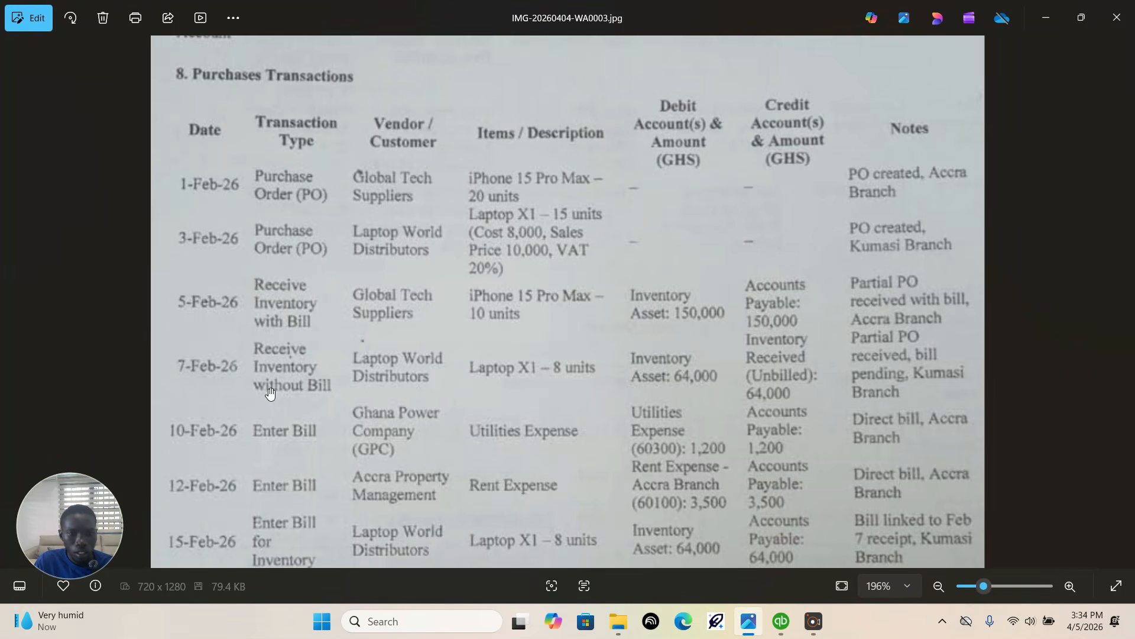
drag(350, 417, 350, 290)
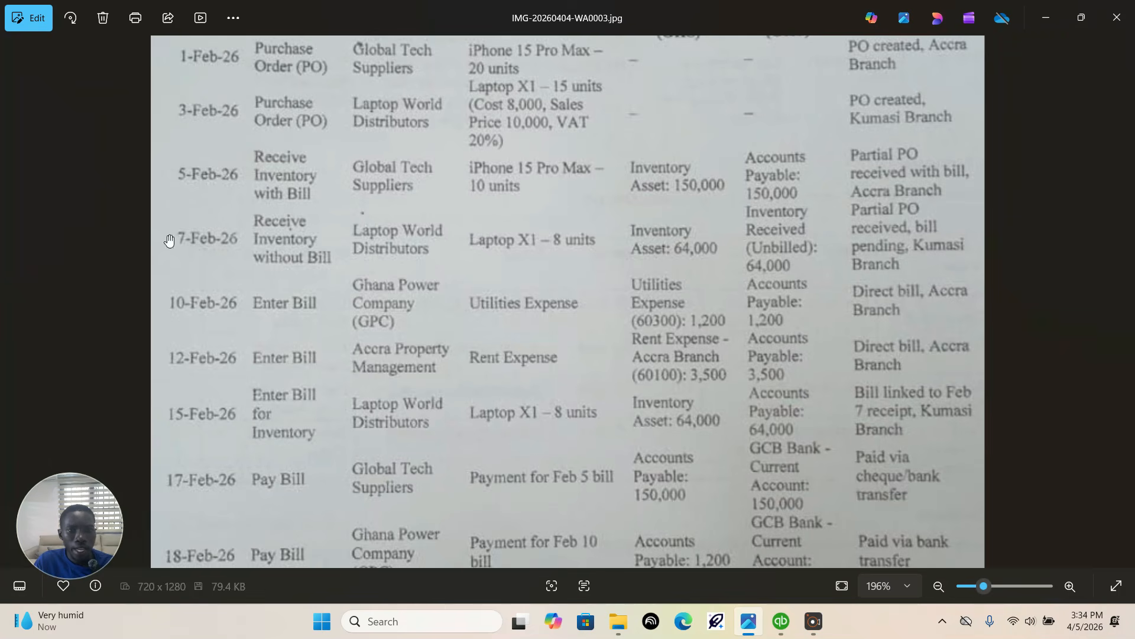
scroll(278, 292, down, 1)
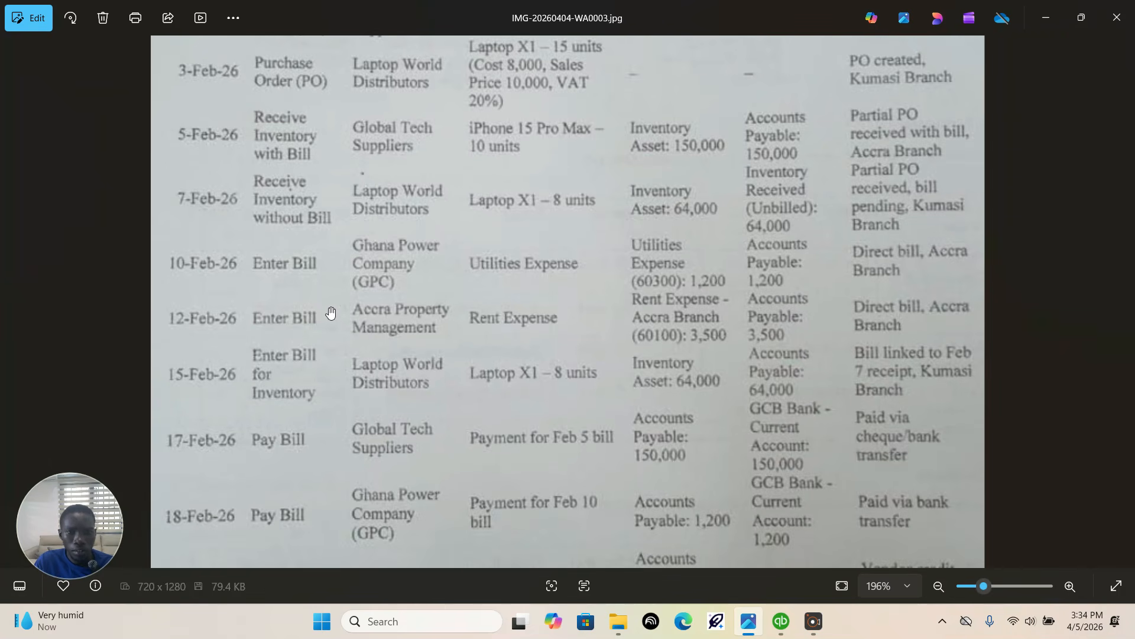
click(781, 625)
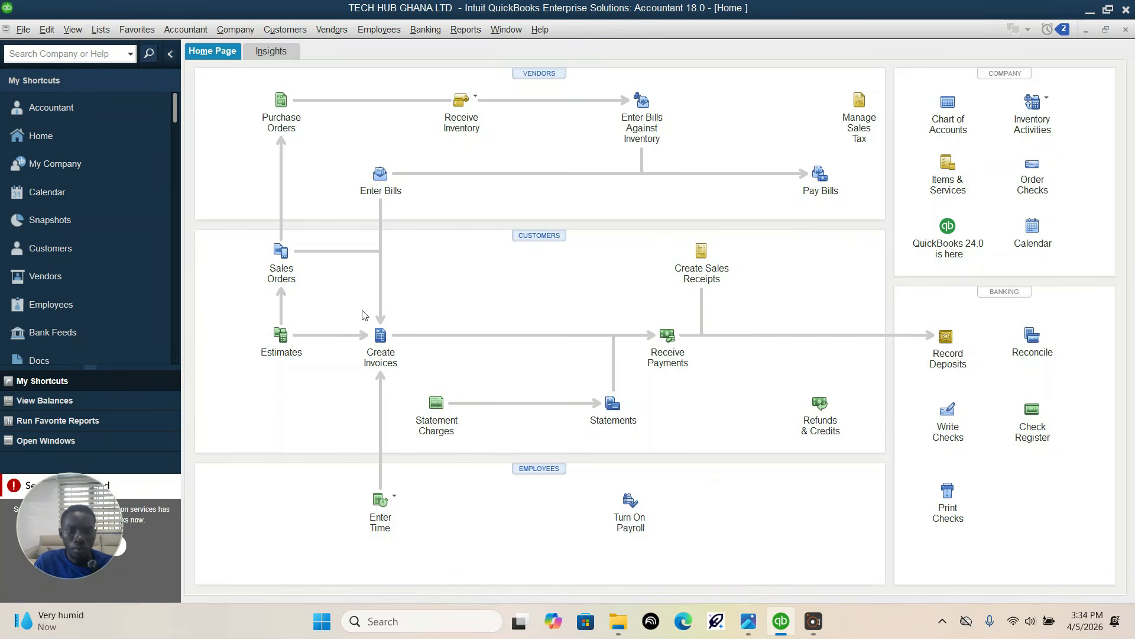
Step: Start a direct vendor bill, verify the 10-Feb-26 vendor in the assignment, and choose Ghana Power Company(GPC)
click(382, 174)
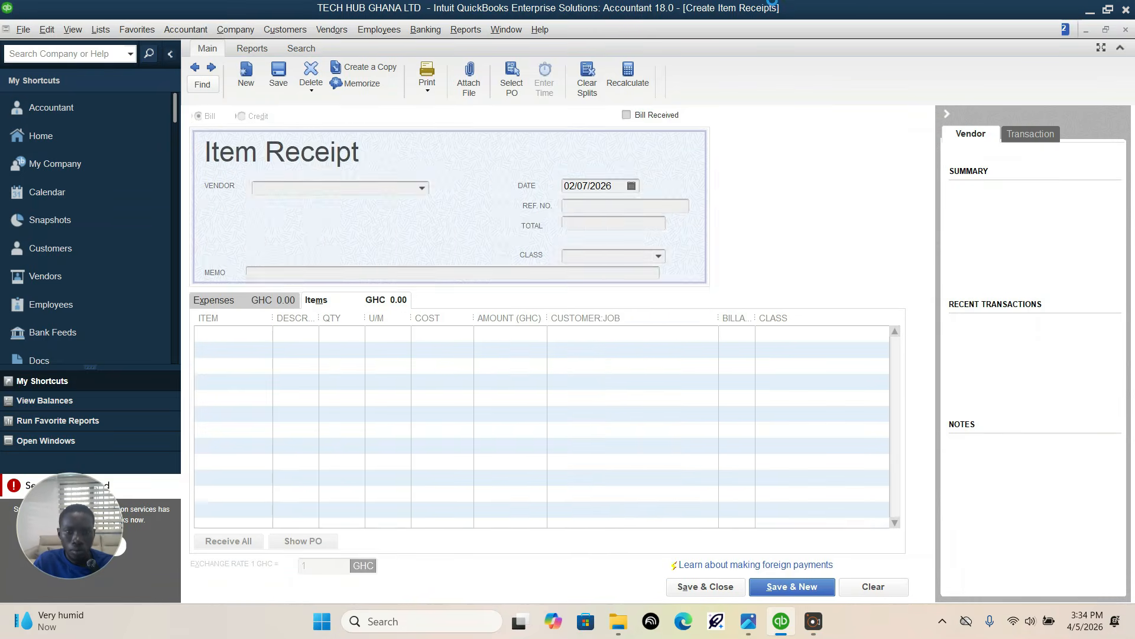
click(626, 115)
click(469, 177)
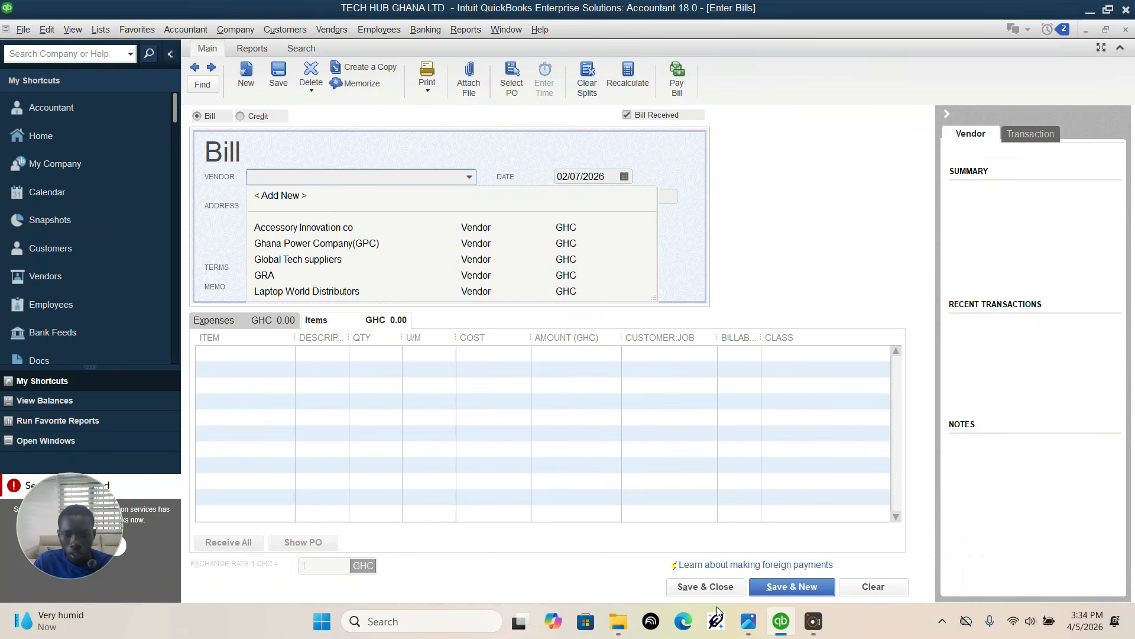
click(748, 621)
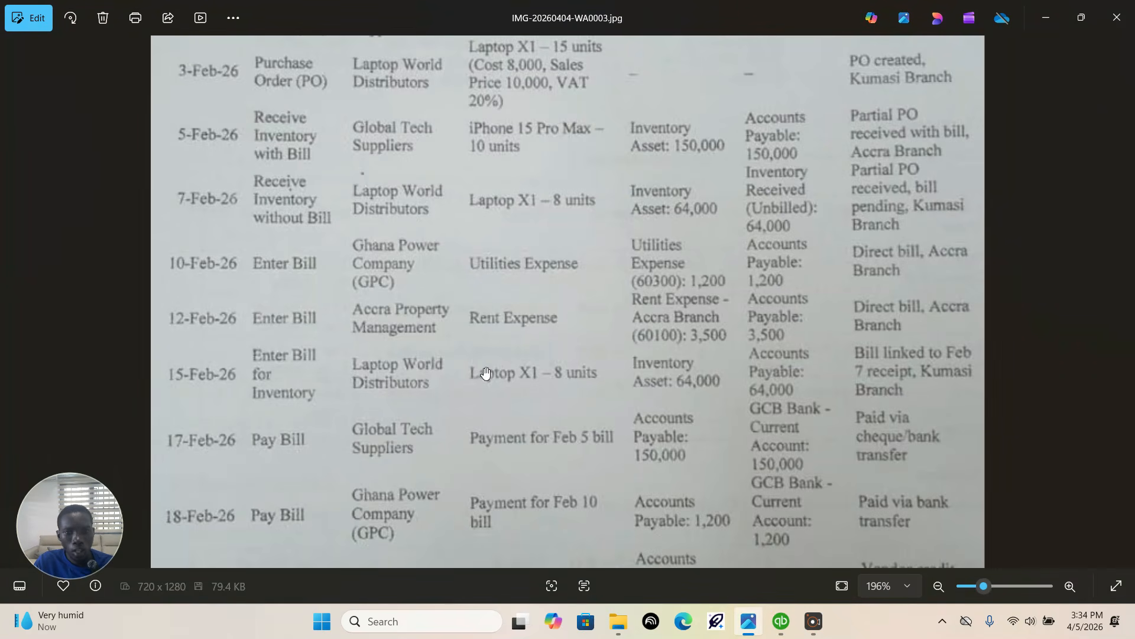
mouse_move(780, 625)
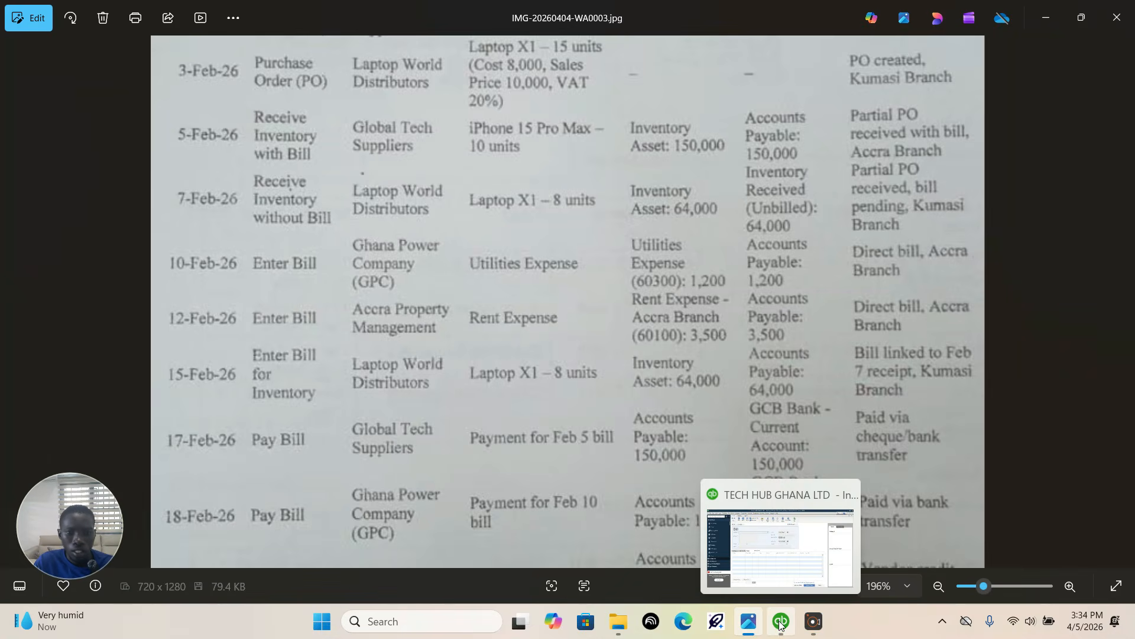
click(779, 625)
click(469, 176)
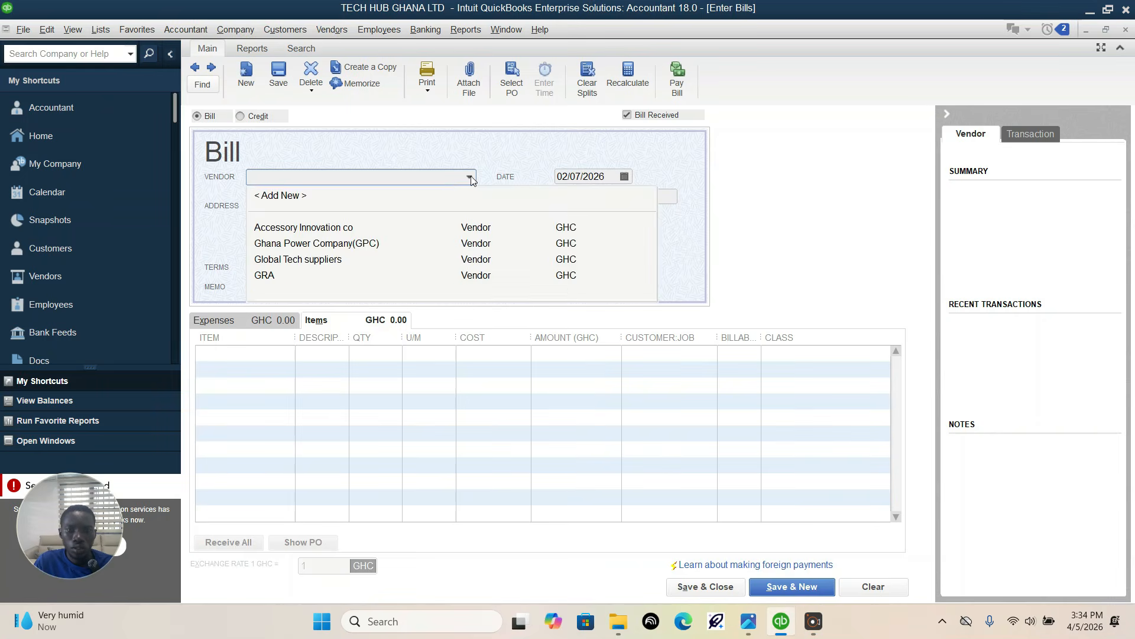
click(322, 229)
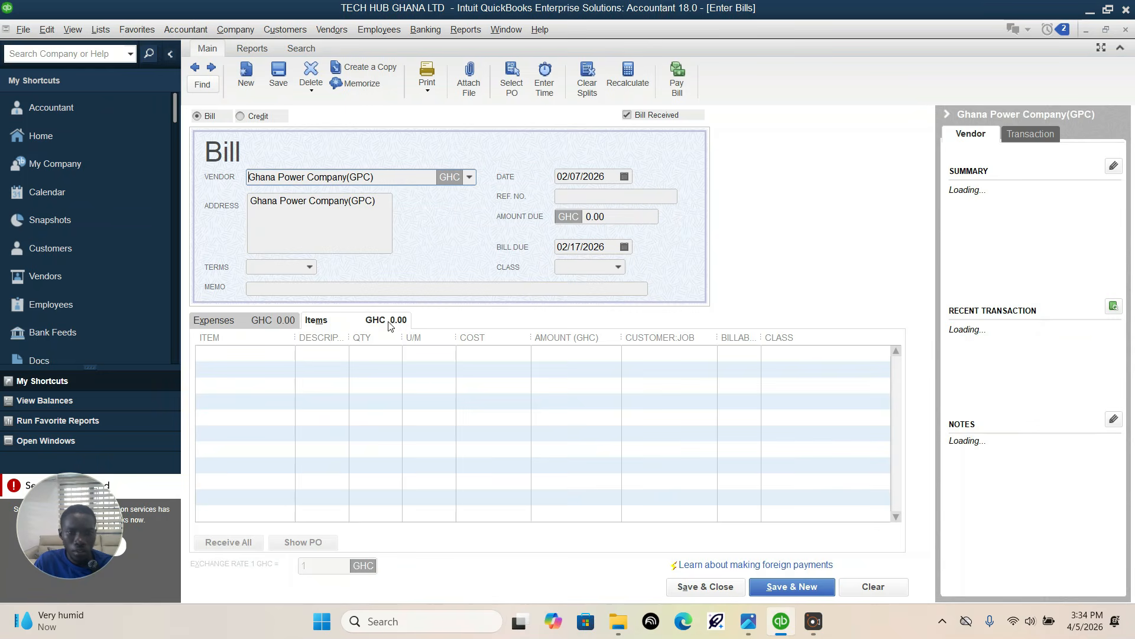
Step: Check the expense details in the assignment and add an expense line for account 60300 Utilities Expense with an amount of 1,200
click(256, 320)
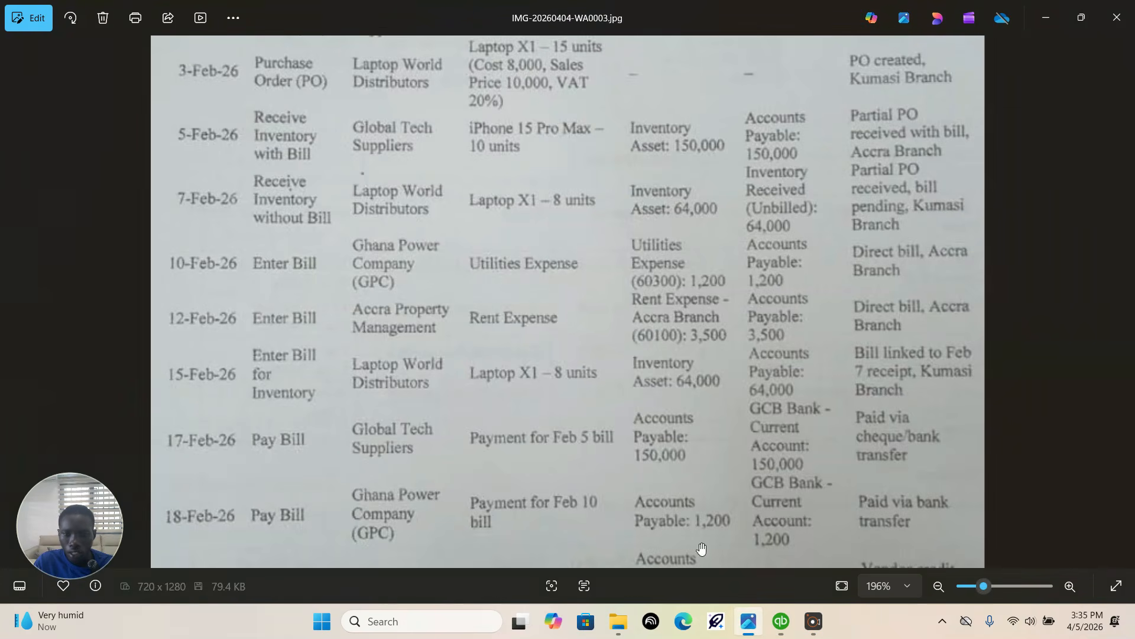
click(748, 621)
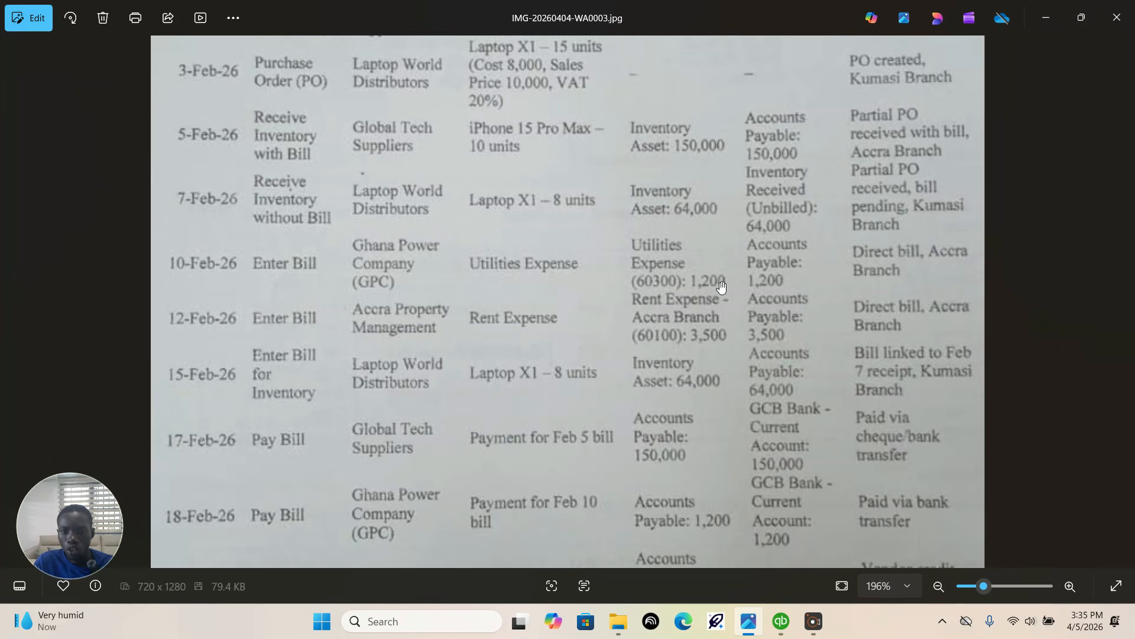
click(781, 621)
click(279, 354)
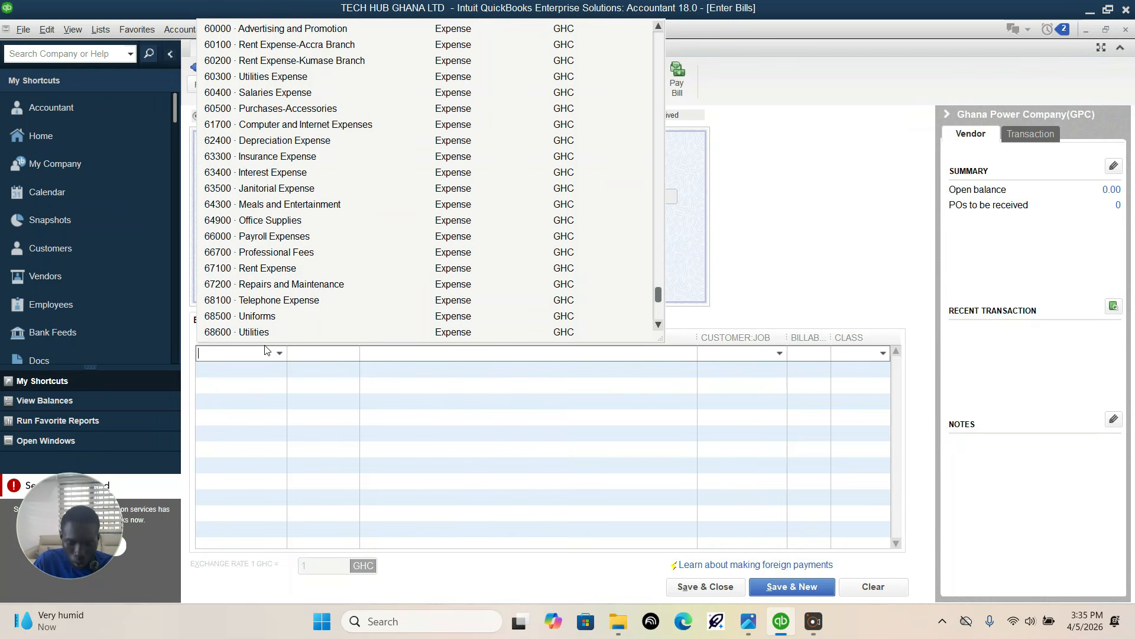
text(U)
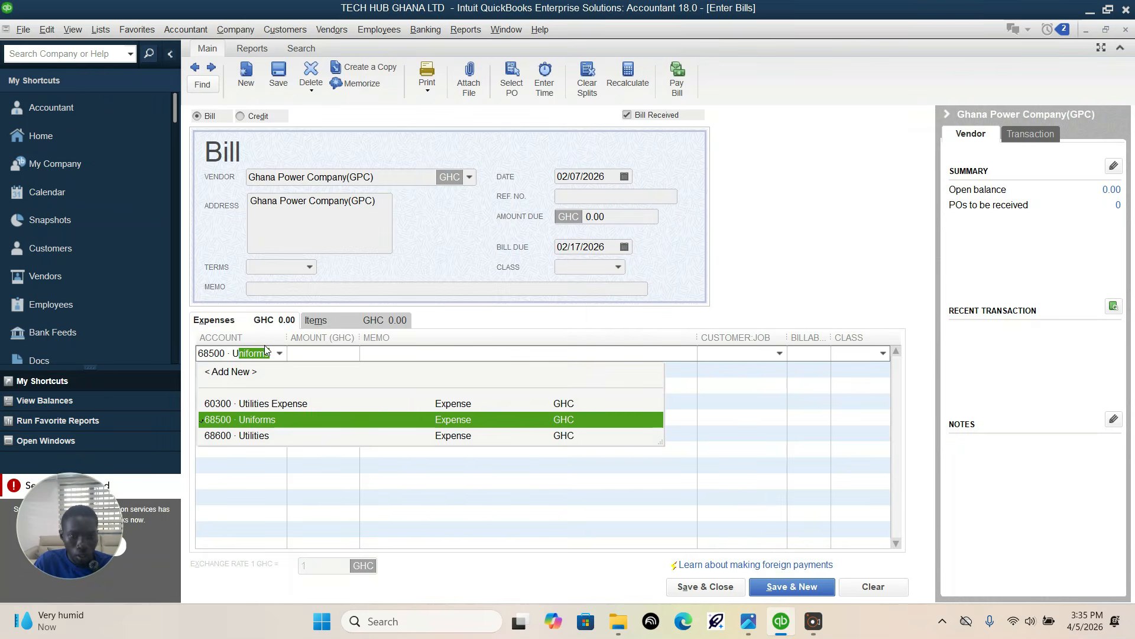
text(tilities E)
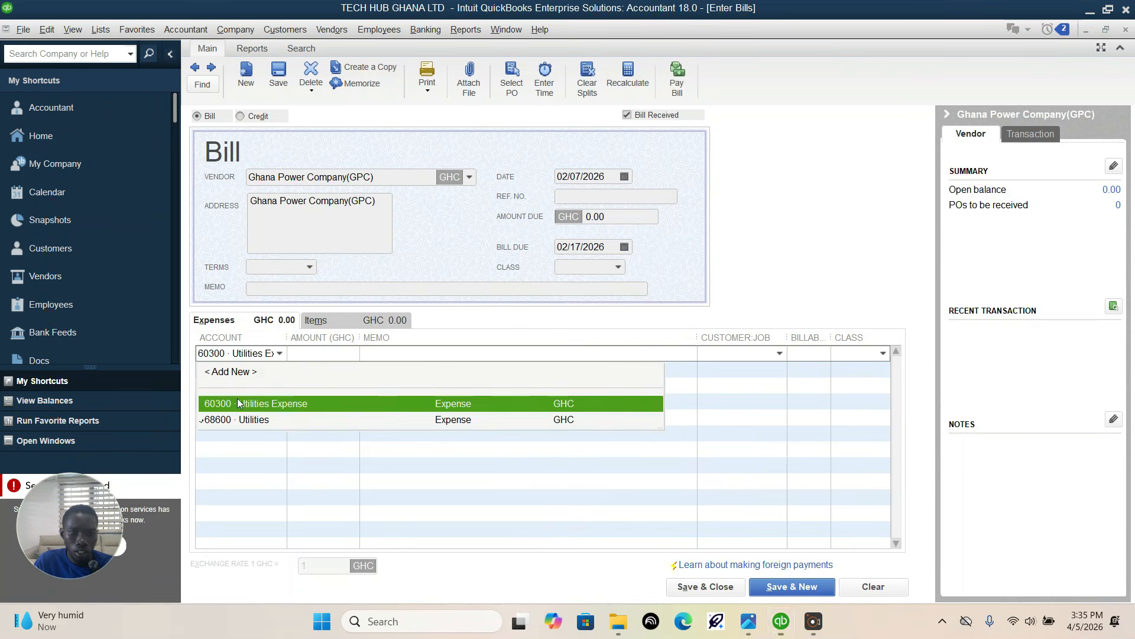
click(236, 402)
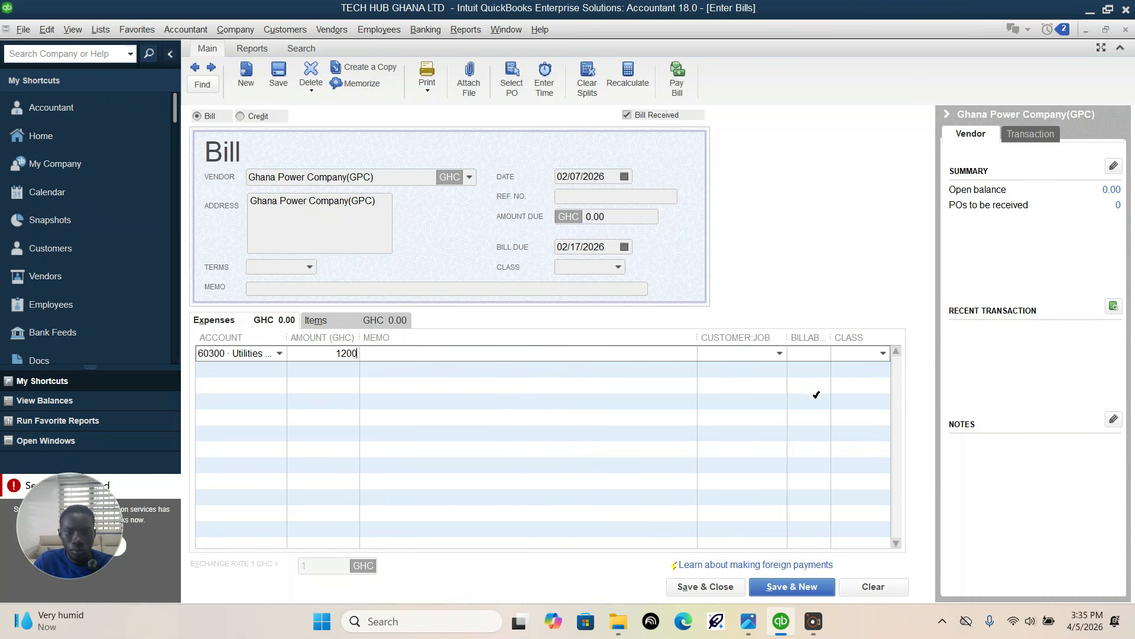
Step: Check the branch in the assignment, assign the utilities line to the Accra branch class, and save and close the bill
click(748, 621)
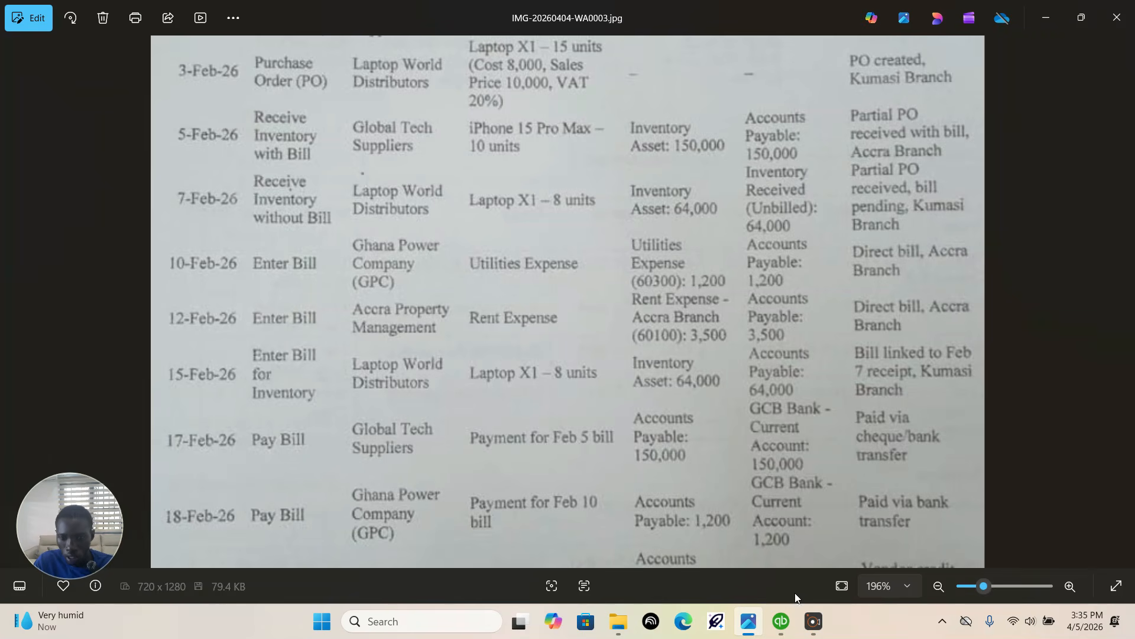
click(781, 621)
click(882, 354)
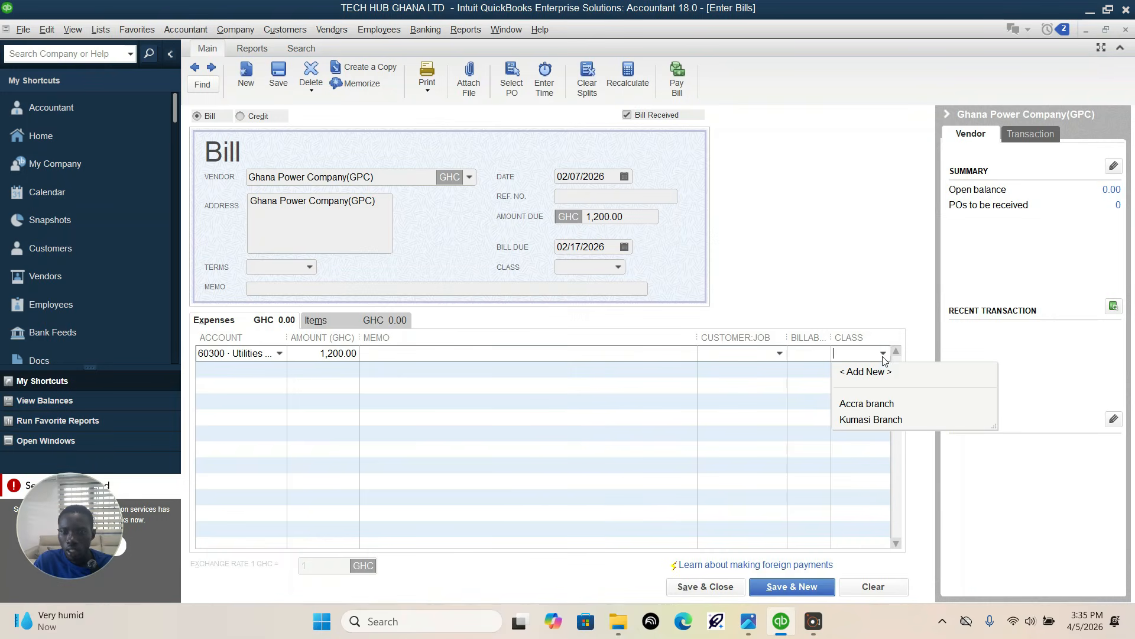
click(868, 404)
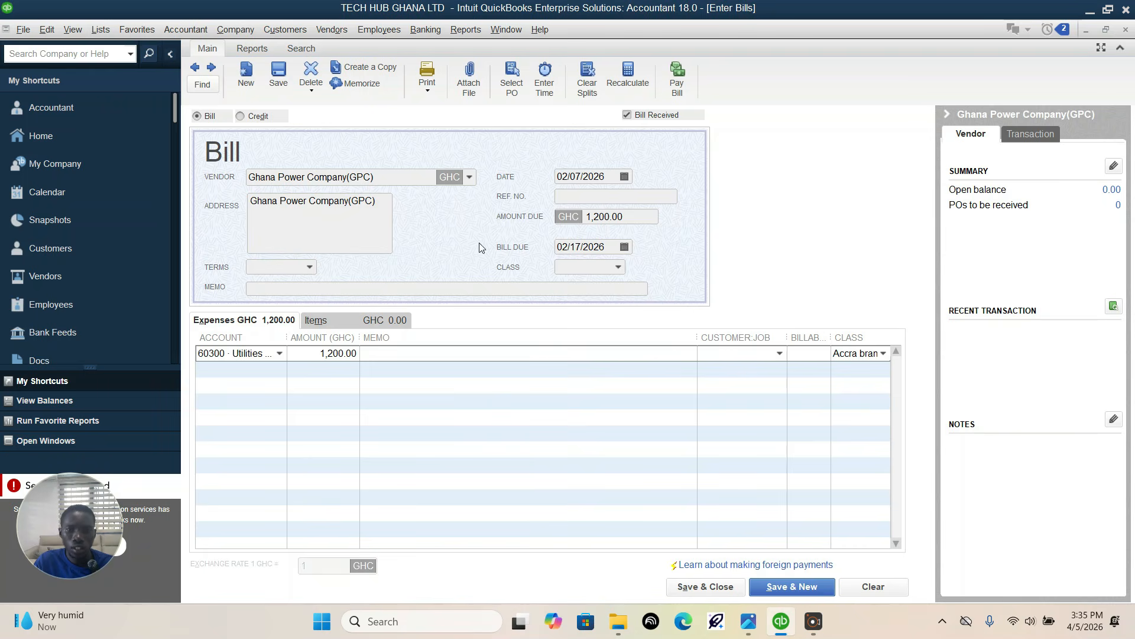
click(705, 587)
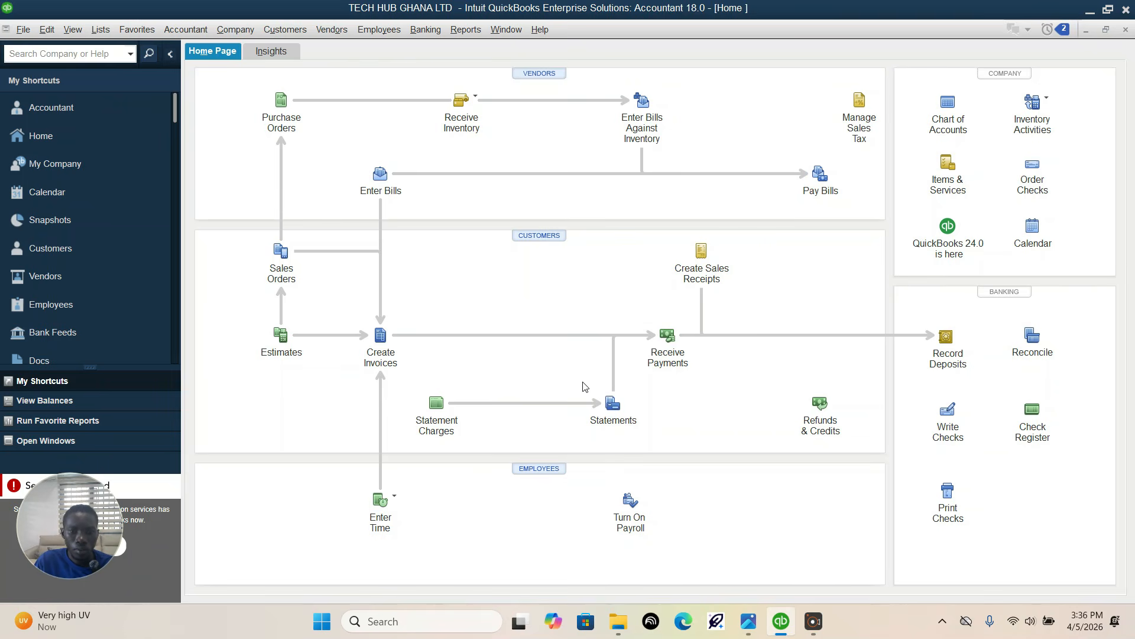
Step: Recheck the assignment, widen the Vendor Center's name column, and open the saved bill of Ghana Power Company(GPC)
click(748, 621)
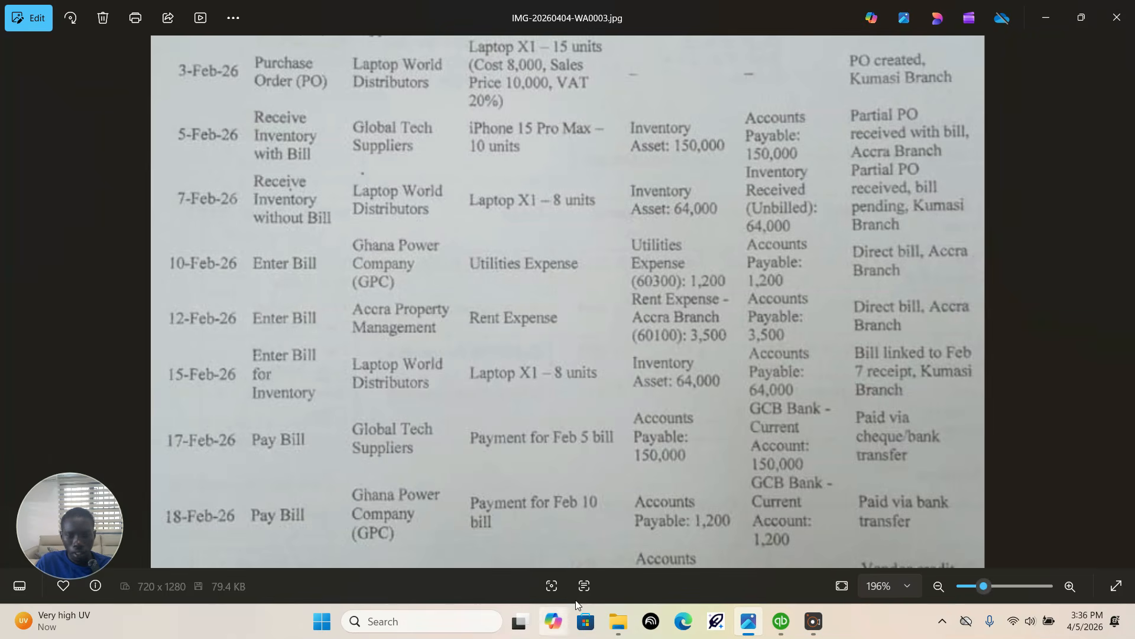
click(774, 625)
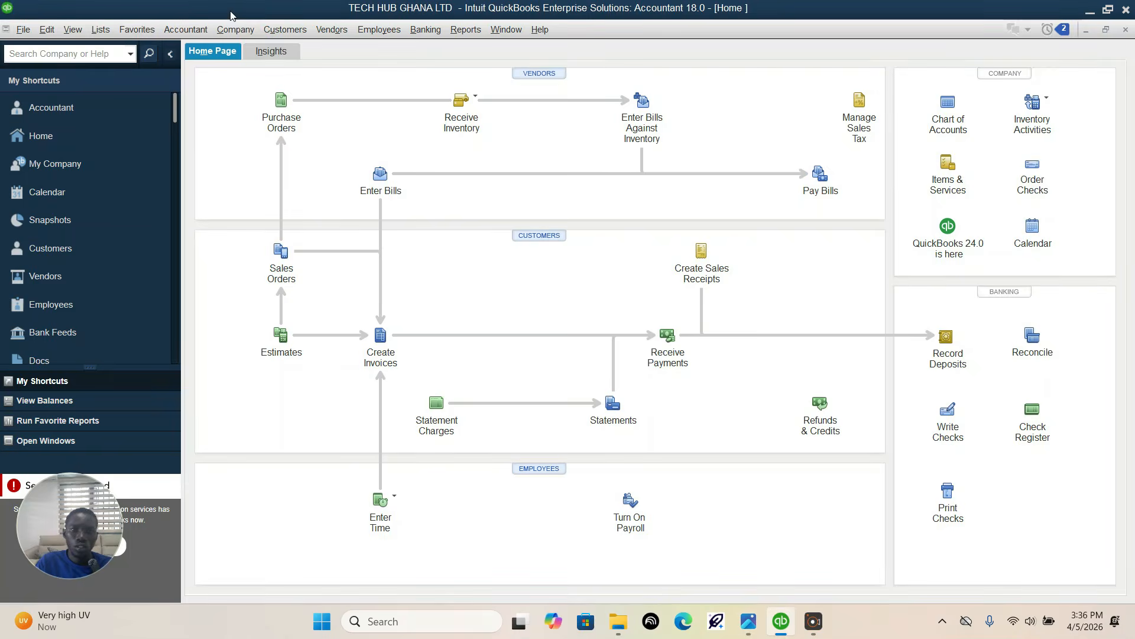
click(333, 28)
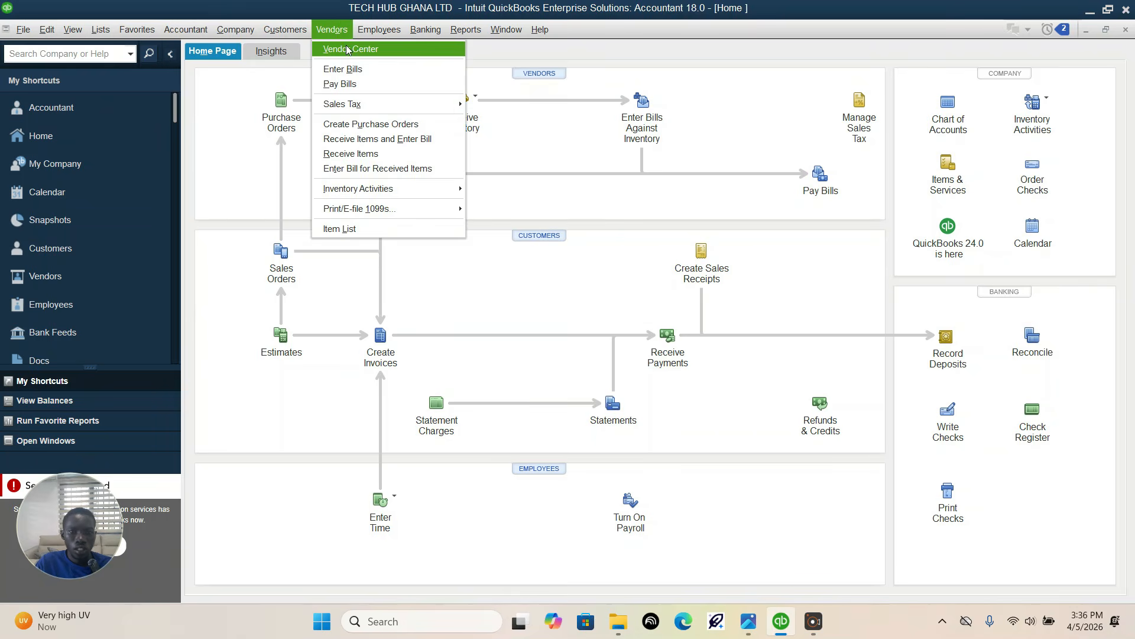
click(346, 46)
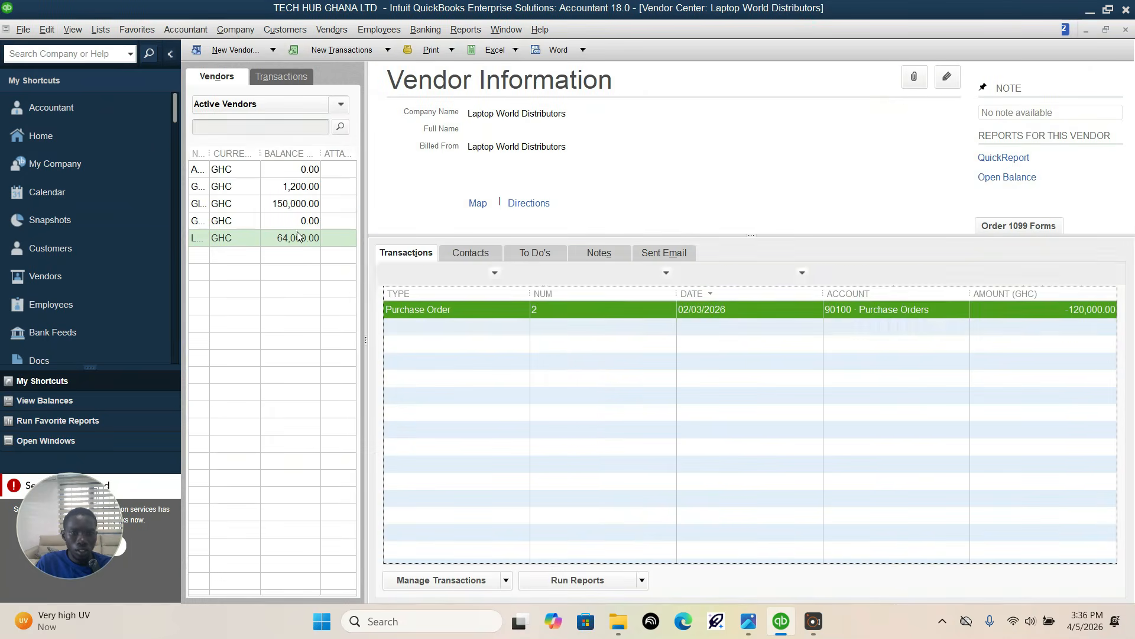
drag(211, 154, 301, 153)
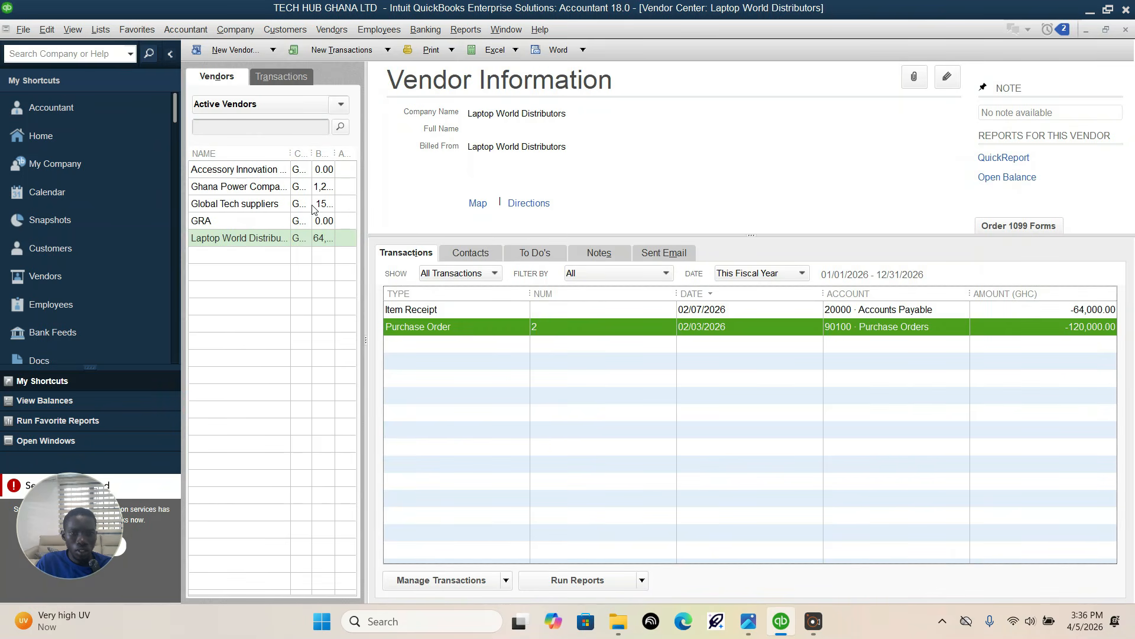
click(245, 188)
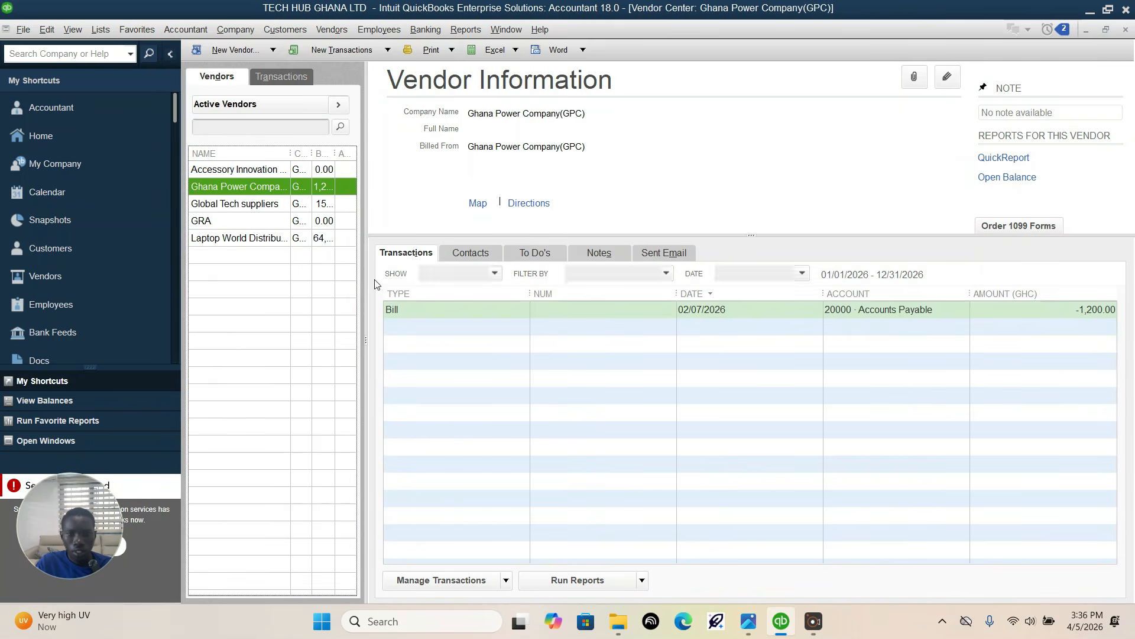
double_click(626, 311)
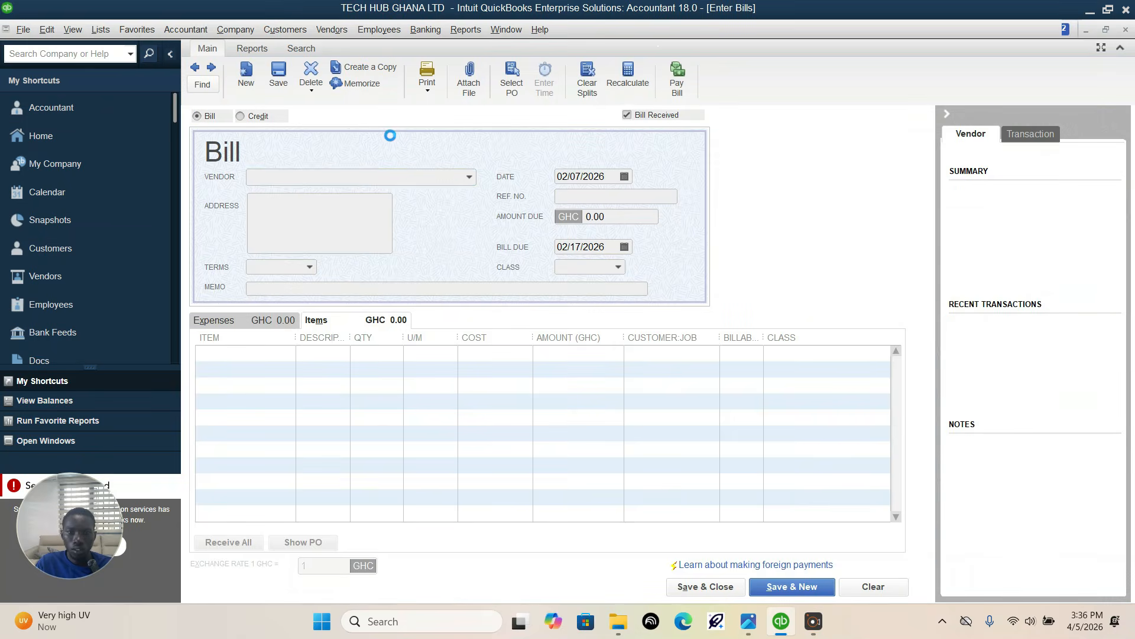
Step: Set the Ghana Power Company(GPC) bill's date to 02/10/2026, verify it against the assignment, and save and close with the change recorded
click(623, 176)
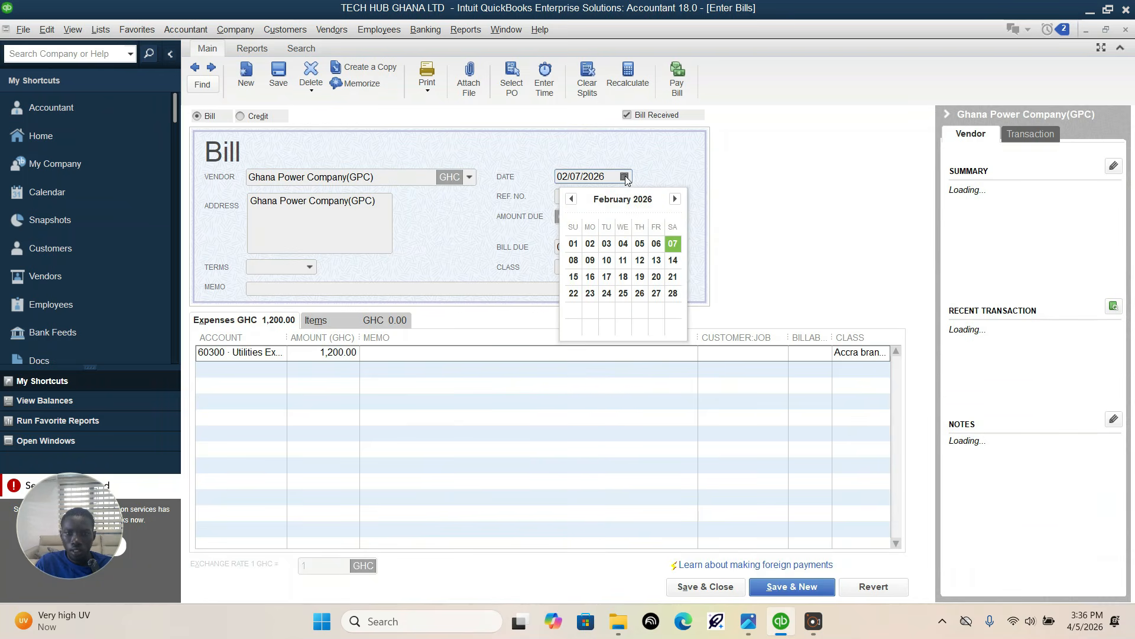
click(606, 260)
click(749, 621)
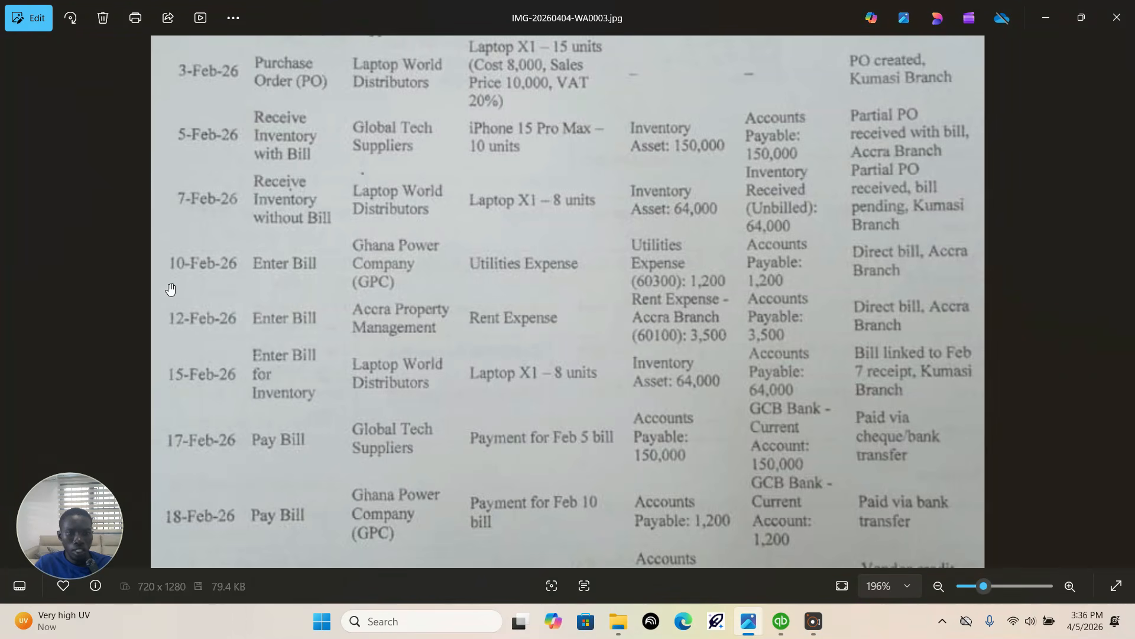
click(781, 620)
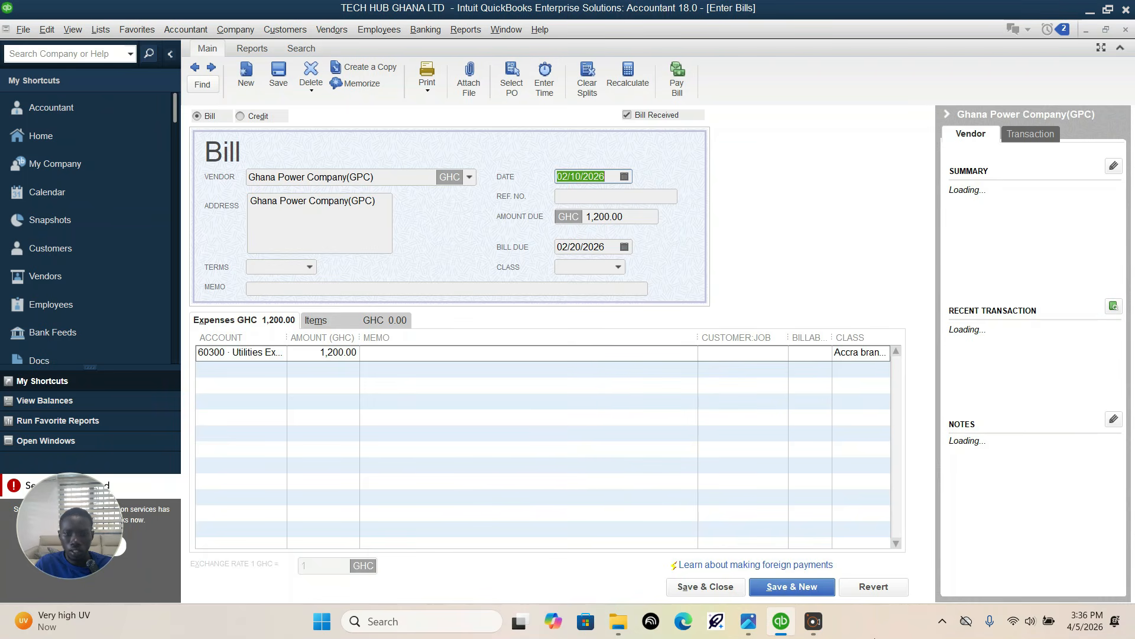
click(726, 587)
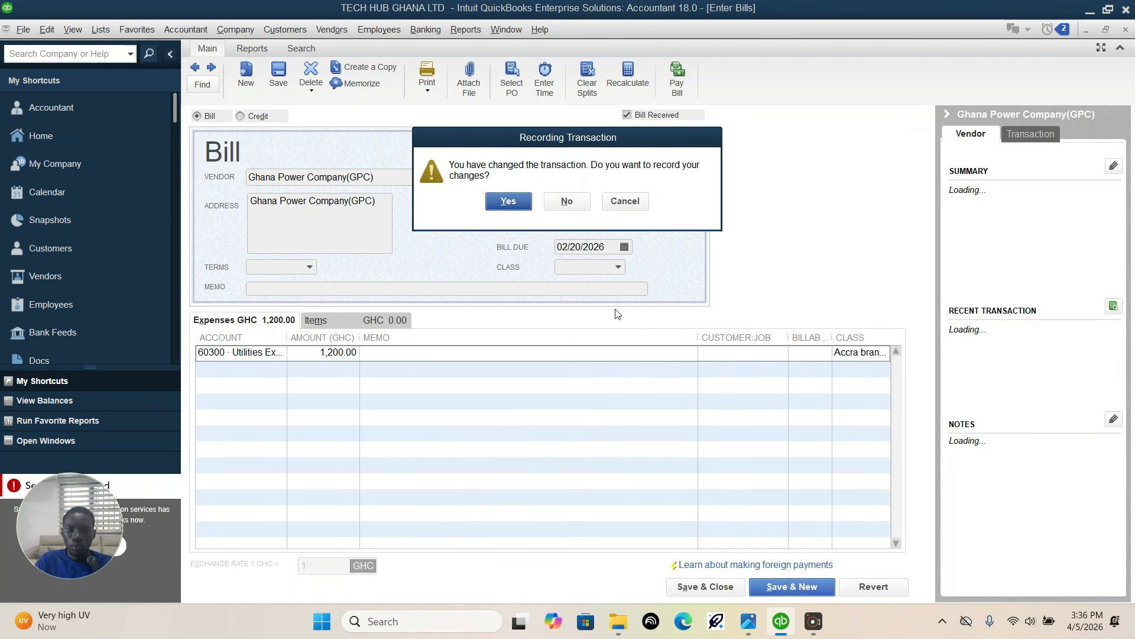
click(518, 201)
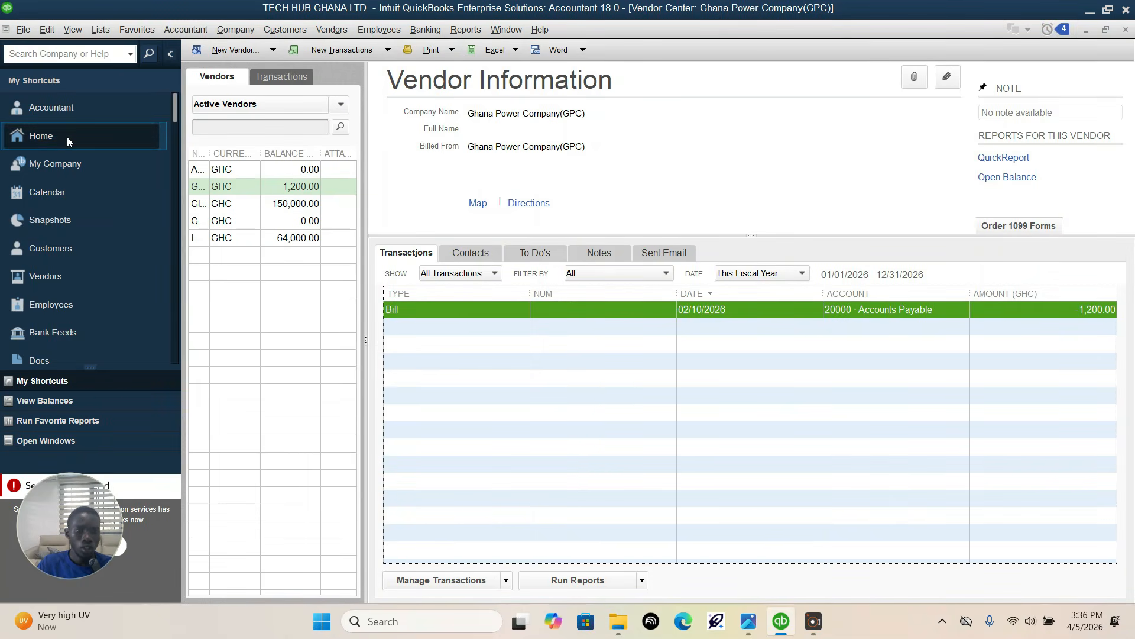
Step: Check the next entry in the assignment, start a new bill from the home page, and add Accra Property Management as its new vendor
click(66, 137)
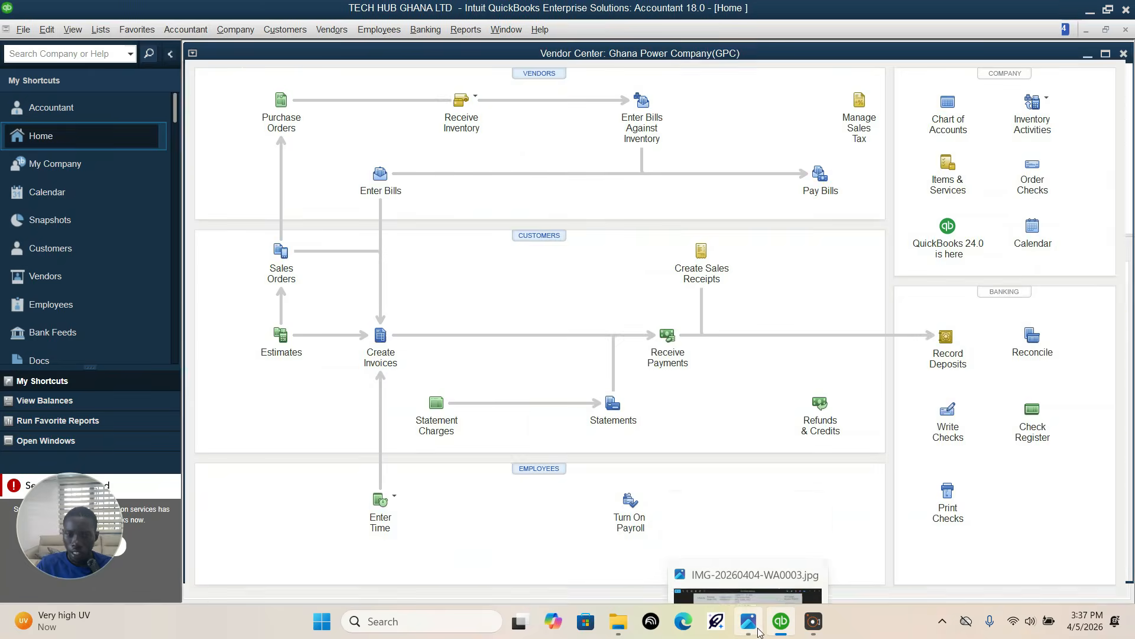
click(748, 622)
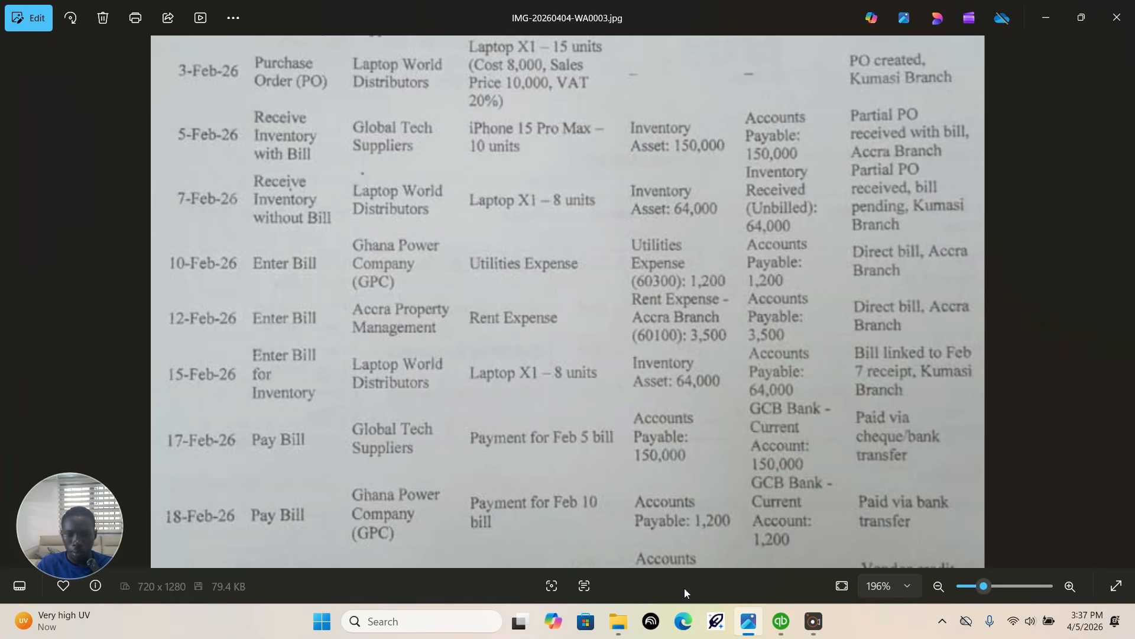
click(781, 621)
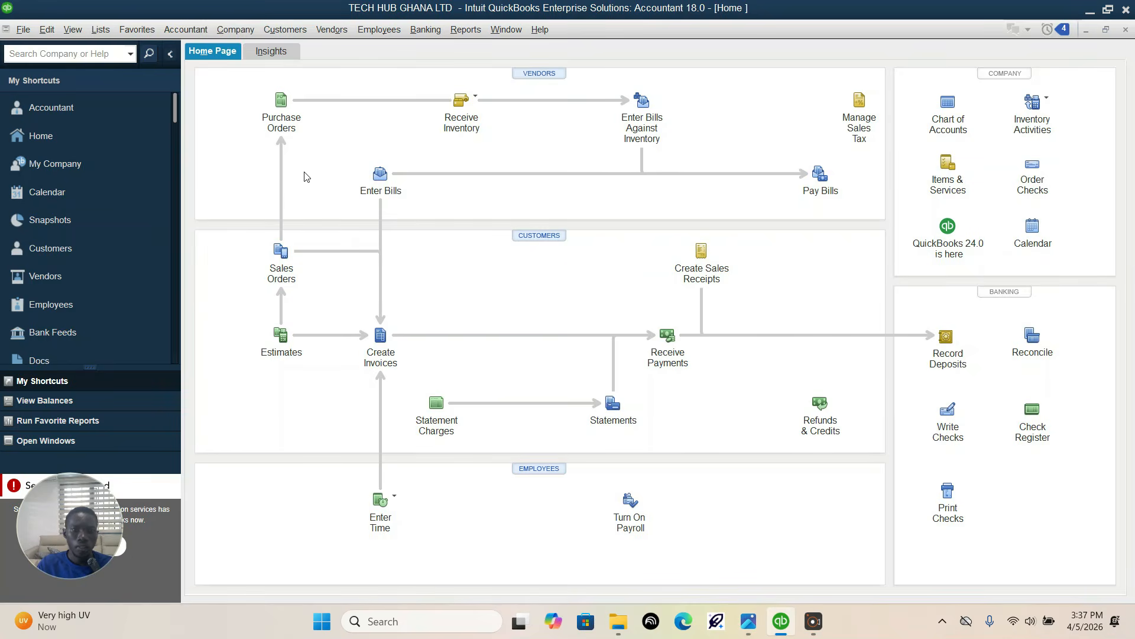
click(377, 177)
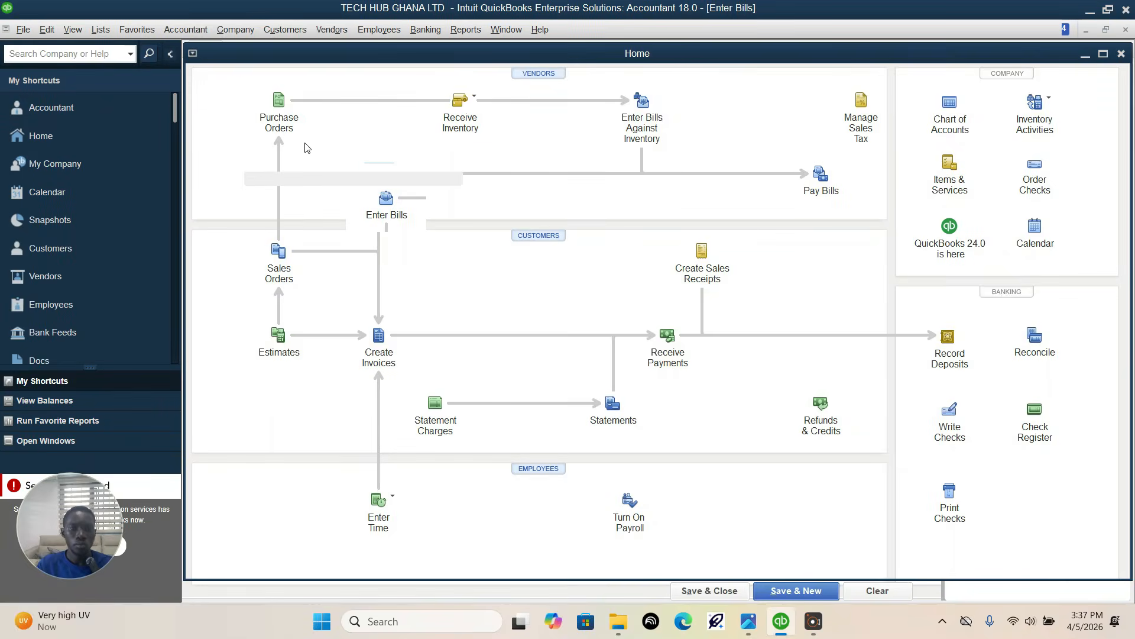
click(469, 177)
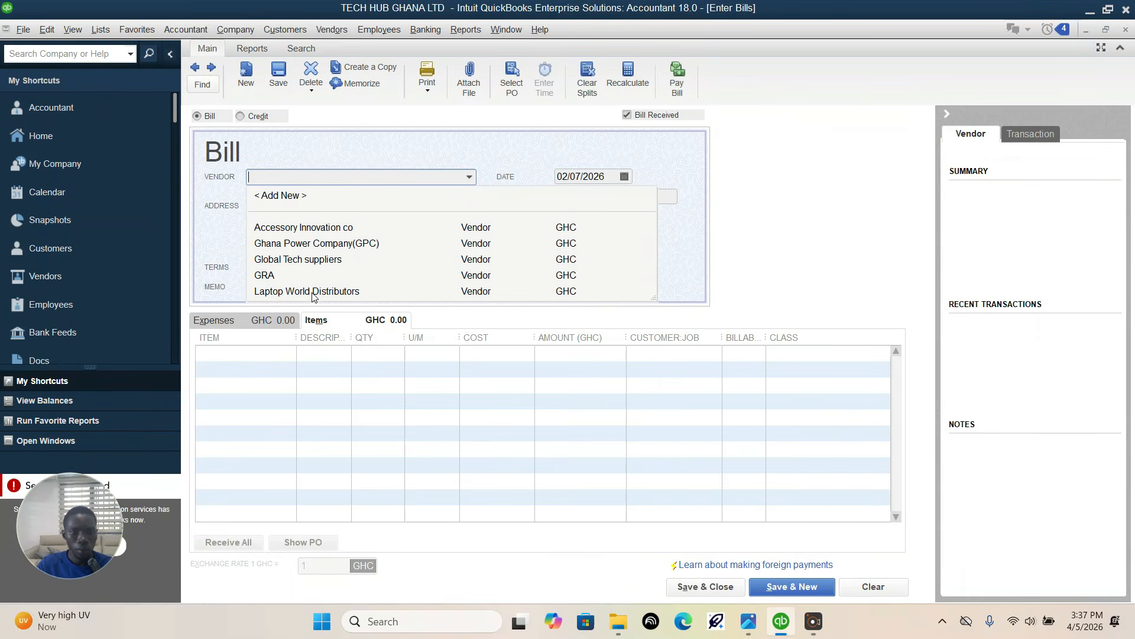
click(286, 196)
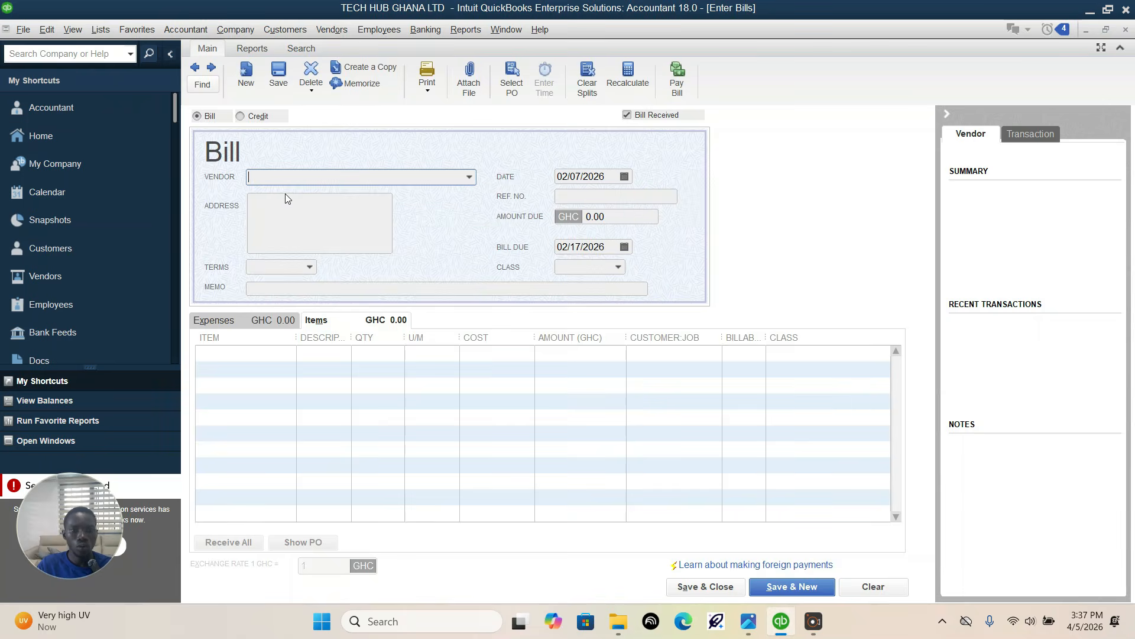
click(469, 142)
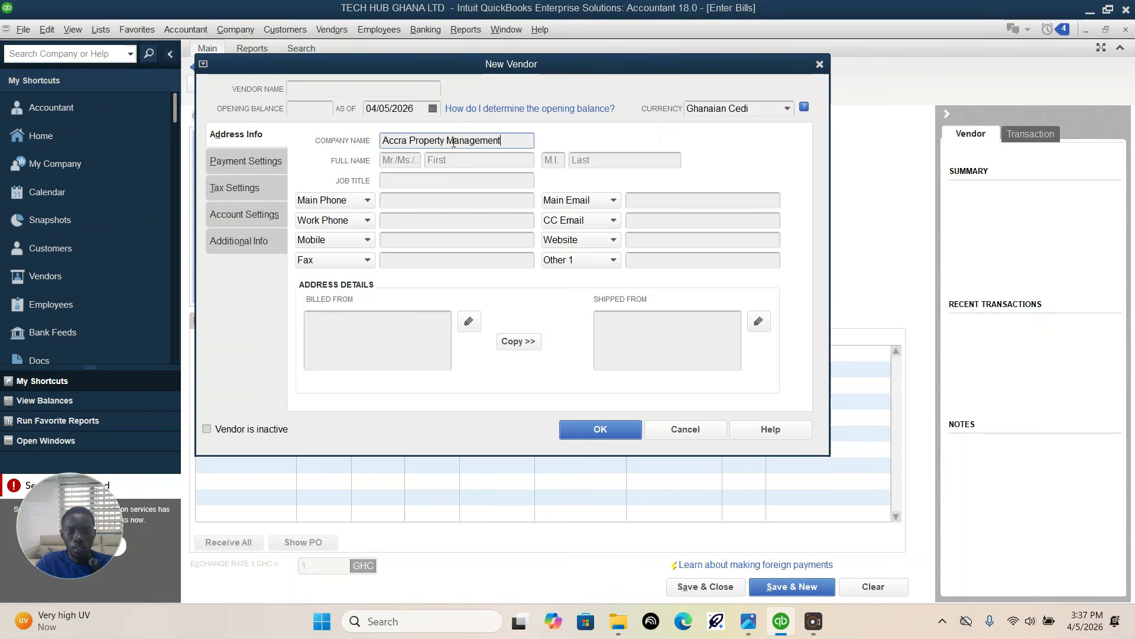
click(587, 427)
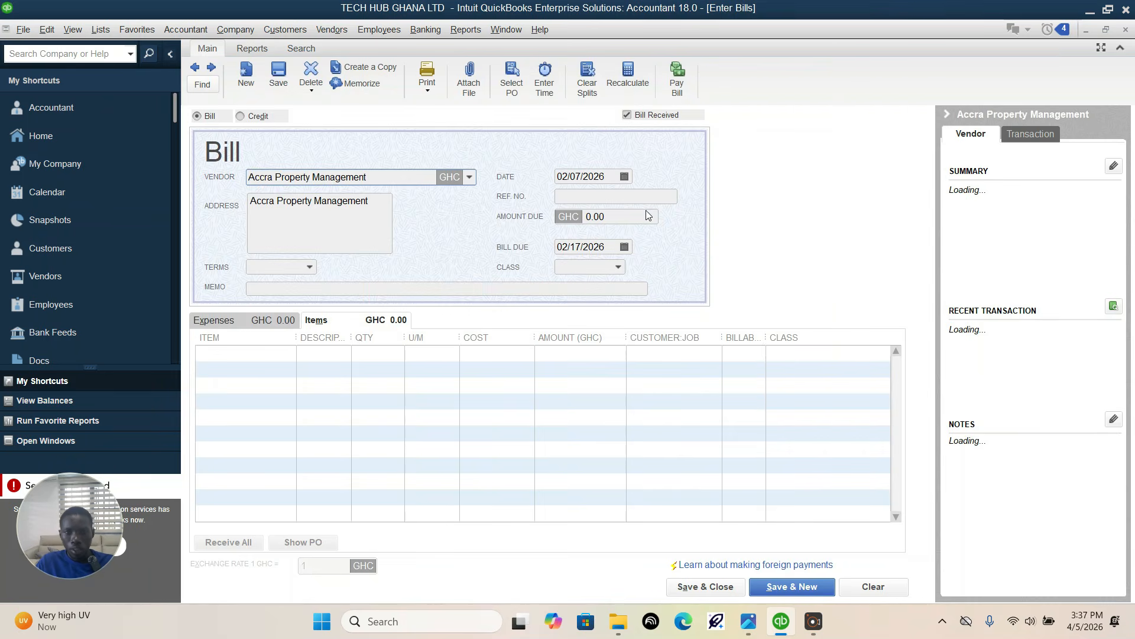
Step: Check the transaction date in the assignment and set the Accra Property Management bill's date to 02/12/2026
click(625, 178)
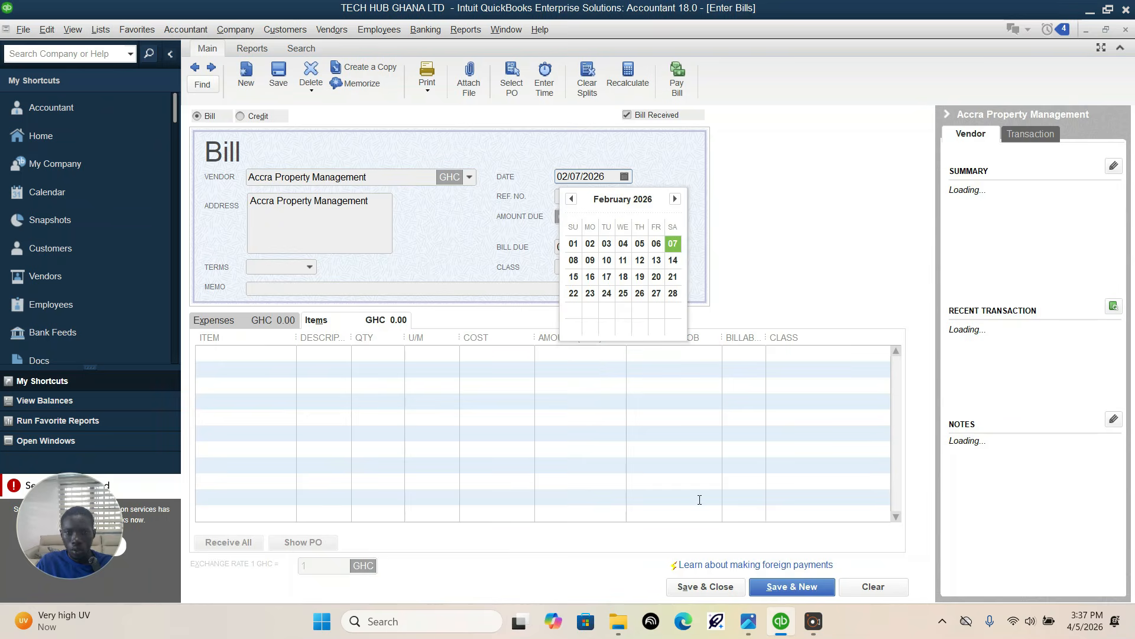
click(748, 620)
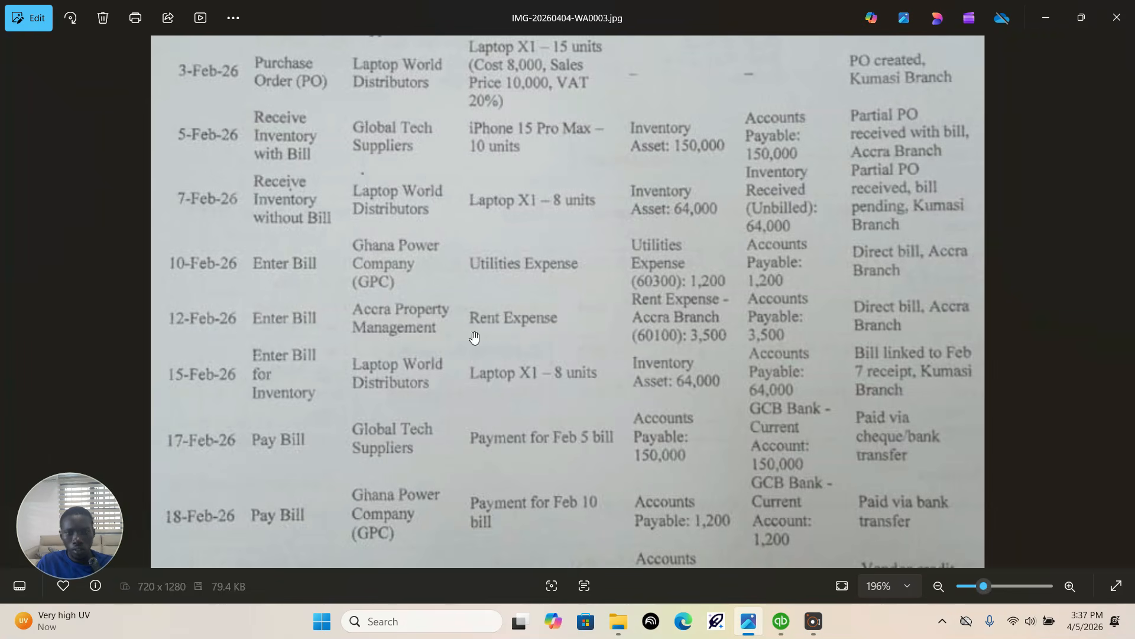
click(781, 622)
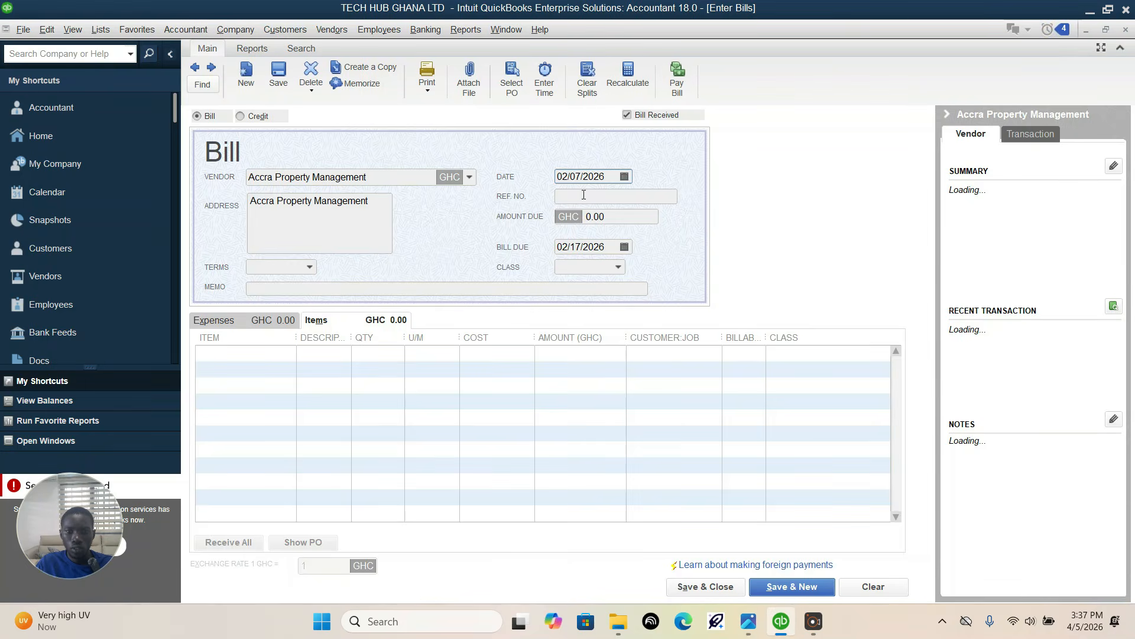
click(625, 176)
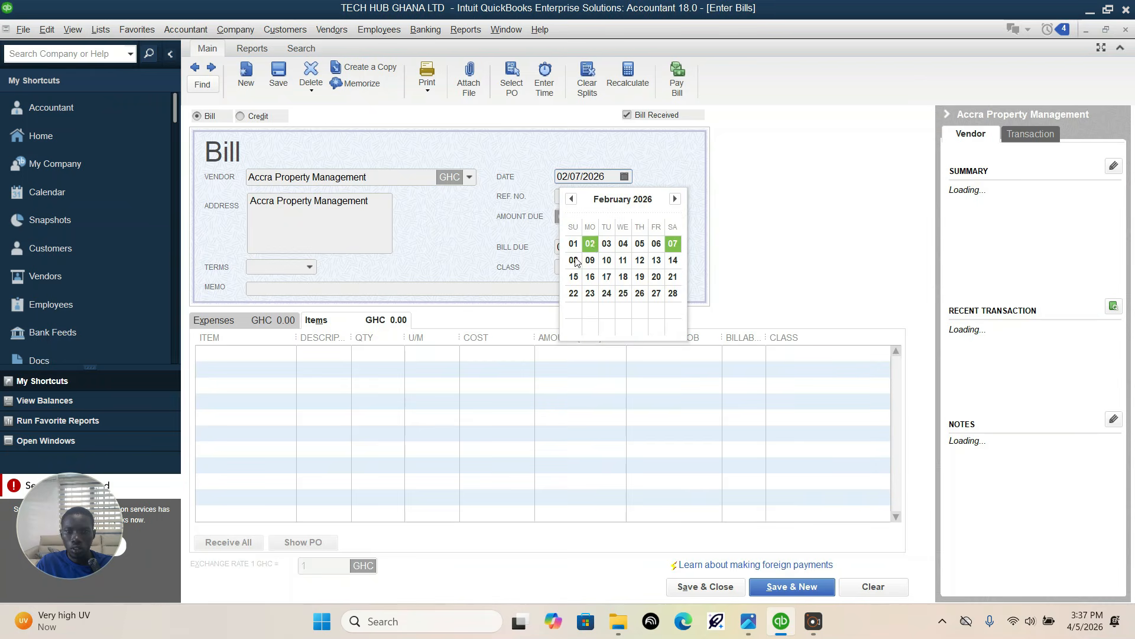
click(641, 260)
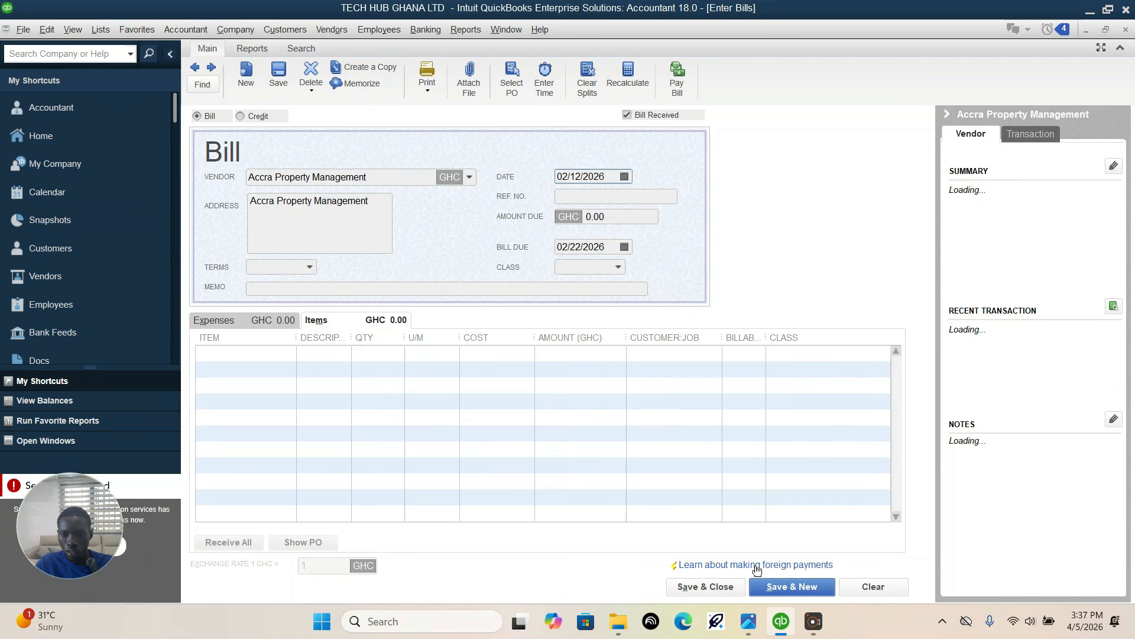
Step: Check the expense details in the assignment and add an expense line for account 60100 Rent Expense-Accra Branch with an amount of 3,500
click(748, 621)
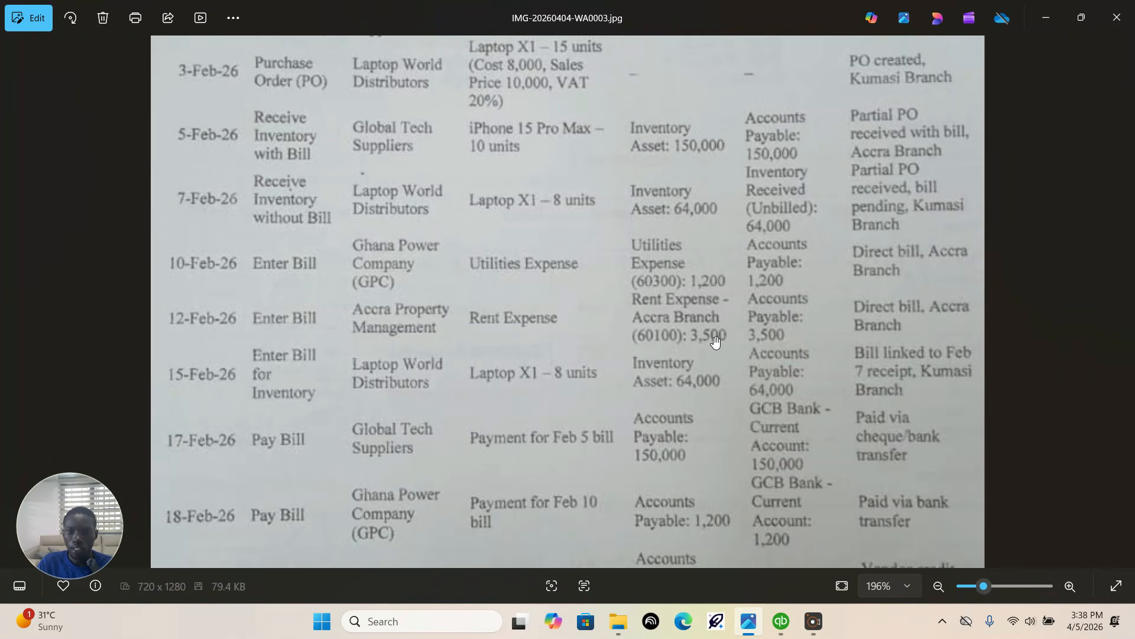
click(780, 621)
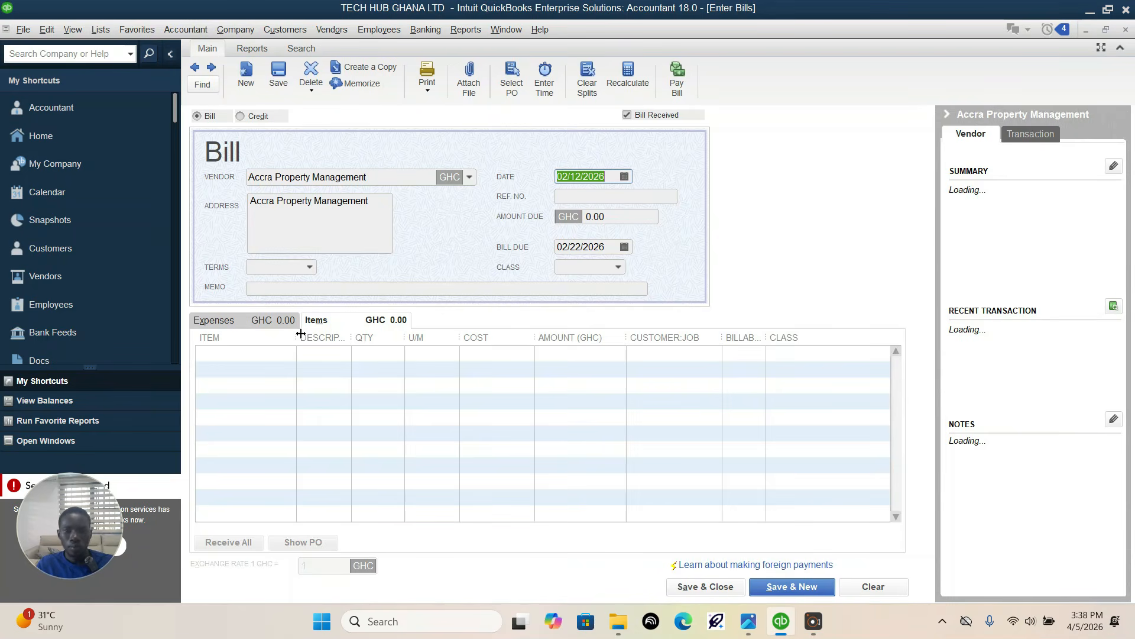
click(214, 319)
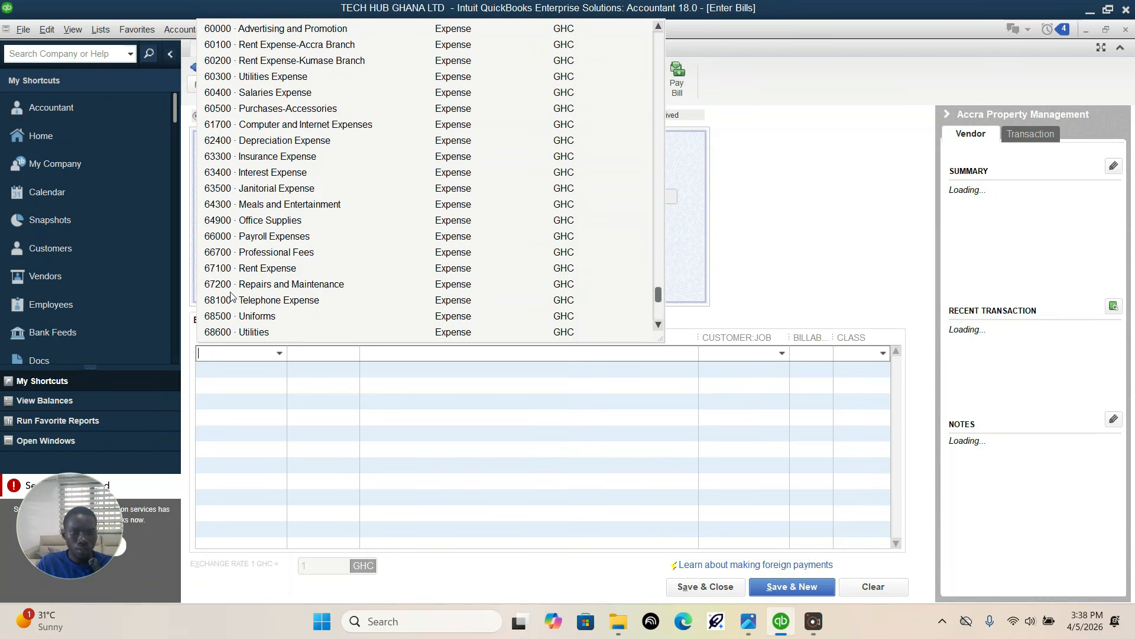
text(Rent Expense)
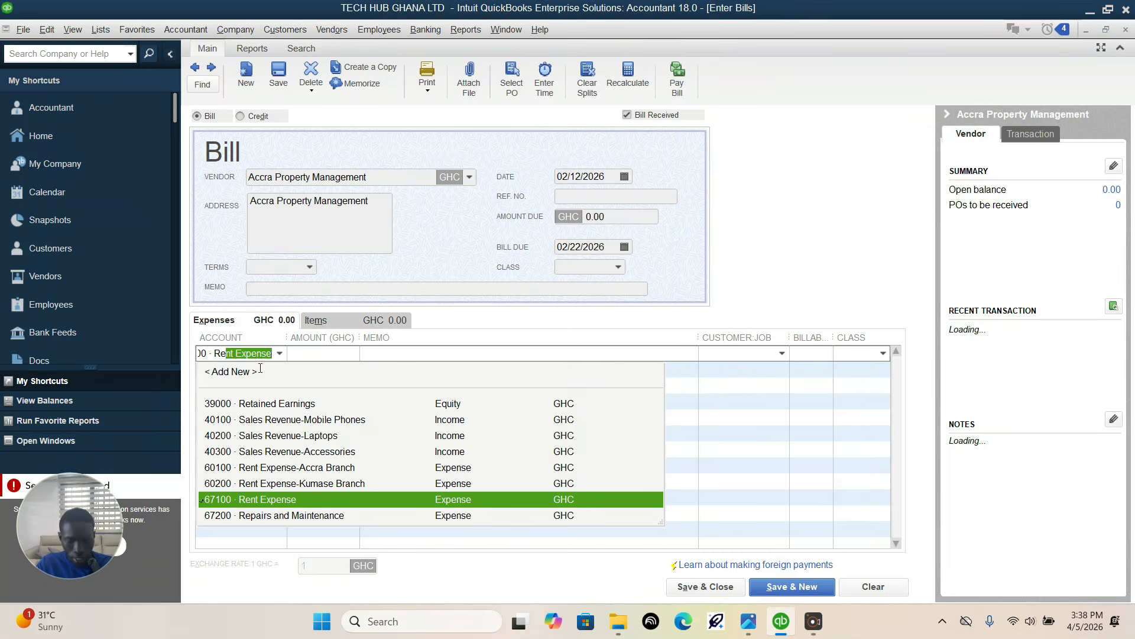
click(748, 621)
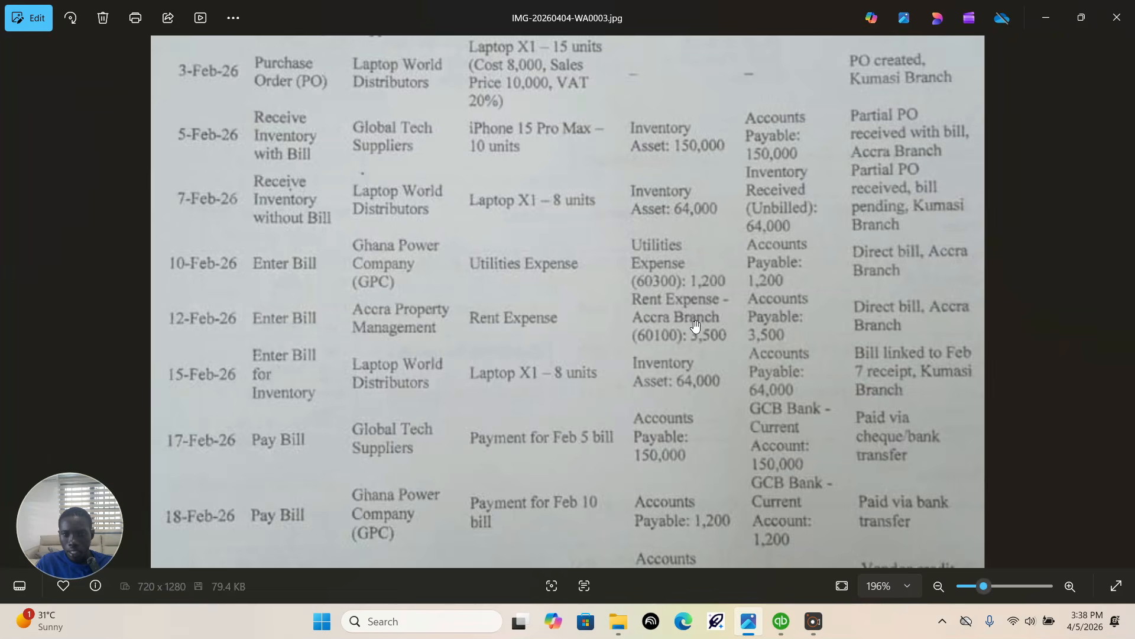
click(782, 621)
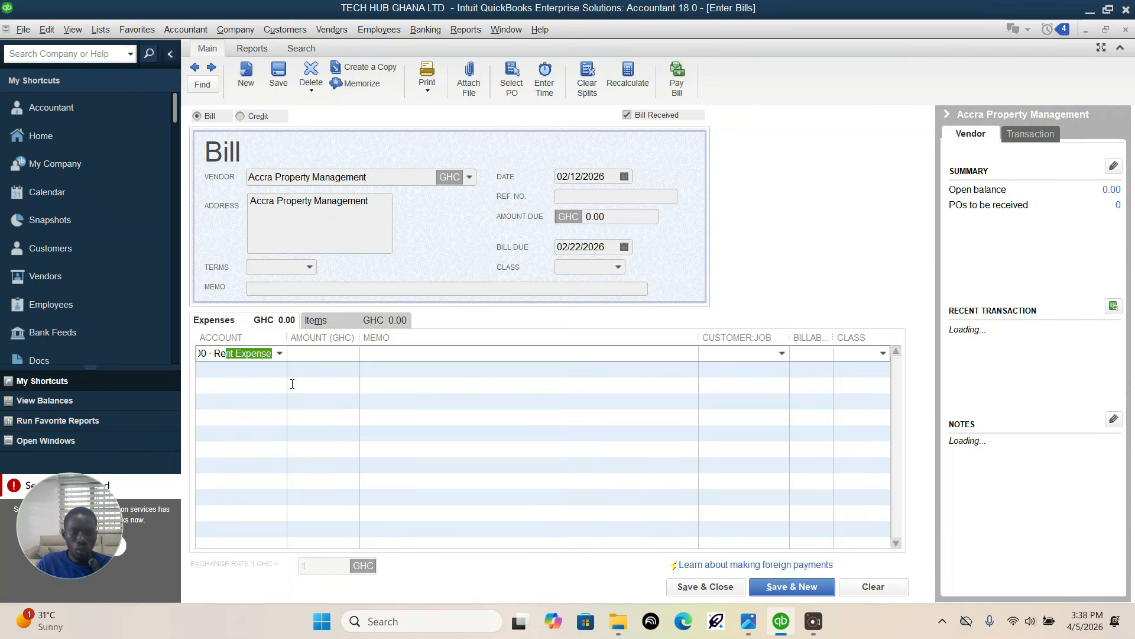
click(279, 355)
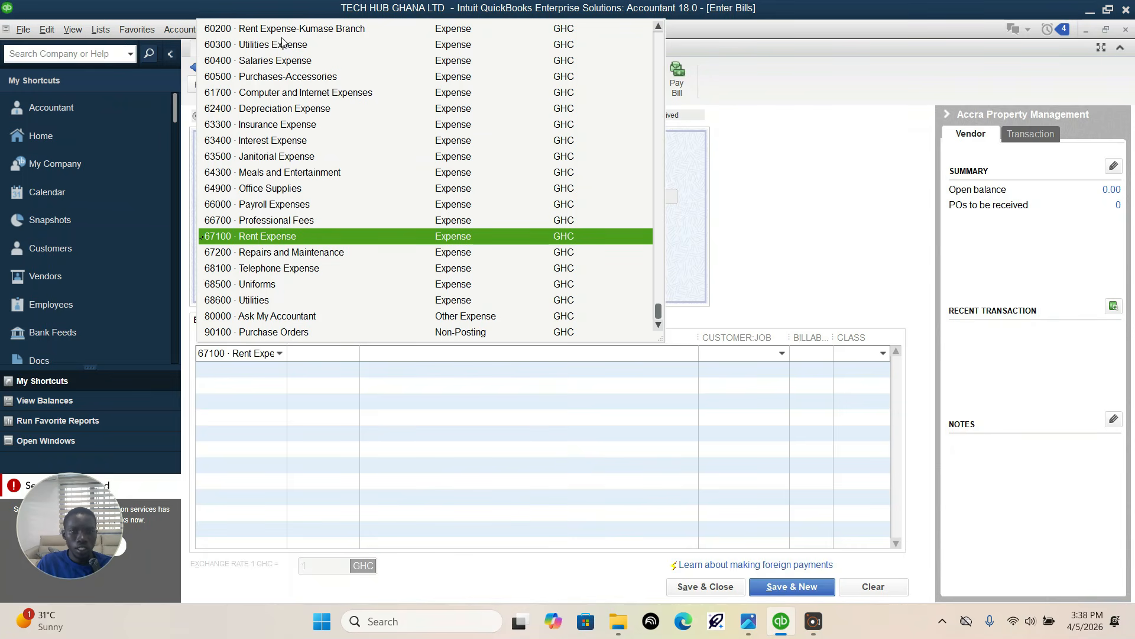
scroll(283, 43, up, 2)
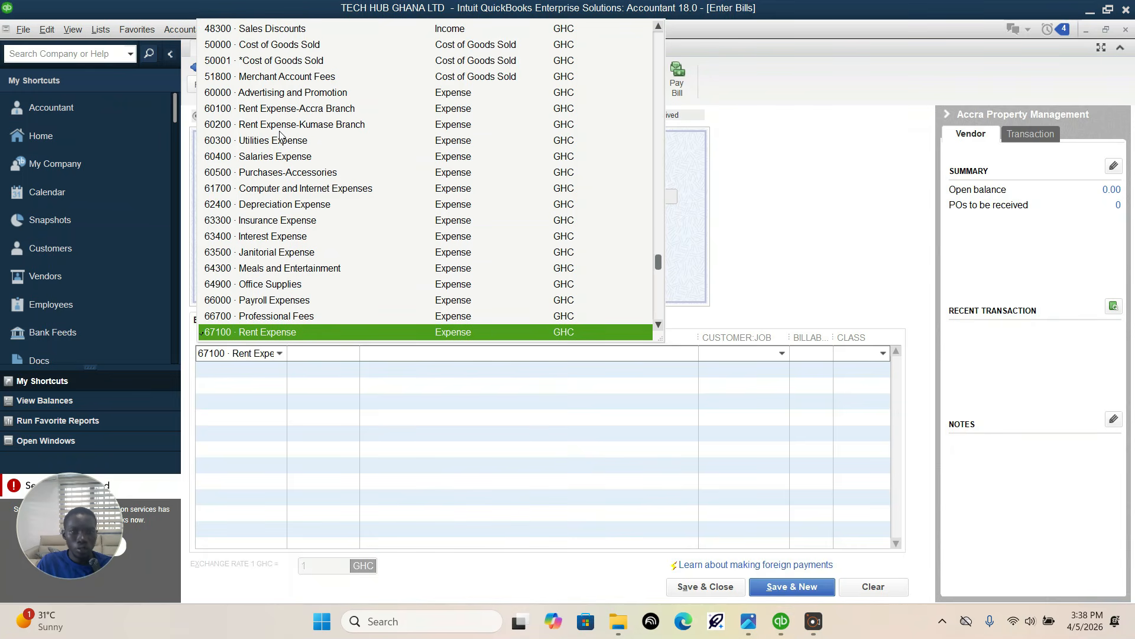
click(314, 109)
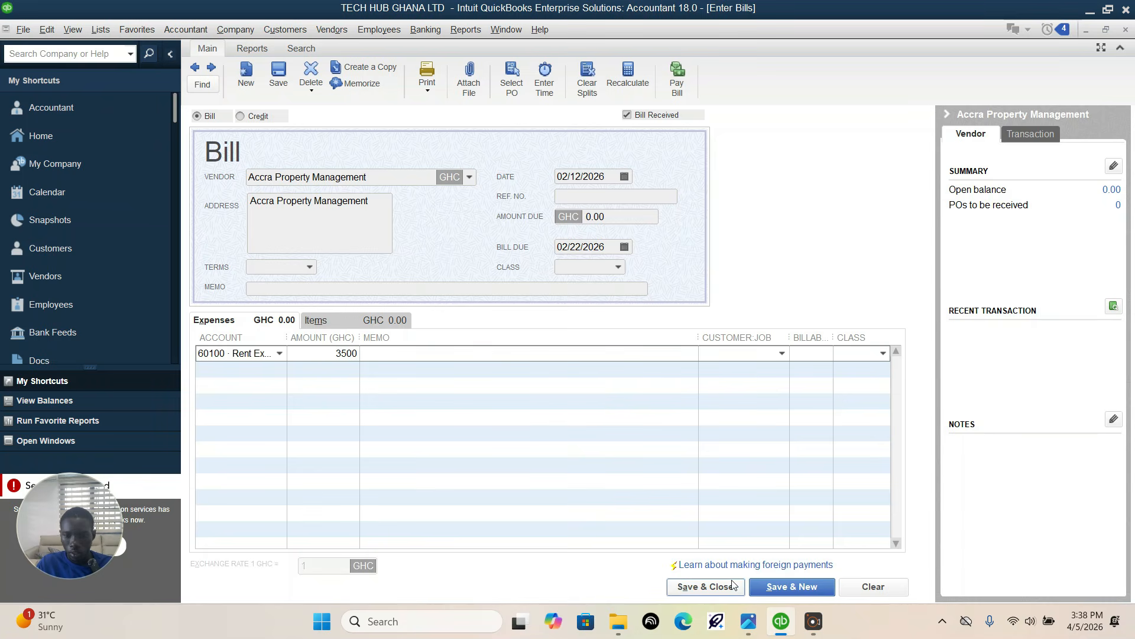
Step: Check the branch in the assignment, assign the rent line to the Accra branch class, and save and close the bill
click(748, 620)
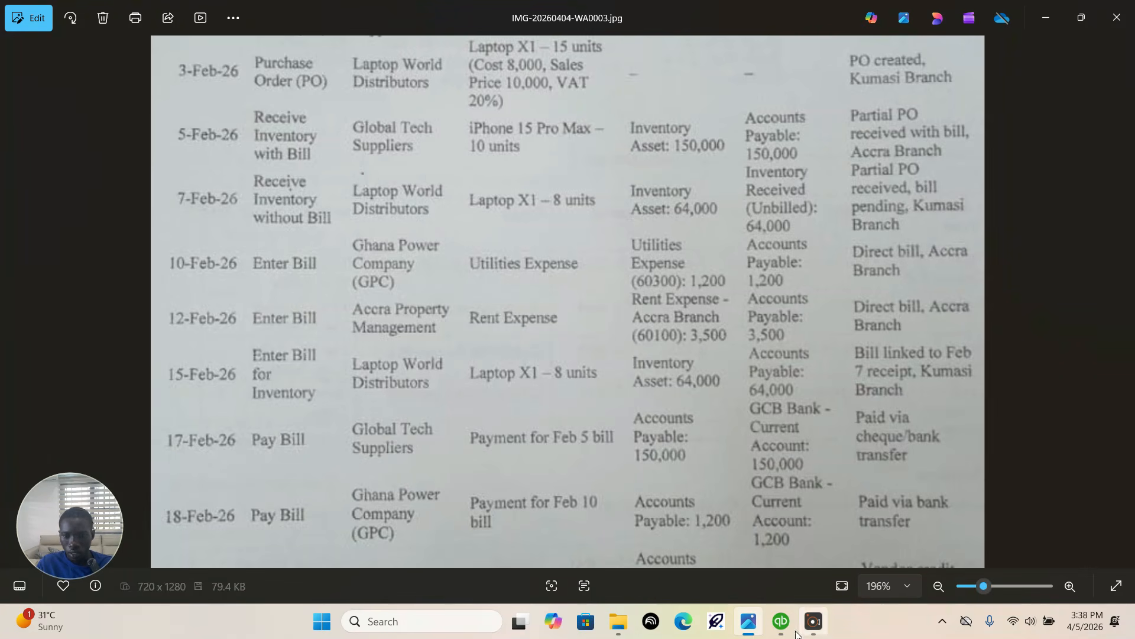
click(780, 621)
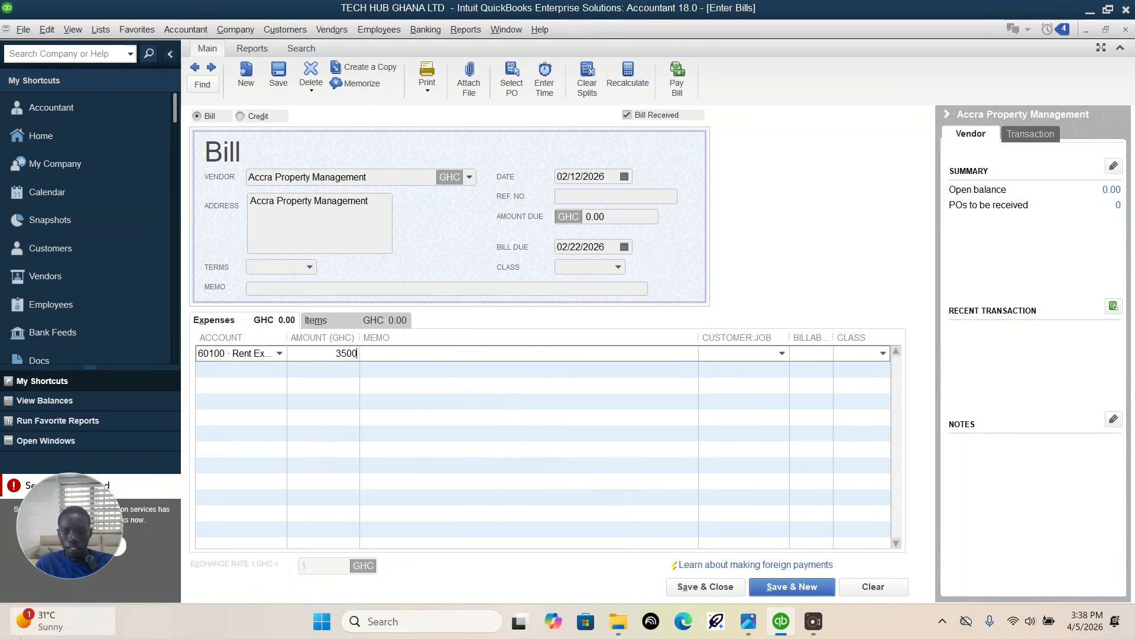
click(883, 353)
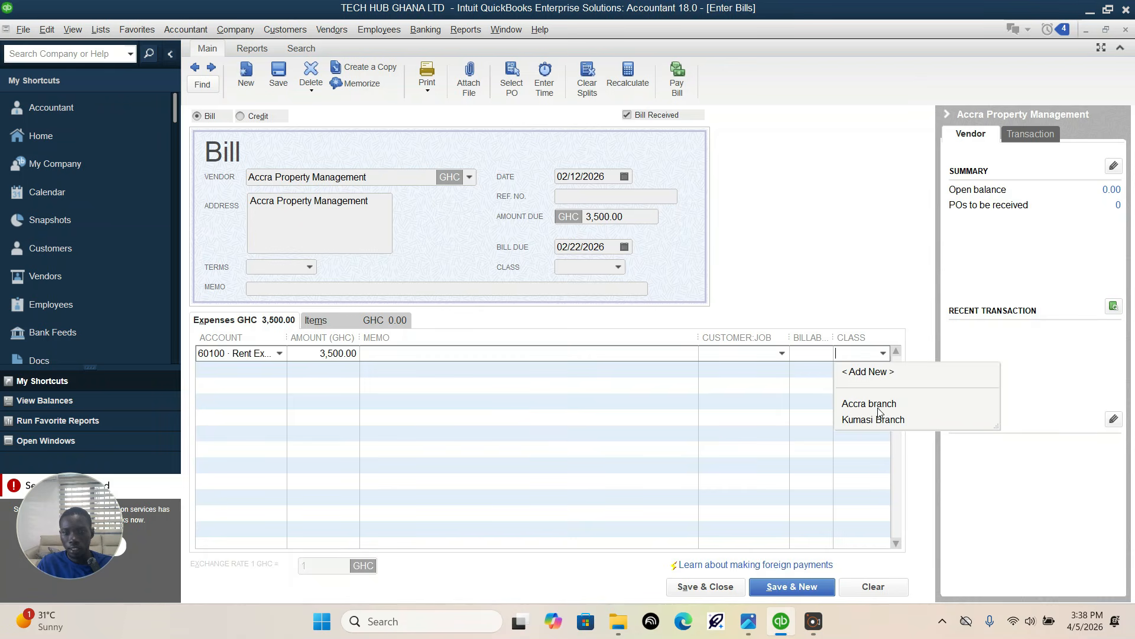
click(879, 404)
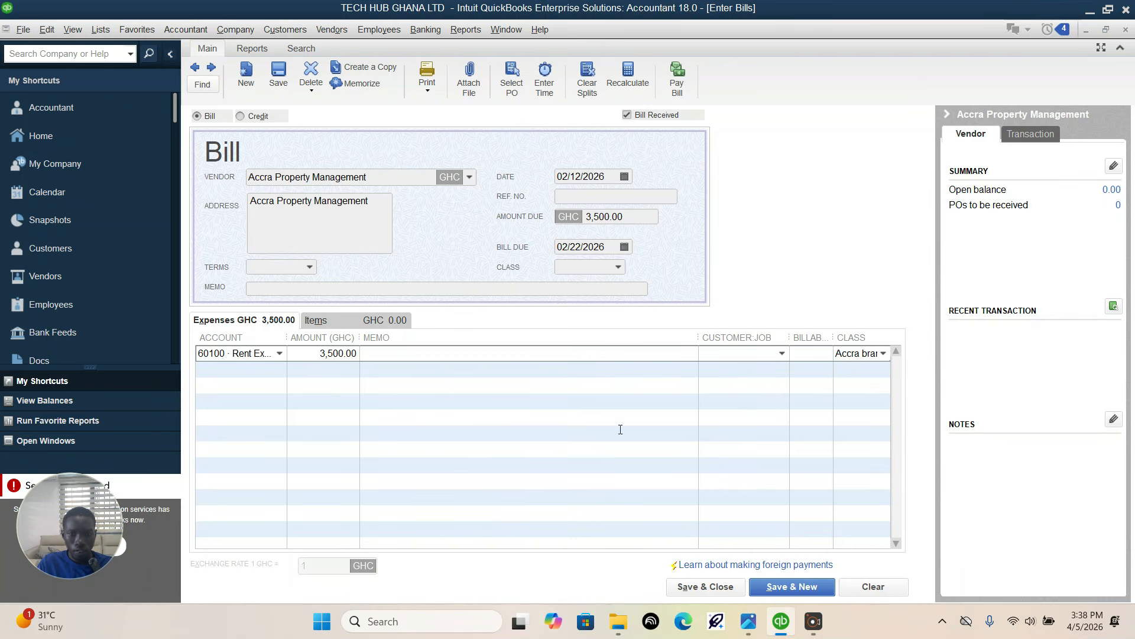
click(720, 592)
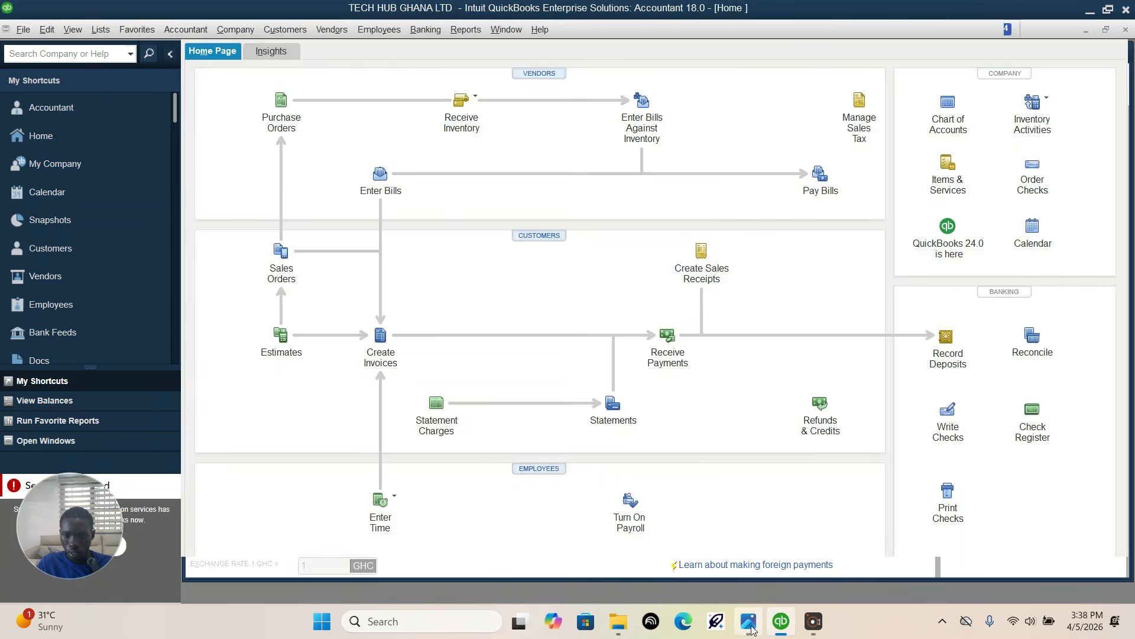
Step: Check the next assignment entry and create a bill for received items from the Laptop World Distributors item receipt dated 02/07/2026
click(750, 624)
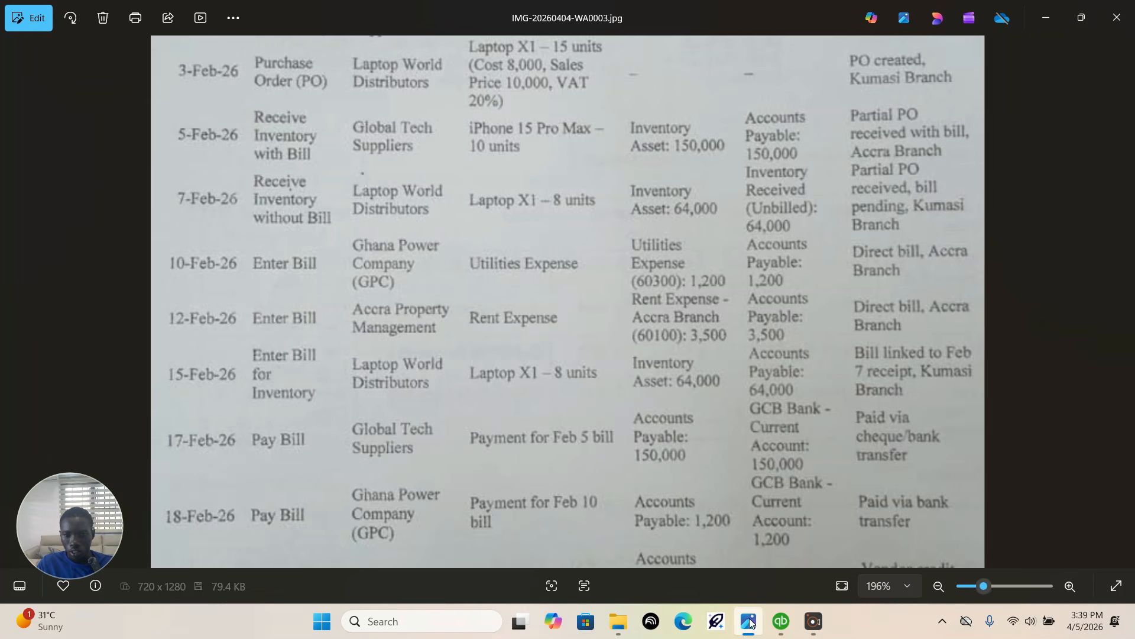
click(781, 621)
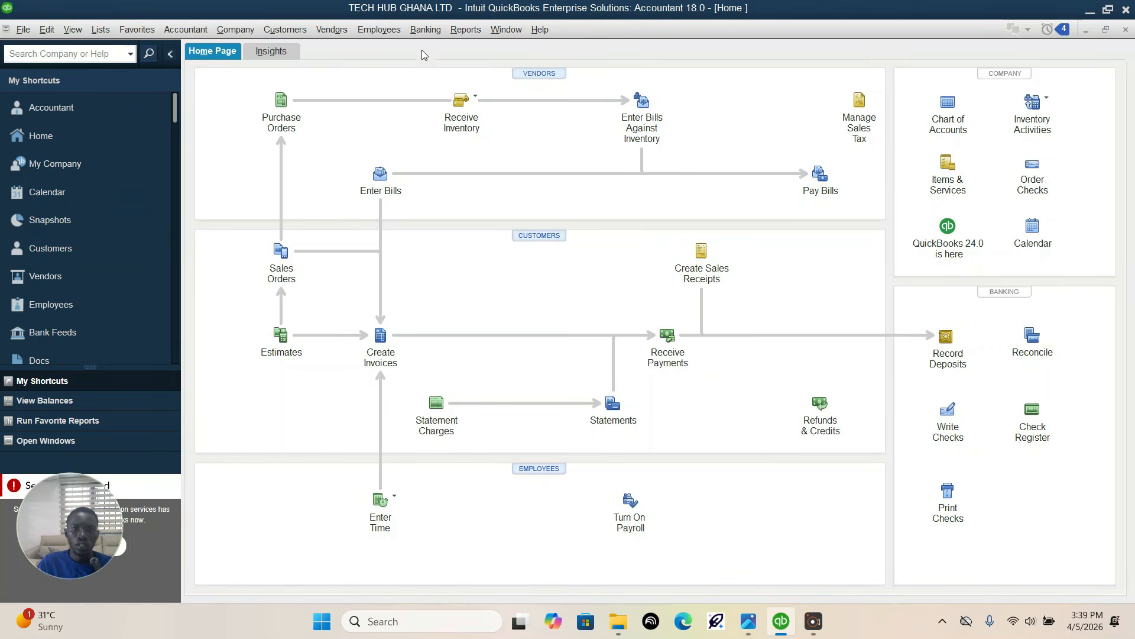
click(331, 30)
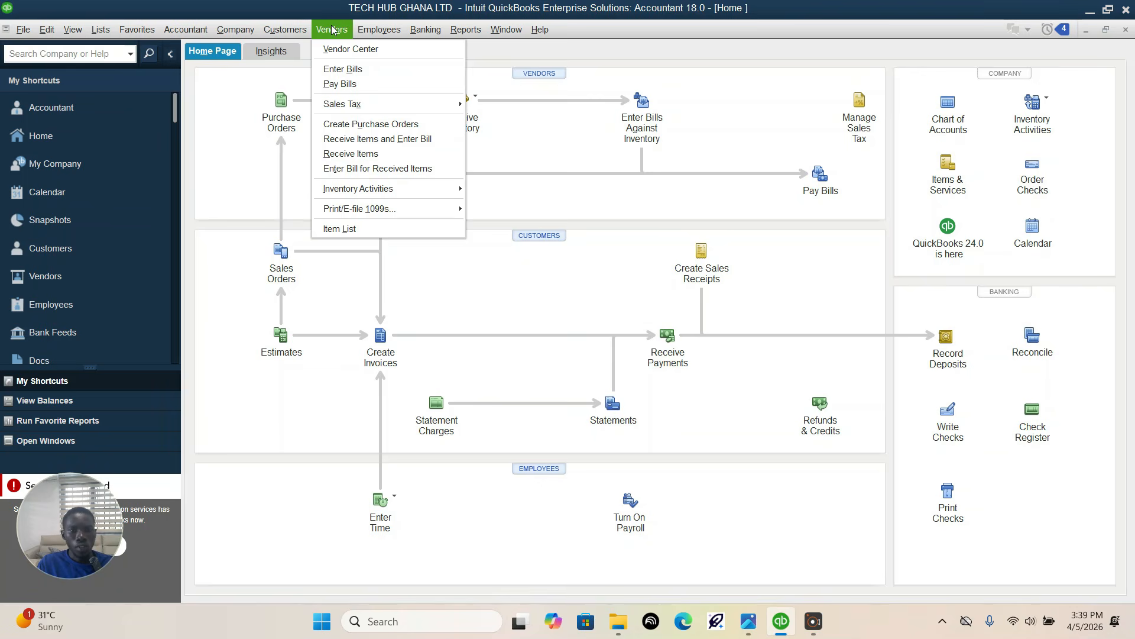
click(353, 169)
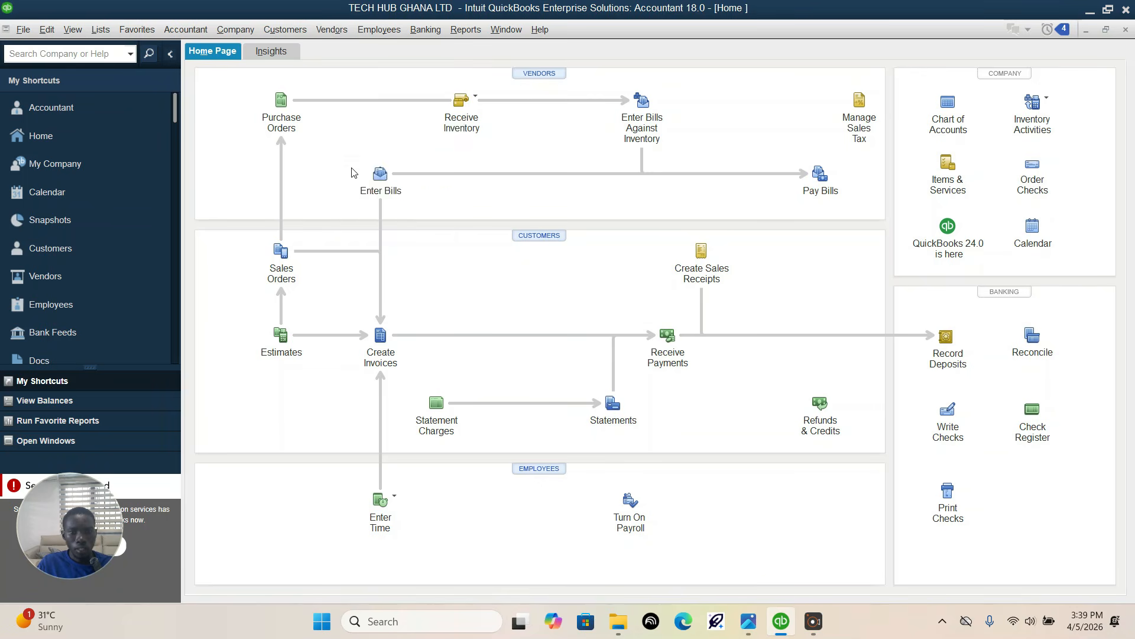
click(432, 155)
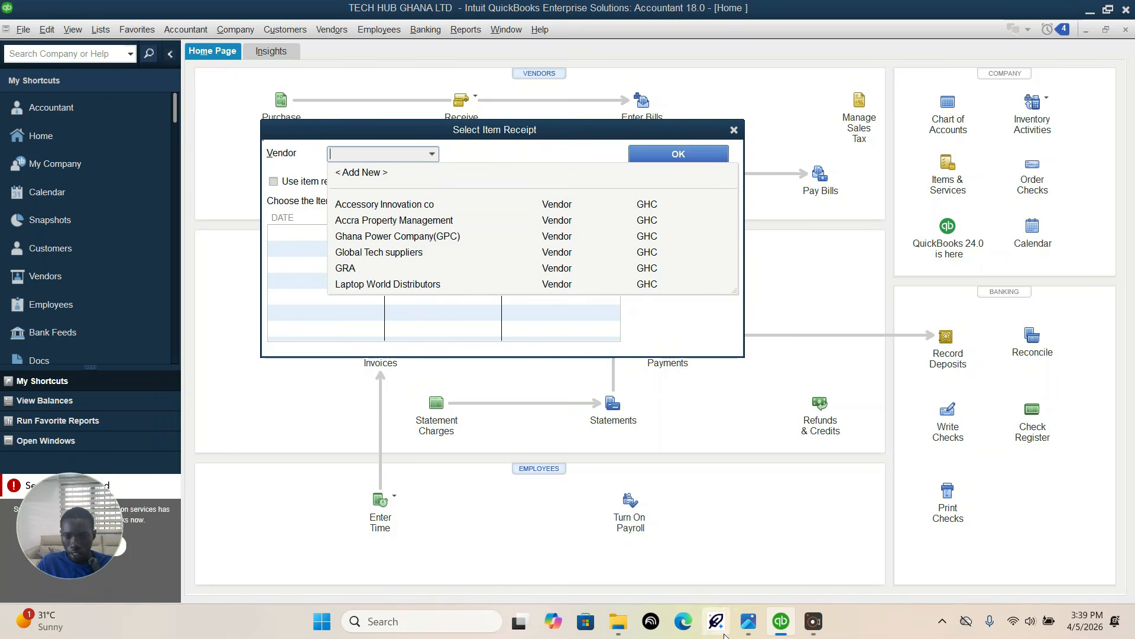
click(748, 621)
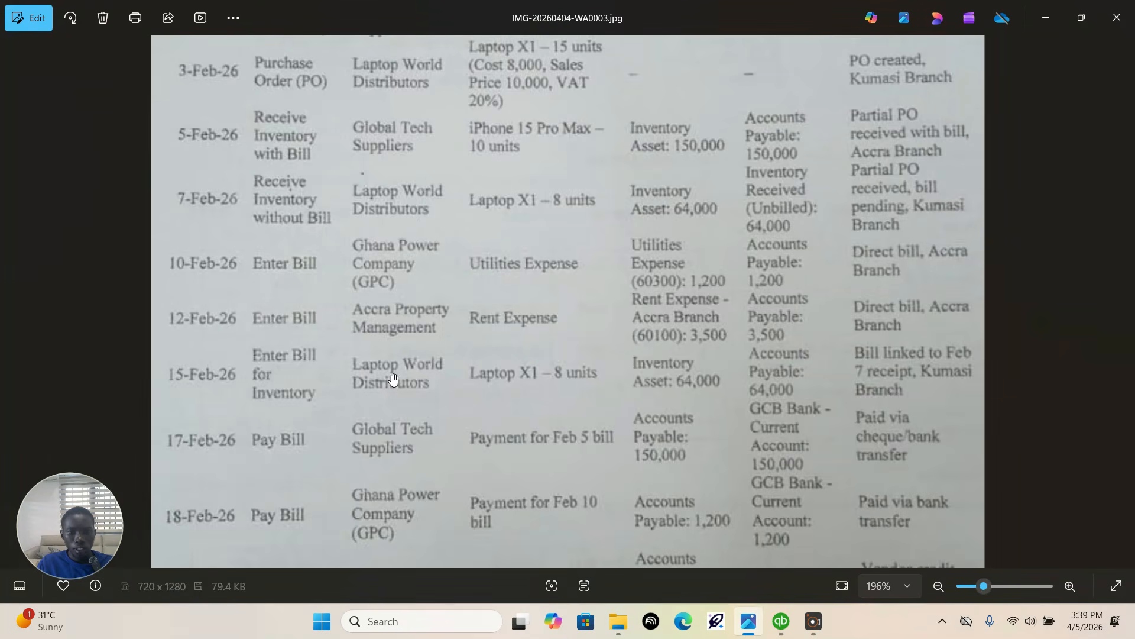
click(780, 621)
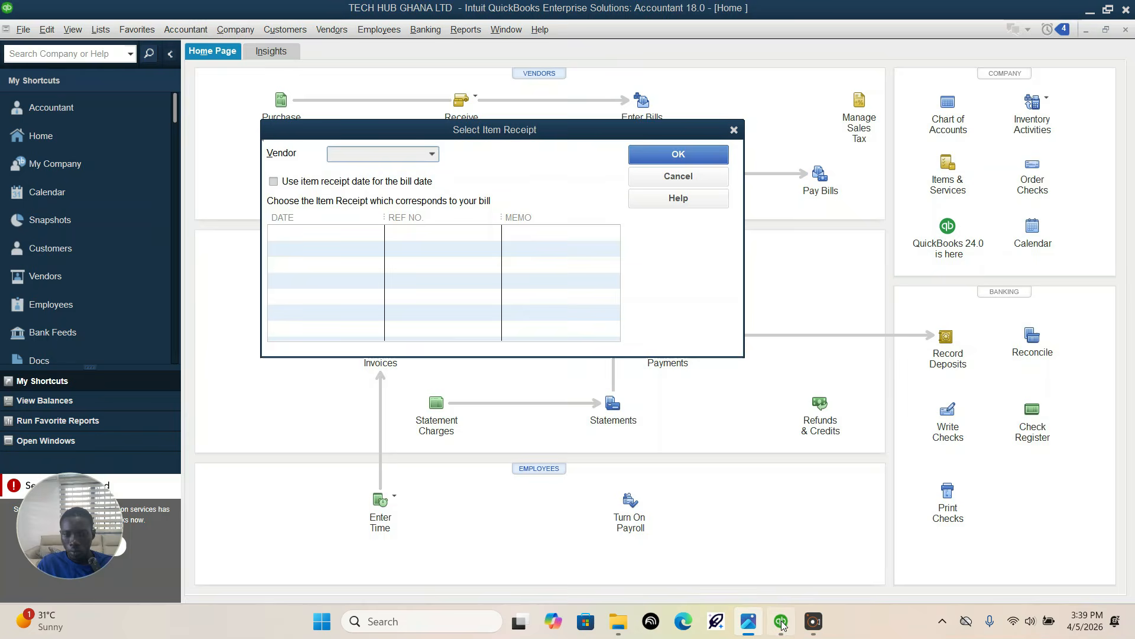
click(432, 154)
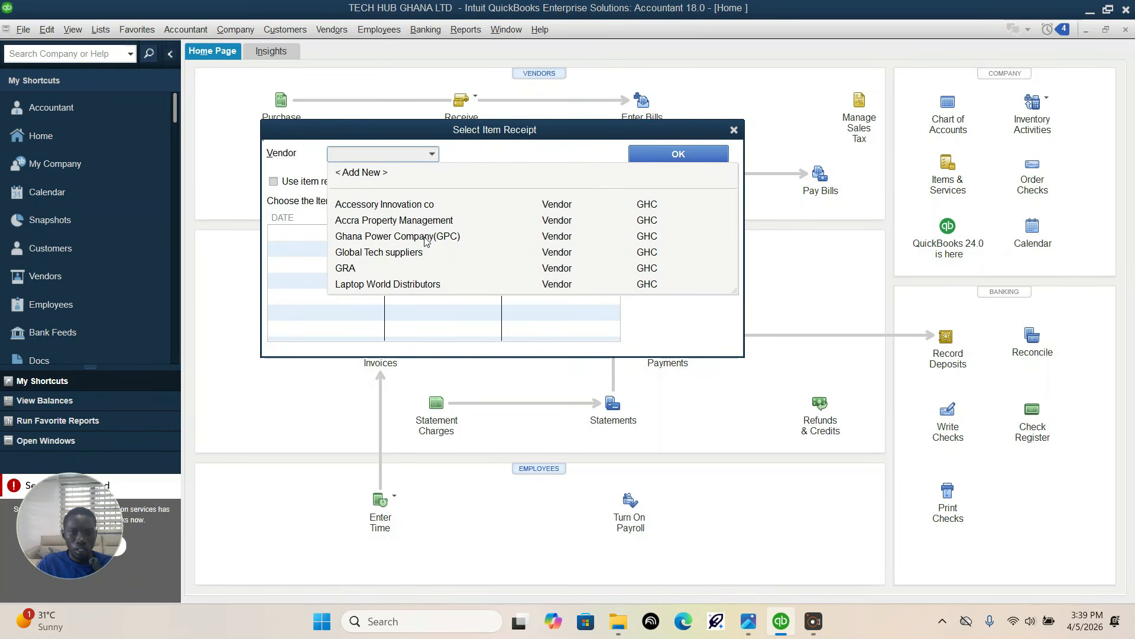
click(404, 284)
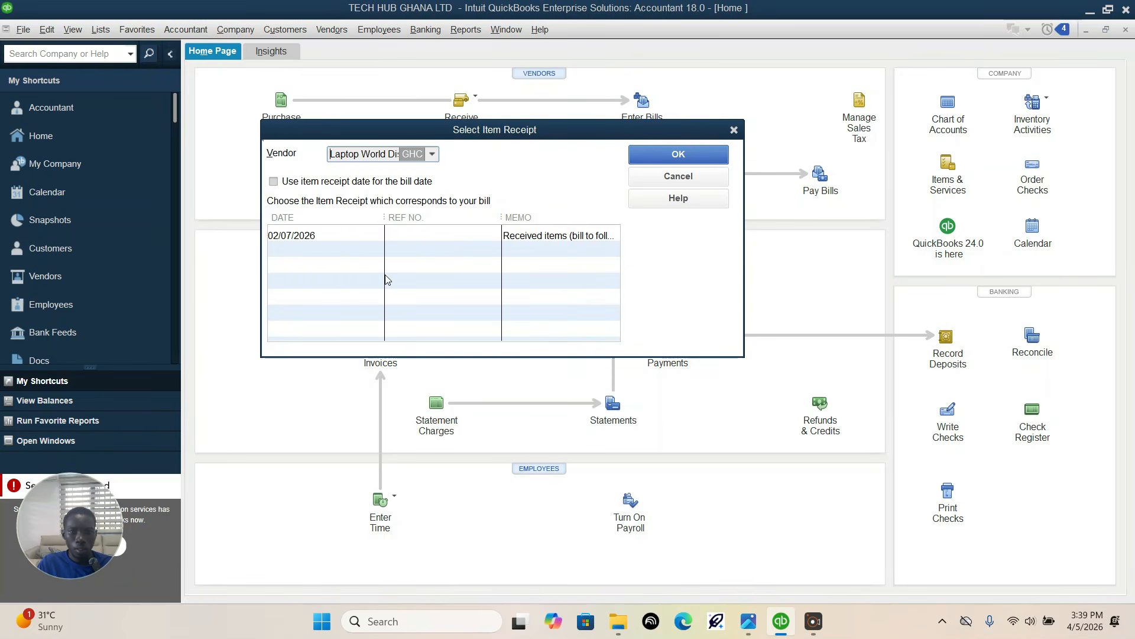
click(320, 236)
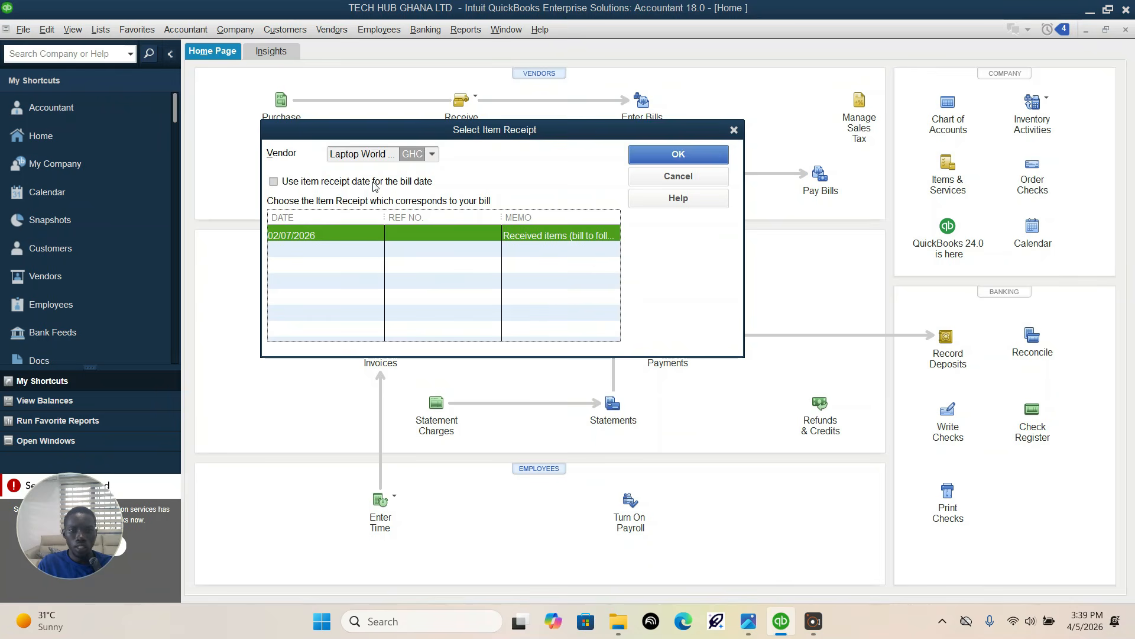
click(656, 155)
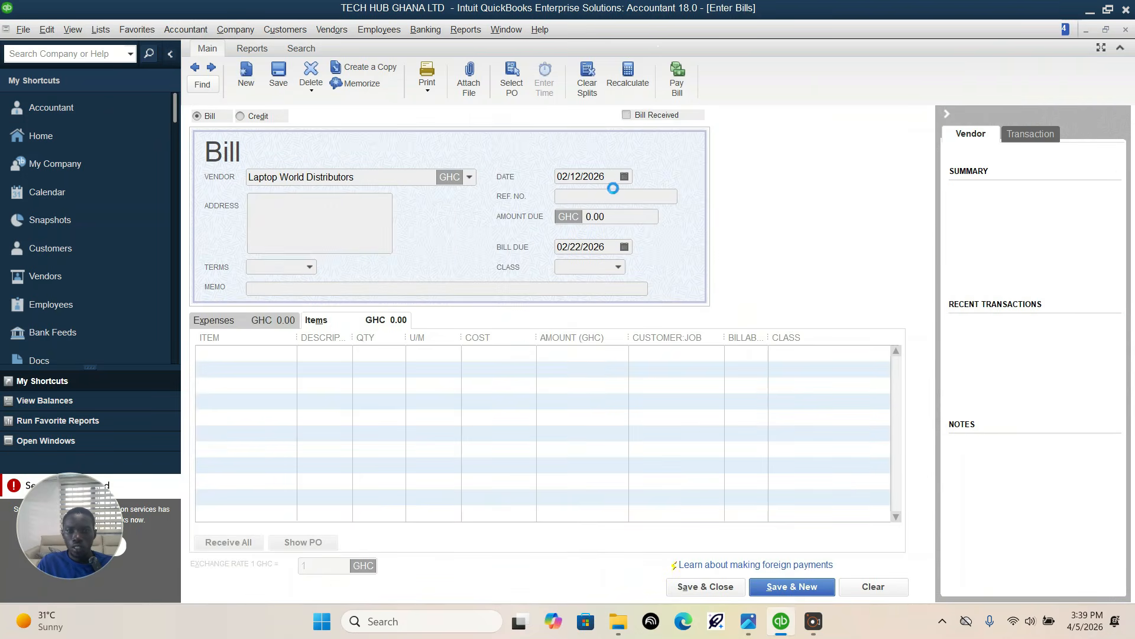
Step: Check the transaction date in the assignment and set the Laptop World Distributors bill's date to 02/15/2026
click(625, 176)
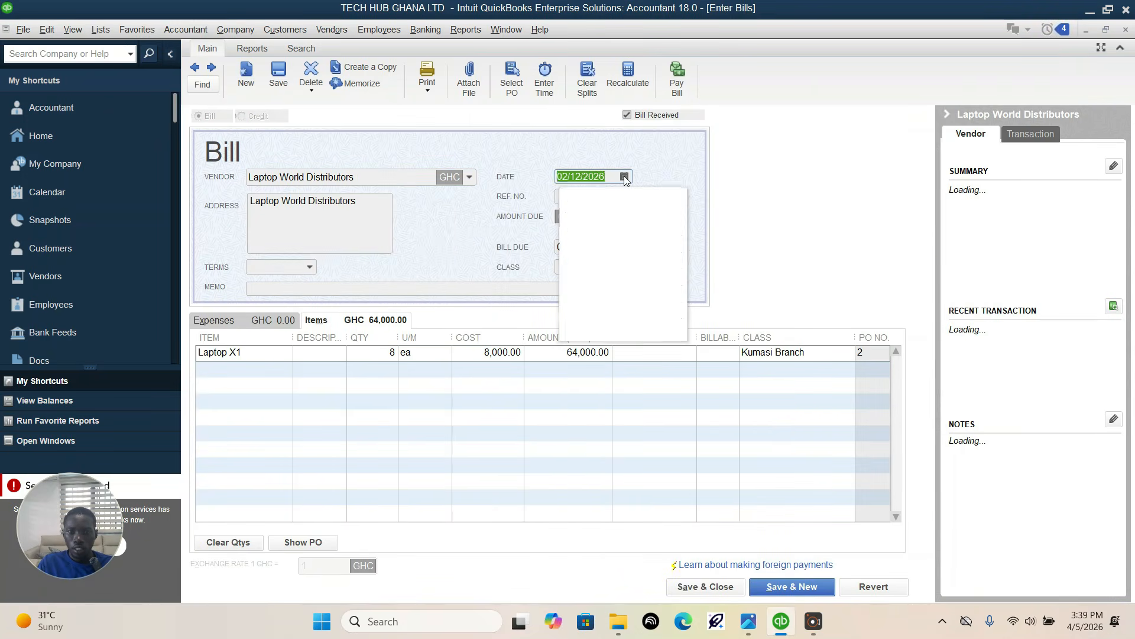
click(748, 621)
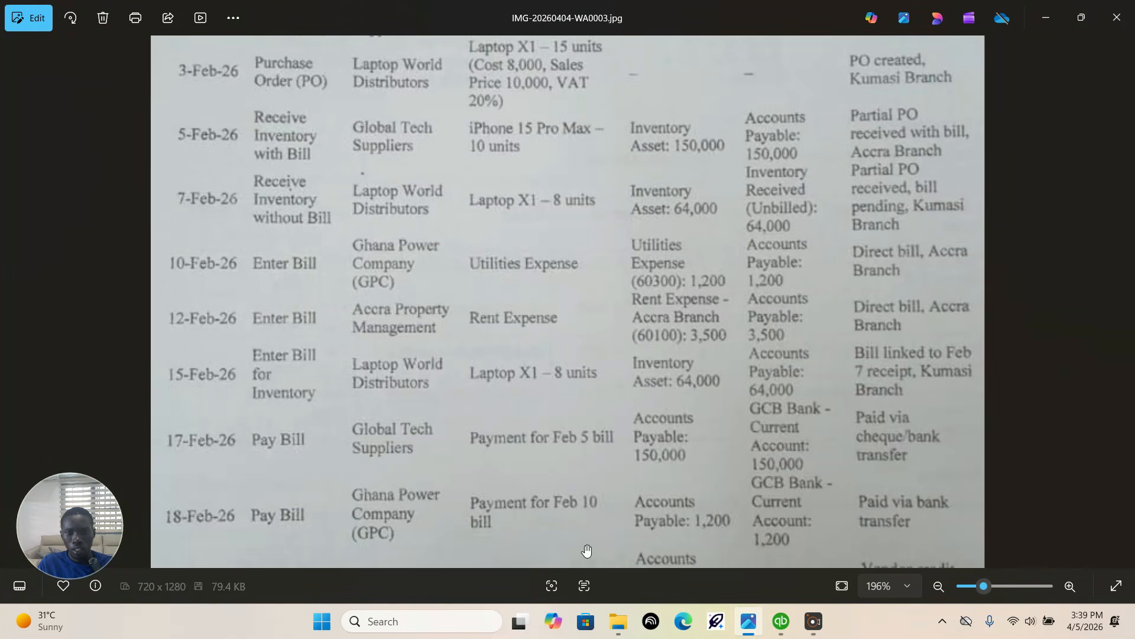
click(781, 621)
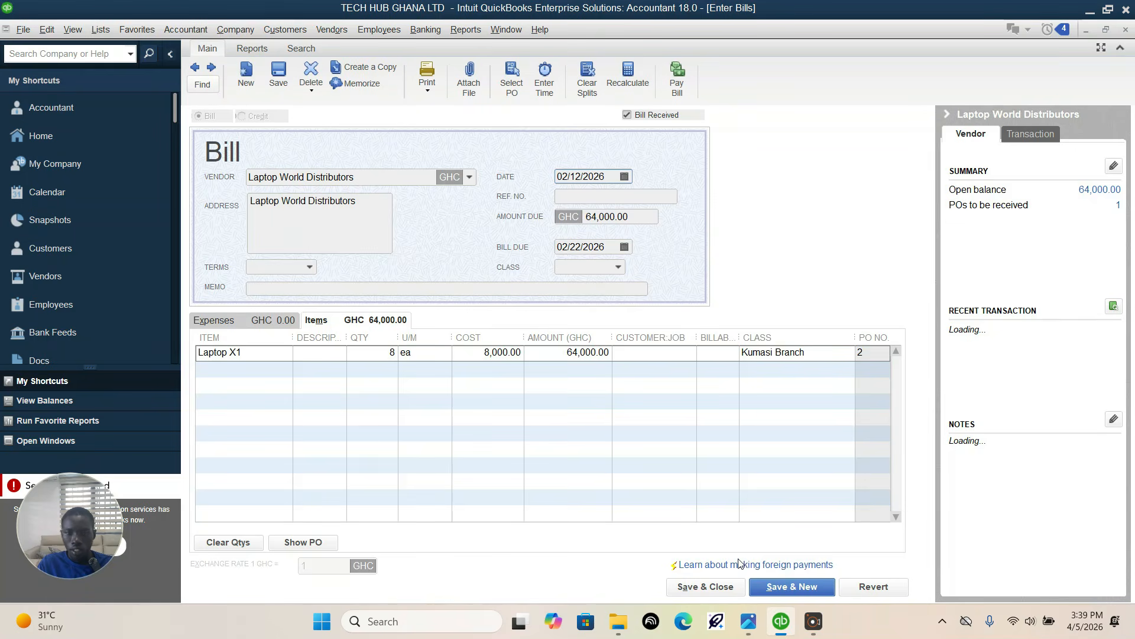
click(624, 177)
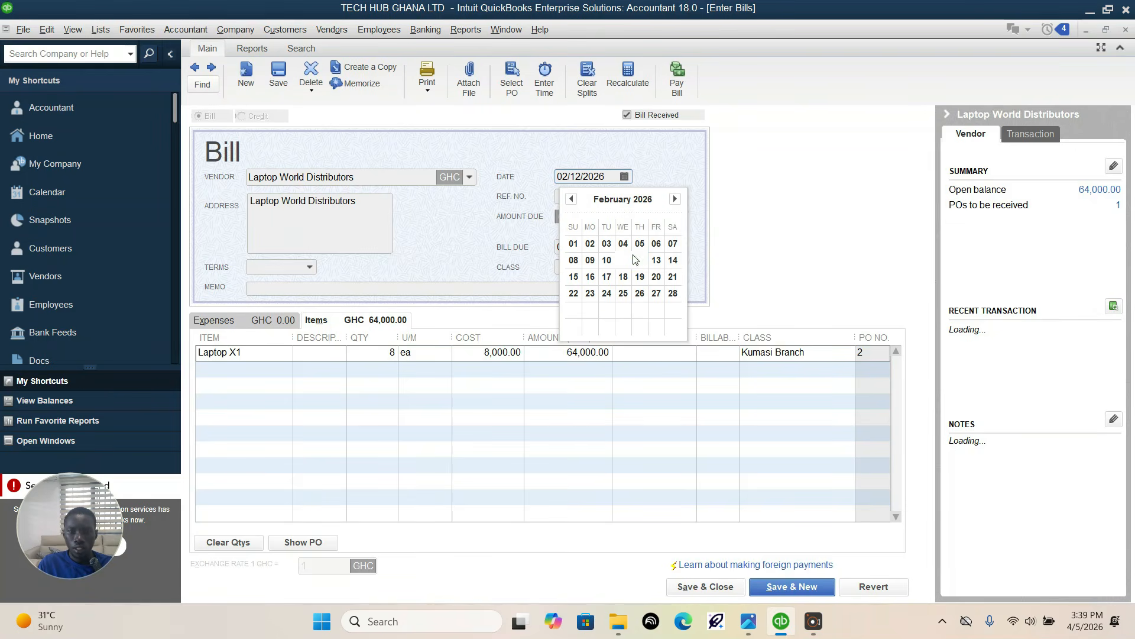
click(573, 276)
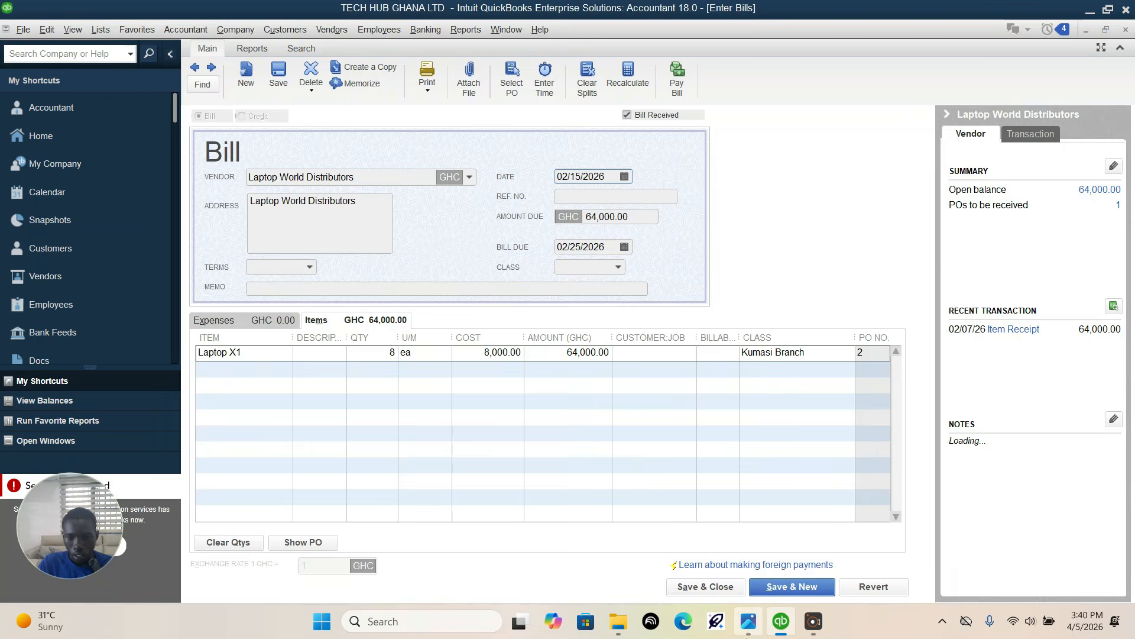
Step: Compare the bill with the assignment entry, then save and close it, recording the changes to the transaction
click(749, 621)
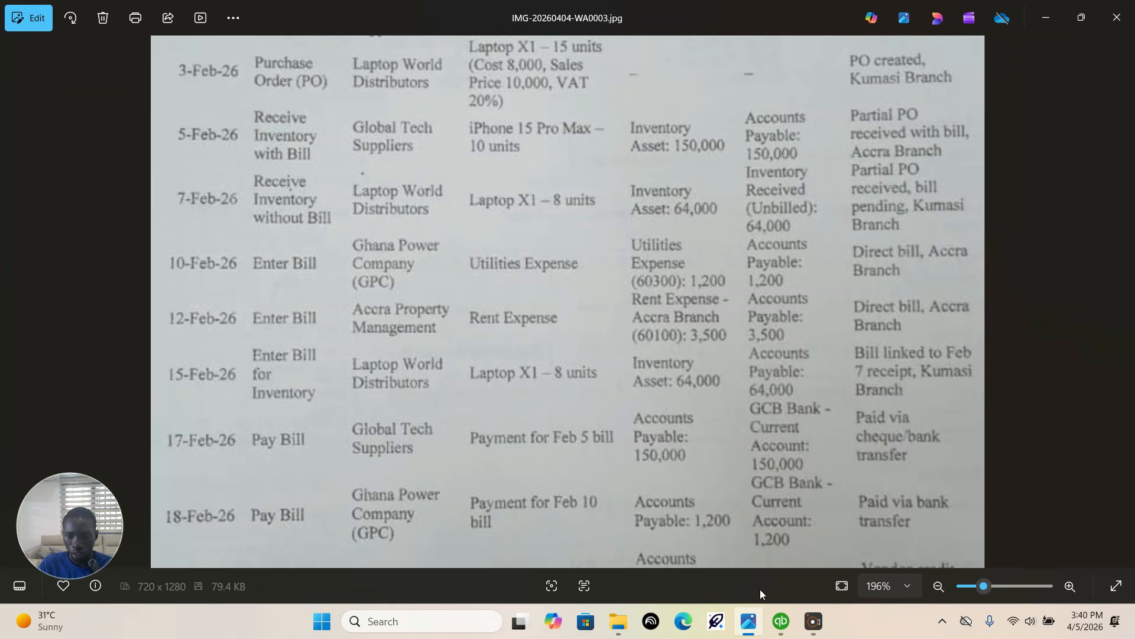
click(782, 622)
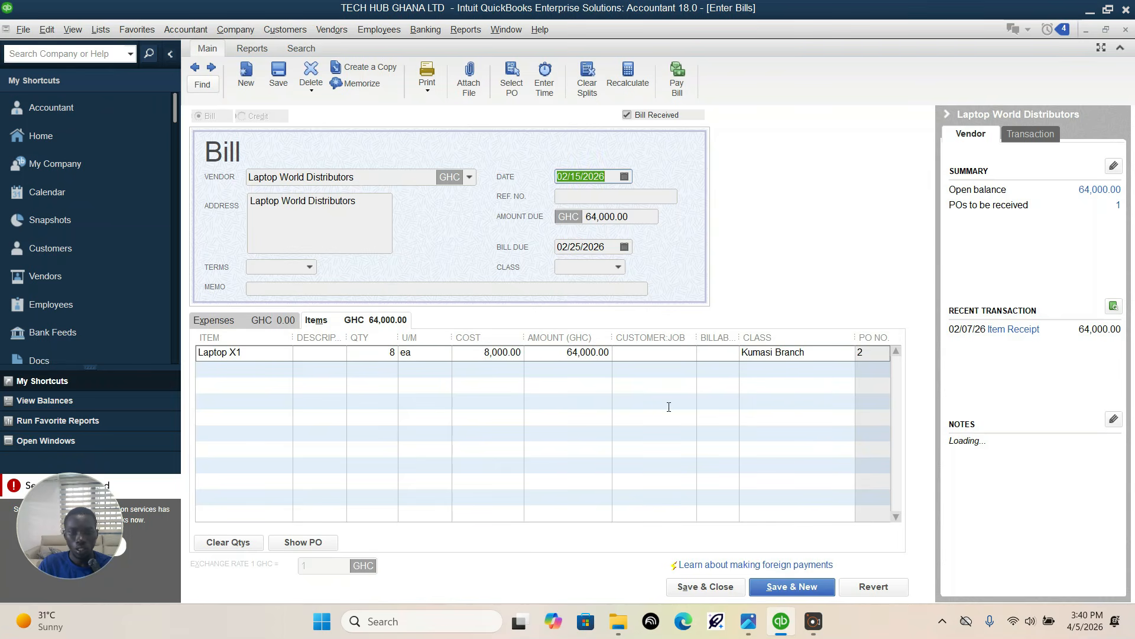
click(706, 587)
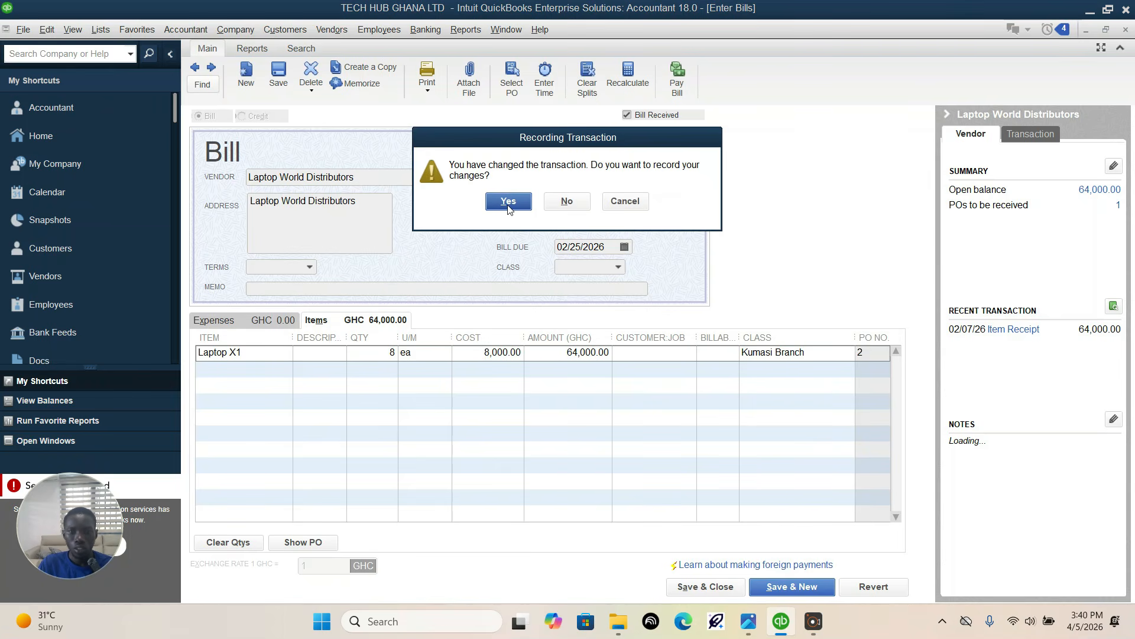
click(509, 200)
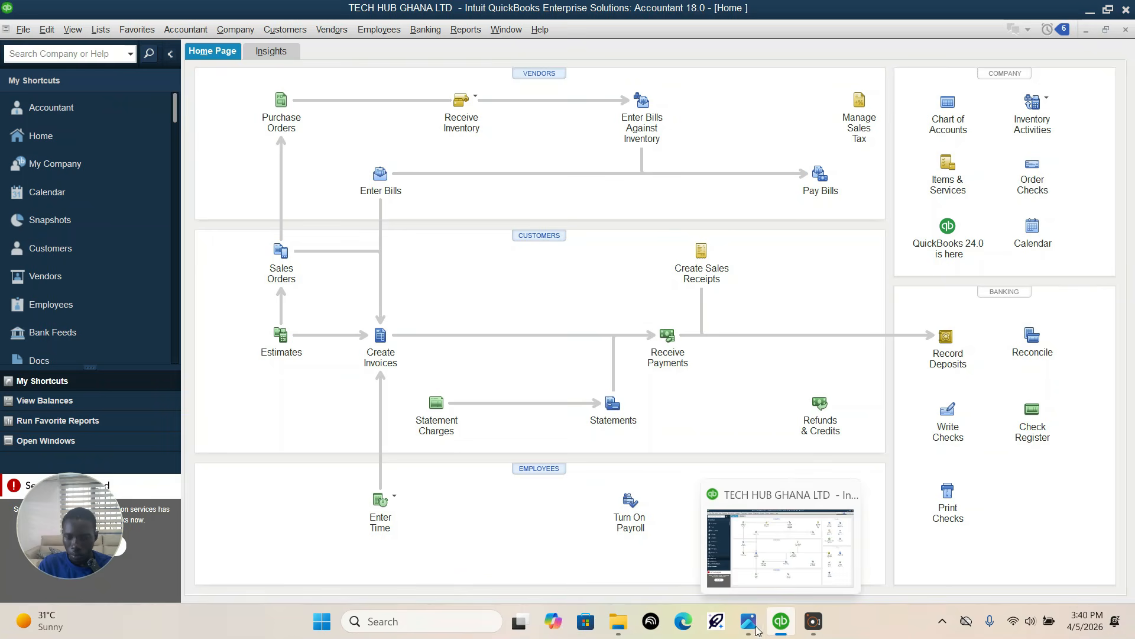
Step: Check the next payment entry in the assignment, start paying bills, and select the Global Tech suppliers bill for payment
mouse_move(751, 632)
click(745, 621)
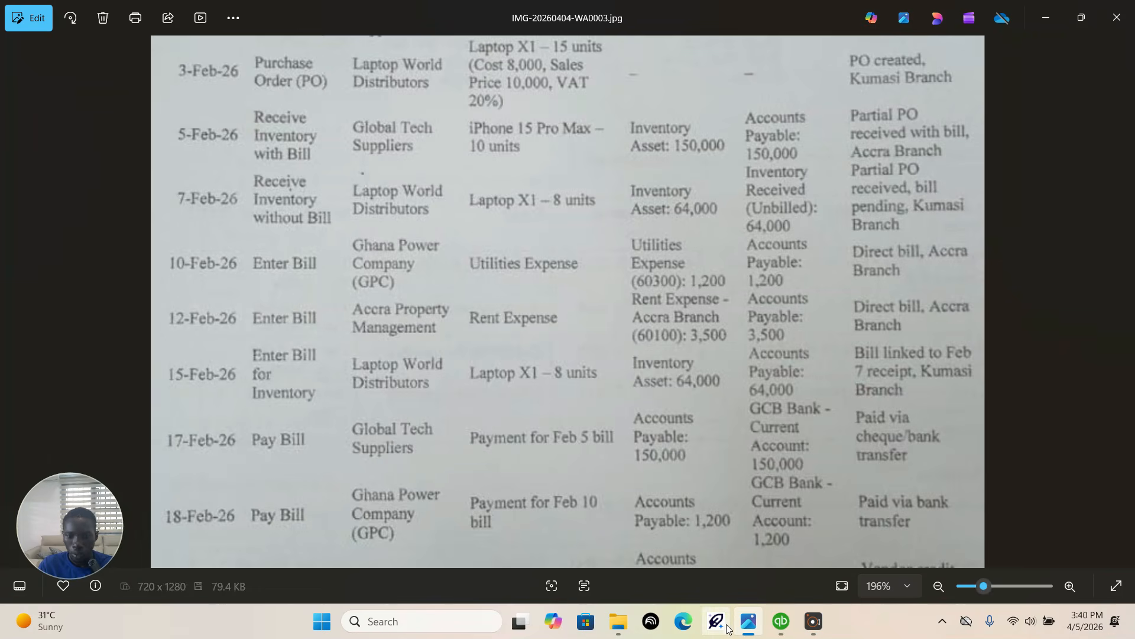
click(781, 621)
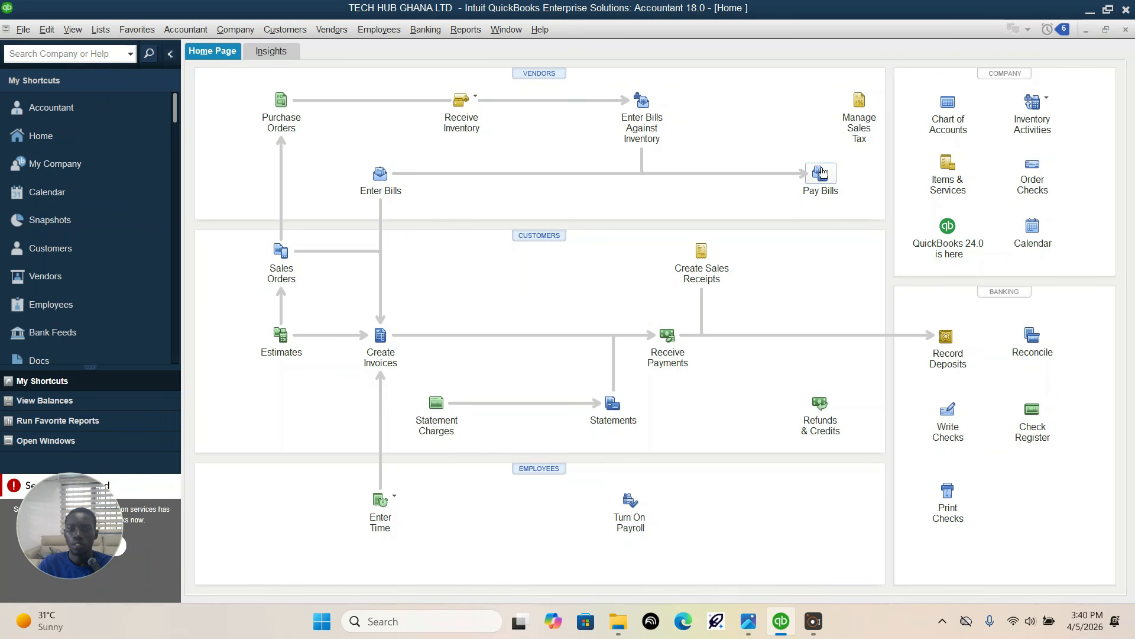
click(819, 173)
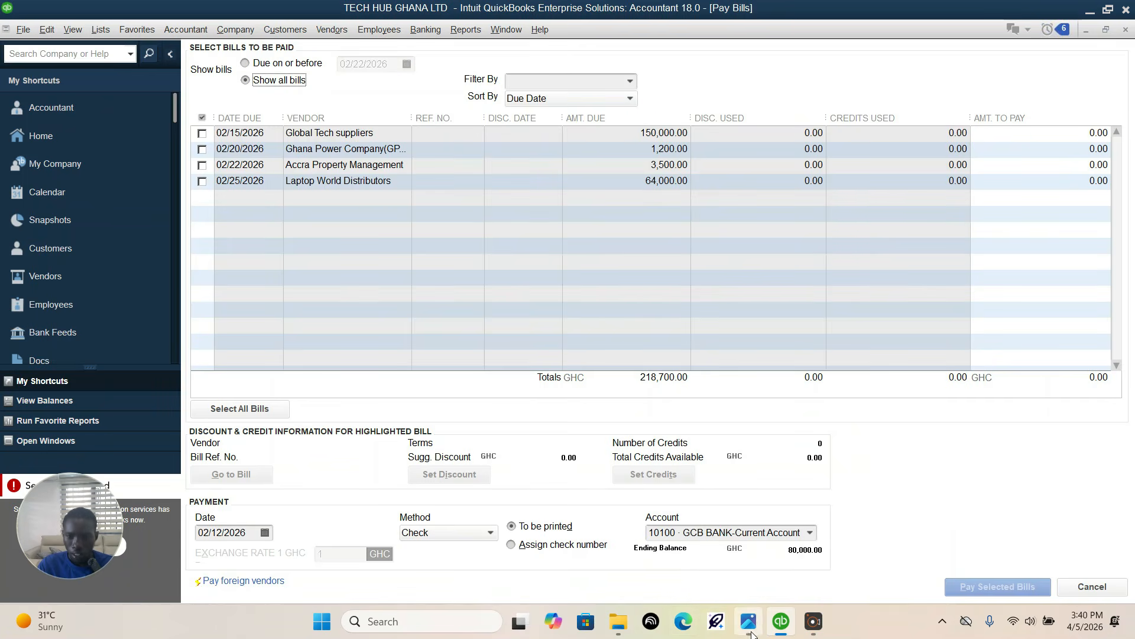
mouse_move(748, 621)
click(751, 550)
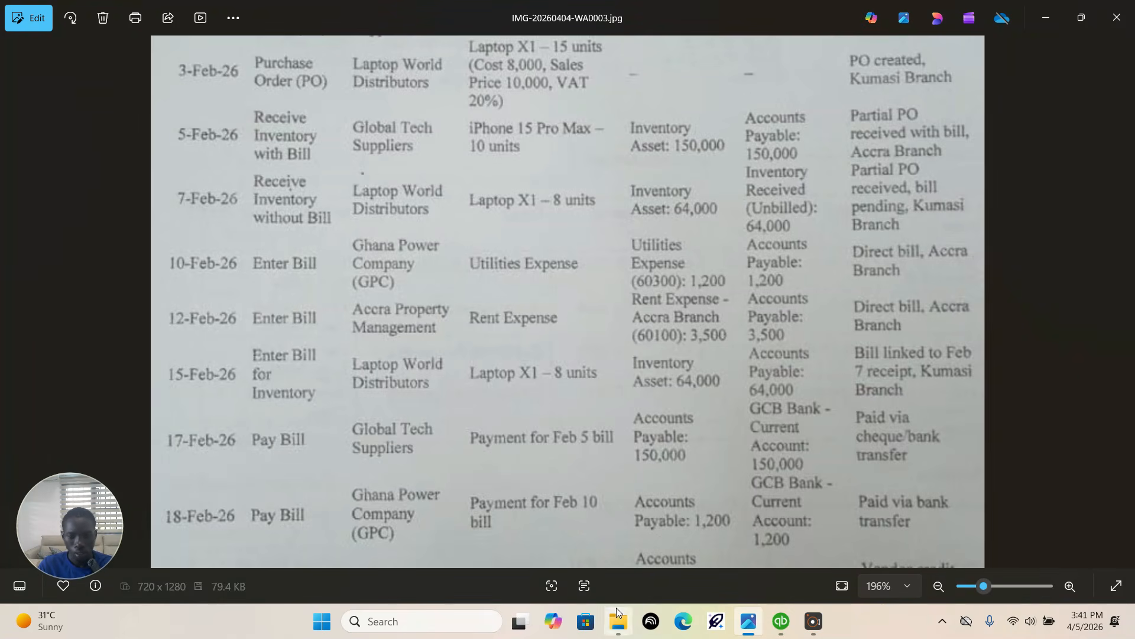
click(781, 626)
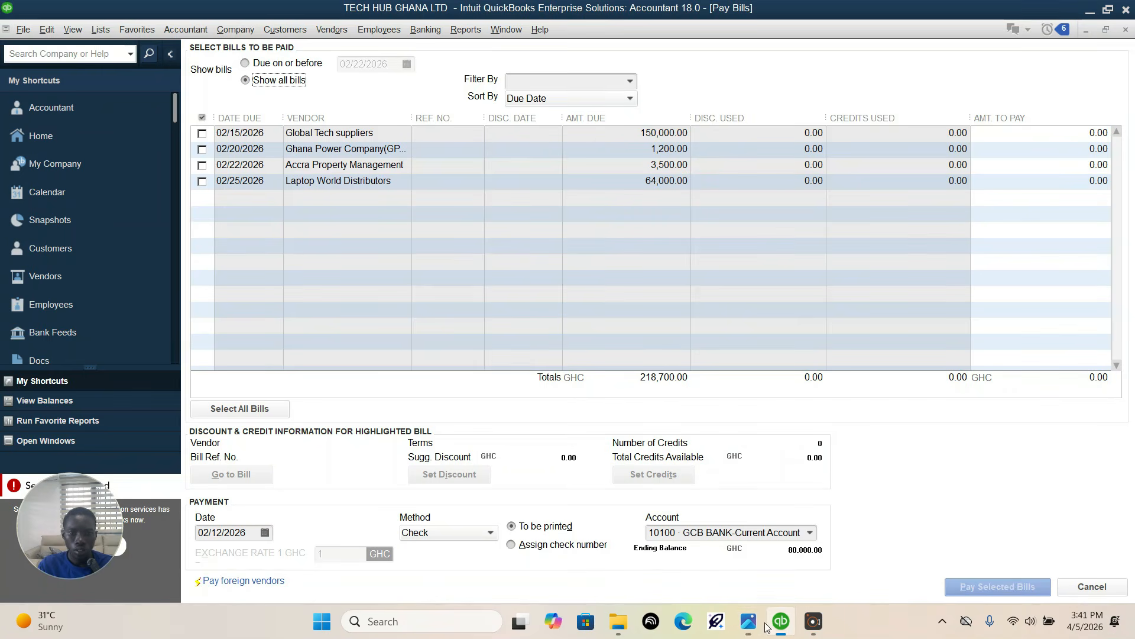
click(201, 134)
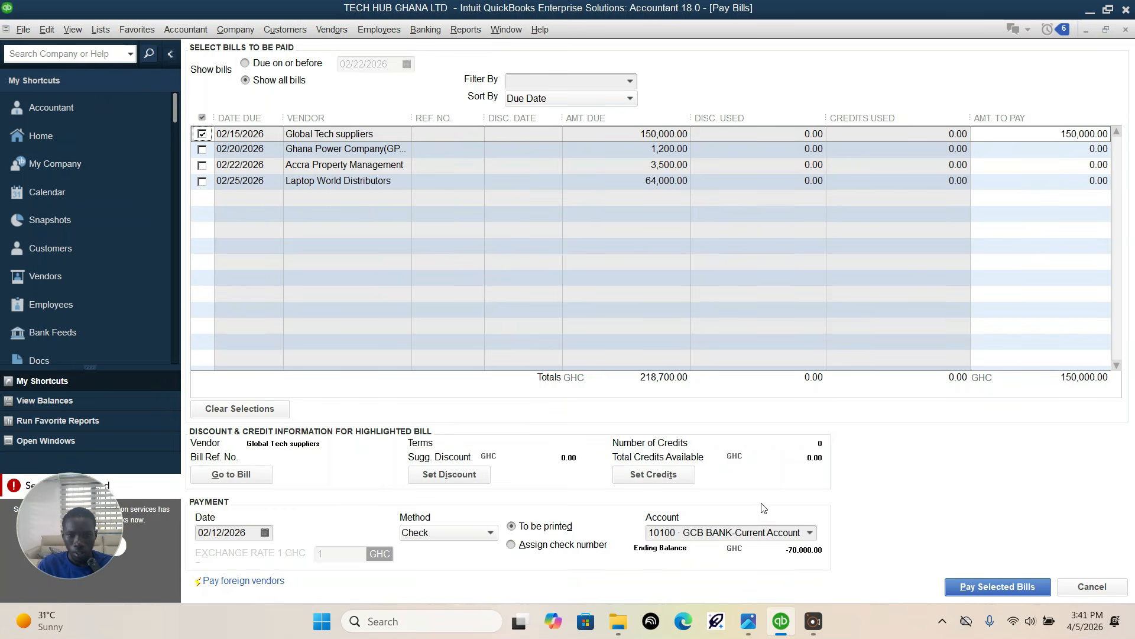
Step: Set the payment date to 02/17/2026, check the payment details in the assignment, and pay the selected Global Tech suppliers bill
click(265, 533)
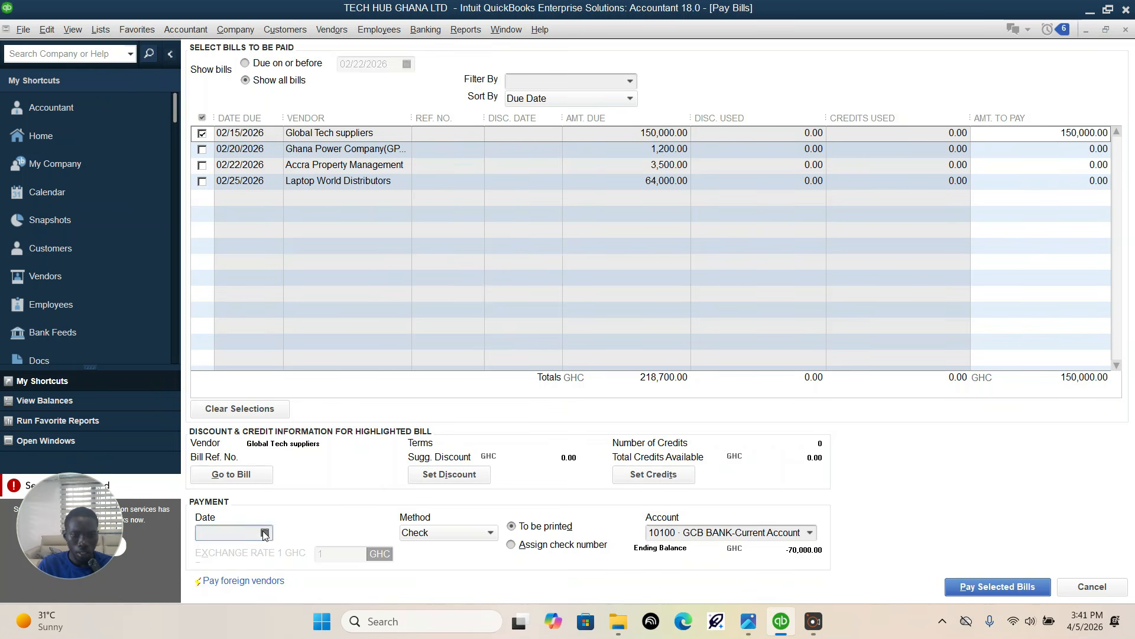
click(248, 569)
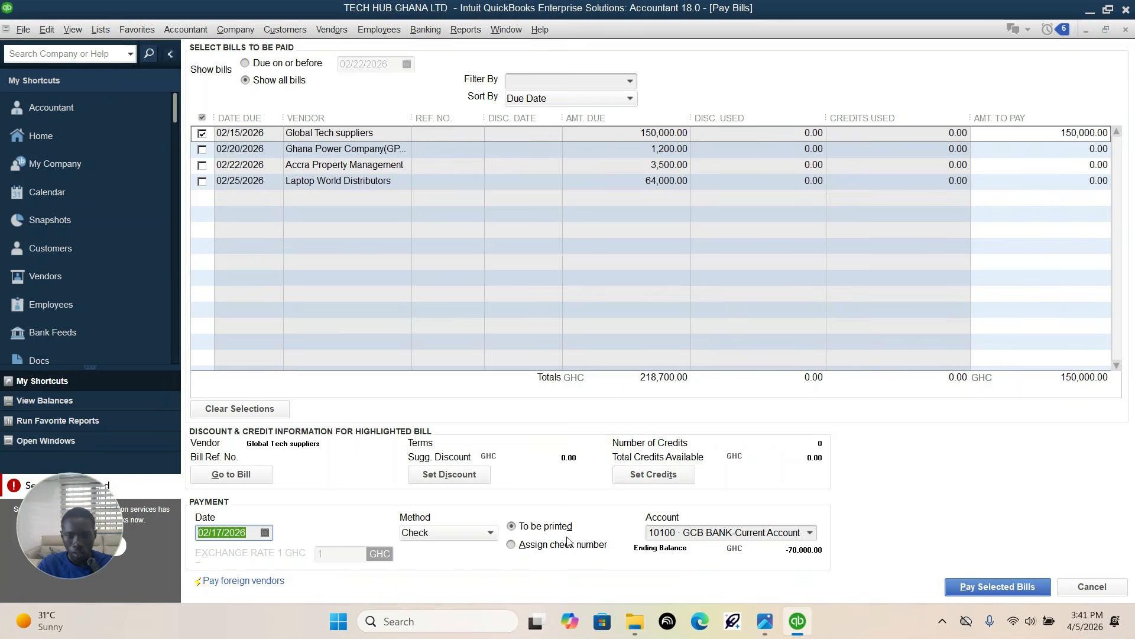
click(757, 612)
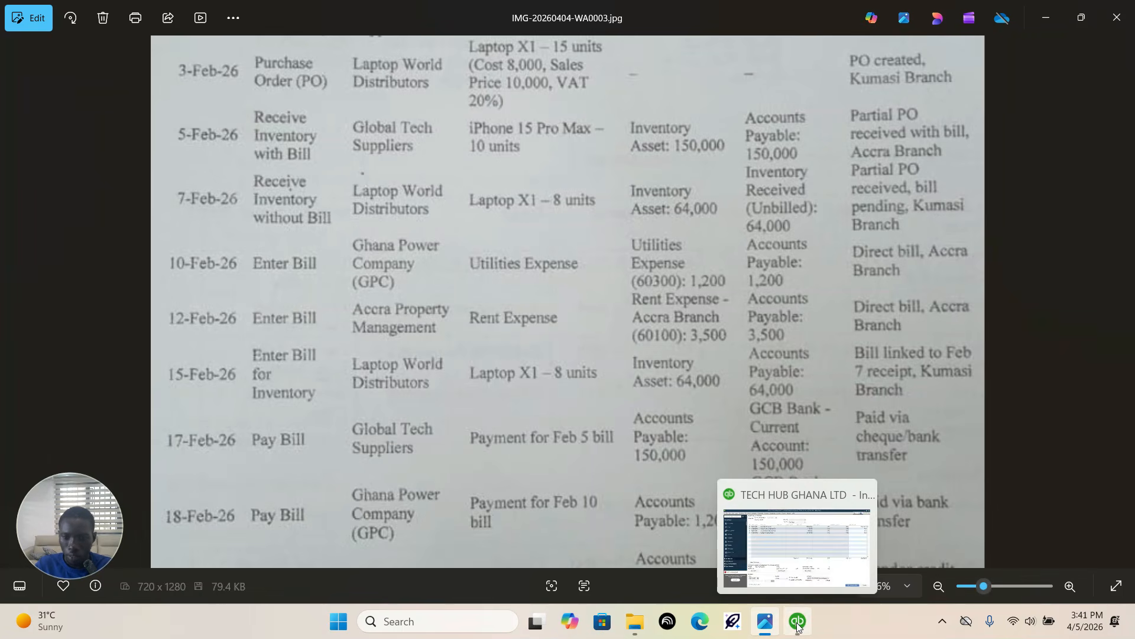
click(734, 585)
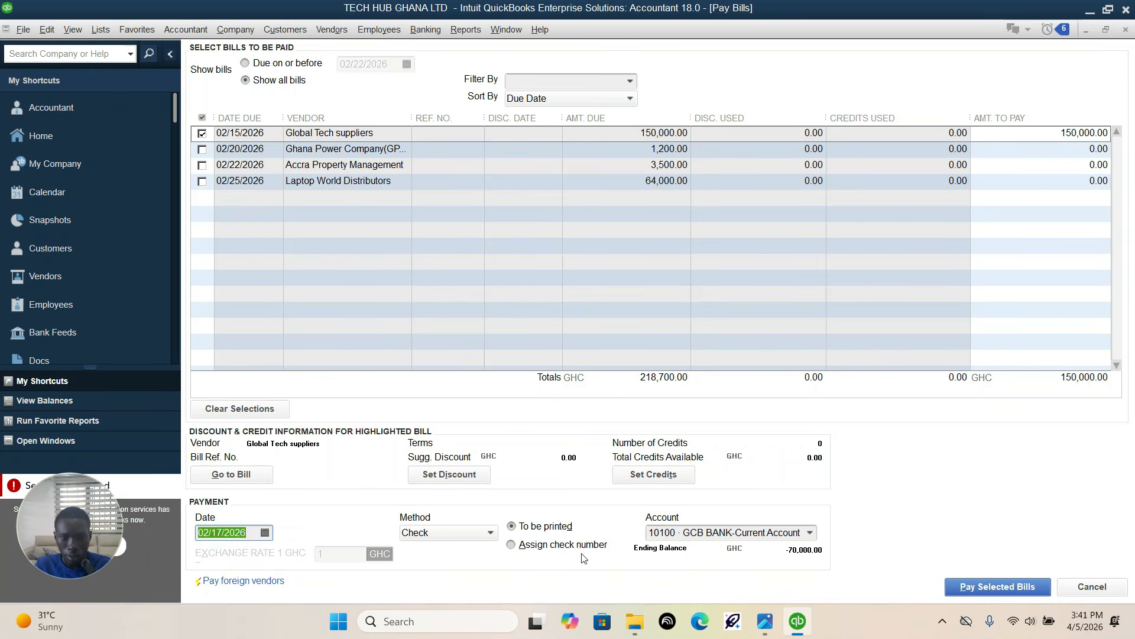
click(980, 587)
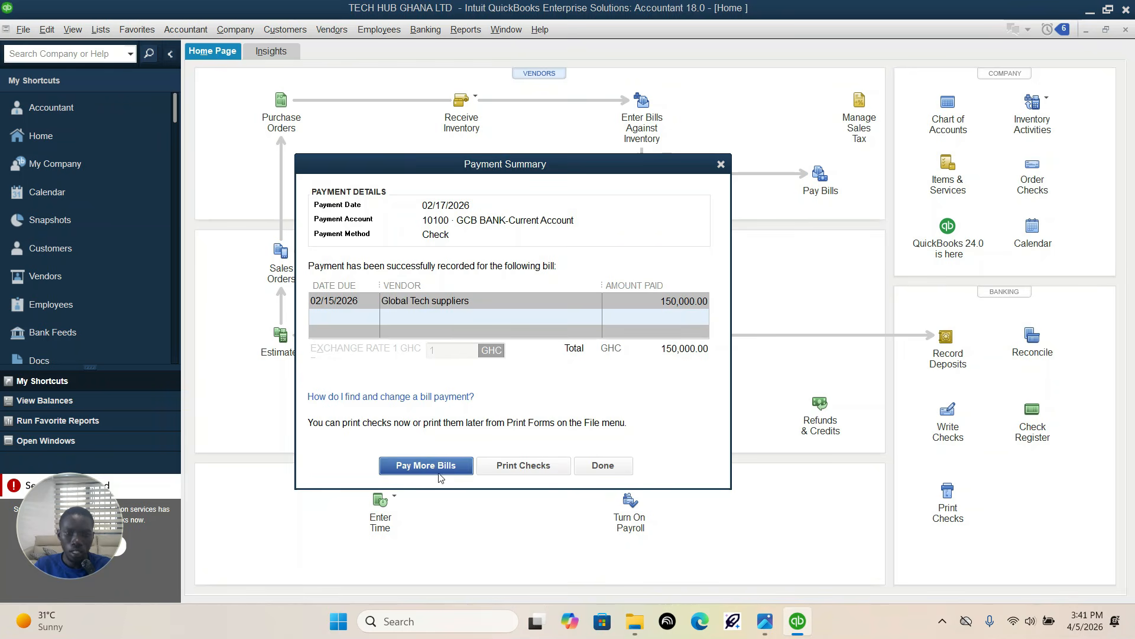
click(602, 465)
Step: Check the next payment entry in the assignment, start paying bills, and select the Ghana Power Company (GPC) bill for payment
click(765, 621)
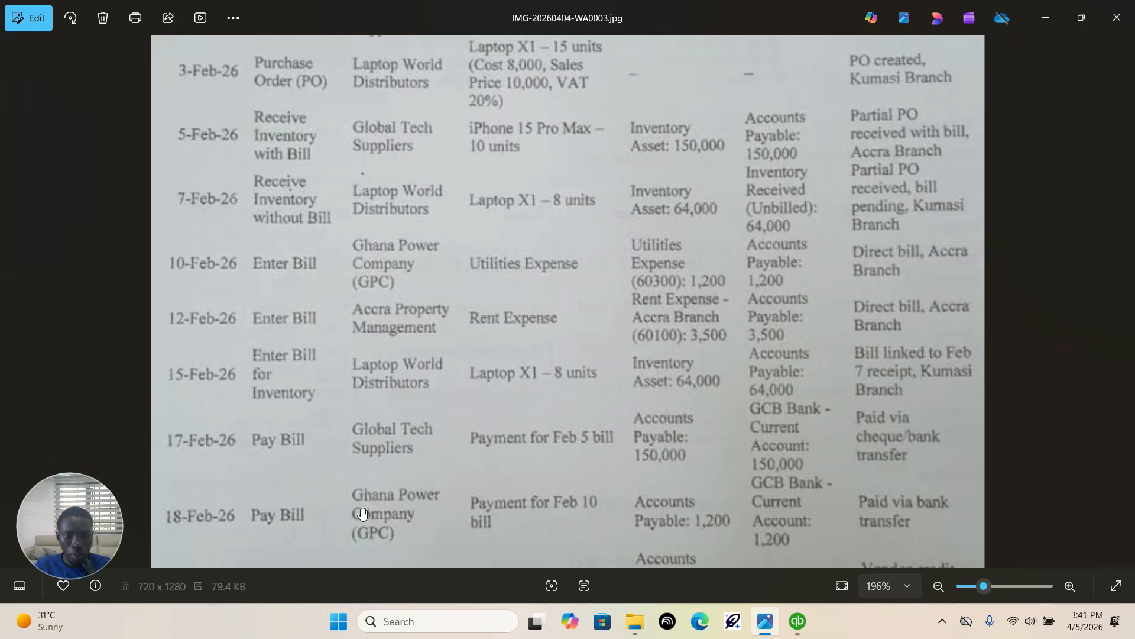
click(798, 621)
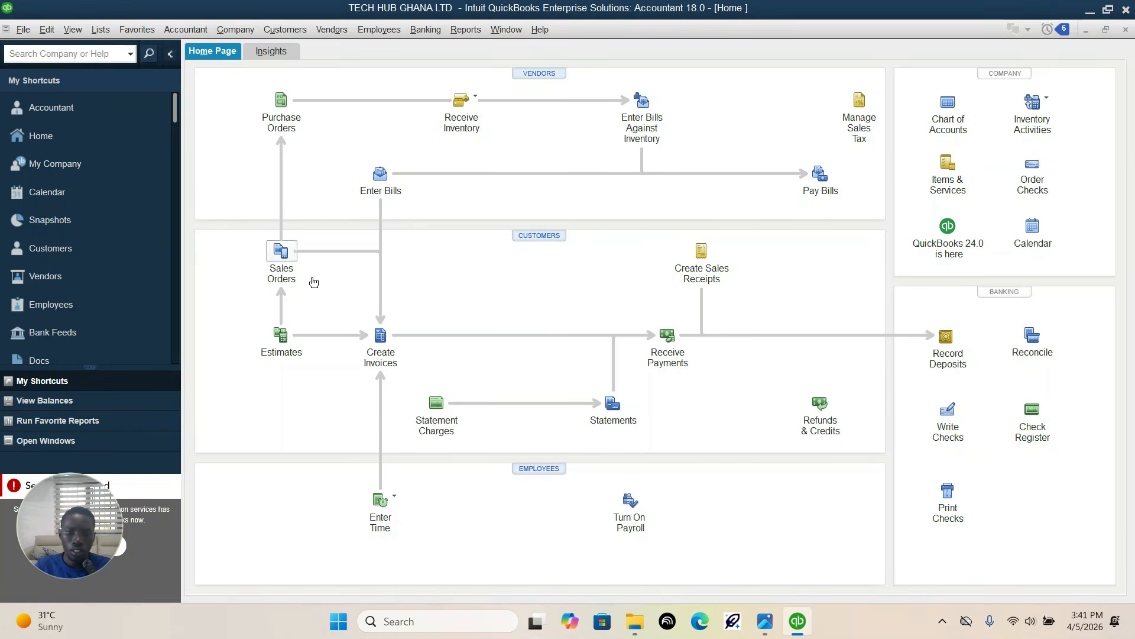
click(819, 175)
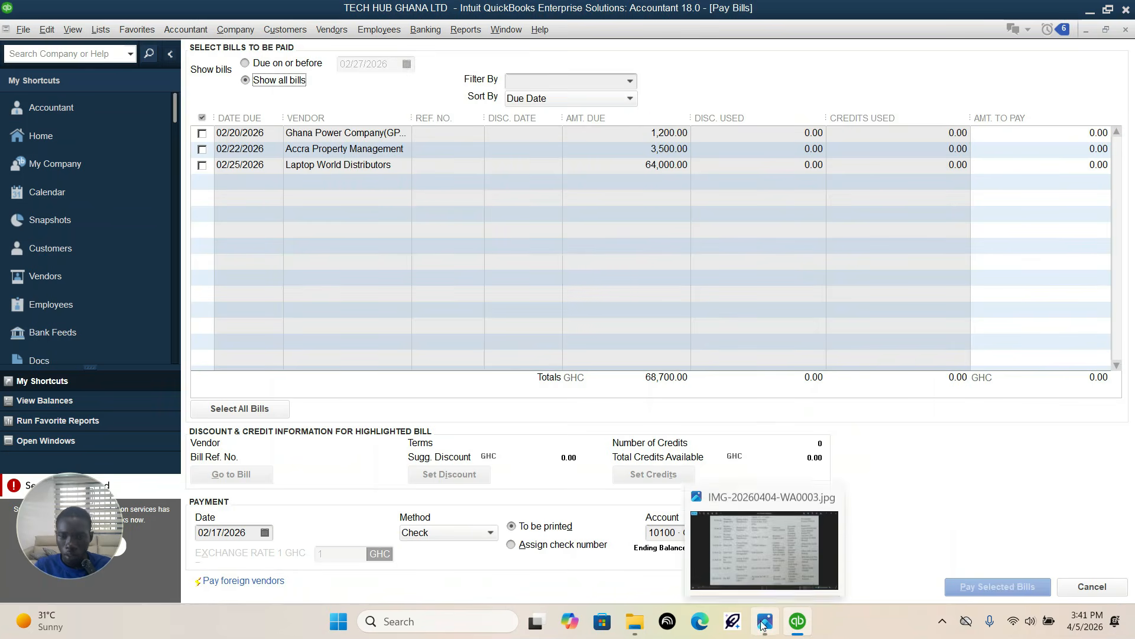
click(763, 624)
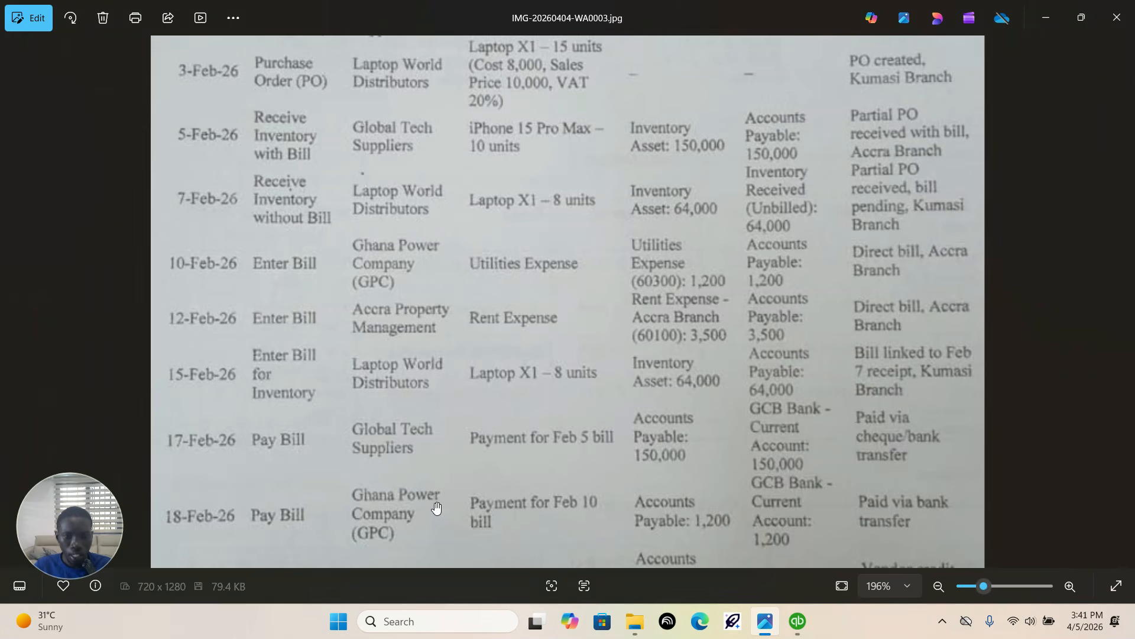
click(797, 621)
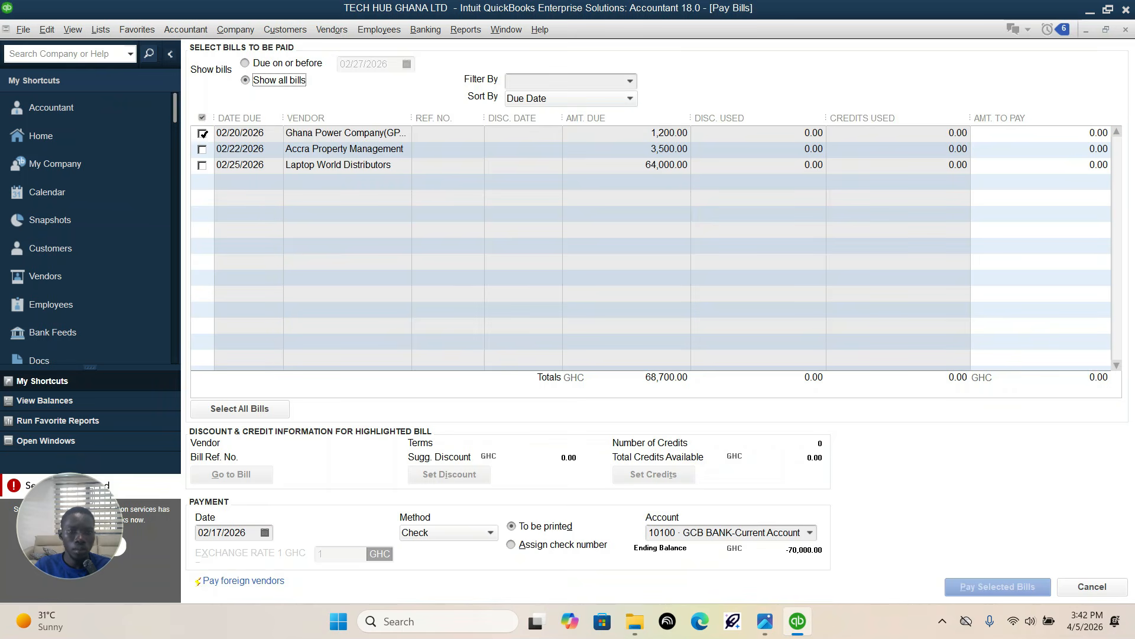
click(202, 134)
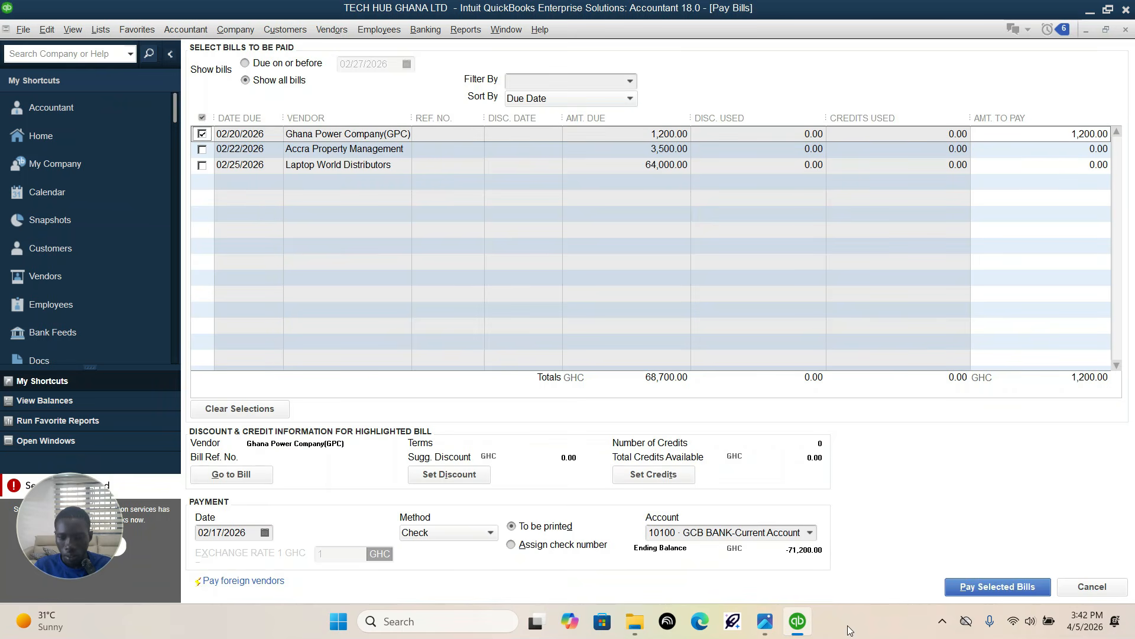
Step: Check the payment entry in the assignment, set the payment date to 02/18/2026, and pay the selected Ghana Power Company (GPC) bill
click(764, 619)
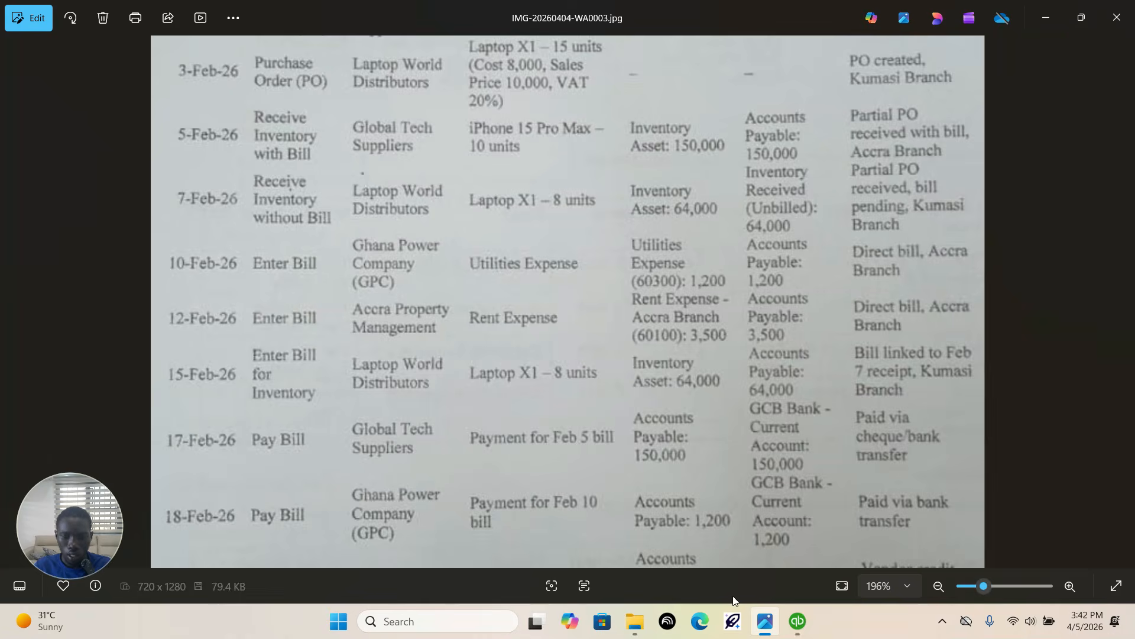
mouse_move(799, 622)
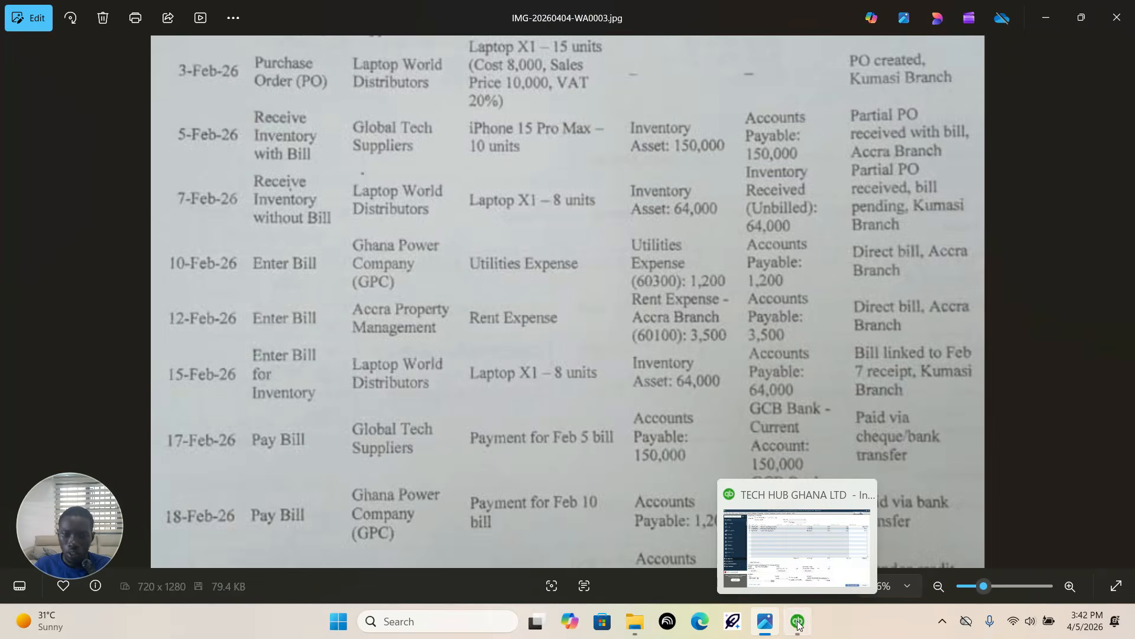
click(798, 625)
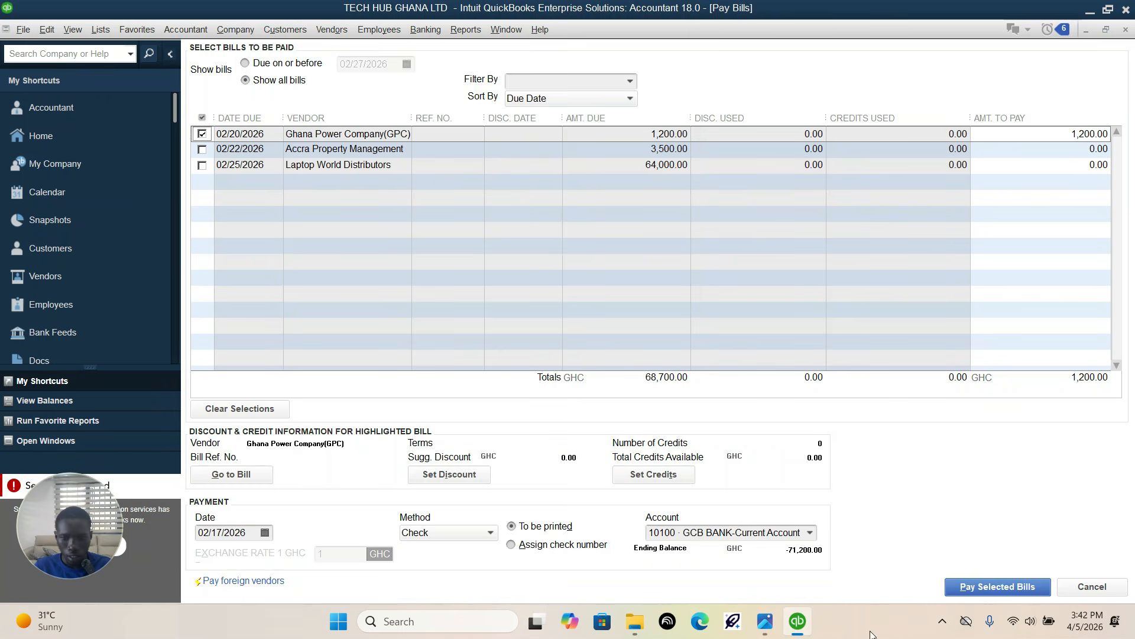
click(263, 533)
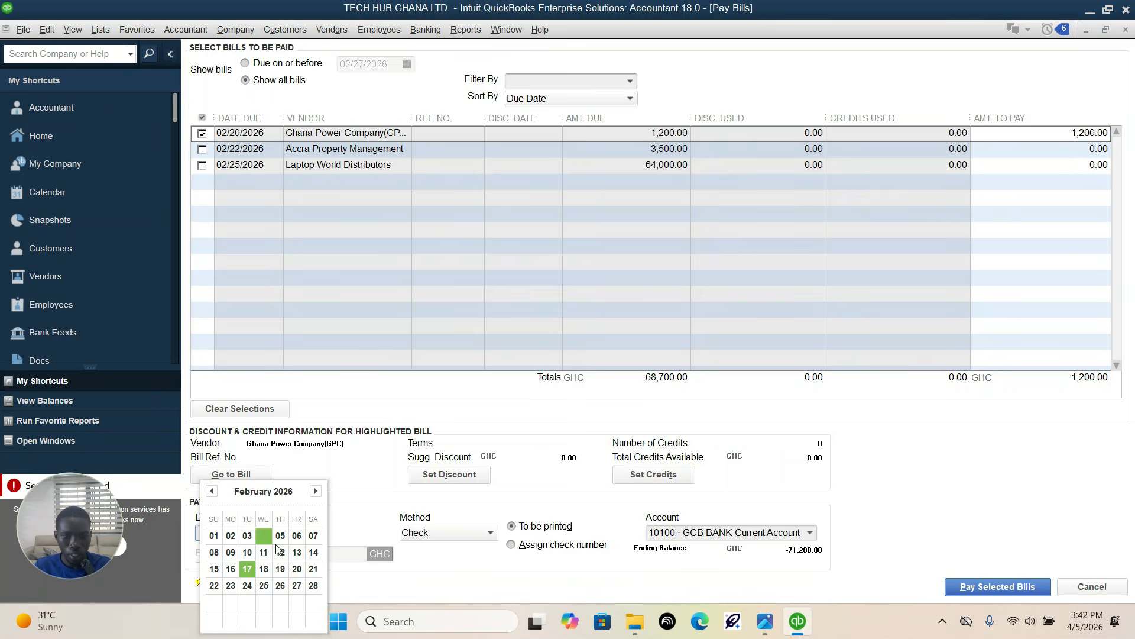
click(764, 620)
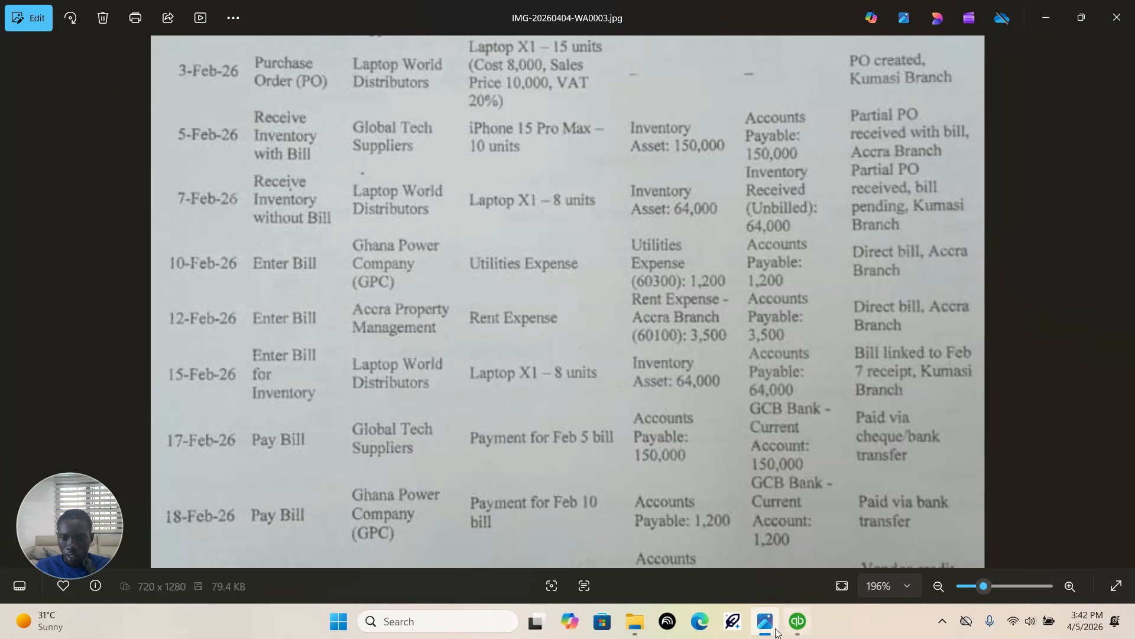
mouse_move(767, 627)
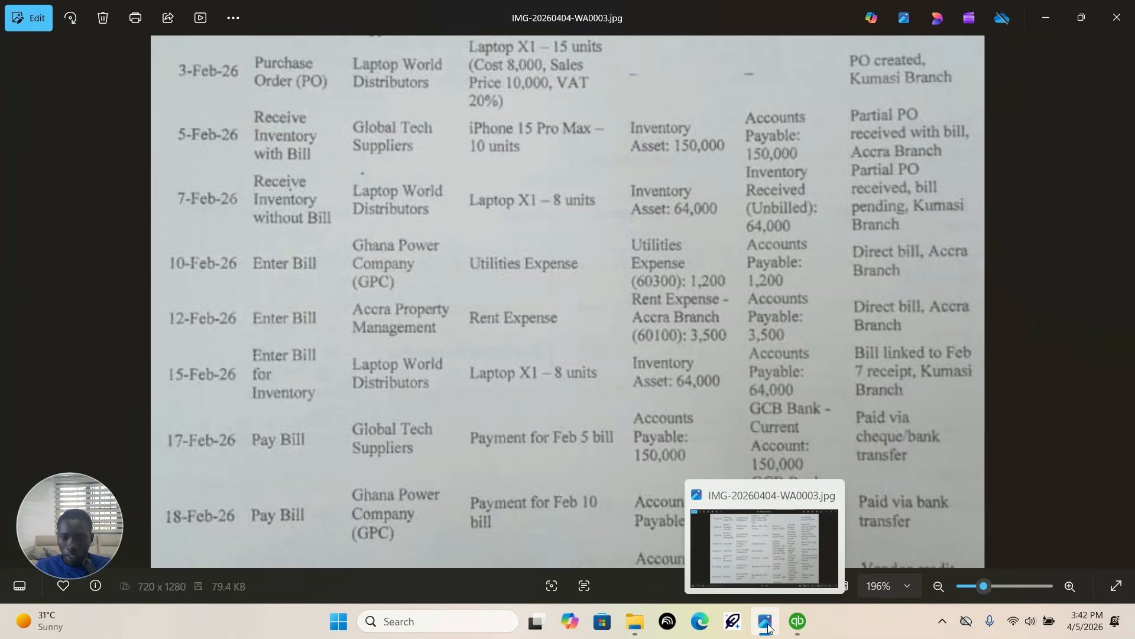
click(768, 627)
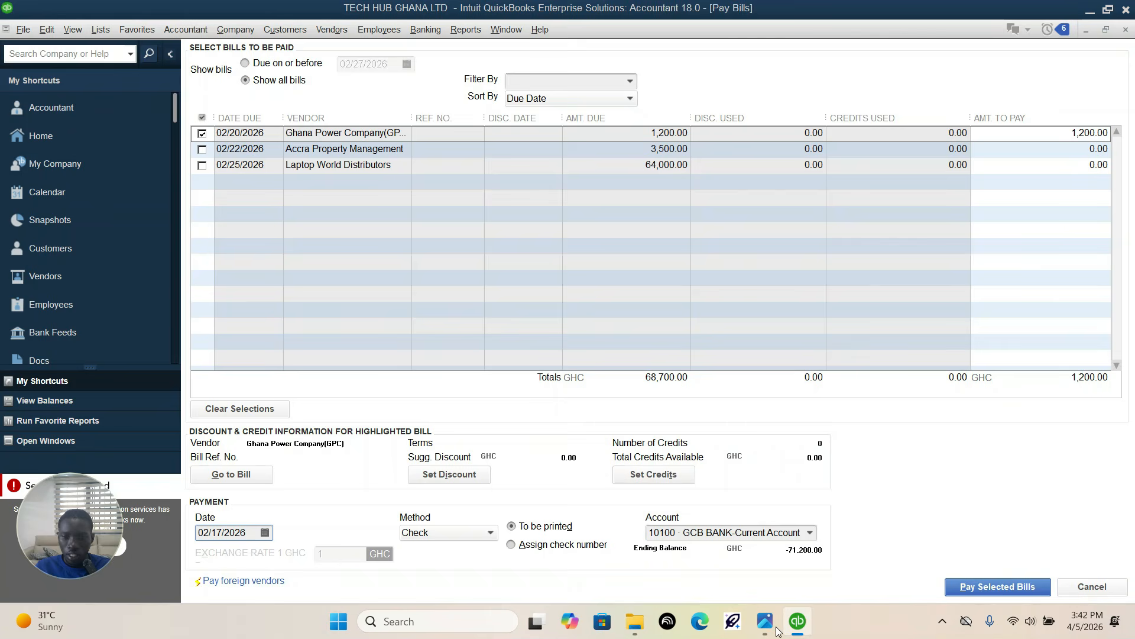
click(265, 532)
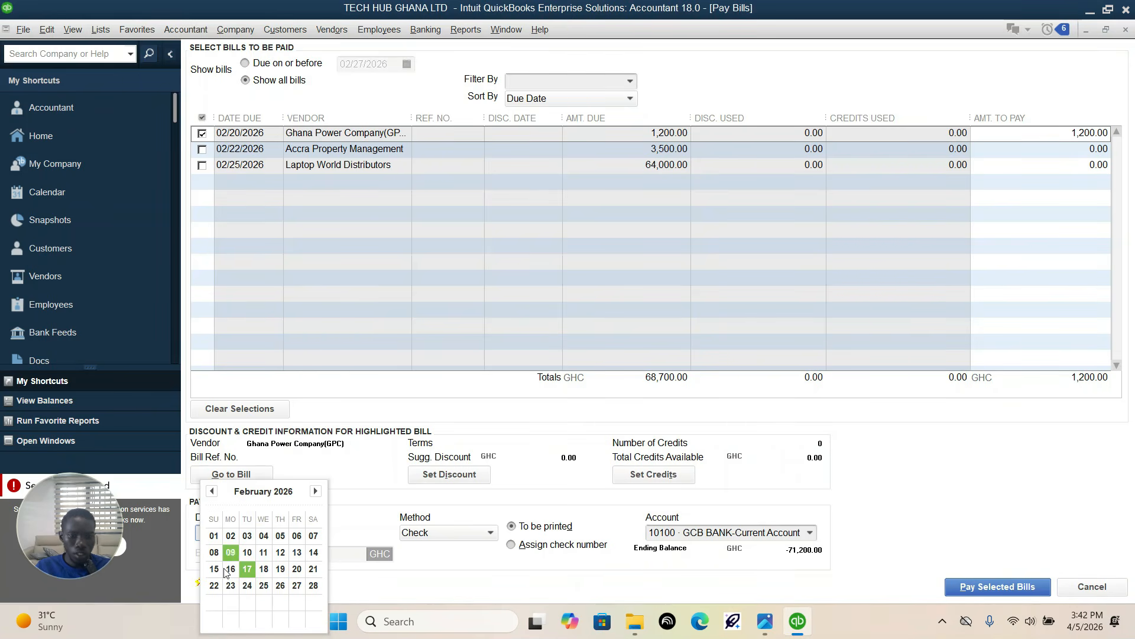
click(263, 571)
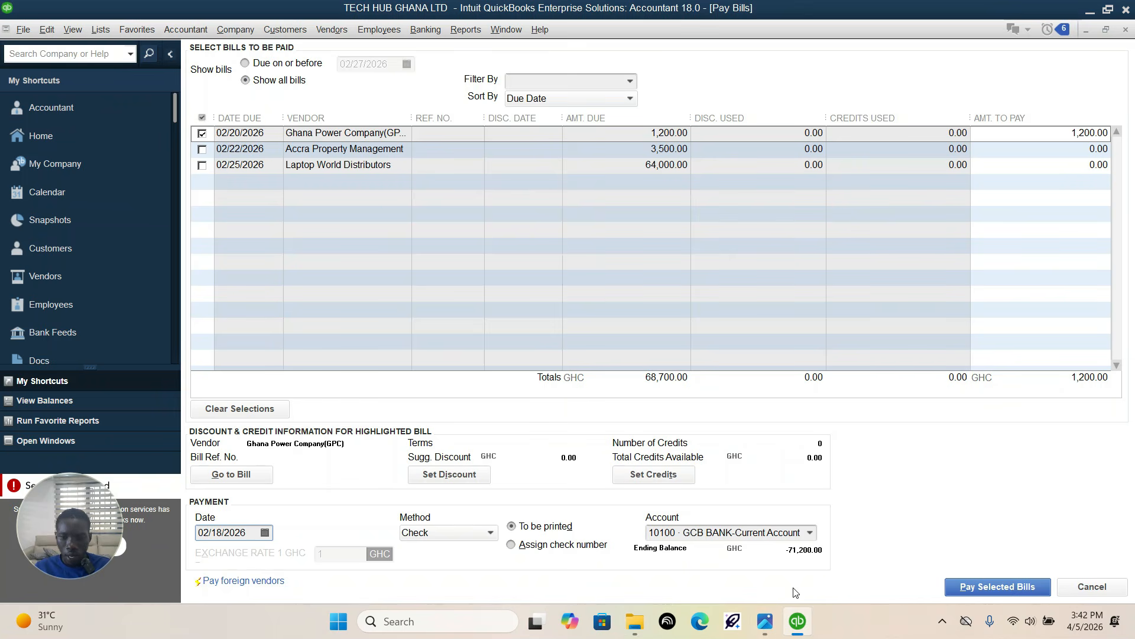
click(996, 581)
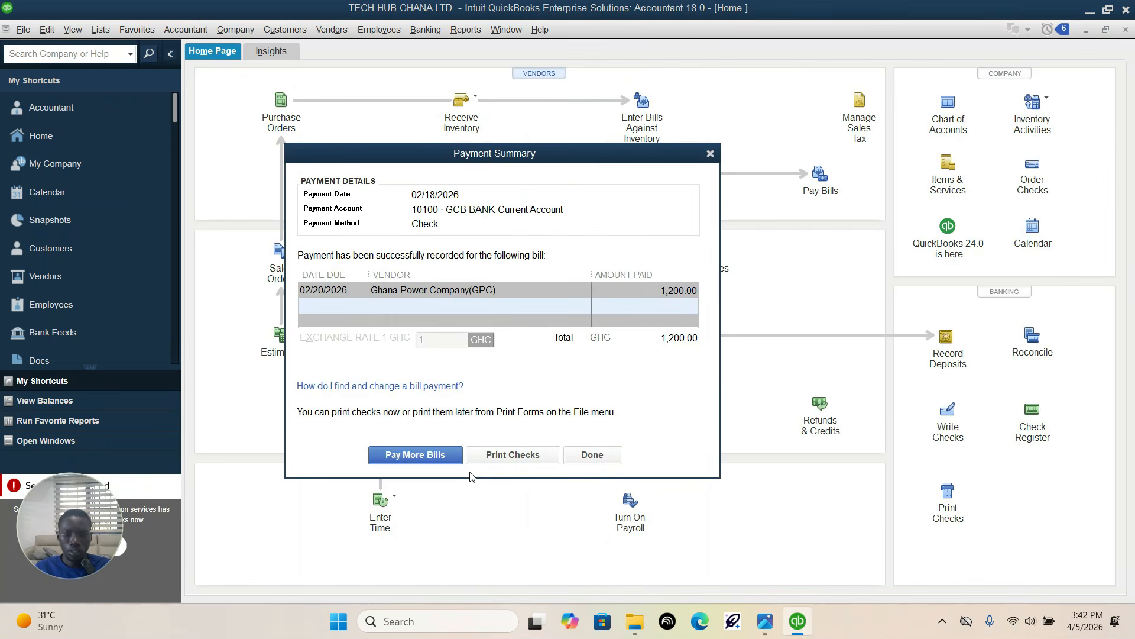
click(592, 455)
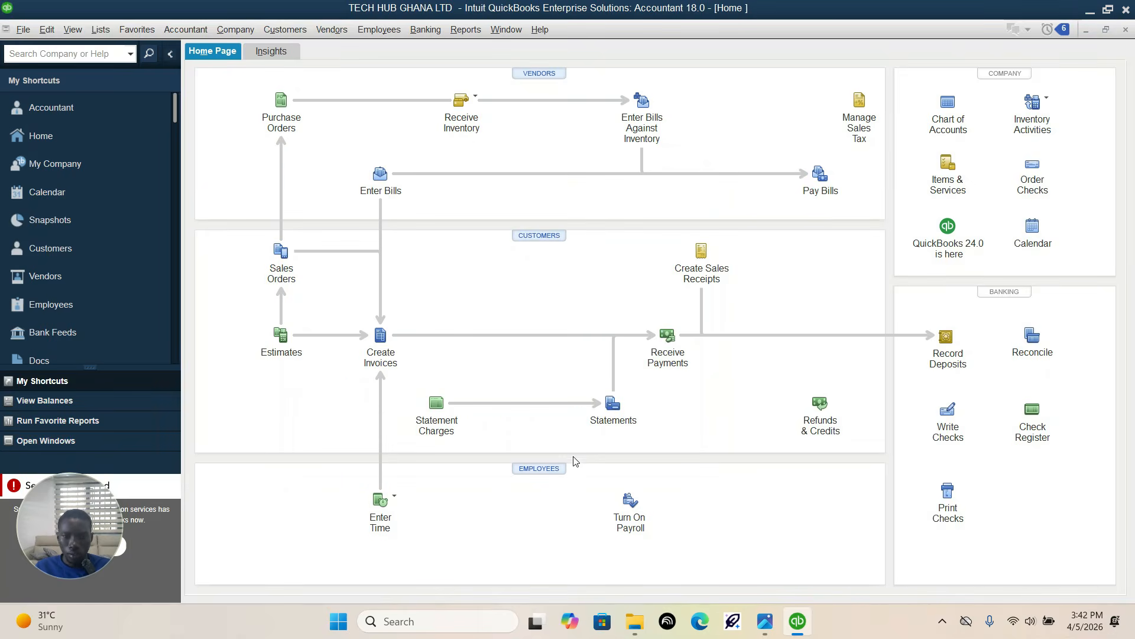
Step: Read the assignment entry that follows the 18 February Ghana Power Company payment
click(762, 625)
scroll(544, 428, down, 3)
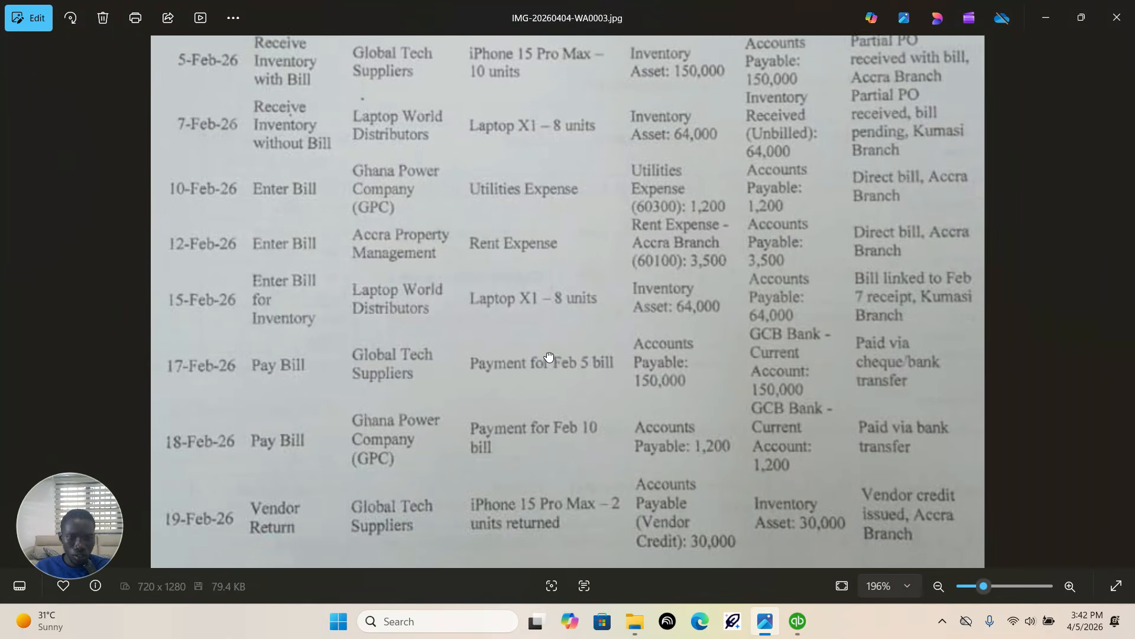
scroll(532, 355, down, 2)
scroll(496, 464, down, 2)
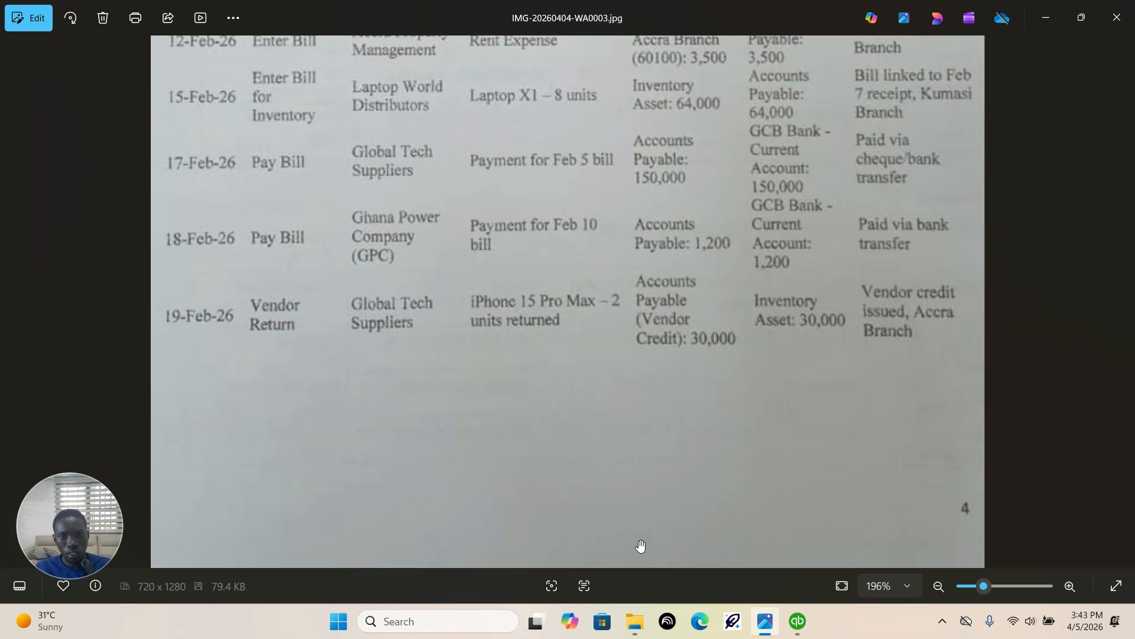
click(798, 622)
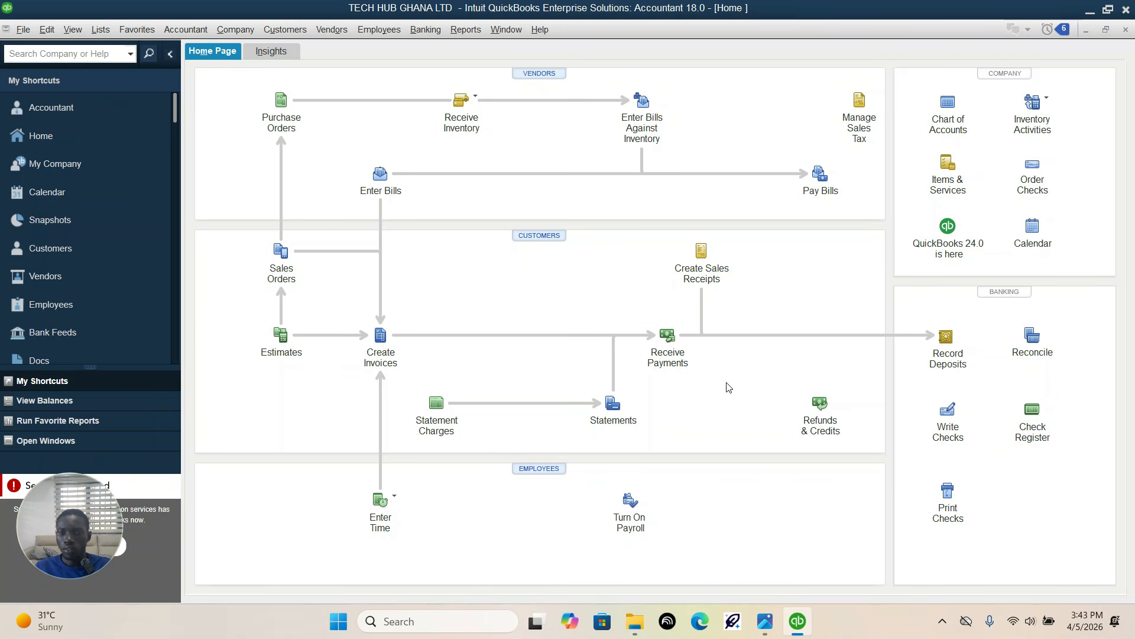
click(331, 33)
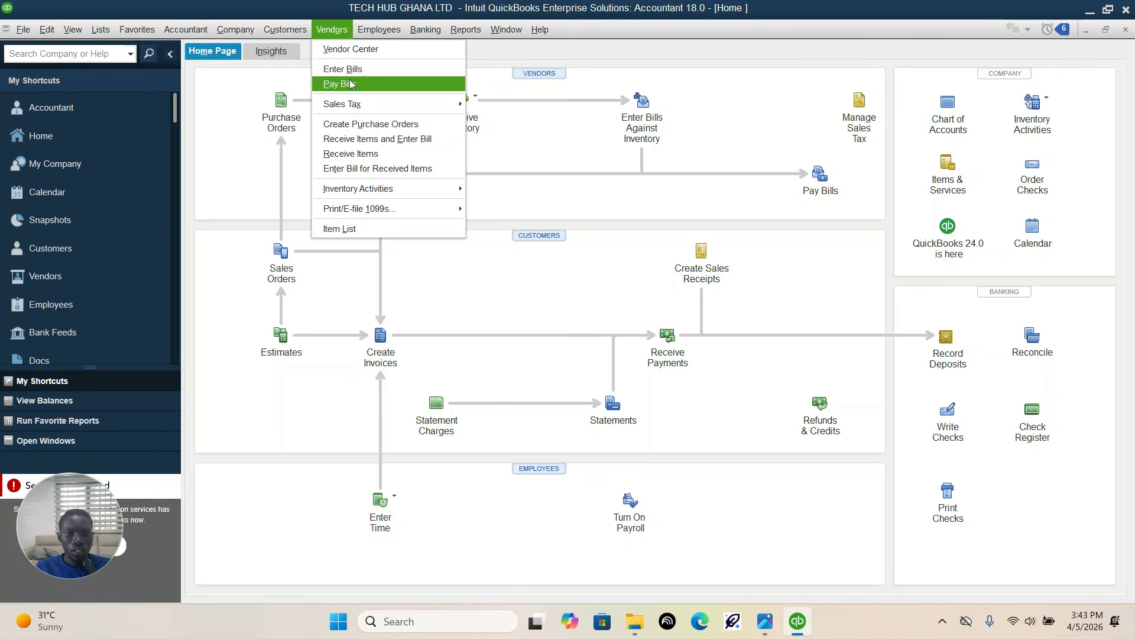
click(943, 621)
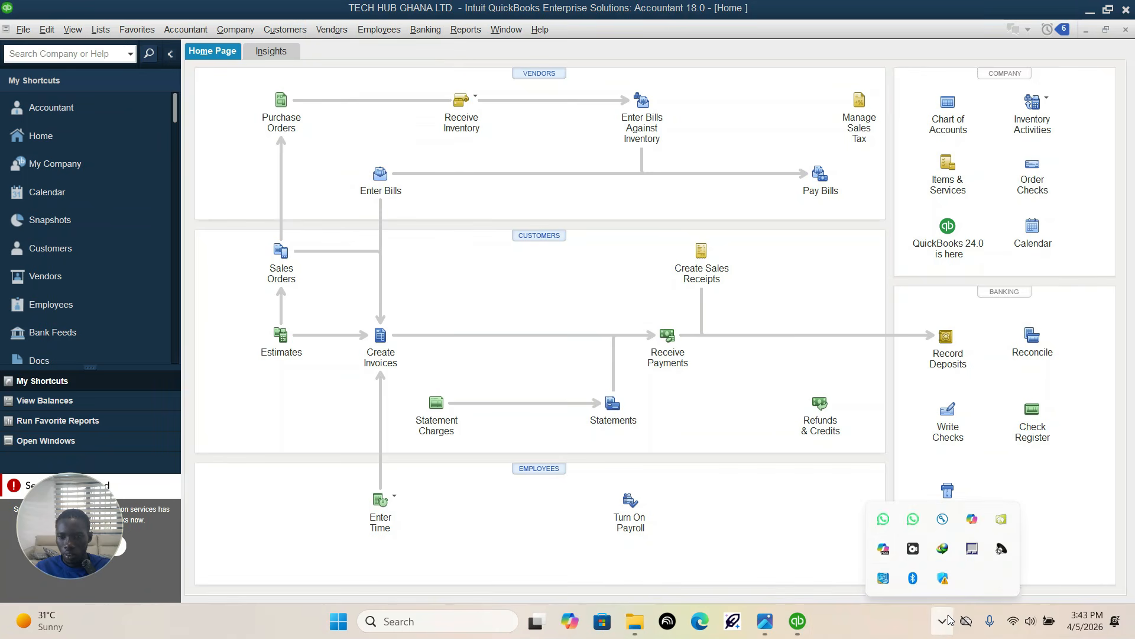
click(913, 545)
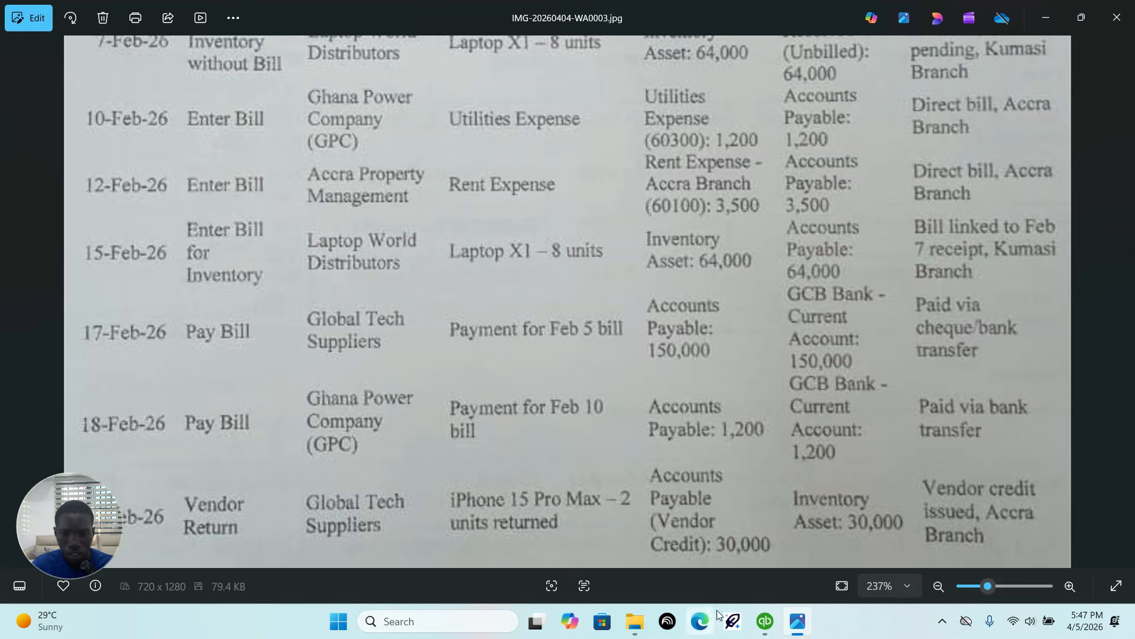
Step: Start a new vendor credit, check the vendor return entry in the assignment, and set the credit's vendor to Global Tech suppliers
click(766, 623)
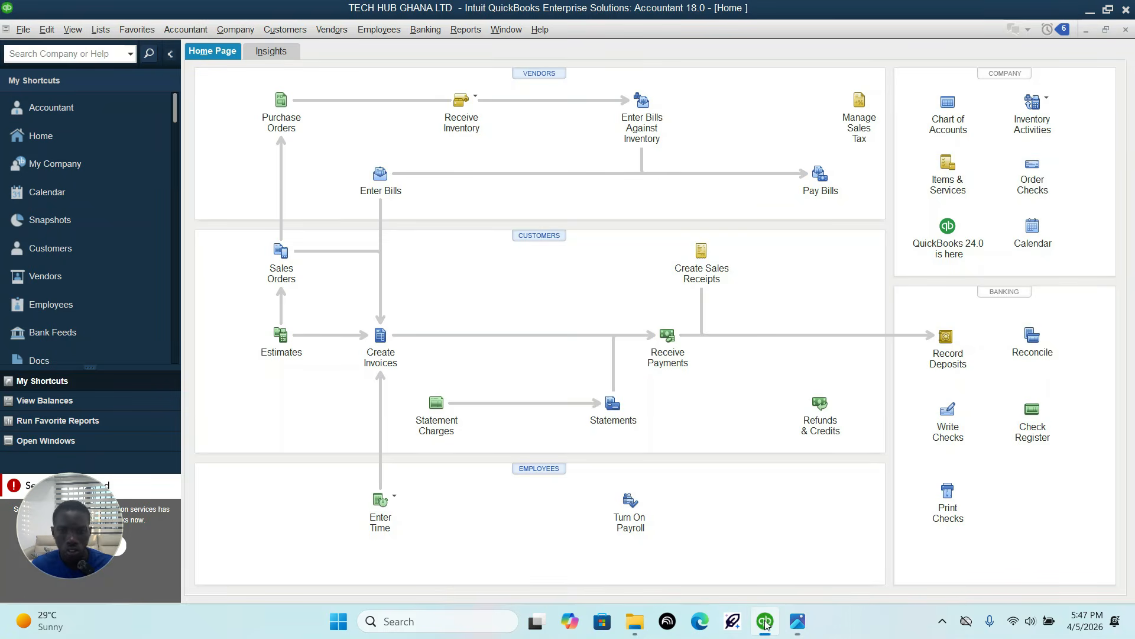
click(333, 31)
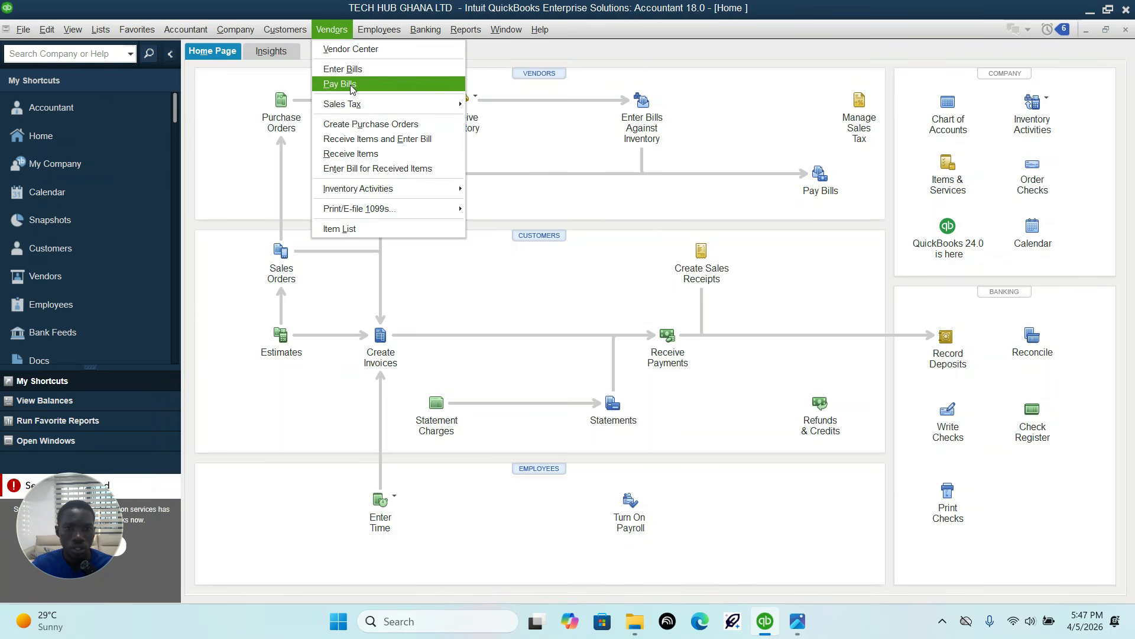
click(361, 73)
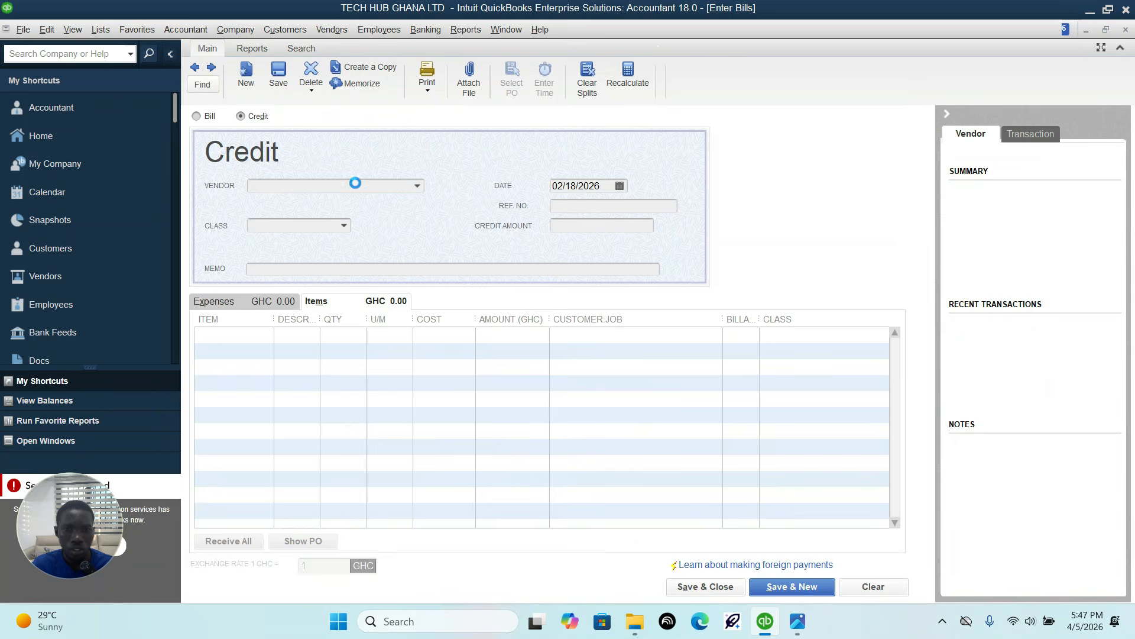
click(241, 117)
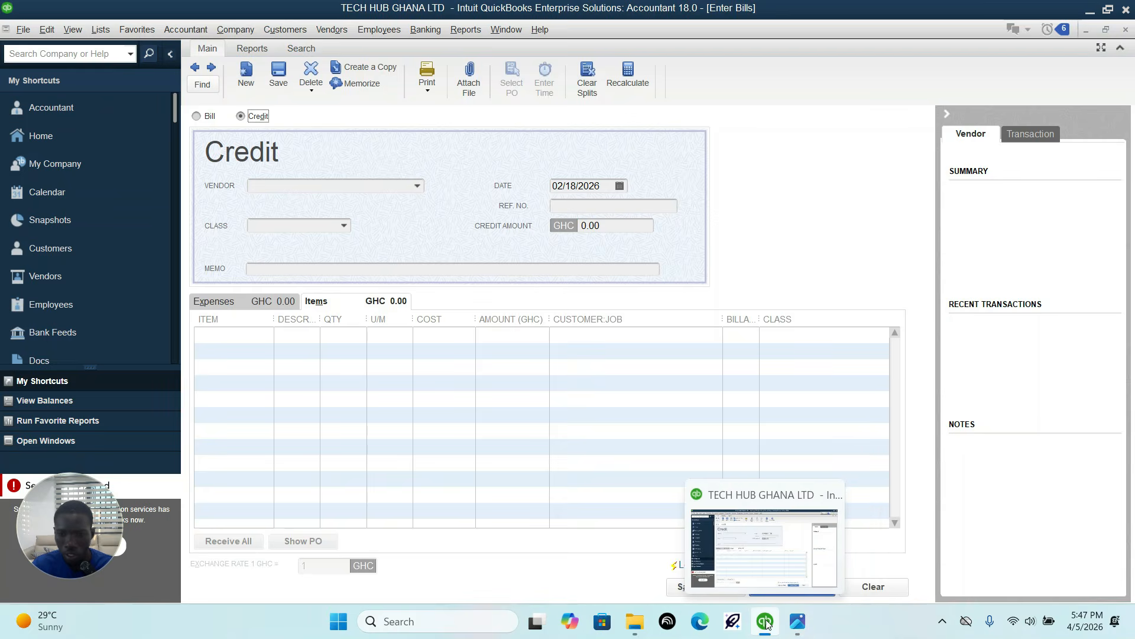
click(797, 621)
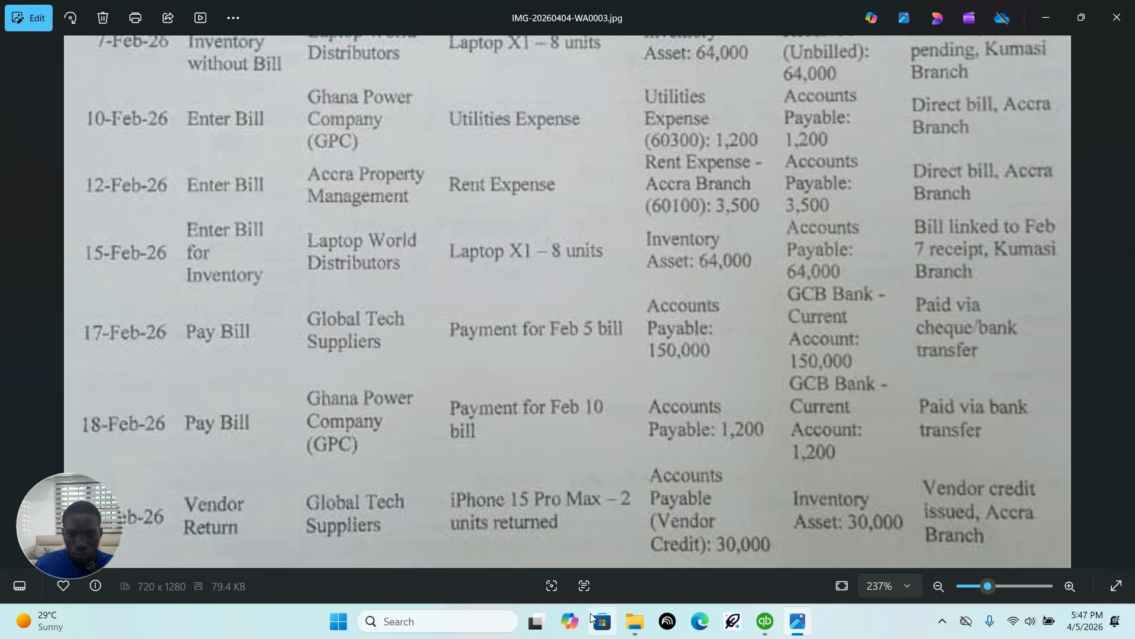
click(765, 620)
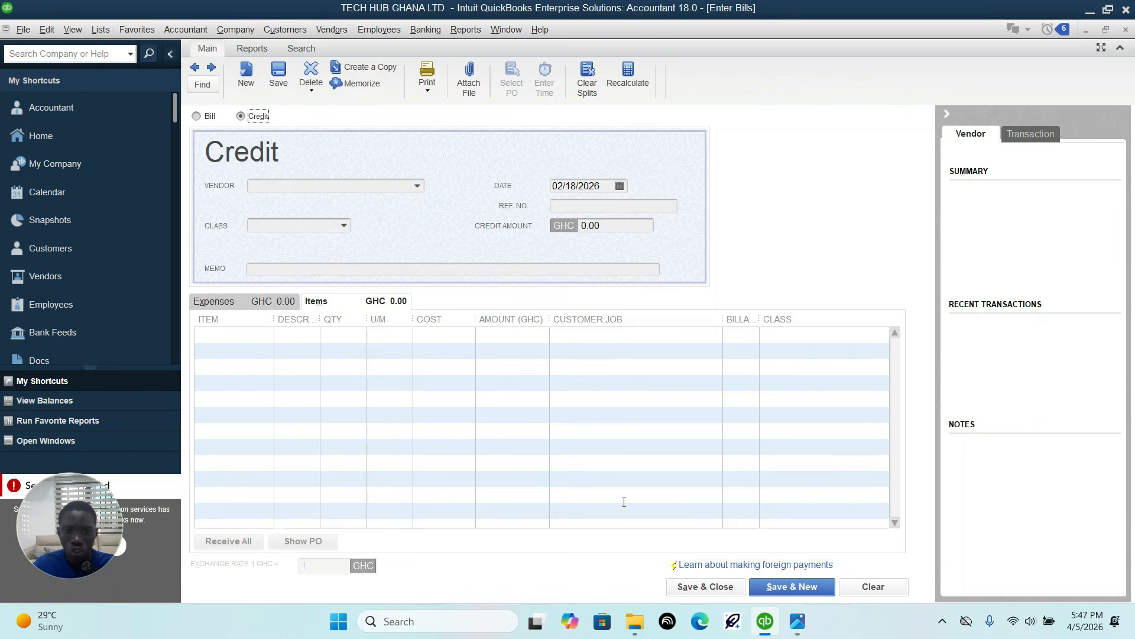
click(418, 186)
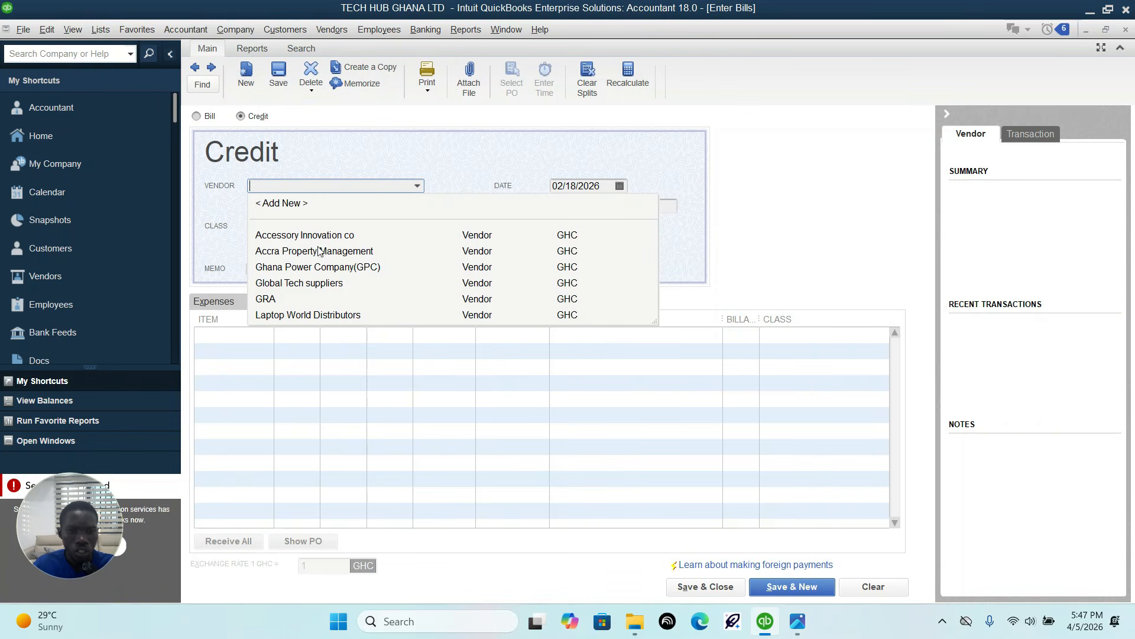
click(307, 282)
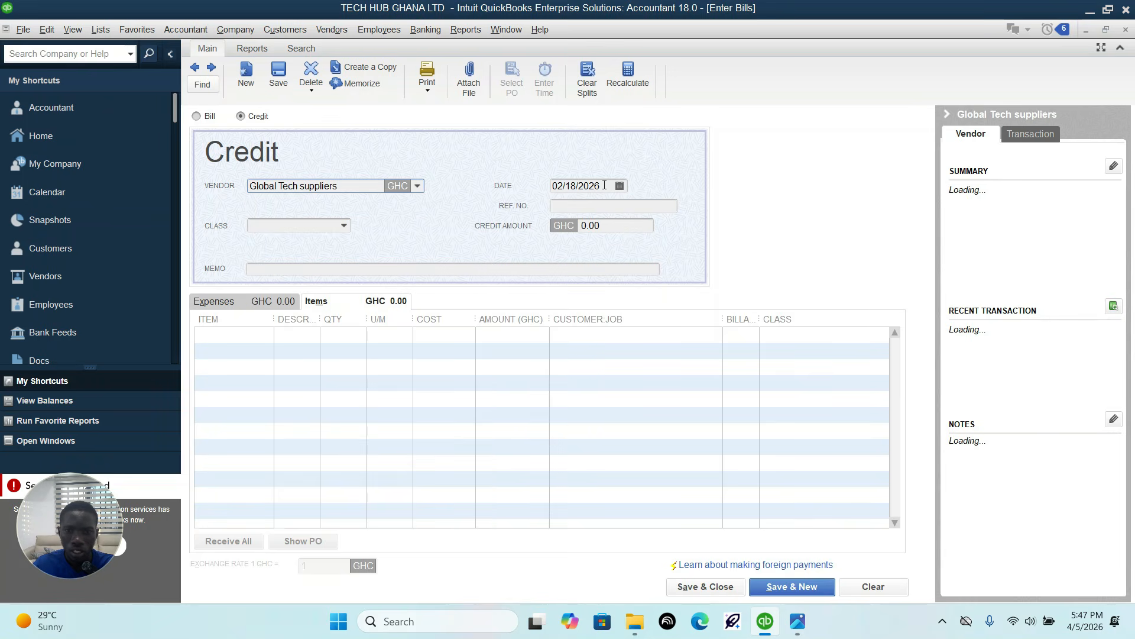
Step: Add the Iphone 15 pro max item to the credit with quantity 2, and compare it with the assignment's vendor return entry
click(267, 333)
click(268, 337)
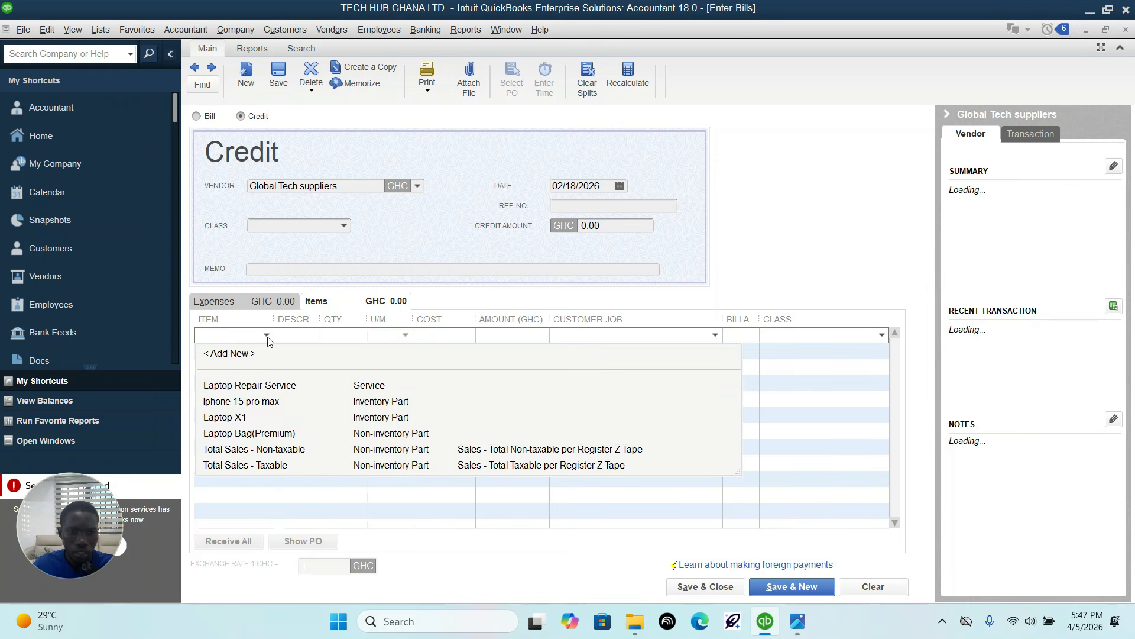
click(258, 401)
click(350, 337)
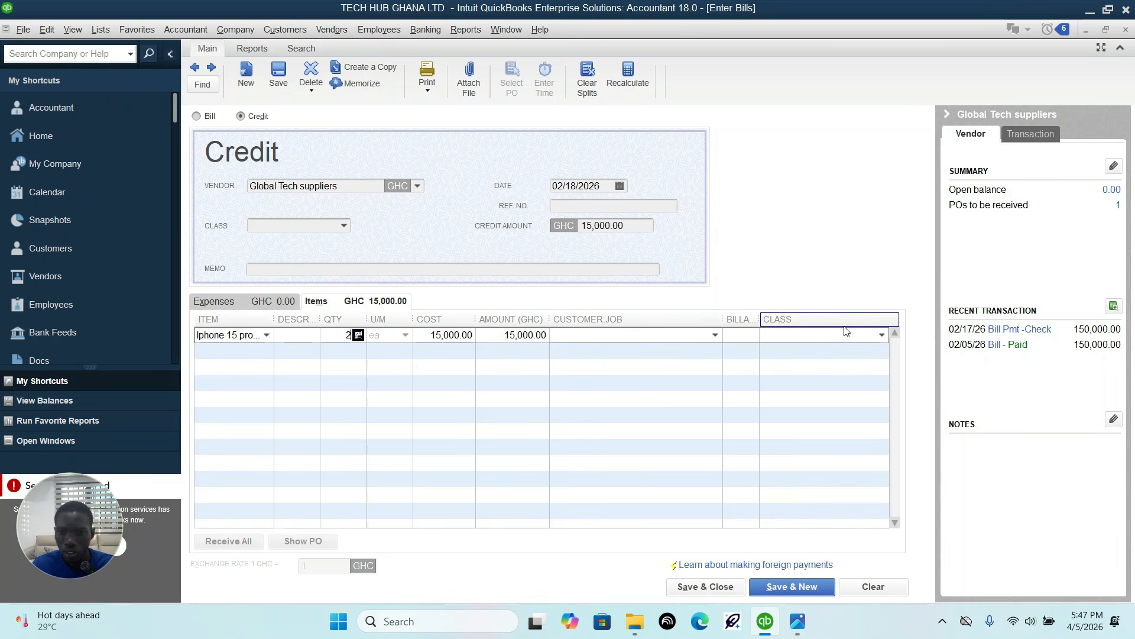
click(794, 621)
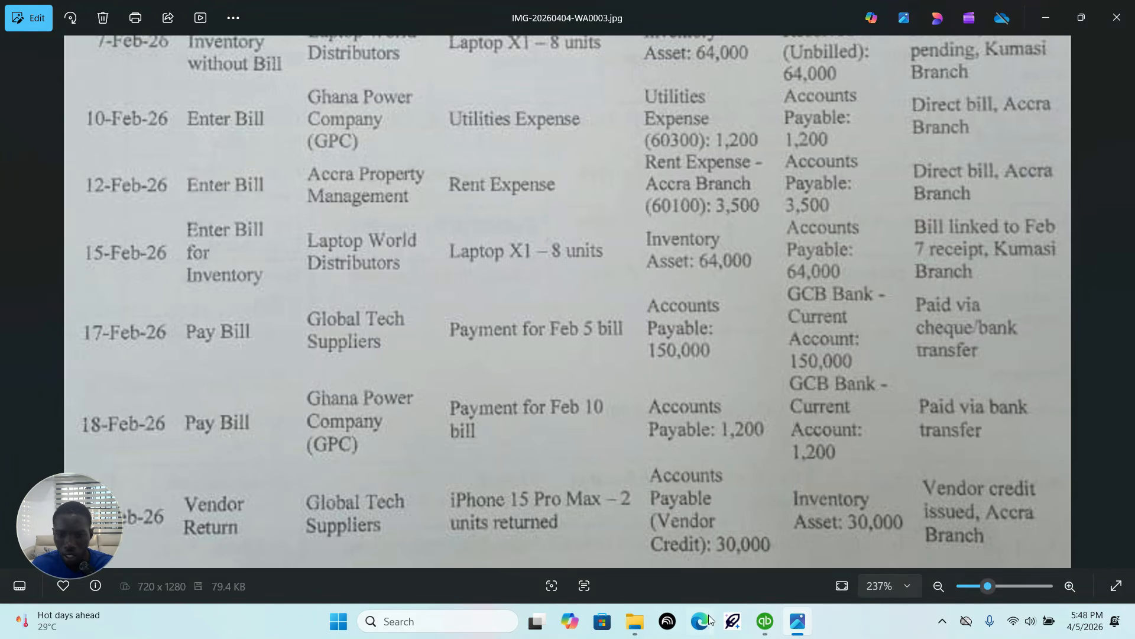
click(765, 621)
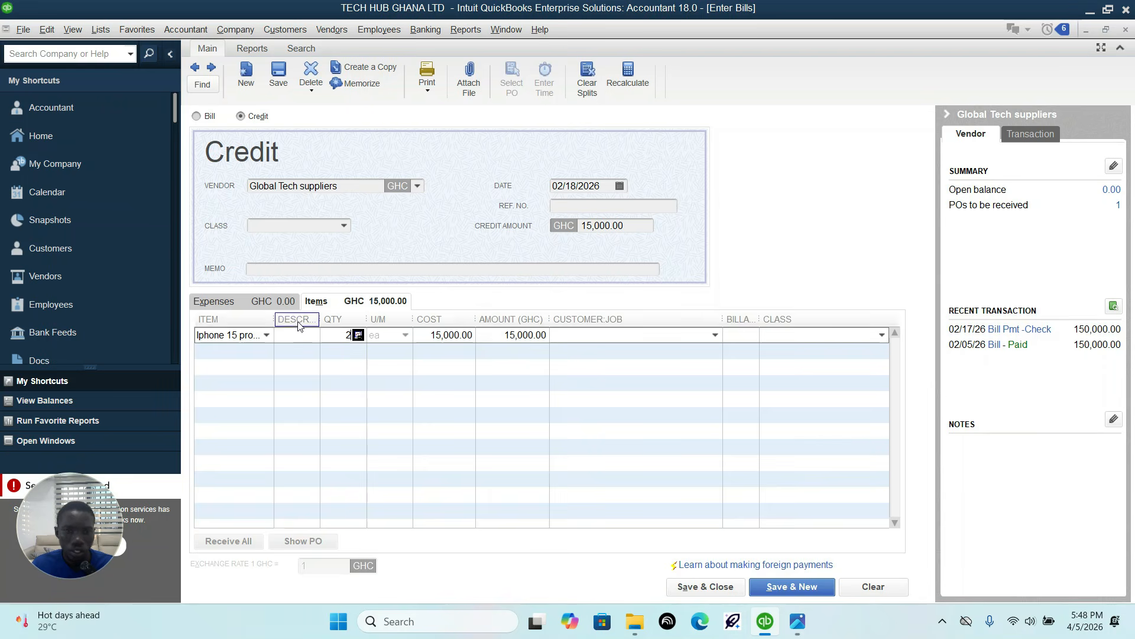
Step: Date the Global Tech suppliers credit 02/19/2026, assign its Iphone 15 pro max line to the Accra branch class, and save the credit
click(619, 187)
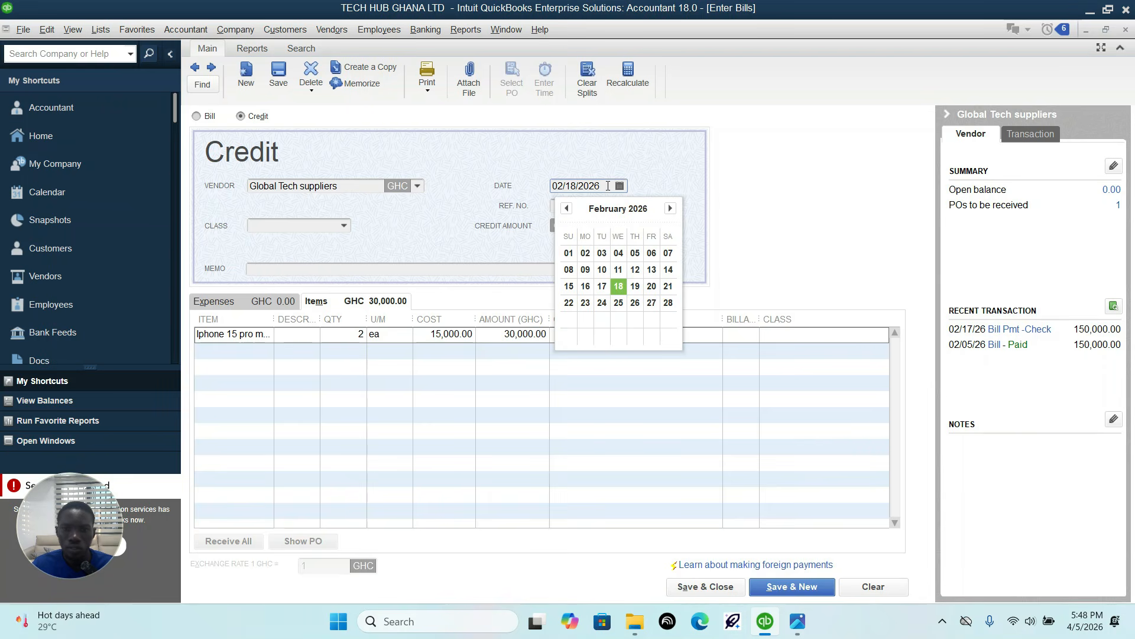
click(635, 286)
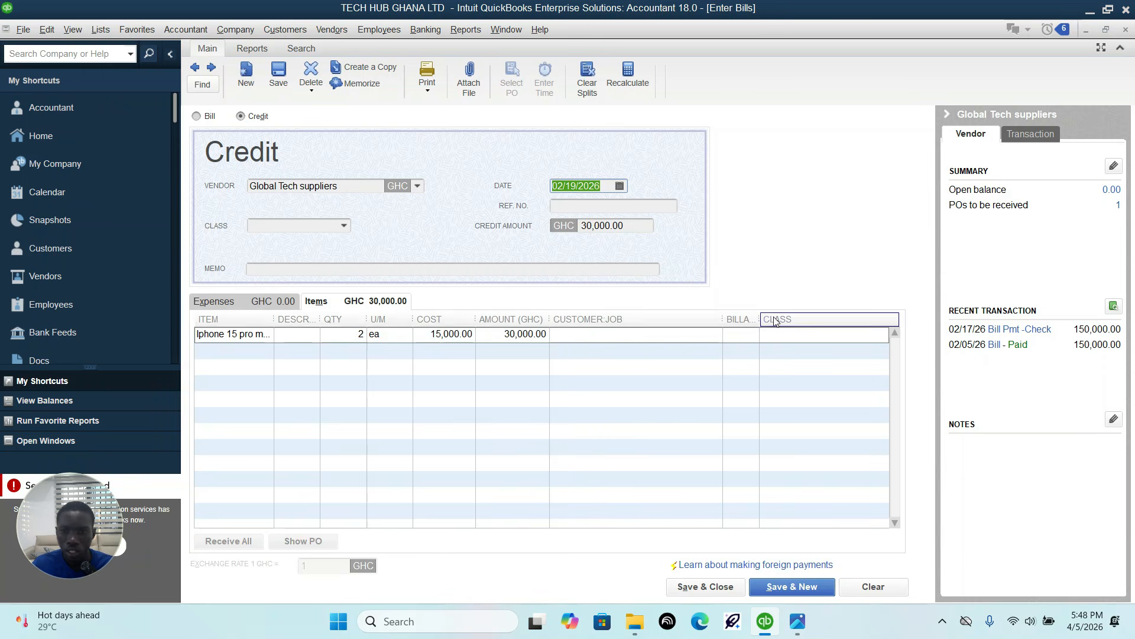
click(874, 336)
click(881, 336)
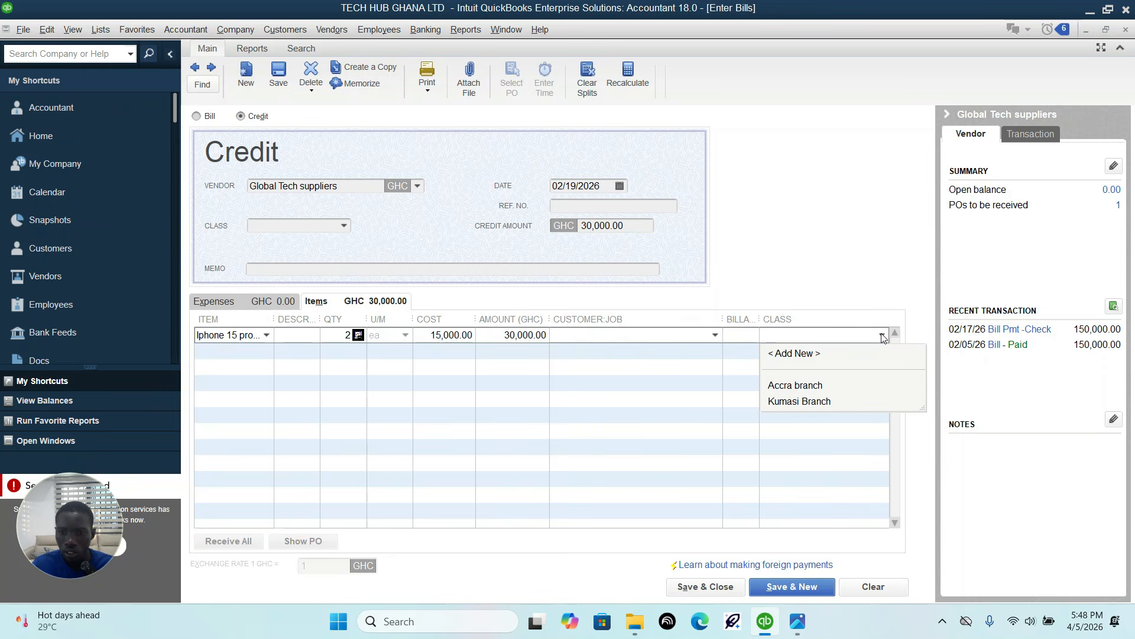
click(808, 385)
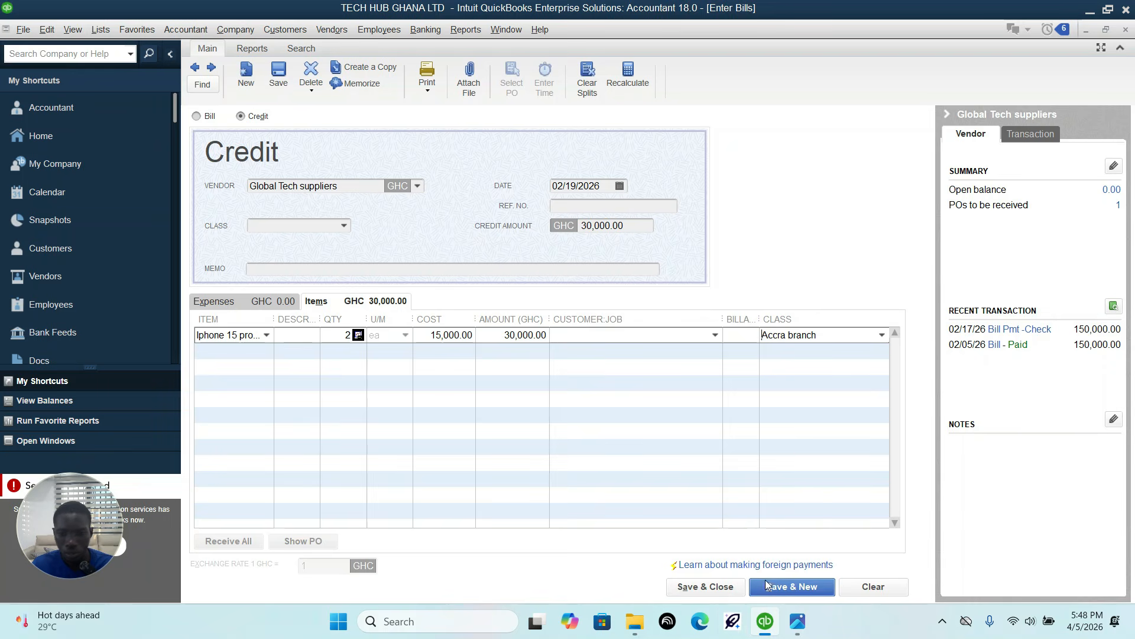
click(706, 586)
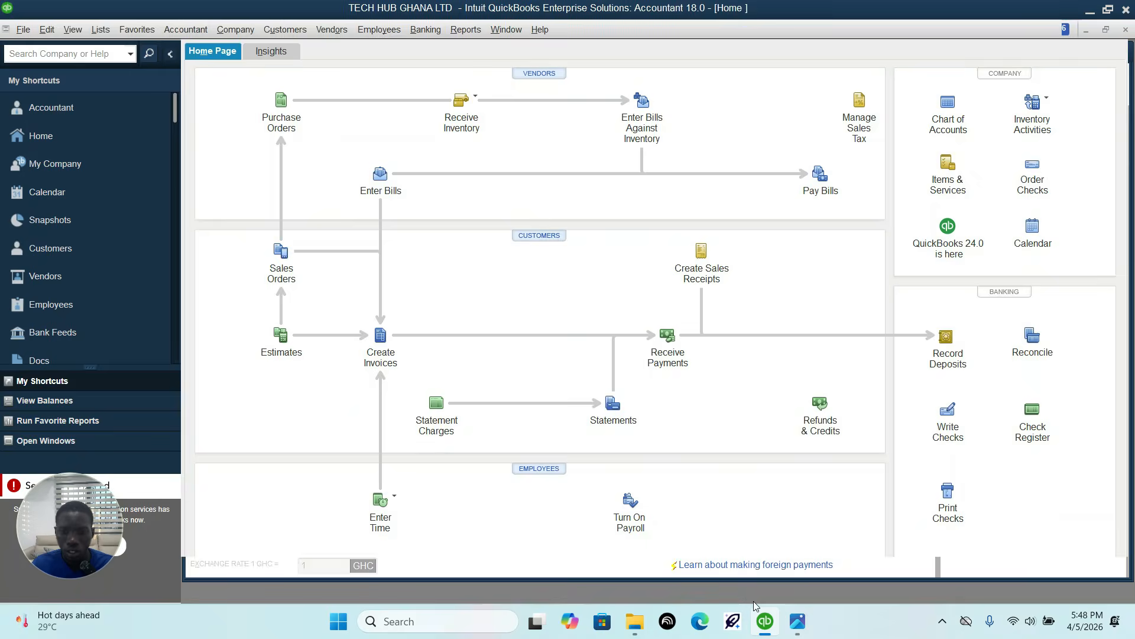
Step: Open the next assignment page, IMG-20260404-WA0004.jpg, and read the Sales and Deposit Transactions table for the March entries
mouse_move(767, 626)
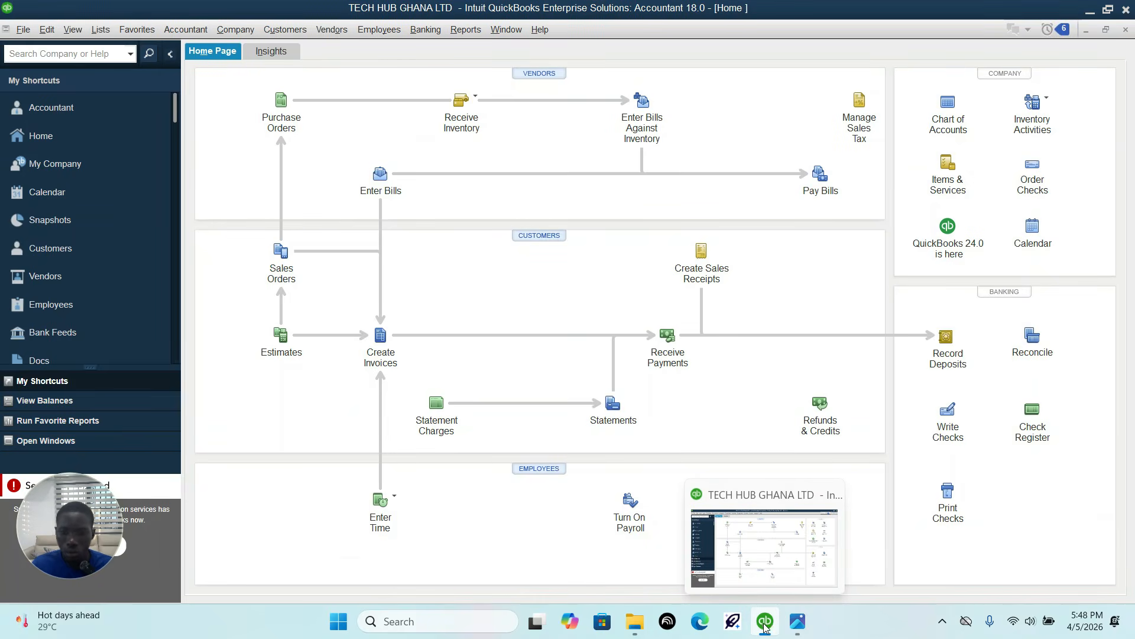
click(797, 621)
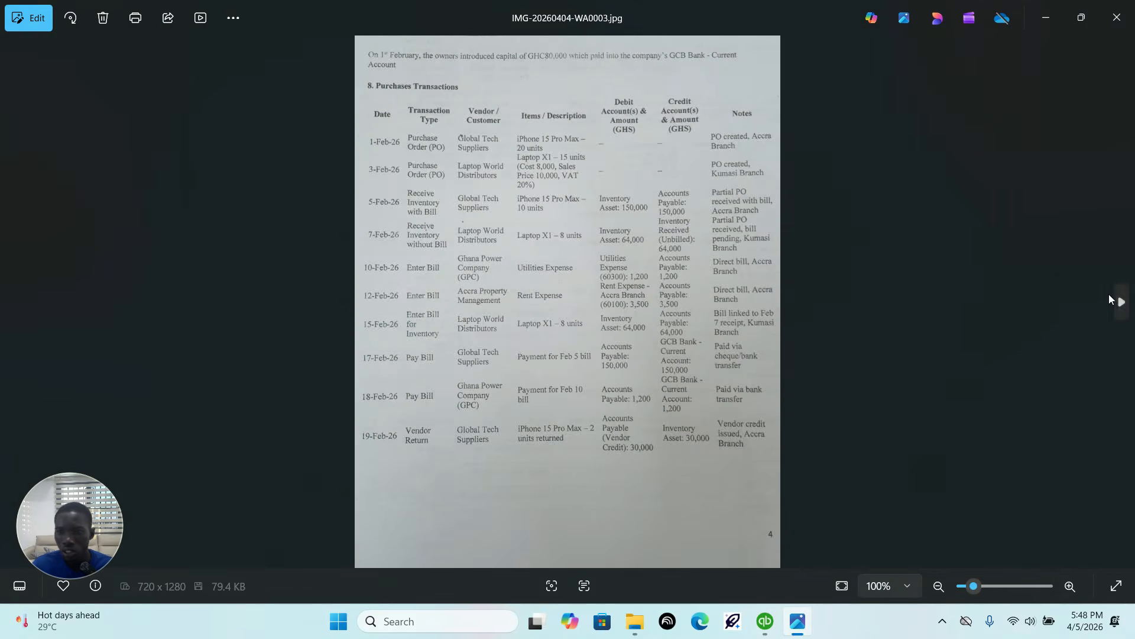
click(1111, 299)
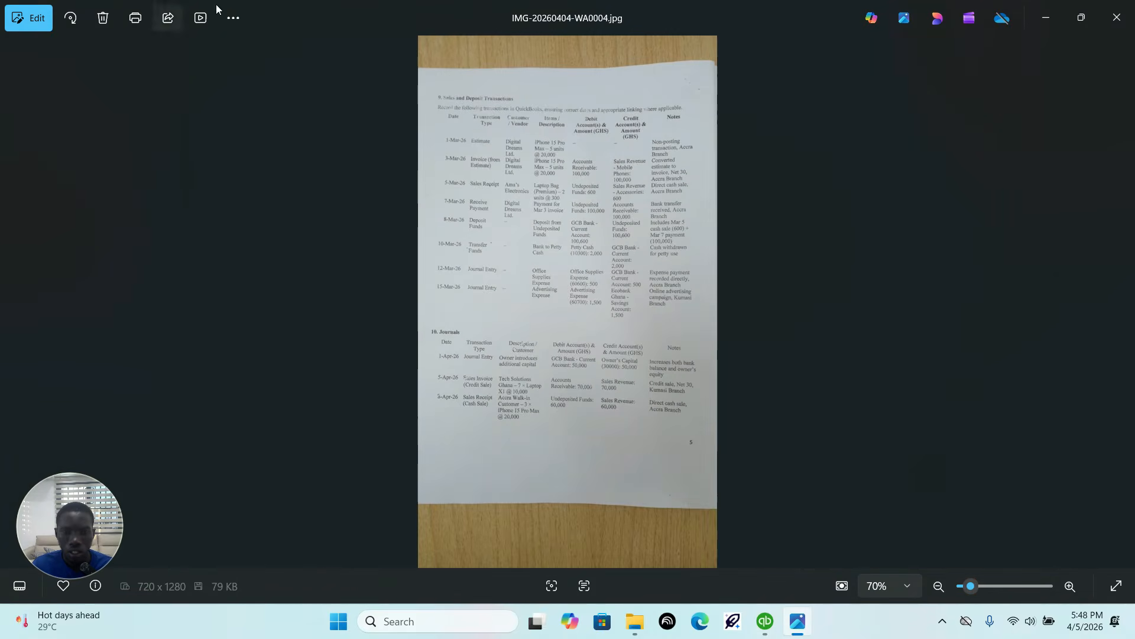
scroll(509, 128, up, 5)
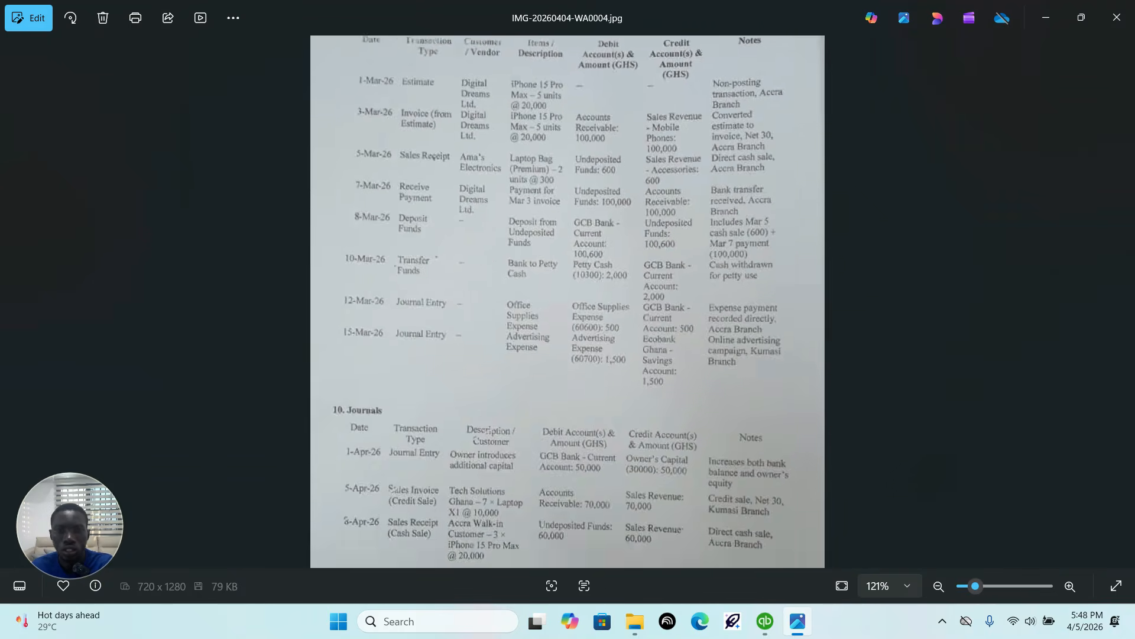
scroll(508, 128, up, 2)
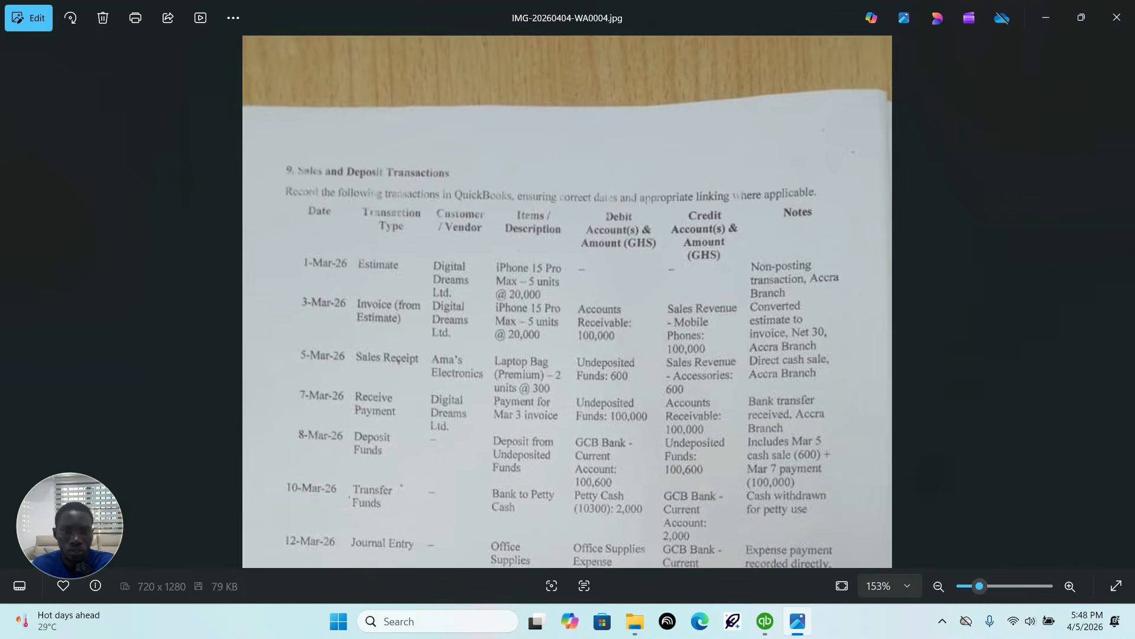
scroll(566, 353, up, 2)
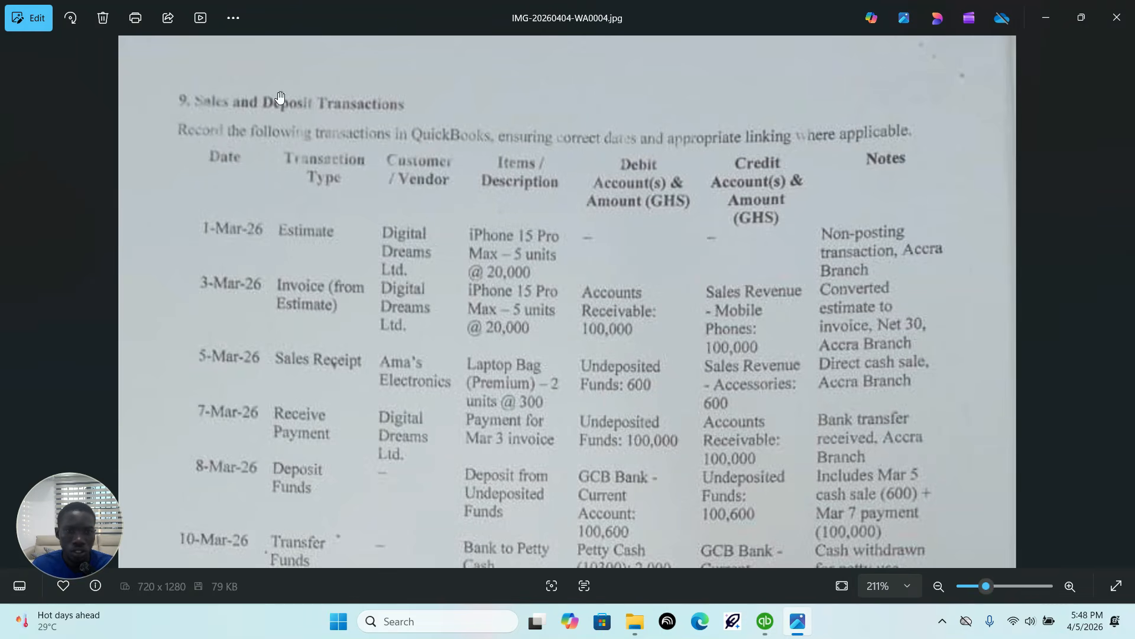
drag(437, 238, 435, 164)
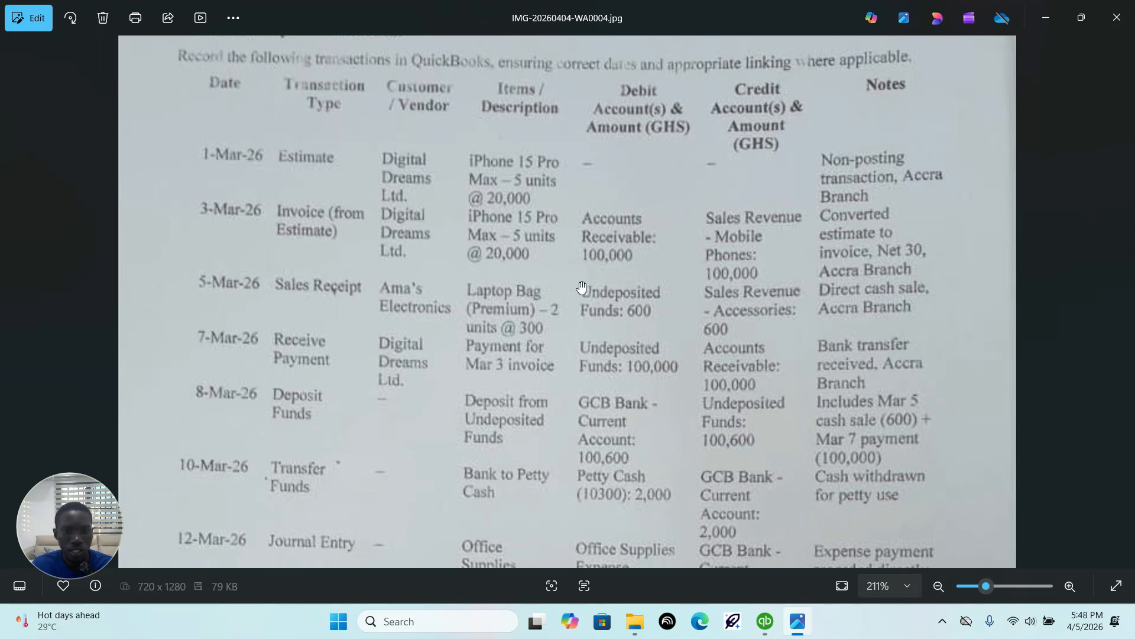
Step: Start a new estimate in QuickBooks, check the 1 March entry in the assignment, and set the estimate's customer to Digital Dreams LTD
click(765, 621)
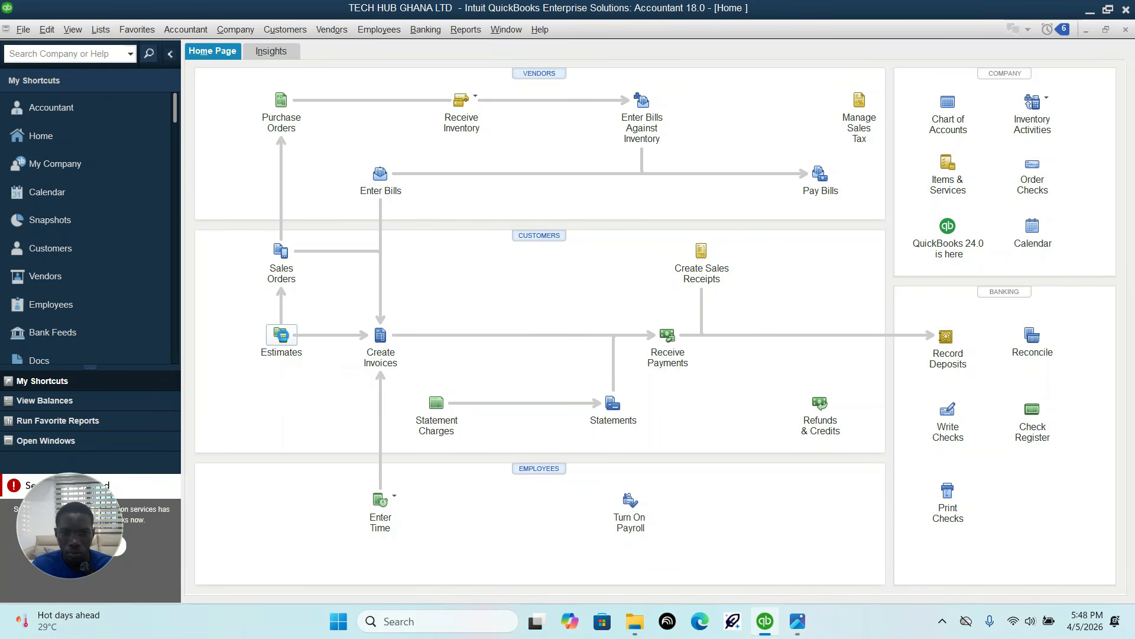
click(282, 335)
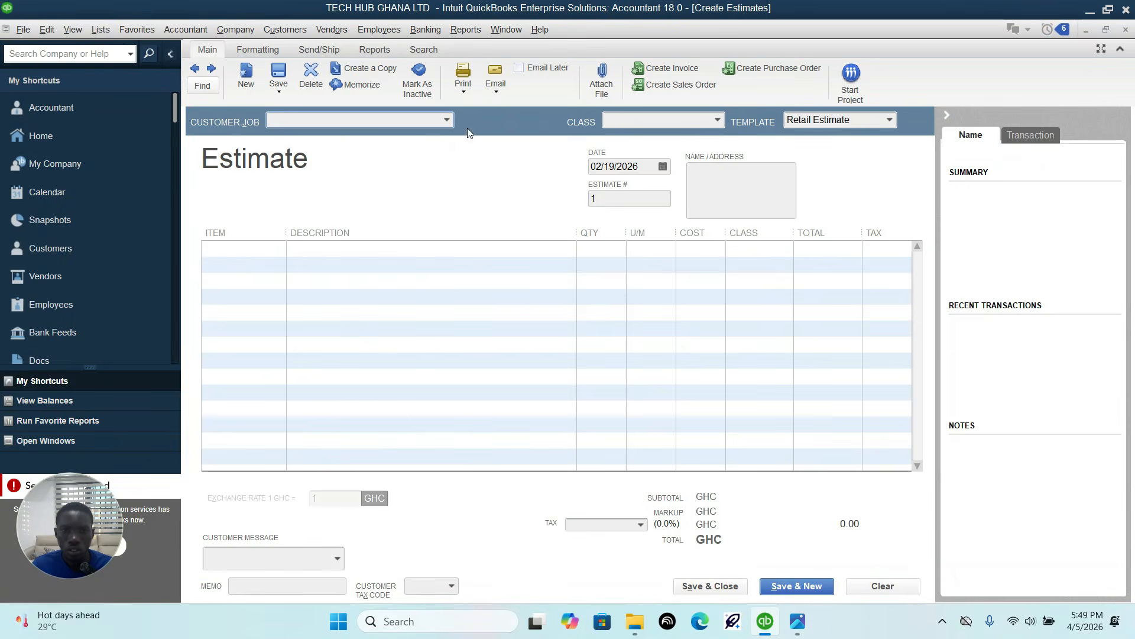
click(447, 120)
click(448, 121)
click(797, 621)
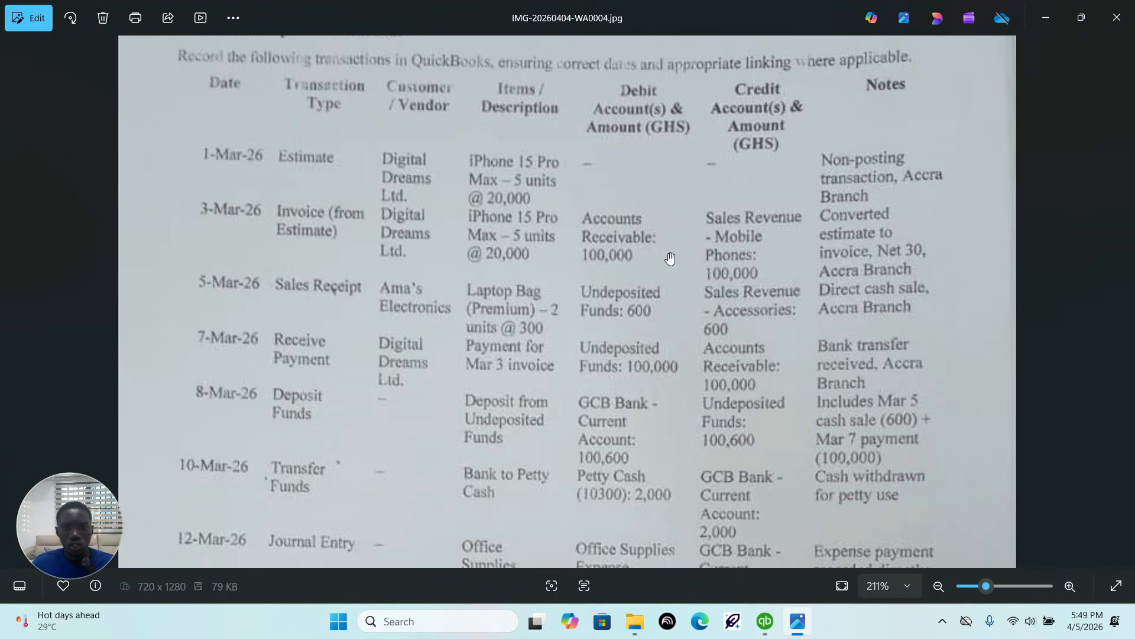
click(765, 620)
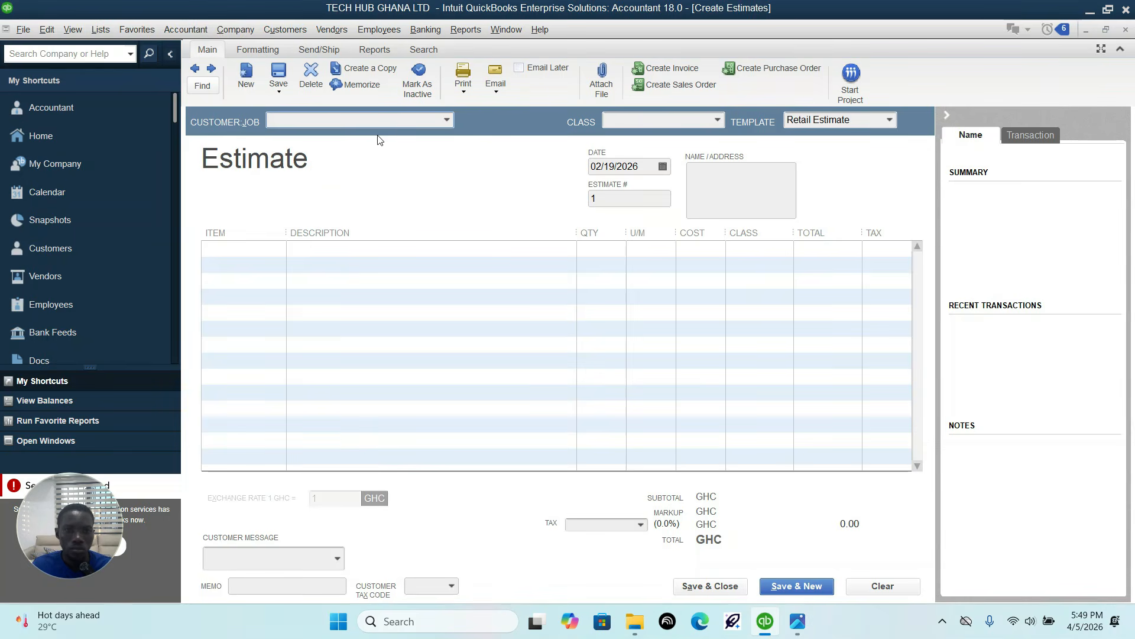
click(447, 121)
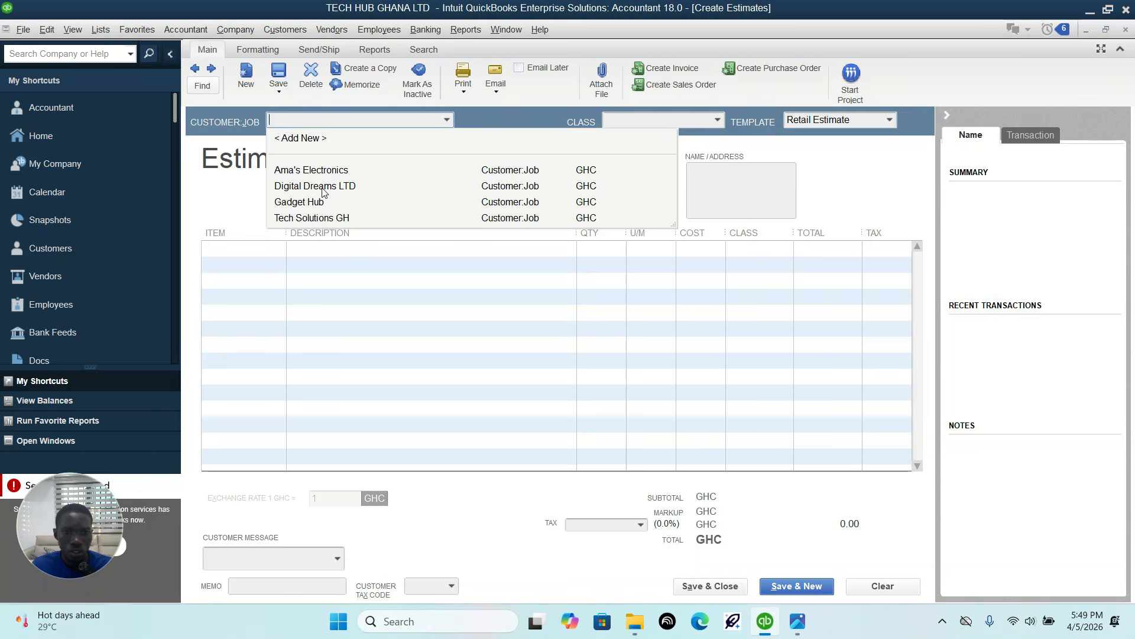
click(324, 189)
Step: Add the Iphone 15 pro max item to the estimate with quantity 5
click(260, 256)
click(279, 249)
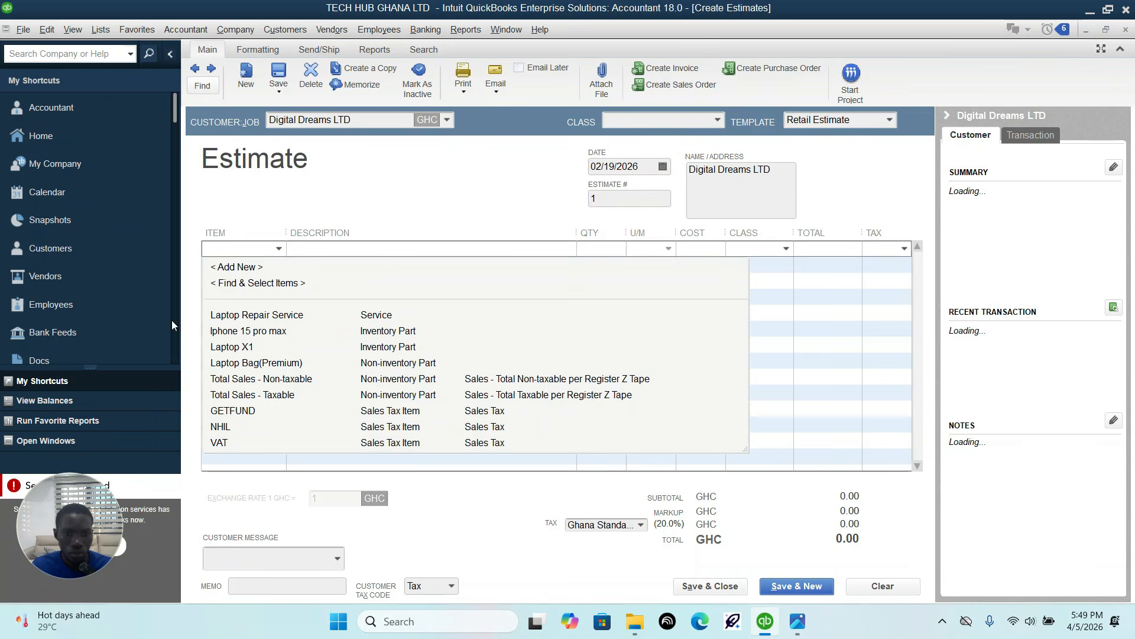
click(286, 336)
key(Tab)
key(Tab)
text(5)
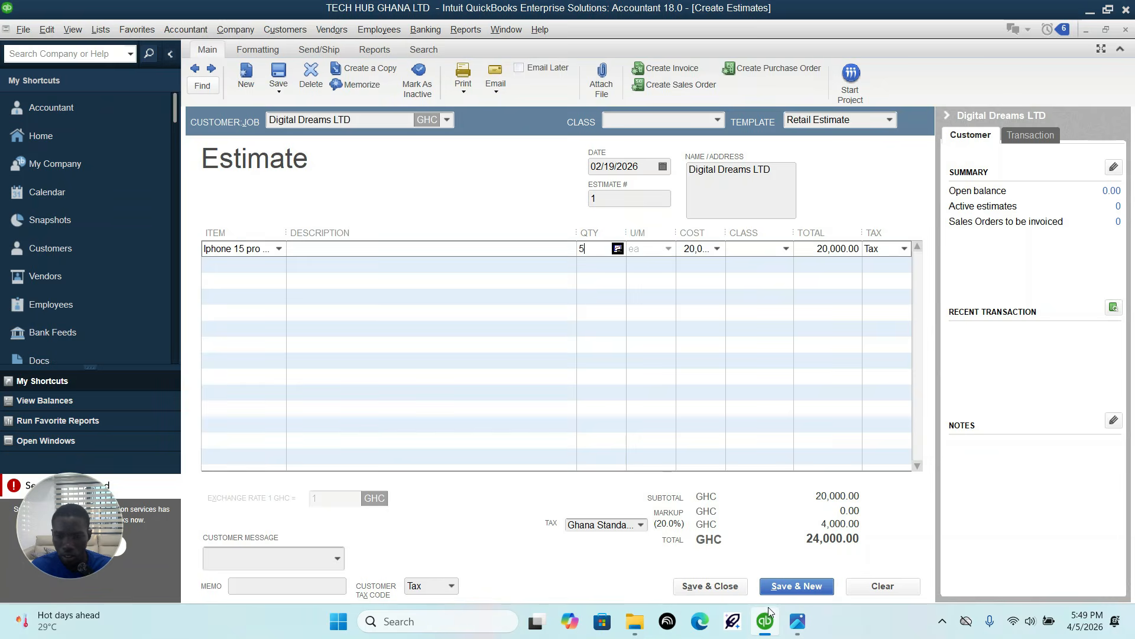
Step: Check the estimate entry in the assignment, then set the estimate's overall class to Accra branch and its date to 03/01/2026
click(798, 621)
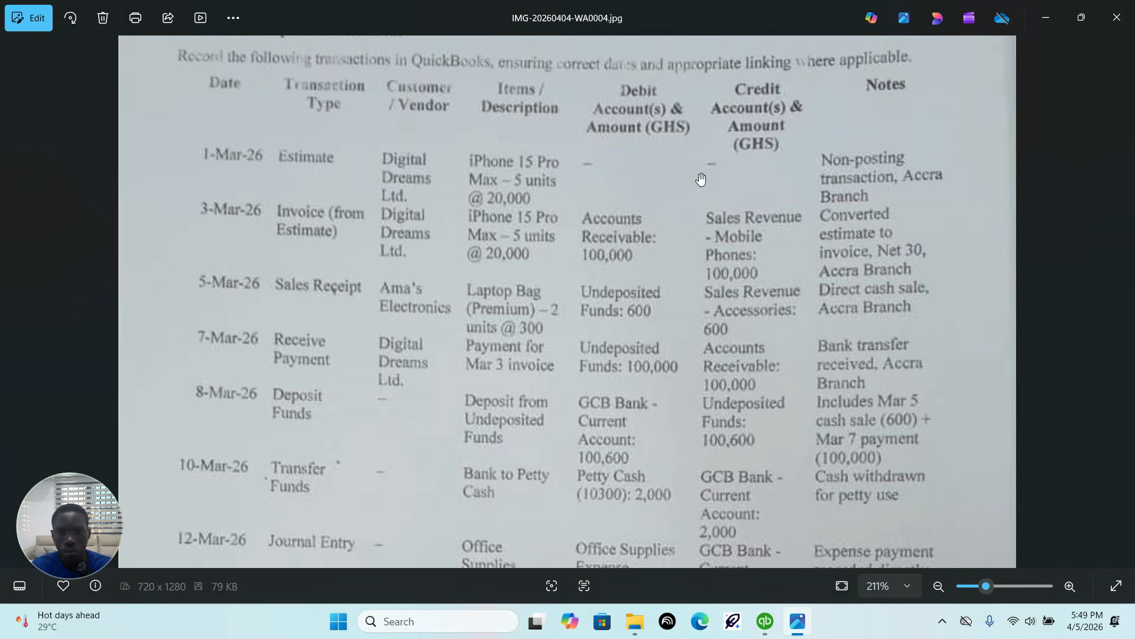
click(765, 621)
click(720, 117)
click(719, 122)
click(719, 121)
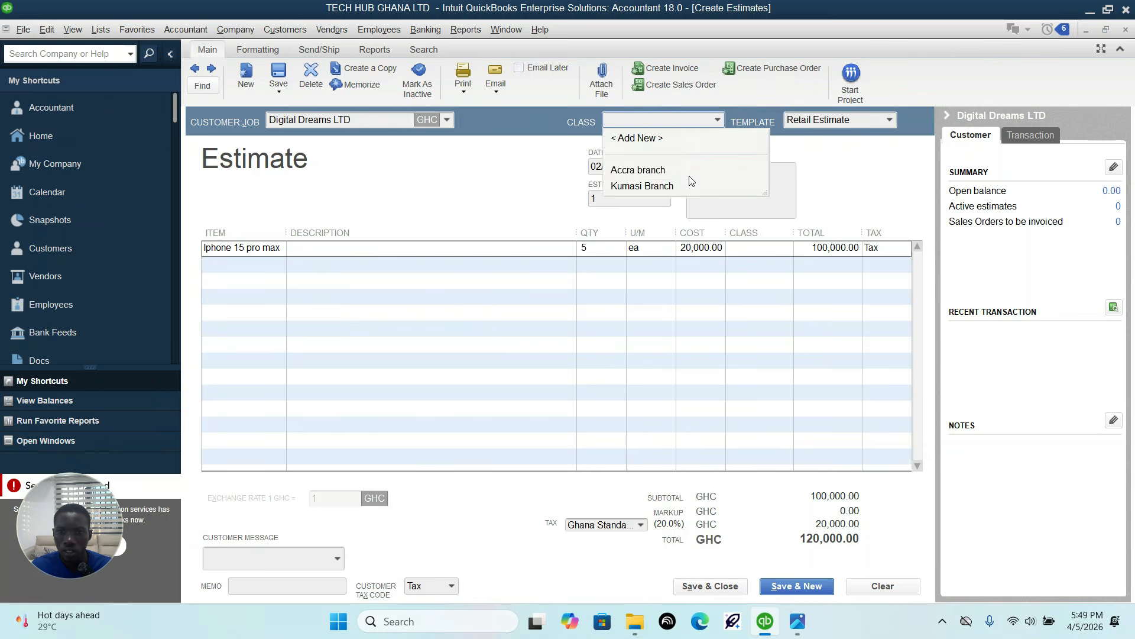
click(648, 171)
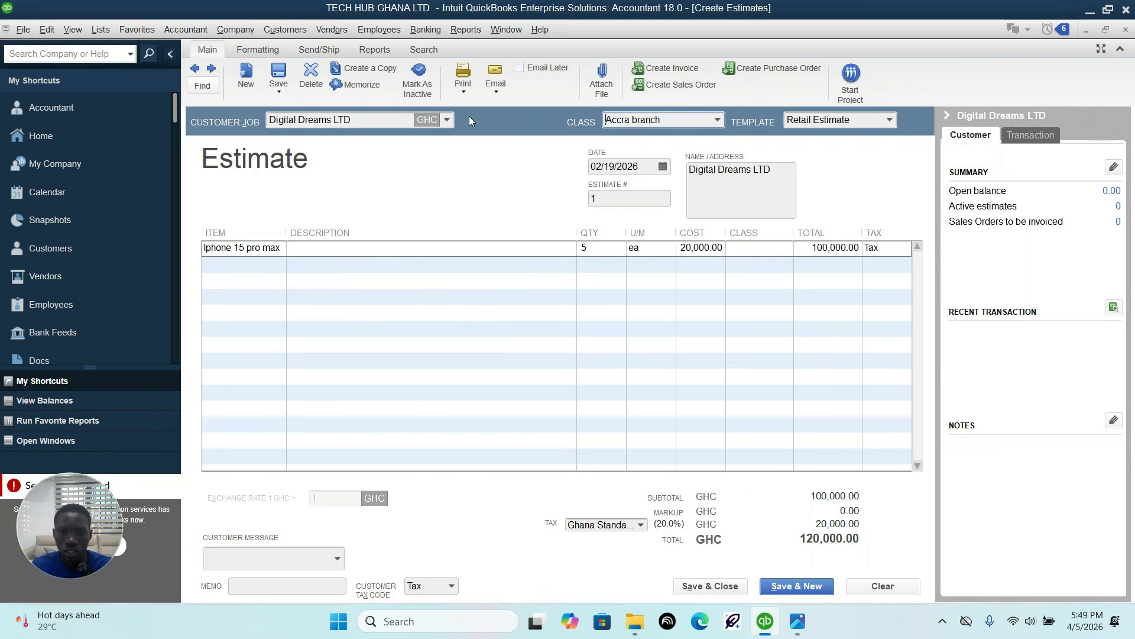
click(663, 167)
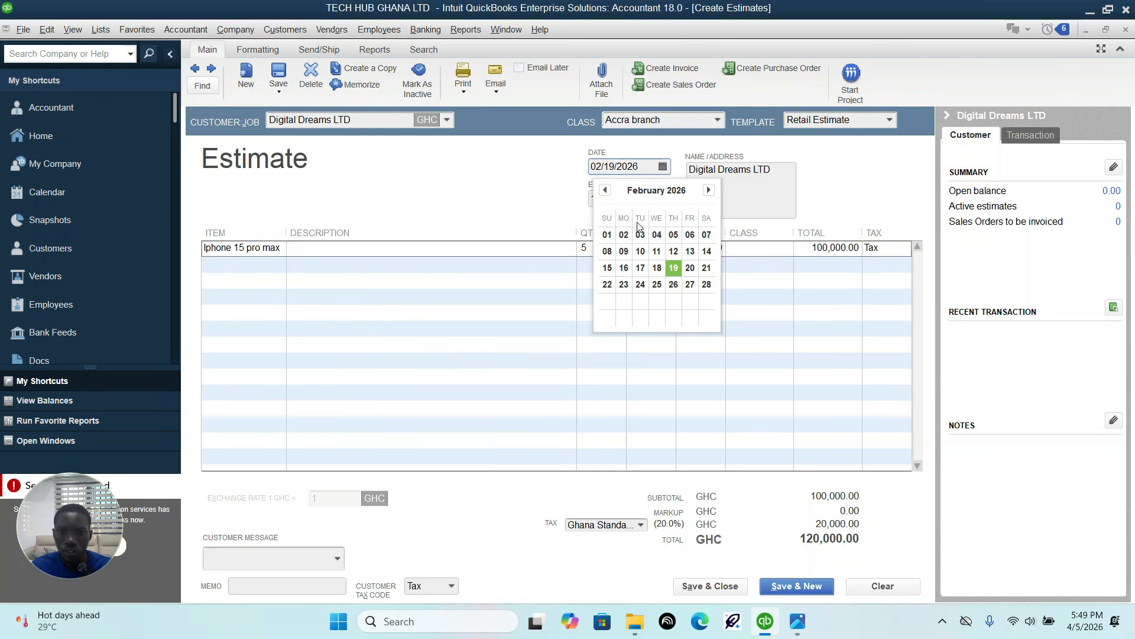
click(708, 190)
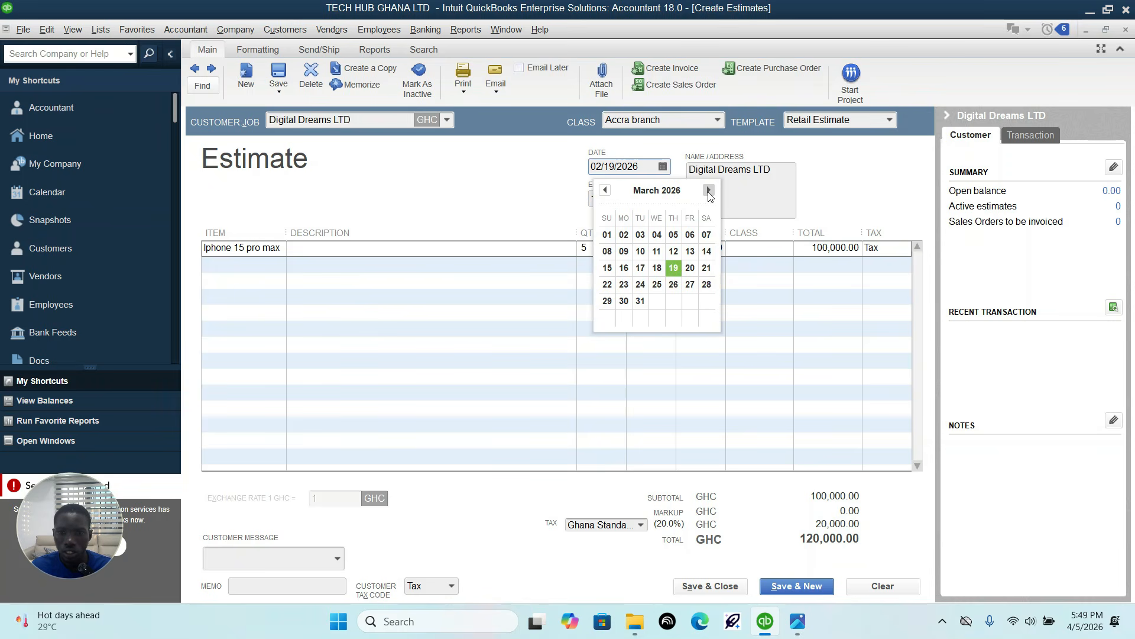
click(609, 235)
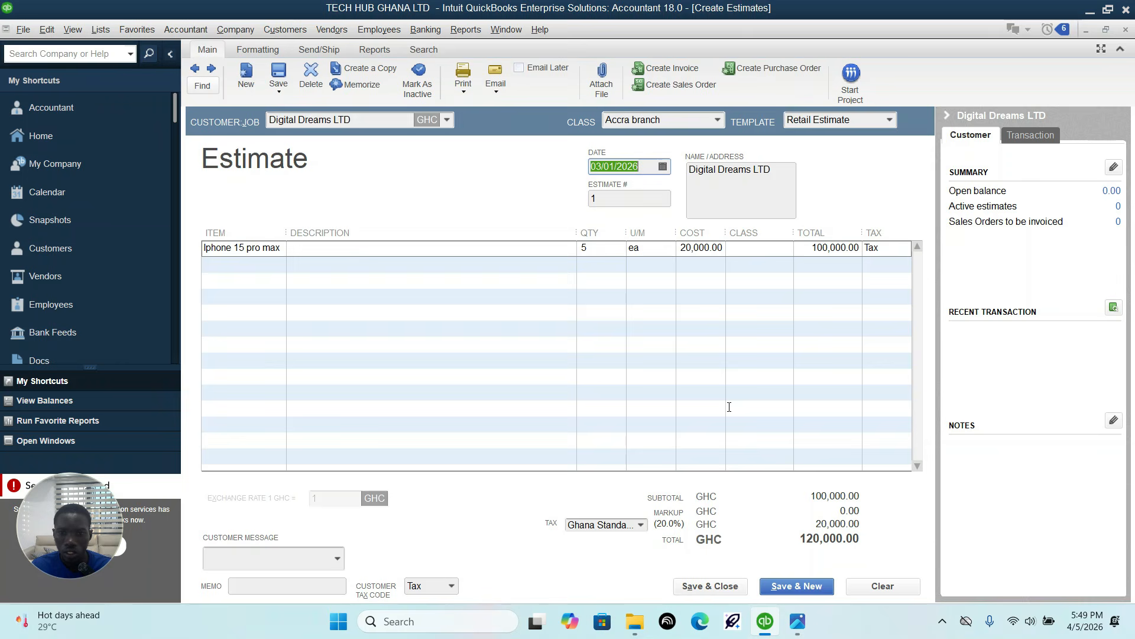
Step: Assign the Accra branch class to the estimate's Iphone 15 pro max line, and save and close the estimate
click(719, 592)
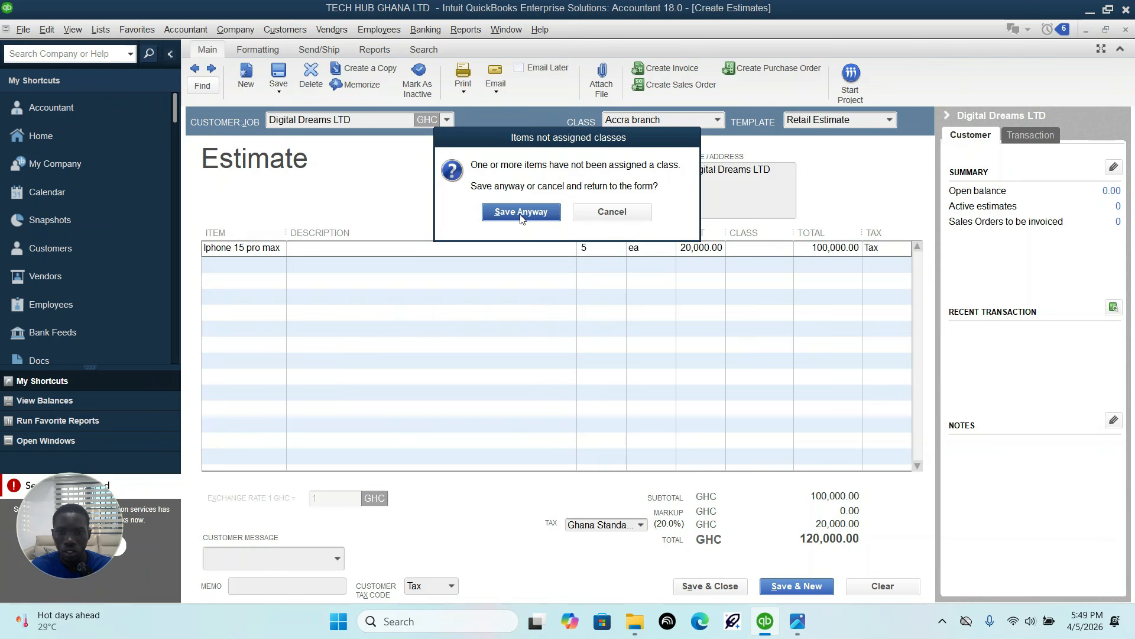
click(647, 213)
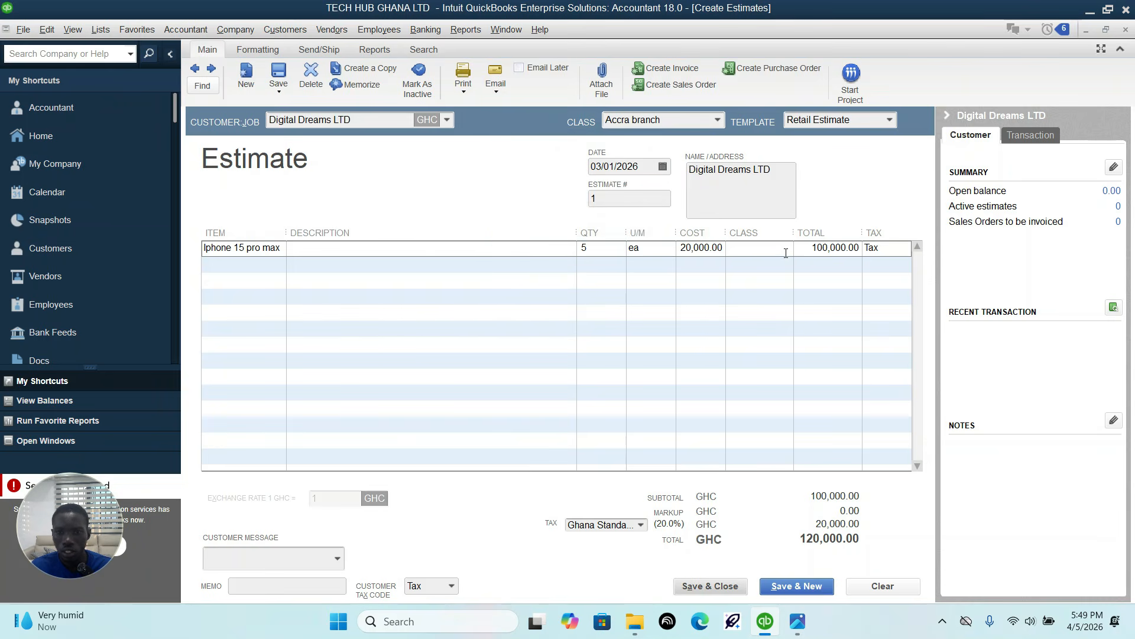
click(790, 262)
click(790, 253)
click(786, 249)
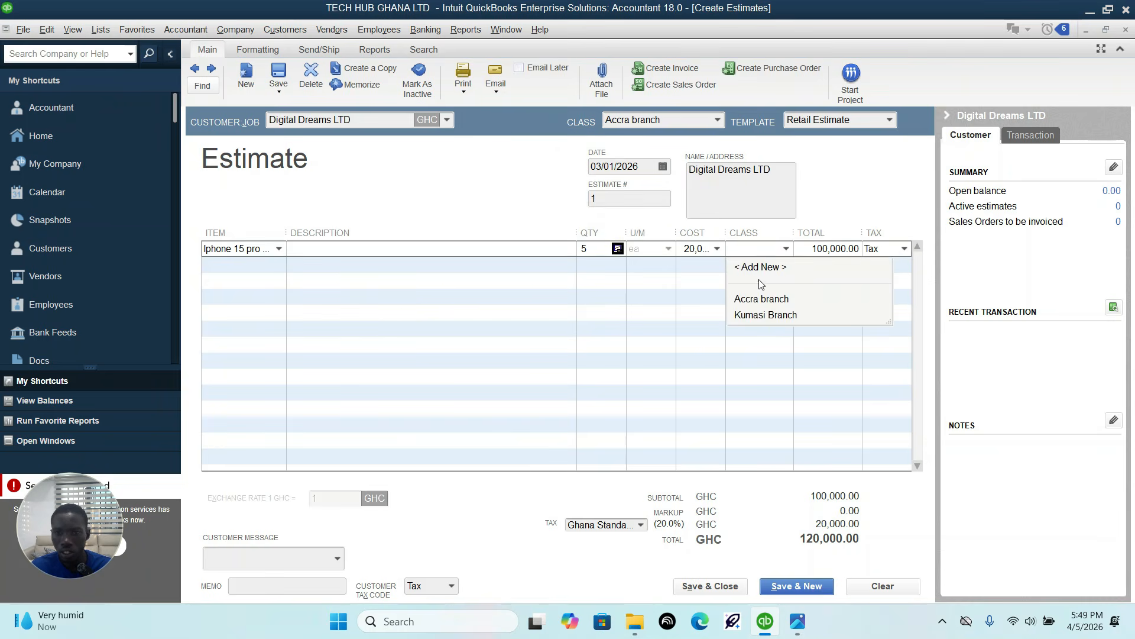
click(758, 300)
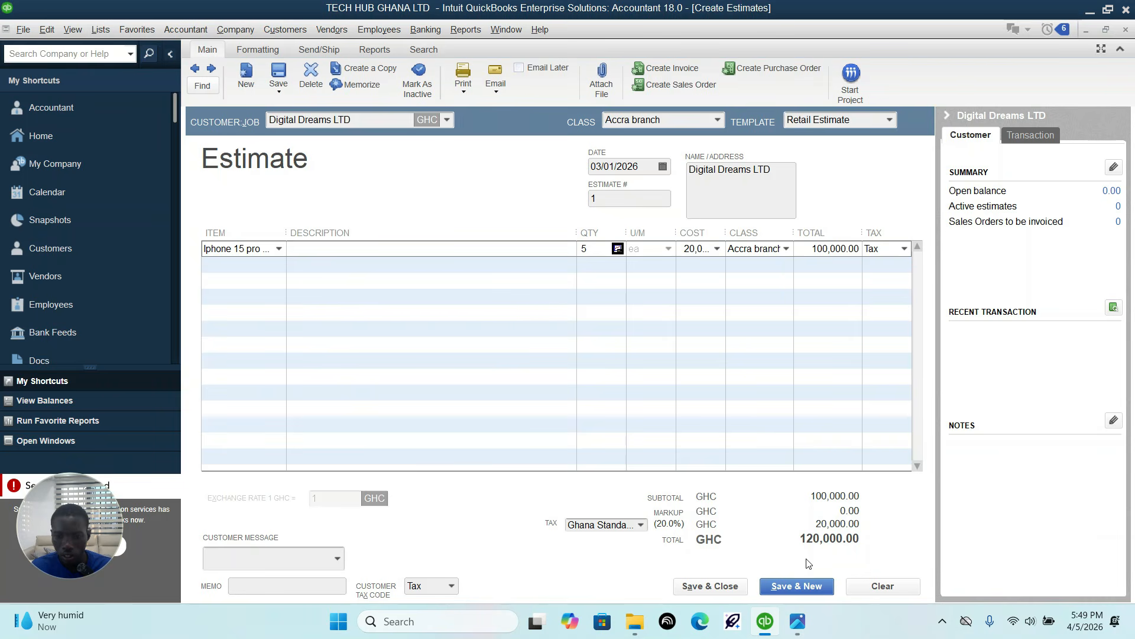
click(709, 586)
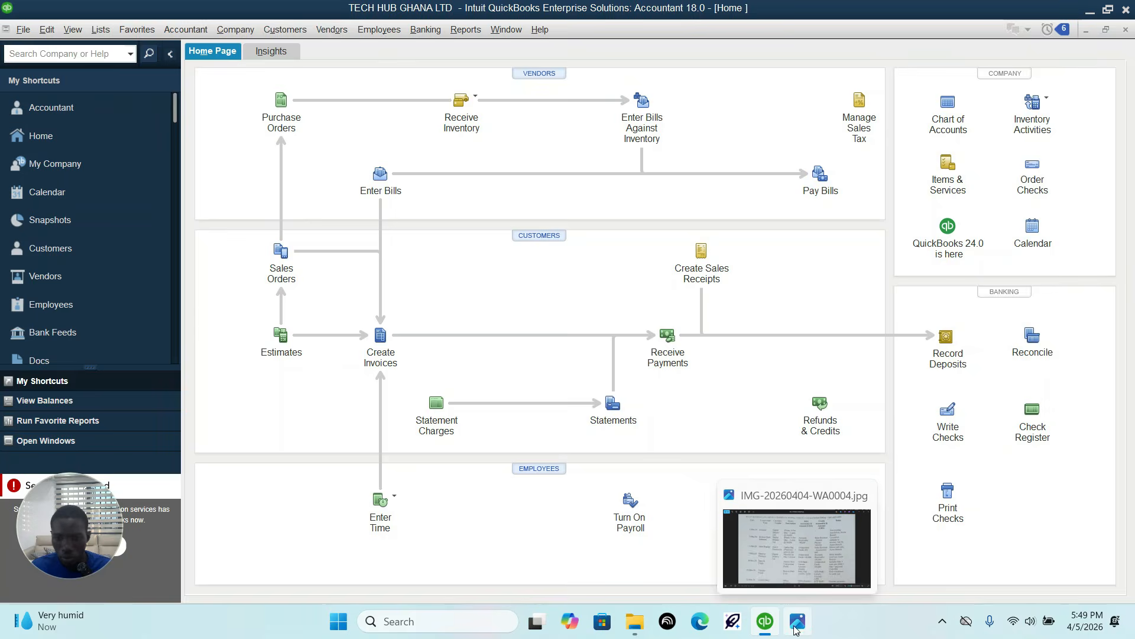
Step: Check the 3 March entry in the assignment and create a QuickBooks invoice for Digital Dreams LTD from its 03/01/2026 estimate
click(797, 625)
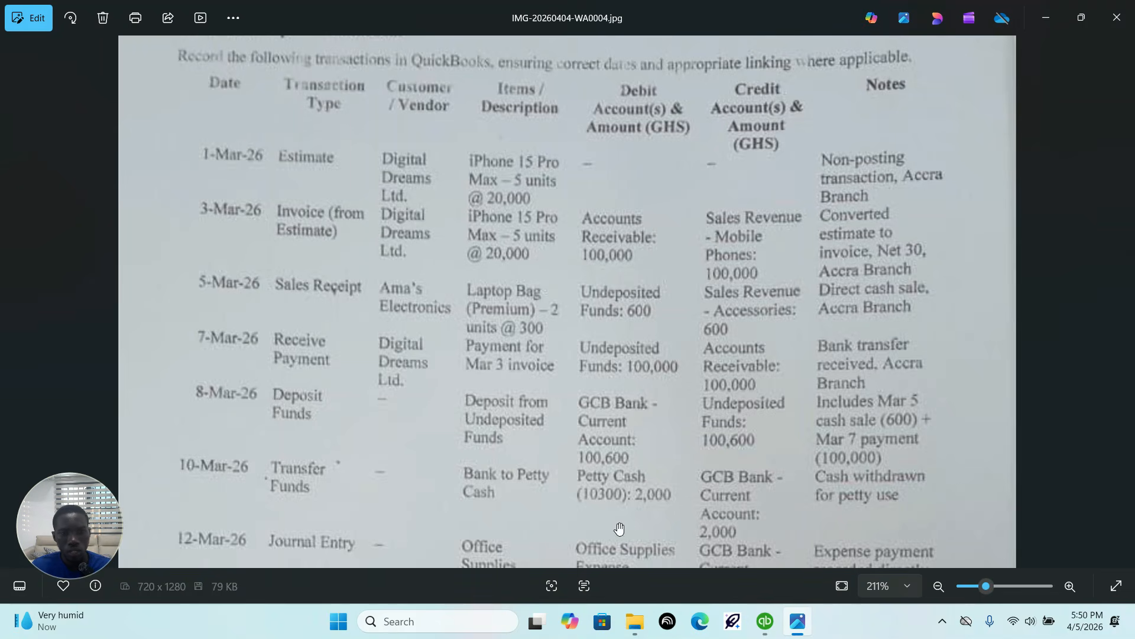
click(769, 622)
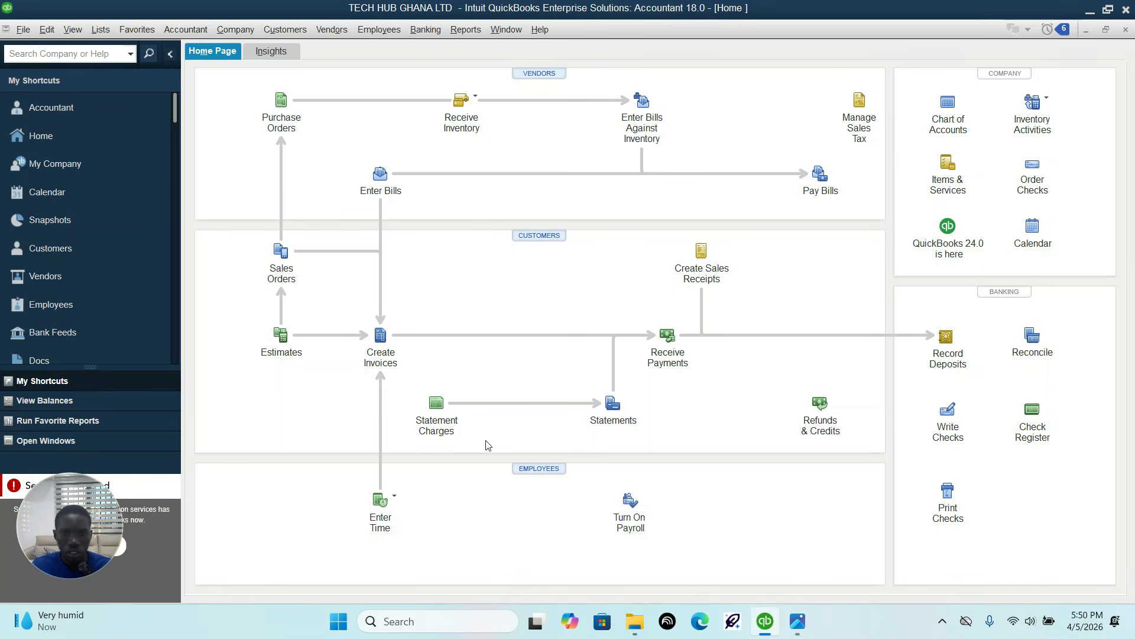
click(382, 333)
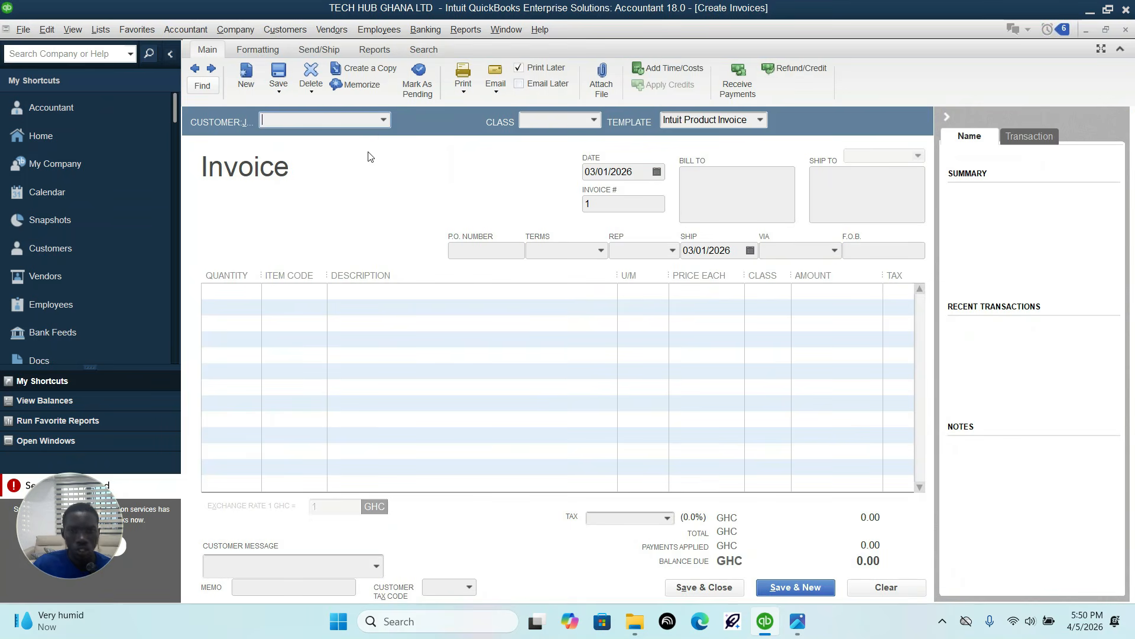
click(384, 121)
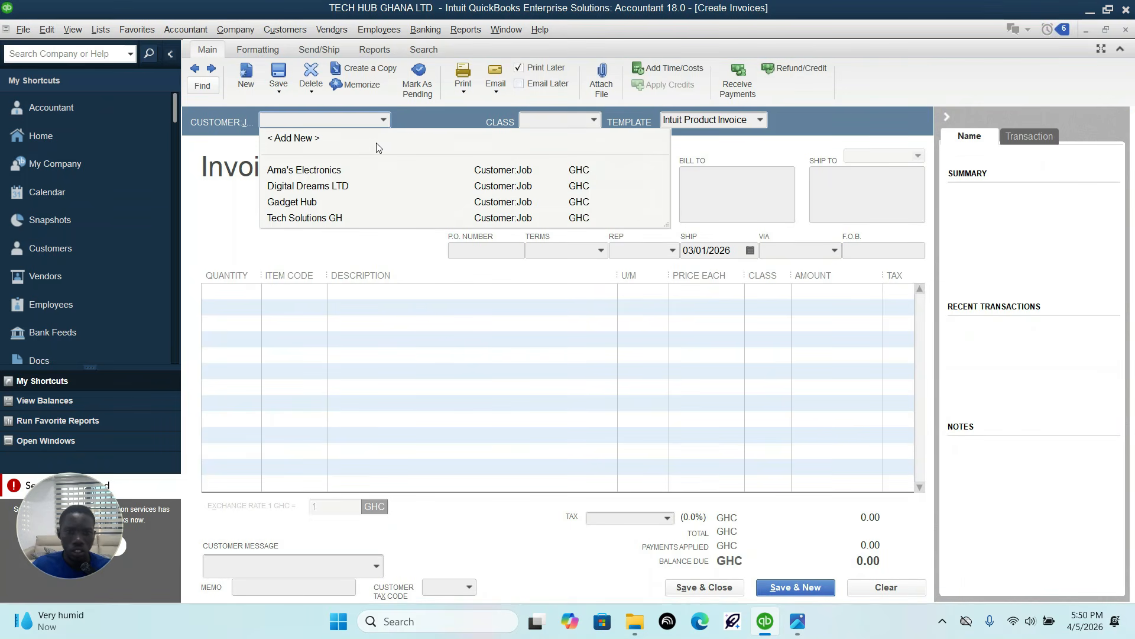
click(328, 185)
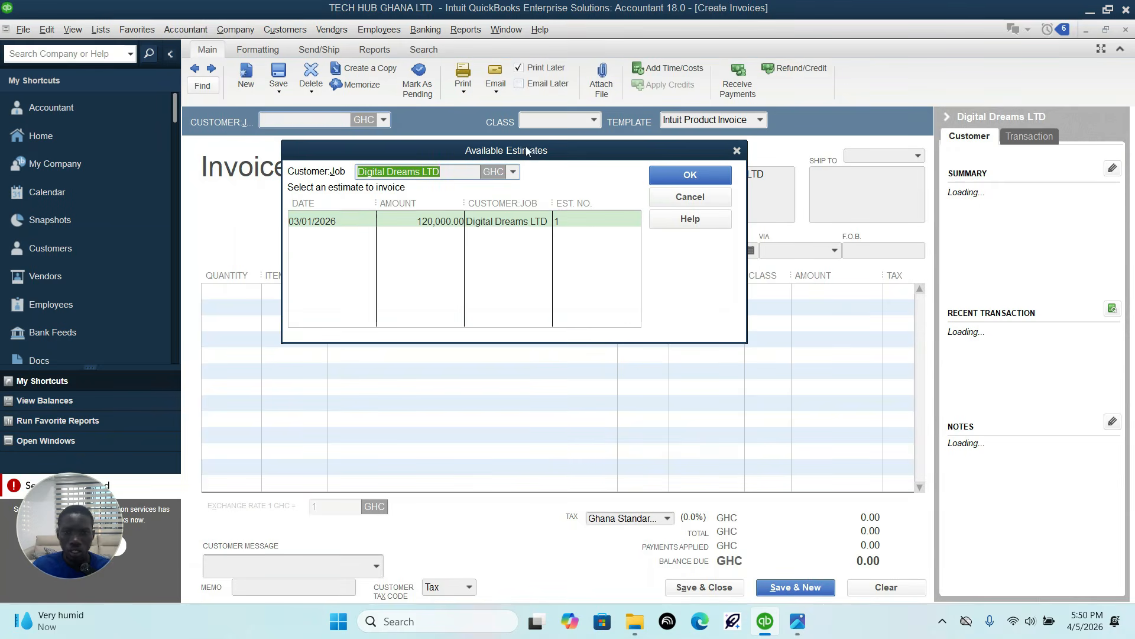
click(342, 225)
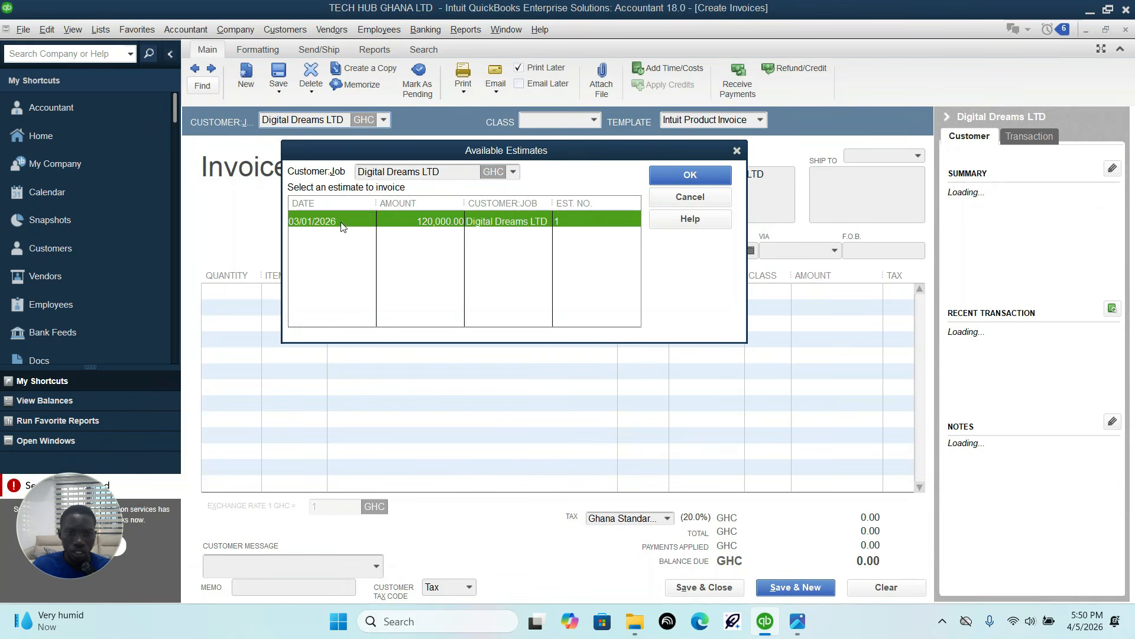
click(690, 176)
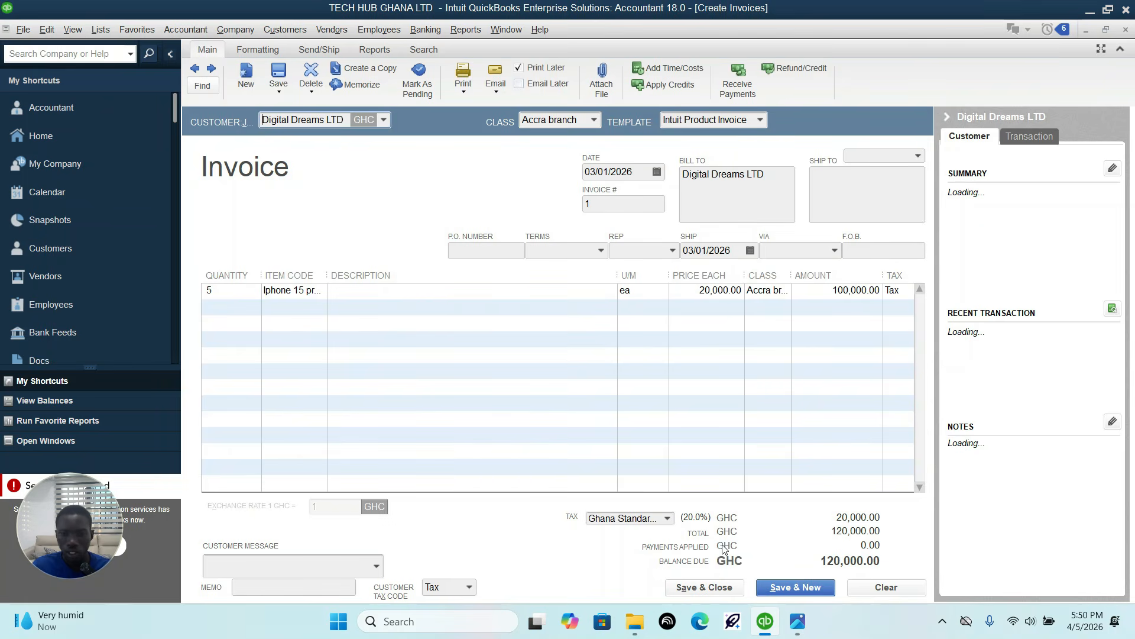
Step: Check the invoice entry in the assignment, set the invoice's date to 03/03/2026, and save and close it
click(798, 621)
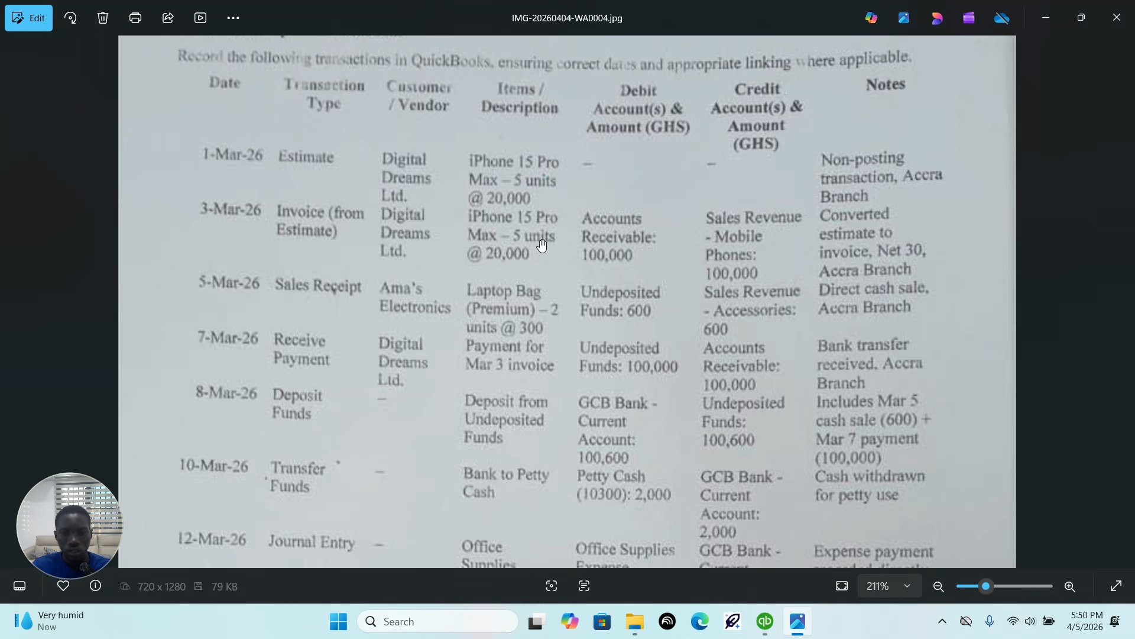
mouse_move(764, 622)
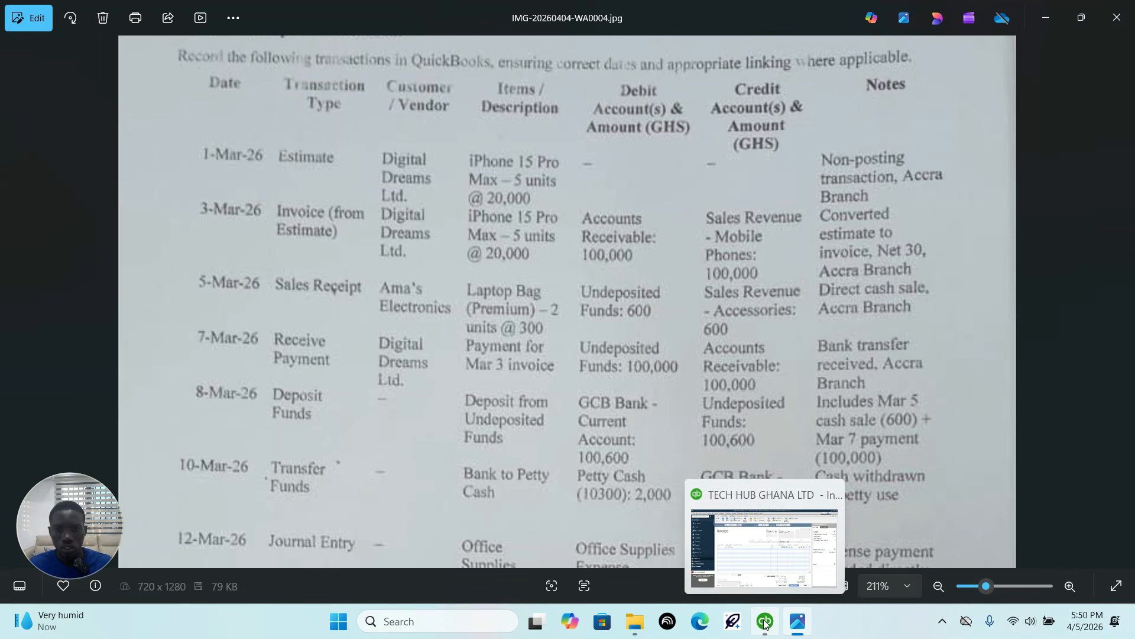
click(765, 622)
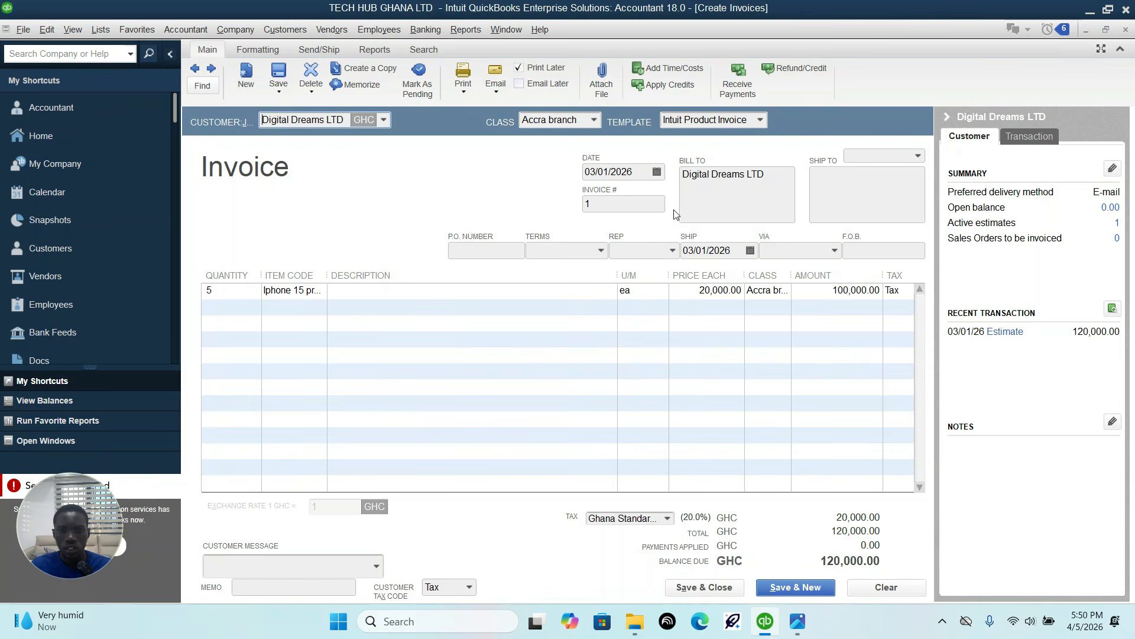
click(751, 251)
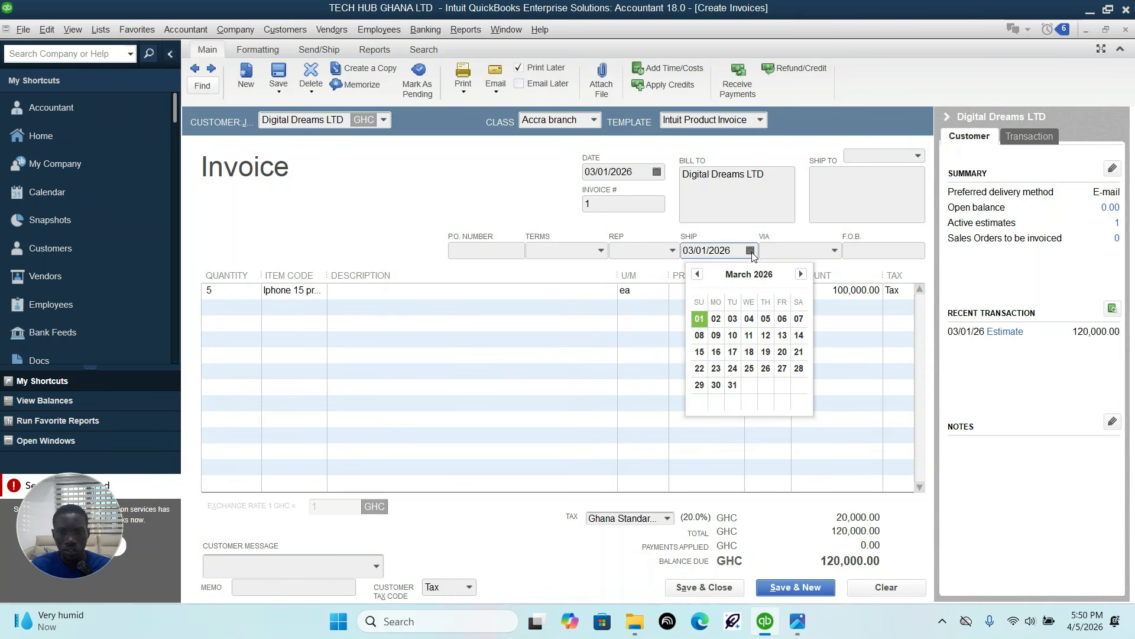
click(796, 621)
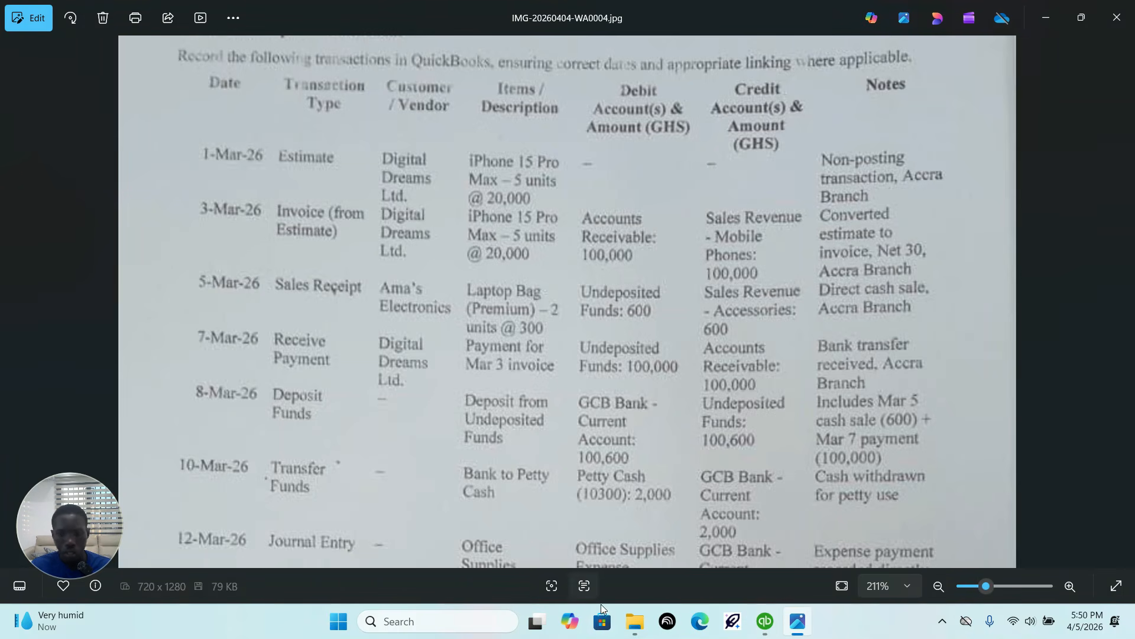
click(765, 621)
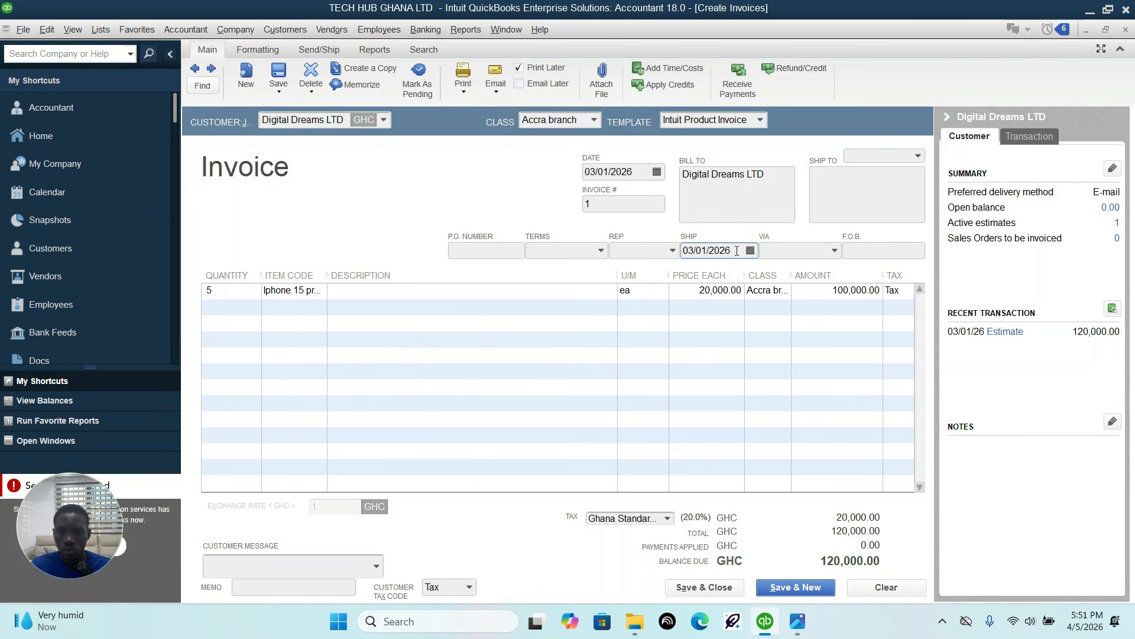
click(658, 171)
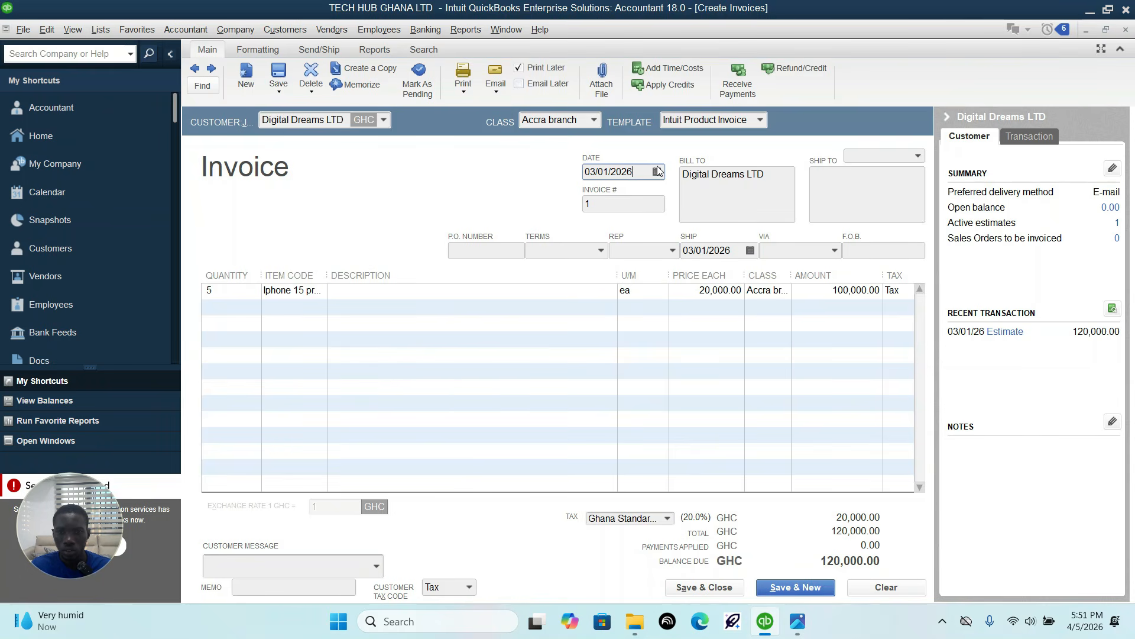
click(656, 172)
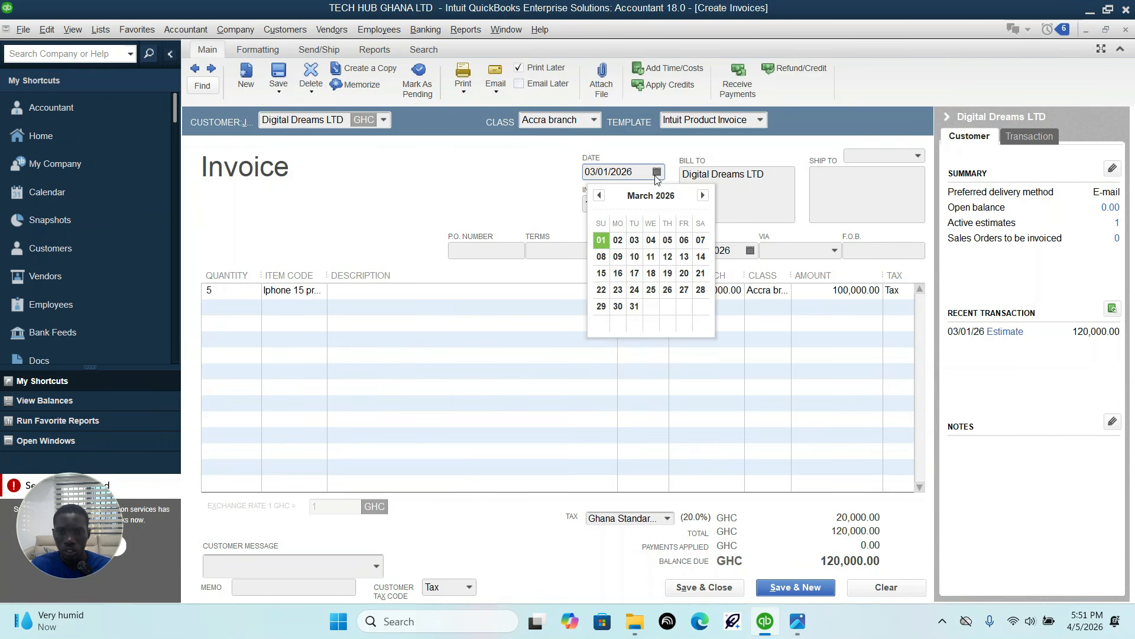
click(632, 242)
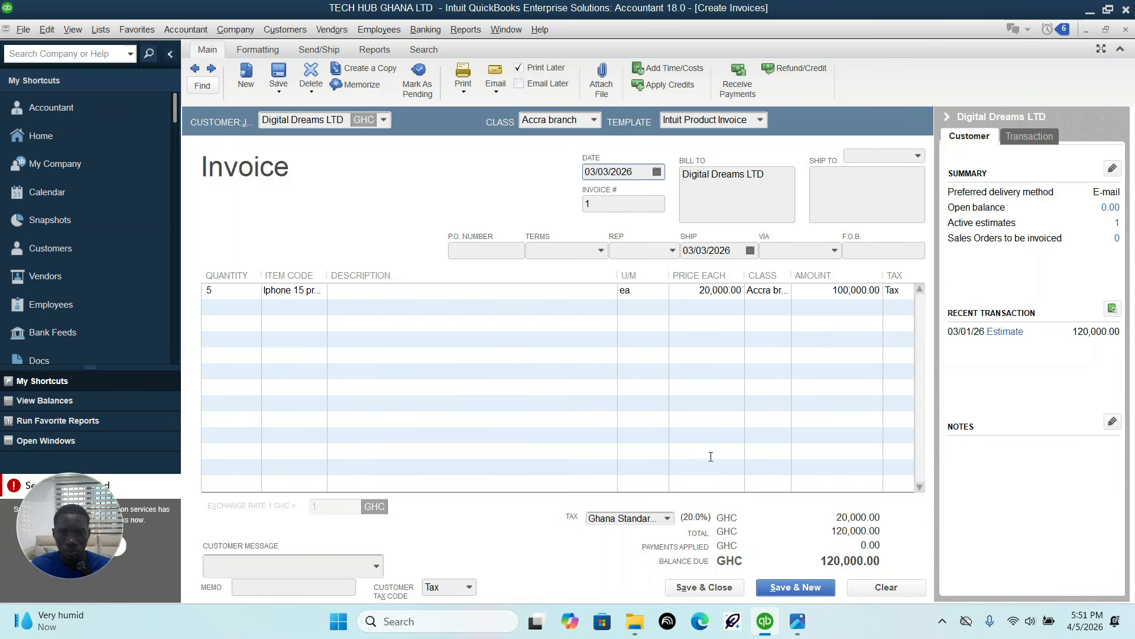
click(715, 587)
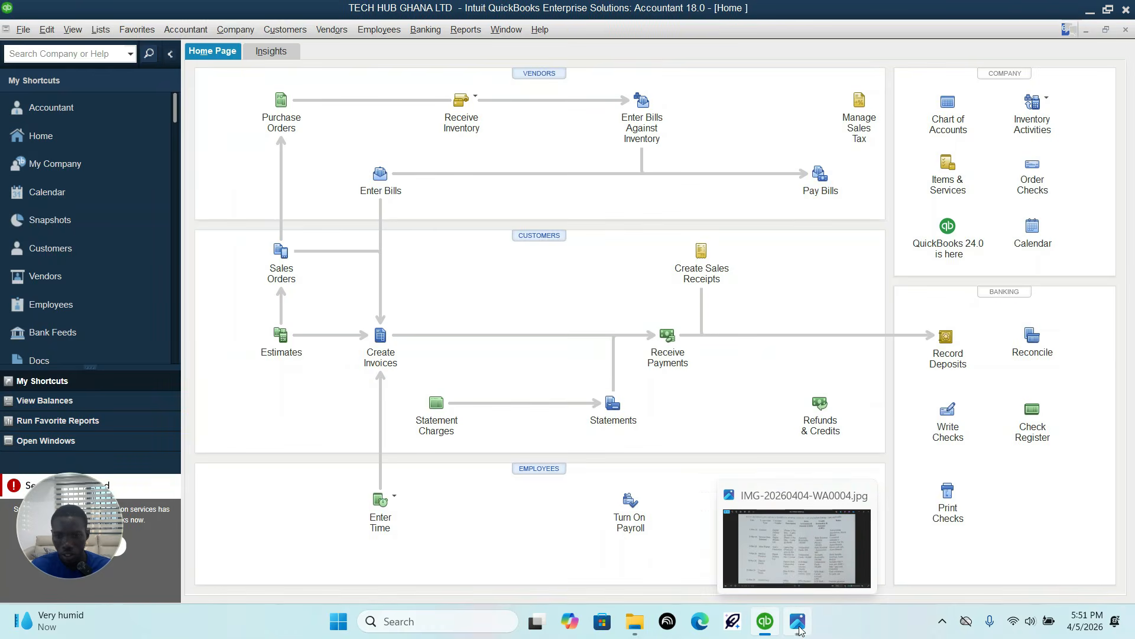
Step: Check the 5 March entry in the assignment and start a QuickBooks sales receipt for the customer Ama's Electronics
click(798, 626)
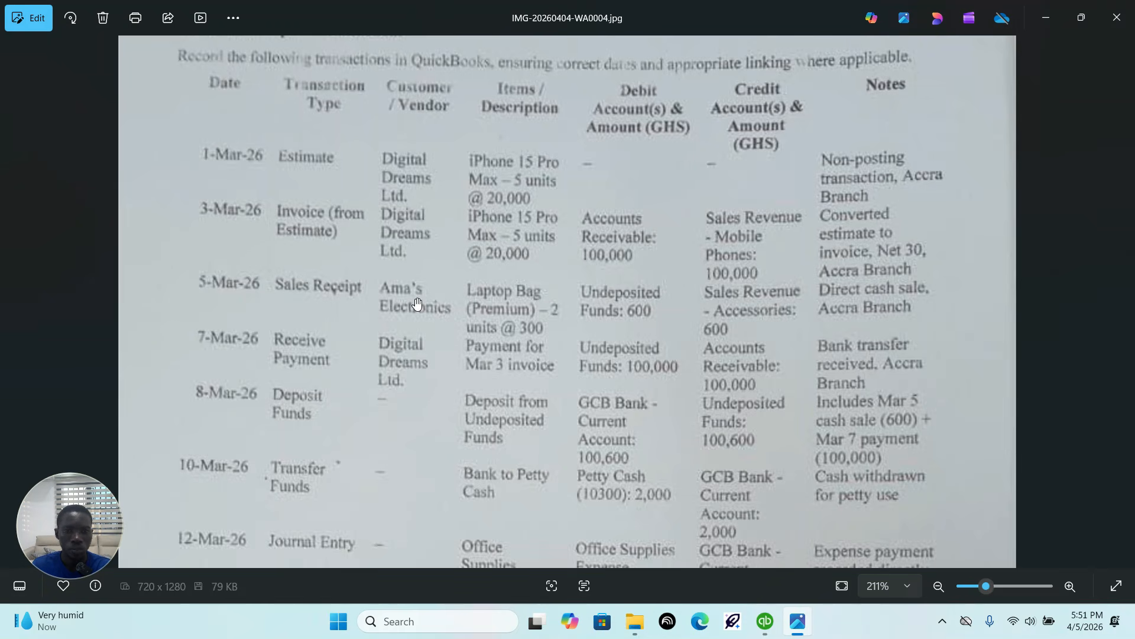
click(765, 621)
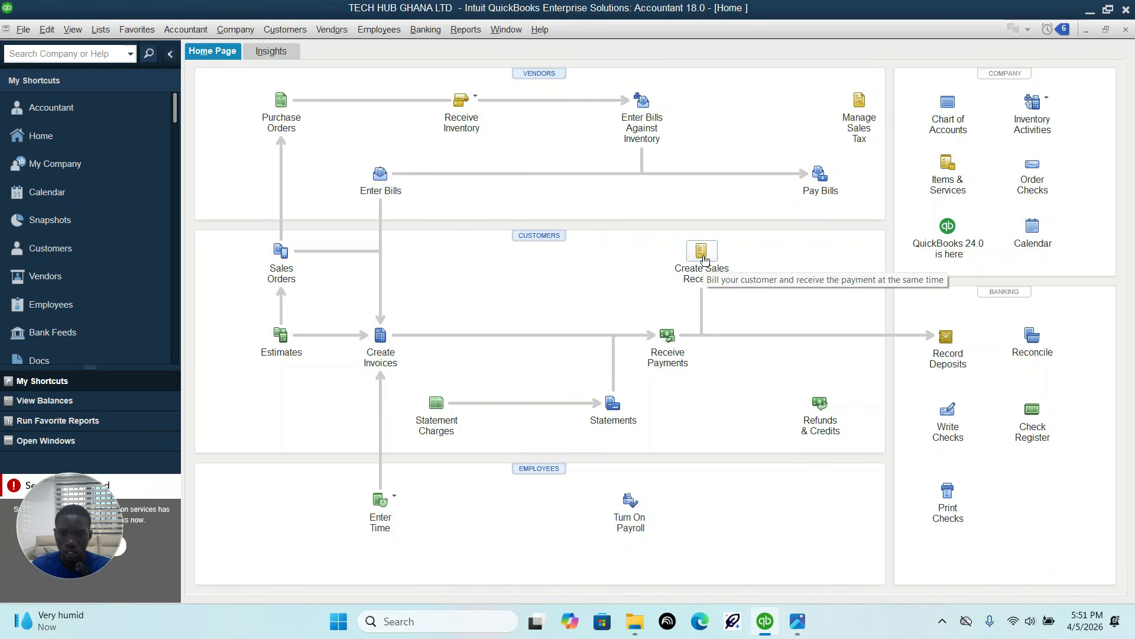
click(702, 251)
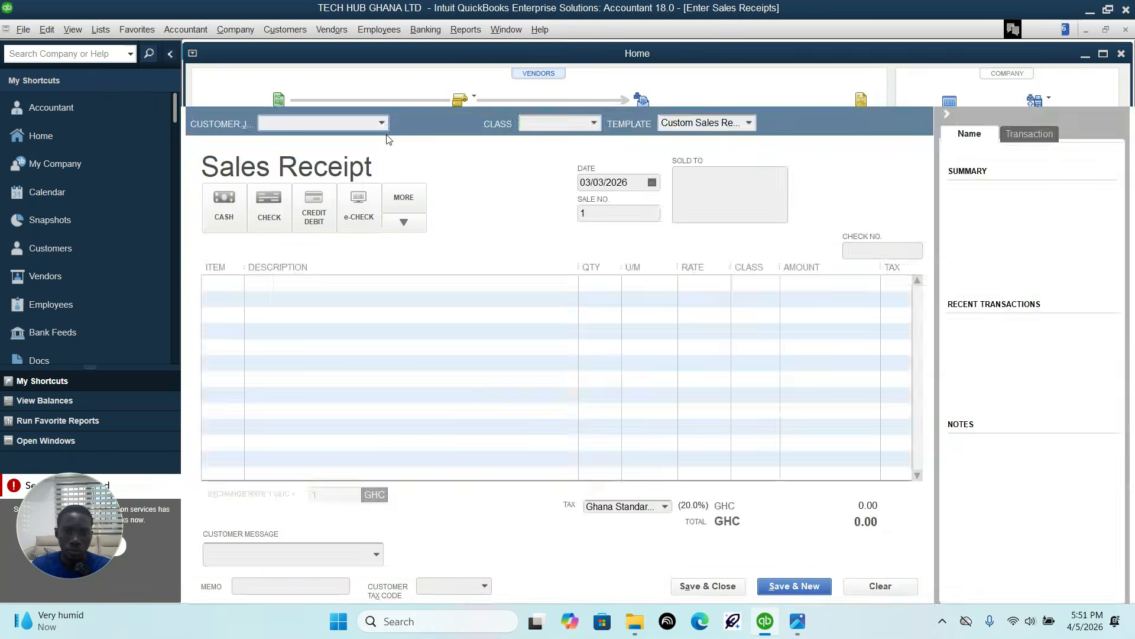
click(383, 122)
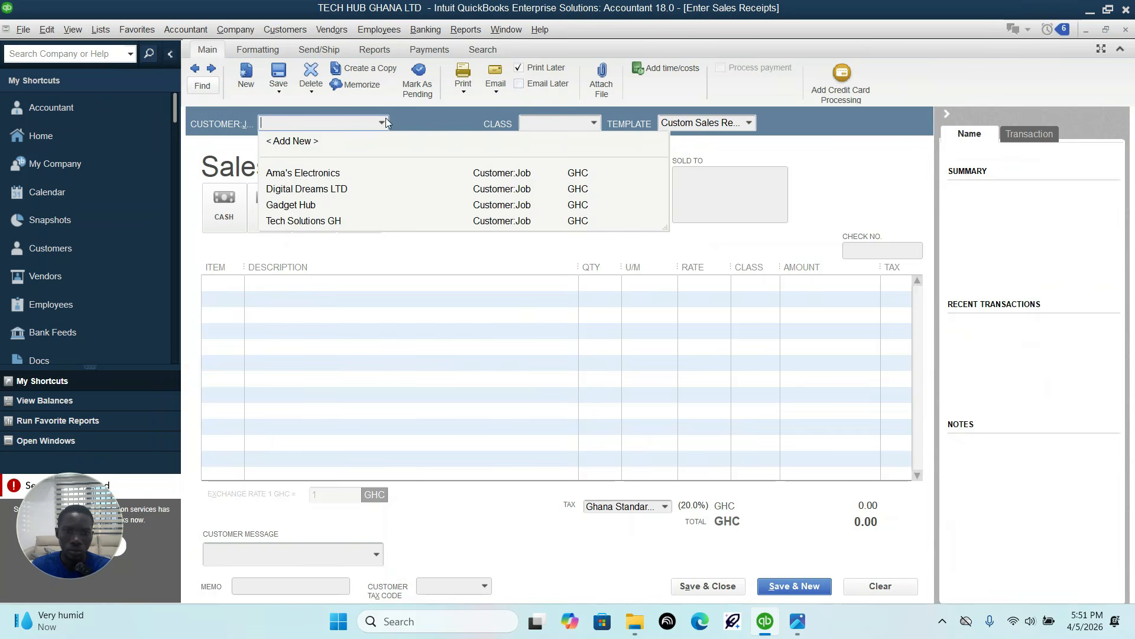
click(310, 173)
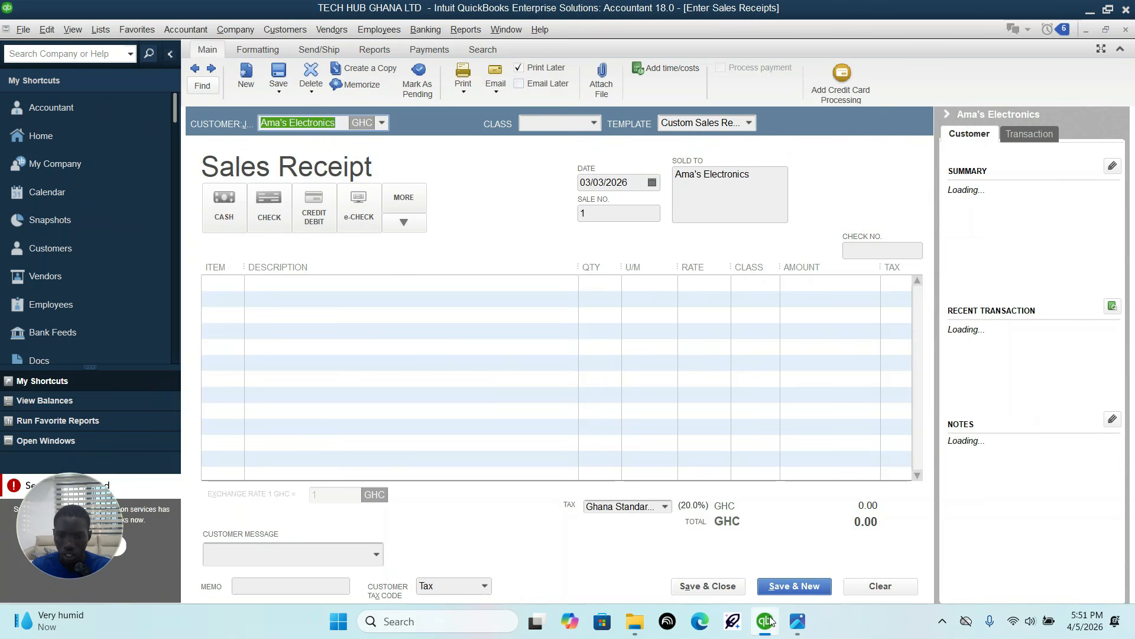
Step: Check the sales receipt entry in the assignment and set the receipt's date to 03/05/2026
click(798, 621)
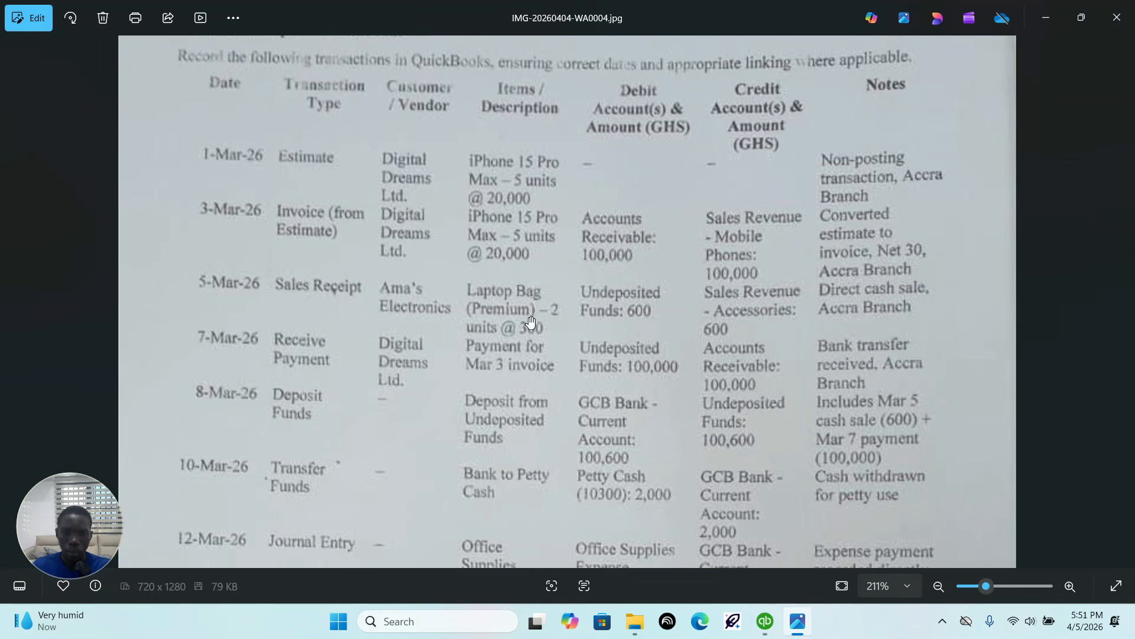
click(777, 631)
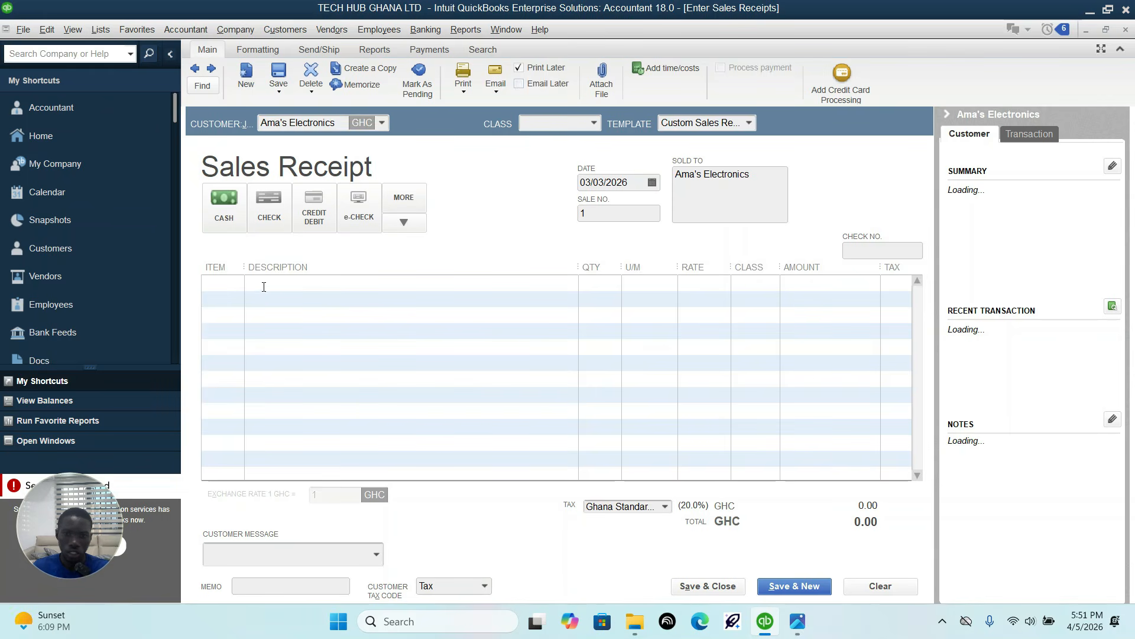
click(650, 188)
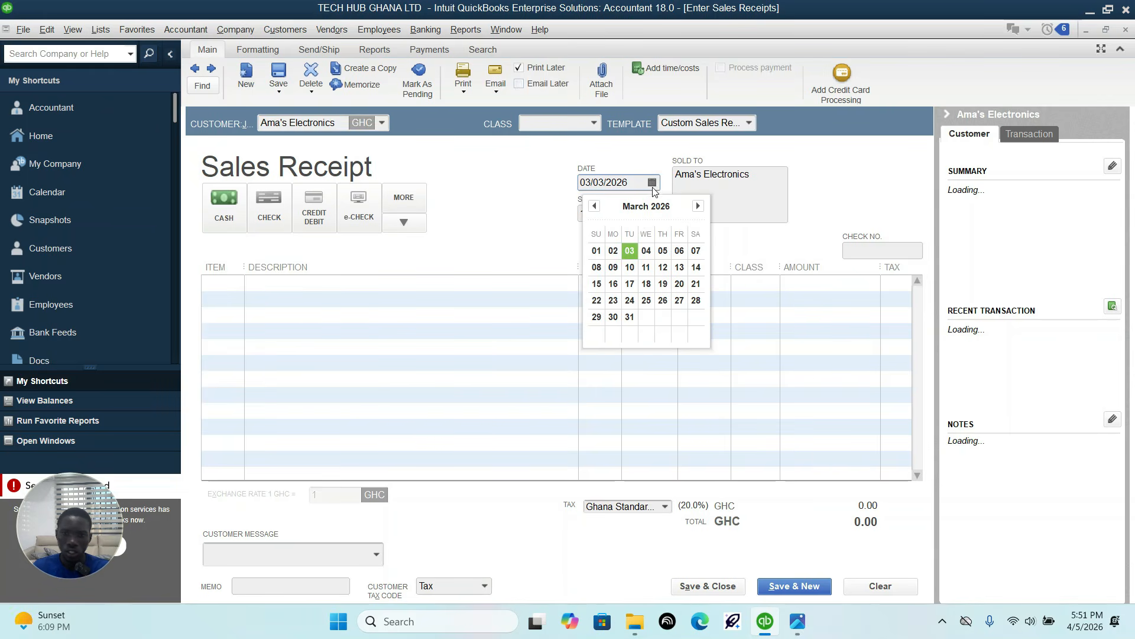
click(663, 250)
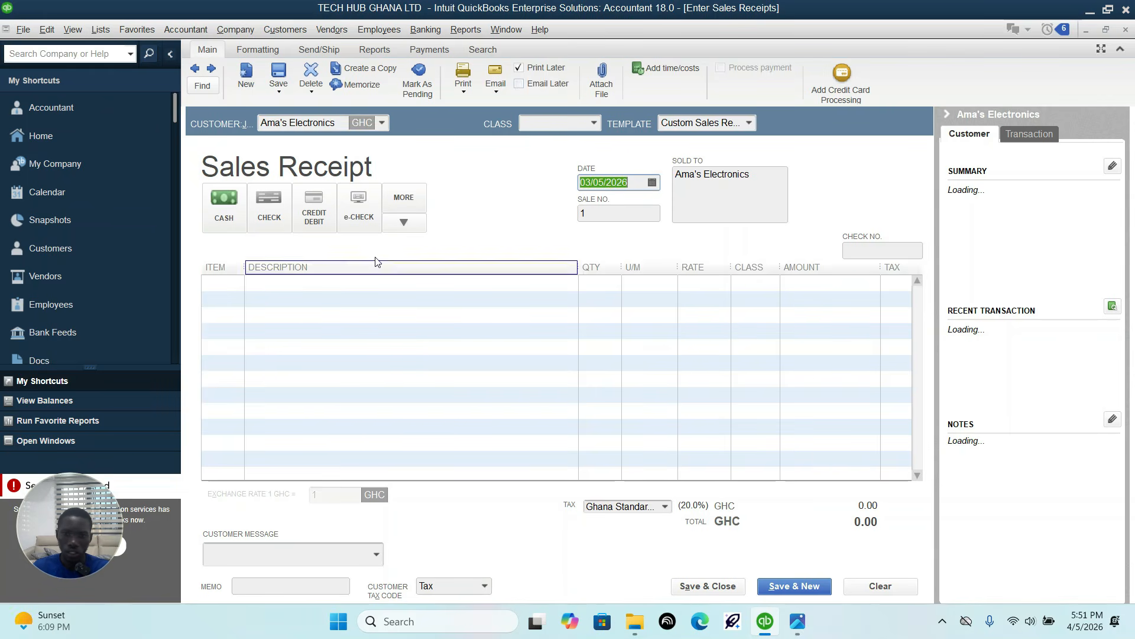
Step: Add the Laptop Bag(Premium) item to the sales receipt with quantity 2
click(228, 286)
click(236, 285)
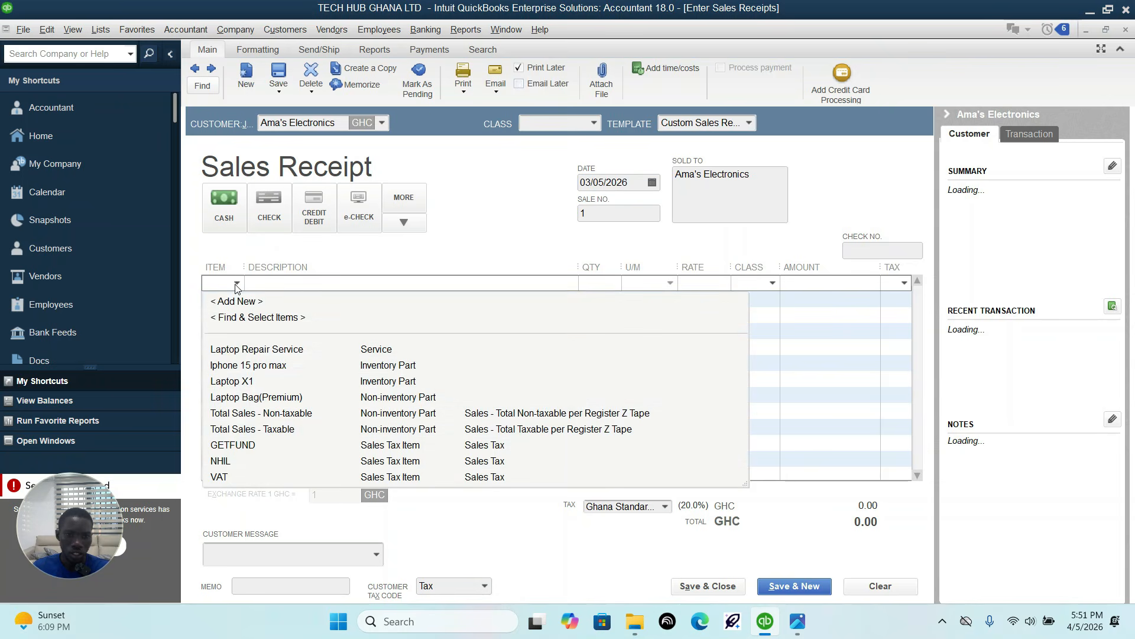
click(254, 397)
click(616, 286)
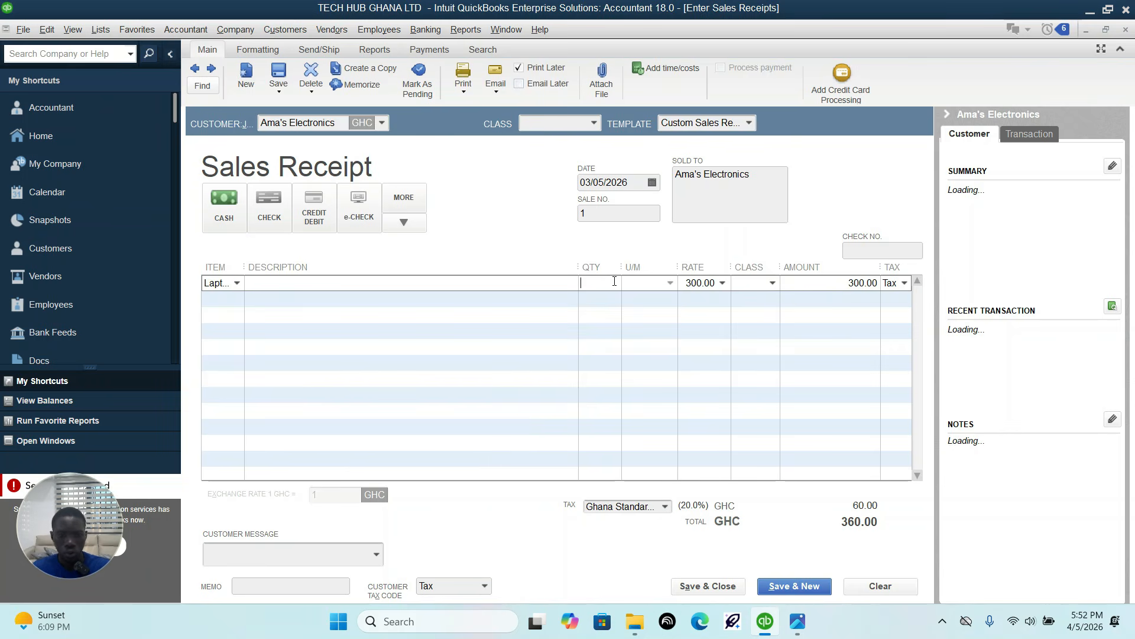
click(691, 401)
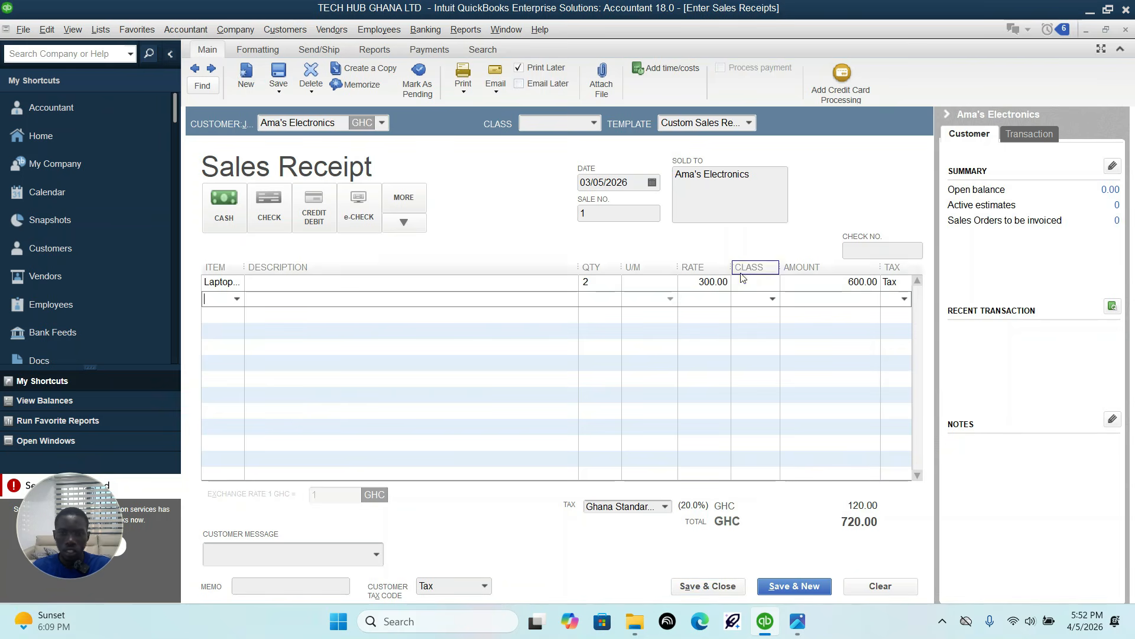
Step: Check the branch for the 5 March sale in the assignment and set the sales receipt's overall class to Accra branch
click(594, 124)
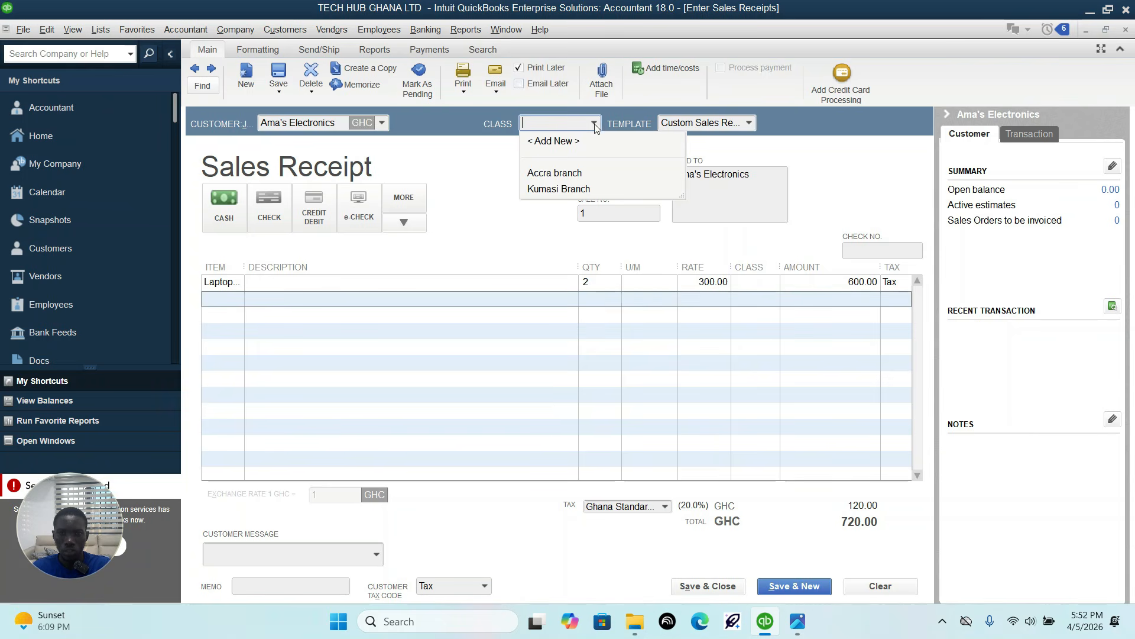
click(797, 621)
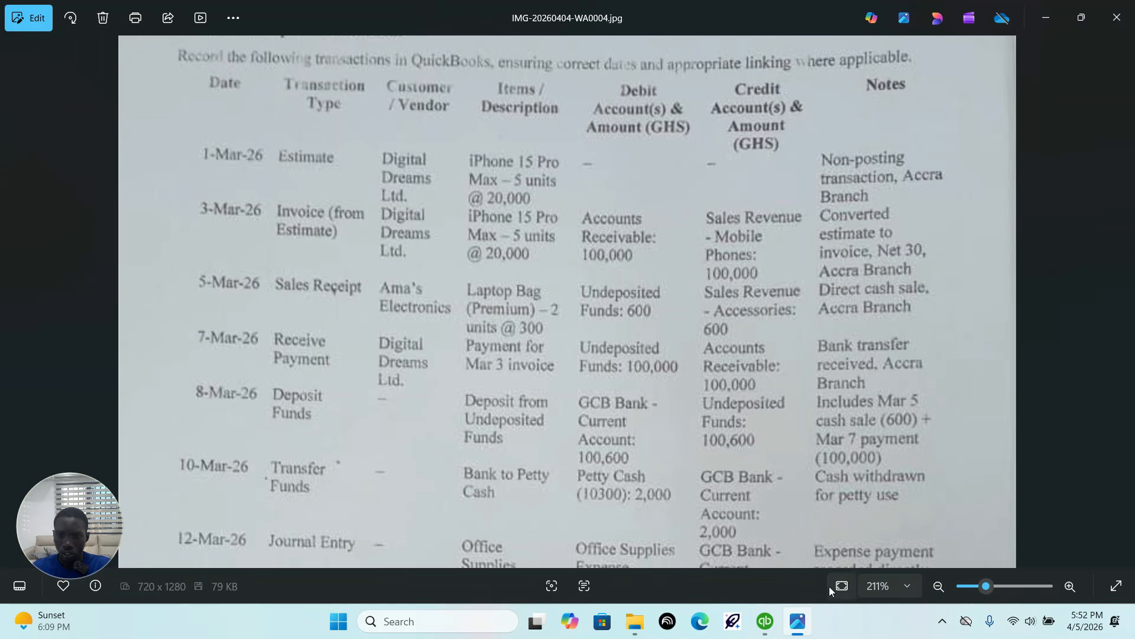
mouse_move(765, 627)
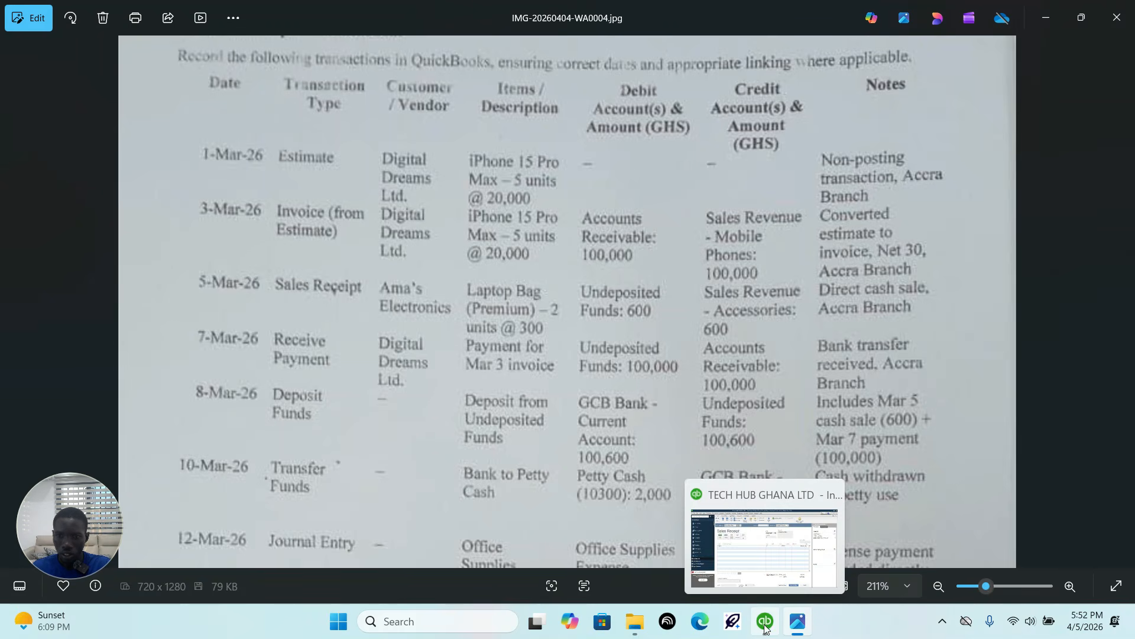
click(765, 627)
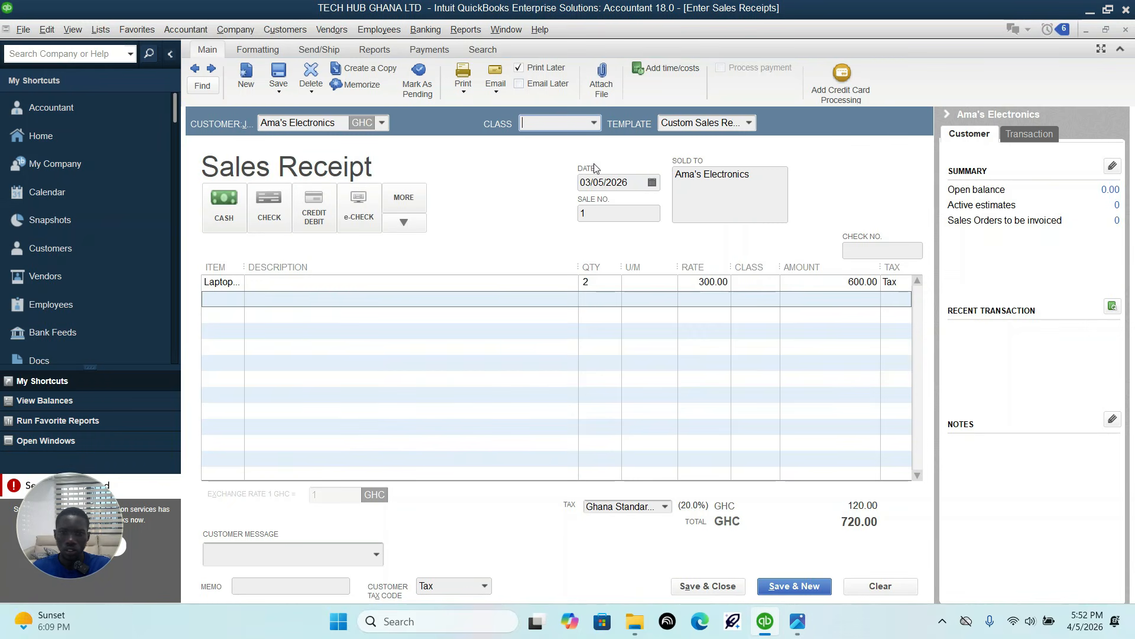
click(594, 122)
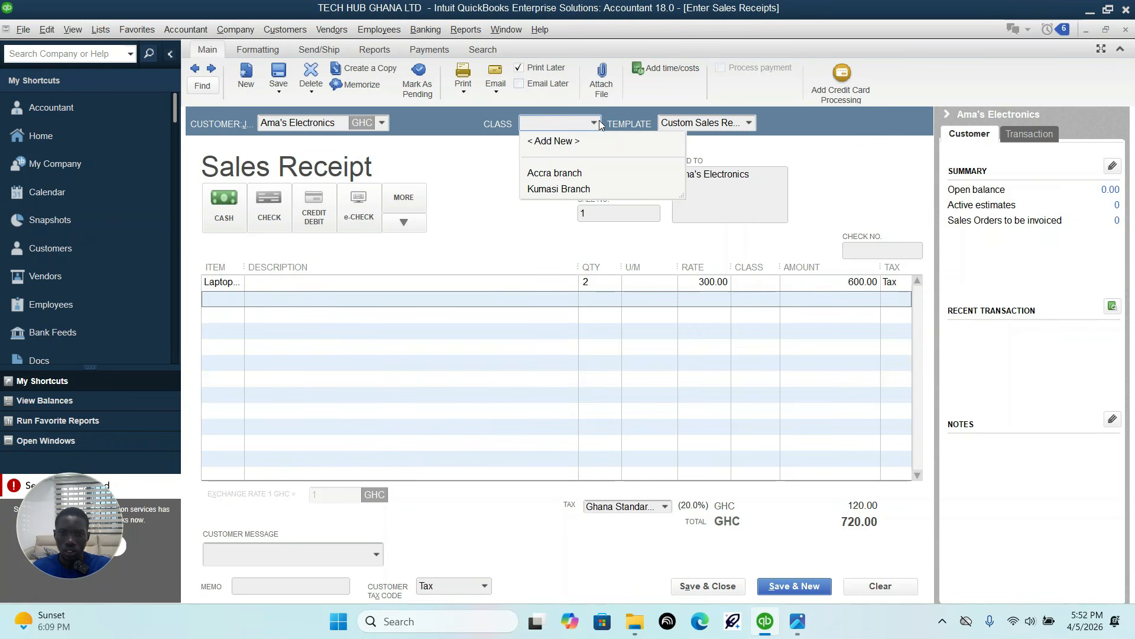
click(569, 171)
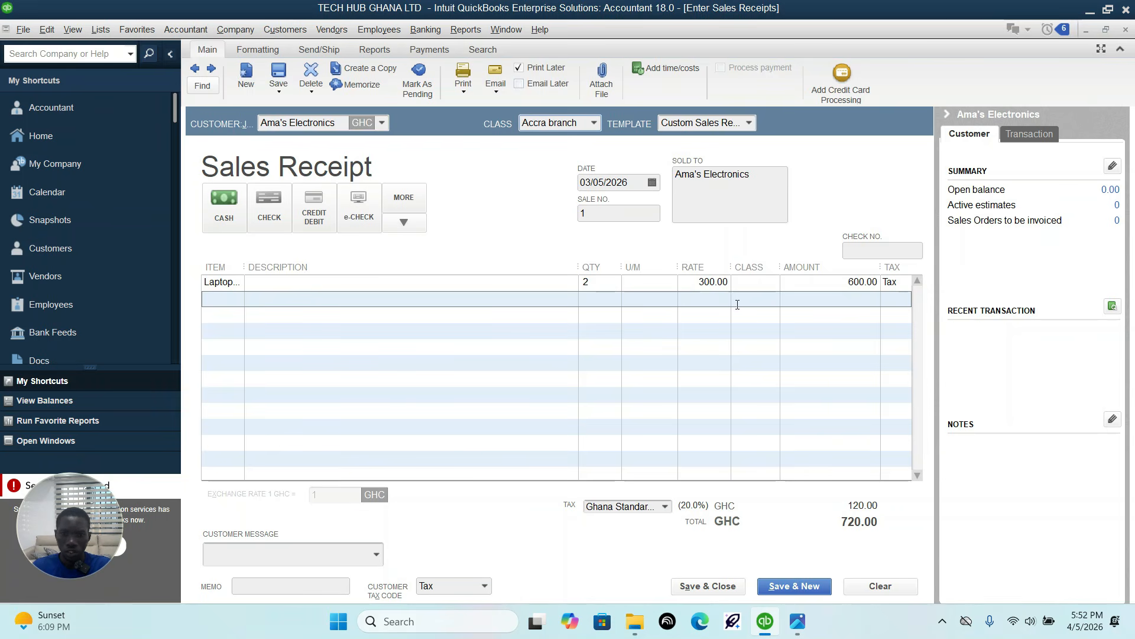
Step: Assign the Accra branch class to the laptop bag line, then save and close the sales receipt
click(772, 283)
click(772, 284)
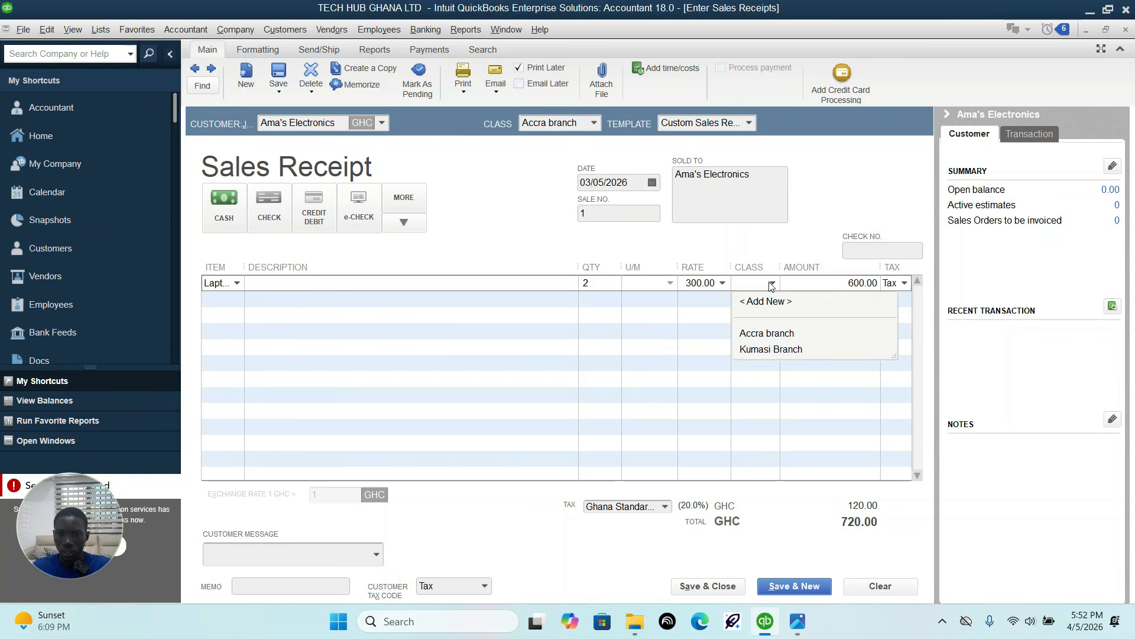
click(776, 333)
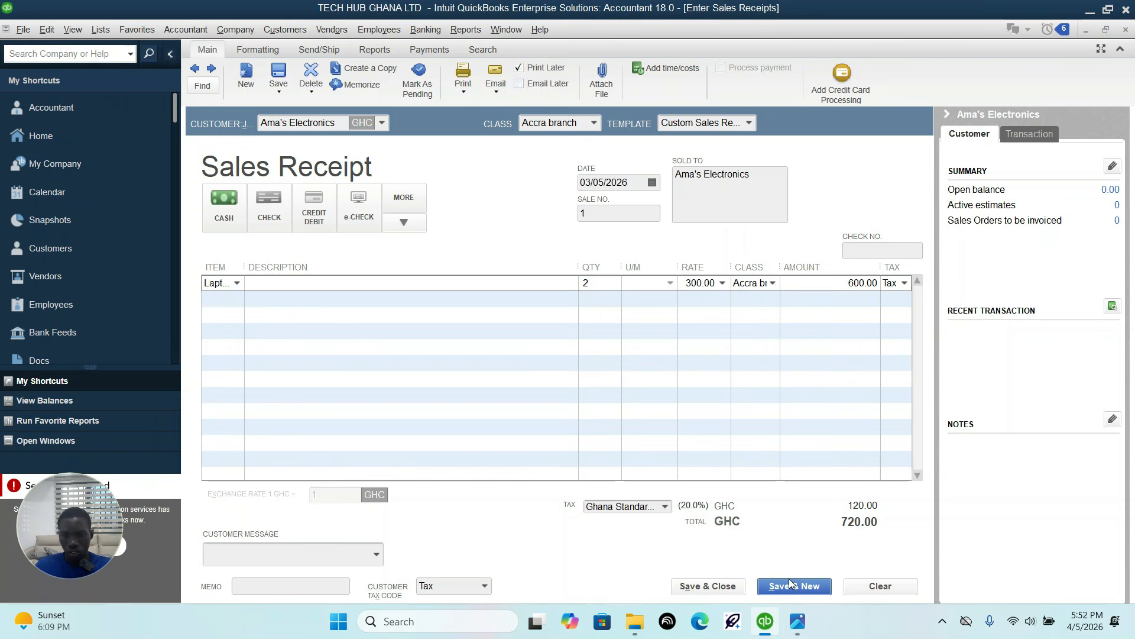
click(710, 587)
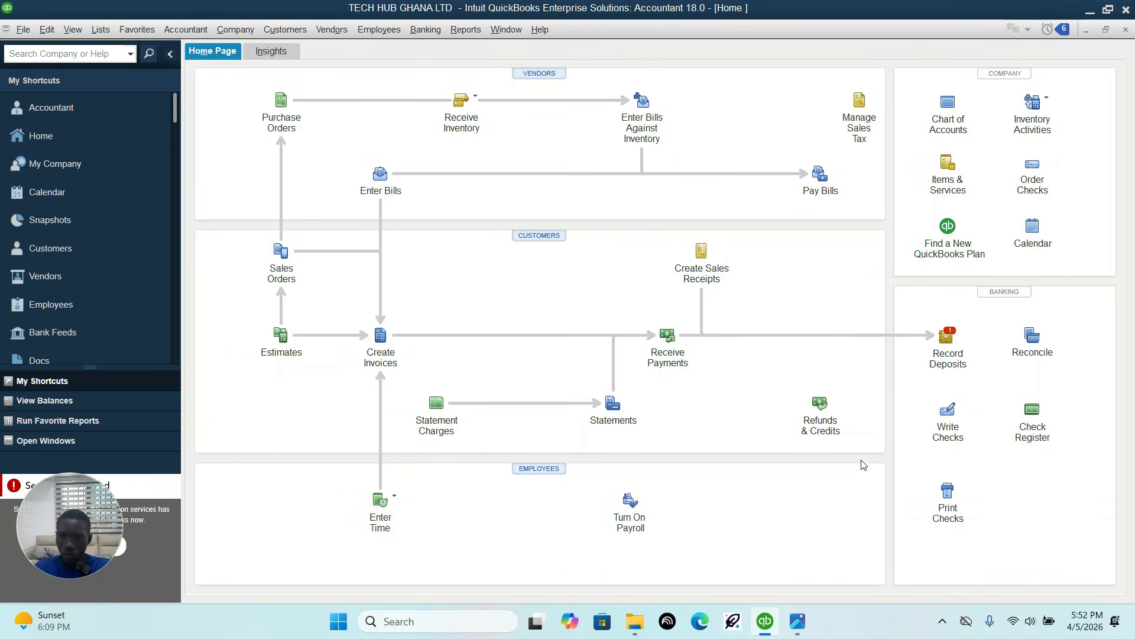
Step: Check the 7 March entry in the assignment and start a customer payment from Digital Dreams LTD for the 03/03/2026 invoice, keeping automatic payment calculation on
click(796, 622)
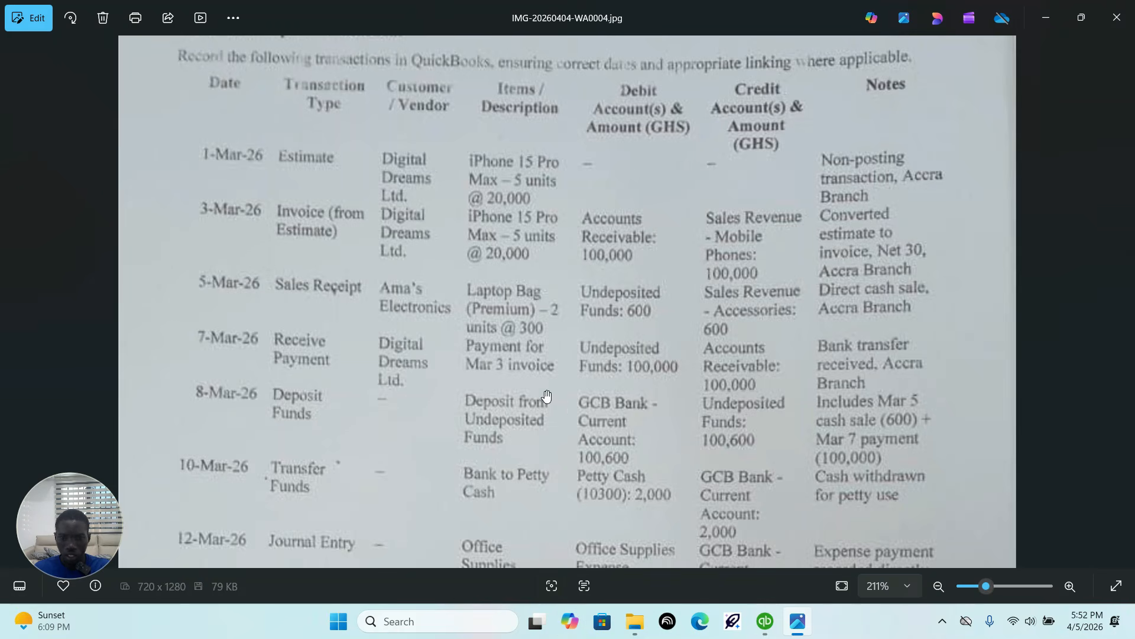
click(766, 621)
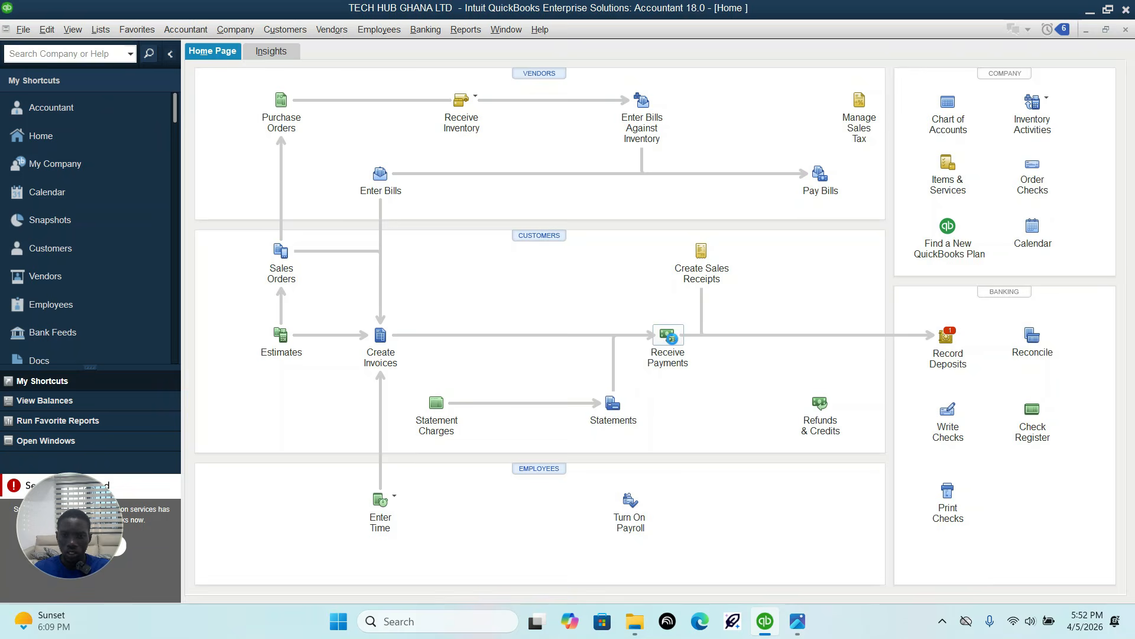
click(668, 335)
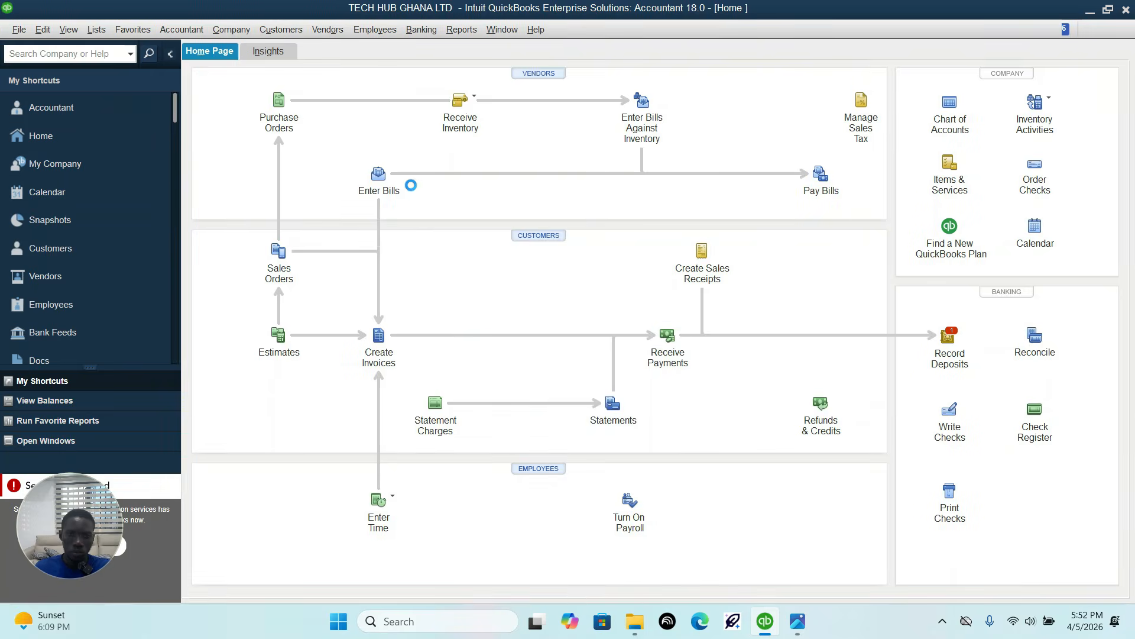
click(375, 156)
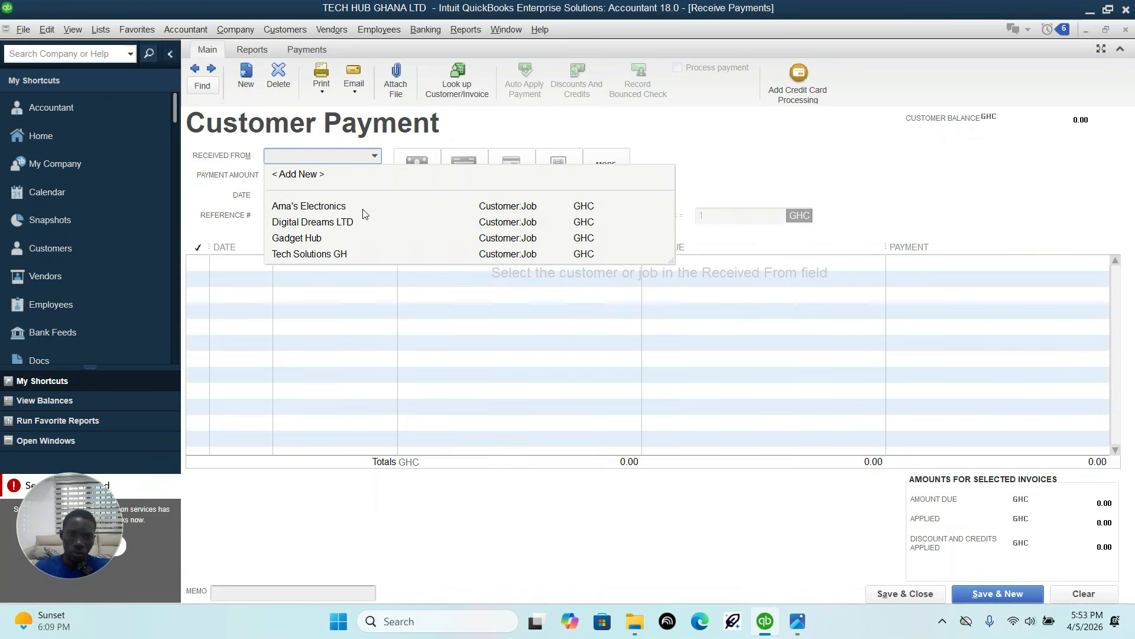
click(344, 223)
click(228, 264)
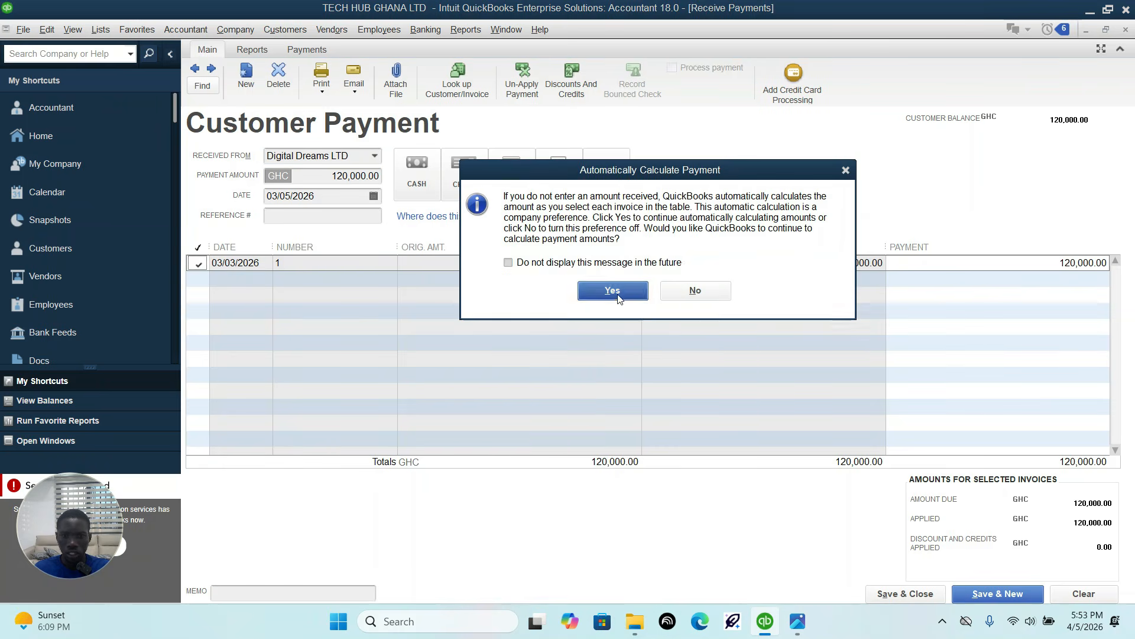
click(612, 290)
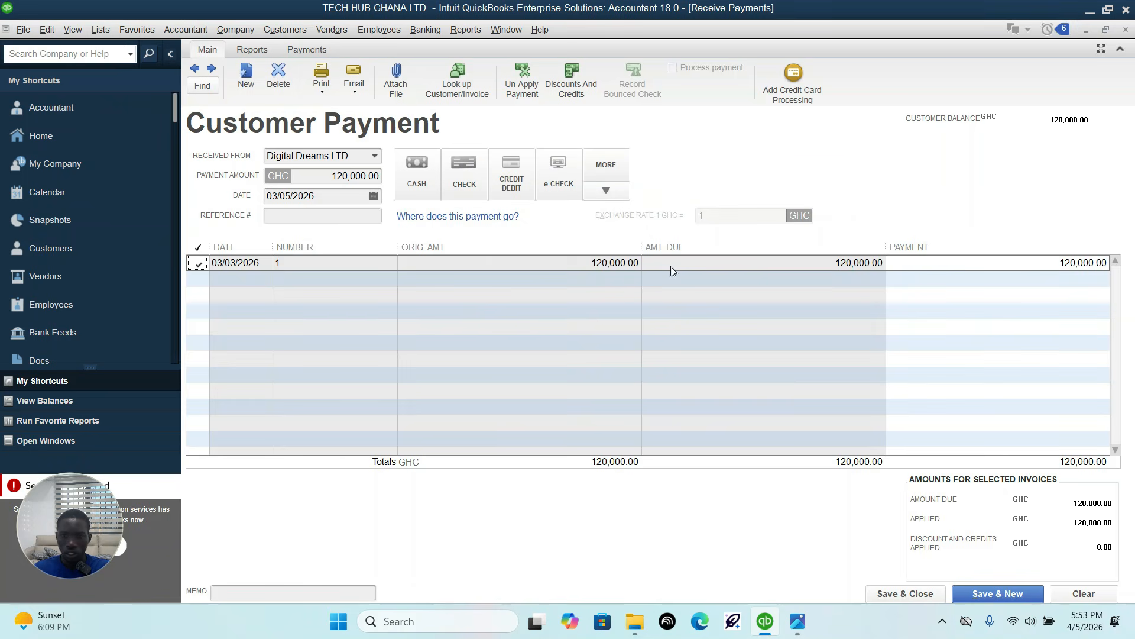
Step: Check the Receive Payment entry in the assignment and set the customer payment's method to Cash
click(798, 621)
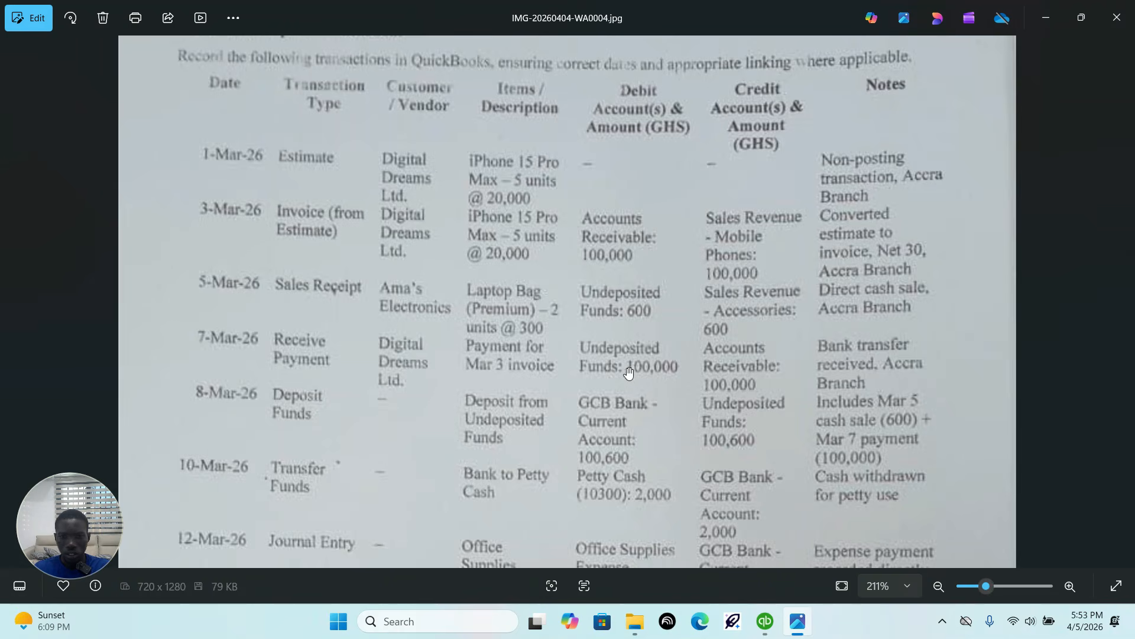
click(766, 622)
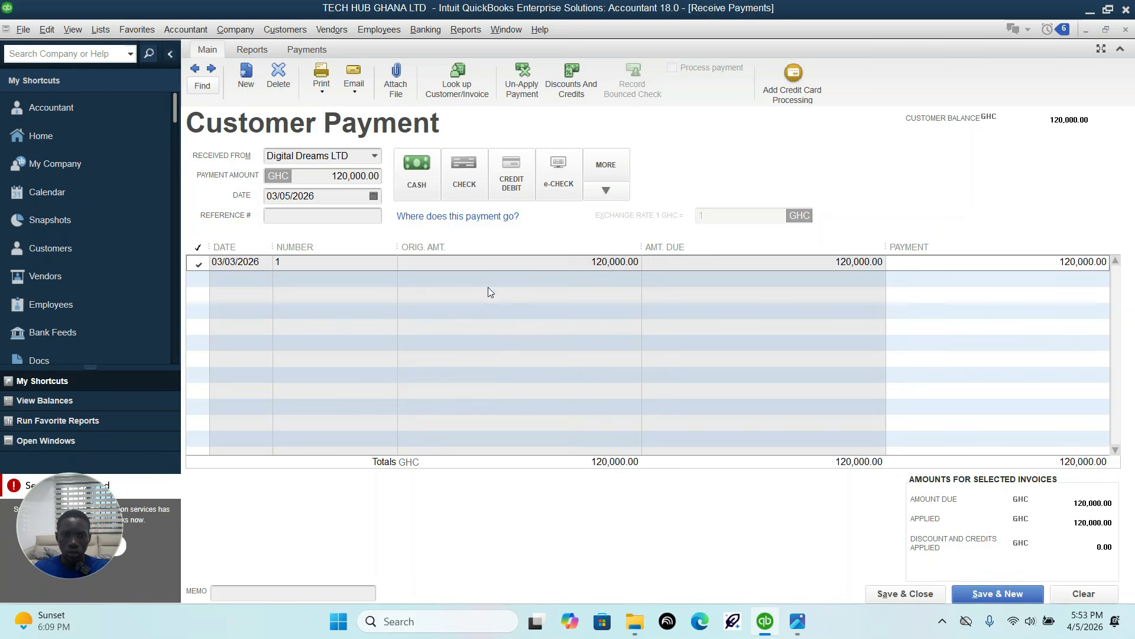
click(422, 178)
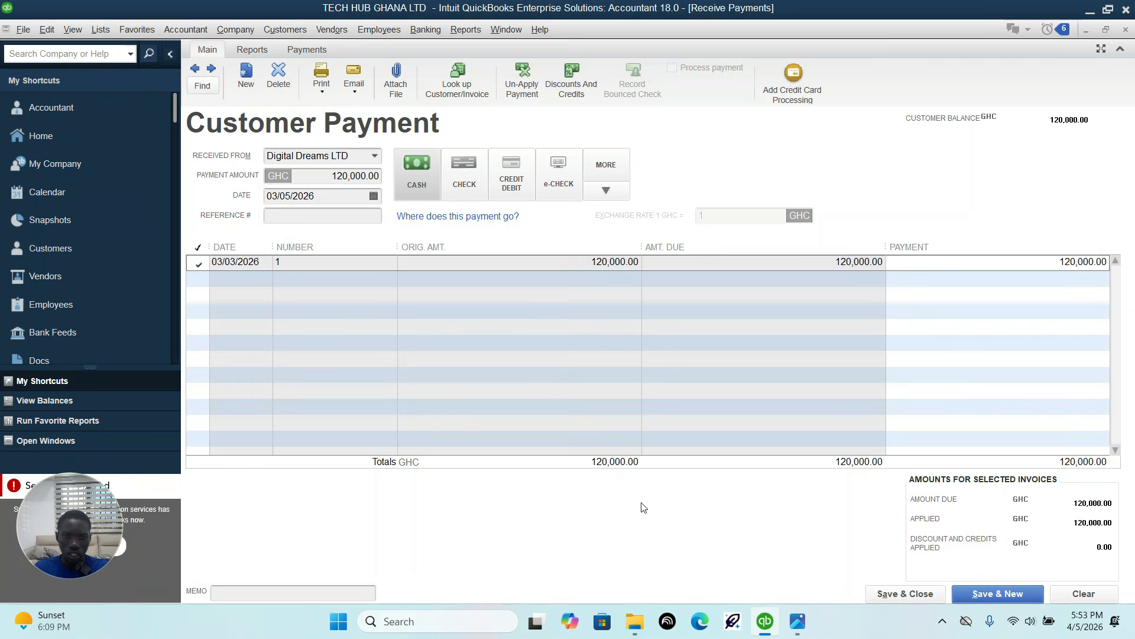
Step: Recheck the 7 March Receive Payment details in the assignment against the open customer payment
click(798, 621)
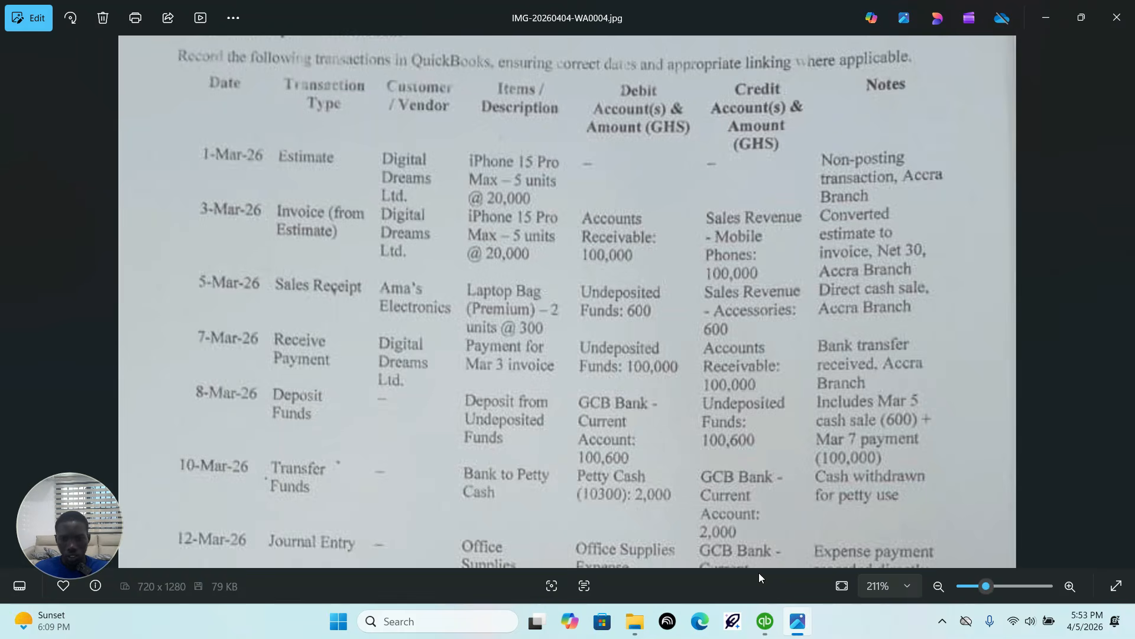
Step: Switch to QuickBooks and set the Digital Dreams LTD customer payment to GHC 100,000 with Cash as the payment method
click(765, 621)
click(341, 171)
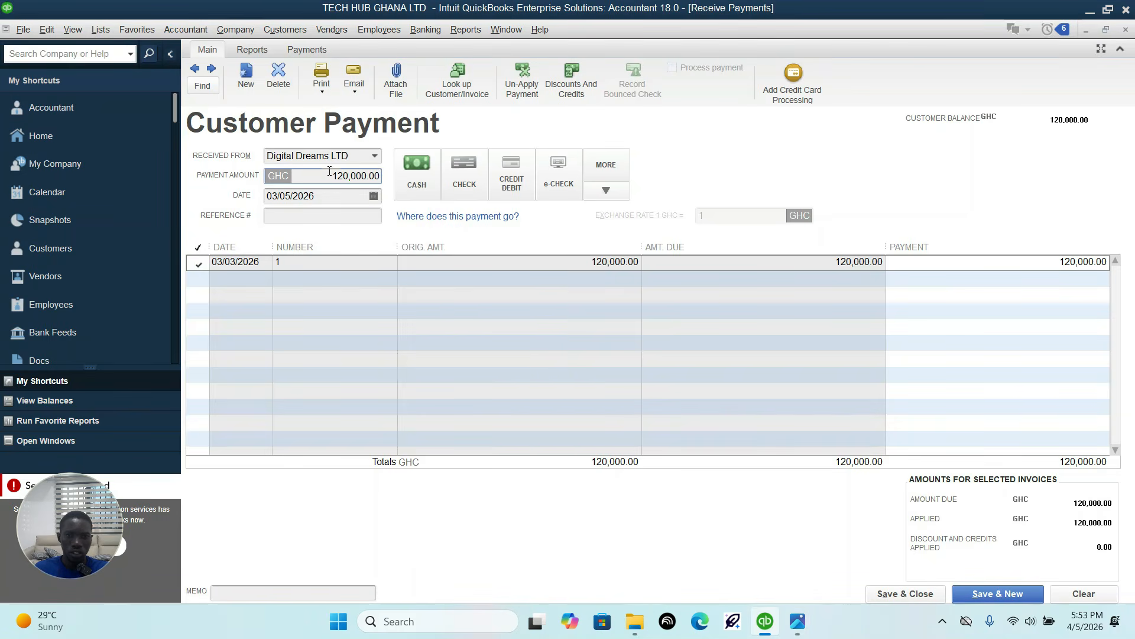
text(1)
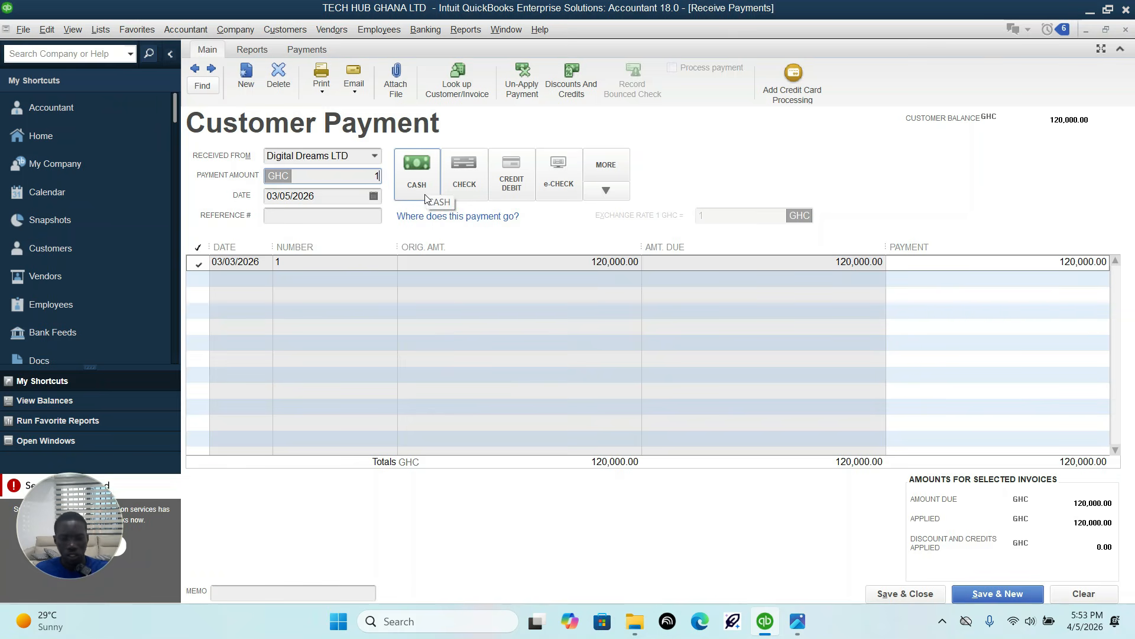
text(000)
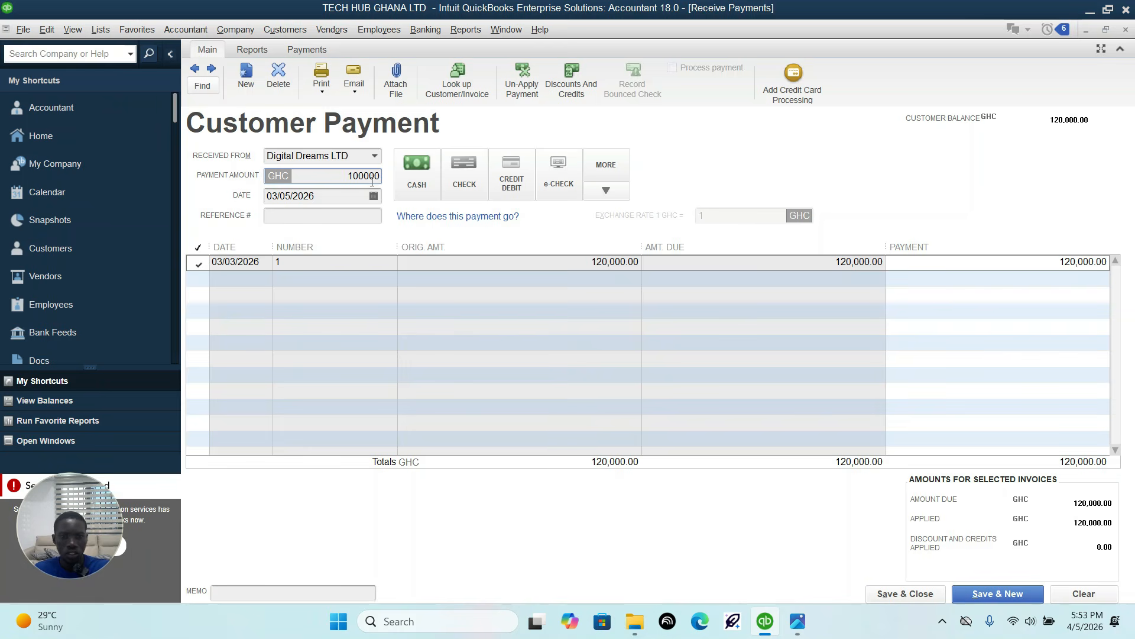
click(406, 280)
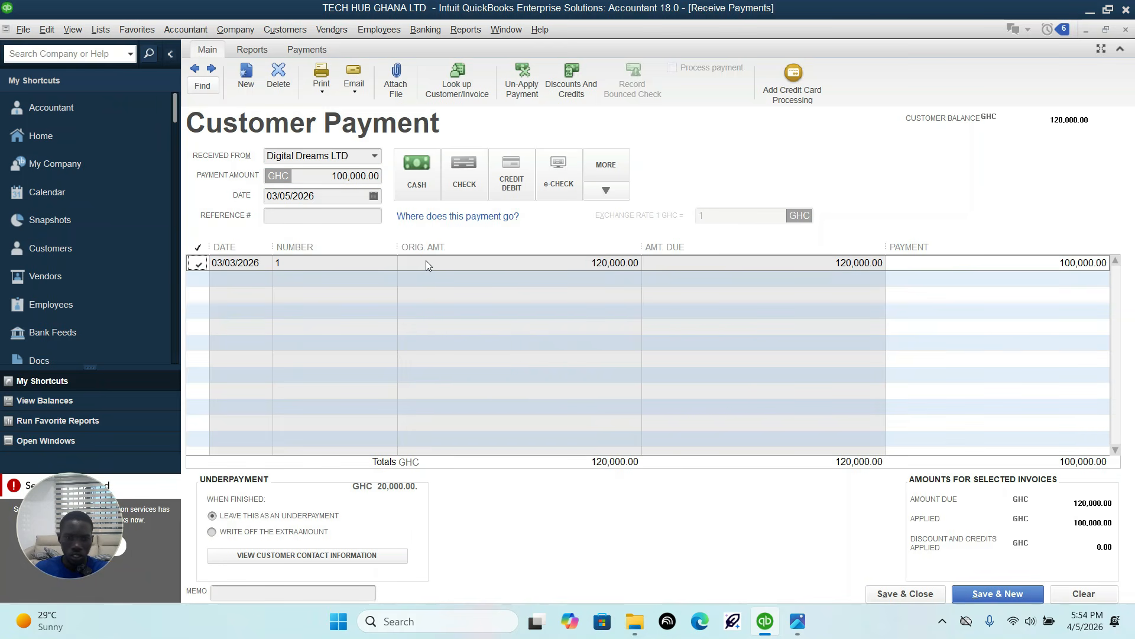
click(417, 176)
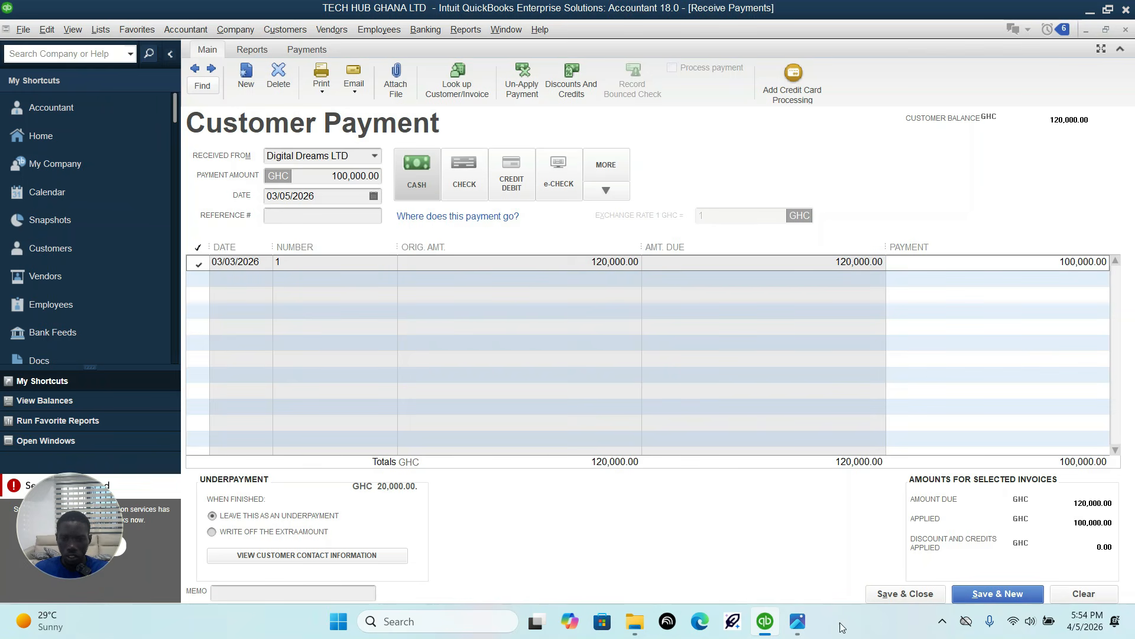
Step: Set the customer payment's date to 03/07/2026 according to the transaction sheet image, and save and close the payment
click(795, 622)
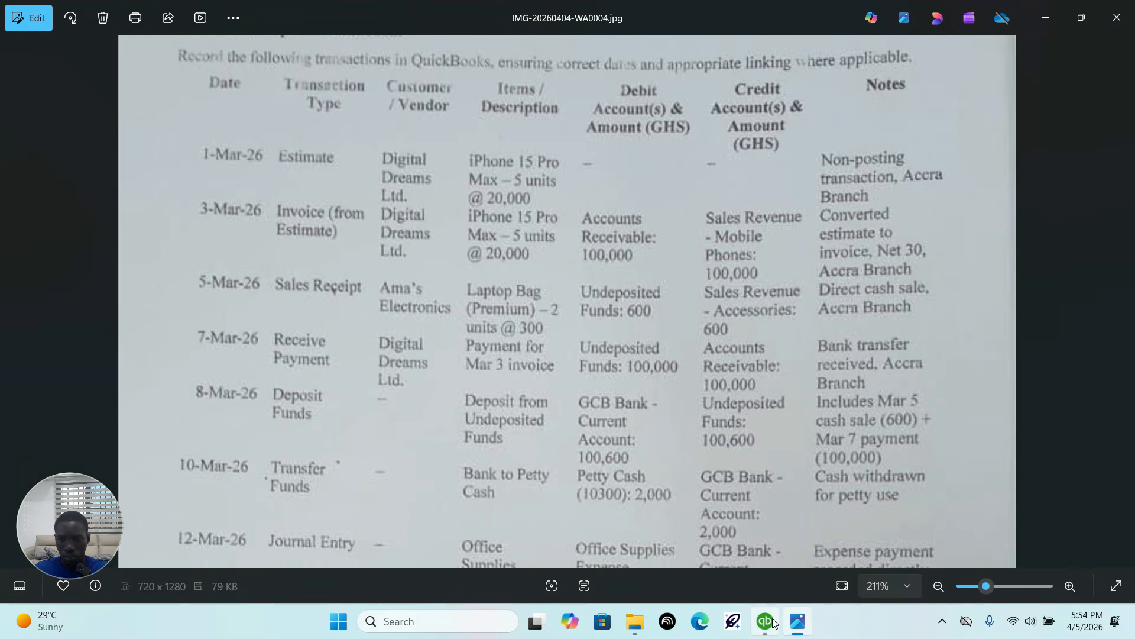
mouse_move(775, 623)
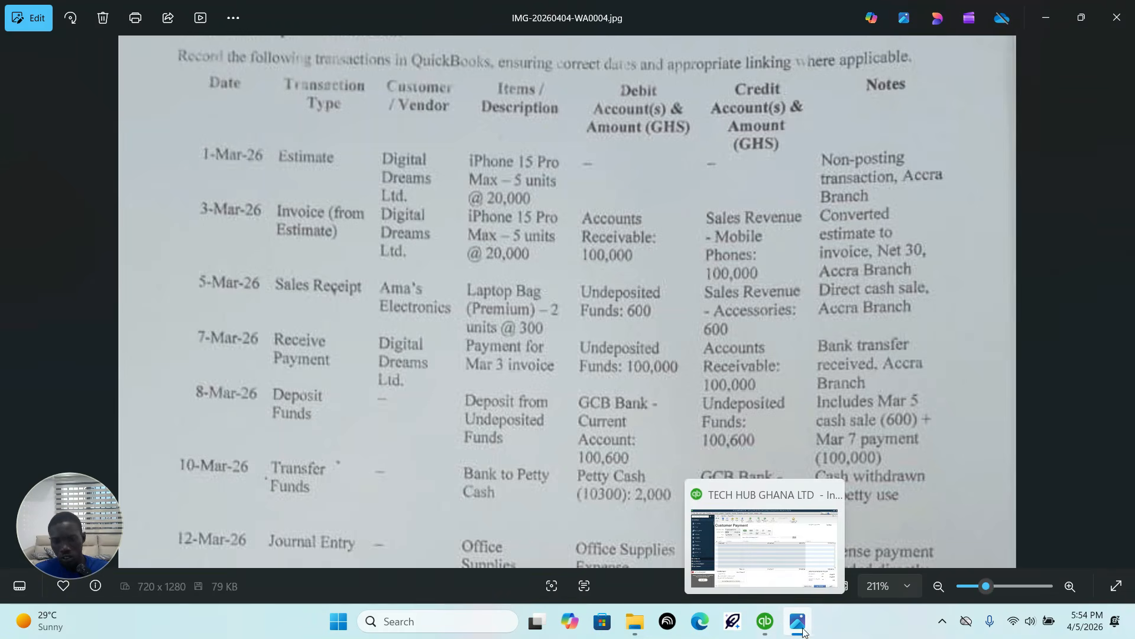
click(763, 631)
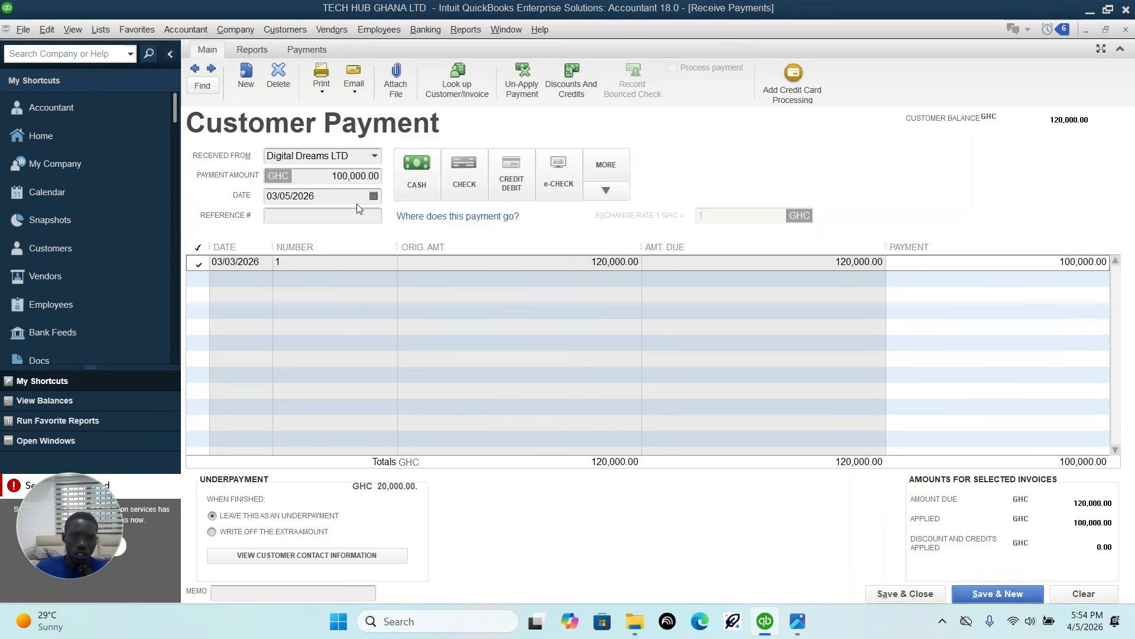
click(373, 195)
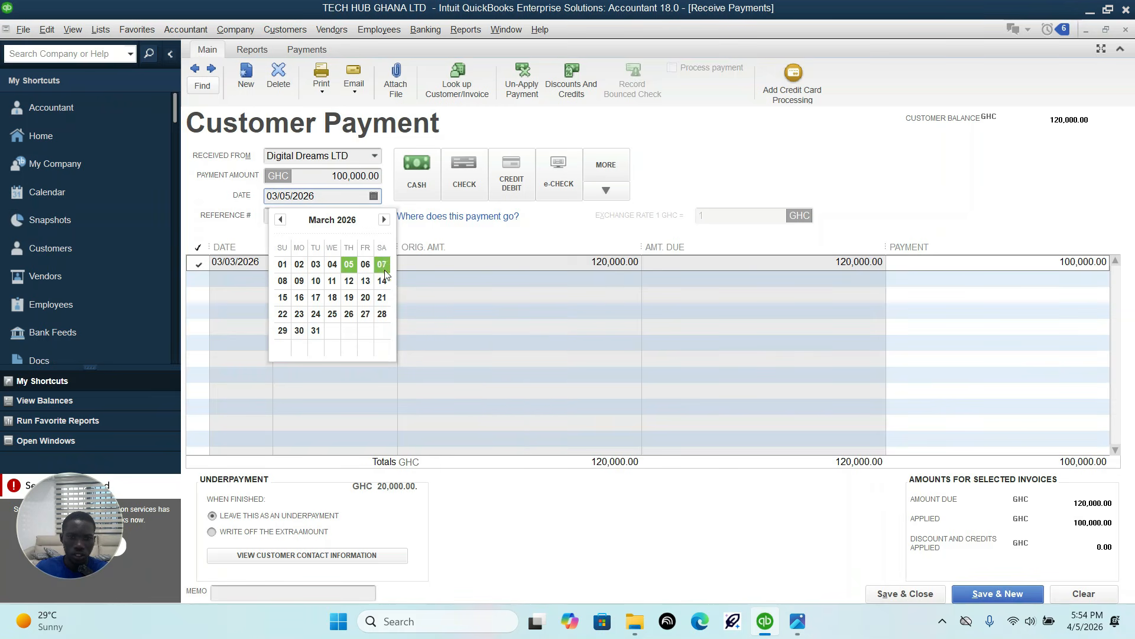
click(383, 264)
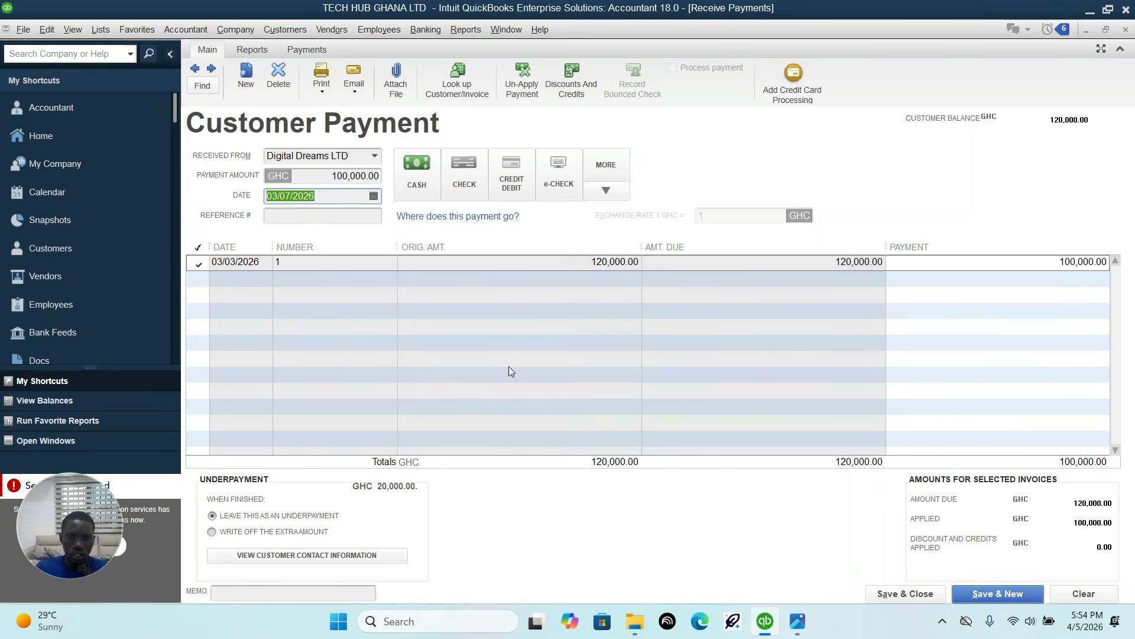
click(902, 594)
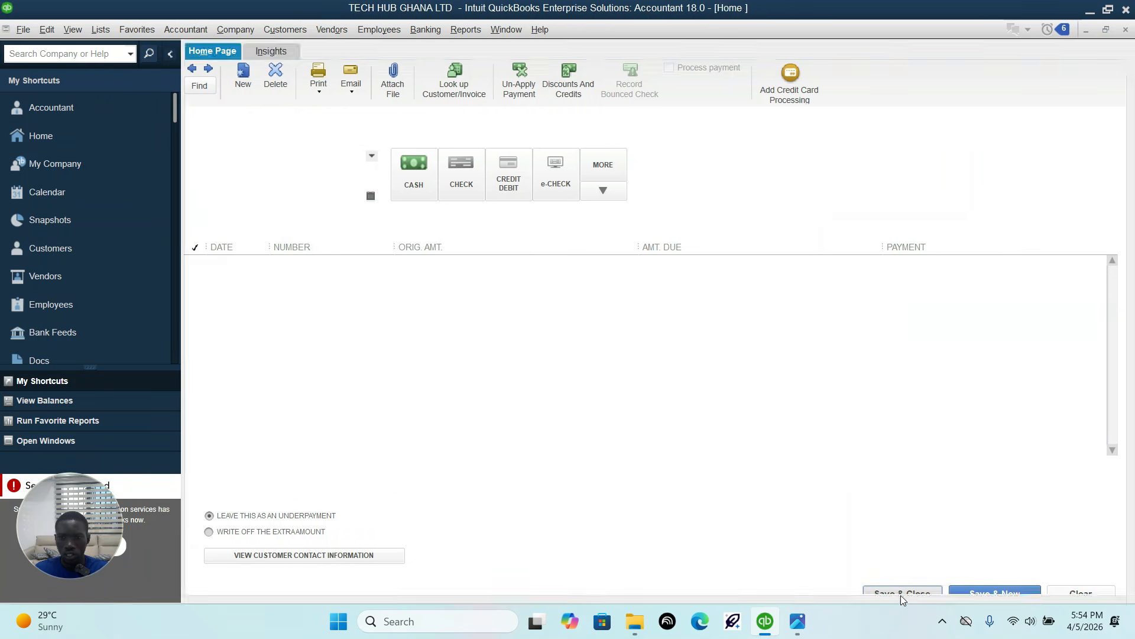
Step: Start a bank deposit with both waiting payments, the Ama's Electronics sales receipt and the Digital Dreams LTD payment
click(798, 621)
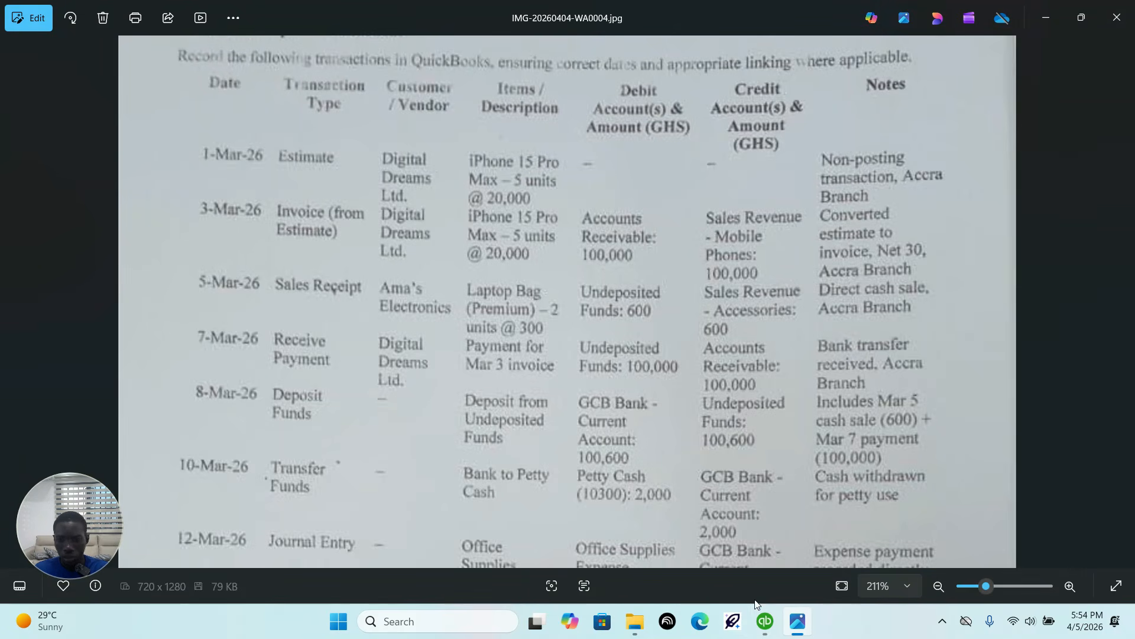
click(765, 621)
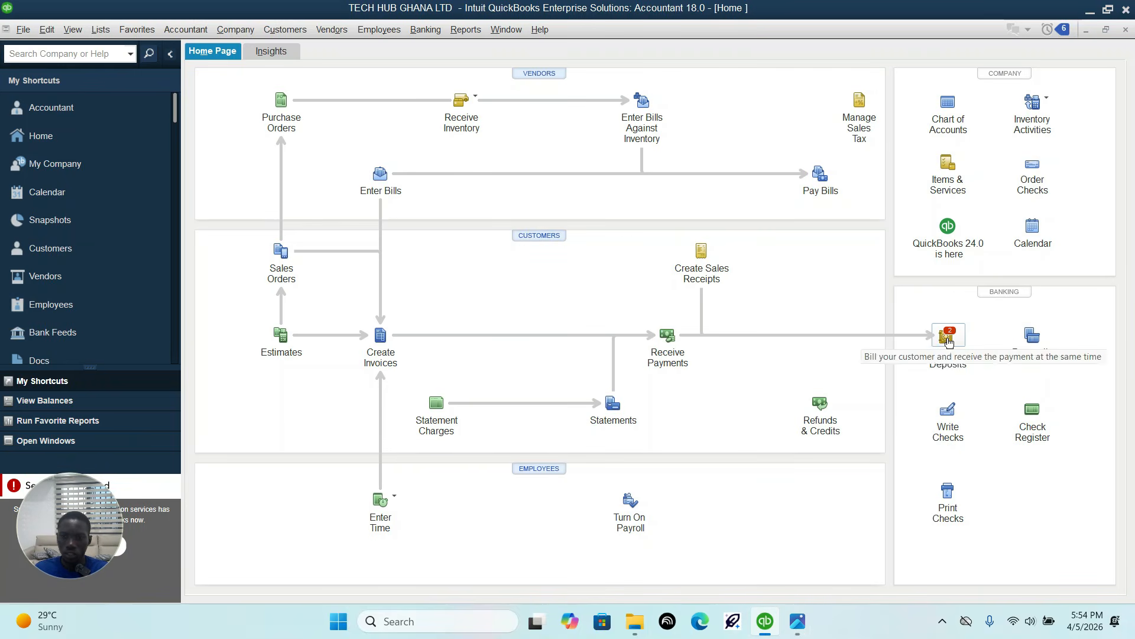
click(948, 336)
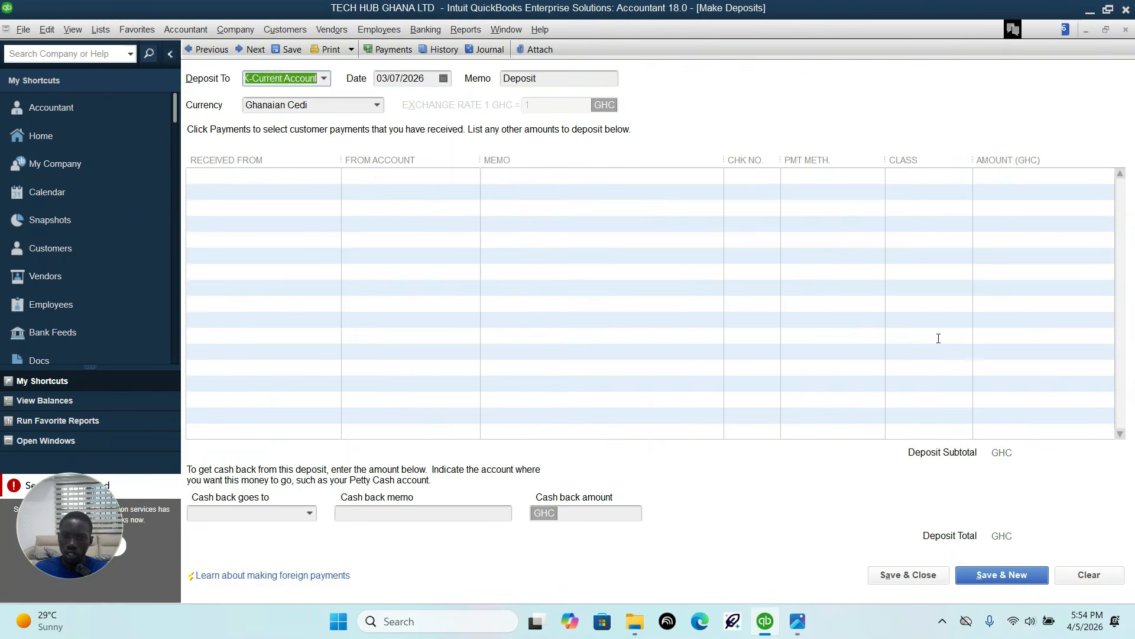
click(400, 212)
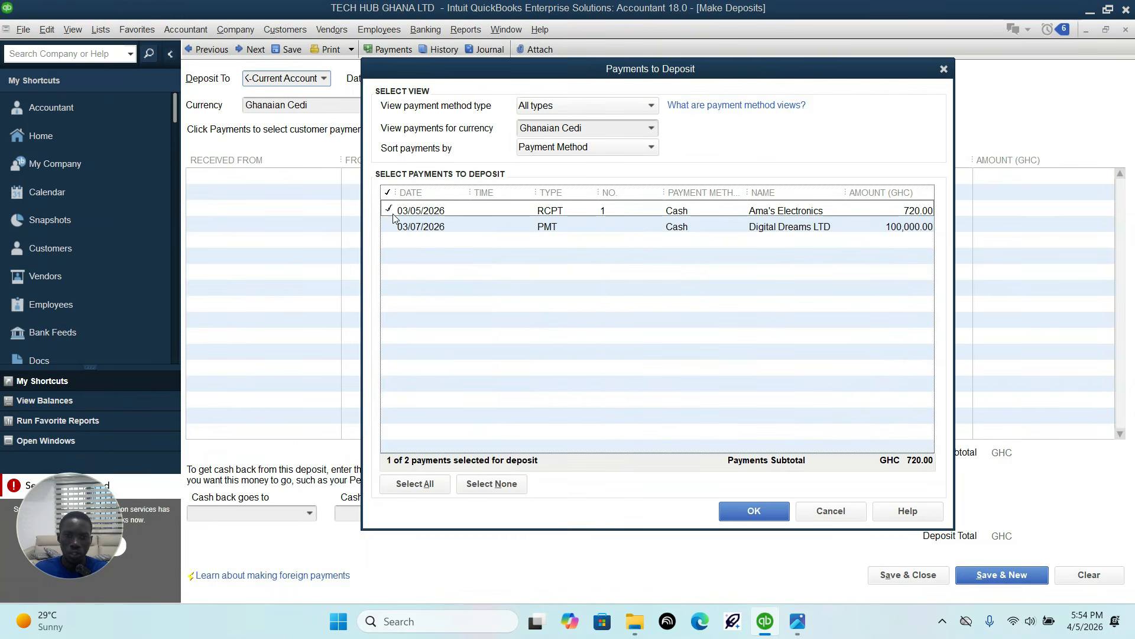
click(397, 226)
click(753, 510)
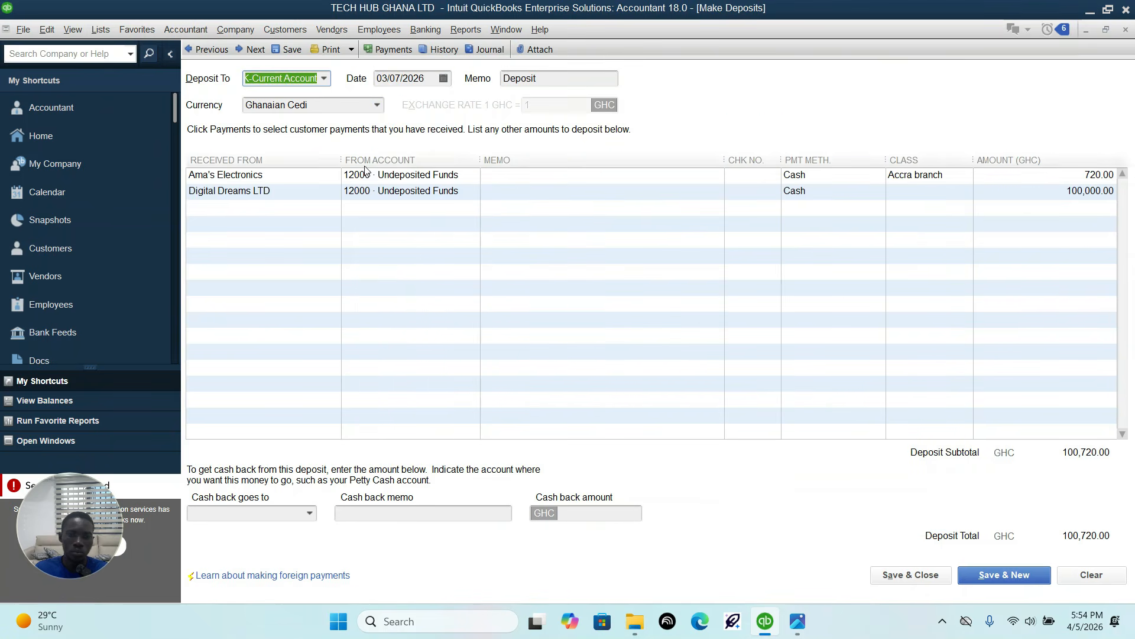
Step: Check the deposit account 10100 GCB BANK-Current Account against the transaction sheet image, and save and close the deposit
click(324, 79)
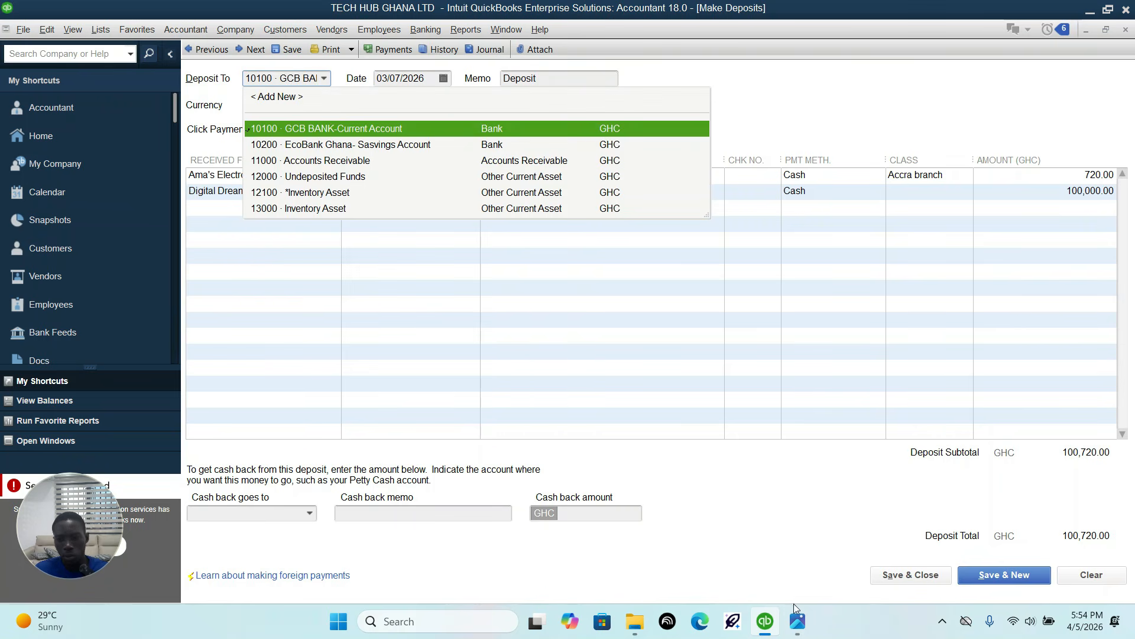
click(797, 620)
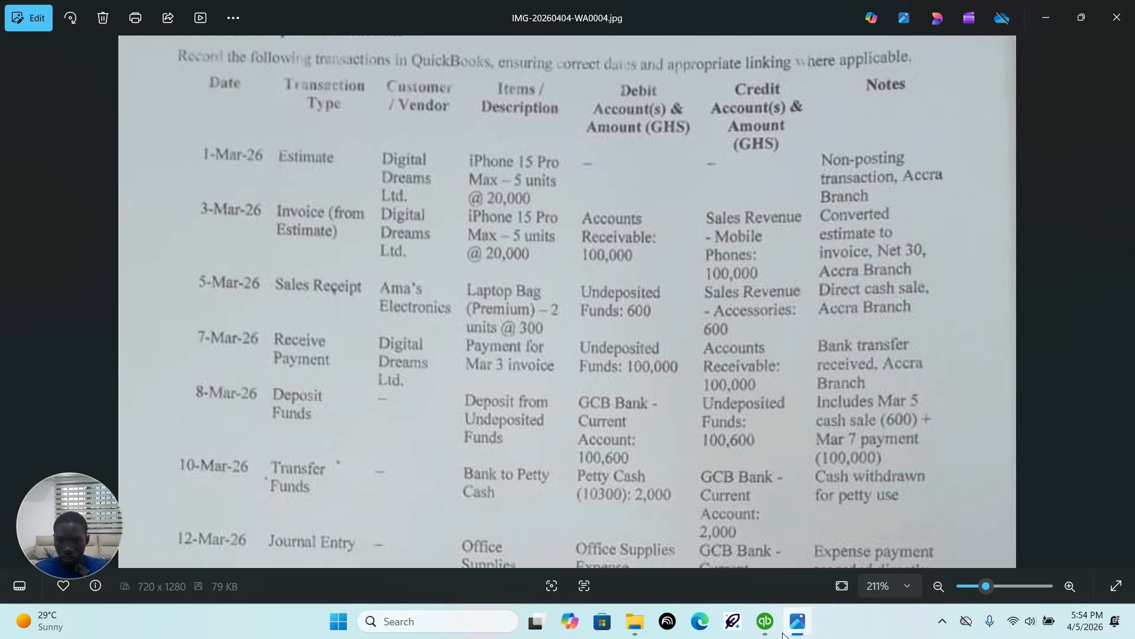
click(765, 621)
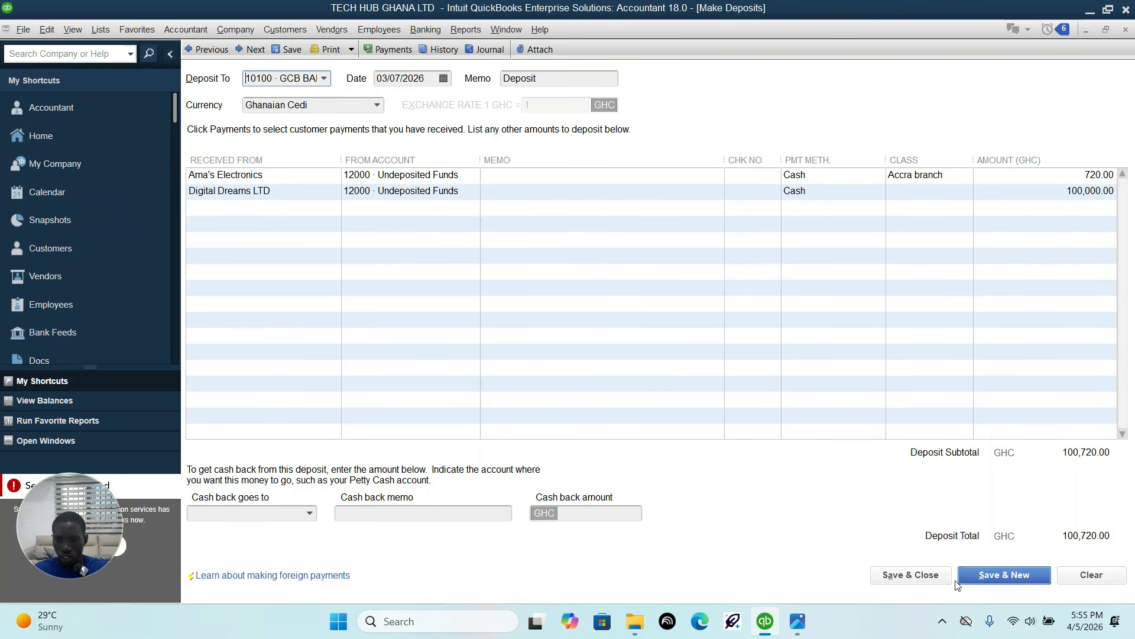
click(936, 579)
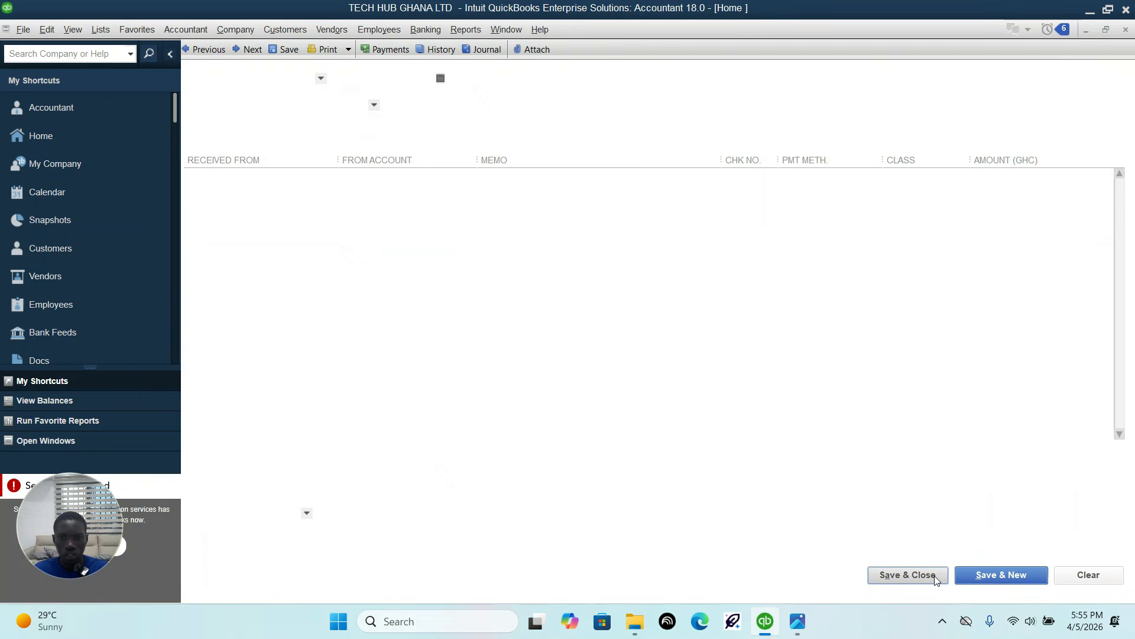
Step: Start the funds transfer listed in the transaction sheet image, with 10100 GCB BANK-Current Account as the source account
click(798, 622)
drag(452, 417, 448, 281)
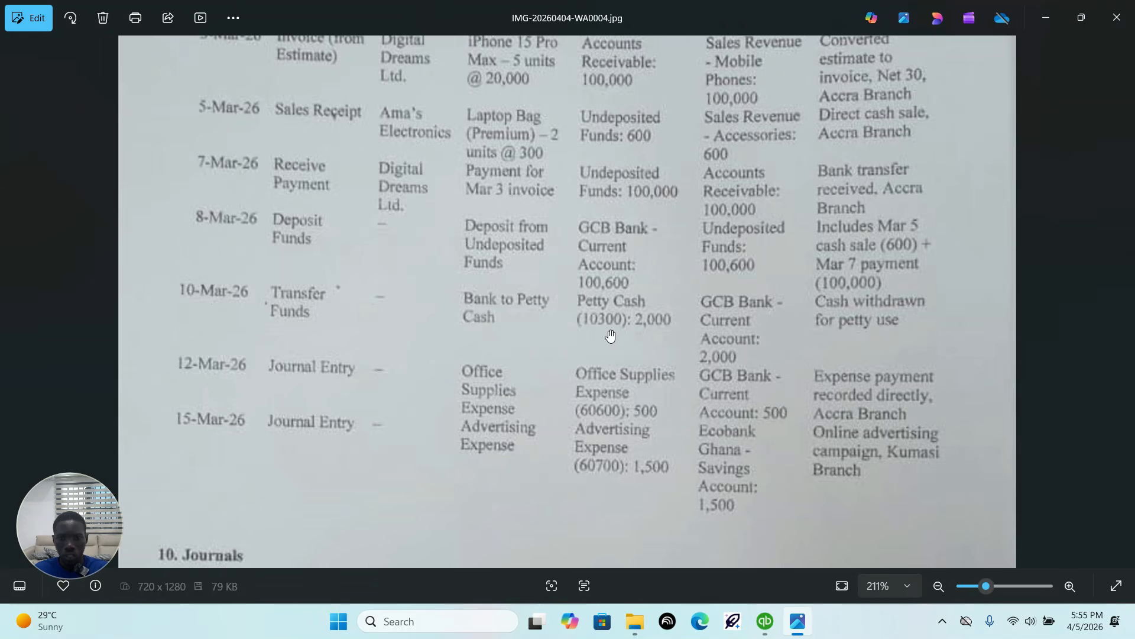
click(762, 630)
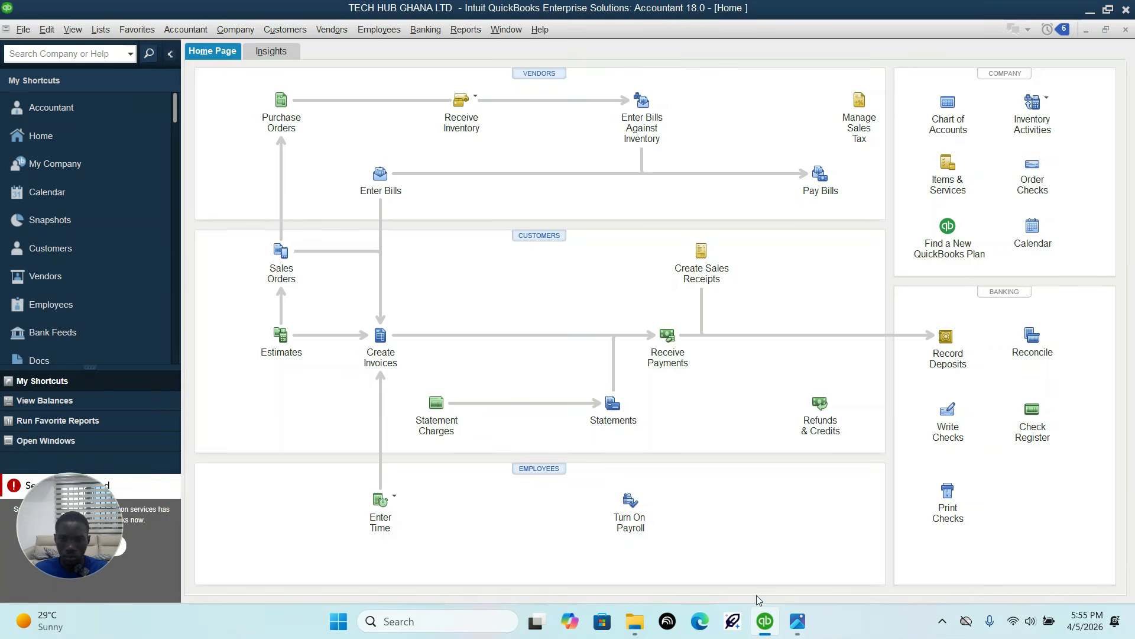
click(426, 29)
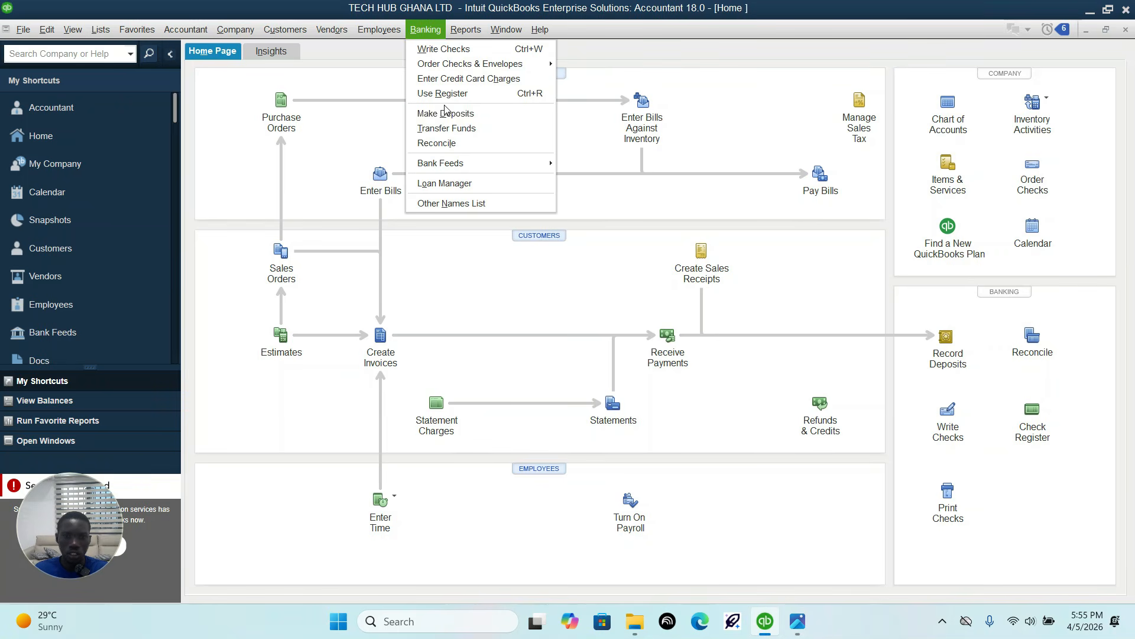
click(447, 129)
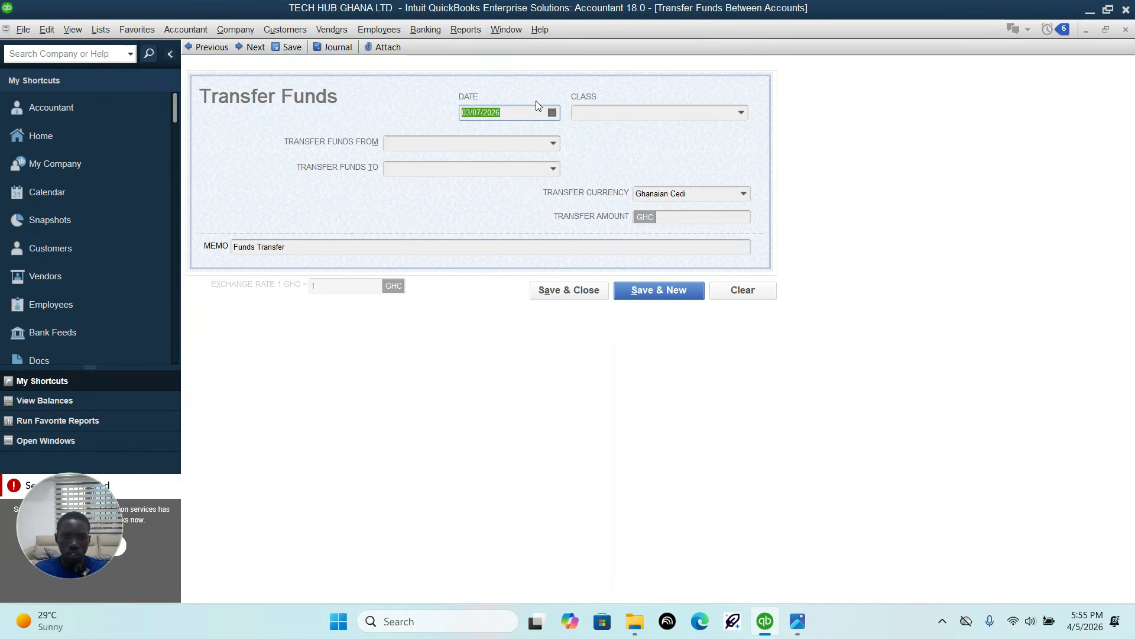
click(554, 145)
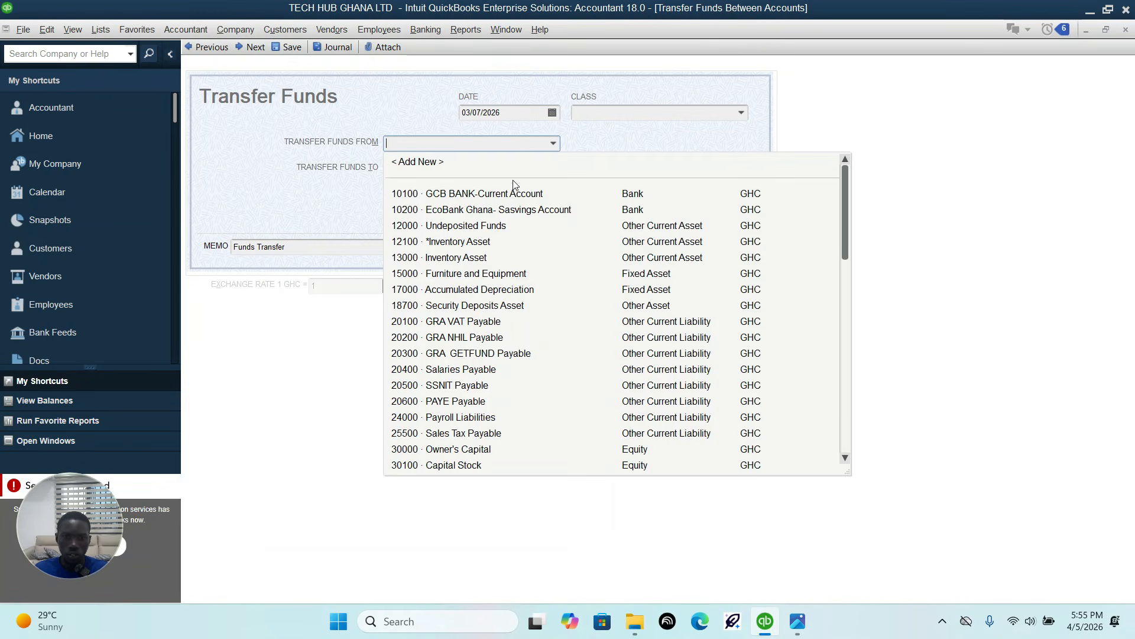
click(510, 195)
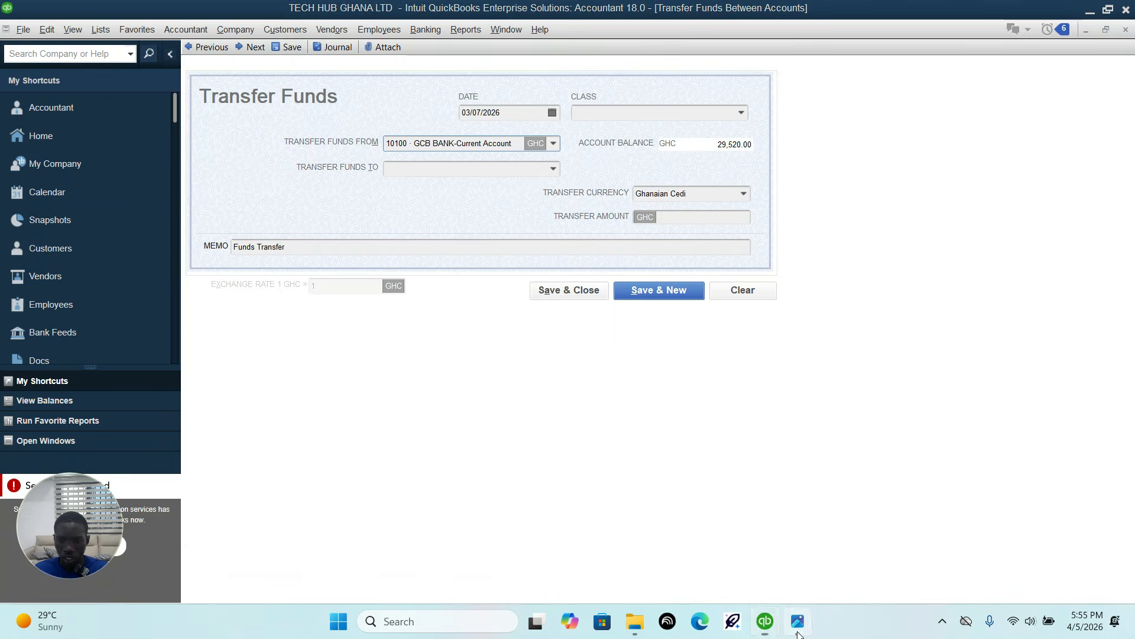
Step: Check the transfer's destination in the transaction sheet image and look up "petty" among the accounts to transfer to
click(797, 622)
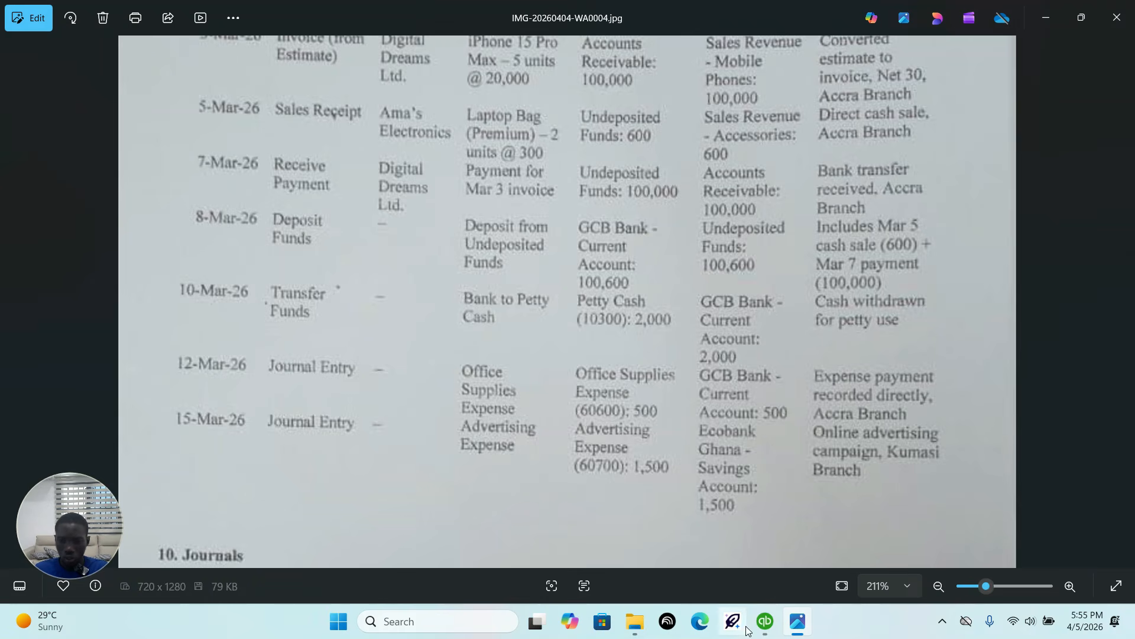
click(765, 621)
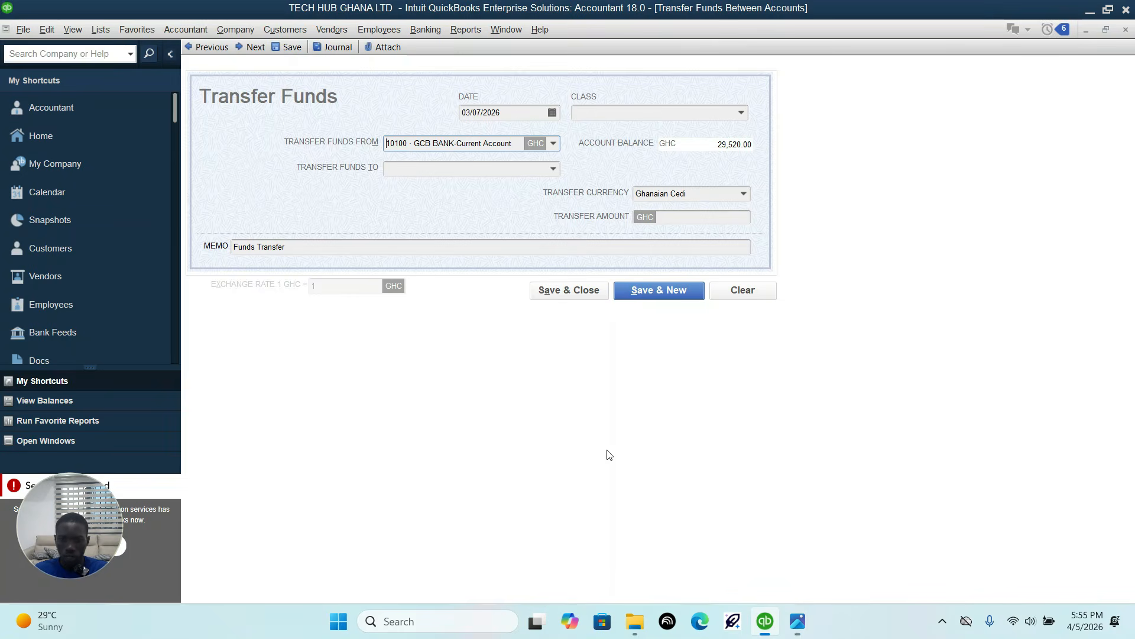
click(554, 170)
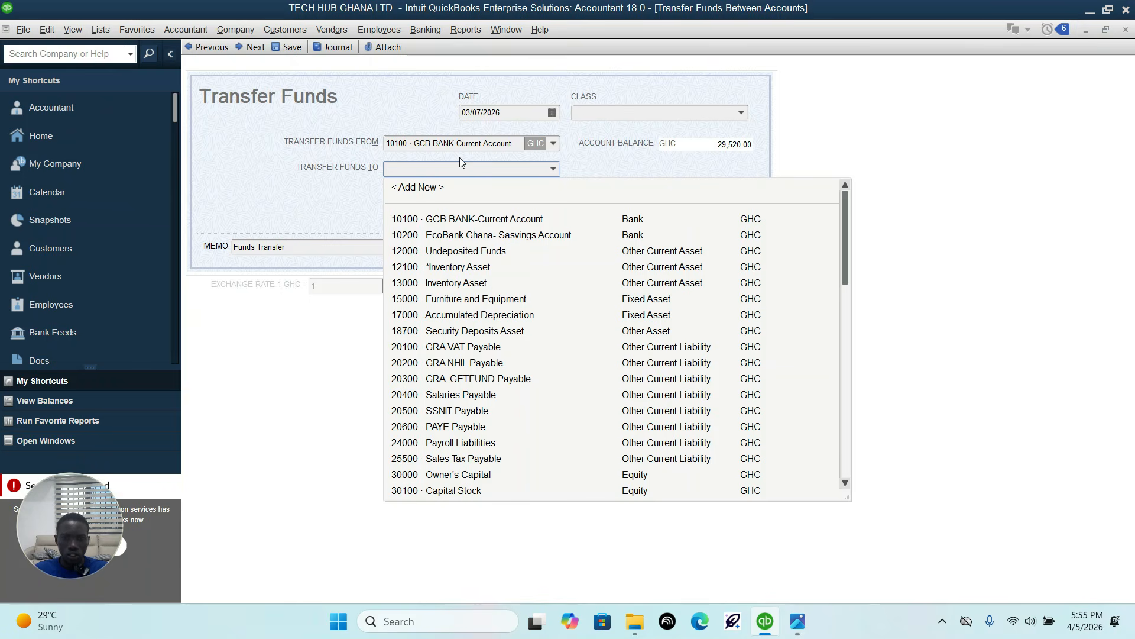
text(petty)
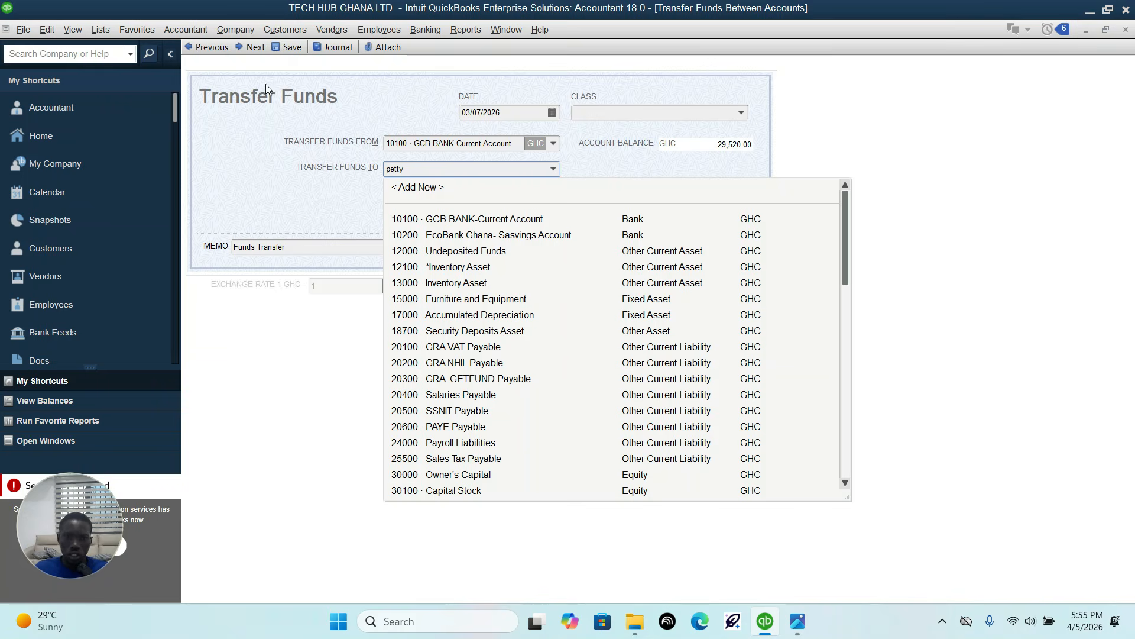
Step: Add a new bank-type account named "Petty cash" in Ghanaian Cedi from the transfer's destination account list
click(423, 188)
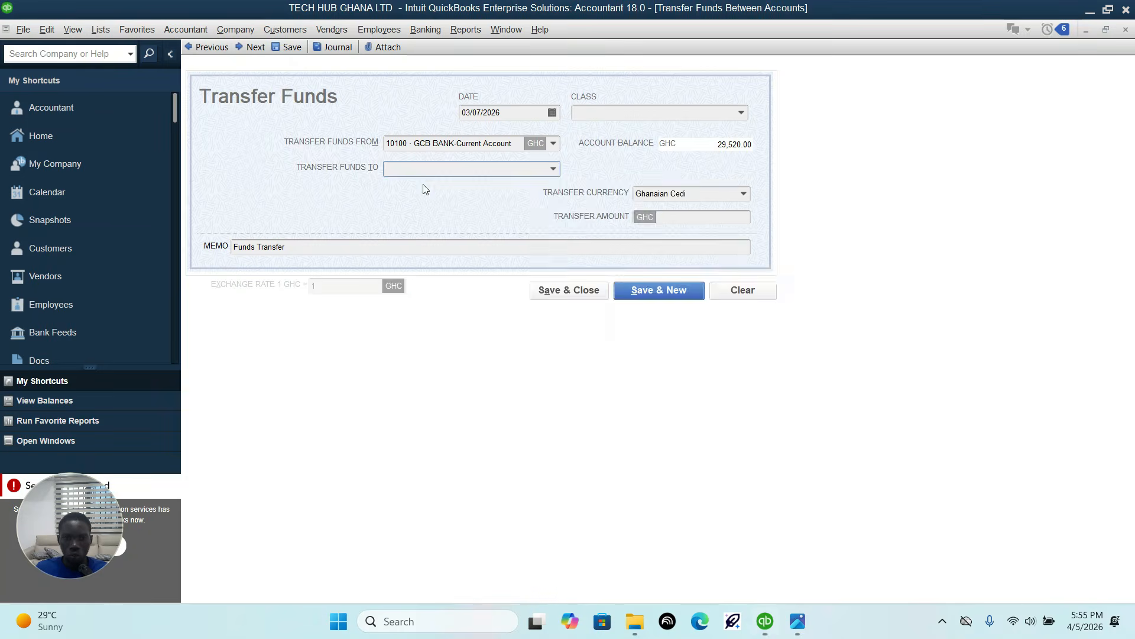
click(348, 336)
click(705, 472)
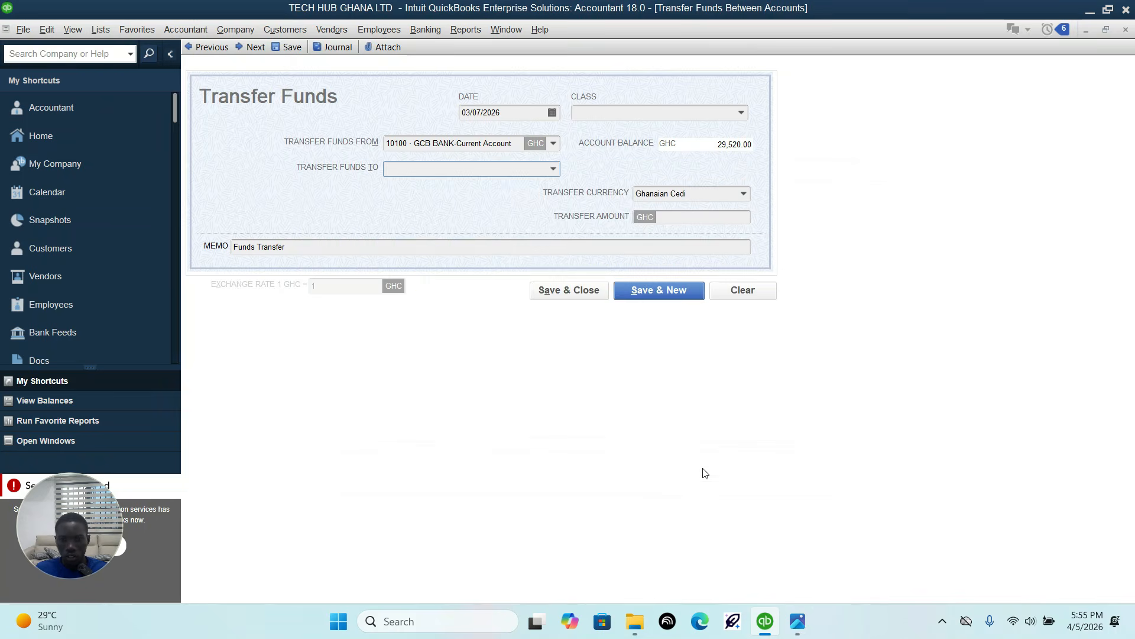
click(400, 149)
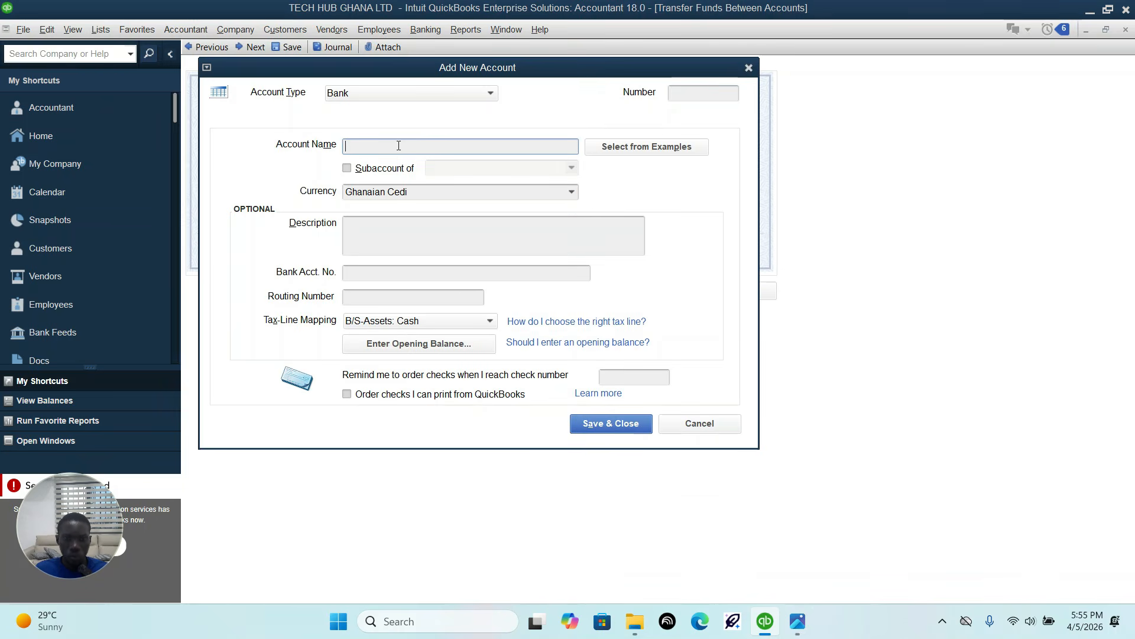
text(Pe)
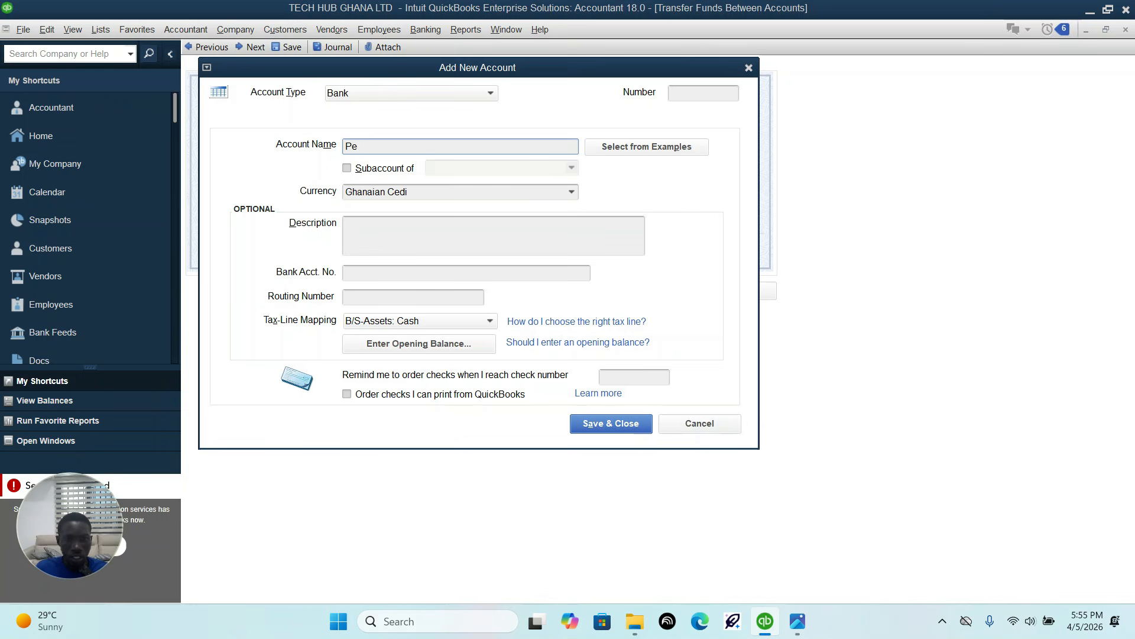
text(tty )
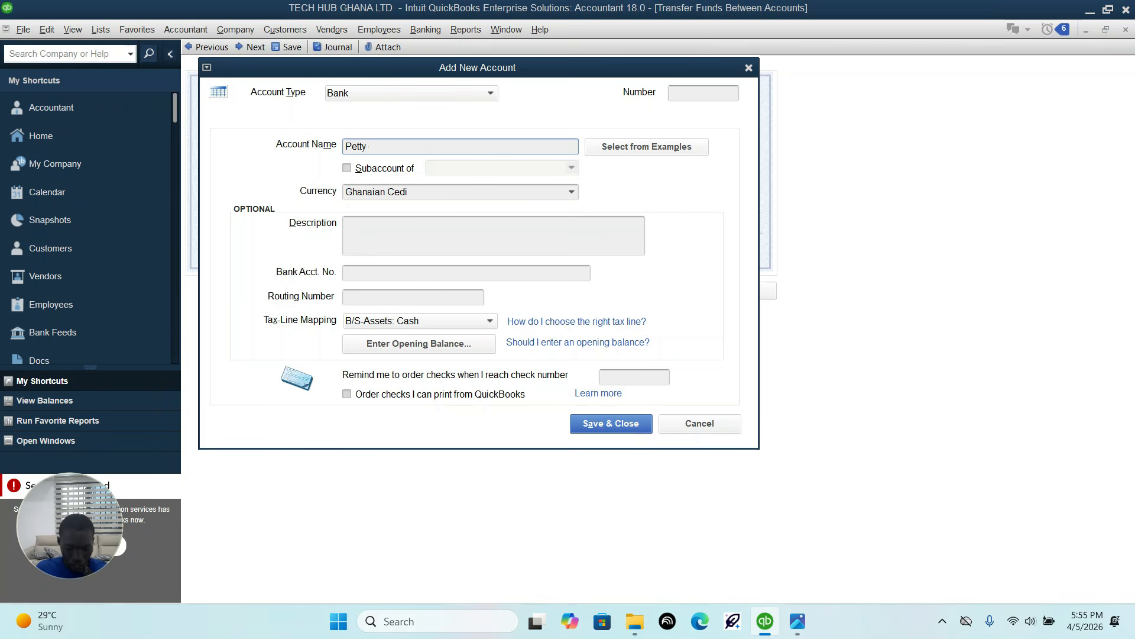
text(cash)
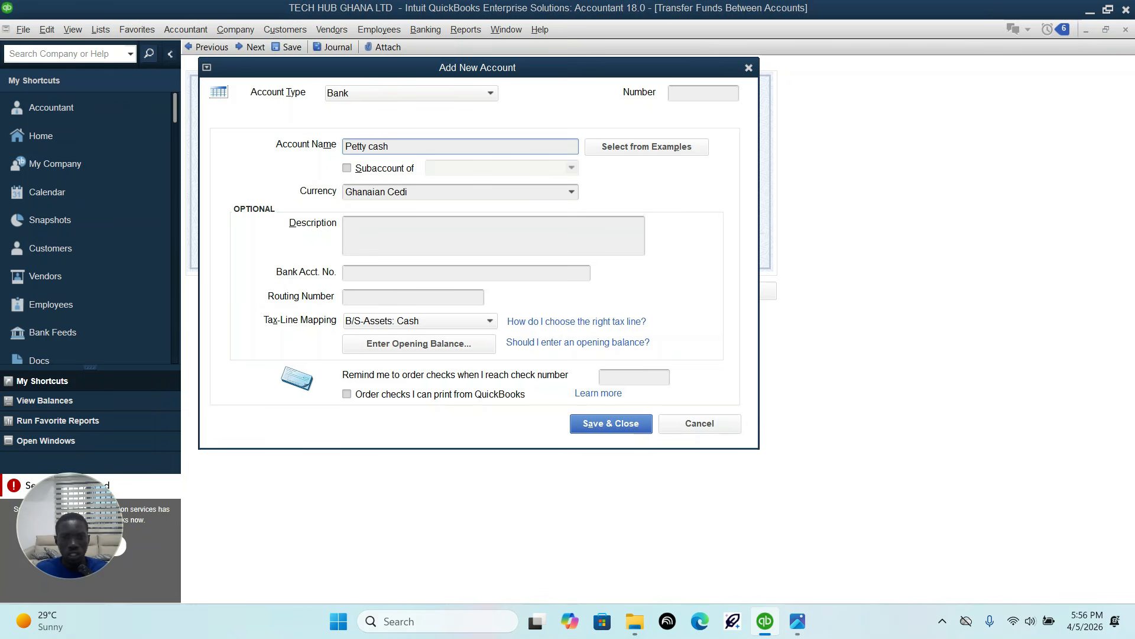
click(596, 427)
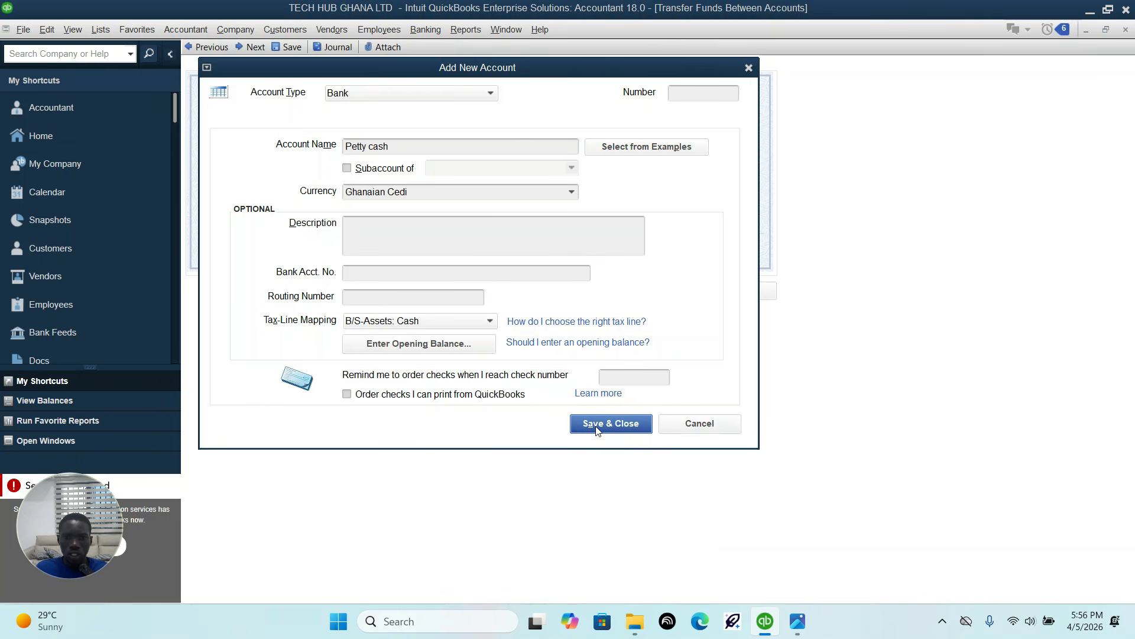
Step: Look up the petty cash ledger code in the transaction sheet image, number the new account 10300, and save it
click(698, 92)
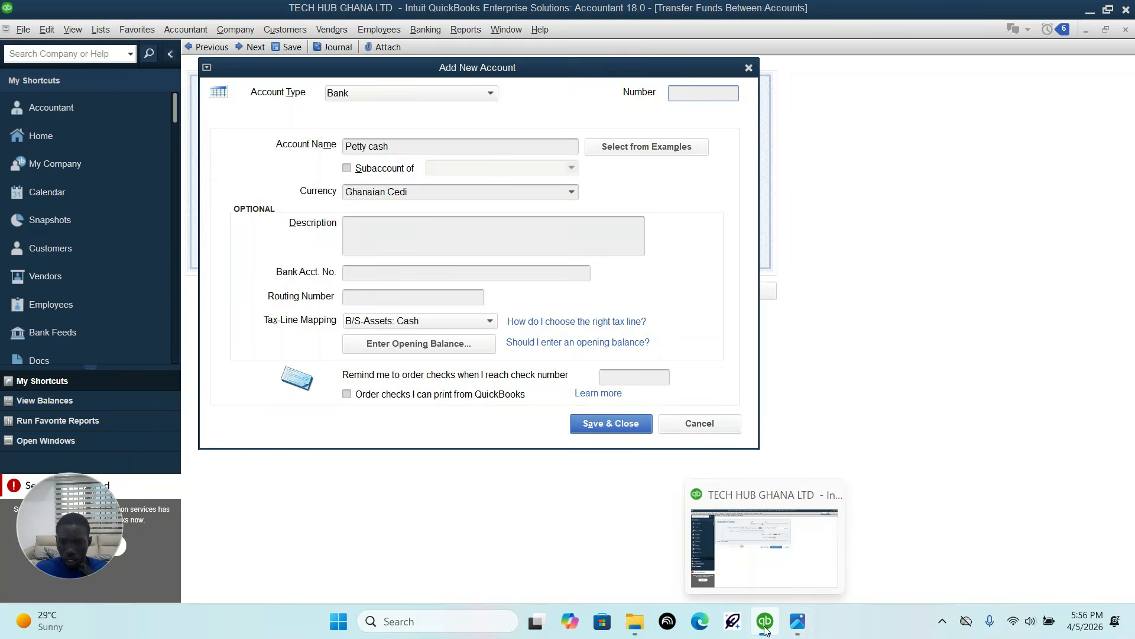
click(792, 627)
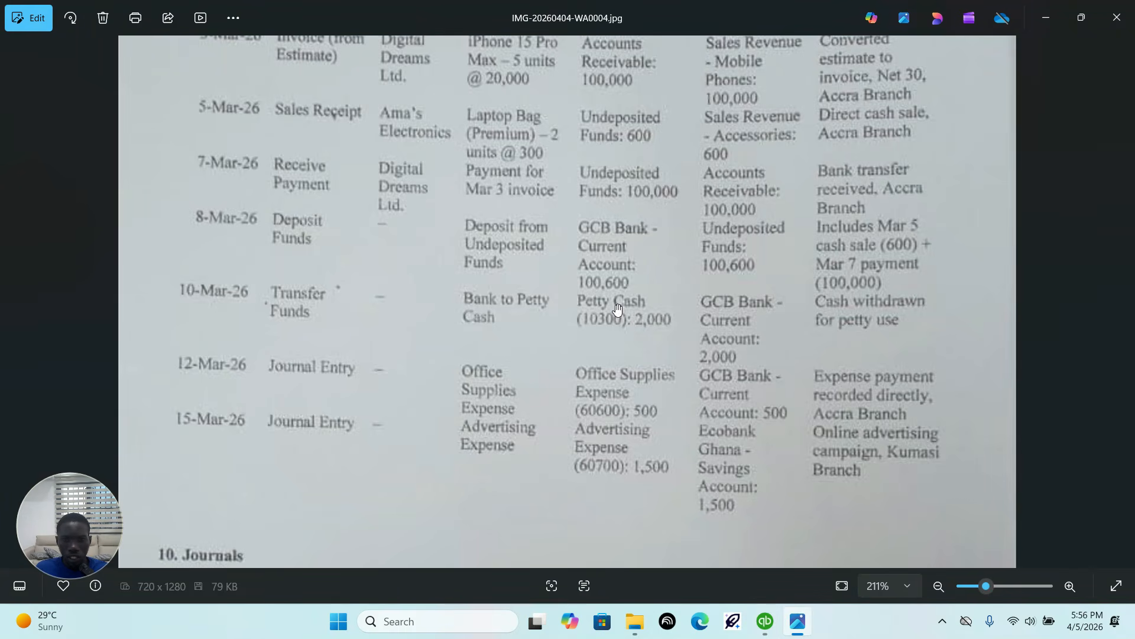
click(767, 629)
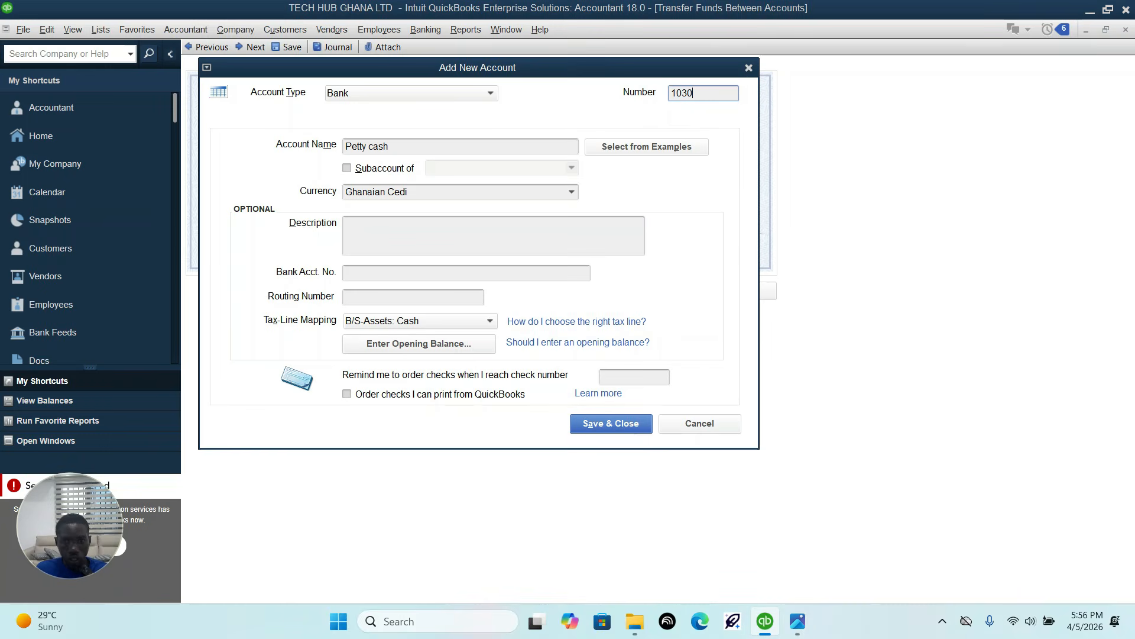
click(586, 427)
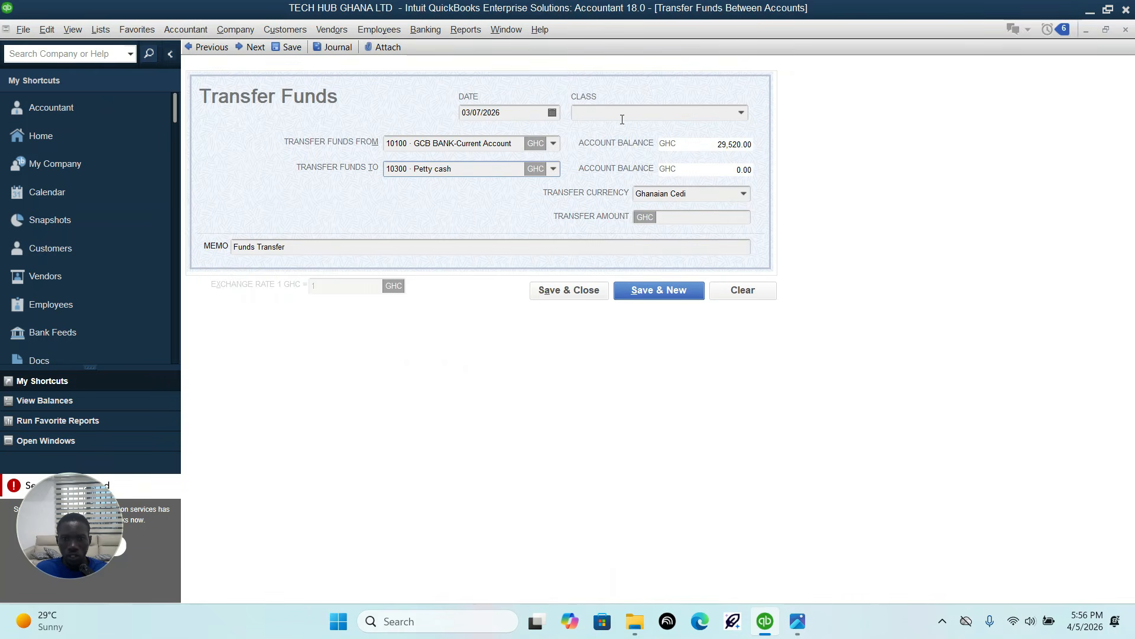
Step: Check the transfer's date in the transaction sheet image and set the funds transfer date to 03/10/2026
click(798, 620)
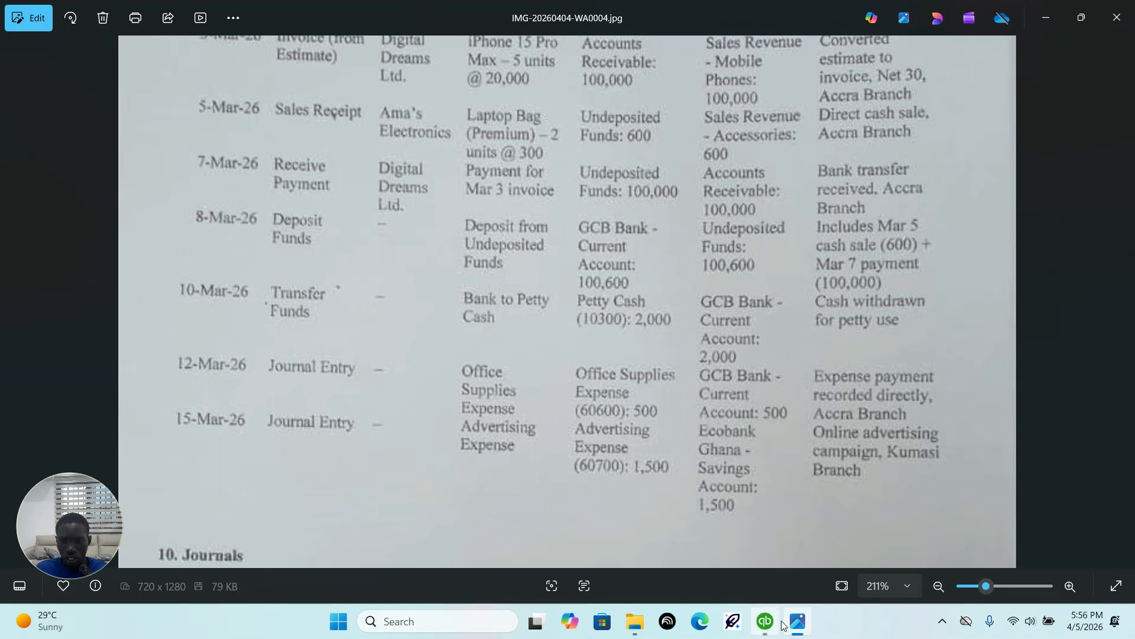
mouse_move(770, 630)
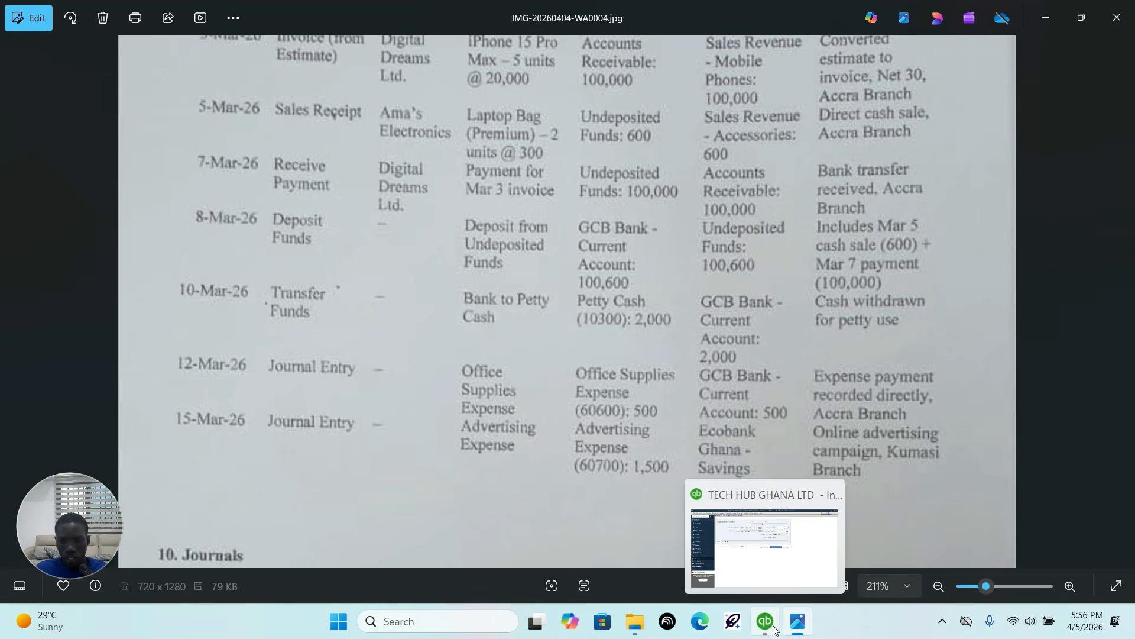
click(772, 629)
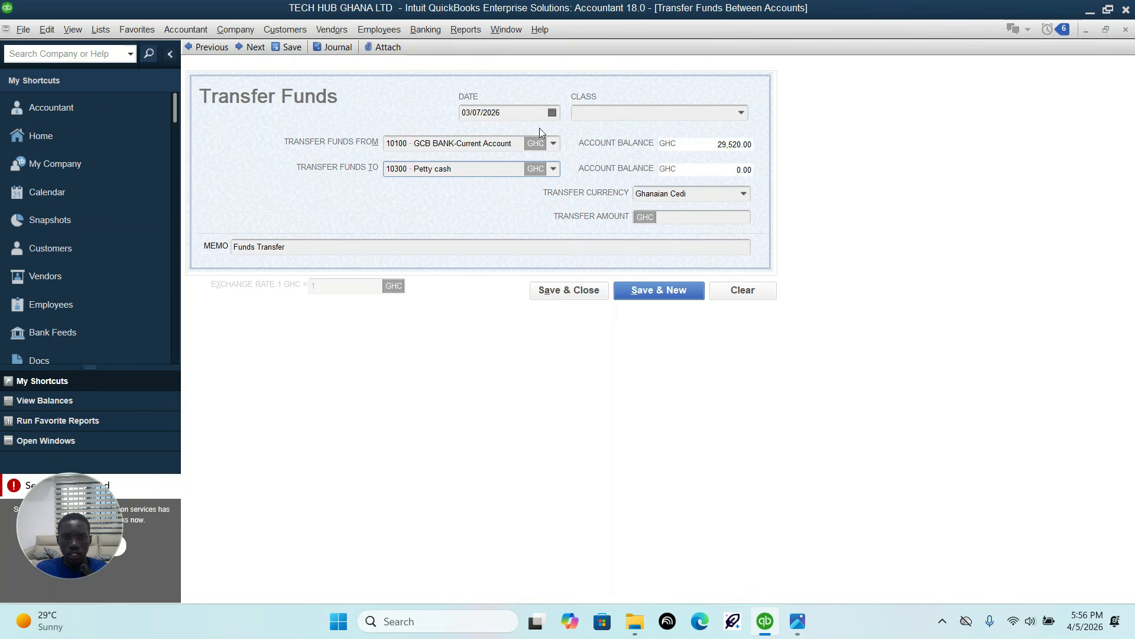
click(552, 113)
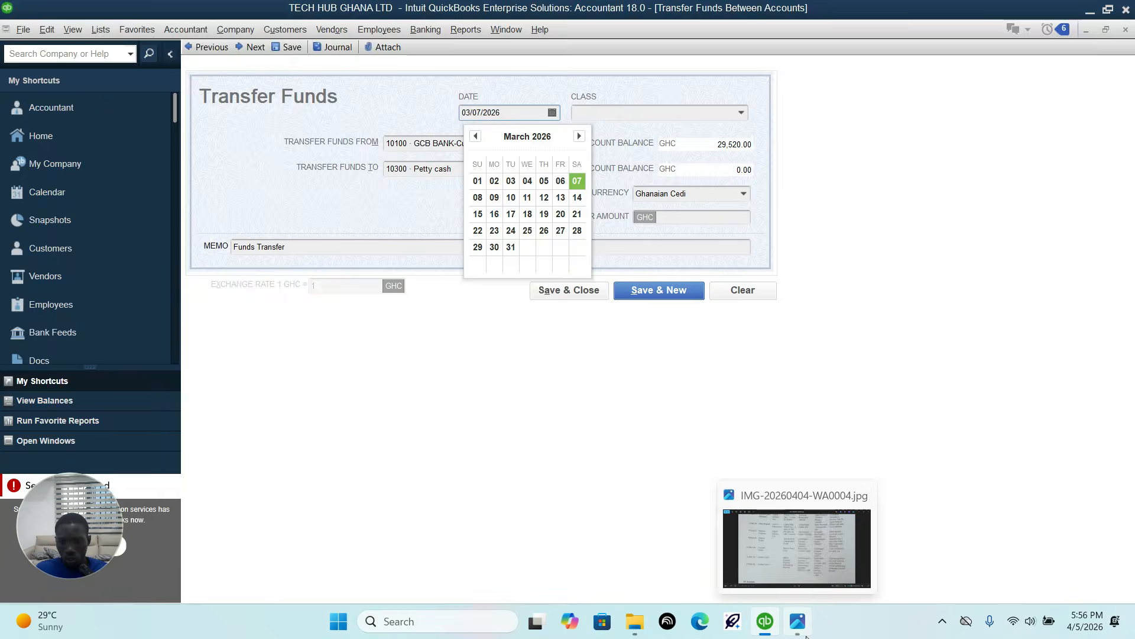
click(798, 621)
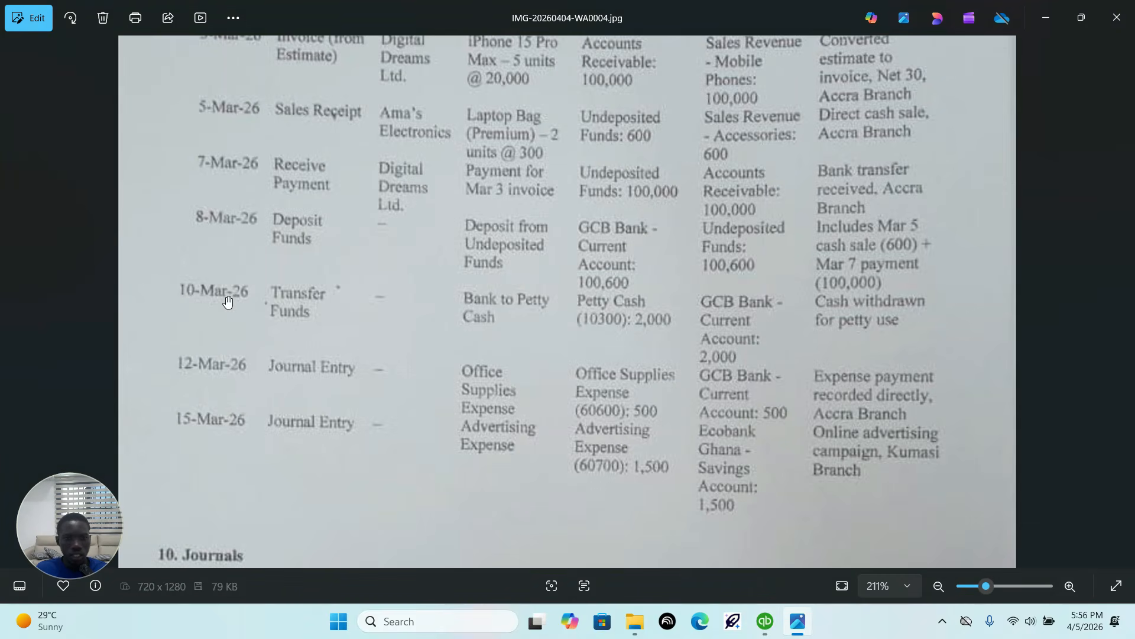
click(765, 619)
click(765, 621)
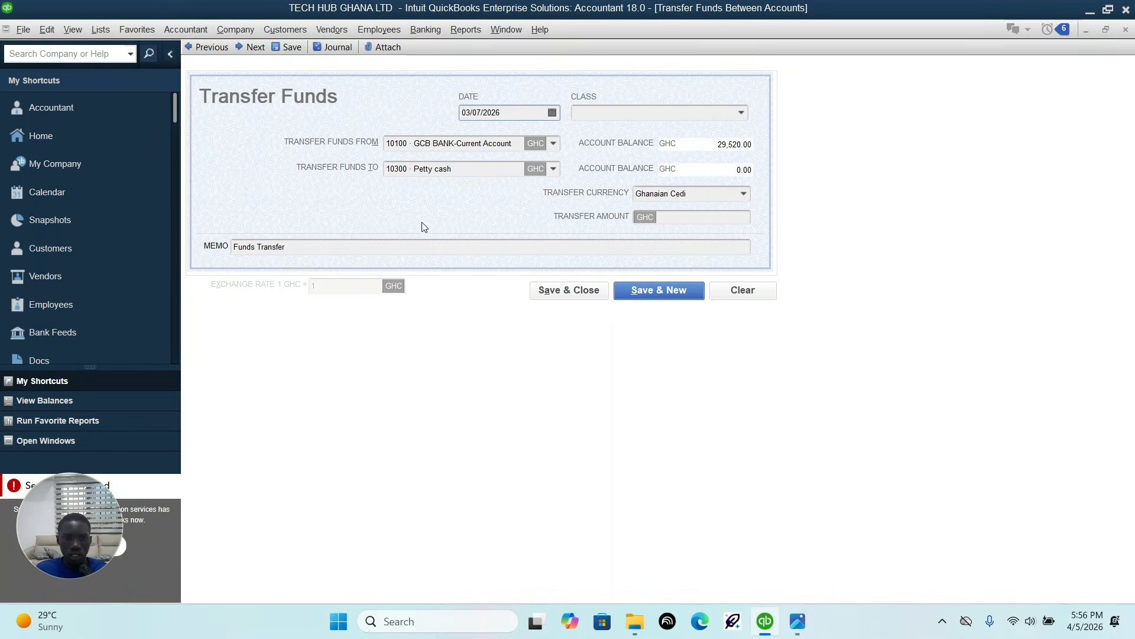
click(552, 113)
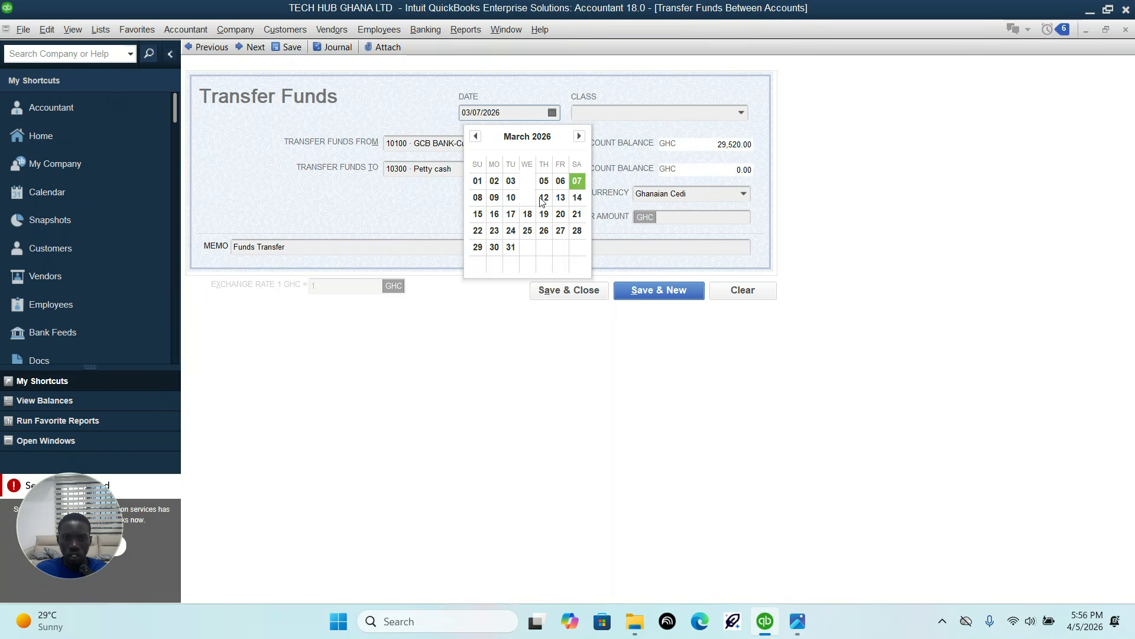
click(511, 198)
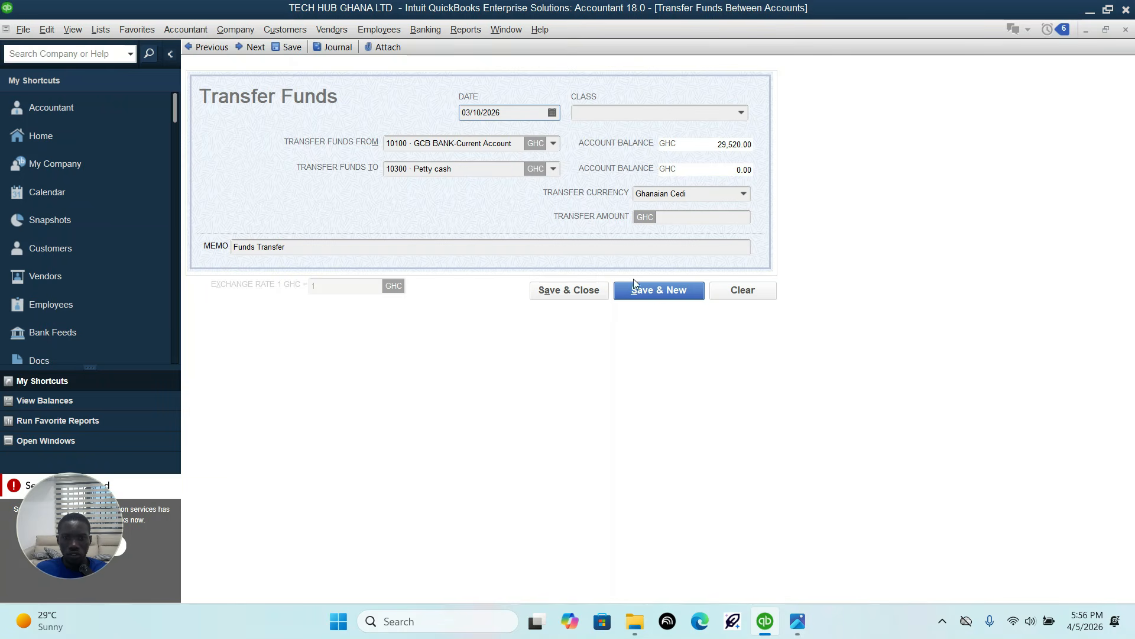
Step: Try to save the transfer, check its amount in the transaction sheet image, and set the transfer amount to 2000 GHC
click(659, 291)
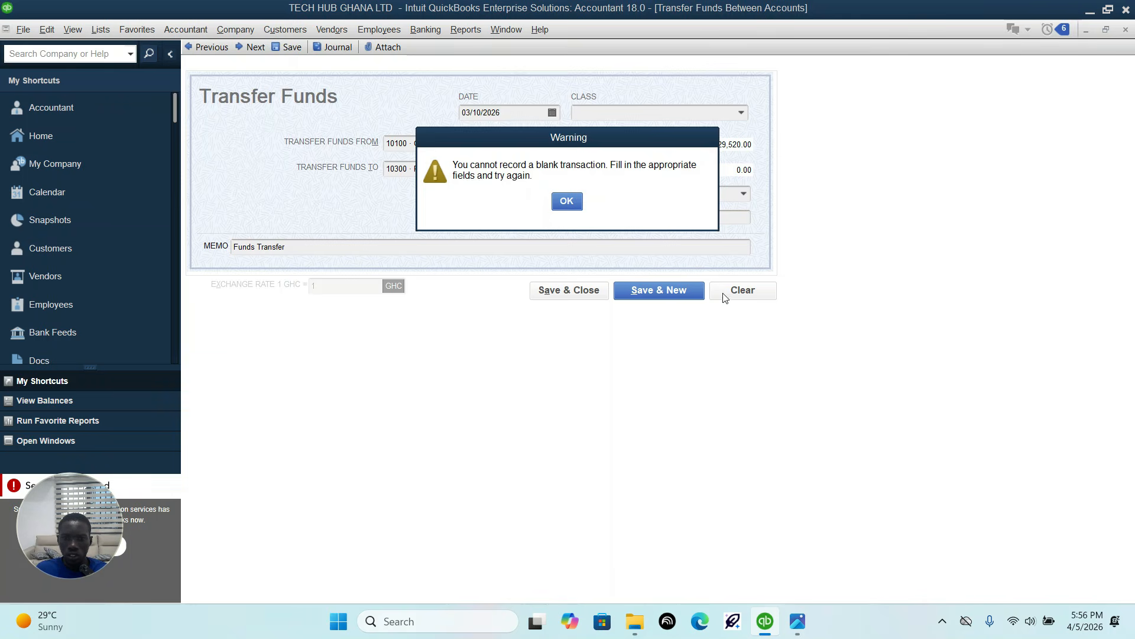
click(567, 201)
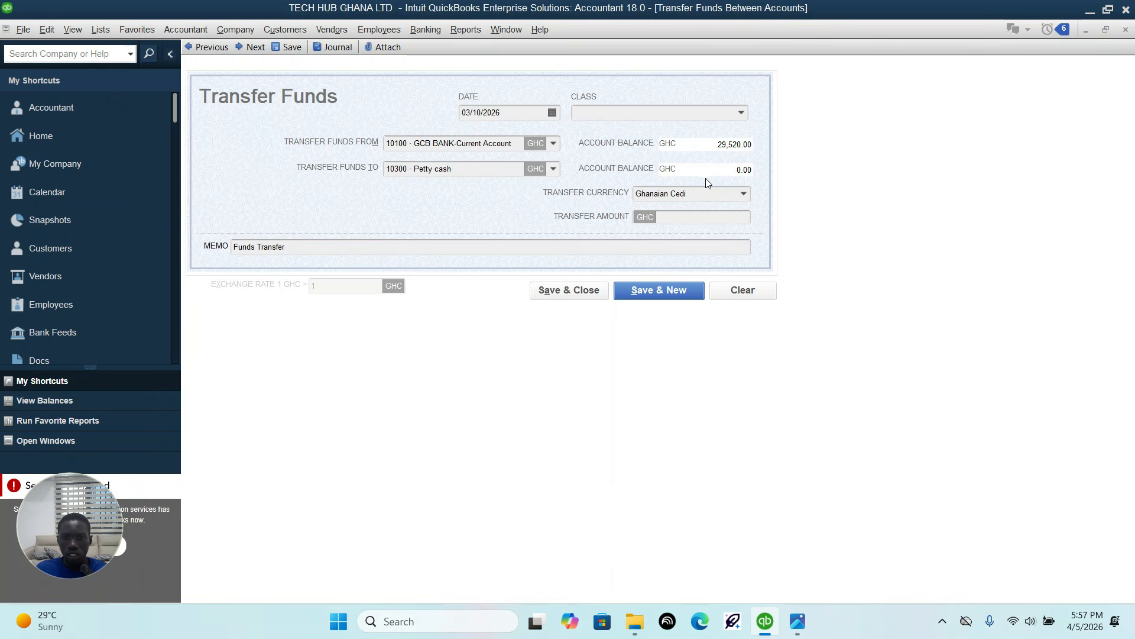
click(696, 215)
click(798, 621)
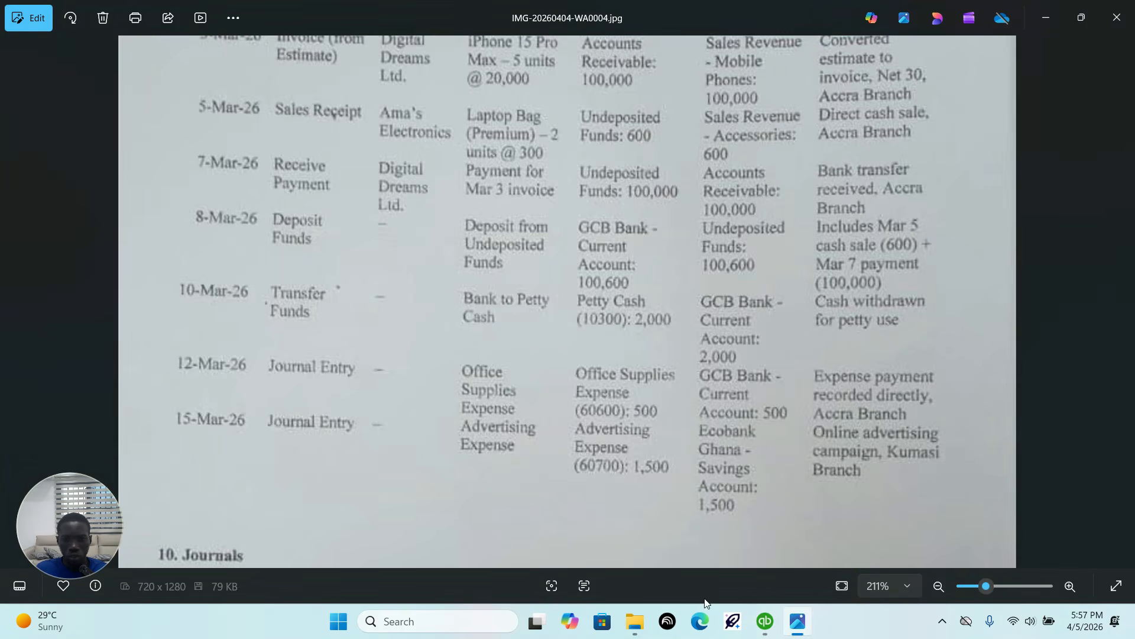
click(765, 621)
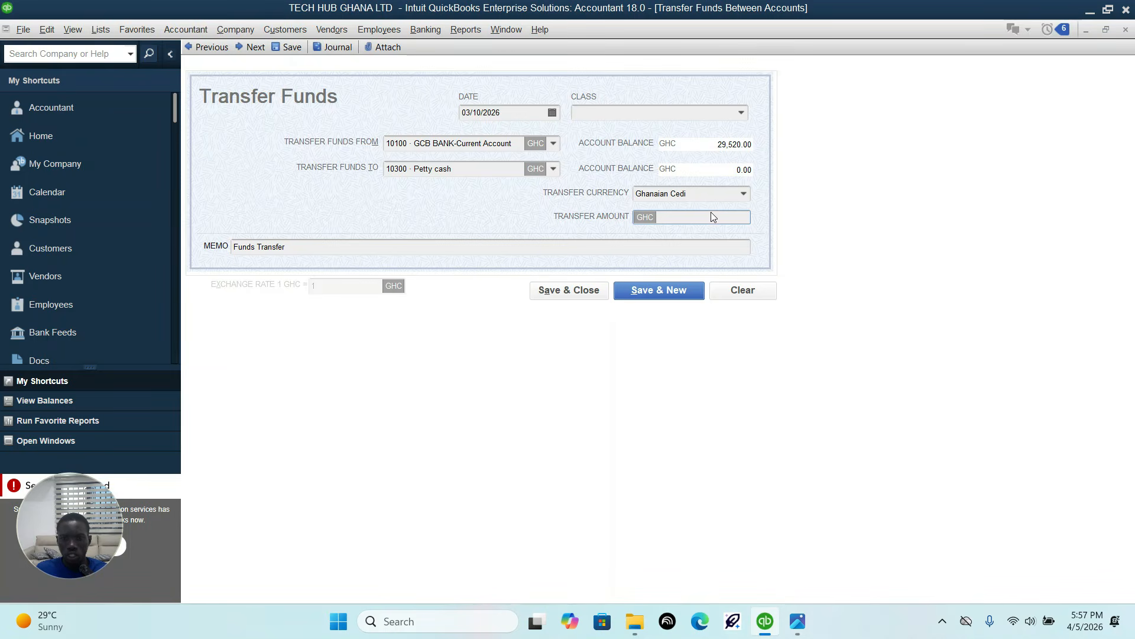
text(2000)
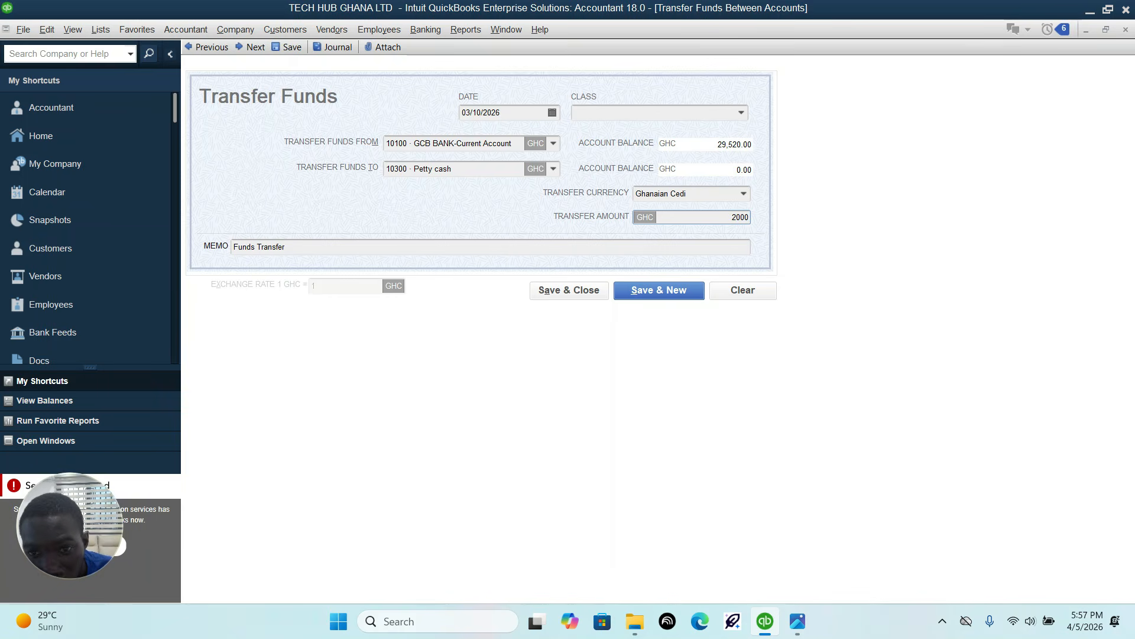
Step: Recheck the transfer against the transaction sheet image, and save and close it without assigning a class
click(803, 624)
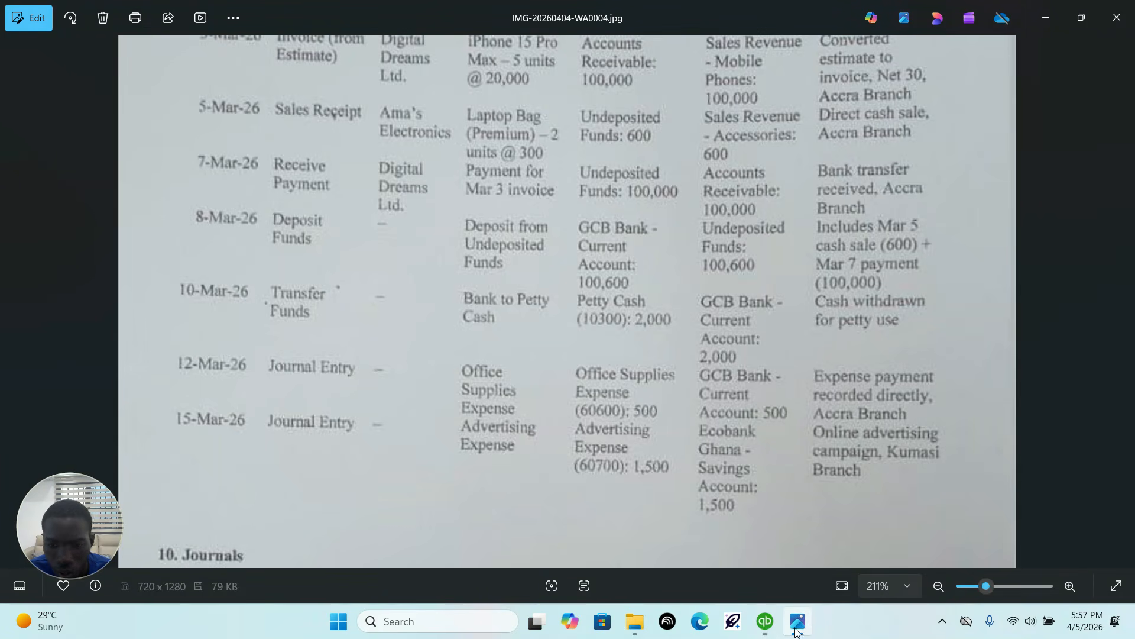
mouse_move(763, 632)
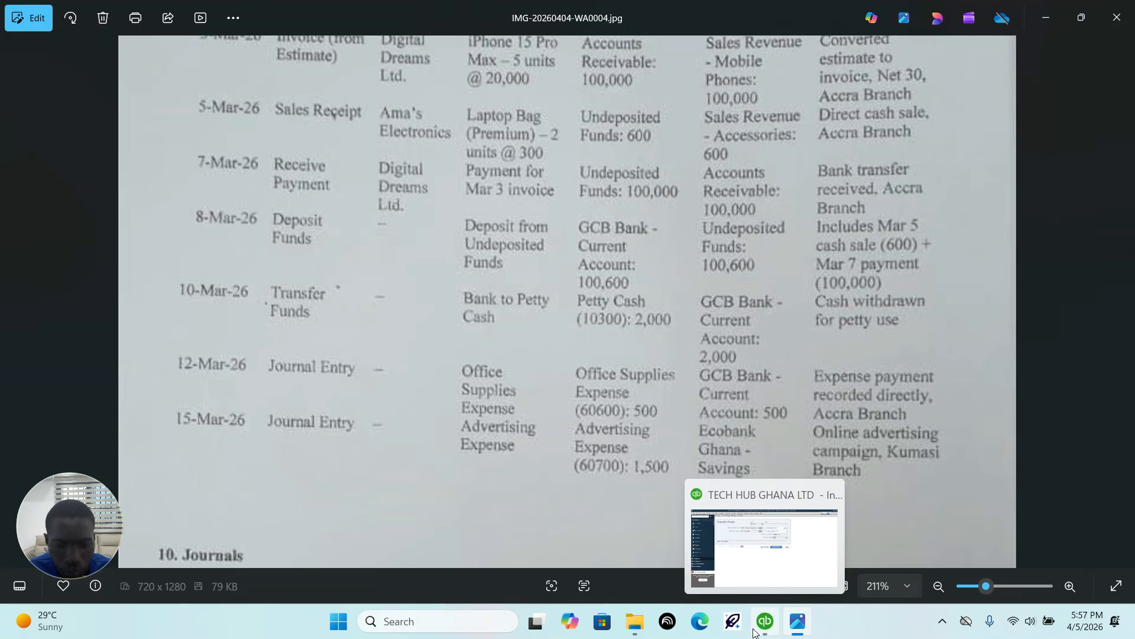
click(756, 630)
click(571, 293)
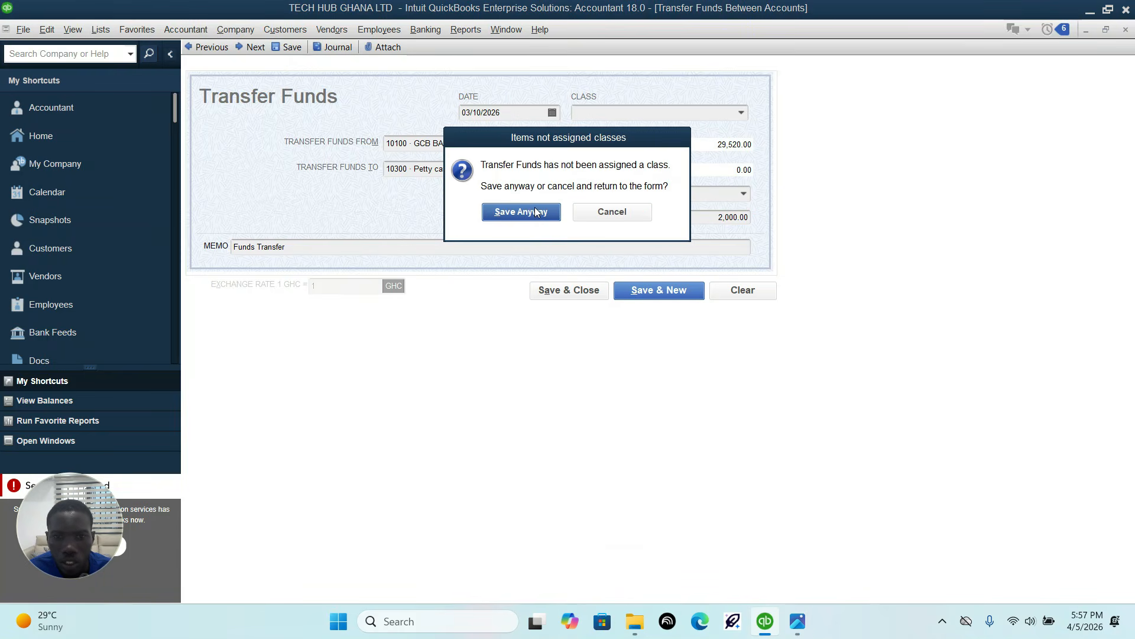
click(536, 211)
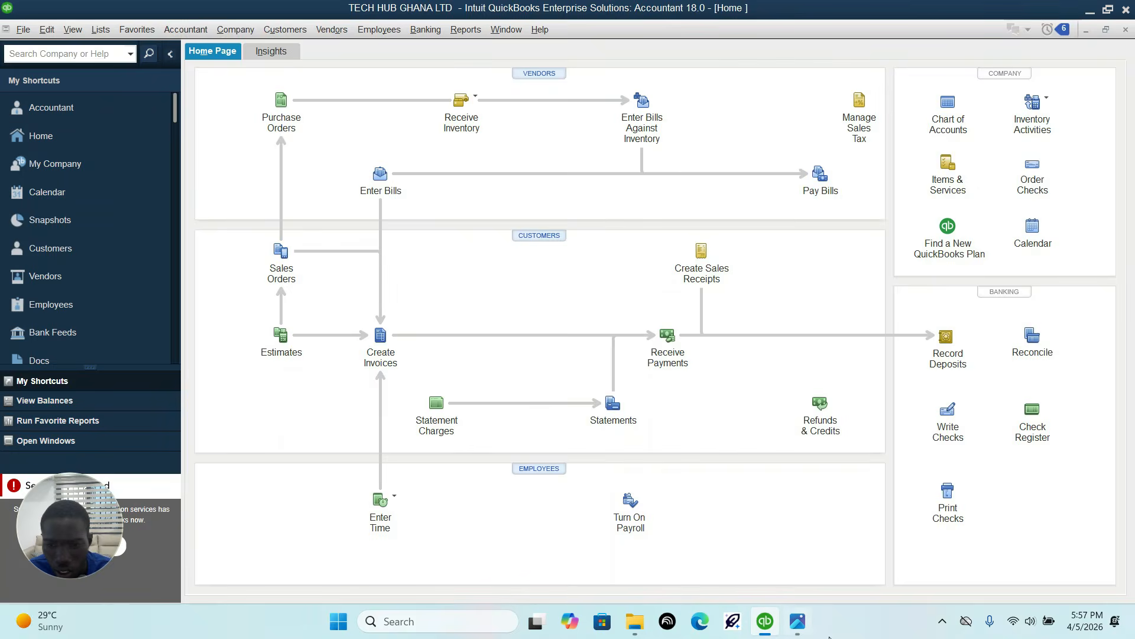
Step: Find the 12-Mar-26 office supplies expense in the transaction sheet image and open a new general journal entry for it
click(797, 621)
drag(491, 421, 508, 264)
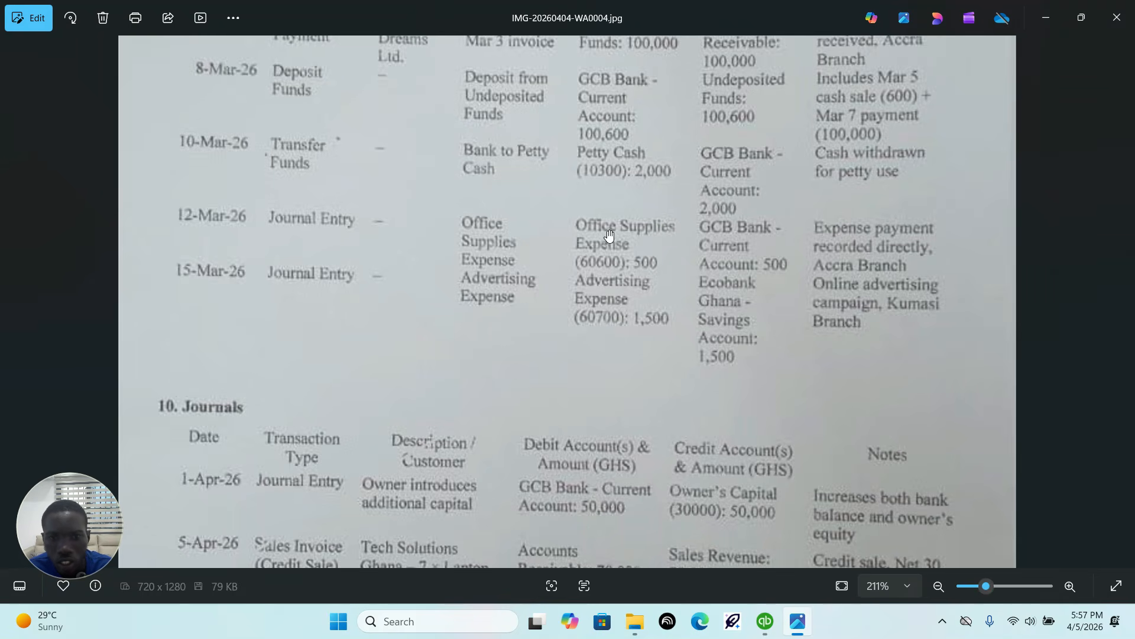
click(766, 628)
click(190, 30)
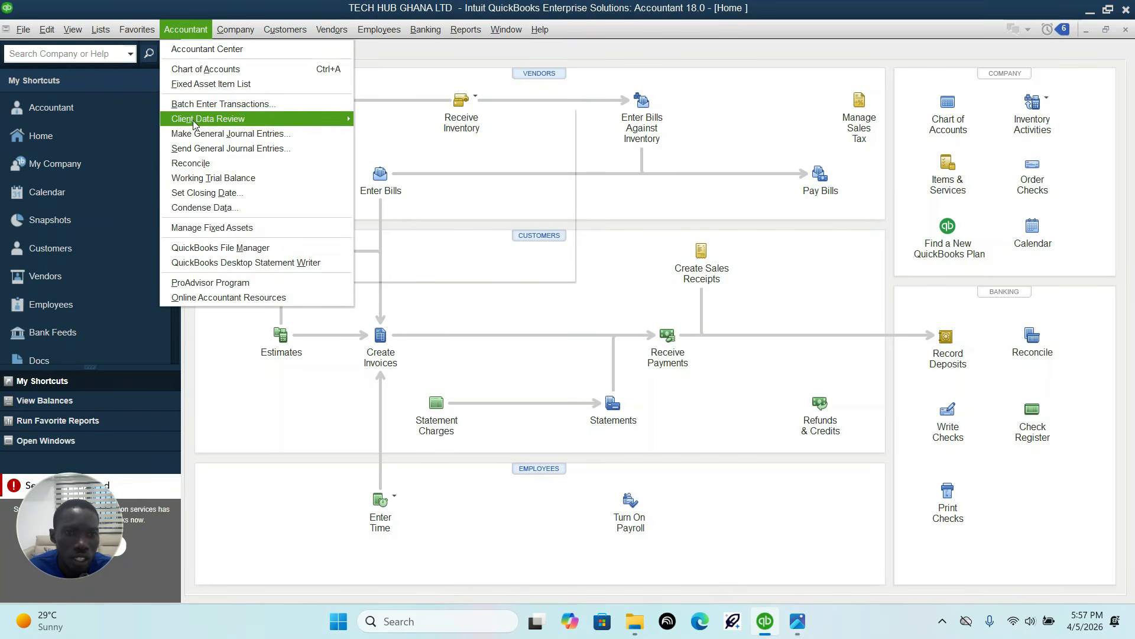
click(226, 133)
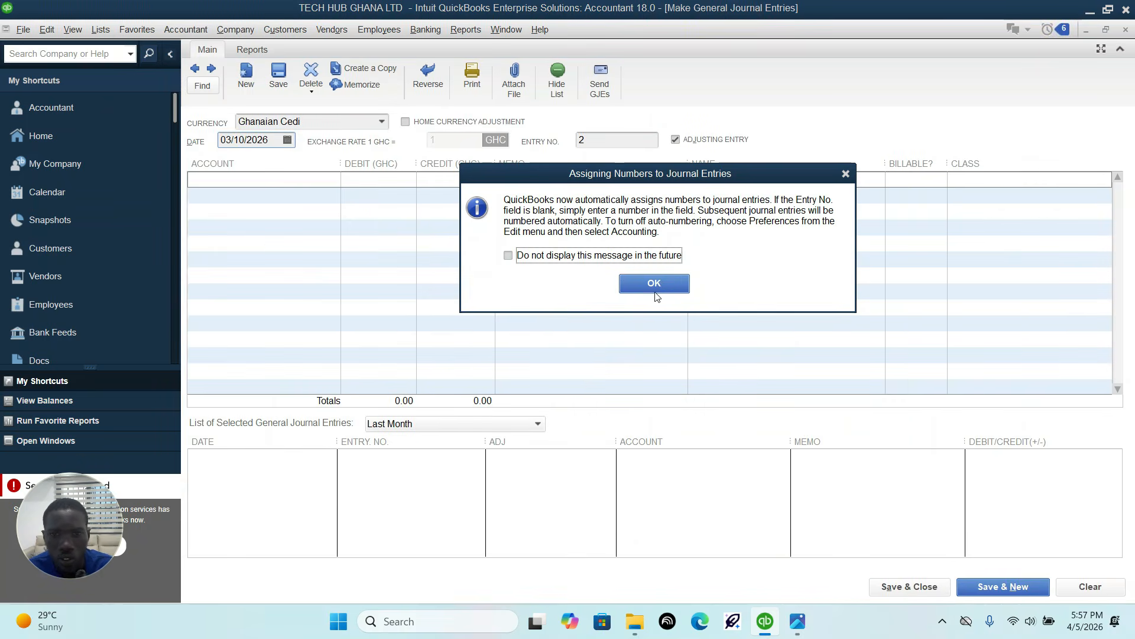
click(656, 287)
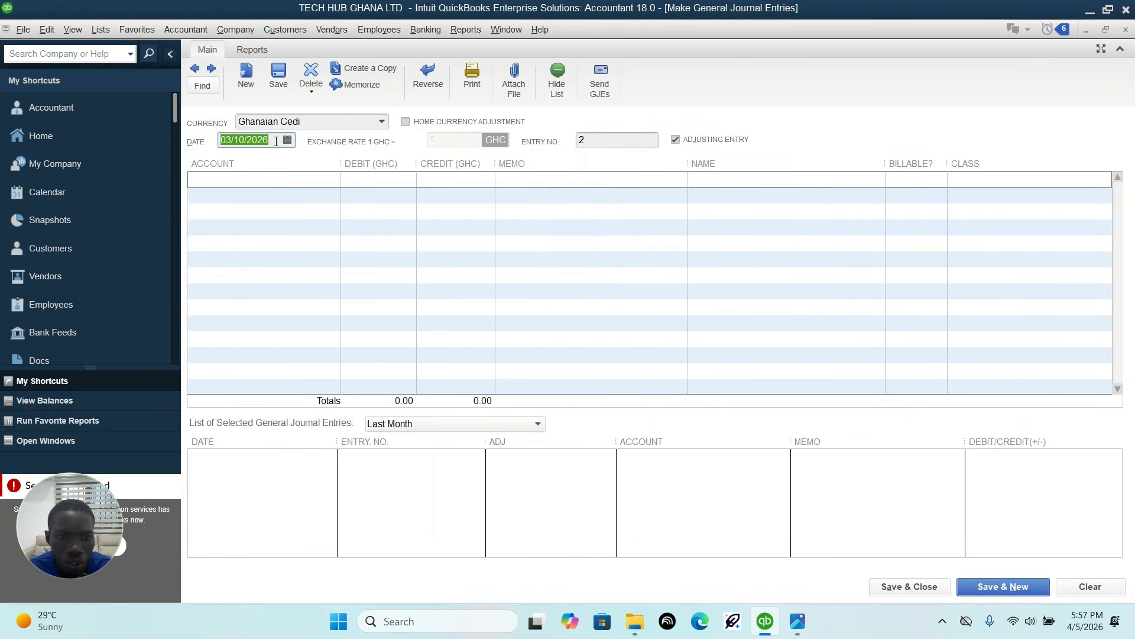
click(797, 621)
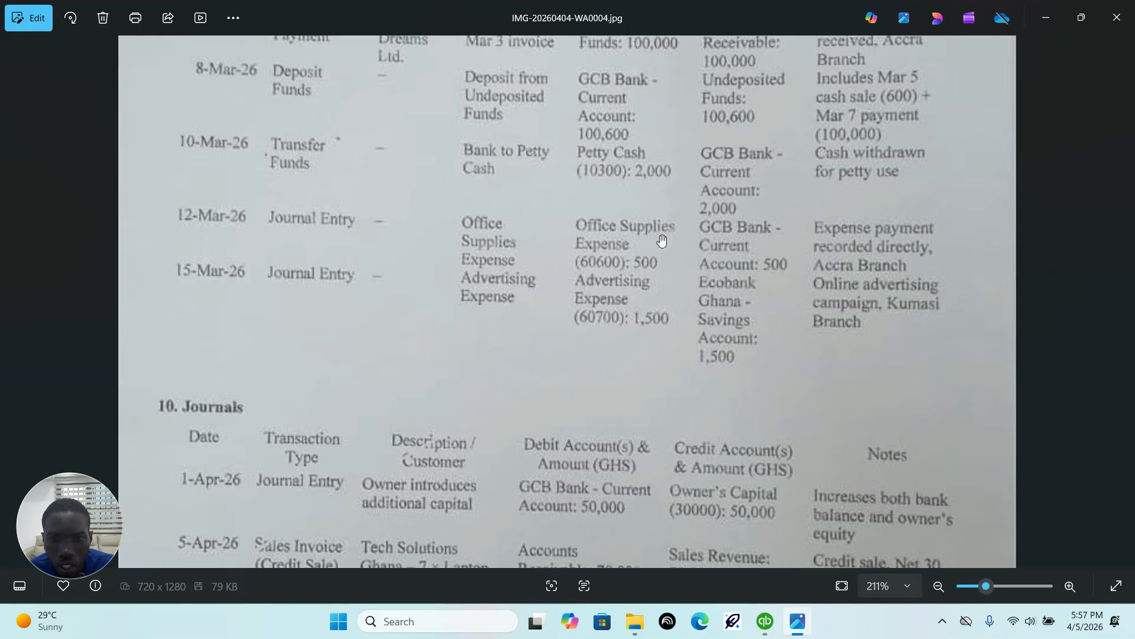
click(763, 628)
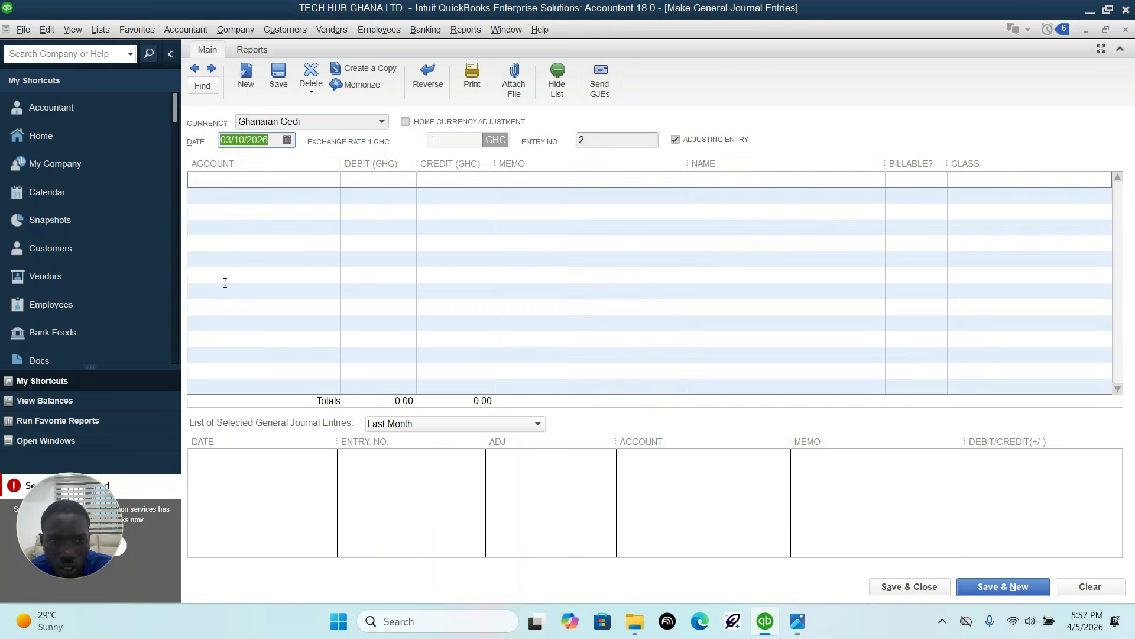
Step: Date the journal entry 03/12/2026 and choose the Office Supplies expense account for its first line
click(288, 141)
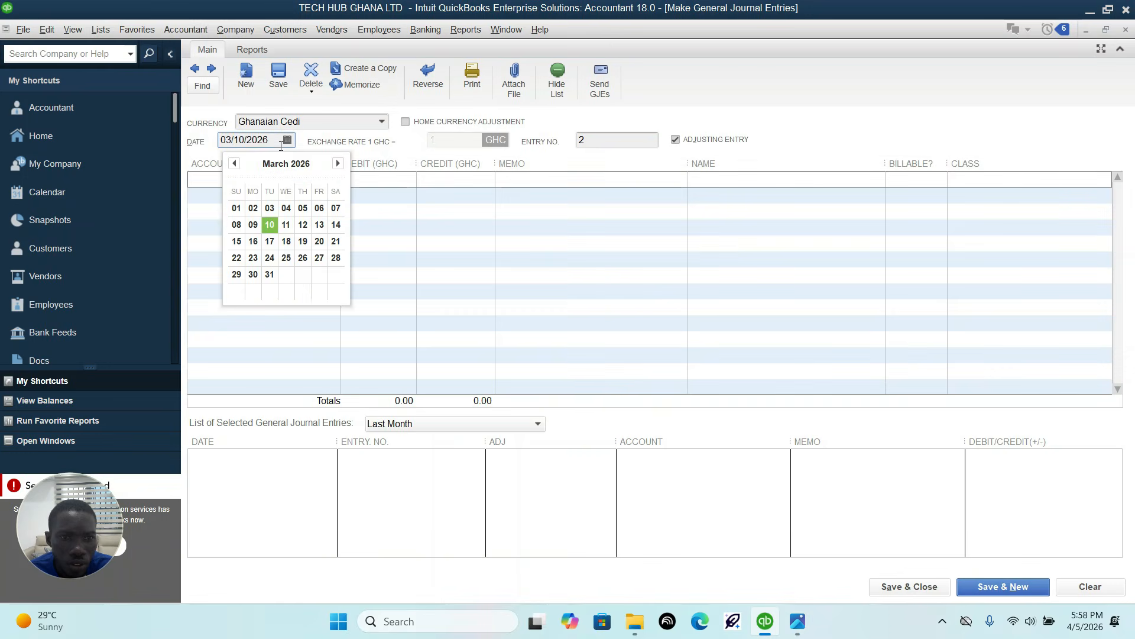
click(305, 226)
click(324, 180)
click(333, 180)
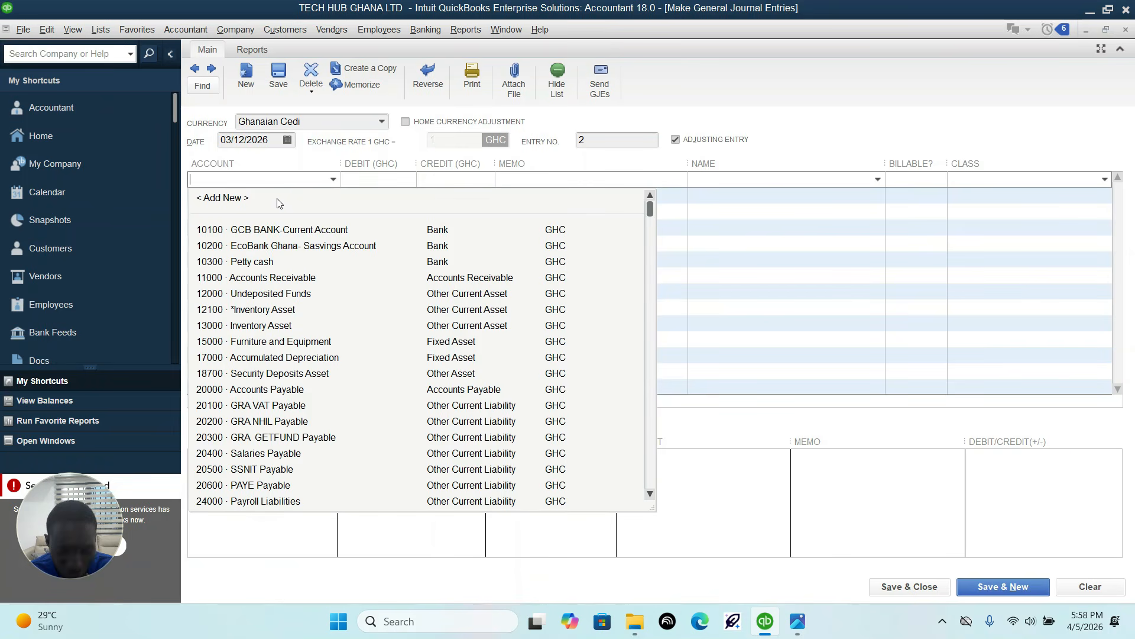
text(Office Supplies)
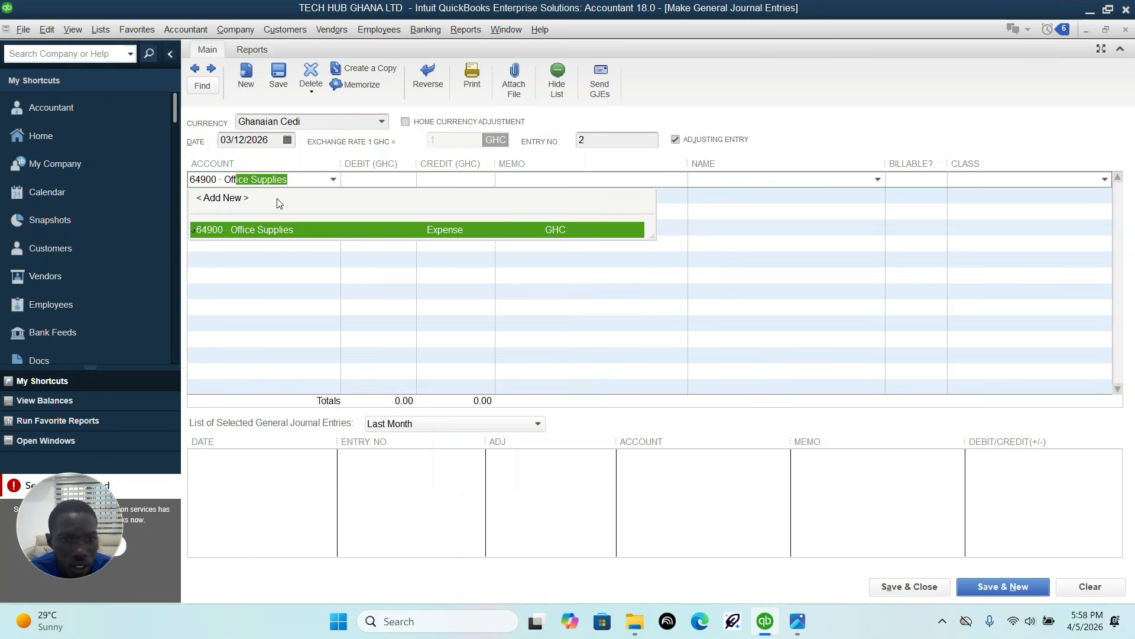
click(292, 231)
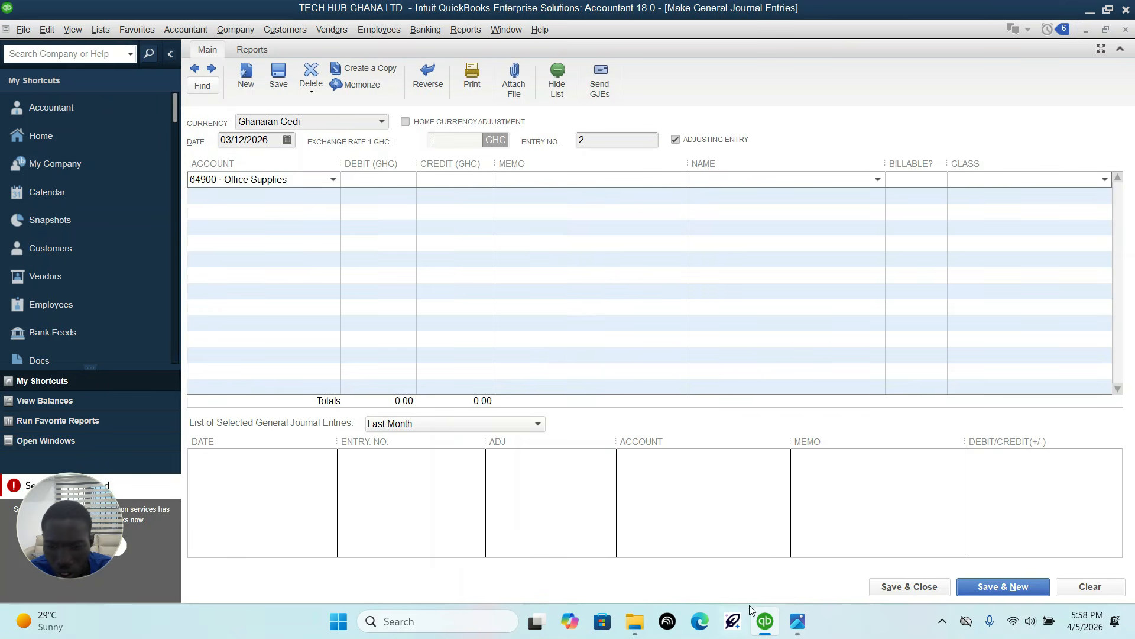
Step: Compare the office supplies account's number and name in the transaction sheet image with the journal entry's account list
click(798, 621)
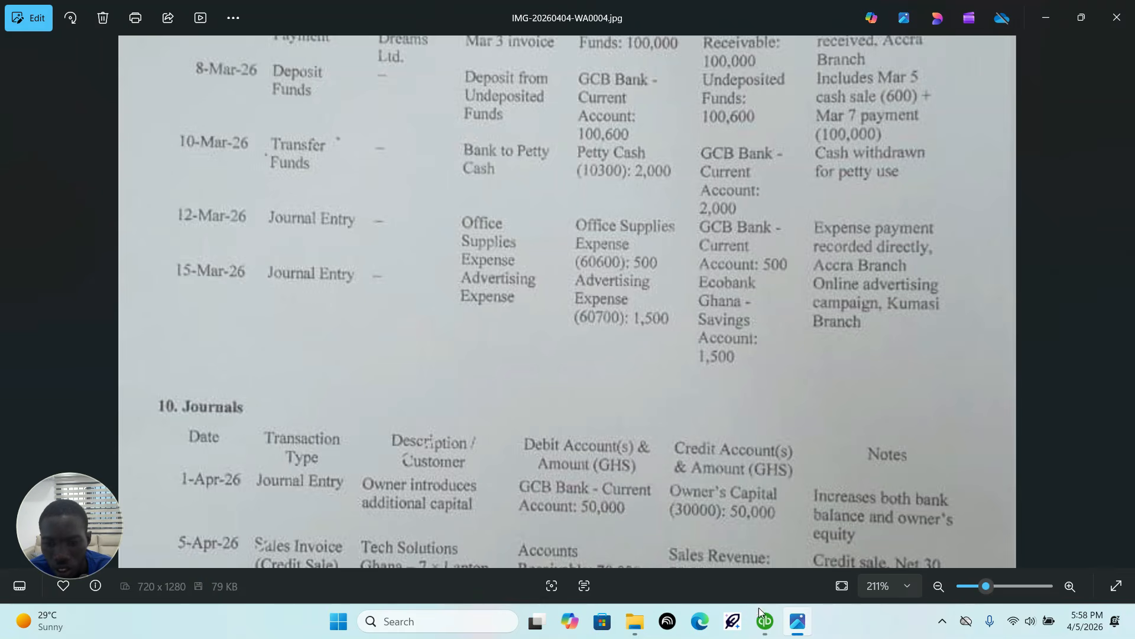
click(764, 621)
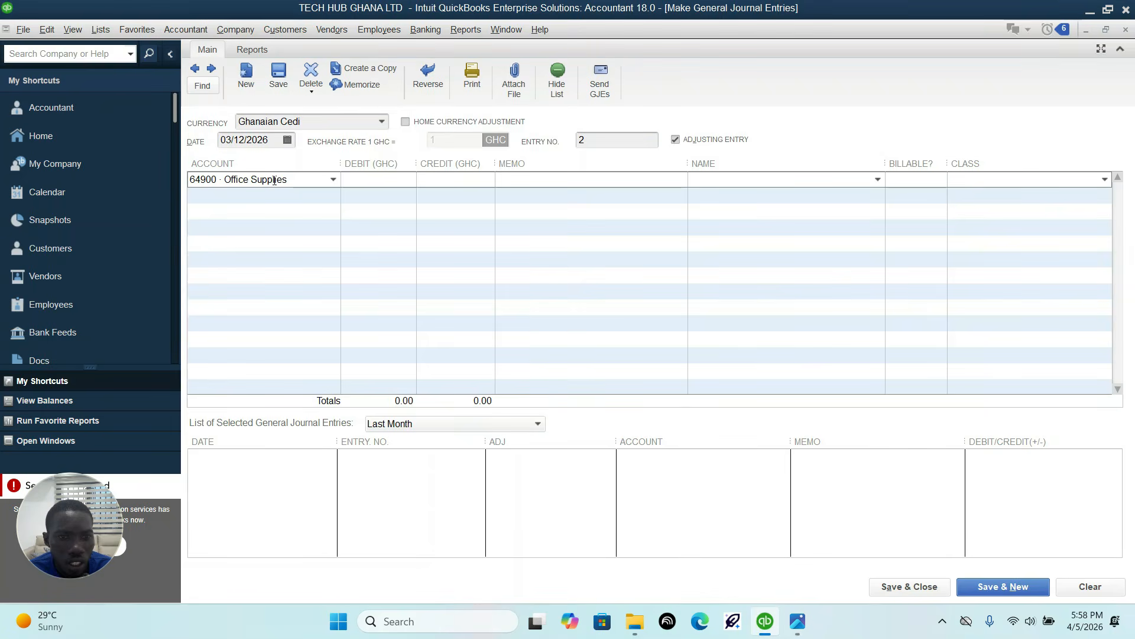
click(334, 180)
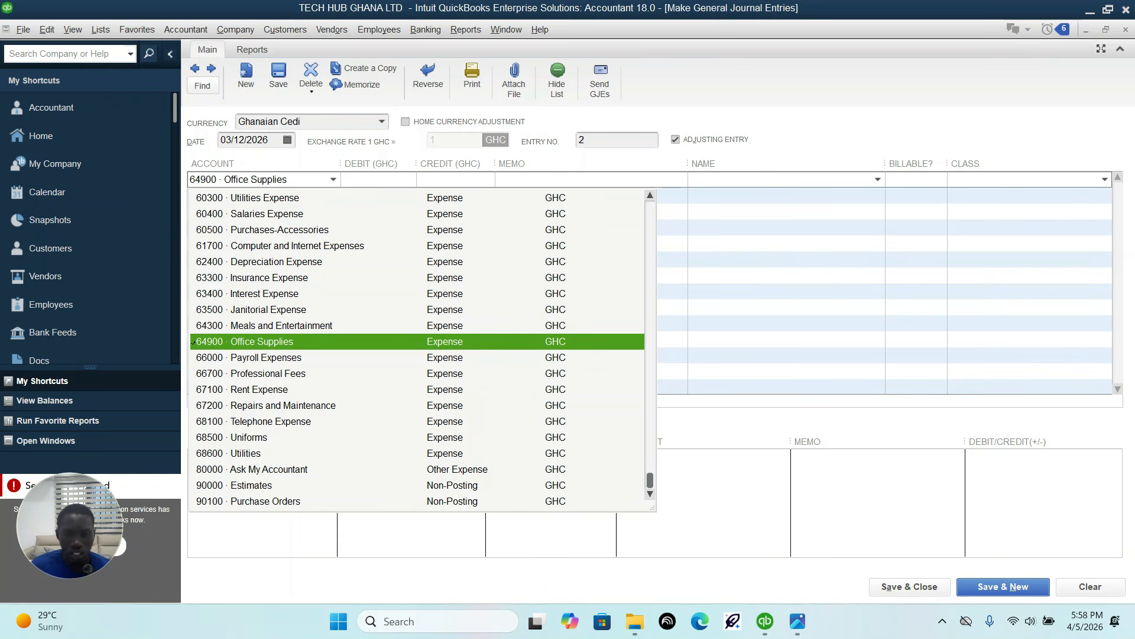
mouse_move(777, 632)
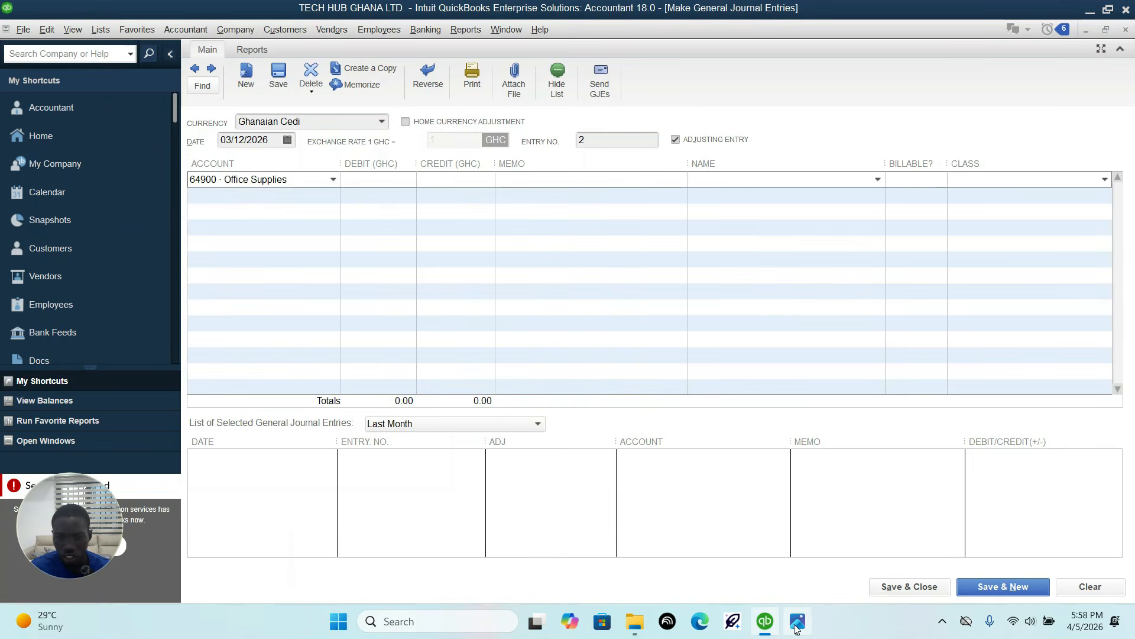
click(797, 626)
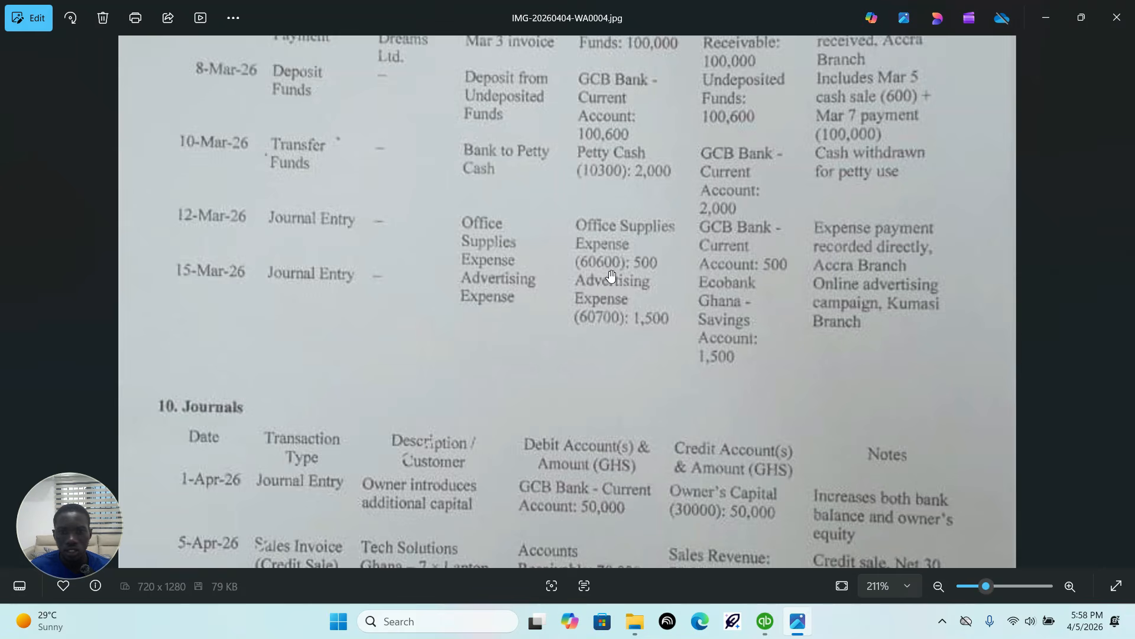
click(765, 621)
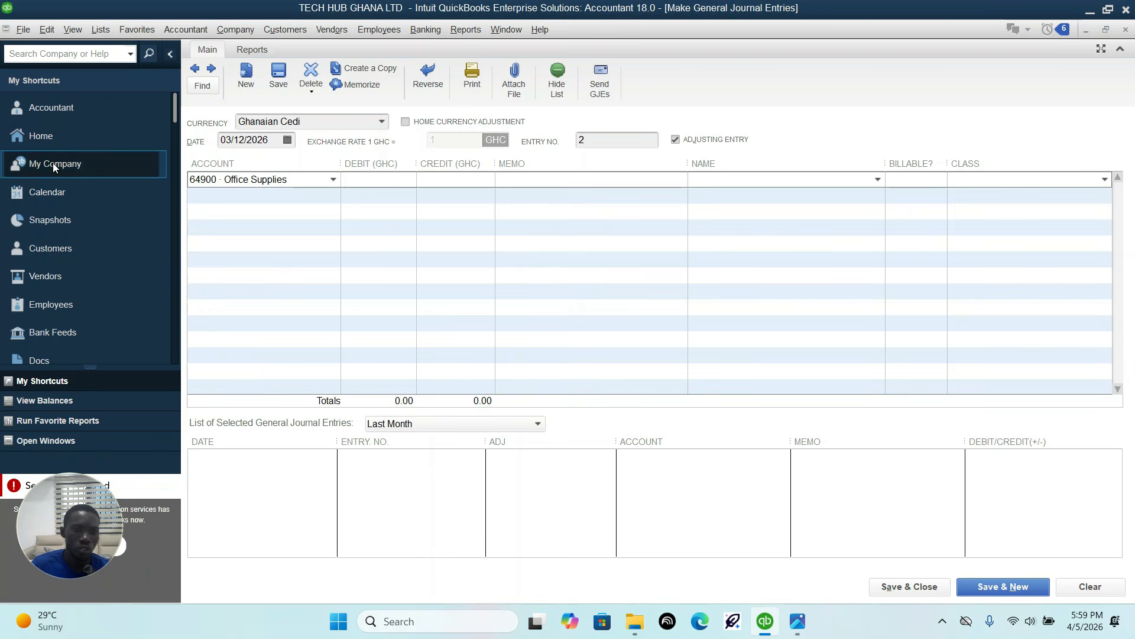
Step: Search the chart of accounts for "office" and open the Office Supplies account for editing
click(51, 133)
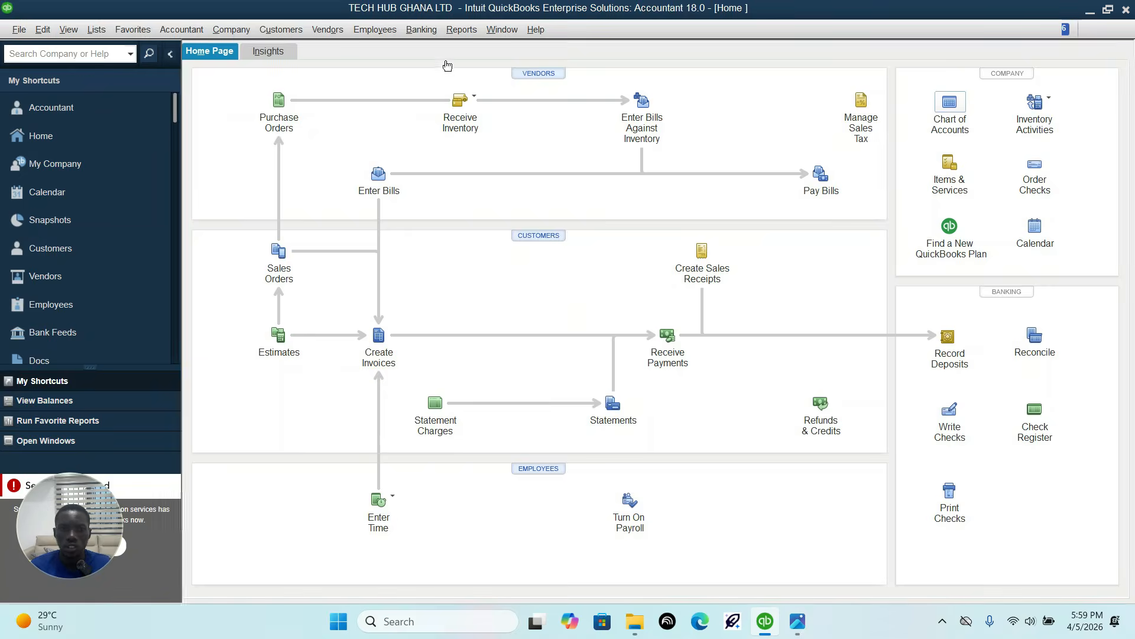
key(ctrl+a)
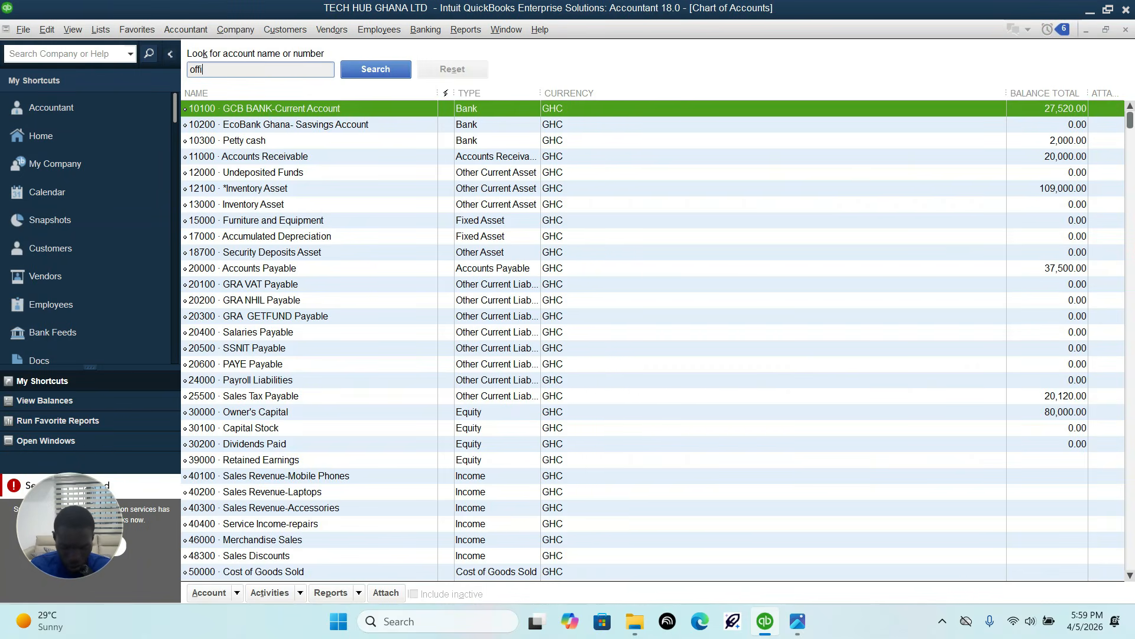
click(385, 72)
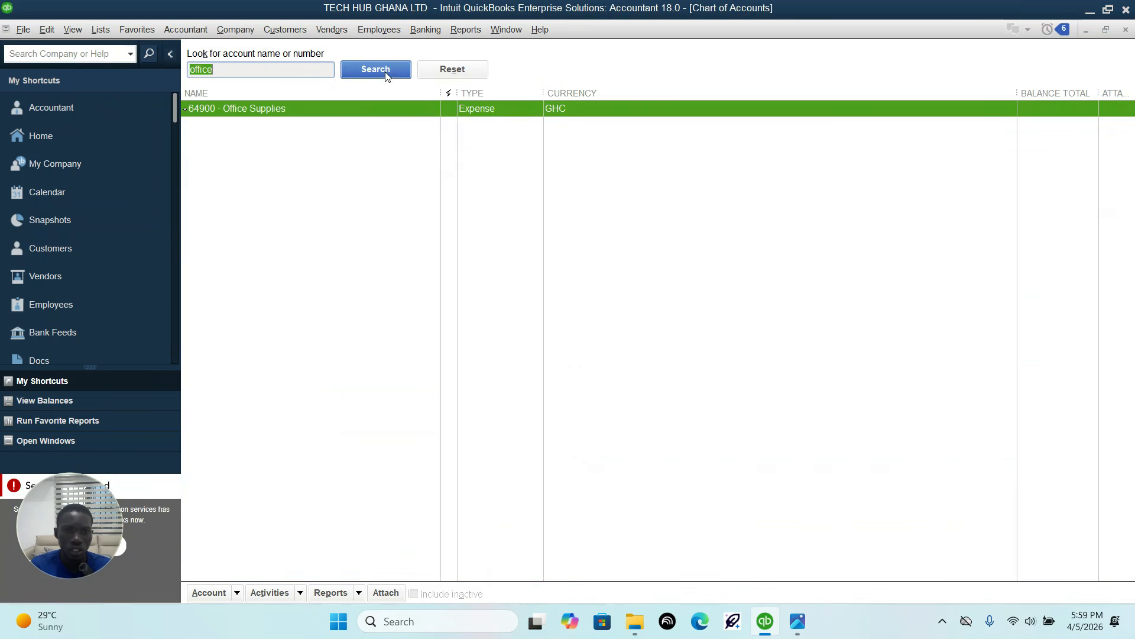
right_click(399, 109)
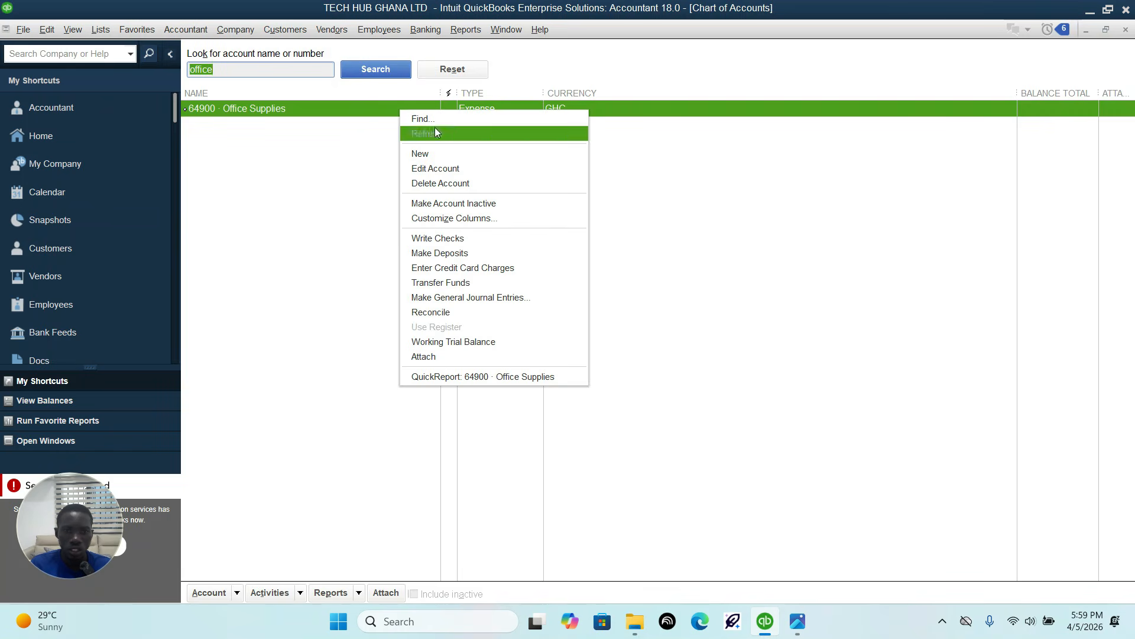
click(424, 169)
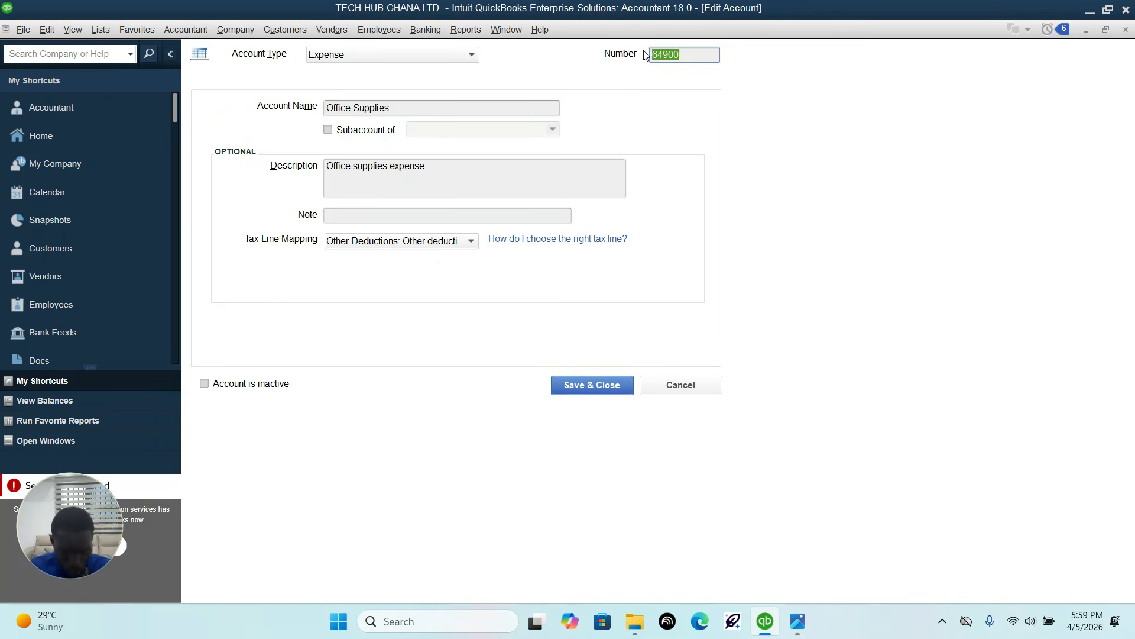
Step: Renumber the account 60600, rename it Office Supplies Expense, check it against the transaction sheet image, and save it
text(6)
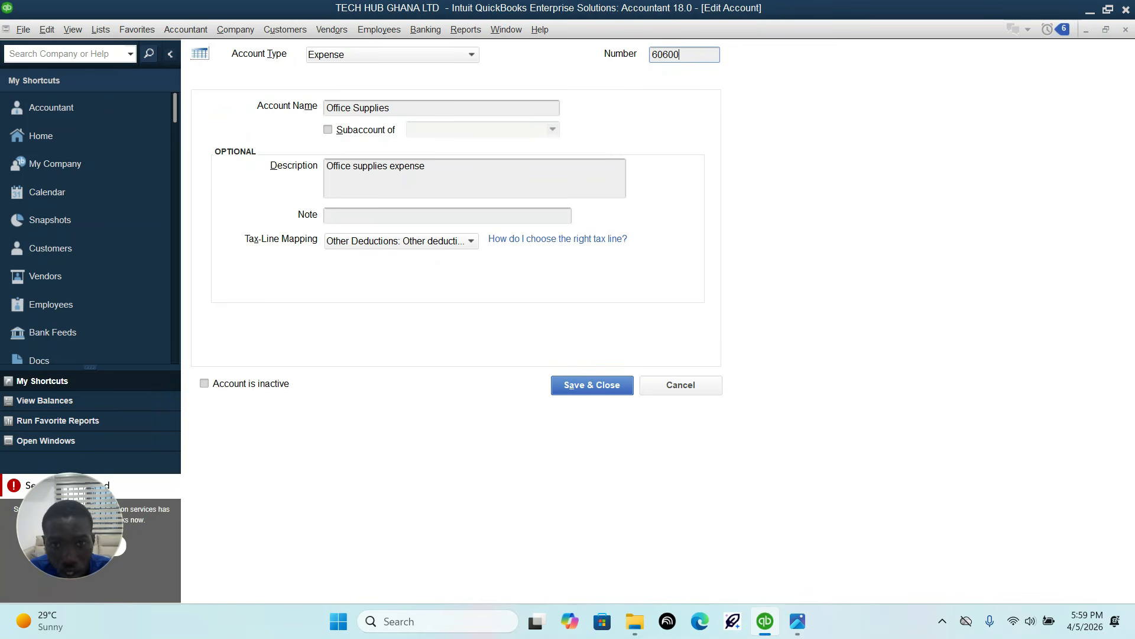
click(412, 108)
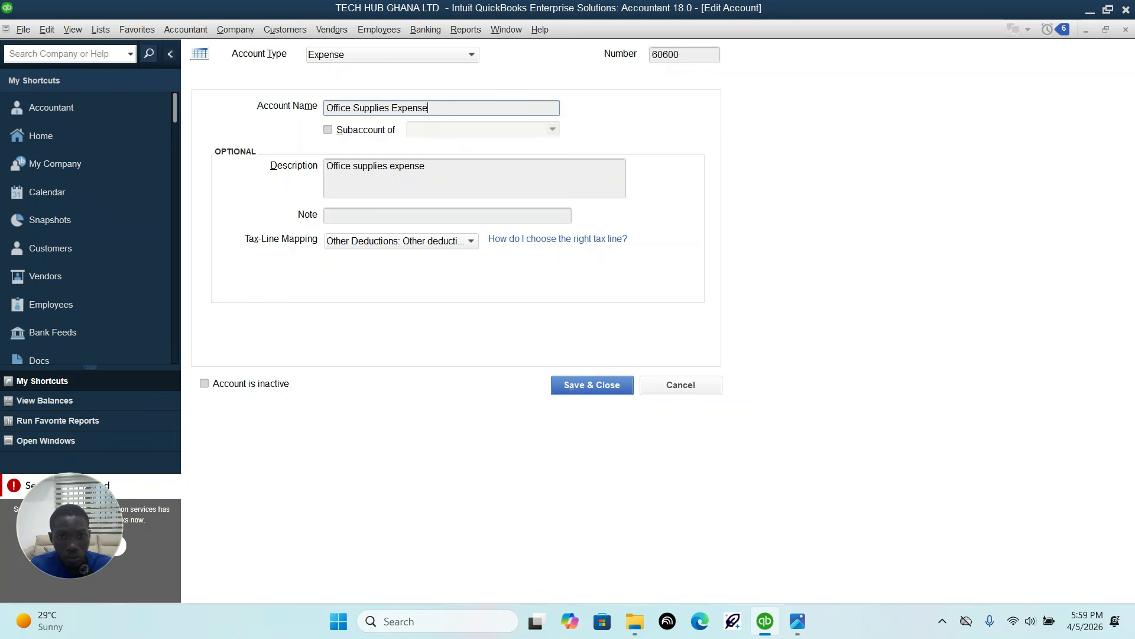
click(798, 621)
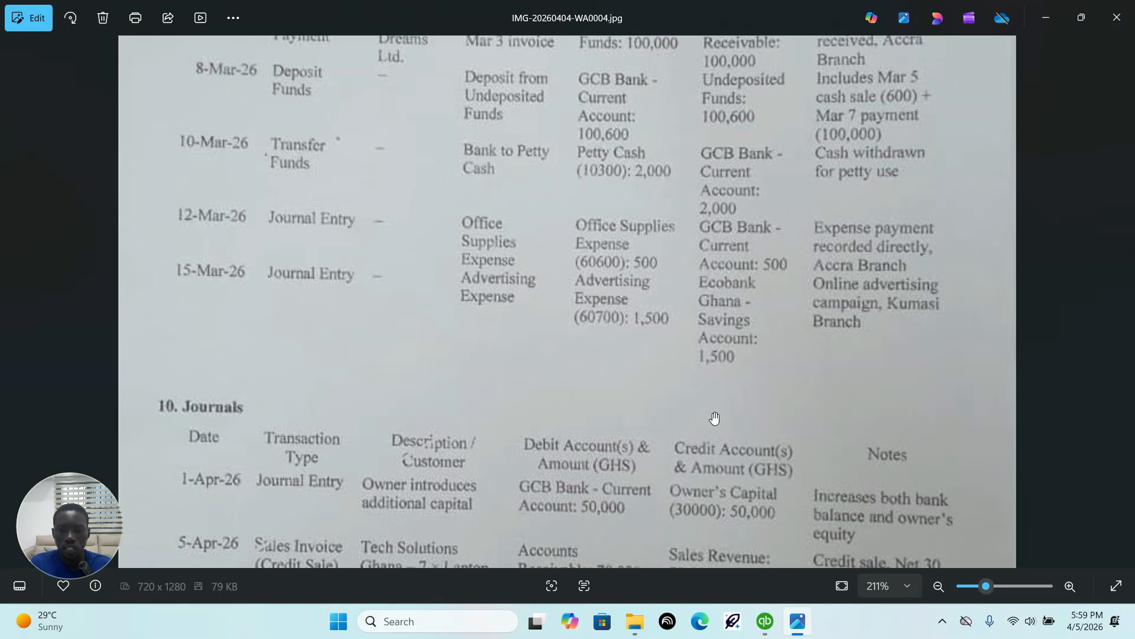
click(767, 622)
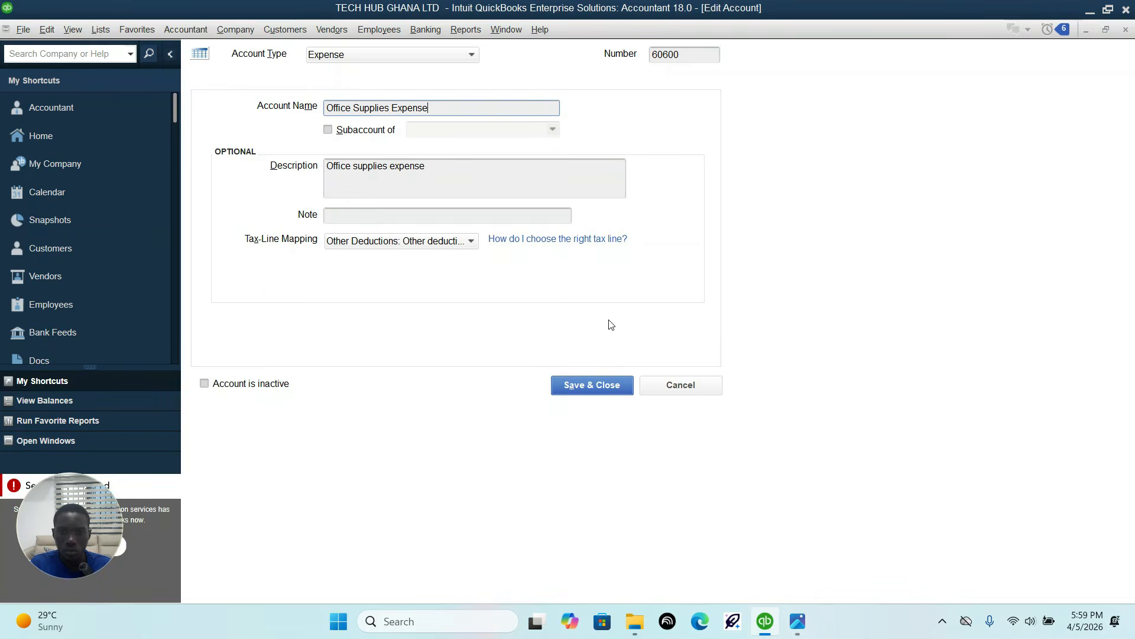
click(602, 385)
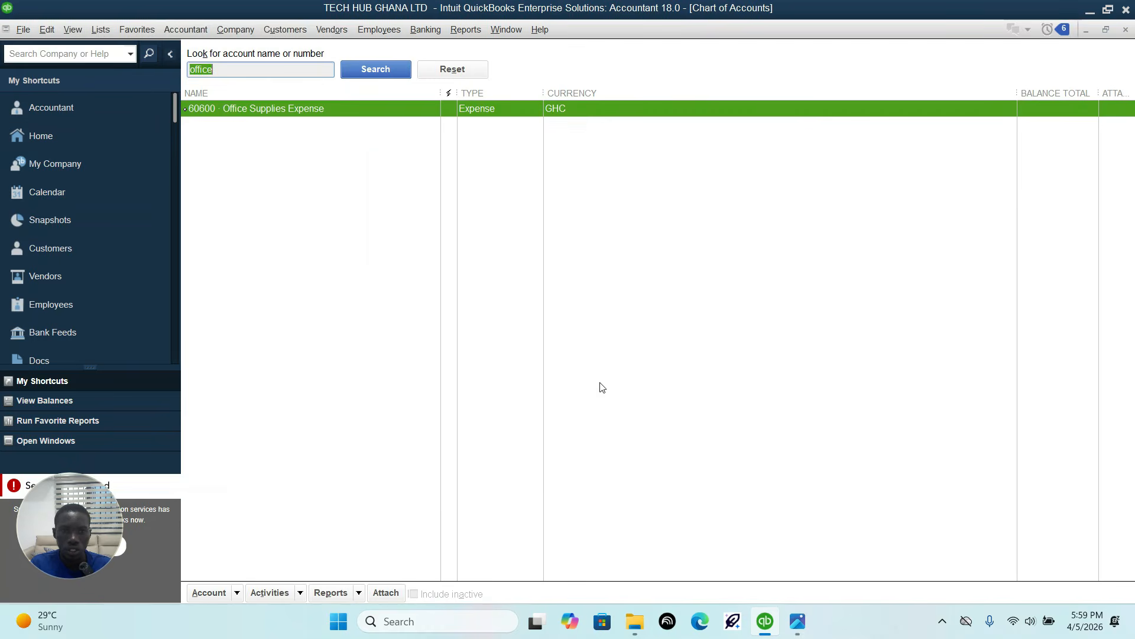
Step: Return to the open journal entry, debit 500 to Office Supplies Expense, and credit 10100 GCB BANK-Current Account as the transaction sheet image specifies
click(59, 440)
click(71, 163)
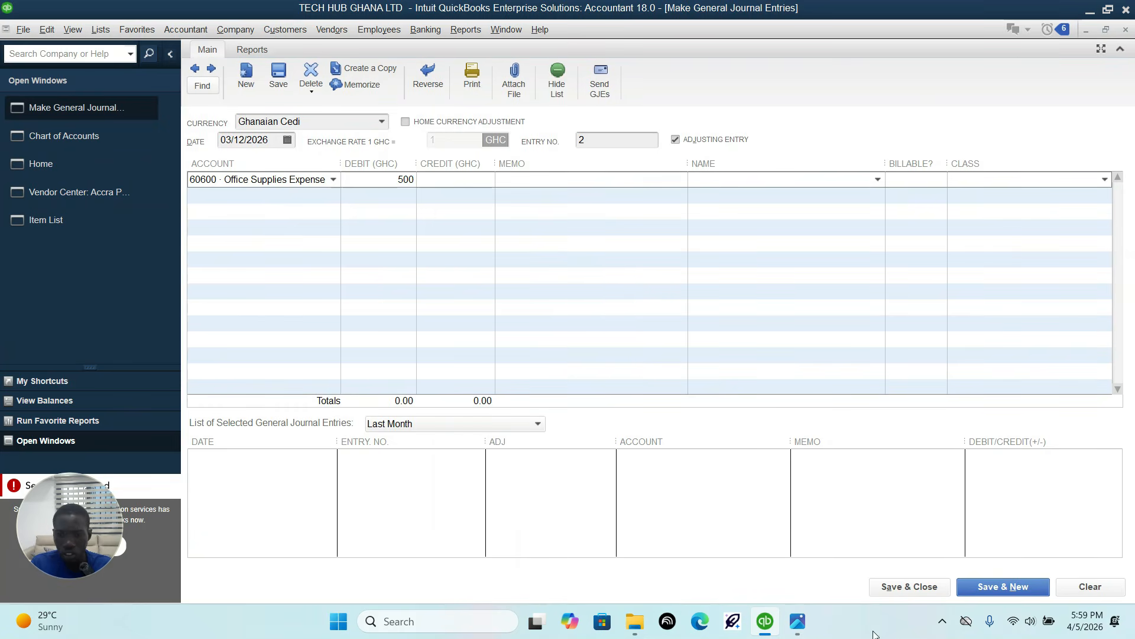
click(798, 615)
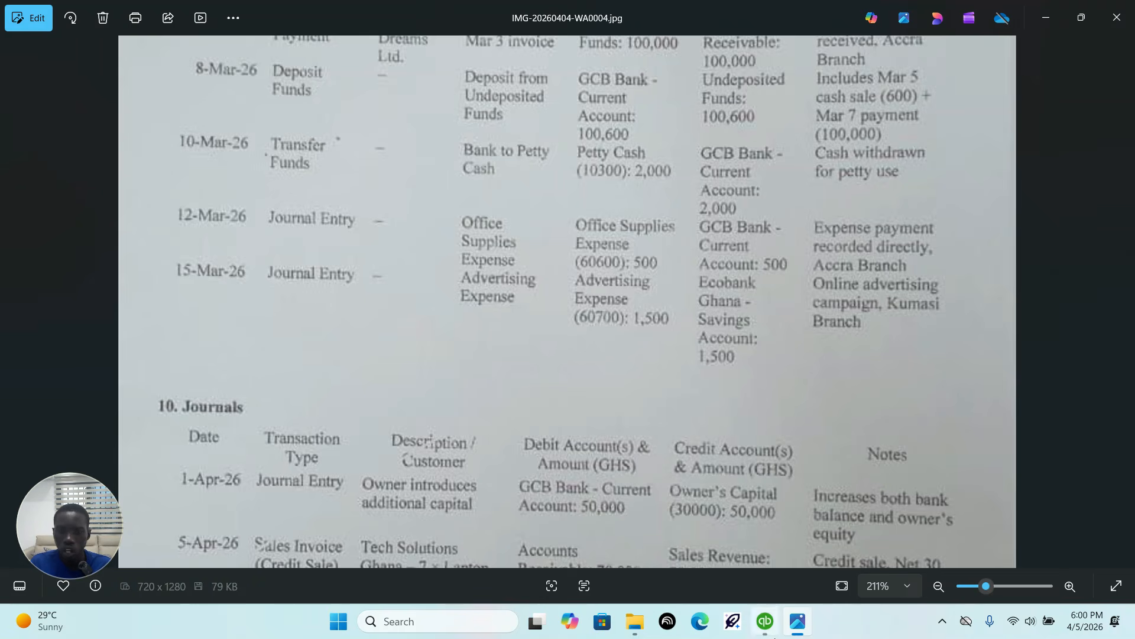
click(765, 621)
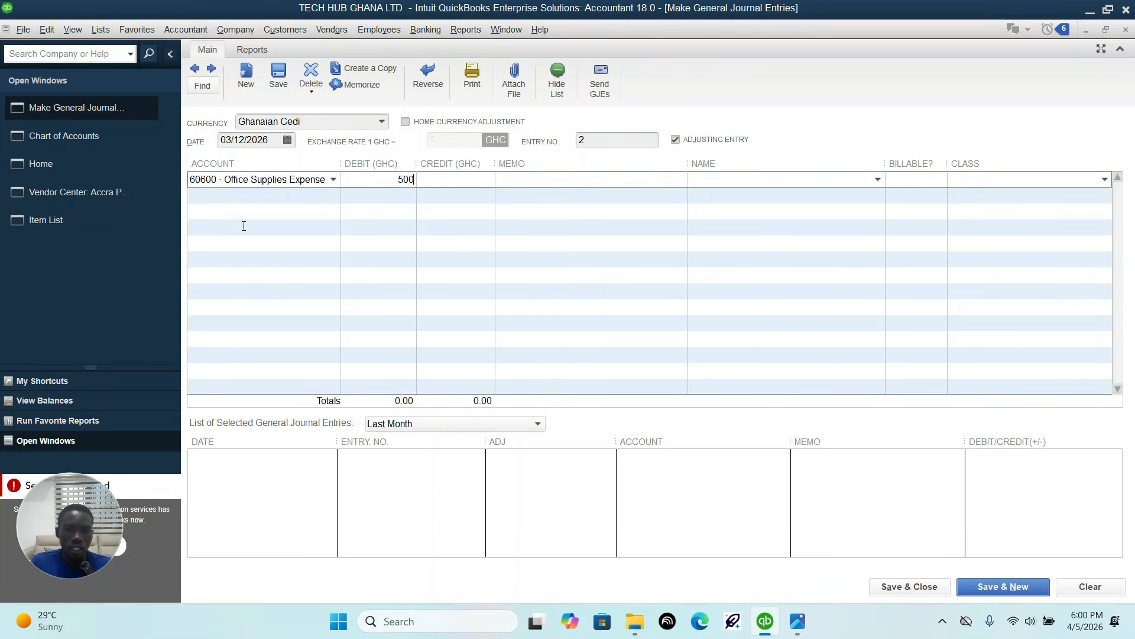
click(282, 192)
click(332, 196)
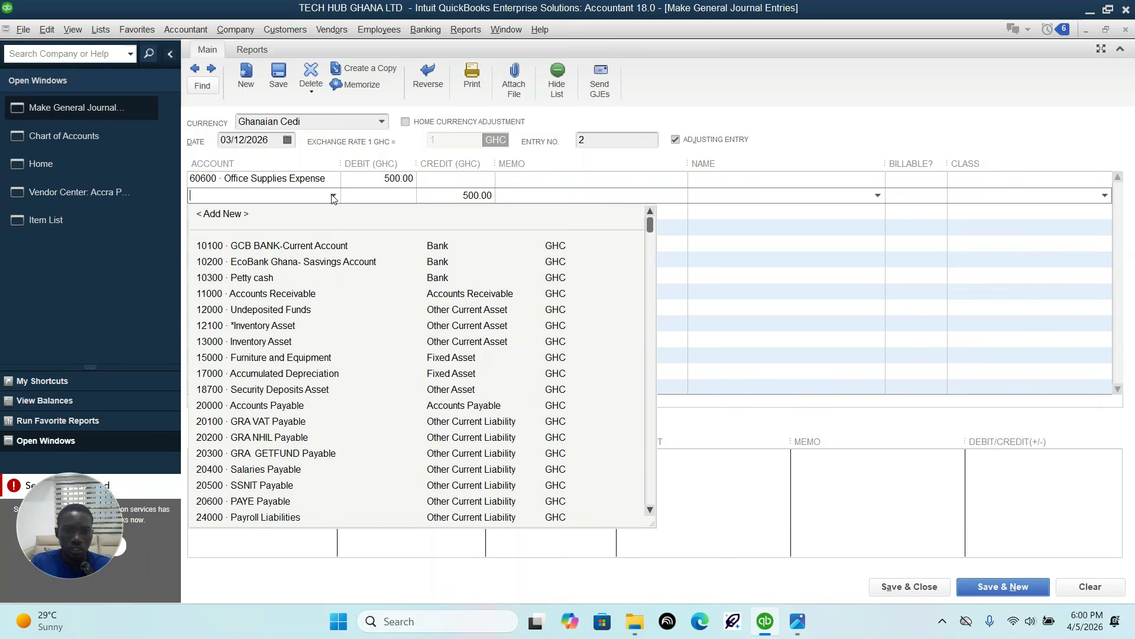
click(307, 245)
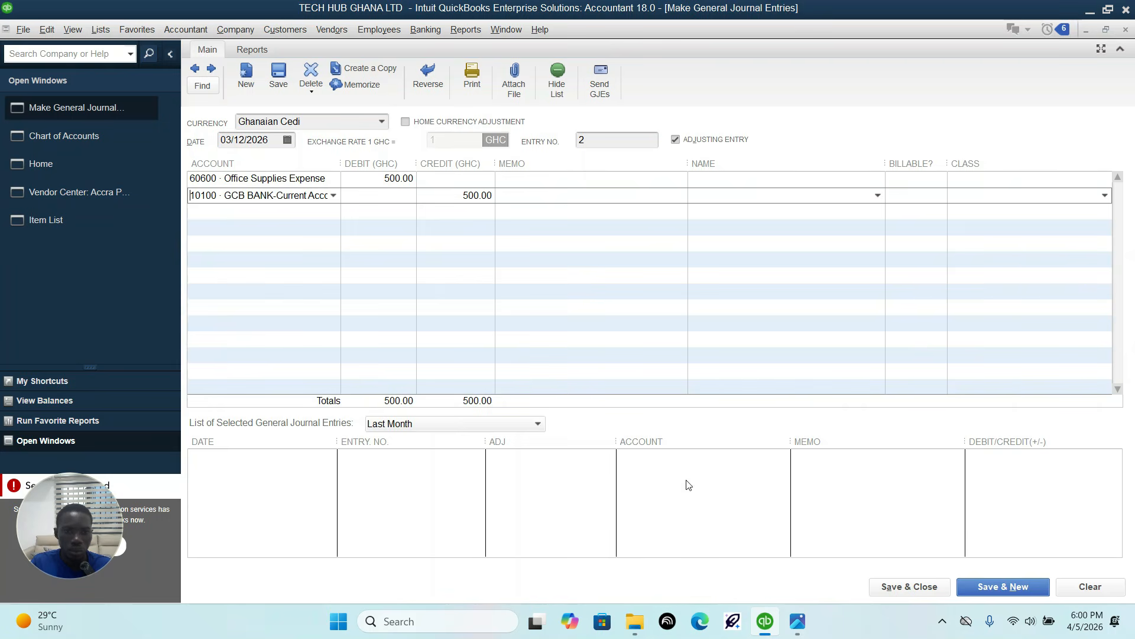
Step: Try to save the journal entry without a class, cancel the save, and check the entry's branch in the transaction sheet image
click(930, 588)
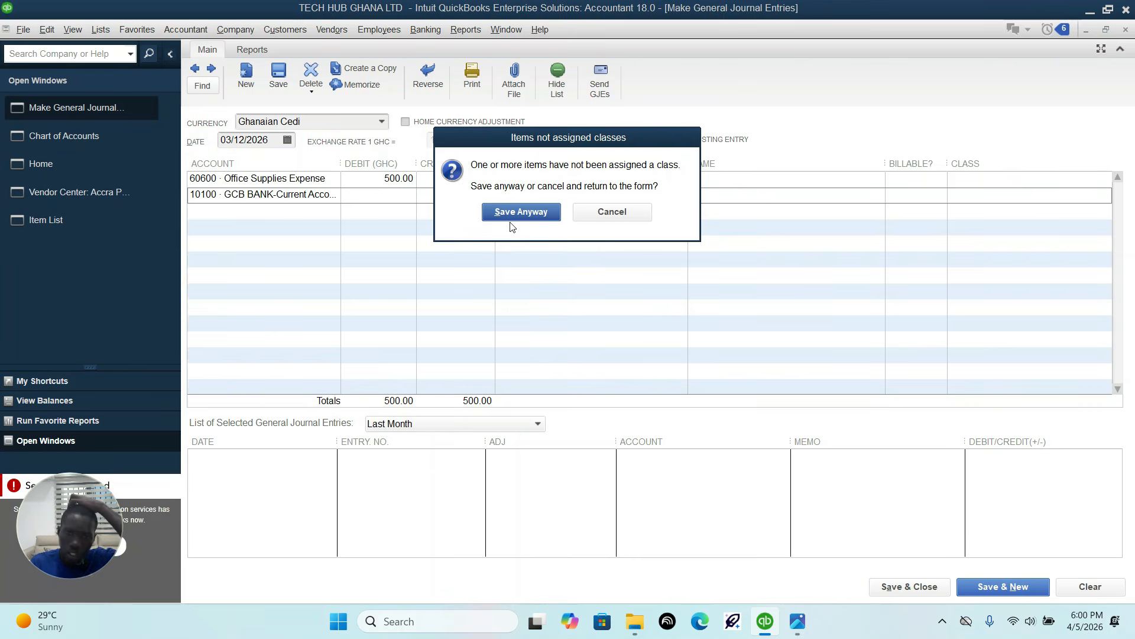
click(611, 213)
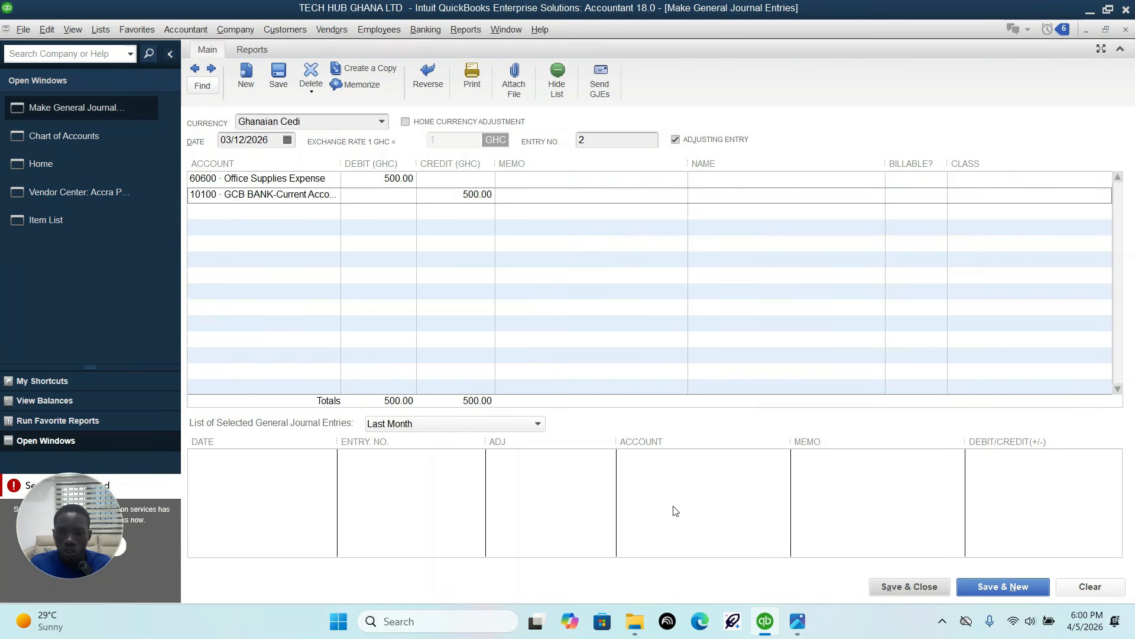
click(804, 622)
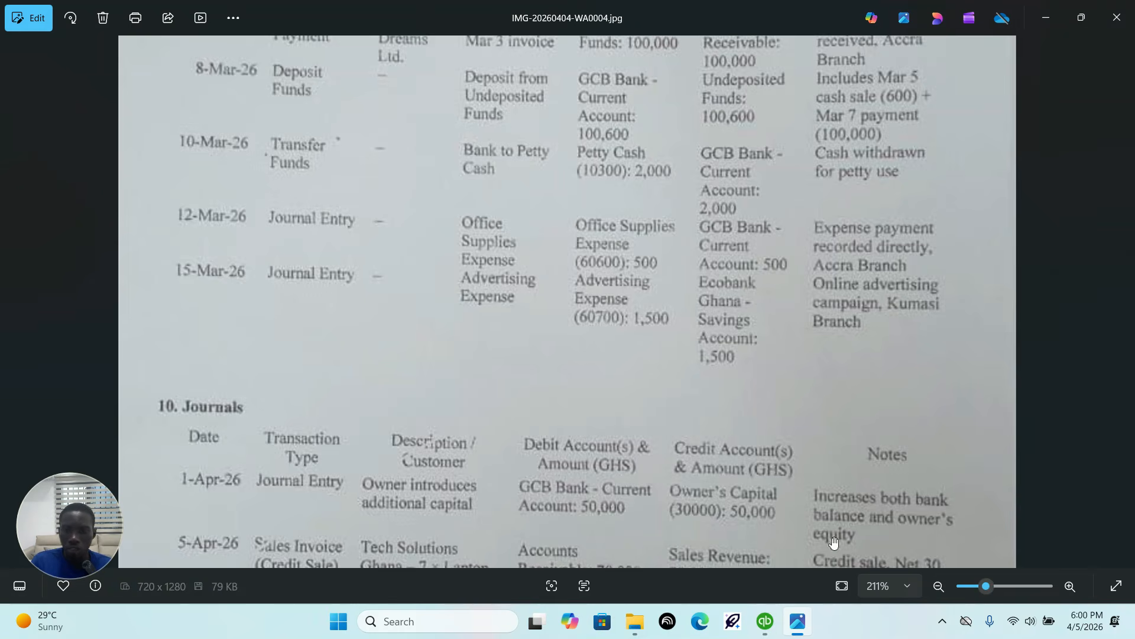
click(766, 621)
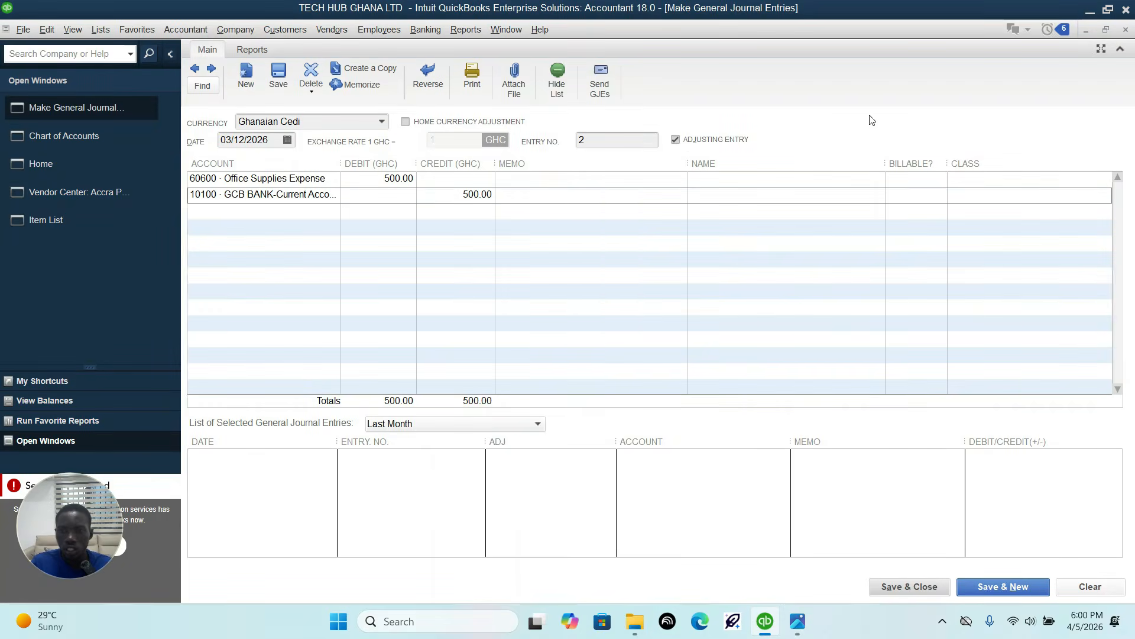
Step: Assign the Accra branch class to both journal entry lines, and save and close the entry
click(975, 177)
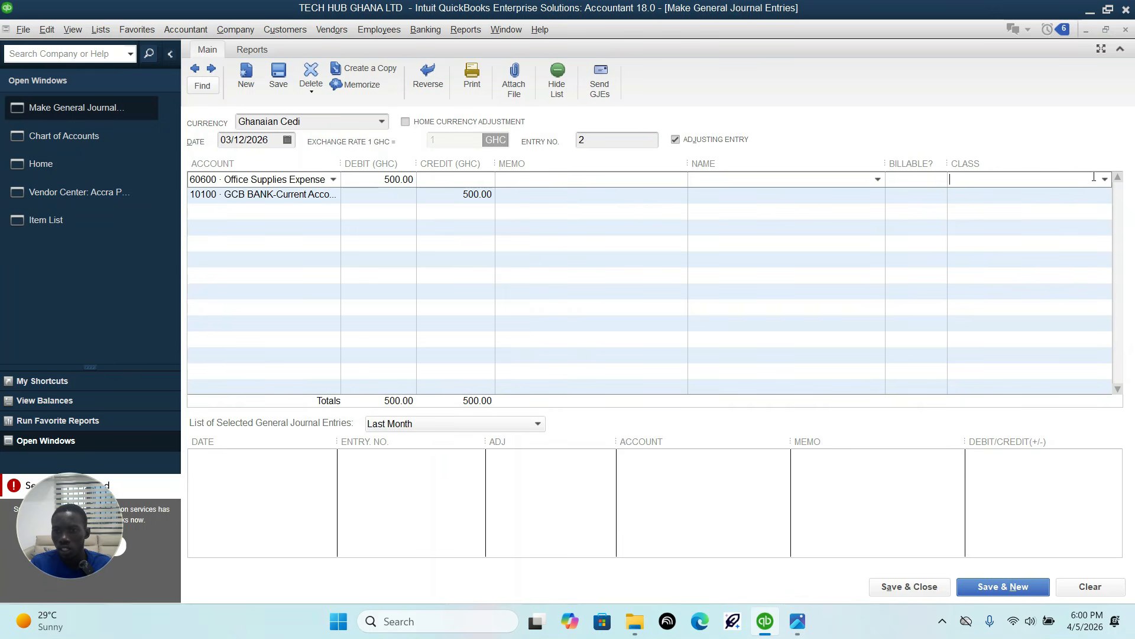
click(1104, 179)
click(1042, 230)
click(1067, 198)
click(1104, 195)
click(1032, 245)
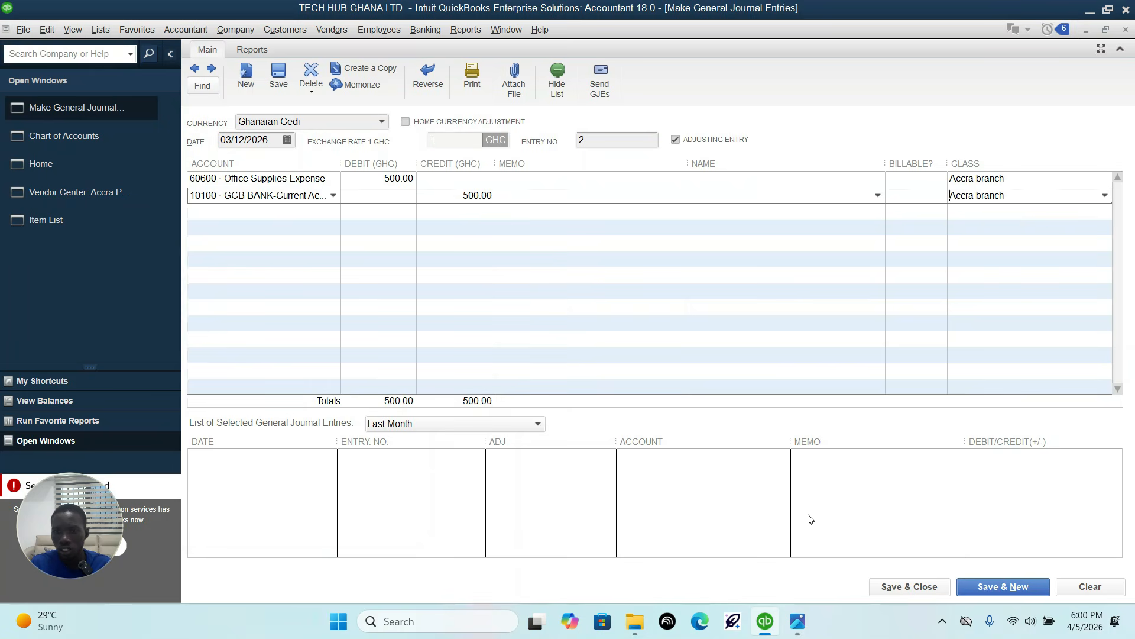
click(910, 586)
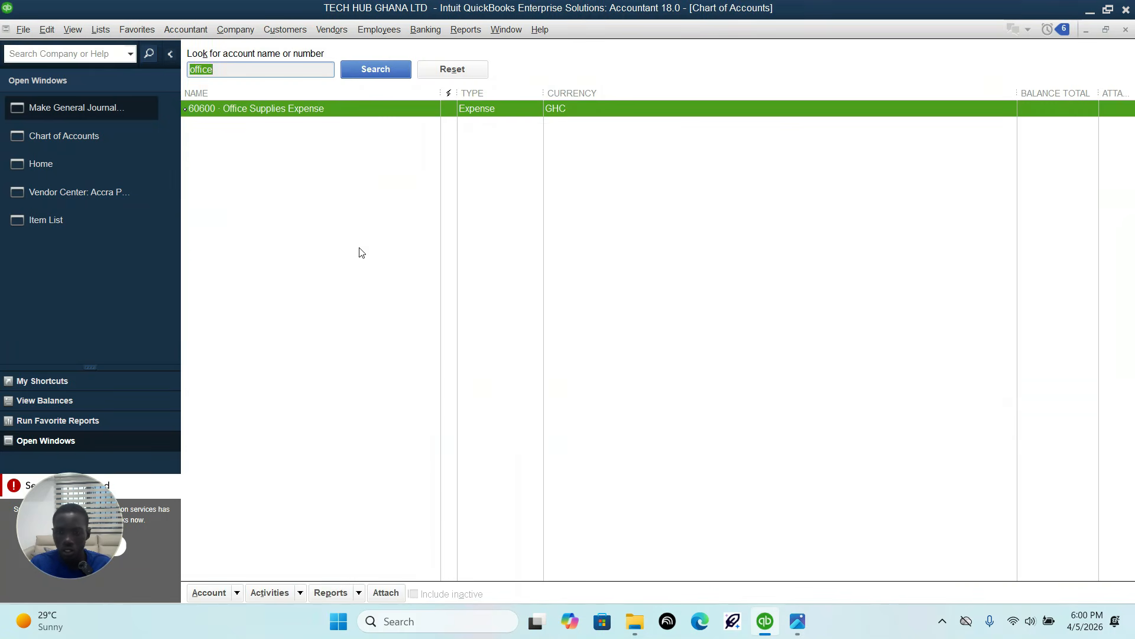
Step: Read the 15-Mar-26 advertising expense's accounts, amount and branch in the transaction sheet image
mouse_move(798, 630)
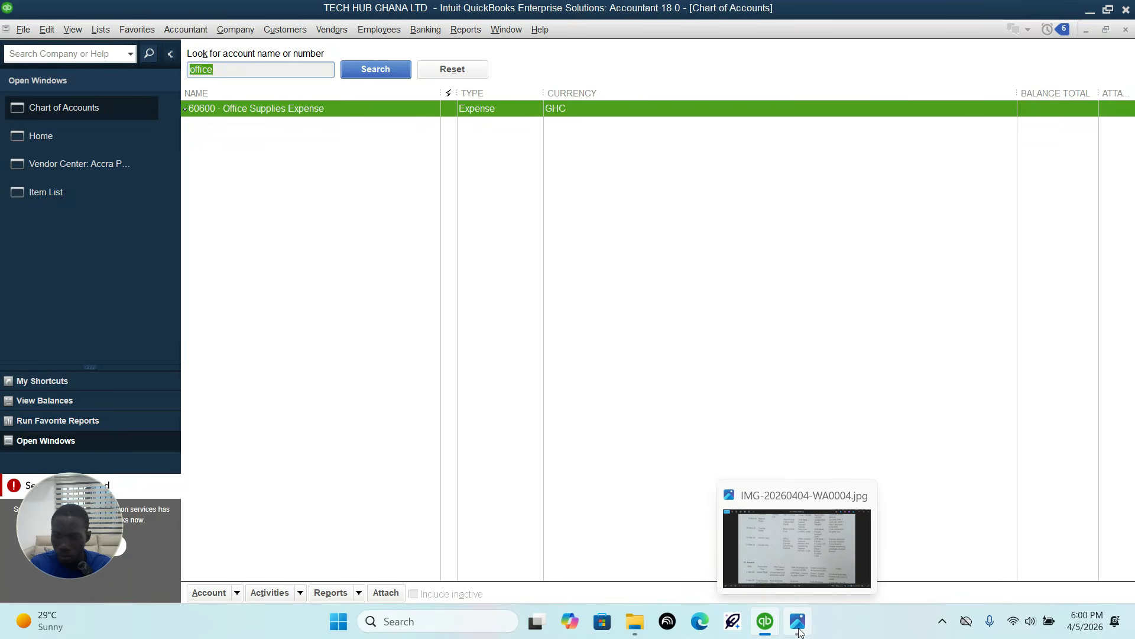
click(799, 631)
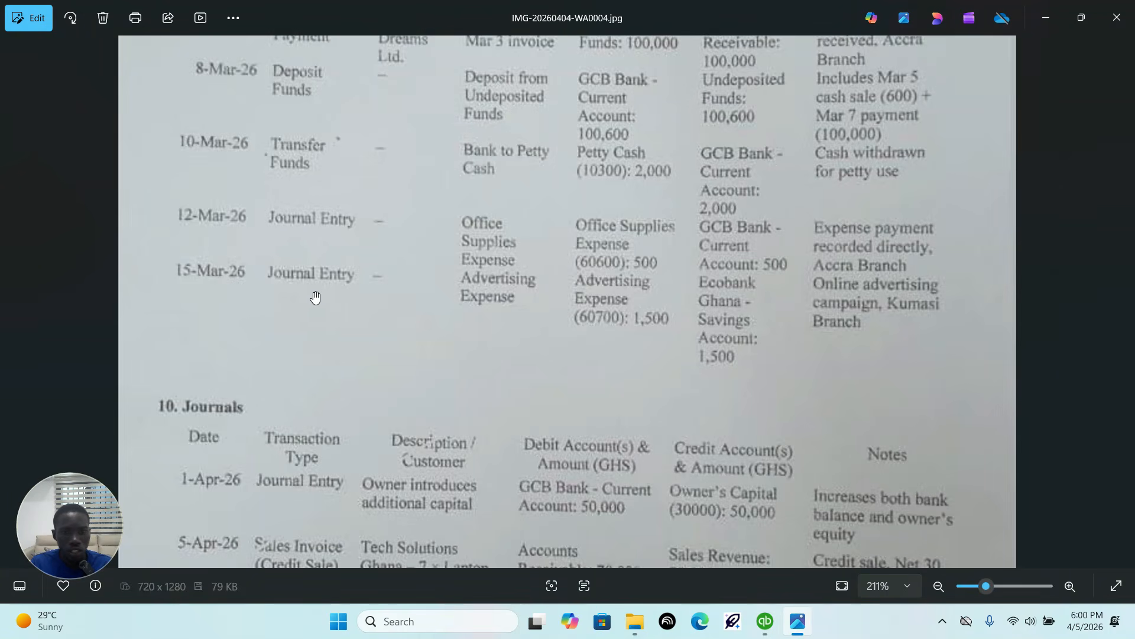
scroll(515, 296, down, 1)
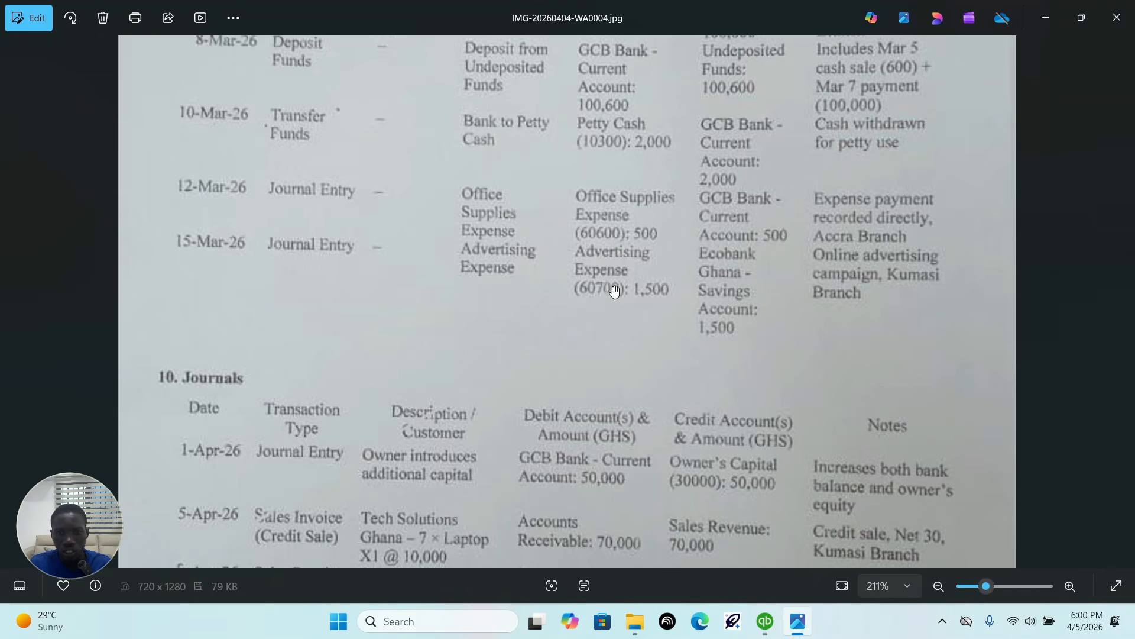
Step: Switch to QuickBooks and start a new general journal entry dated 03/15/2026
click(765, 621)
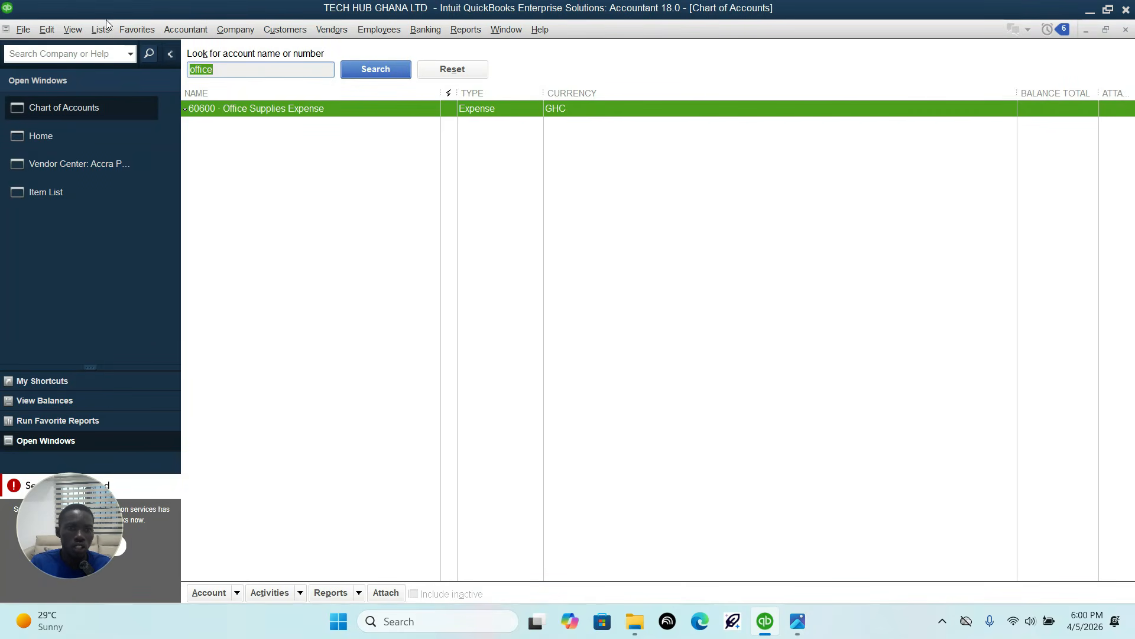
click(188, 28)
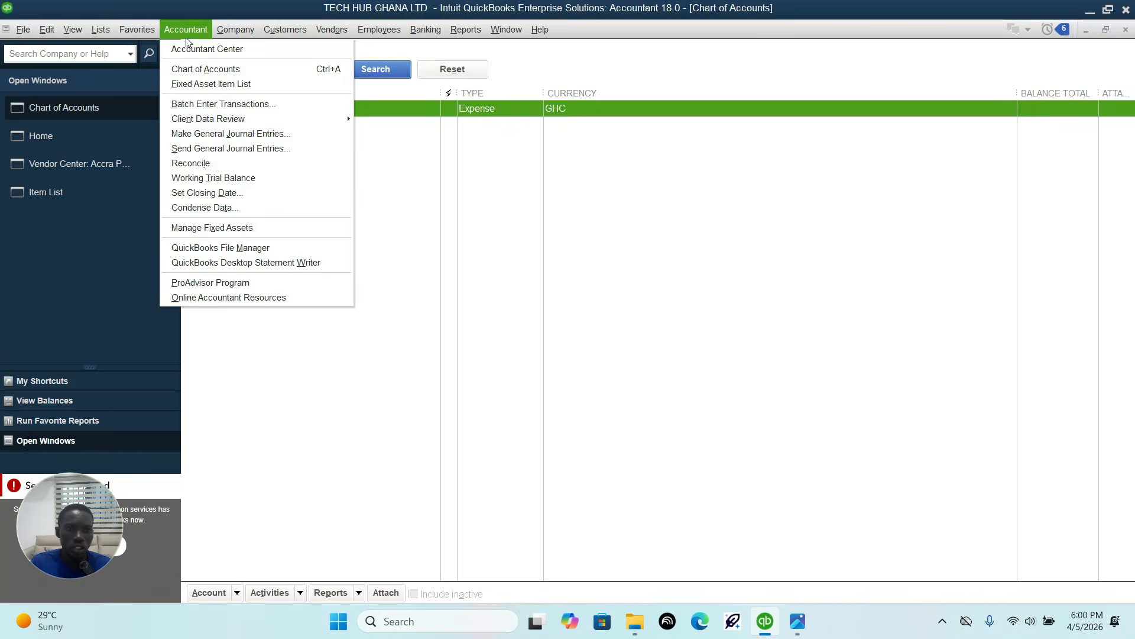
click(216, 133)
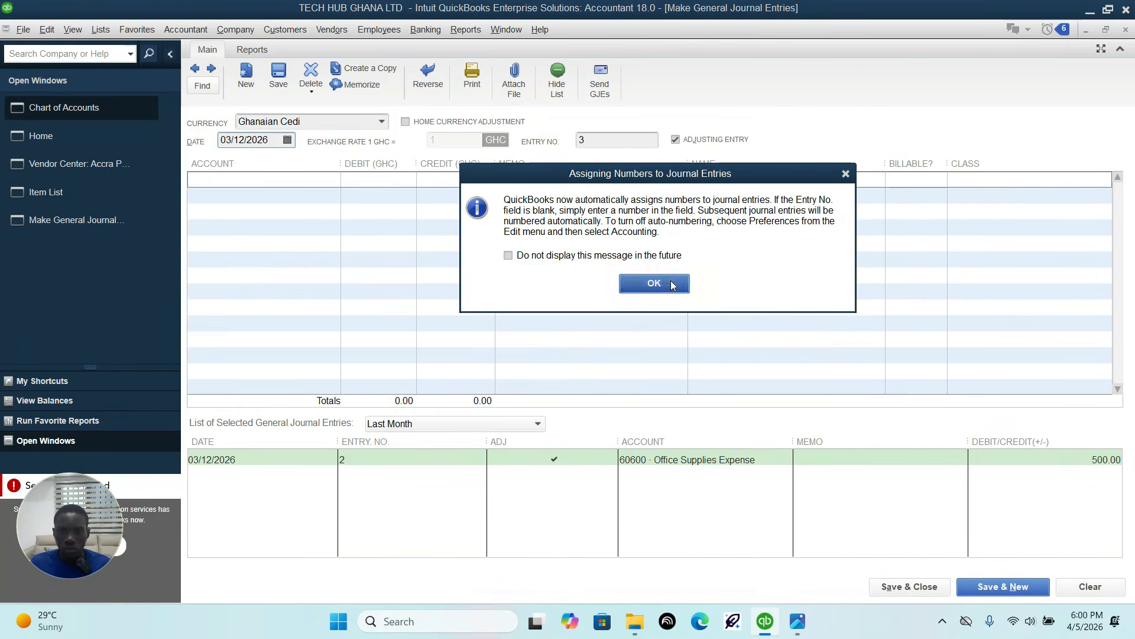
click(654, 283)
click(288, 140)
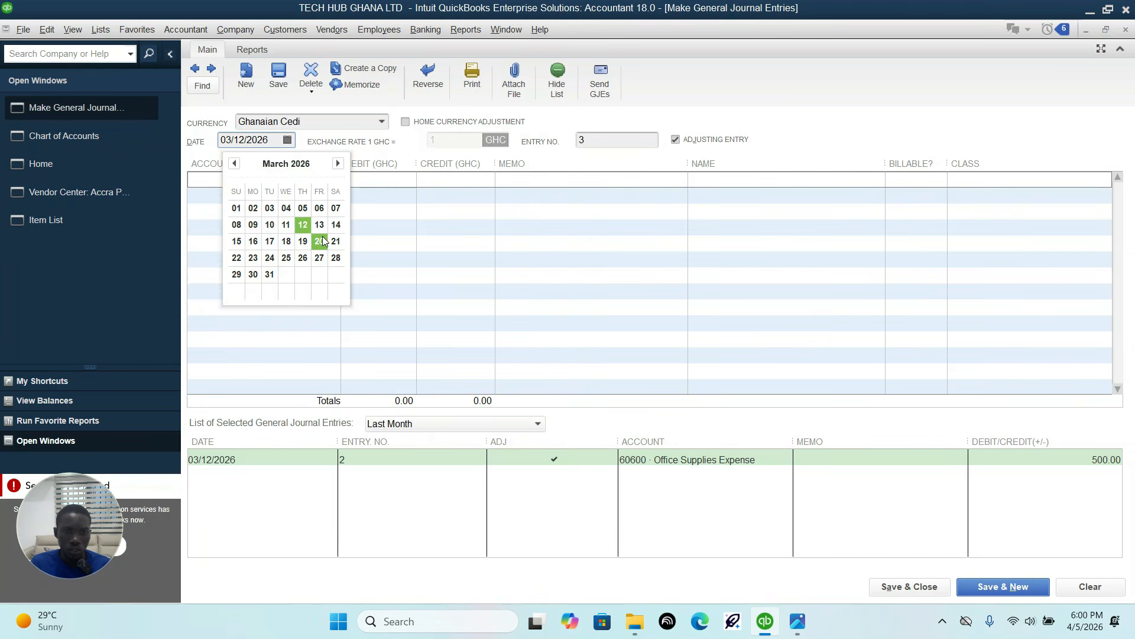
click(237, 242)
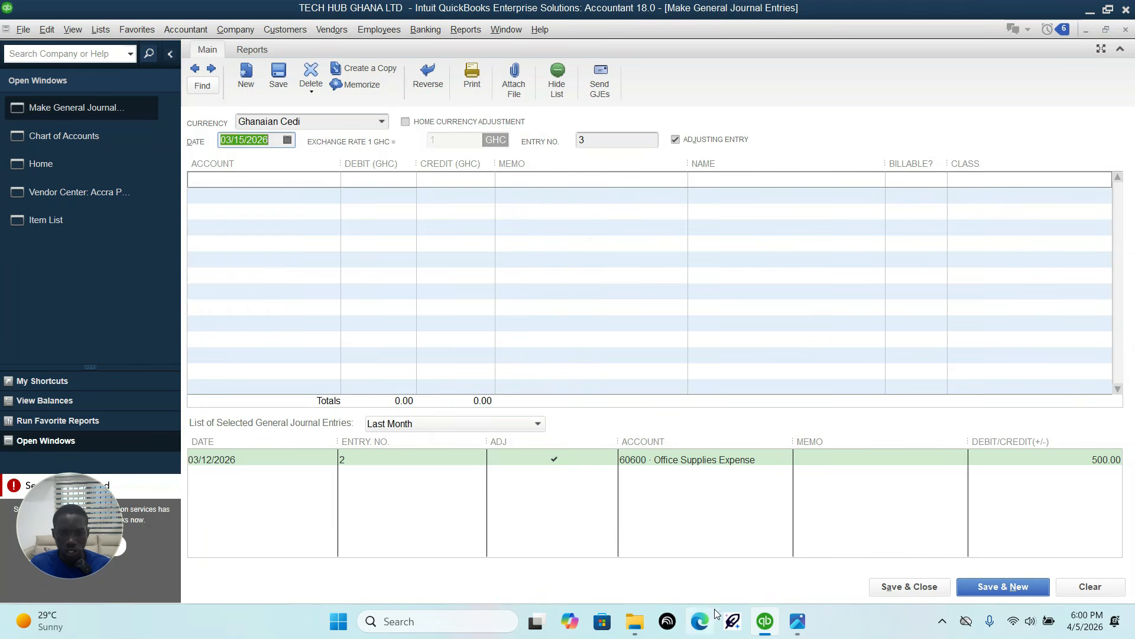
Step: Look up the advertising account for the entry's first line and compare it with the 15-Mar-26 row in the transaction sheet image
click(798, 621)
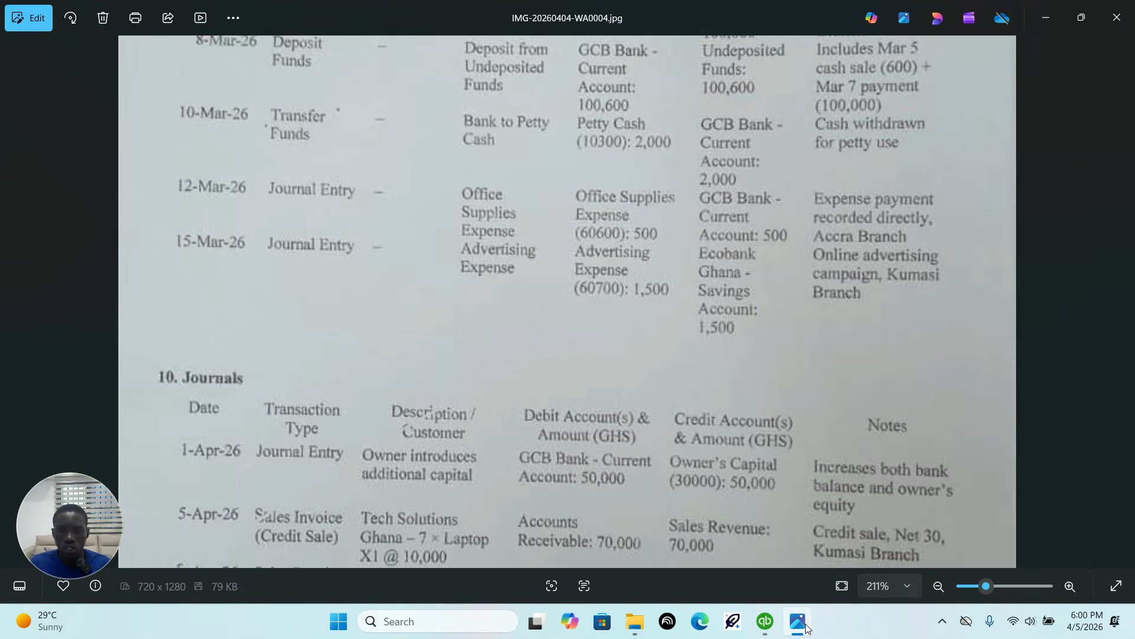
click(798, 621)
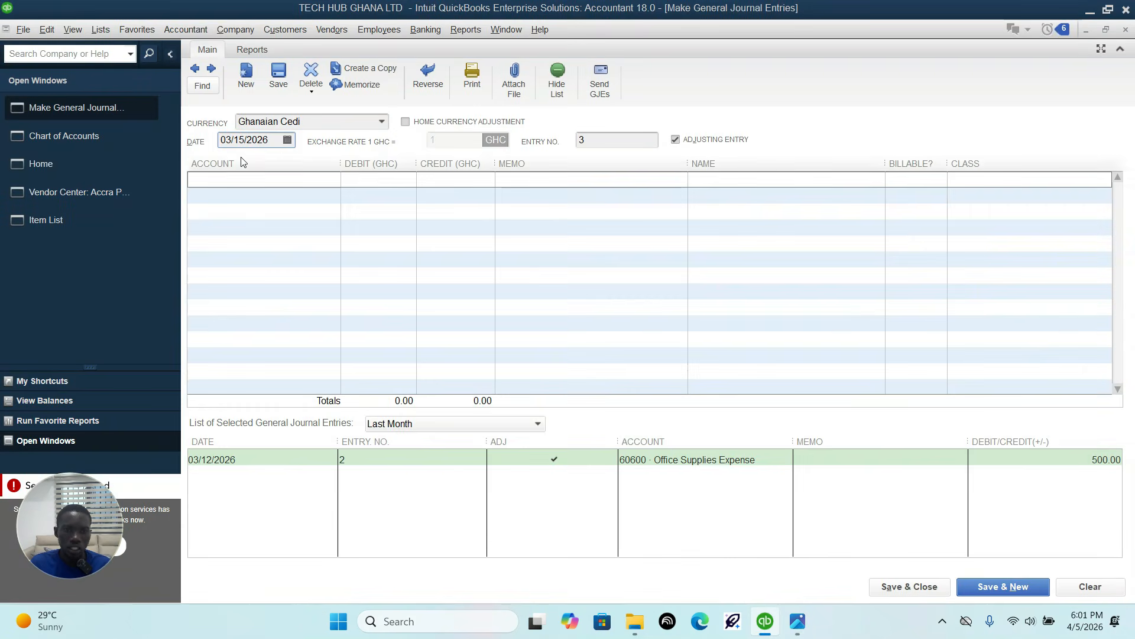
click(299, 174)
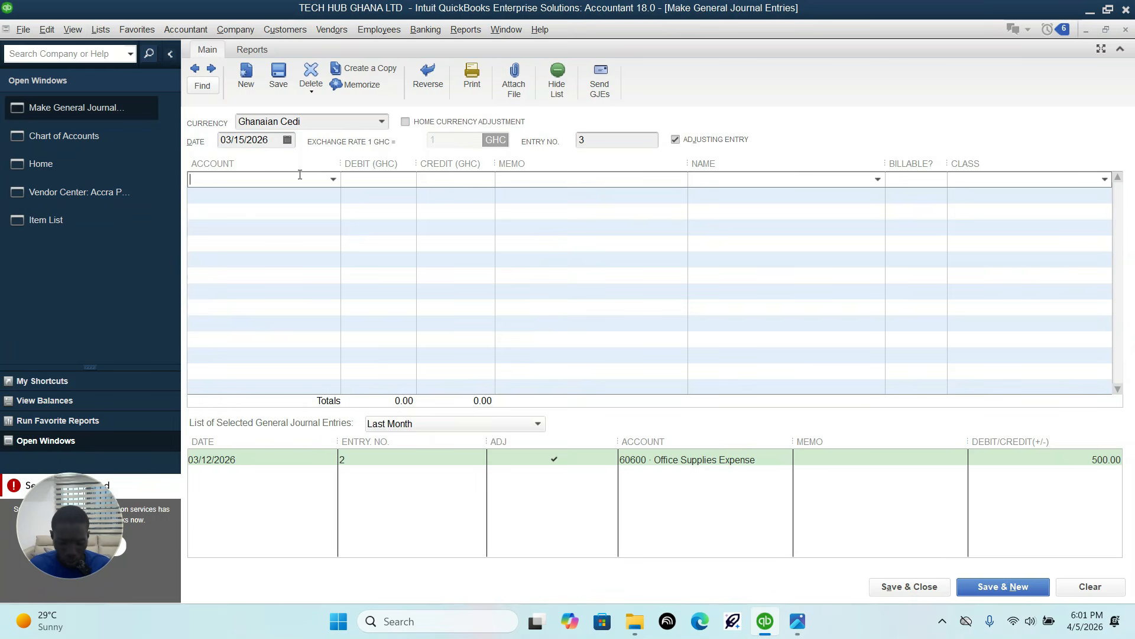
text(Advertising and Promotion)
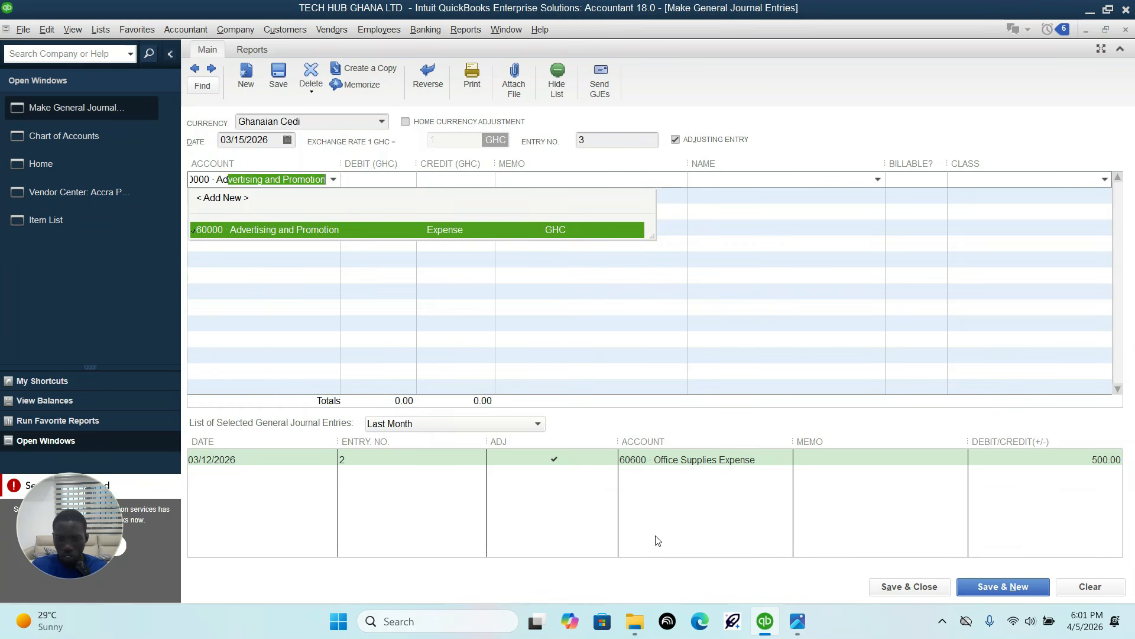
click(798, 622)
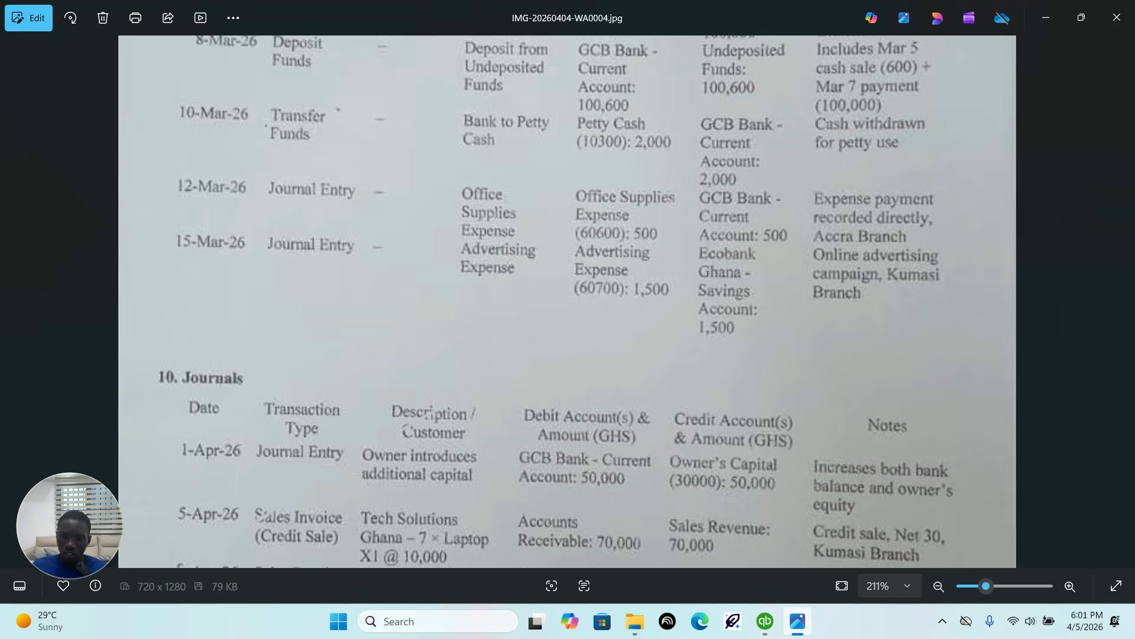
click(765, 621)
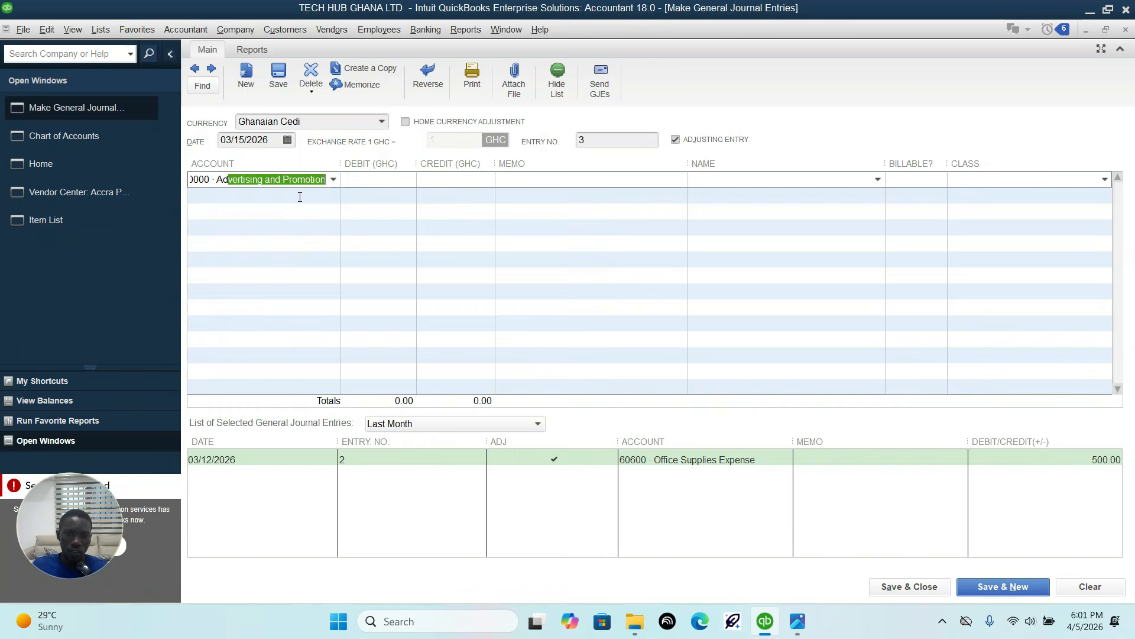
Step: Search the chart of accounts for "adv" and set the Advertising and Promotion account's number to 60700, checking it against the transaction sheet image
click(69, 137)
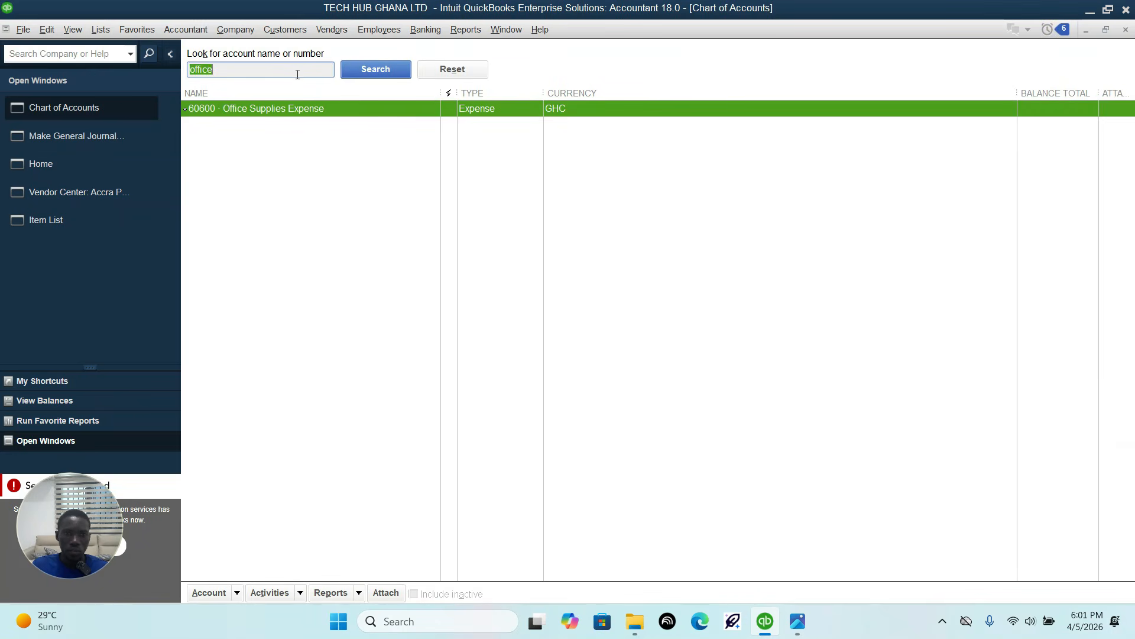
drag(300, 73, 179, 70)
text(adv)
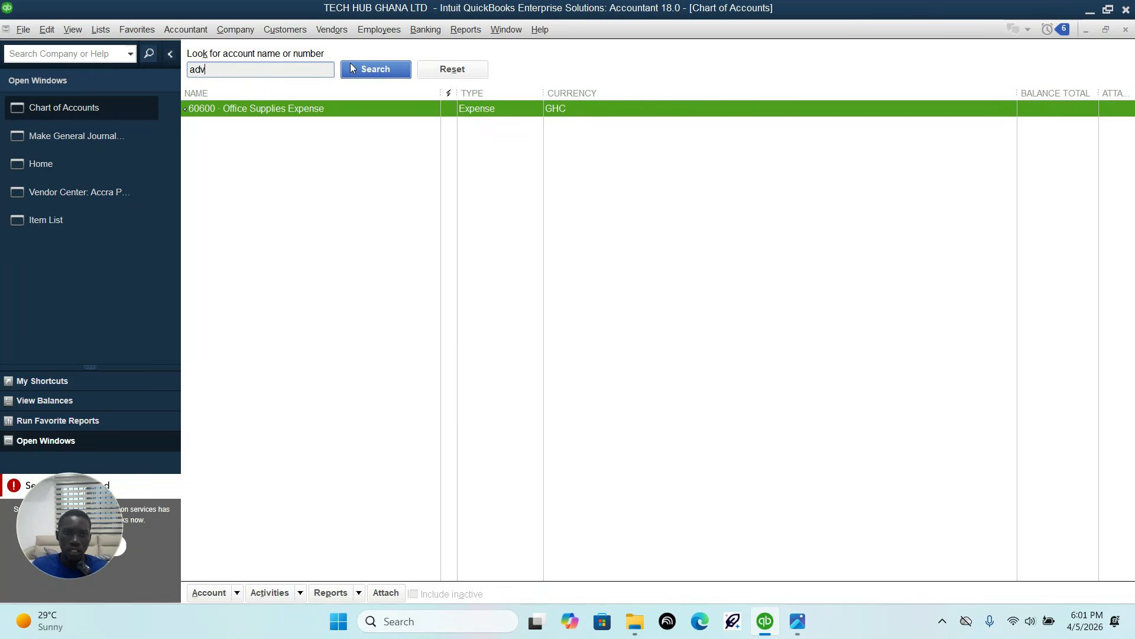
click(351, 68)
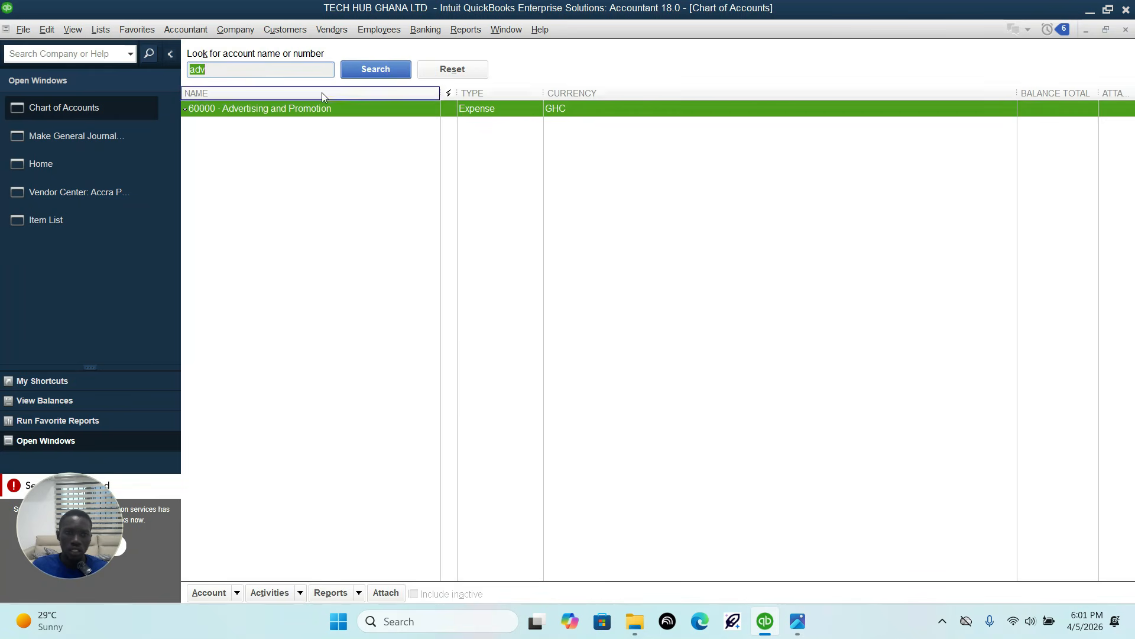
right_click(308, 110)
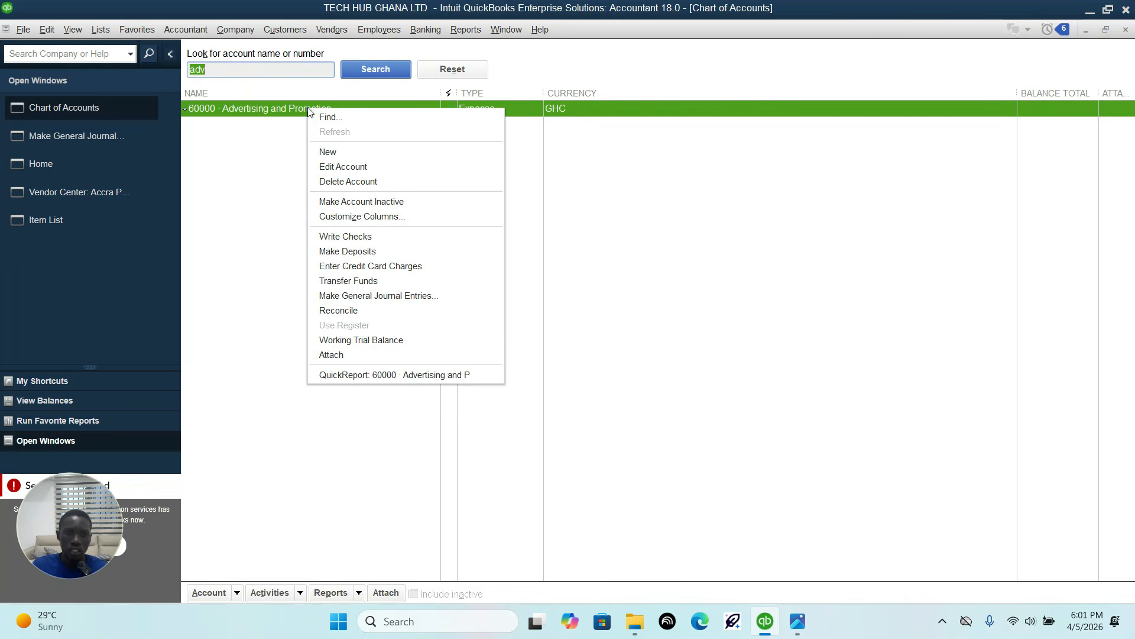
click(353, 164)
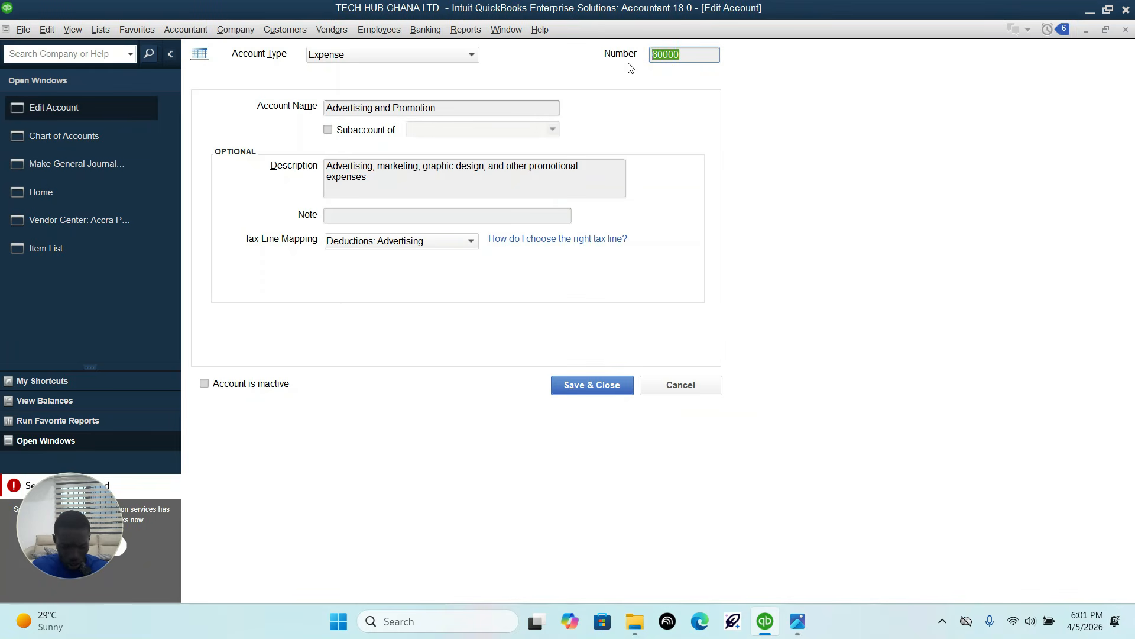
text(60)
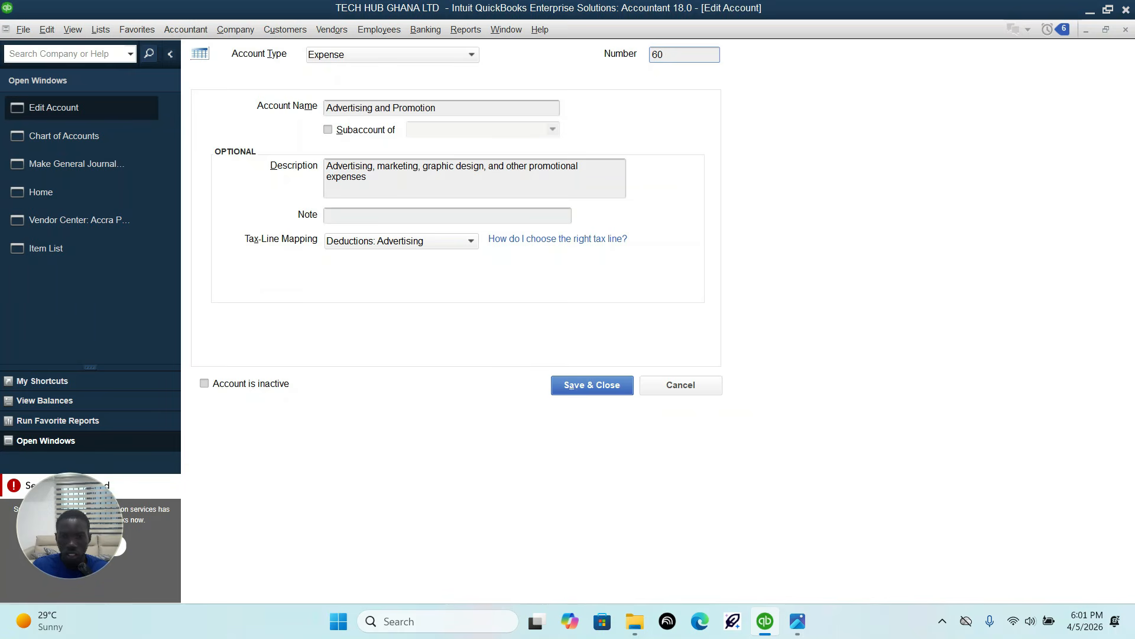
click(796, 628)
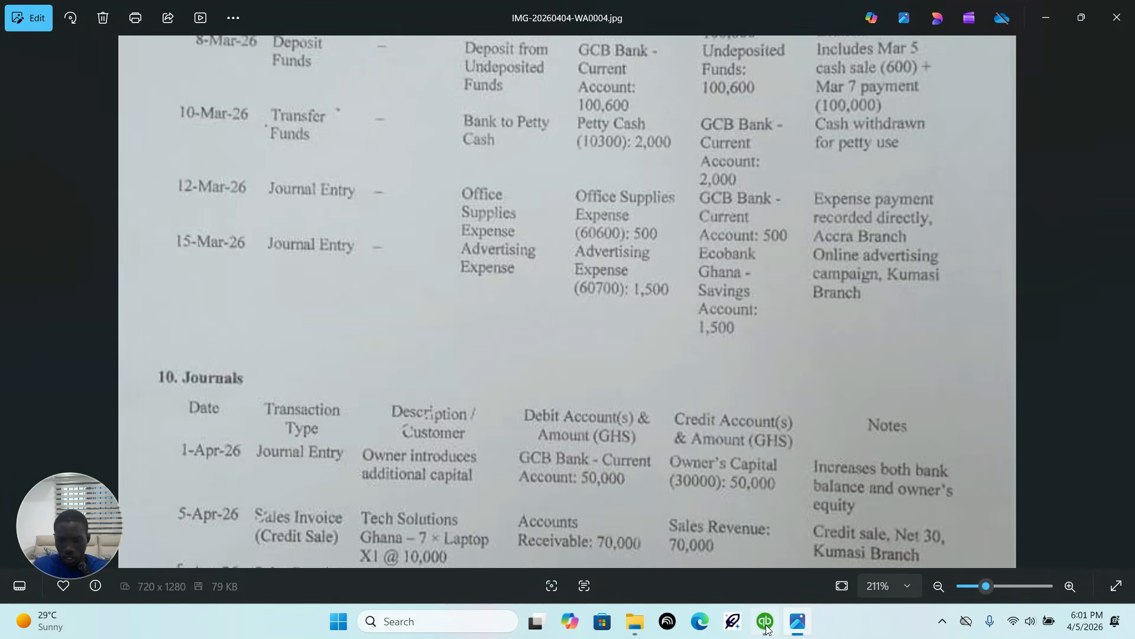
click(745, 535)
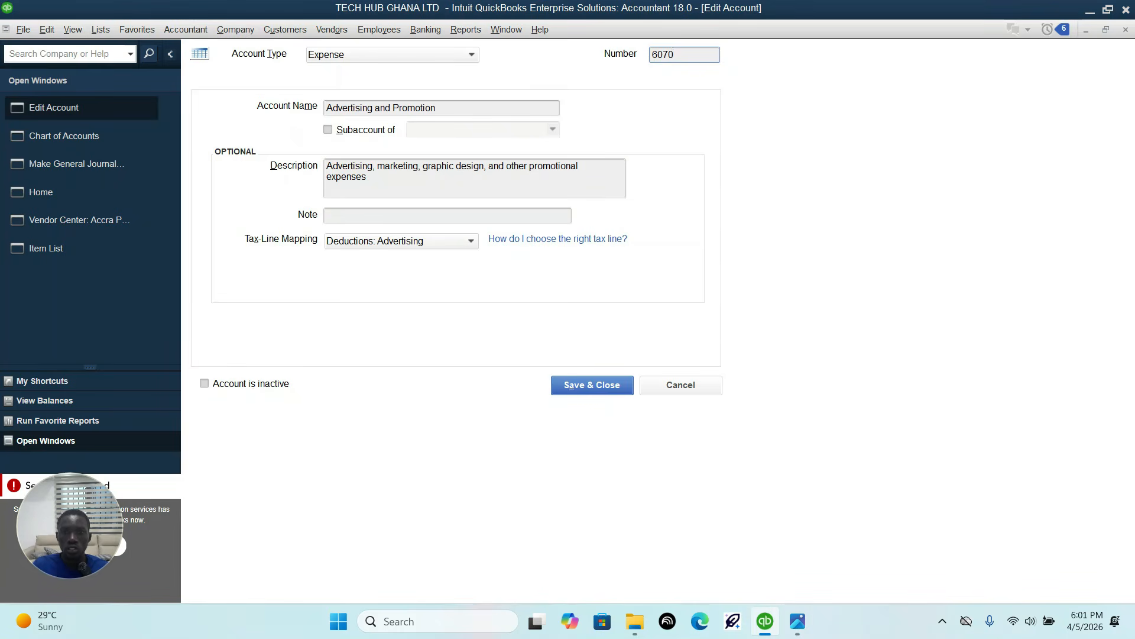
Step: Rename the account Advertising expense, following the wording in the transaction sheet image, and save and close it
click(479, 109)
drag(466, 109, 379, 113)
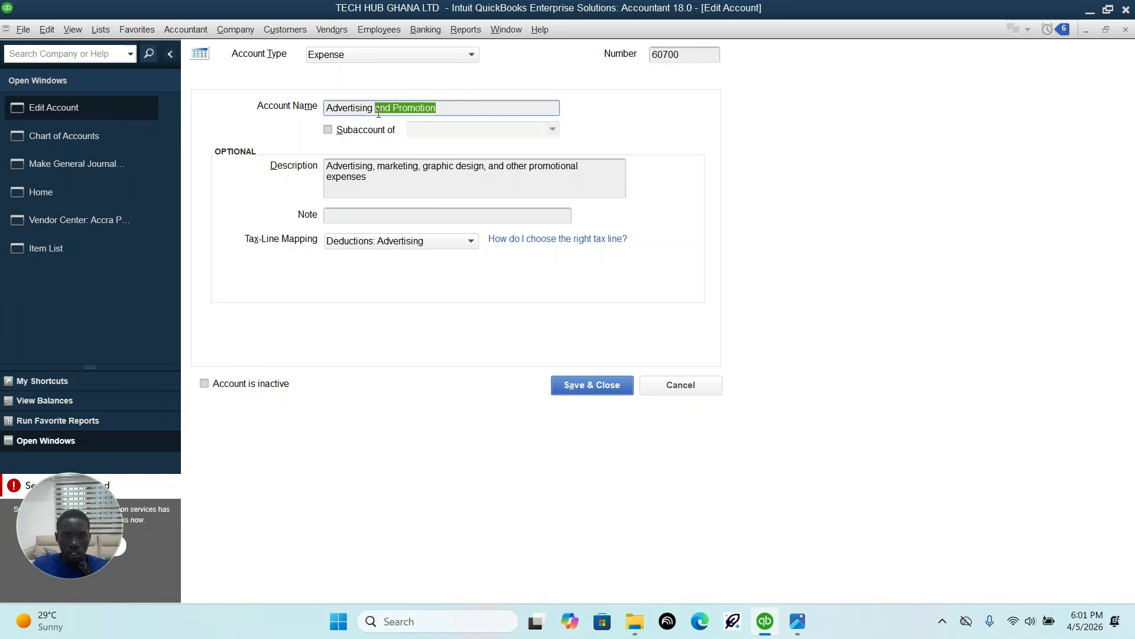
key(BackSpace)
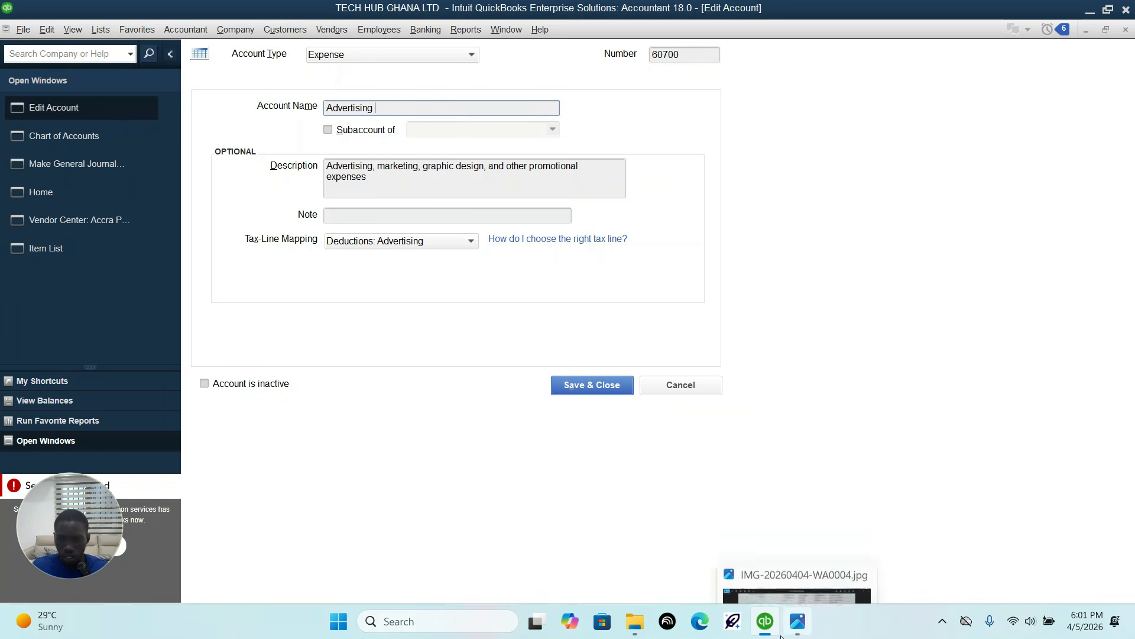
click(799, 622)
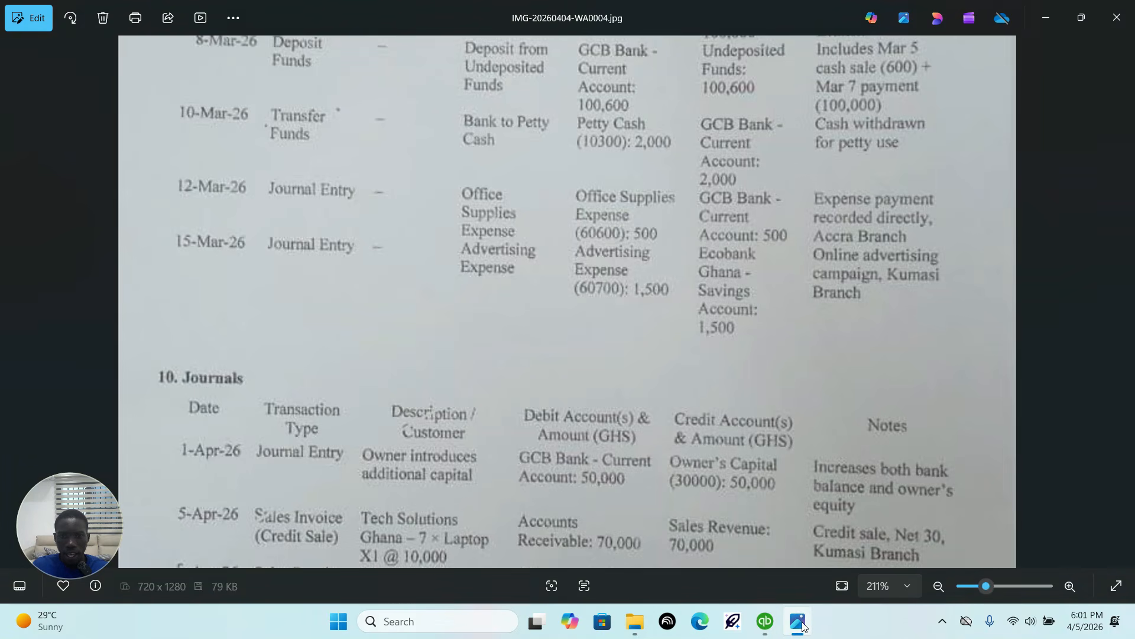
click(765, 621)
text(ertising expense)
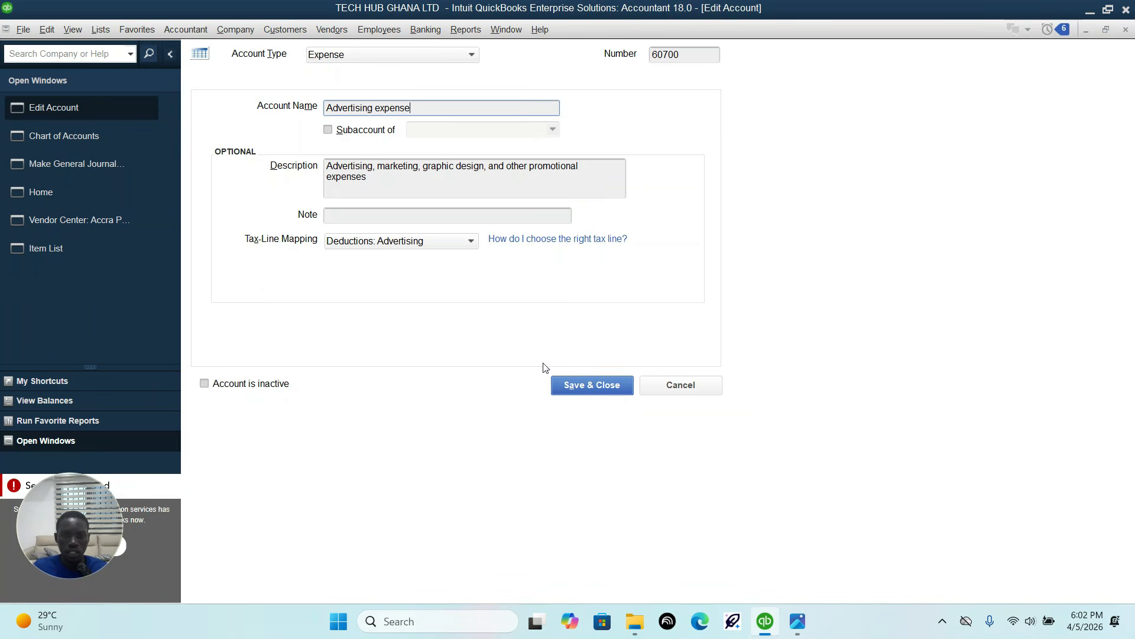
click(593, 379)
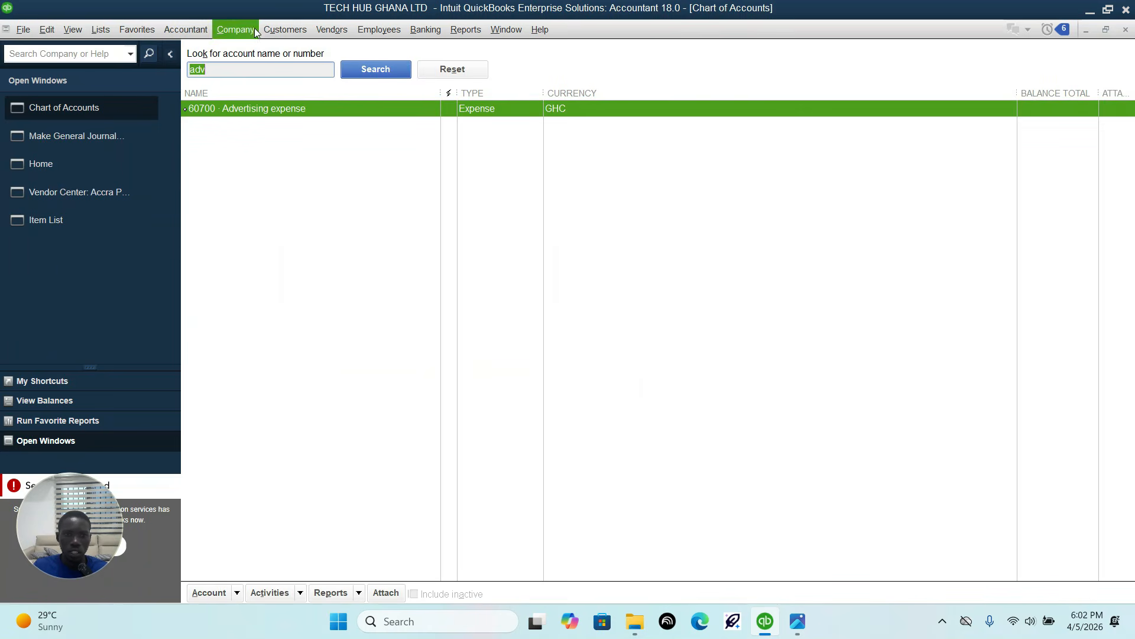
Step: Return to the open journal entry and select 60700 Advertising expense as the first line's account
click(55, 141)
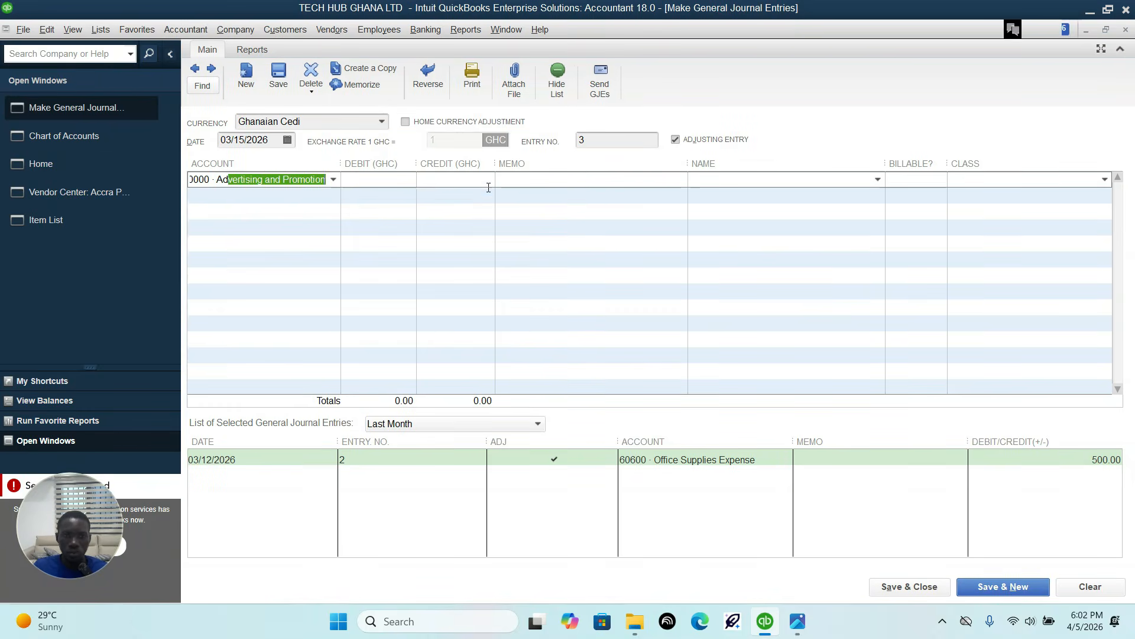
click(322, 178)
click(333, 179)
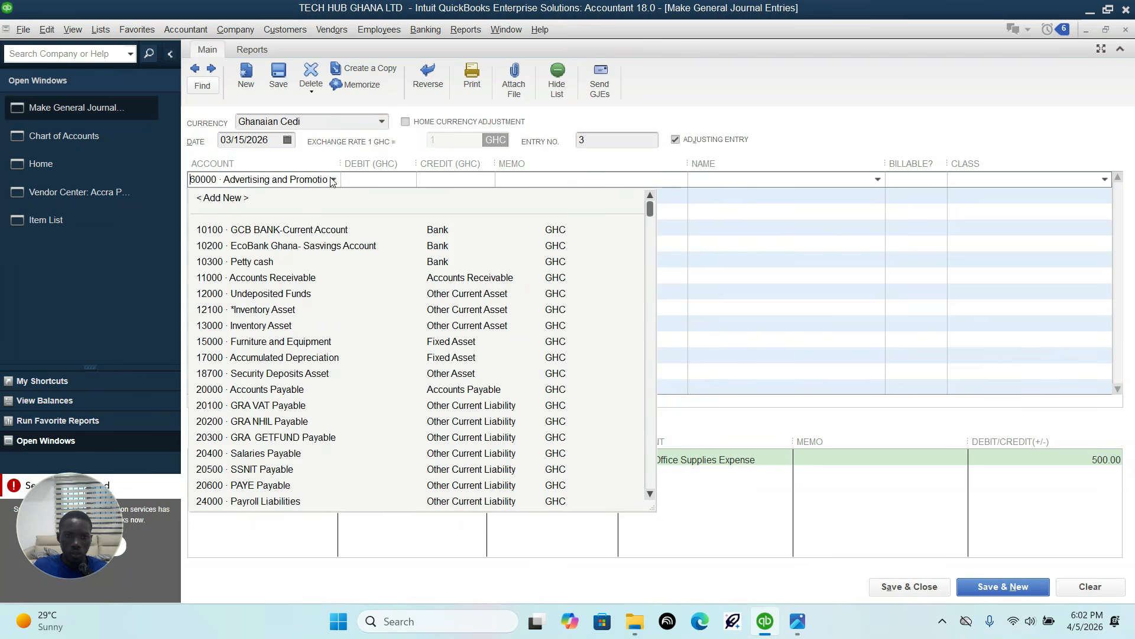
click(333, 180)
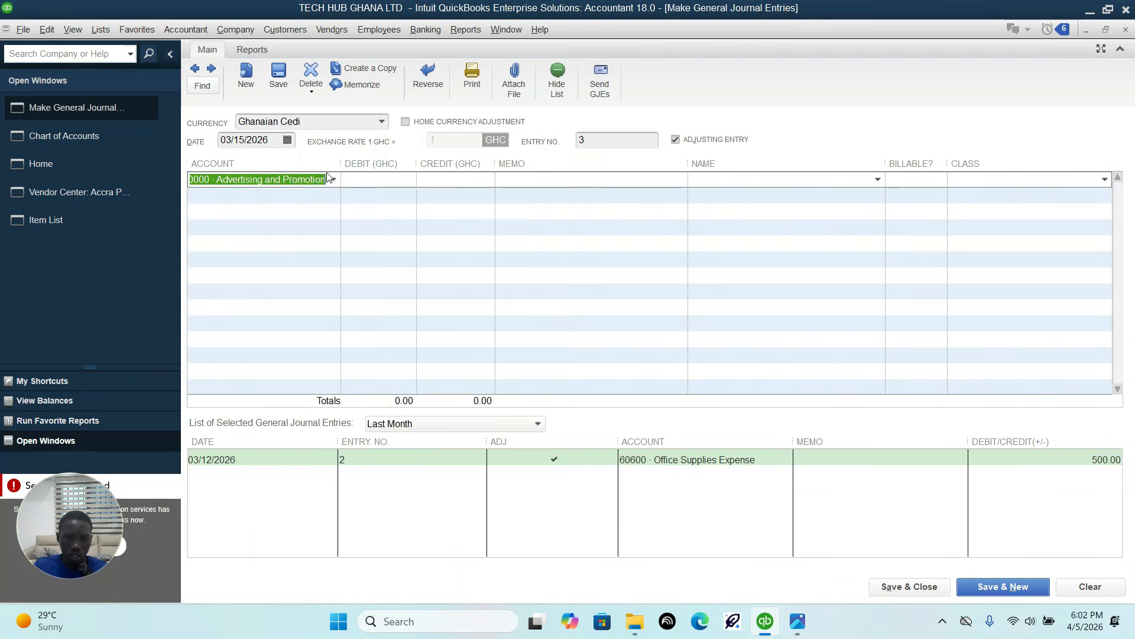
text(Ad)
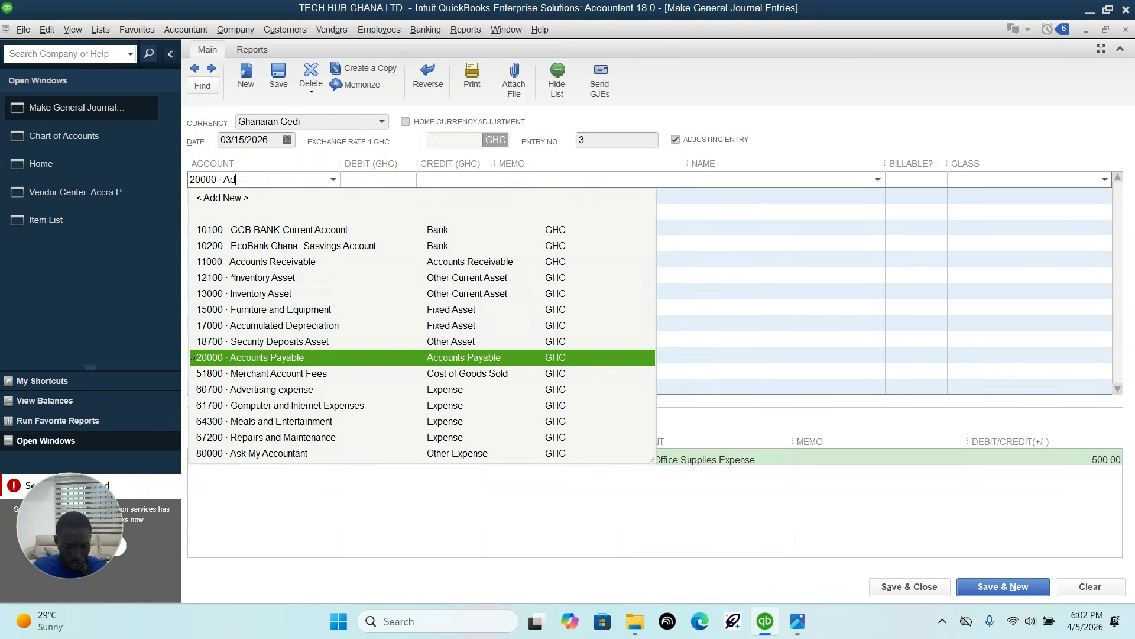
click(332, 234)
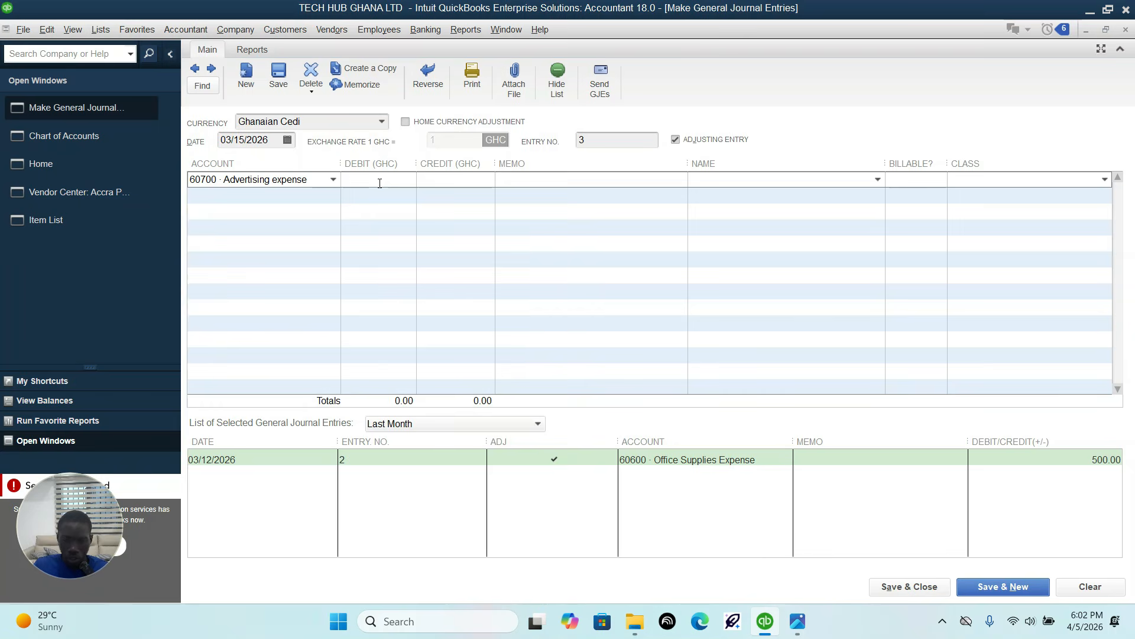
Step: Debit 1,500 to Advertising expense and credit 10200 EcoBank Ghana- Sasvings Account, as the transaction sheet image specifies
click(799, 622)
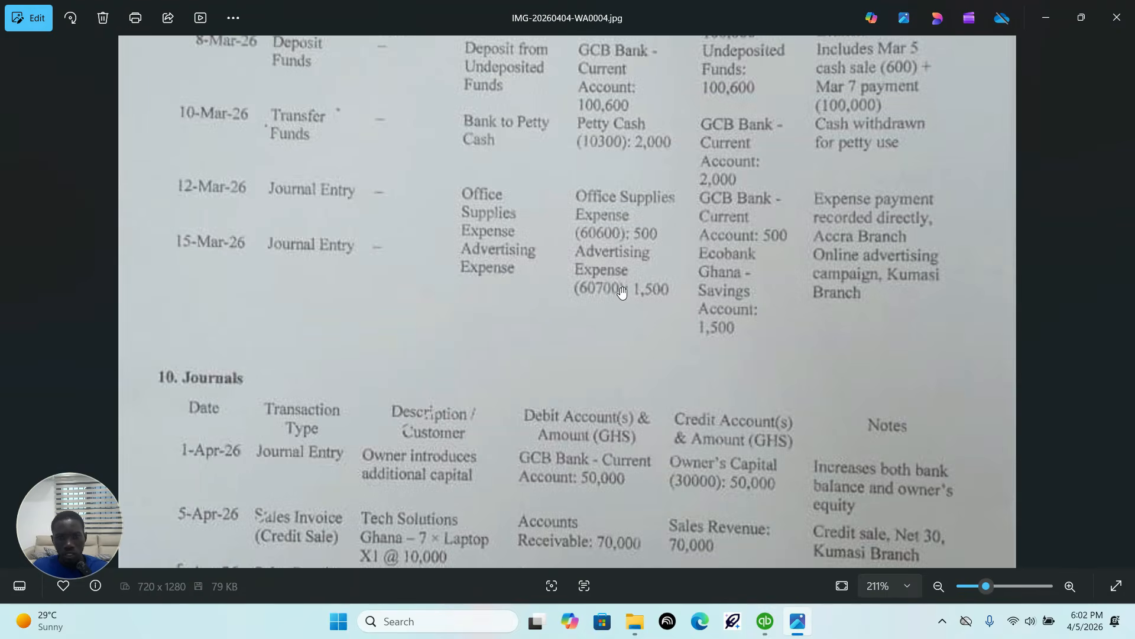
click(766, 621)
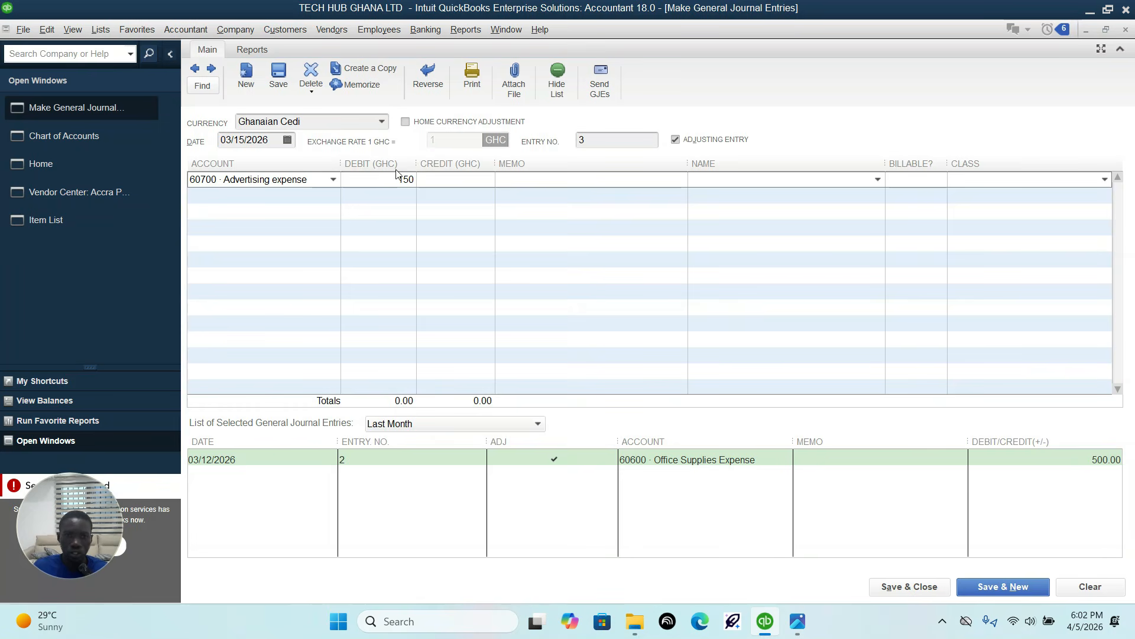
click(272, 195)
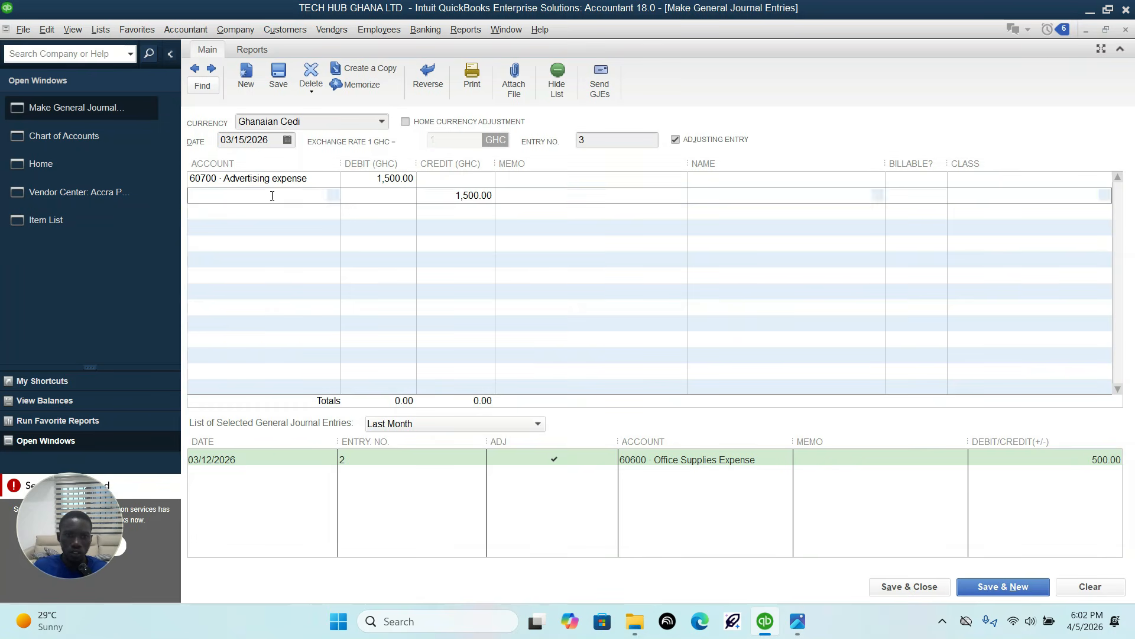
click(334, 197)
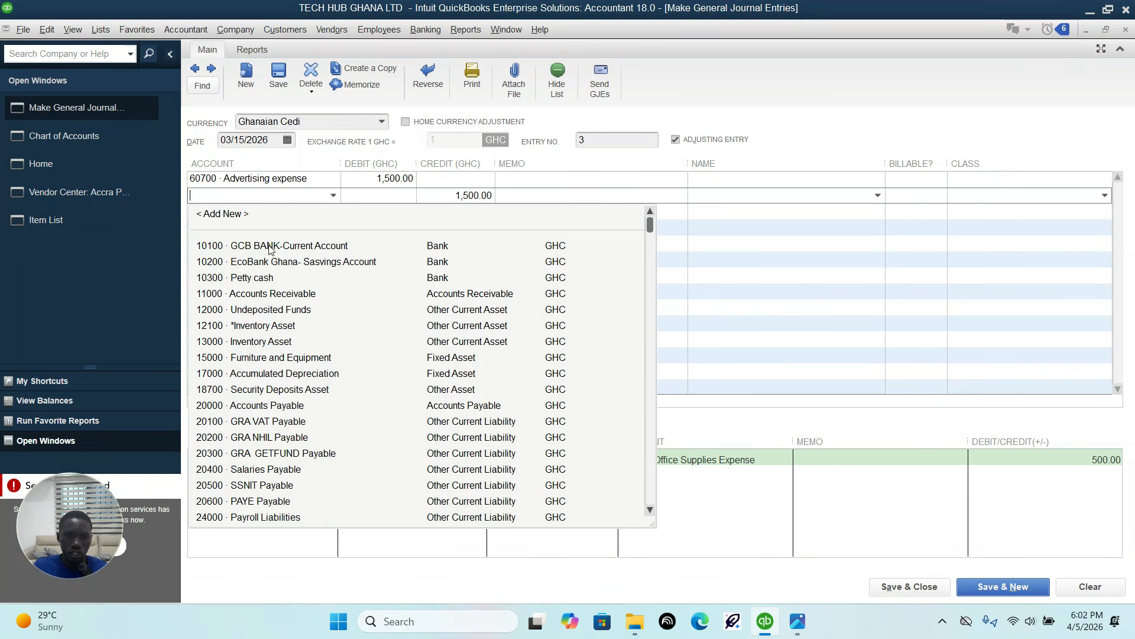
click(254, 261)
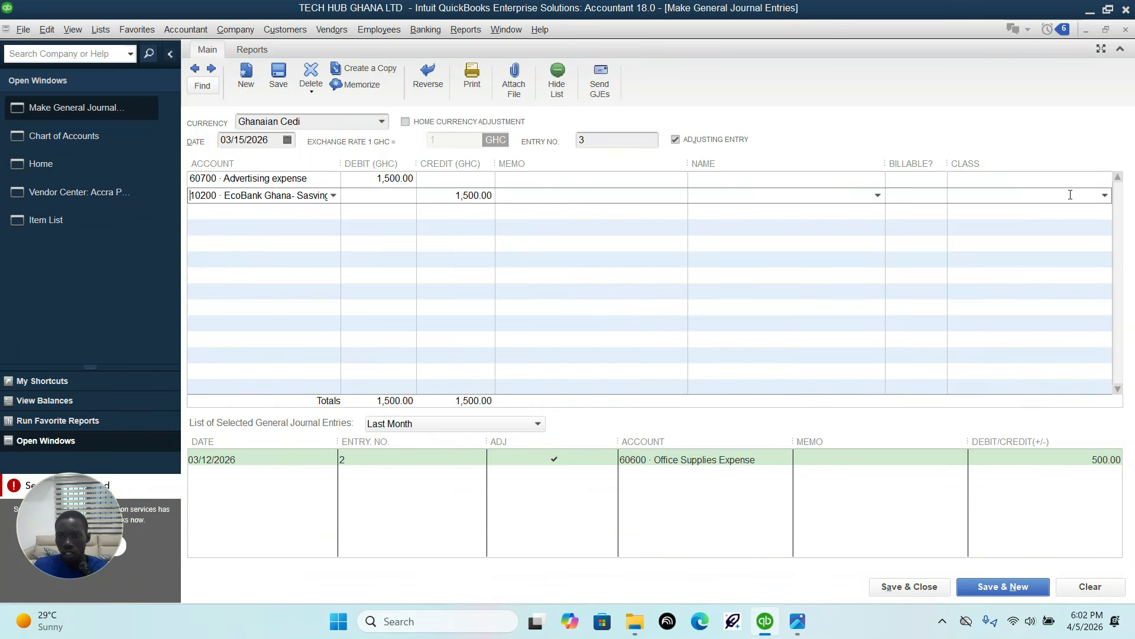
Step: Assign the Kumasi Branch class to both lines of the advertising expense entry, following the transaction sheet image, and save and close it
click(1084, 179)
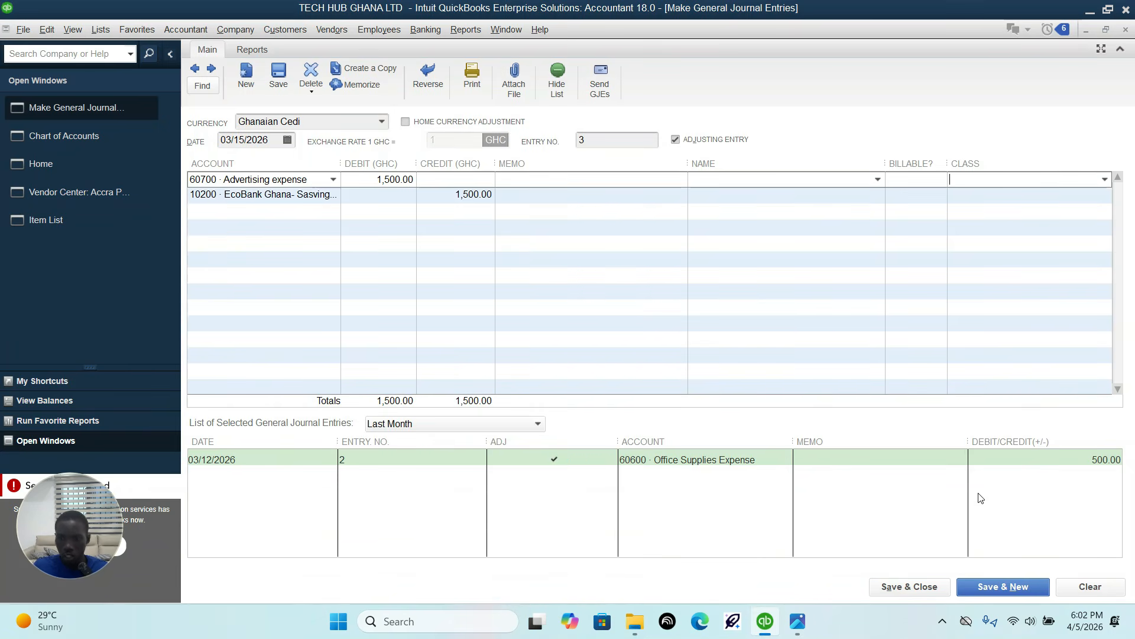
click(798, 621)
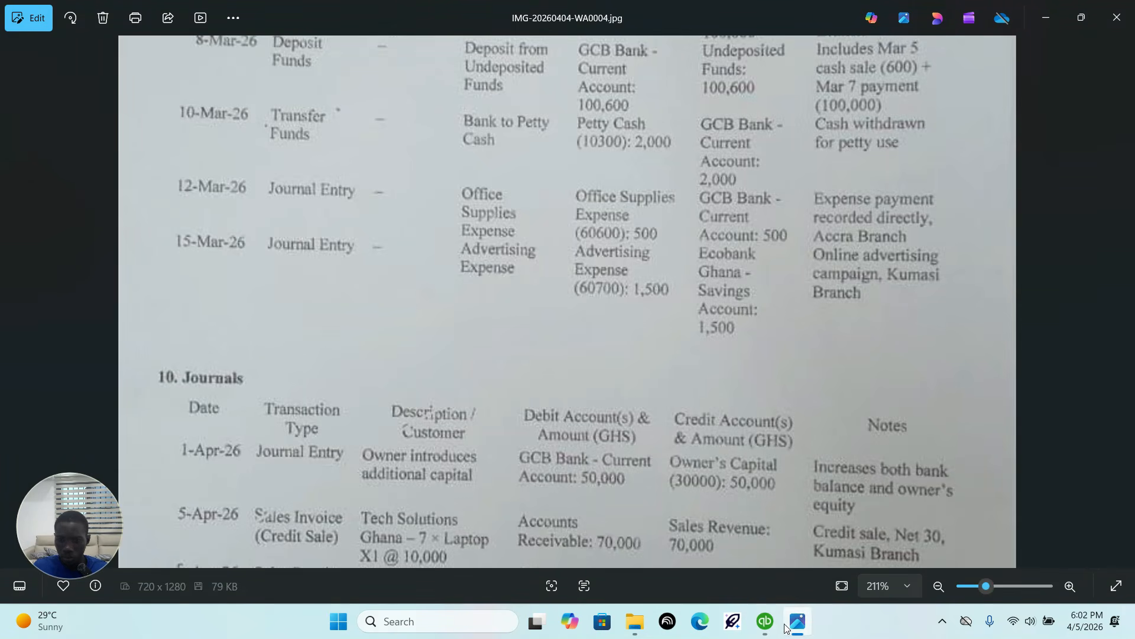
click(766, 625)
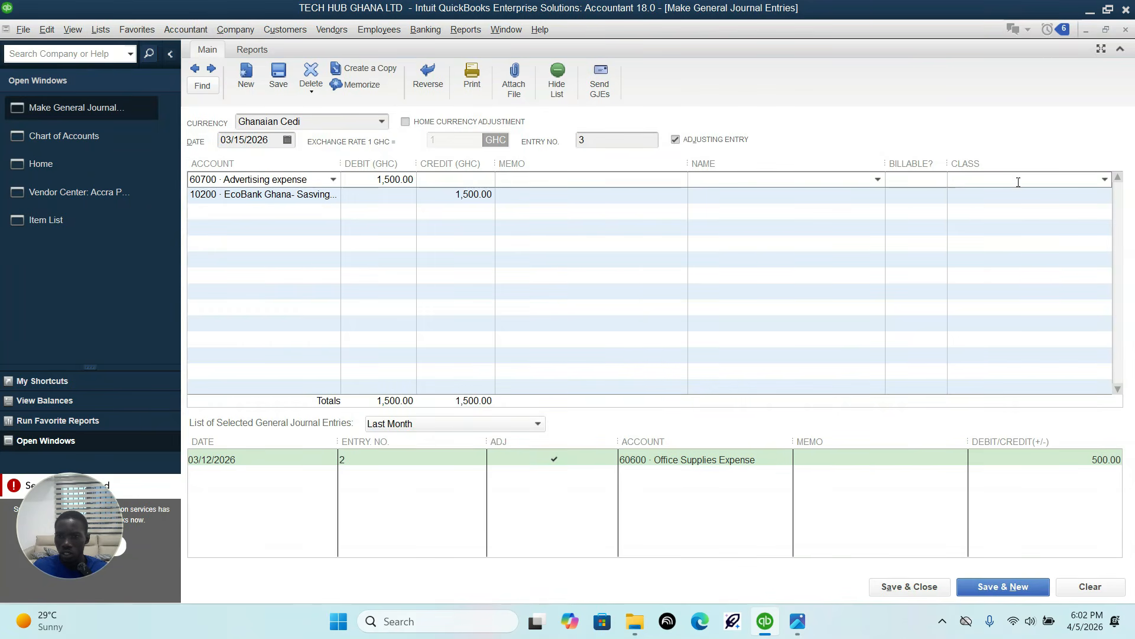
click(1105, 179)
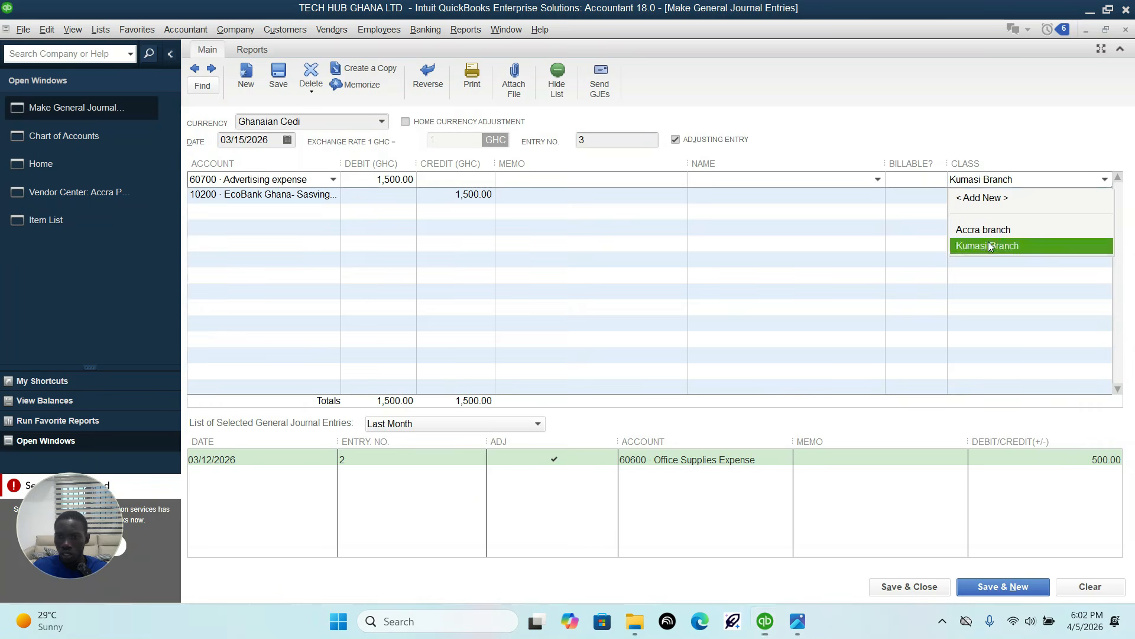
click(995, 245)
click(1043, 199)
click(1105, 195)
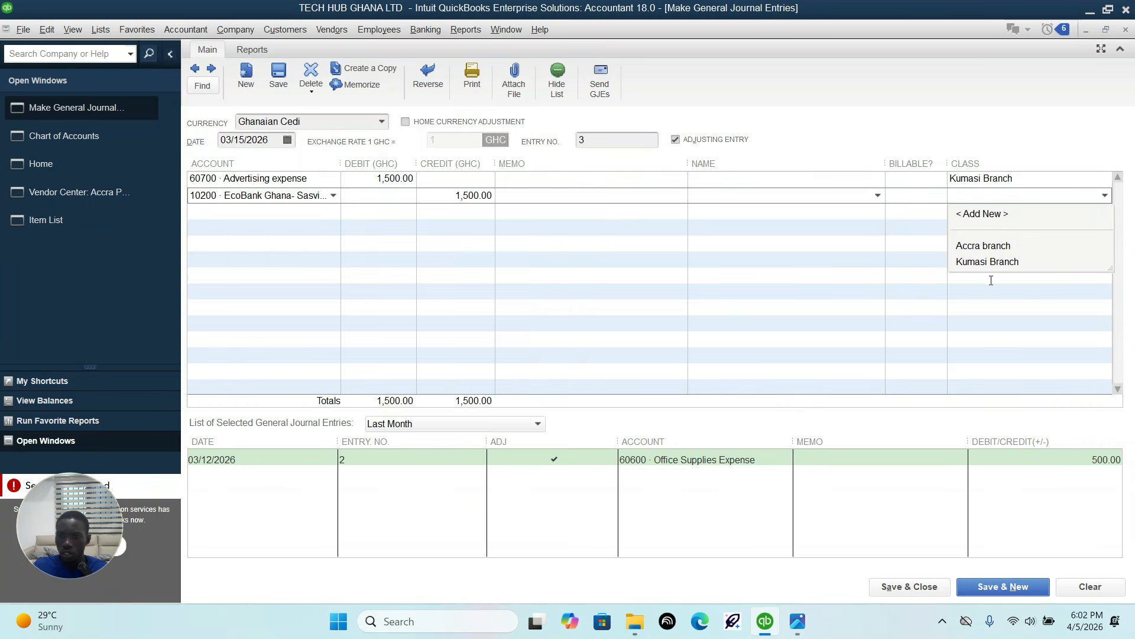
click(996, 261)
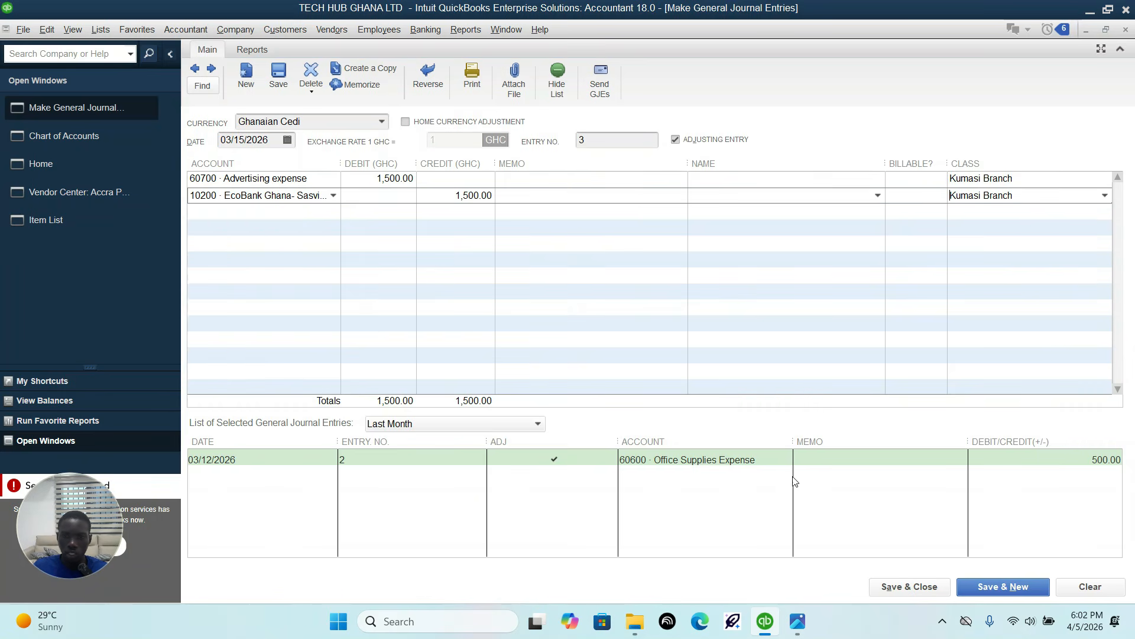
click(888, 585)
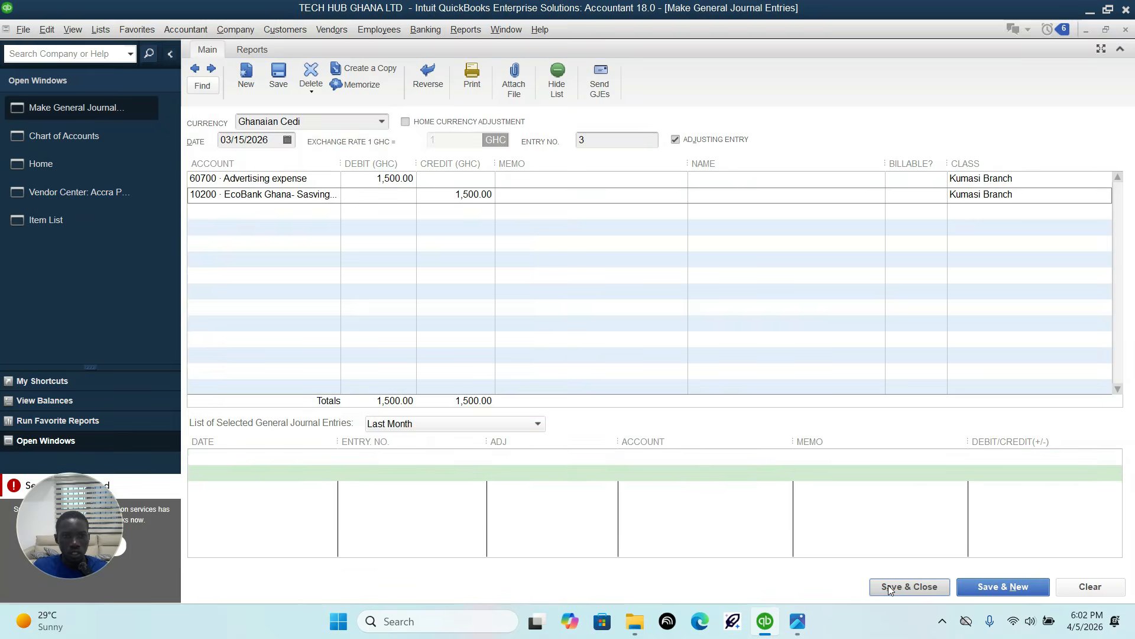
Step: Consult the Journals section of the transaction sheet image and start a new general journal entry dated 04/01/2026
click(798, 621)
scroll(426, 370, down, 2)
drag(446, 361, 463, 231)
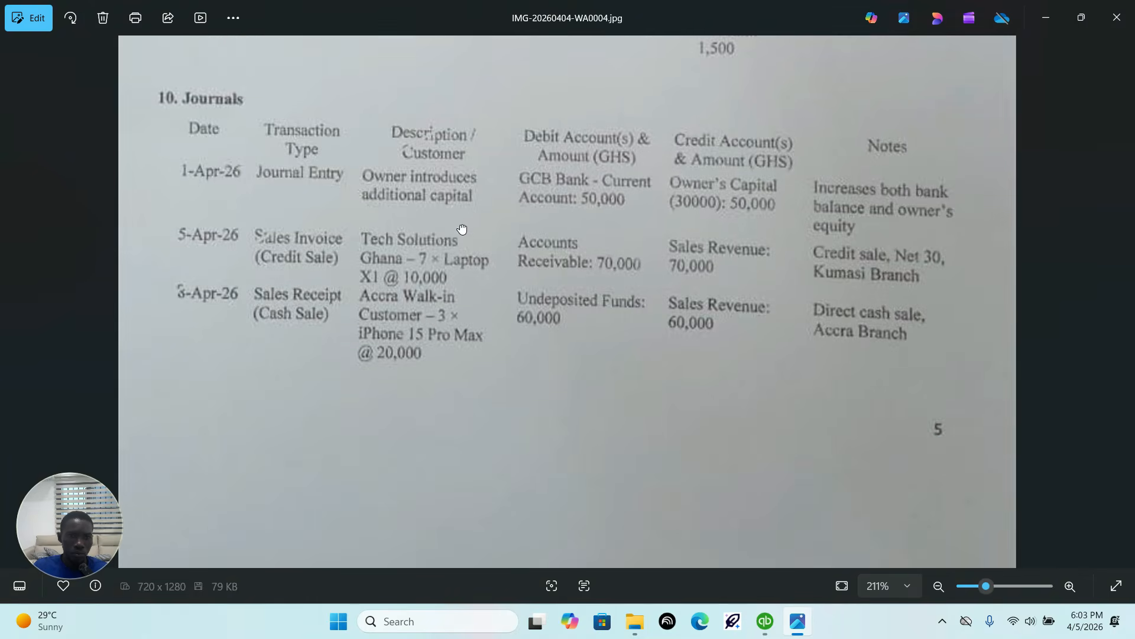
drag(507, 373, 540, 438)
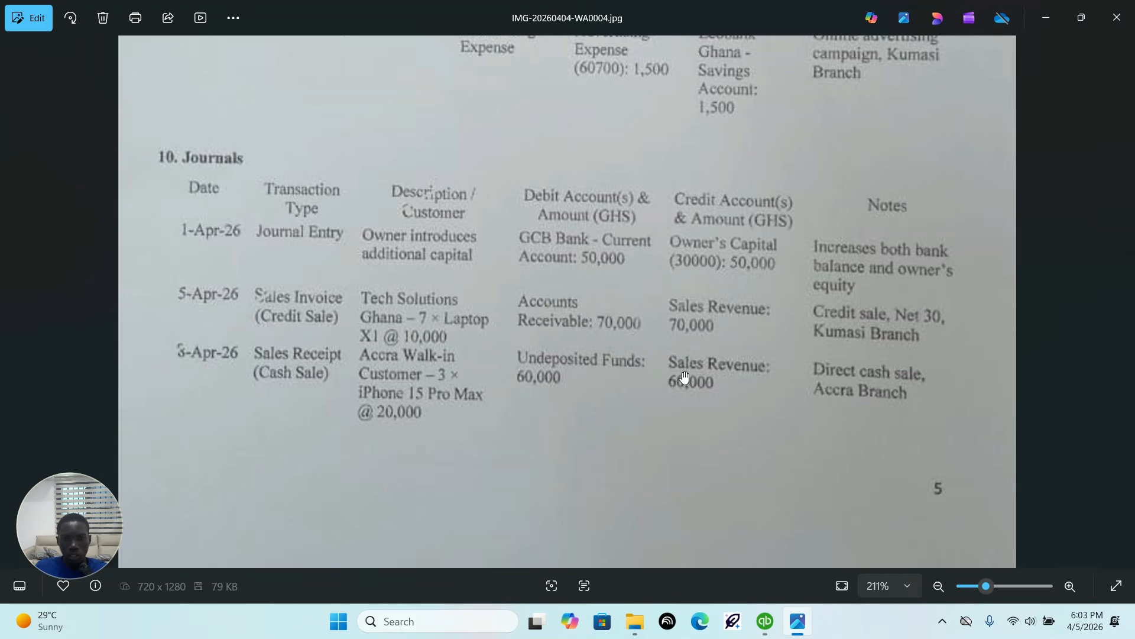
click(764, 621)
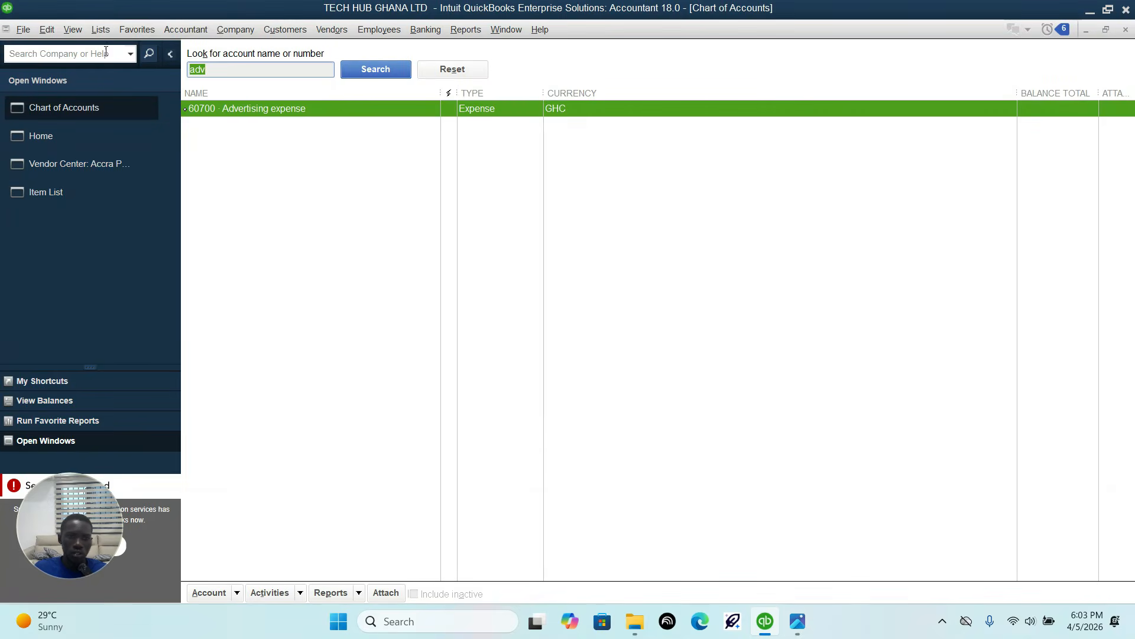
click(184, 29)
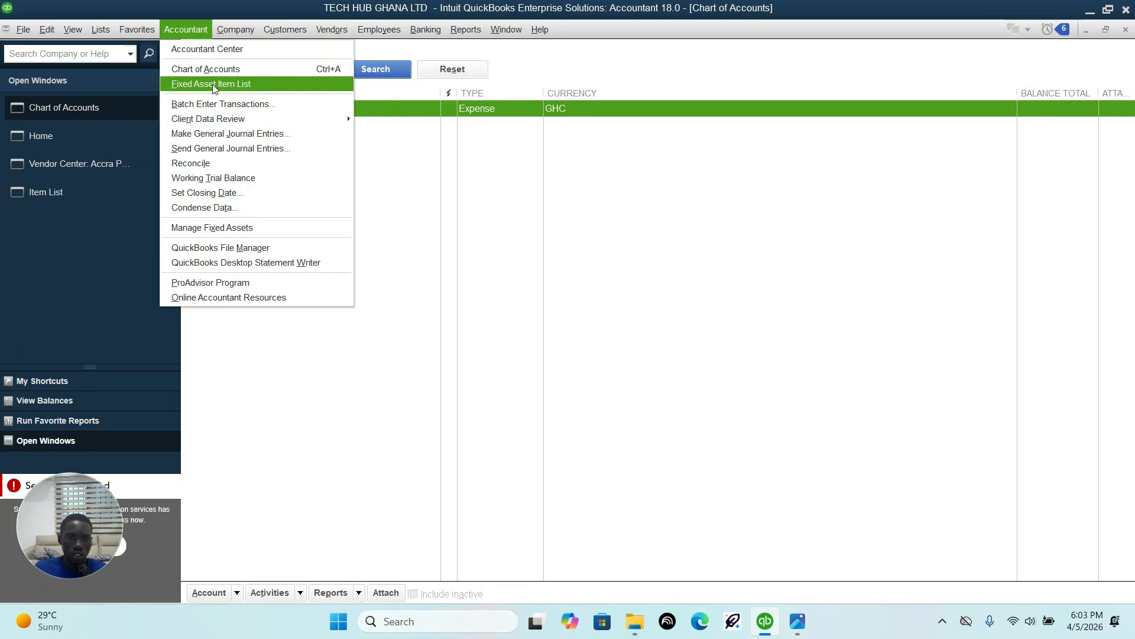
click(207, 133)
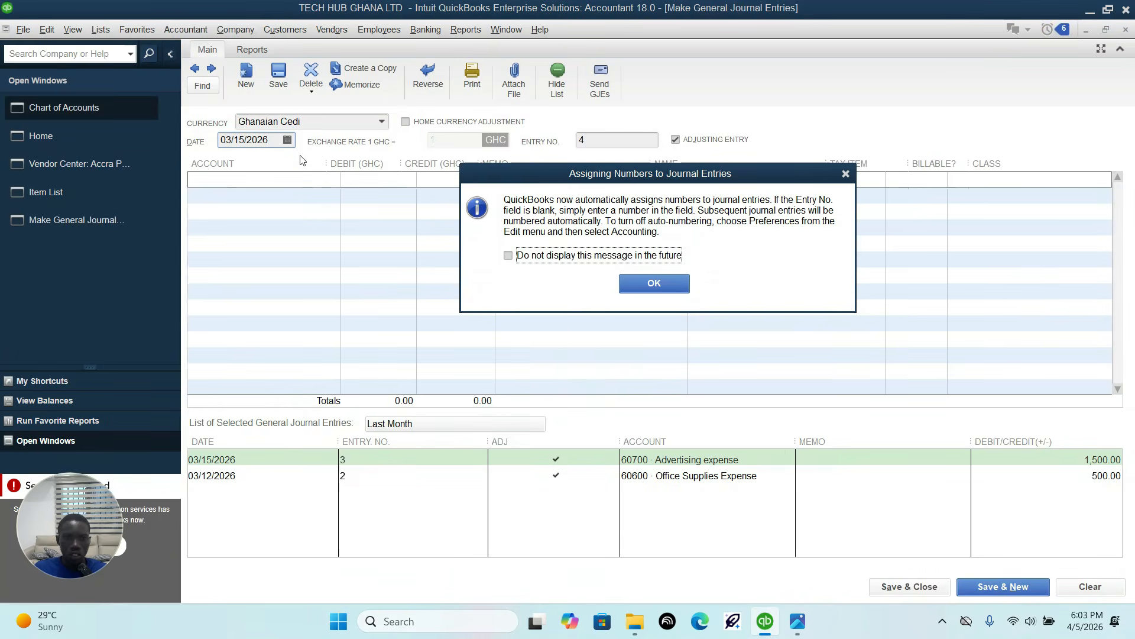
click(842, 176)
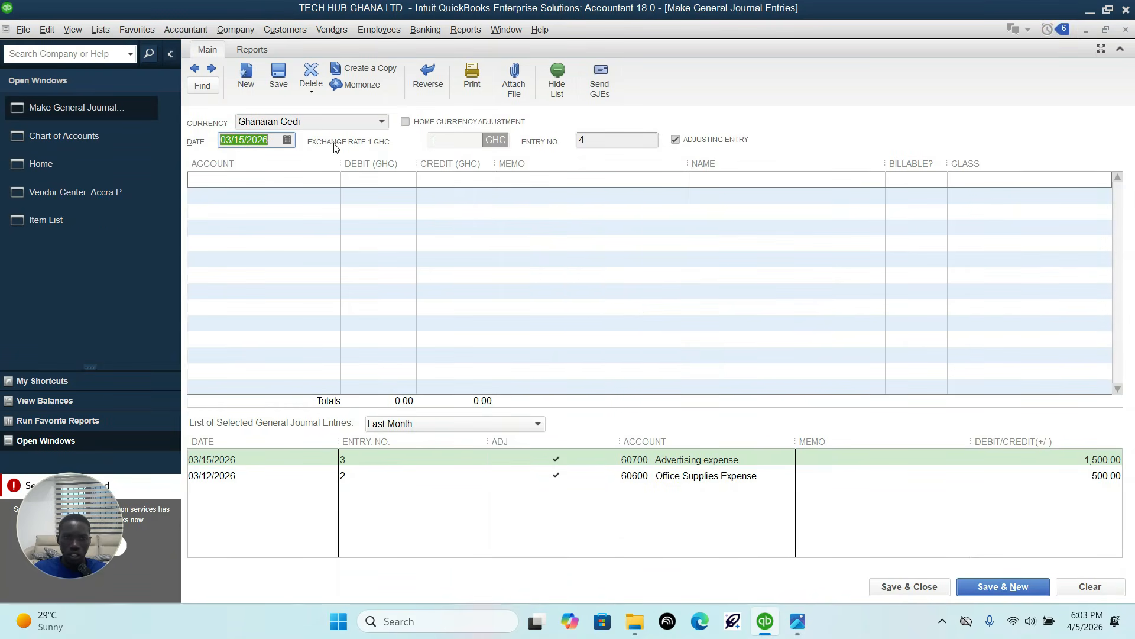
click(287, 140)
click(339, 165)
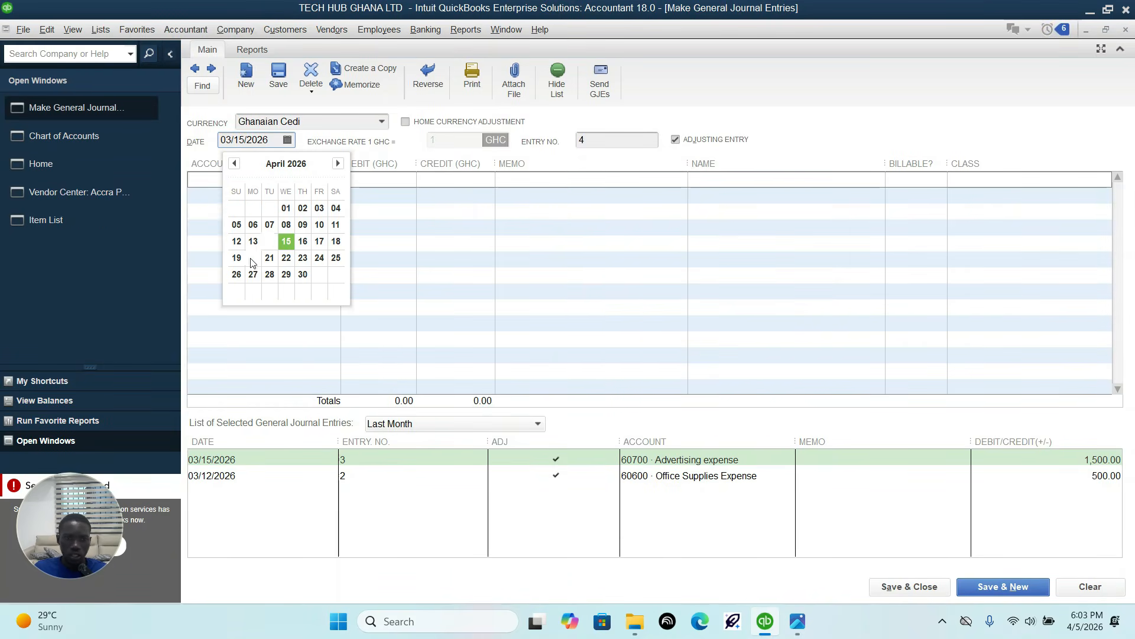
click(290, 225)
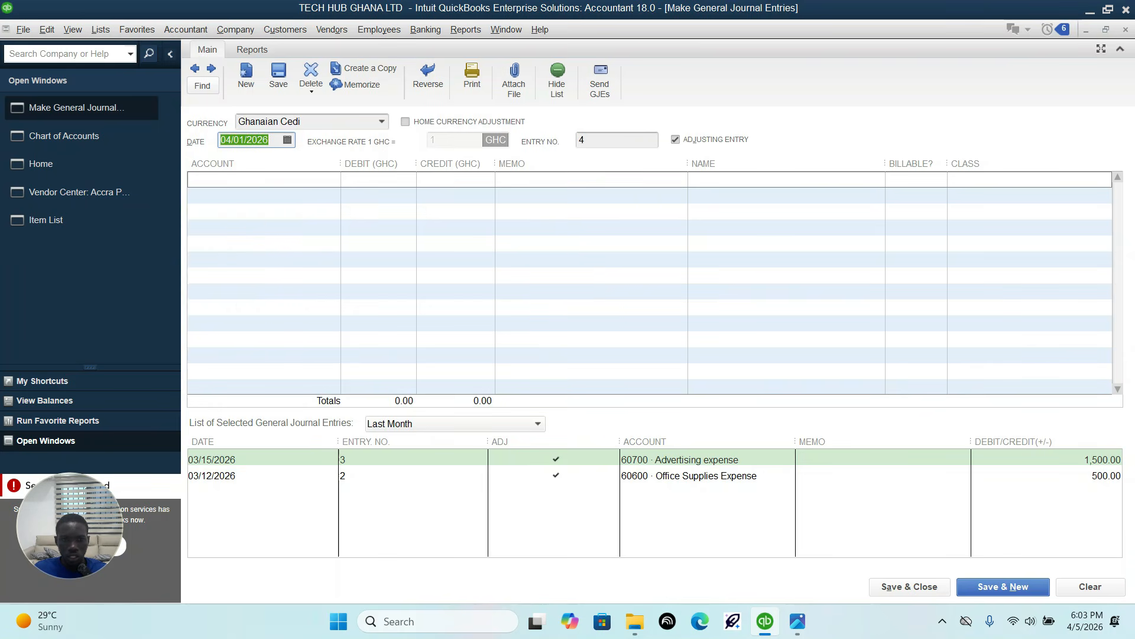
Step: Enter 10100 GCB BANK-Current Account on the first line with a debit of 50,000, as the transaction sheet image specifies
click(798, 622)
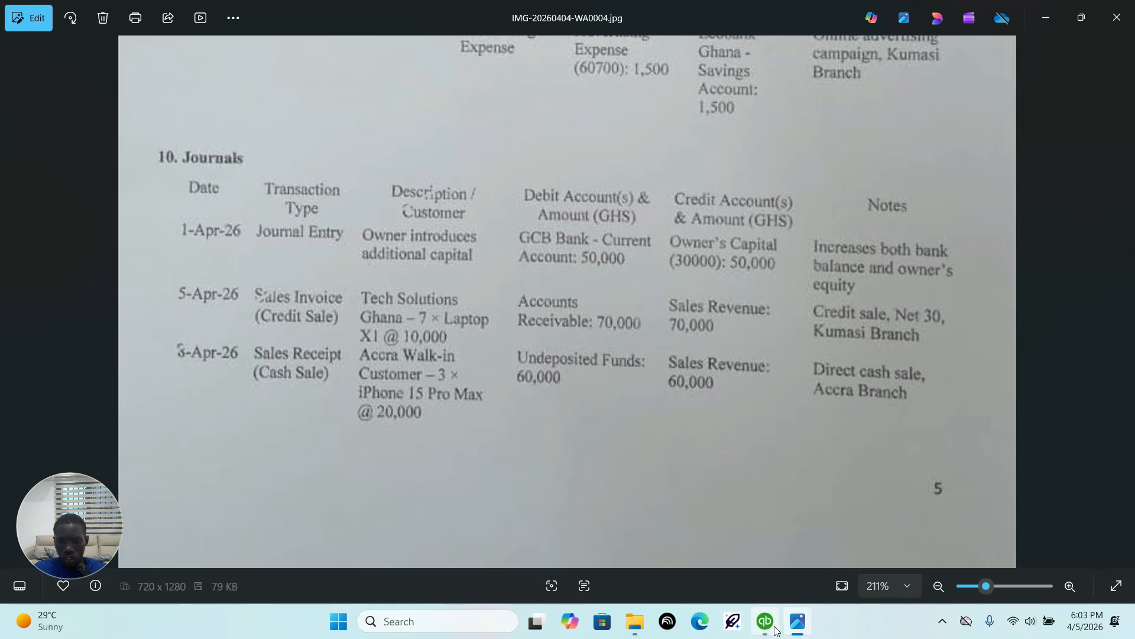
mouse_move(768, 628)
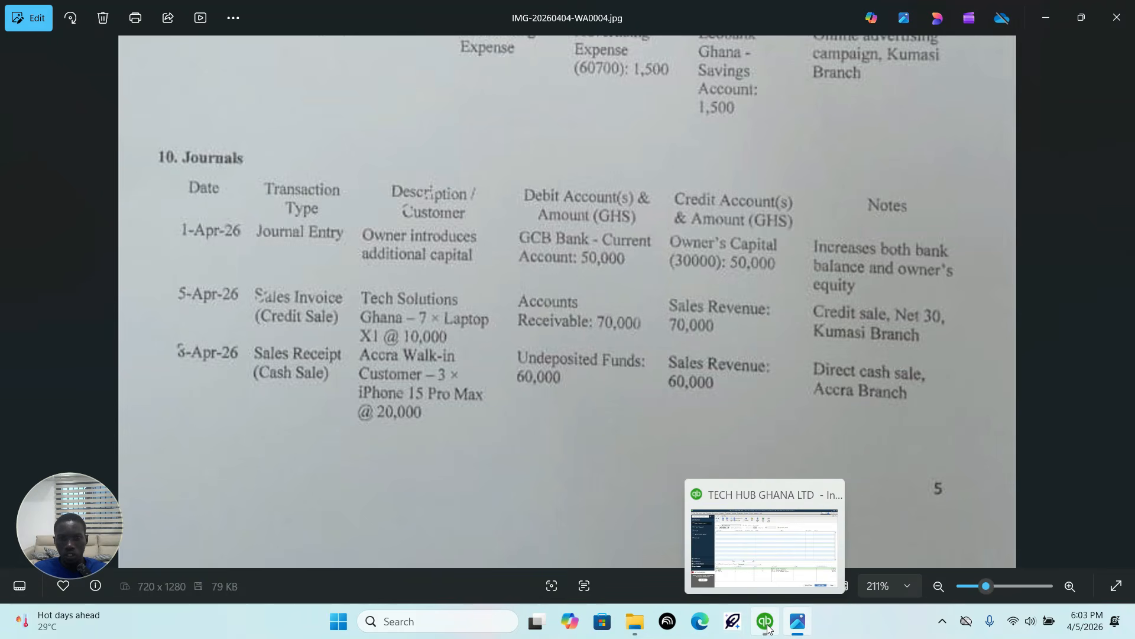
click(768, 628)
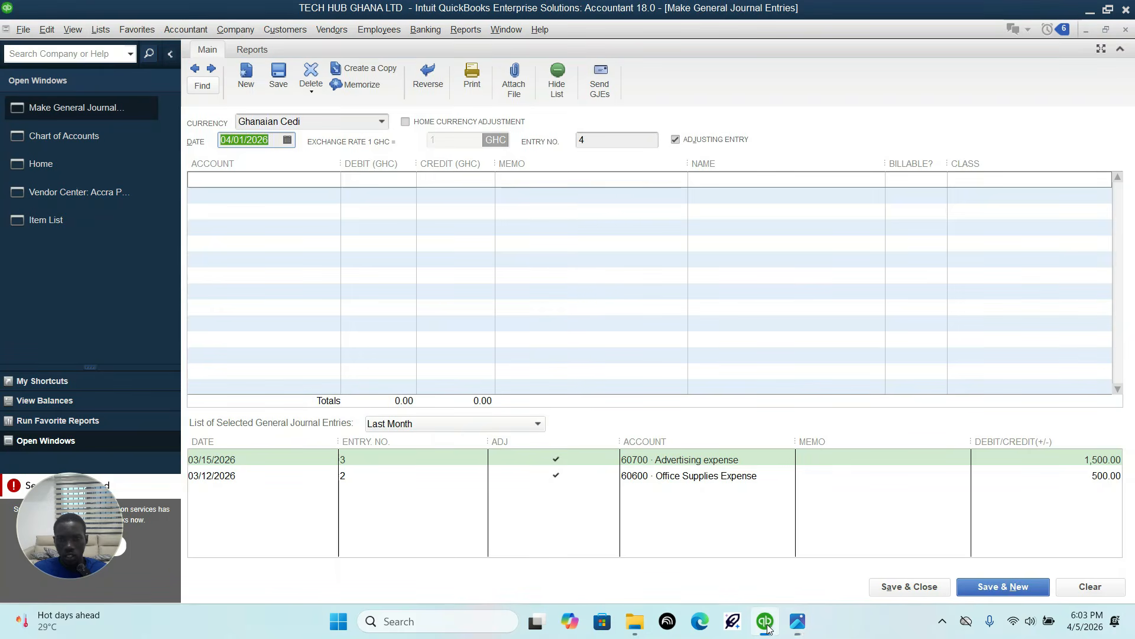
click(322, 199)
click(333, 179)
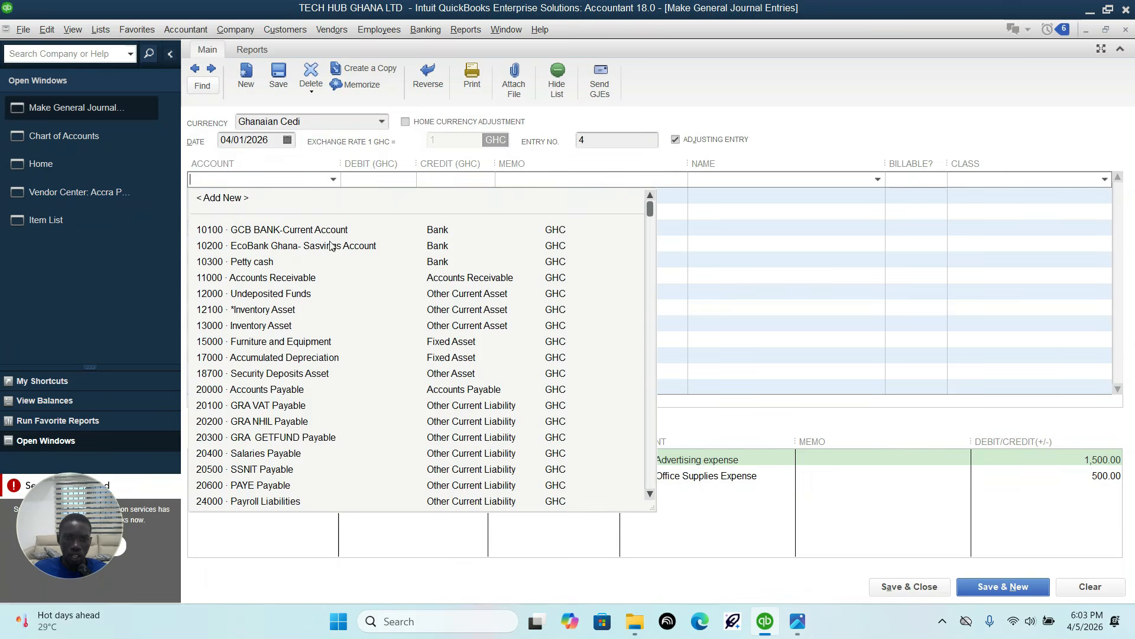
click(329, 230)
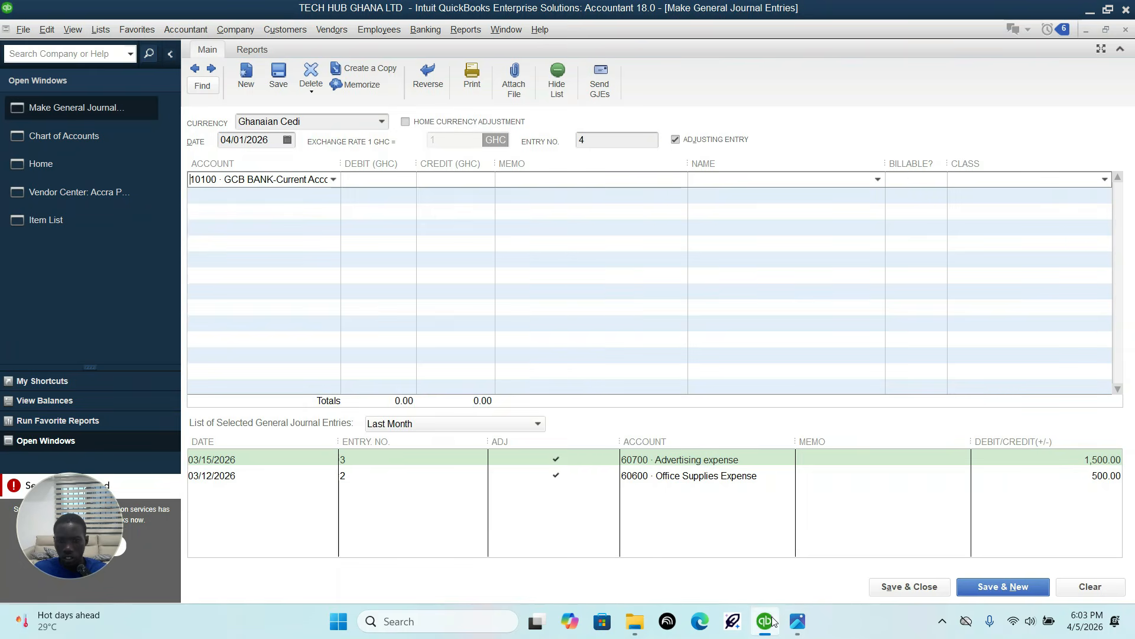
click(796, 620)
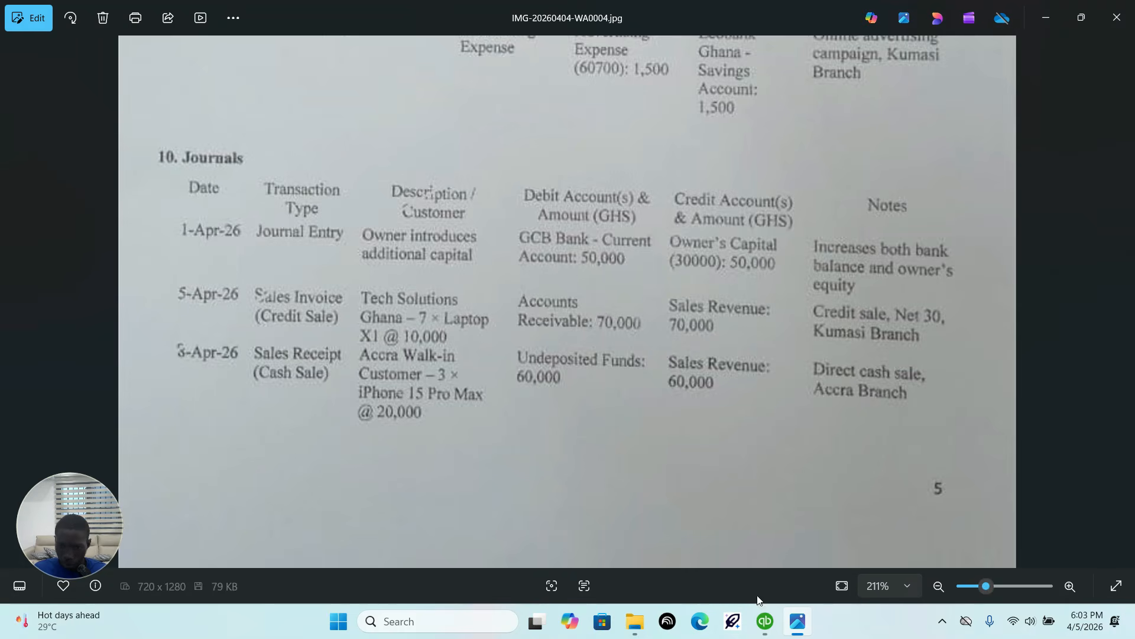
click(764, 620)
click(358, 177)
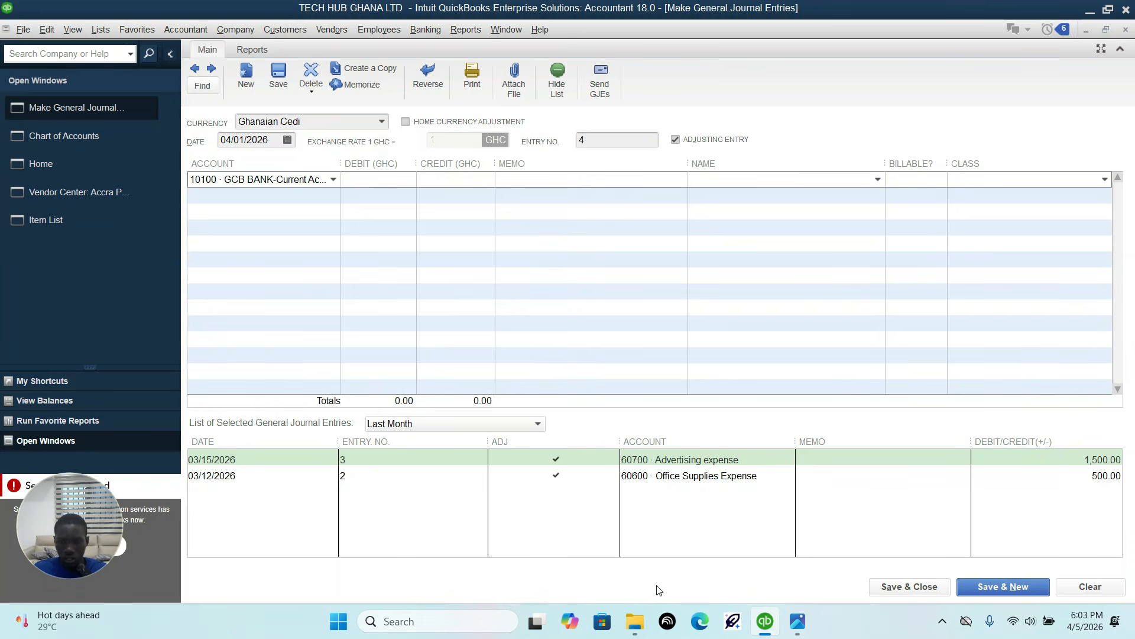
text(50000)
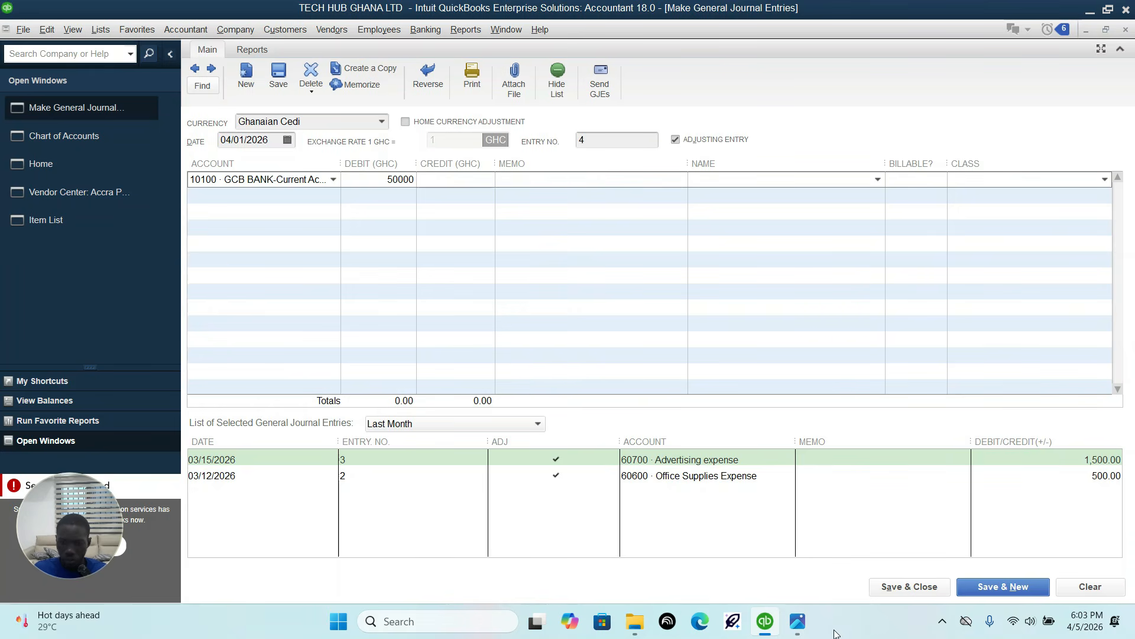
Step: Check the credit account in the transaction sheet image and select 30000 Owner's Capital for the second line
click(799, 615)
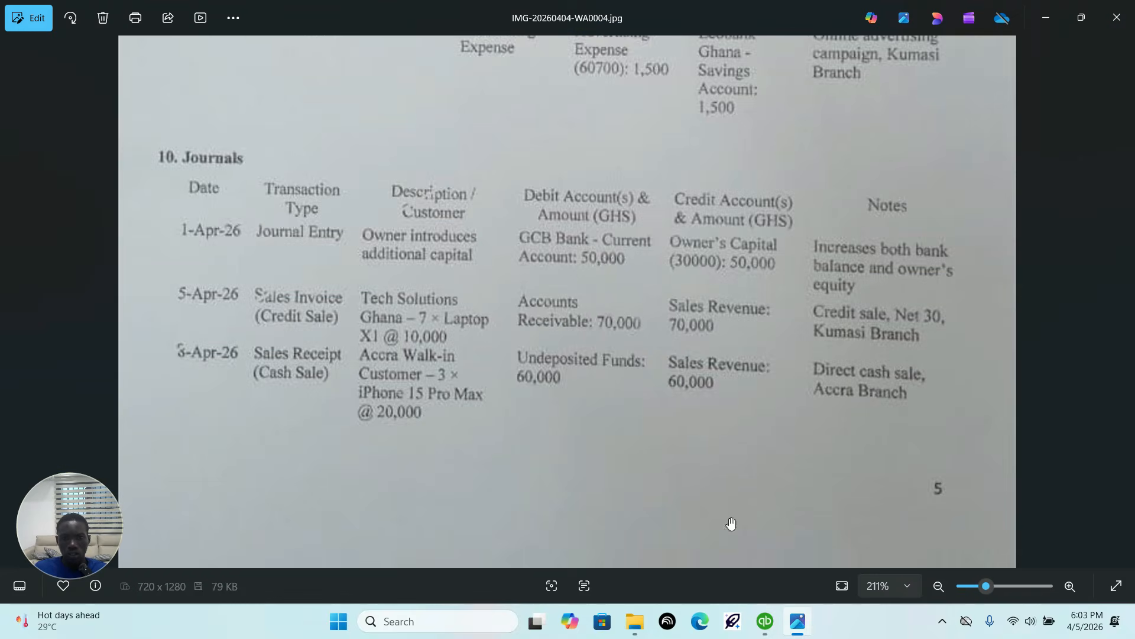
click(765, 620)
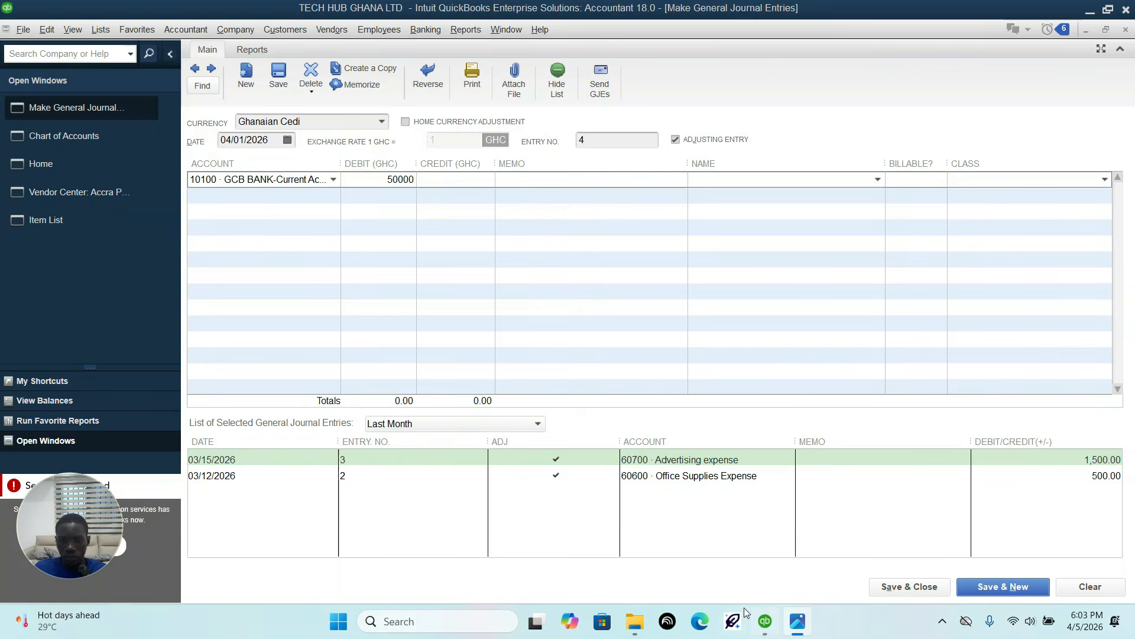
click(285, 196)
click(333, 196)
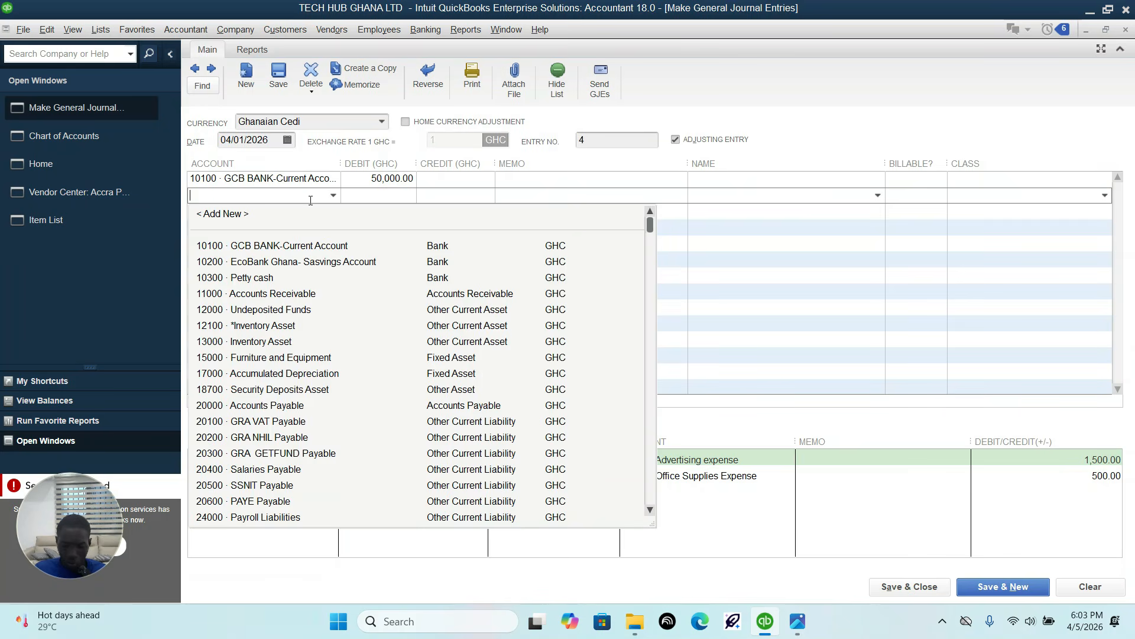
text(Owner's Capital)
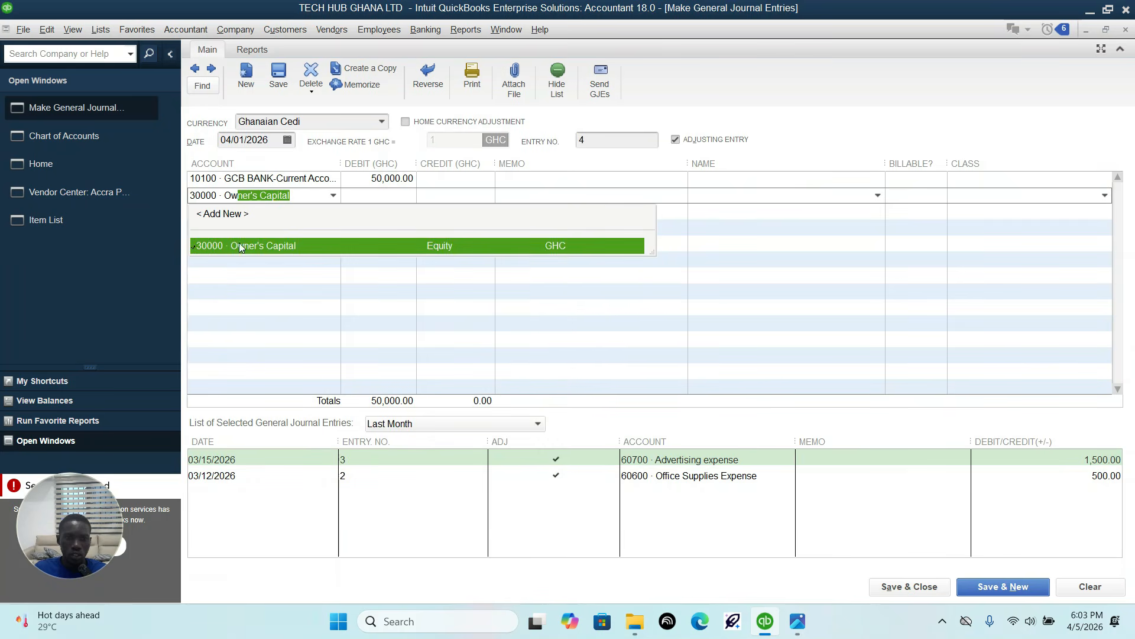
click(240, 247)
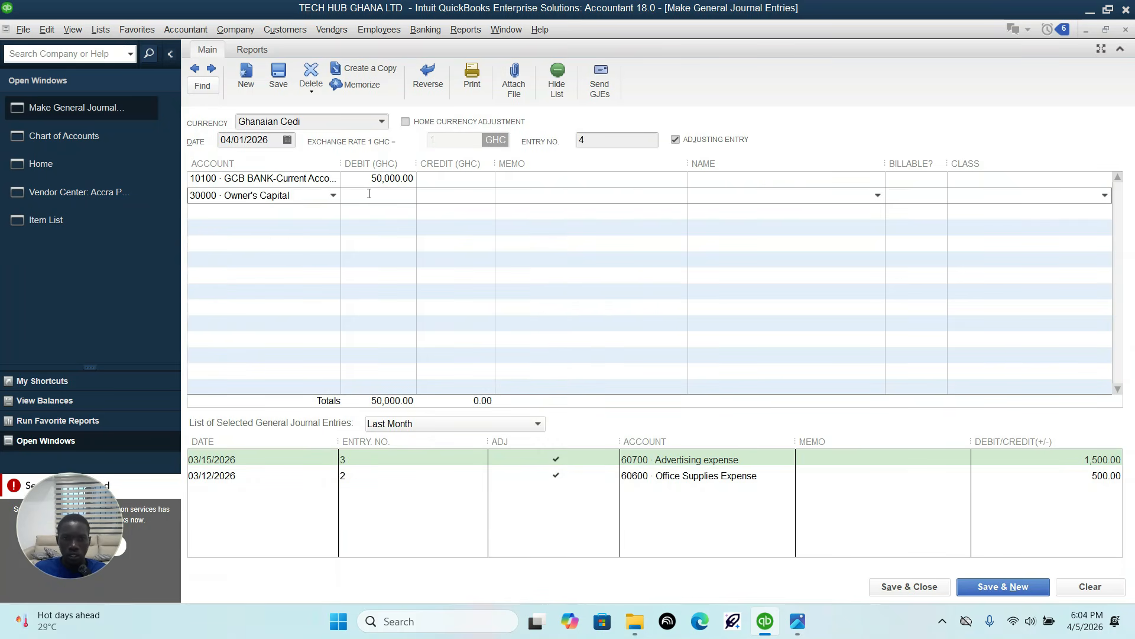
Step: Remove the misplaced credit amount from the blank third line and credit 50,000 to Owner's Capital
click(453, 206)
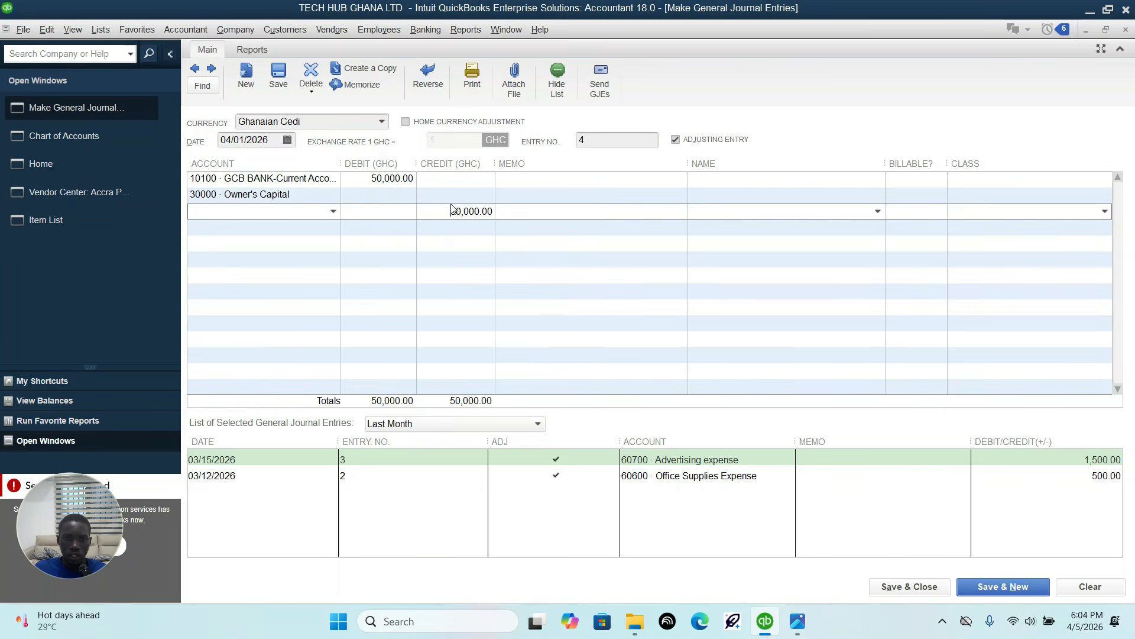
click(423, 197)
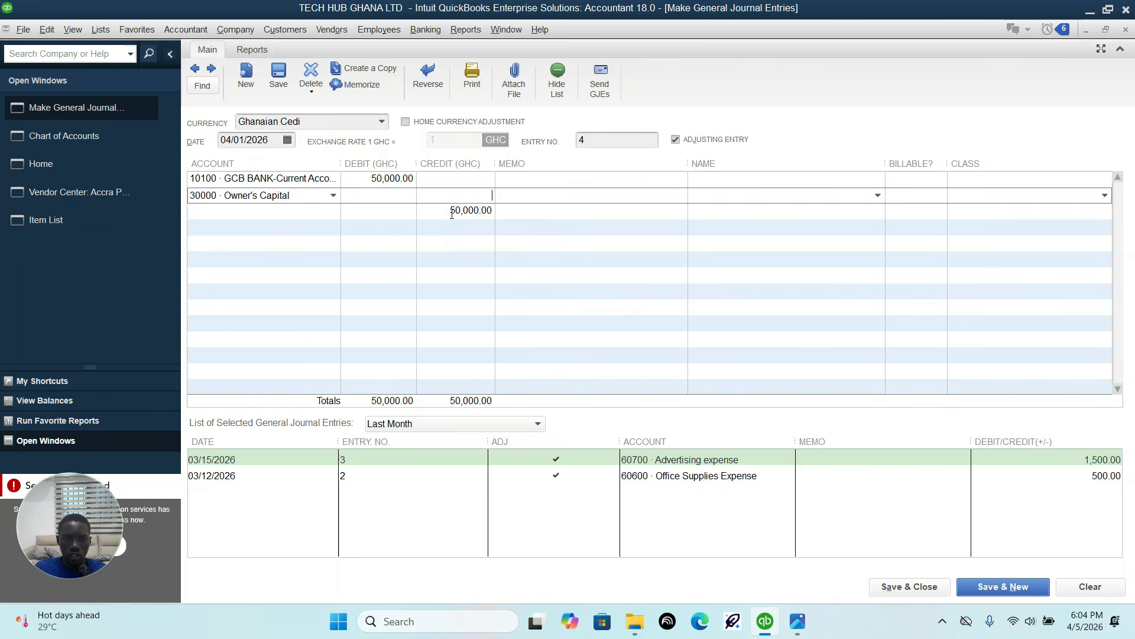
click(448, 211)
right_click(444, 213)
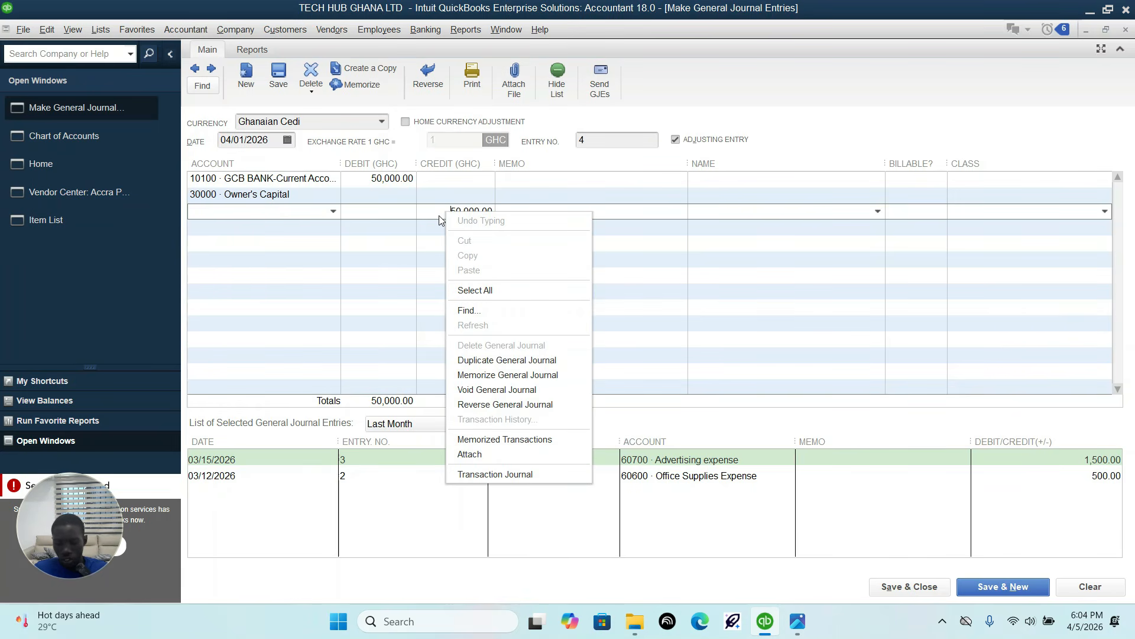
click(438, 215)
drag(450, 215, 537, 218)
key(BackSpace)
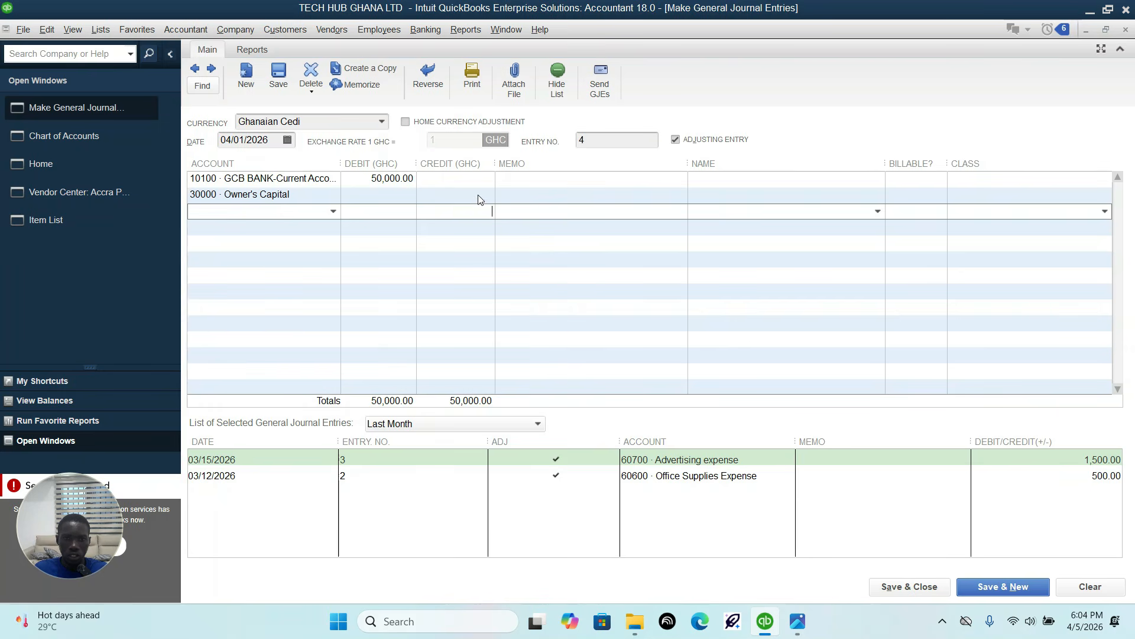
click(479, 196)
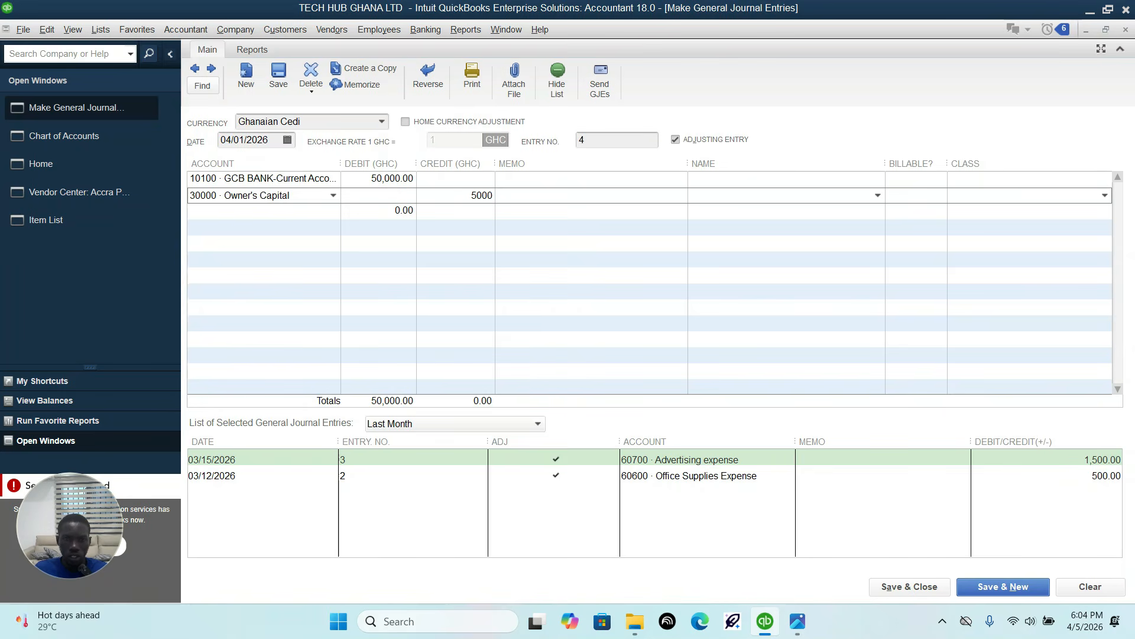
Step: Try to clear the stray 0.00 debit from the blank third line of the journal entry
click(468, 209)
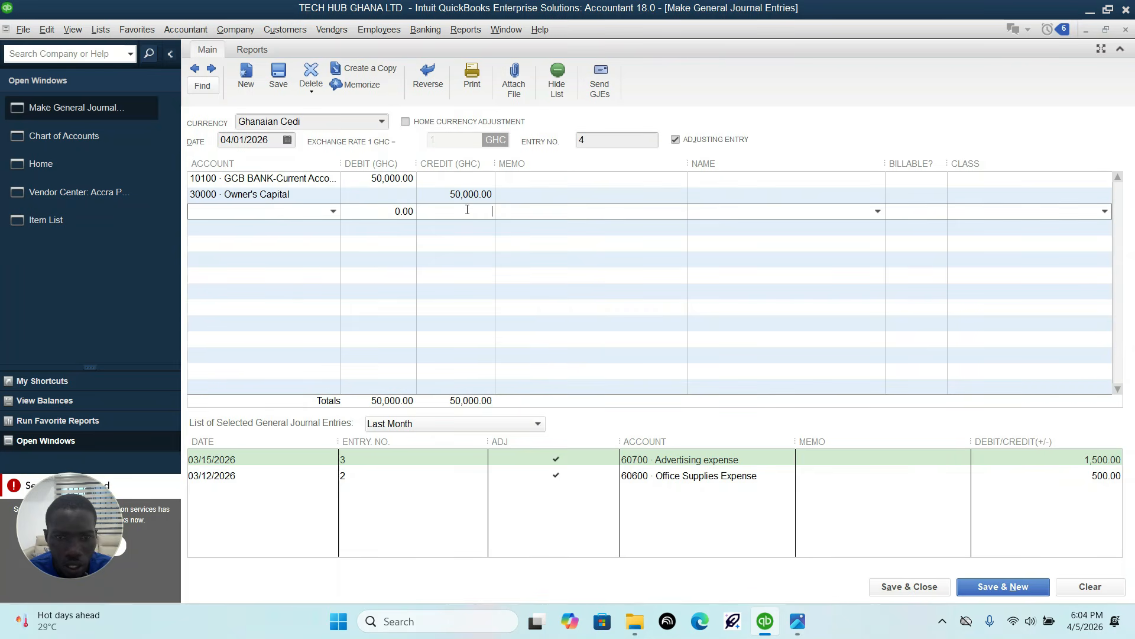
right_click(406, 215)
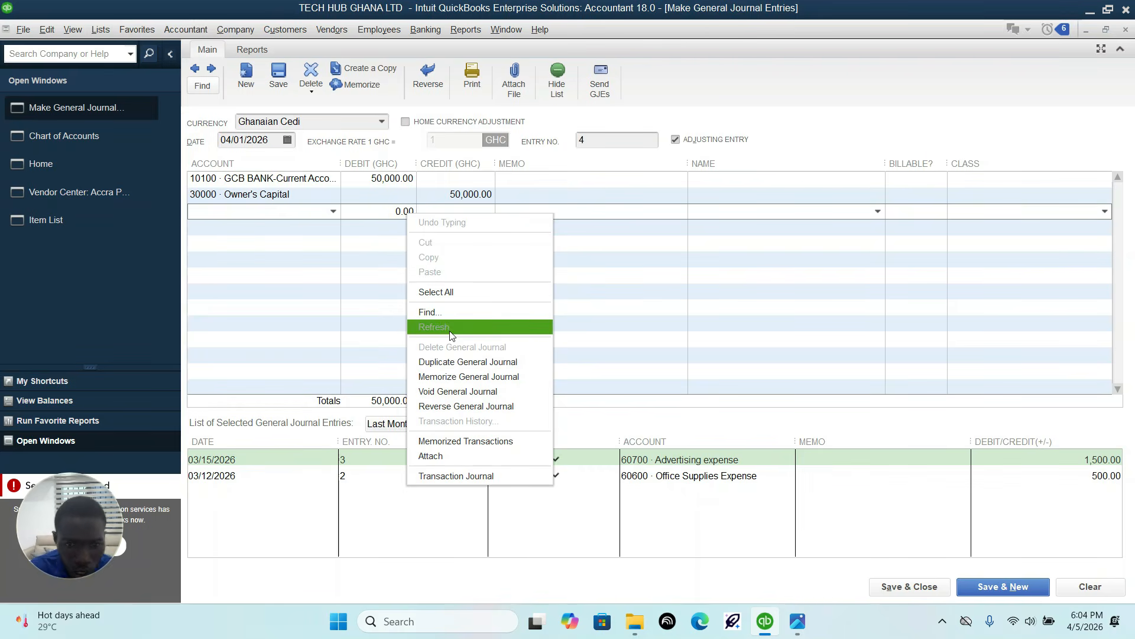
click(367, 217)
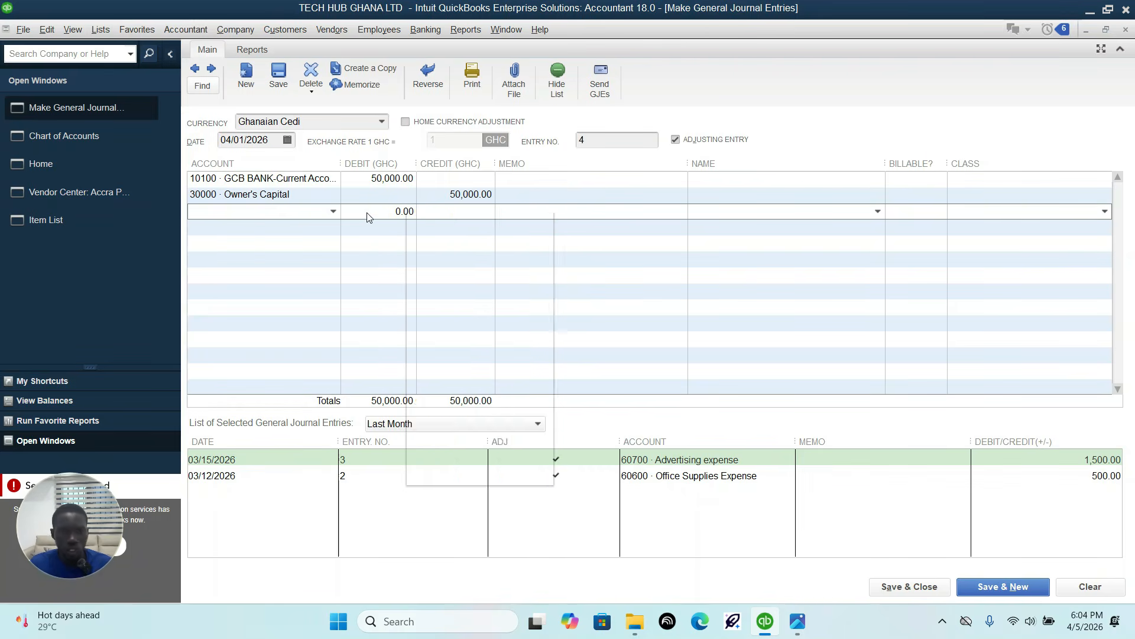
right_click(367, 217)
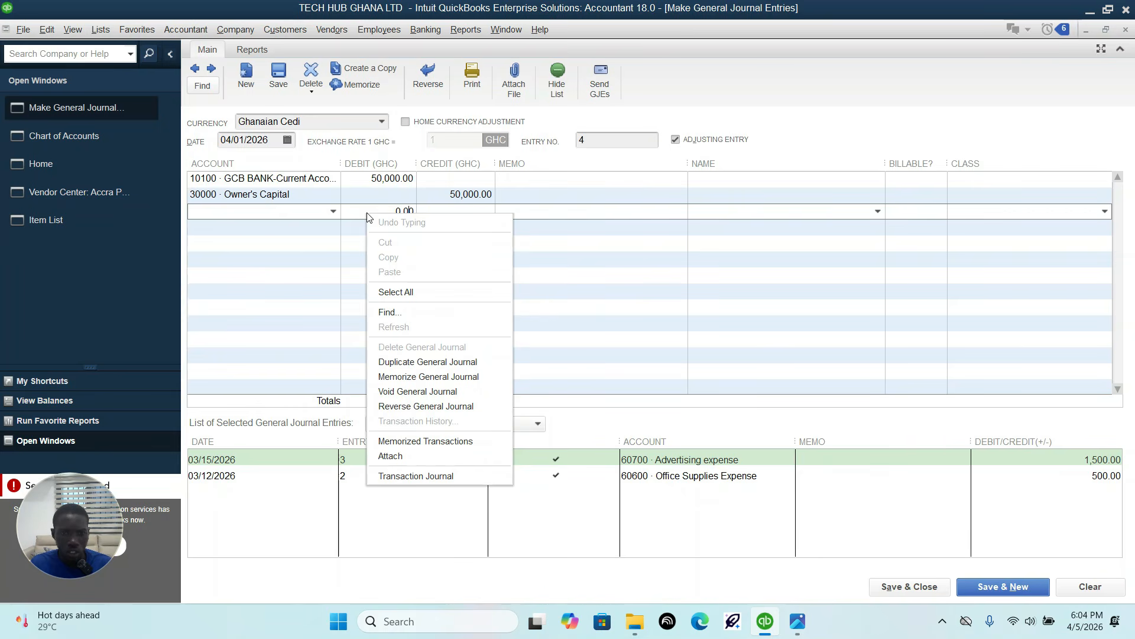
click(367, 217)
drag(367, 217, 429, 218)
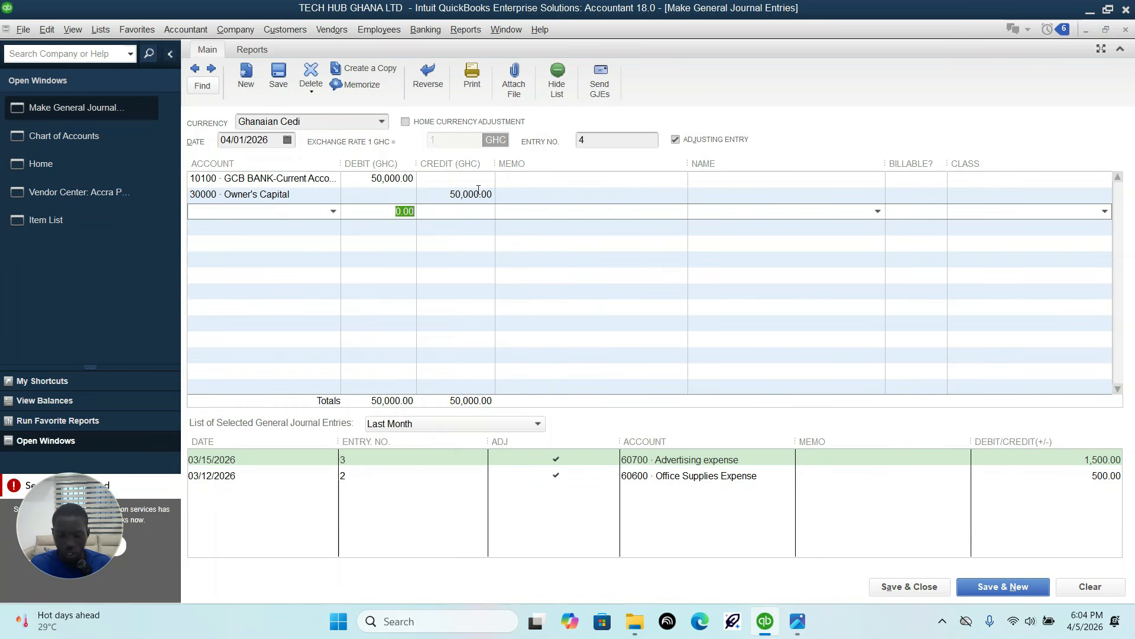
key(BackSpace)
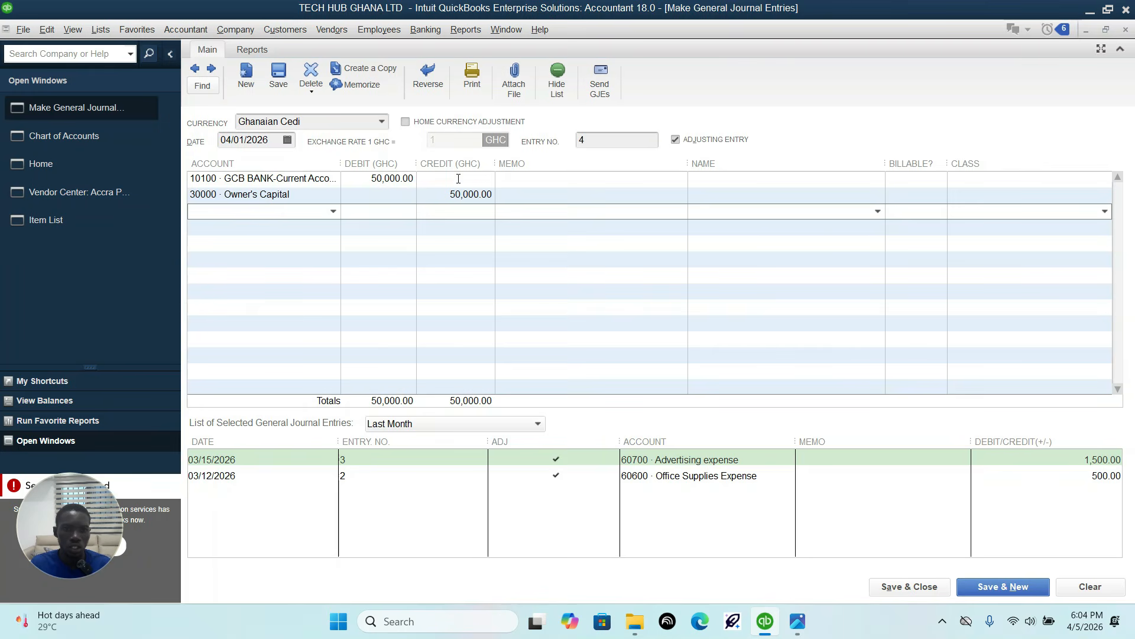
click(410, 191)
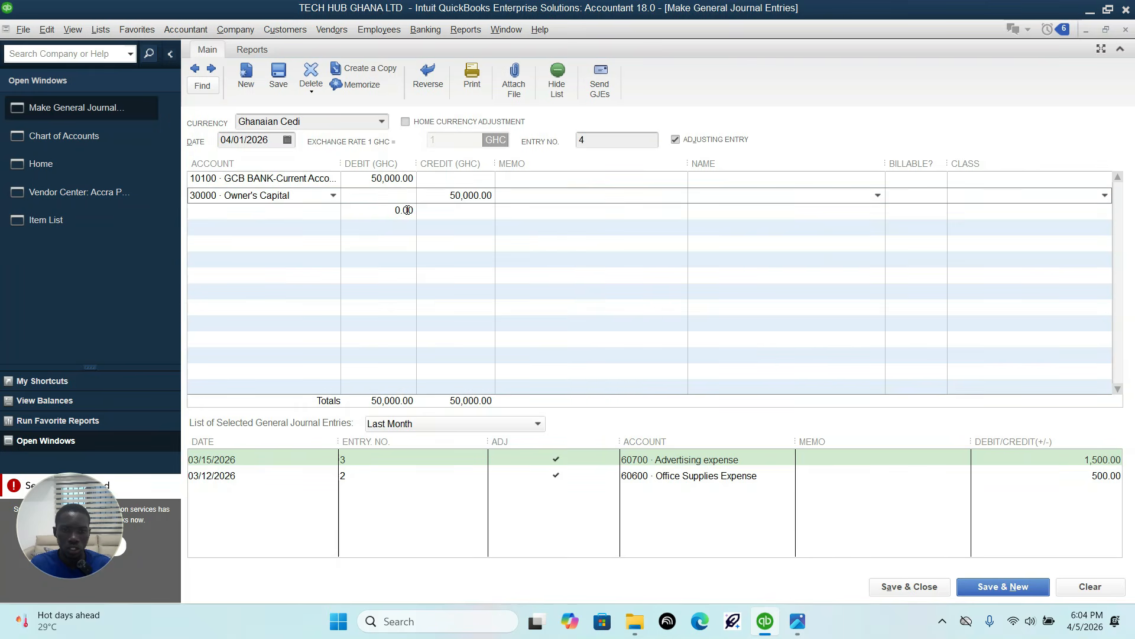
right_click(408, 210)
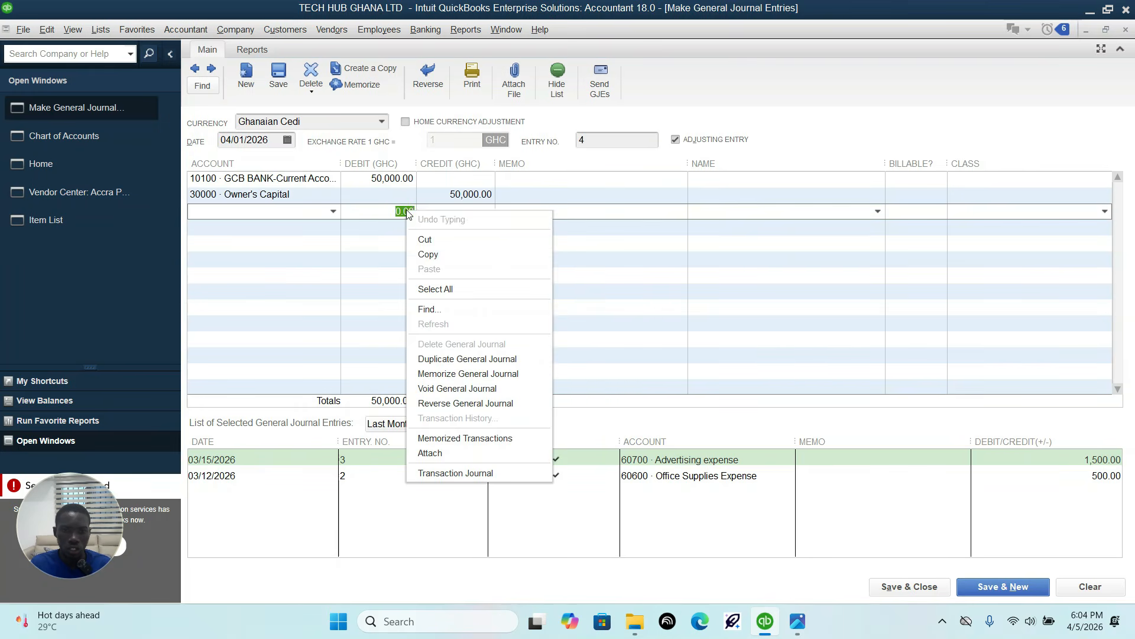
click(368, 247)
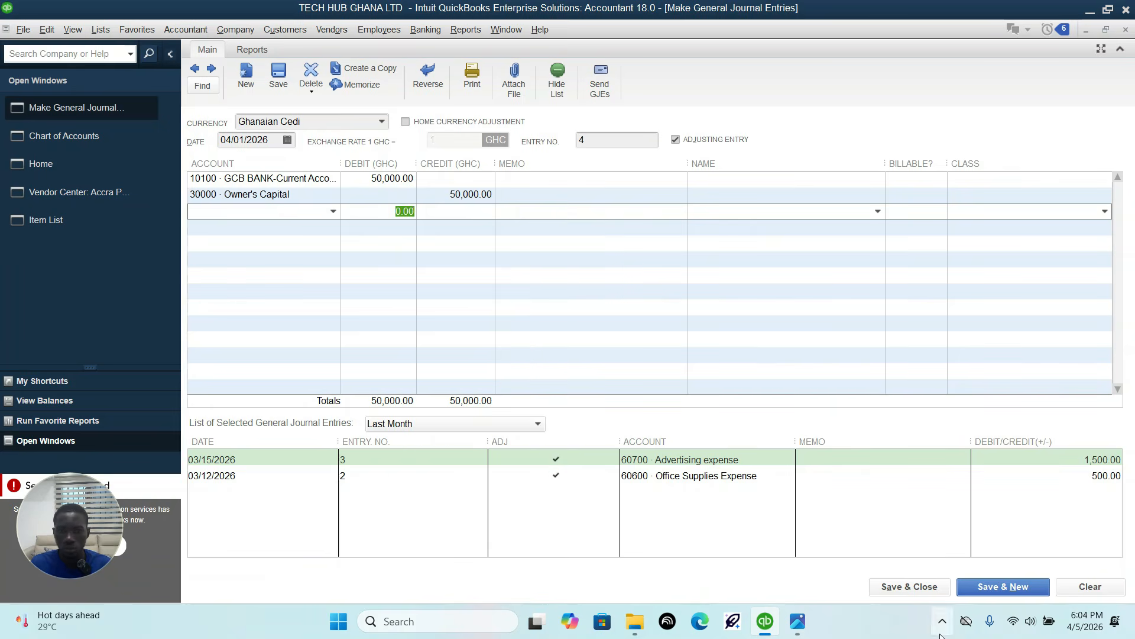
click(675, 315)
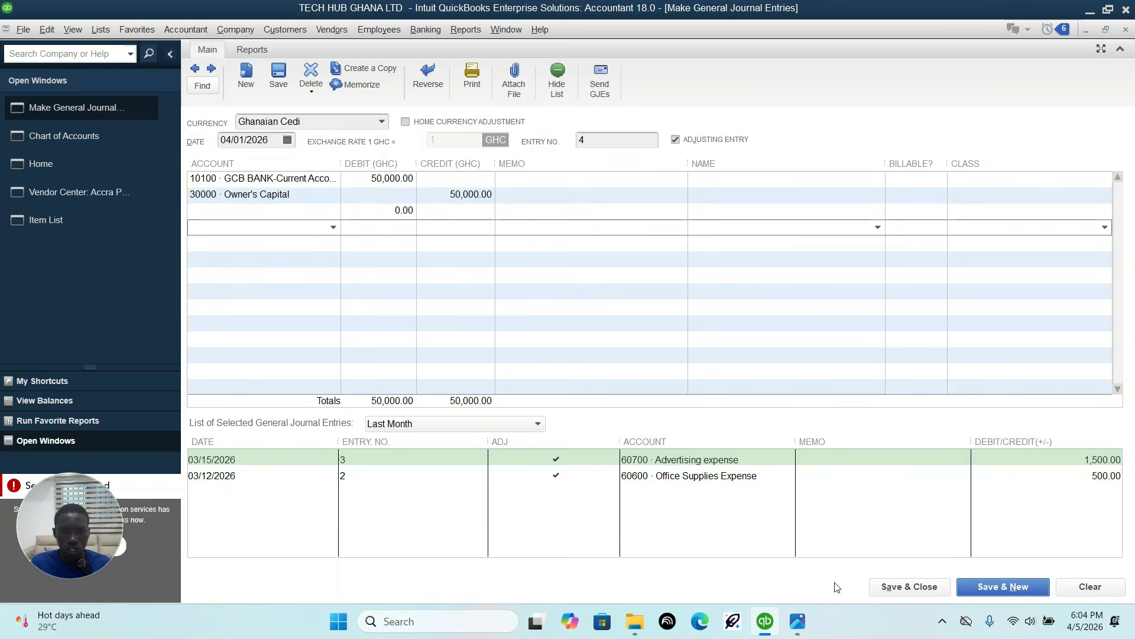
click(911, 587)
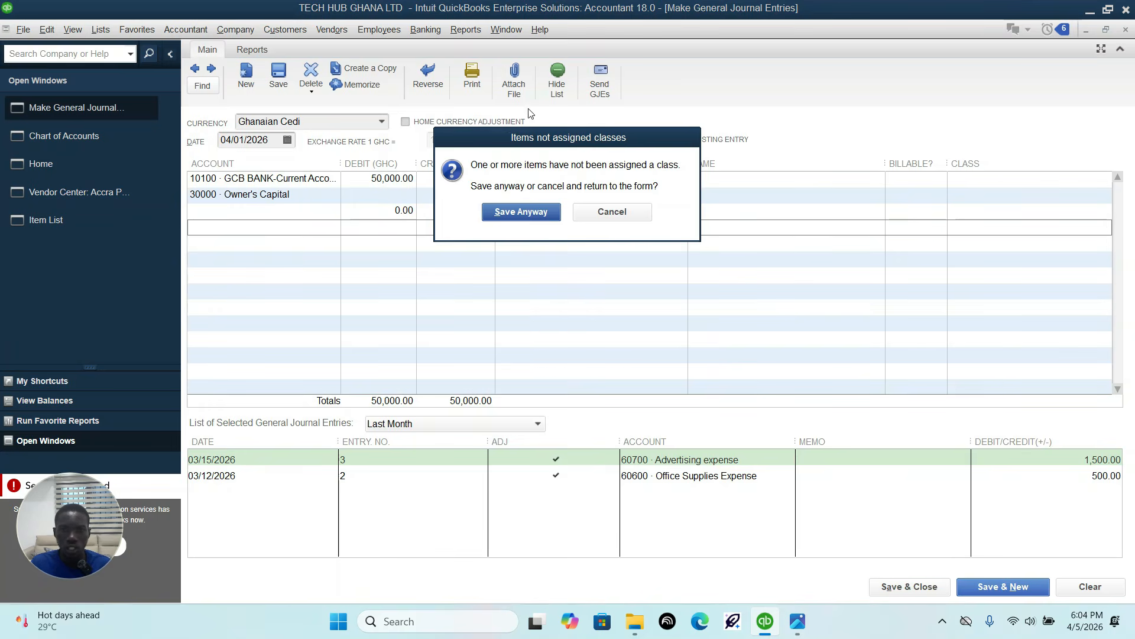
click(618, 213)
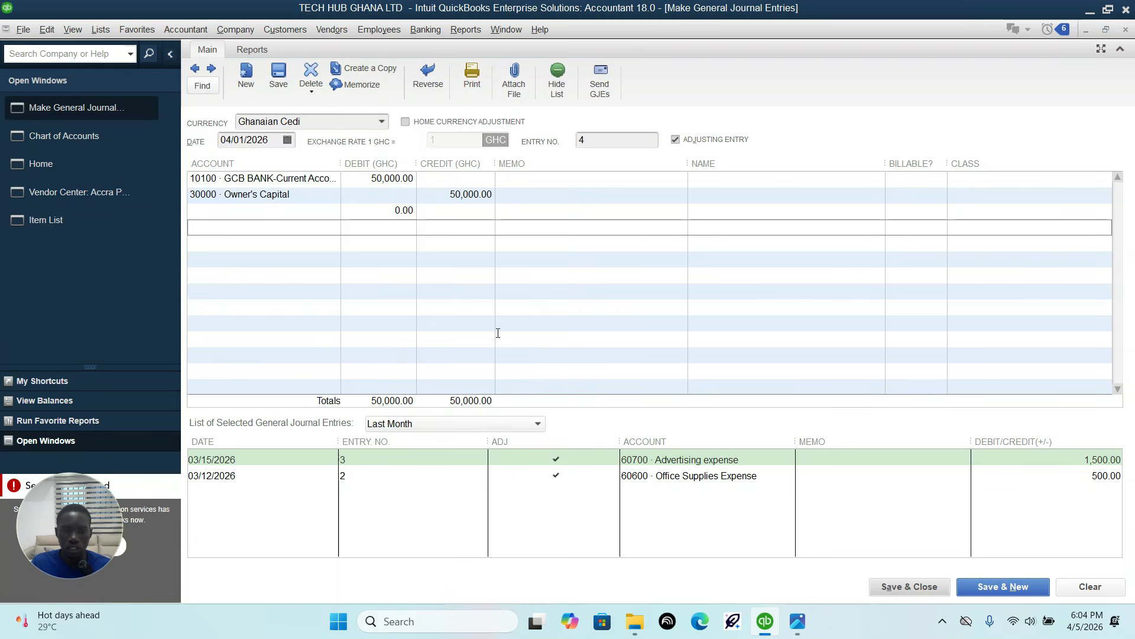
click(913, 587)
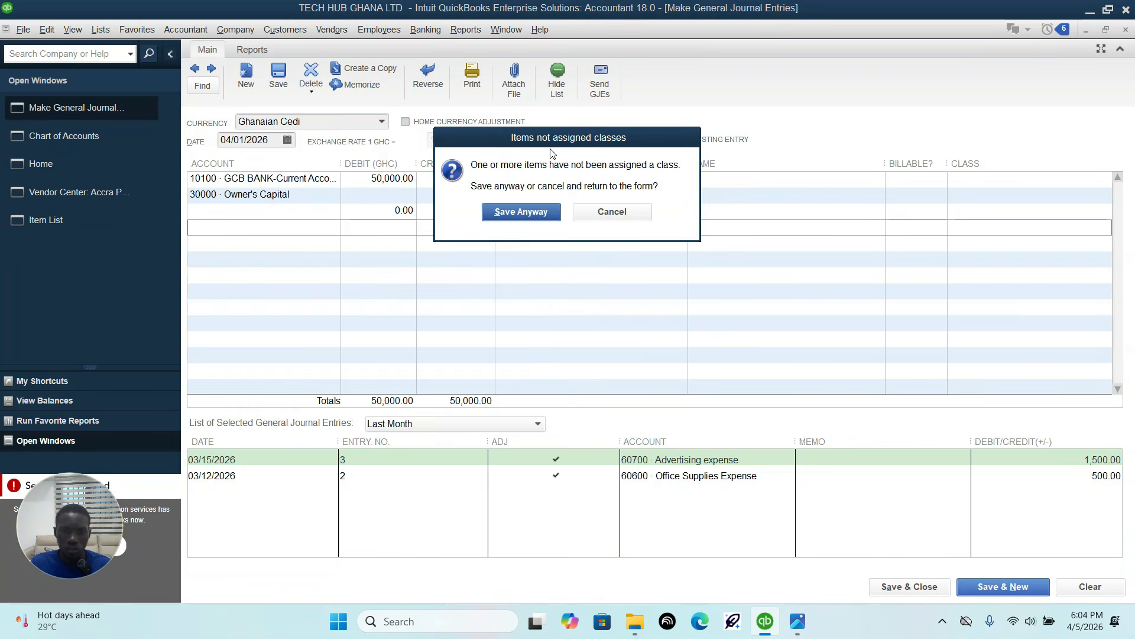
click(621, 211)
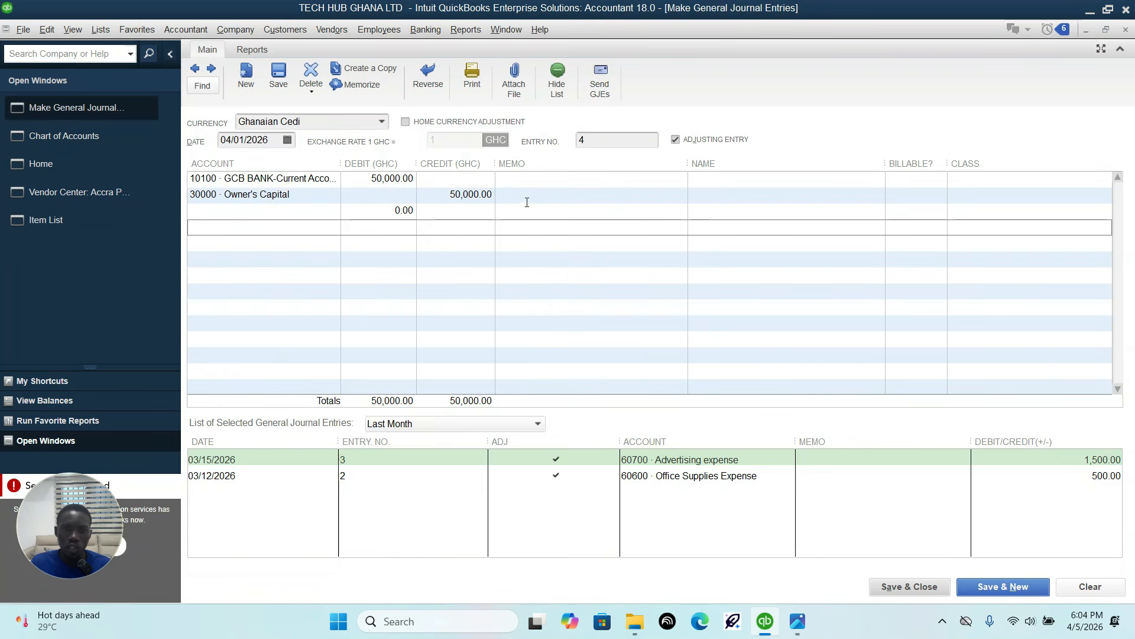
Step: Try again to clear the blank line's zero debit, and save and close the journal entry without assigning classes
click(385, 210)
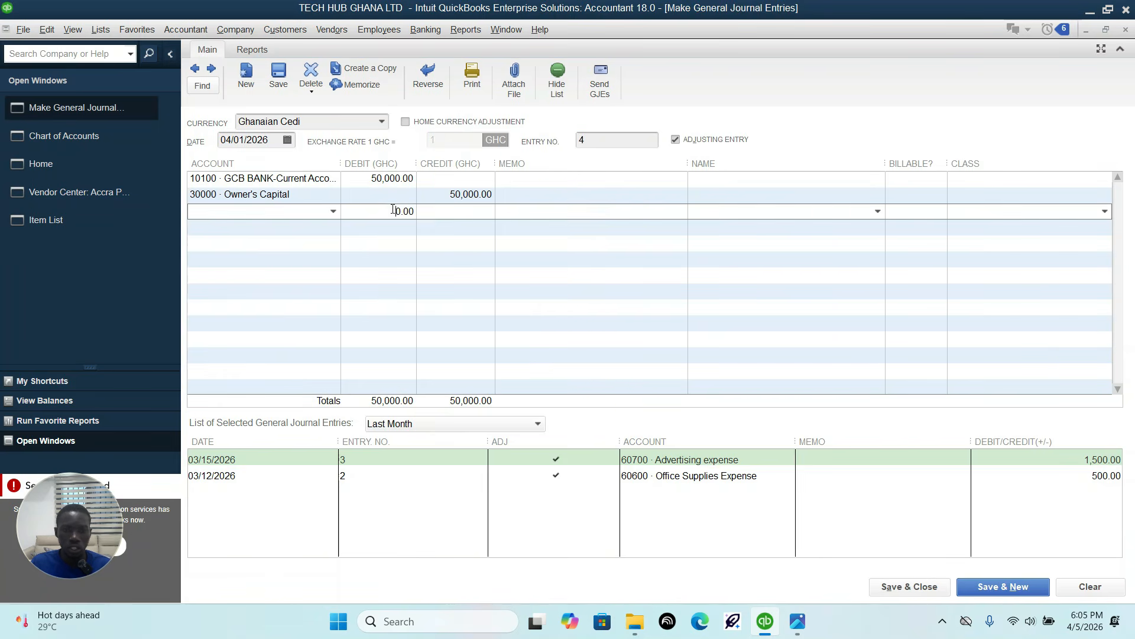
key(BackSpace)
click(435, 200)
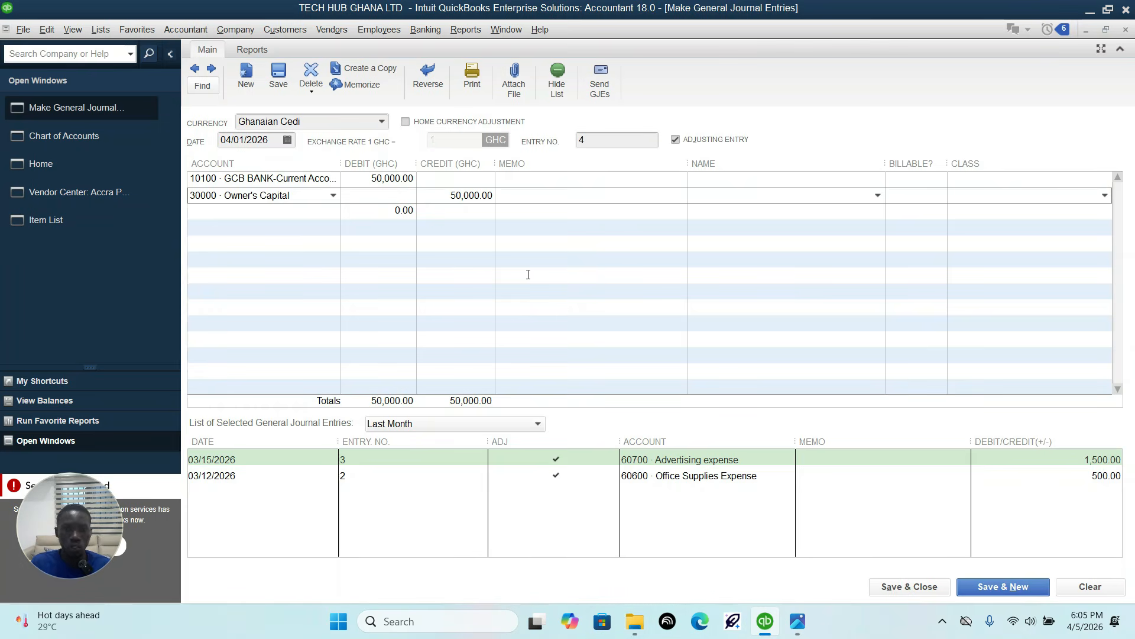
click(922, 586)
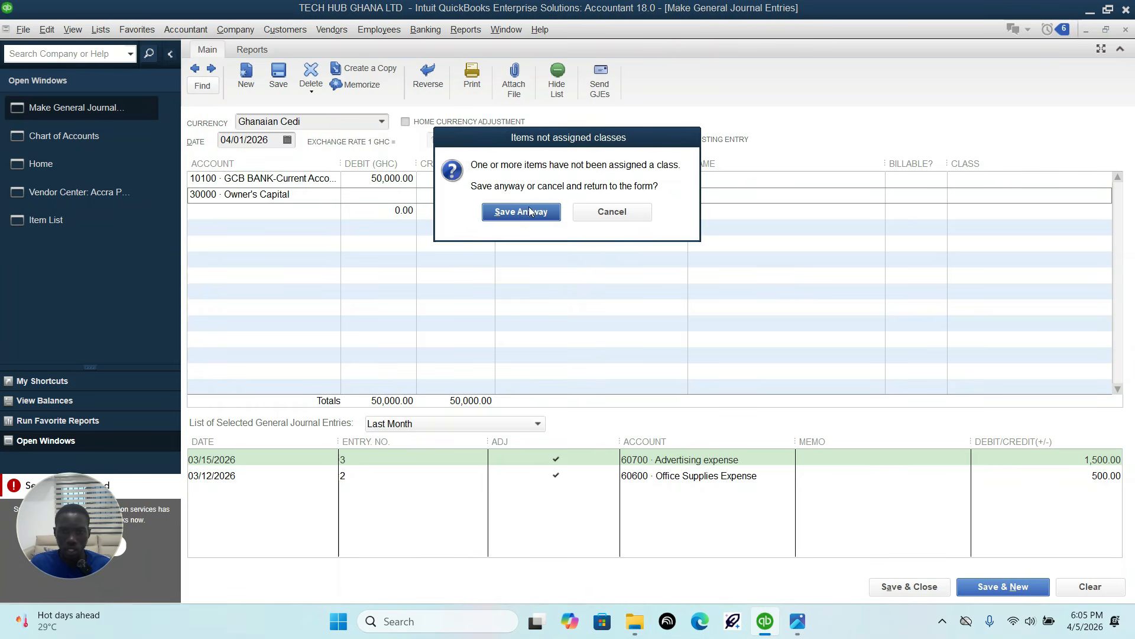
click(522, 210)
Step: Consult the 5-Apr-26 sales invoice row in the transaction sheet image and start a new customer invoice
click(798, 621)
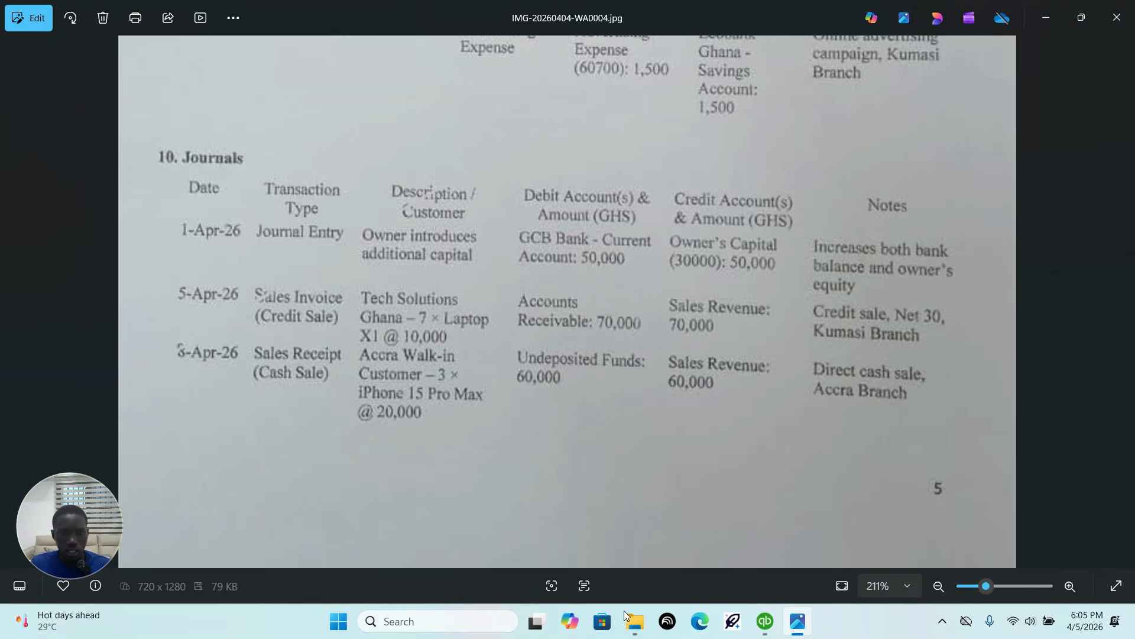
mouse_move(769, 627)
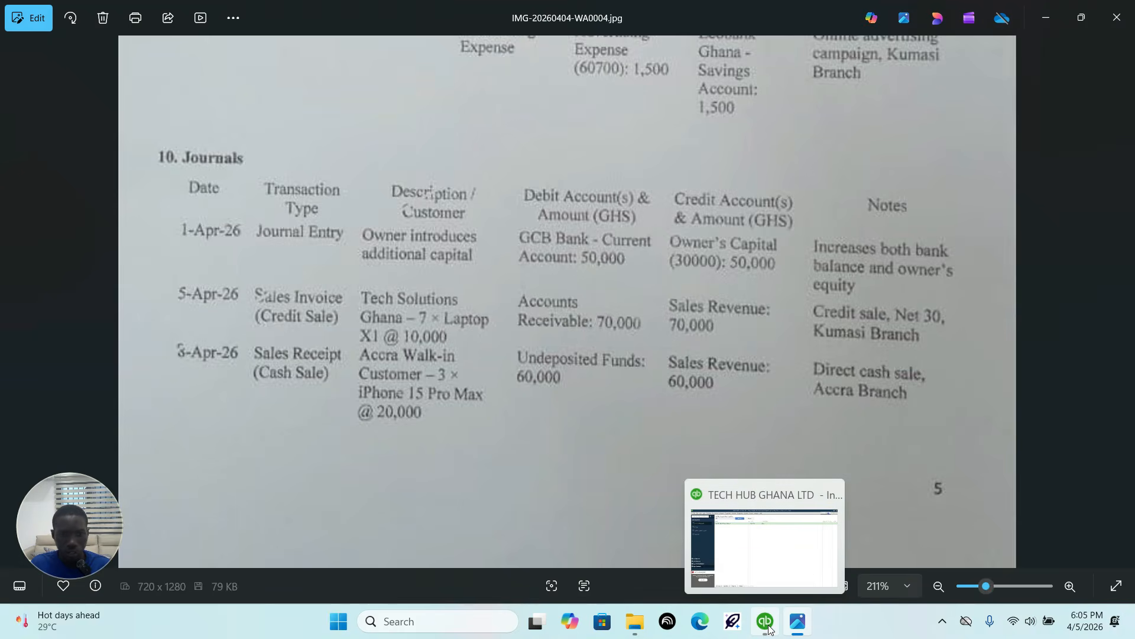
click(769, 628)
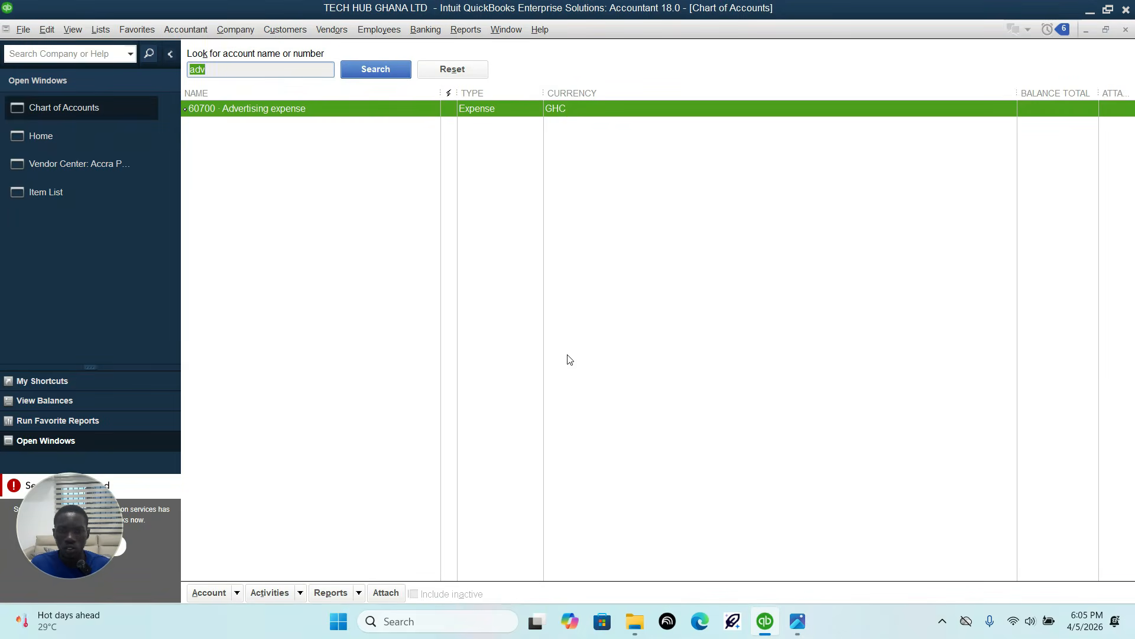
click(41, 135)
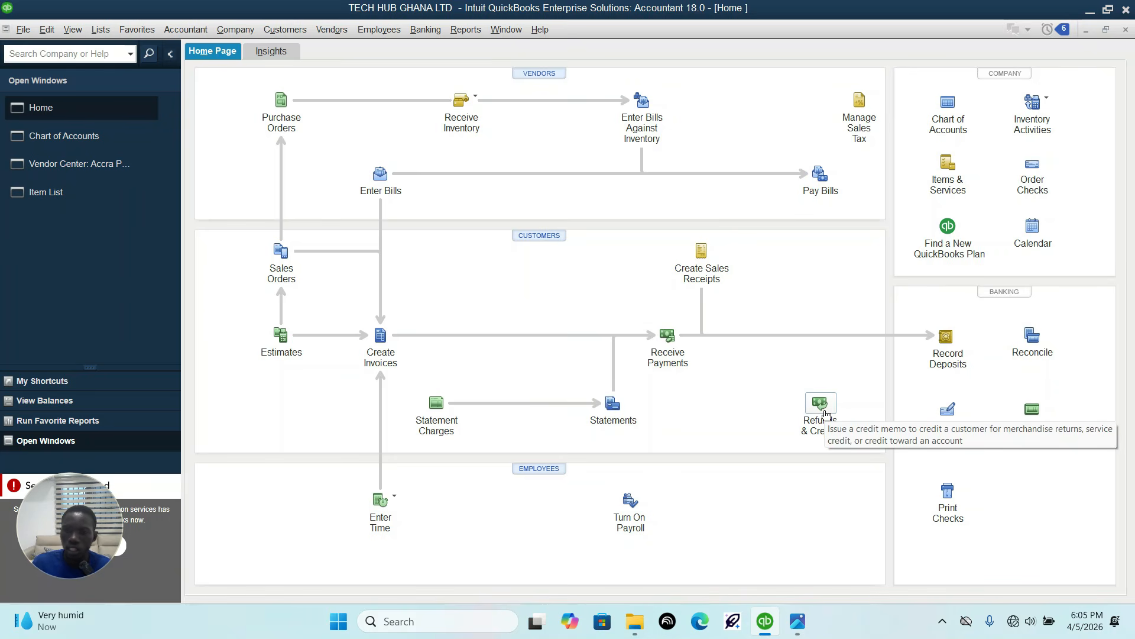
click(798, 631)
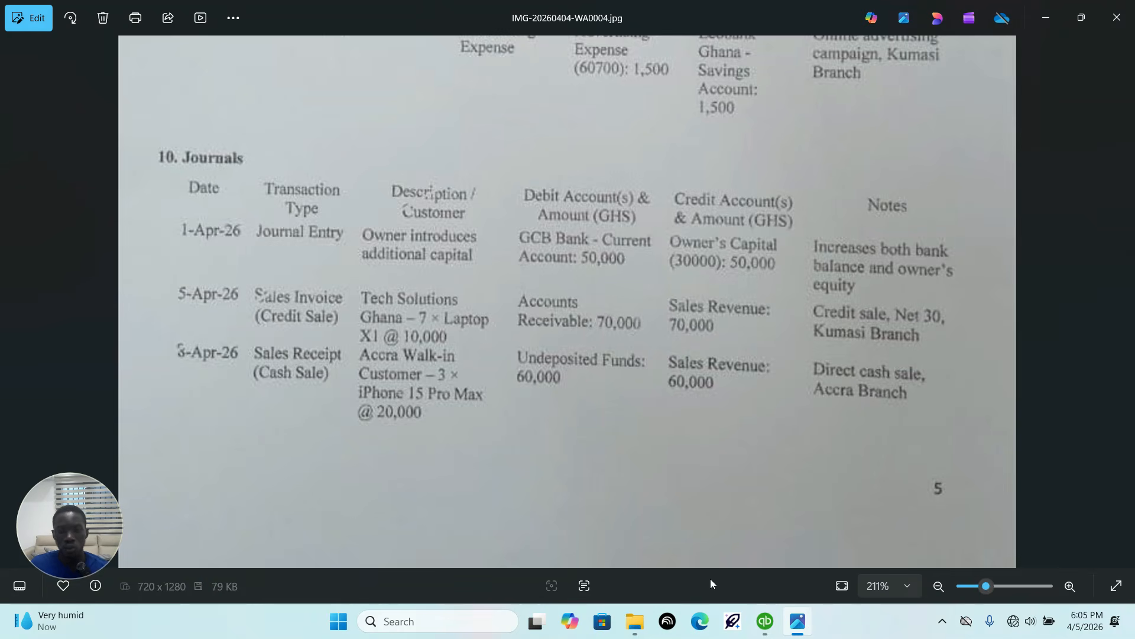
click(765, 625)
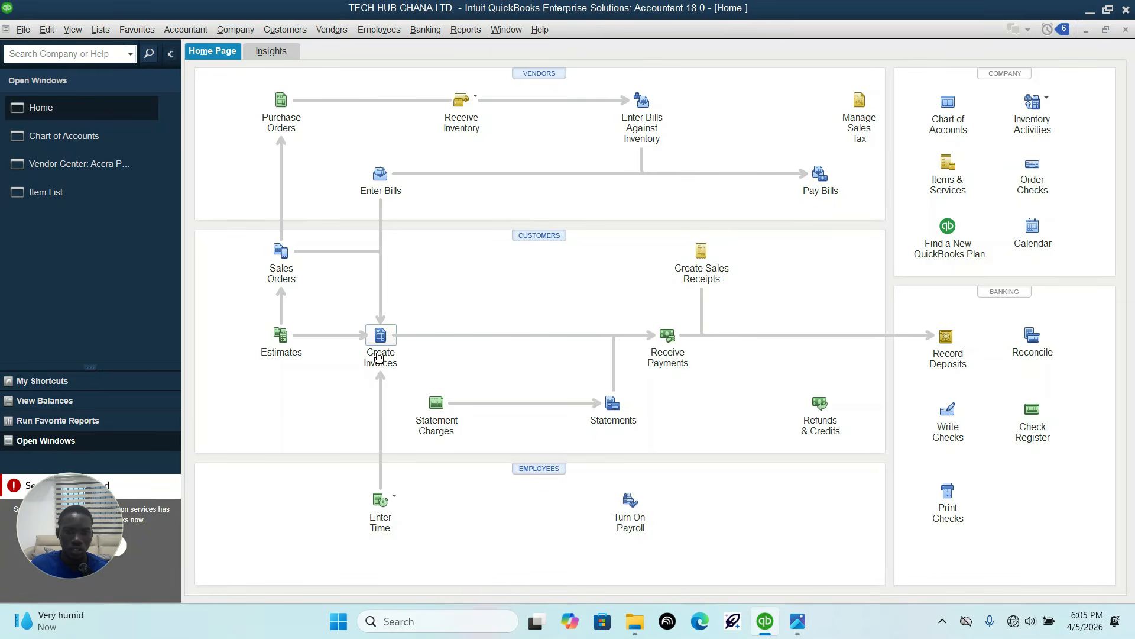
click(275, 33)
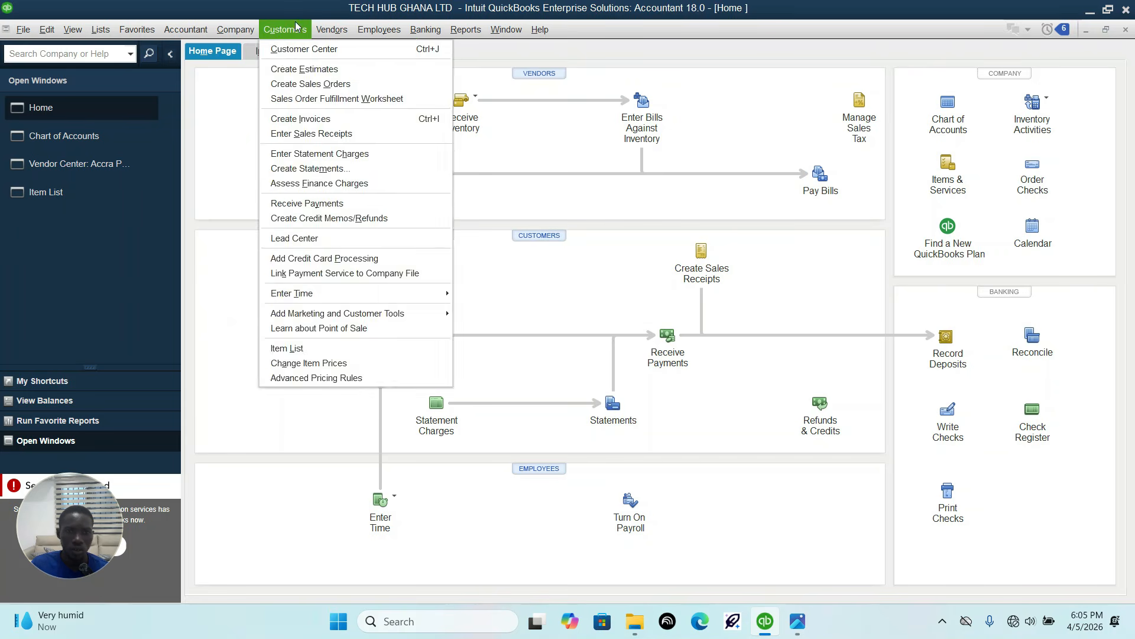
click(295, 34)
click(296, 34)
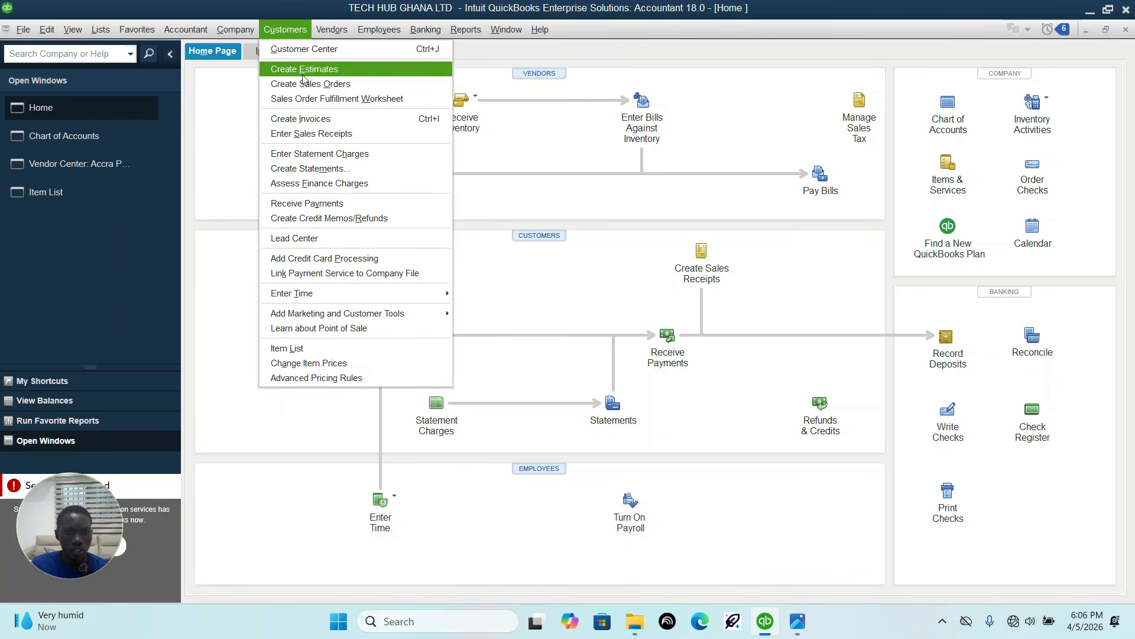
click(301, 119)
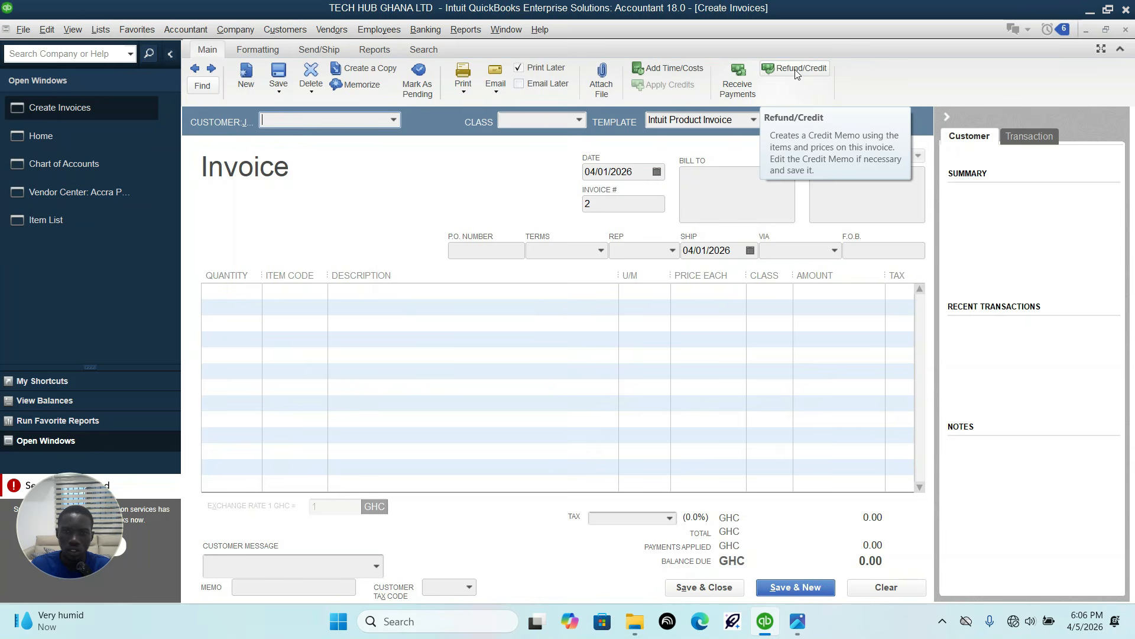
Step: Check the customer for the credit sale in the transaction sheet image and select Tech Solutions GH on the invoice
click(796, 622)
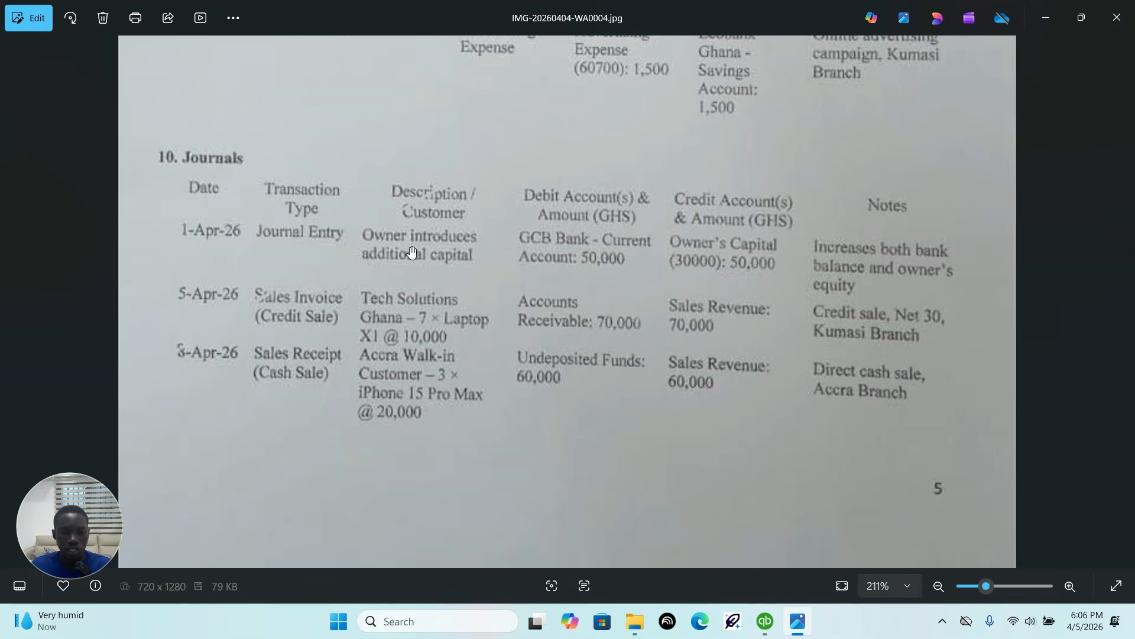
click(765, 621)
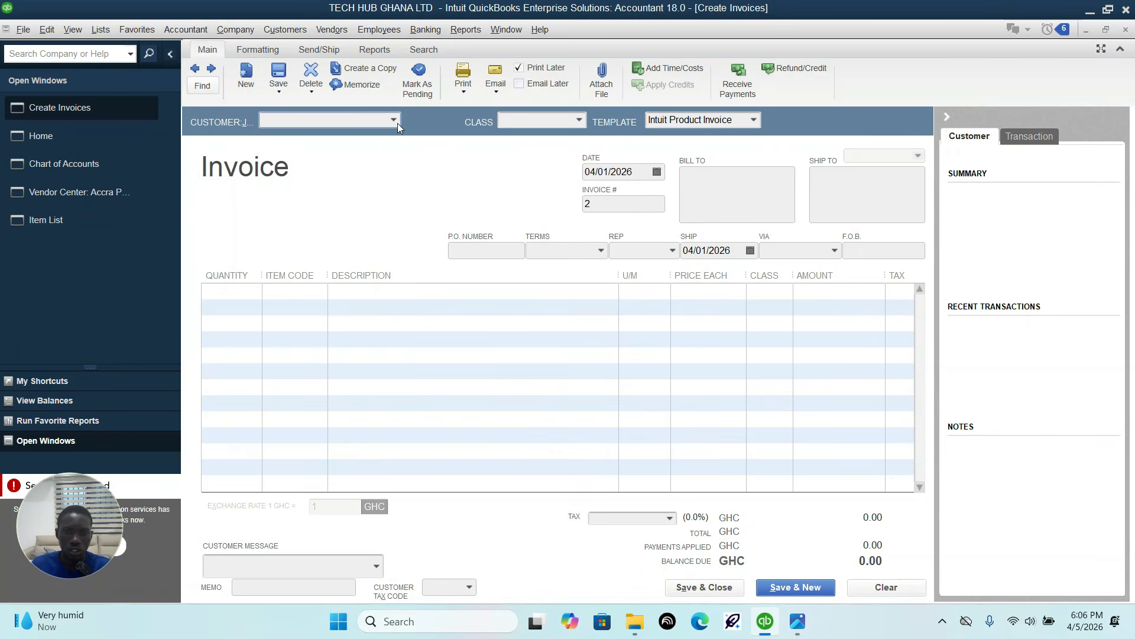
click(798, 620)
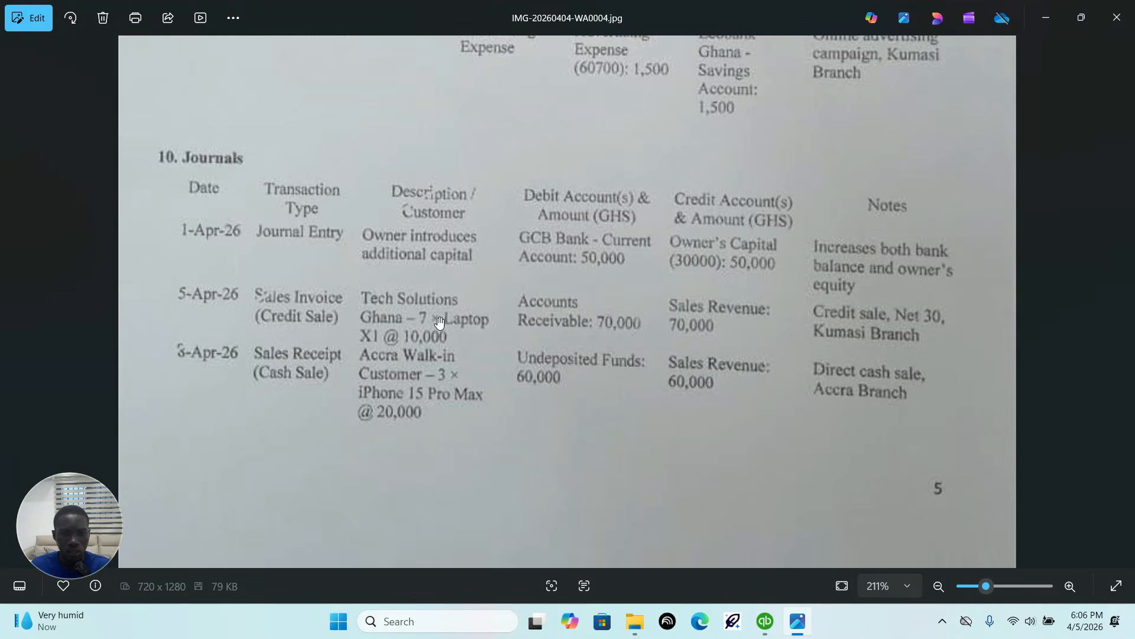
click(765, 622)
click(393, 120)
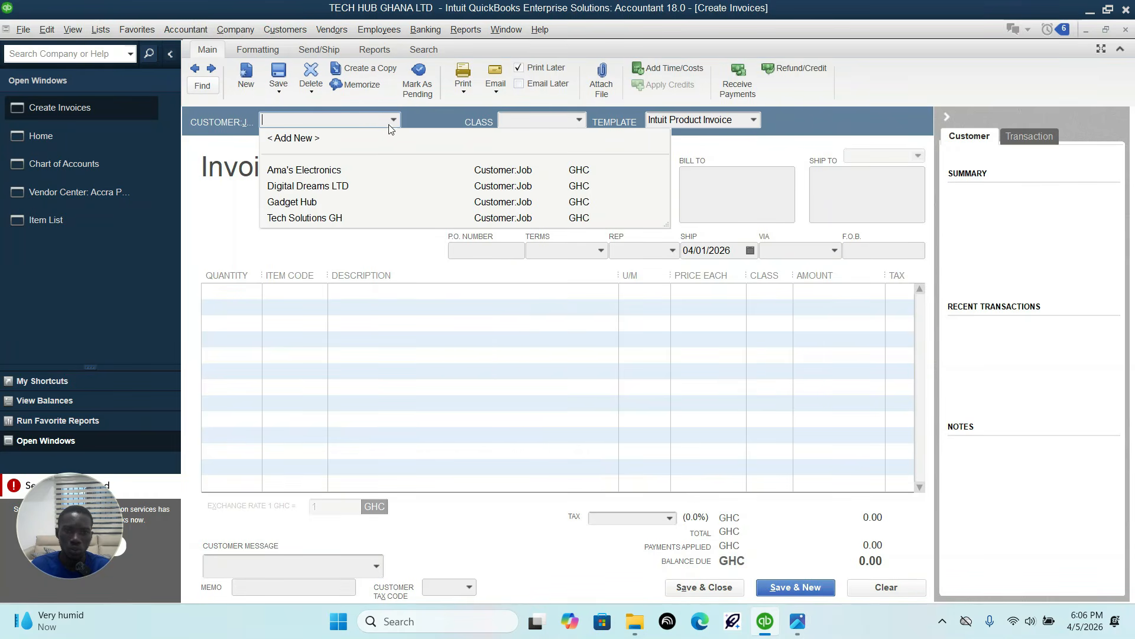
click(304, 218)
Step: Add 7 units of Laptop X1 on the first invoice line and check the sale's terms and branch in the transaction sheet image
click(258, 296)
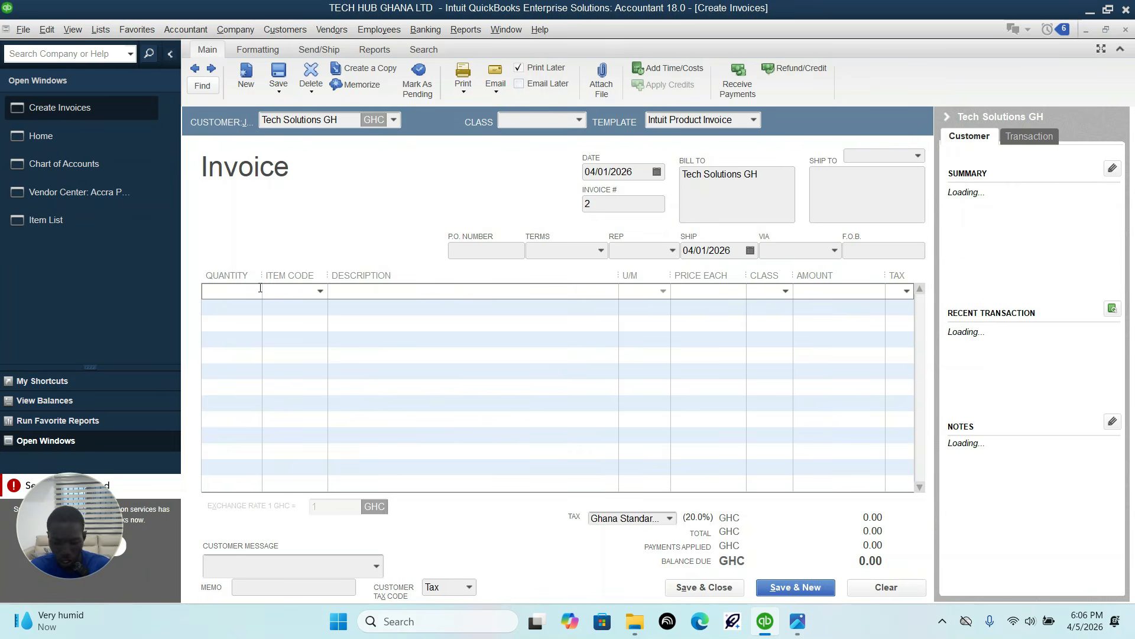
click(307, 295)
click(320, 292)
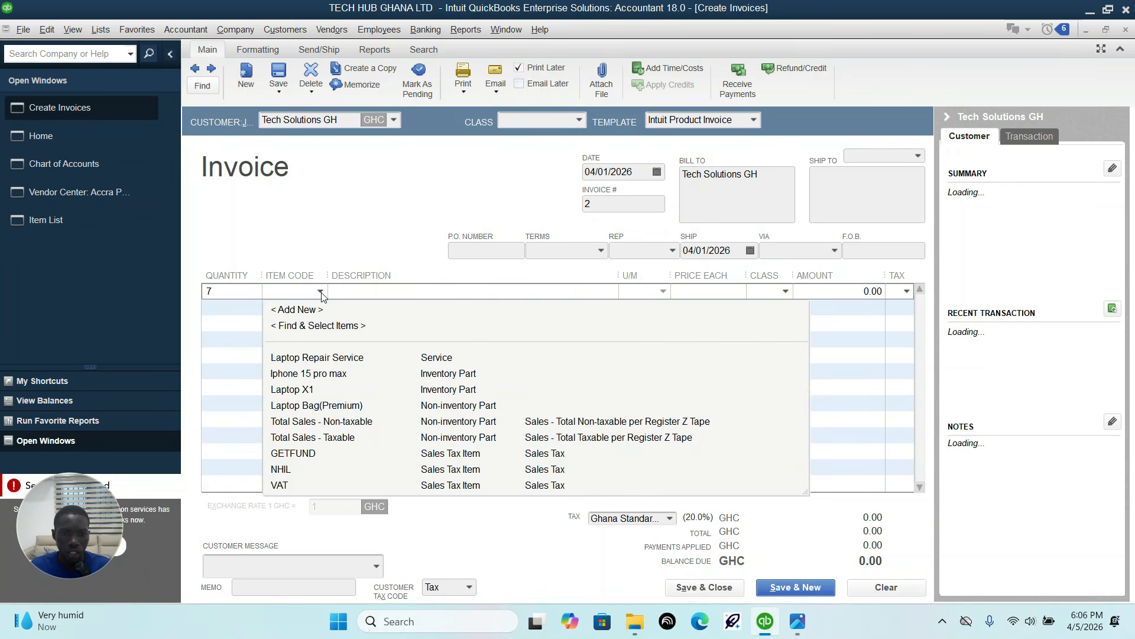
click(308, 391)
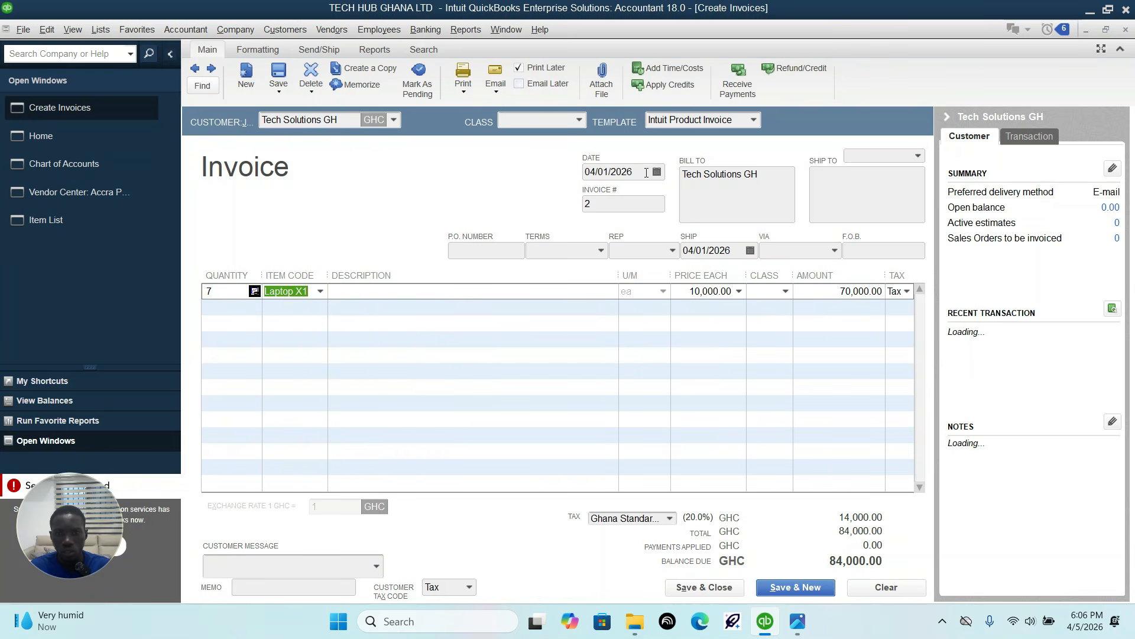
click(797, 620)
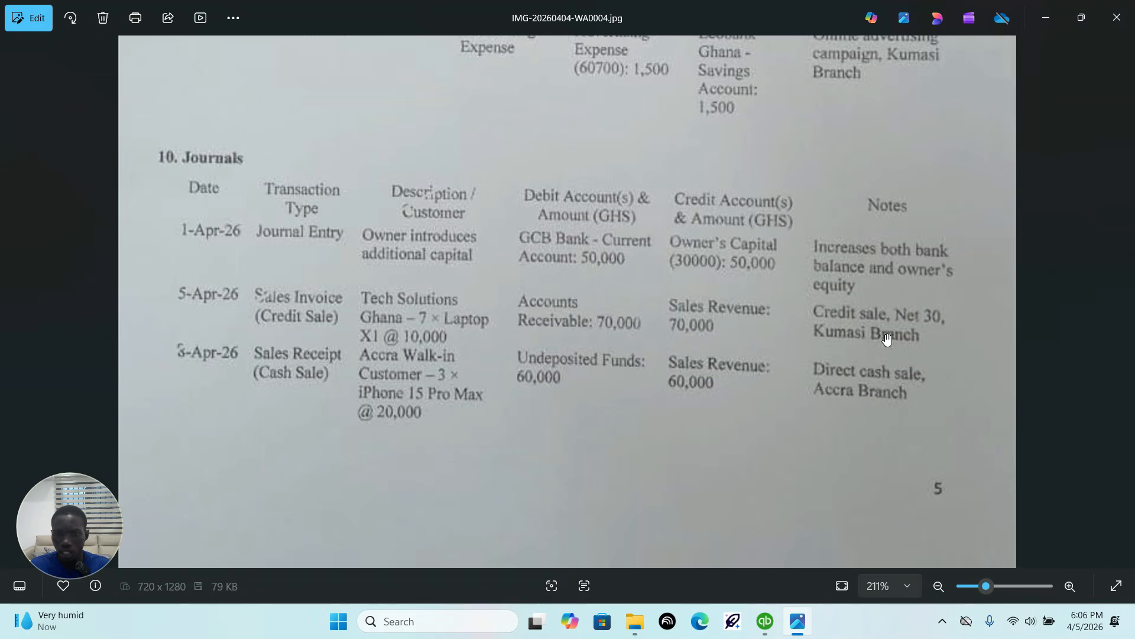
click(765, 621)
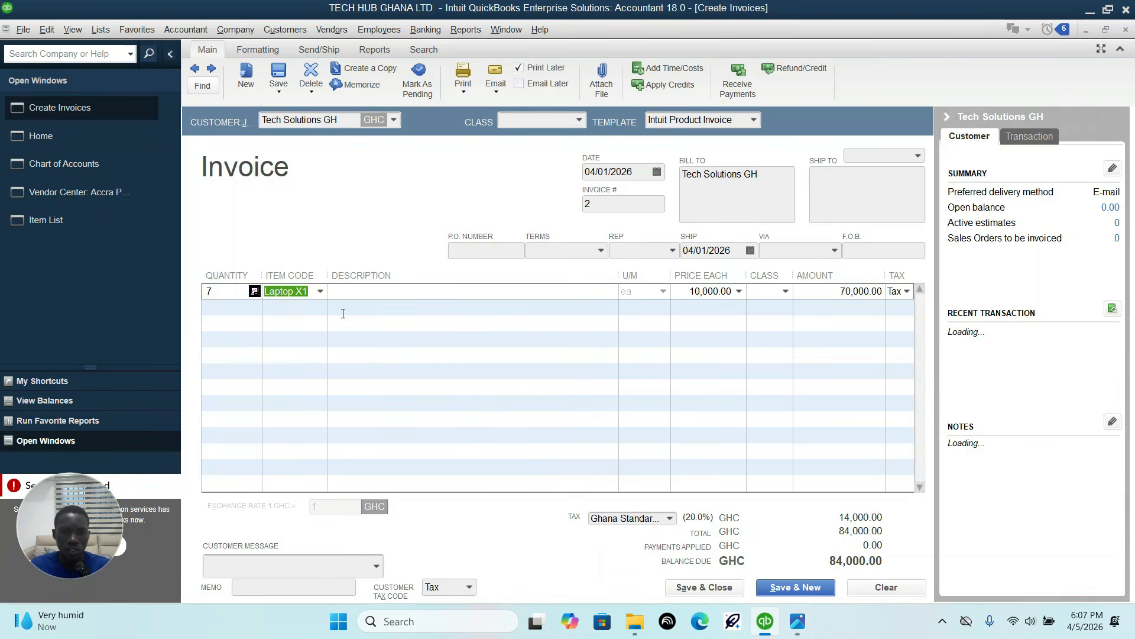
Step: Assign the Kumasi Branch class to the Tech Solutions GH invoice and set its date to 04/05/2026
click(580, 120)
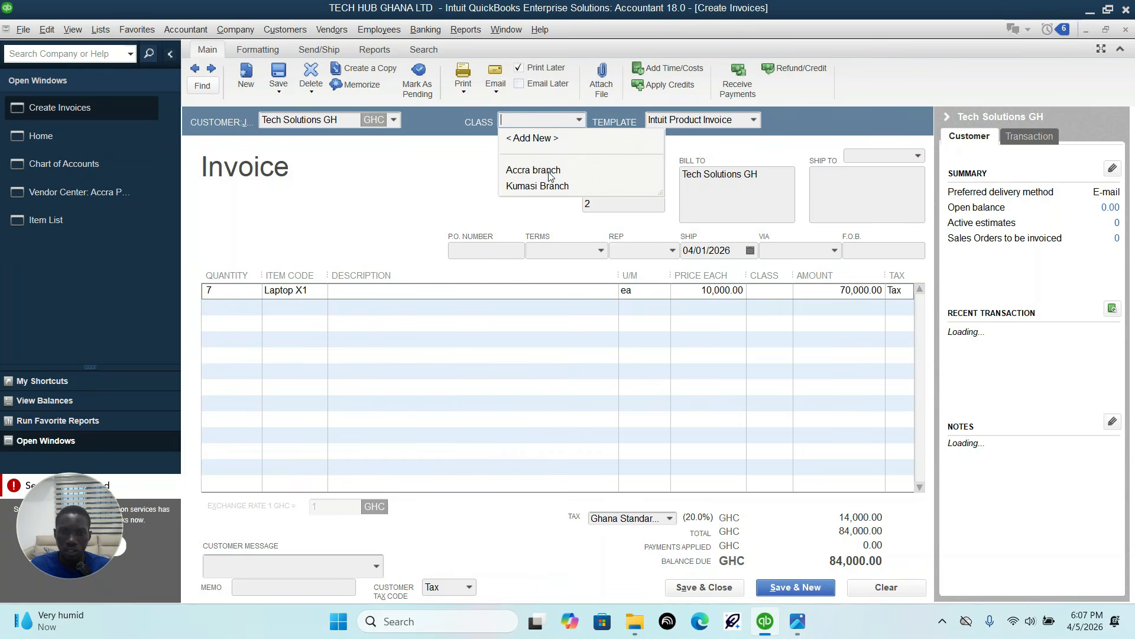
click(538, 187)
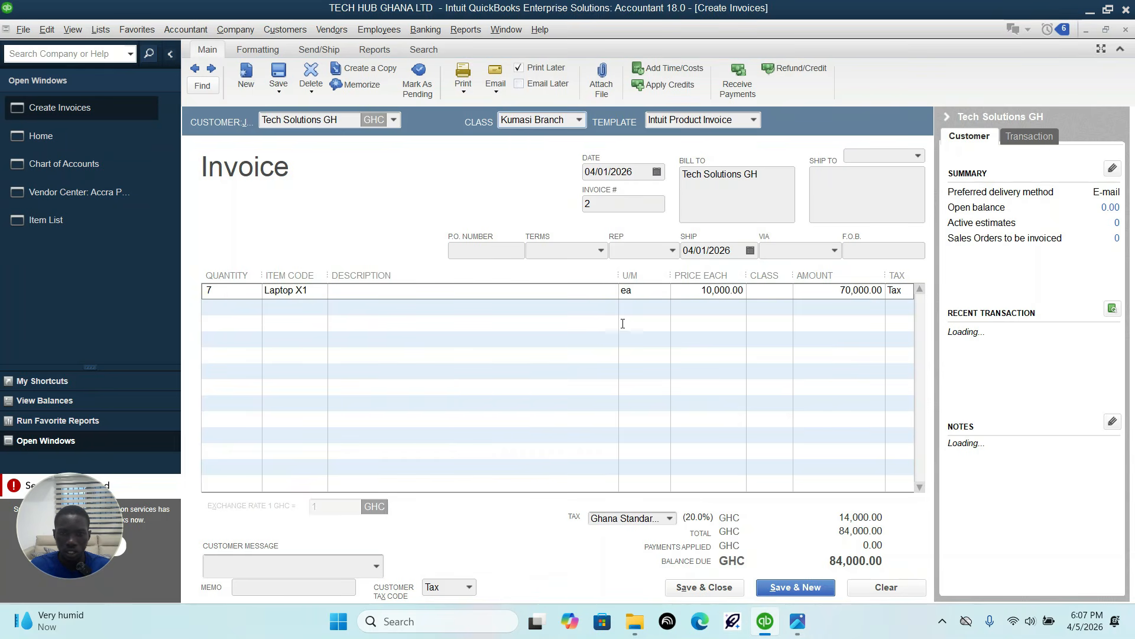
click(657, 172)
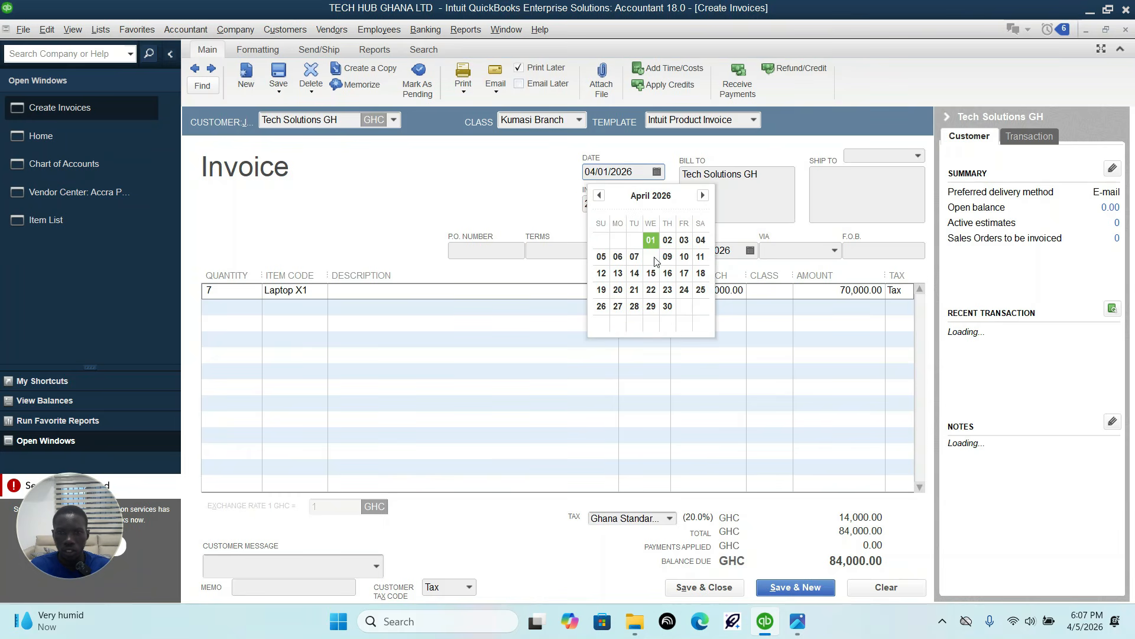
click(602, 257)
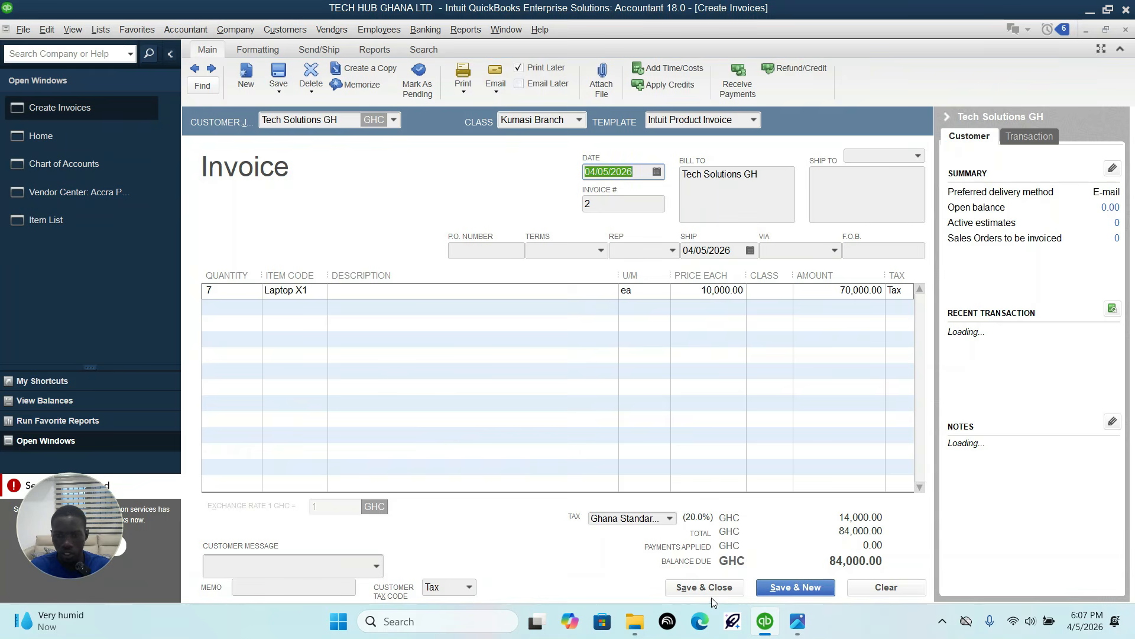
Step: Set the Laptop X1 line's class to Kumasi Branch, and save and close the invoice
click(732, 589)
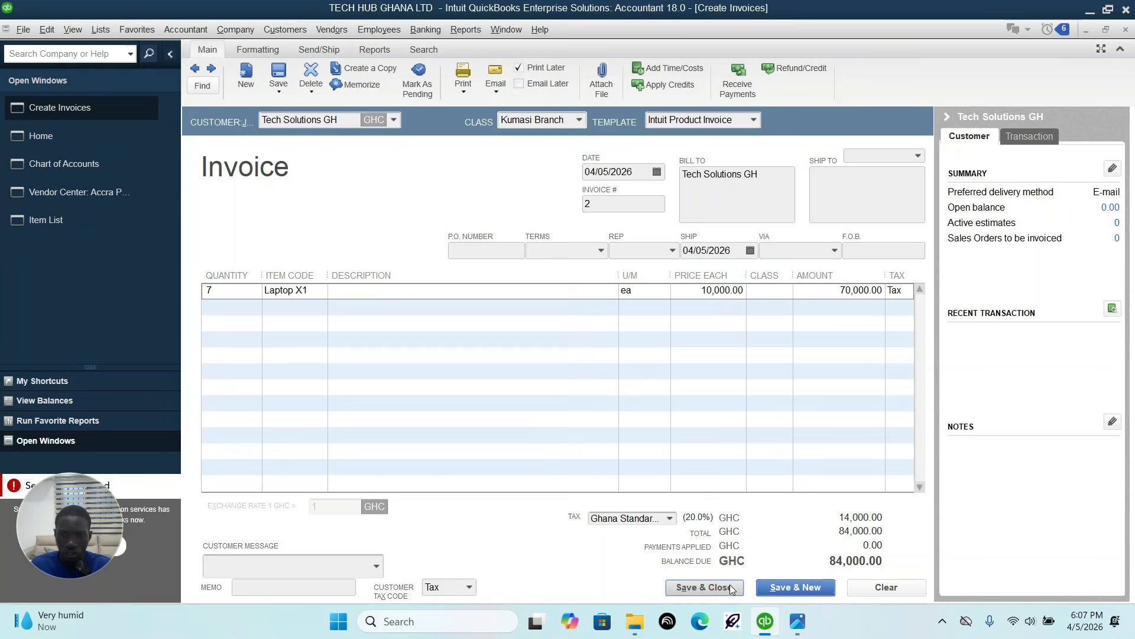
click(732, 588)
click(627, 213)
click(781, 295)
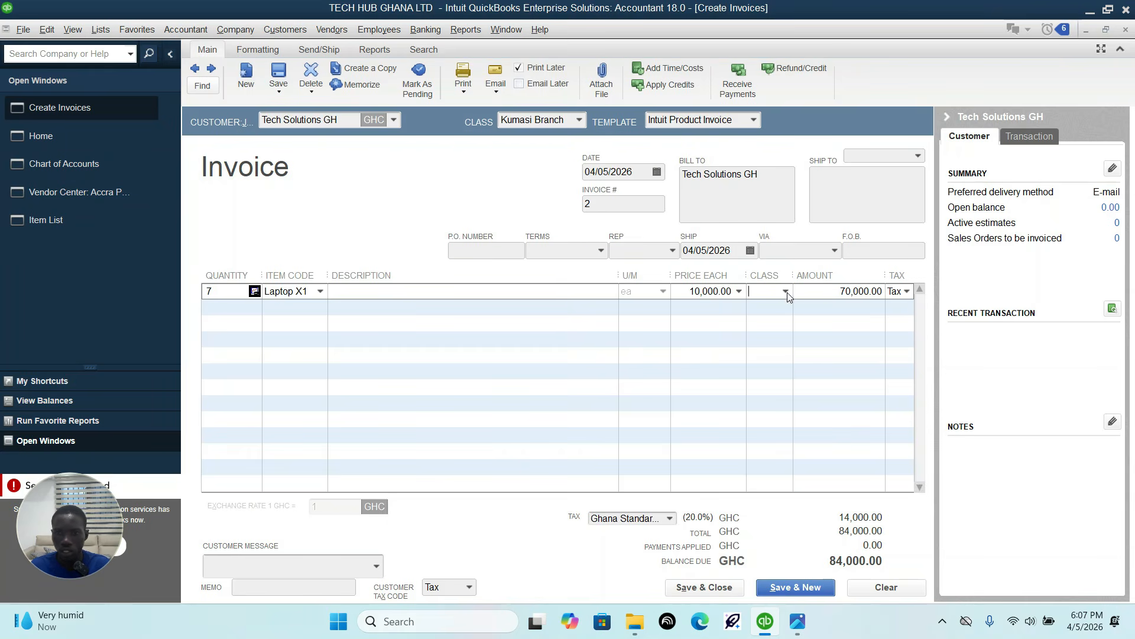
click(786, 291)
click(785, 358)
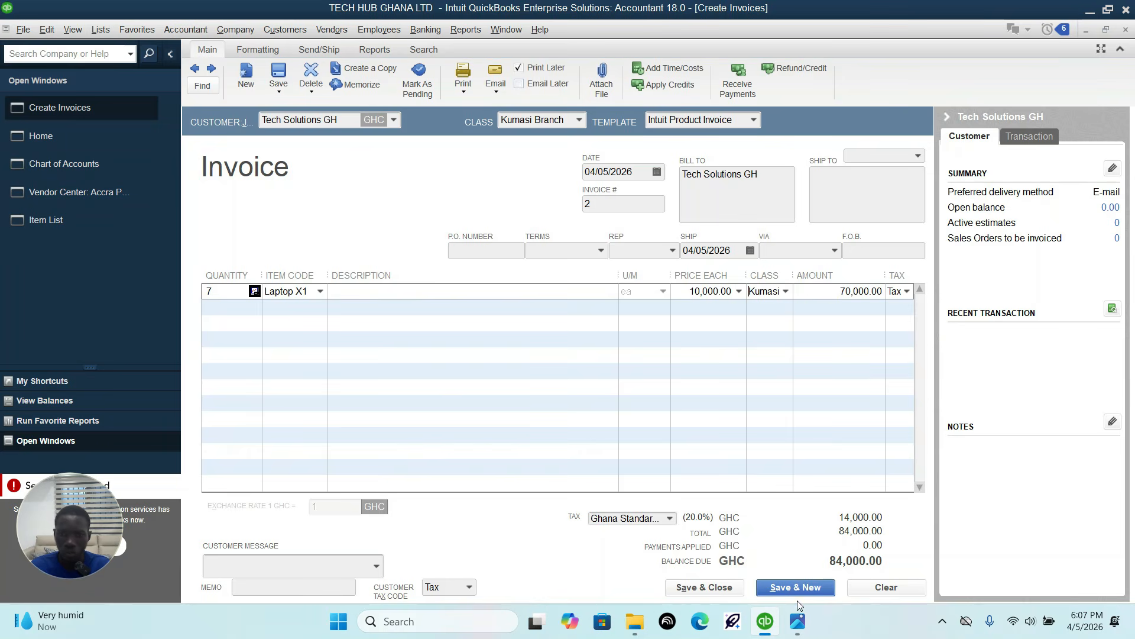
click(701, 589)
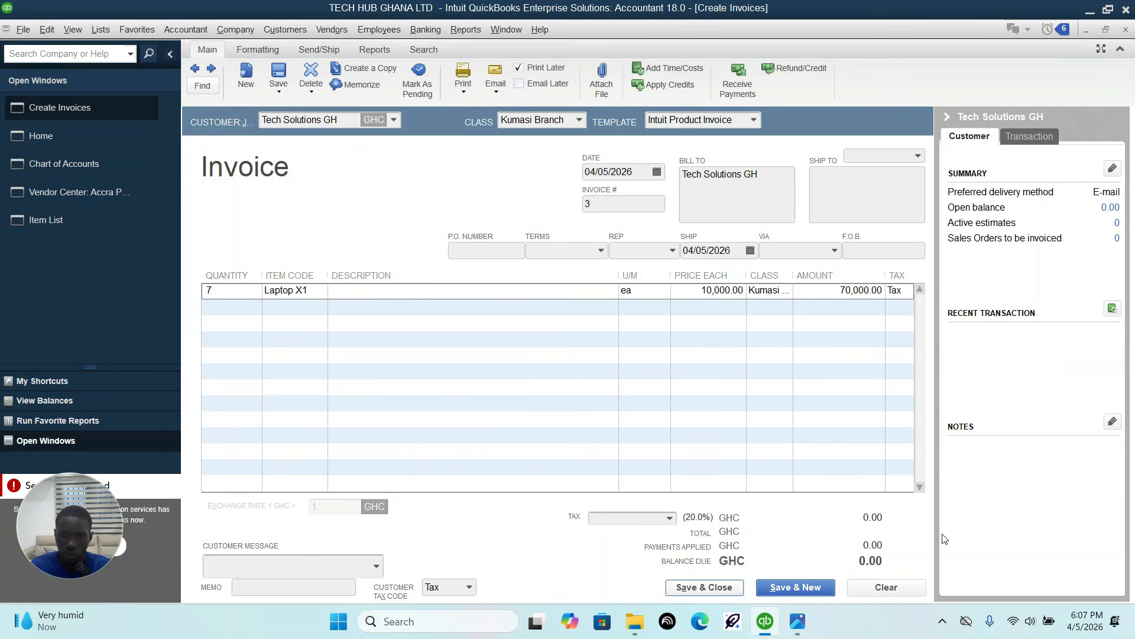
Step: Consult the Accra walk-in cash sale row in the transaction sheet image and start a new sales receipt
click(790, 629)
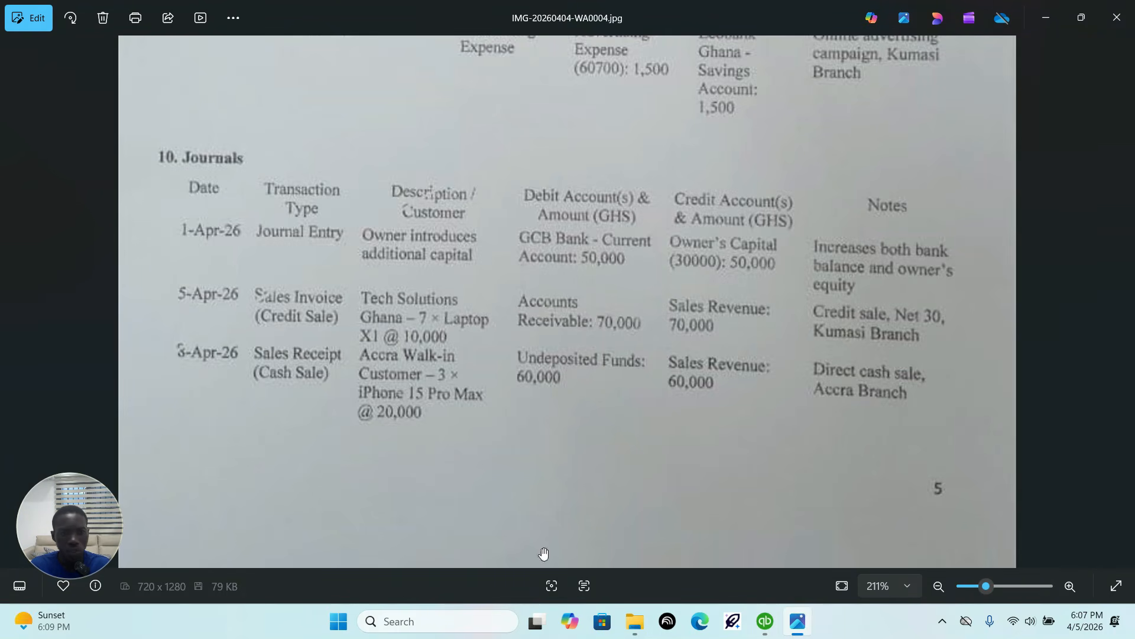
click(764, 622)
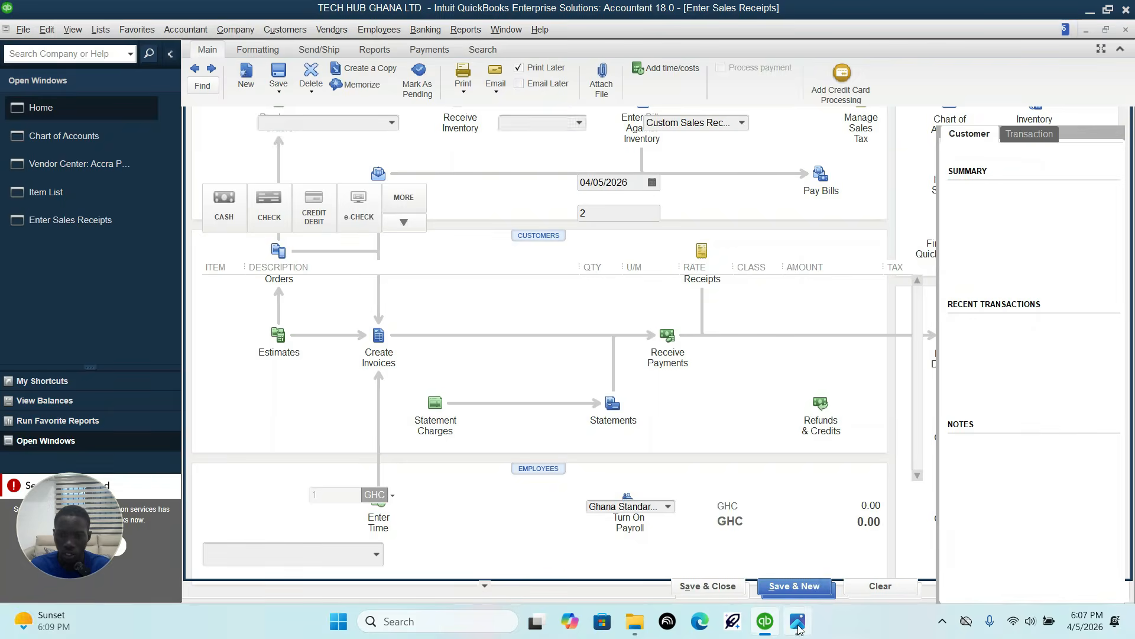
key(alt+Tab)
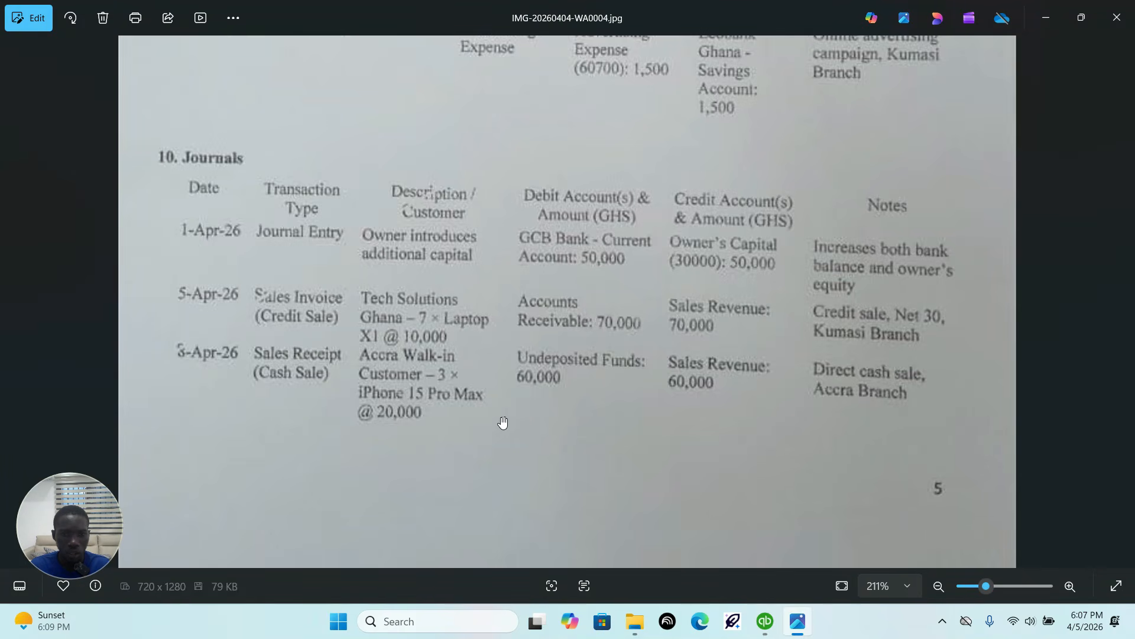
click(765, 621)
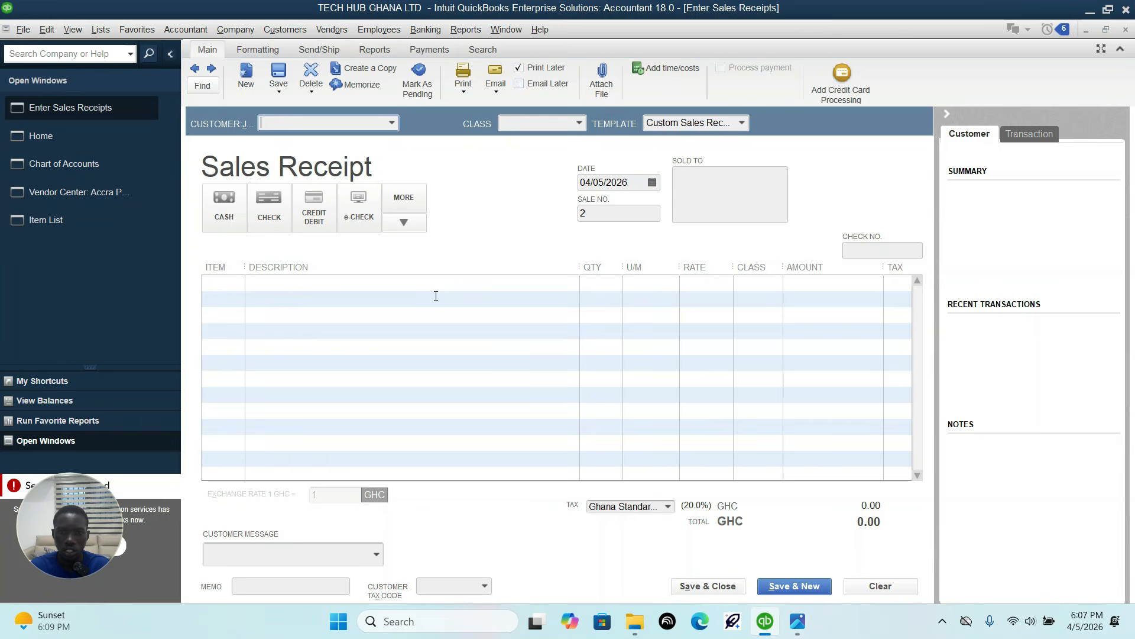
Step: Add a new customer for the sales receipt with the company name Accra walk in customer
click(392, 124)
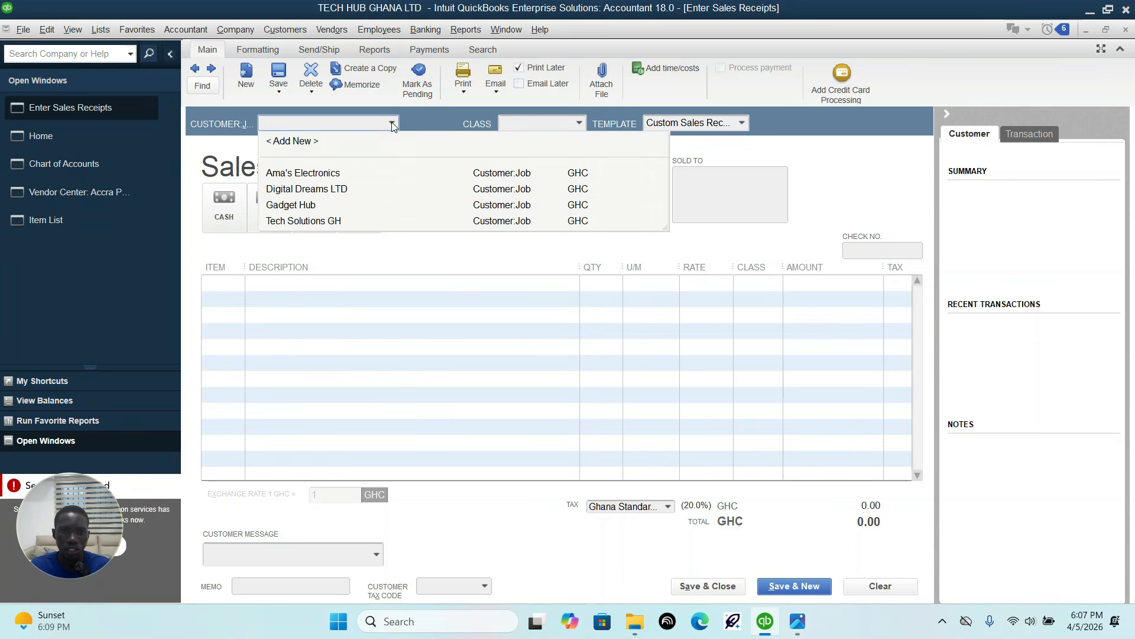
click(324, 141)
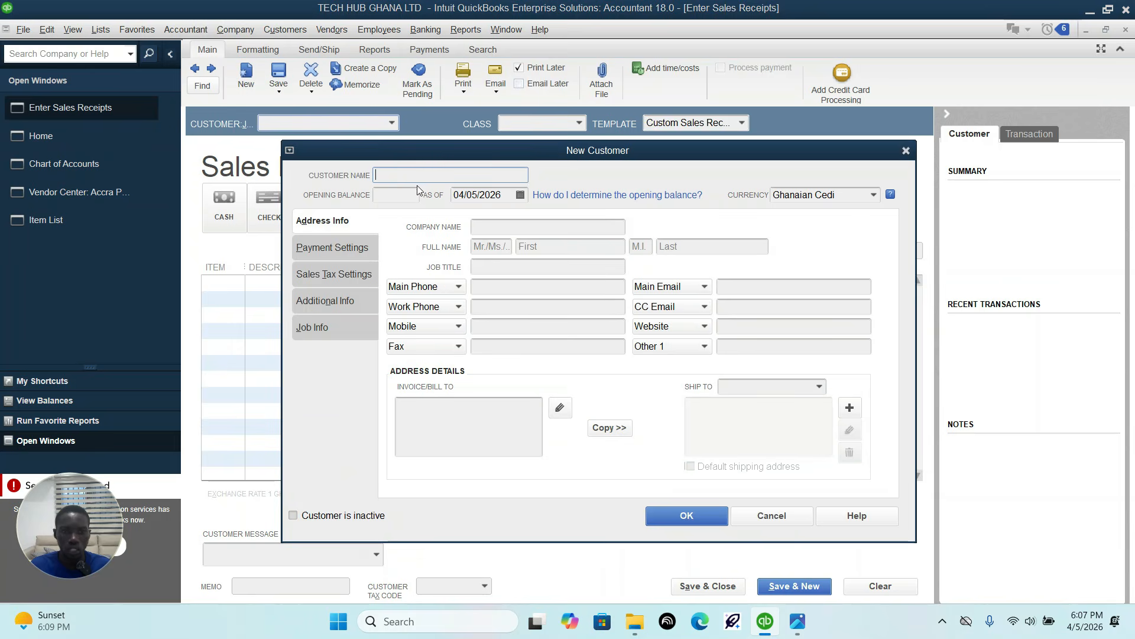
text(Accra walk in cus)
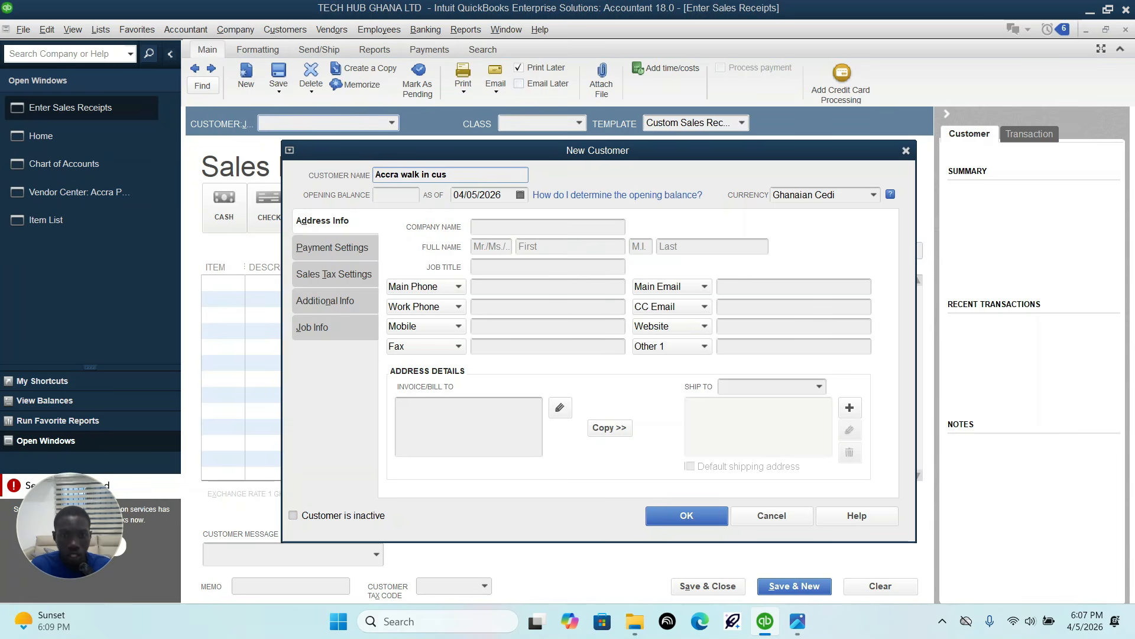
drag(469, 176, 353, 179)
key(ctrl+c)
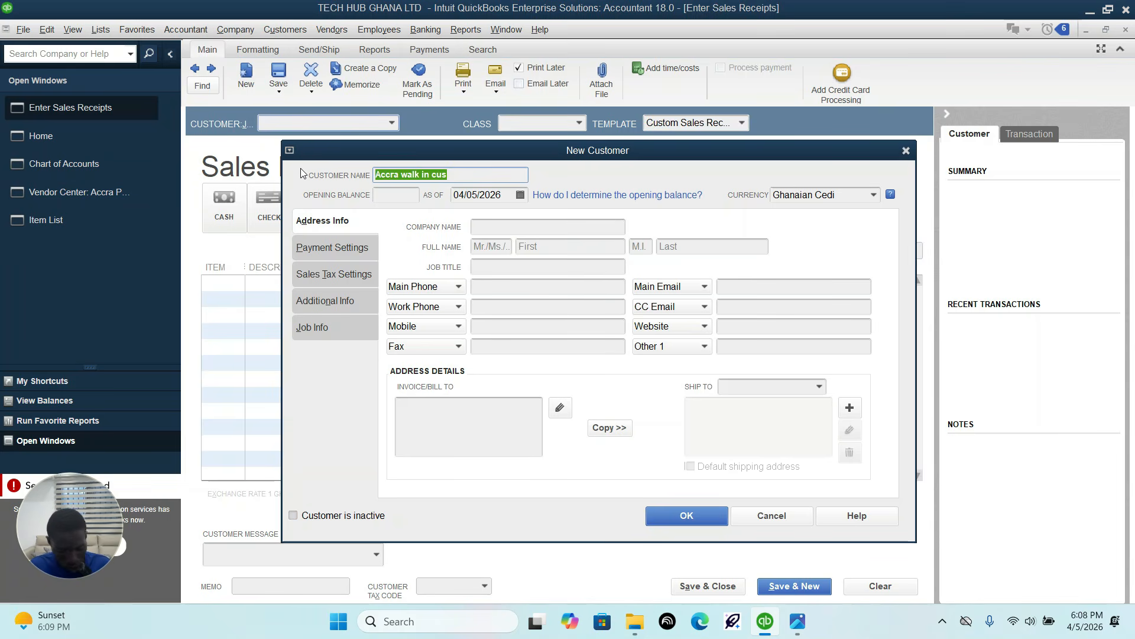
key(BackSpace)
click(540, 224)
key(ctrl+v)
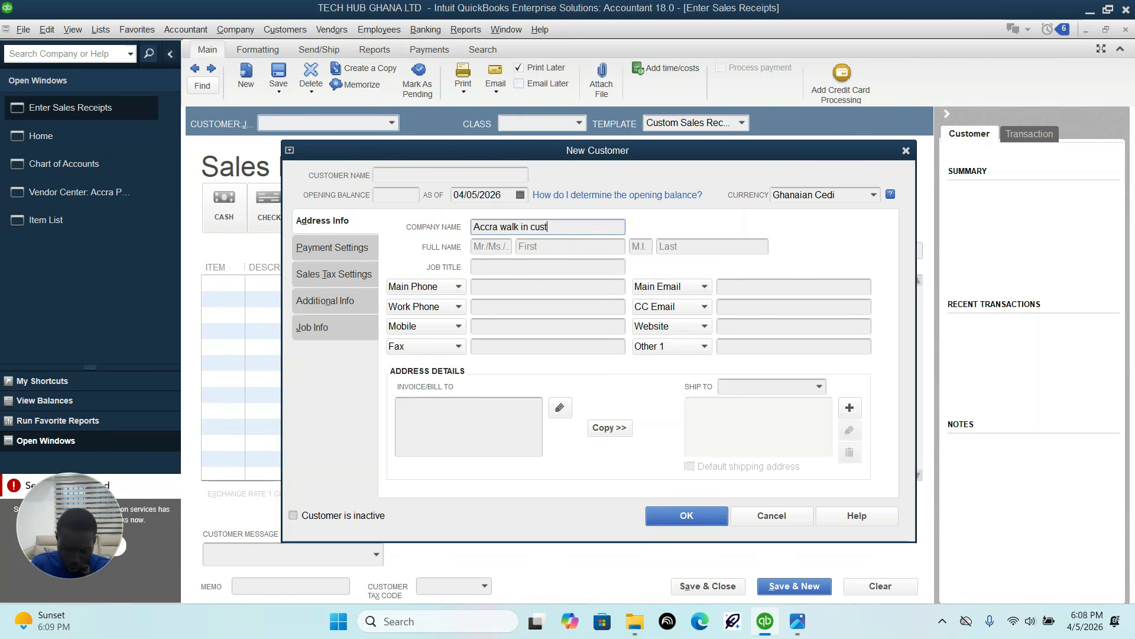
click(662, 511)
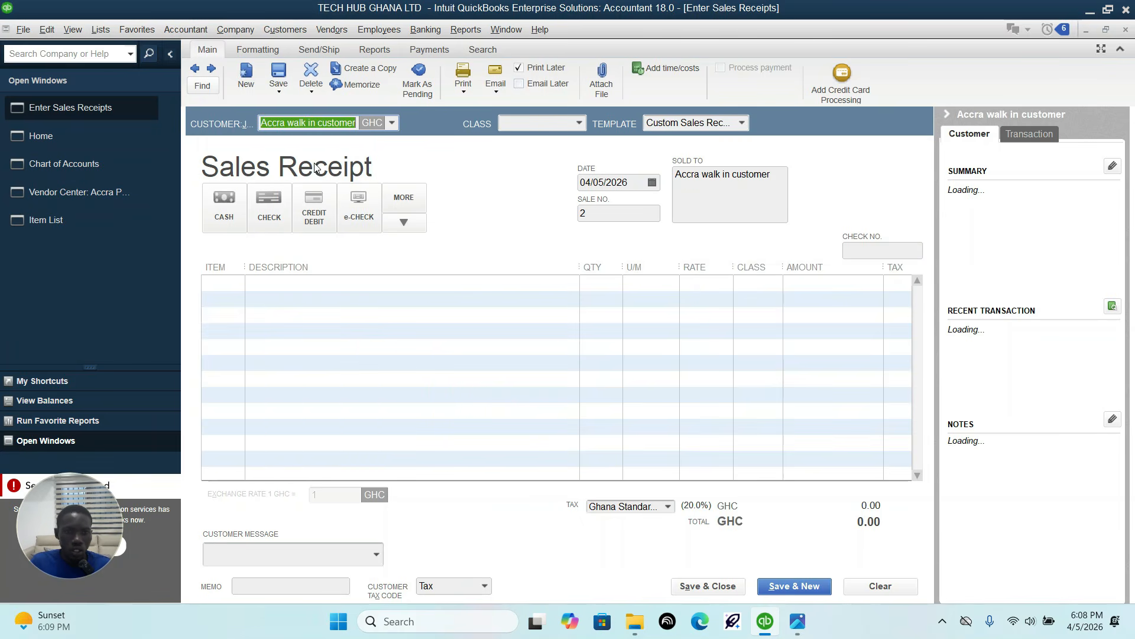
Step: Set the sales receipt's payment method to cash and its class to Accra branch
click(229, 209)
click(230, 283)
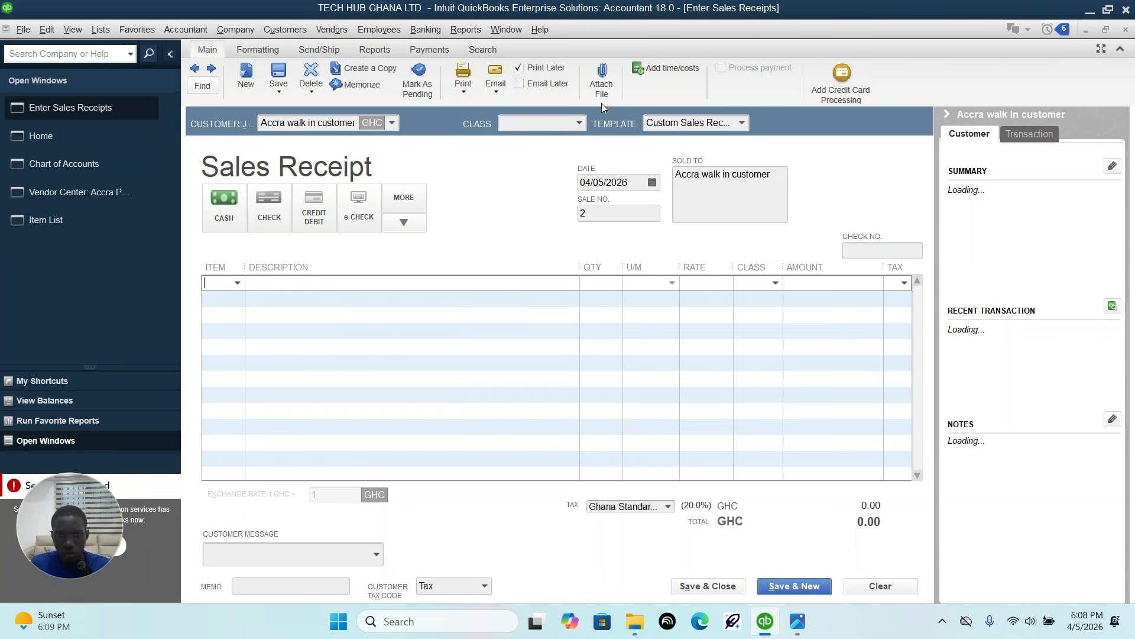
click(578, 124)
click(553, 161)
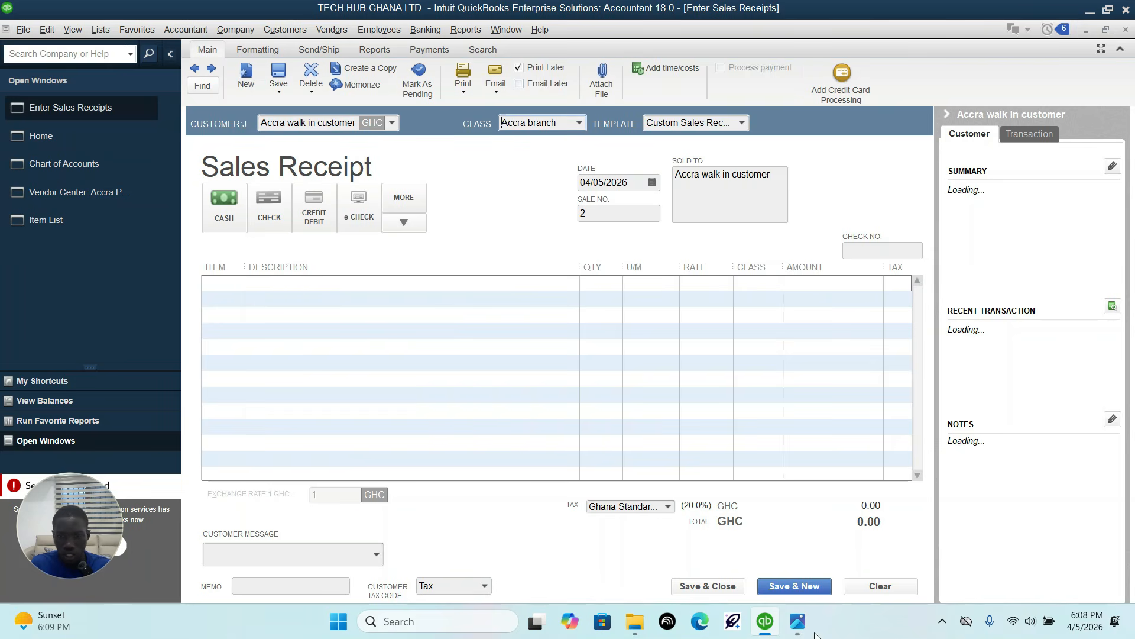
Step: Add 3 units of Iphone 15 pro max on the first receipt line per the transaction sheet image, and save and close
click(799, 626)
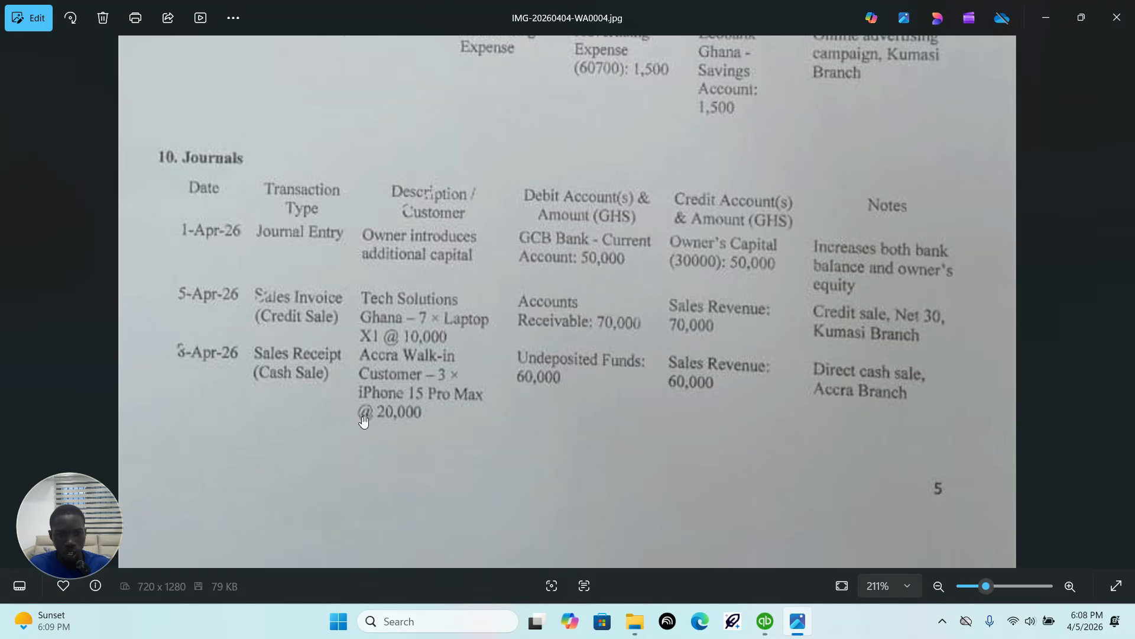
click(765, 621)
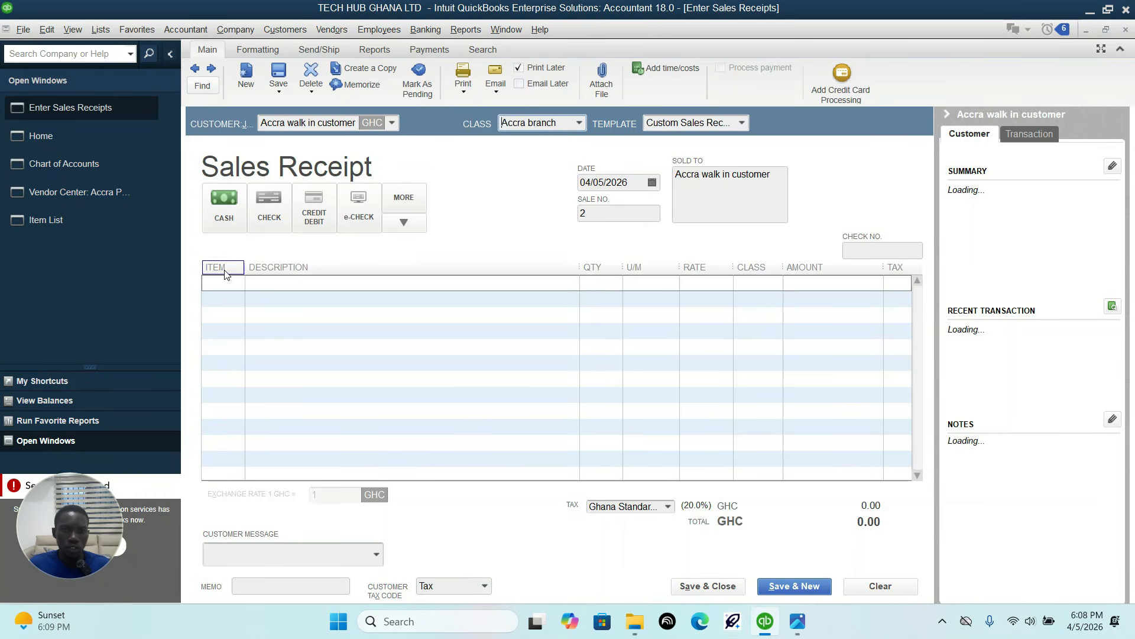
click(236, 284)
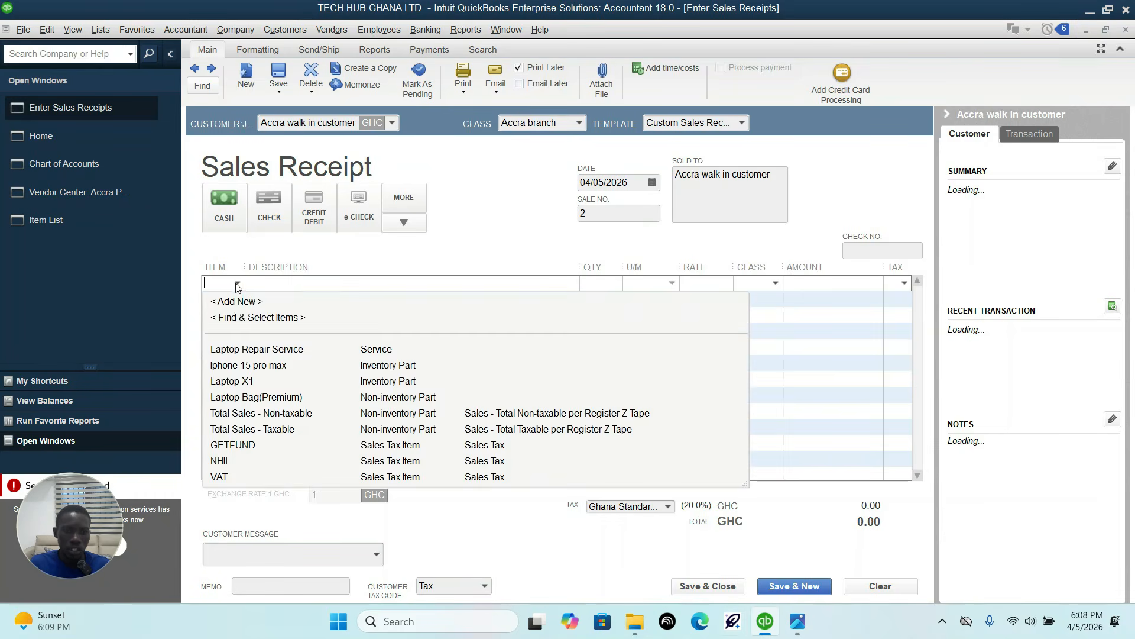
click(244, 366)
click(595, 286)
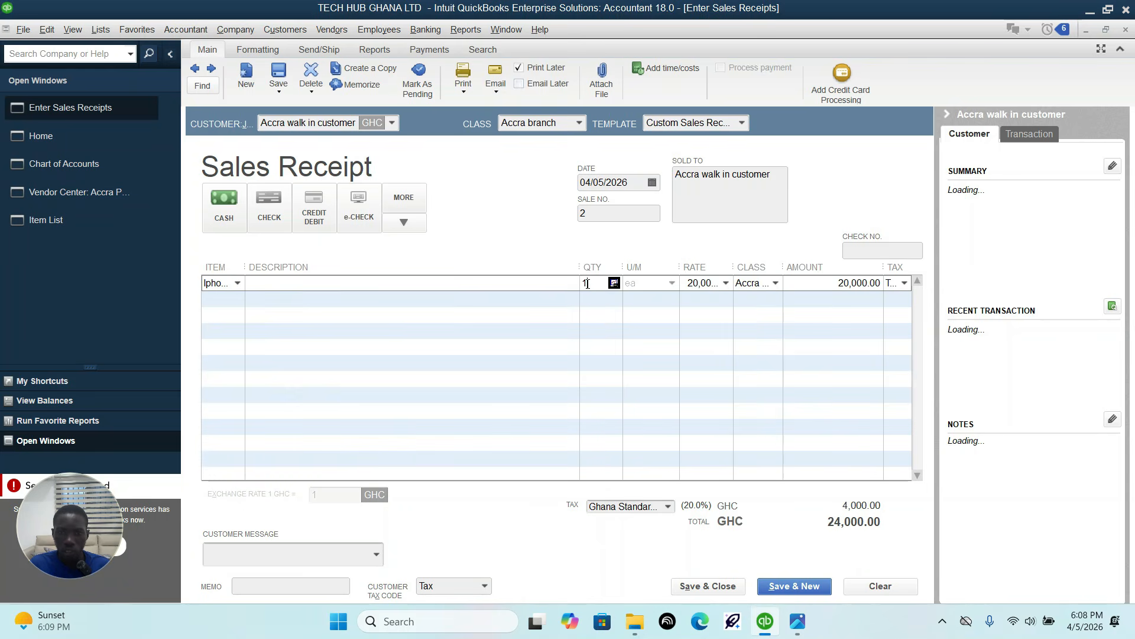
text(3)
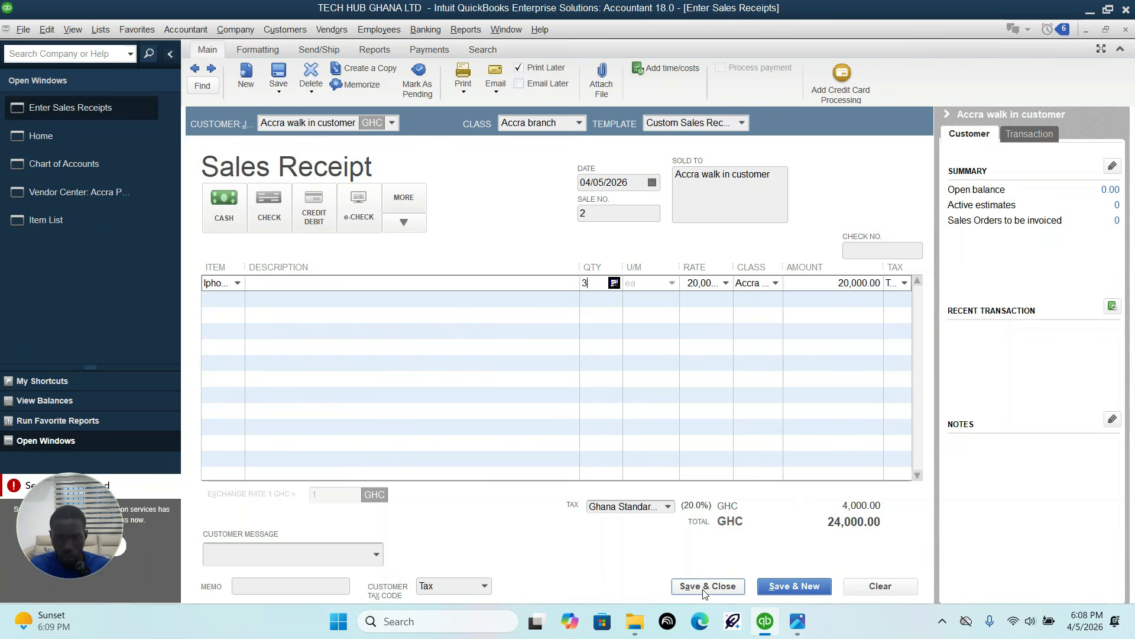
click(707, 586)
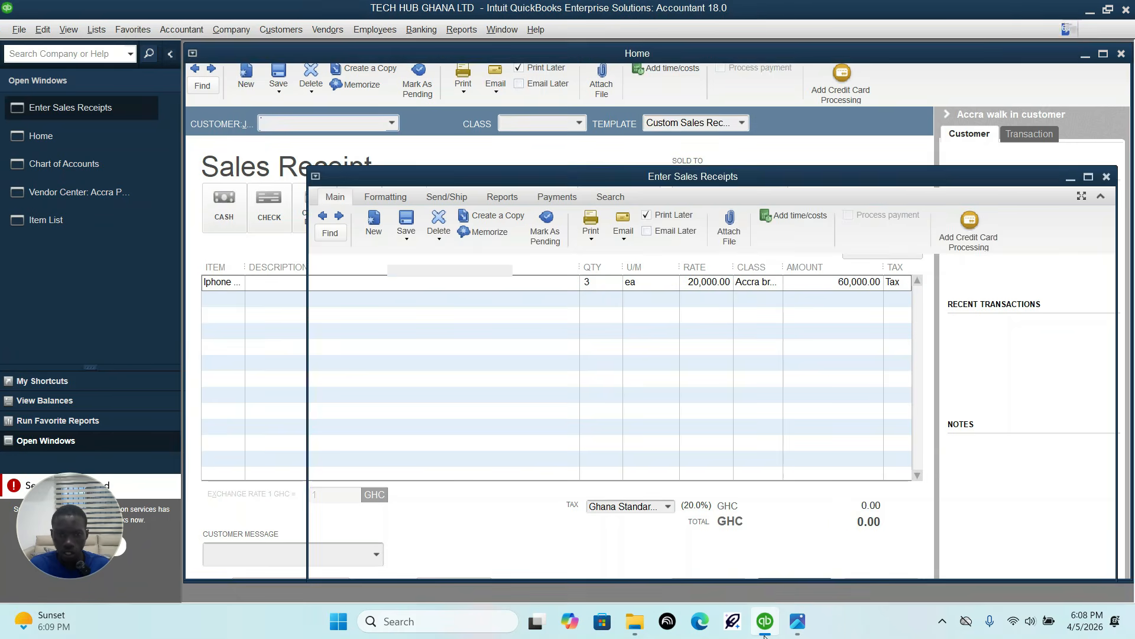
Step: Recheck the cash sale row in the transaction sheet image and reopen Accra walk in customer's sales receipt from the Customer Center
mouse_move(766, 623)
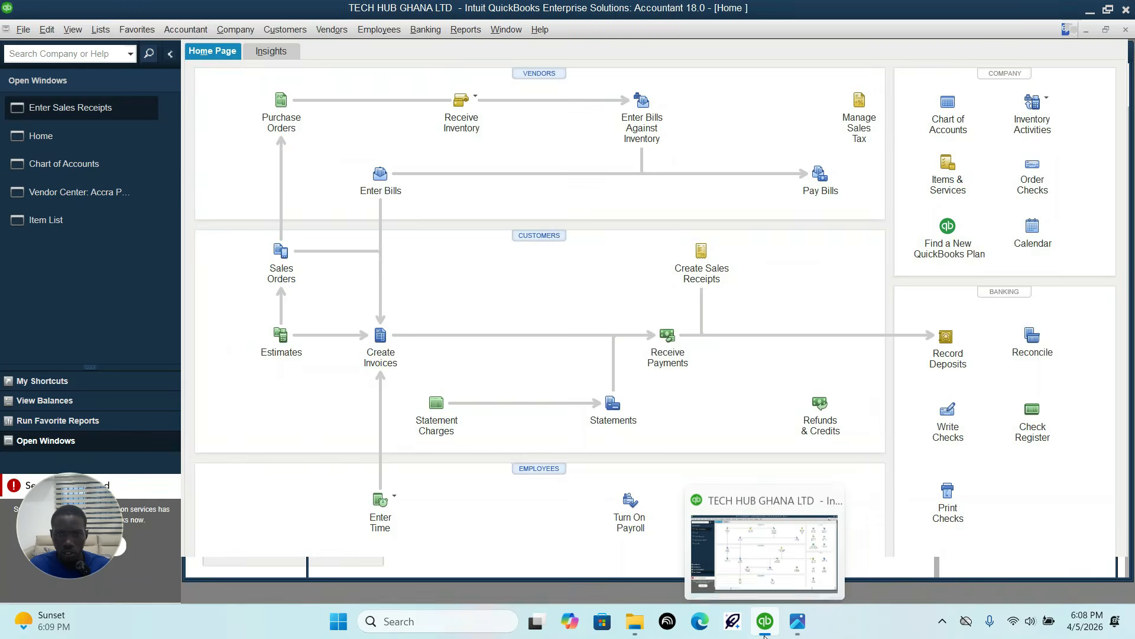
click(795, 622)
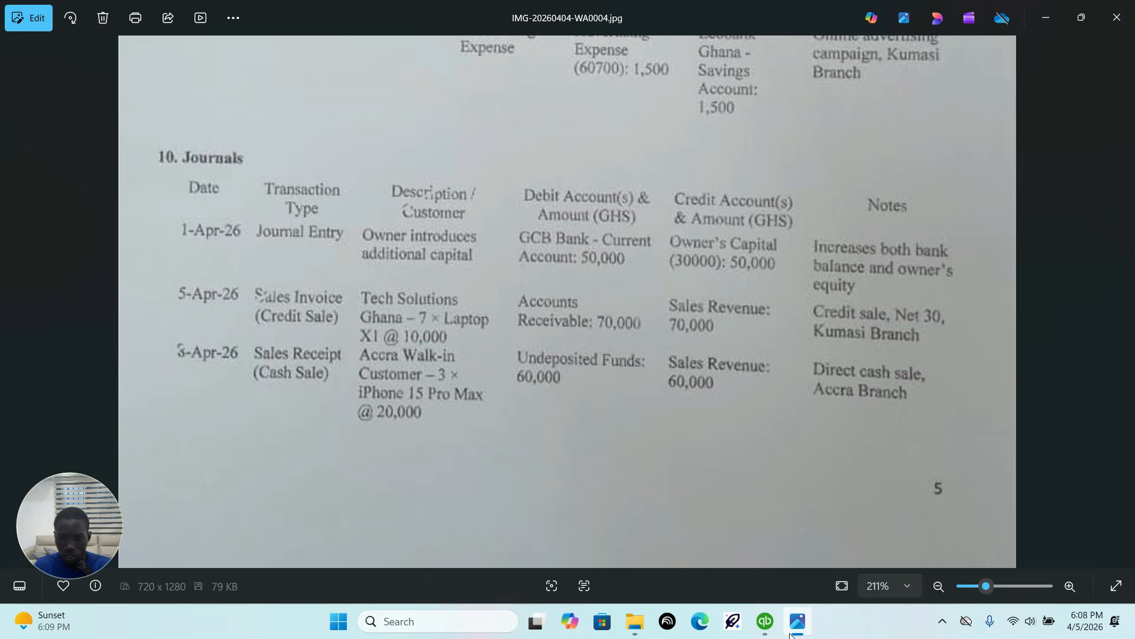
click(773, 625)
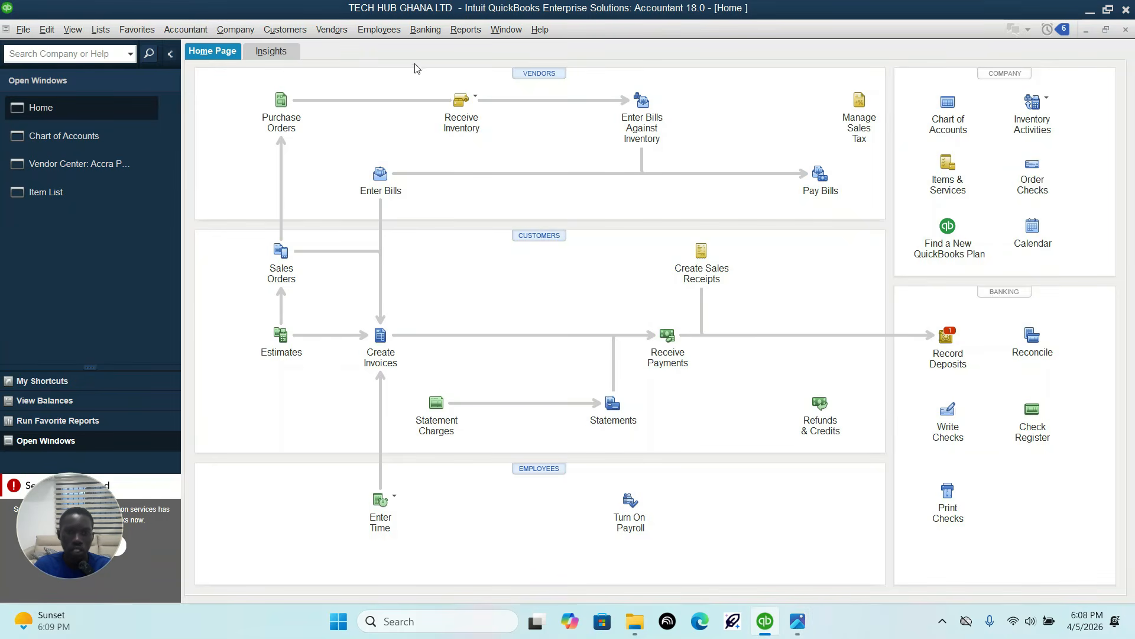
click(289, 30)
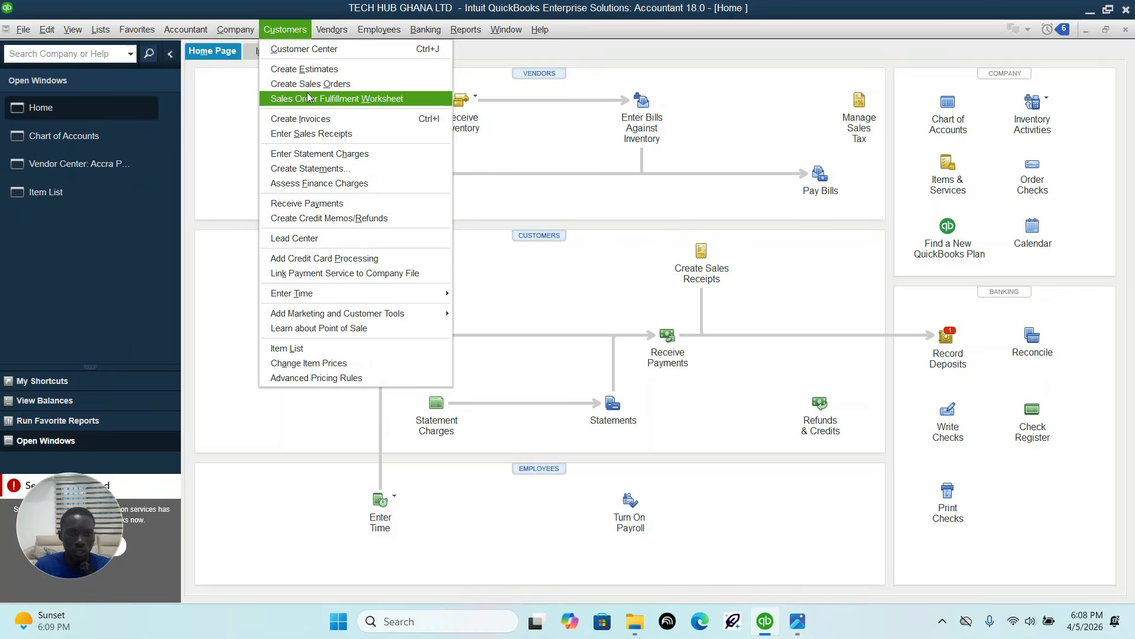
click(323, 52)
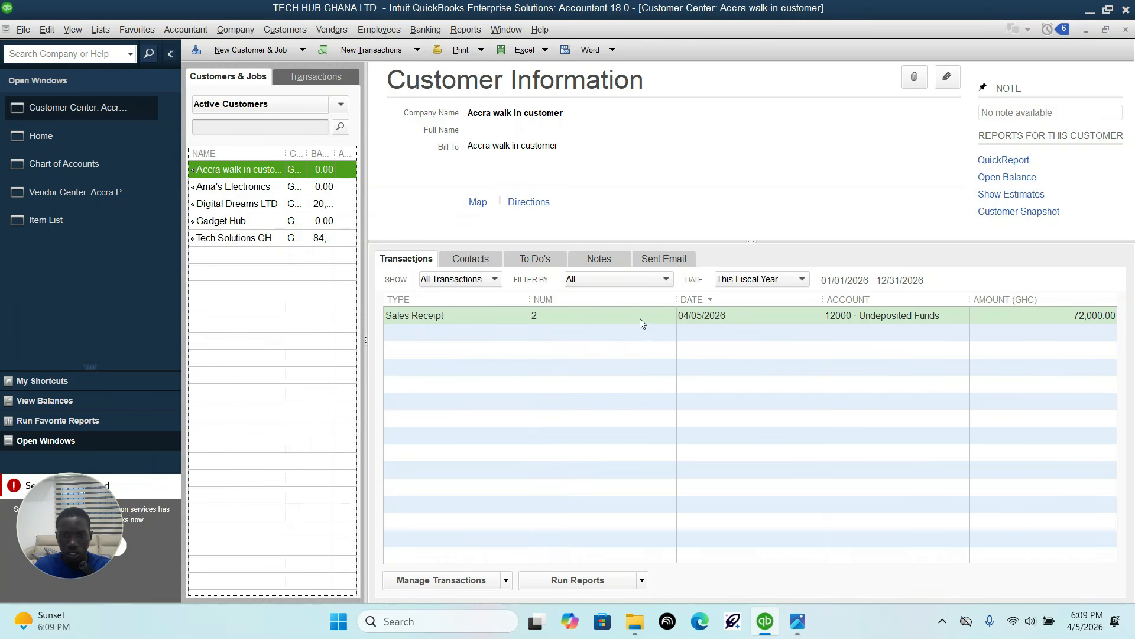
double_click(715, 315)
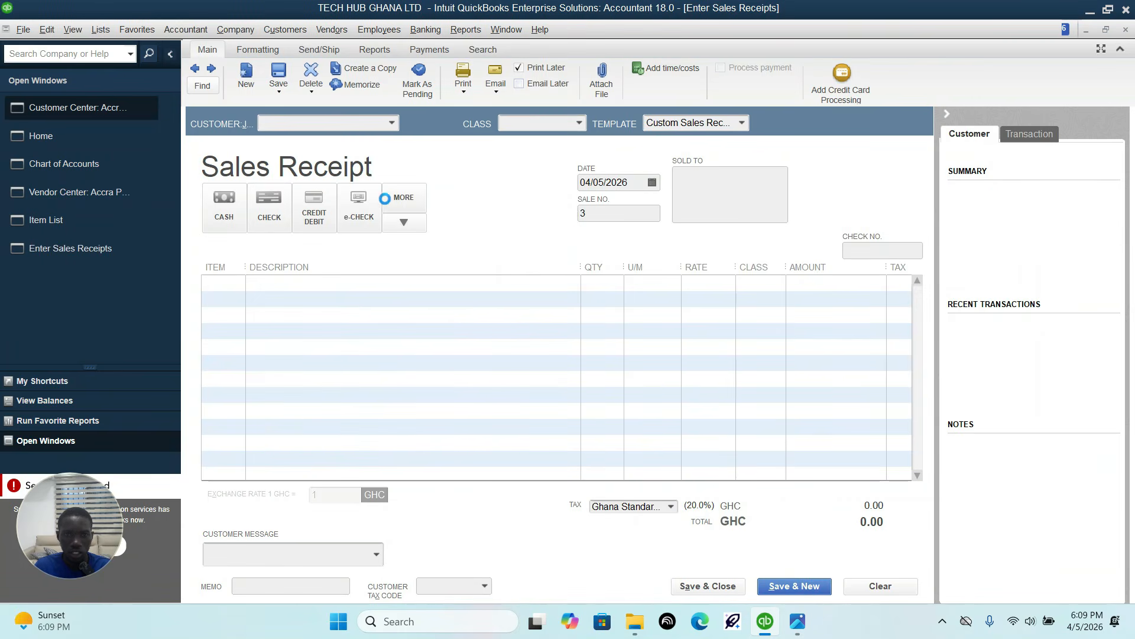
Step: Change the Accra walk in customer sales receipt's date to 04/08/2026 per the transaction sheet, save and close, and record the change
click(653, 184)
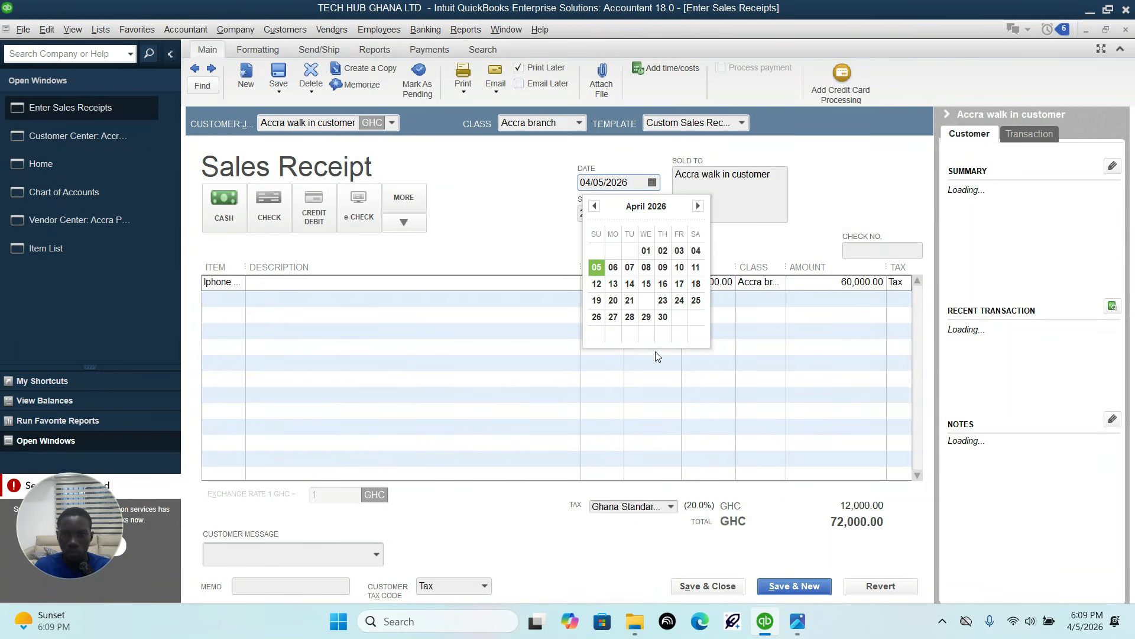
click(795, 620)
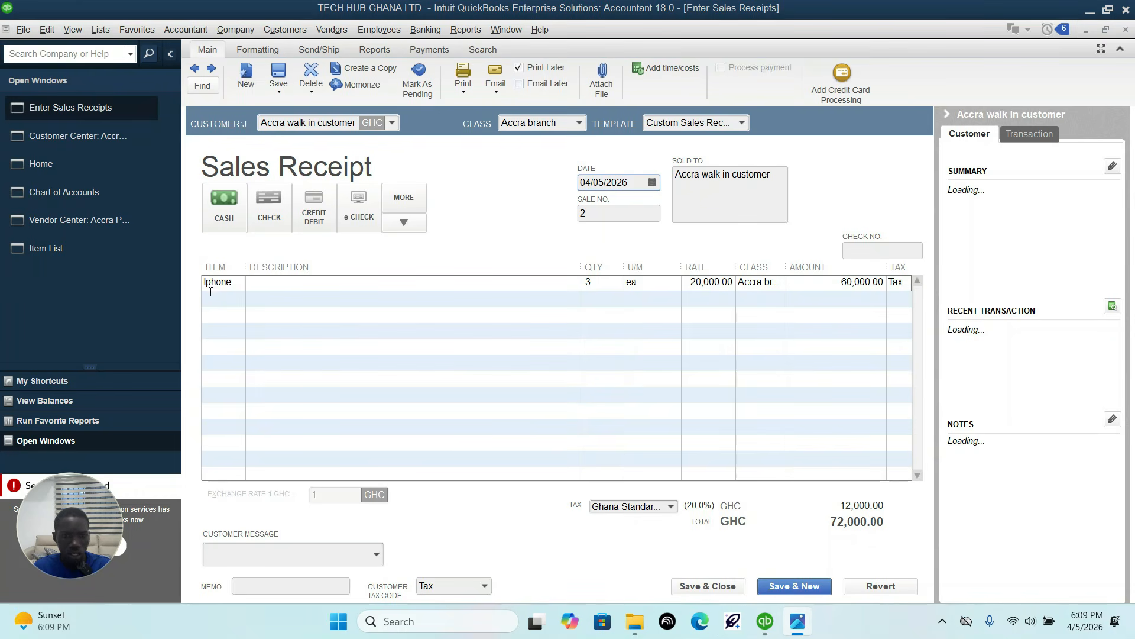
click(798, 622)
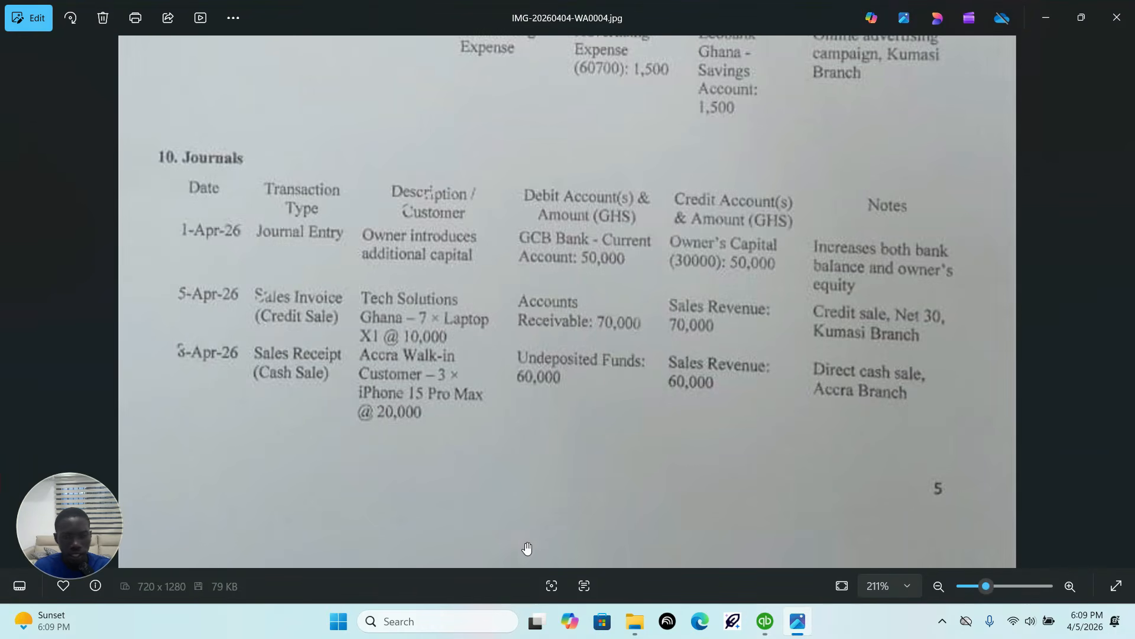
click(764, 622)
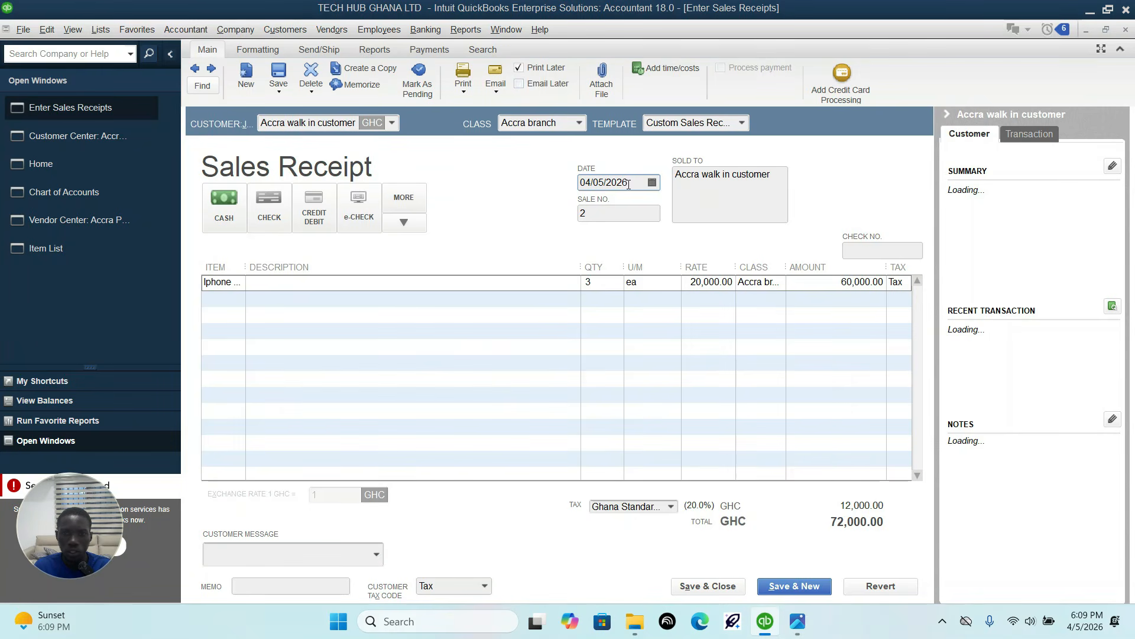
click(652, 182)
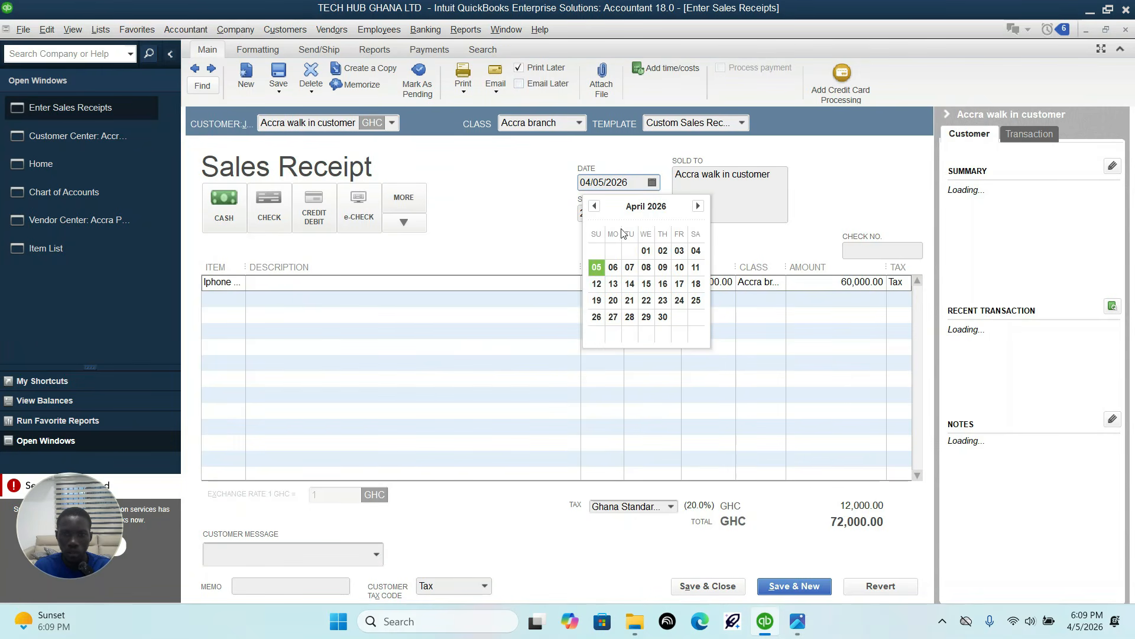
click(647, 269)
click(711, 588)
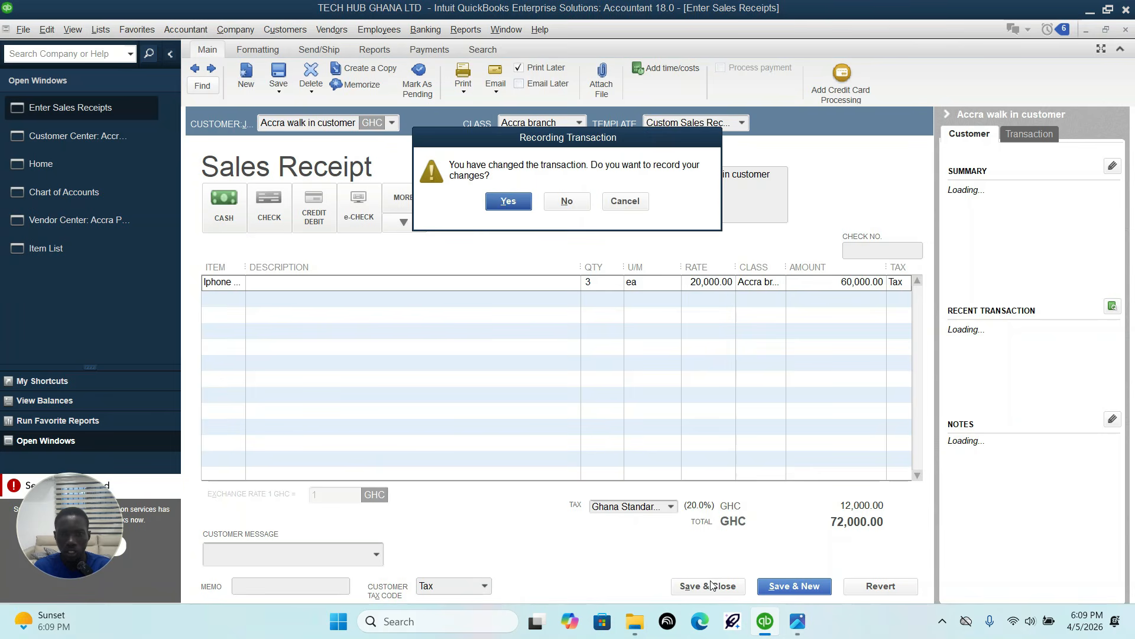
click(506, 201)
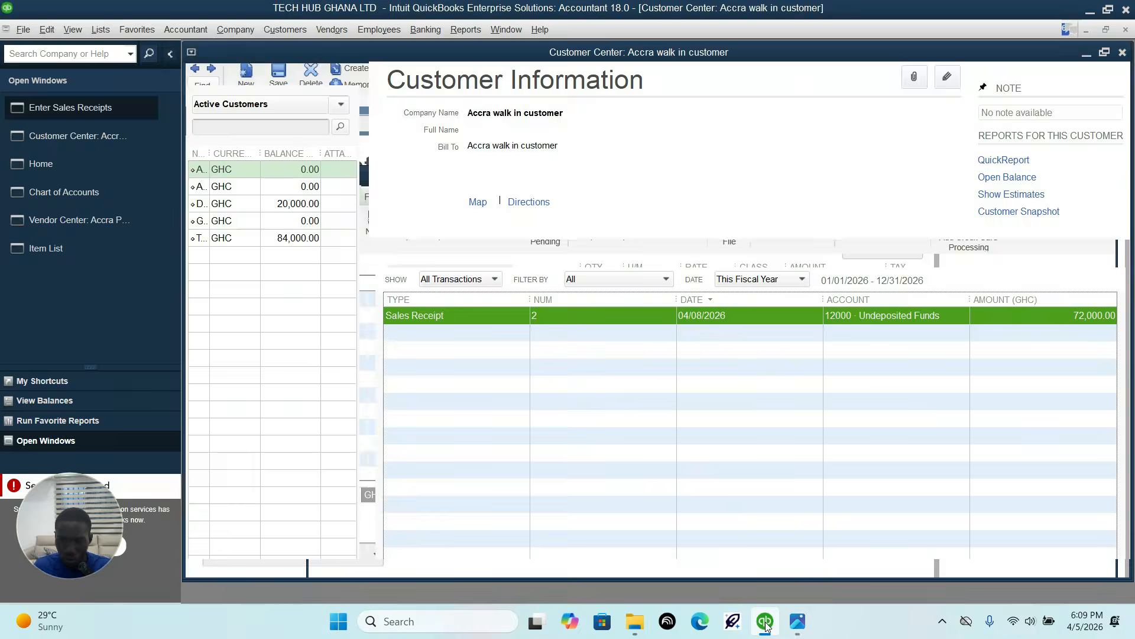
Step: Examine the next page of the transaction sheet, IMG-20260404-WA0005.jpg, for the transactions dated from 10-Apr-26
click(796, 622)
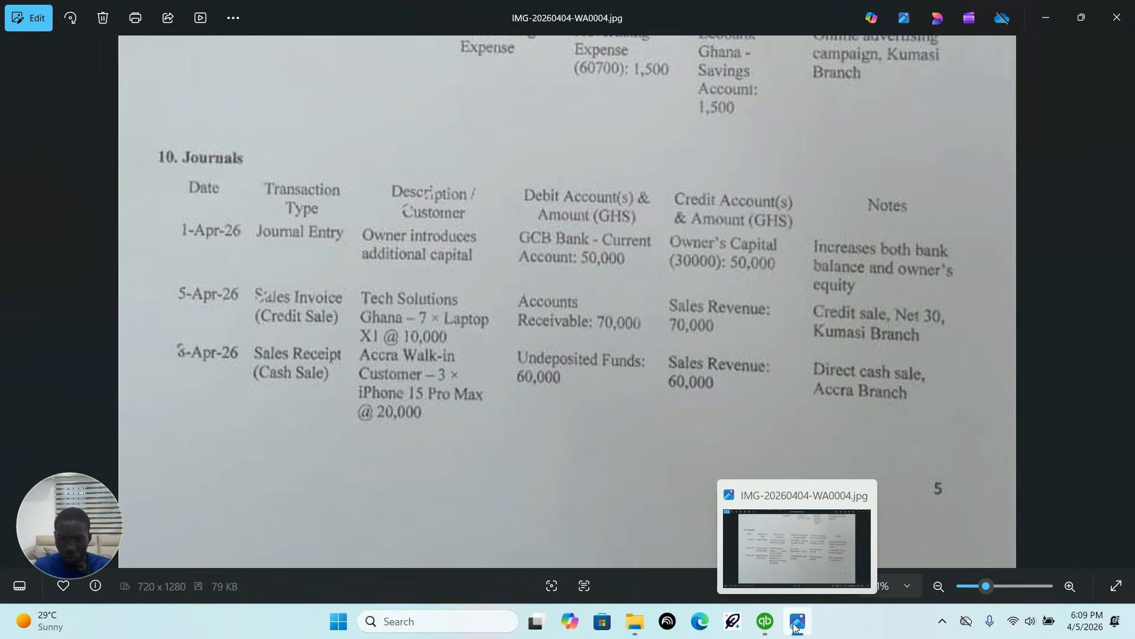
scroll(482, 266, down, 2)
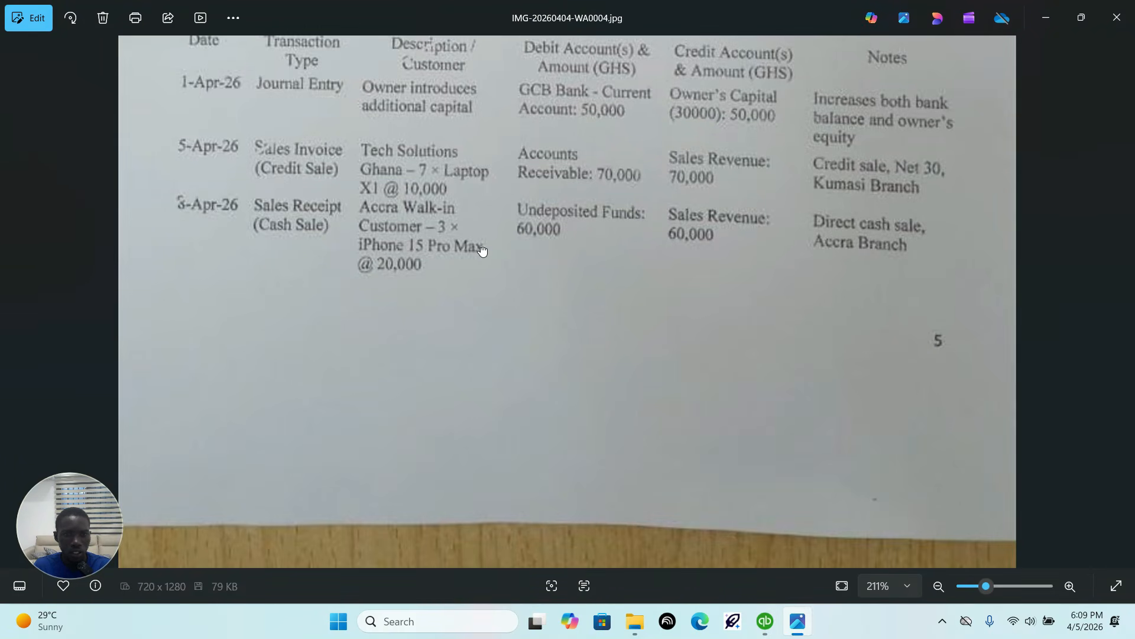
scroll(471, 304, up, 2)
scroll(578, 303, up, 2)
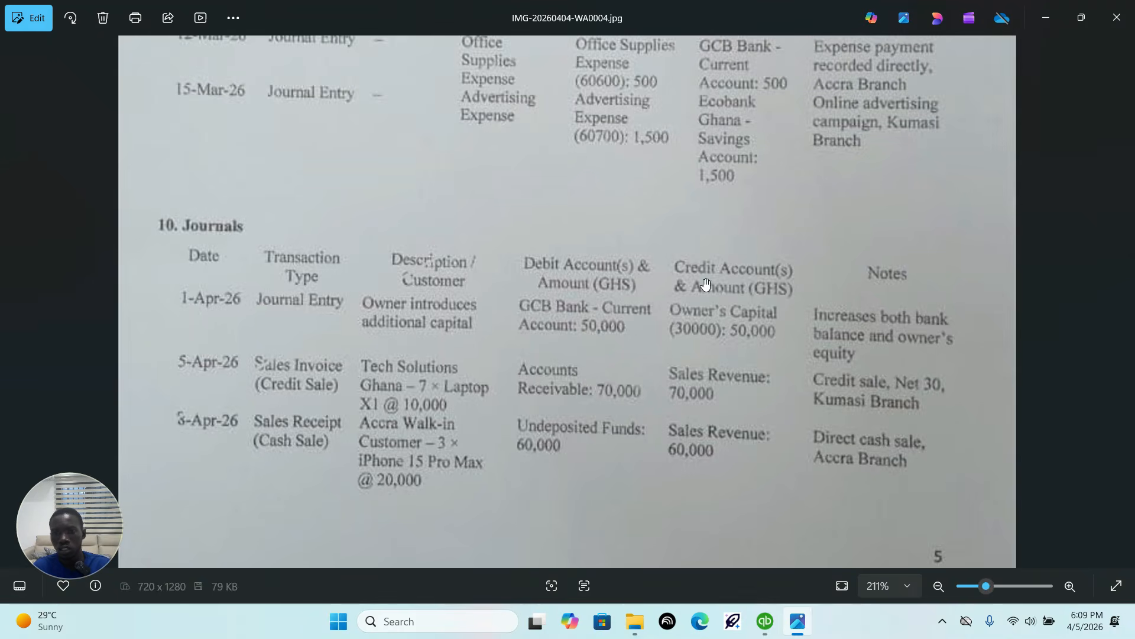
click(1122, 302)
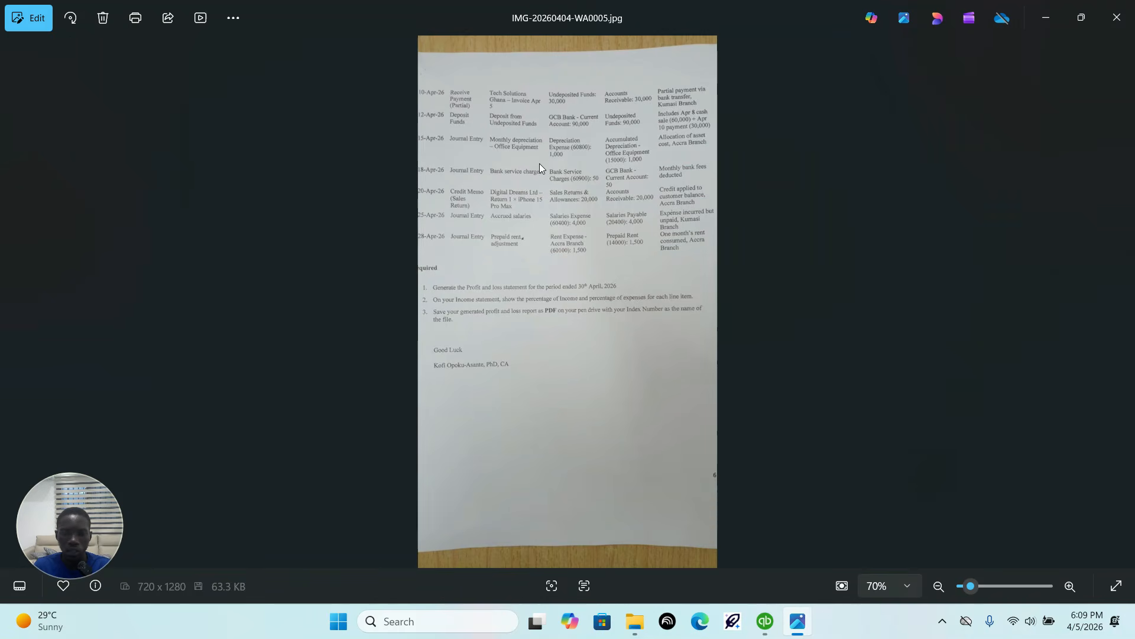
scroll(539, 164, up, 5)
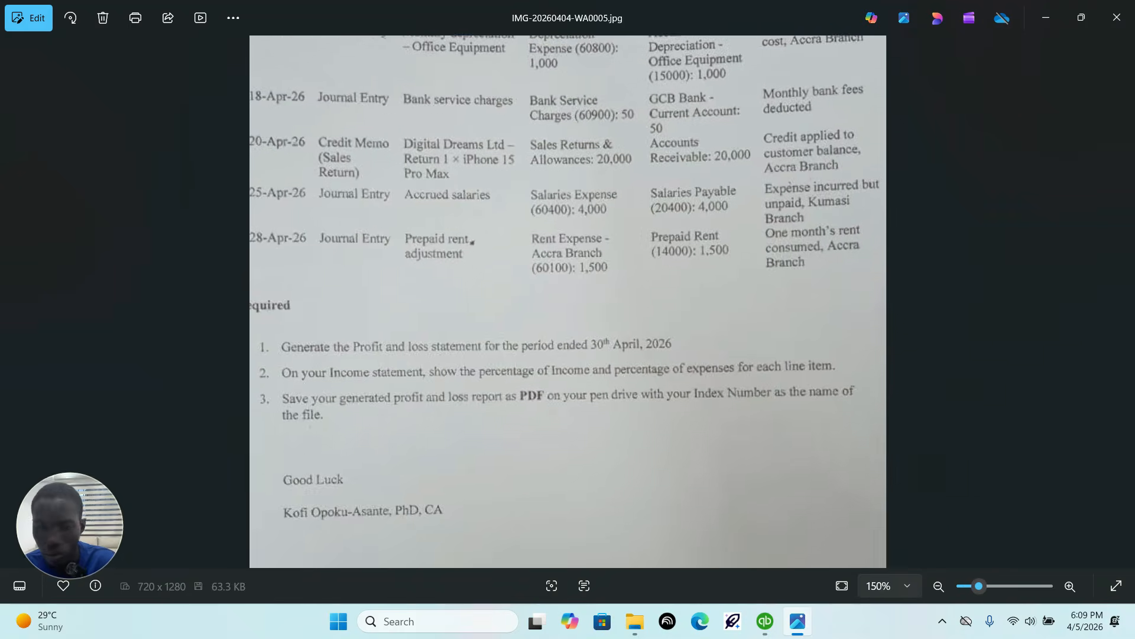
scroll(568, 177, up, 2)
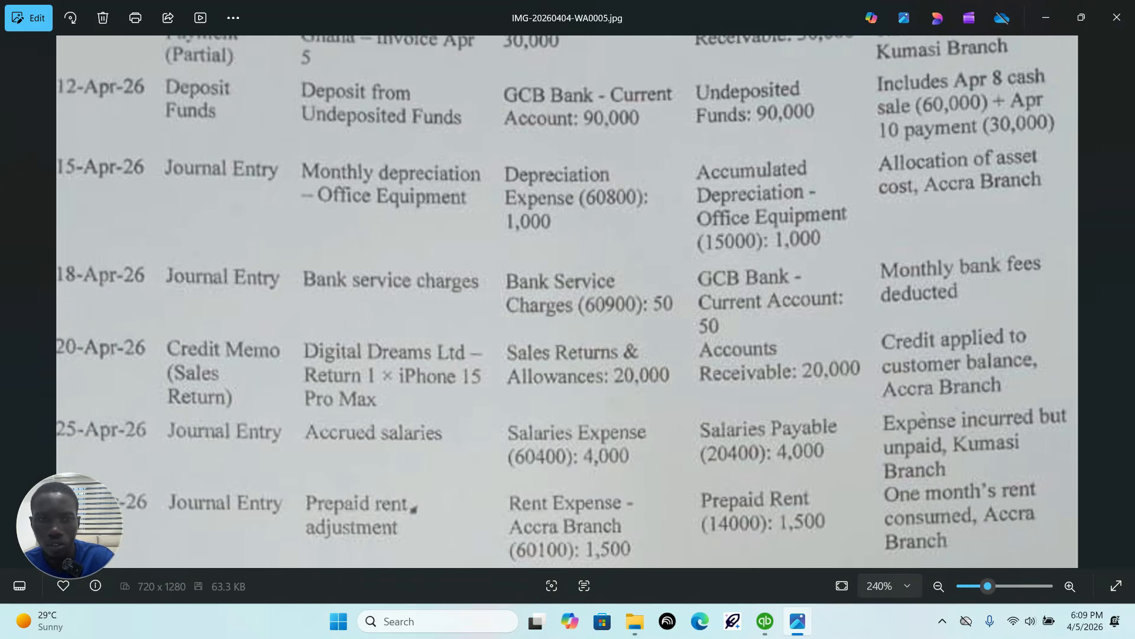
drag(701, 228, 733, 415)
drag(574, 222, 613, 190)
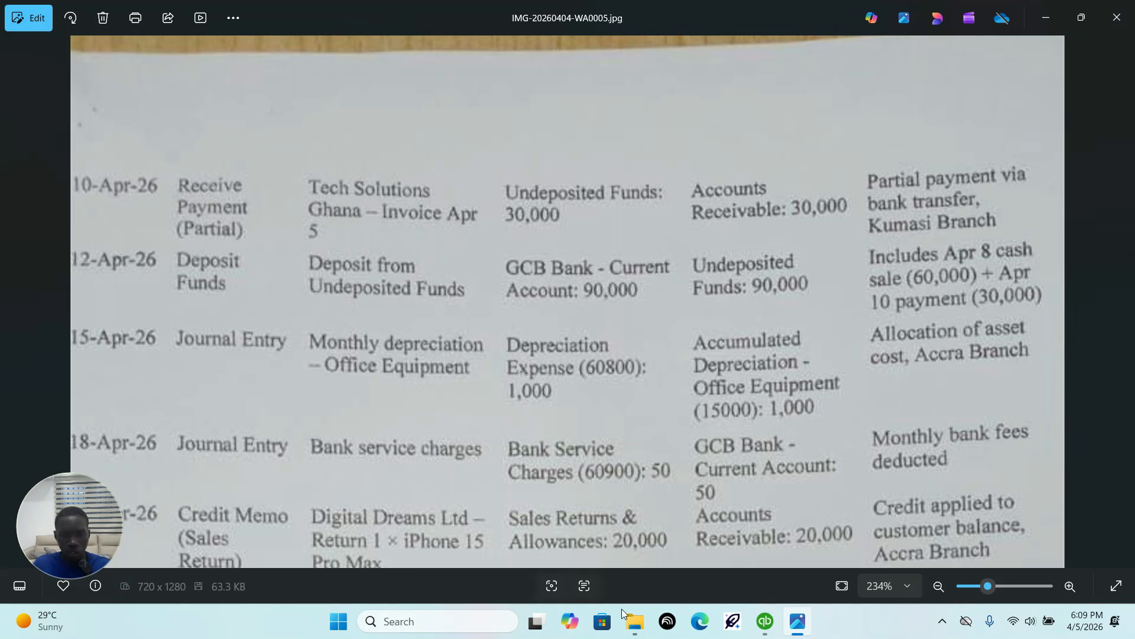
Step: Start a customer payment in QuickBooks received from Tech Solutions GH, checking the 10-Apr-26 row in the transaction sheet
click(766, 620)
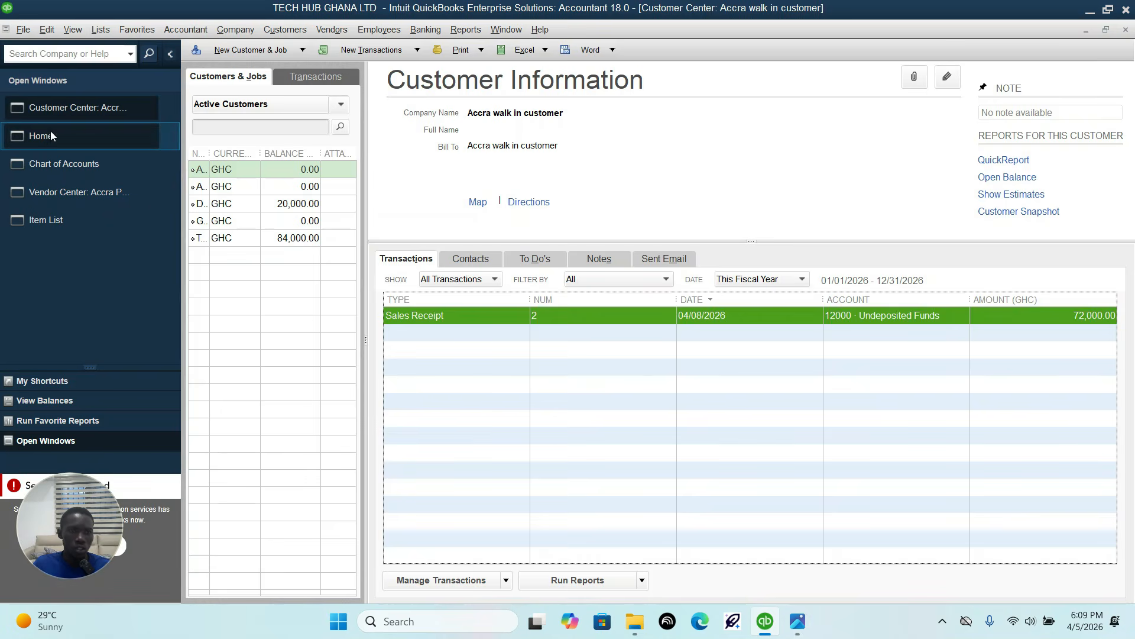
click(41, 136)
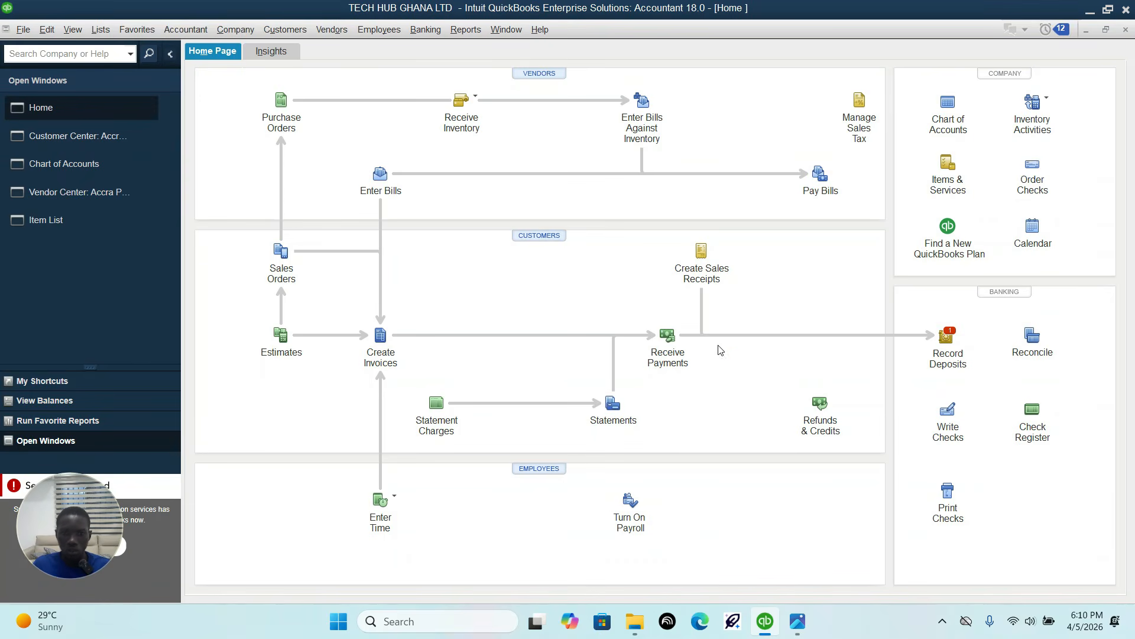
click(668, 334)
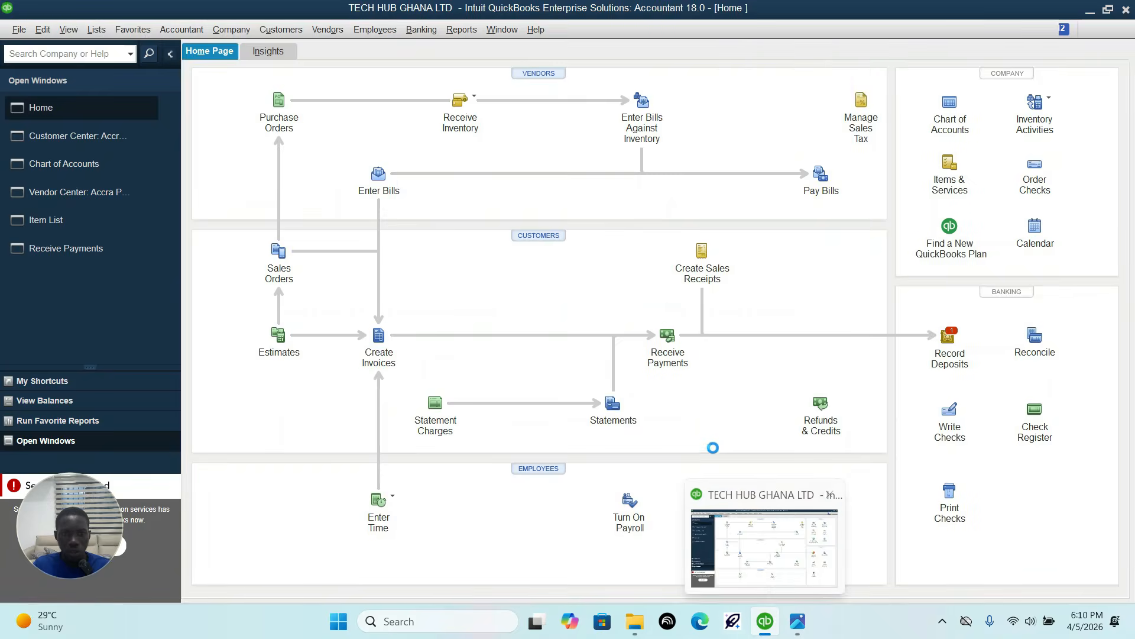
click(796, 624)
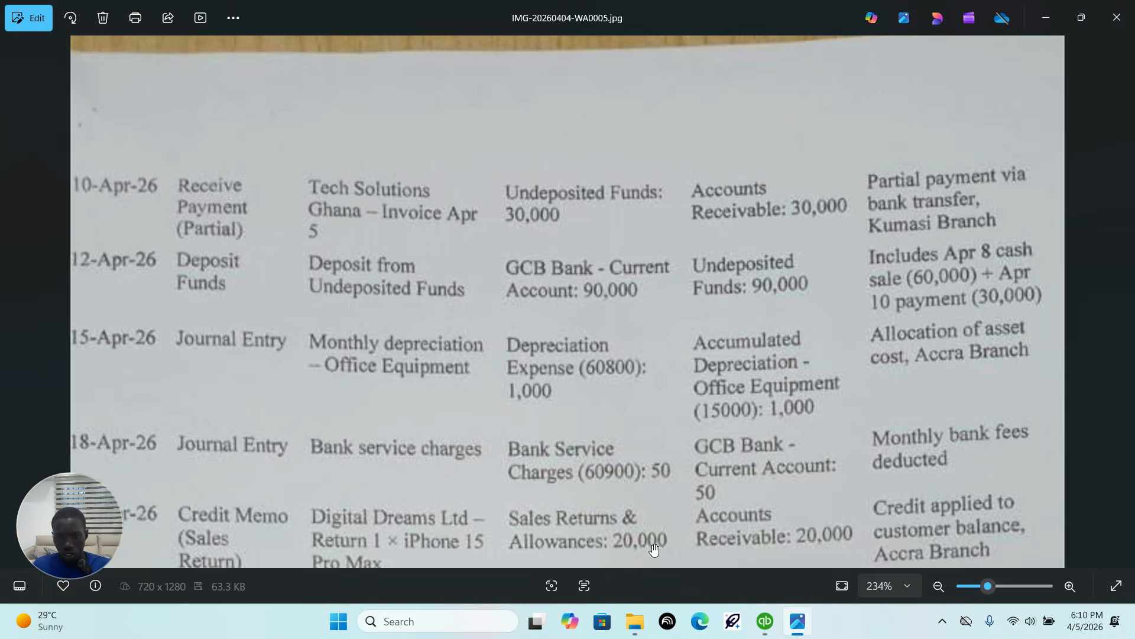
click(764, 626)
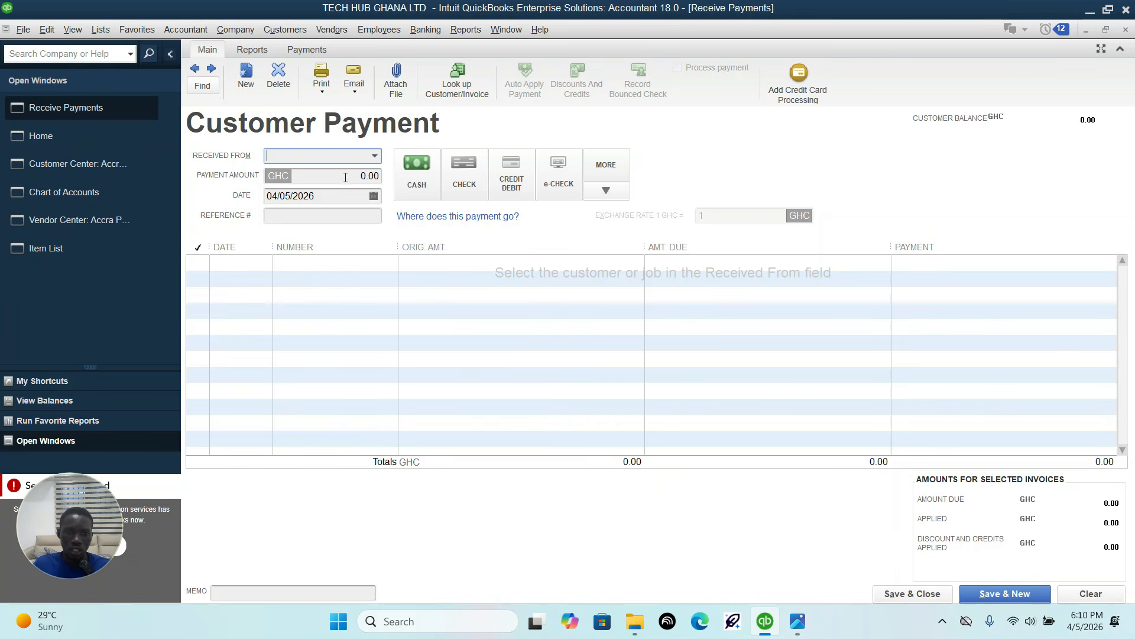
click(375, 156)
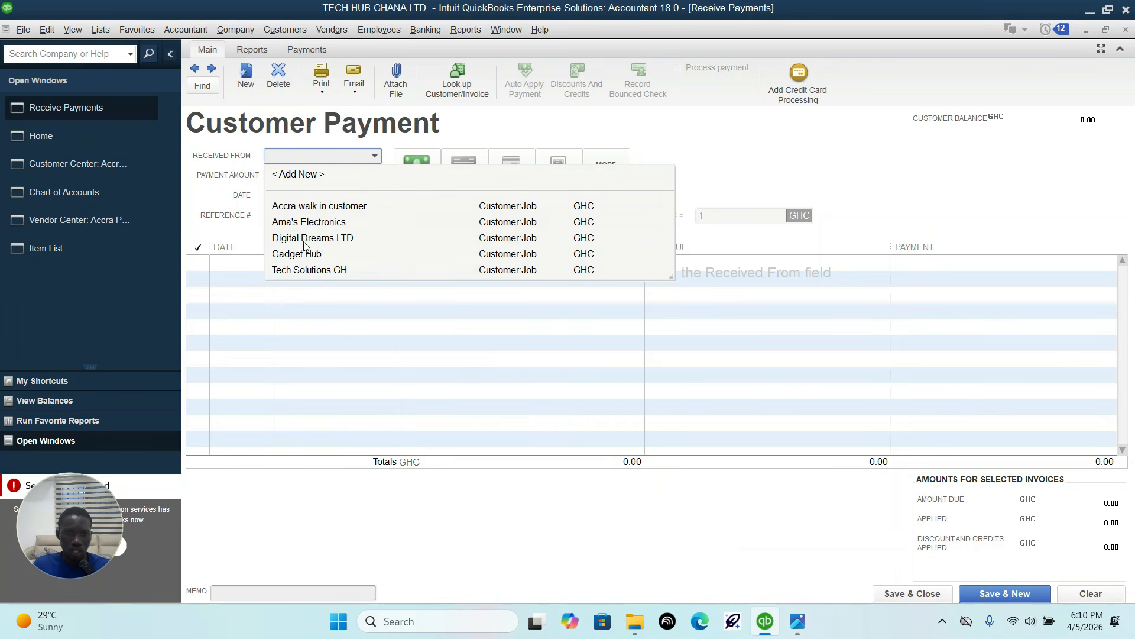
click(308, 270)
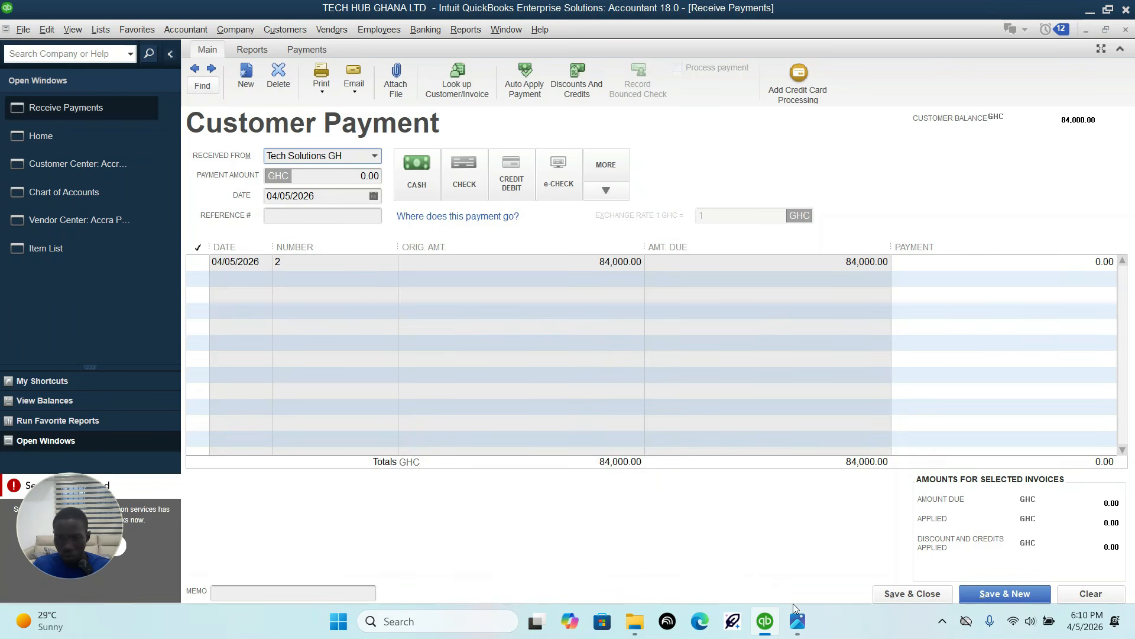
Step: Set the payment amount to 30,000 per the transaction sheet and apply it to Tech Solutions GH's 04/05/2026 invoice
click(798, 621)
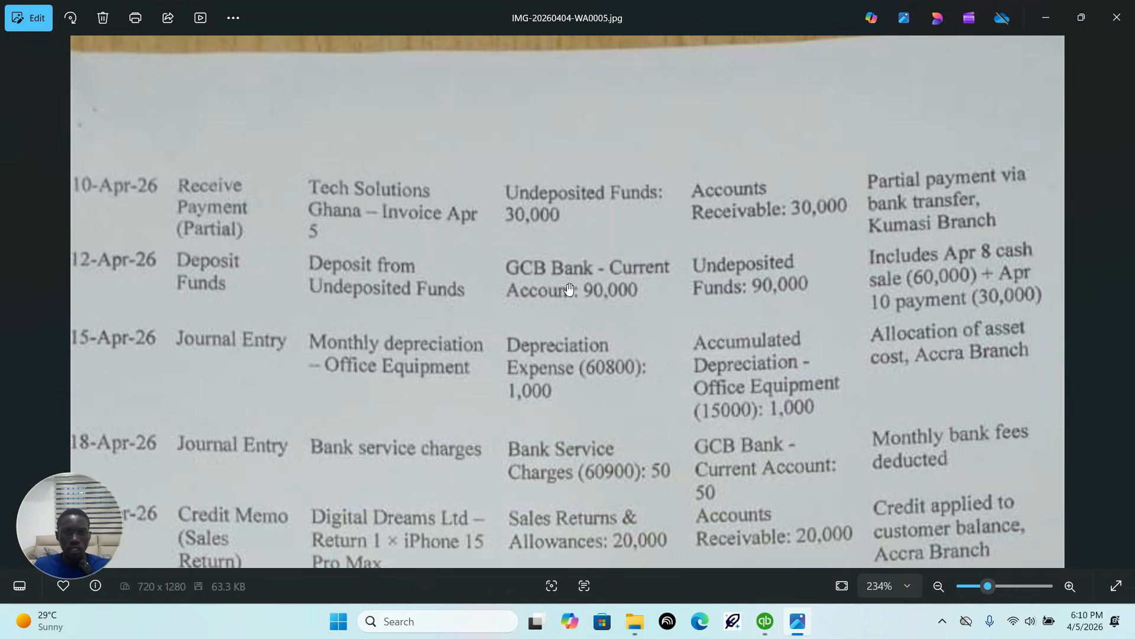
click(757, 624)
click(328, 175)
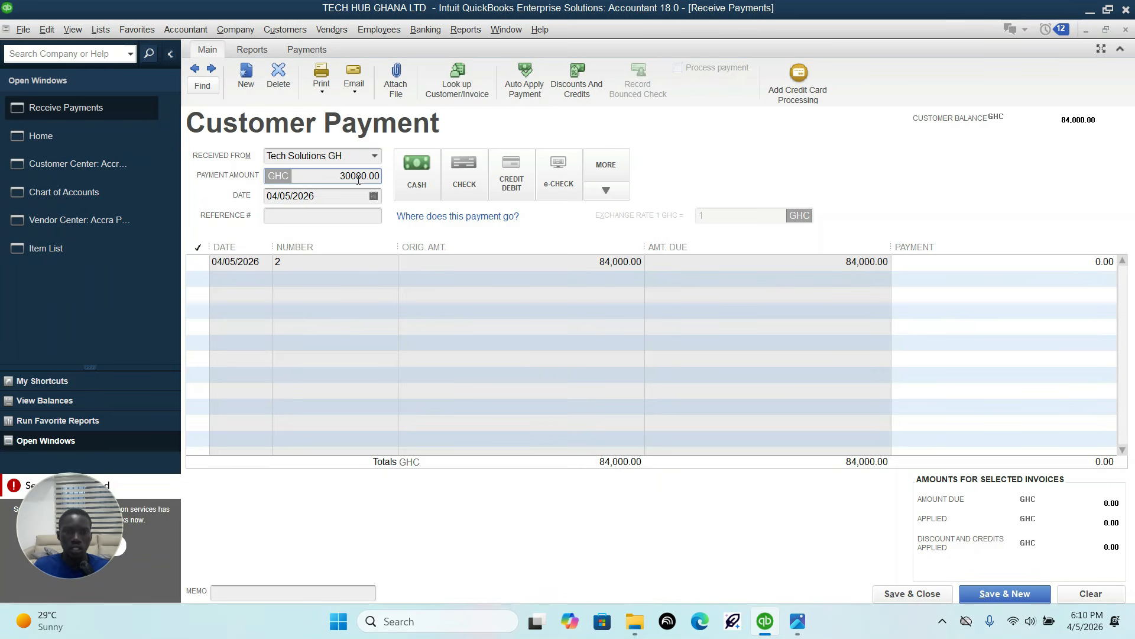
click(793, 621)
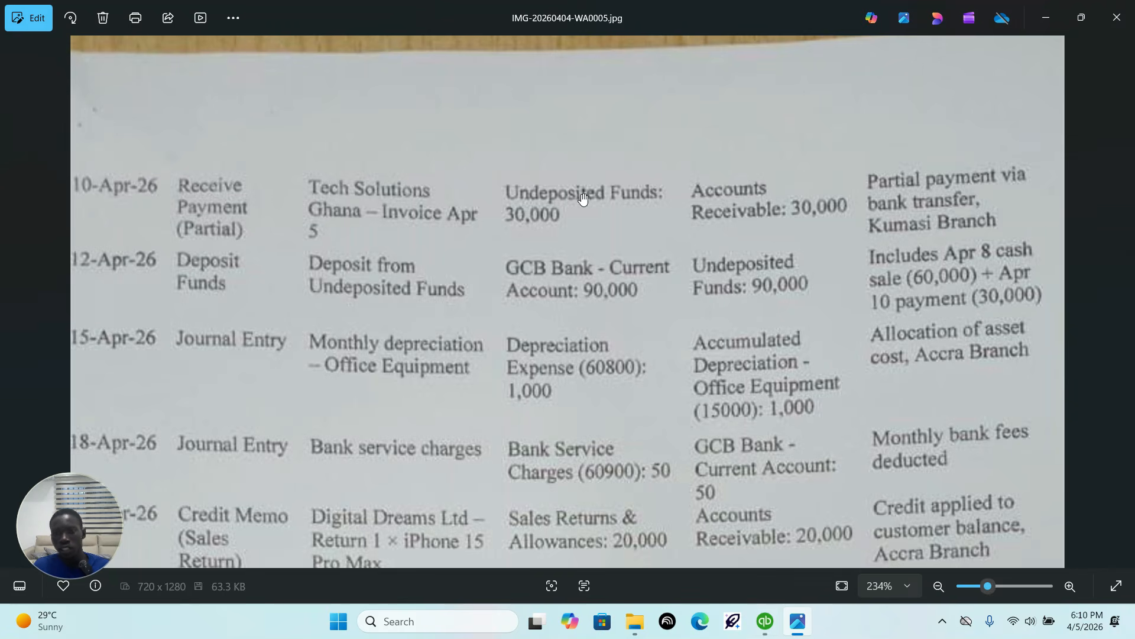
click(764, 624)
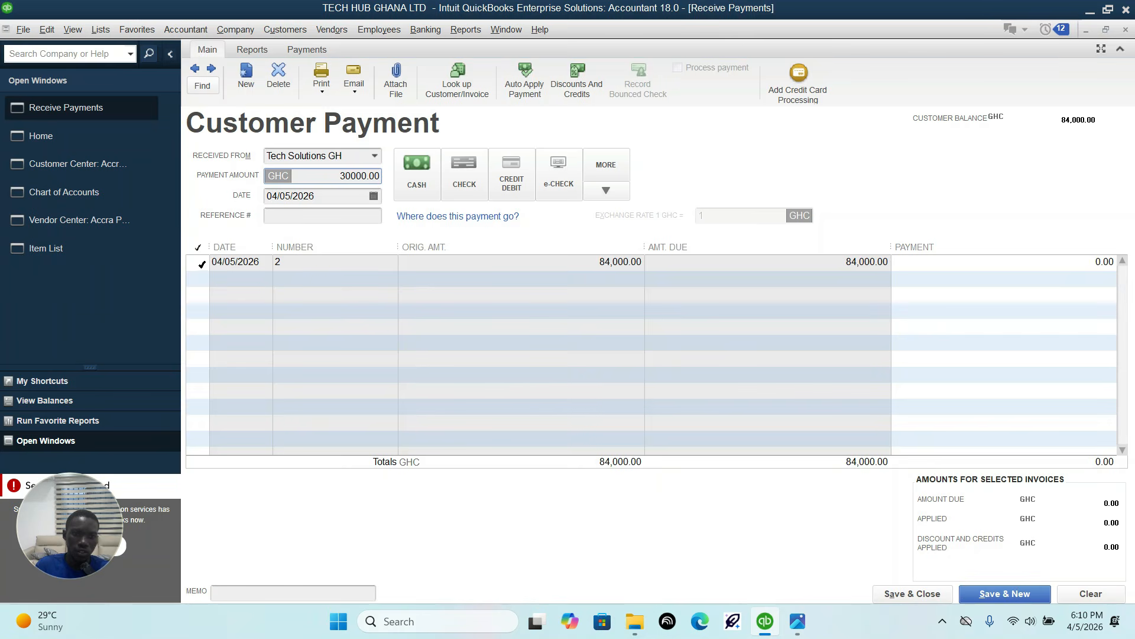
click(202, 264)
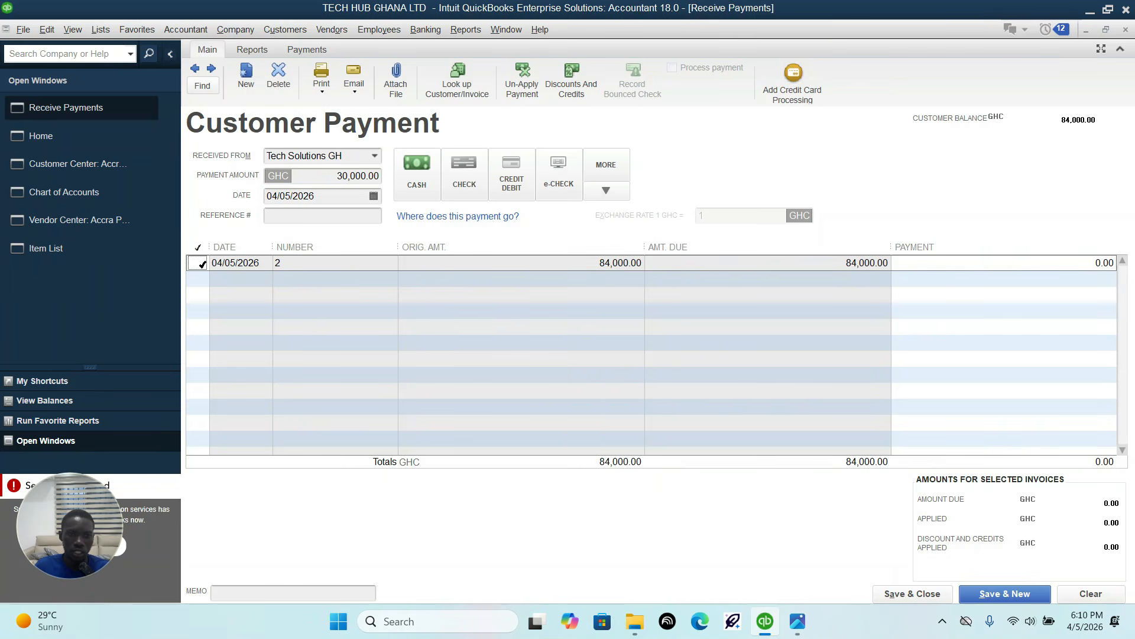
click(201, 264)
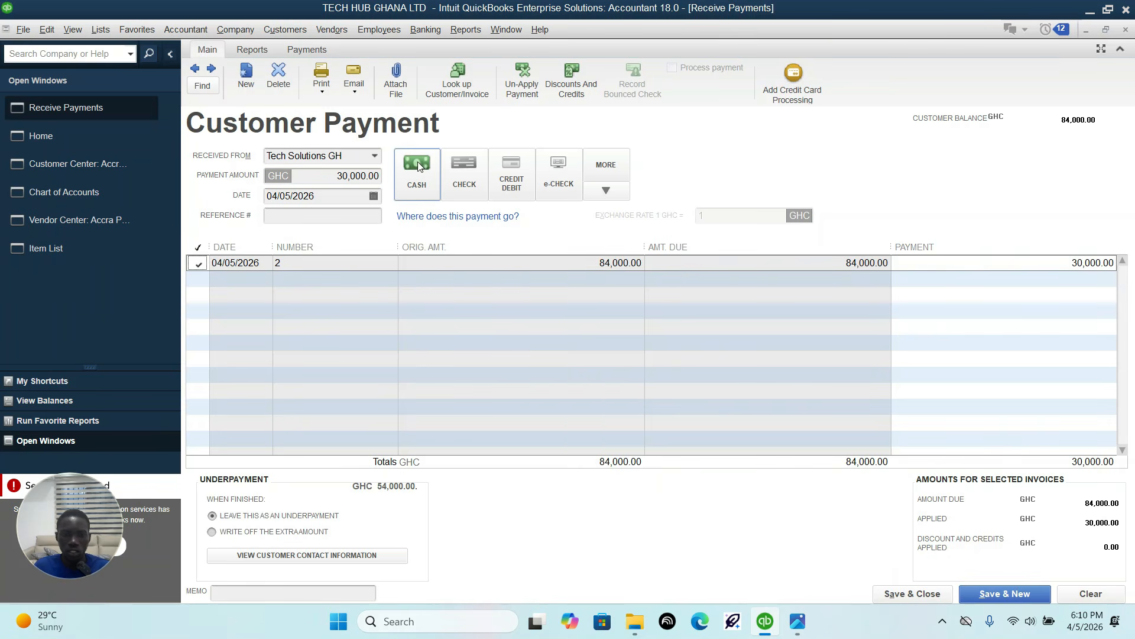
Step: Recheck the partial payment row in the transaction sheet and switch the payment method from cash to check, viewing the additional methods
click(417, 177)
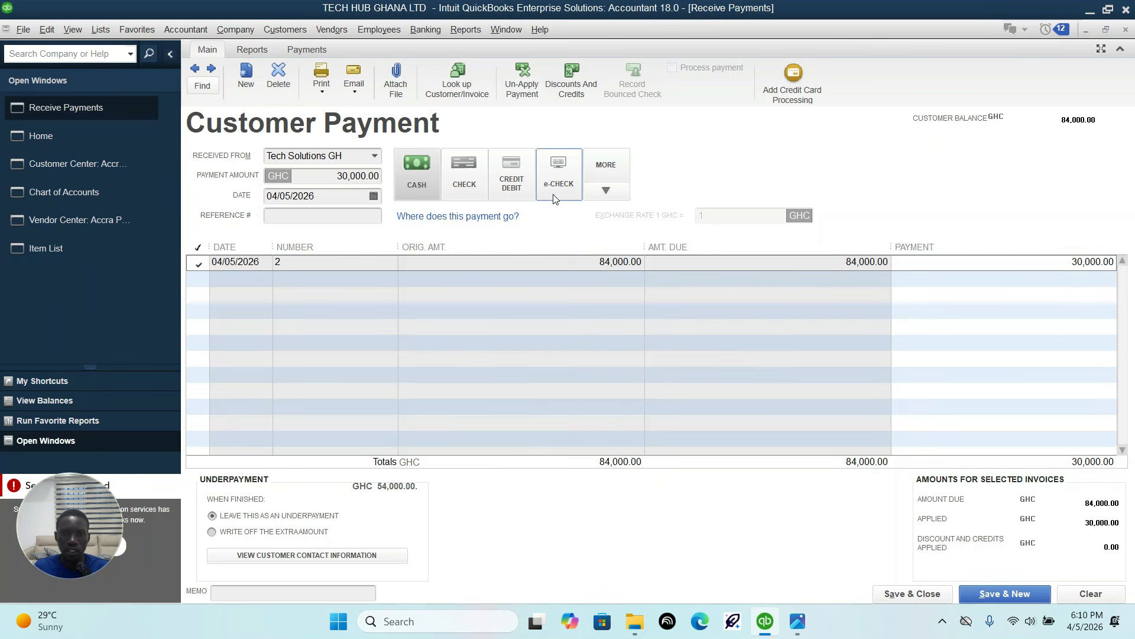
click(798, 621)
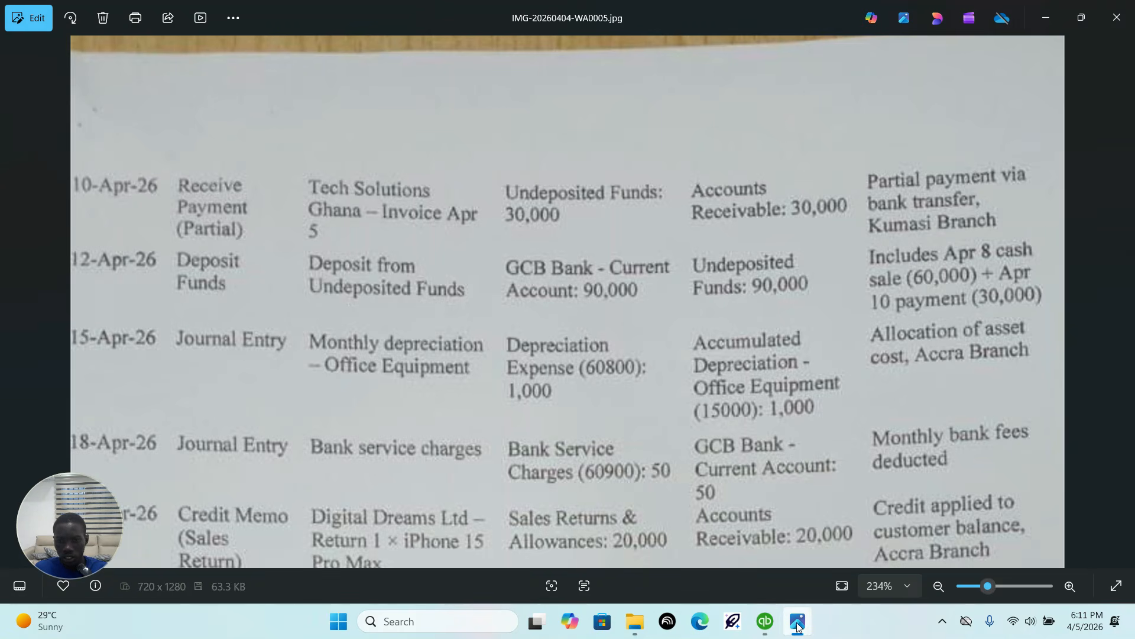
click(764, 629)
click(476, 178)
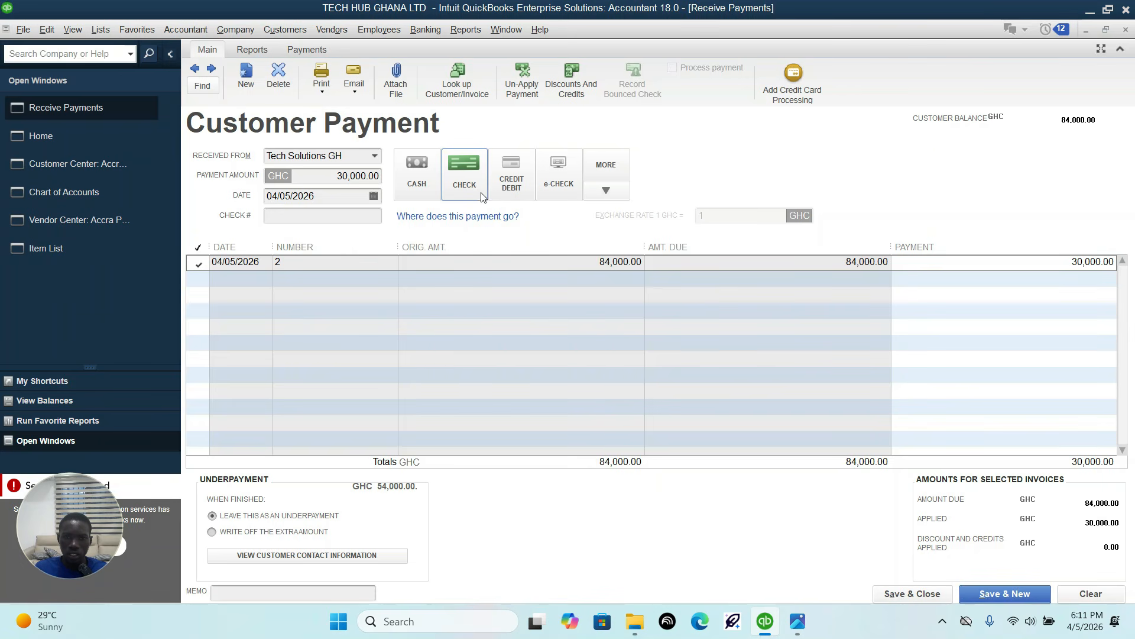
click(604, 197)
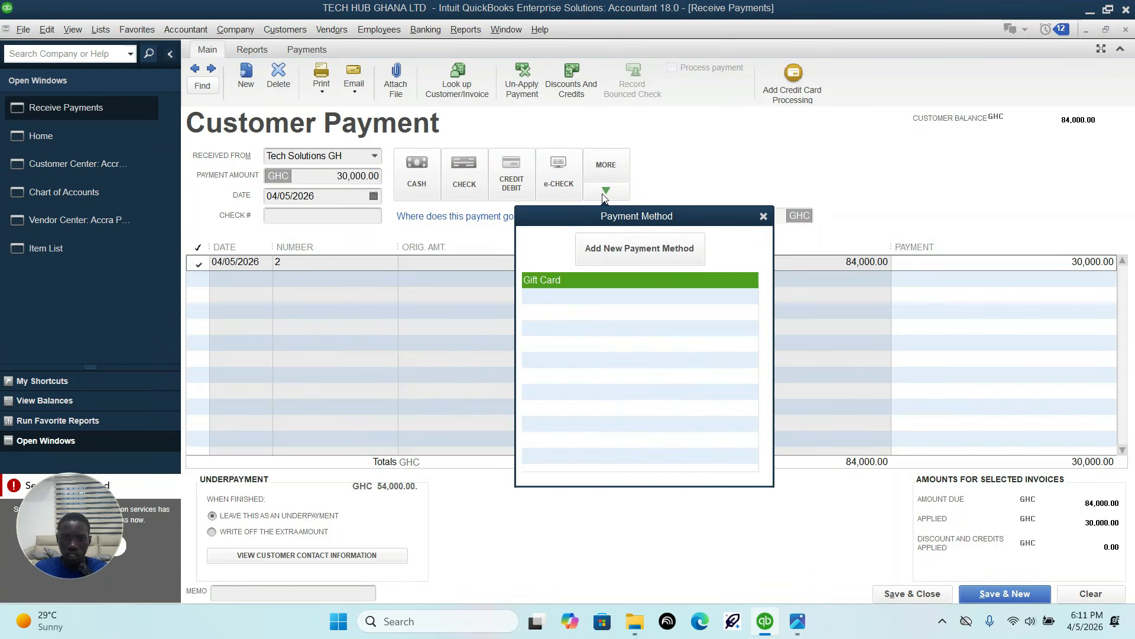
click(763, 216)
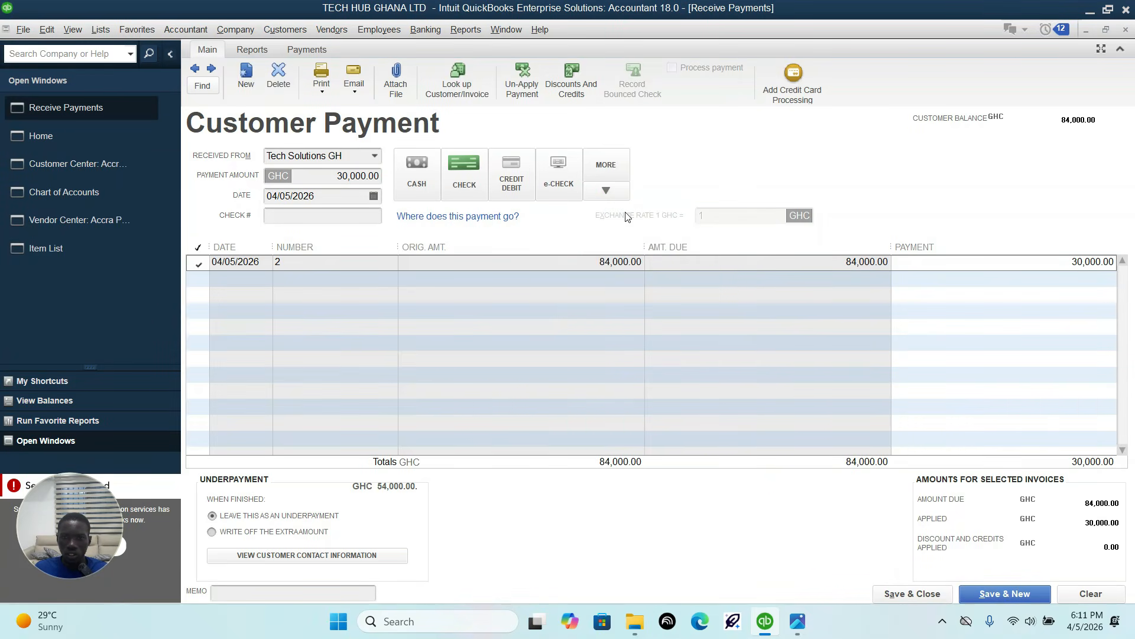
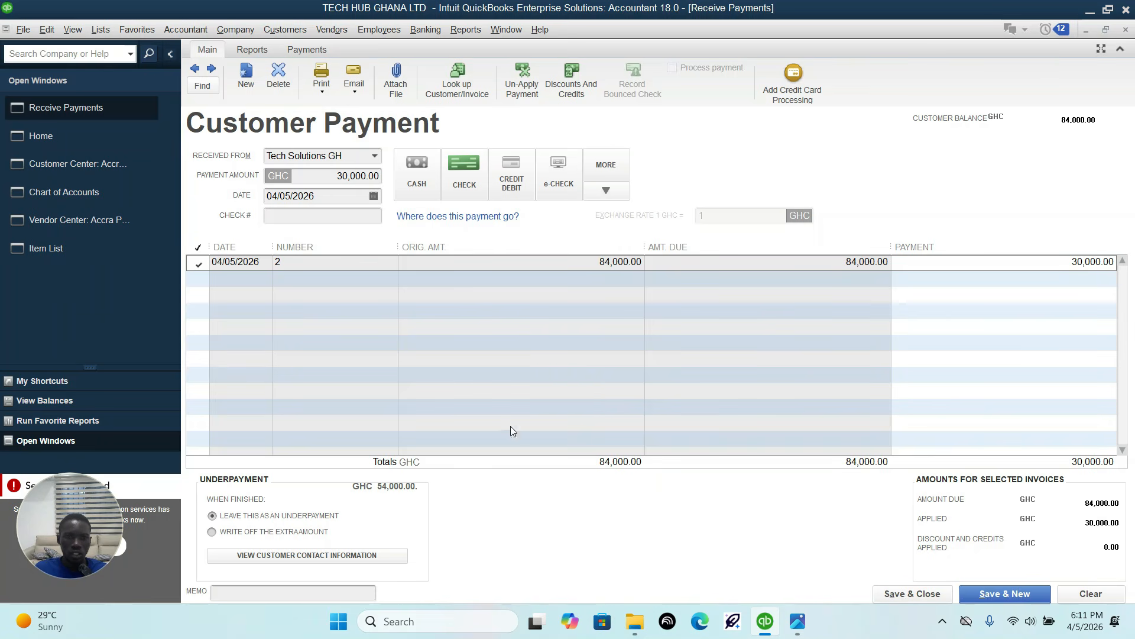
Step: Recheck the 10-Apr-26 partial payment row in the transaction sheet, then save and close Tech Solutions GH's payment
click(903, 594)
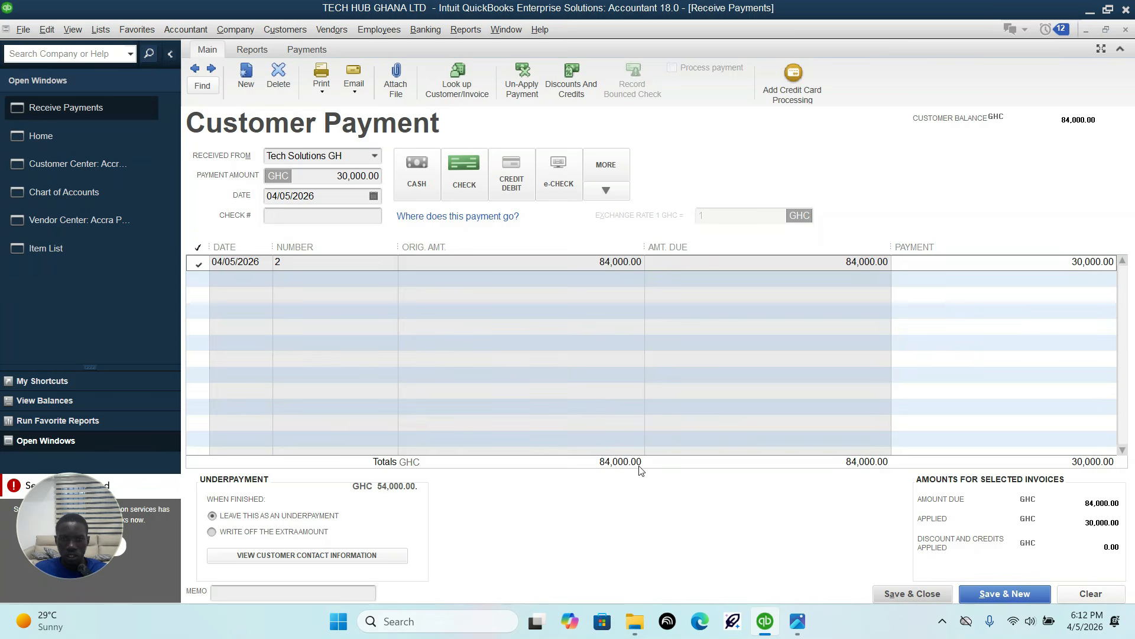
click(808, 623)
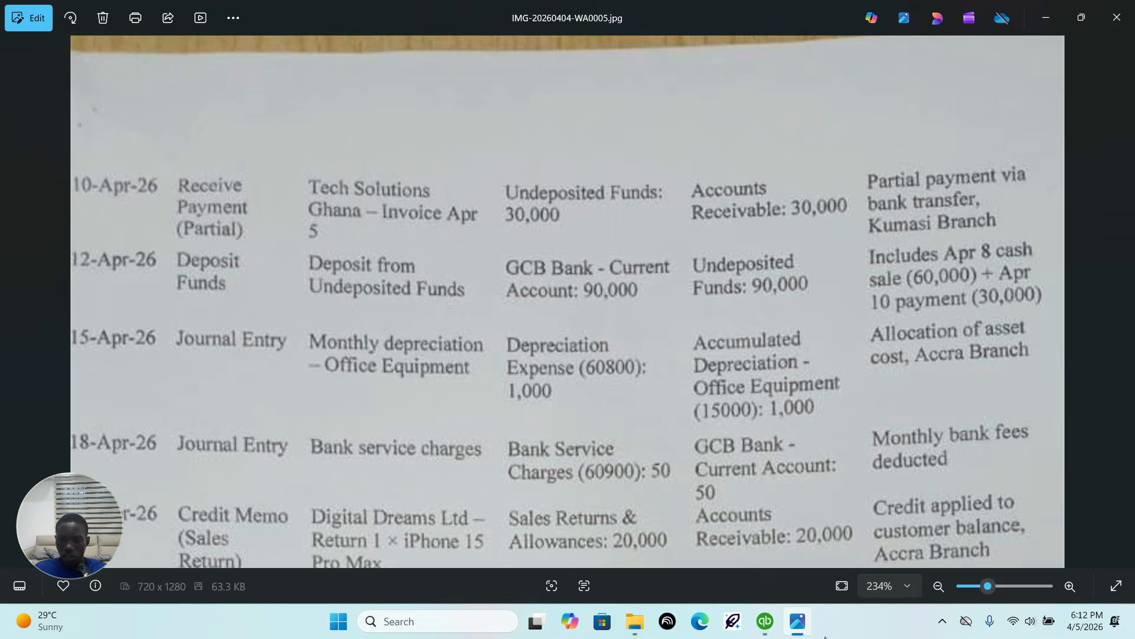
click(765, 622)
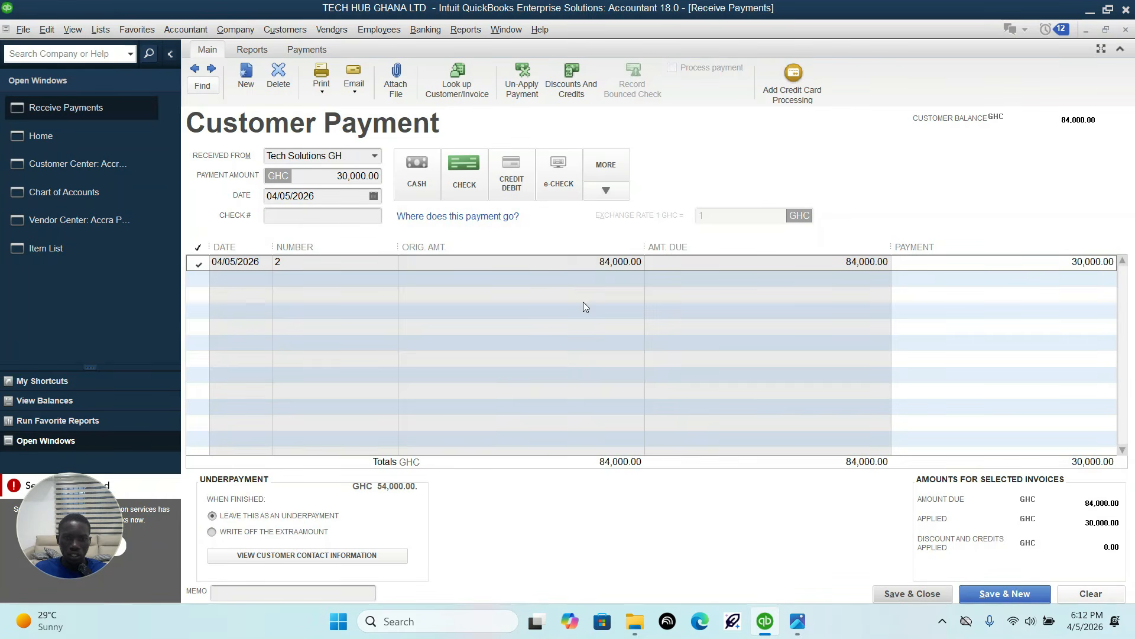
click(930, 595)
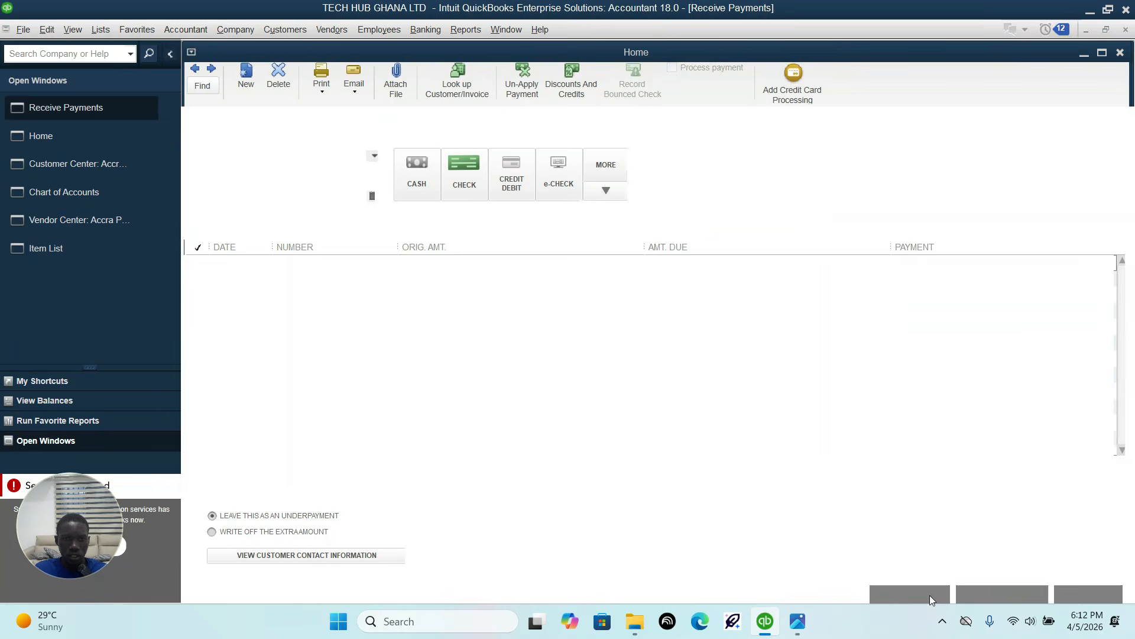
Step: Start a bank deposit per the transaction sheet and include both the walk-in customer's cash receipt and Tech Solutions GH's check payment
click(797, 621)
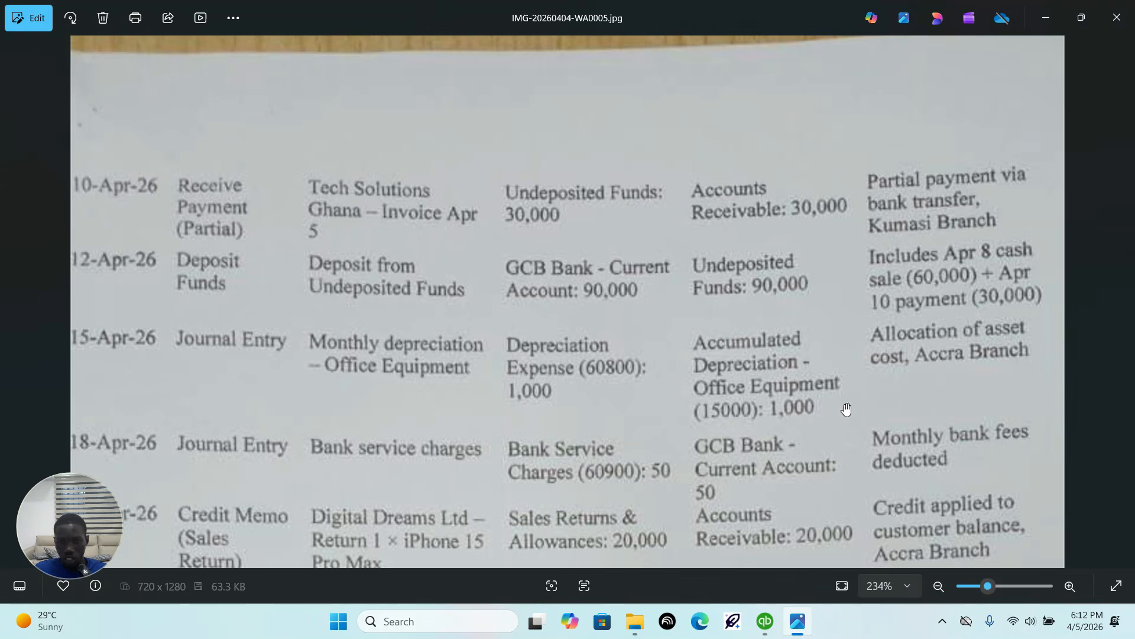
click(769, 622)
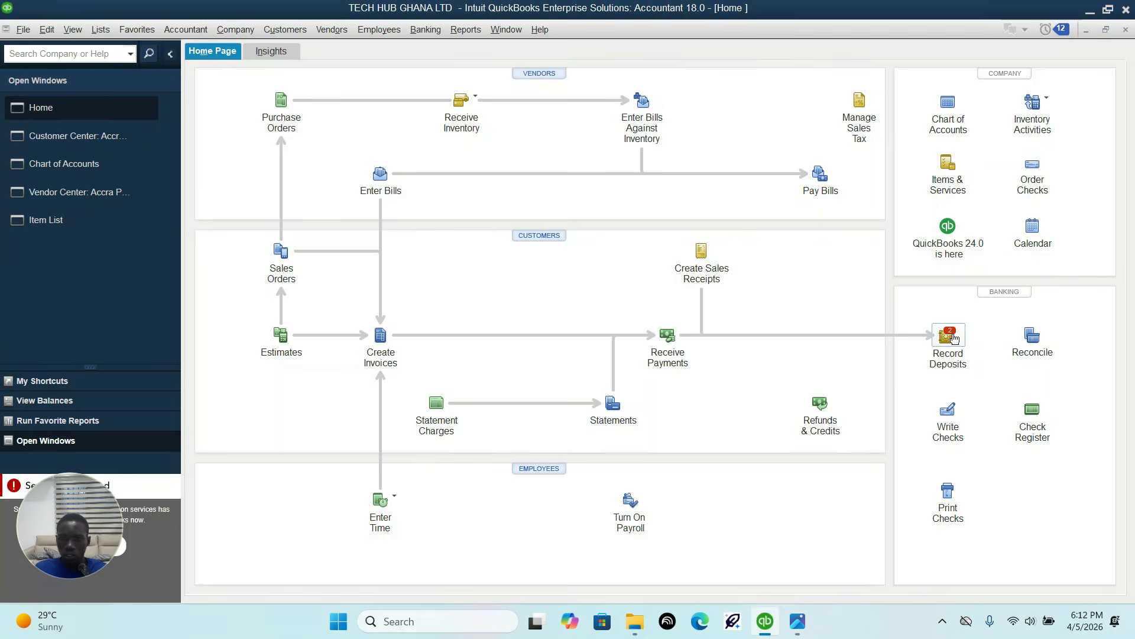
click(946, 333)
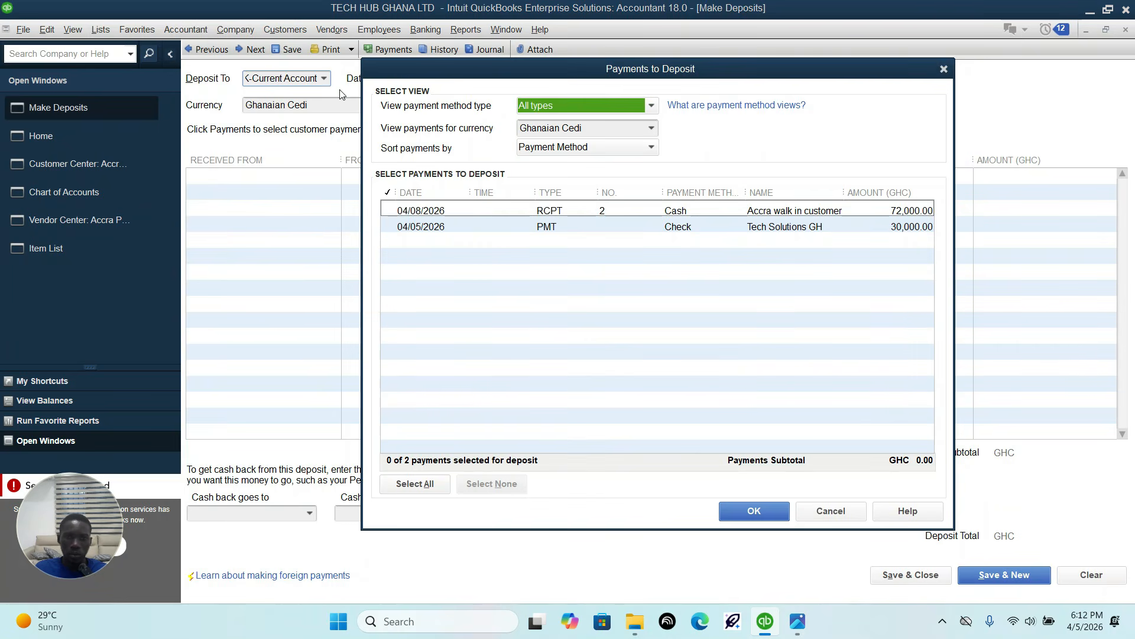
click(388, 212)
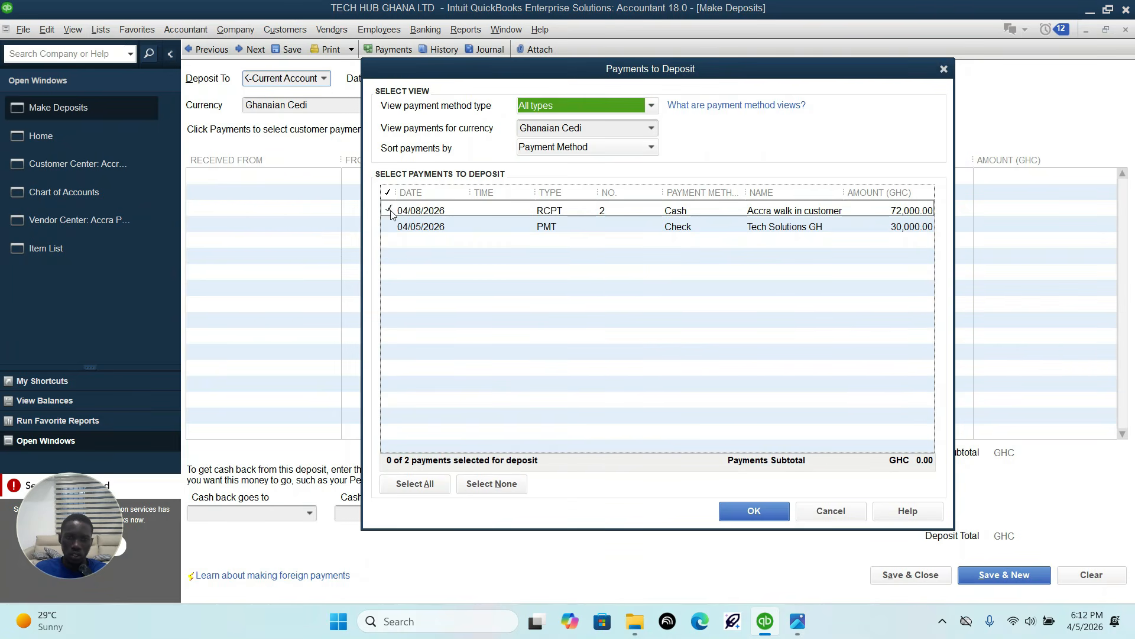
click(387, 228)
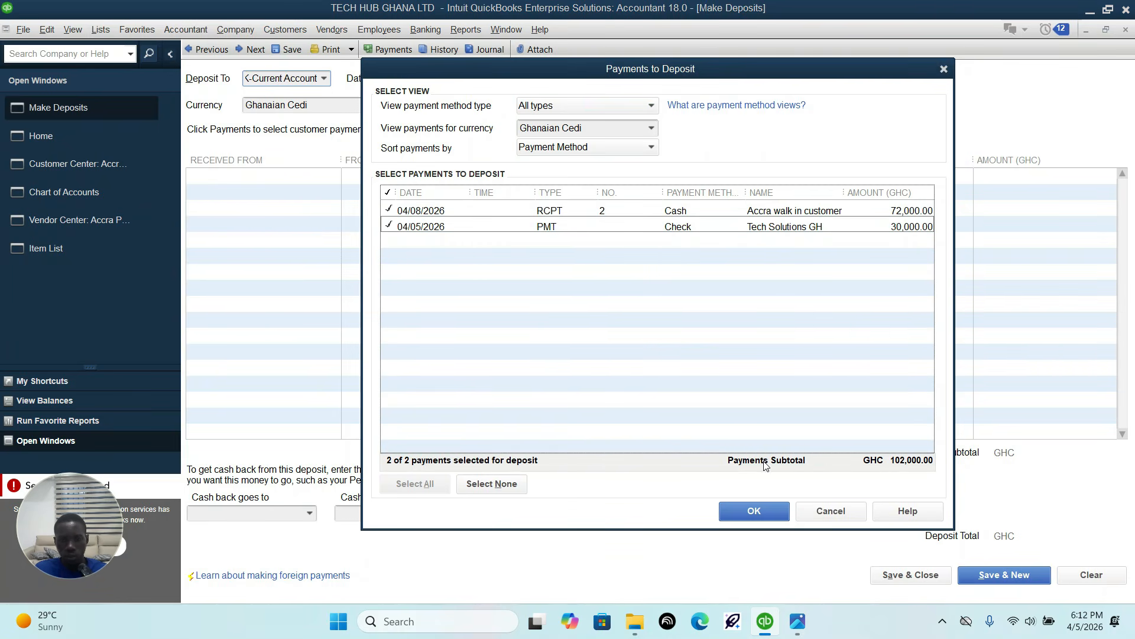
click(757, 512)
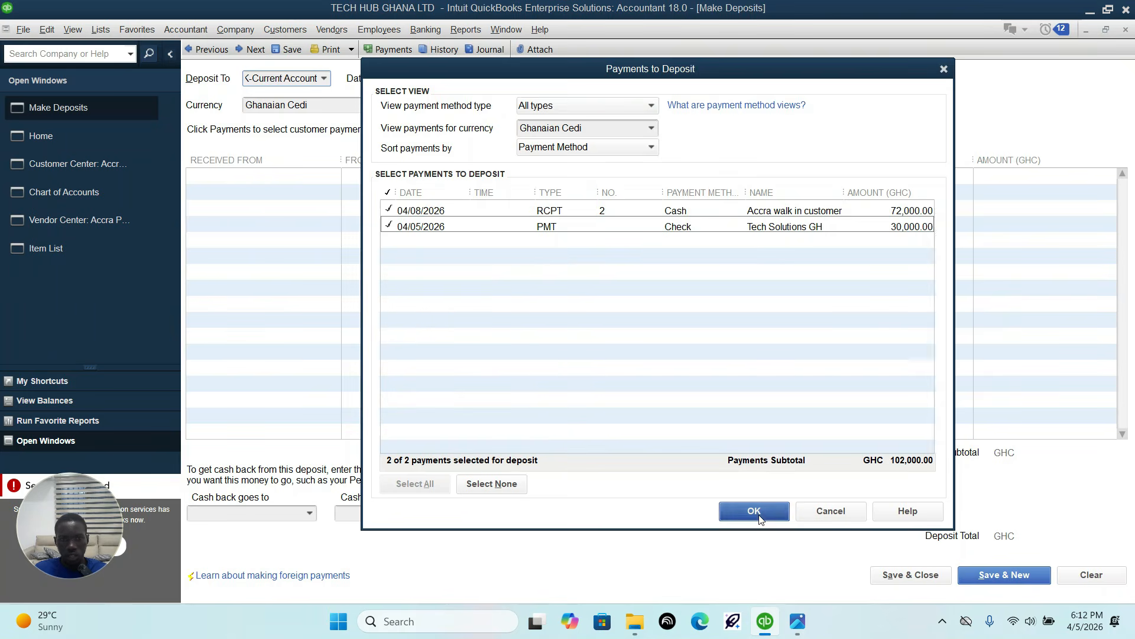
Step: Date the GCB Bank deposit 04/12/2026 per the transaction sheet, then save and close it
click(801, 633)
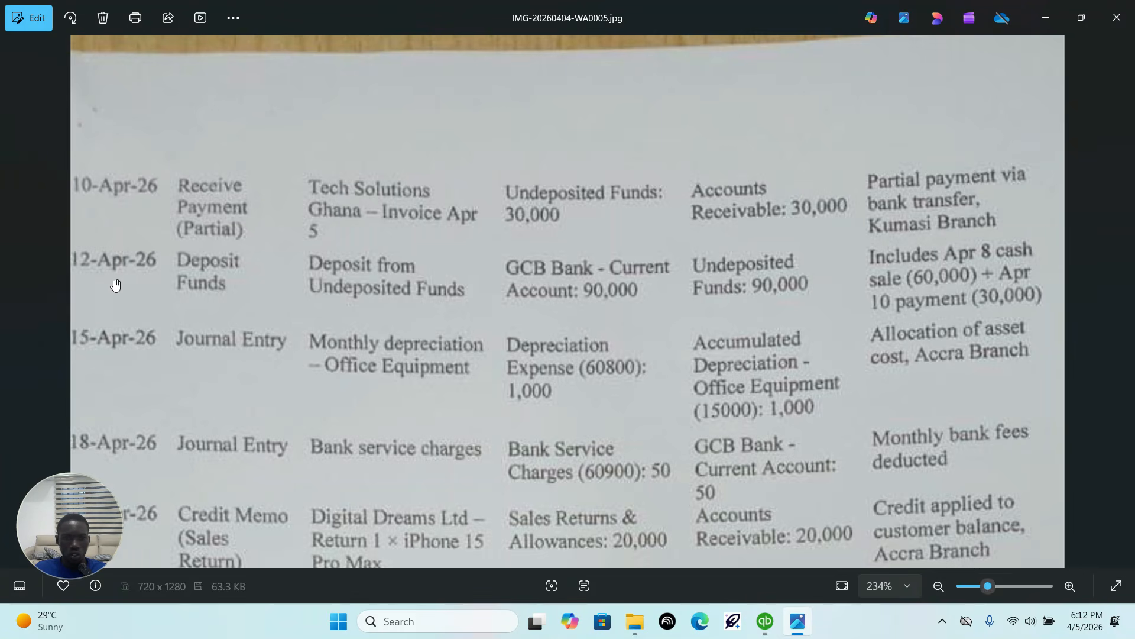
click(766, 621)
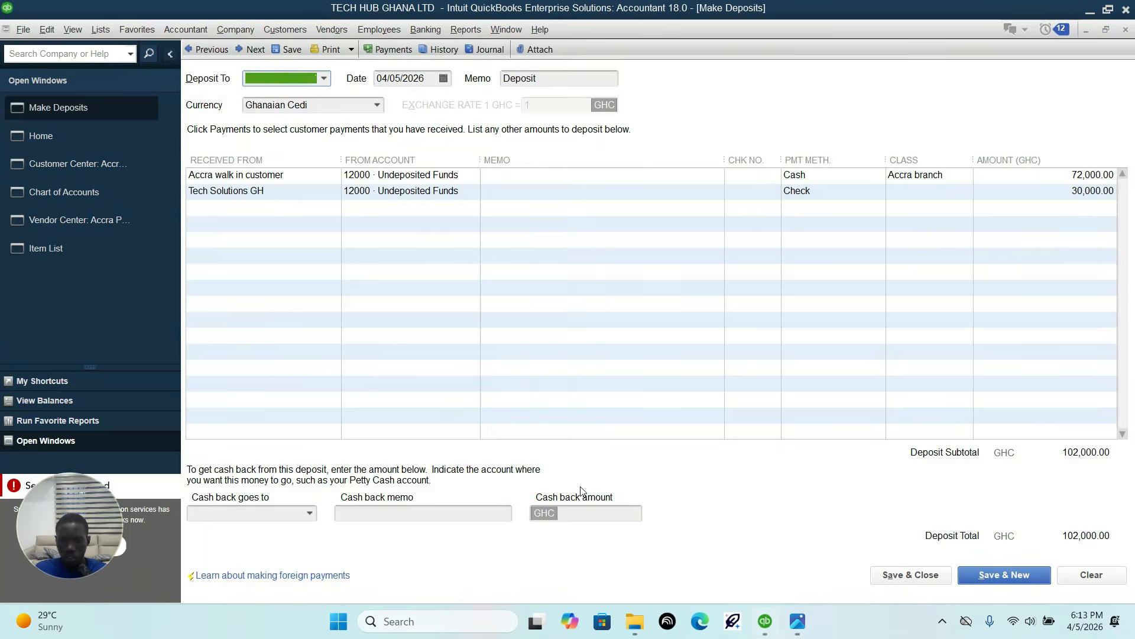
click(434, 77)
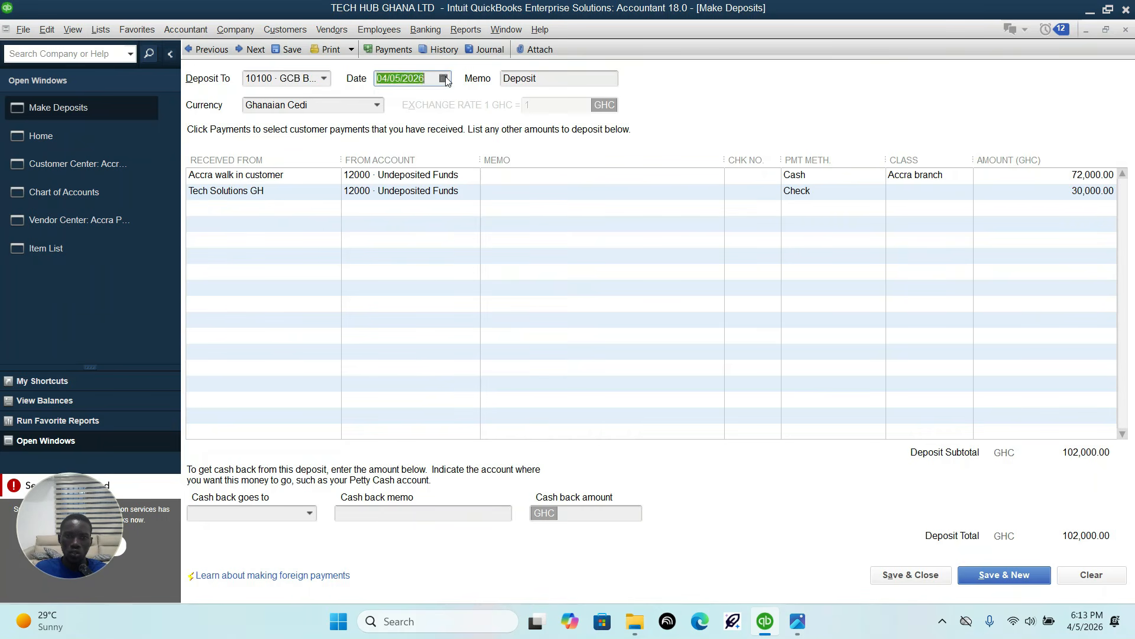
click(444, 78)
click(392, 183)
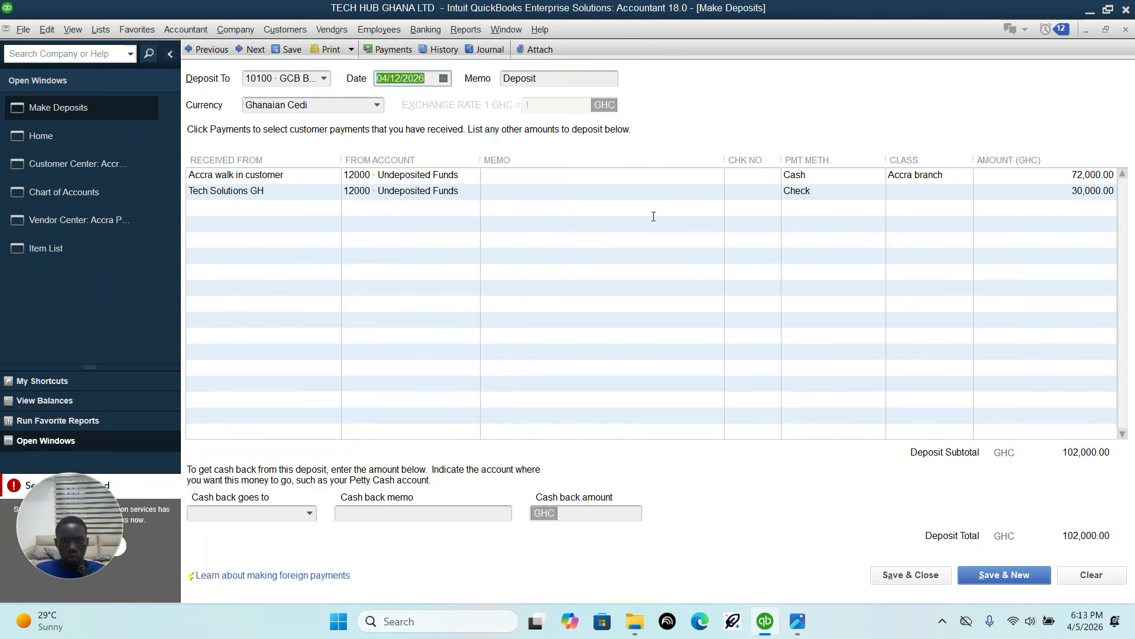
click(914, 578)
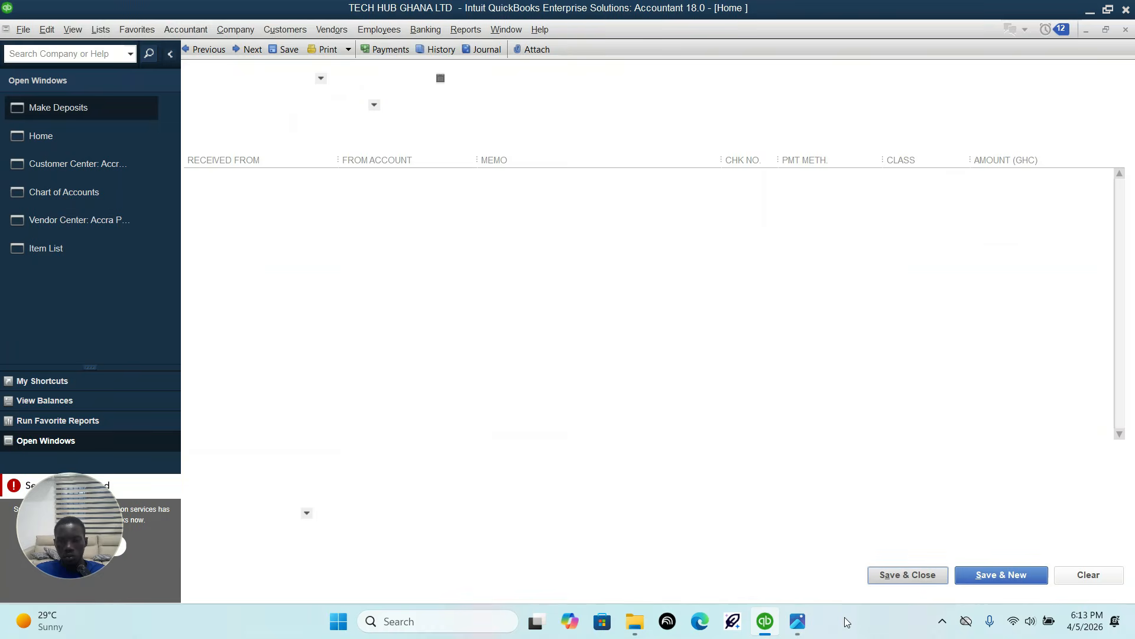
Step: Start a general journal entry for the monthly depreciation in the transaction sheet and date it 04/15/2026
click(796, 622)
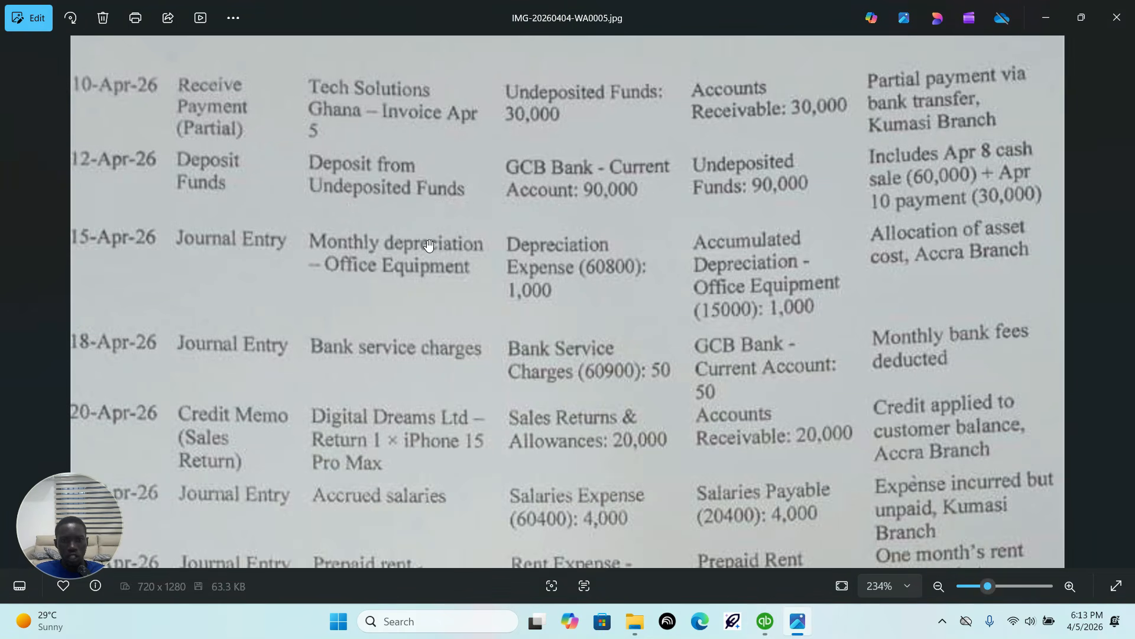
click(765, 624)
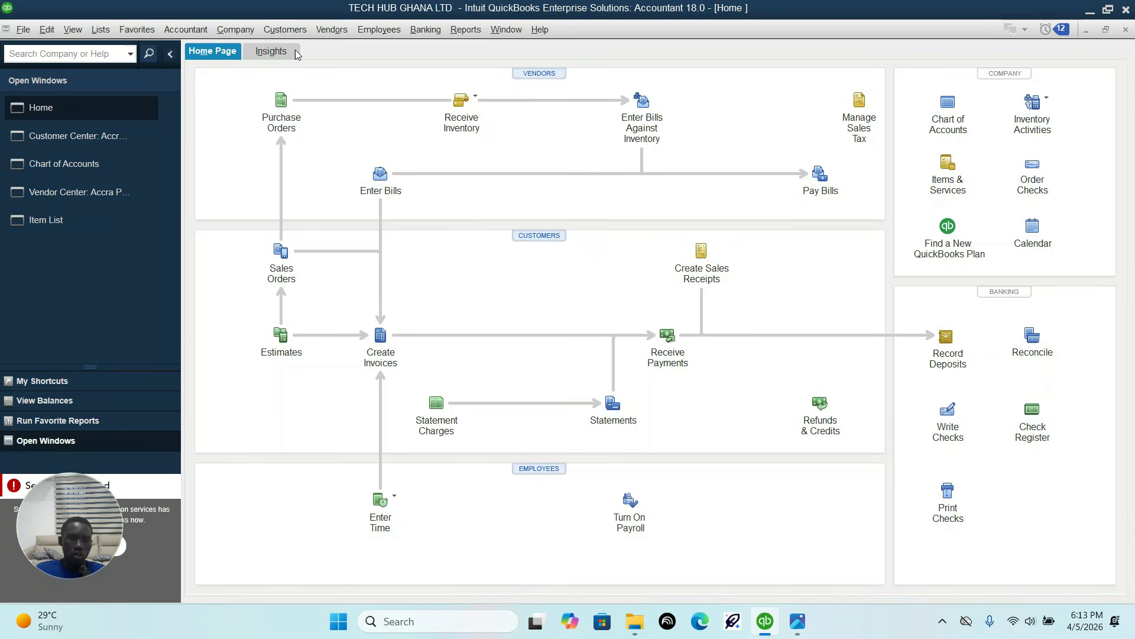
click(186, 30)
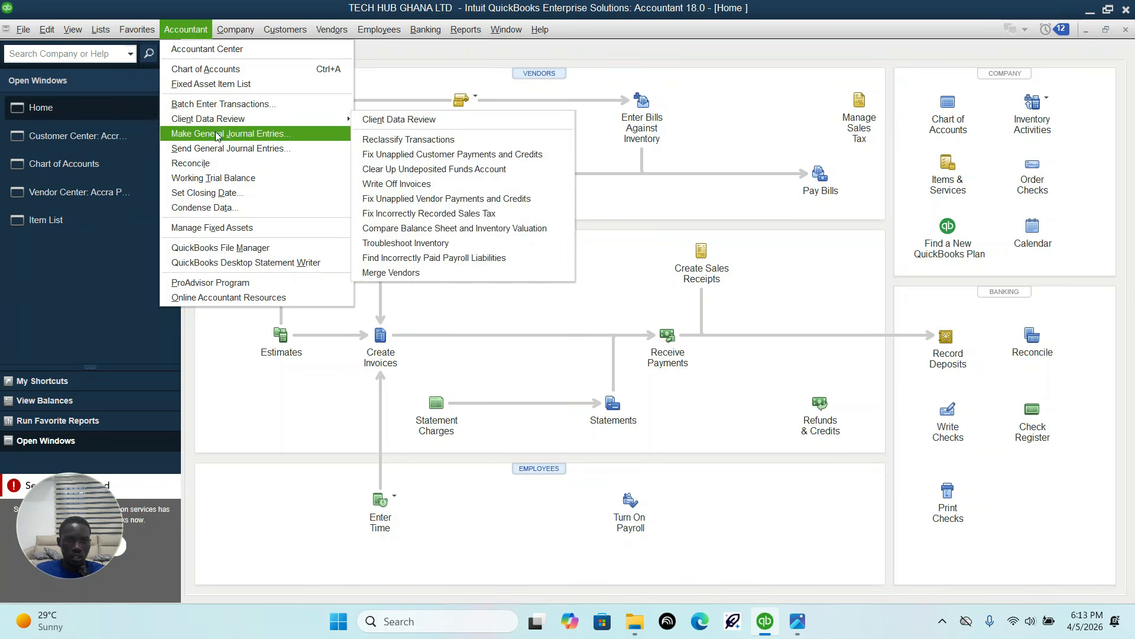
click(268, 151)
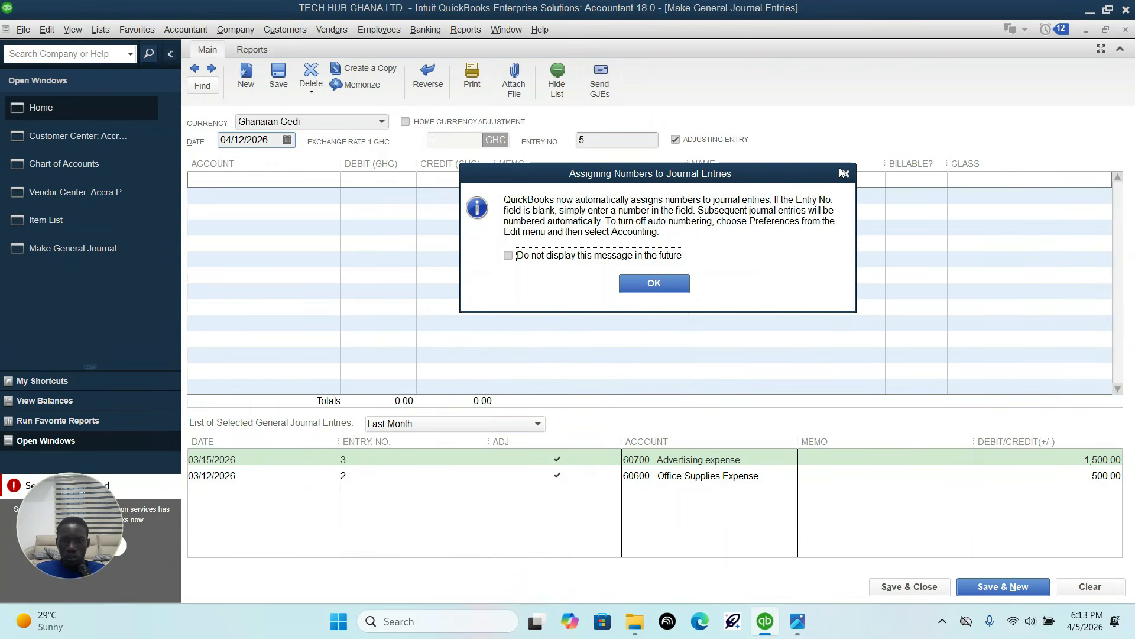
click(844, 173)
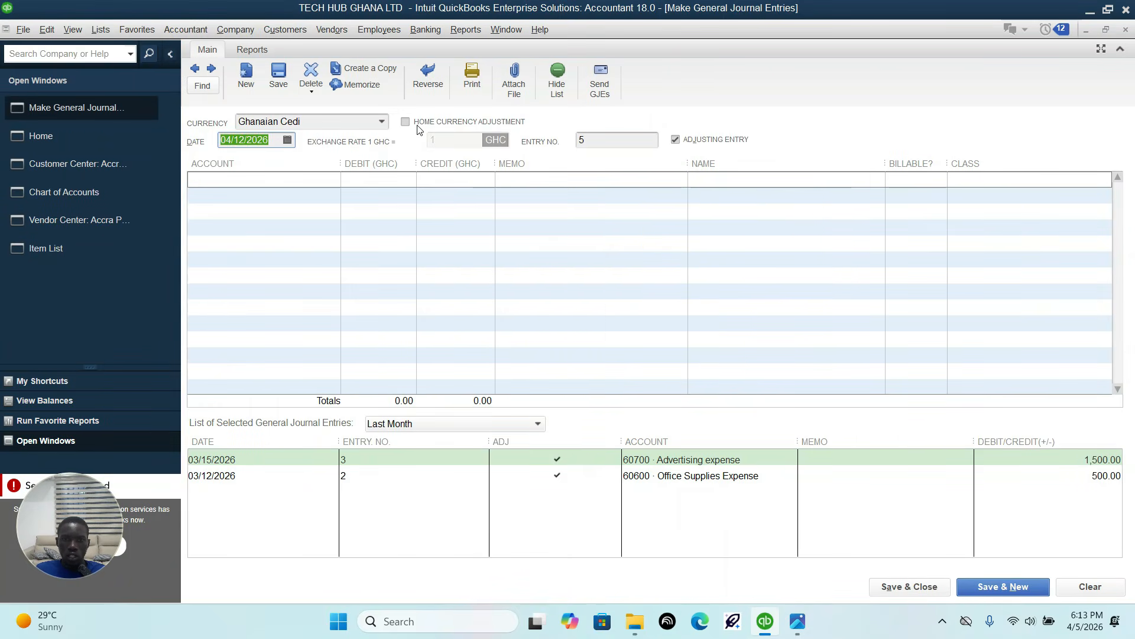
click(287, 140)
click(286, 241)
key(Tab)
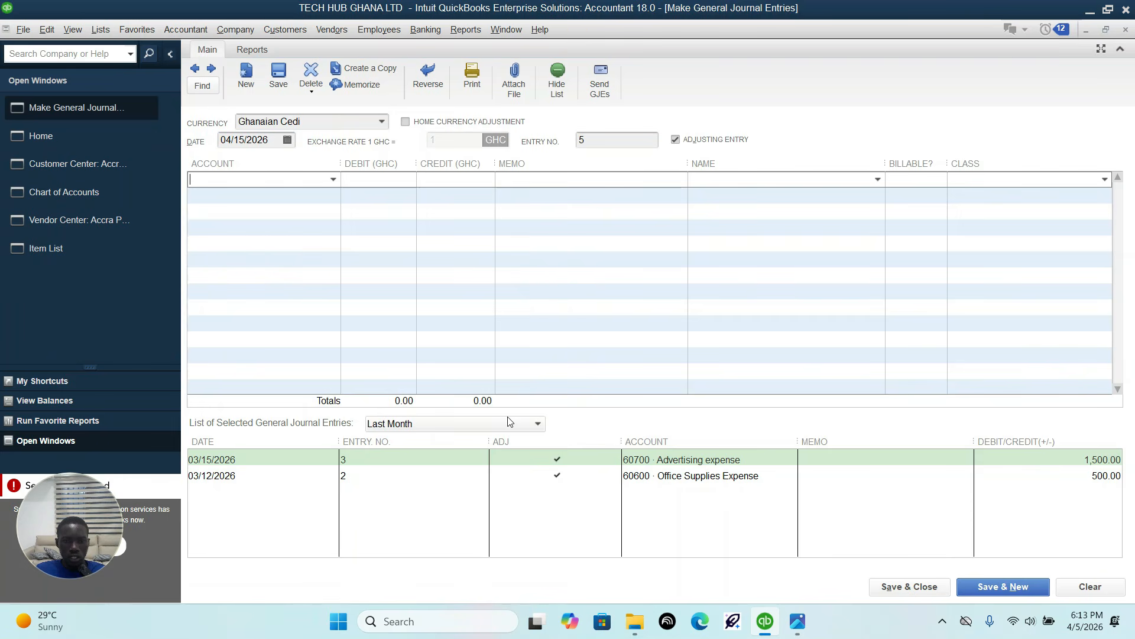
Step: Look up the Depreciation Expense account for the journal entry's first line and compare its number with the 15-Apr-26 row in the sheet
click(798, 621)
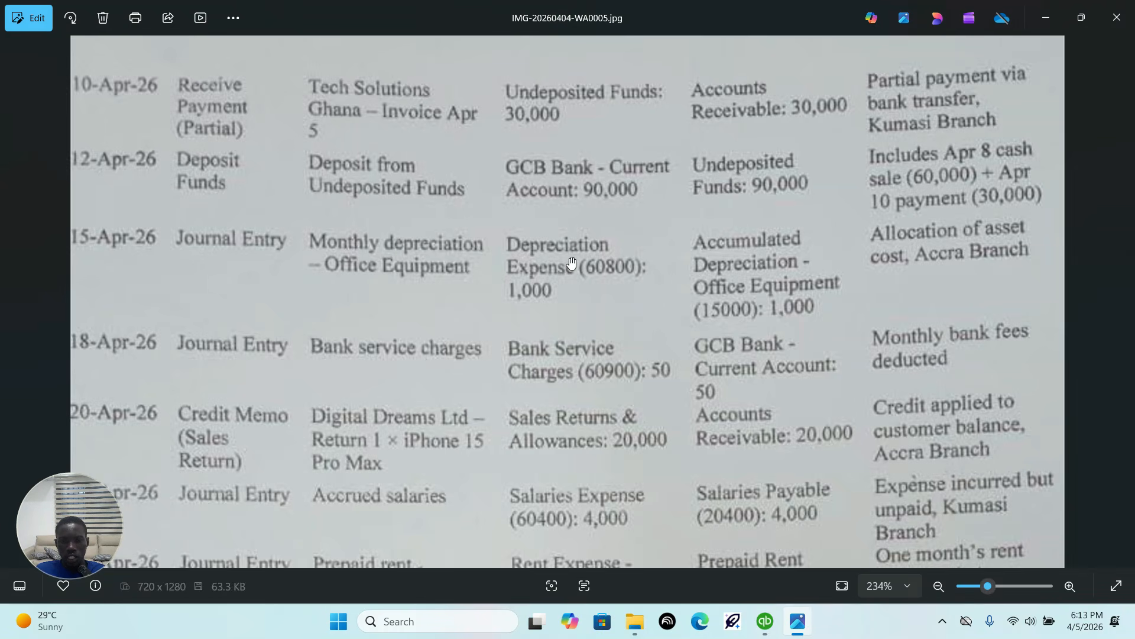
click(765, 621)
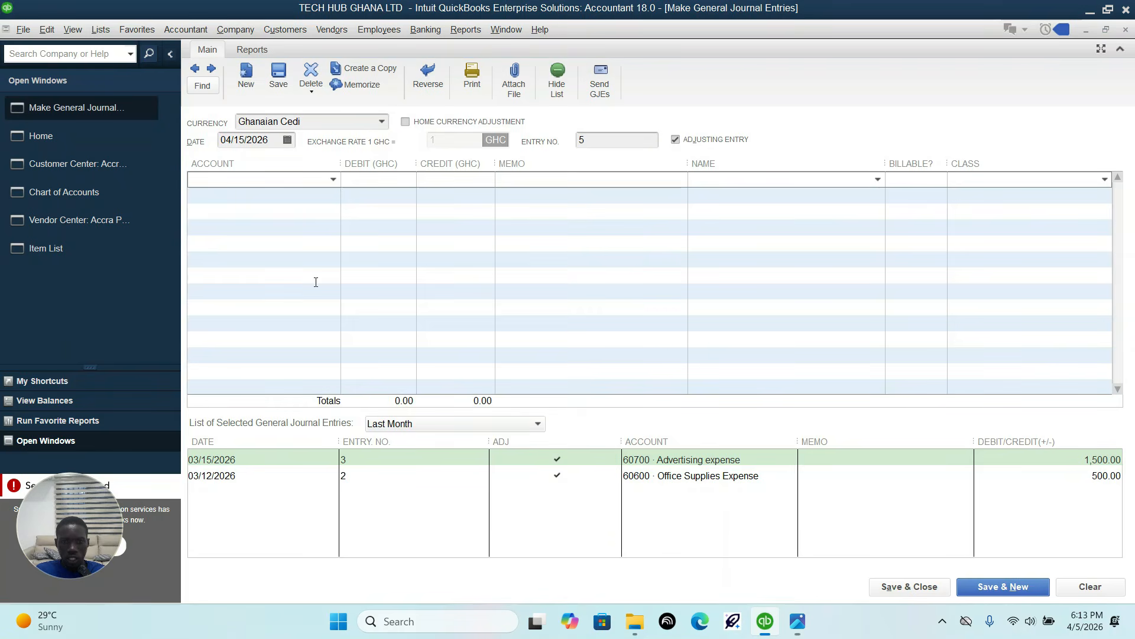
click(331, 182)
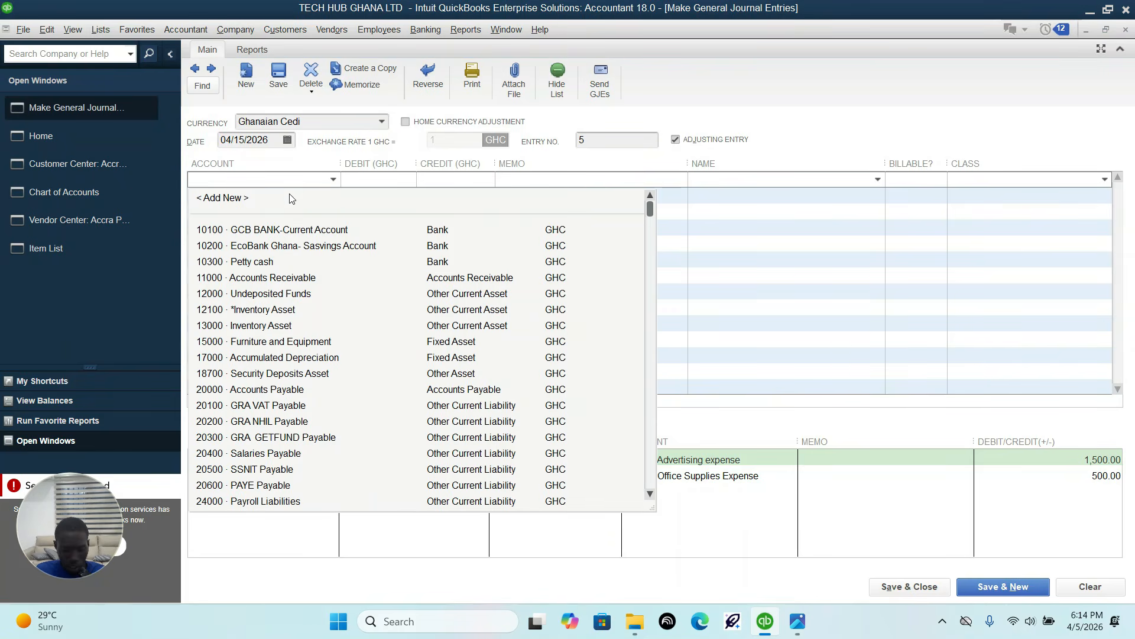
text(Depreciation Expense)
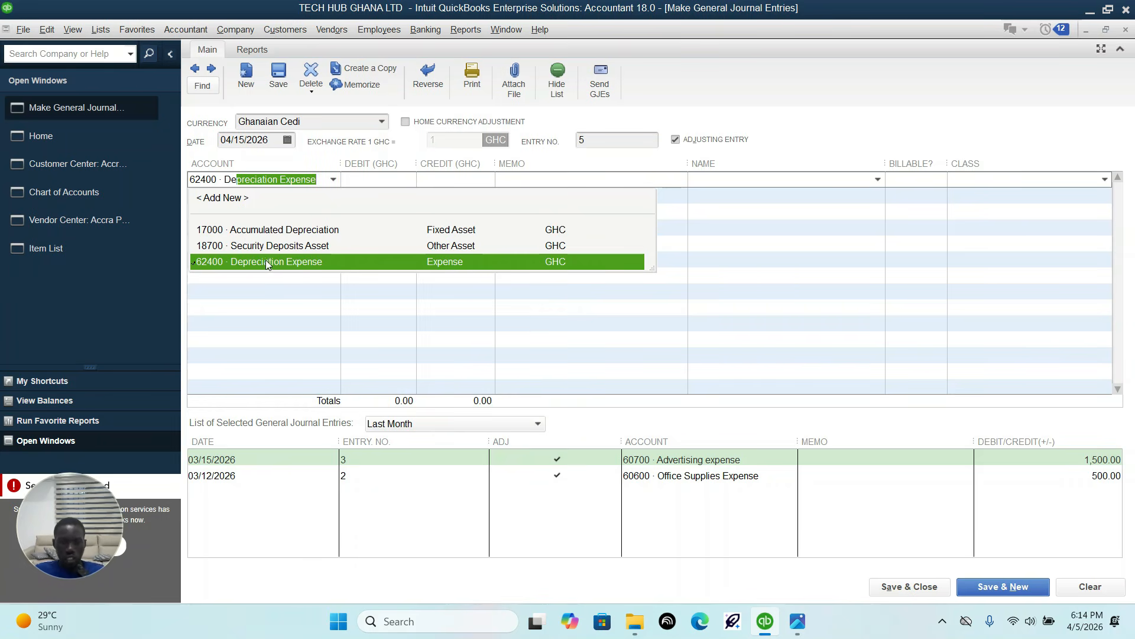
click(798, 621)
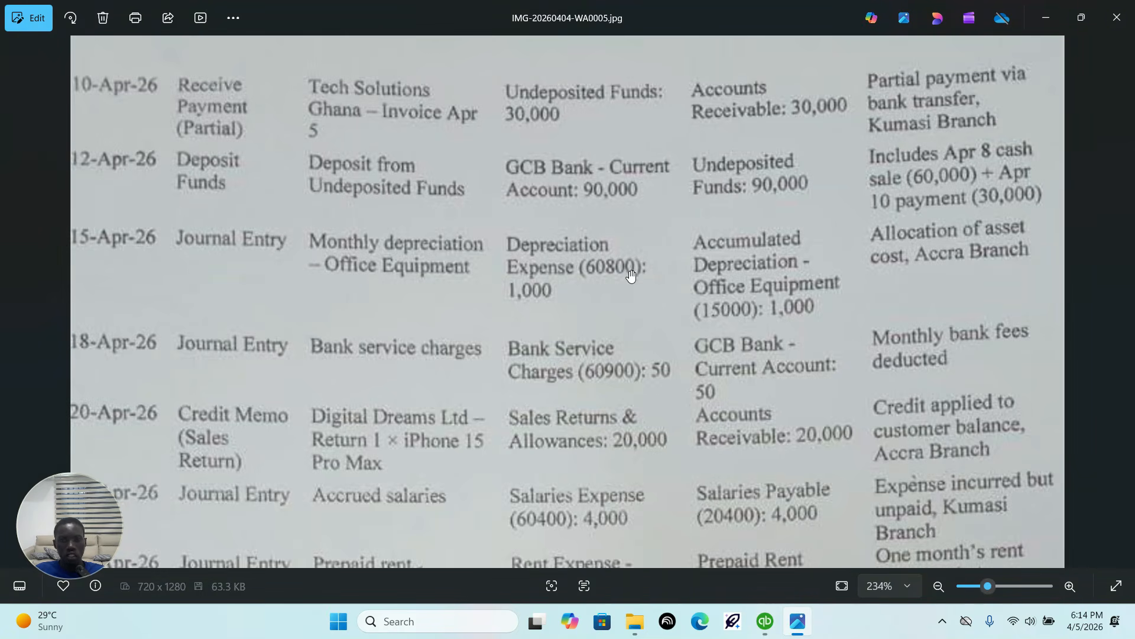
click(766, 621)
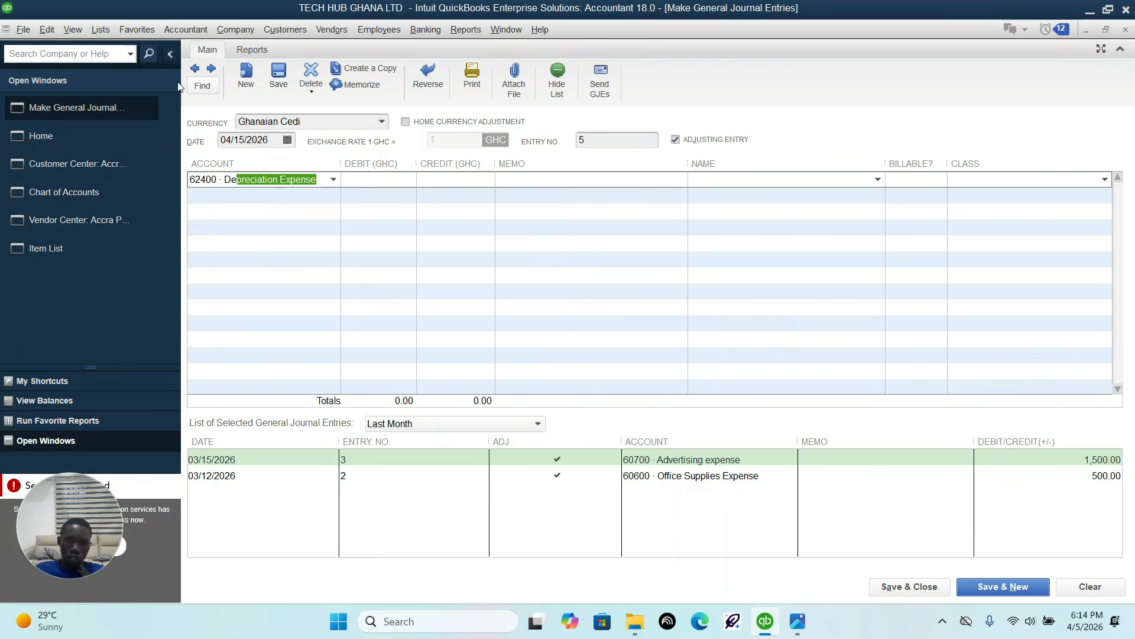
Step: Find the Depreciation Expense account in the chart of accounts and renumber it 60800 per the 15-Apr-26 row in the sheet
click(83, 192)
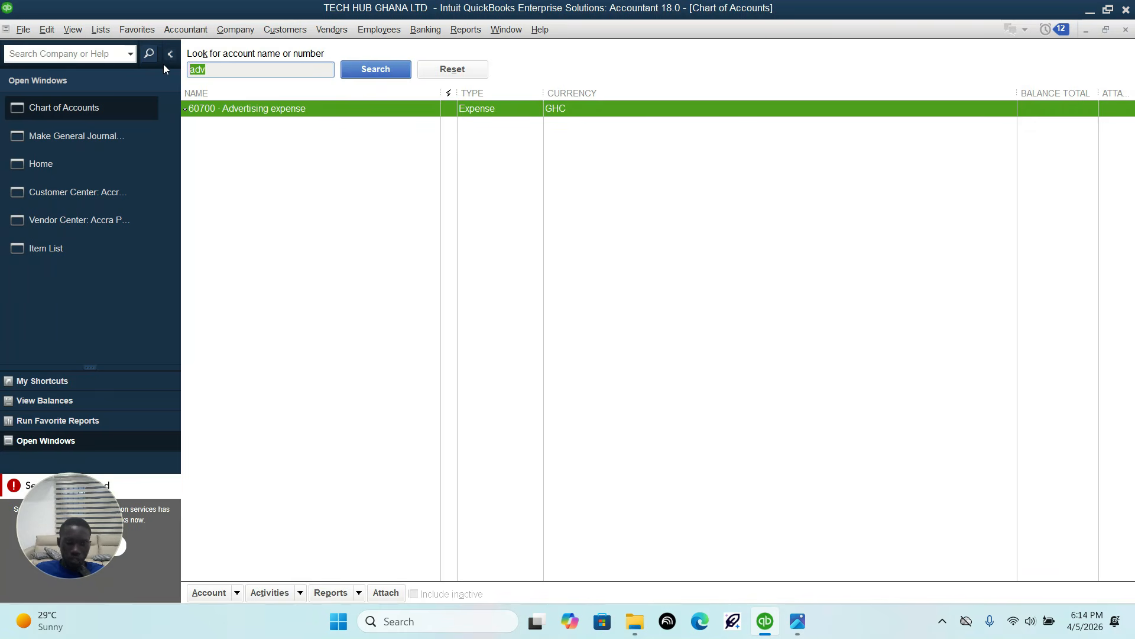
text(depre)
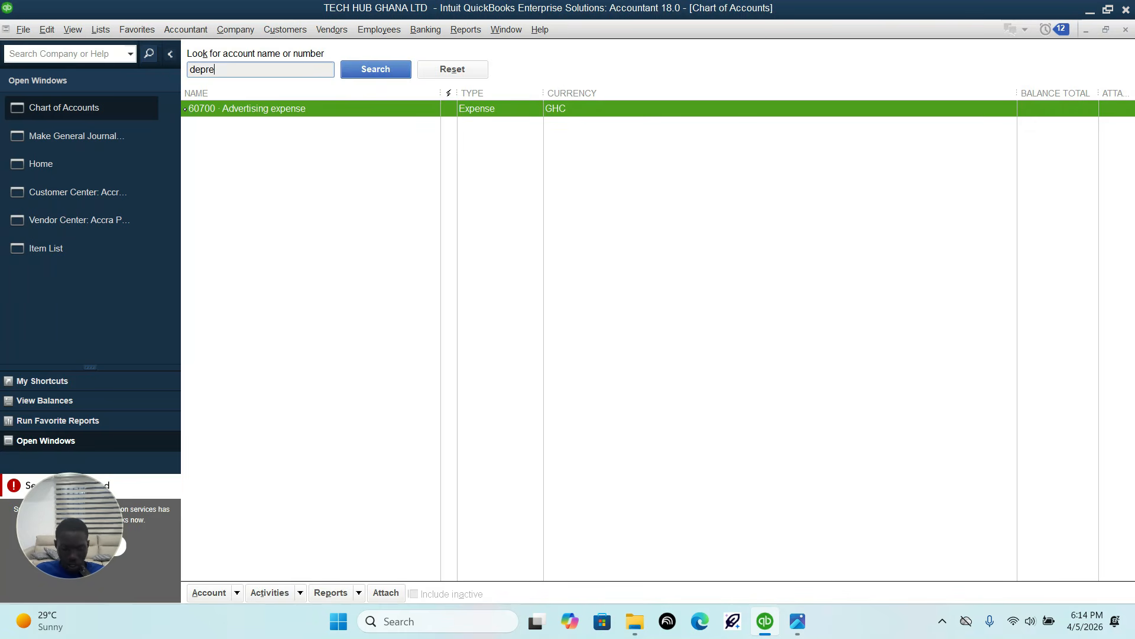
click(355, 68)
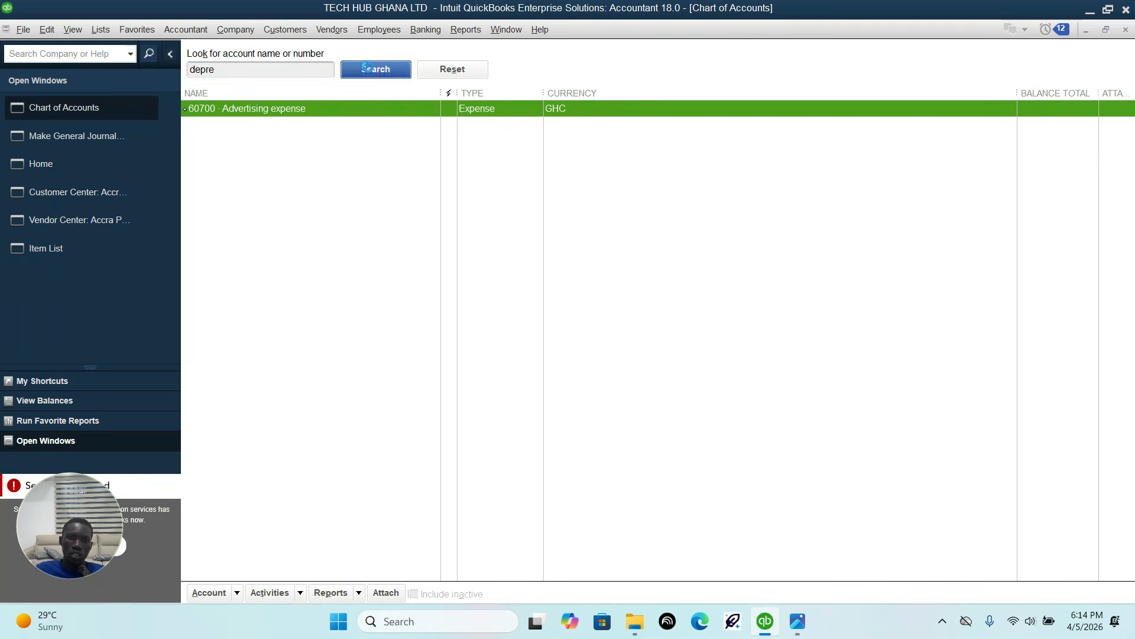
right_click(294, 127)
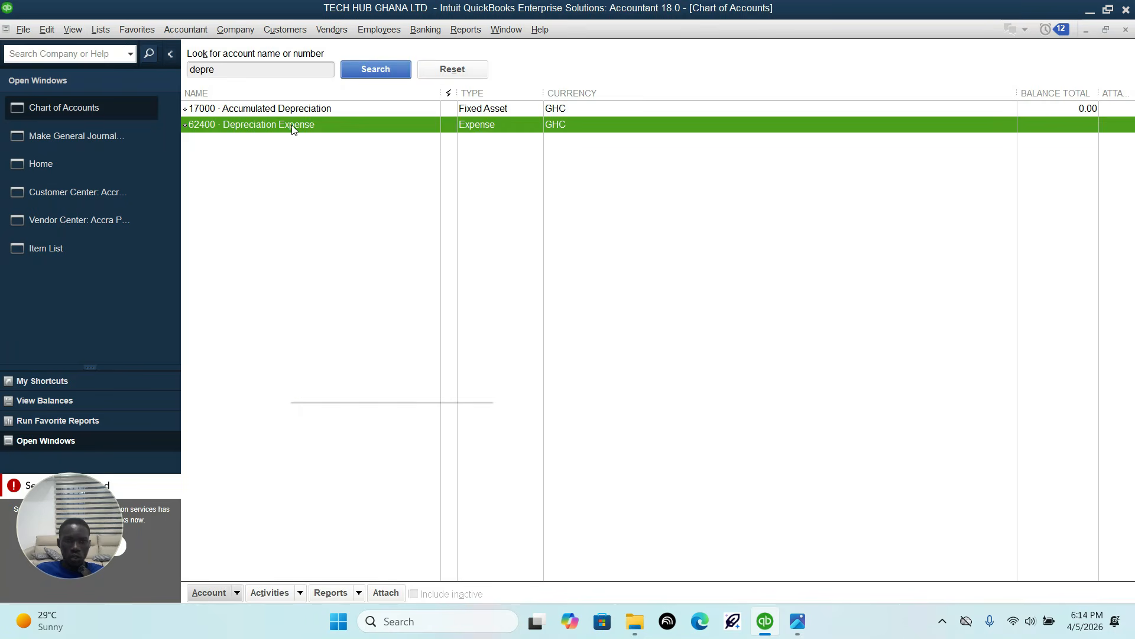
click(319, 184)
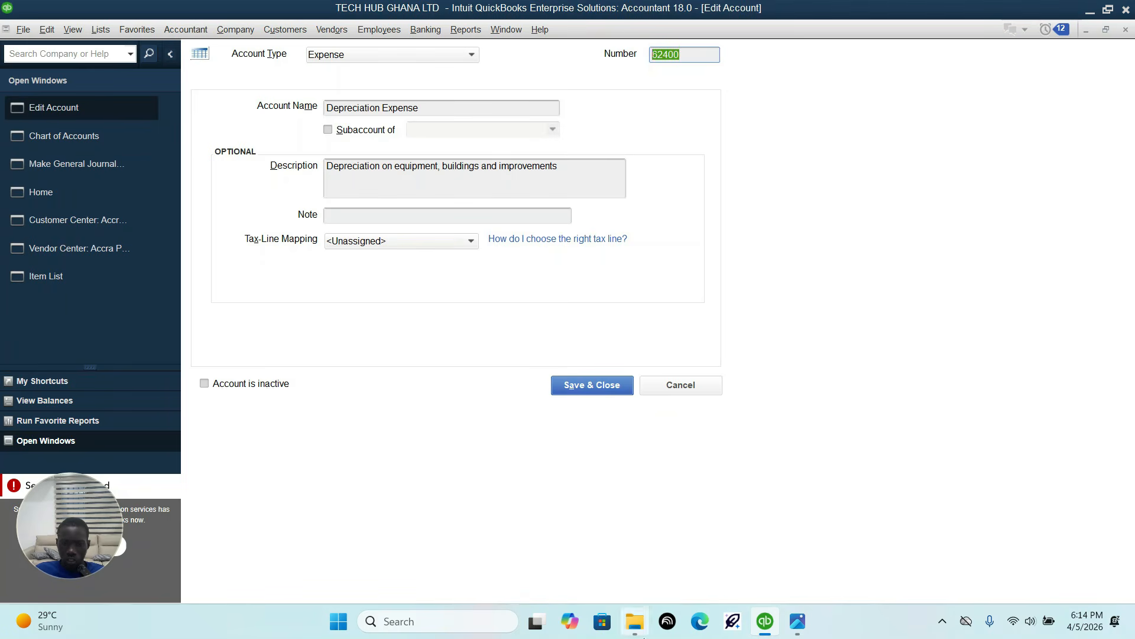
click(797, 625)
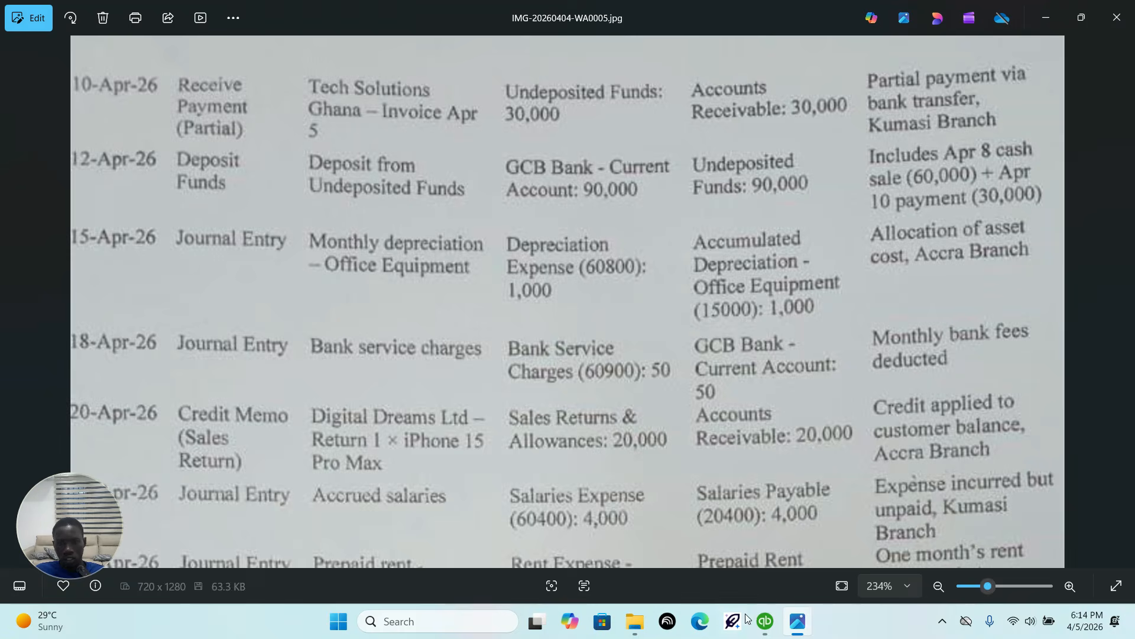
click(766, 625)
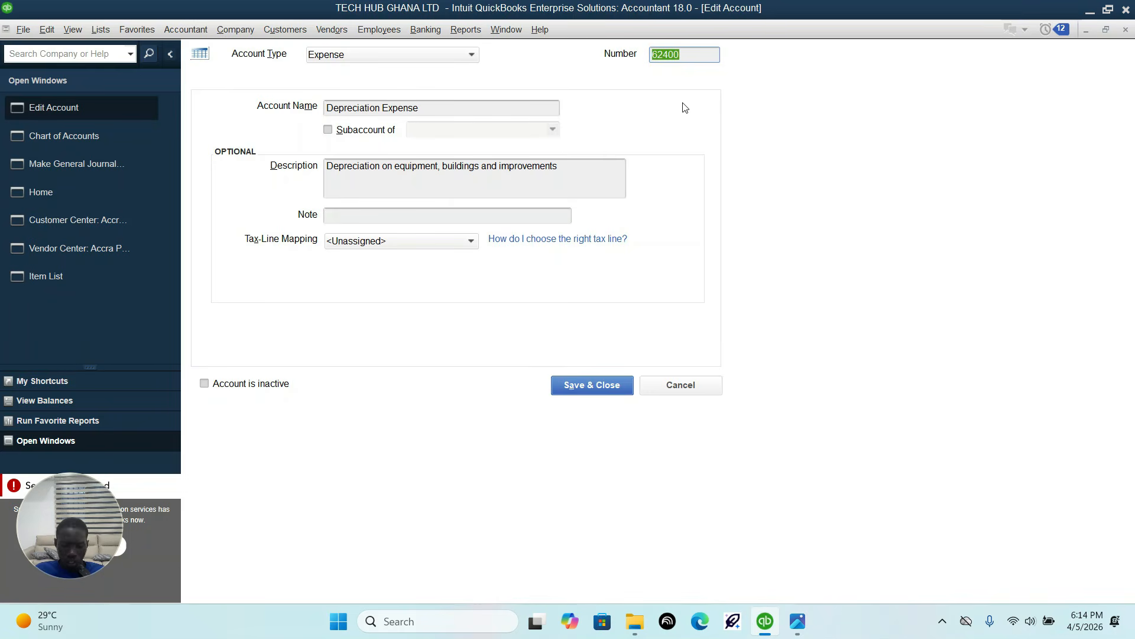
text(608)
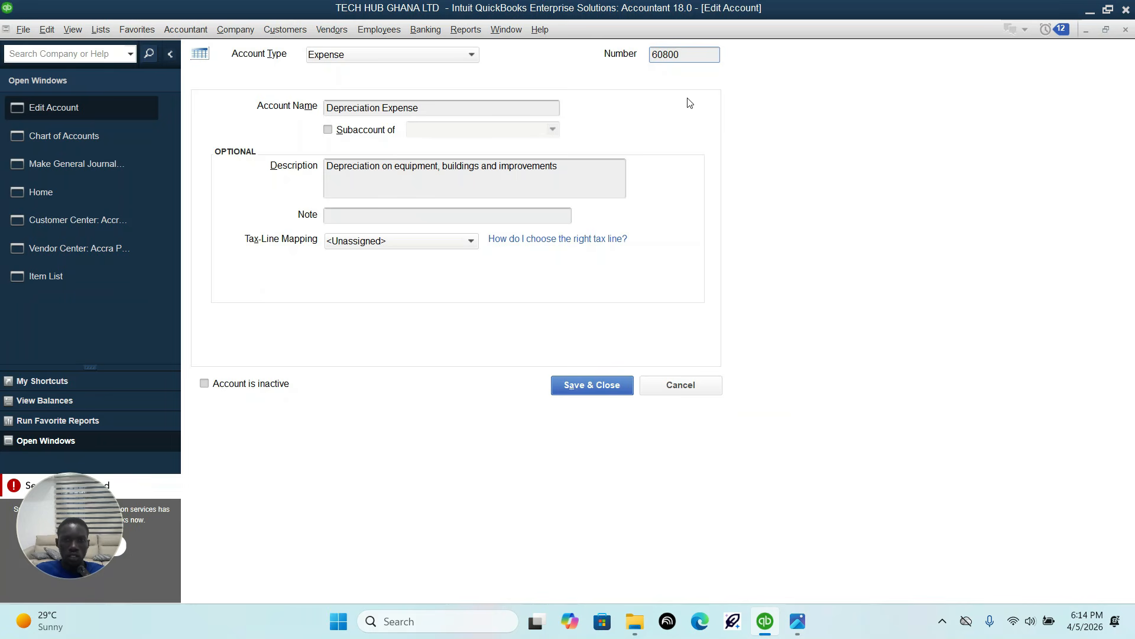
click(592, 385)
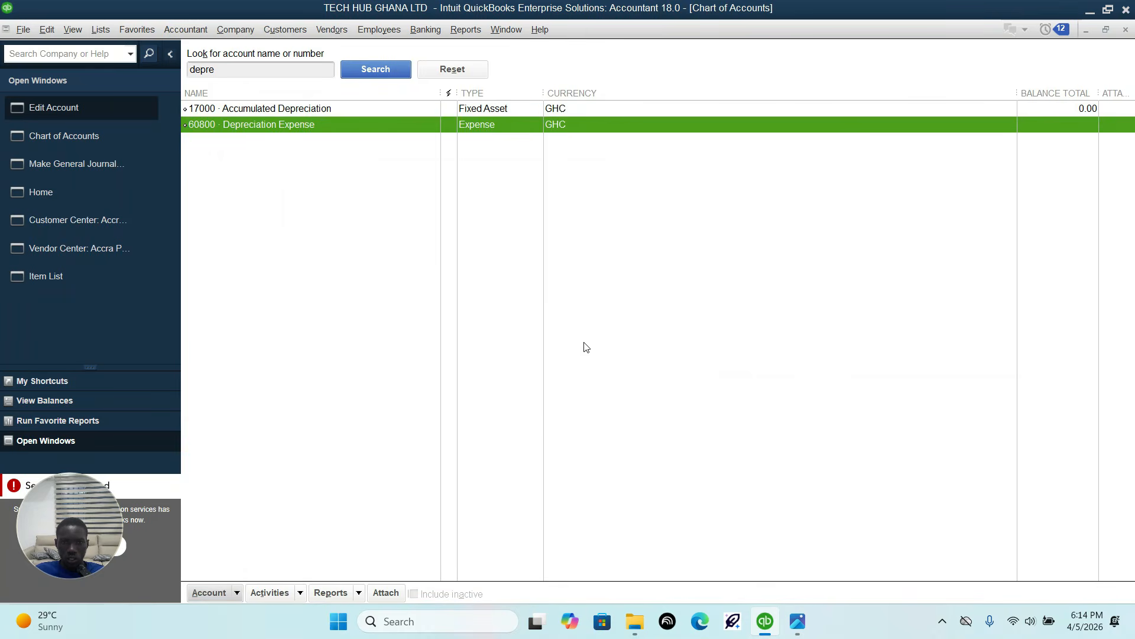
Step: Try to renumber the Accumulated Depreciation account as 15000 per the sheet, declining the account merge and cancelling the edit
click(796, 622)
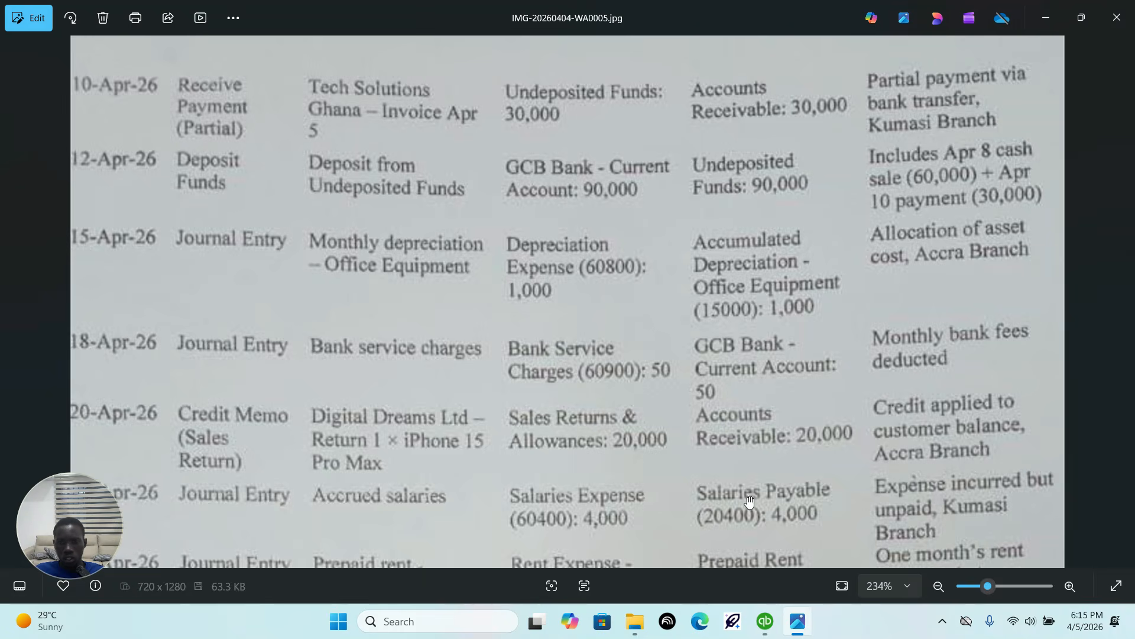
mouse_move(796, 625)
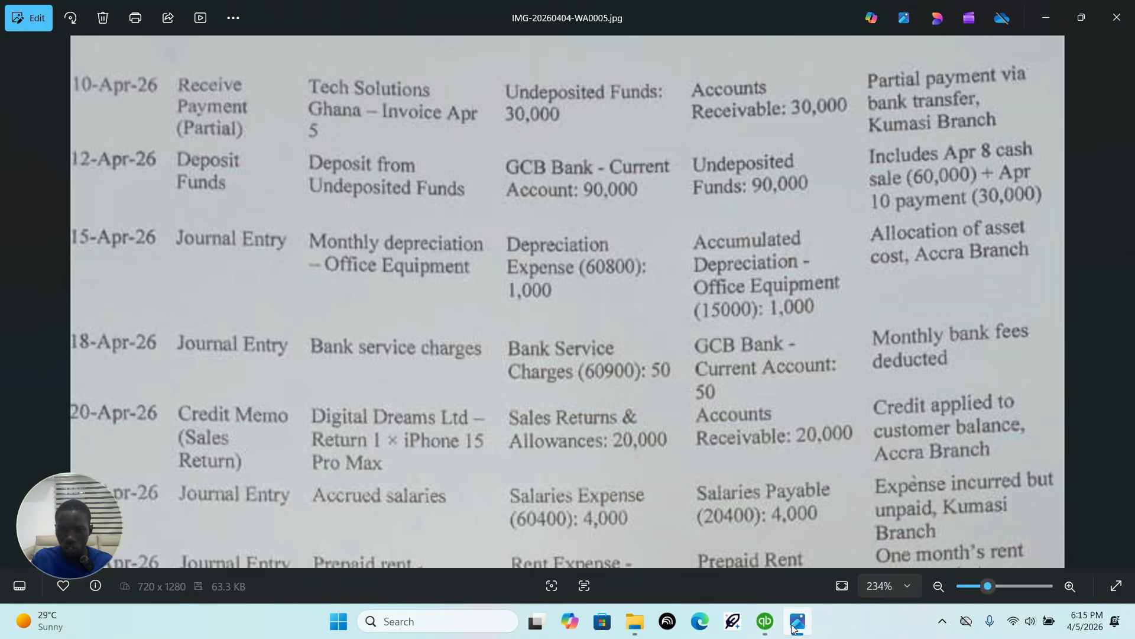
click(766, 624)
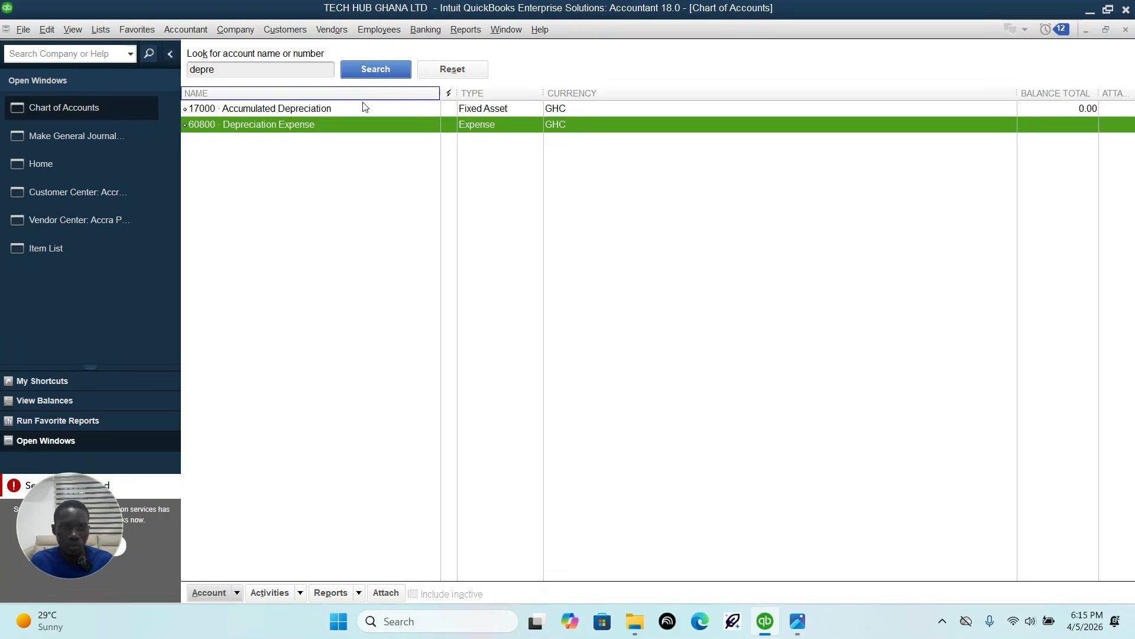
click(347, 110)
right_click(348, 109)
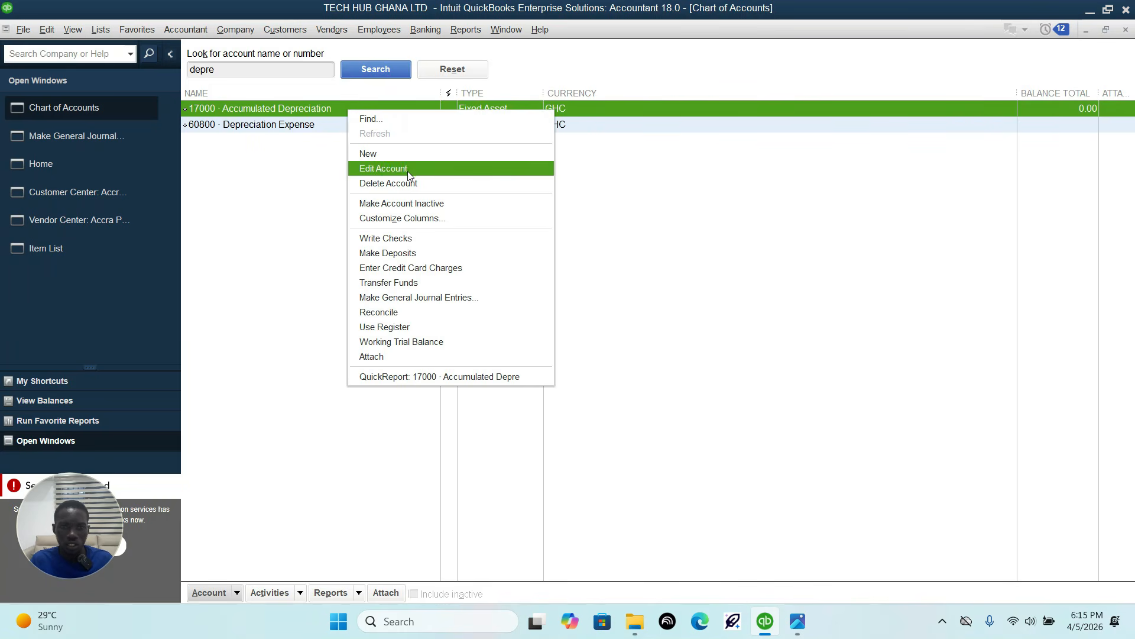
click(408, 170)
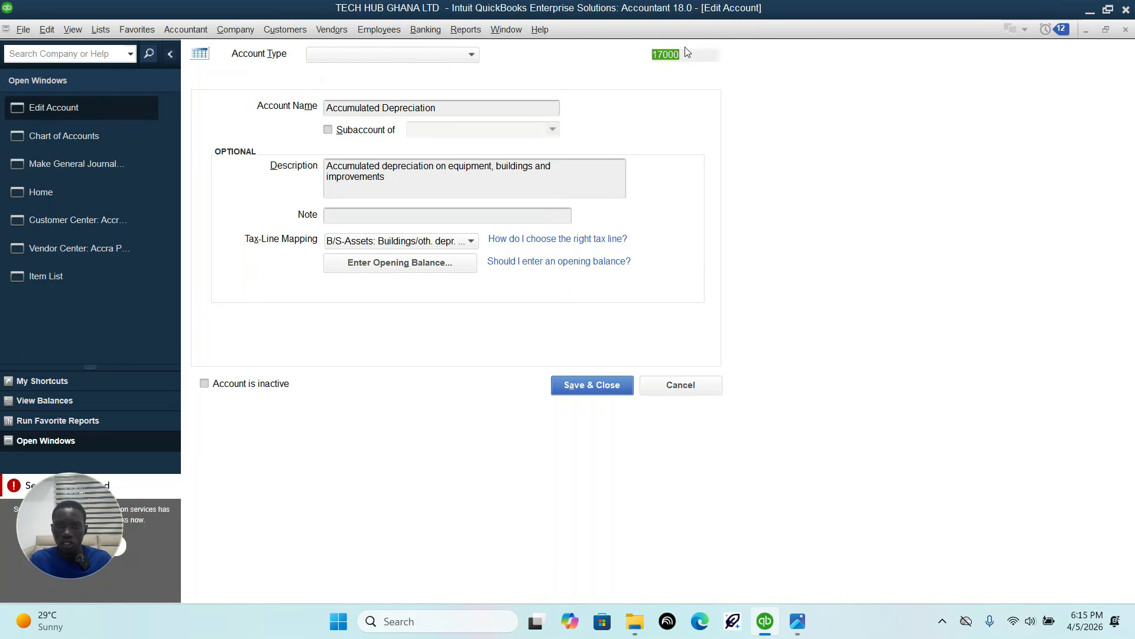
text(15)
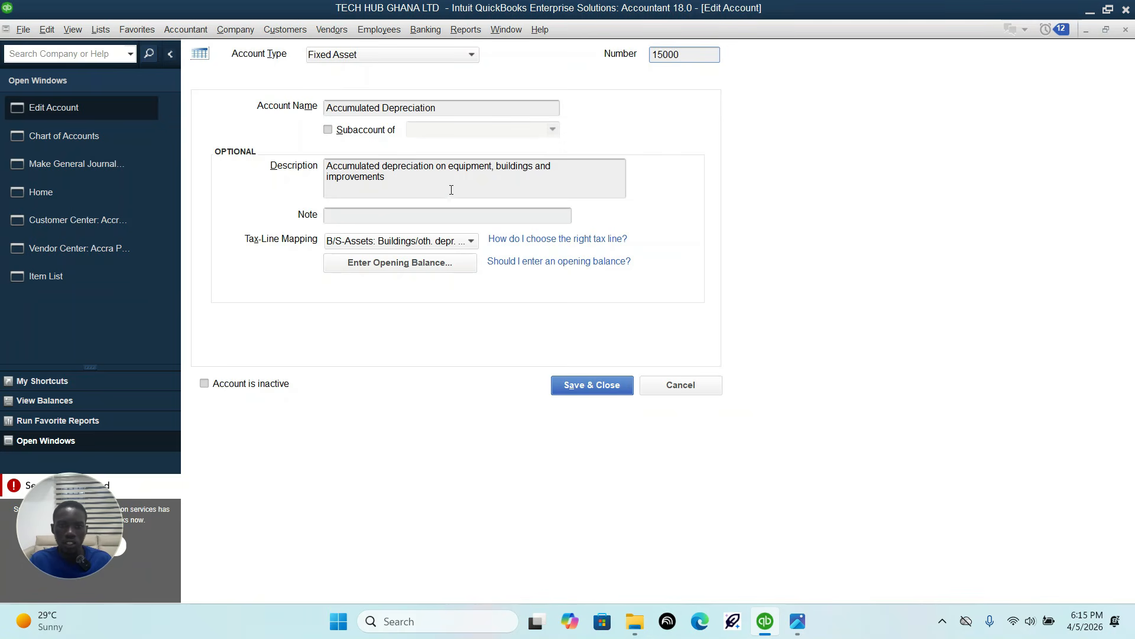
click(595, 386)
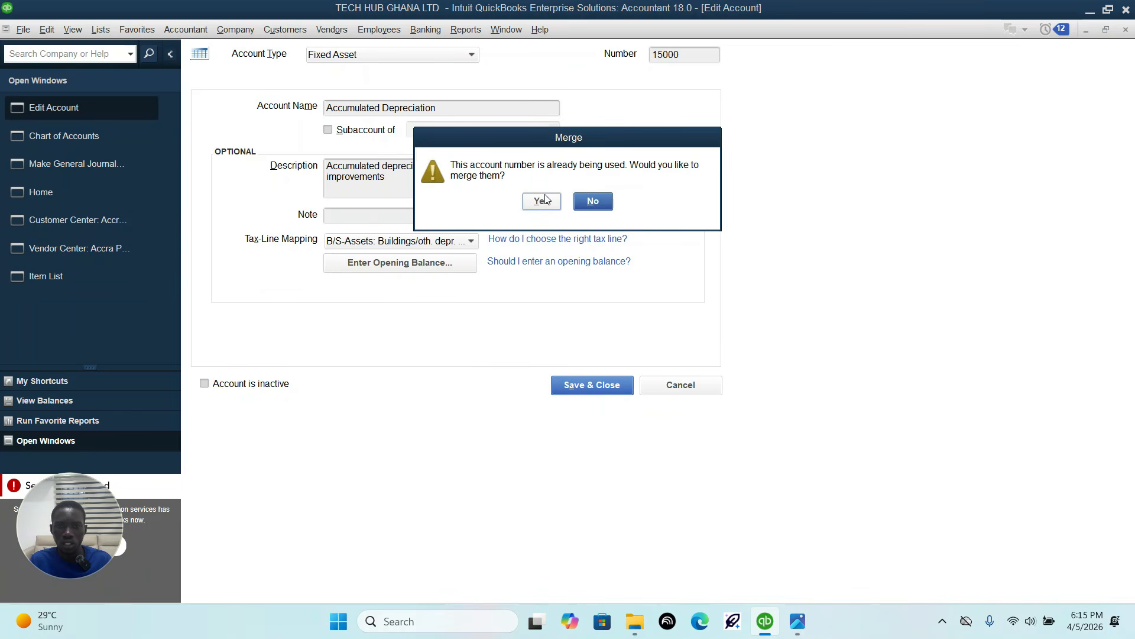
click(592, 203)
click(674, 388)
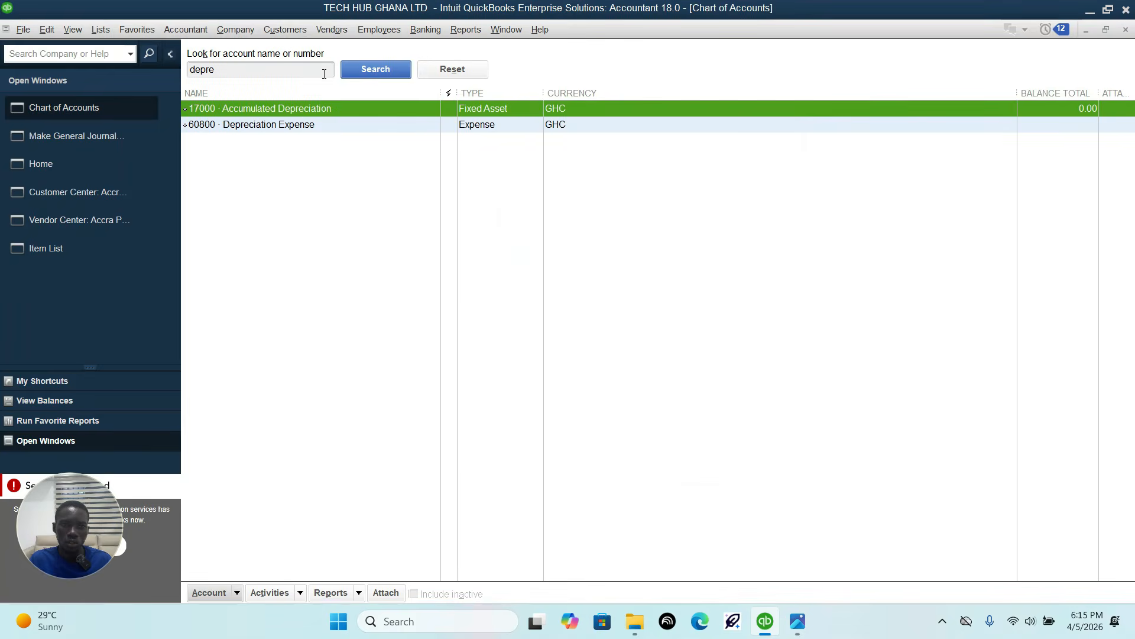
Step: Search the chart of accounts for number 15000 and delete the Furniture and Equipment account that uses it
text(15)
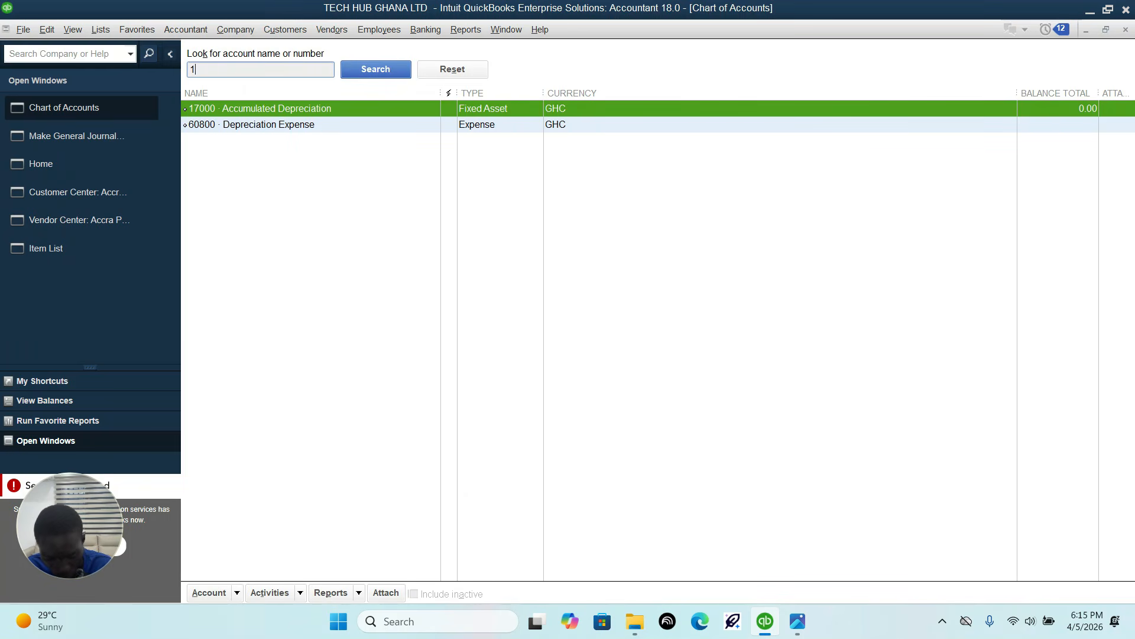
click(797, 622)
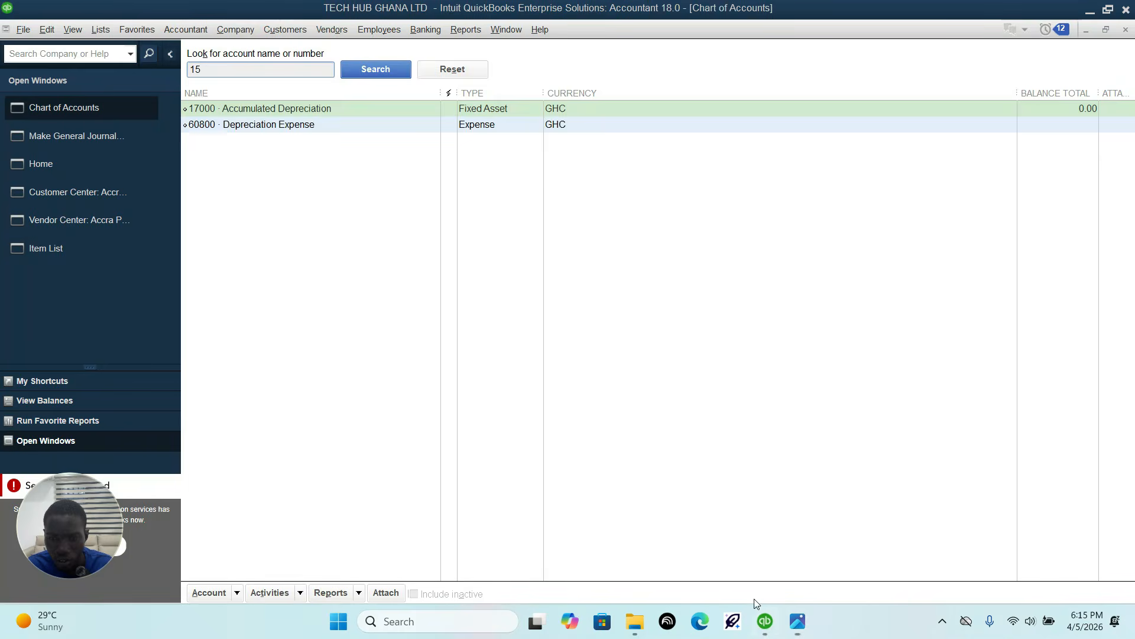
click(765, 621)
text(000)
click(345, 73)
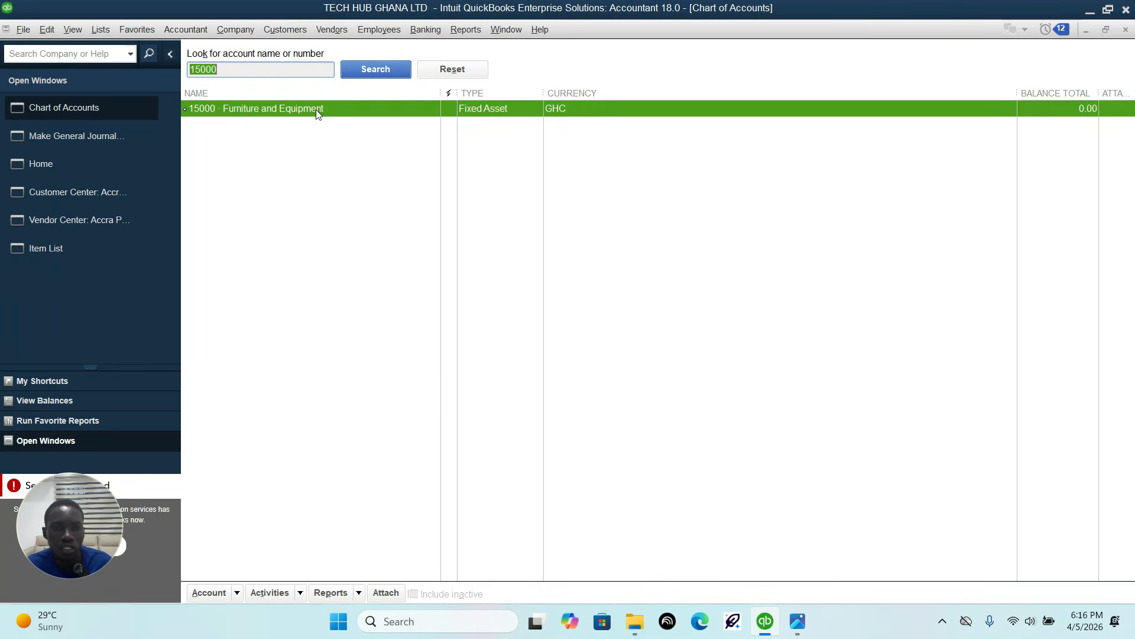
right_click(316, 109)
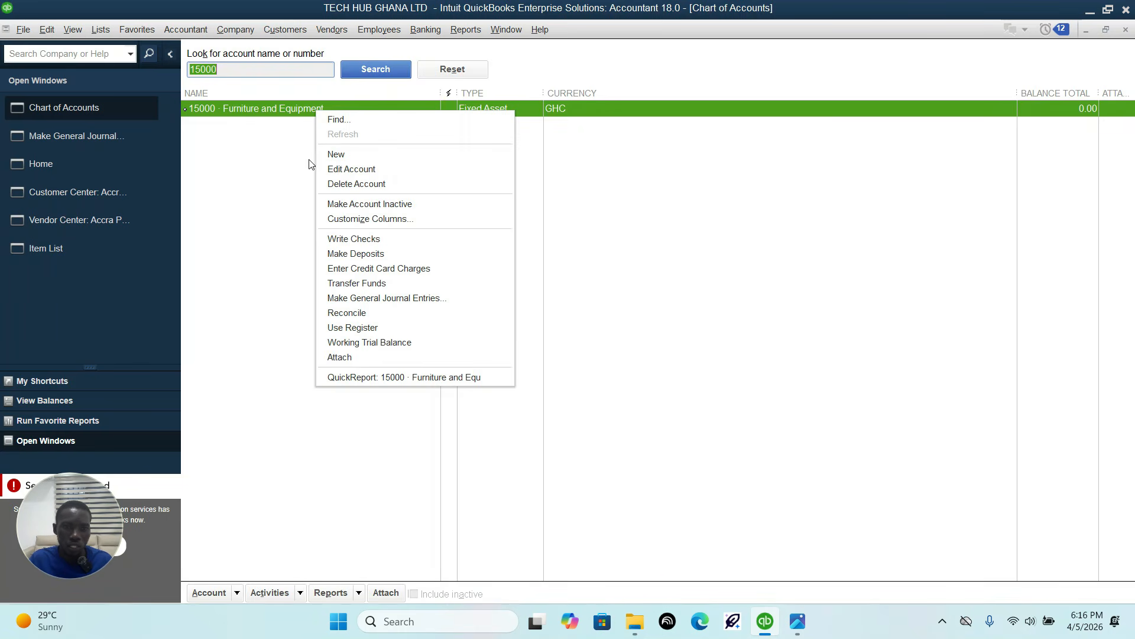
click(337, 184)
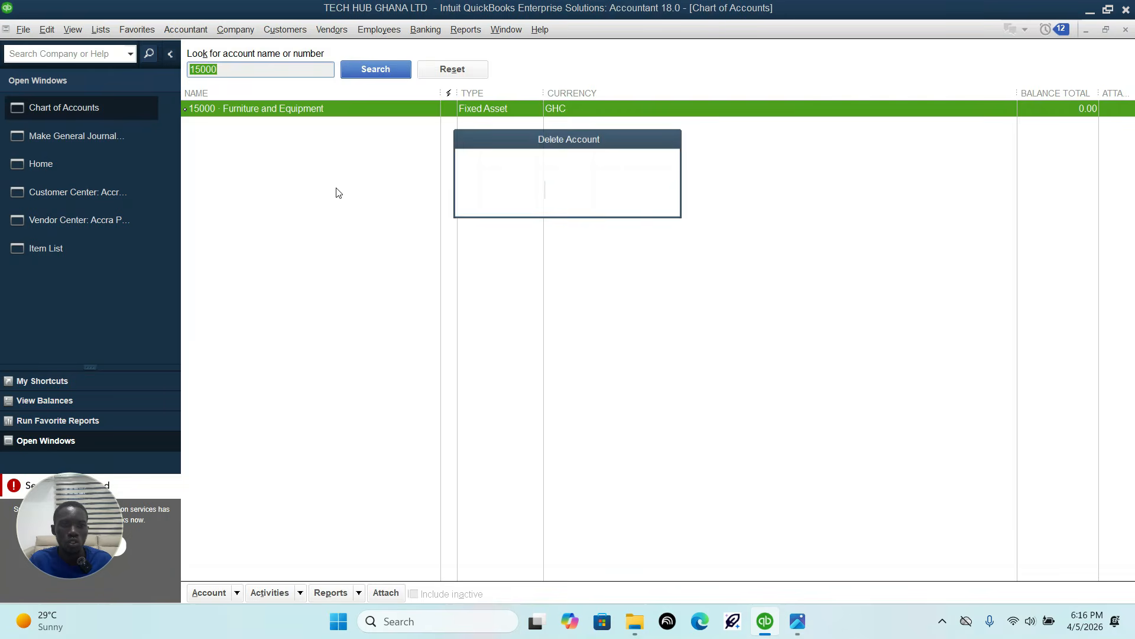
click(538, 190)
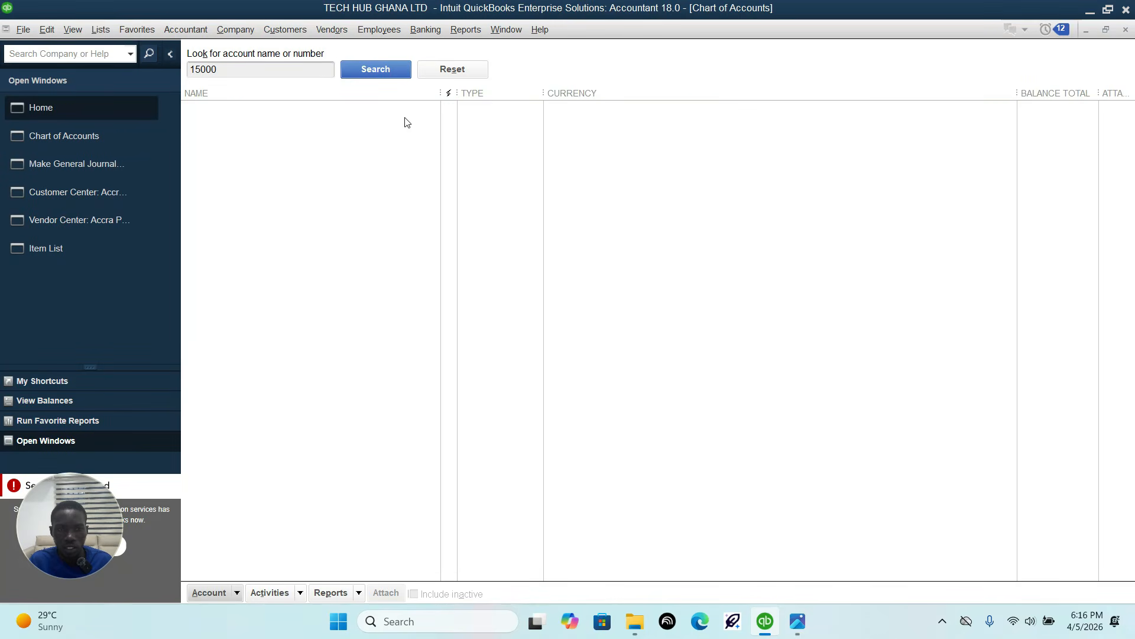
Step: Find the Accumulated Depreciation account in the chart of accounts, renumber it 15000 and save it
drag(304, 69, 125, 92)
text(accum)
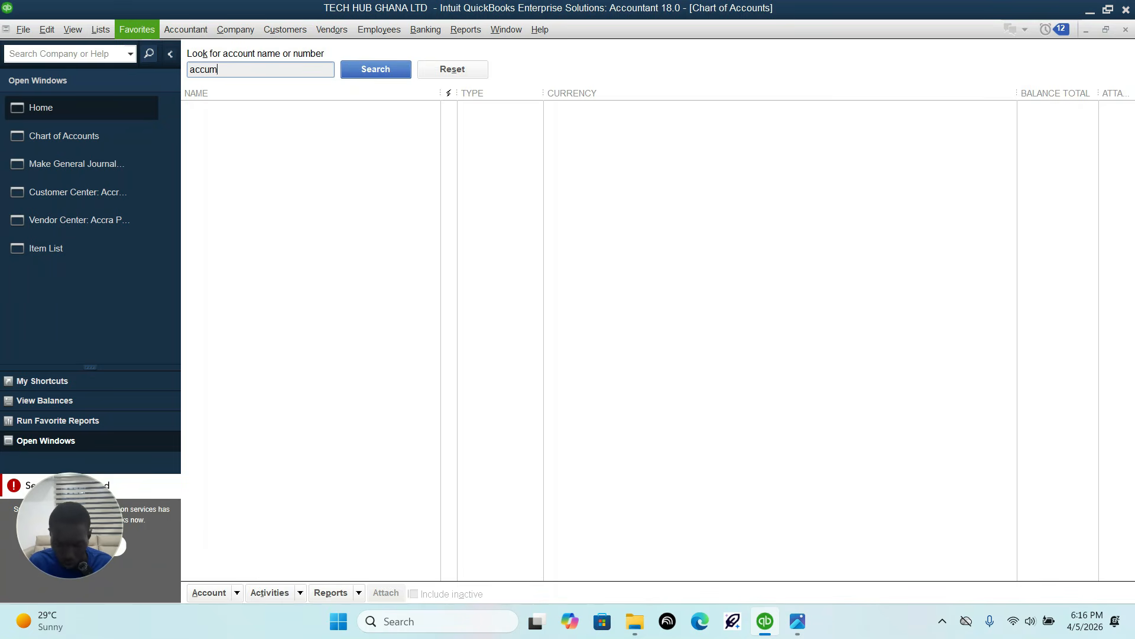
key(Return)
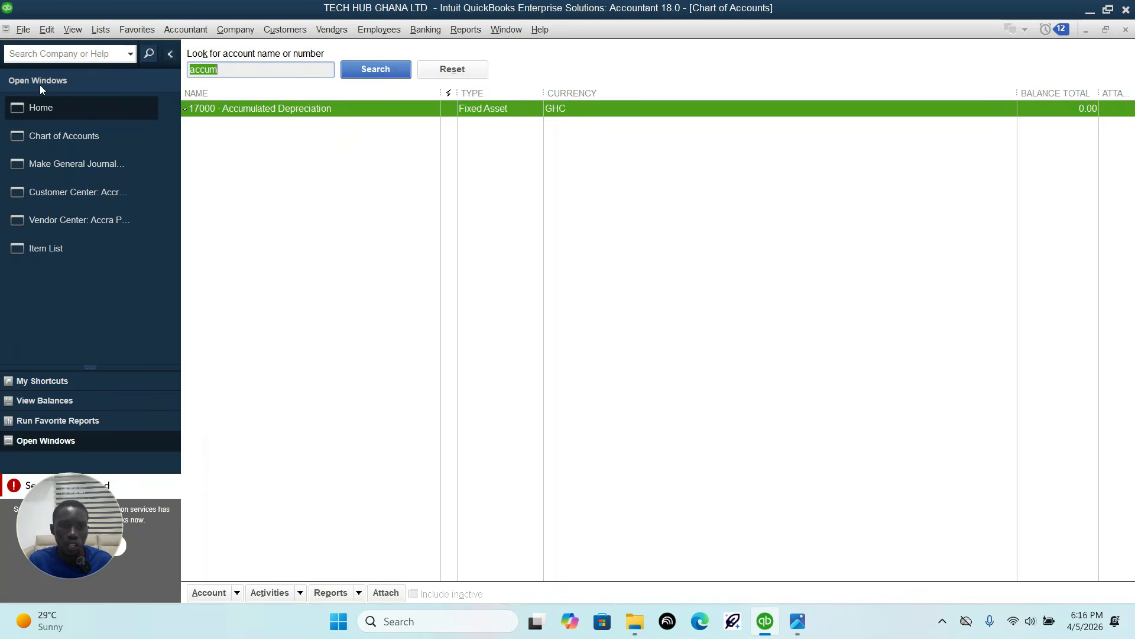
right_click(236, 105)
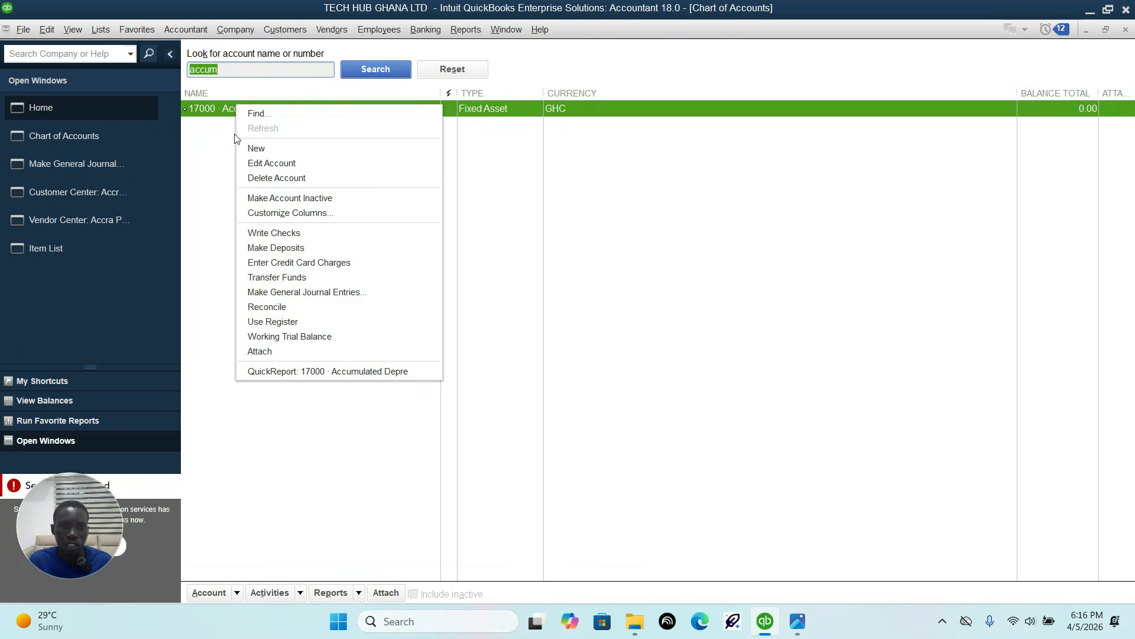
click(263, 163)
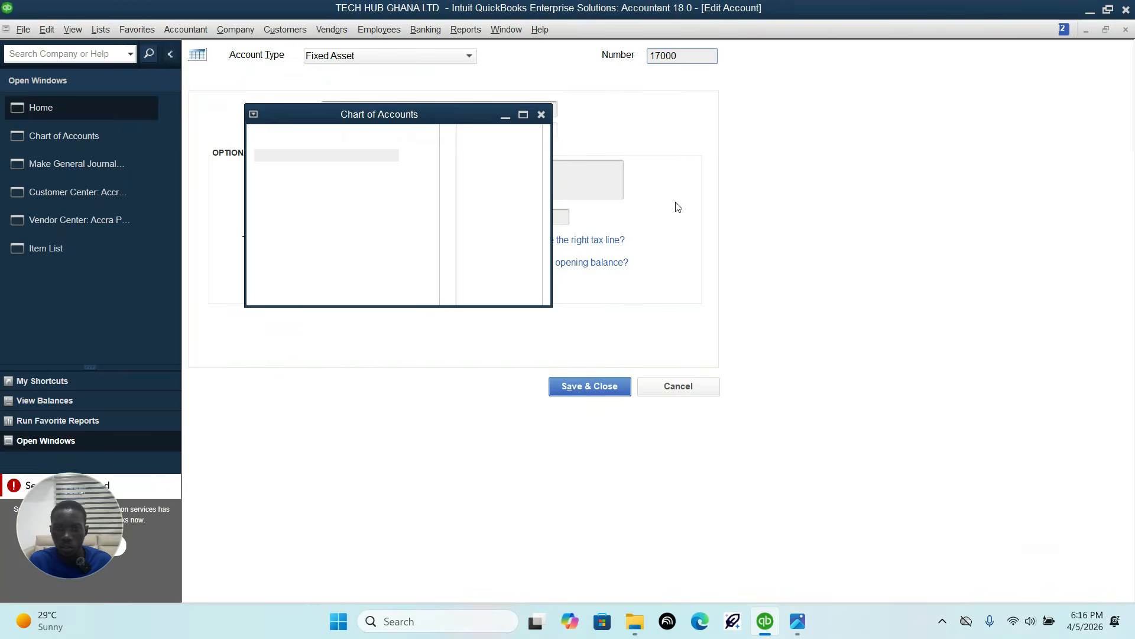
drag(685, 56, 651, 57)
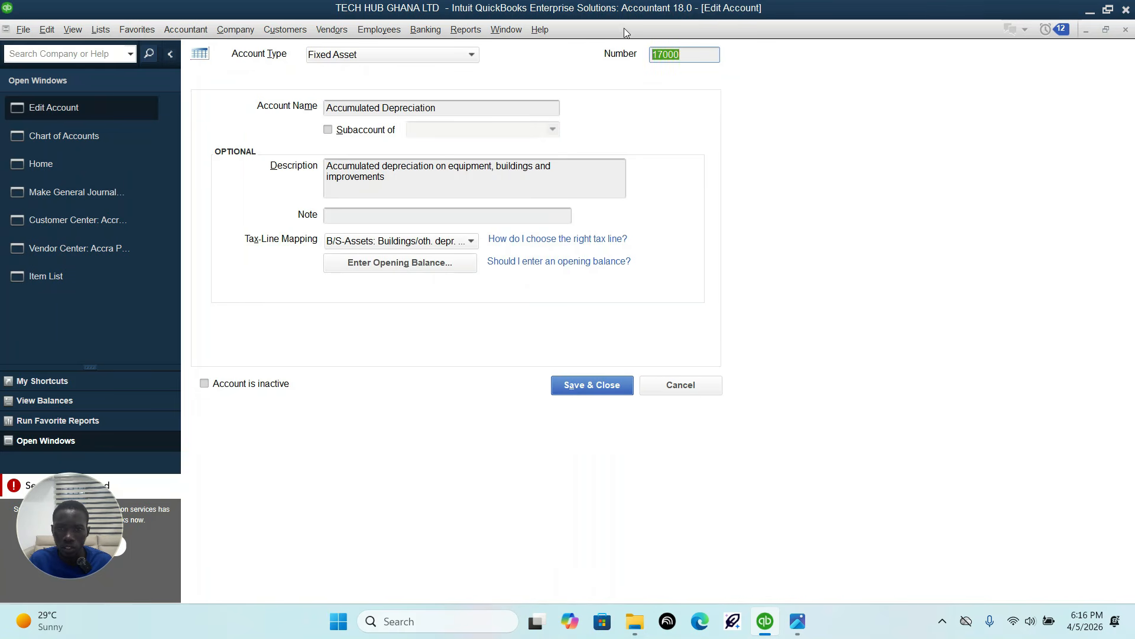
text(1)
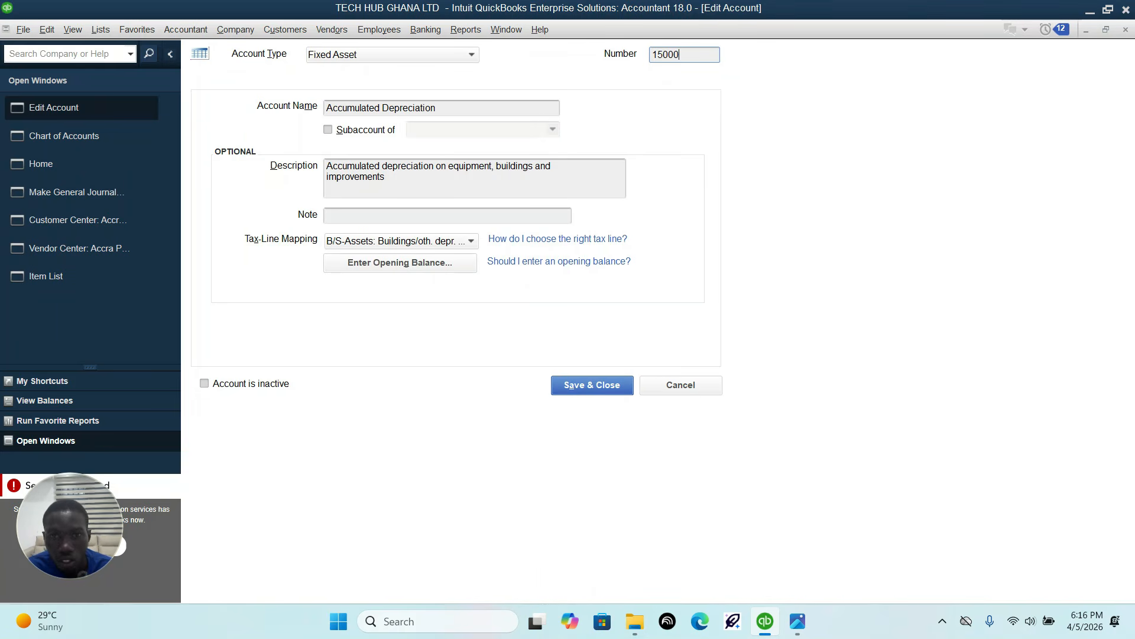
click(599, 391)
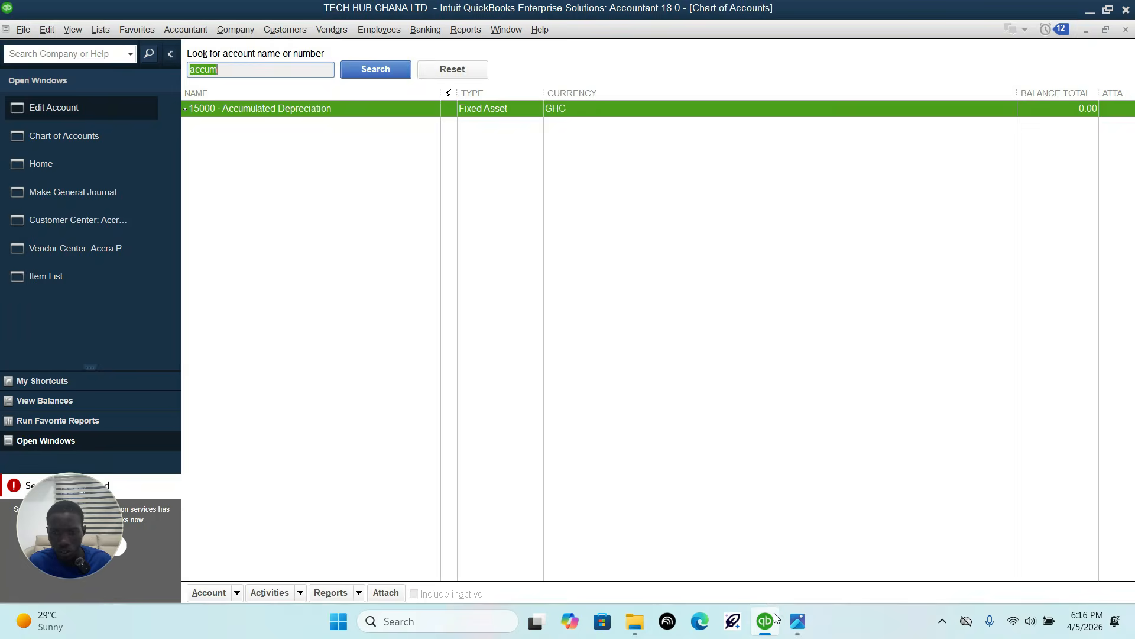
Step: Return to the open 15-Apr-26 journal entry and set its first line's account to 60800 Depreciation Expense
click(798, 622)
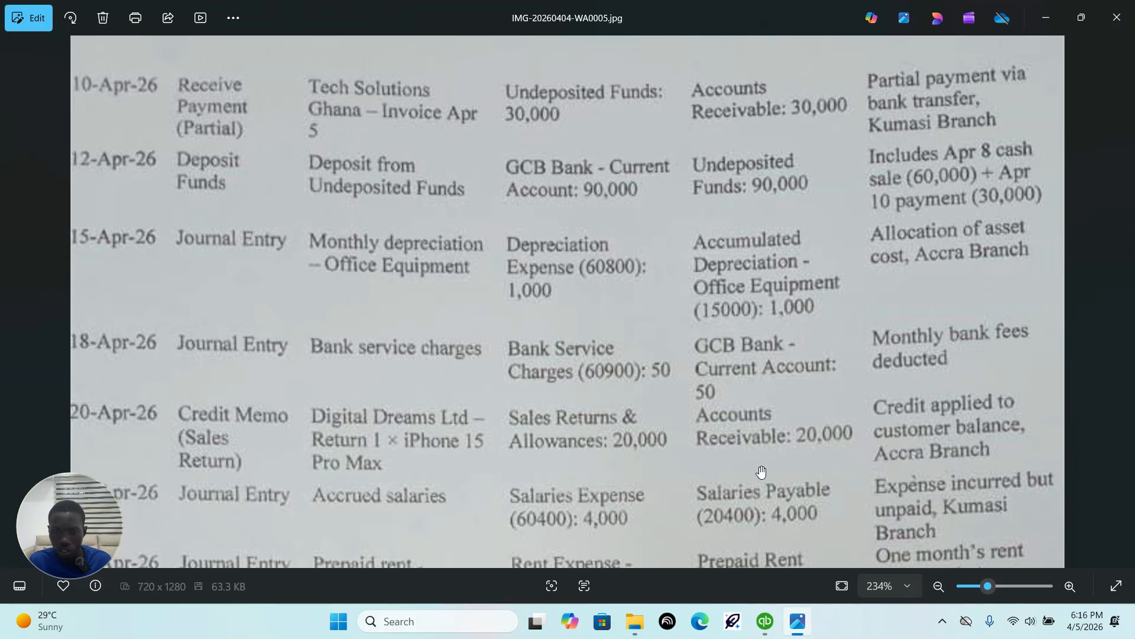
click(766, 622)
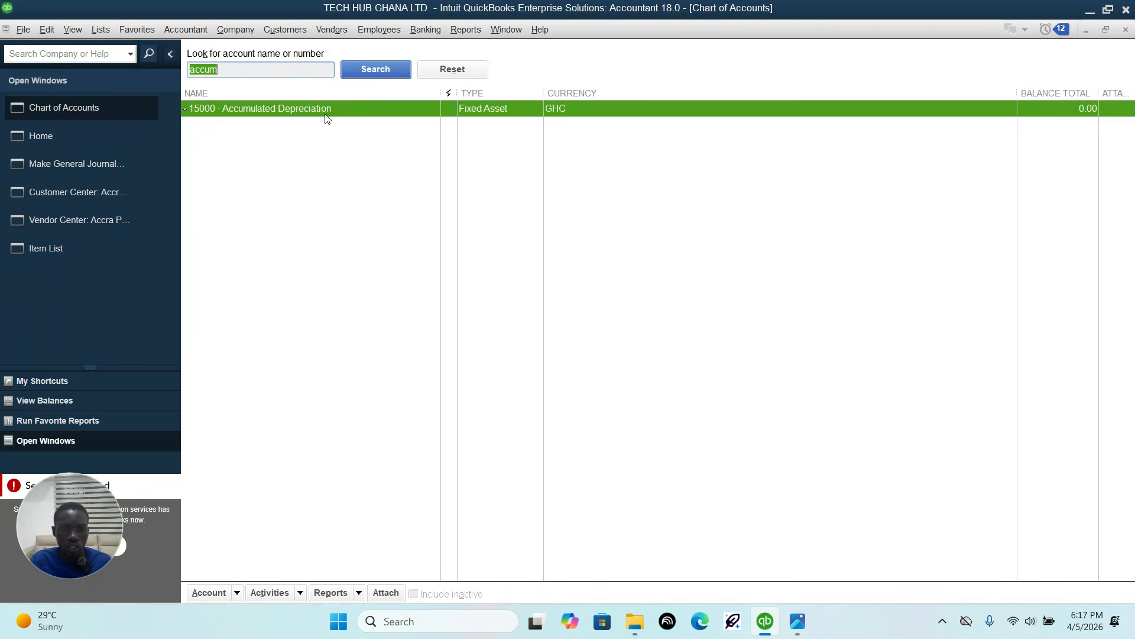
click(73, 168)
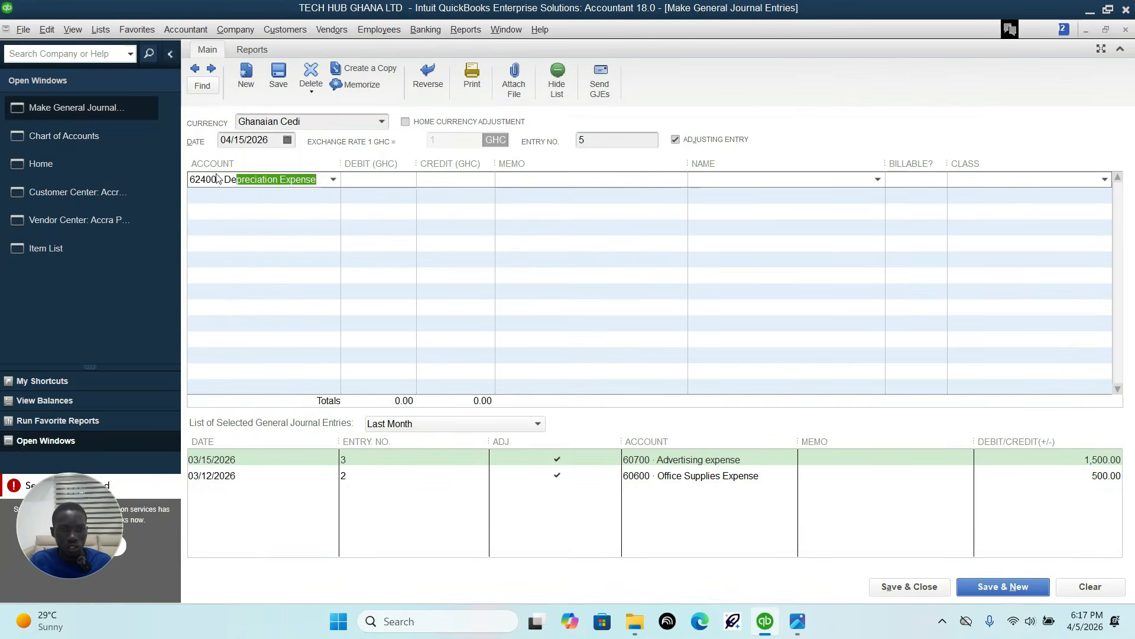
click(358, 180)
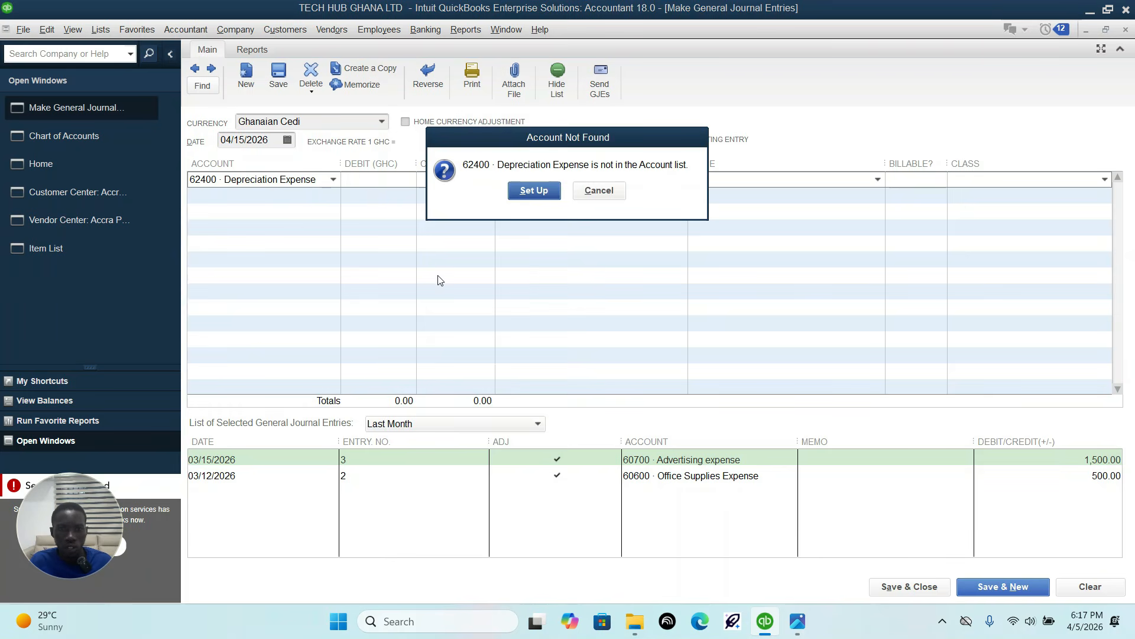
click(599, 194)
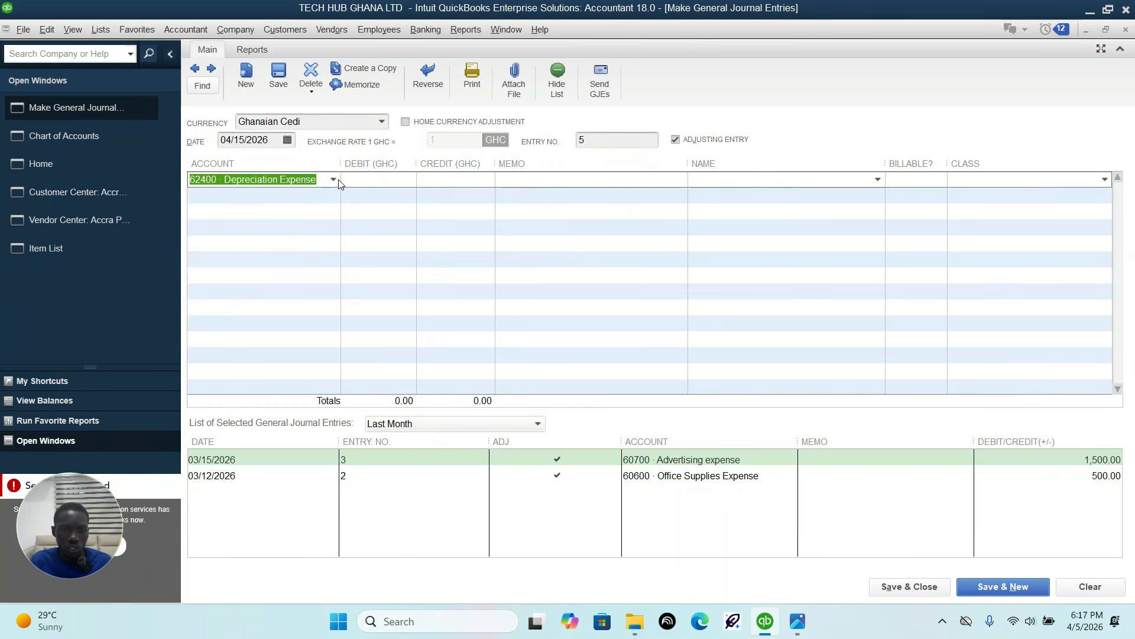
click(333, 179)
drag(329, 179, 180, 175)
text(De)
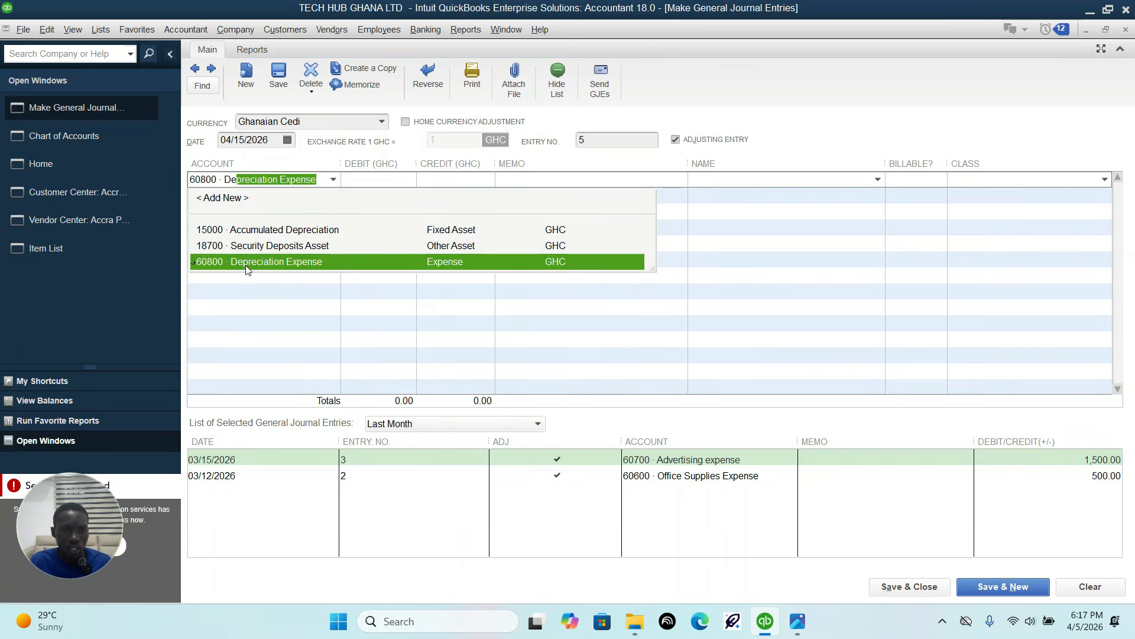
click(252, 262)
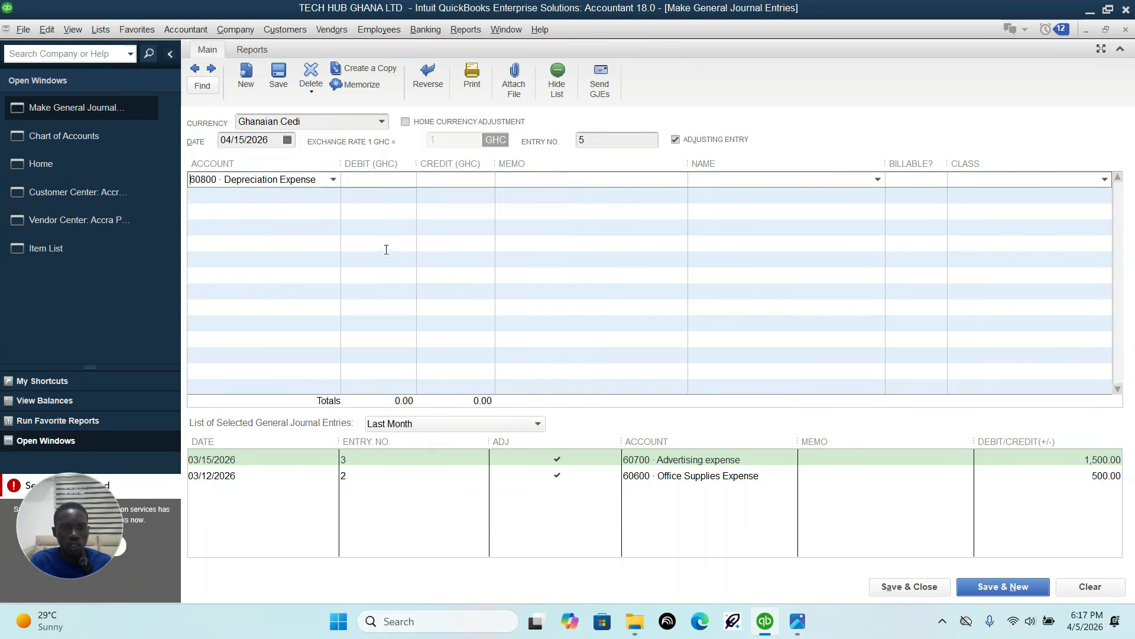
Step: Enter a debit of 1,000 on the Depreciation Expense line, per the 15-Apr-26 row of the sheet
click(798, 621)
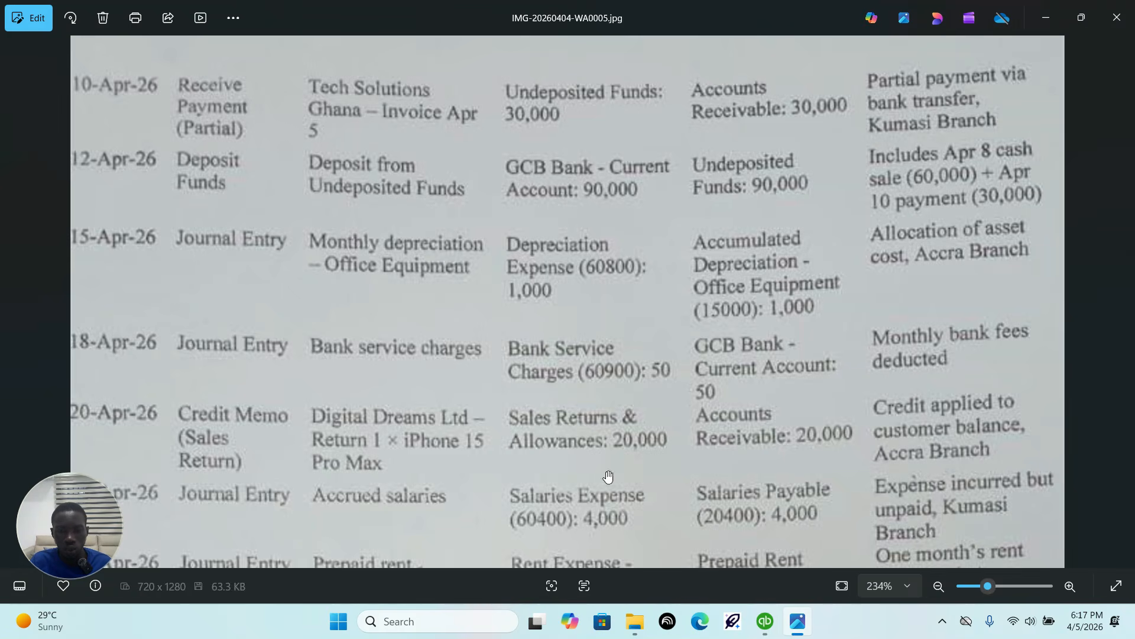
click(765, 621)
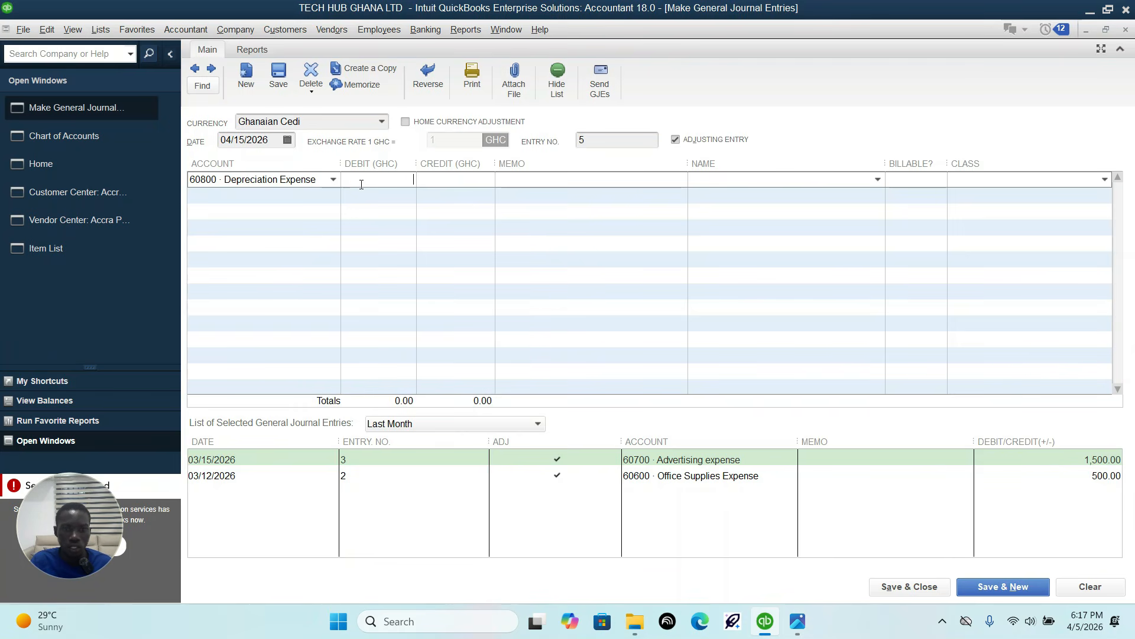
text(1000)
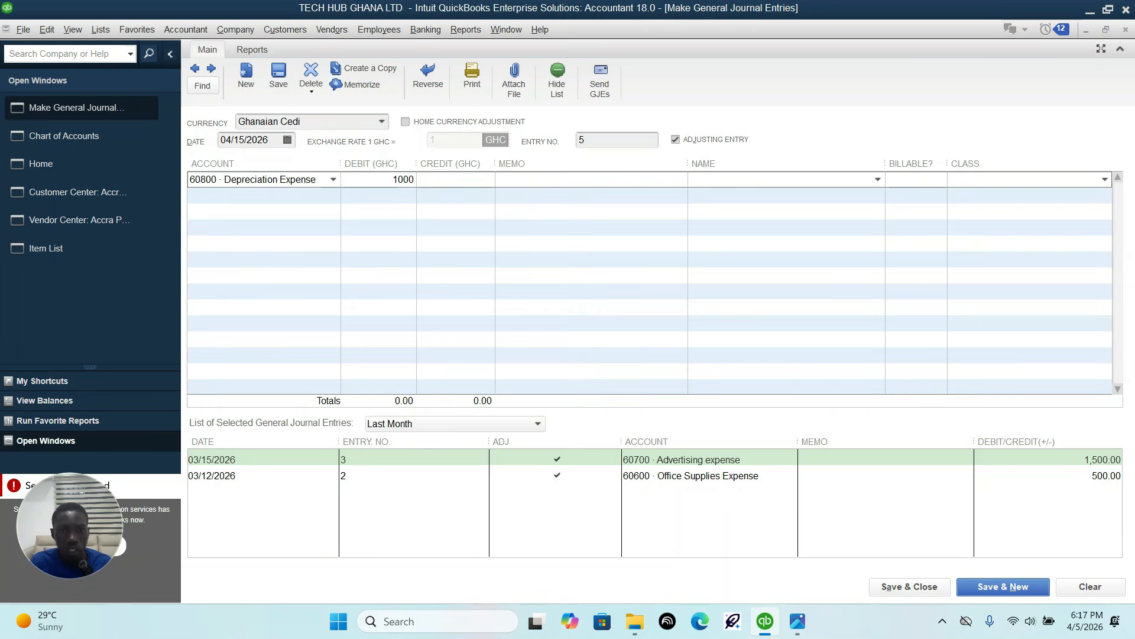
Step: Assign the 1,000 credit on the second line to account 15000 Accumulated Depreciation, as given in the sheet
click(797, 621)
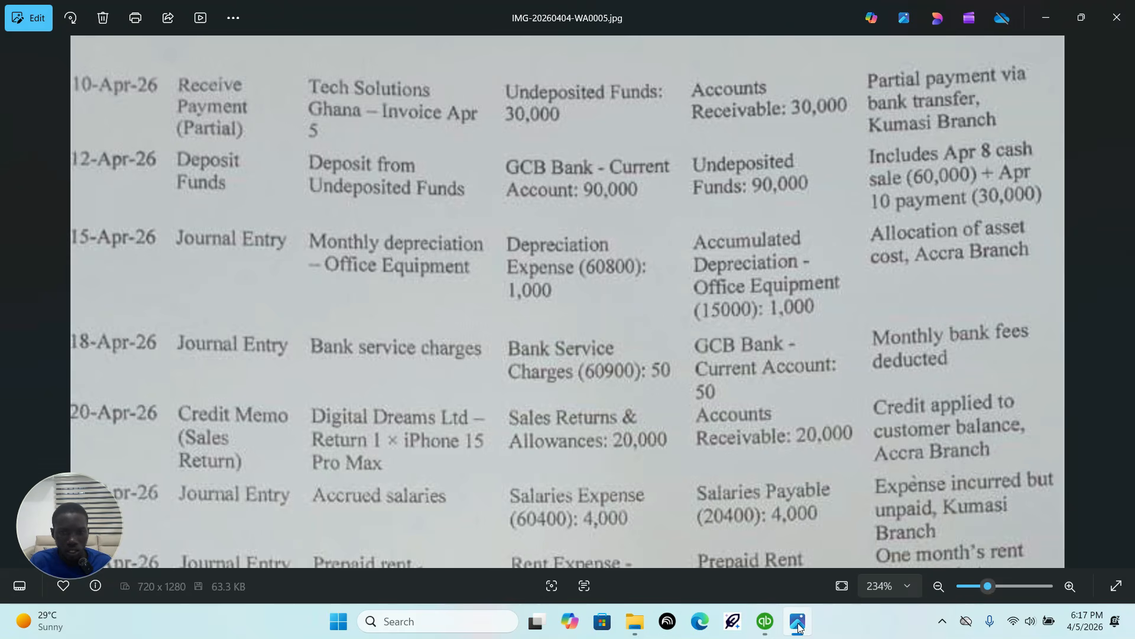
click(765, 621)
click(278, 199)
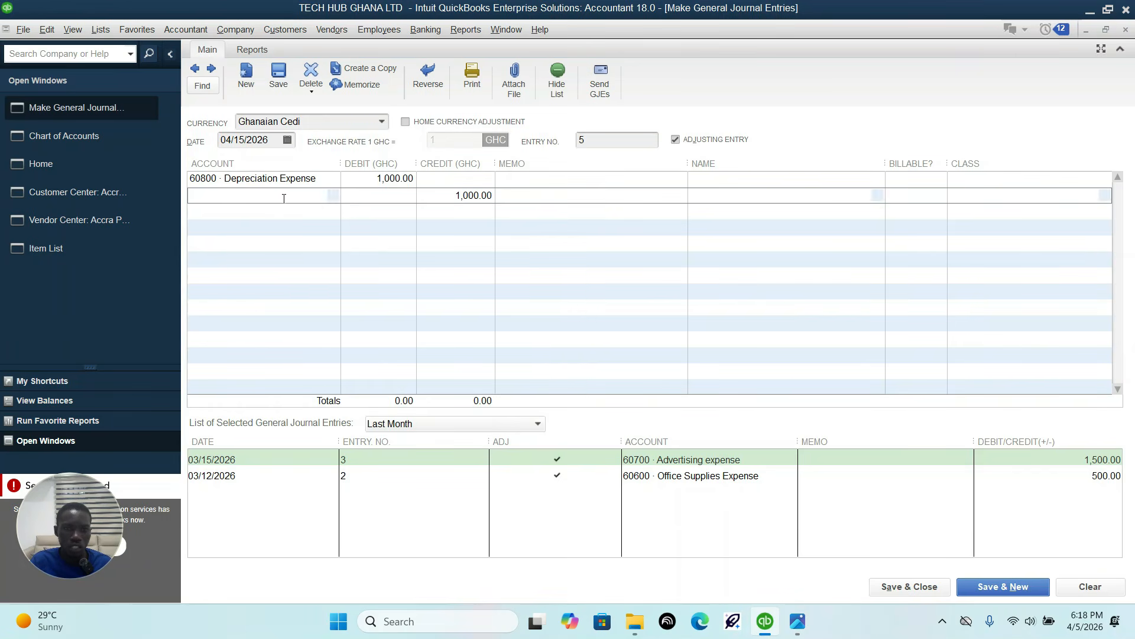
click(334, 197)
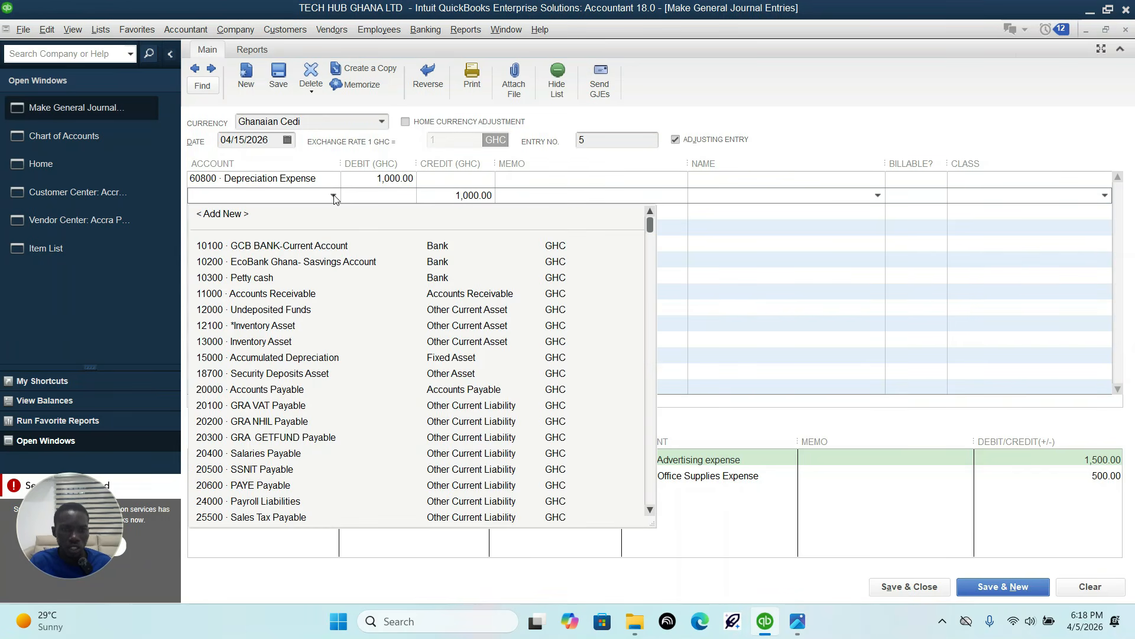
text(Accumulated Depreciation)
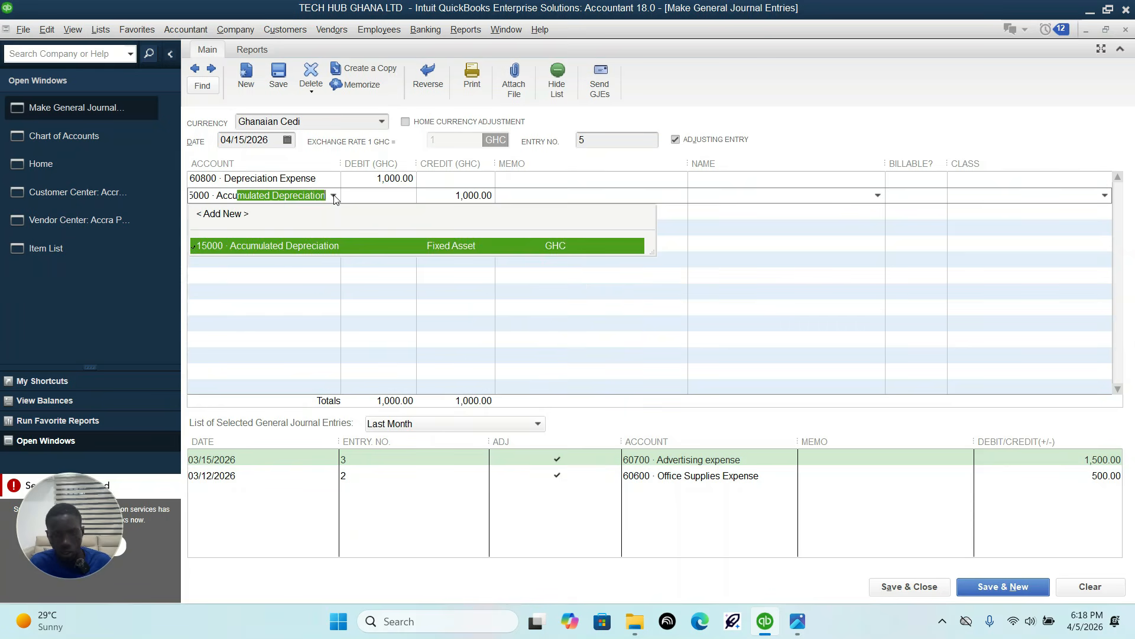
click(285, 246)
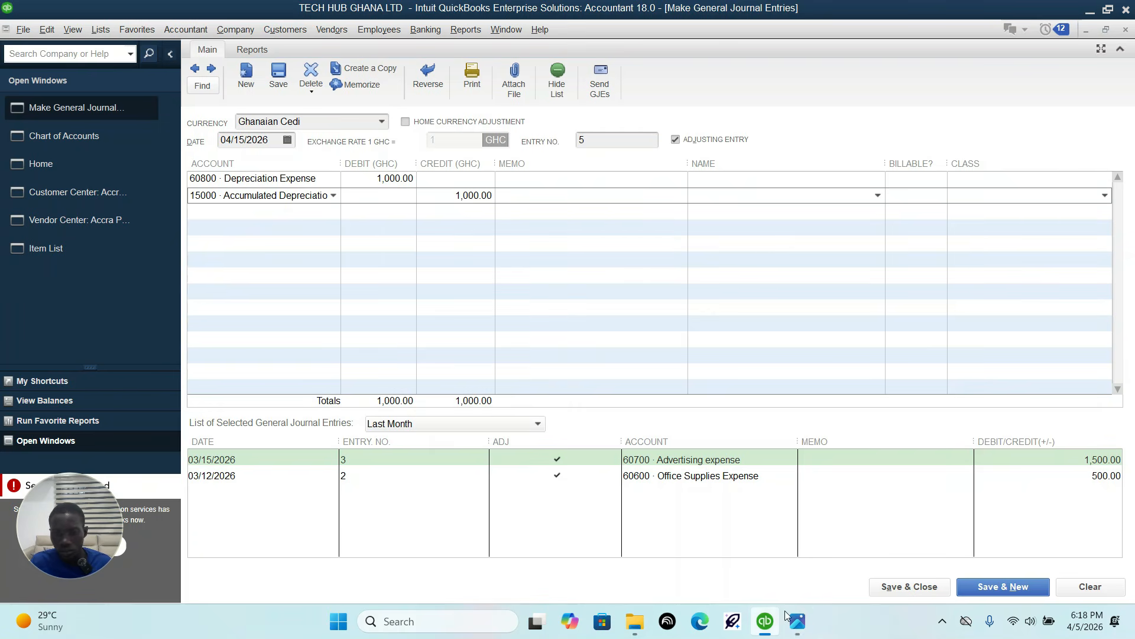
Step: Check the branch in the sheet and assign the Accra branch class to both lines of the depreciation entry
click(800, 622)
click(799, 622)
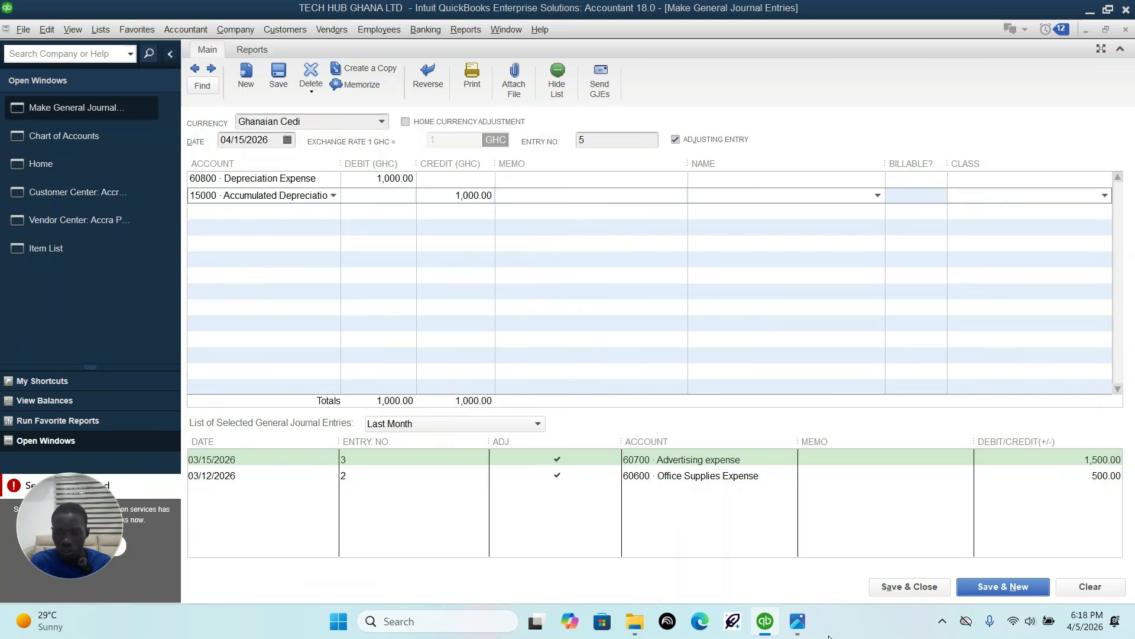
click(797, 621)
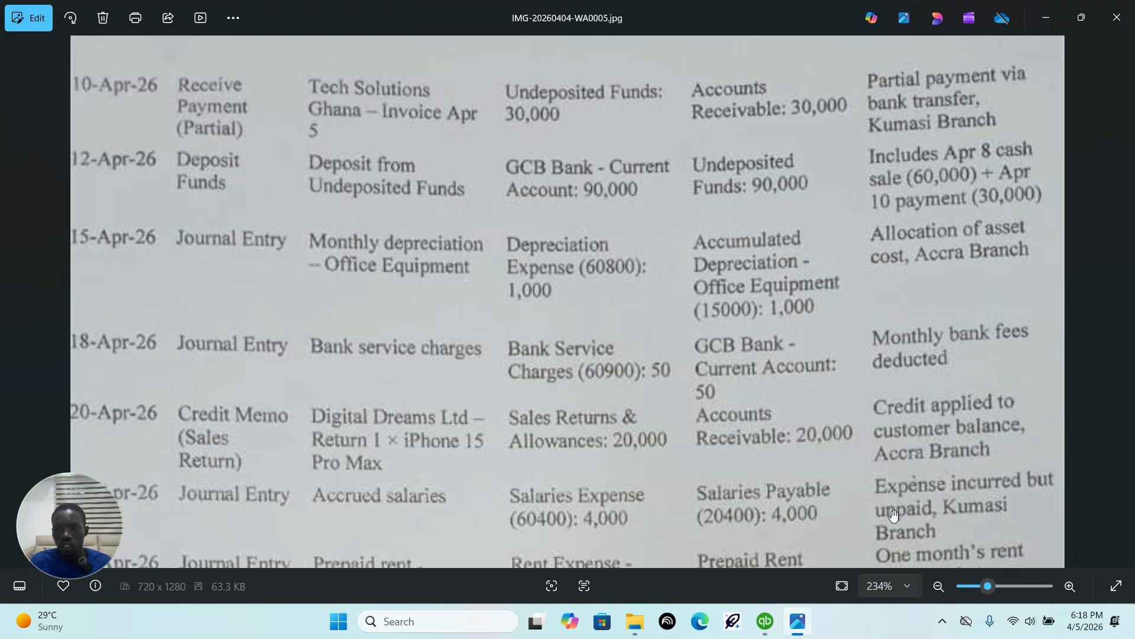
click(765, 621)
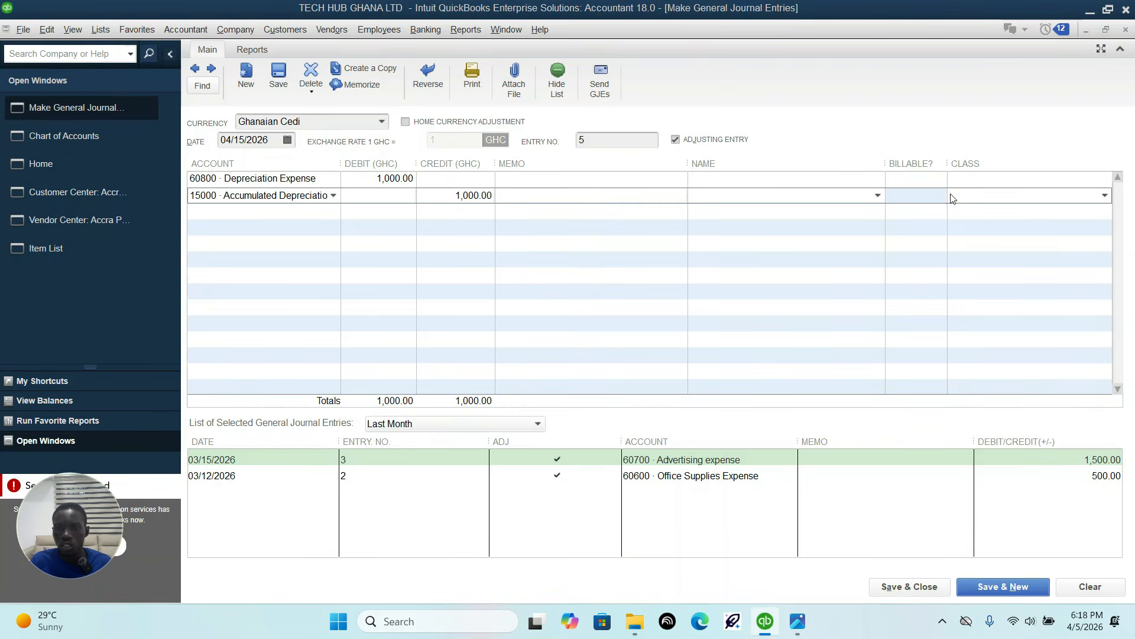
click(993, 180)
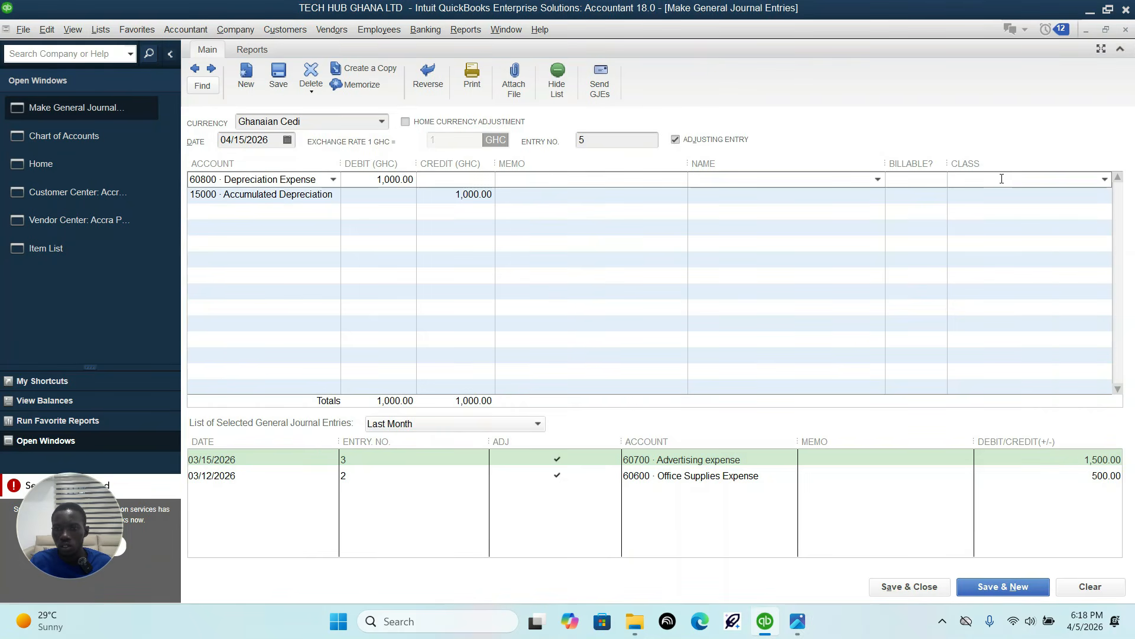
click(1104, 180)
click(983, 230)
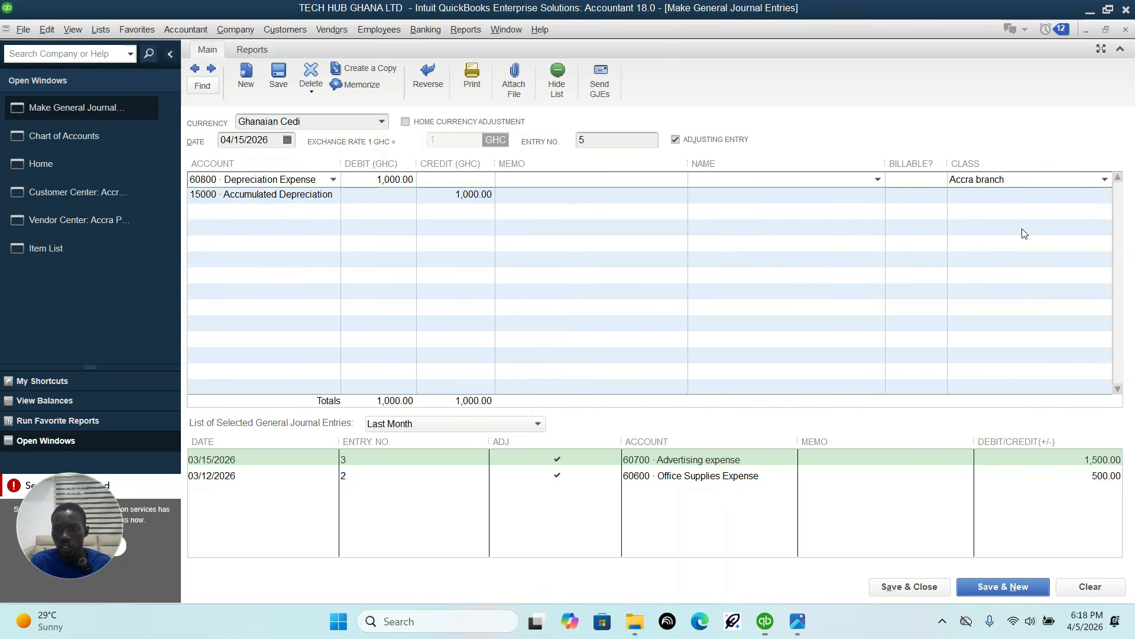
click(1064, 195)
click(1105, 195)
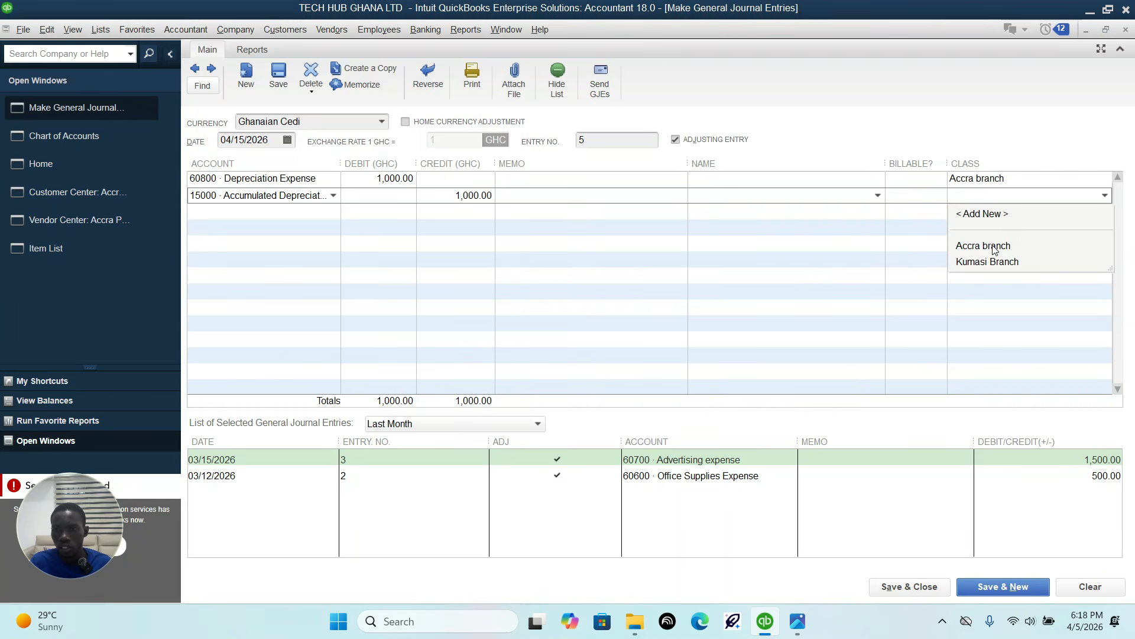
click(995, 248)
Step: Compare the depreciation journal entry with the sheet, then save and close it
click(797, 622)
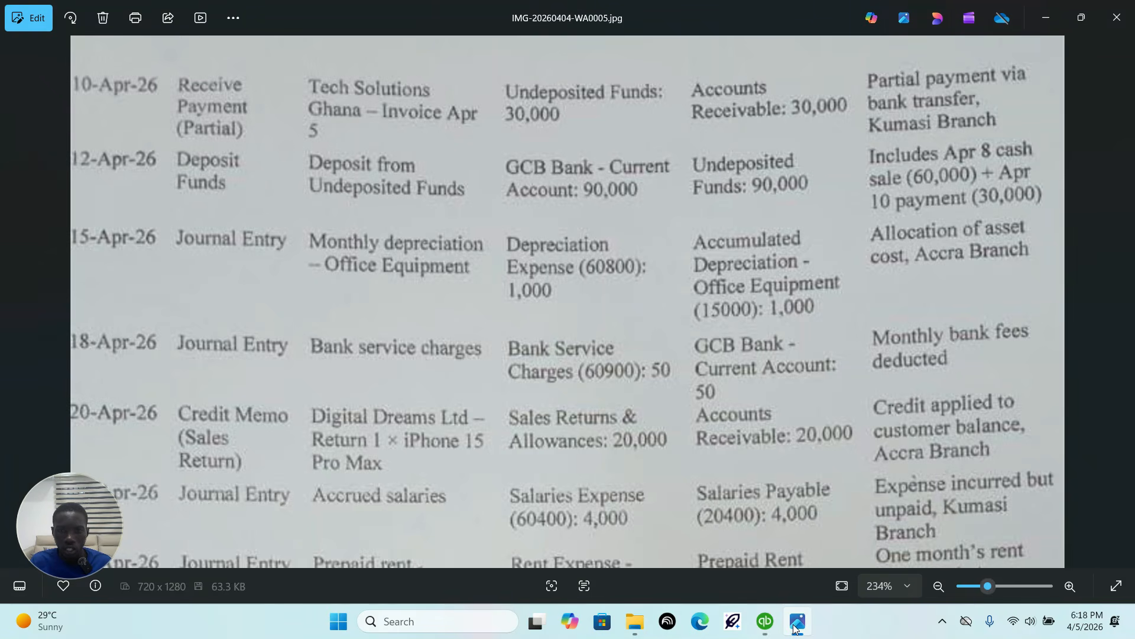
click(796, 625)
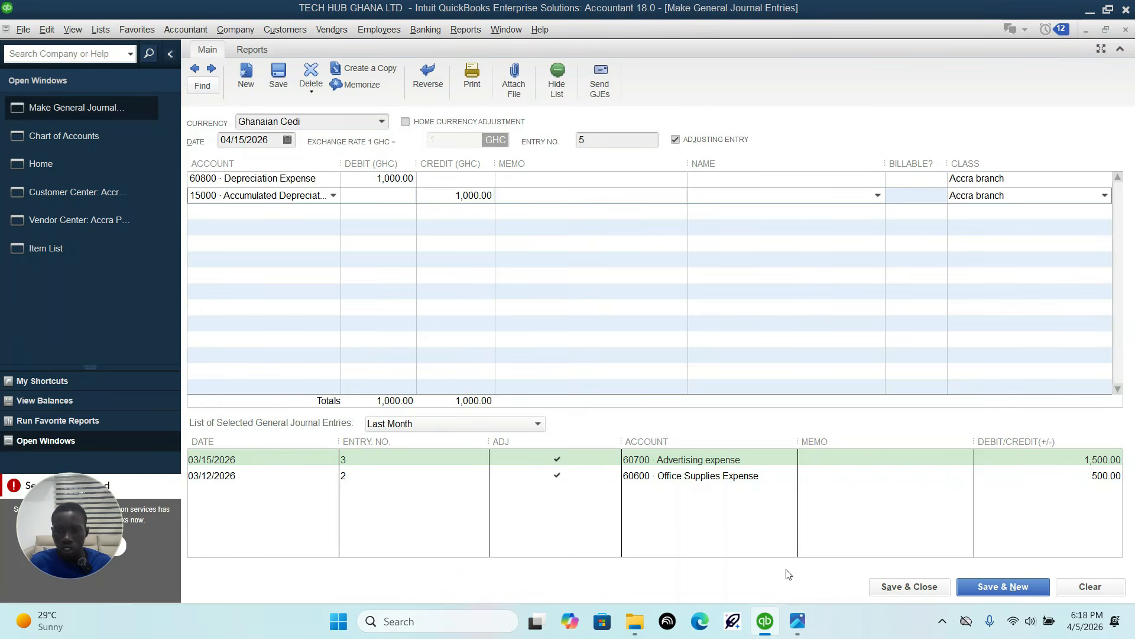
click(897, 586)
click(654, 286)
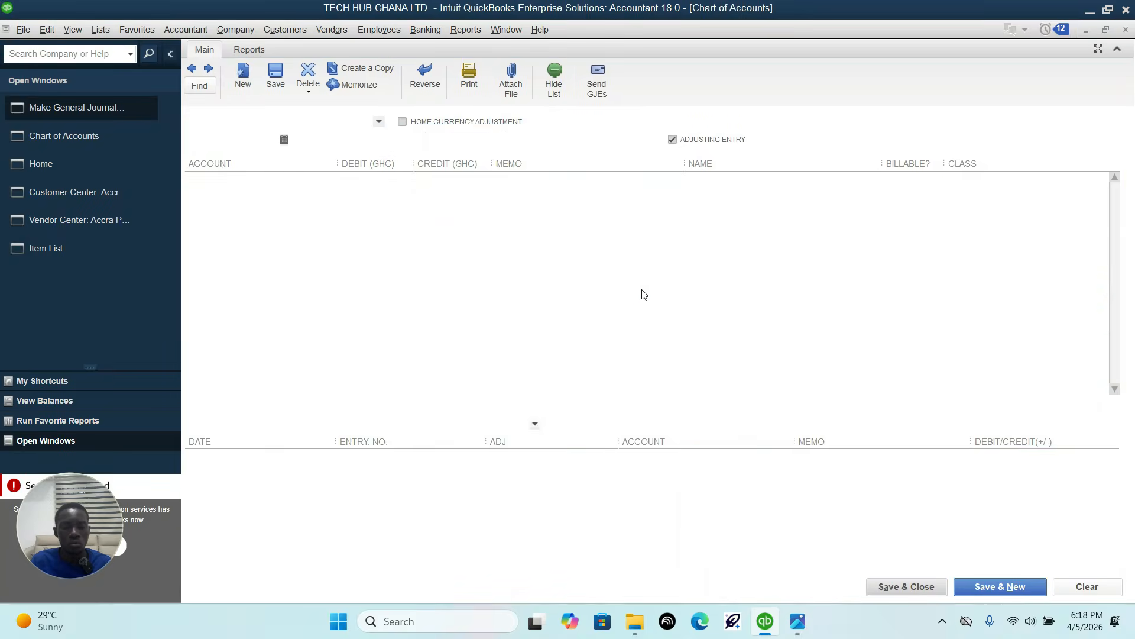
Step: Read the 18-Apr-26 bank service charges row in the sheet and start a new general journal entry
click(796, 621)
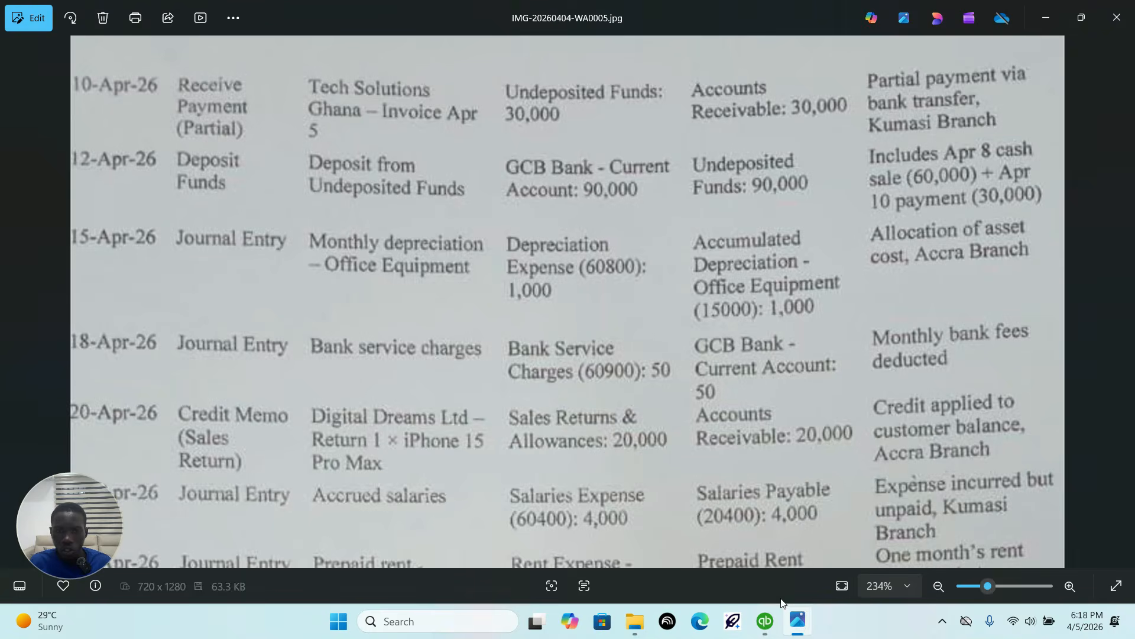
scroll(390, 221, down, 3)
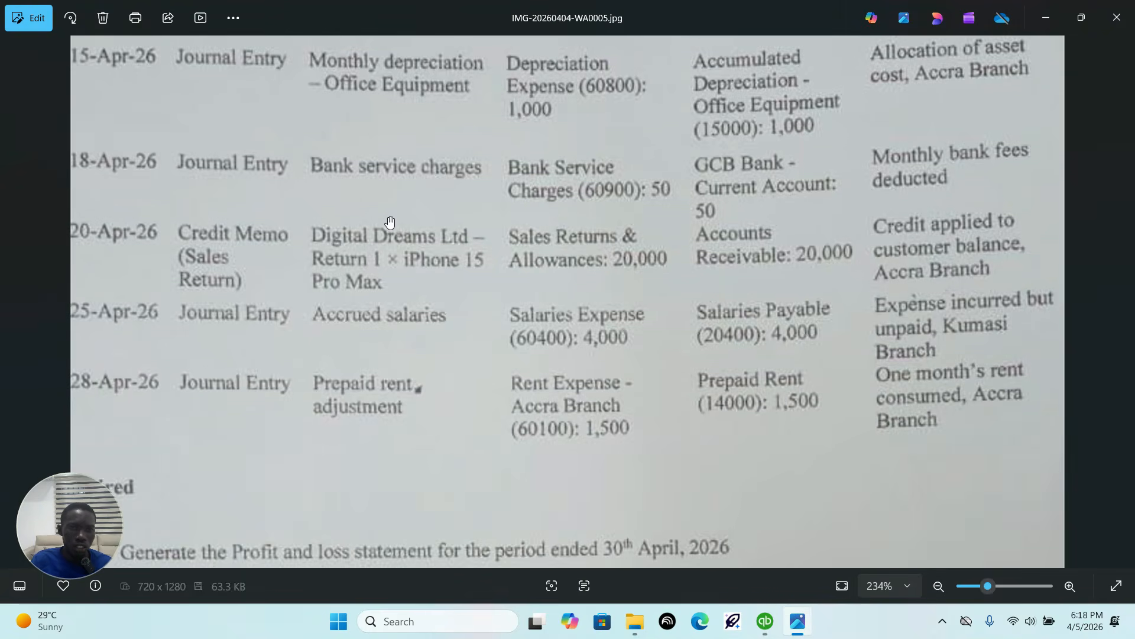
scroll(414, 260, up, 2)
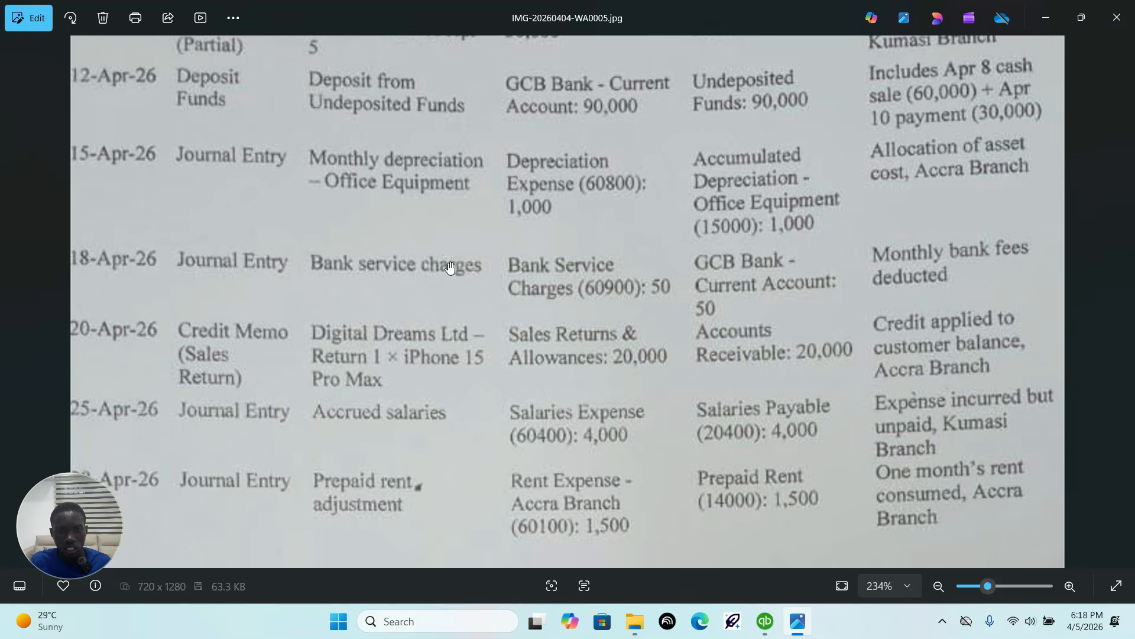
click(766, 621)
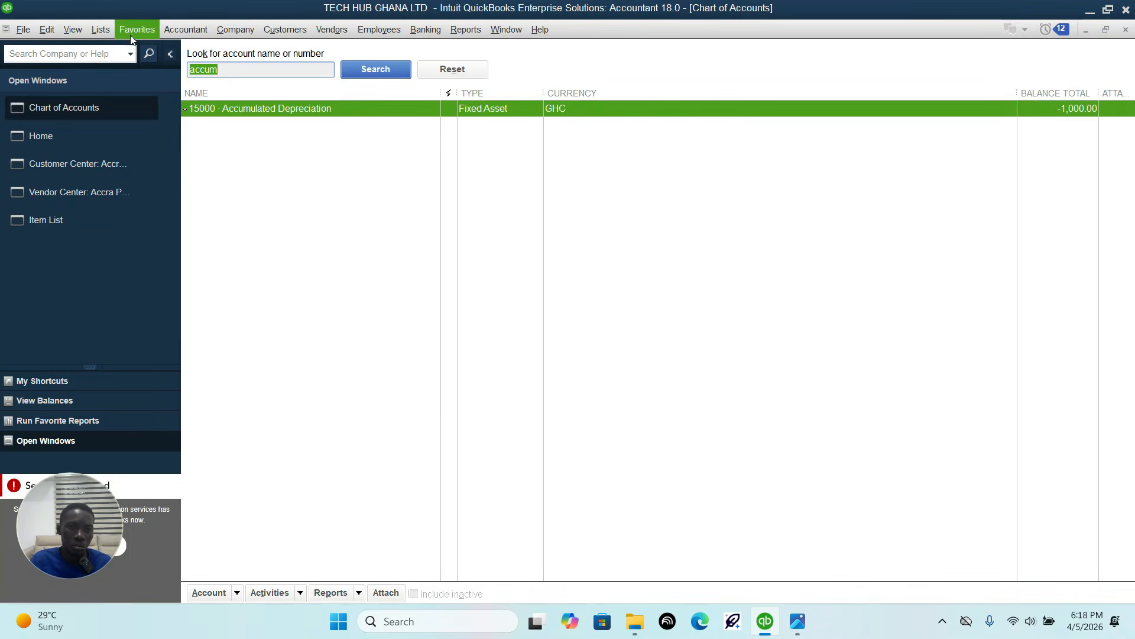
click(188, 33)
click(232, 135)
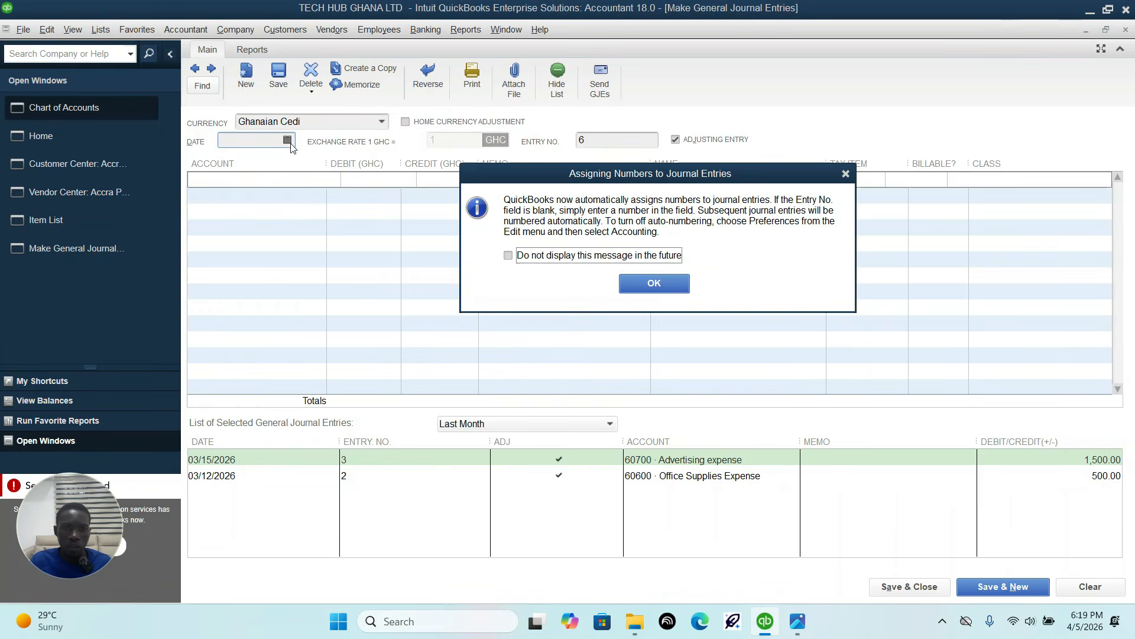
click(845, 174)
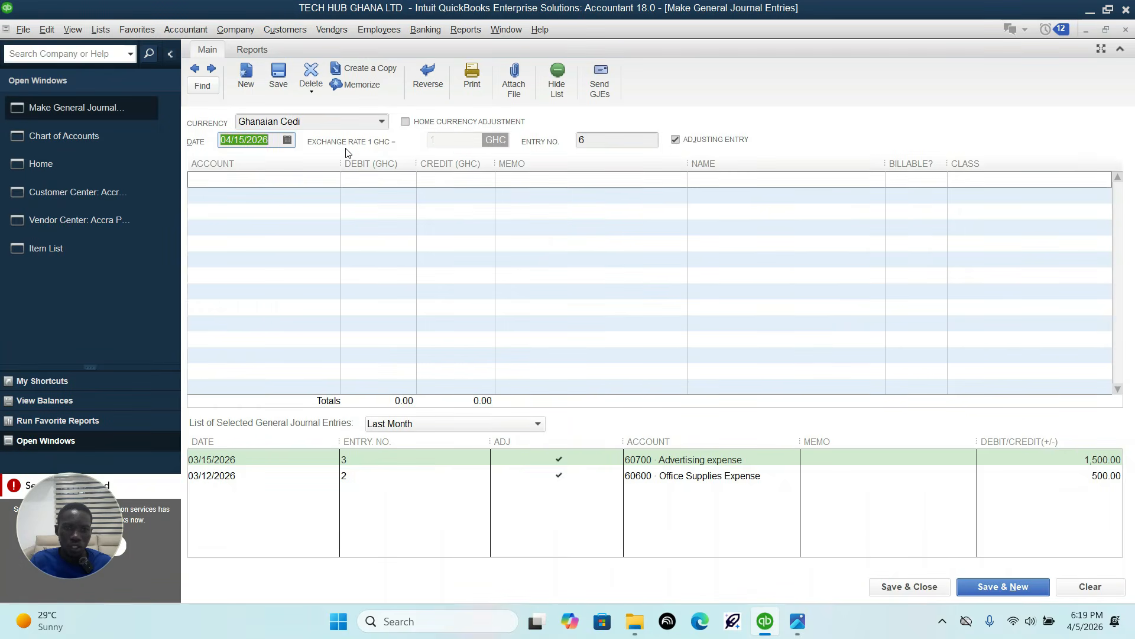
Step: Set the new journal entry's date to 04/18/2026, checking it against the sheet
click(287, 140)
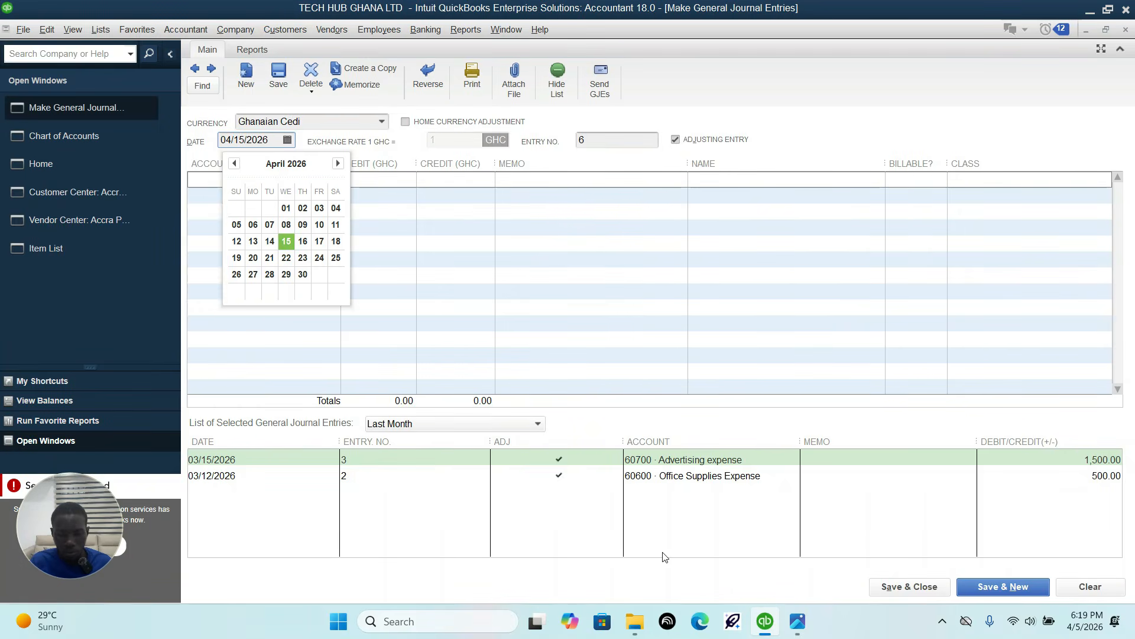
click(796, 620)
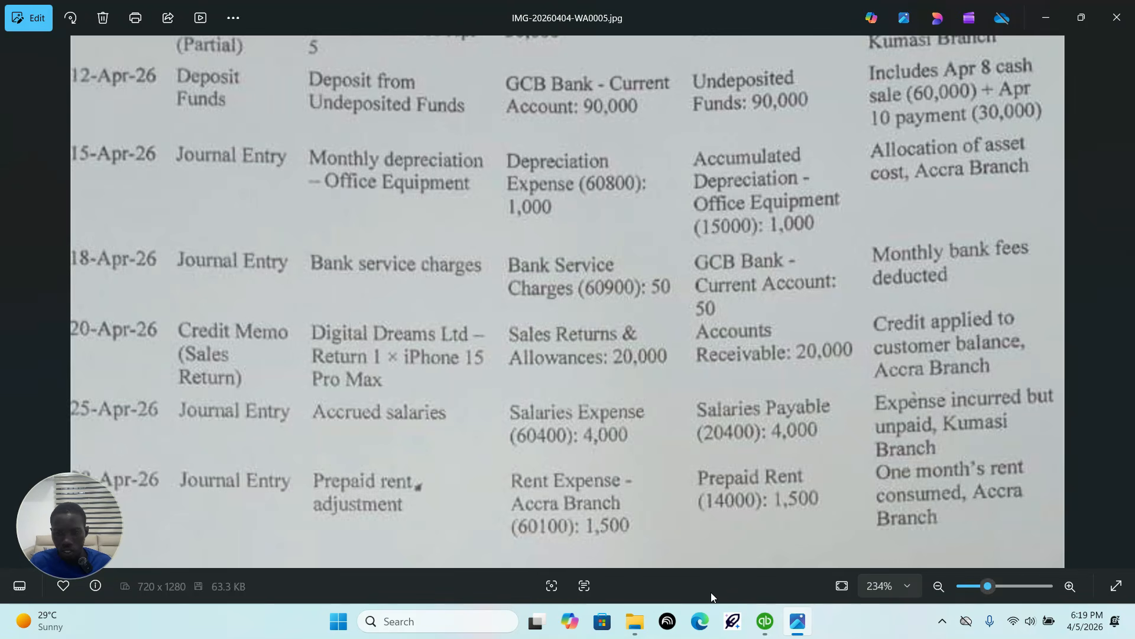
click(765, 621)
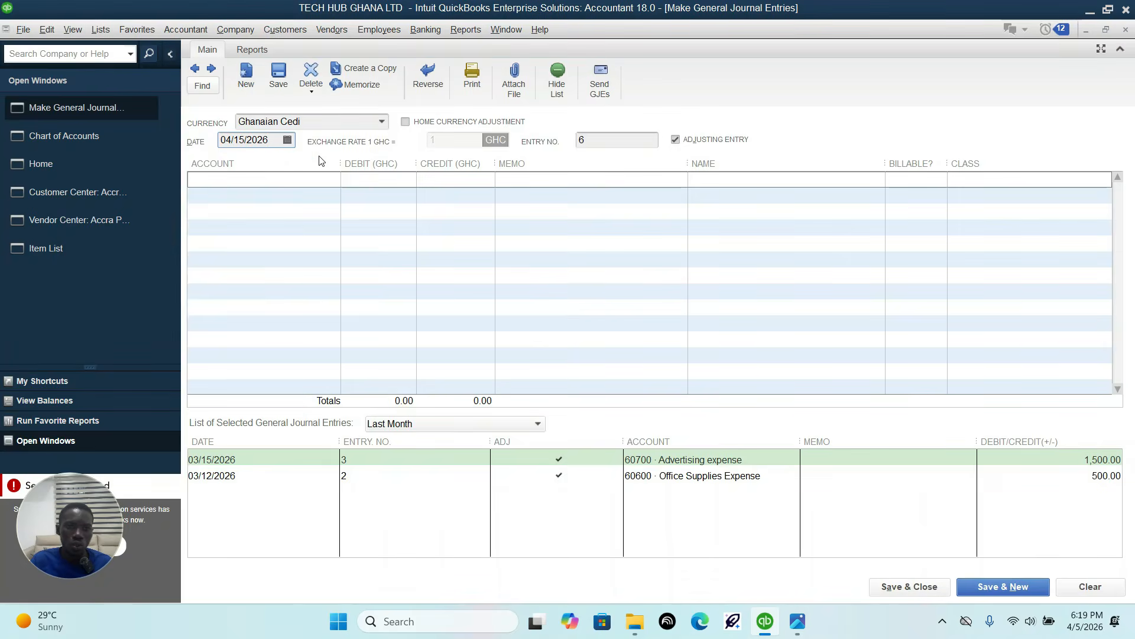
click(288, 142)
click(340, 242)
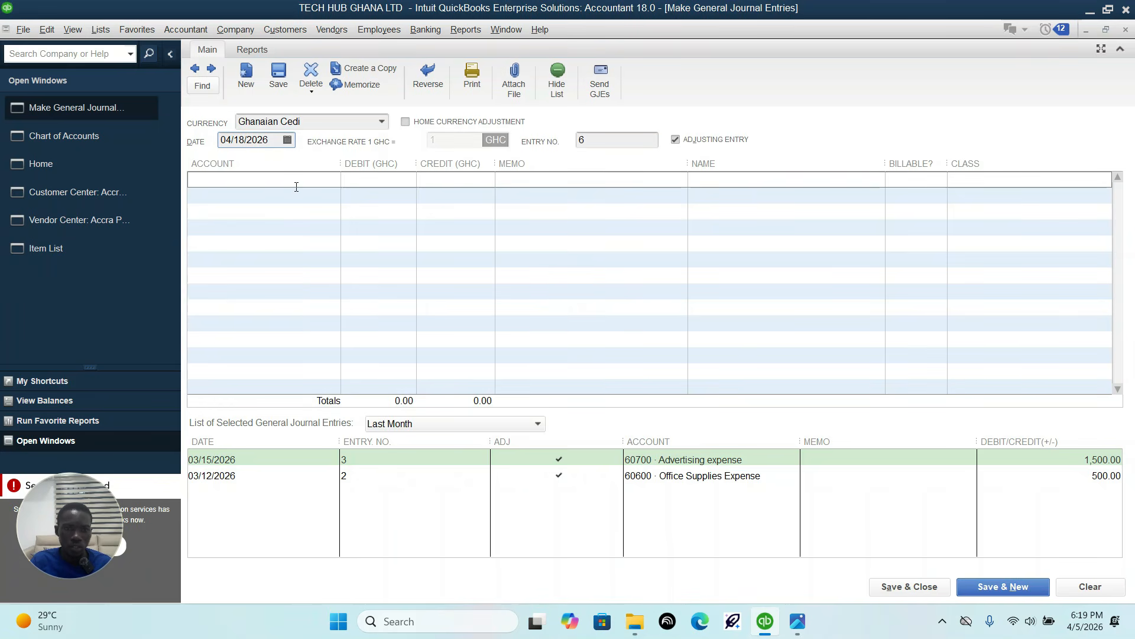
Step: Start adding a new account of type Expense from the first line of the journal entry
click(326, 180)
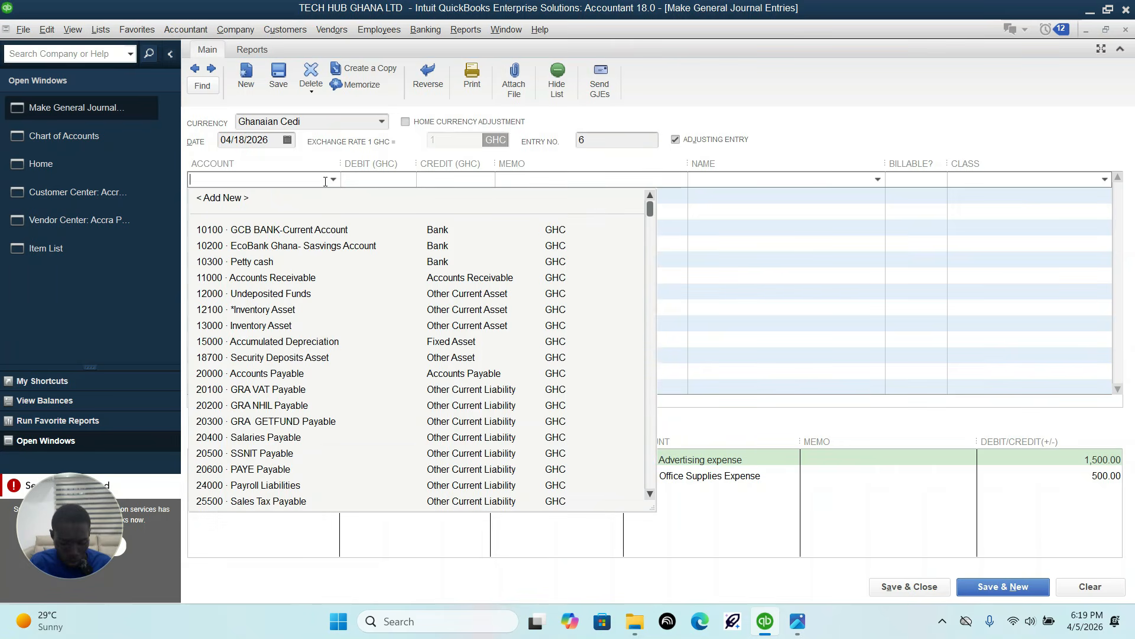
text(bank)
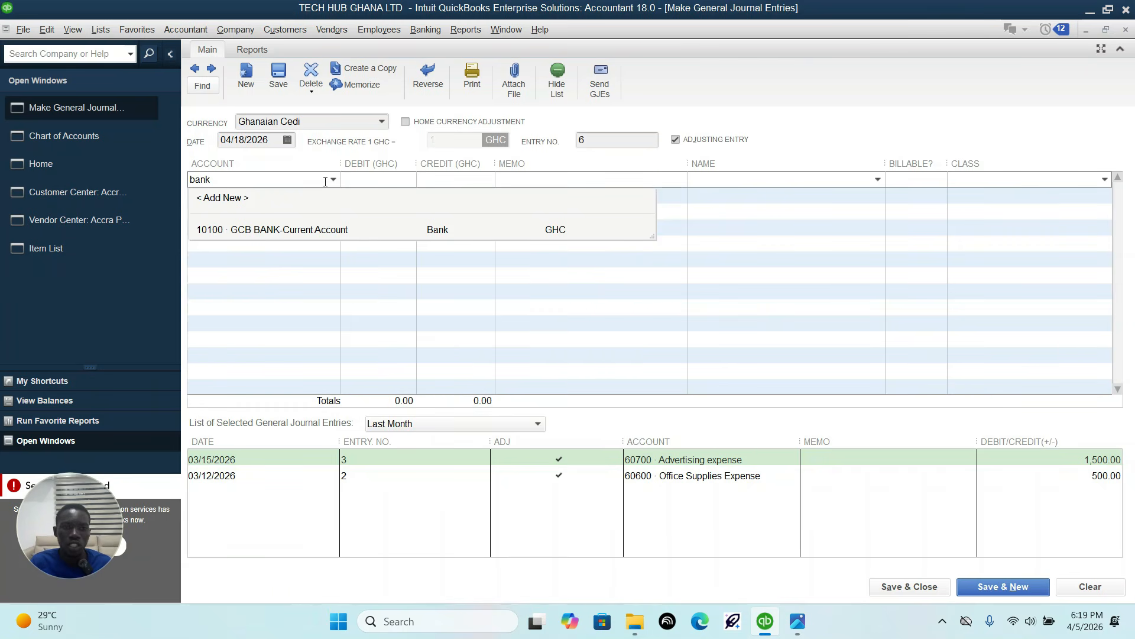
click(226, 198)
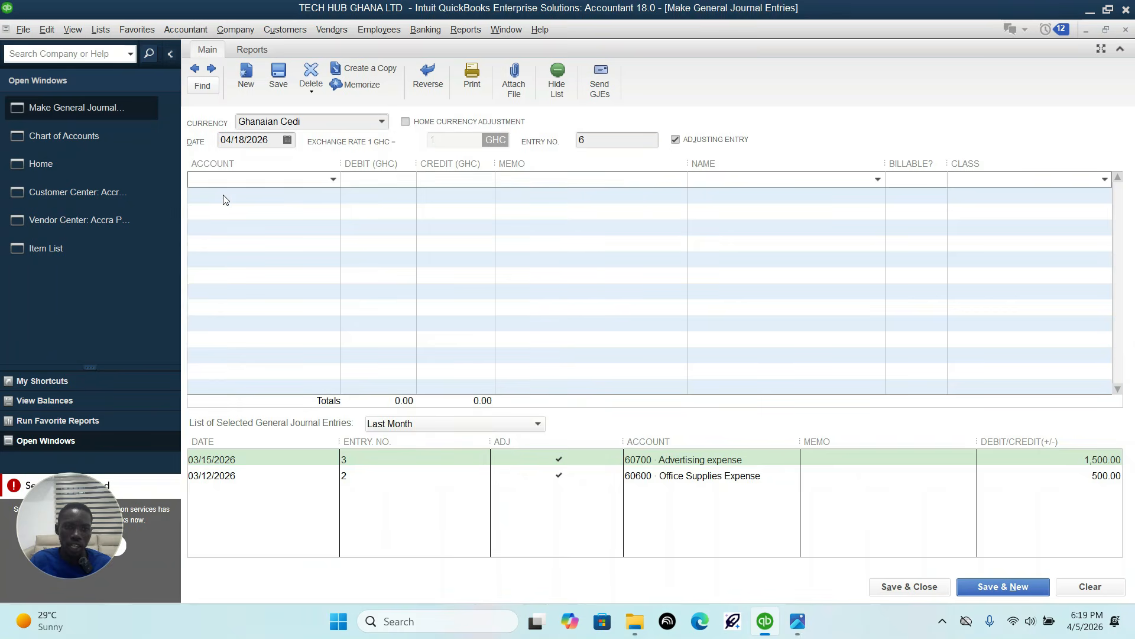
click(351, 267)
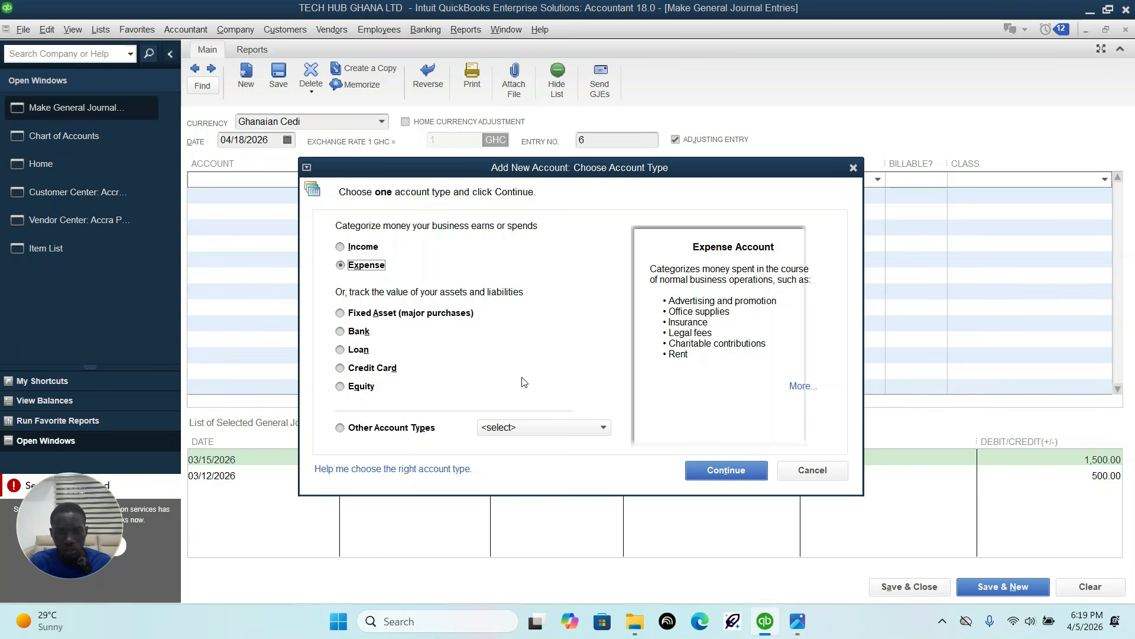
click(748, 469)
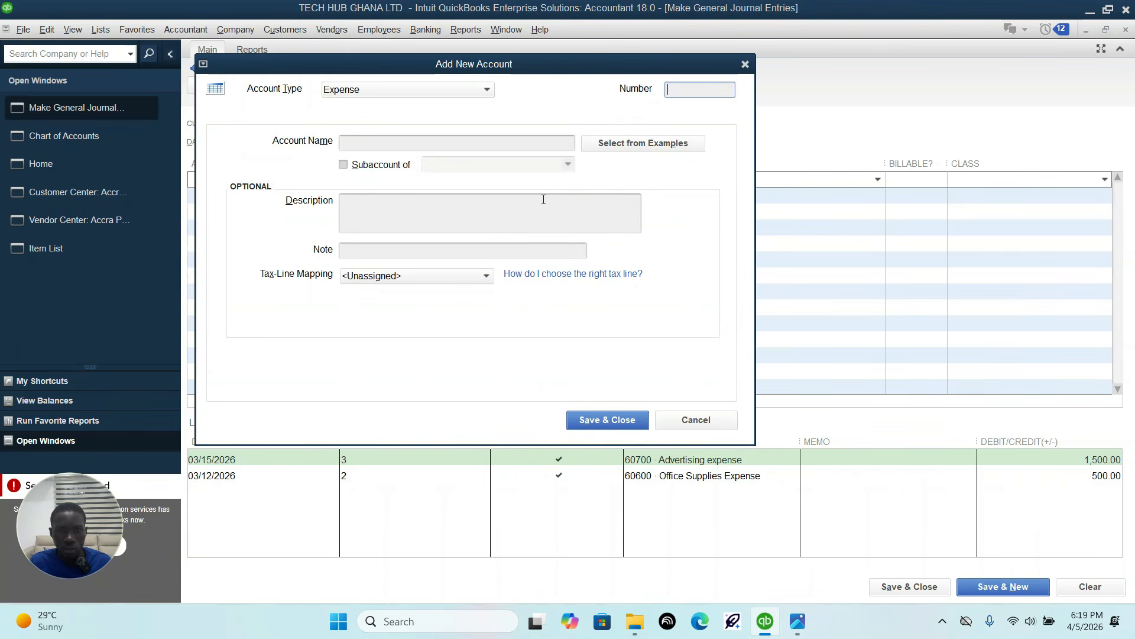
Step: Name the new account "bank service charge", number it 60900 as in the sheet, and save it
click(798, 621)
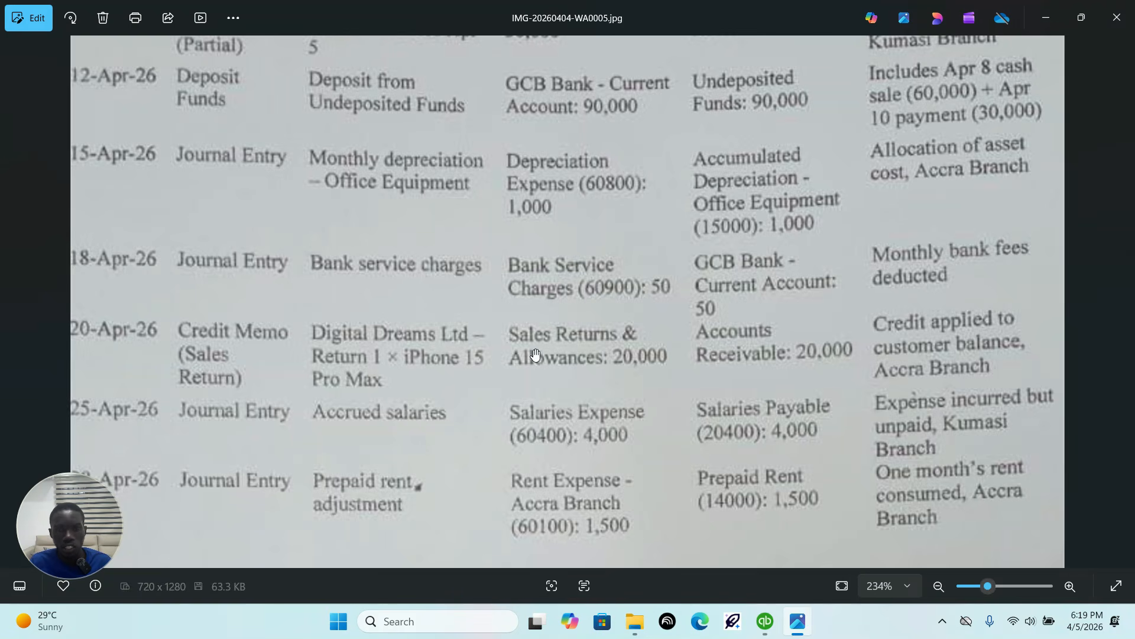
click(766, 622)
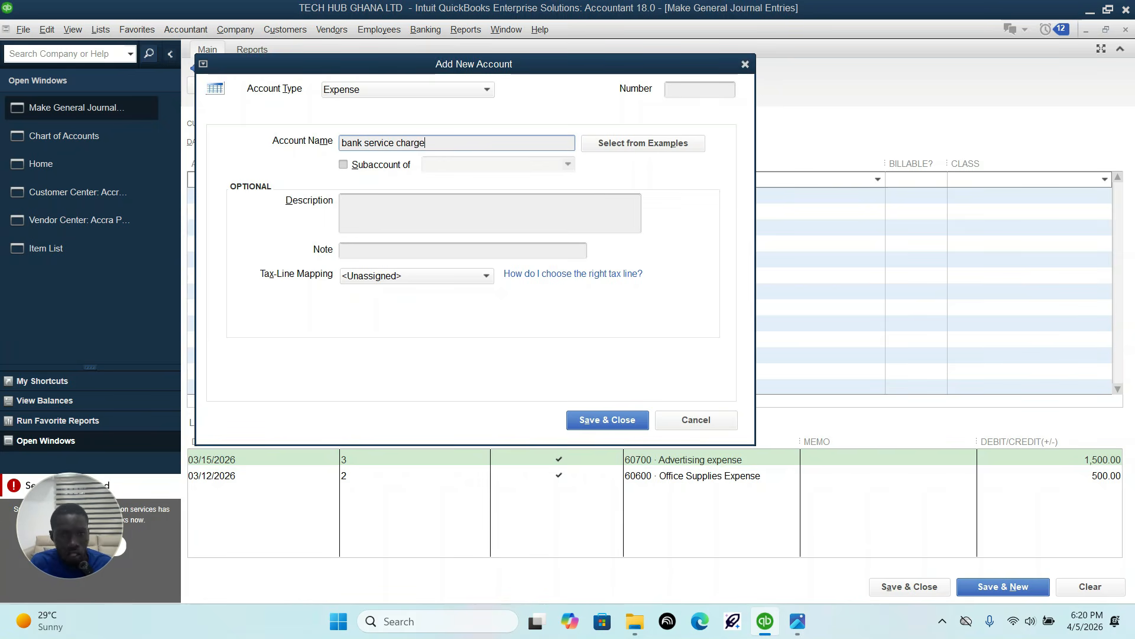
click(691, 88)
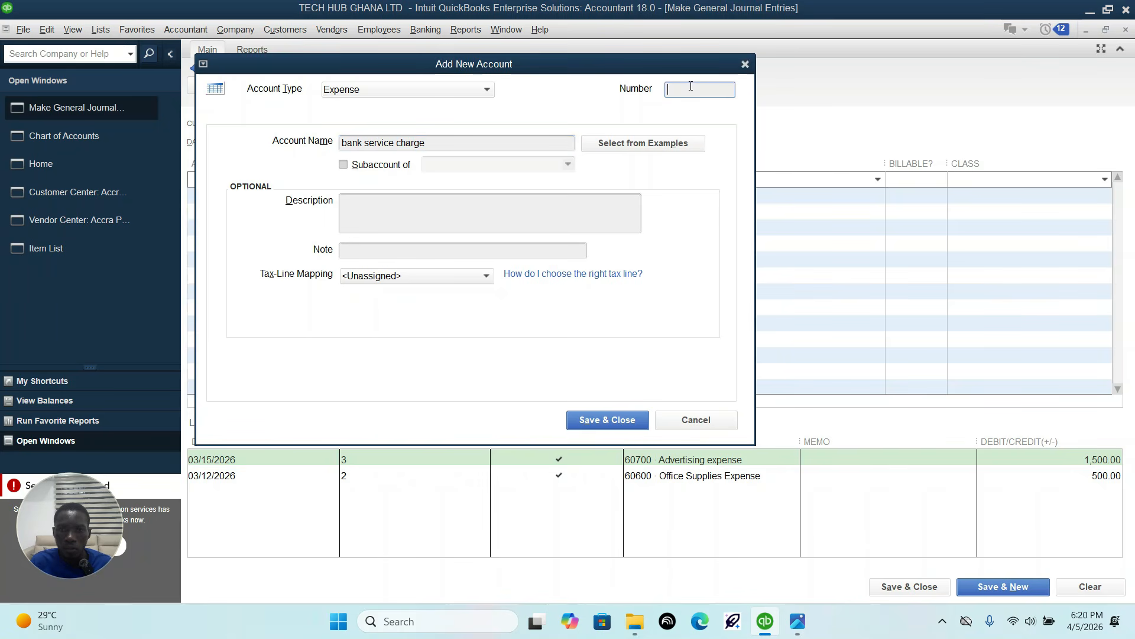
text(69)
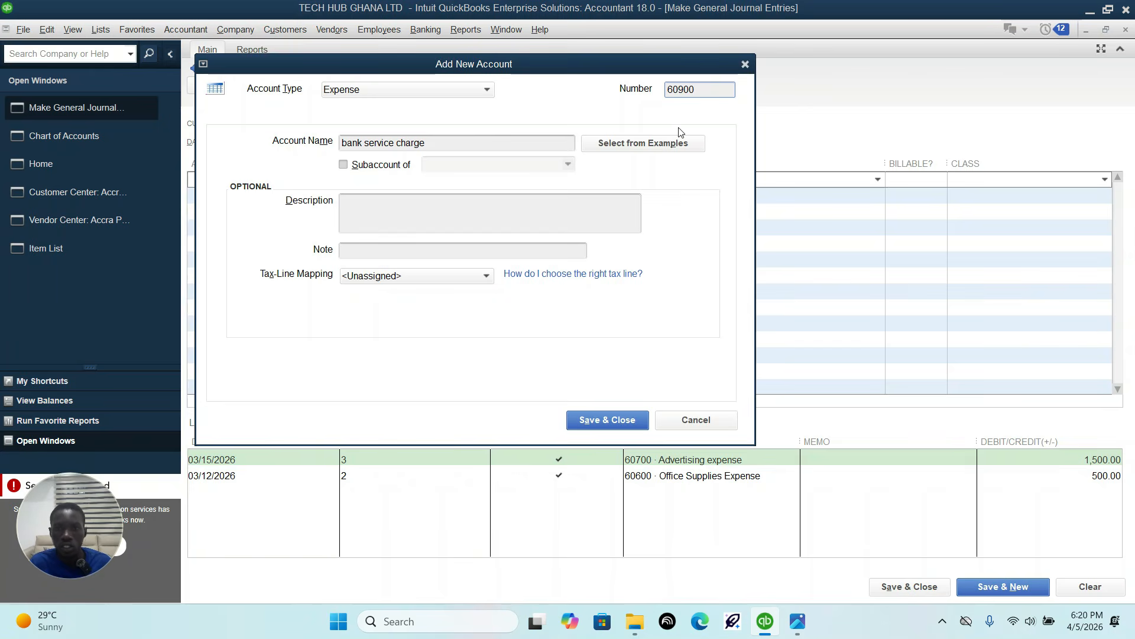
click(619, 413)
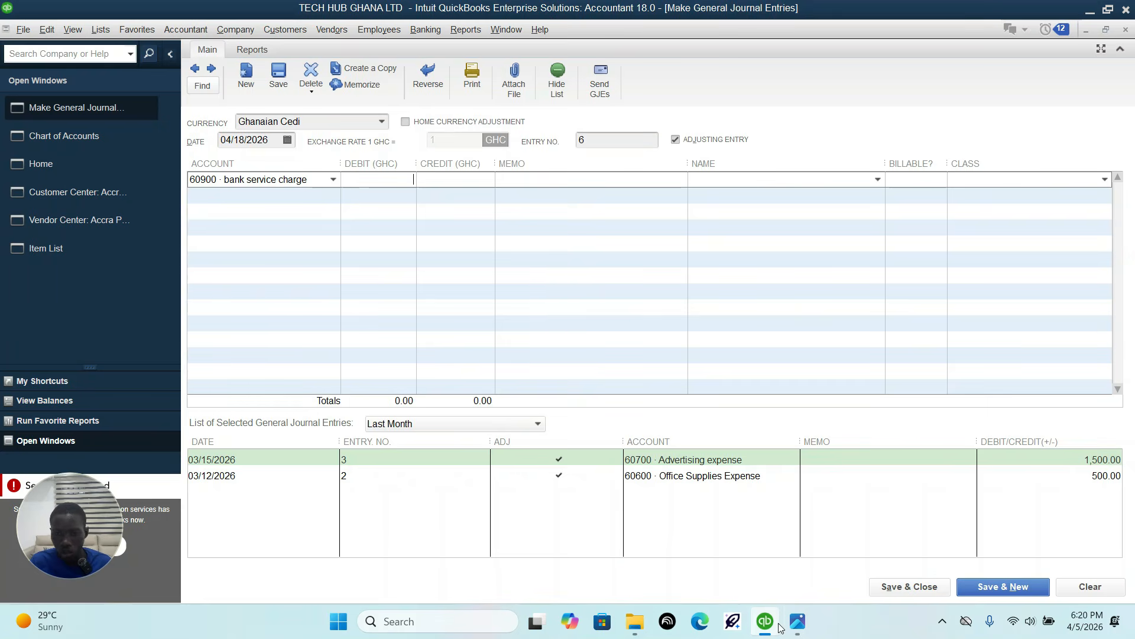
Step: Check the amount in the sheet, debit bank service charge 50, and credit 50 to 10100 GCB BANK-Current Account
click(797, 621)
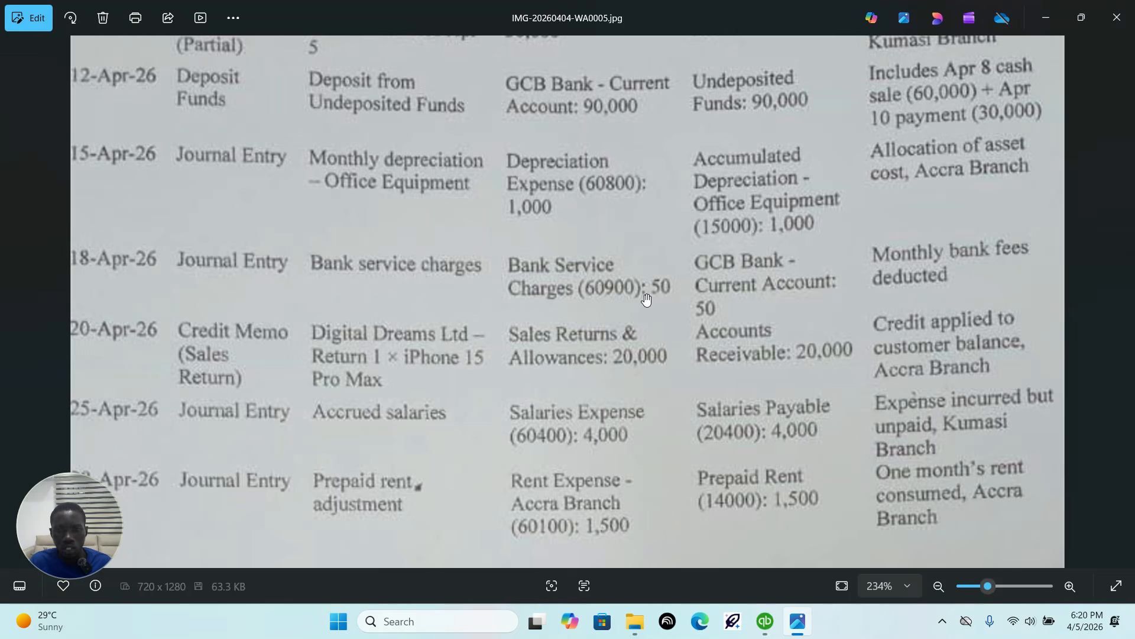
click(765, 621)
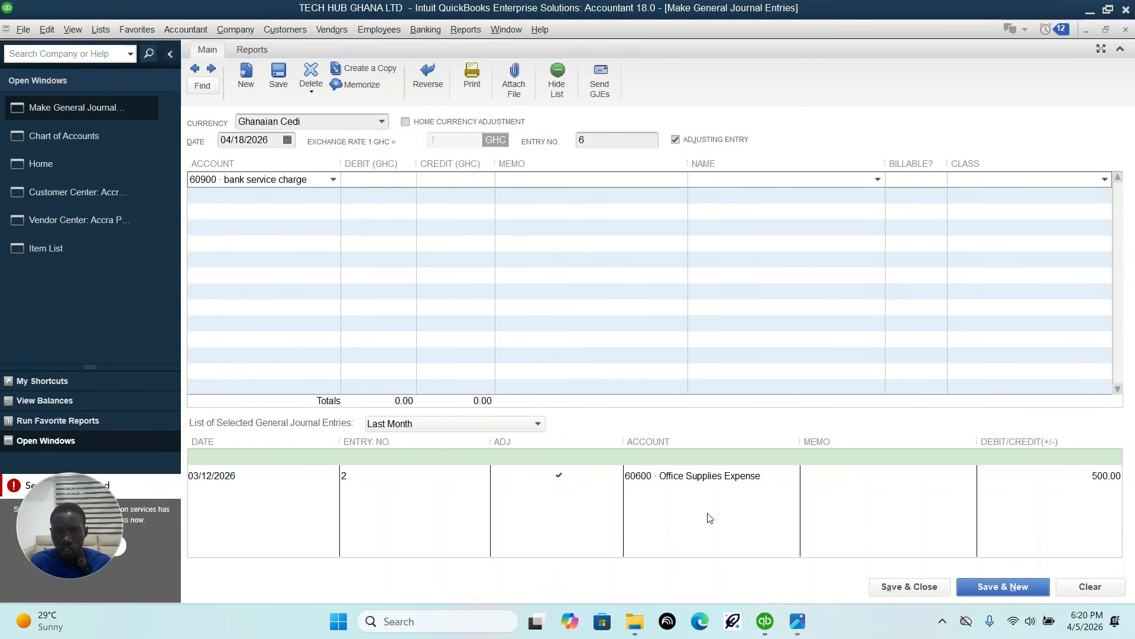
click(387, 184)
text(50)
key(Tab)
click(295, 197)
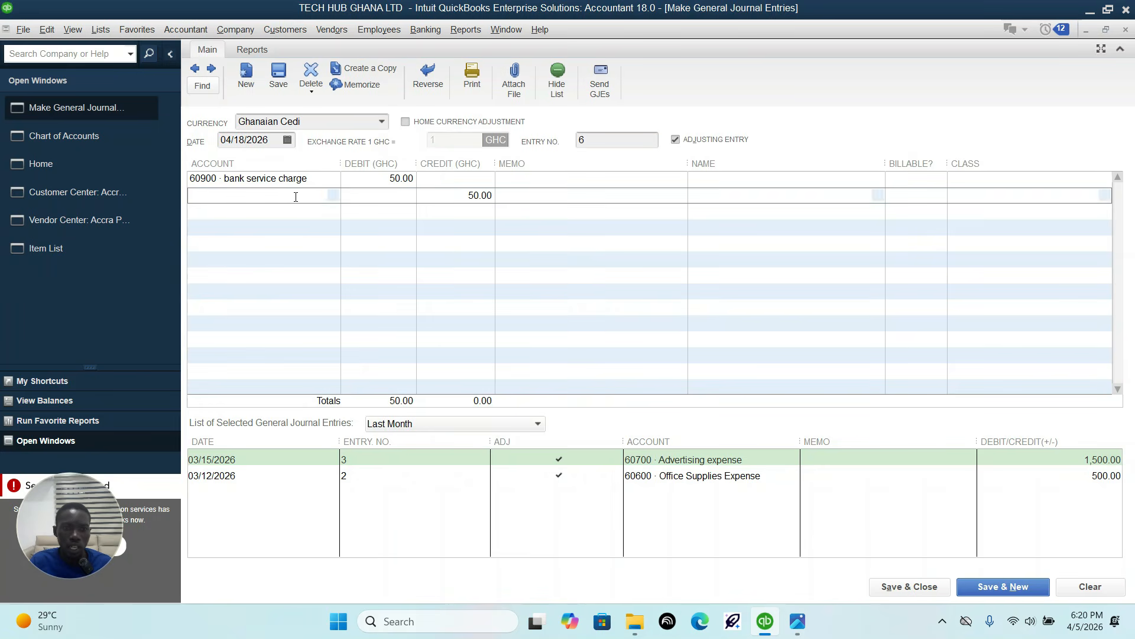
click(333, 197)
click(296, 249)
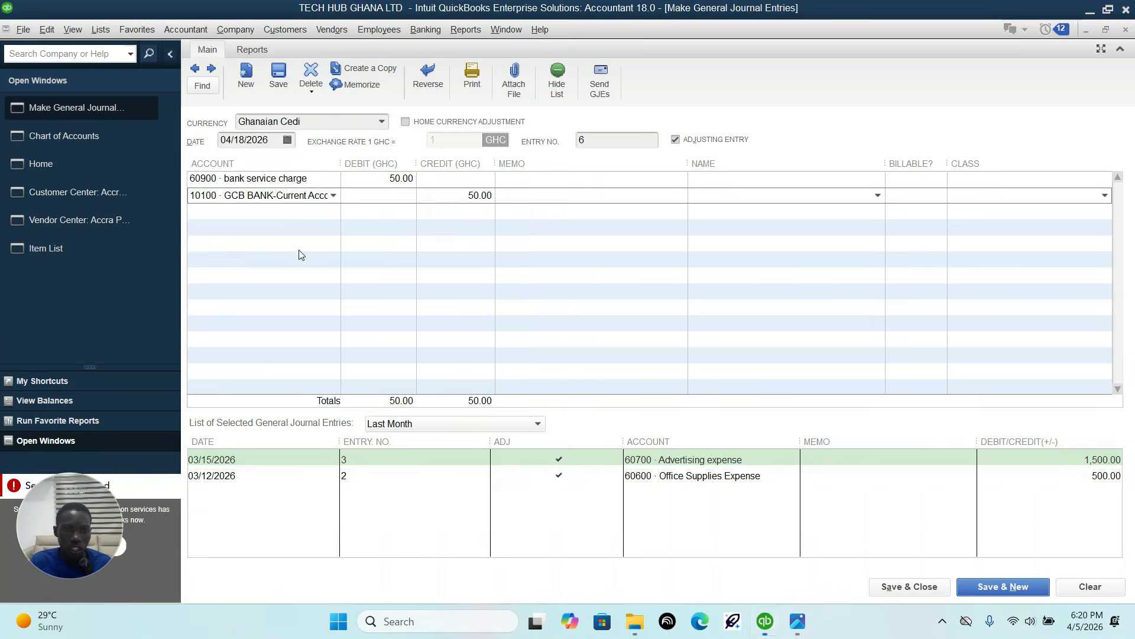
Step: Compare the bank service charges entry with the sheet, then save and close it without assigning a class
click(797, 622)
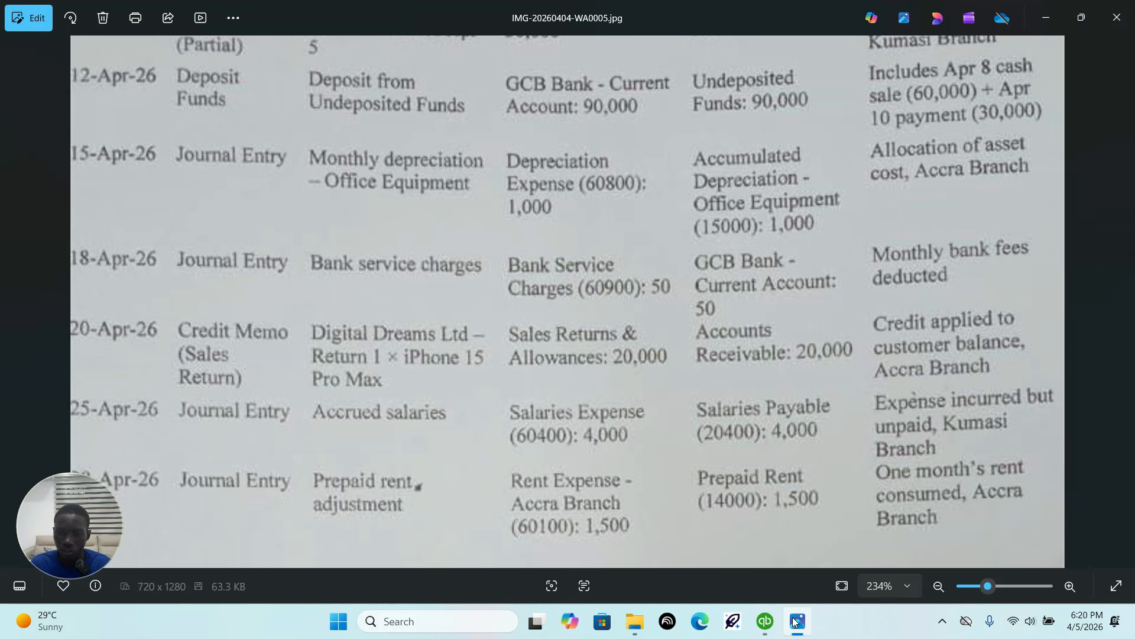
click(796, 621)
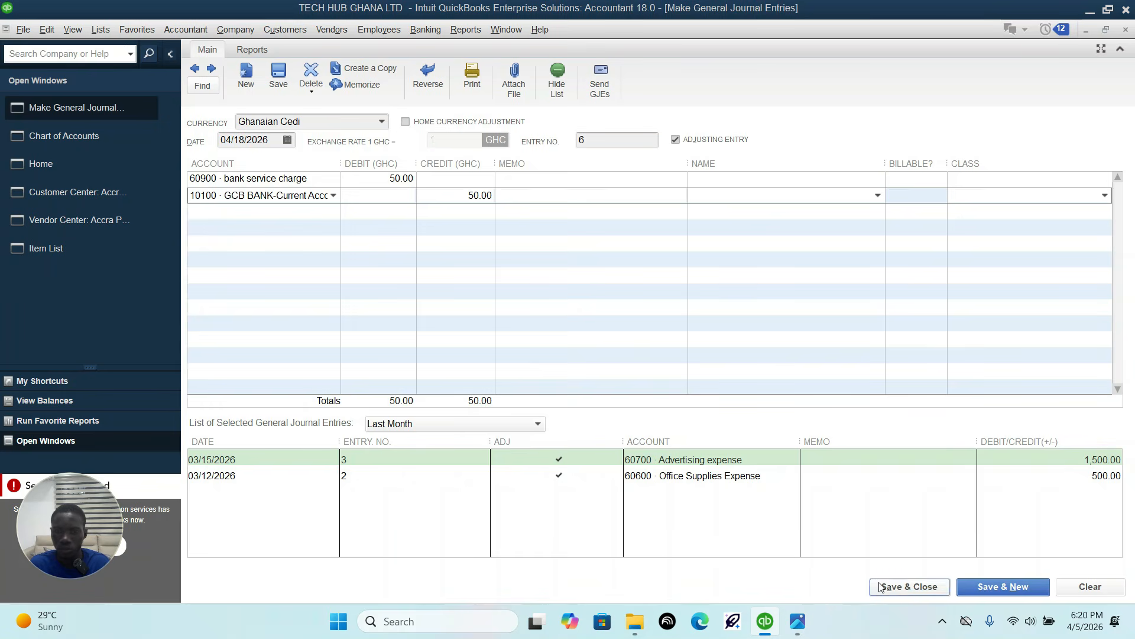
click(909, 586)
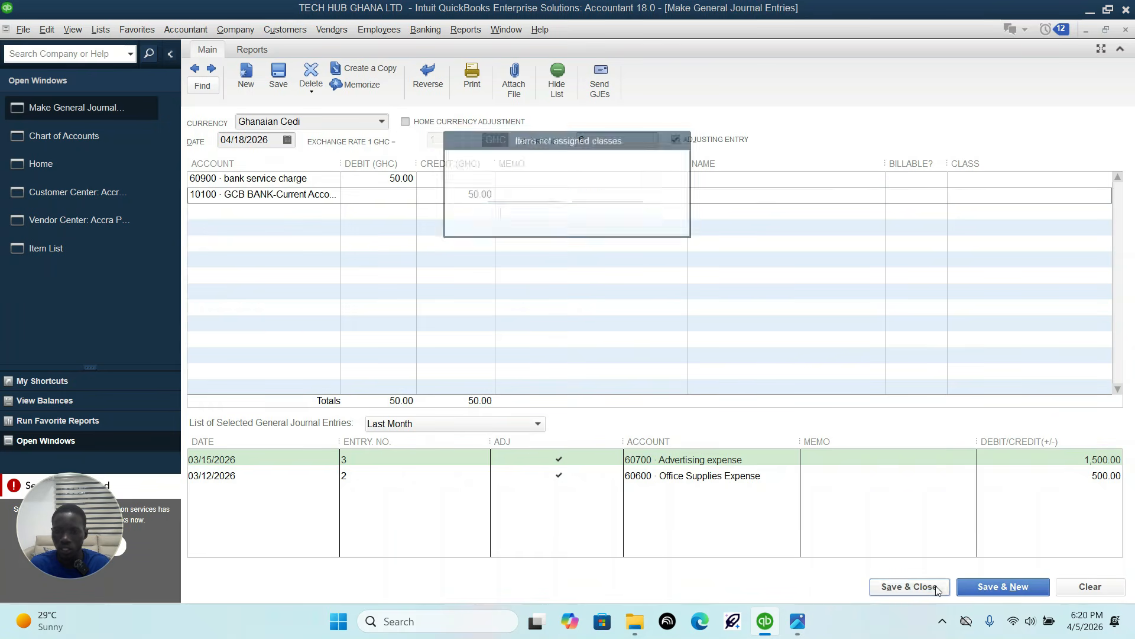
click(520, 212)
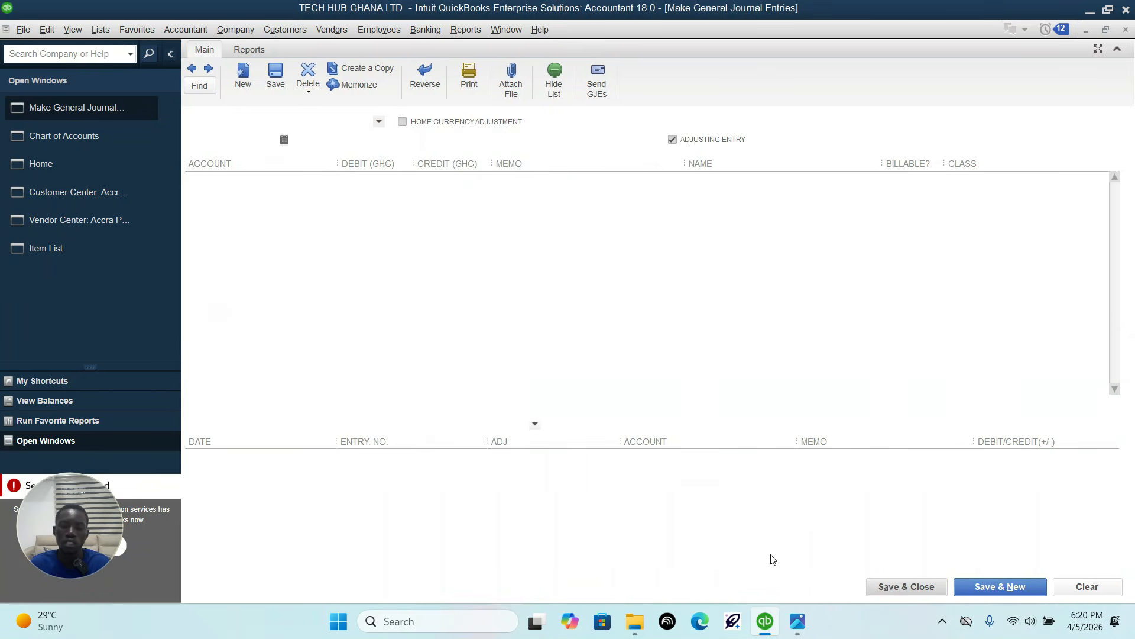
Step: Read the 20-Apr-26 sales return row in the sheet and open a new credit memo
click(792, 633)
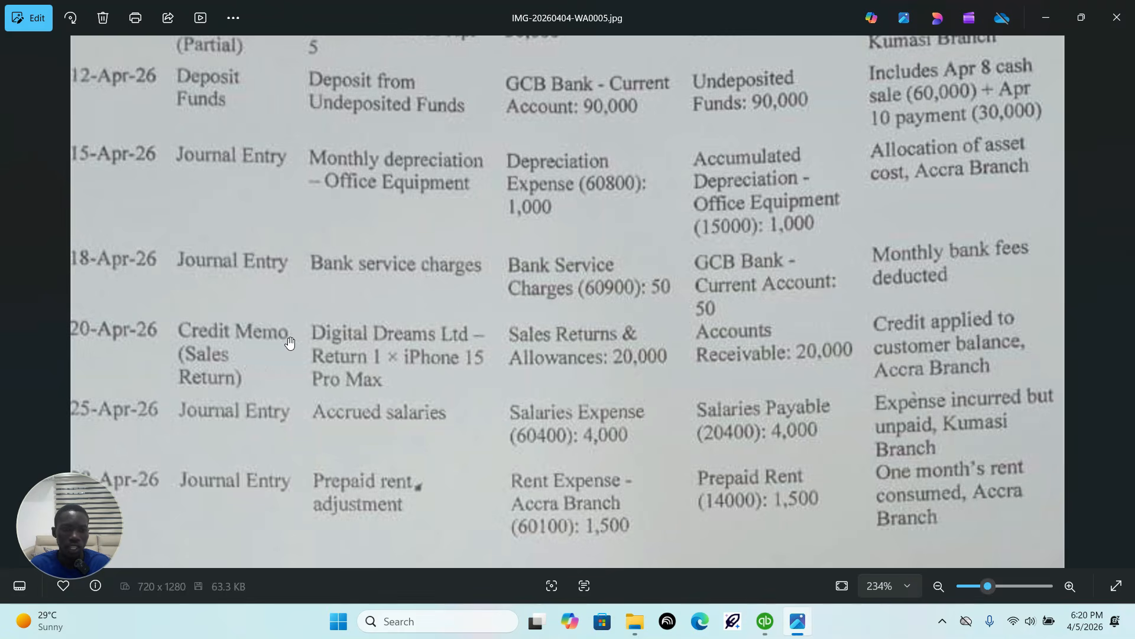
click(764, 619)
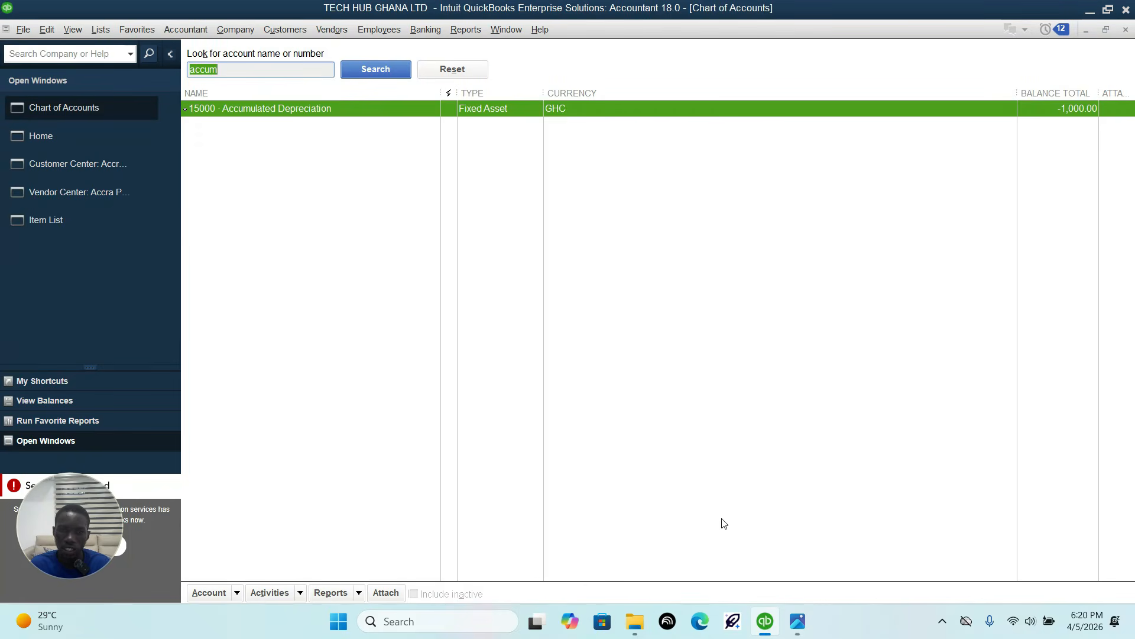
click(47, 136)
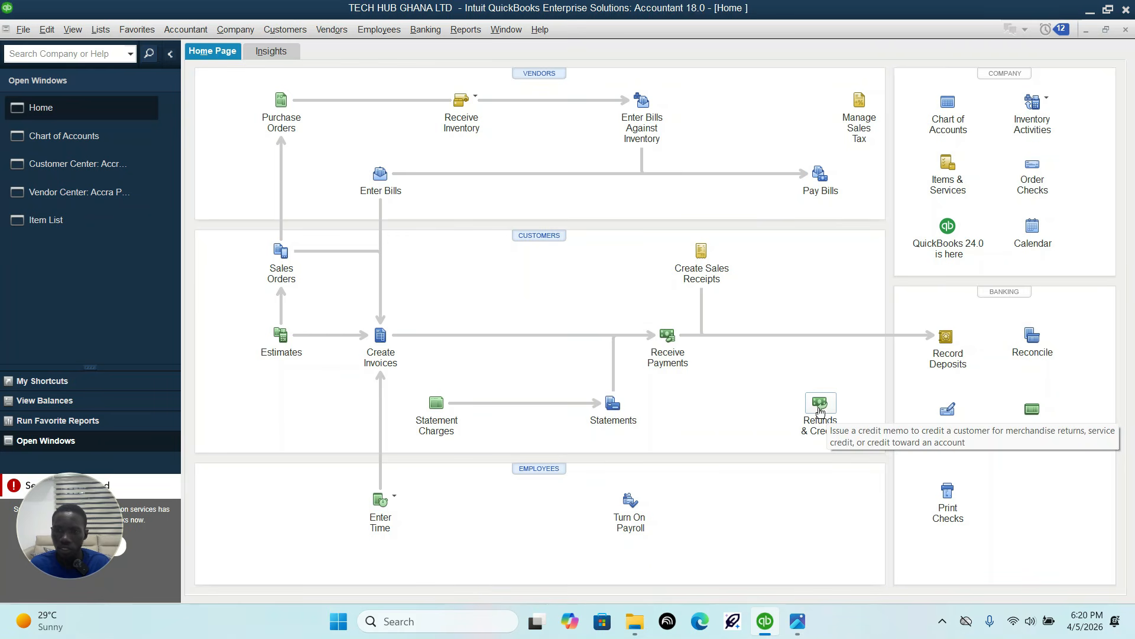
click(820, 408)
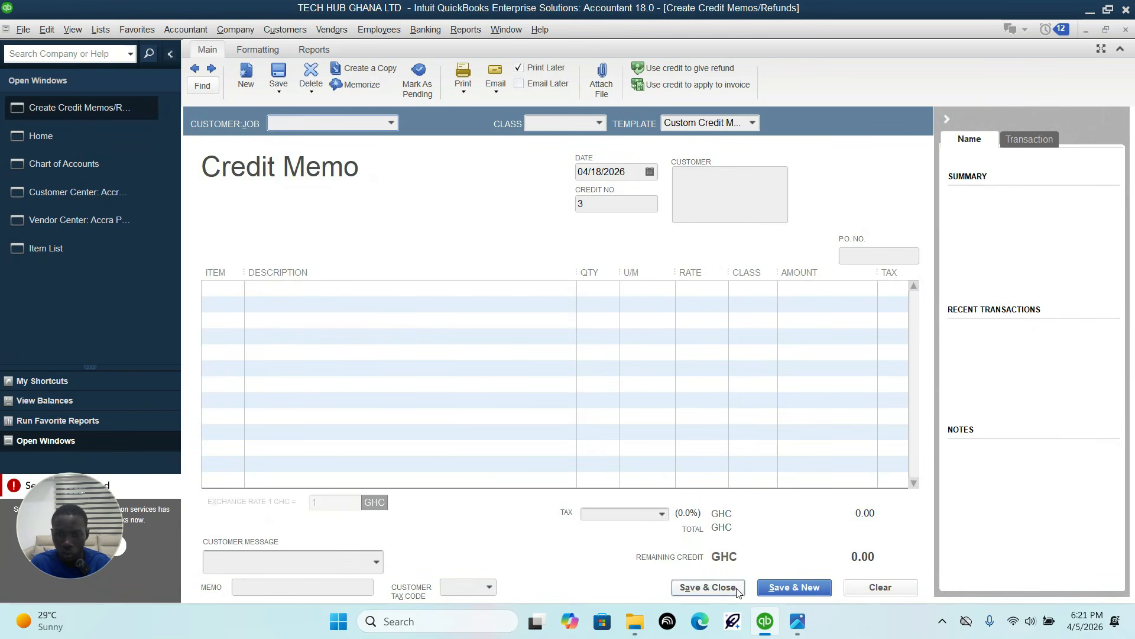
Step: Check the customer in the sheet and select Digital Dreams LTD for the credit memo
click(797, 621)
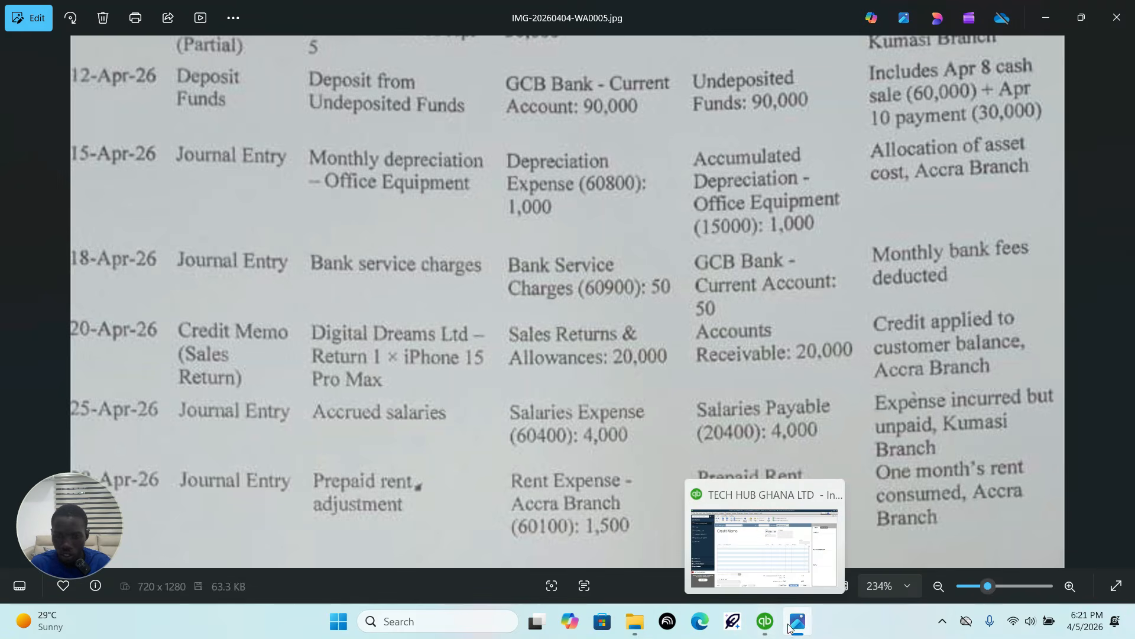
mouse_move(770, 626)
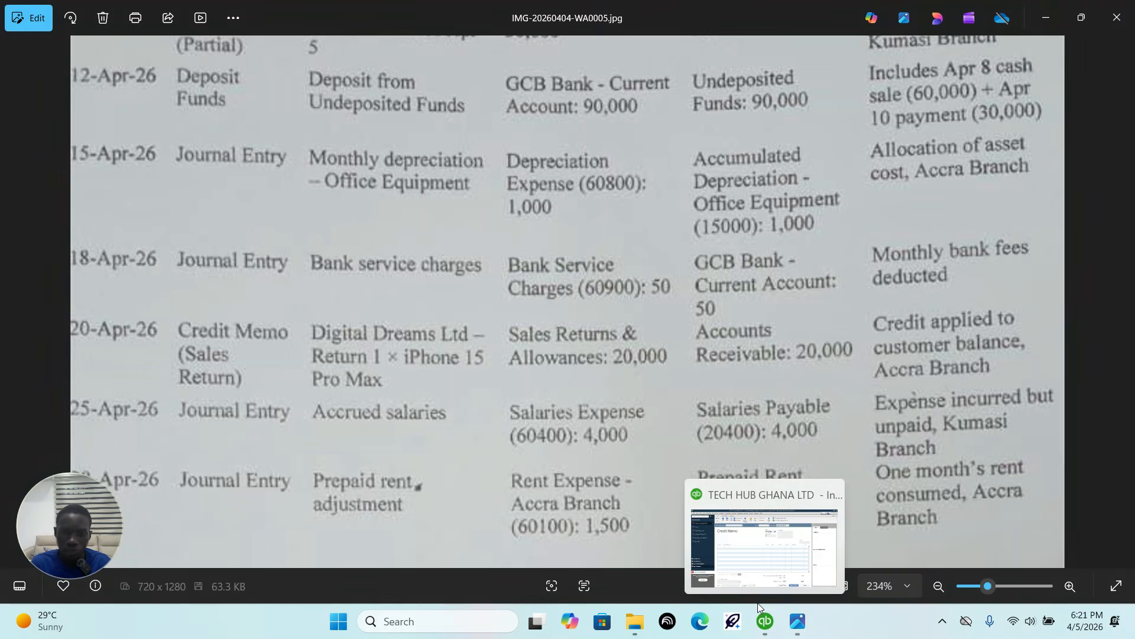
click(765, 621)
click(391, 123)
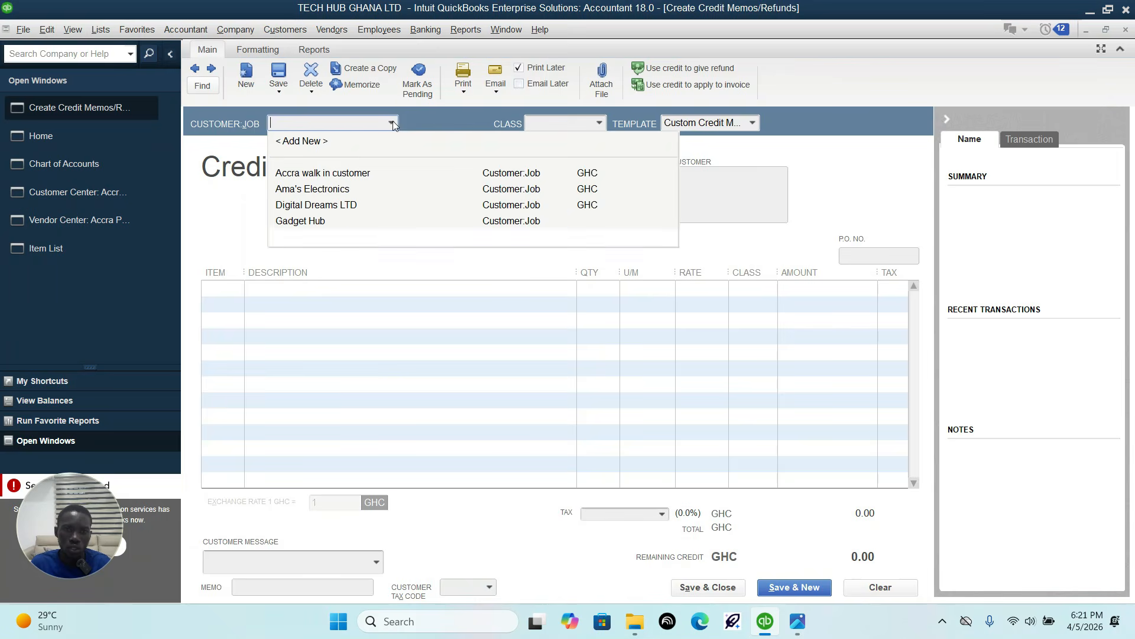
click(325, 204)
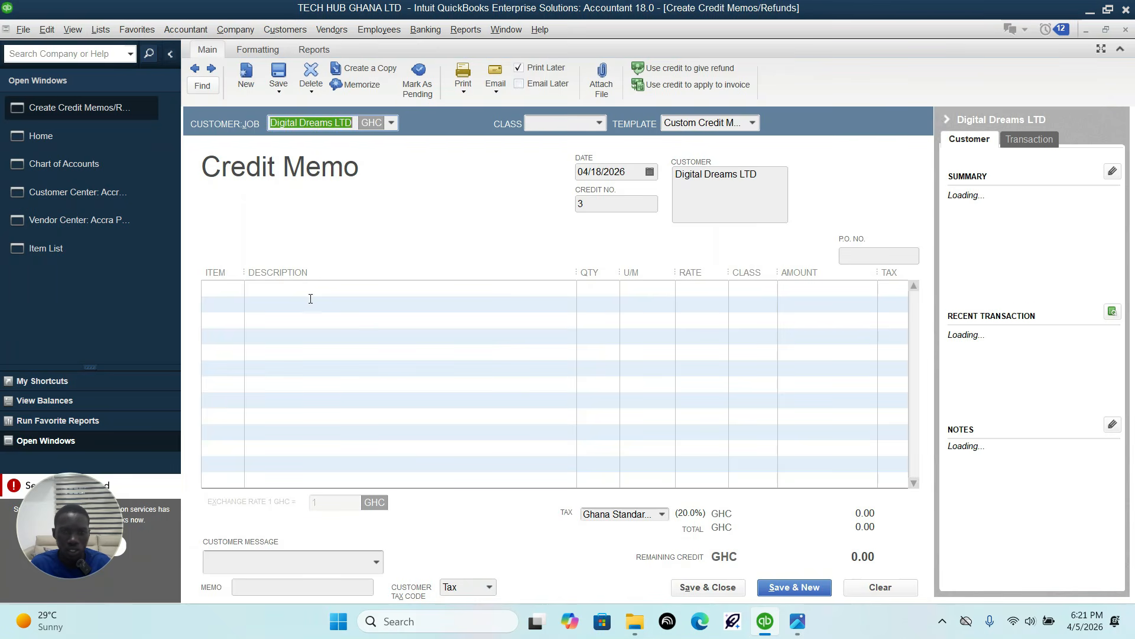
Step: Check the returned item in the sheet and add the iPhone 15 Pro Max to the credit memo's first line
click(797, 621)
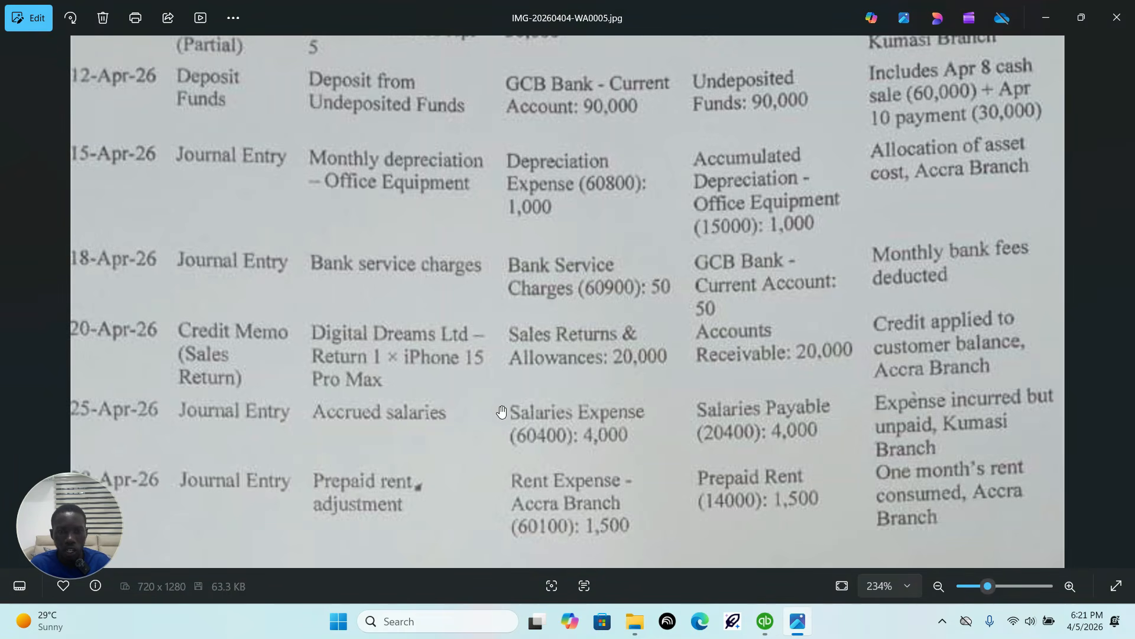
click(765, 621)
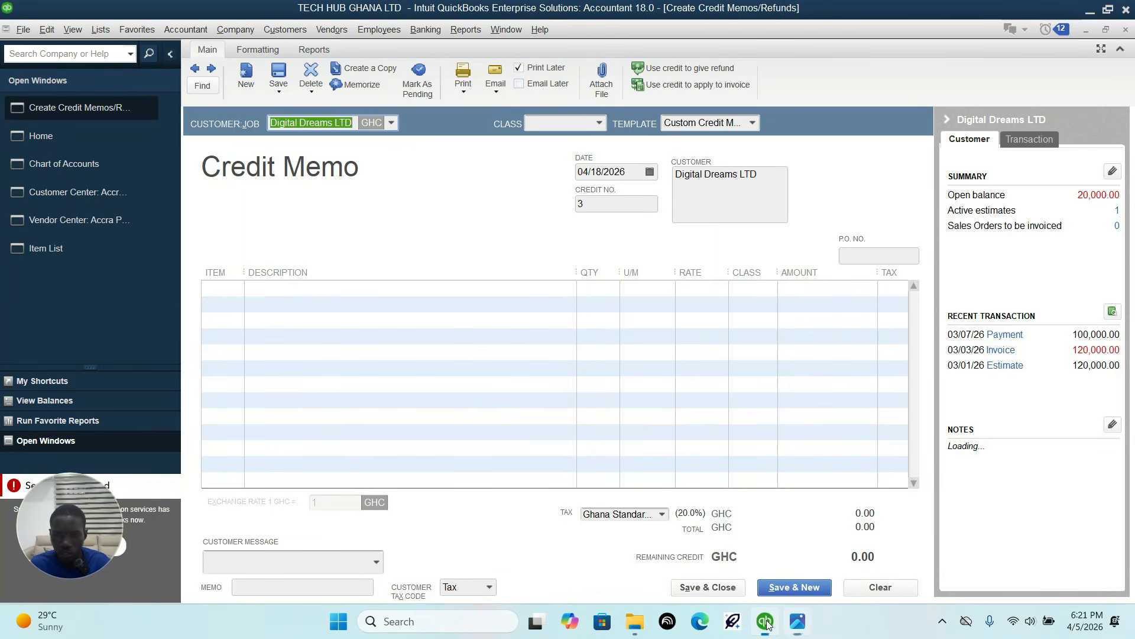
click(210, 289)
click(236, 289)
click(249, 356)
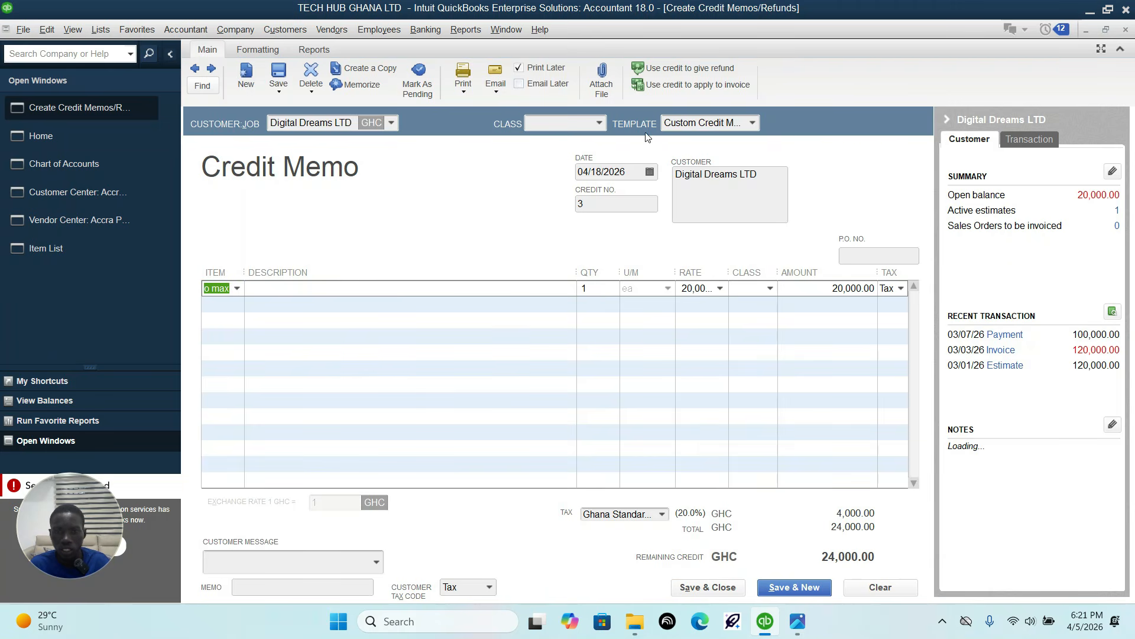
Step: Set the credit memo's date to 04/20/2026, checking it against the sheet
click(649, 172)
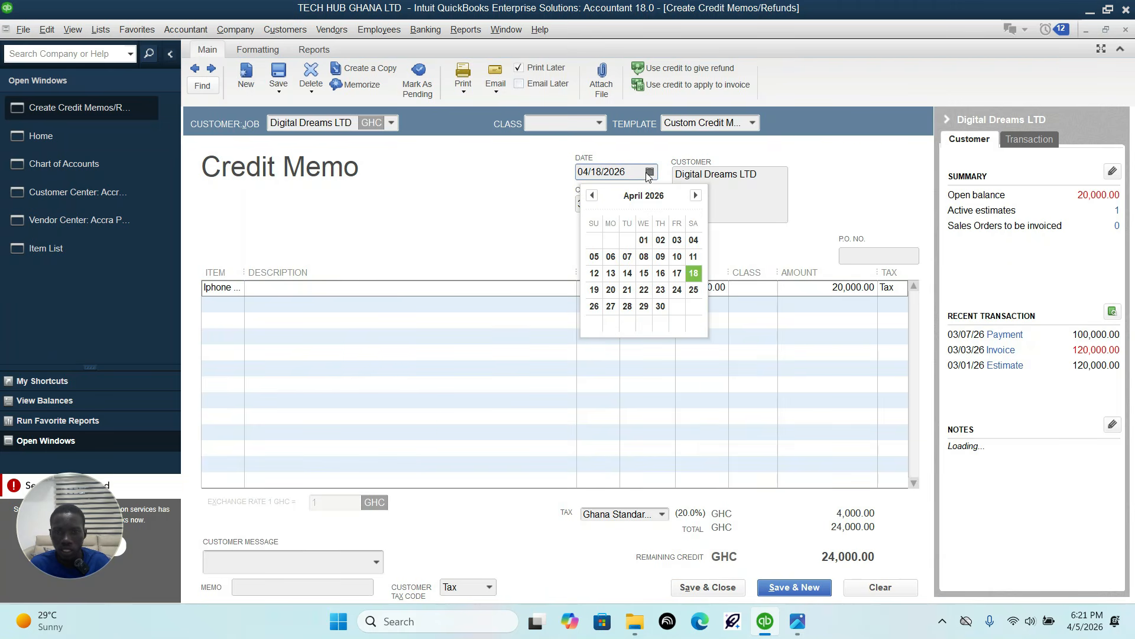
click(796, 627)
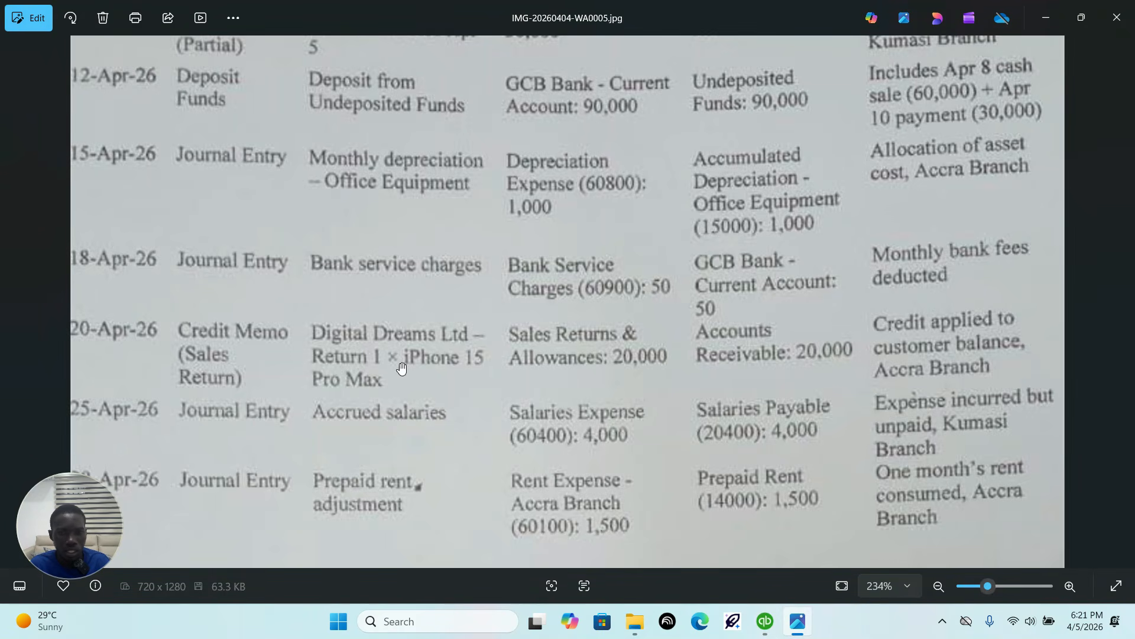
drag(129, 349, 200, 362)
click(761, 630)
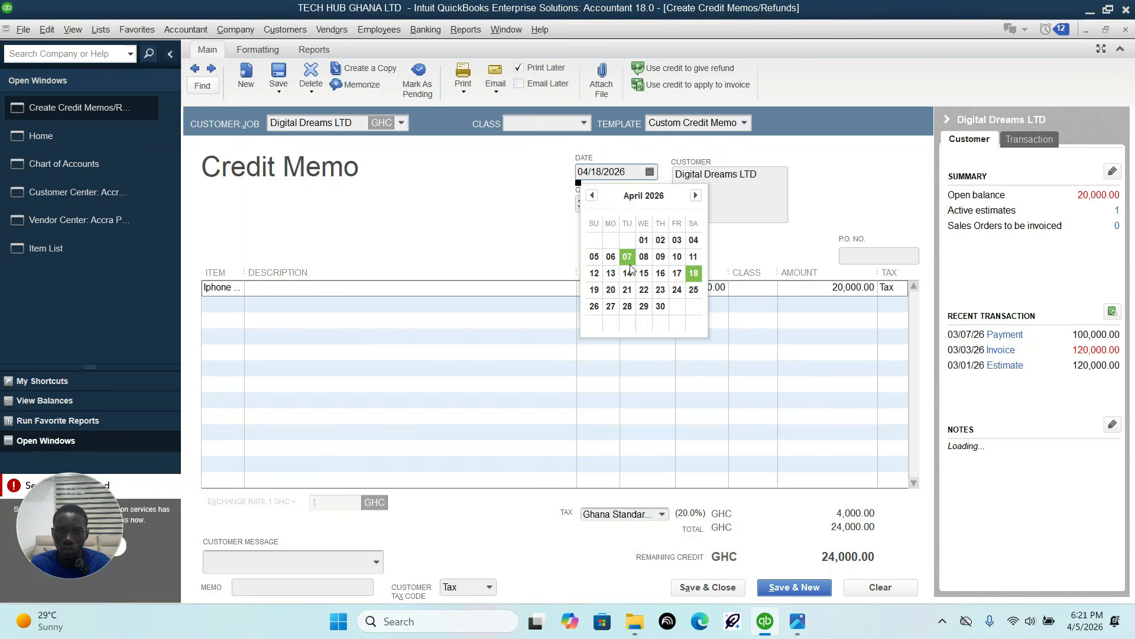
click(611, 289)
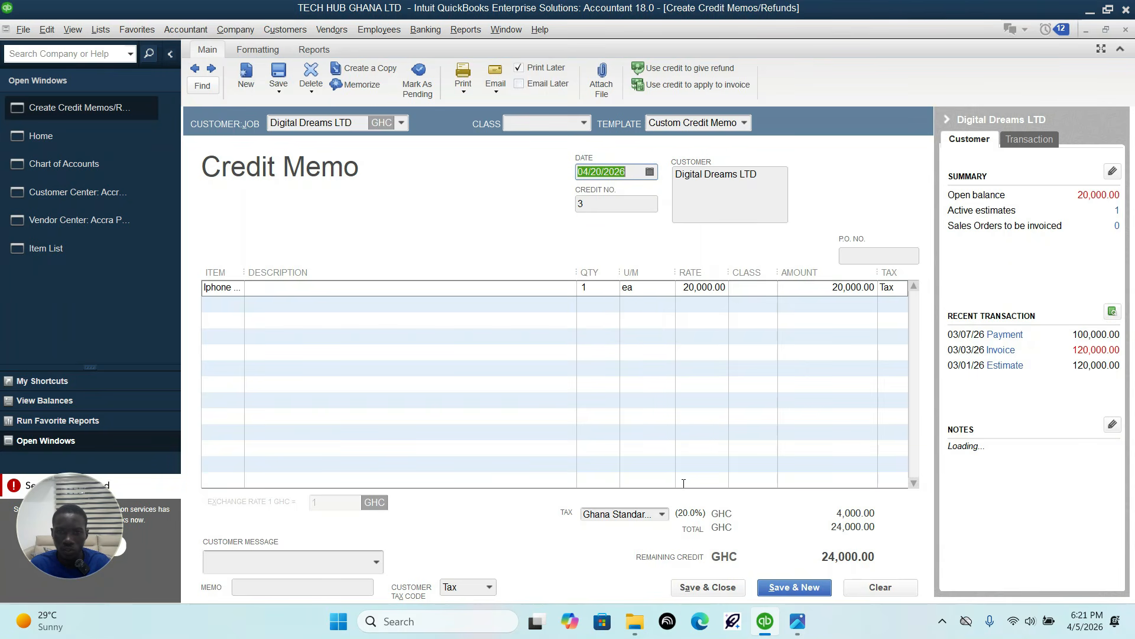
Step: Check the branch for the sales return in the sheet and set the credit memo's class to Accra branch
click(798, 621)
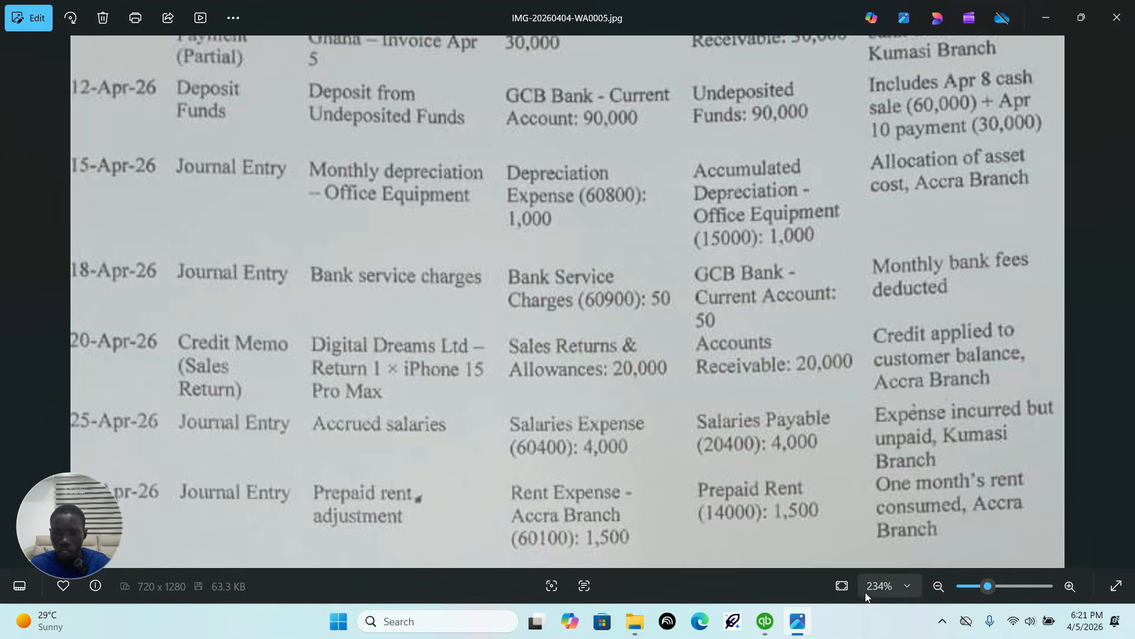
click(765, 621)
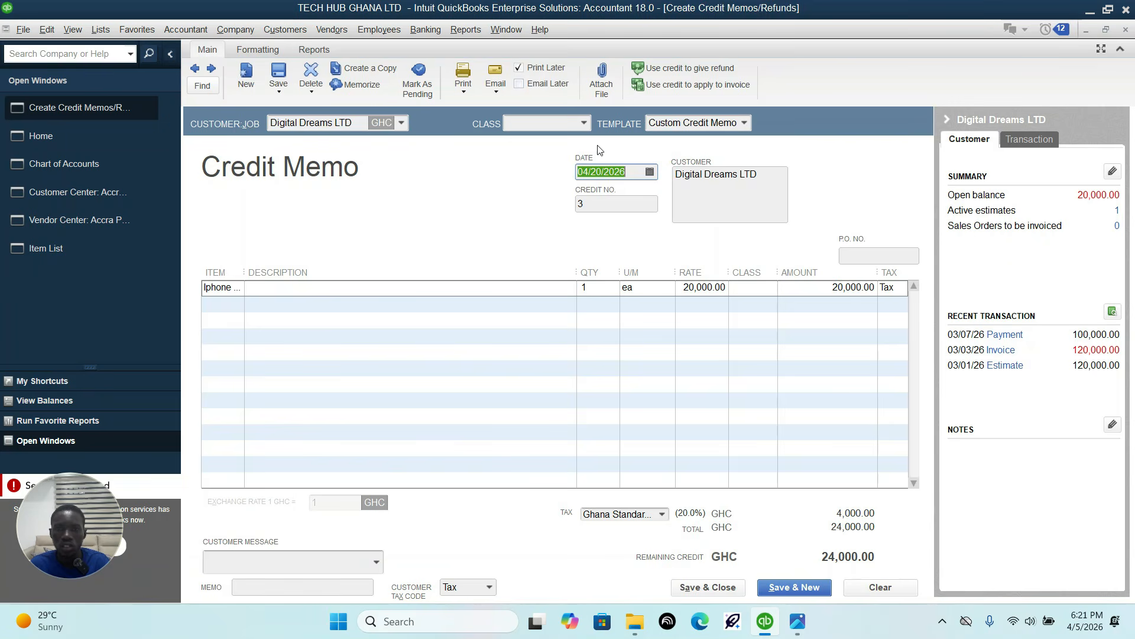
click(583, 124)
click(553, 174)
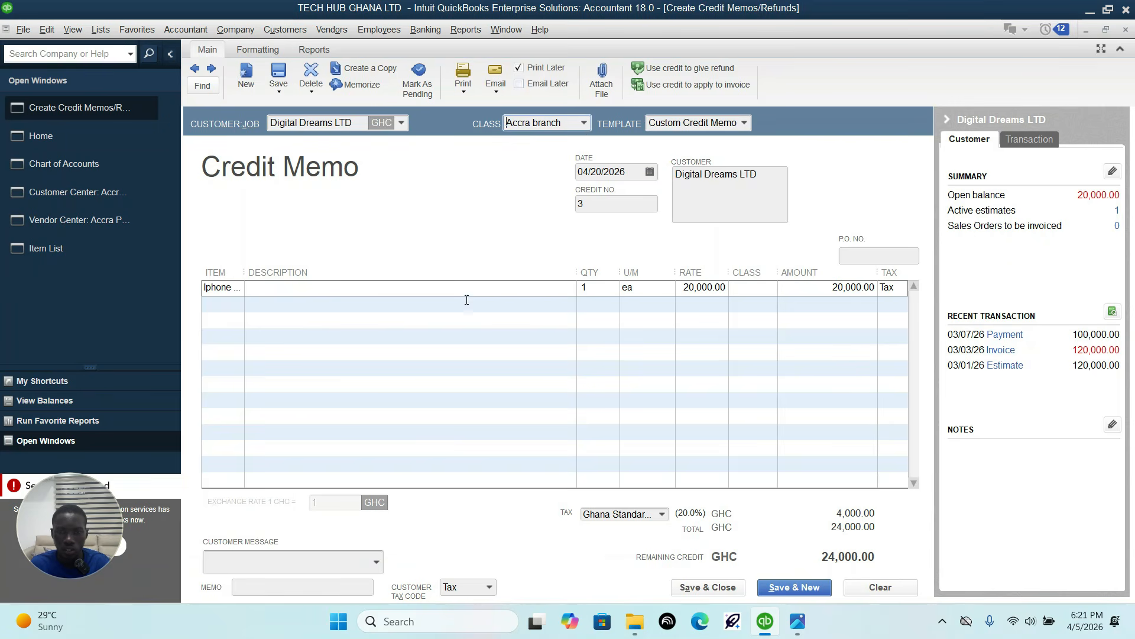
Step: Assign the Accra branch class to the iPhone line and save and close the credit memo
click(725, 591)
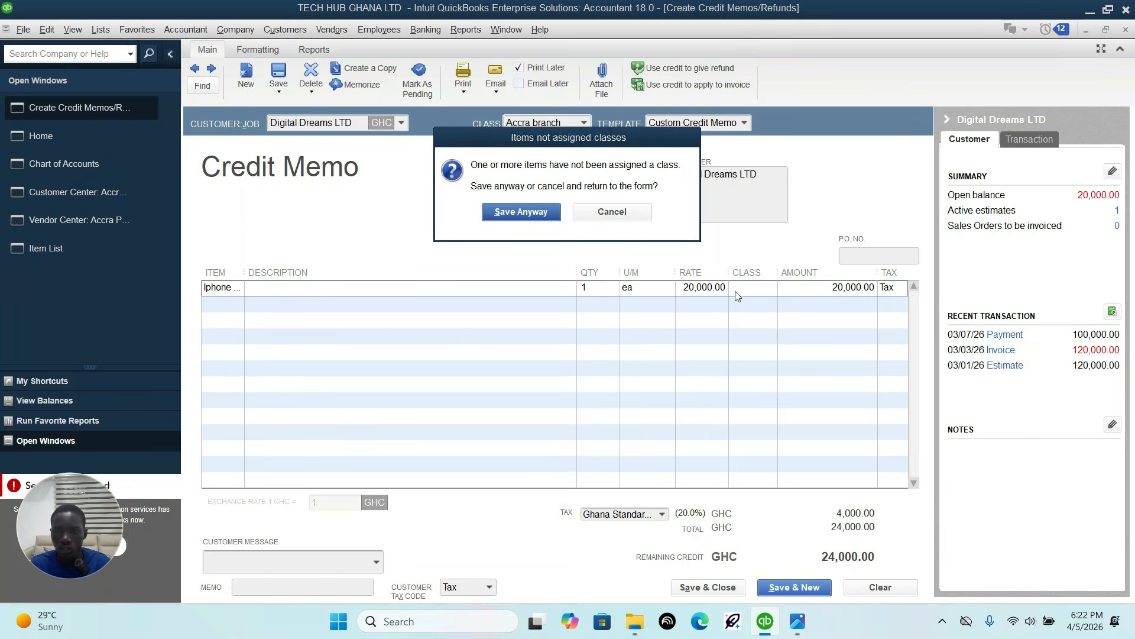
click(626, 212)
click(760, 288)
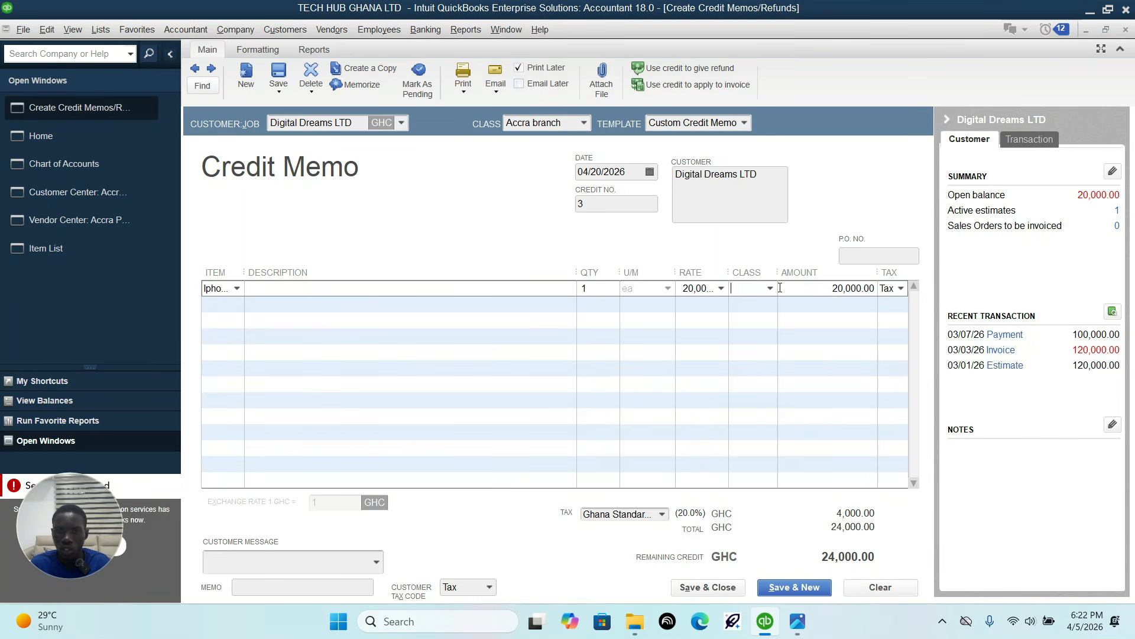
click(769, 288)
click(766, 337)
click(729, 589)
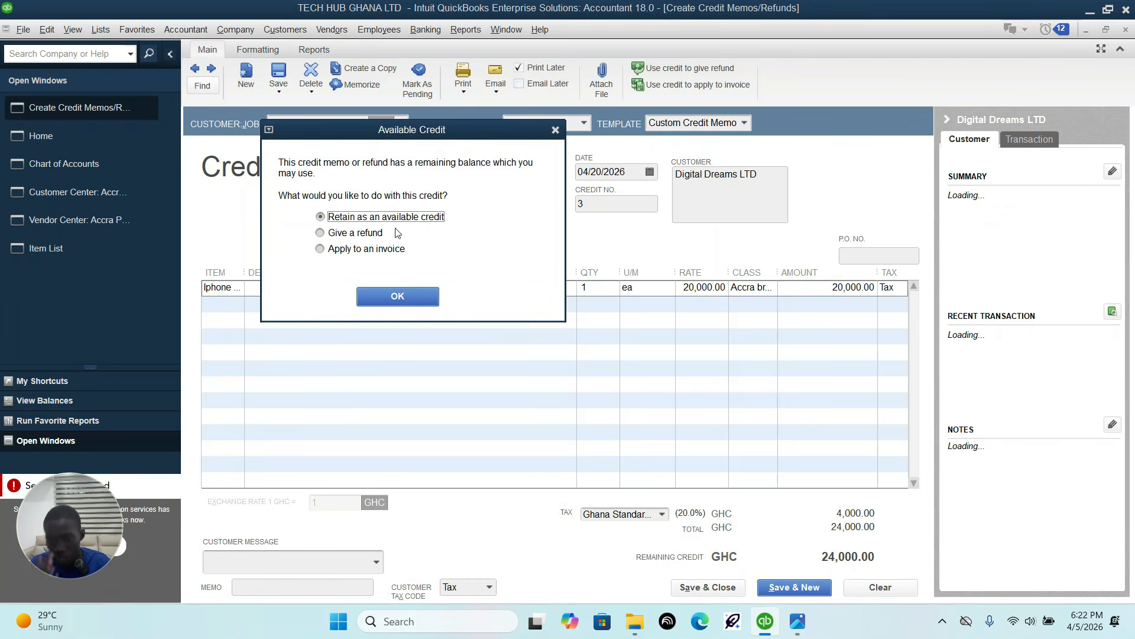
Step: Check the credit's treatment in the sheet and apply it to the customer's 03/03/2026 invoice
click(796, 622)
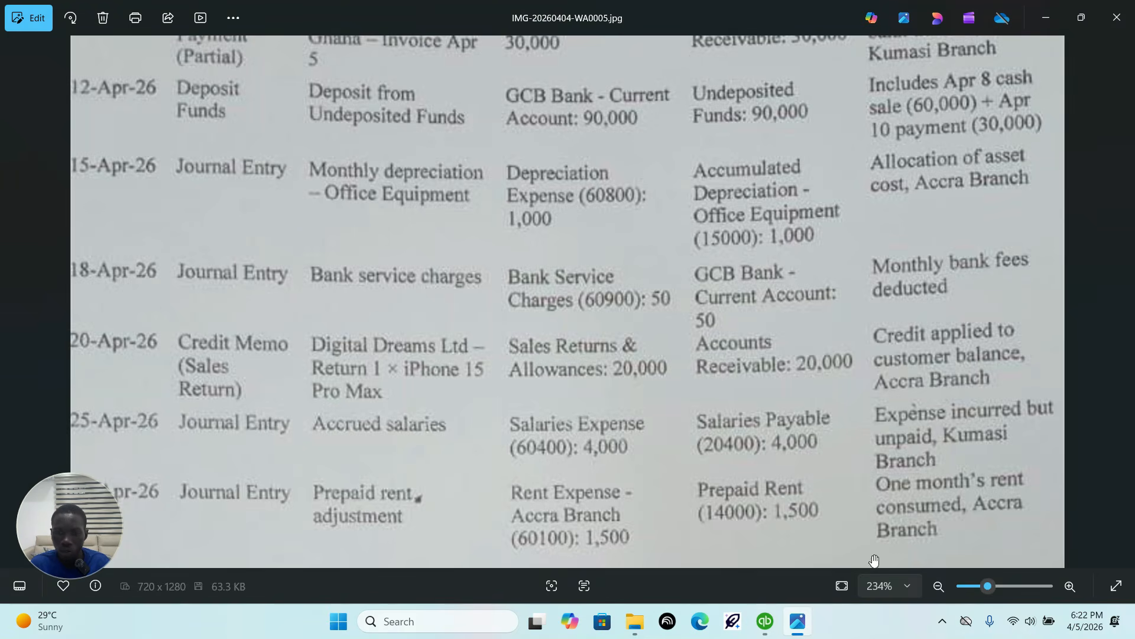
click(765, 621)
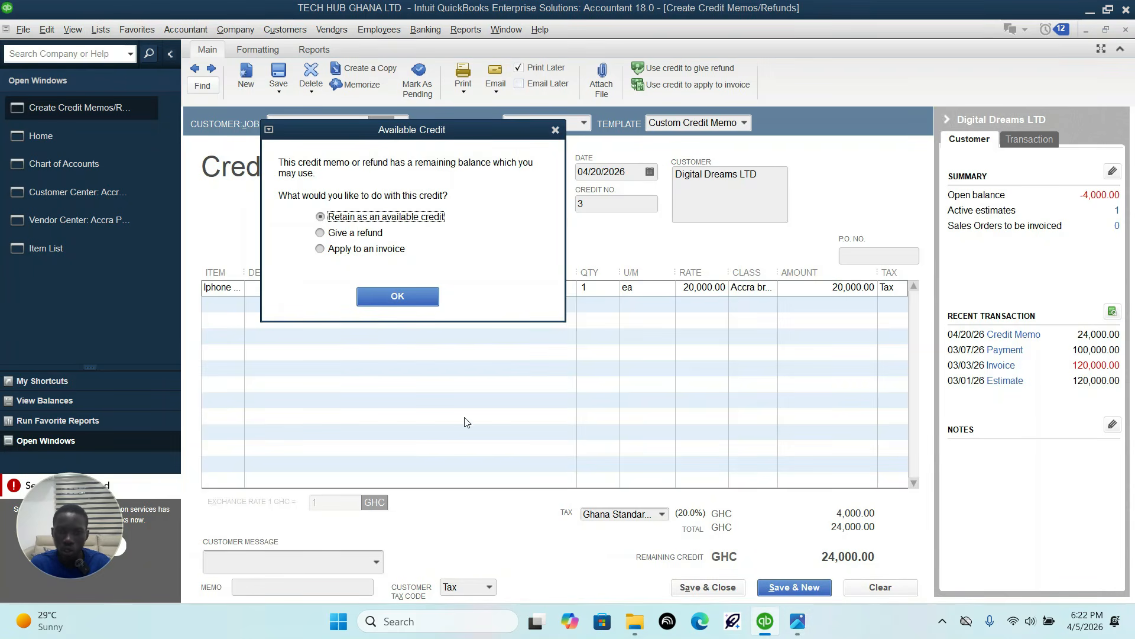
click(329, 254)
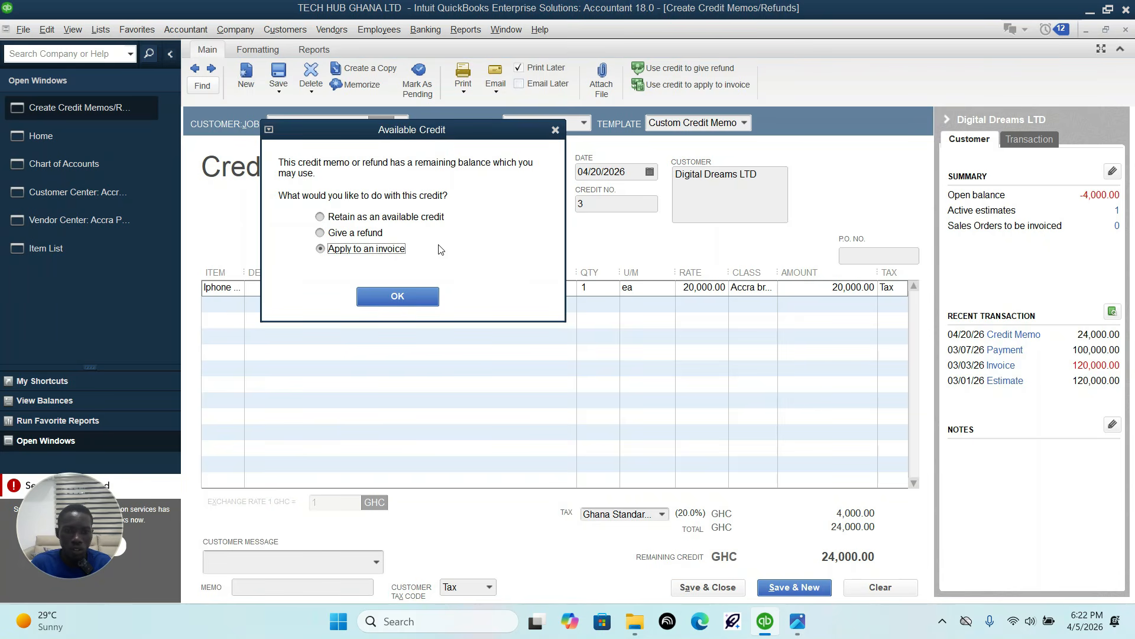
click(408, 297)
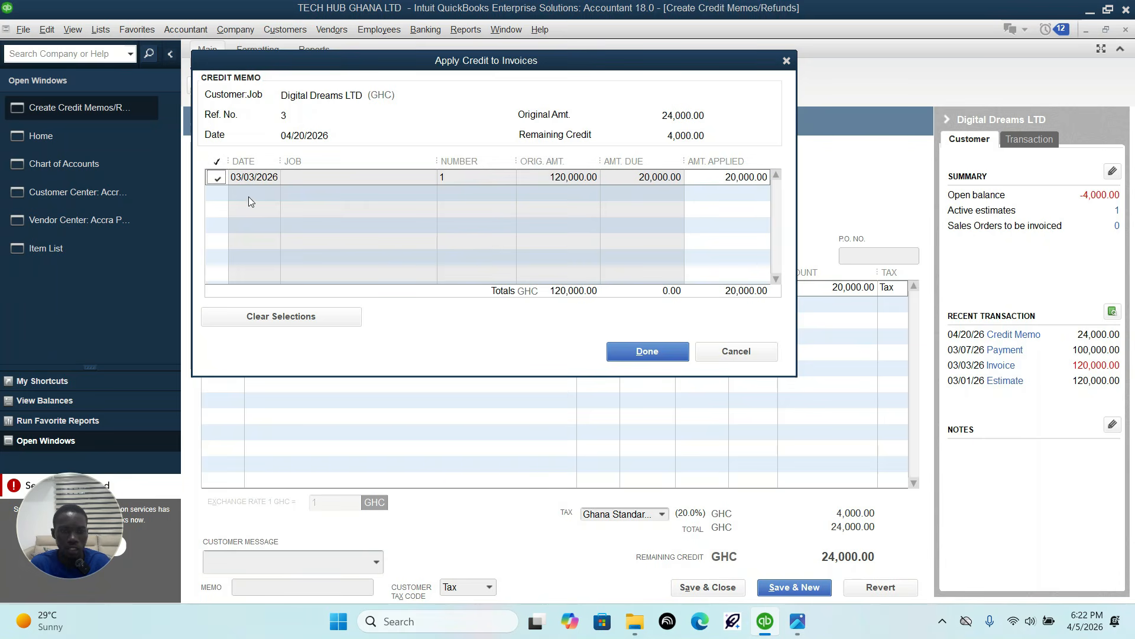
click(633, 354)
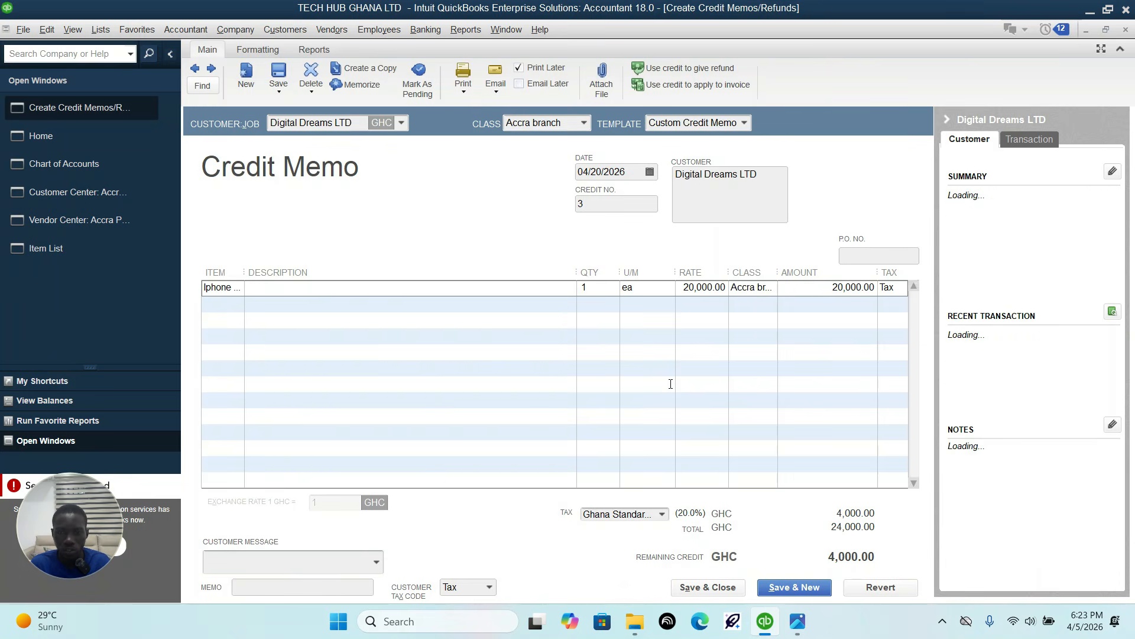
Step: Read the 25-Apr-26 accrued salaries row in the sheet and open a new general journal entry dated 04/25/2026
click(805, 631)
drag(757, 462, 778, 352)
drag(262, 335, 276, 317)
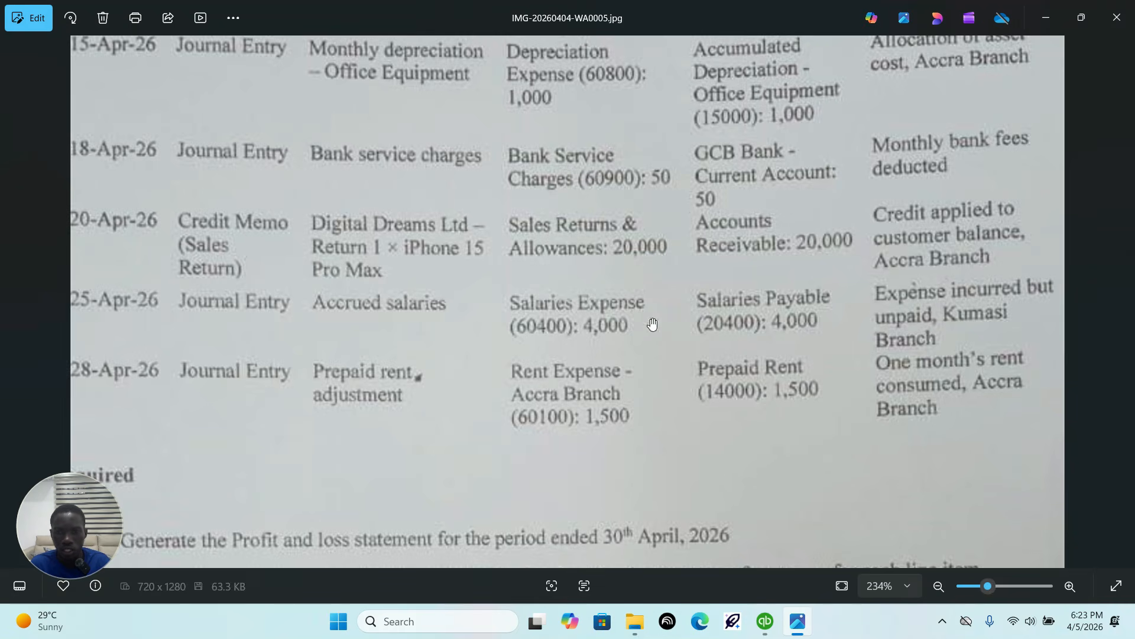
click(764, 626)
click(178, 30)
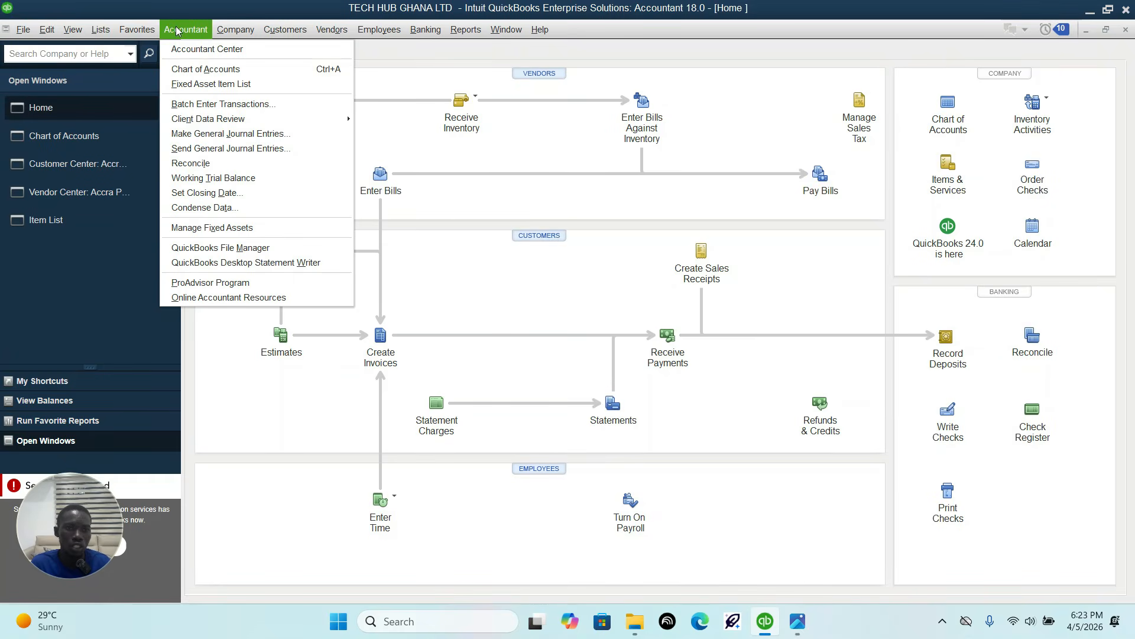
click(239, 134)
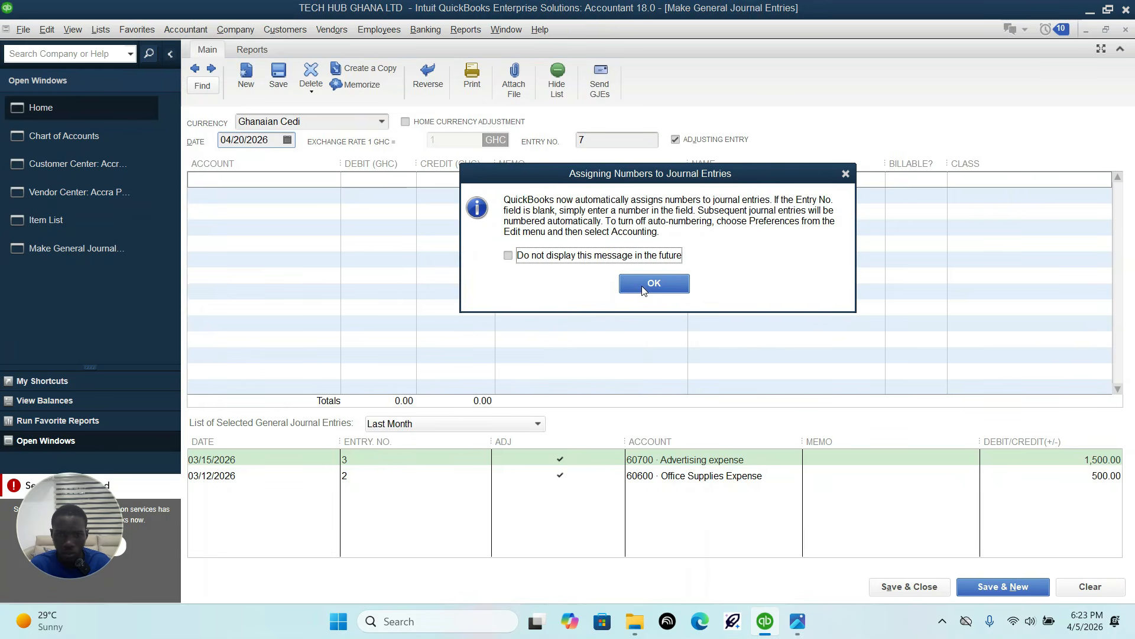
click(653, 283)
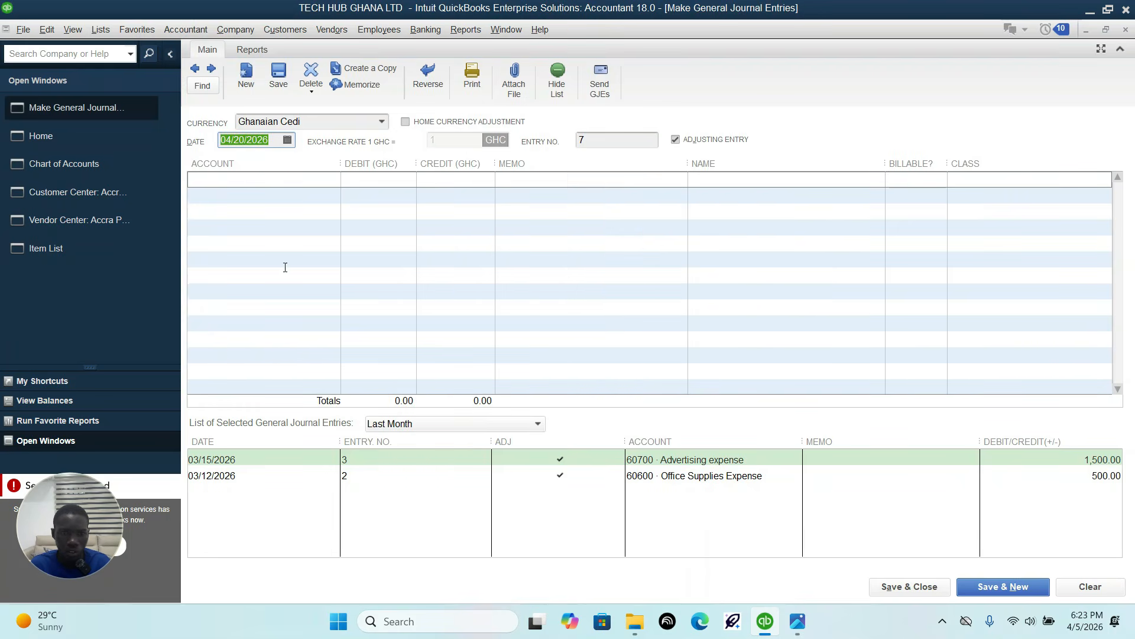
click(287, 140)
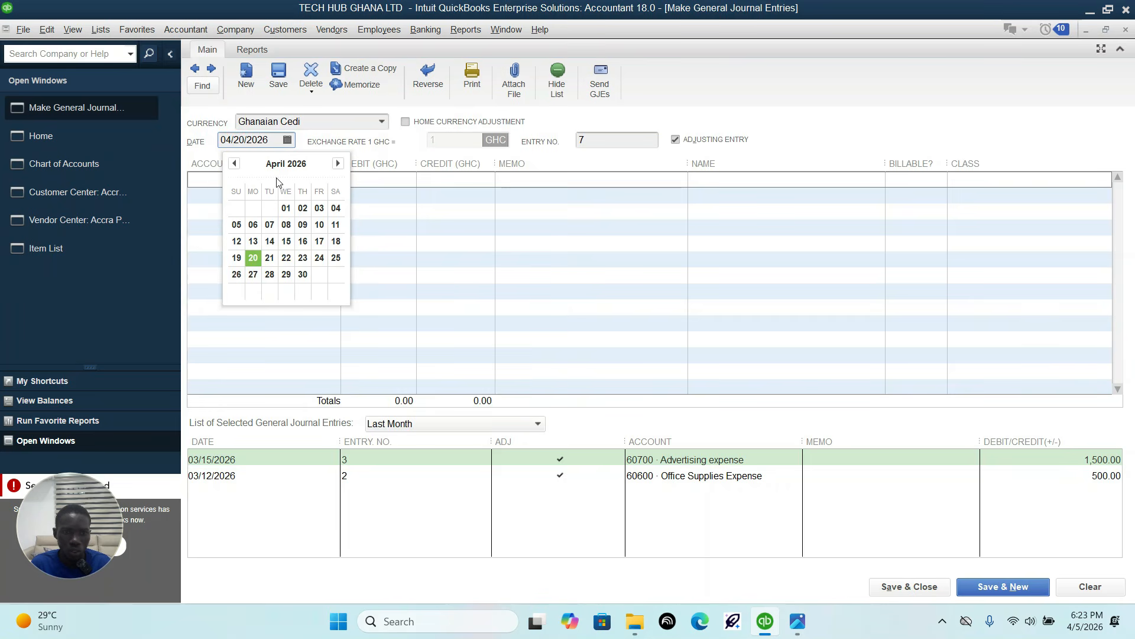
click(336, 258)
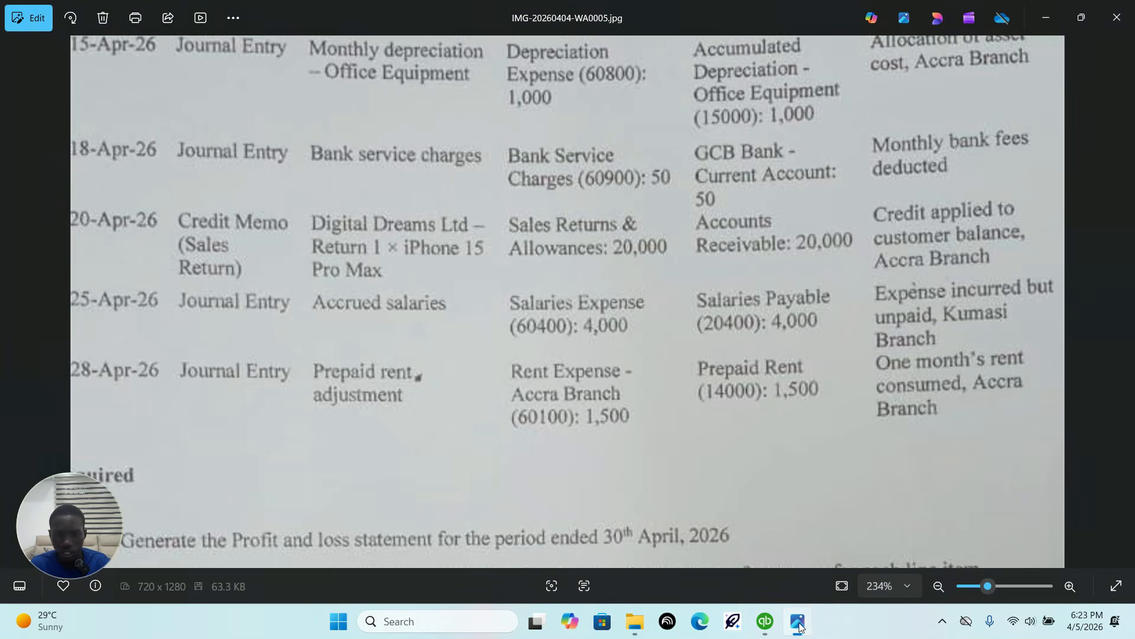
Step: Check the debit account and amount in the sheet and debit 60400 Salaries Expense with 4,000 on the first line
click(798, 622)
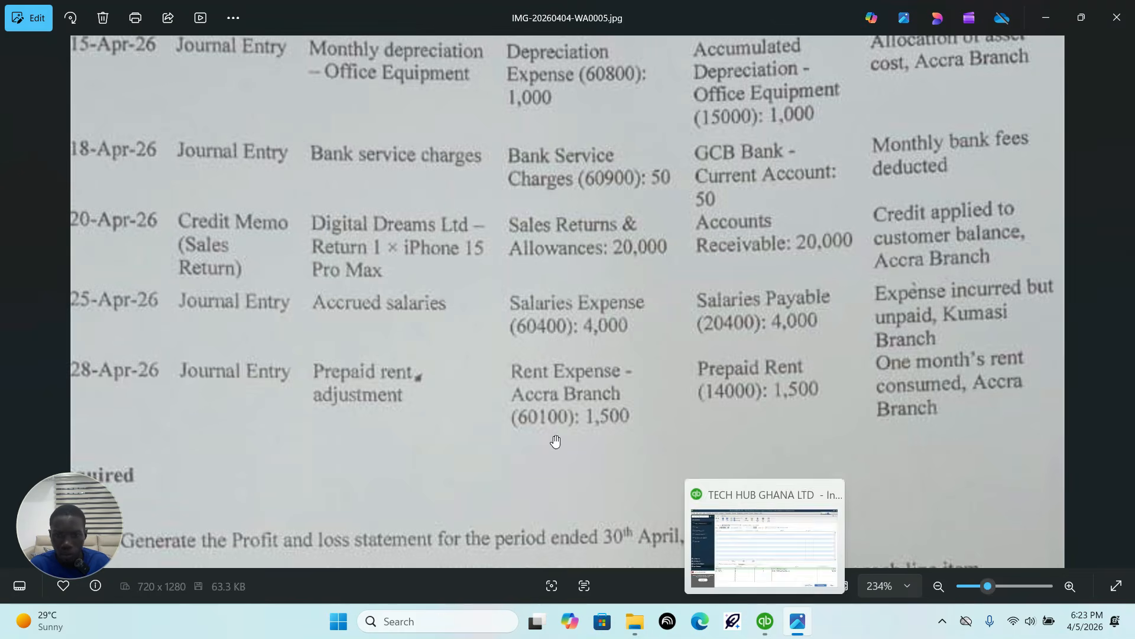
click(765, 621)
click(284, 178)
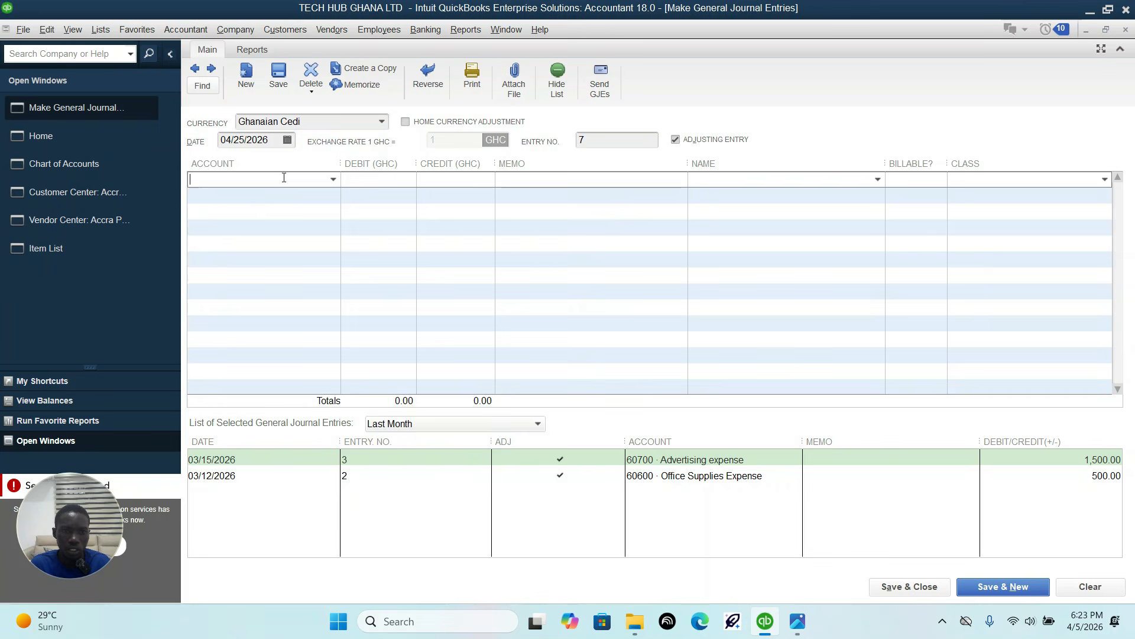
click(333, 179)
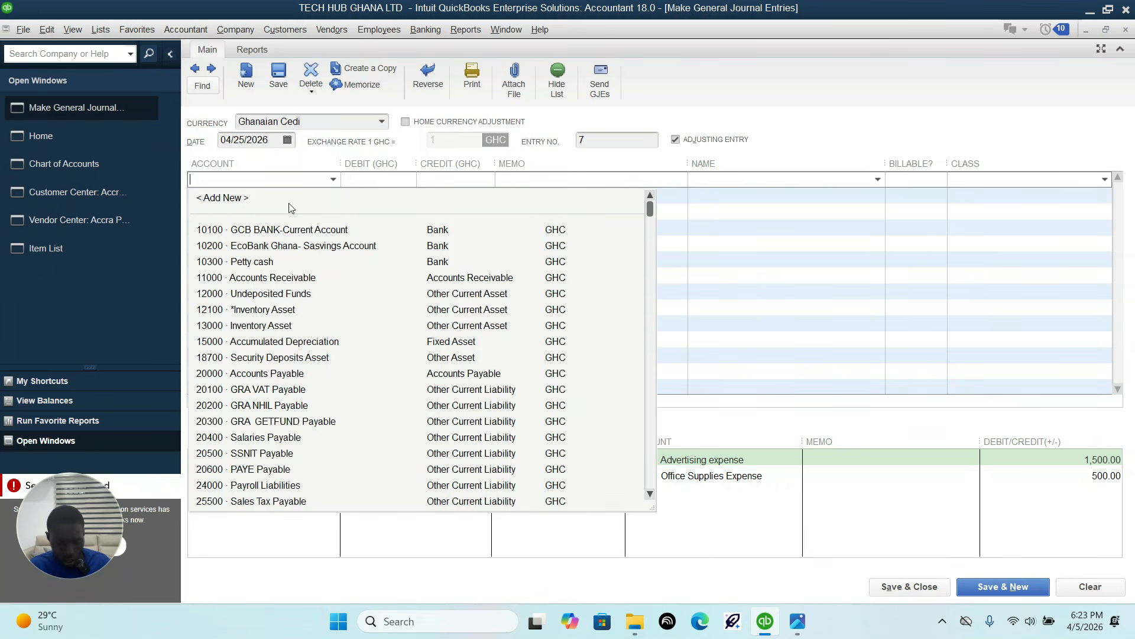
text(Salaries Expense)
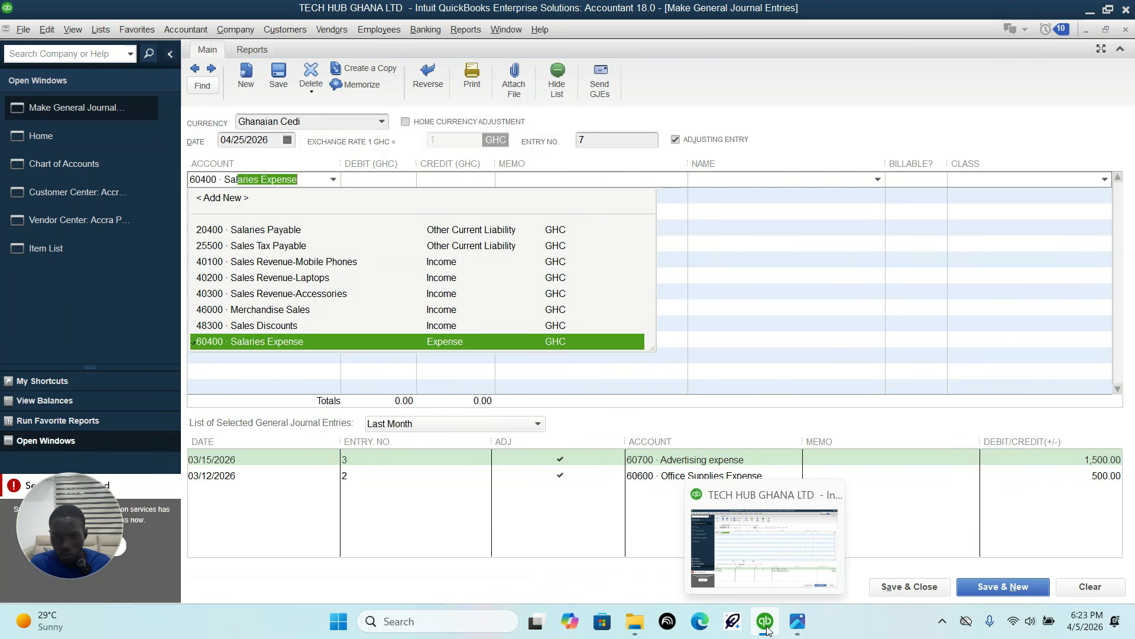
click(357, 342)
click(404, 182)
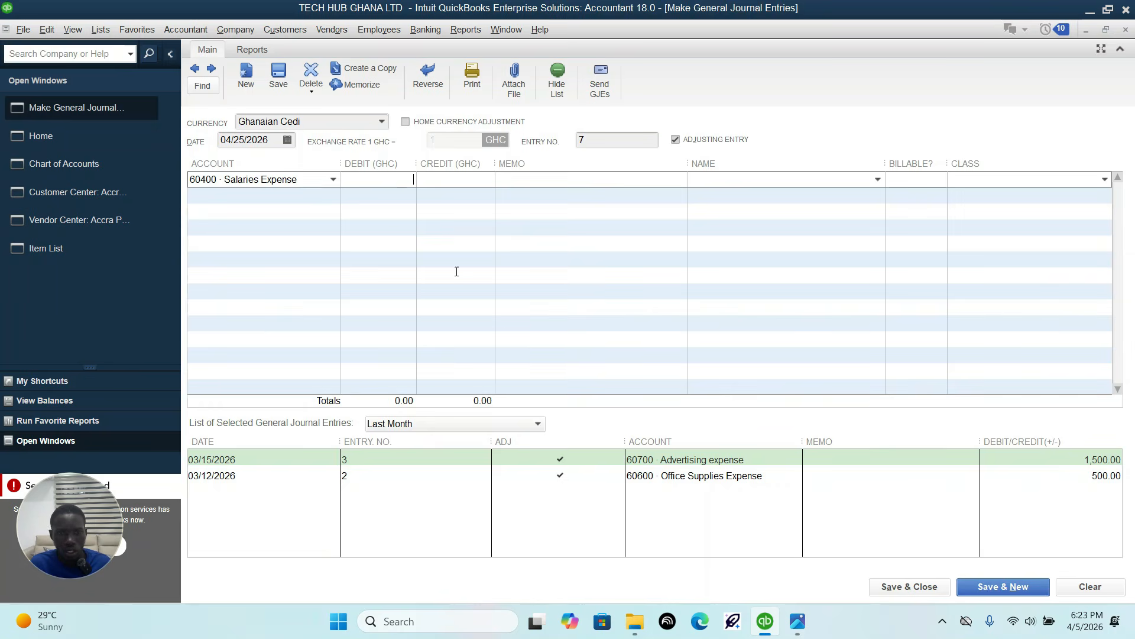
click(796, 622)
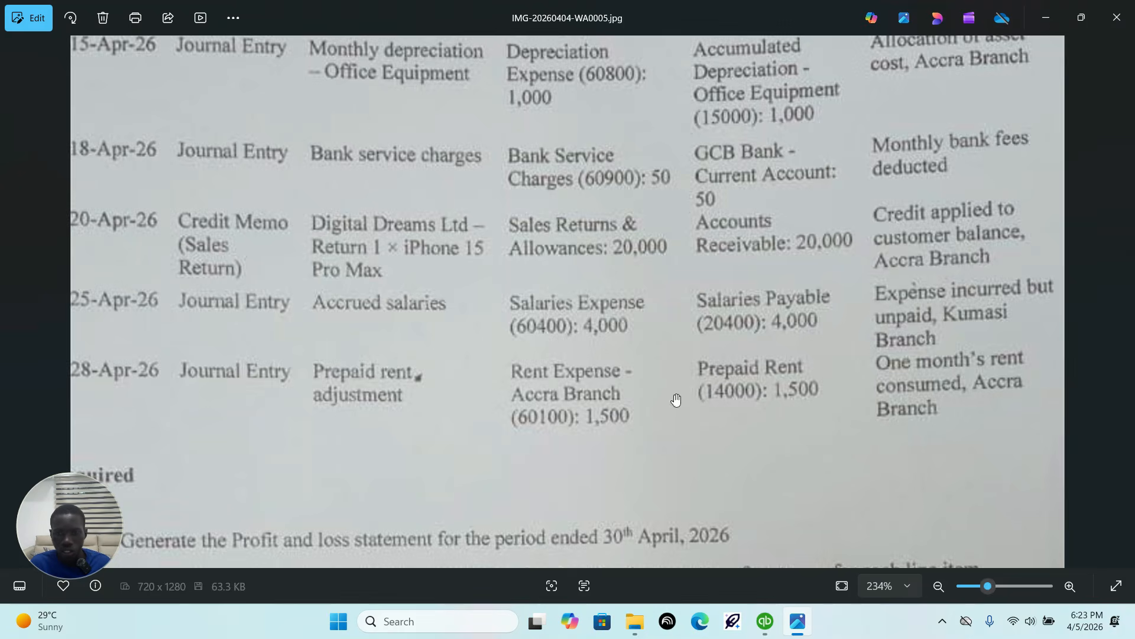
click(766, 621)
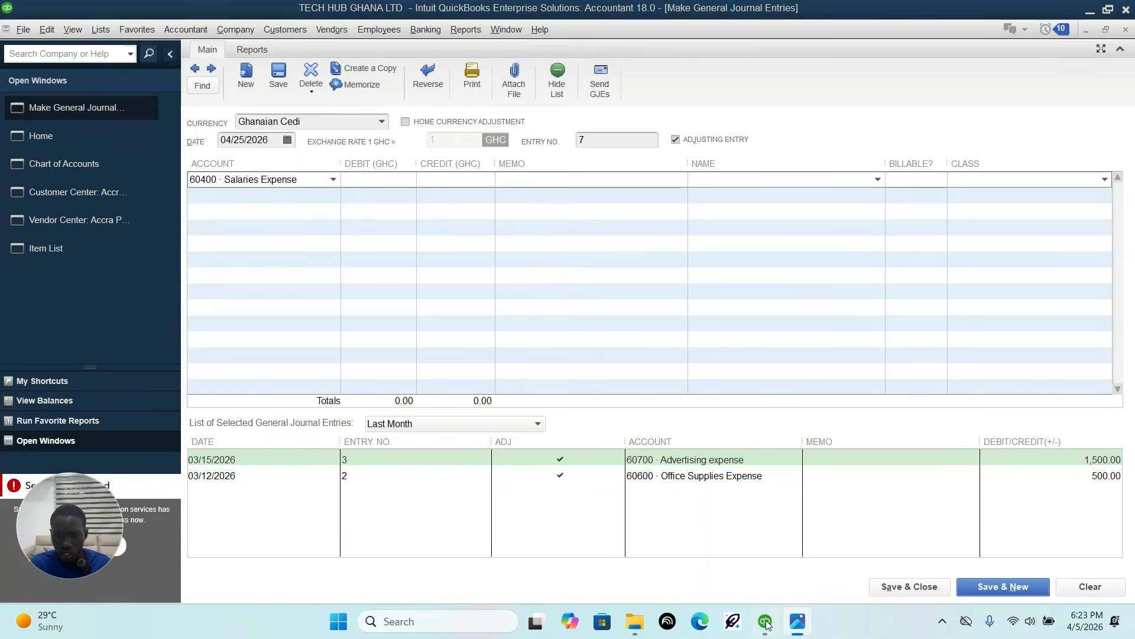
click(407, 177)
text(4000)
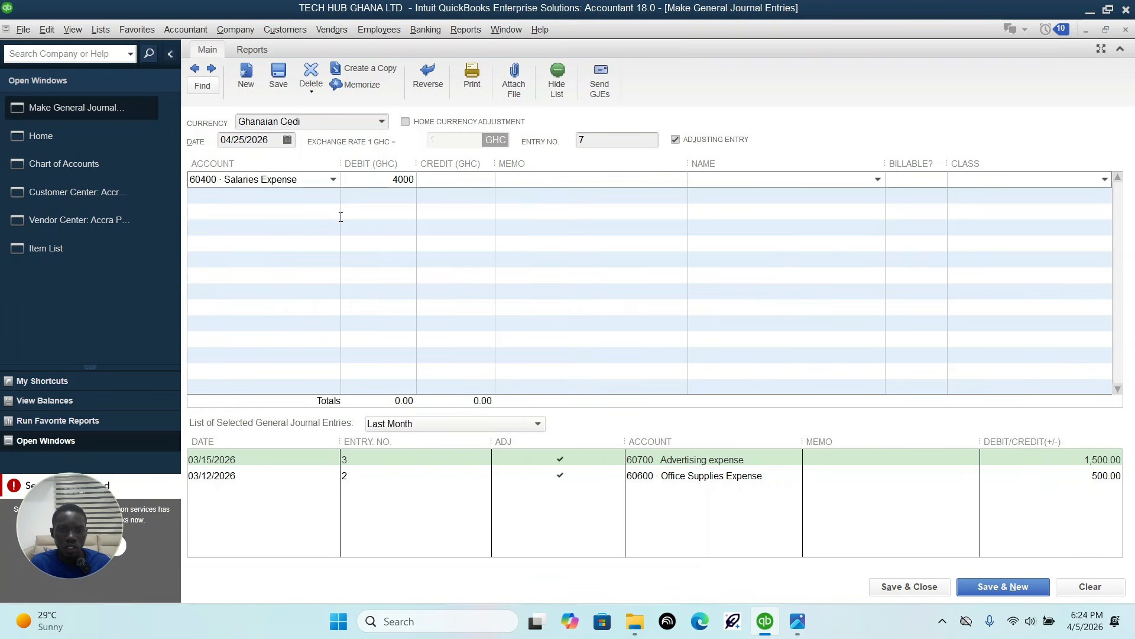
Step: Select 20400 Salaries Payable as the account for the 4,000 credit on the second line
click(292, 198)
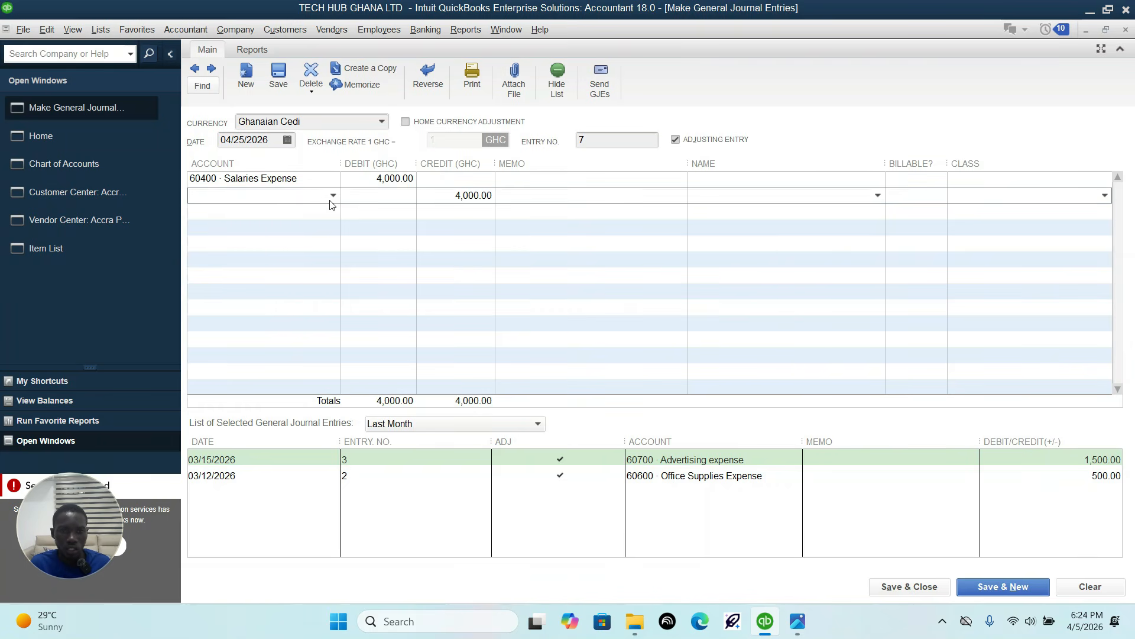
text(Salaries Expense)
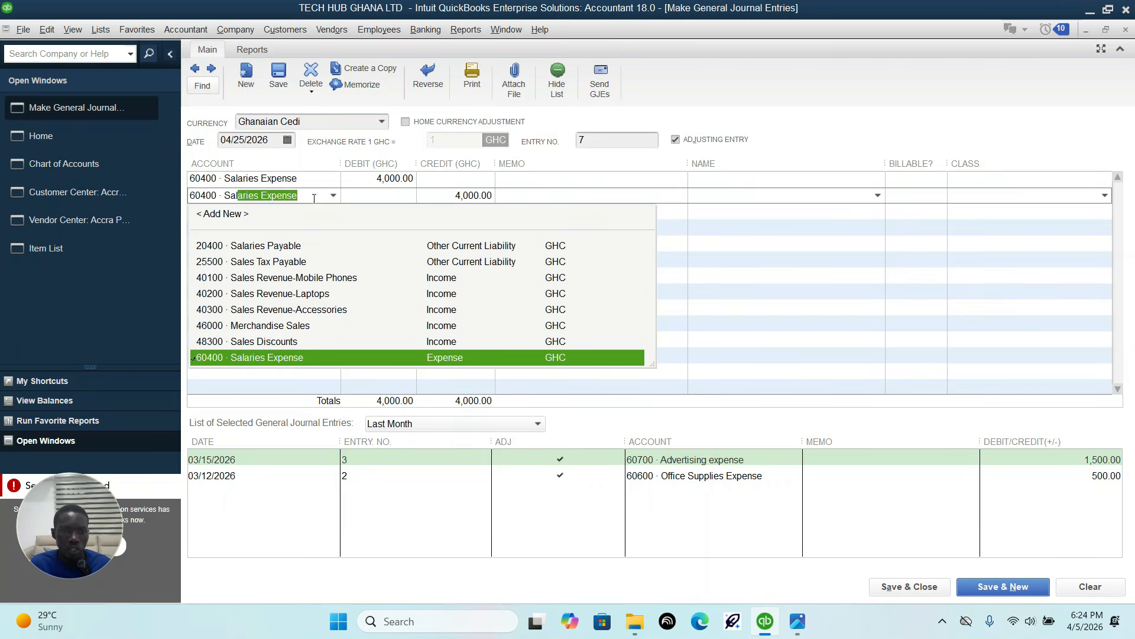
click(285, 247)
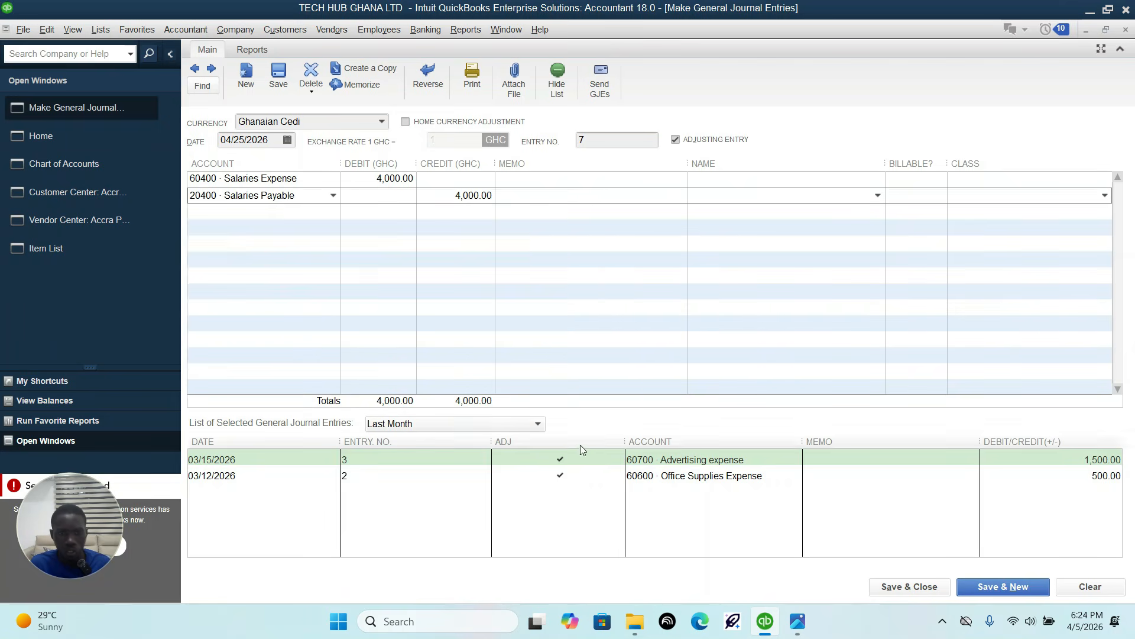
Step: Check the branch in the sheet, assign Kumasi Branch to both journal lines and save the entry, continuing to a new one
click(809, 630)
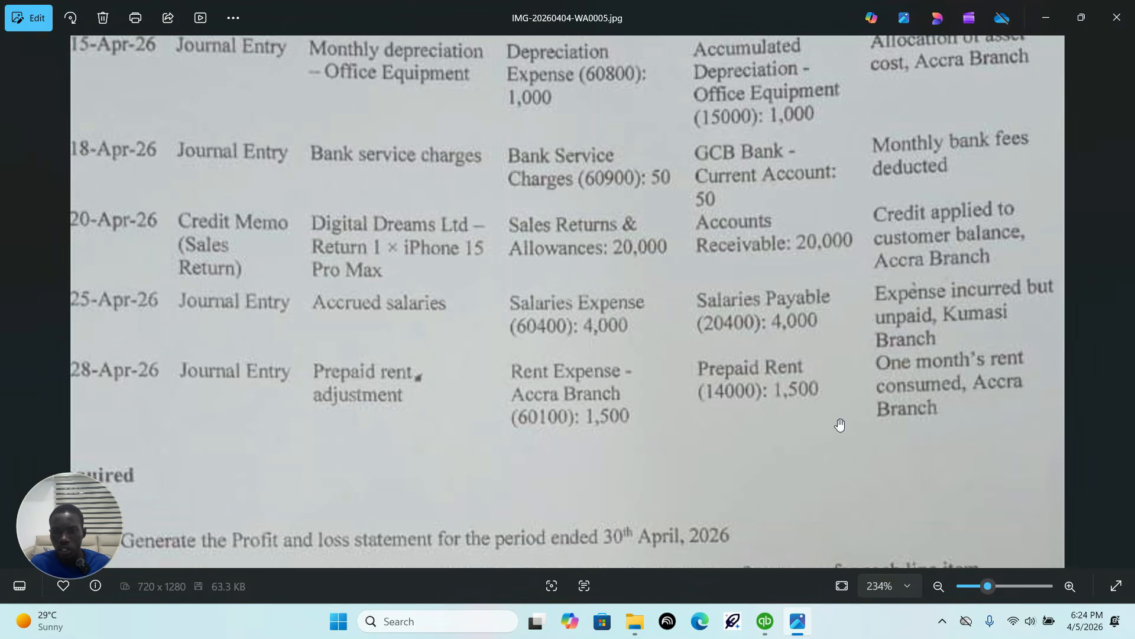
click(765, 620)
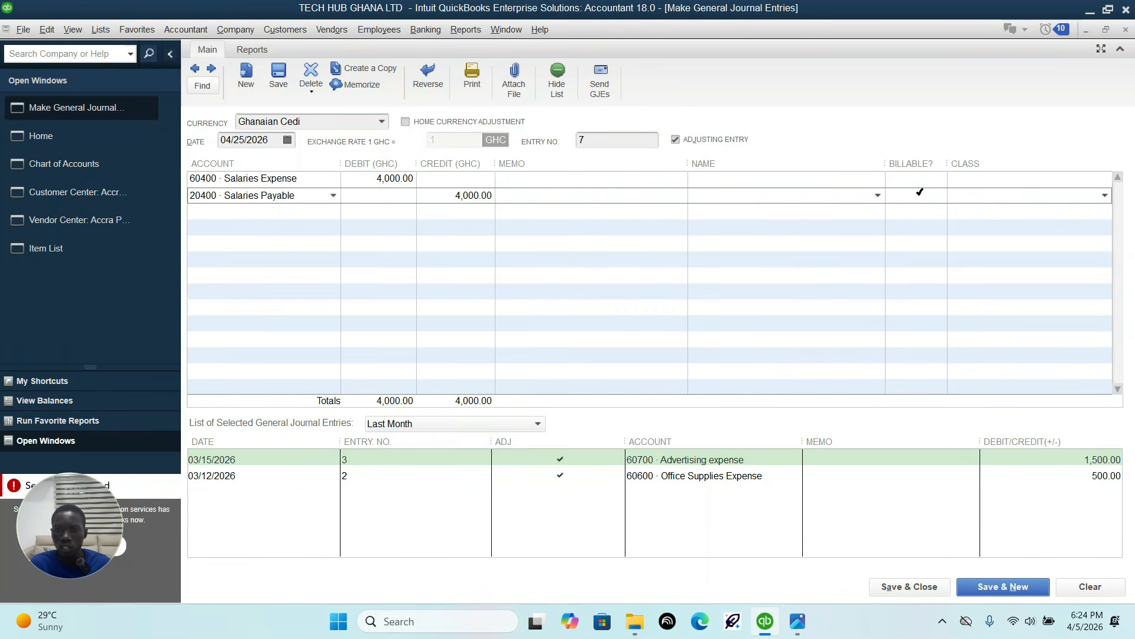
click(980, 178)
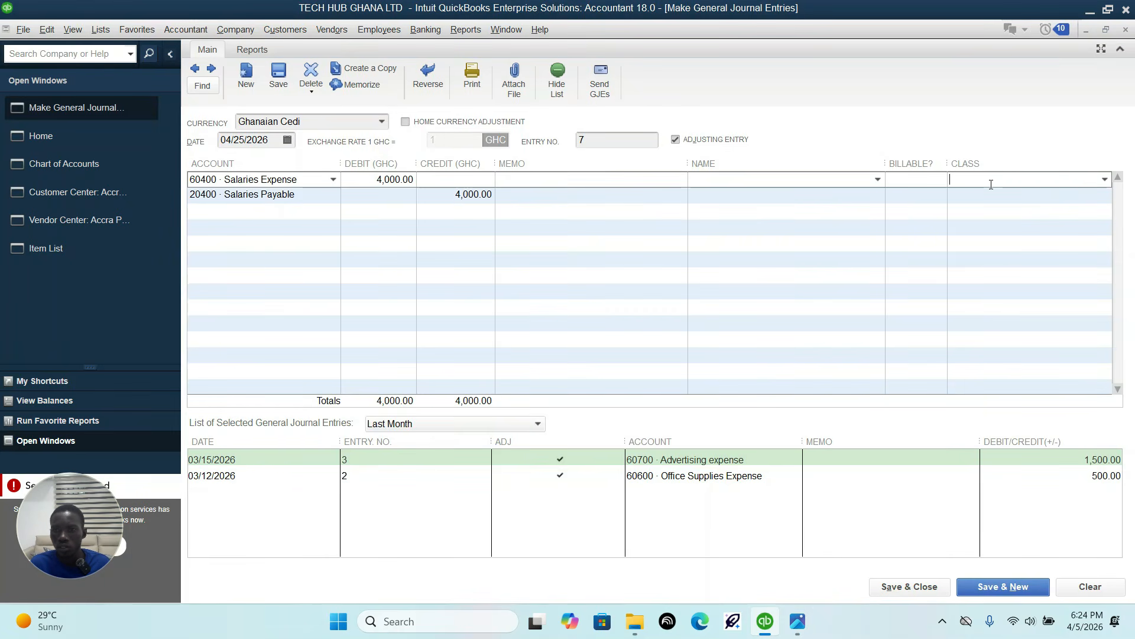
click(1104, 180)
click(1021, 246)
click(1059, 196)
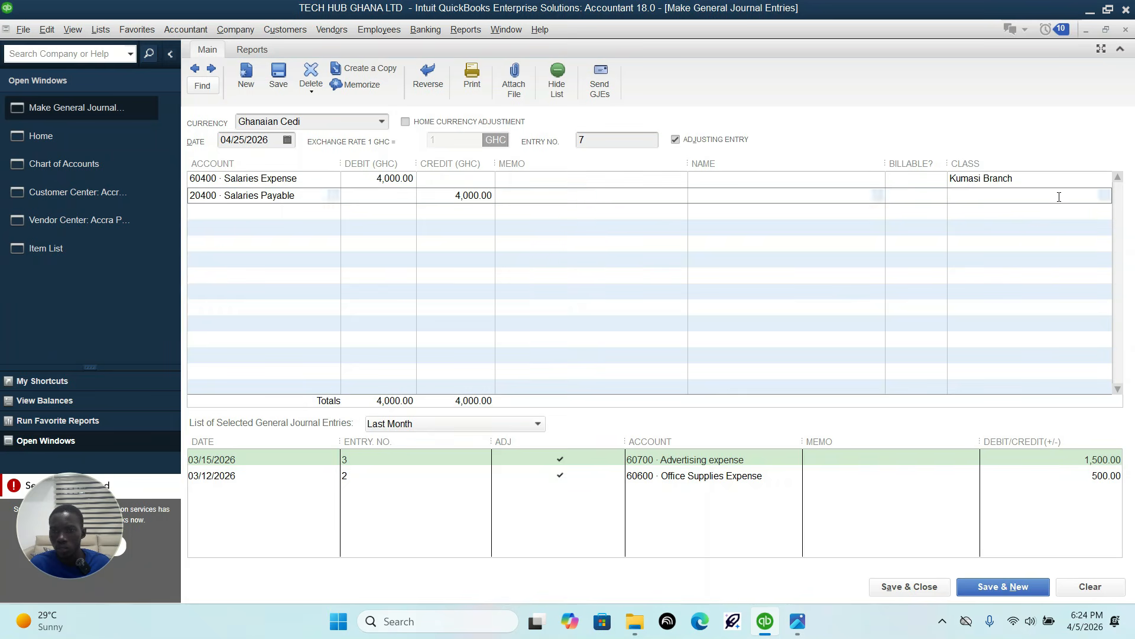
click(1104, 195)
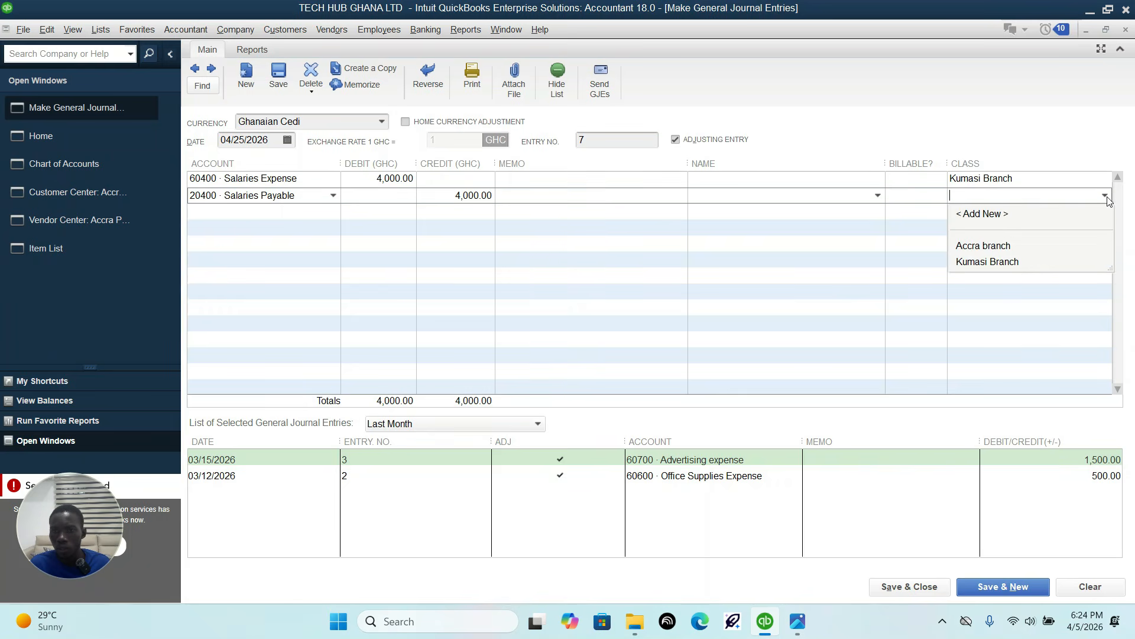
click(1005, 262)
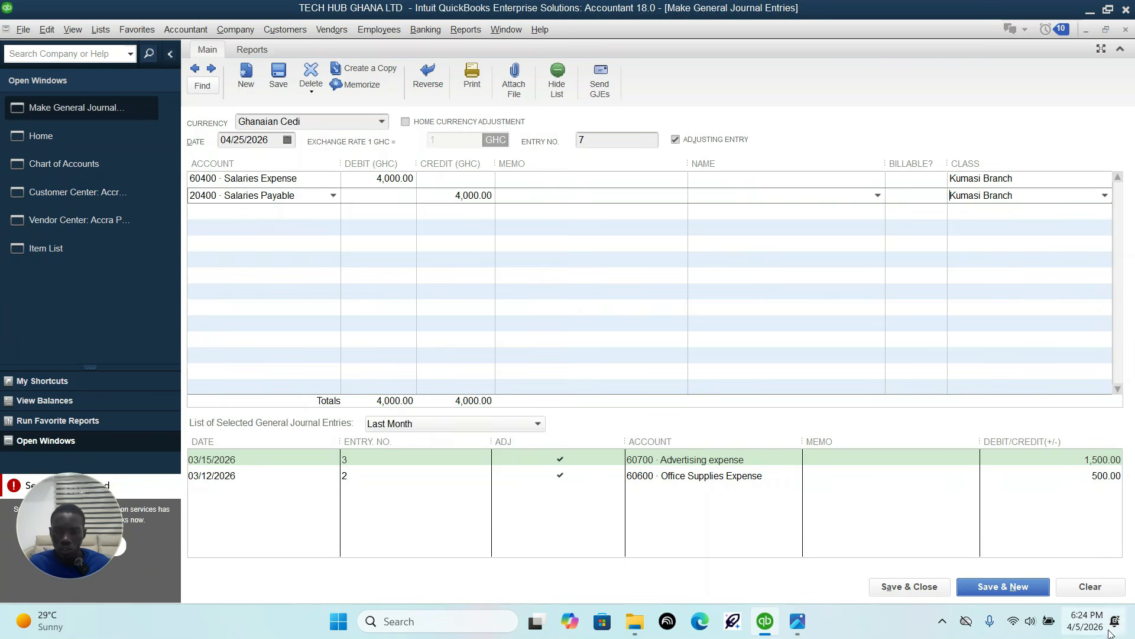
click(999, 591)
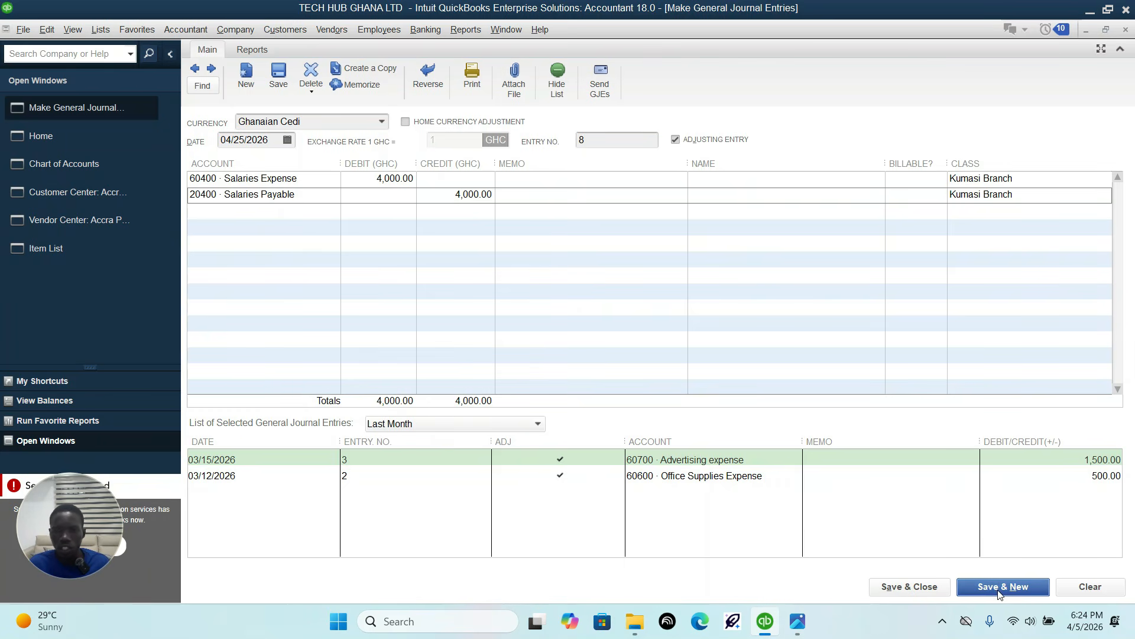
Step: Check the 28-Apr-26 prepaid rent row in the sheet and date the new journal entry 04/28/2026
click(798, 620)
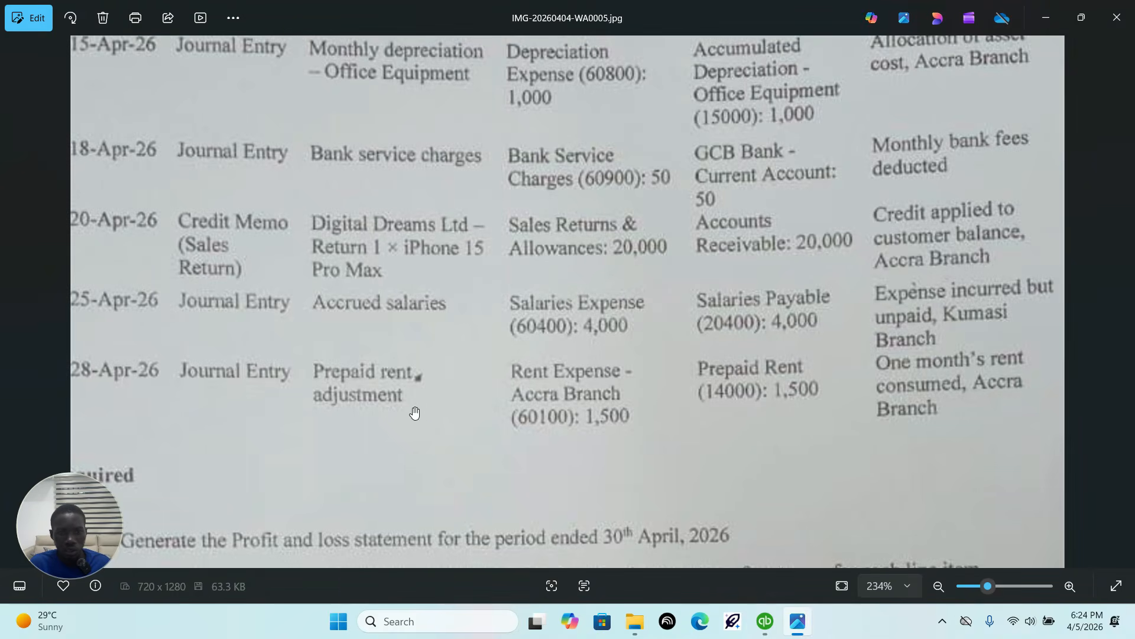
click(765, 621)
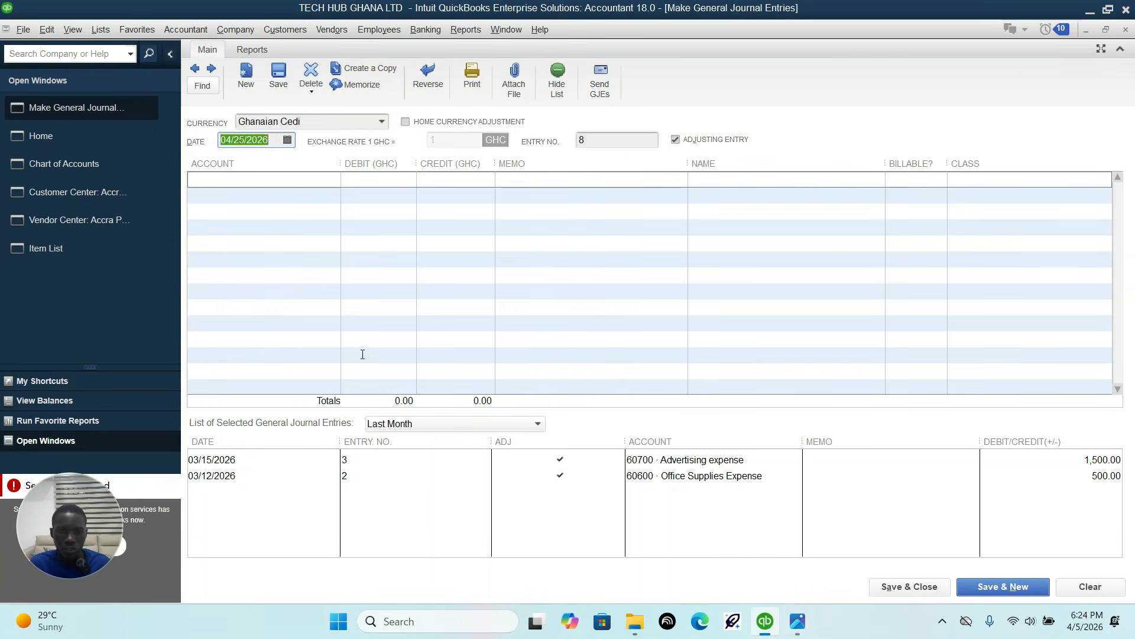
click(287, 140)
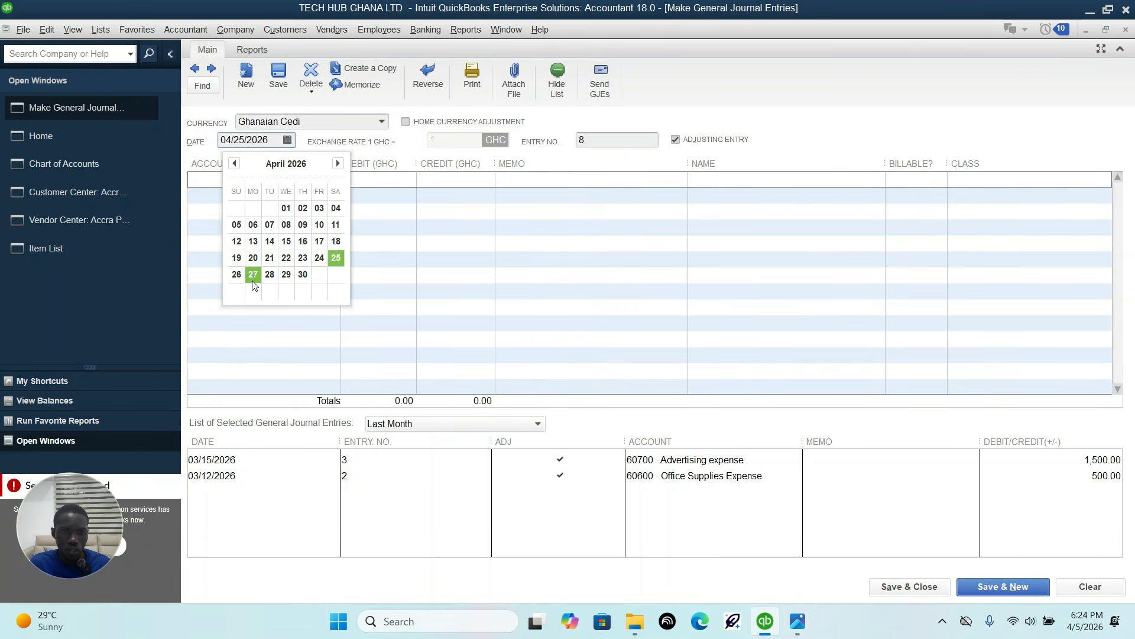
click(270, 274)
Step: Check the debit account and amount in the sheet and debit 60100 Rent Expense-Accra Branch with 1,500 on the first line
click(309, 180)
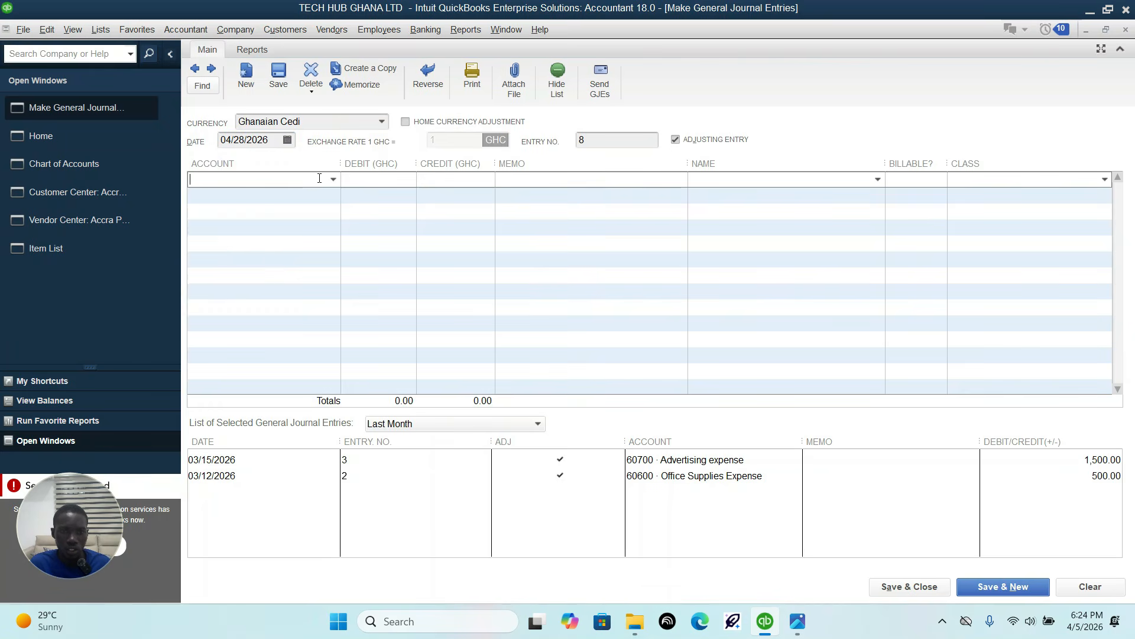
click(330, 179)
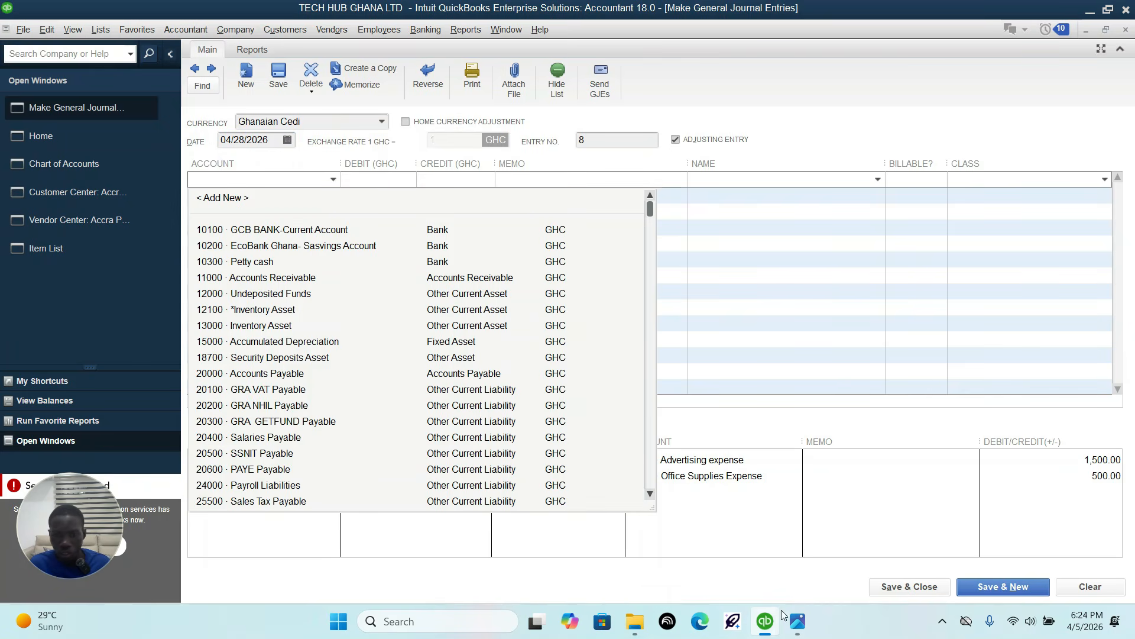
click(797, 620)
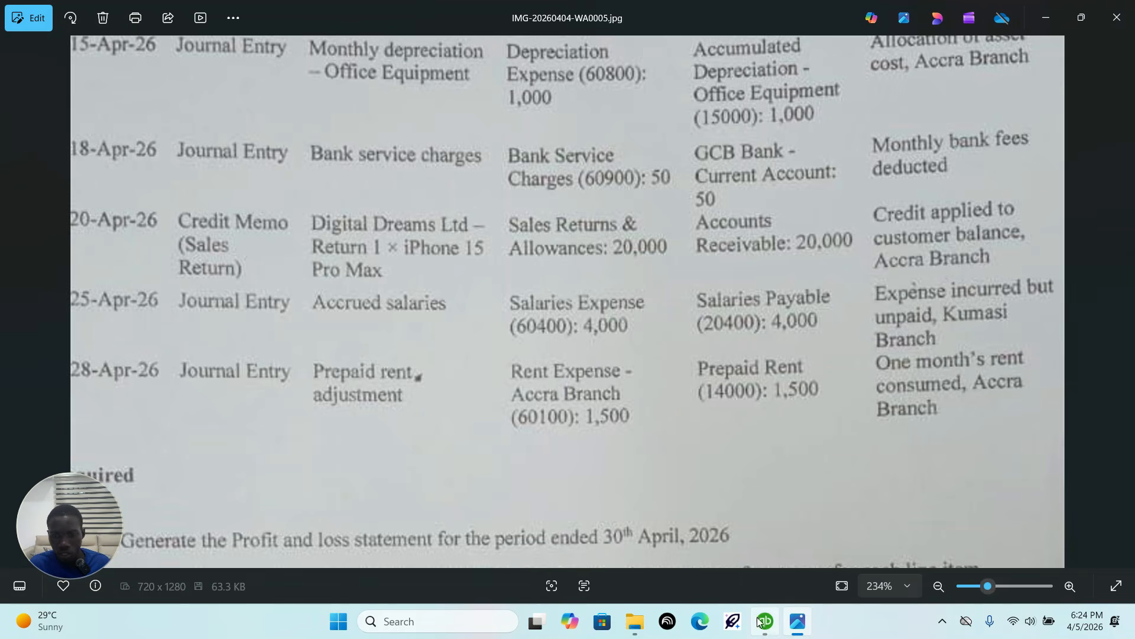
click(762, 621)
click(332, 179)
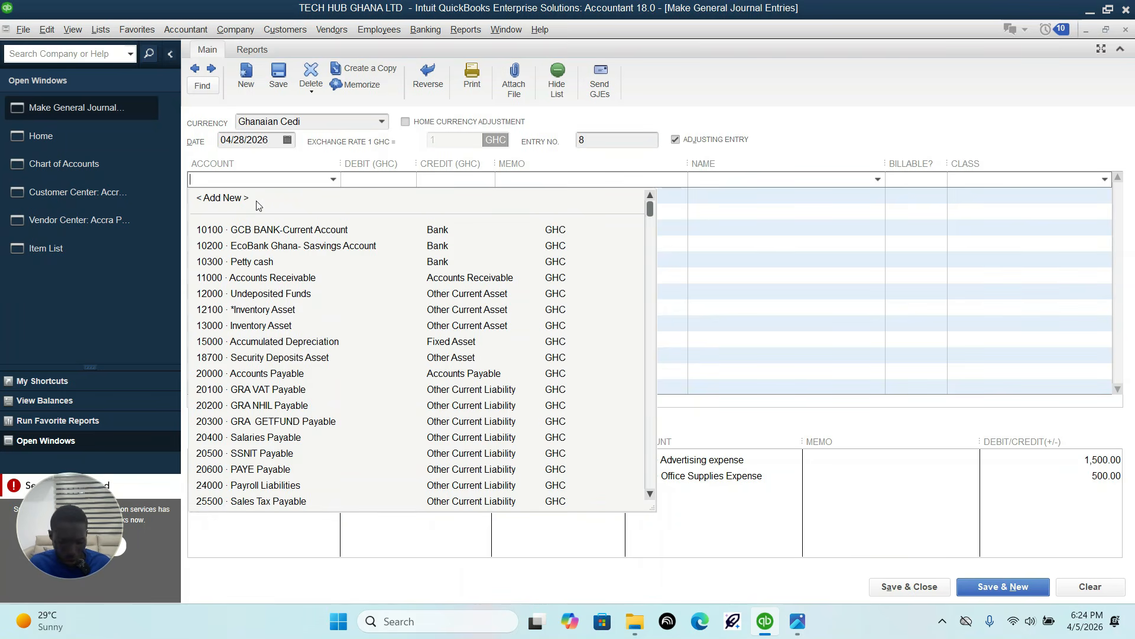
text(Rent Expense-Accra Bra)
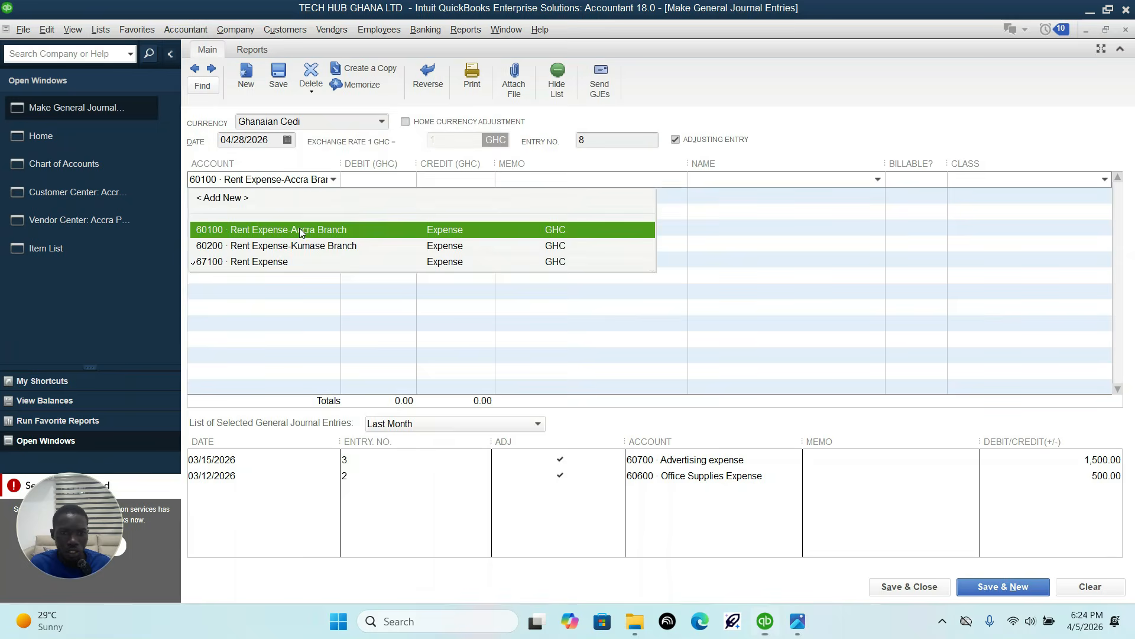
click(300, 229)
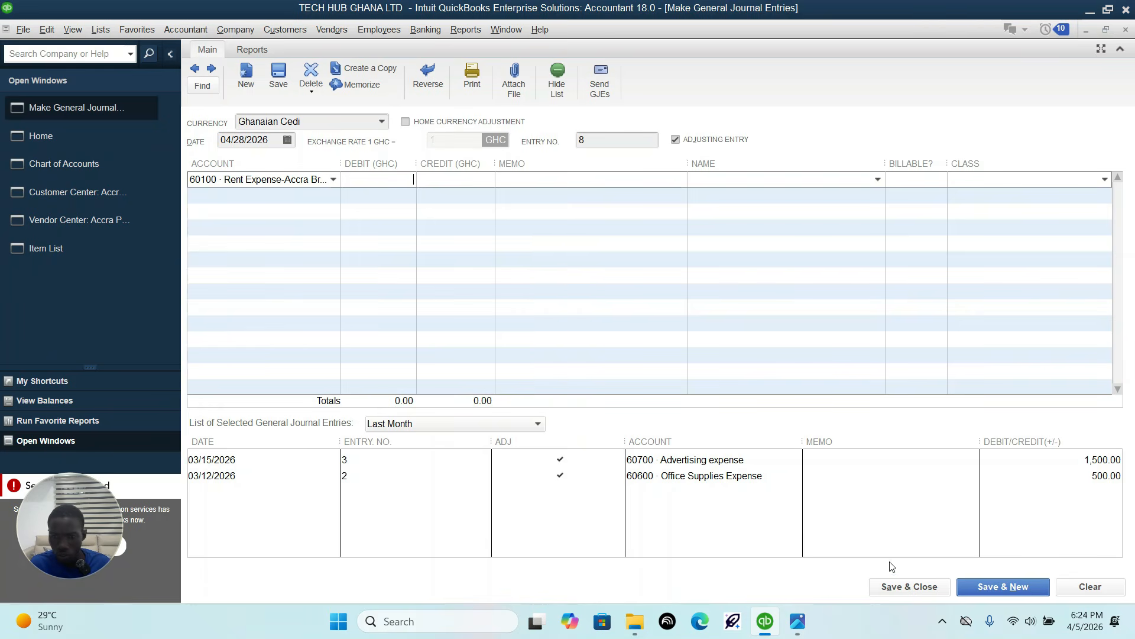
click(805, 626)
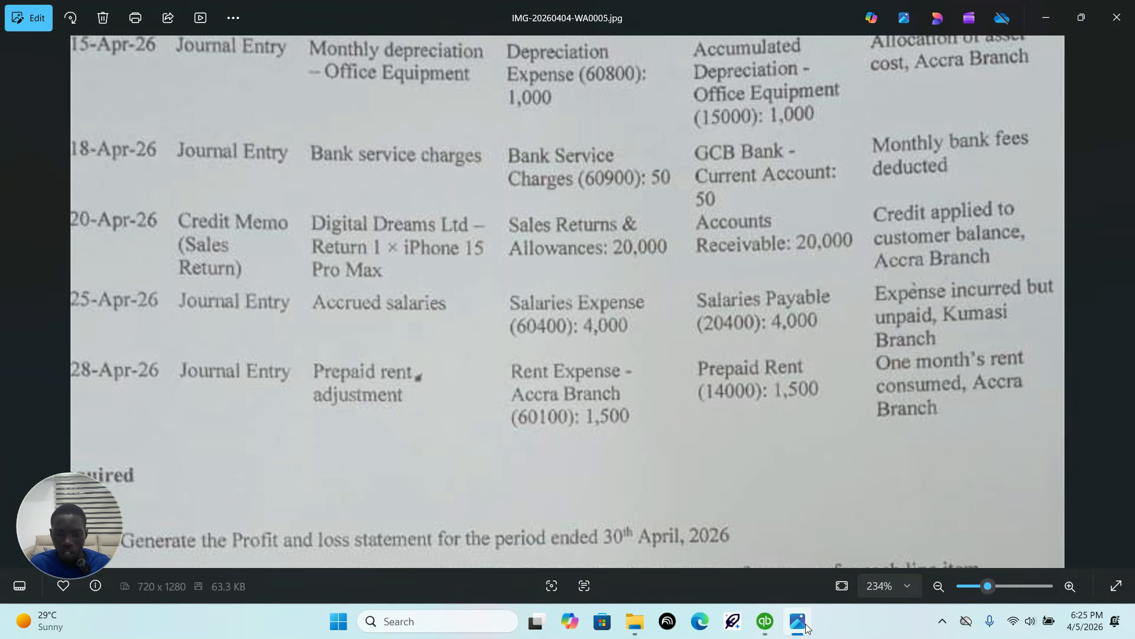
click(765, 621)
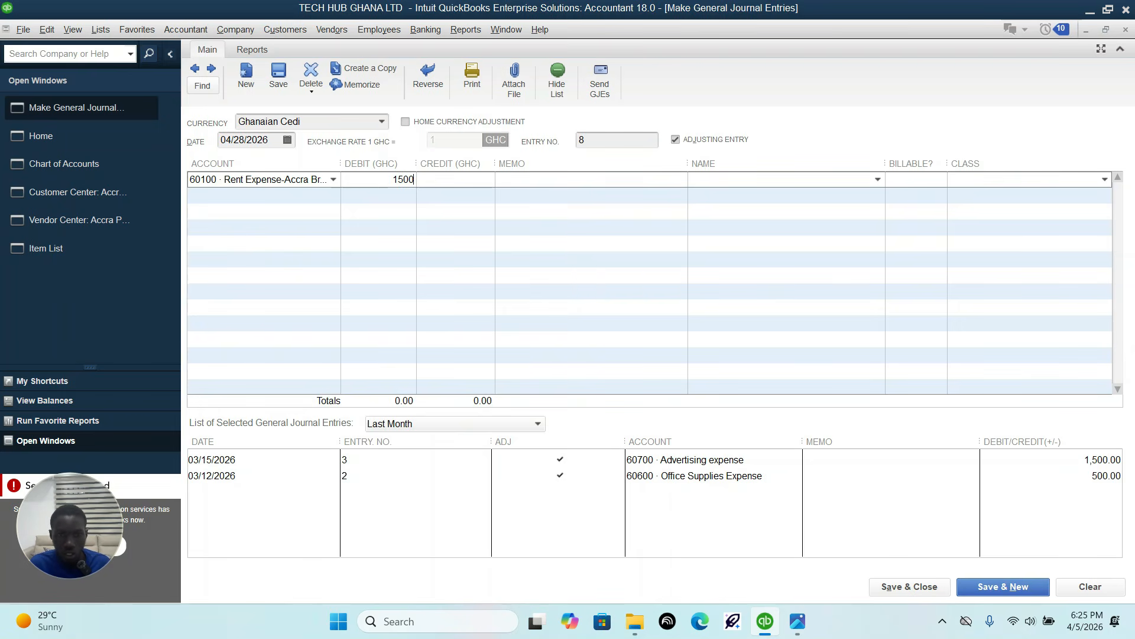
Step: Search the second line's account list for a prepaid account, check the credit account in the sheet and clear the search text
click(274, 197)
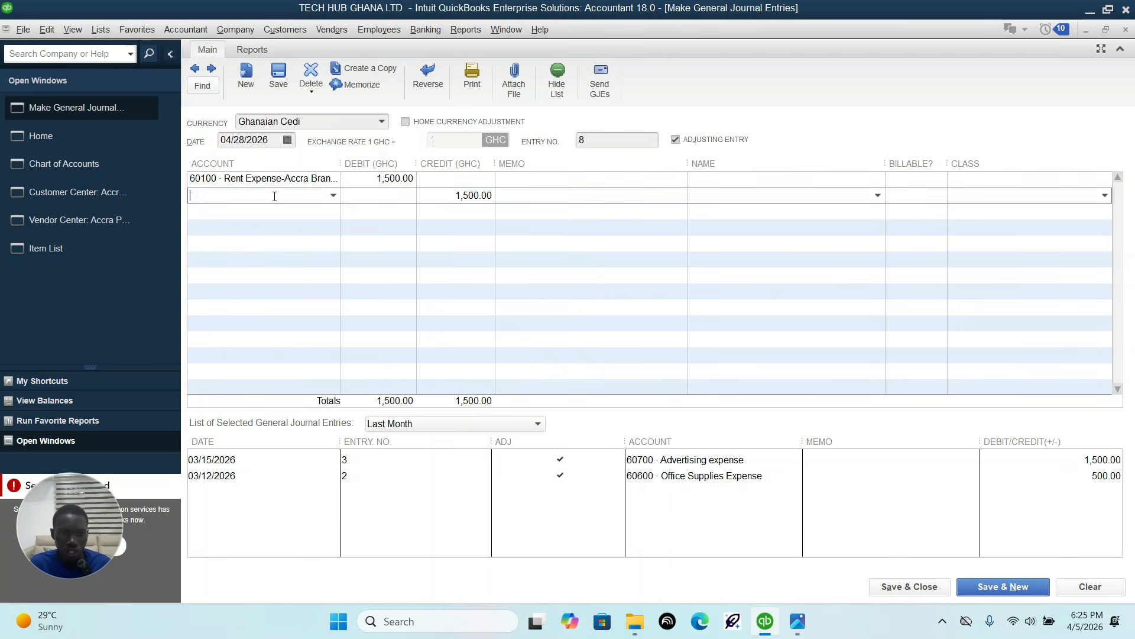
text(pre)
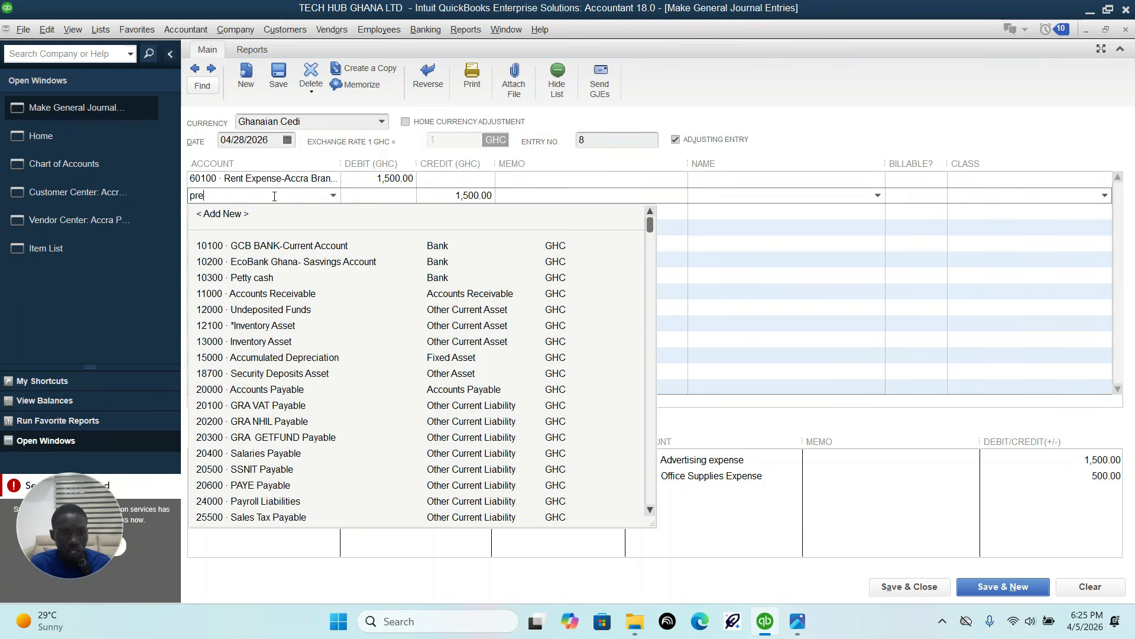
click(798, 624)
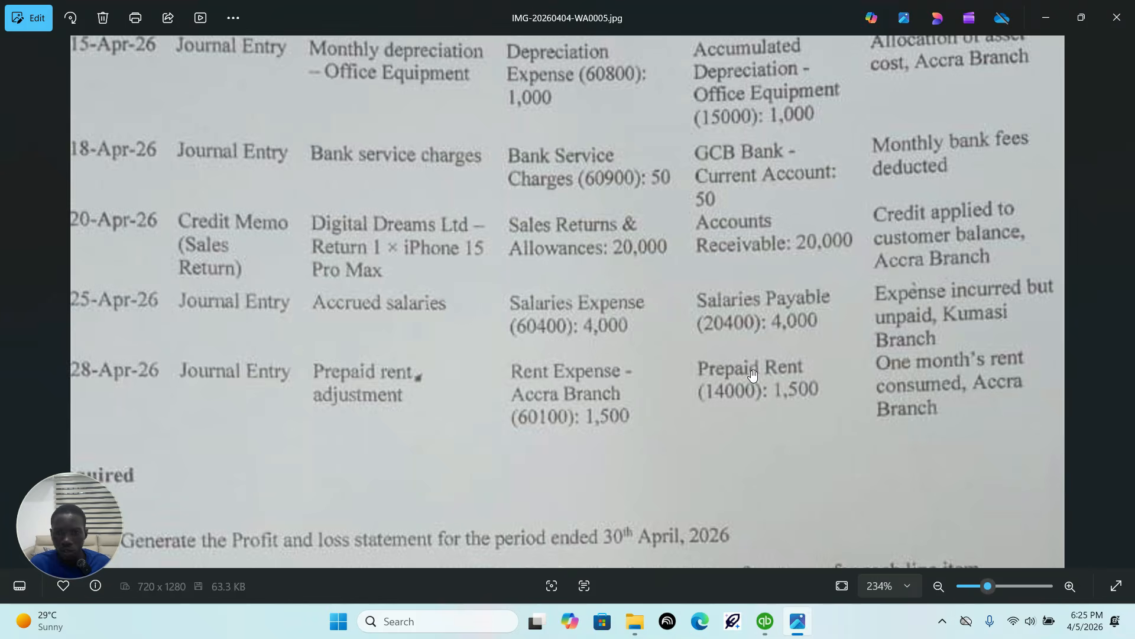
click(769, 622)
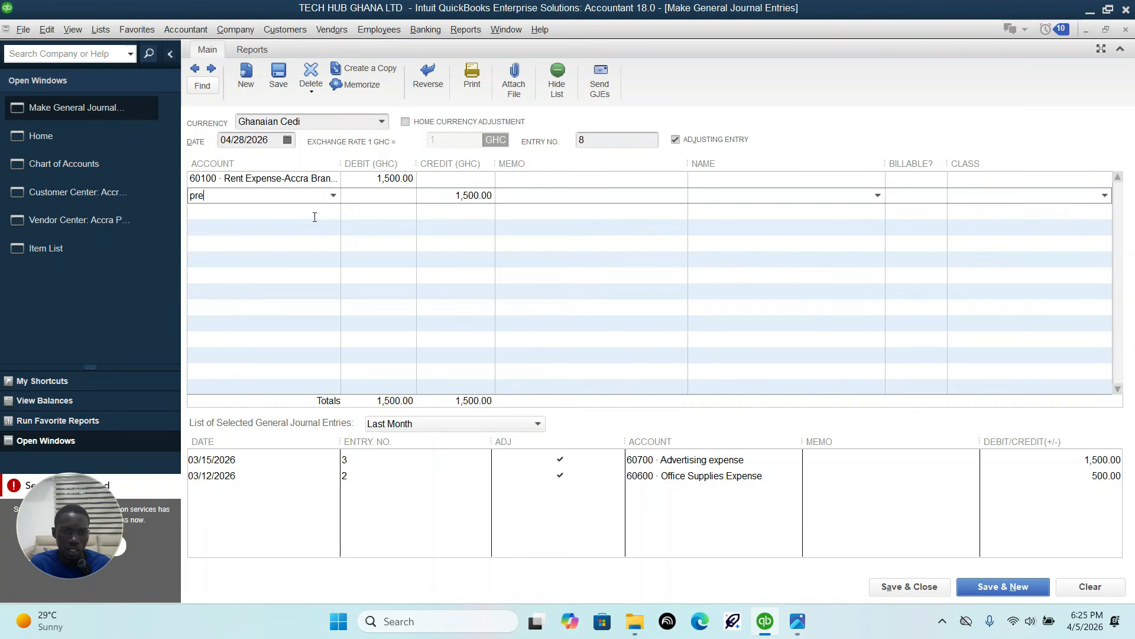
click(333, 196)
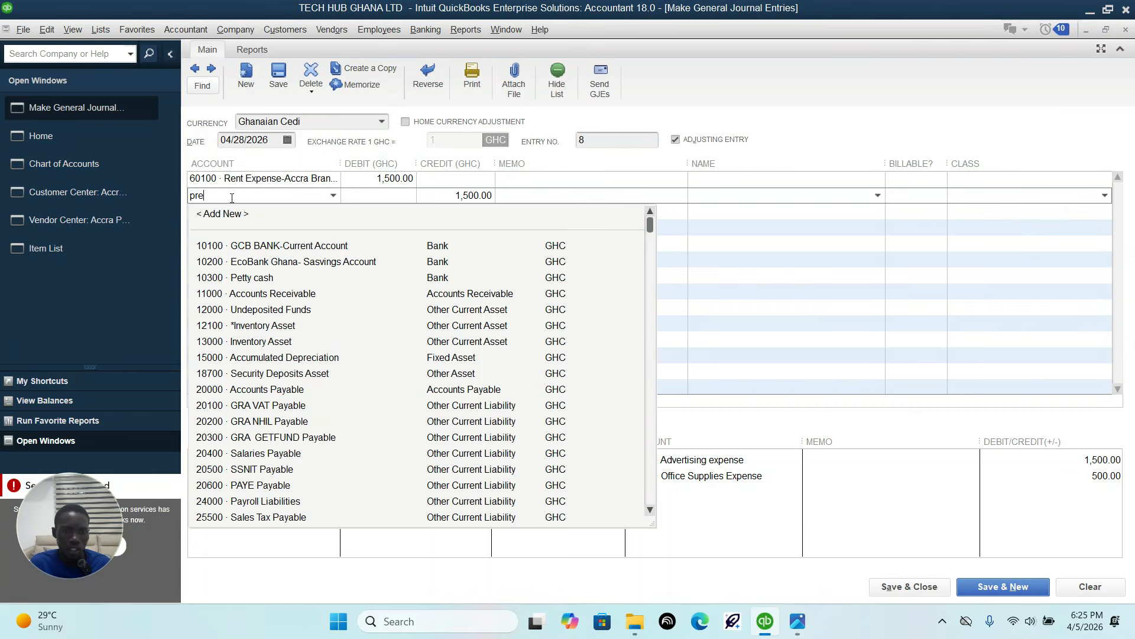
key(BackSpace)
key(BackSpace)
key(BackSpace)
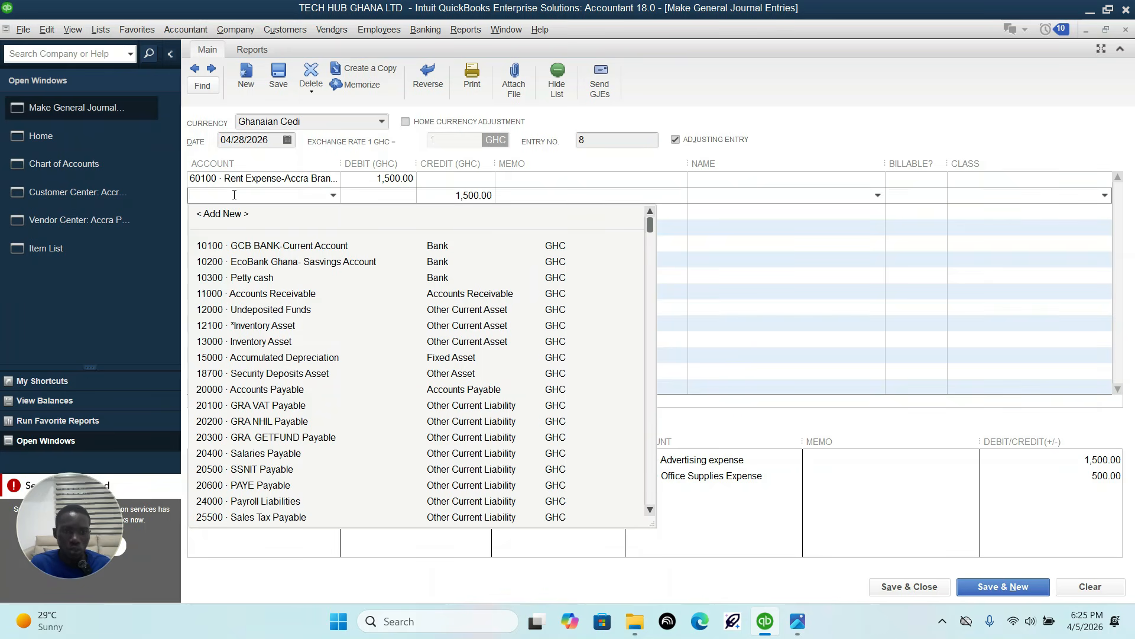
Step: Start adding a new account of type Other Current Asset from the second journal line
click(235, 215)
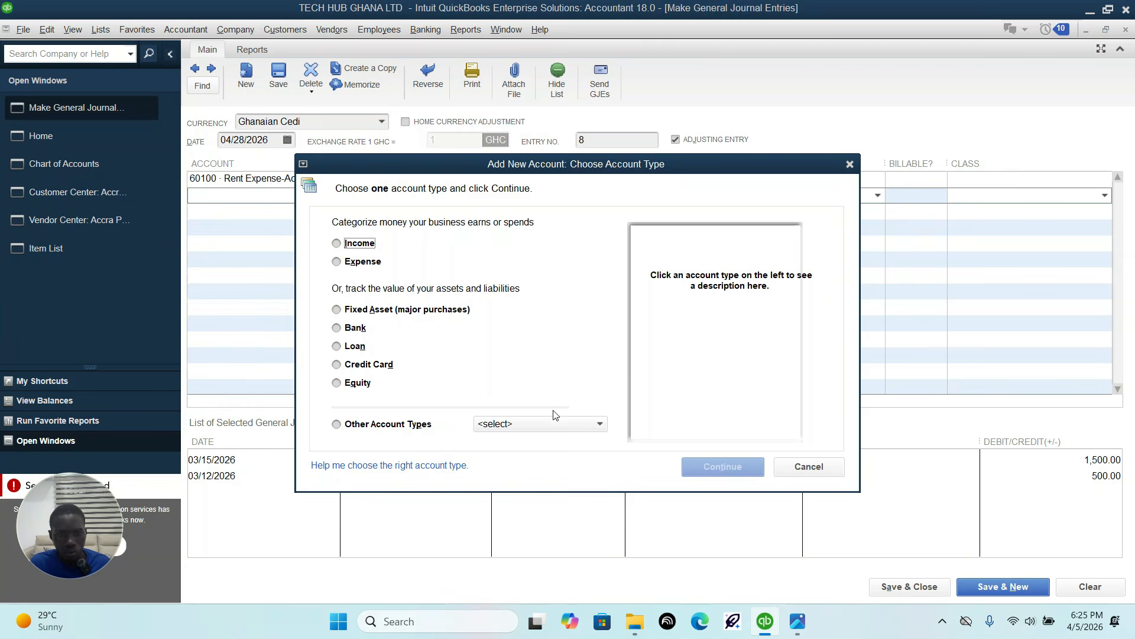
click(566, 426)
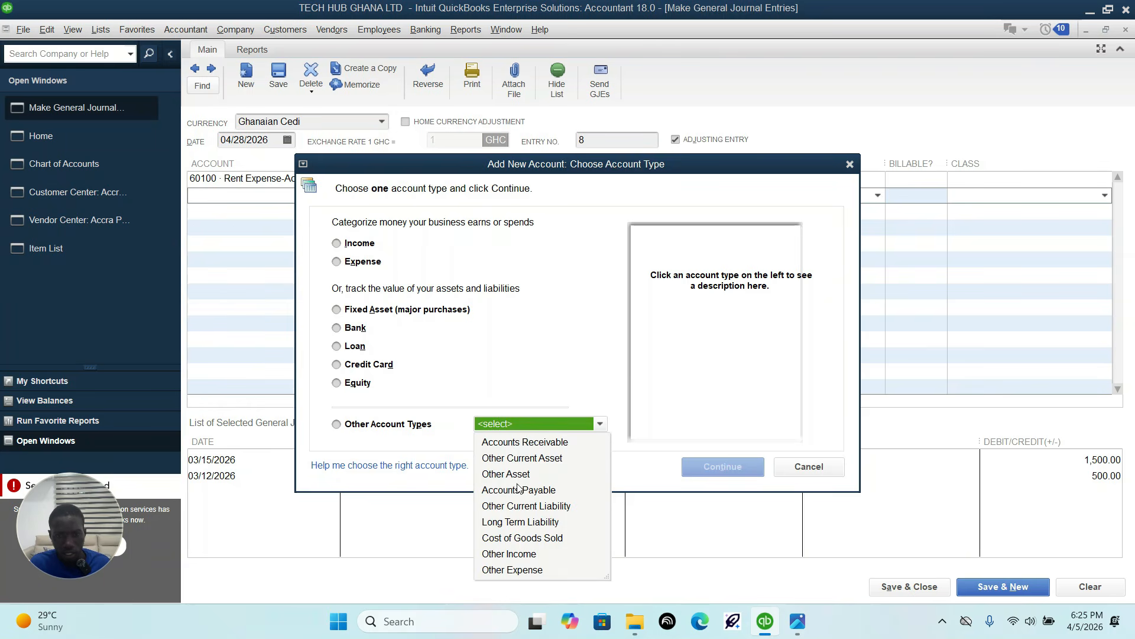
click(535, 458)
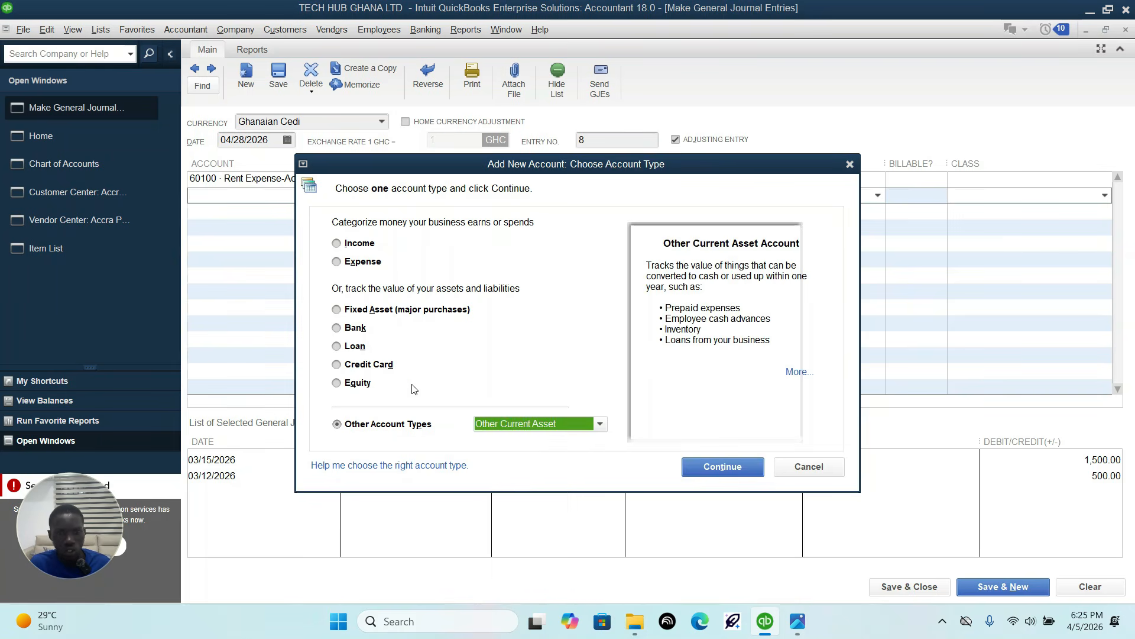
click(732, 463)
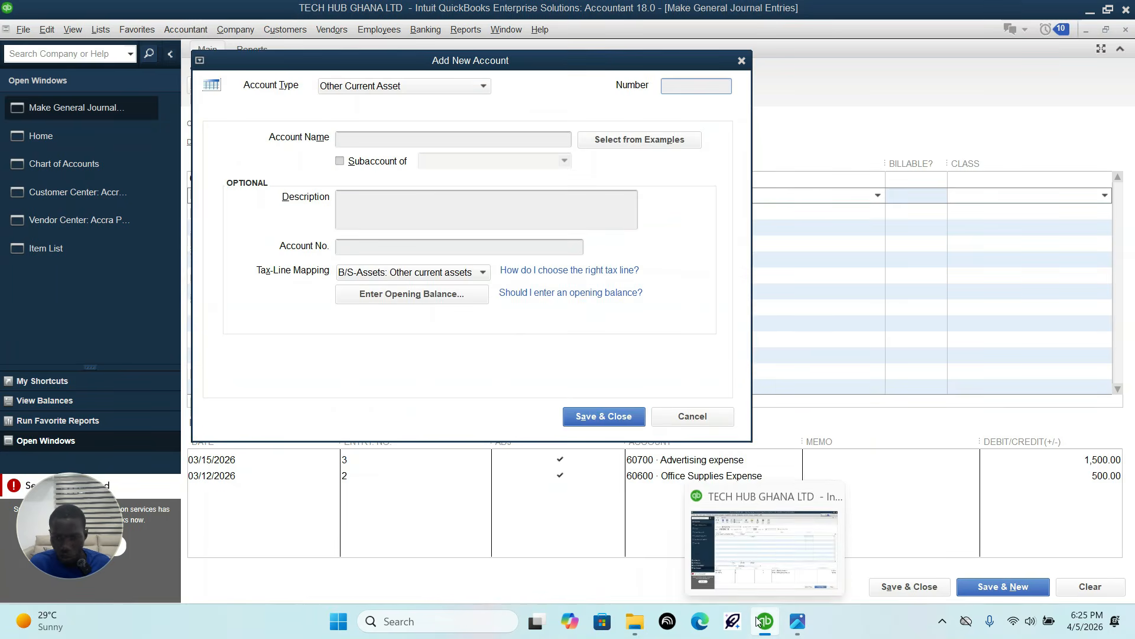
Step: Check the account number in the sheet, number the new account 14000, name it Prepaid Rent and save it for the credit line
click(798, 621)
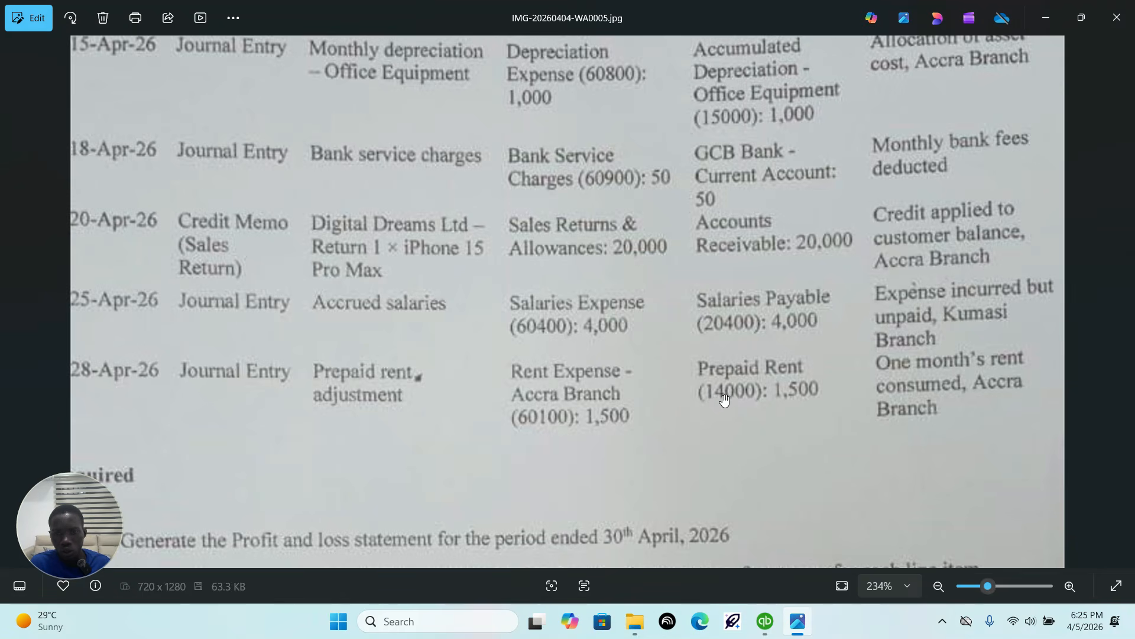
click(765, 622)
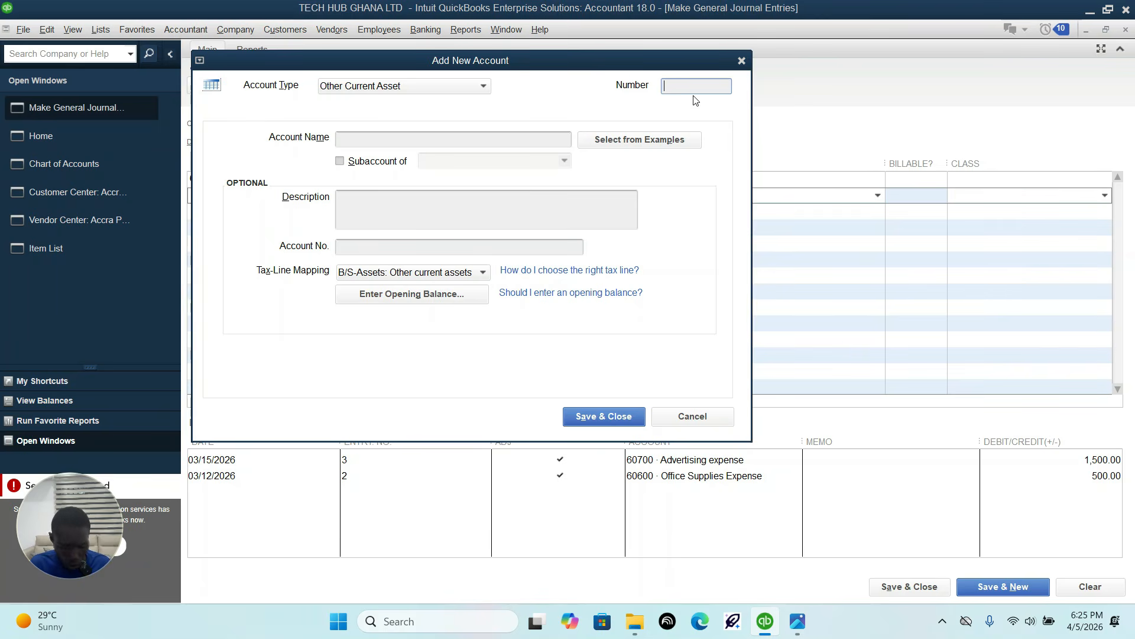
click(537, 145)
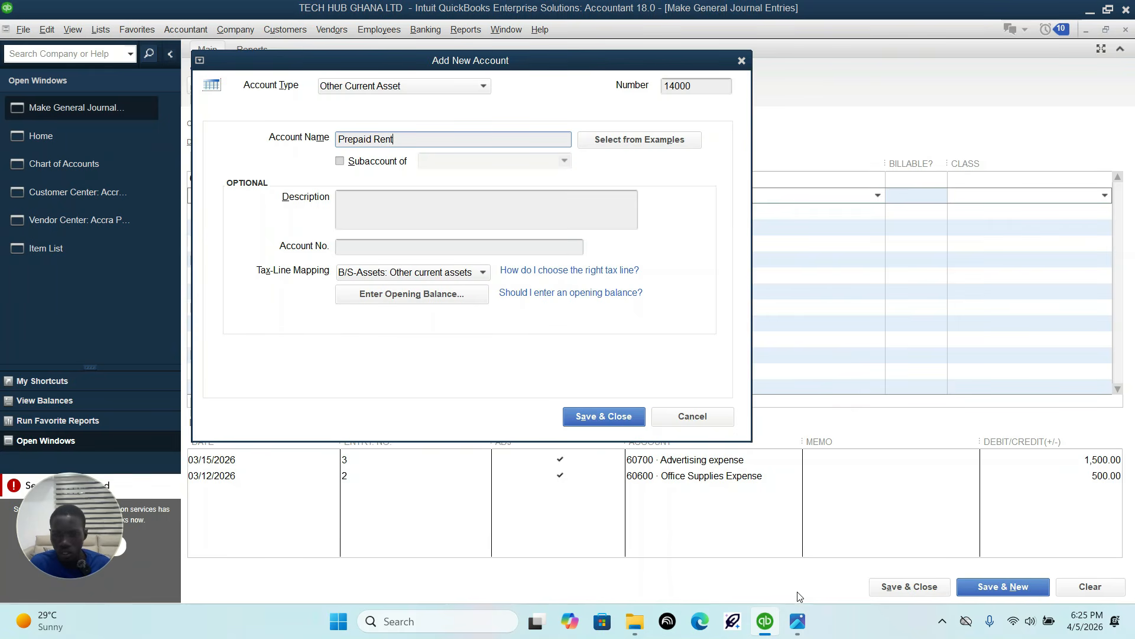
click(802, 622)
click(807, 631)
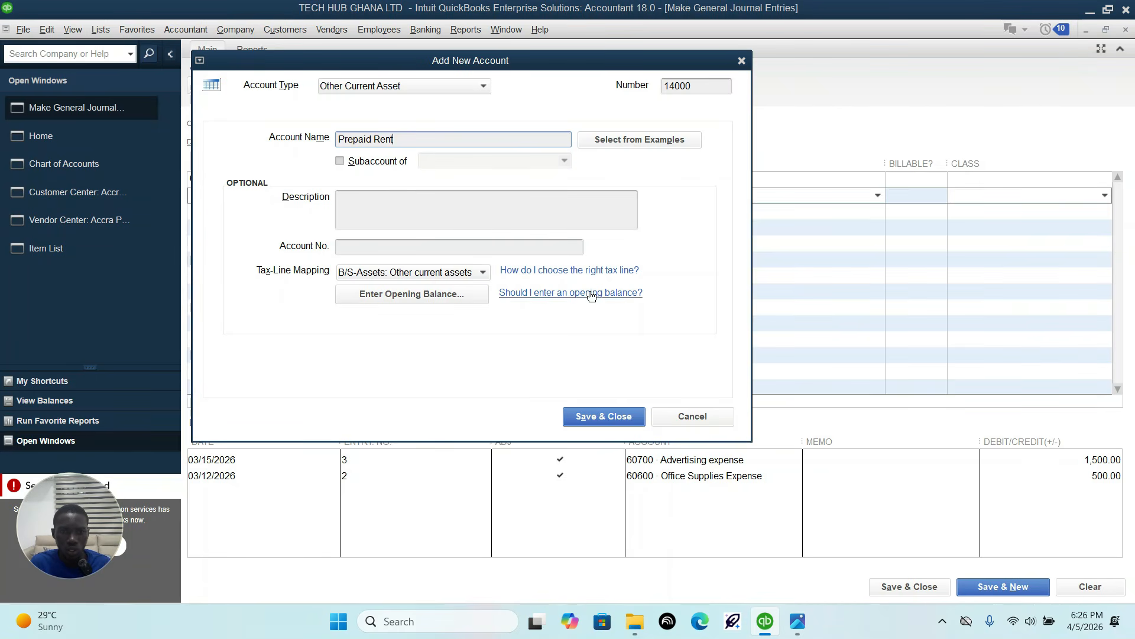
click(614, 417)
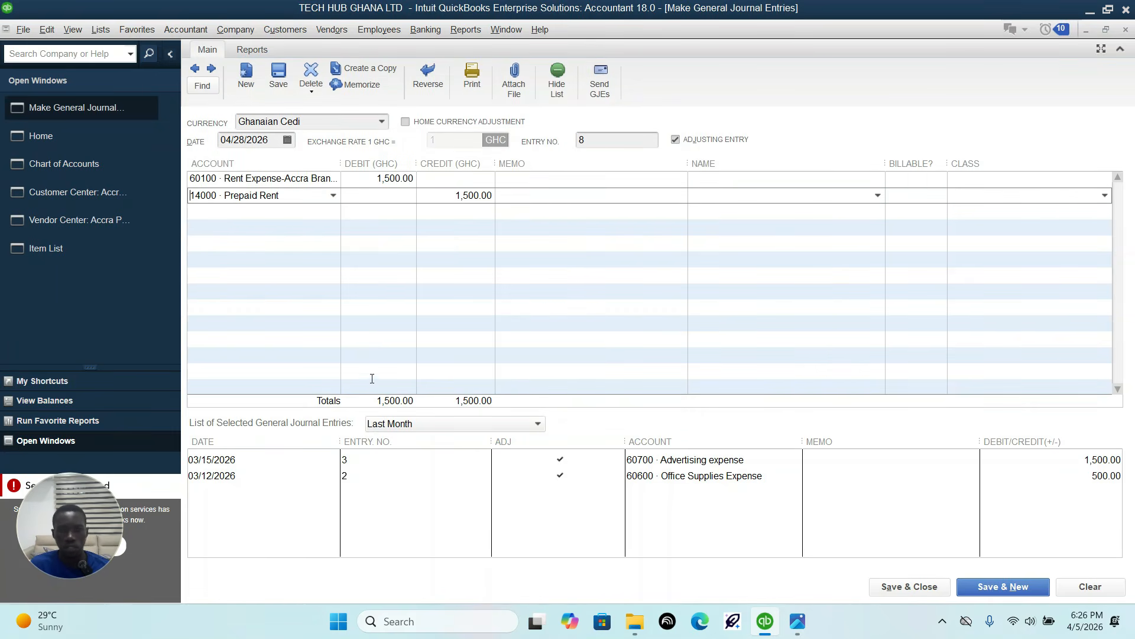
Step: Check the branch in the sheet, assign Accra branch to both journal lines, and save and close the entry
click(918, 594)
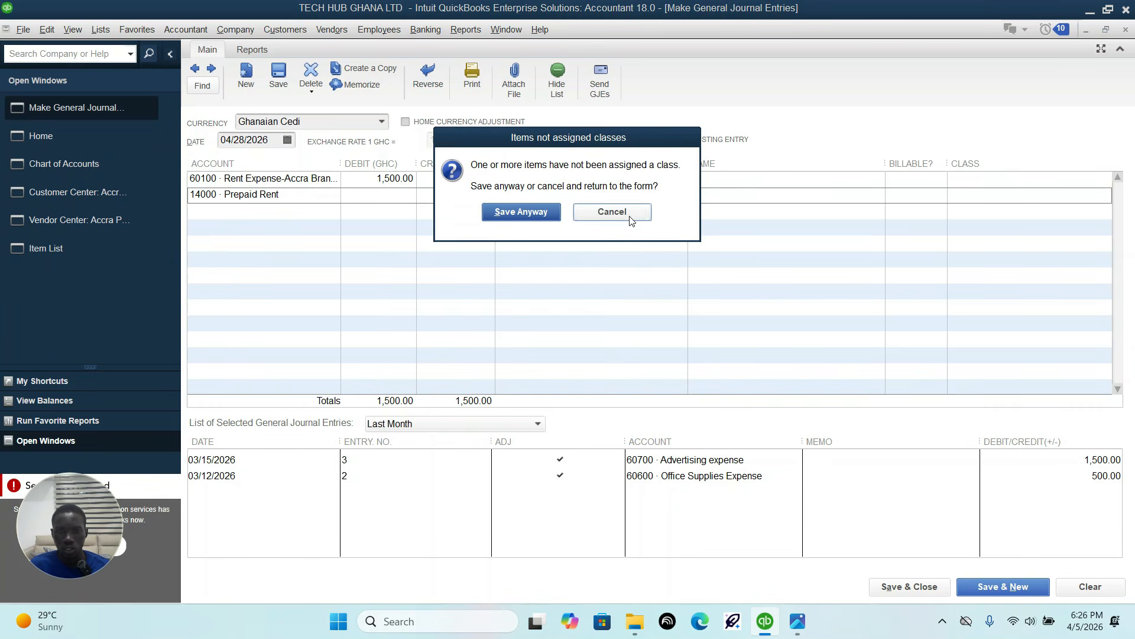
click(610, 212)
click(798, 620)
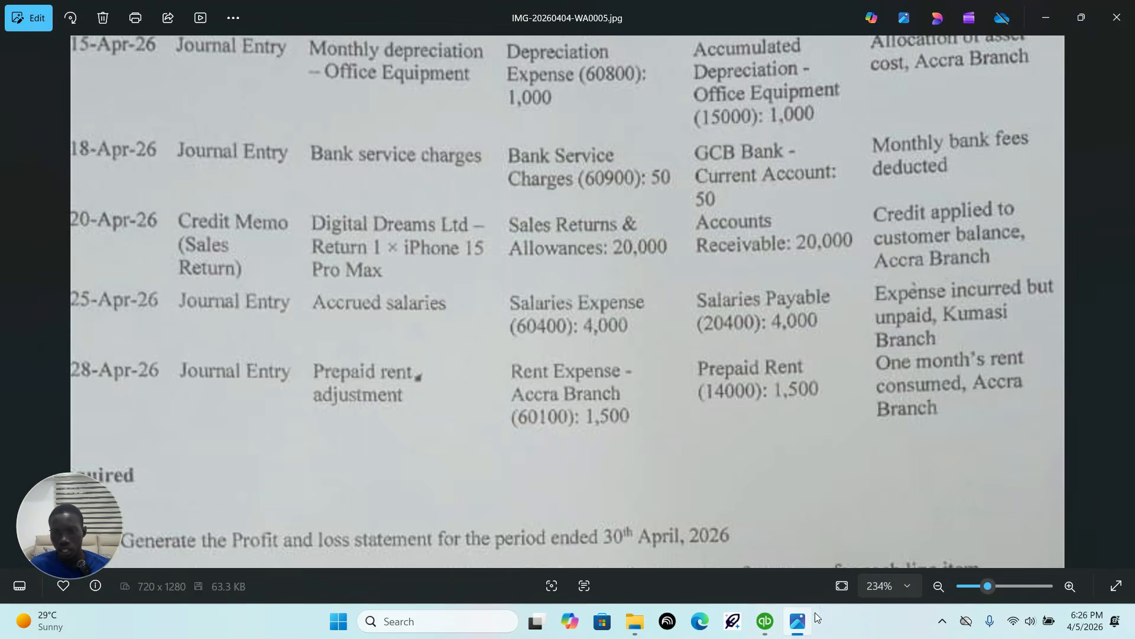
click(769, 622)
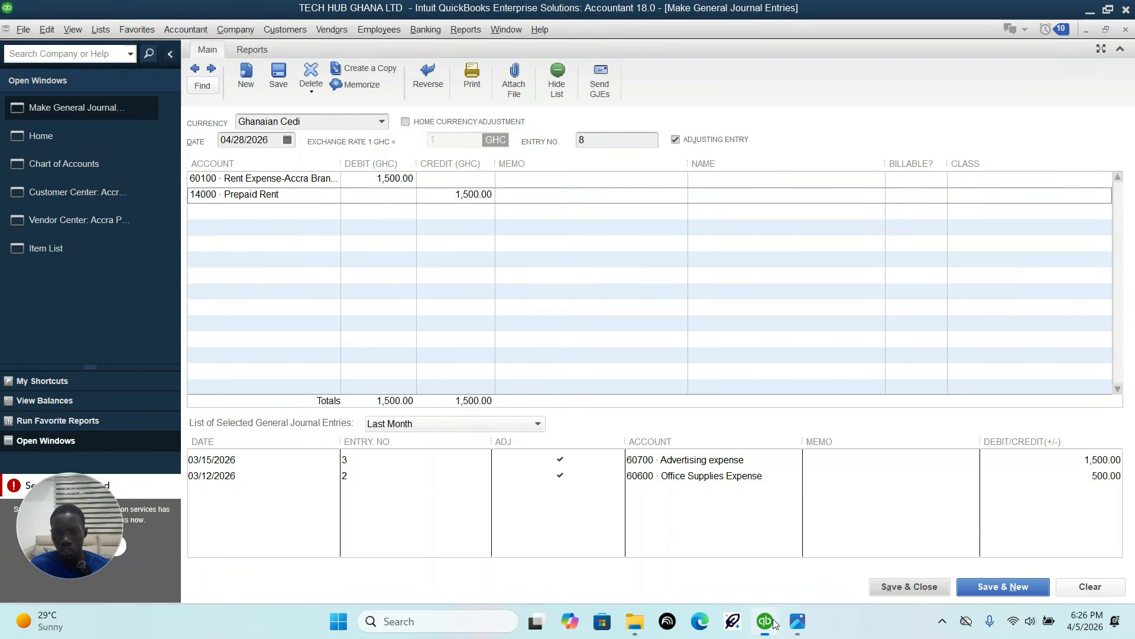
click(977, 184)
click(1106, 179)
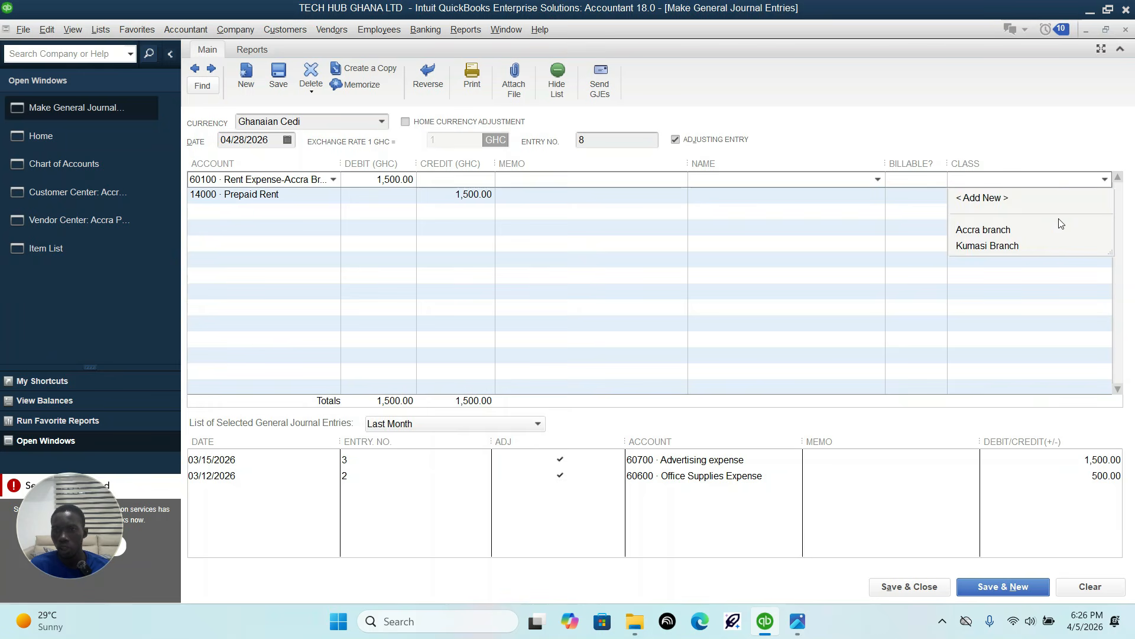
click(1012, 231)
click(1079, 194)
click(1106, 196)
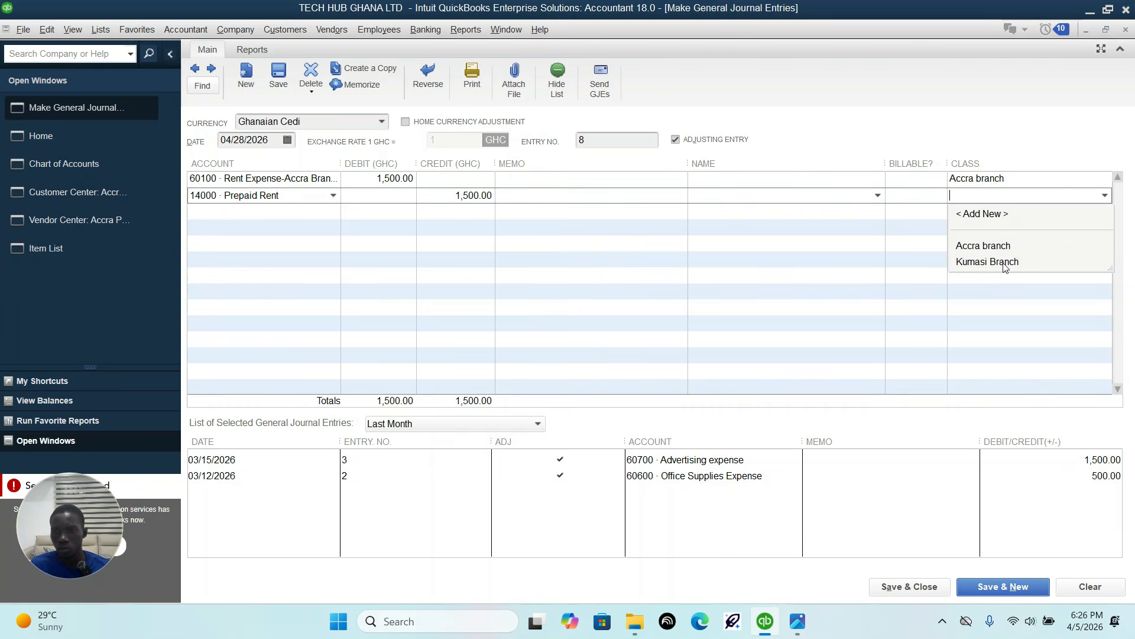
click(997, 244)
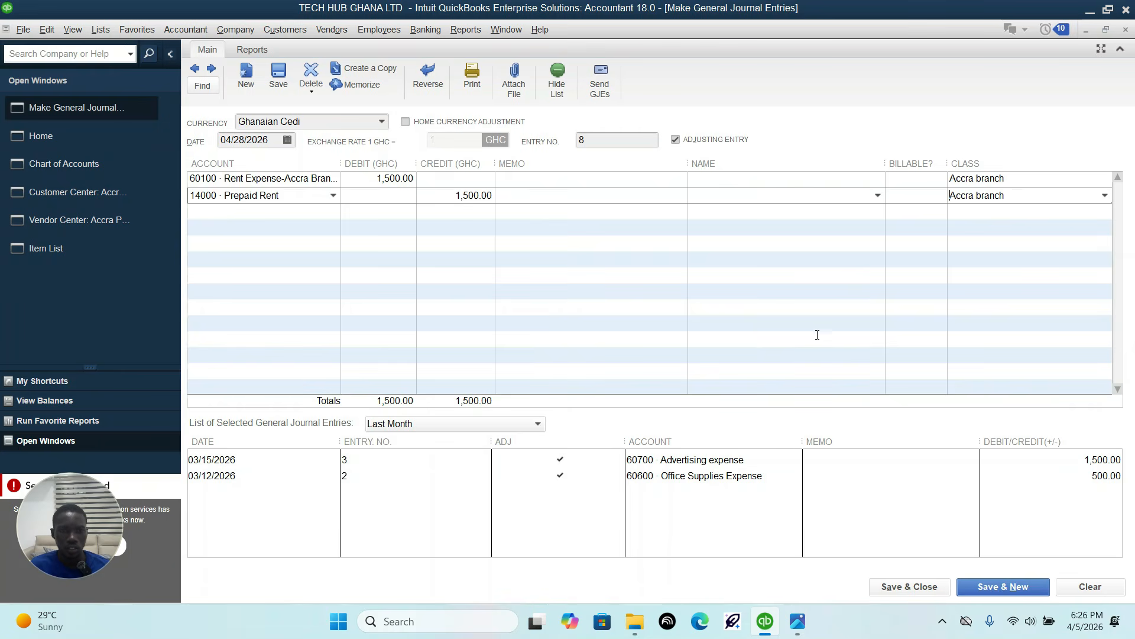
click(934, 588)
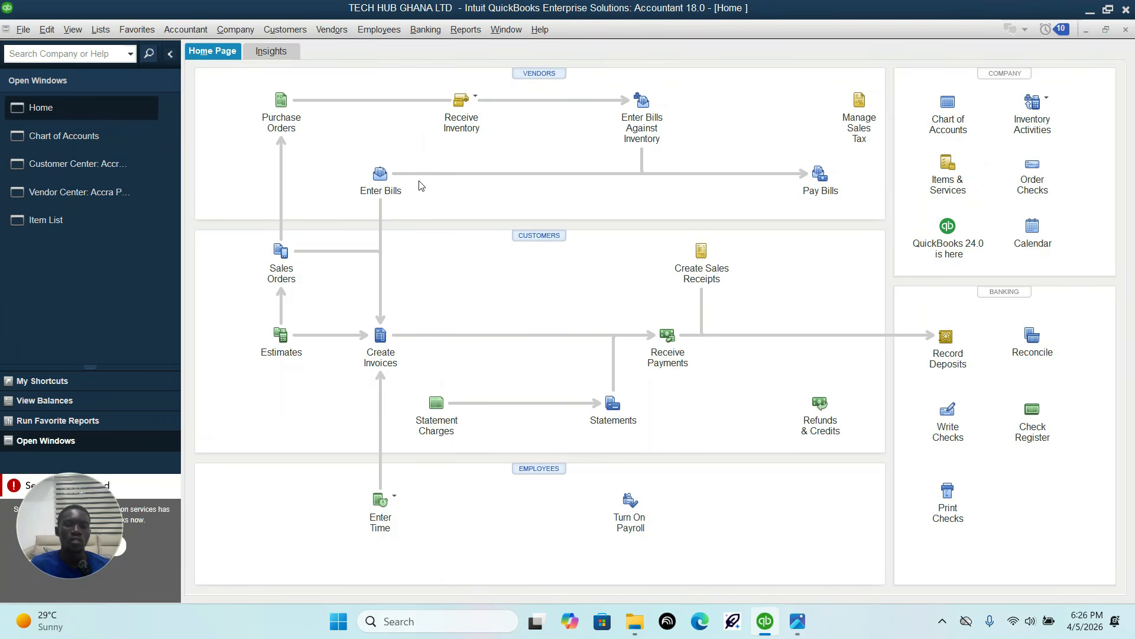
Step: Read the required tasks listed below the transactions in the sheet
click(797, 621)
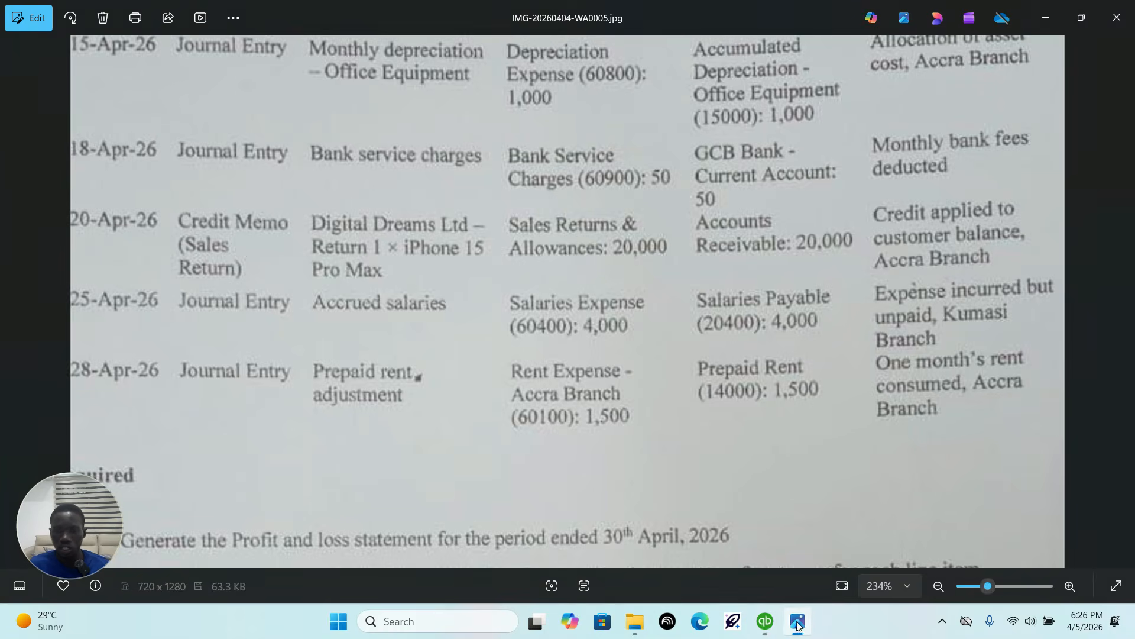
scroll(638, 331, down, 2)
scroll(644, 338, down, 4)
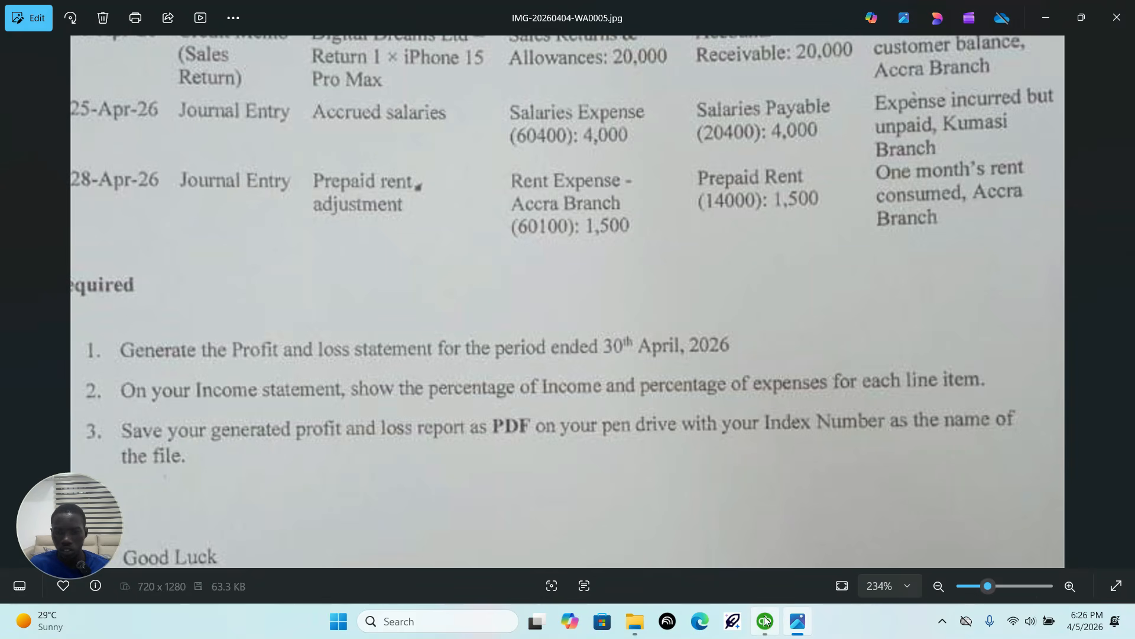
Step: Switch to QuickBooks and run the Profit & Loss Standard report from the Report Center in a maximized window
mouse_move(763, 628)
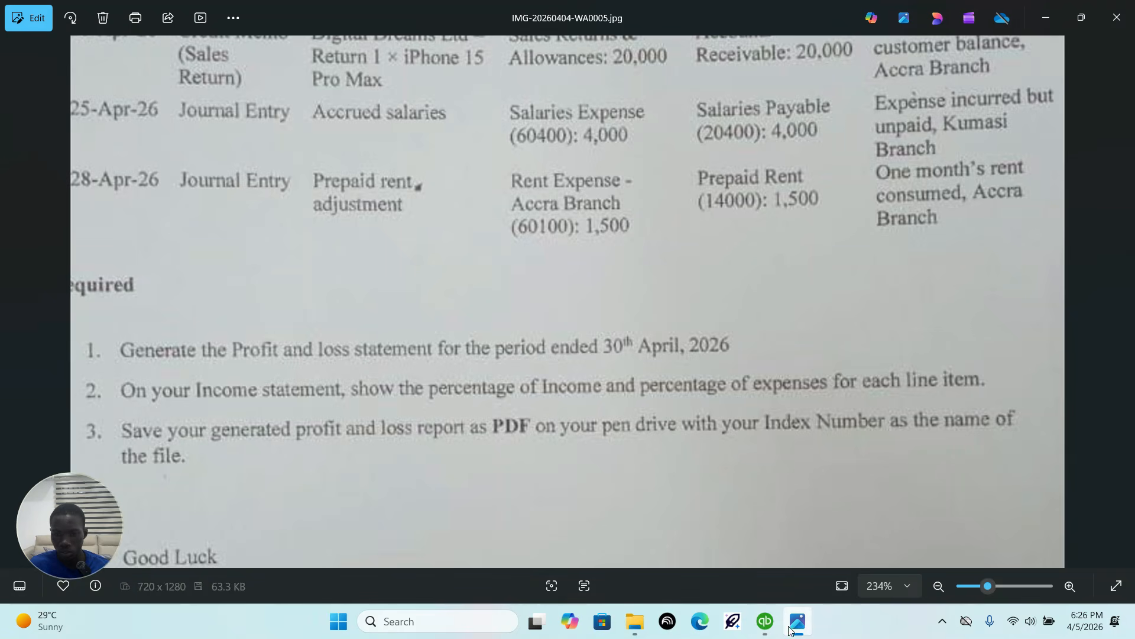
click(768, 629)
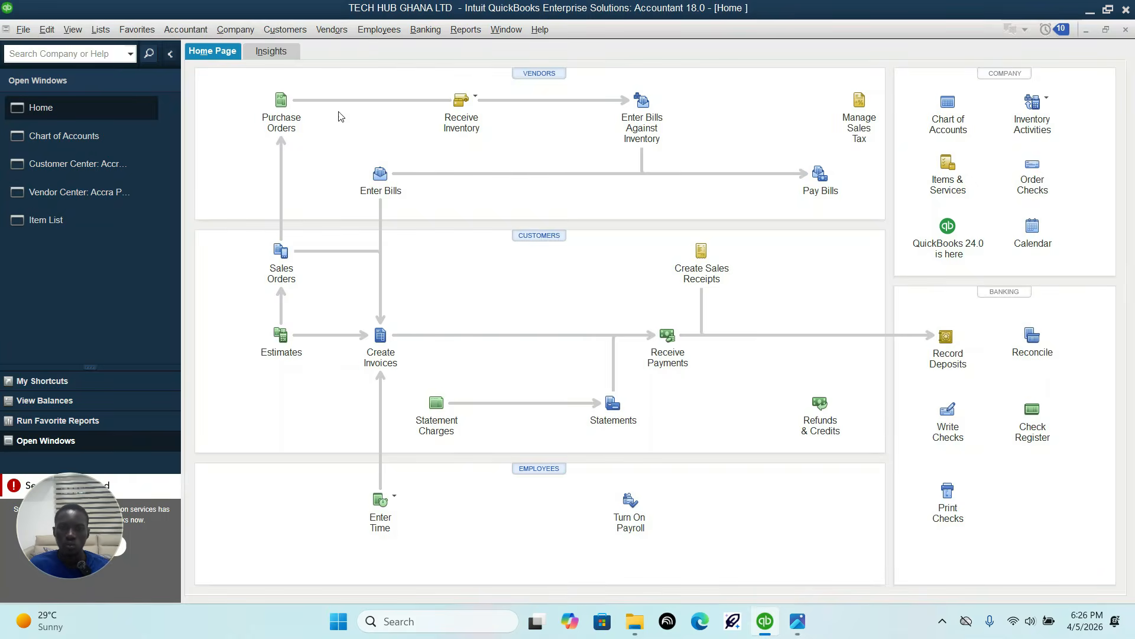
click(465, 31)
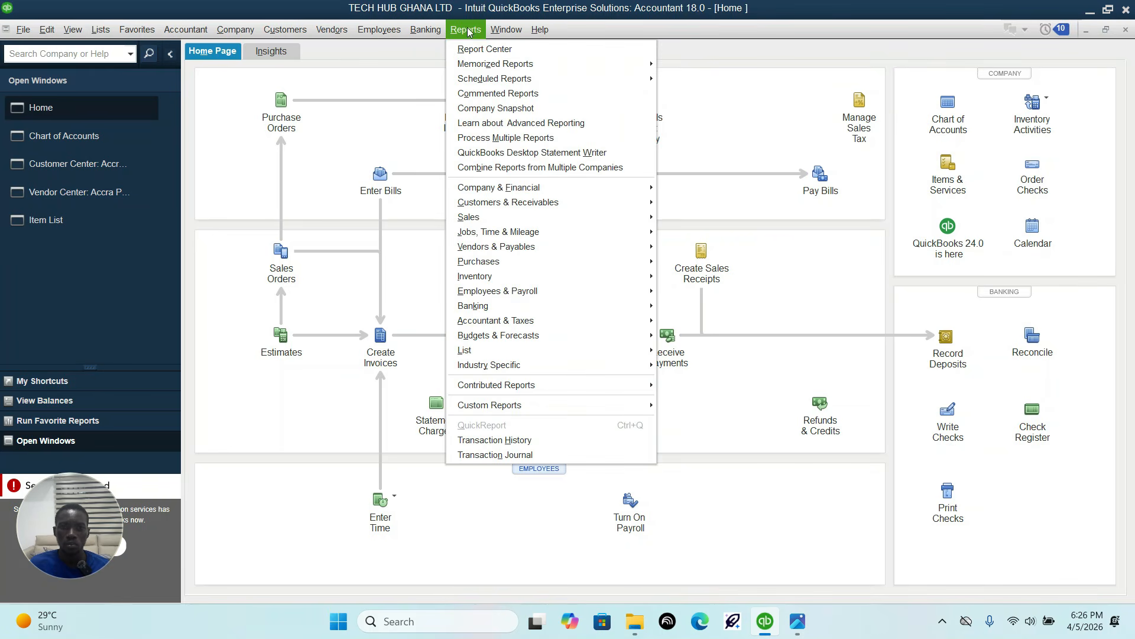
click(479, 49)
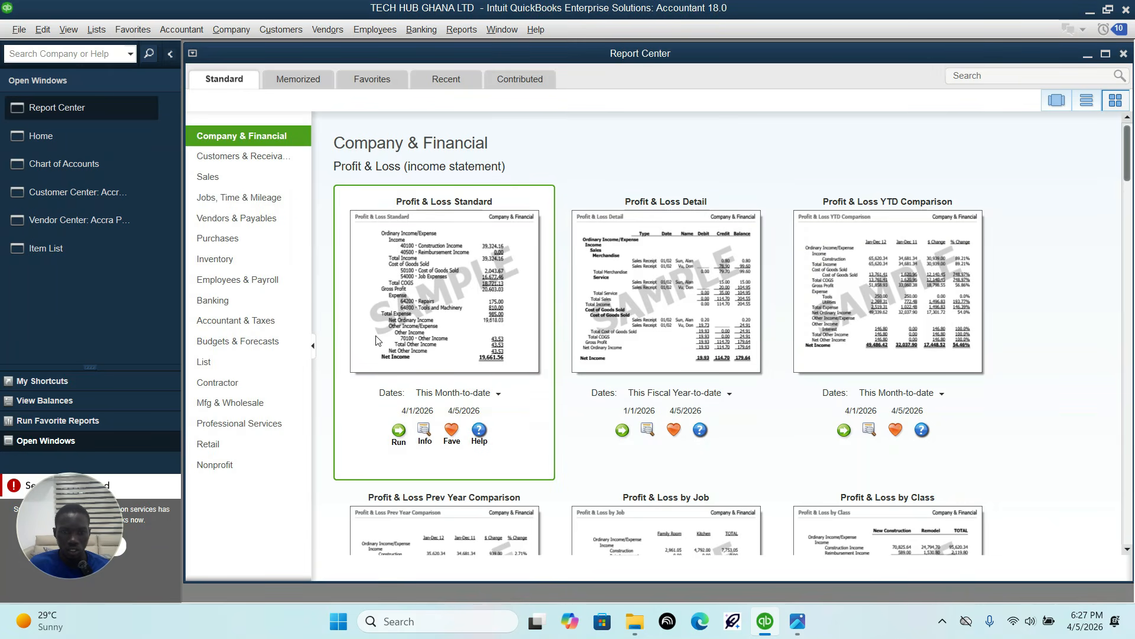
click(399, 432)
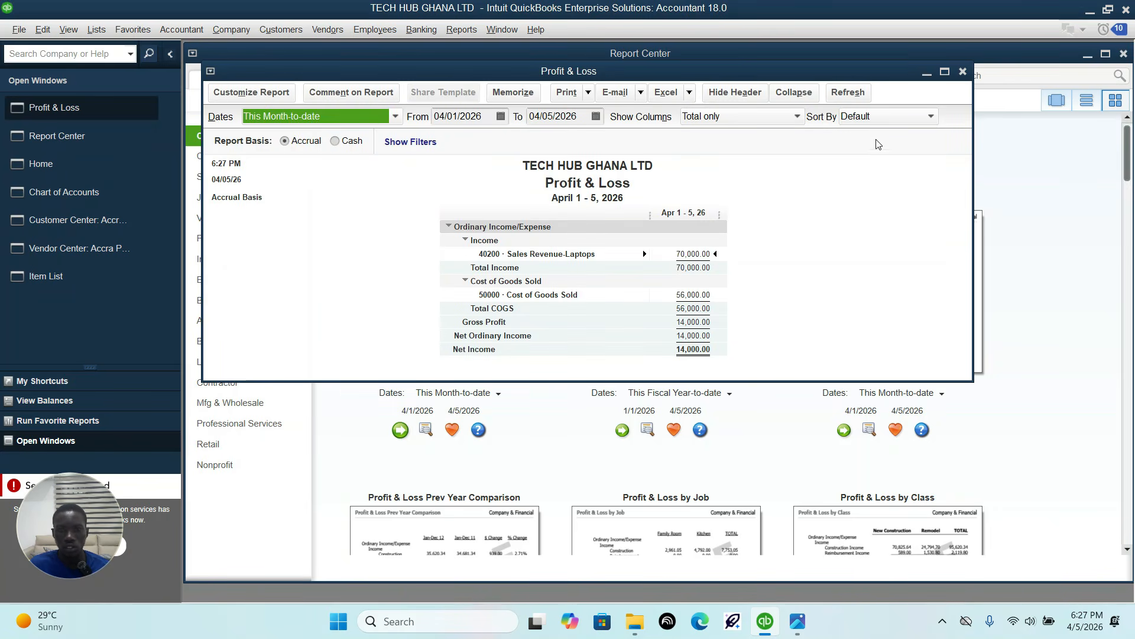
click(945, 71)
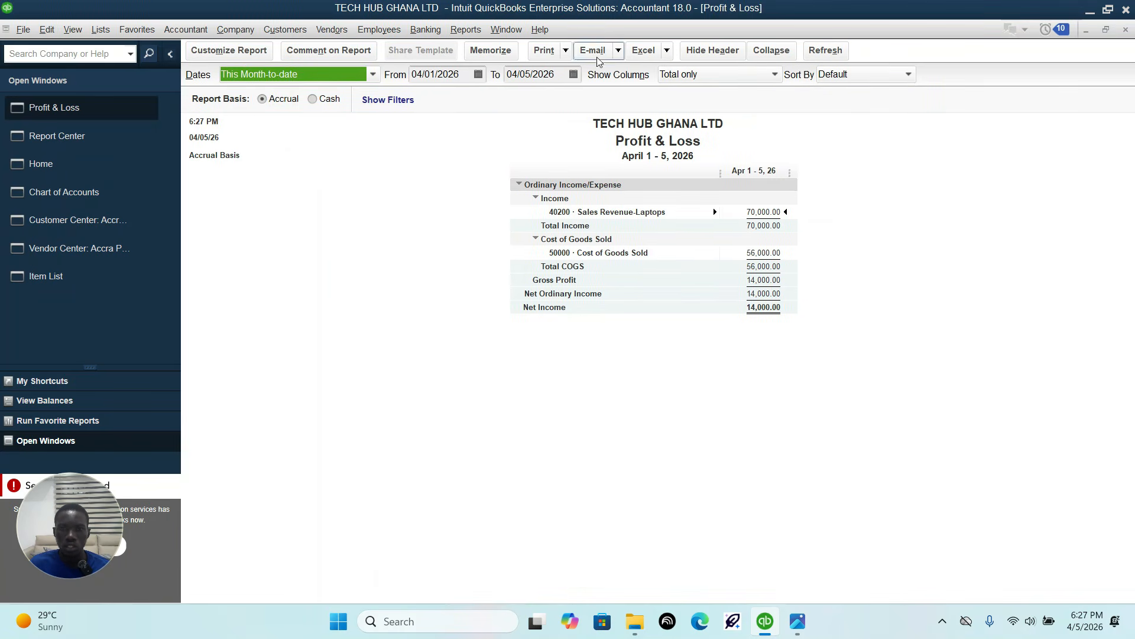
Step: Set the report period from 01/01/2026 to 04/30/2026 and refresh the report
click(478, 74)
click(425, 98)
click(425, 98)
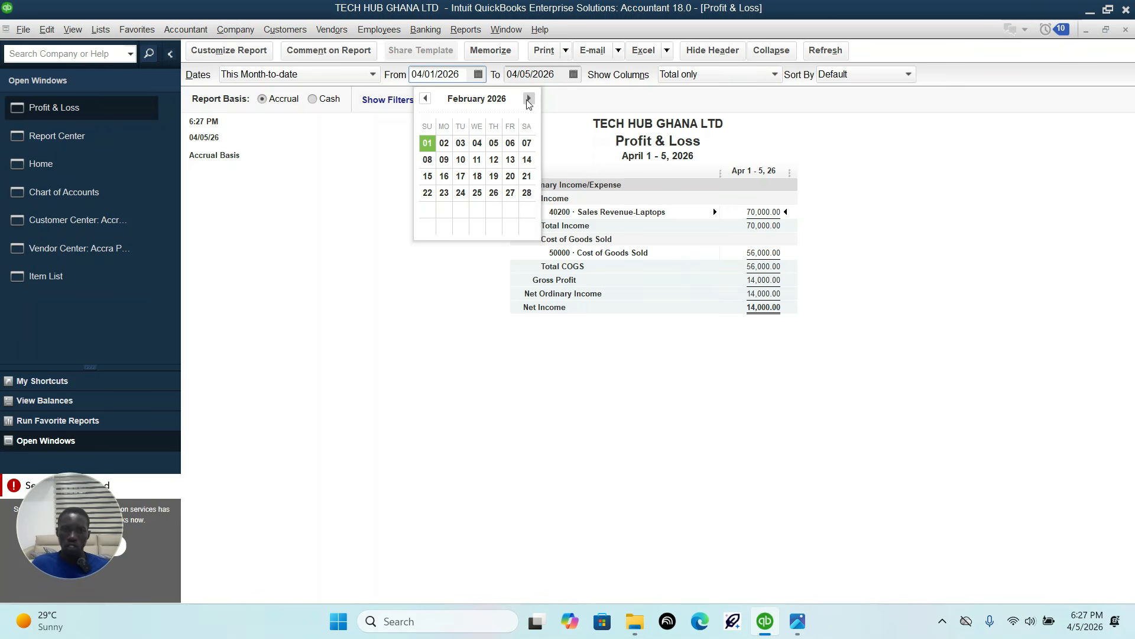
click(573, 74)
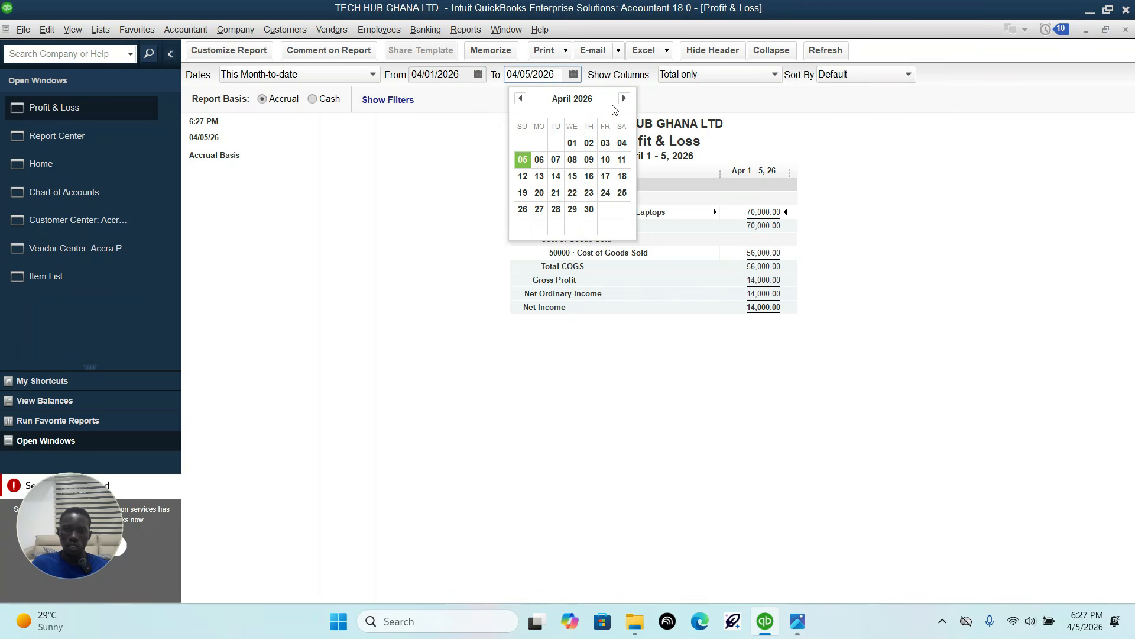
click(590, 210)
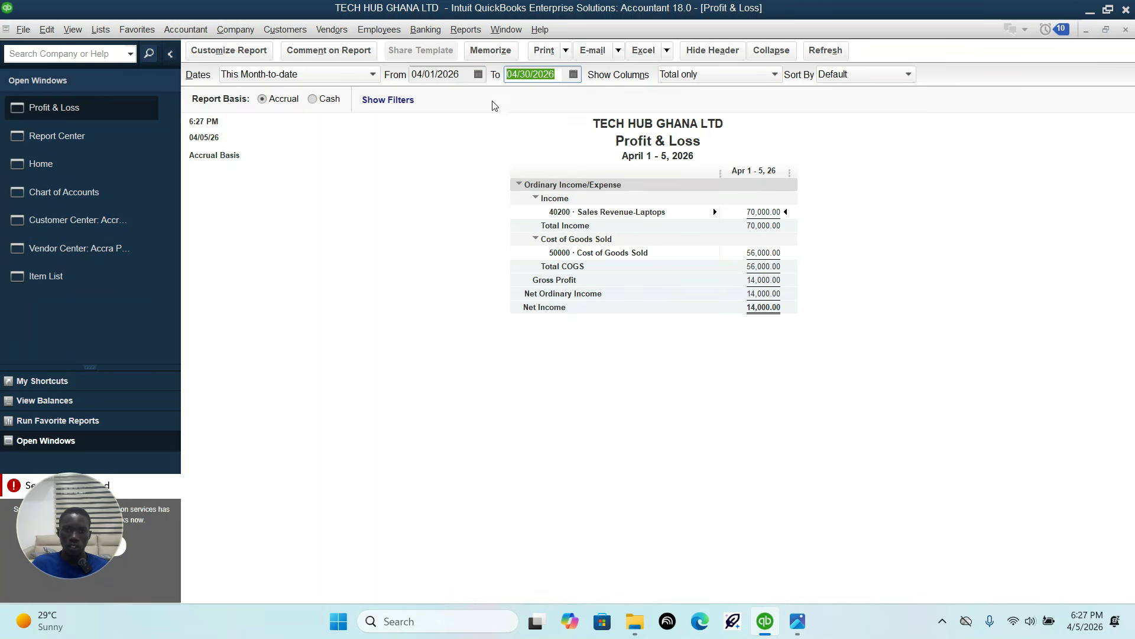
click(478, 74)
click(425, 100)
click(426, 101)
click(426, 100)
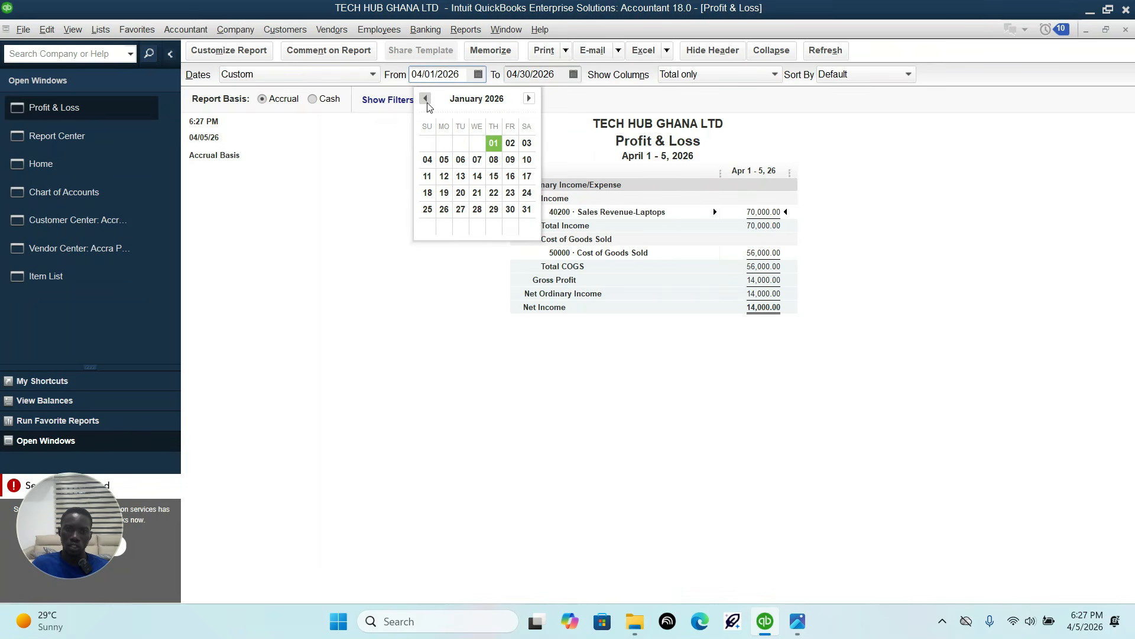
click(494, 143)
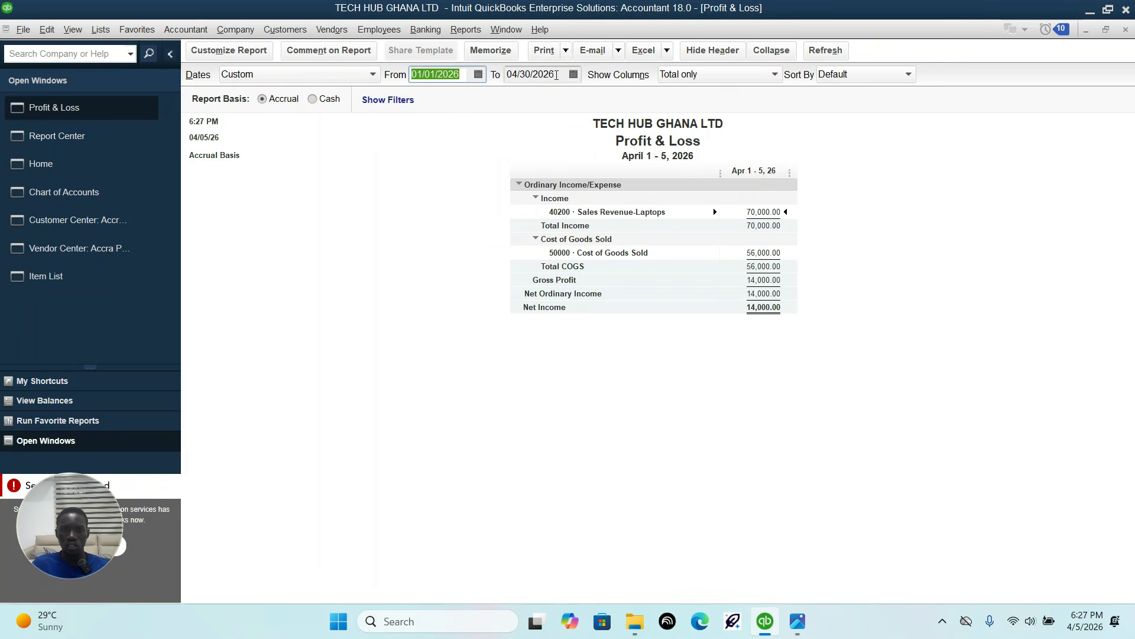
click(824, 51)
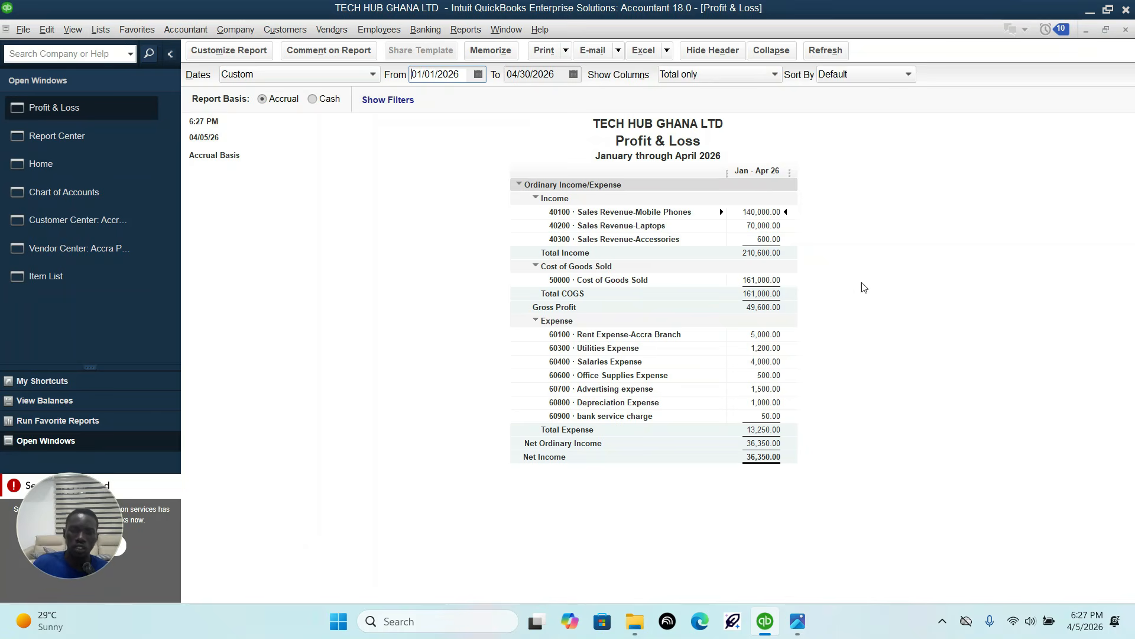
Step: Check the second requirement in the sheet and add the % of Income and % of Expense subcolumns to the report
click(798, 621)
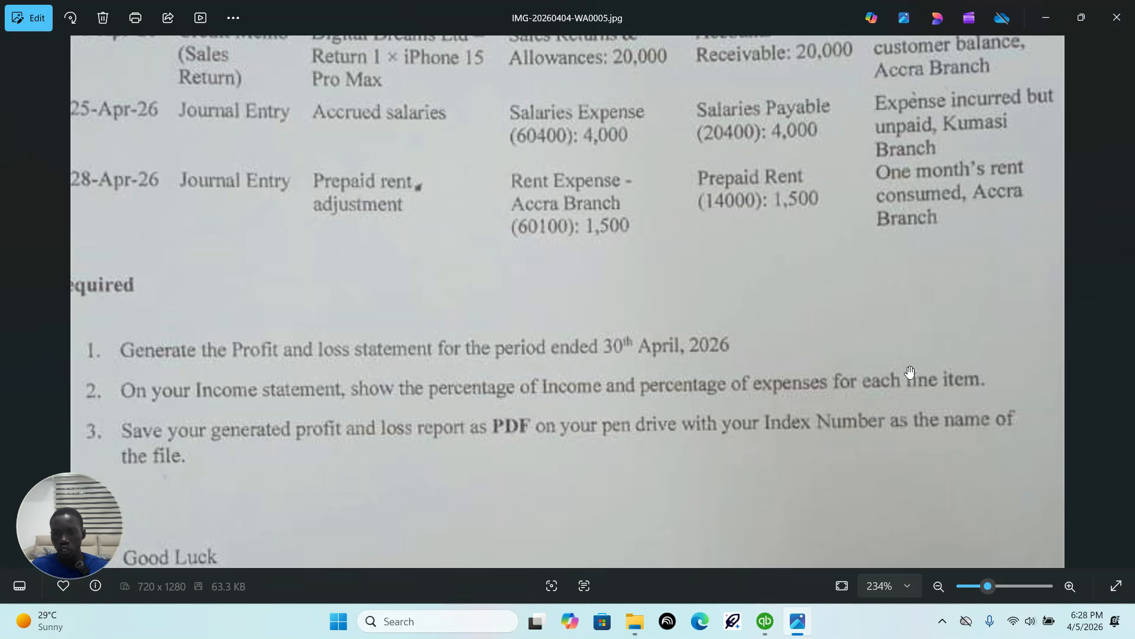
click(765, 621)
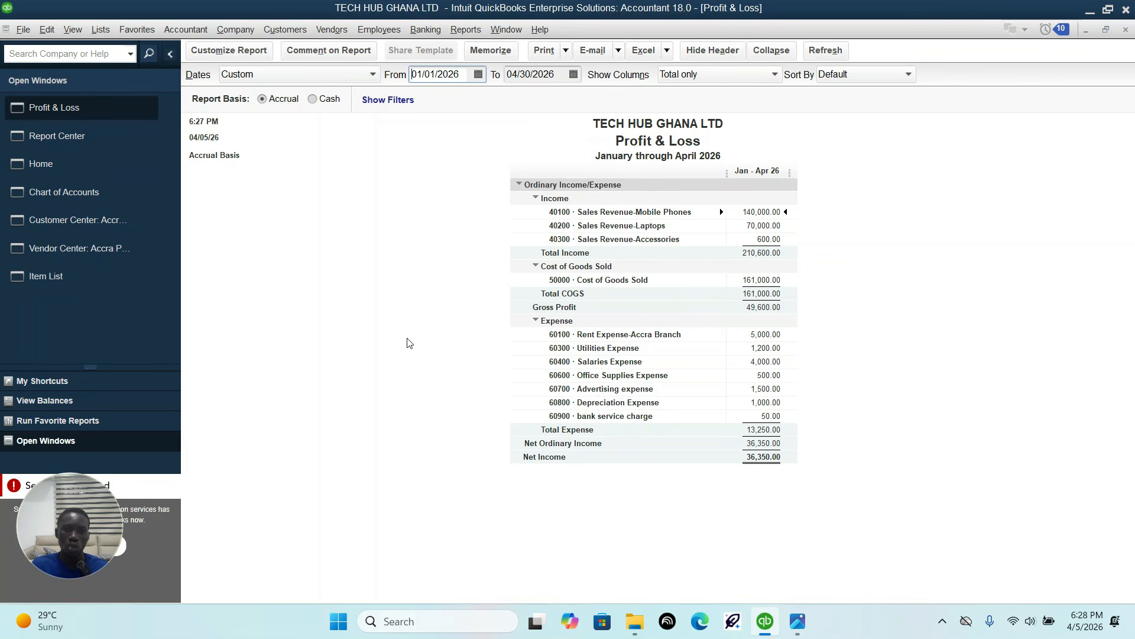
click(247, 52)
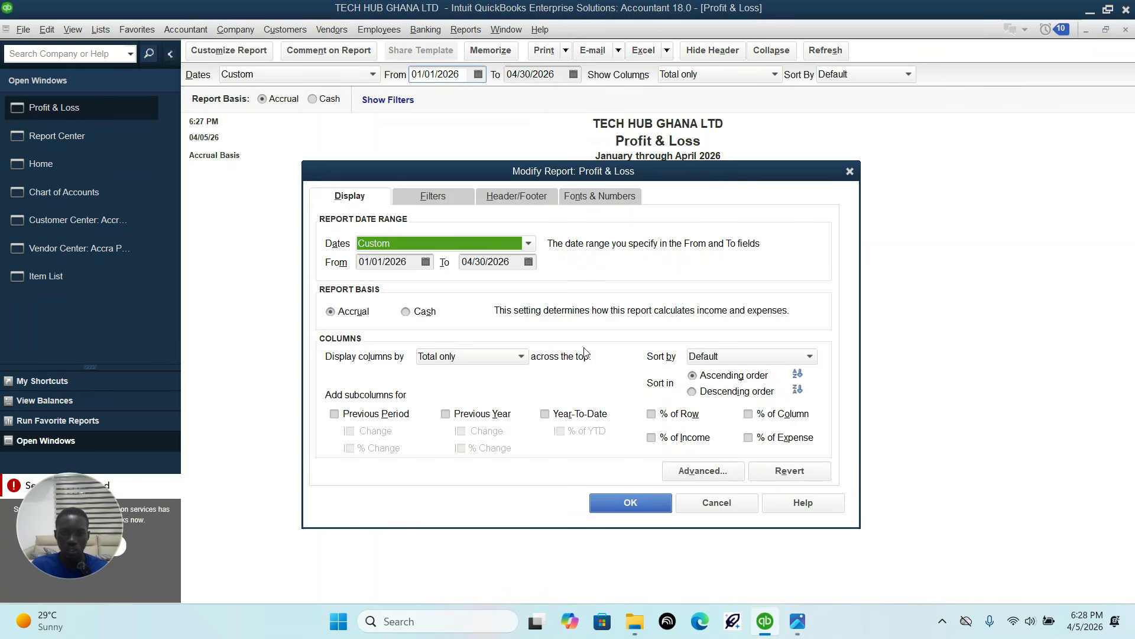
click(651, 438)
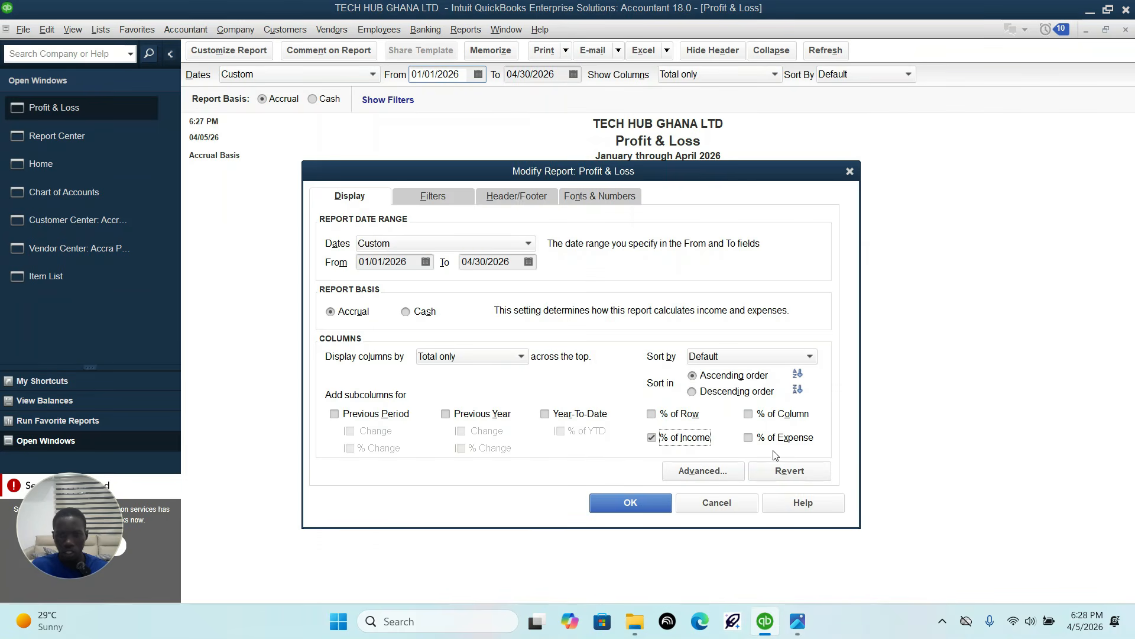
click(759, 441)
click(632, 502)
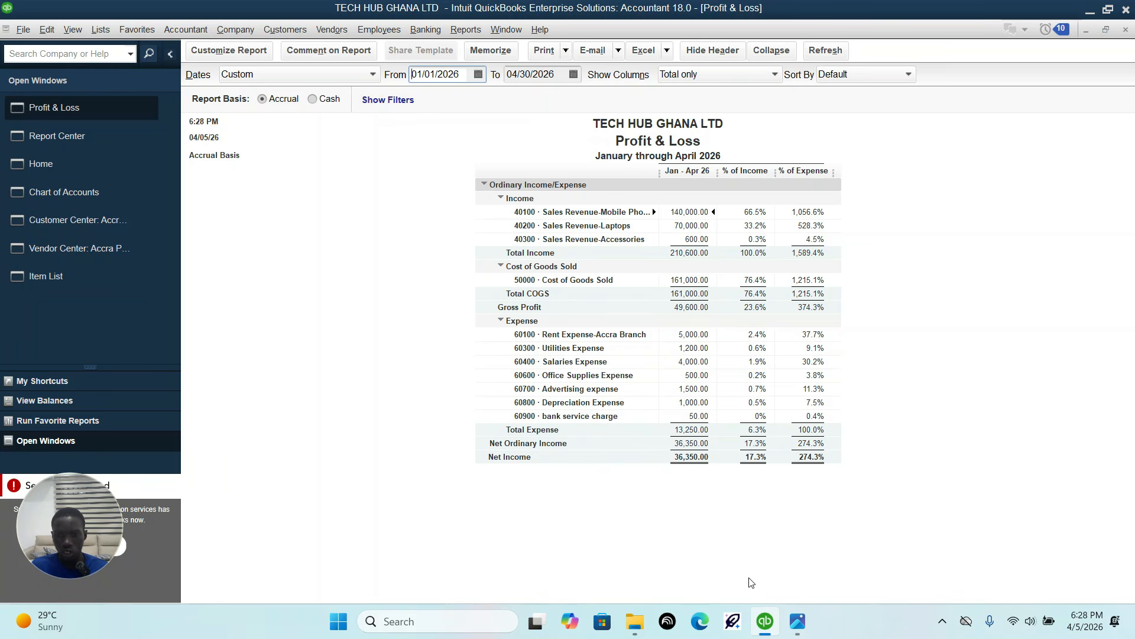
Step: Check in the sheet how the profit and loss report has to be saved and named, and return to QuickBooks
click(798, 621)
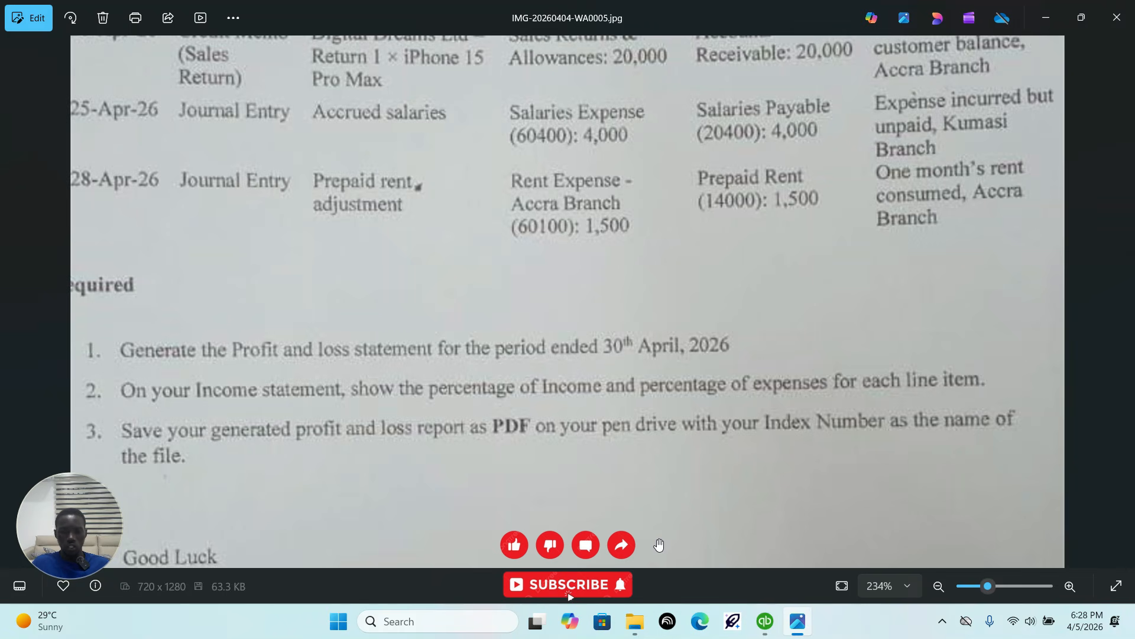
mouse_move(773, 632)
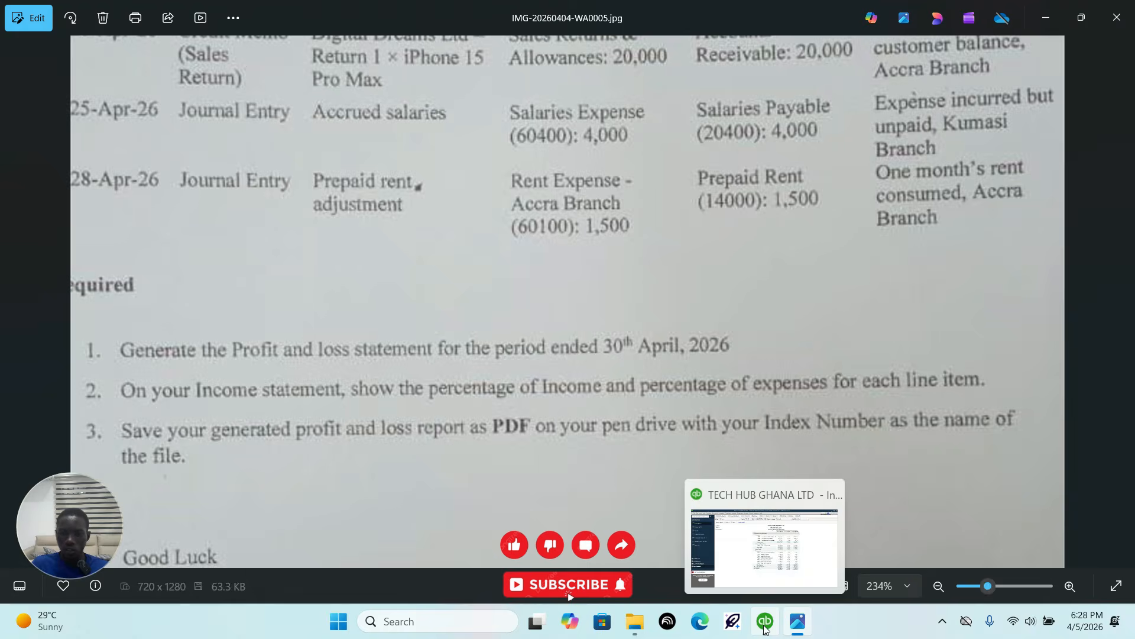
click(765, 628)
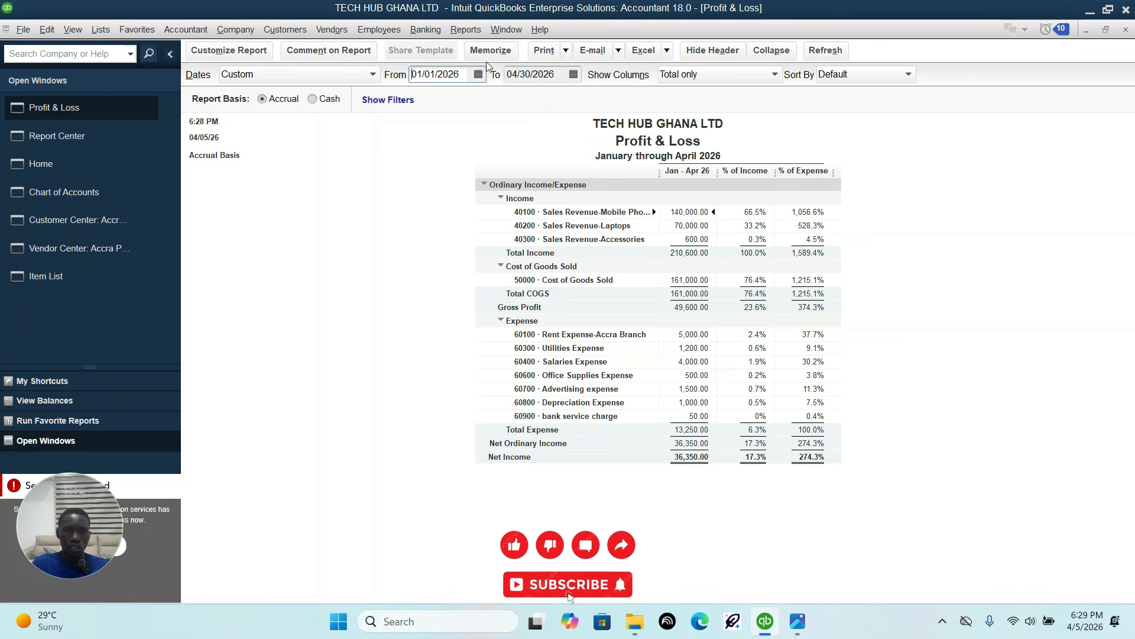
Step: Try to save the report as a PDF on the Desktop with the index number as its file name
click(565, 51)
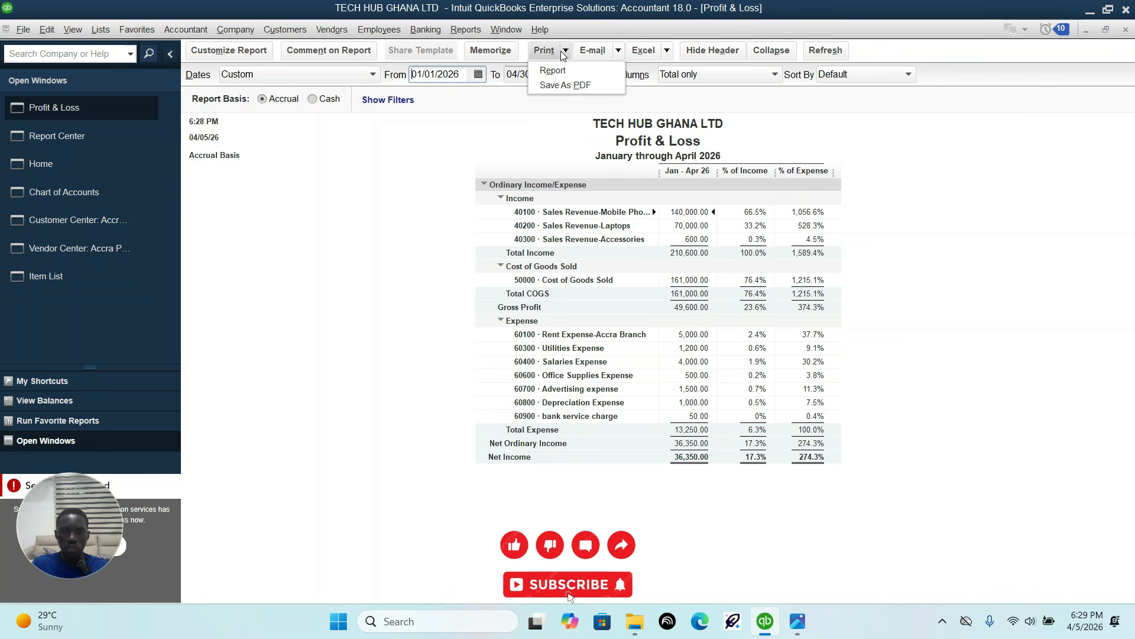
click(561, 86)
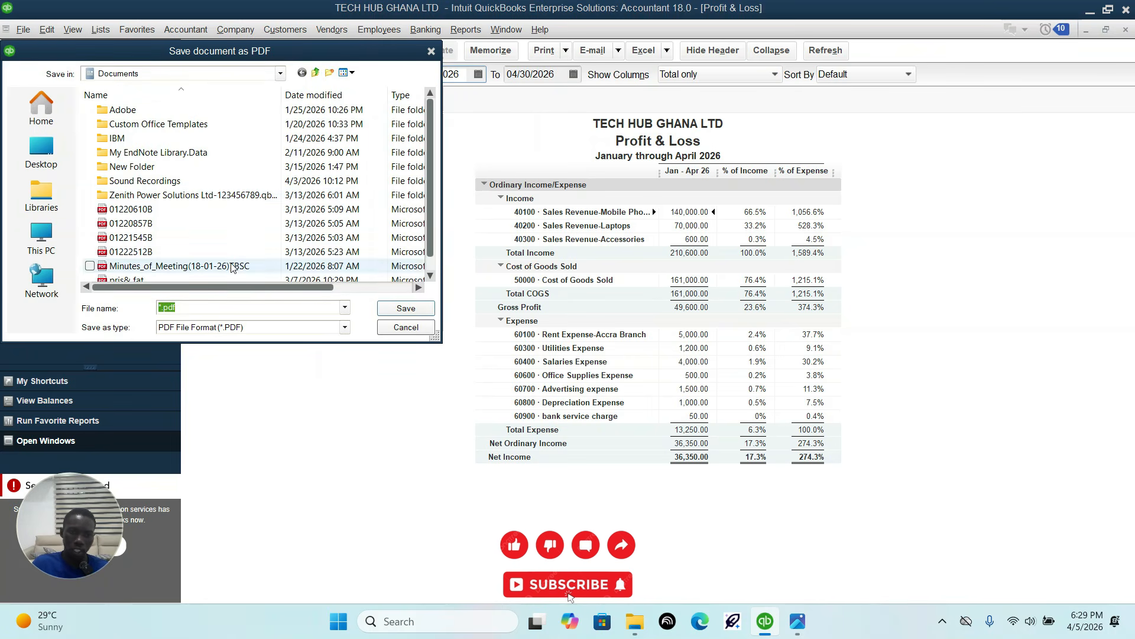
key(BackSpace)
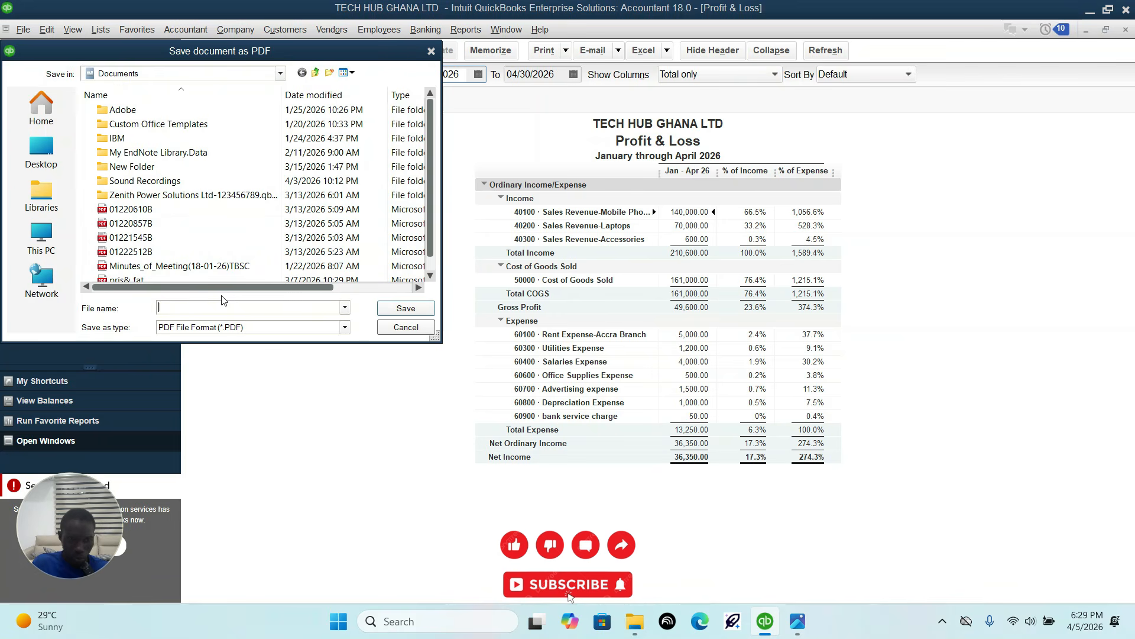
text(0)
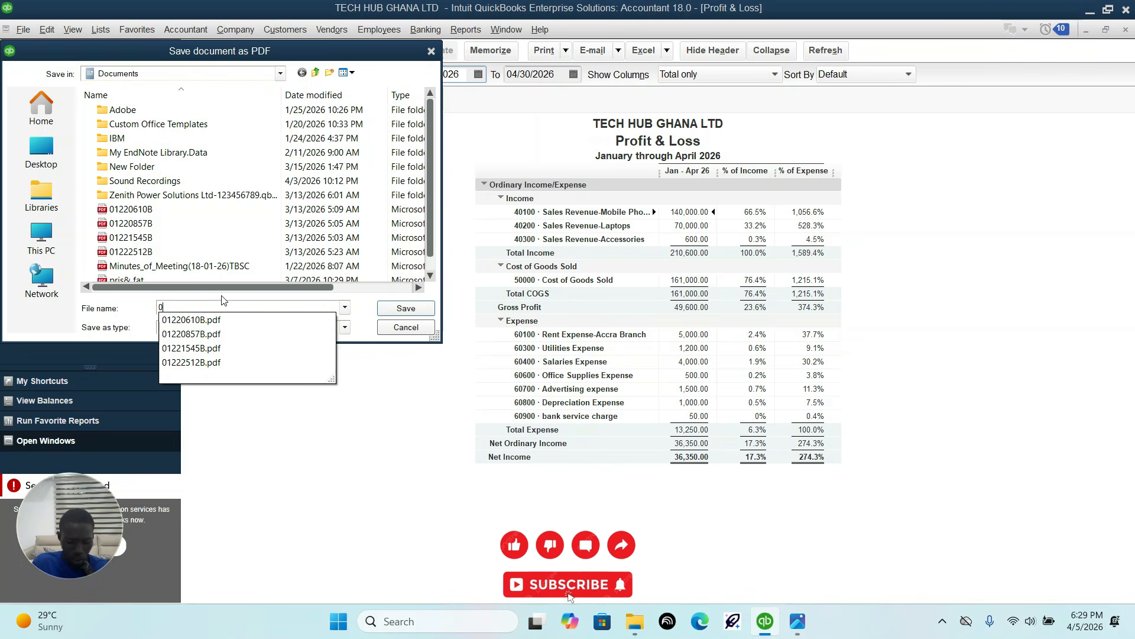
text(1234)
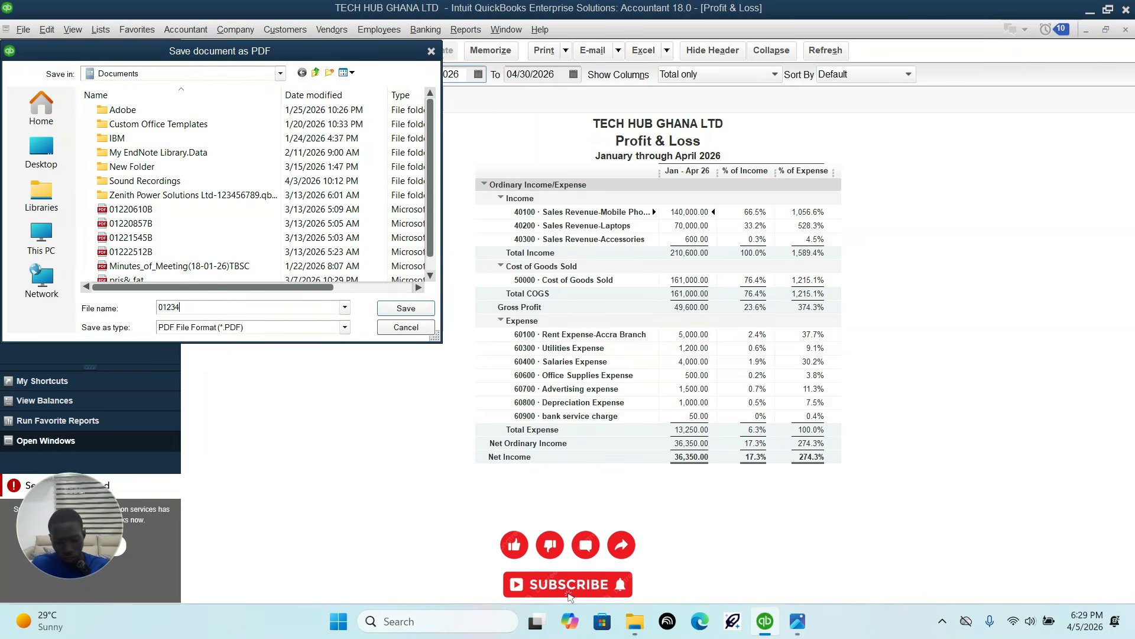
text(56789)
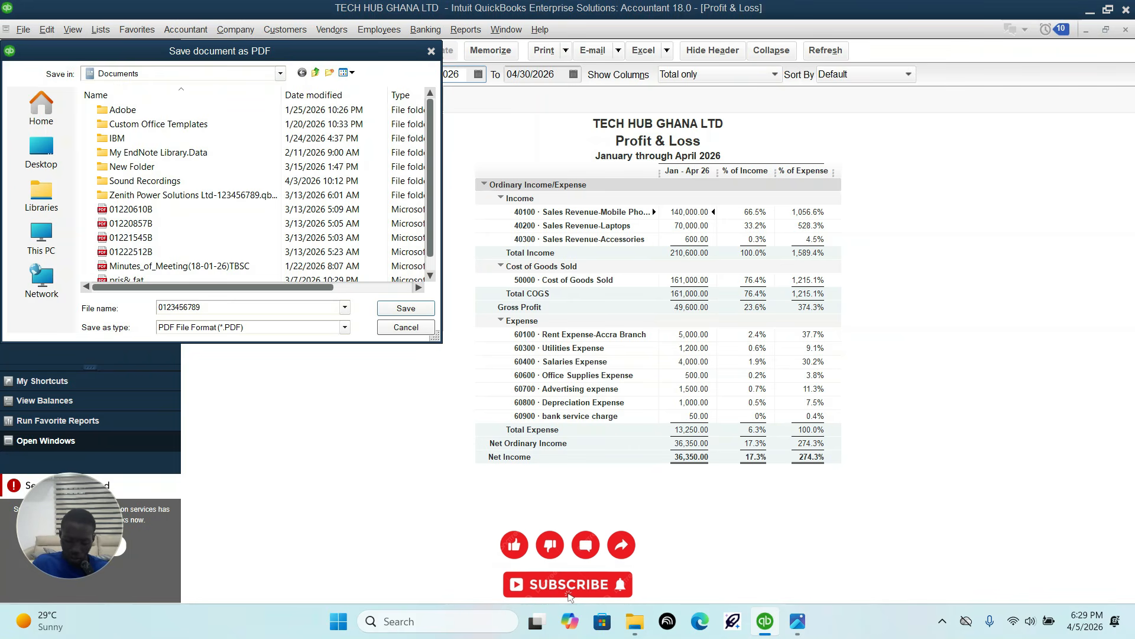
text(B)
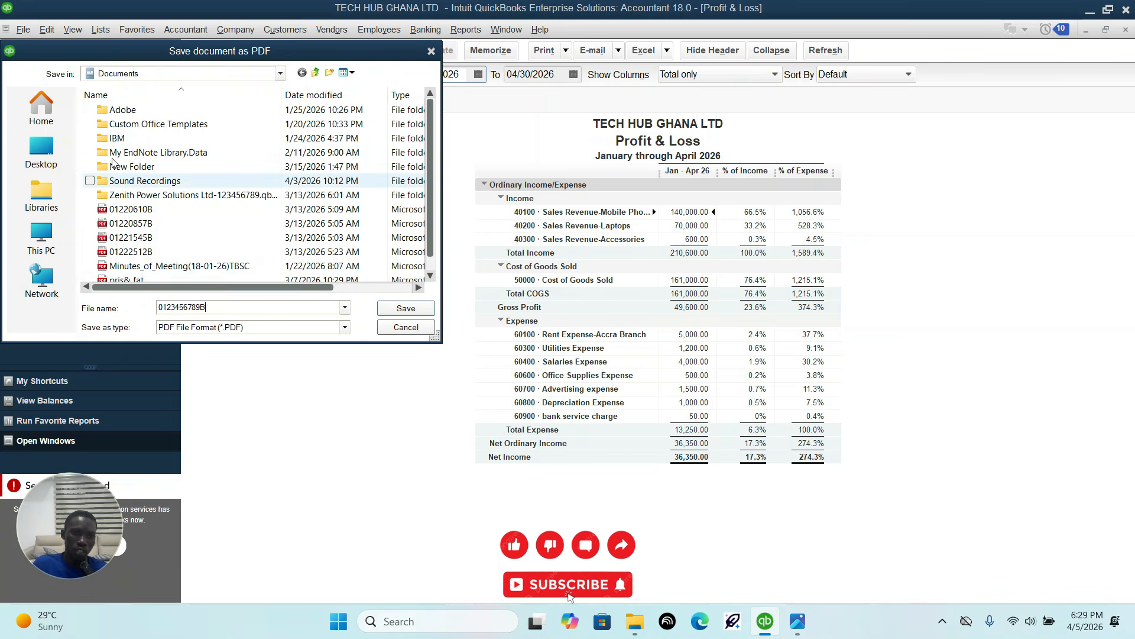
click(45, 148)
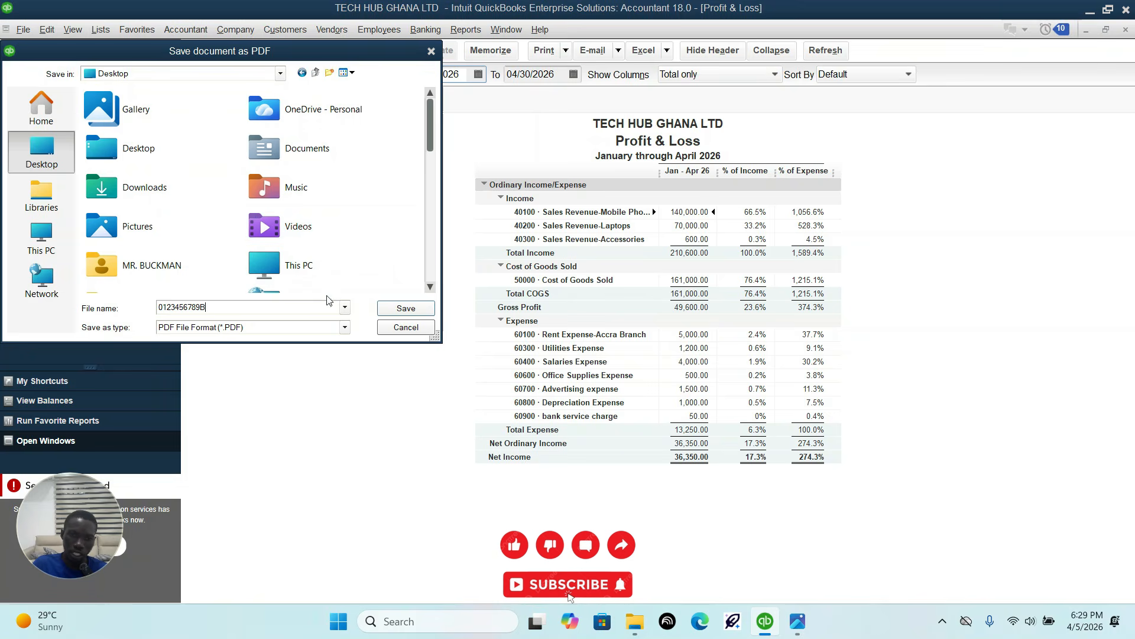
click(396, 313)
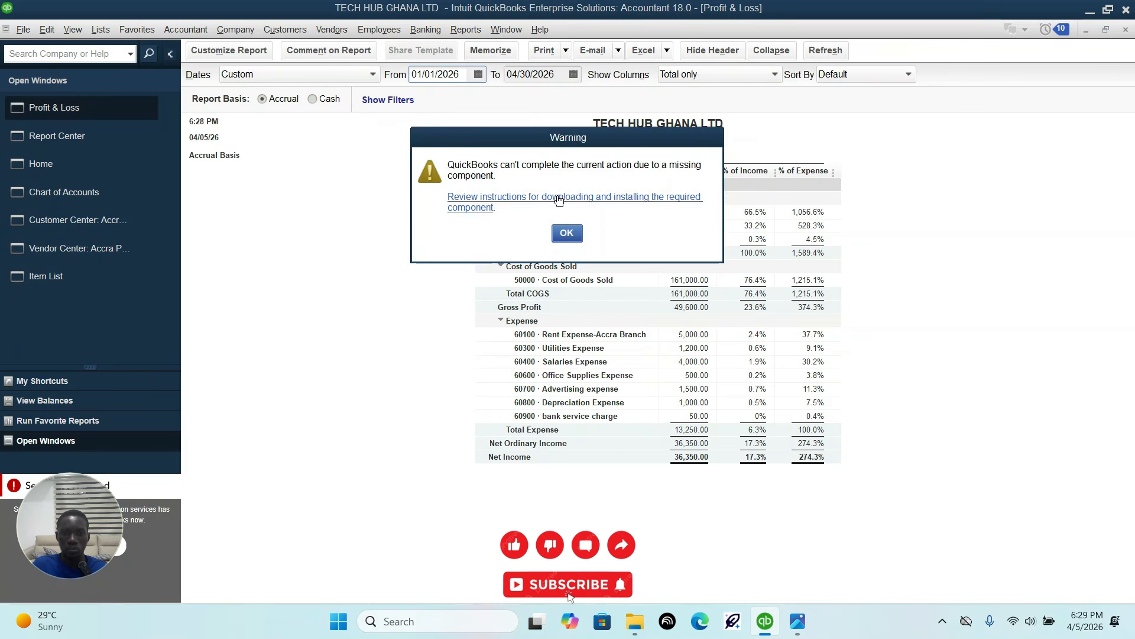
click(566, 233)
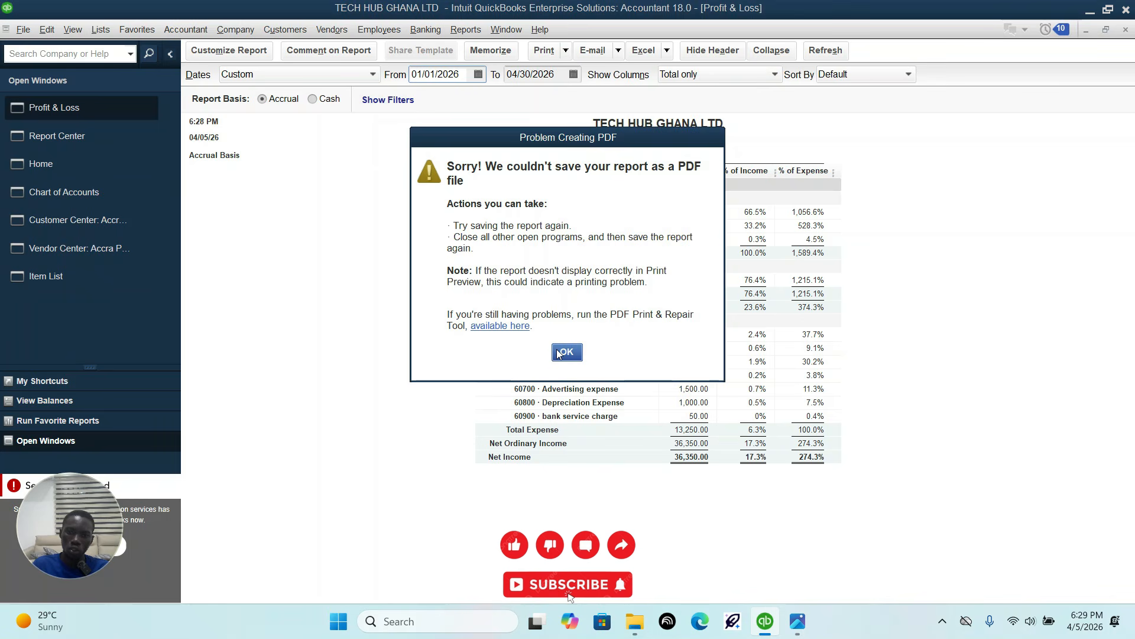
click(563, 353)
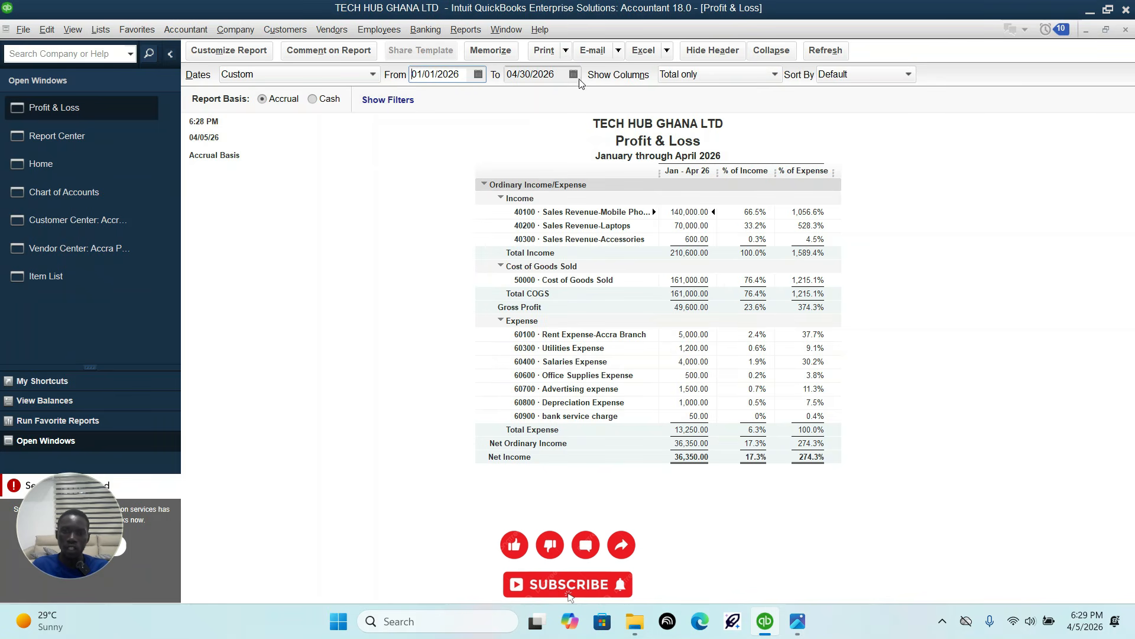
Step: Print the profit and loss report with Microsoft Print to PDF as the printer
click(566, 52)
click(554, 70)
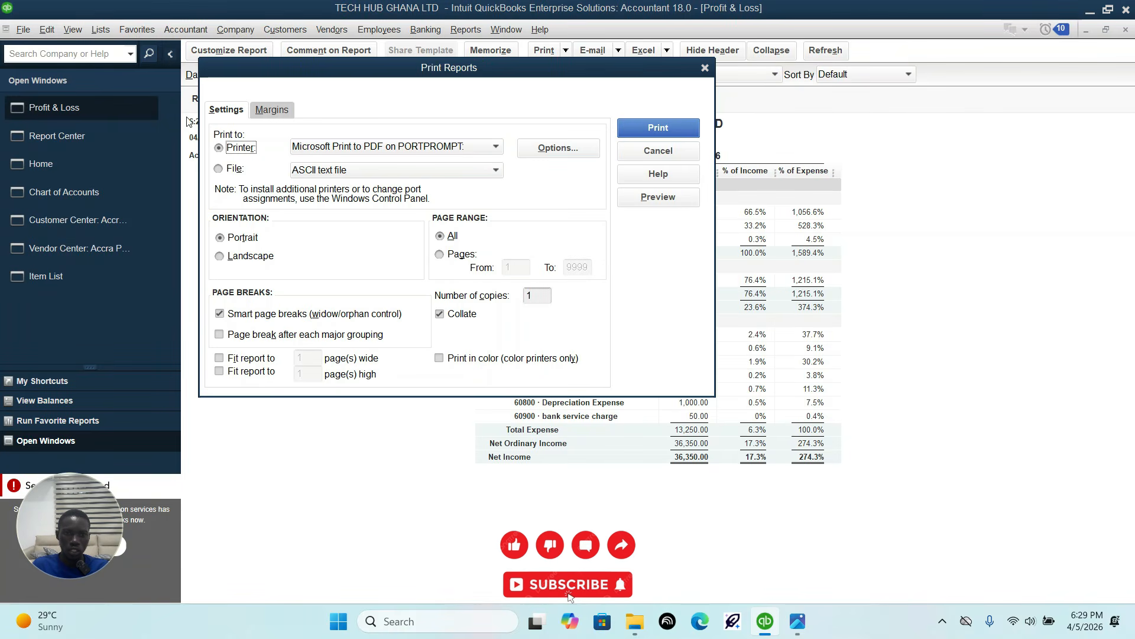
click(497, 148)
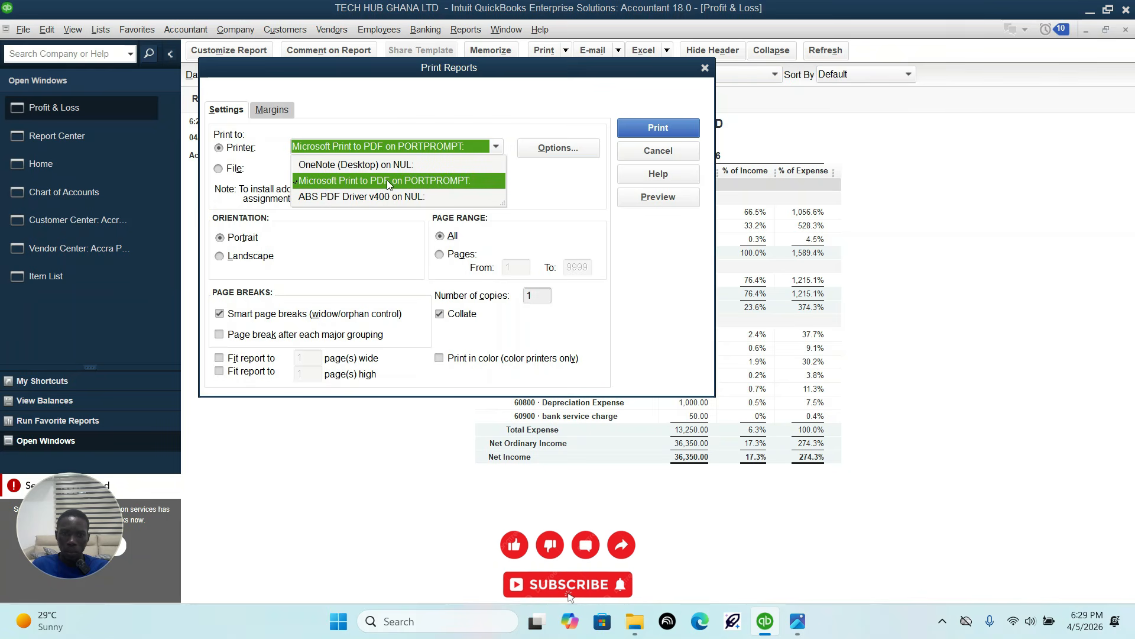
click(402, 179)
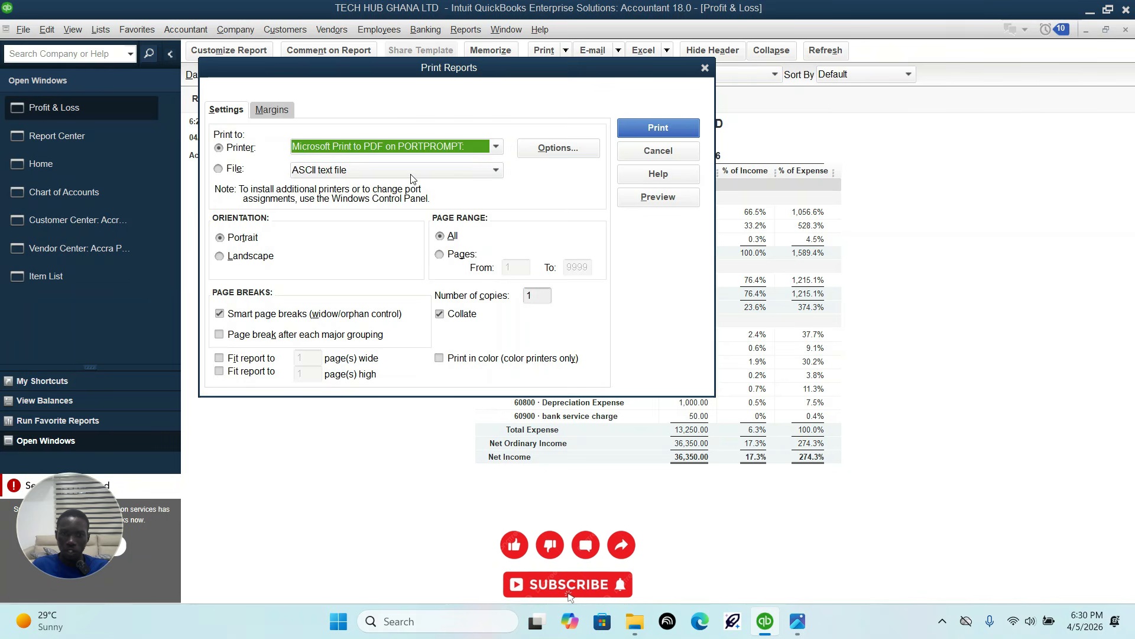
click(647, 129)
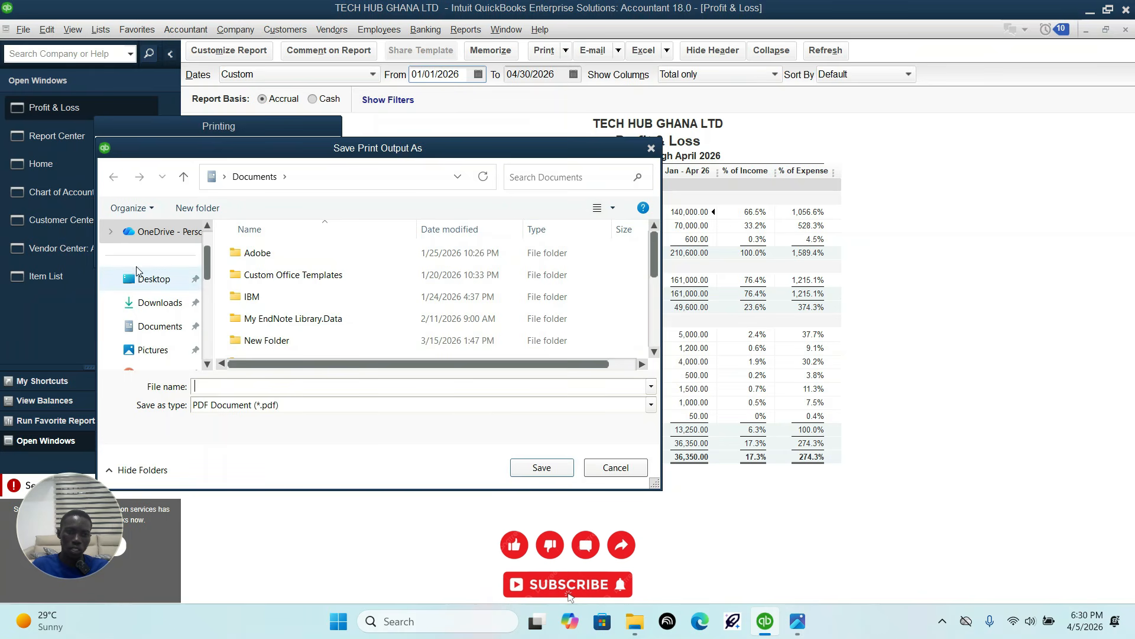
Step: Save the printed profit and loss report as a PDF on the Desktop with the index number as the file name
click(142, 279)
click(240, 386)
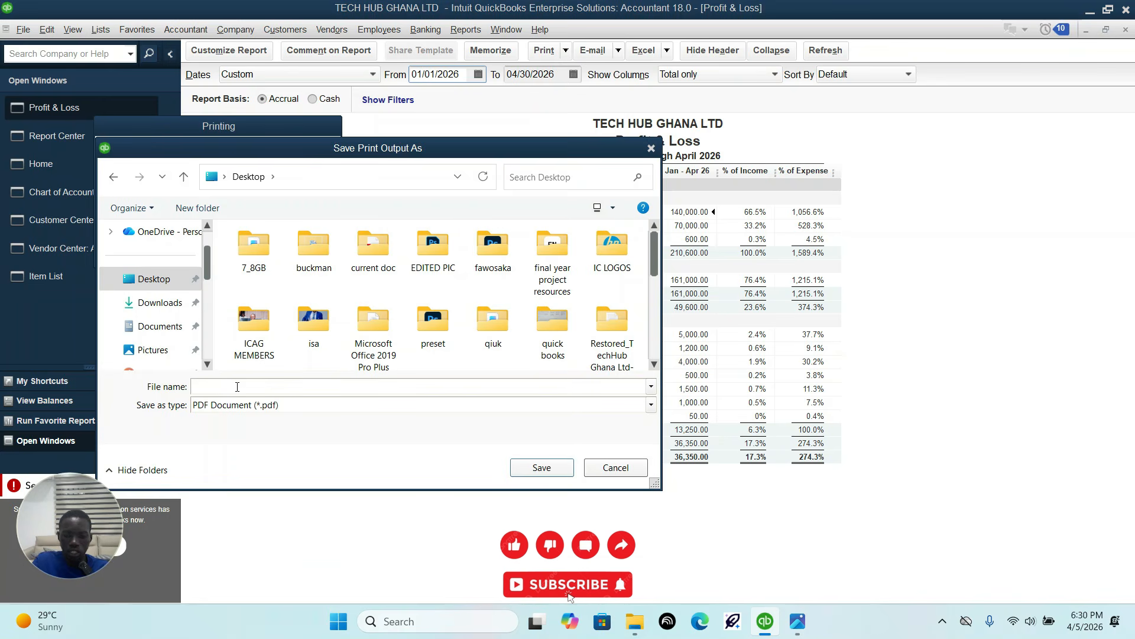
text(01234)
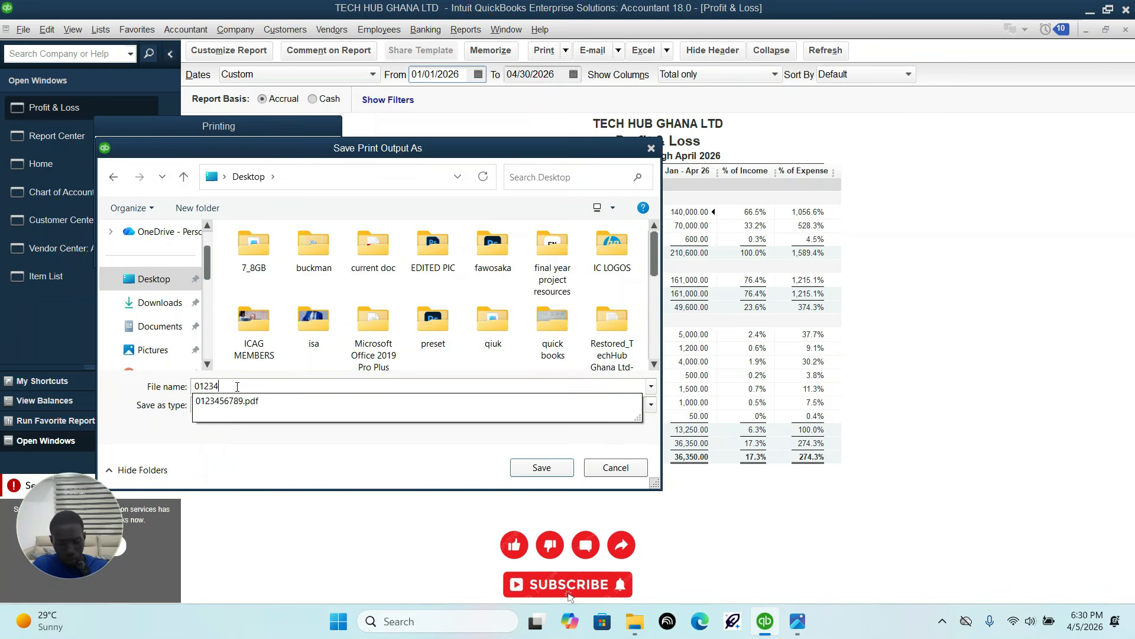
text(56789)
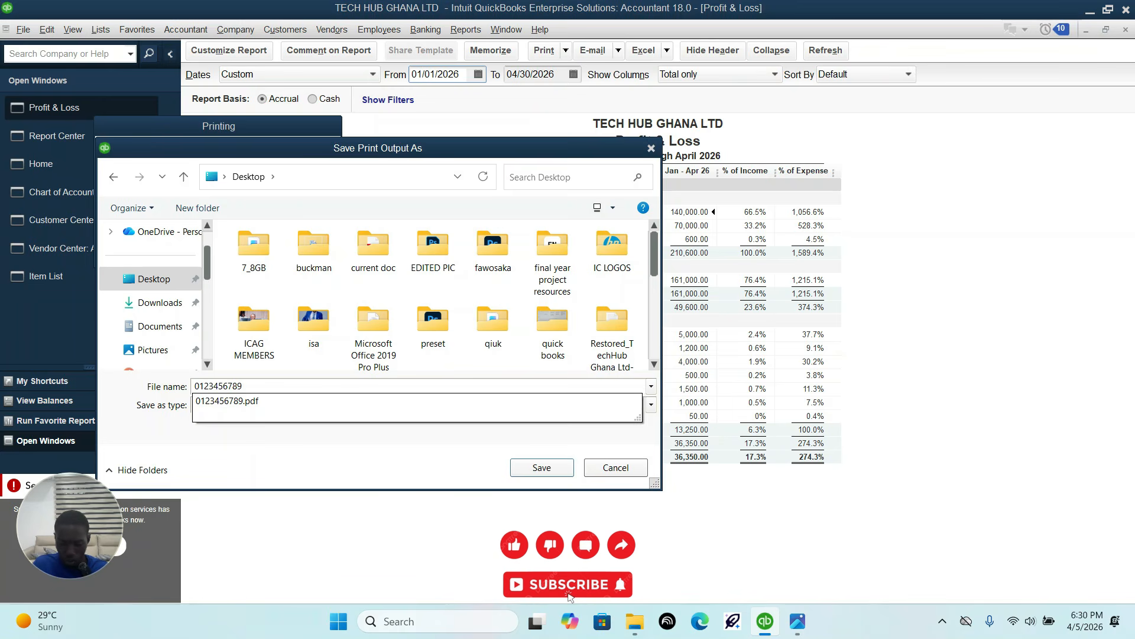
text(B)
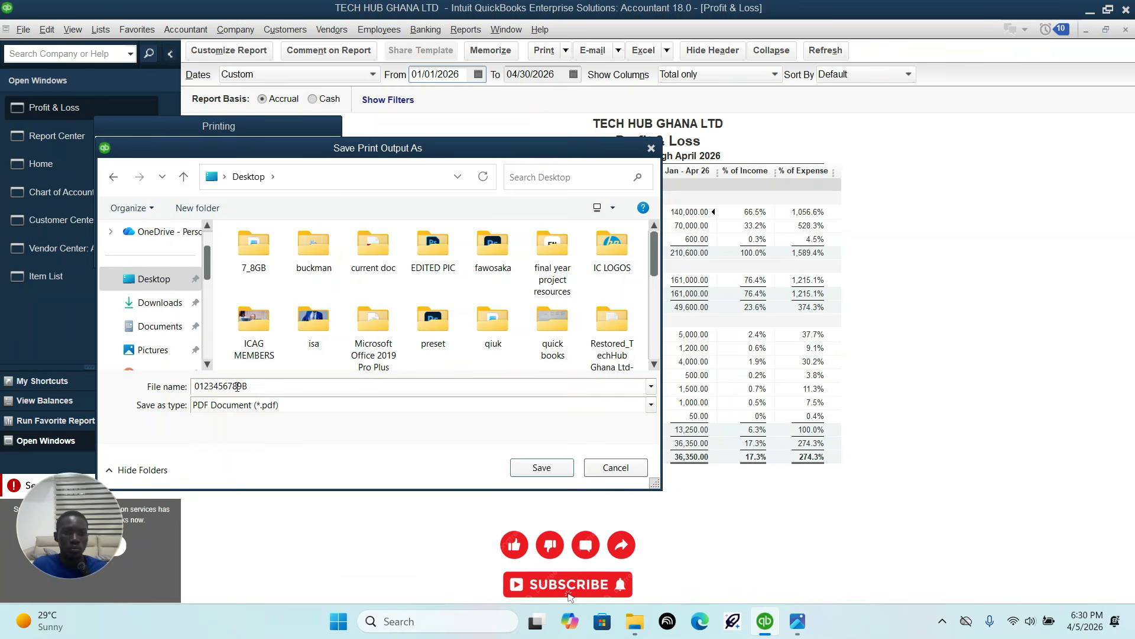
click(562, 471)
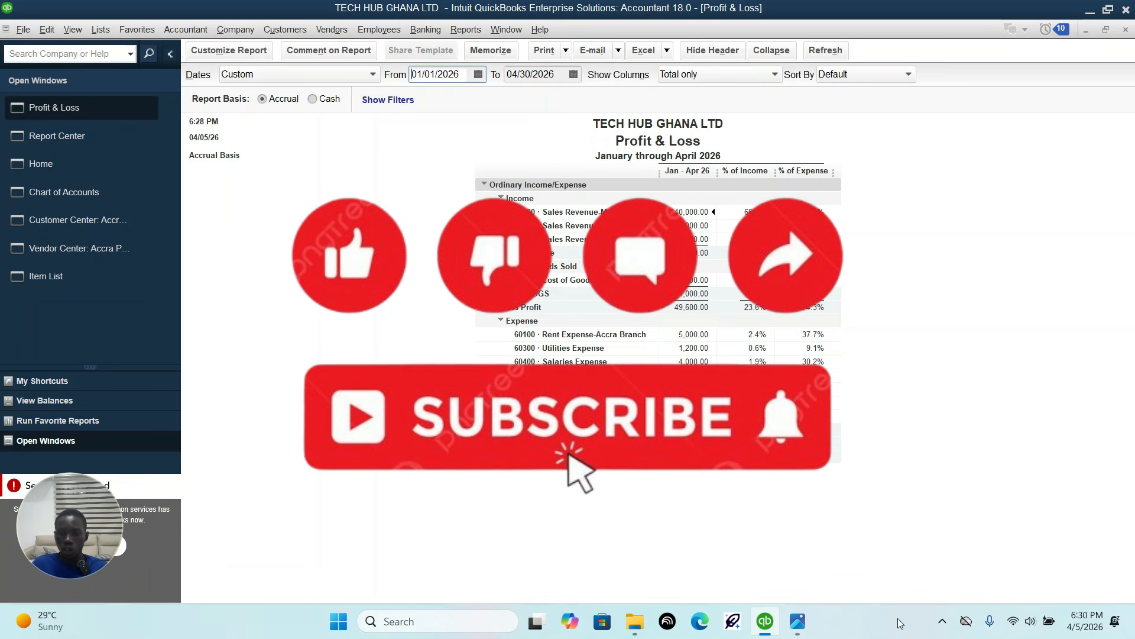
click(942, 621)
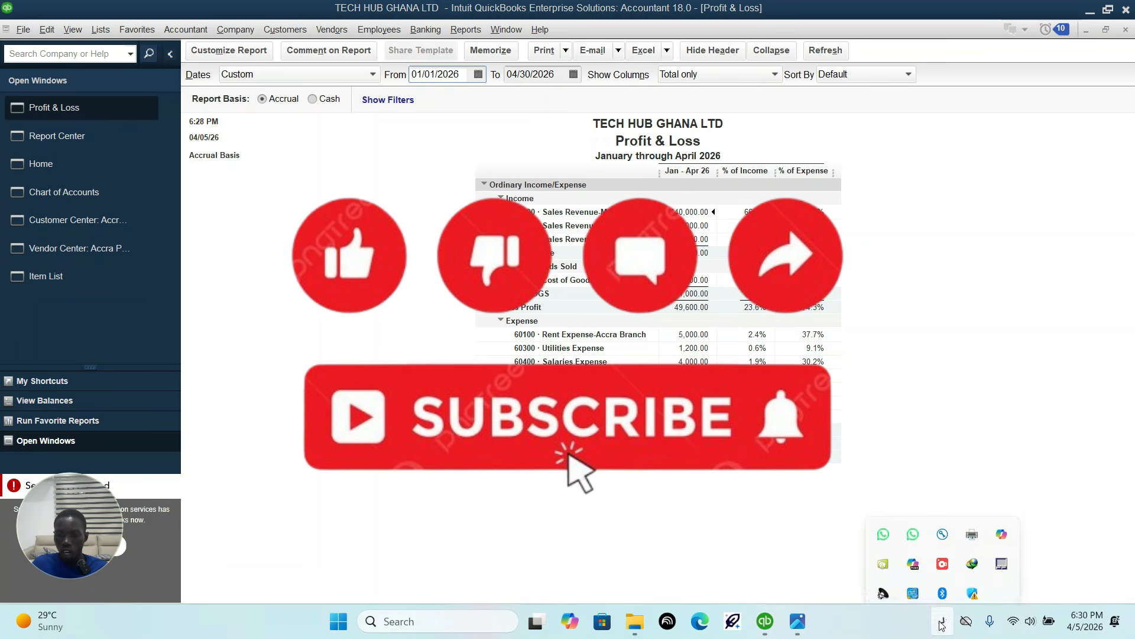
click(941, 548)
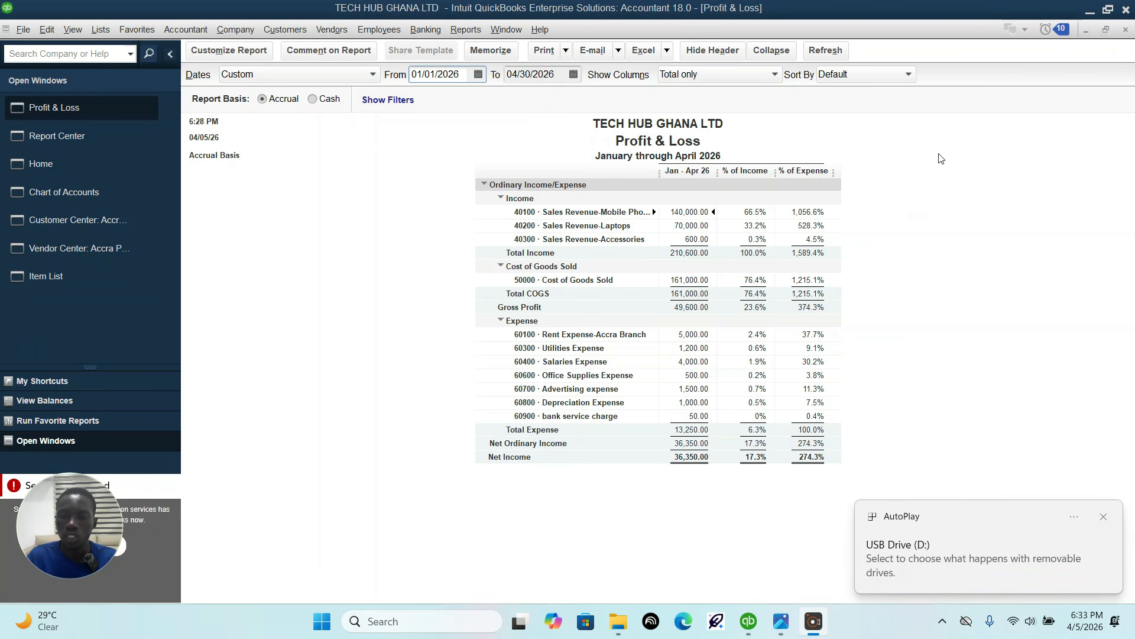
Step: Clear QuickBooks, the question sheet and the quick books folder off the desktop and open the saved report PDF to check it
click(1089, 13)
mouse_move(1089, 13)
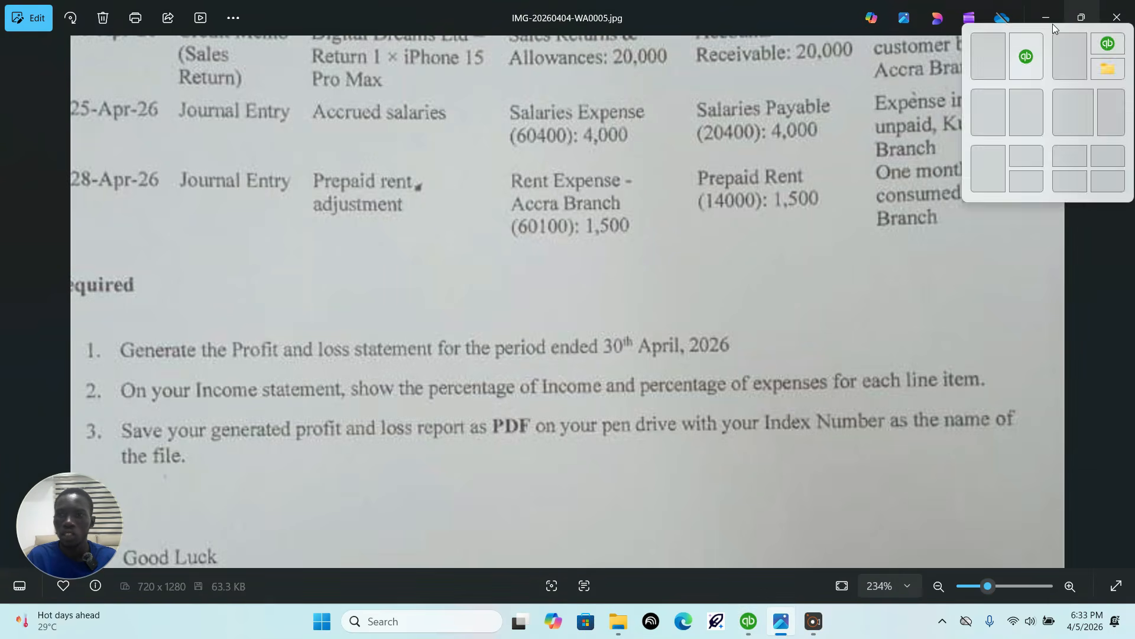
click(1046, 17)
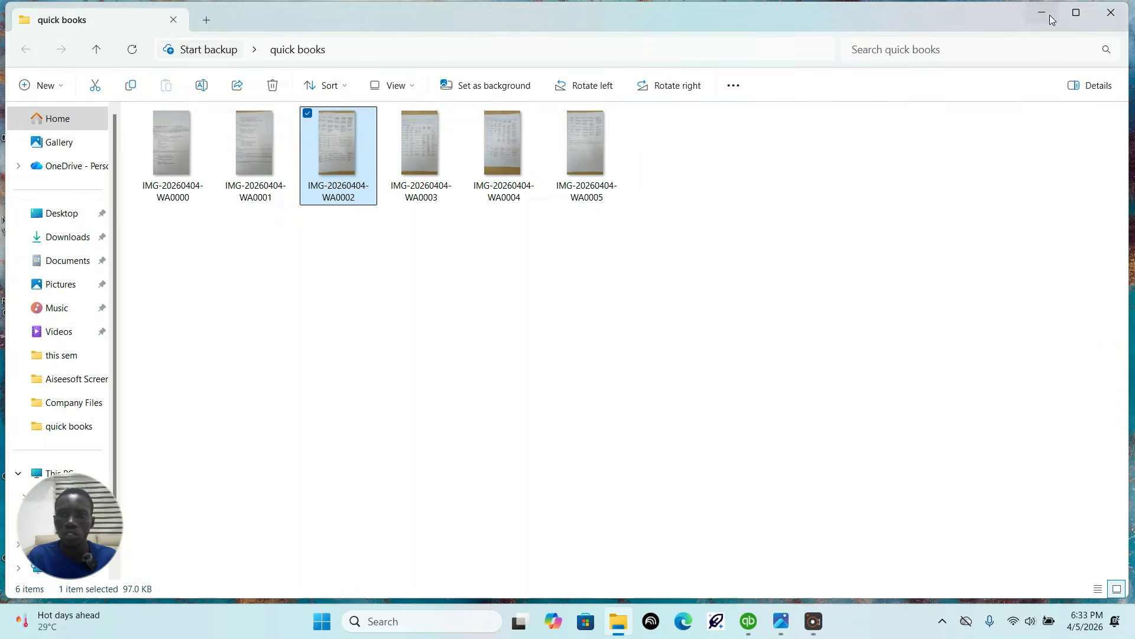
click(1109, 18)
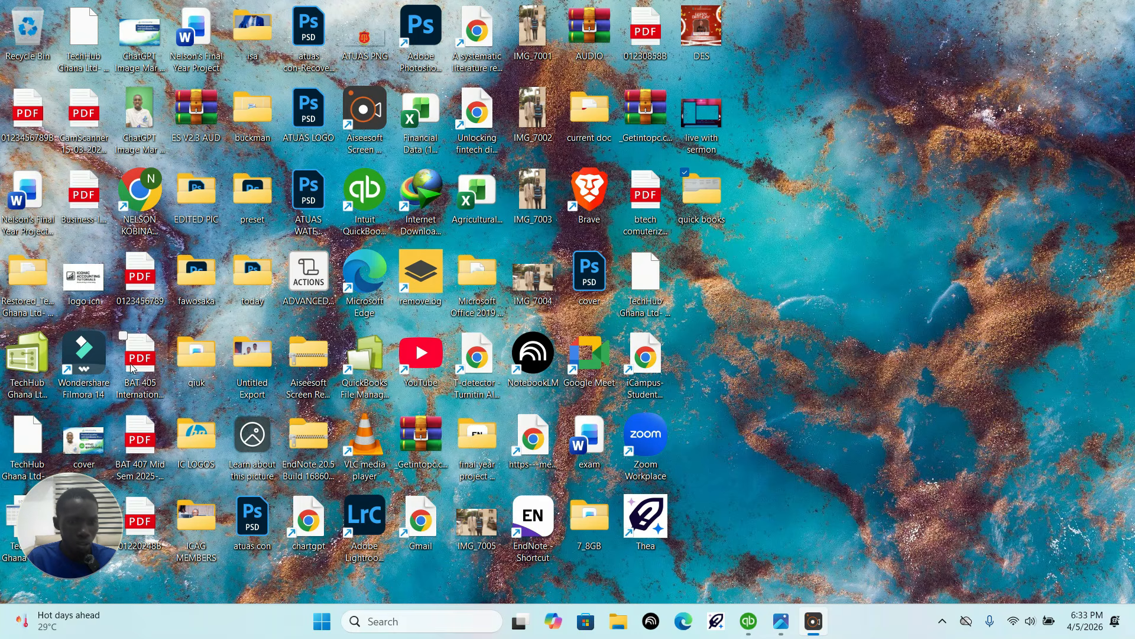
click(32, 121)
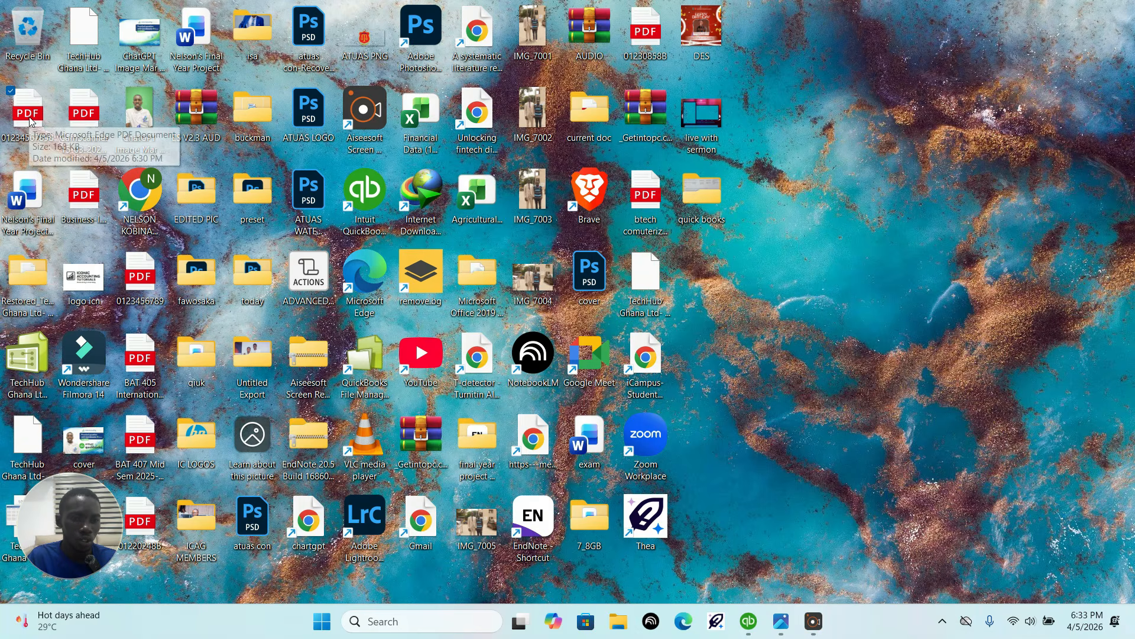
double_click(32, 122)
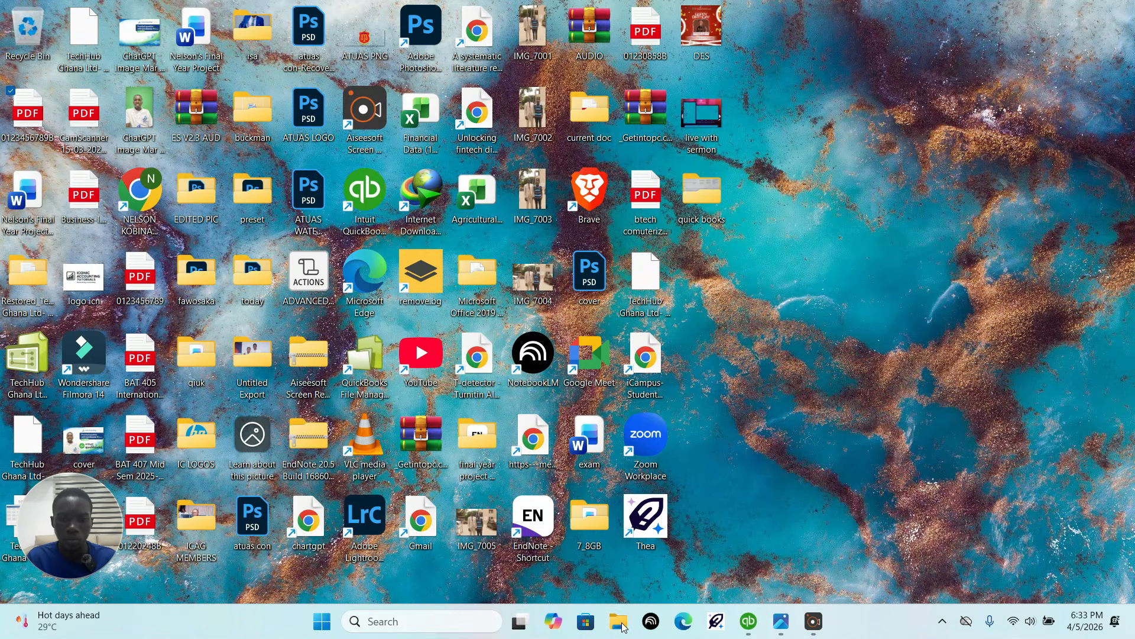
Step: Open File Explorer and show the drives under This PC
double_click(582, 547)
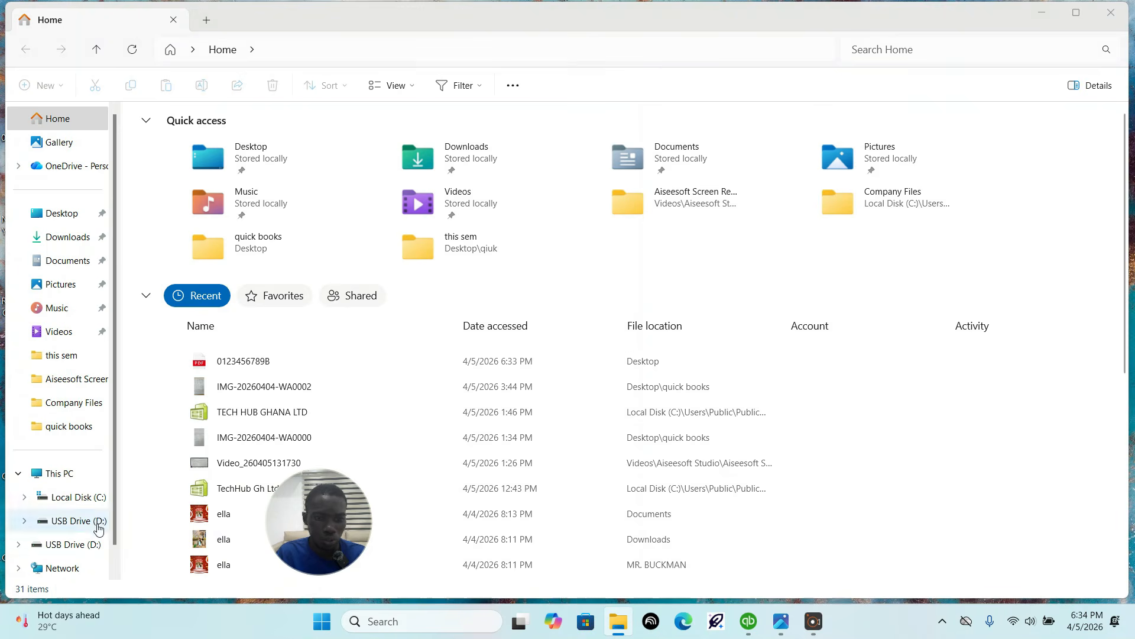
click(18, 473)
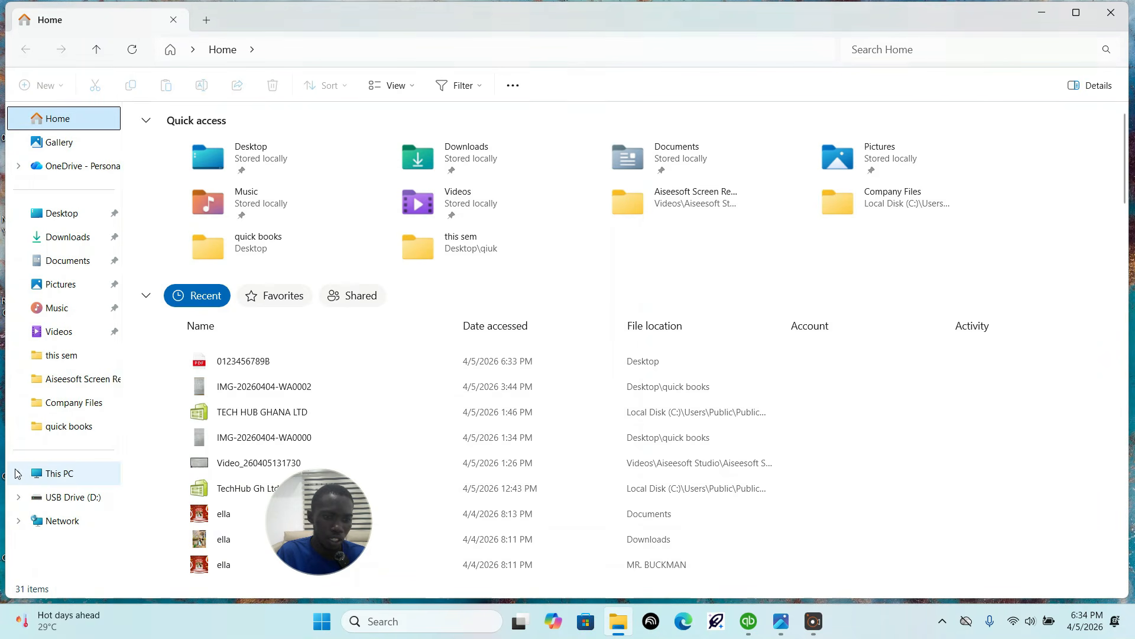
click(18, 473)
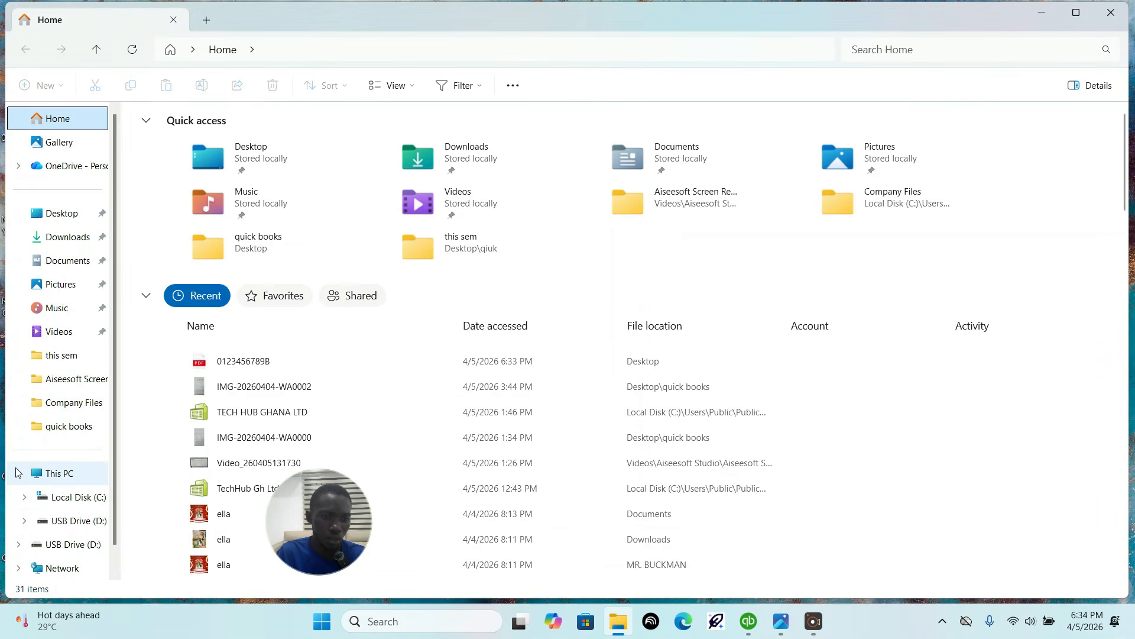
click(63, 473)
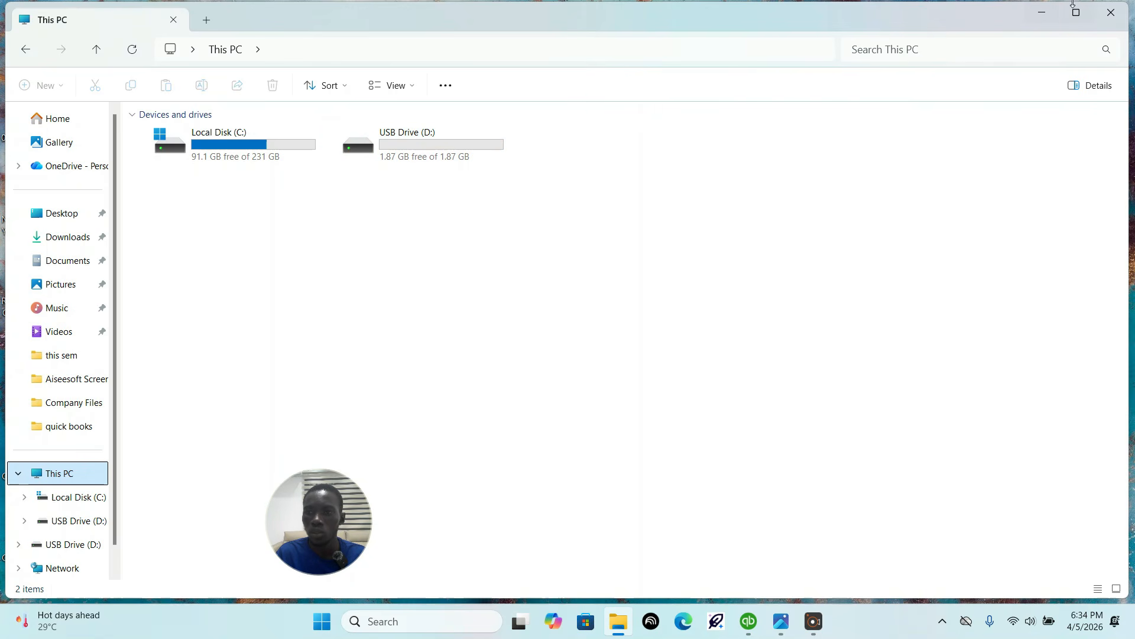
Step: Narrow the File Explorer window, place it beside the desktop icons, and open USB Drive (D:)
mouse_move(1077, 14)
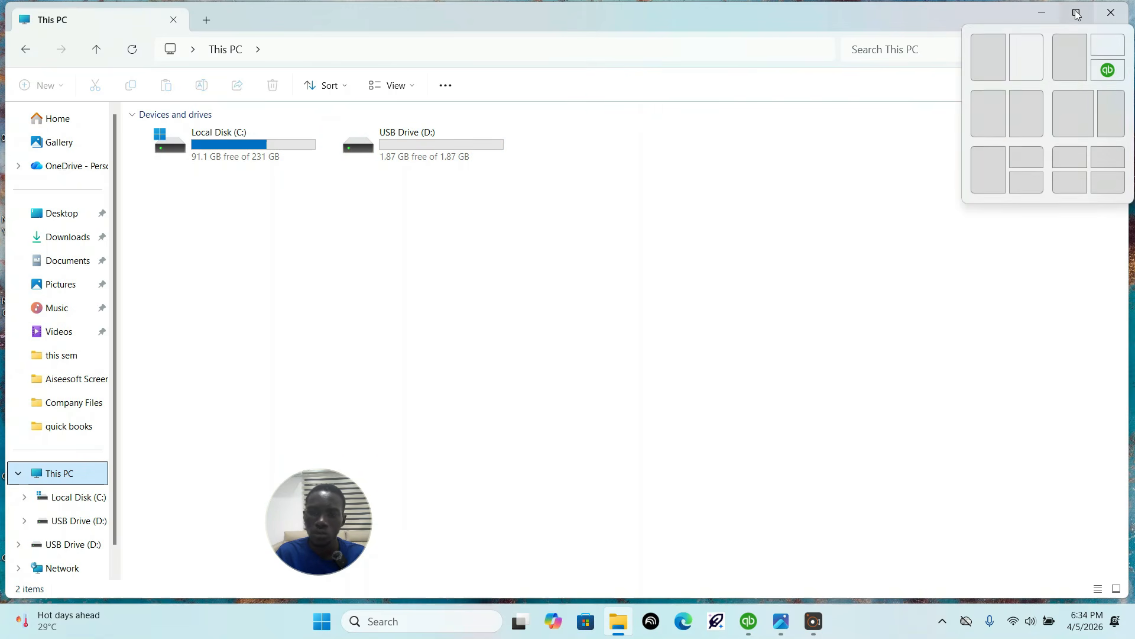
click(1077, 13)
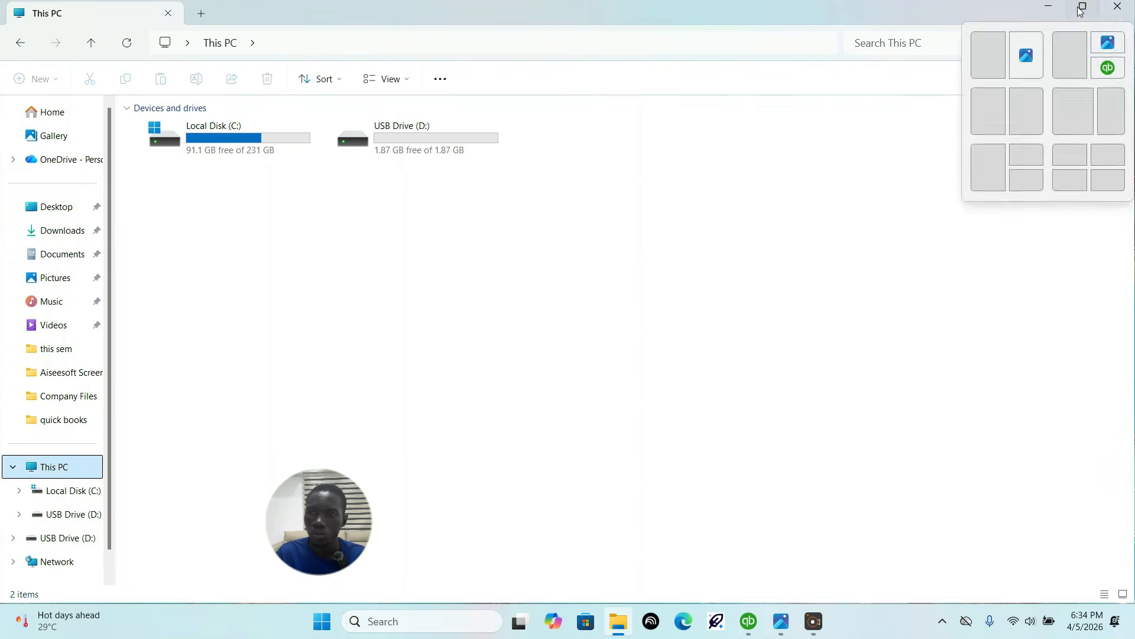
click(1081, 9)
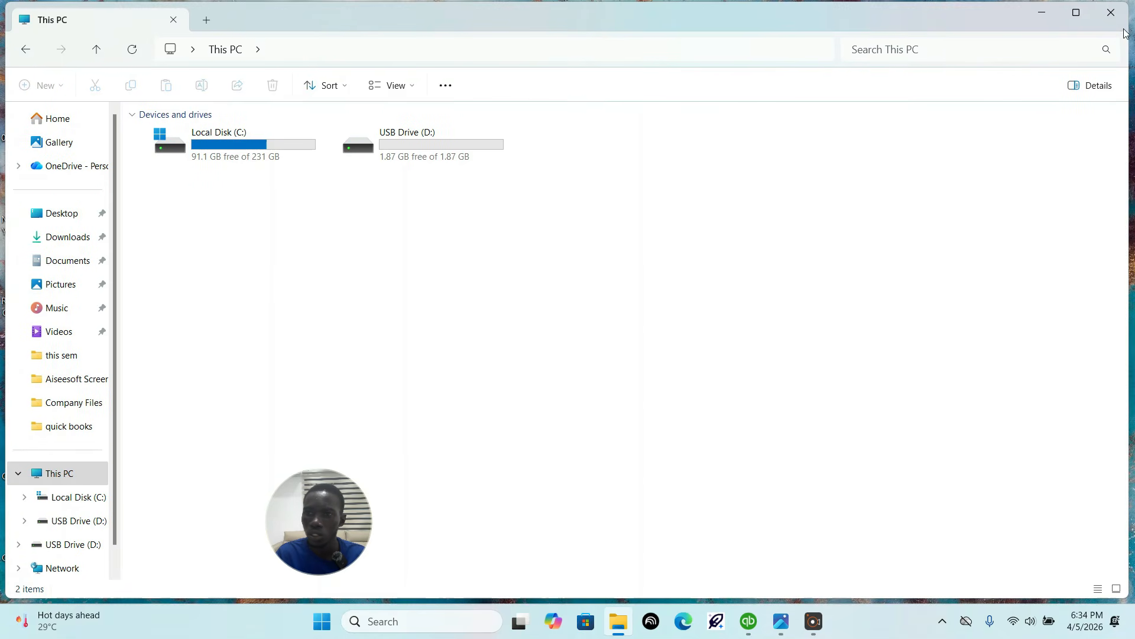
drag(1128, 30, 471, 71)
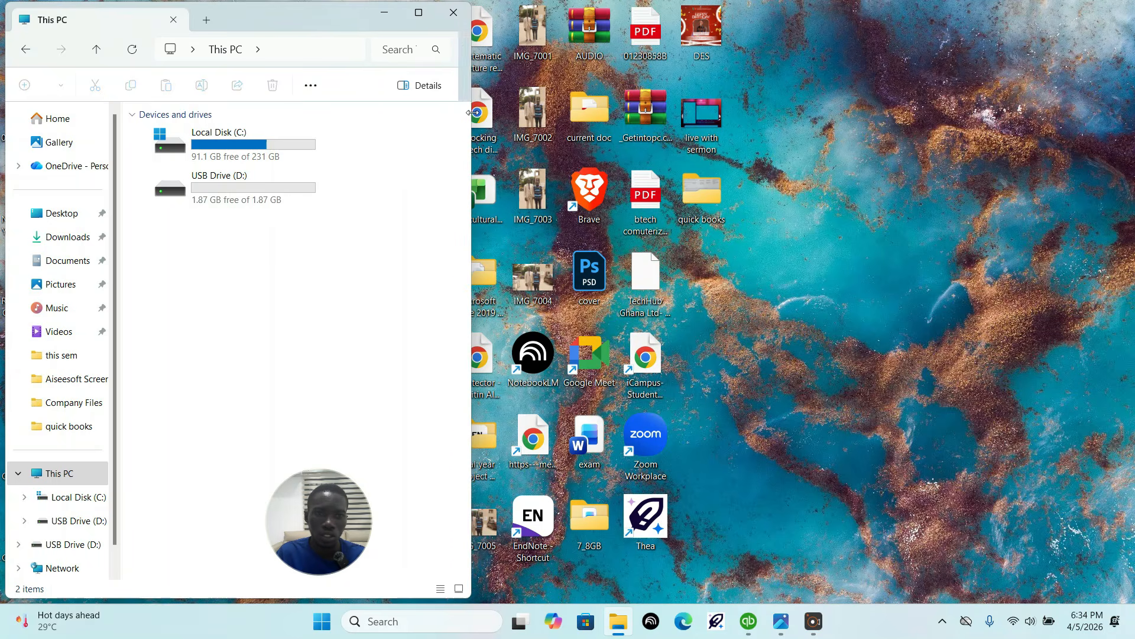
drag(336, 22, 828, 37)
double_click(737, 202)
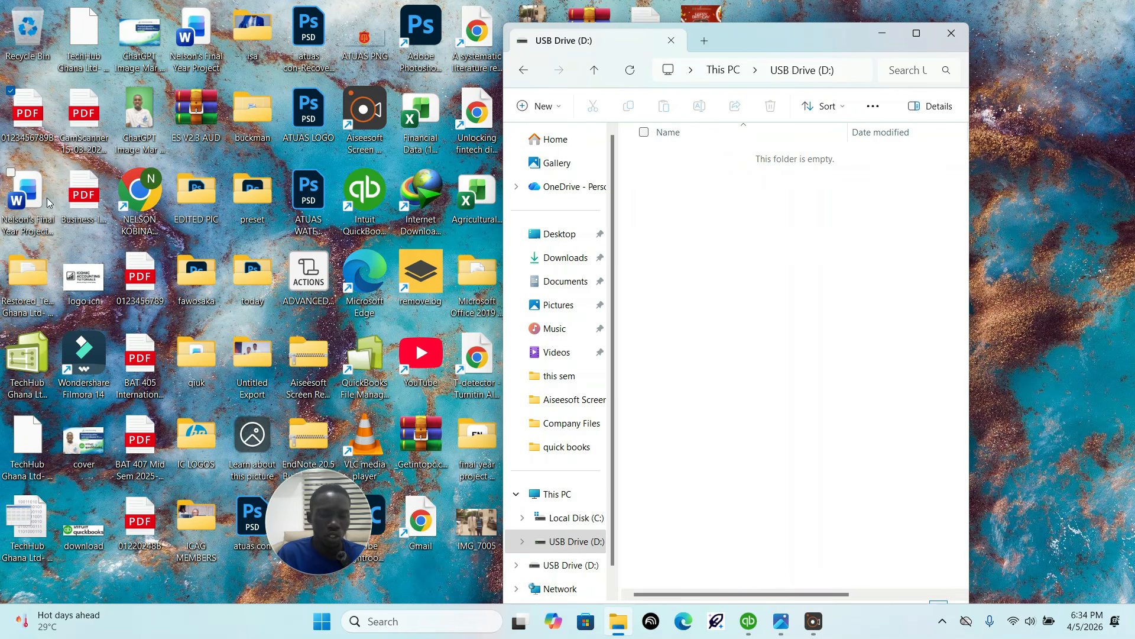
Step: Copy the report PDF from the Desktop to USB Drive (D:), check the copy by opening it, and close both windows
drag(24, 113, 801, 274)
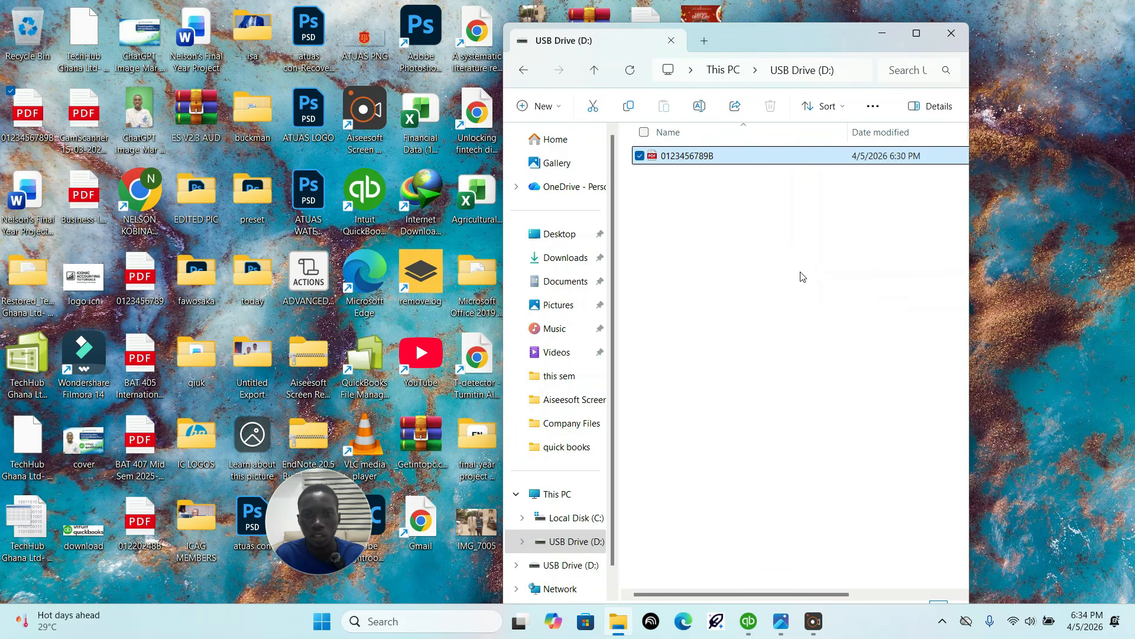
double_click(723, 162)
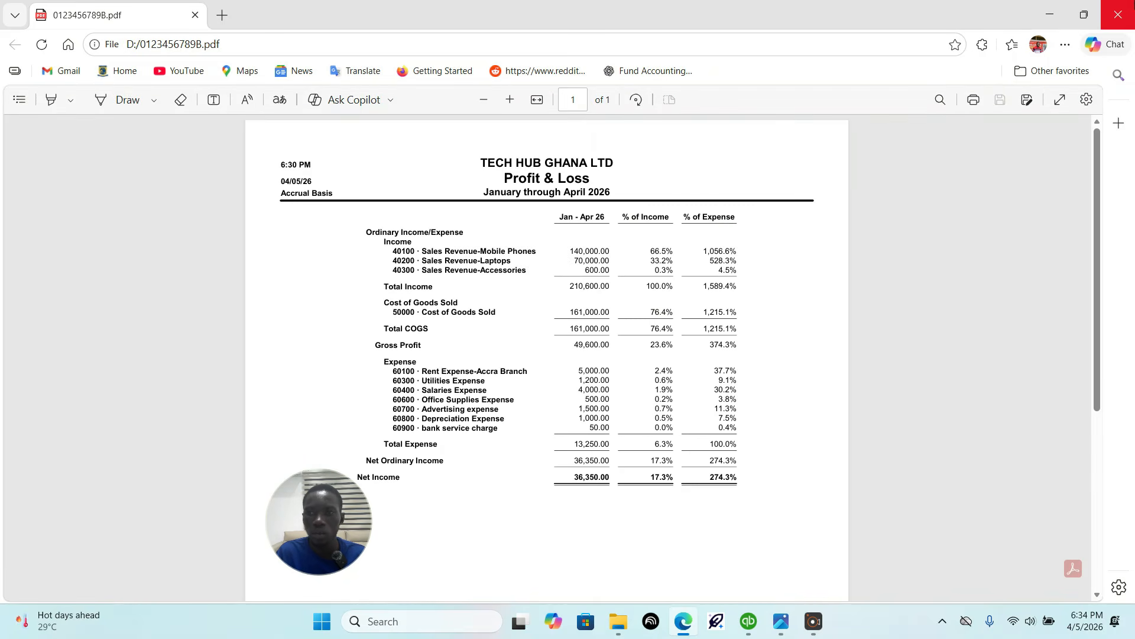
click(1117, 15)
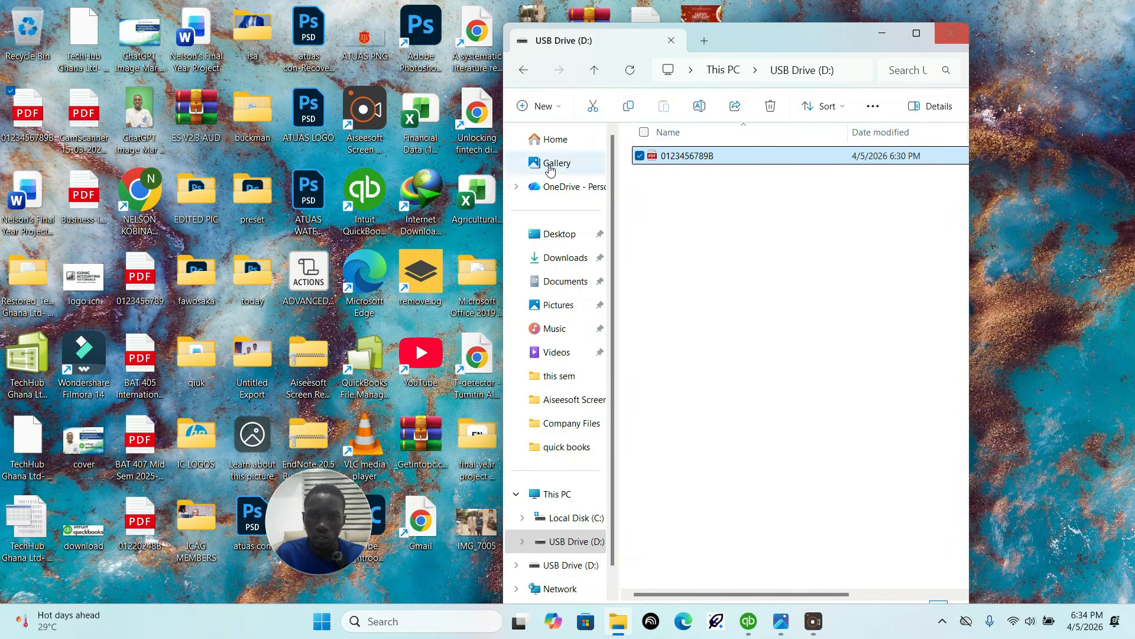
click(946, 40)
Step: Reopen File Explorer and display the contents of USB Drive (D:)
click(618, 620)
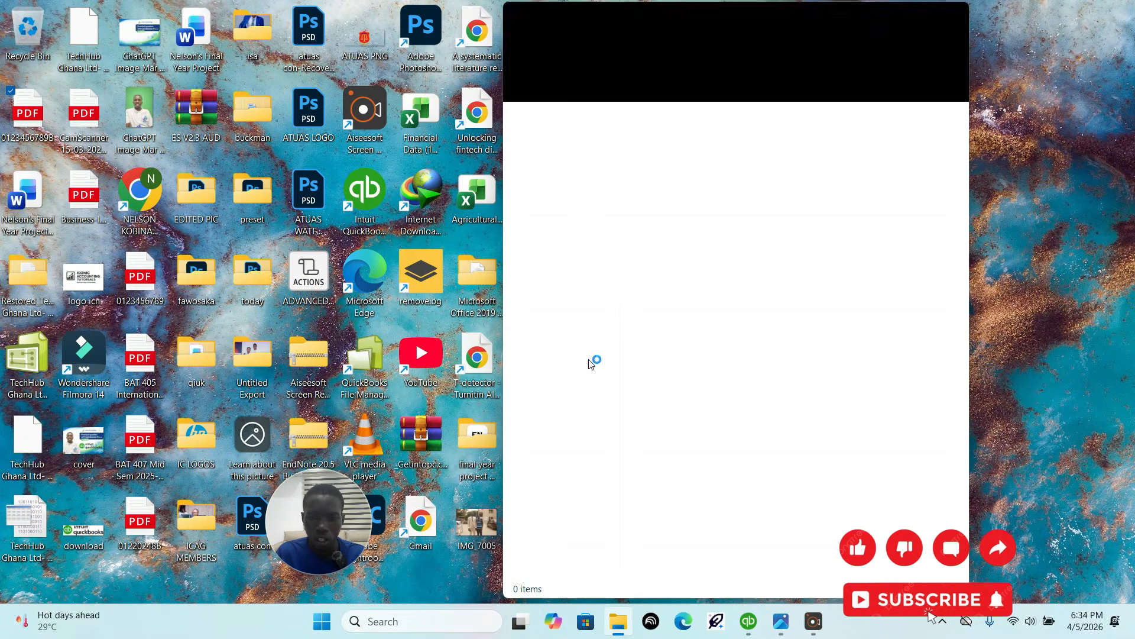
click(541, 473)
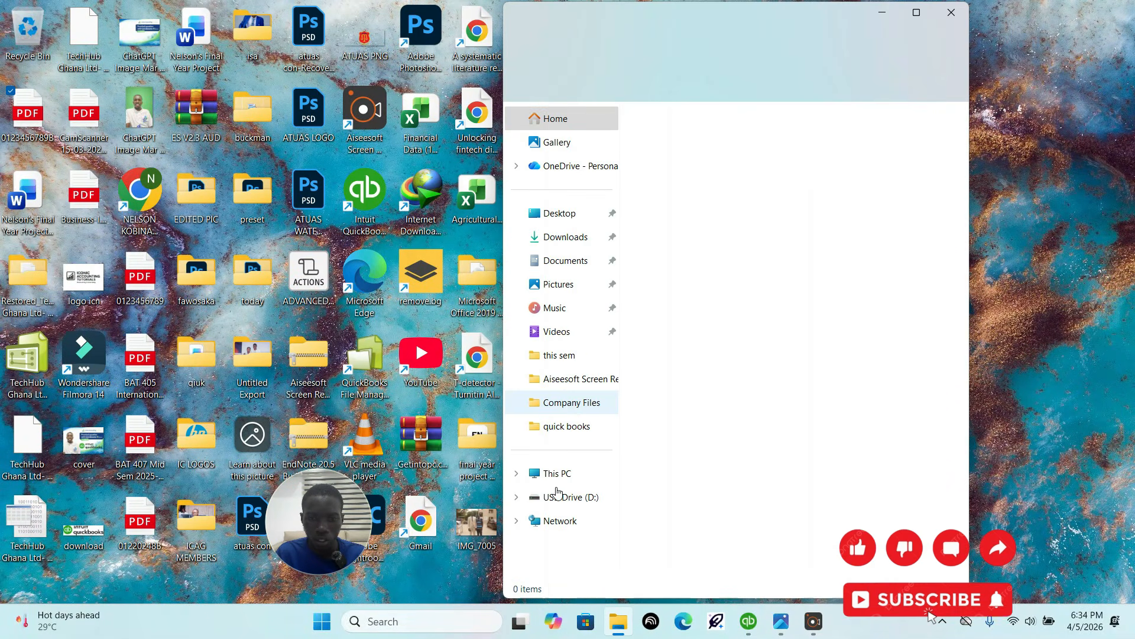
click(562, 497)
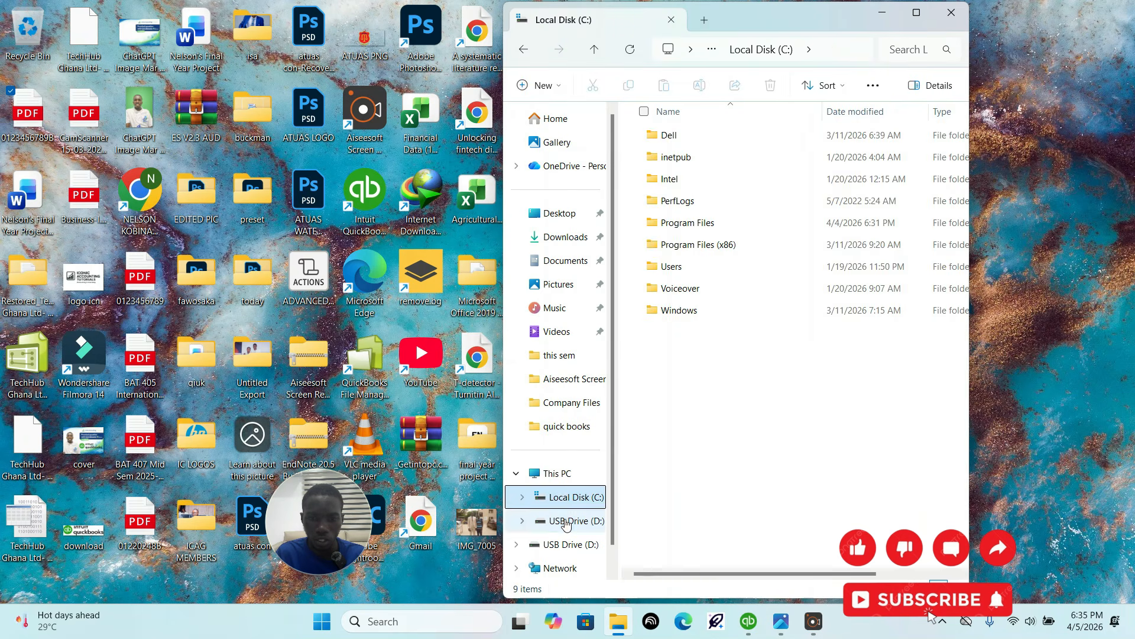
click(564, 520)
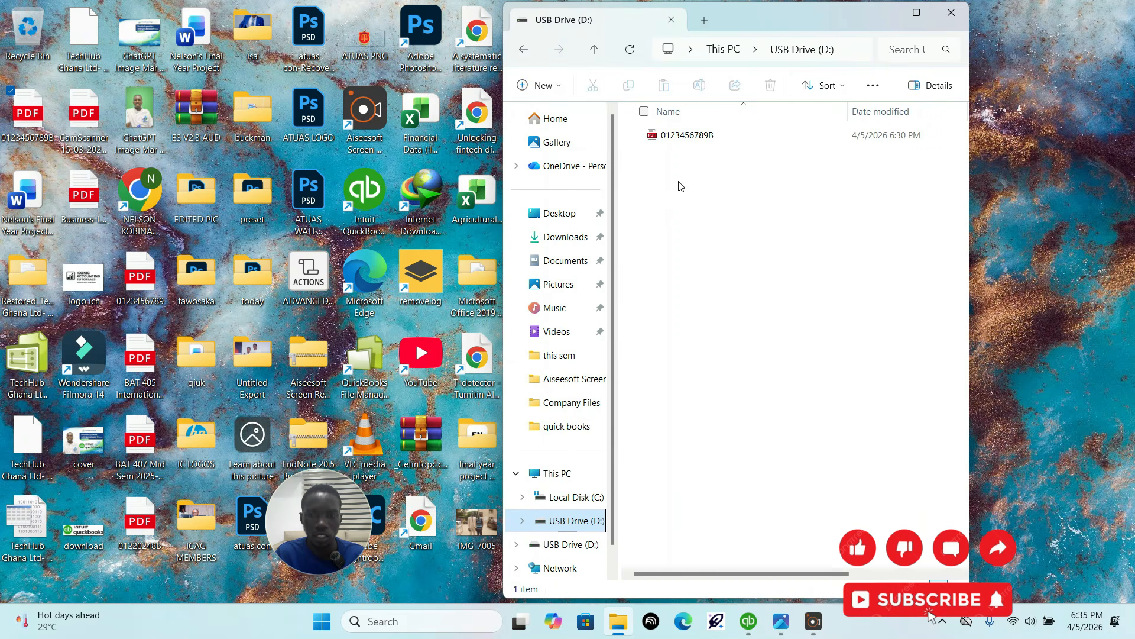
Step: Copy the report PDF on the Desktop to the clipboard
double_click(29, 112)
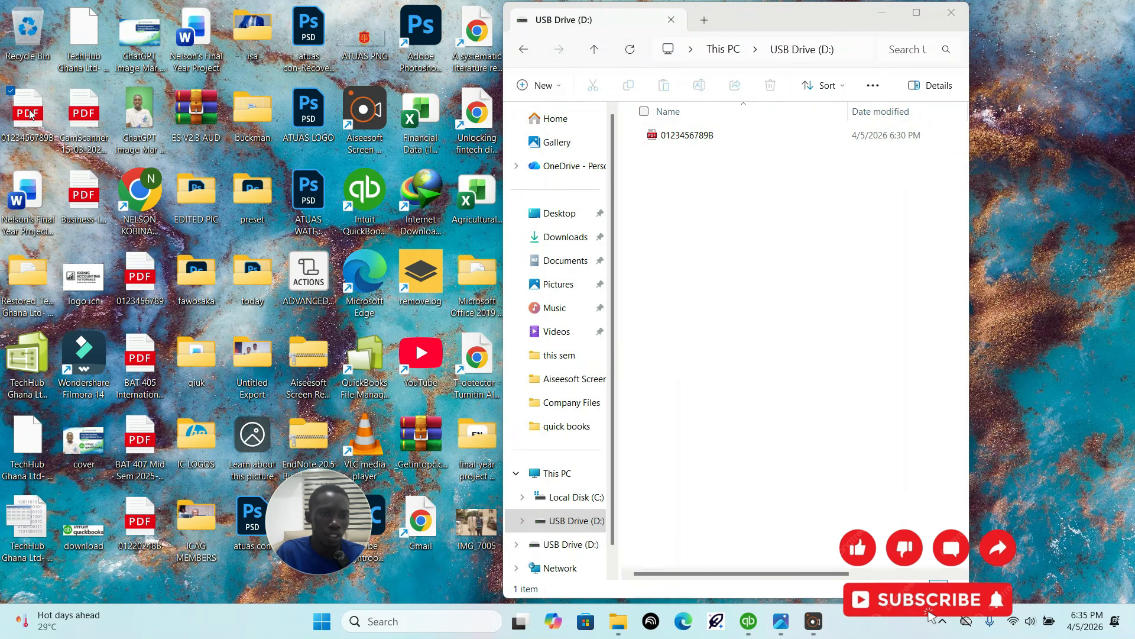
right_click(31, 114)
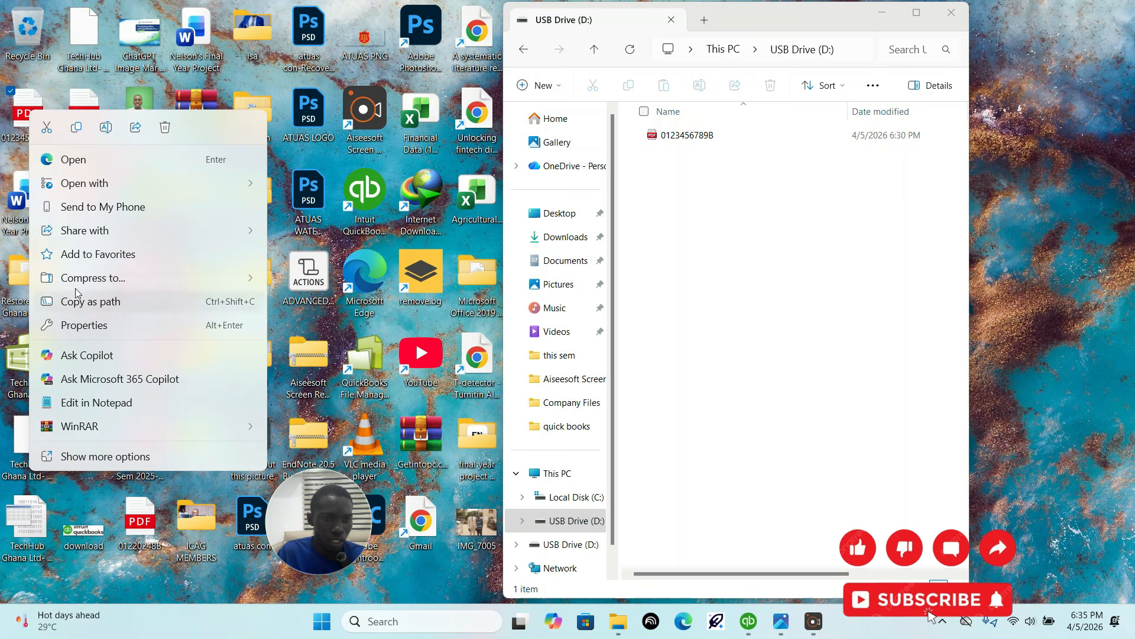
click(76, 129)
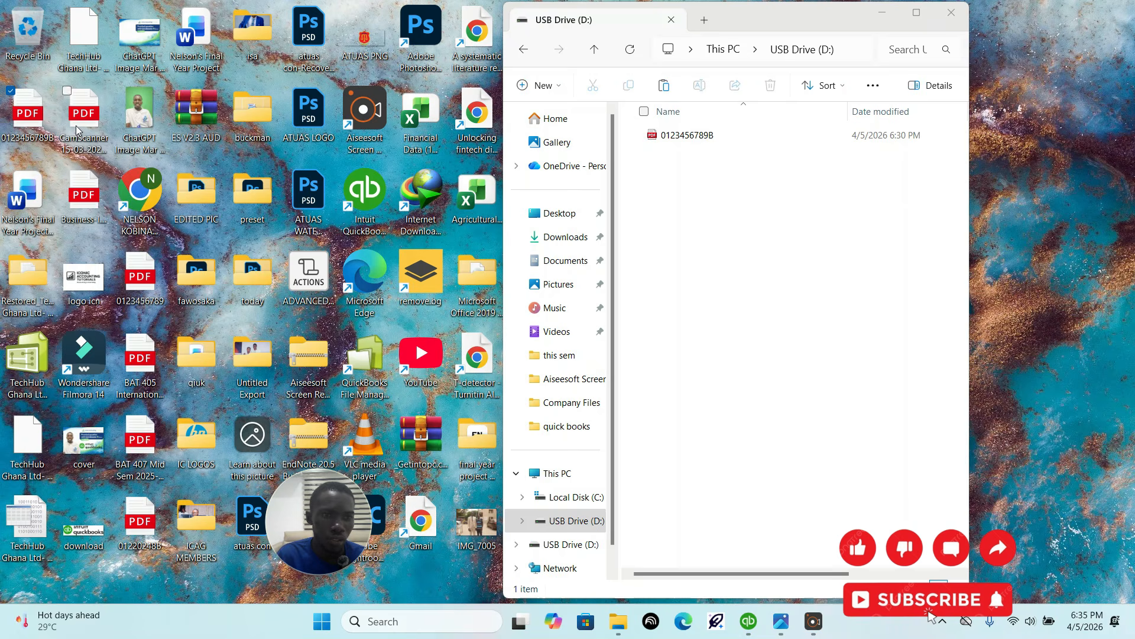